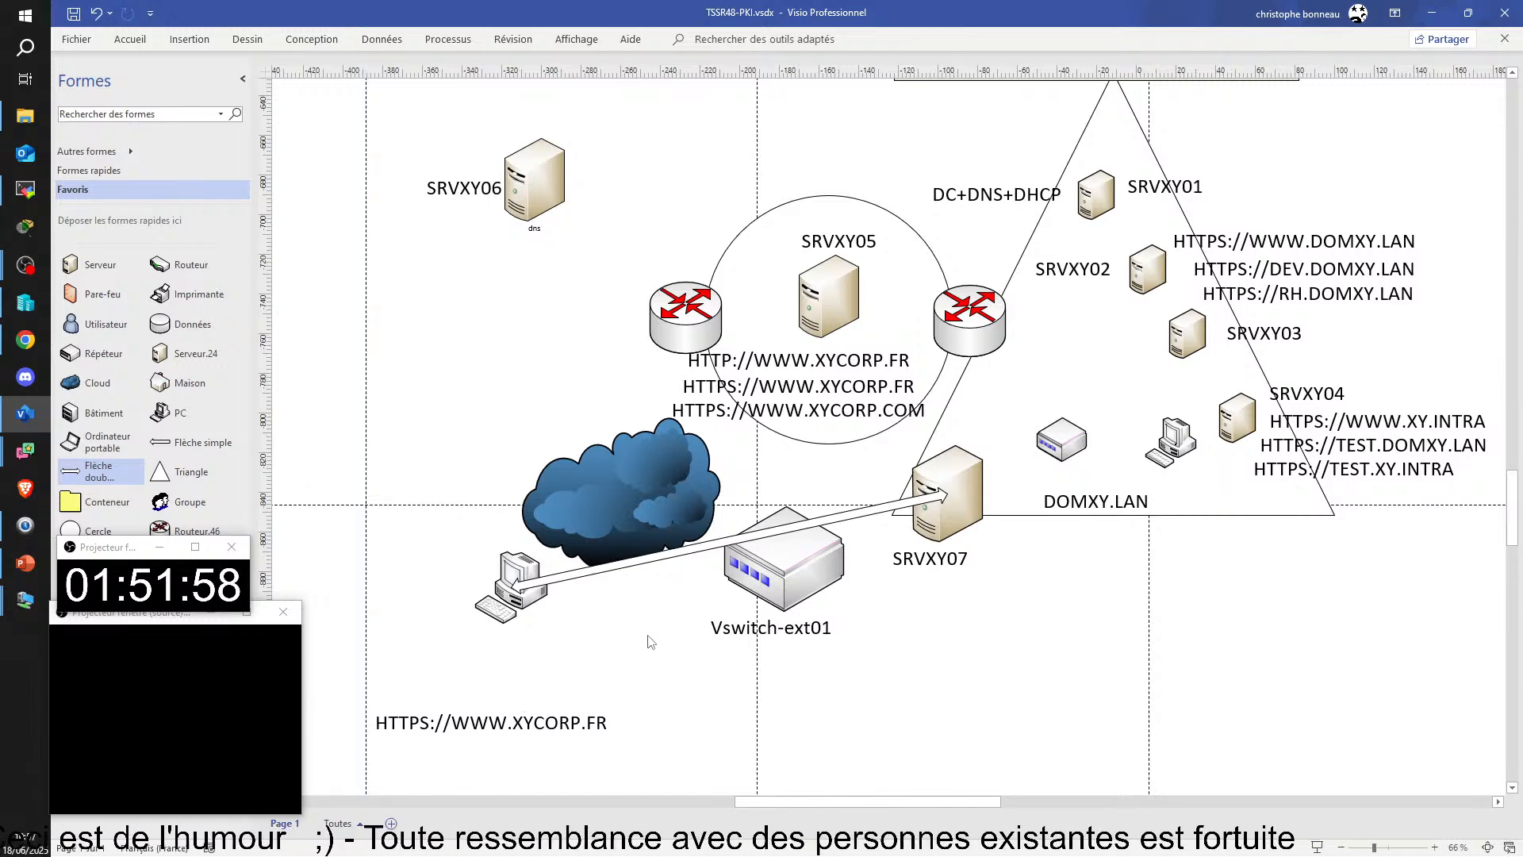
left_click(513, 611)
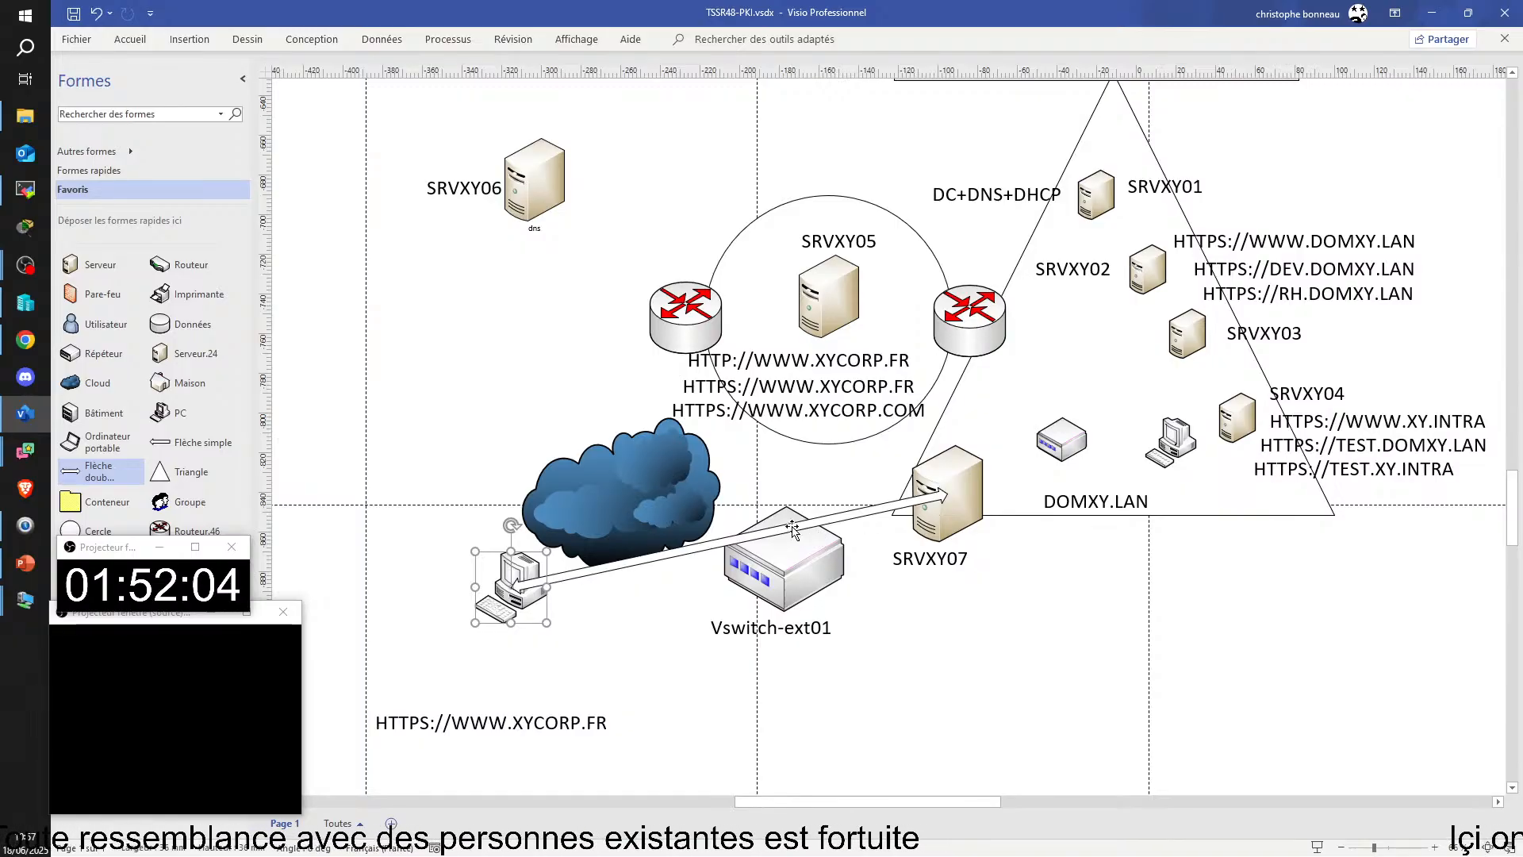
left_click(442, 384)
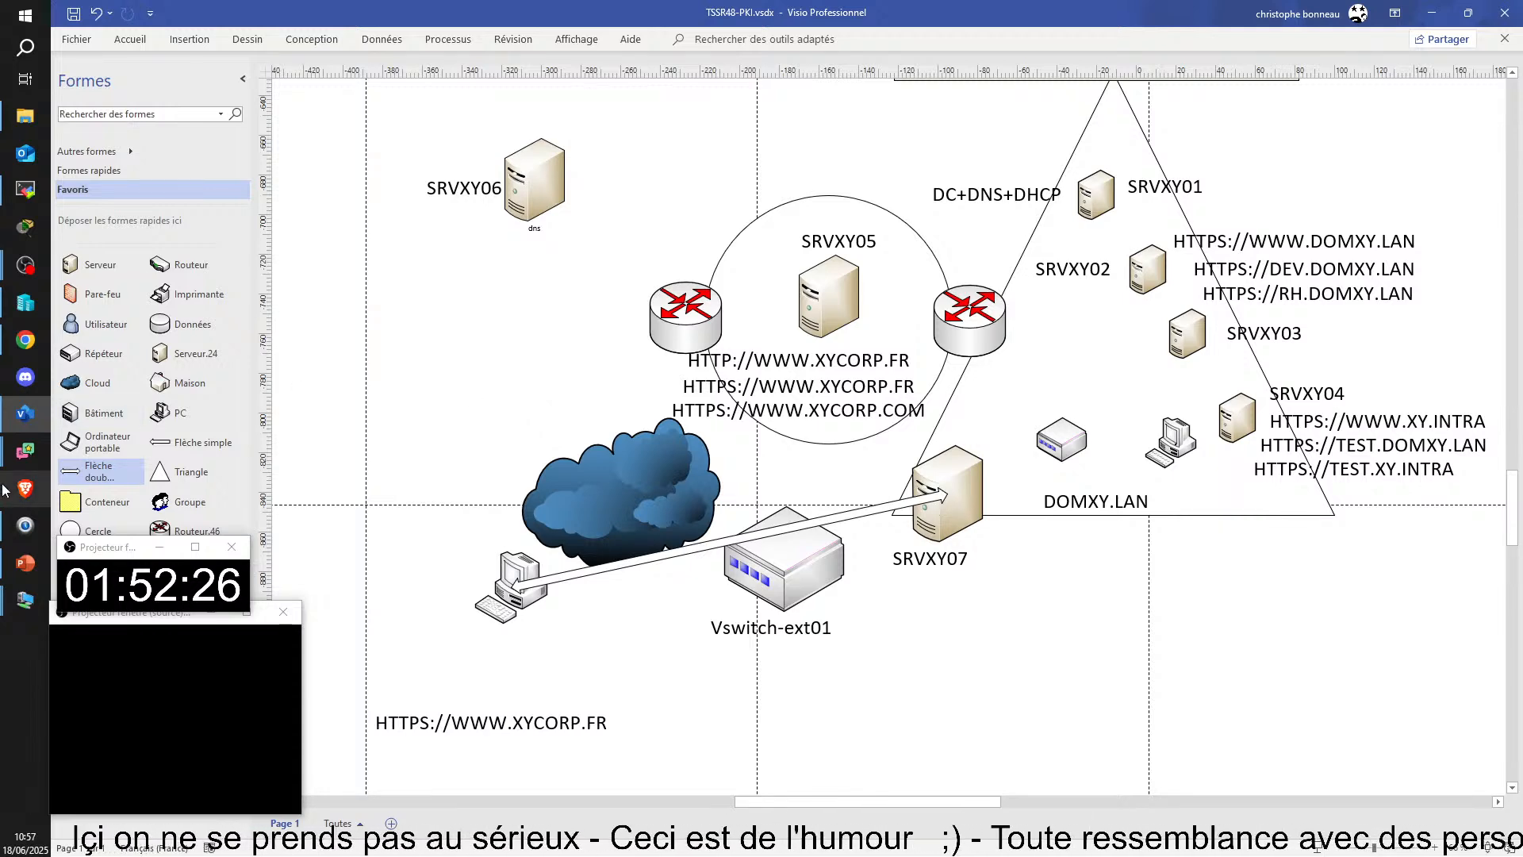
left_click(524, 609)
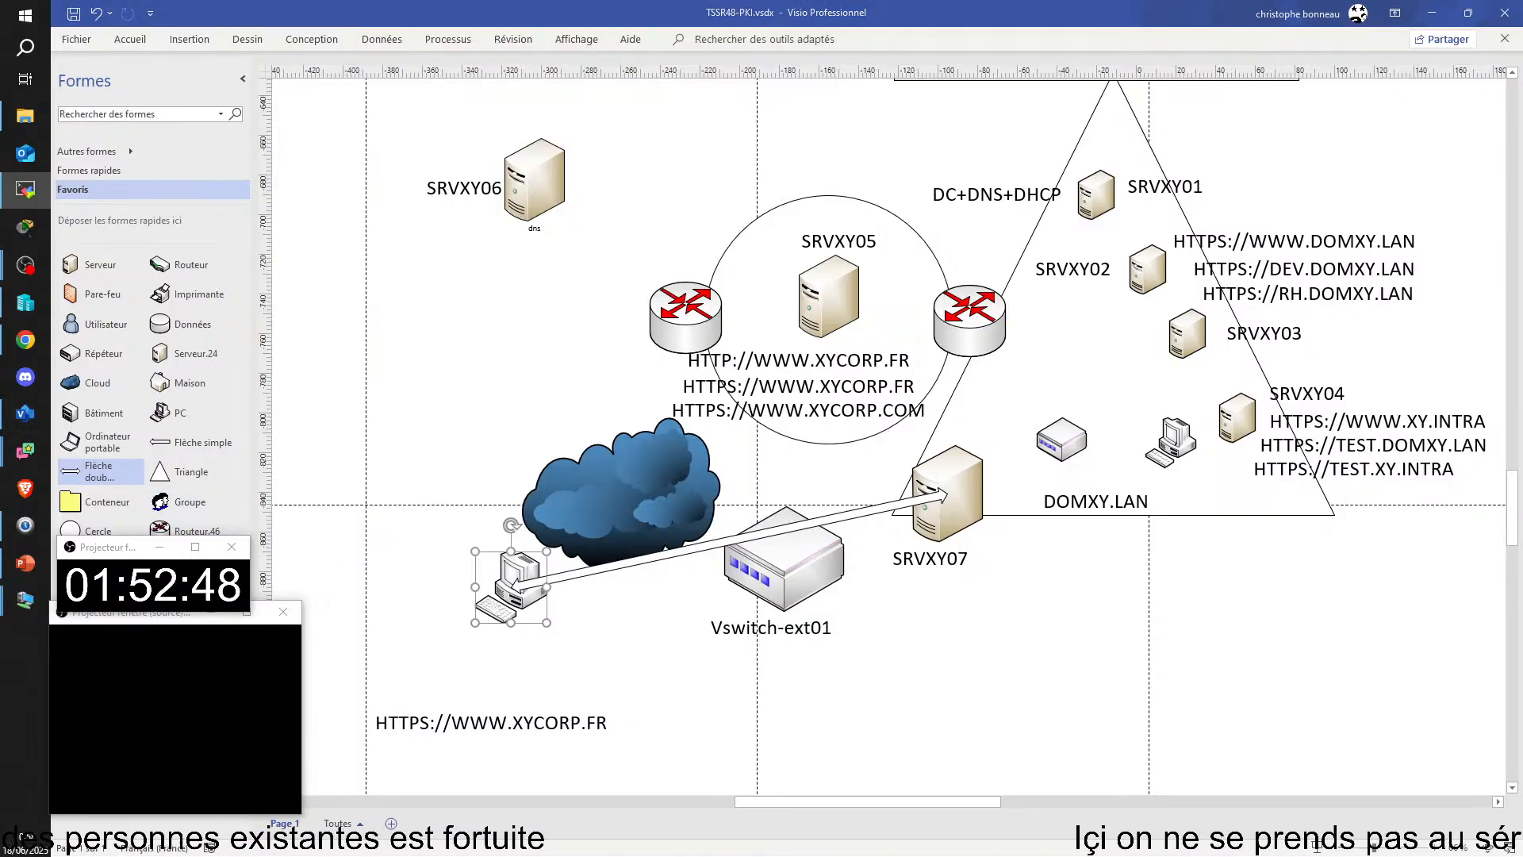
Step: Check the CLIMC02 virtual machine's IP configuration and ping output in the maximized TSSR04-PC remote session, and return to the Visio diagram
mouse_move(1519, 357)
left_mouse_down()
mouse_move(1412, 350)
mouse_move(619, 24)
left_mouse_up()
mouse_move(914, 183)
left_mouse_down()
mouse_move(966, 176)
mouse_move(917, 185)
mouse_move(931, 188)
left_mouse_up()
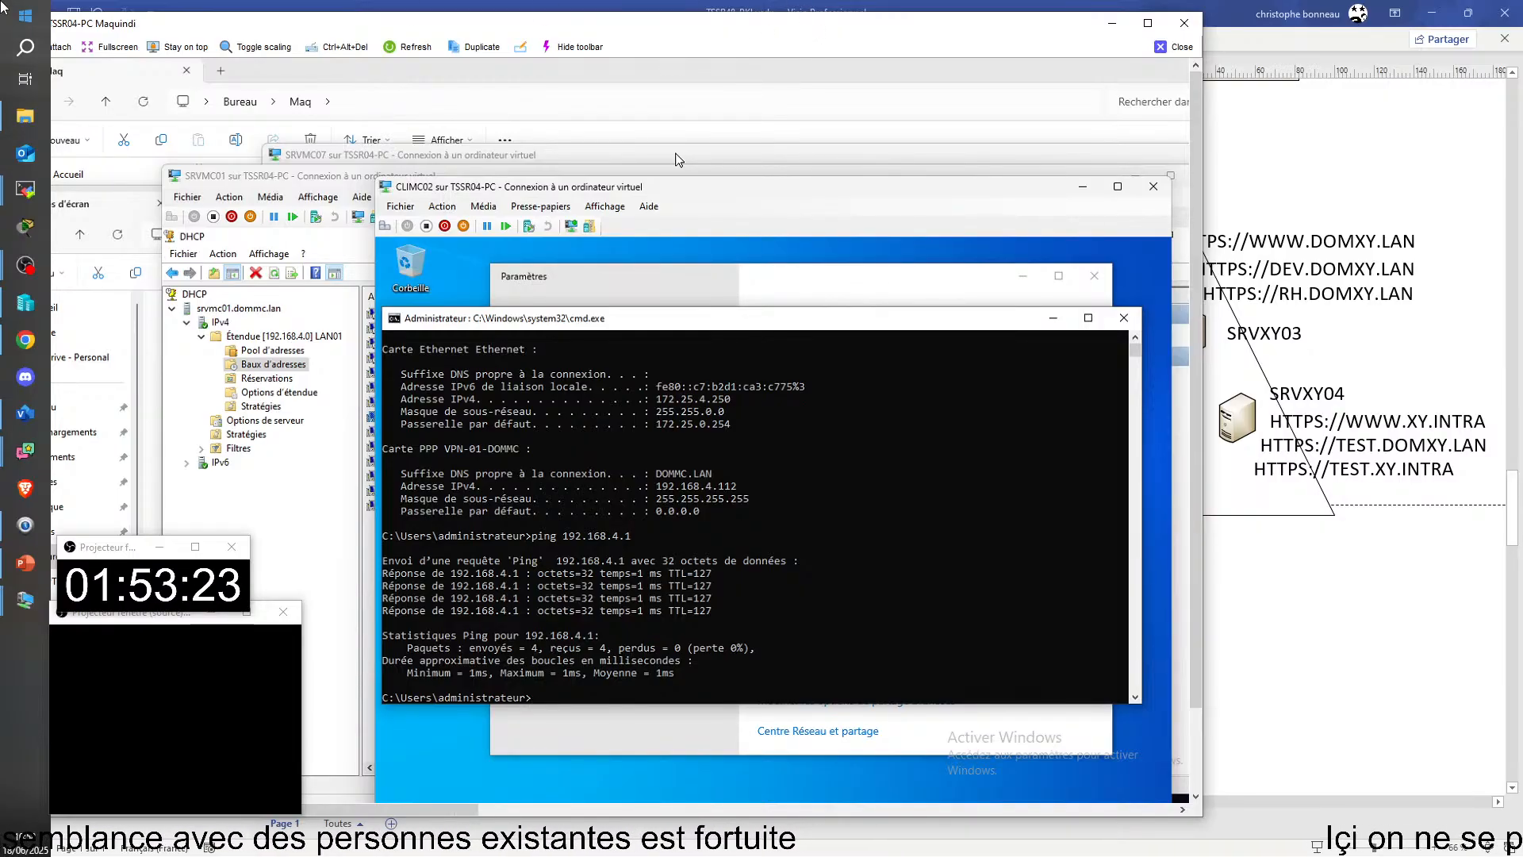
left_click(1148, 23)
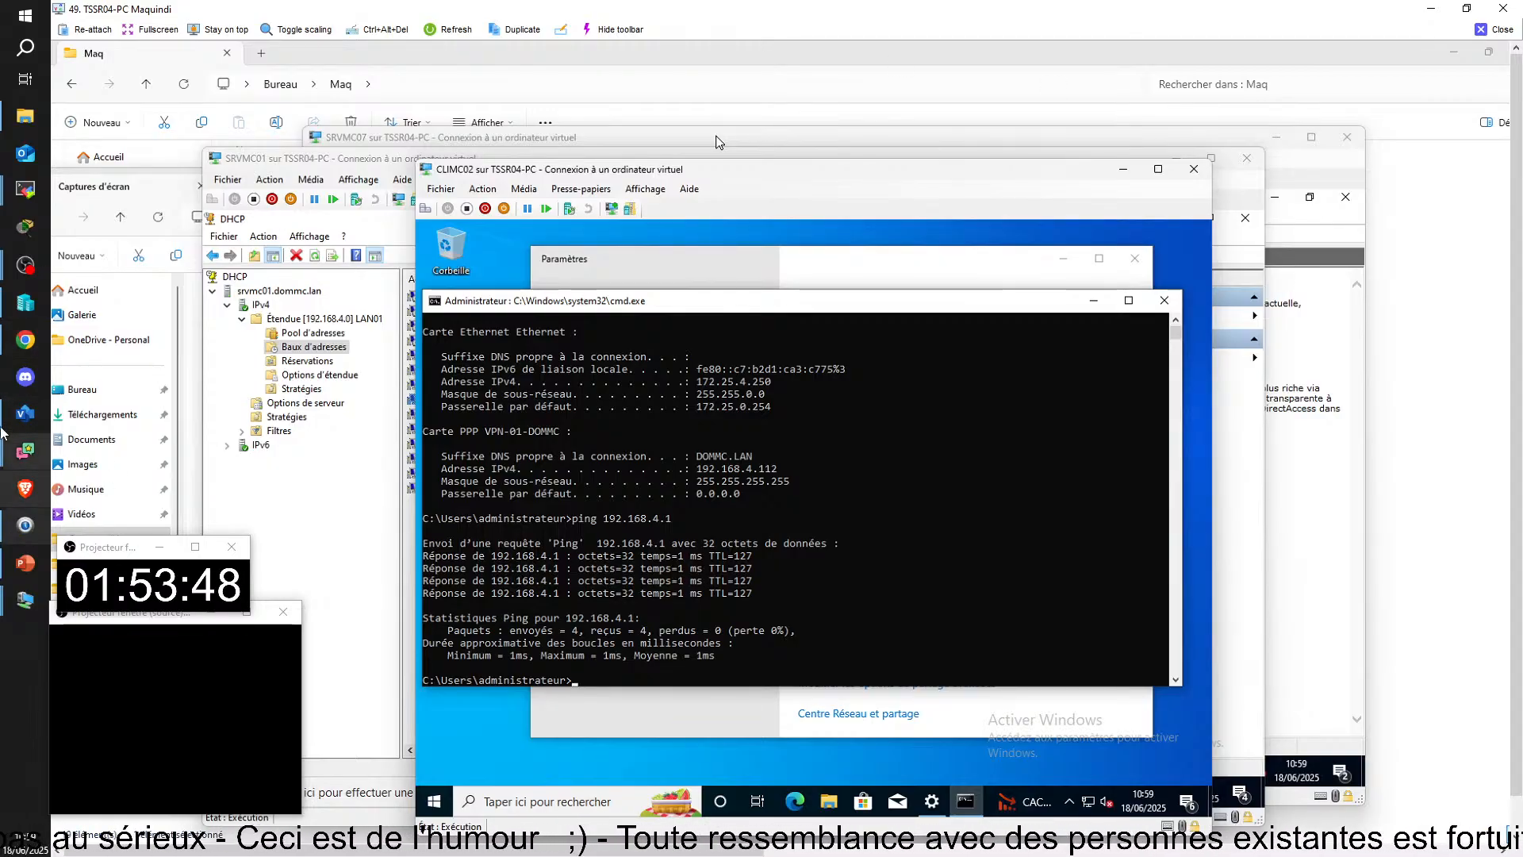
left_click(25, 414)
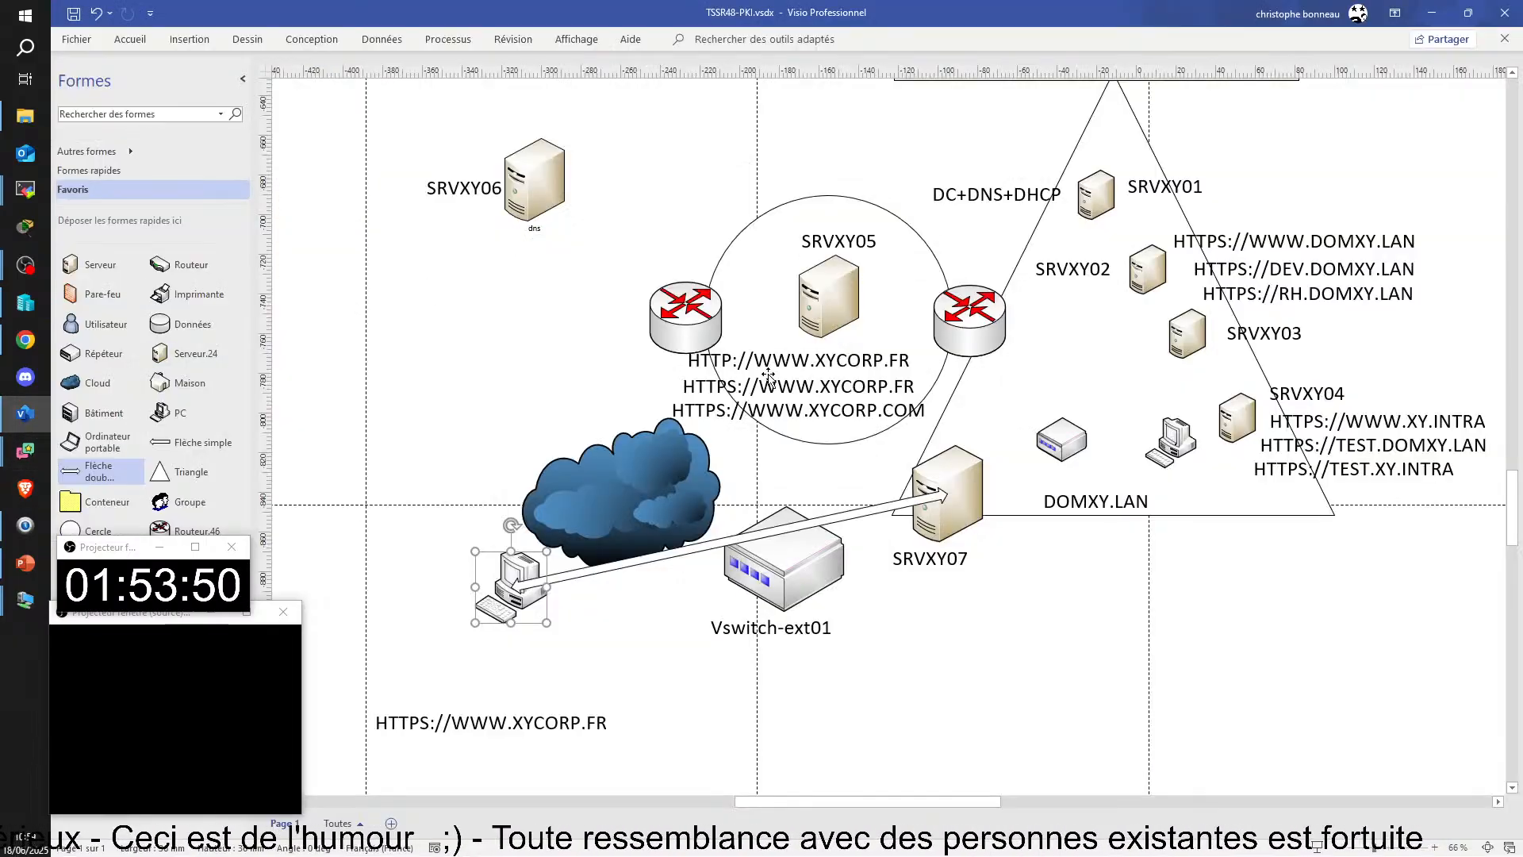
Step: Shift the desktop PC beside the cloud slightly up and left, and add an Ordinateur portable shape below the cloud
left_click_drag(512, 596, 483, 575)
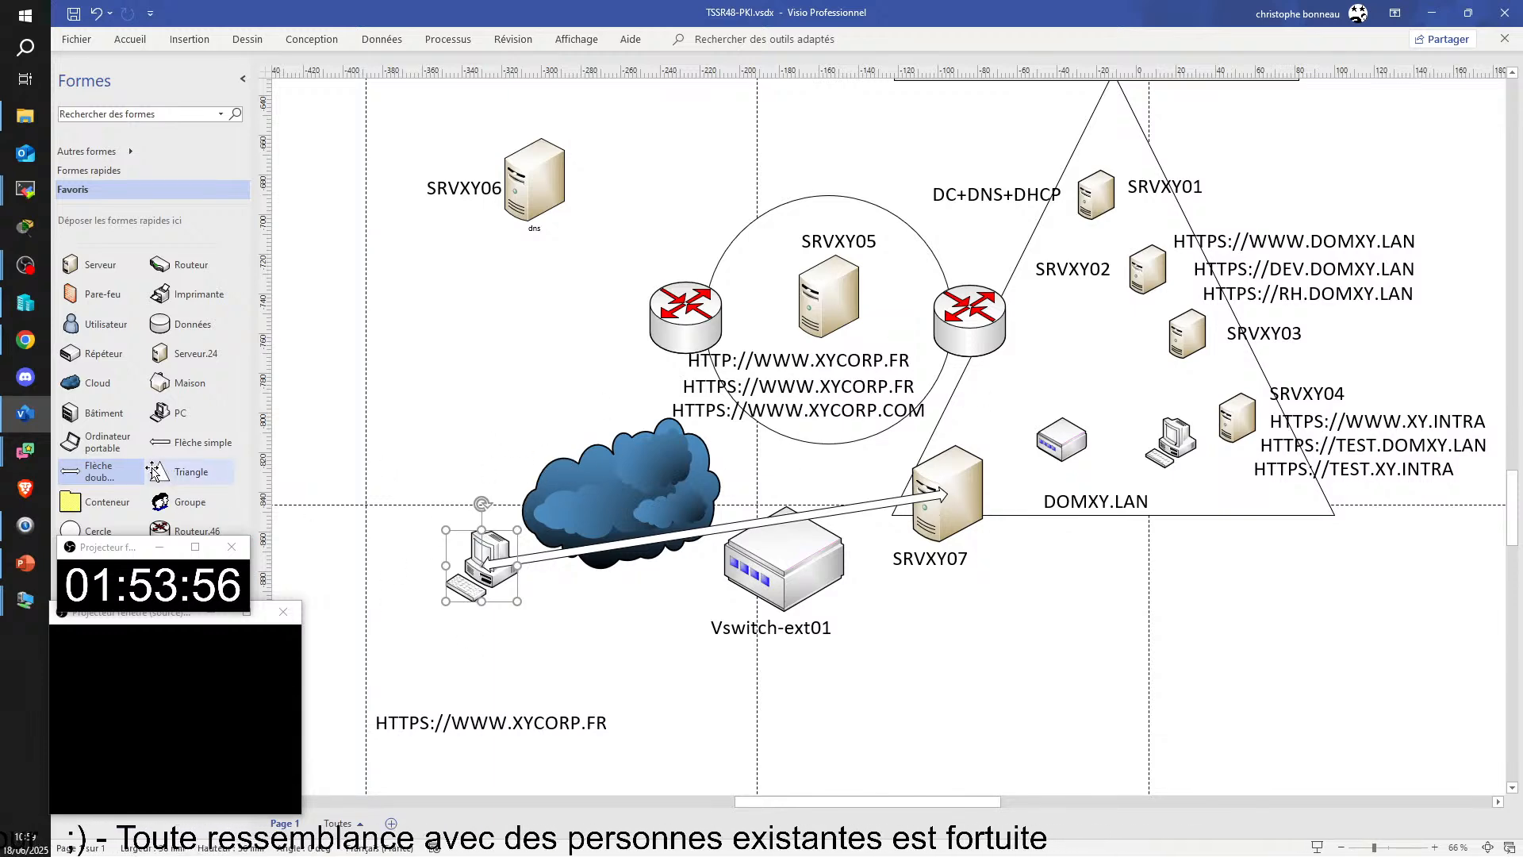
mouse_move(96, 552)
left_mouse_down()
mouse_move(127, 536)
mouse_move(127, 645)
mouse_move(105, 505)
mouse_move(101, 571)
left_mouse_up()
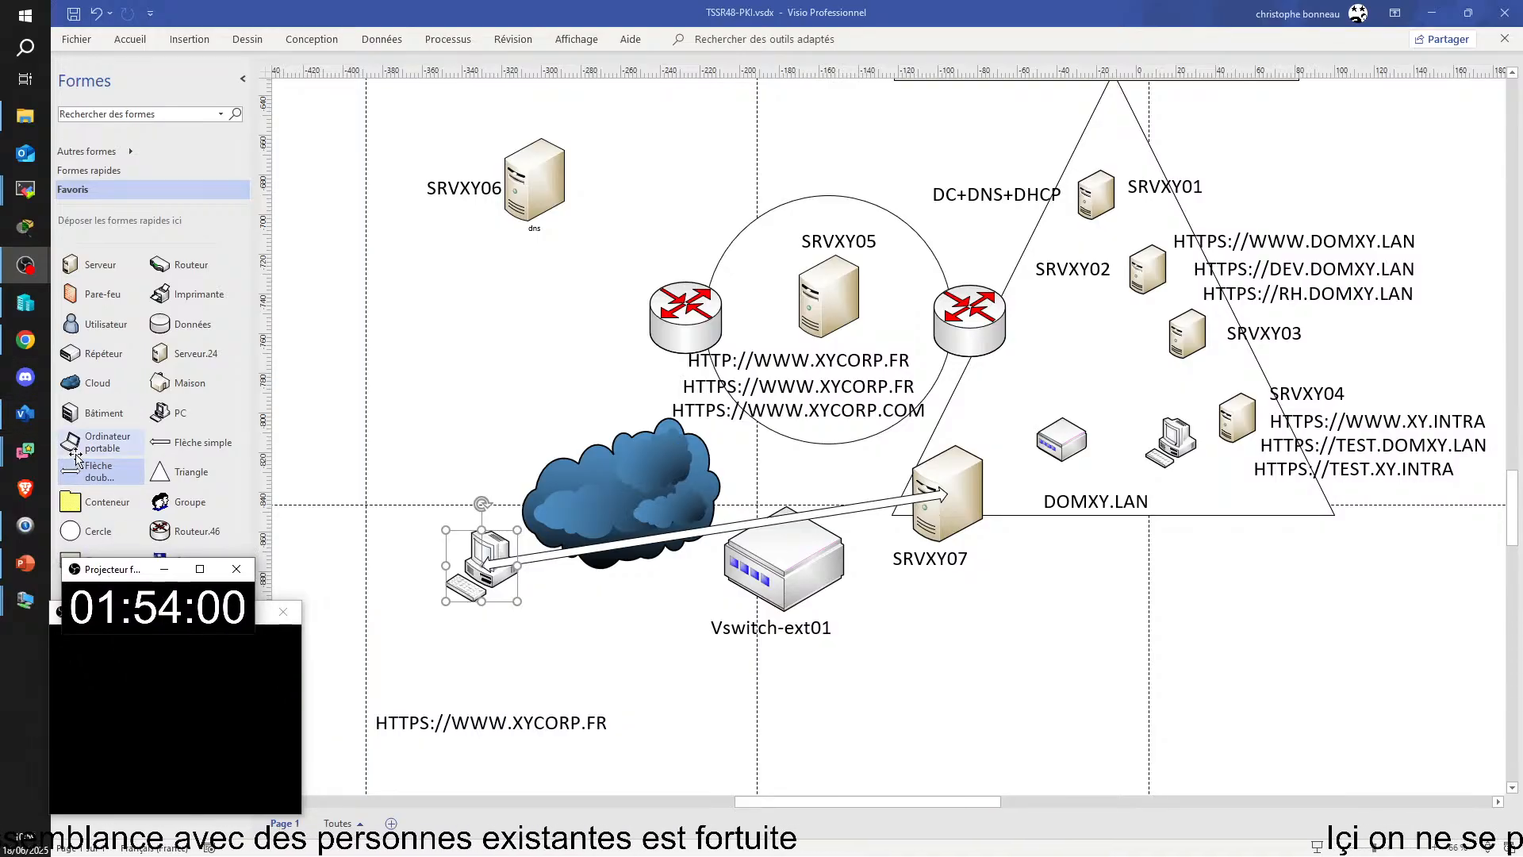
left_click_drag(70, 446, 569, 649)
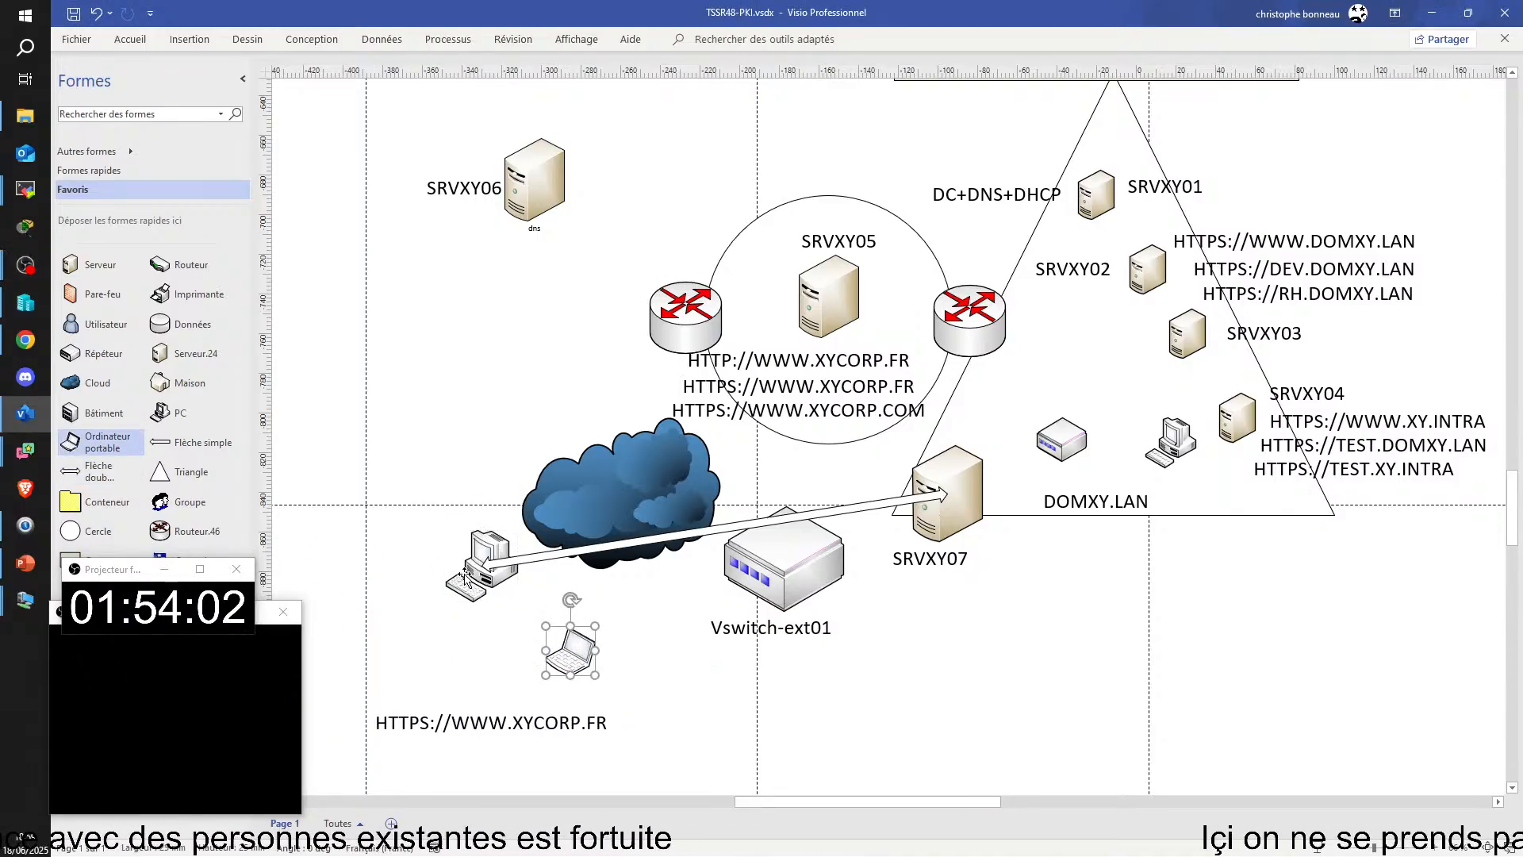
Step: Relocate the external desktop PC inside the DOMXY.LAN triangle and put the enlarged laptop in its place at the double arrow's outer end
left_click(471, 585)
left_click_drag(470, 585, 1118, 375)
left_click_drag(571, 649, 429, 603)
left_click(1105, 374)
left_click_drag(1105, 373, 437, 615)
left_click(450, 441)
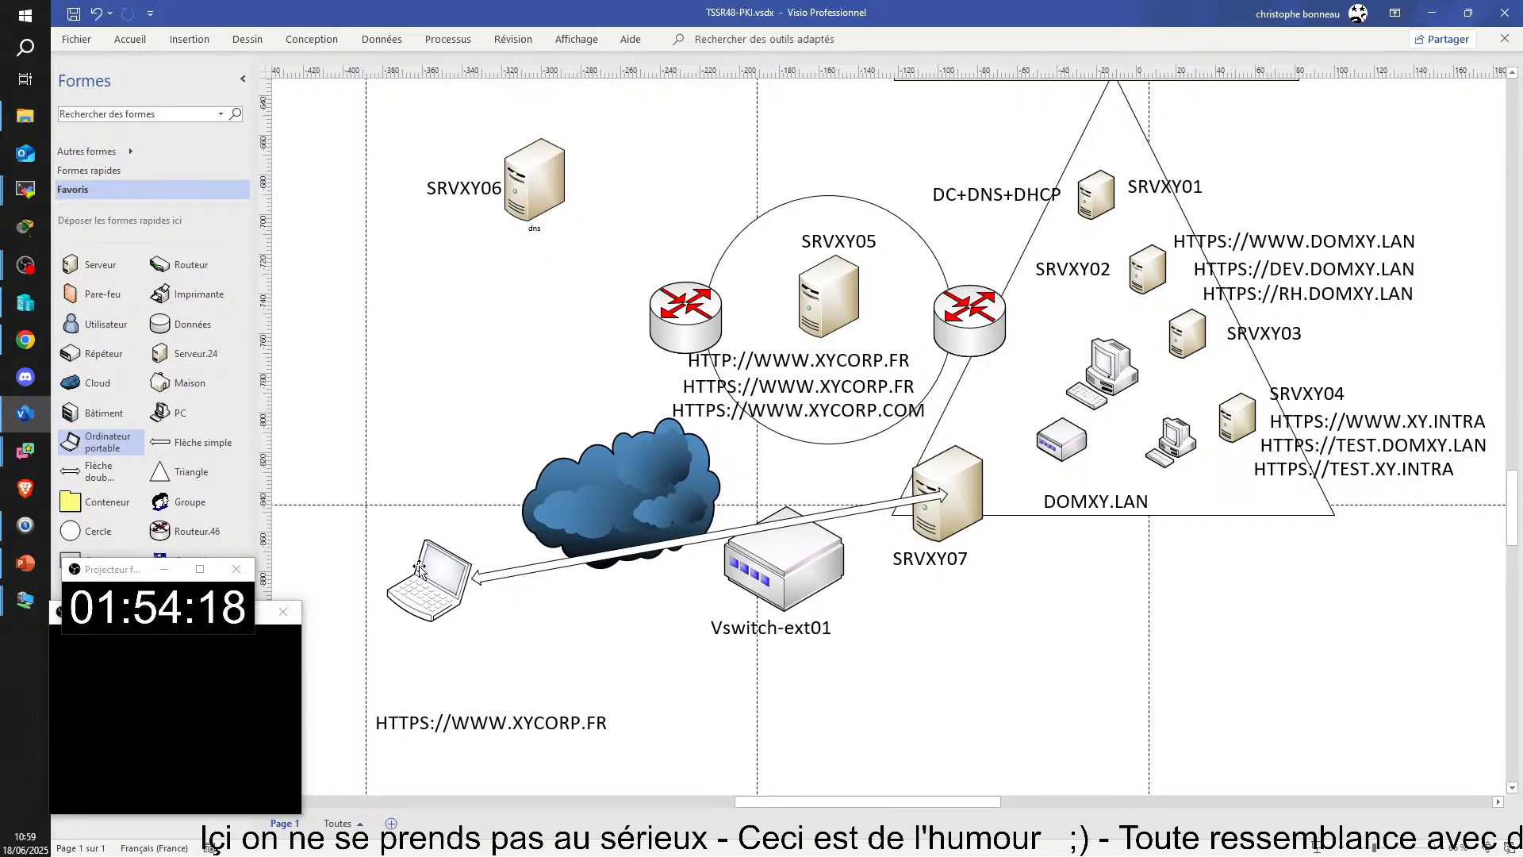
Step: Move the laptop into the DOMXY.LAN triangle and back outside it, to the left of the cloud
left_click_drag(435, 591, 1043, 380)
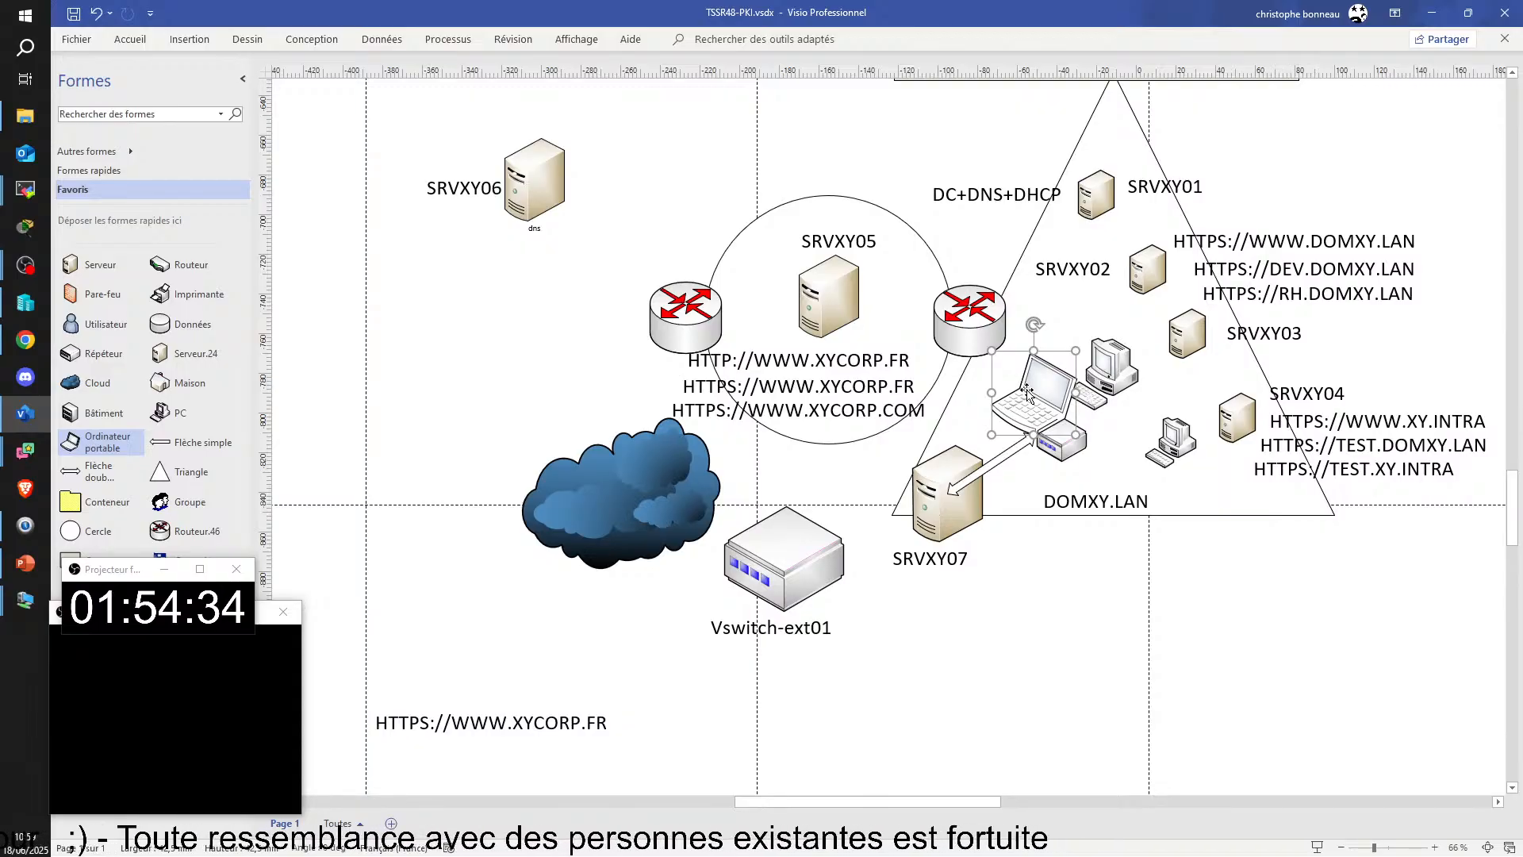
left_click_drag(1028, 394, 330, 499)
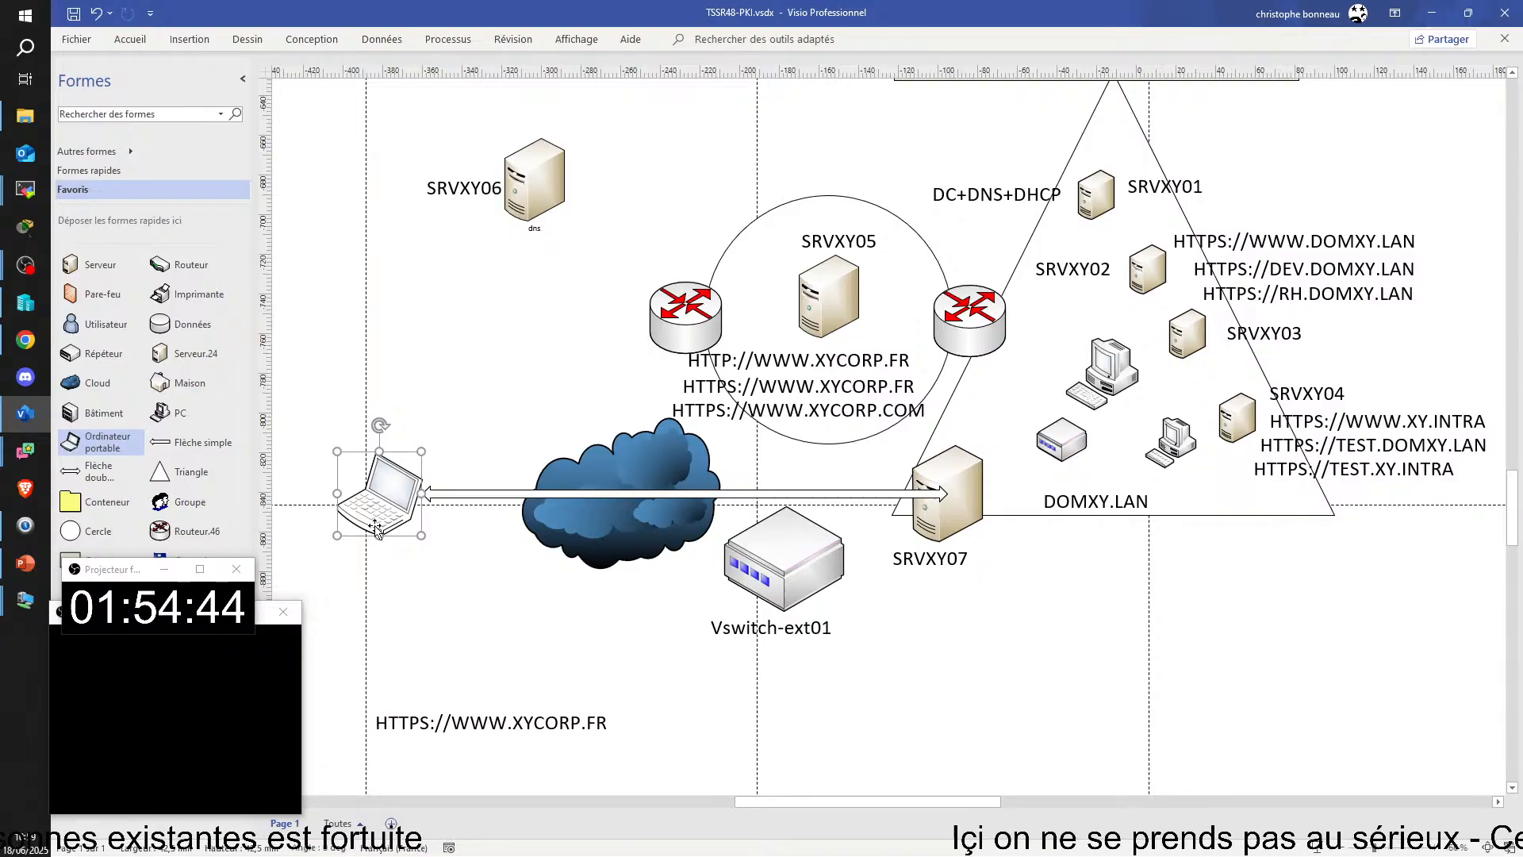
left_click_drag(367, 507, 422, 452)
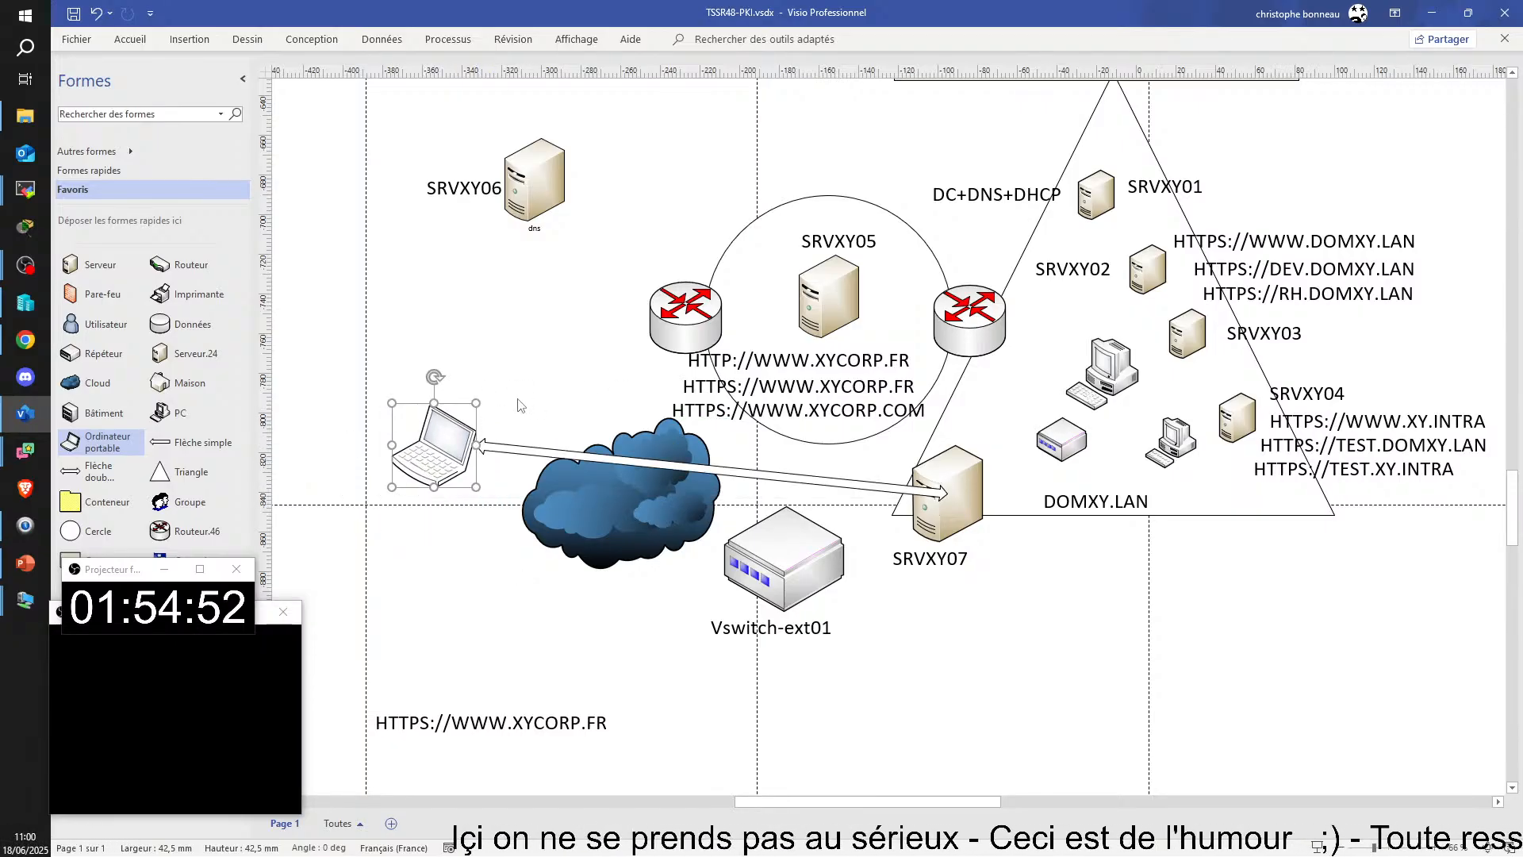
Step: Place the laptop inside the DOMXY.LAN triangle, left of the larger desktop PC and above SRVXY07
left_click_drag(434, 458, 1020, 396)
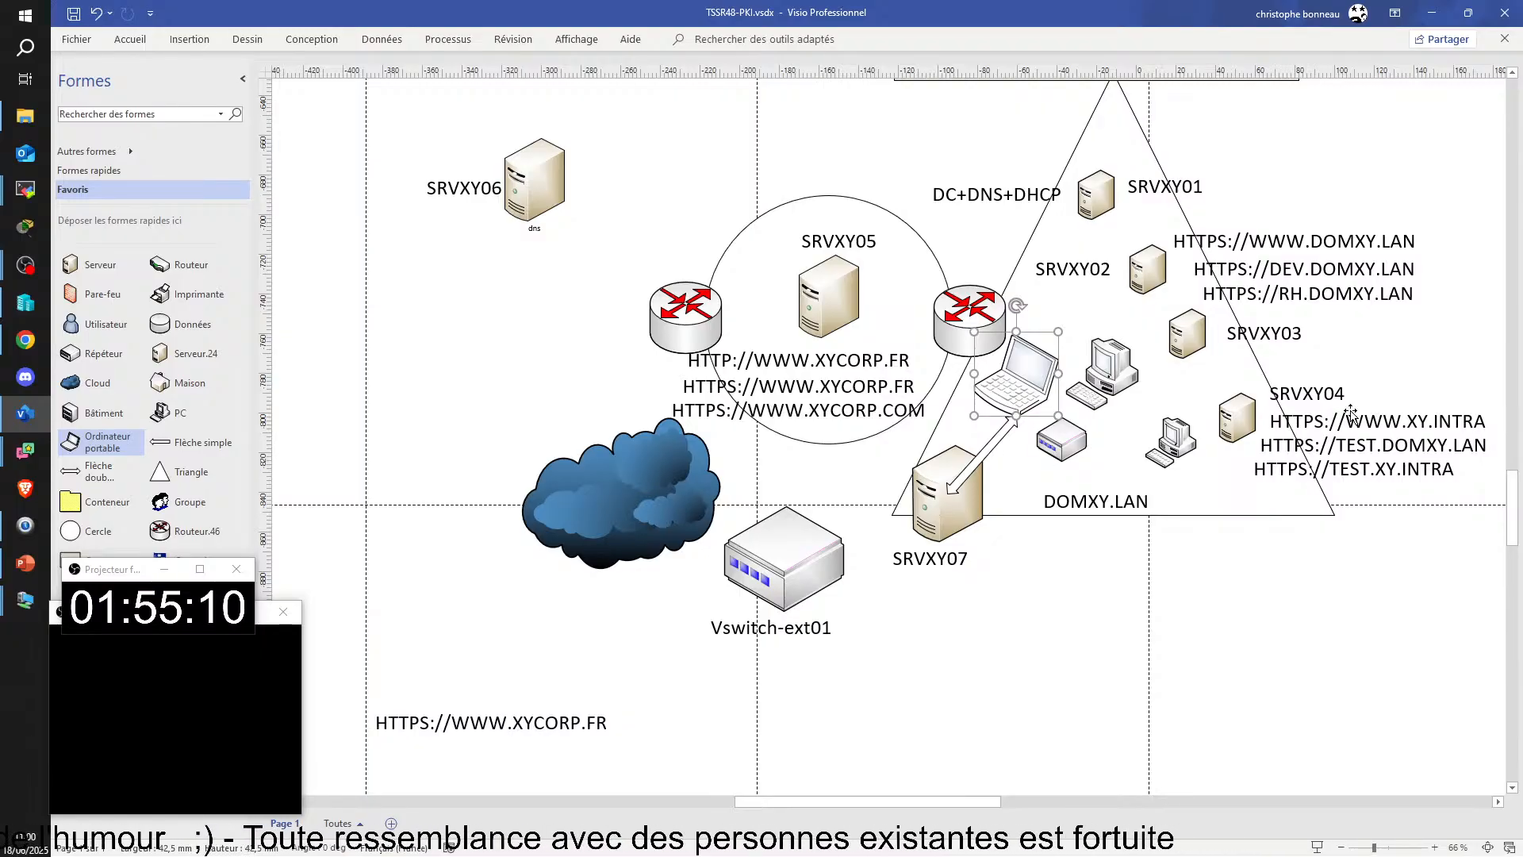
left_click(1027, 388)
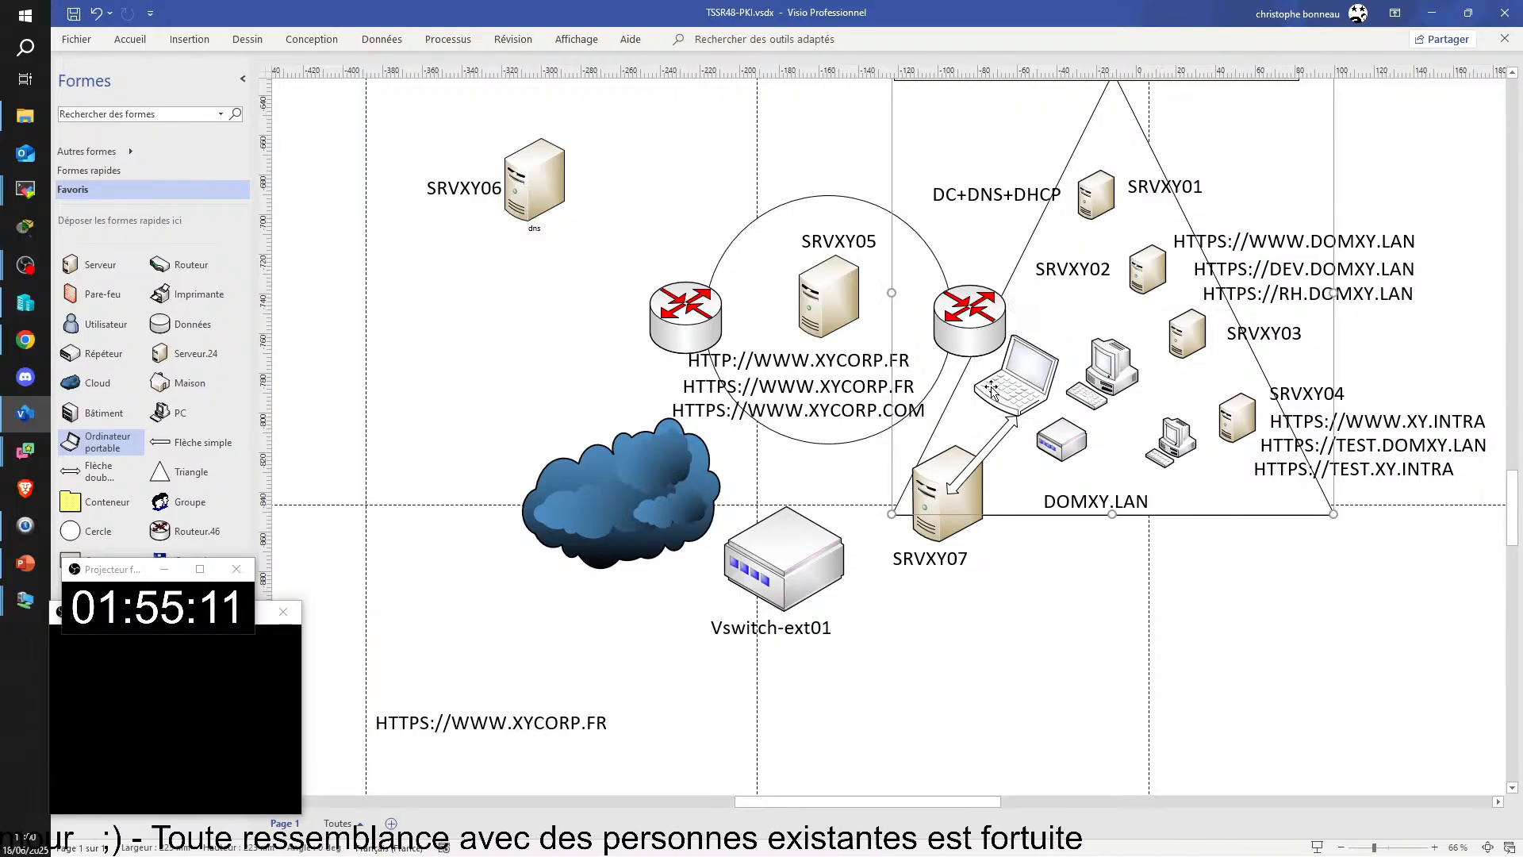
left_click(1045, 388)
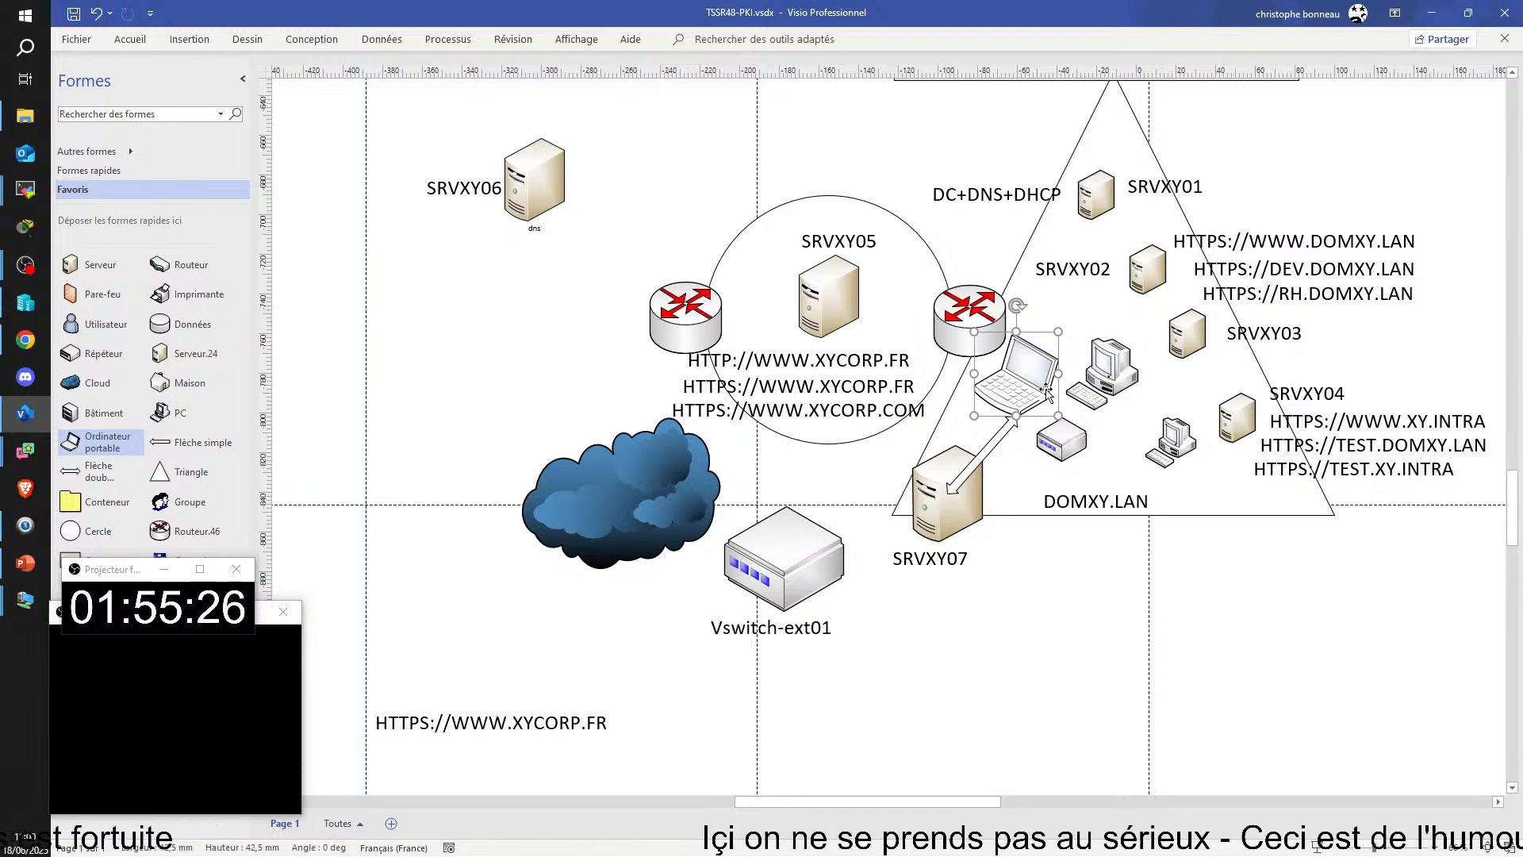
left_click(1021, 387)
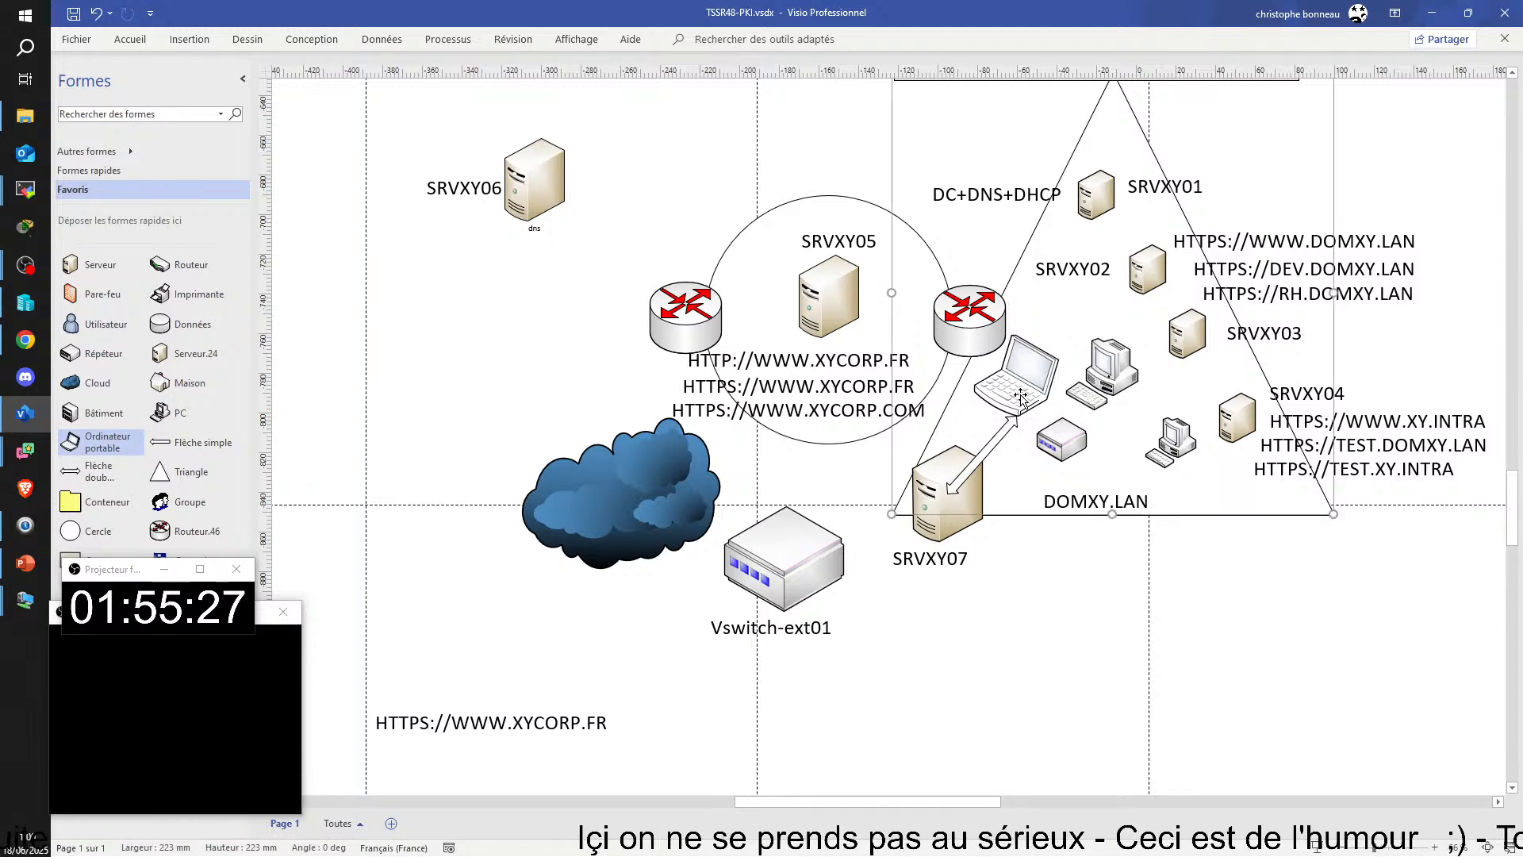
left_click(1027, 386)
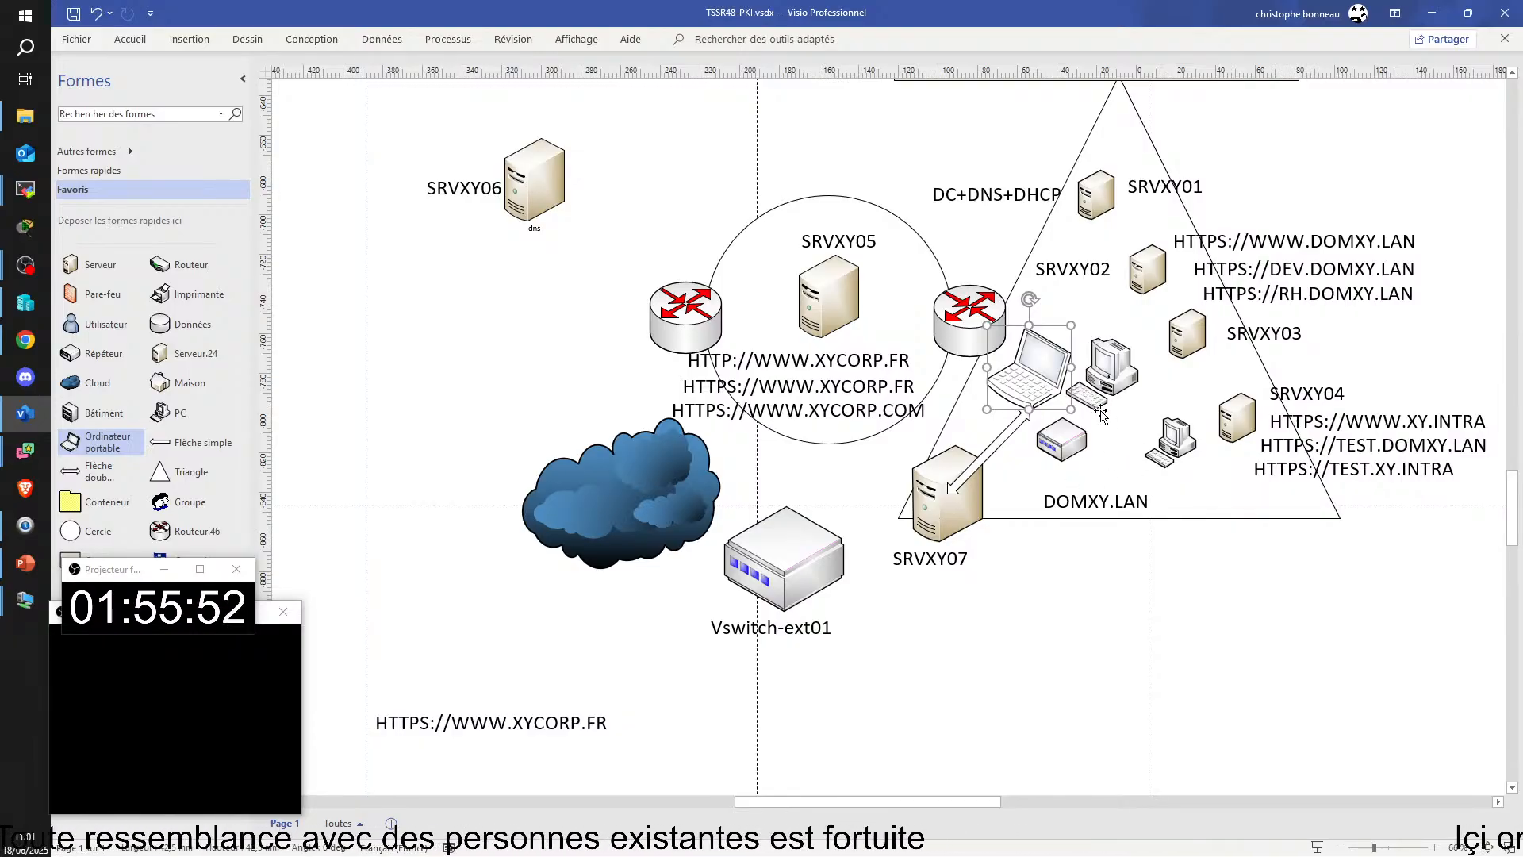
Step: Move the small desktop PC up and left, just below the larger desktop PC in the DOMXY.LAN triangle
left_click(1115, 380)
left_click(1171, 443)
left_click_drag(1173, 444, 1140, 412)
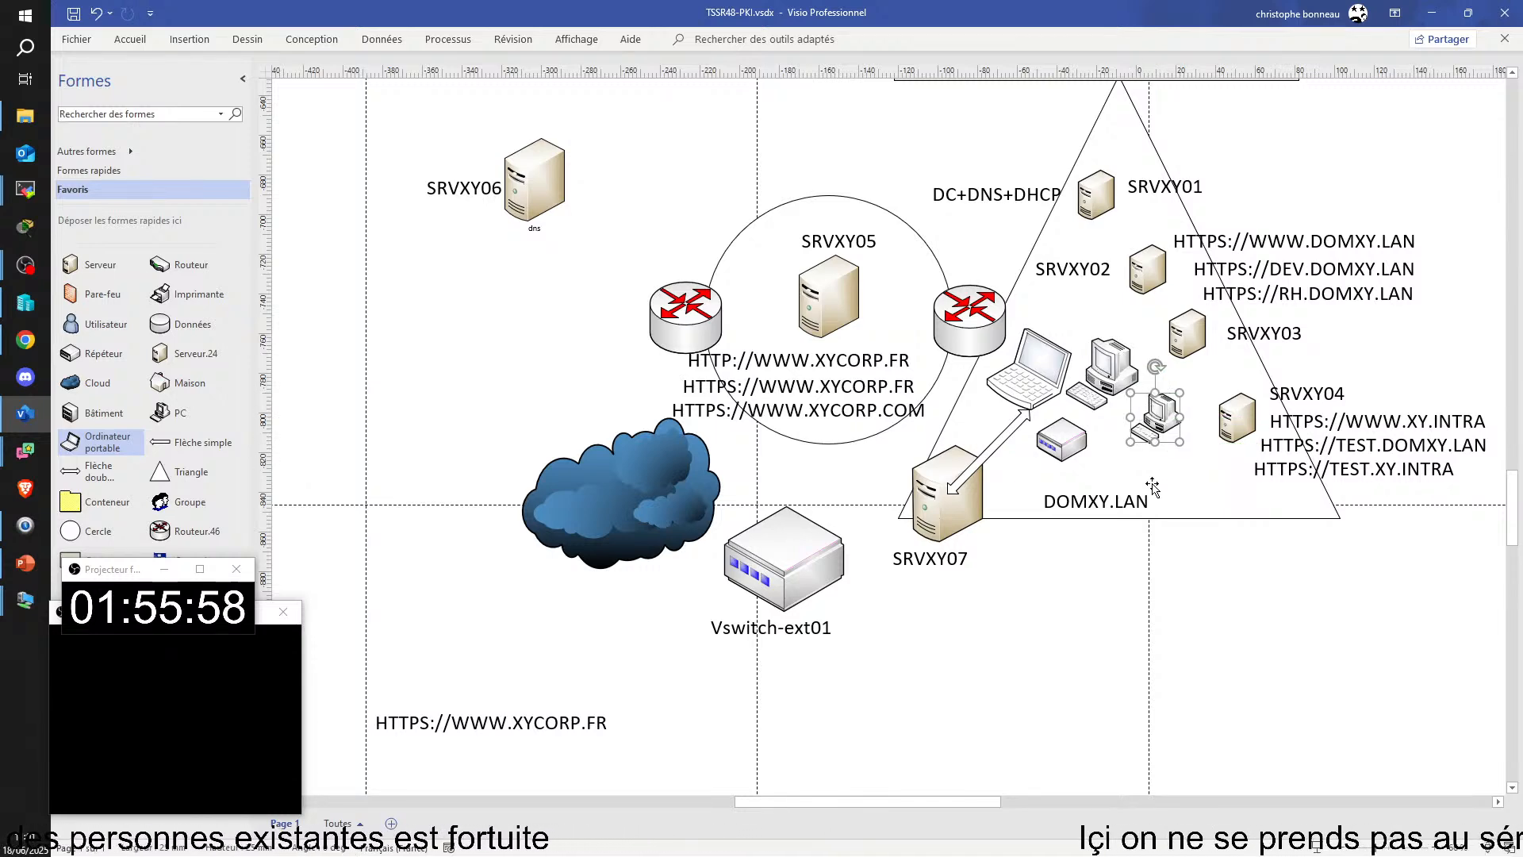
left_click(1200, 490)
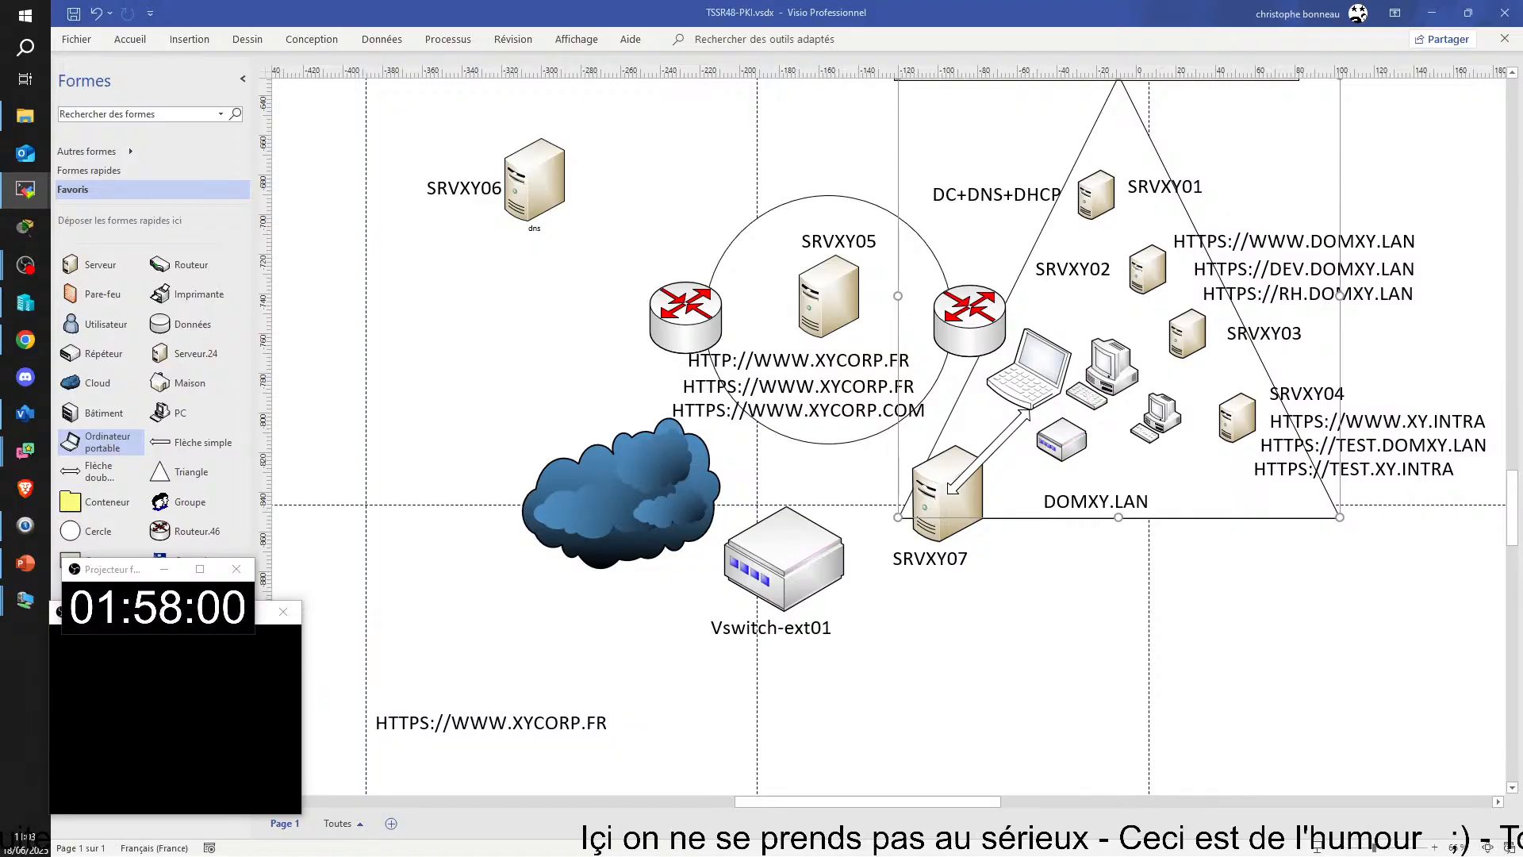
Step: Switch to the TSSR14-PC remote session and inspect the CLIKL01 virtual machine's hardware settings
left_click_drag(1522, 265, 986, 40)
left_click(1260, 41)
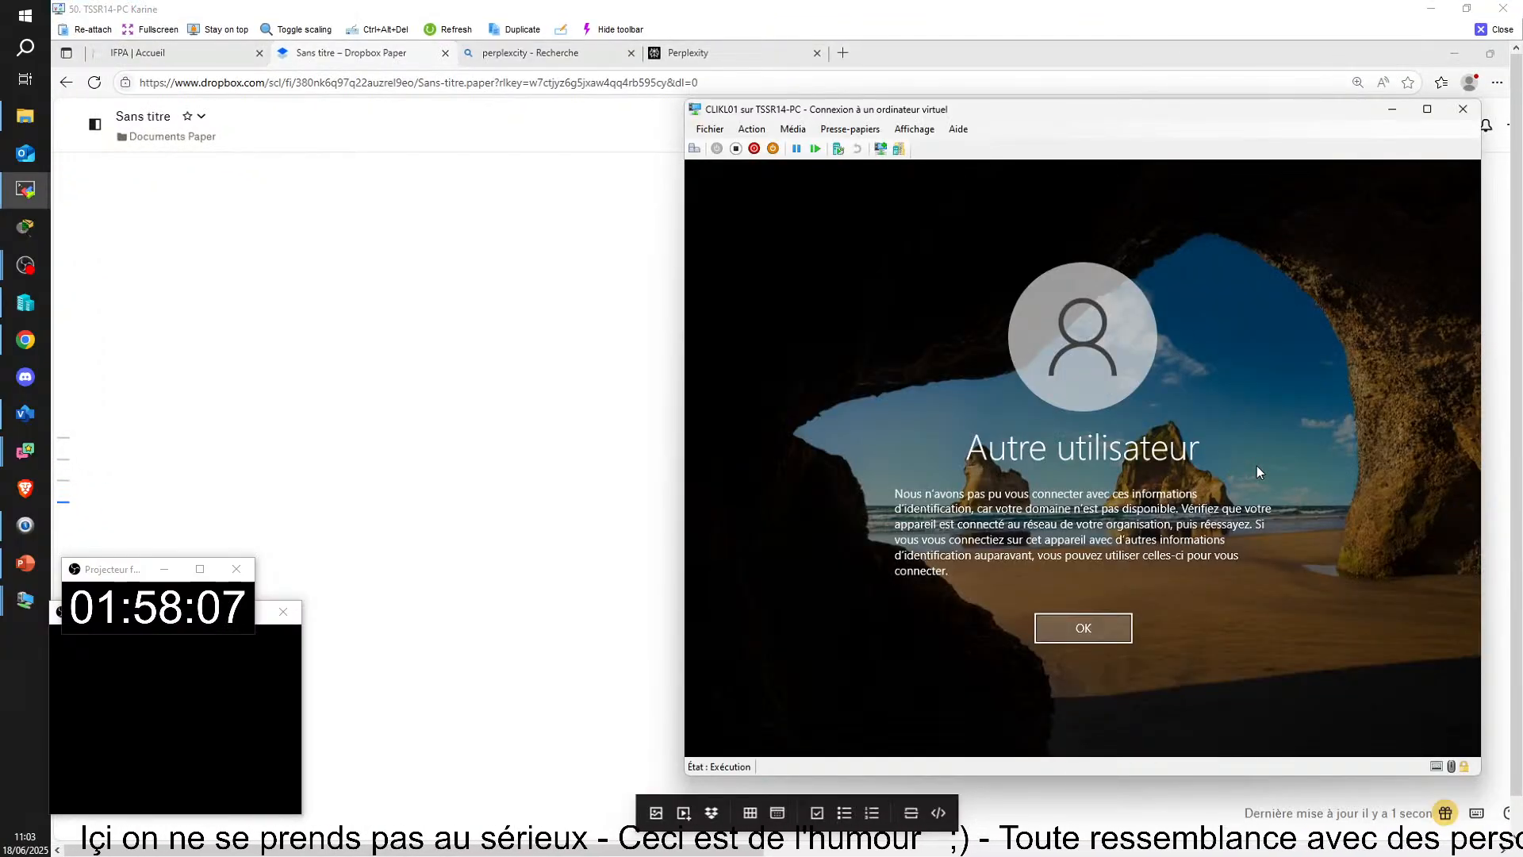
left_click(710, 128)
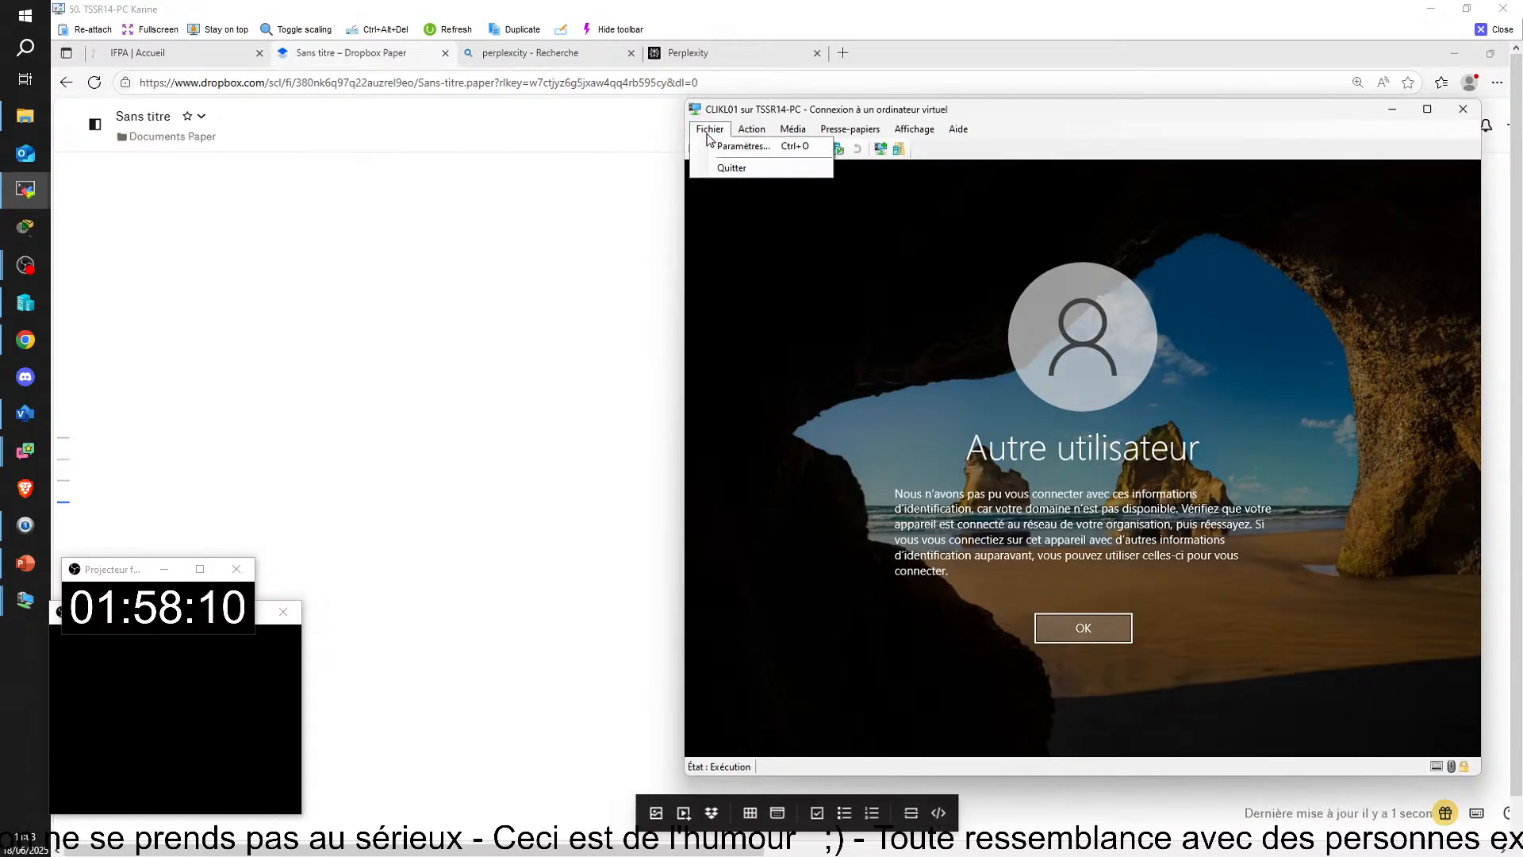
left_click(714, 146)
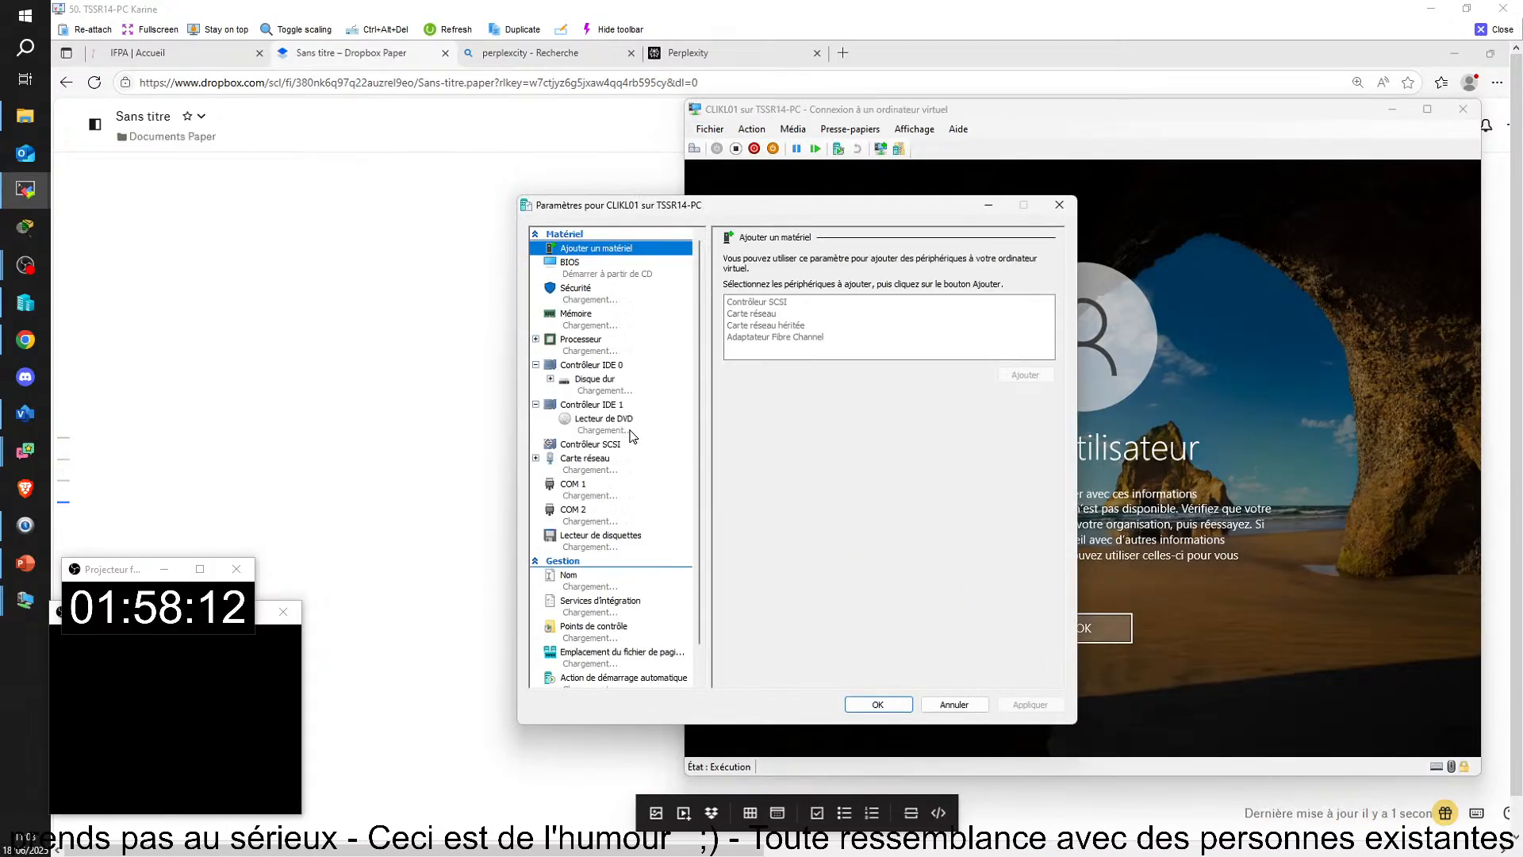
left_click(1046, 206)
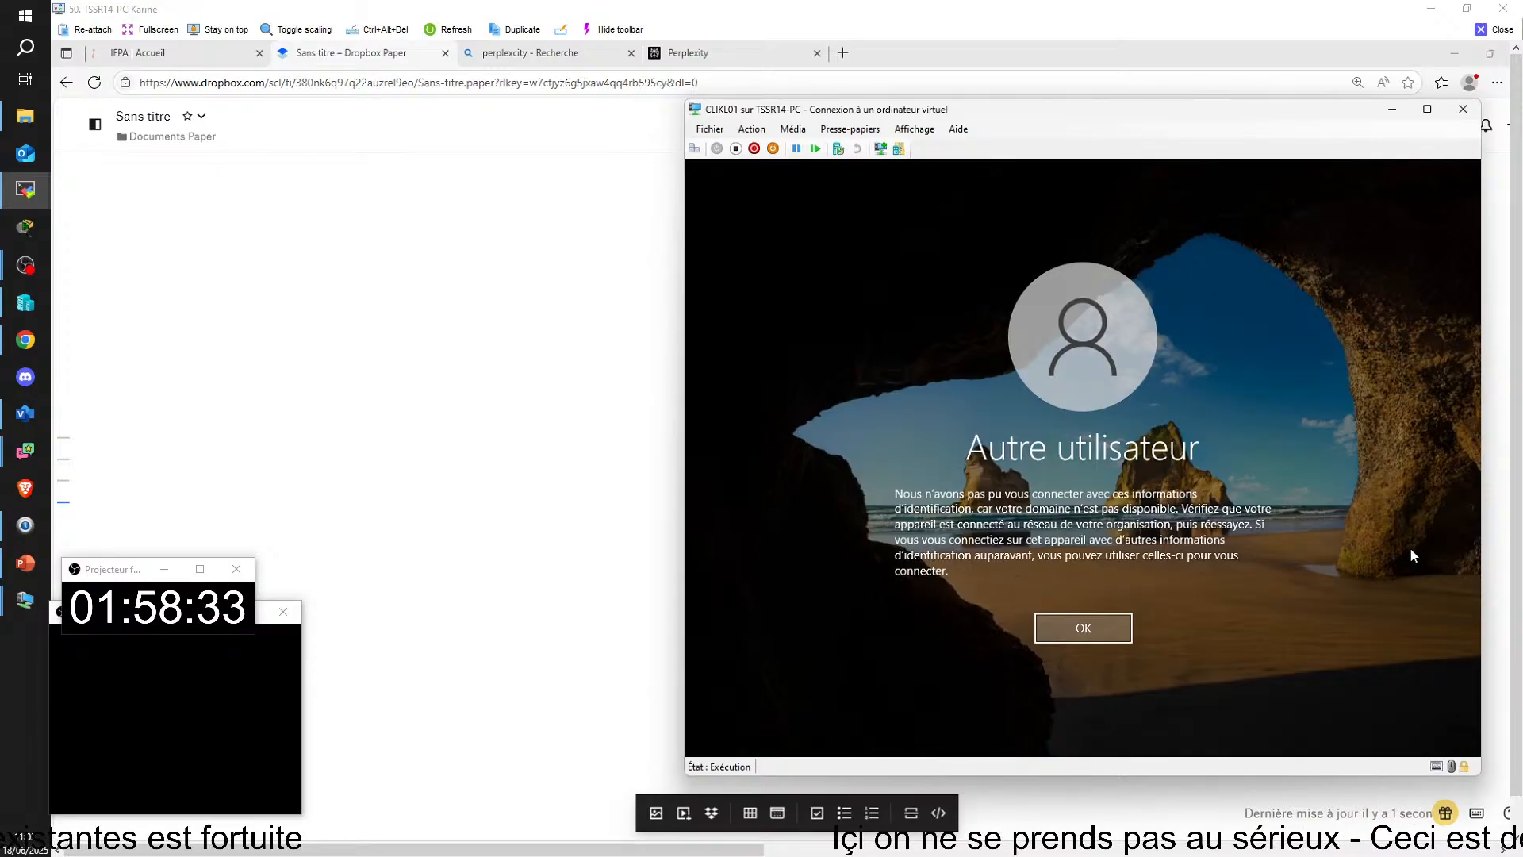
Step: Dismiss the CLIKL01 sign-in error and review the virtual machine's settings again, including its network card
left_click(1058, 630)
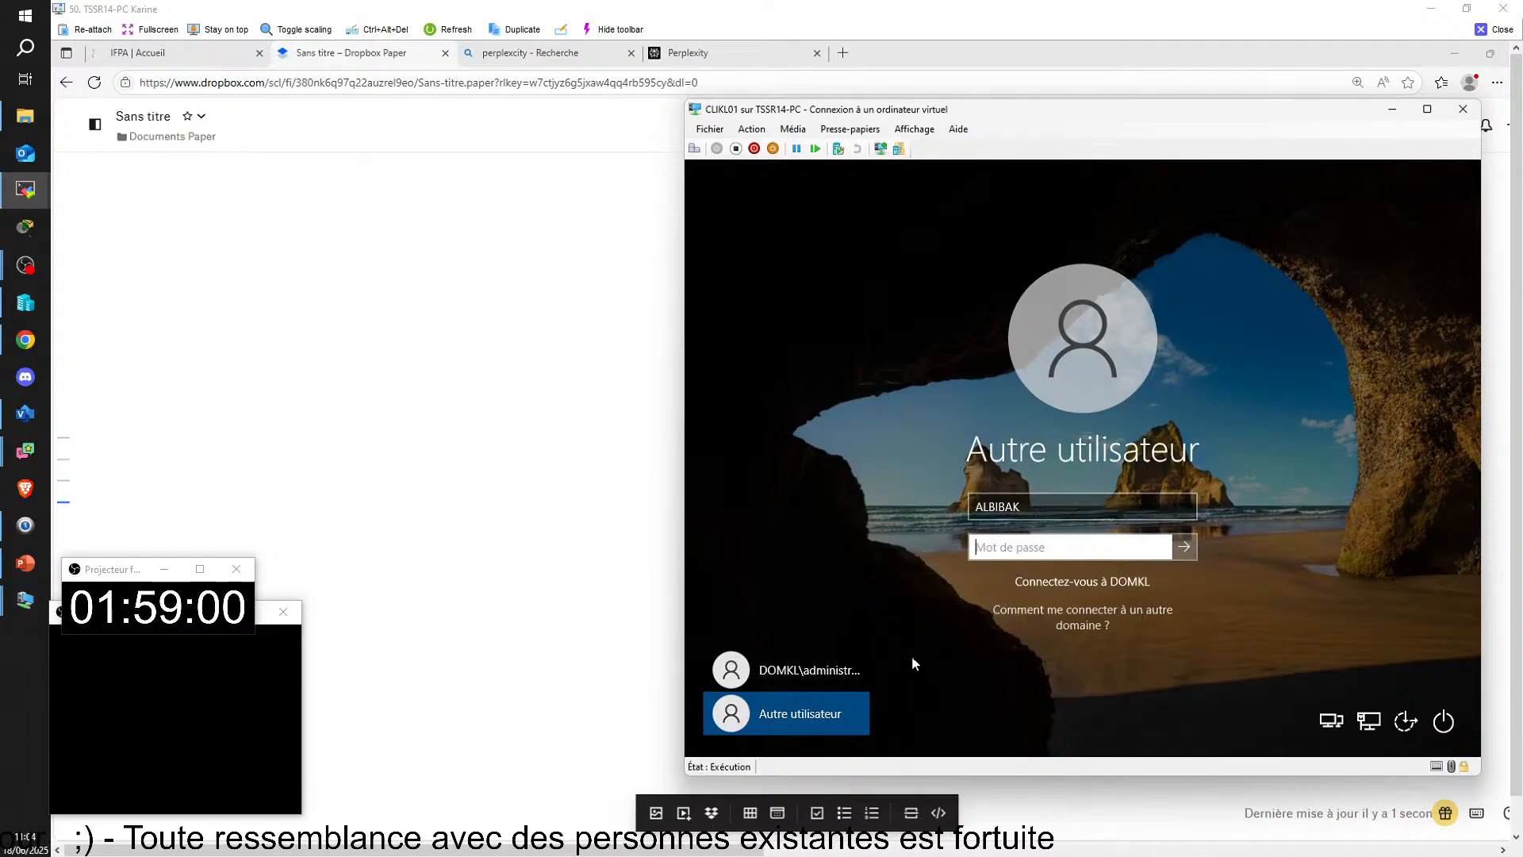
left_click(704, 132)
left_click(708, 148)
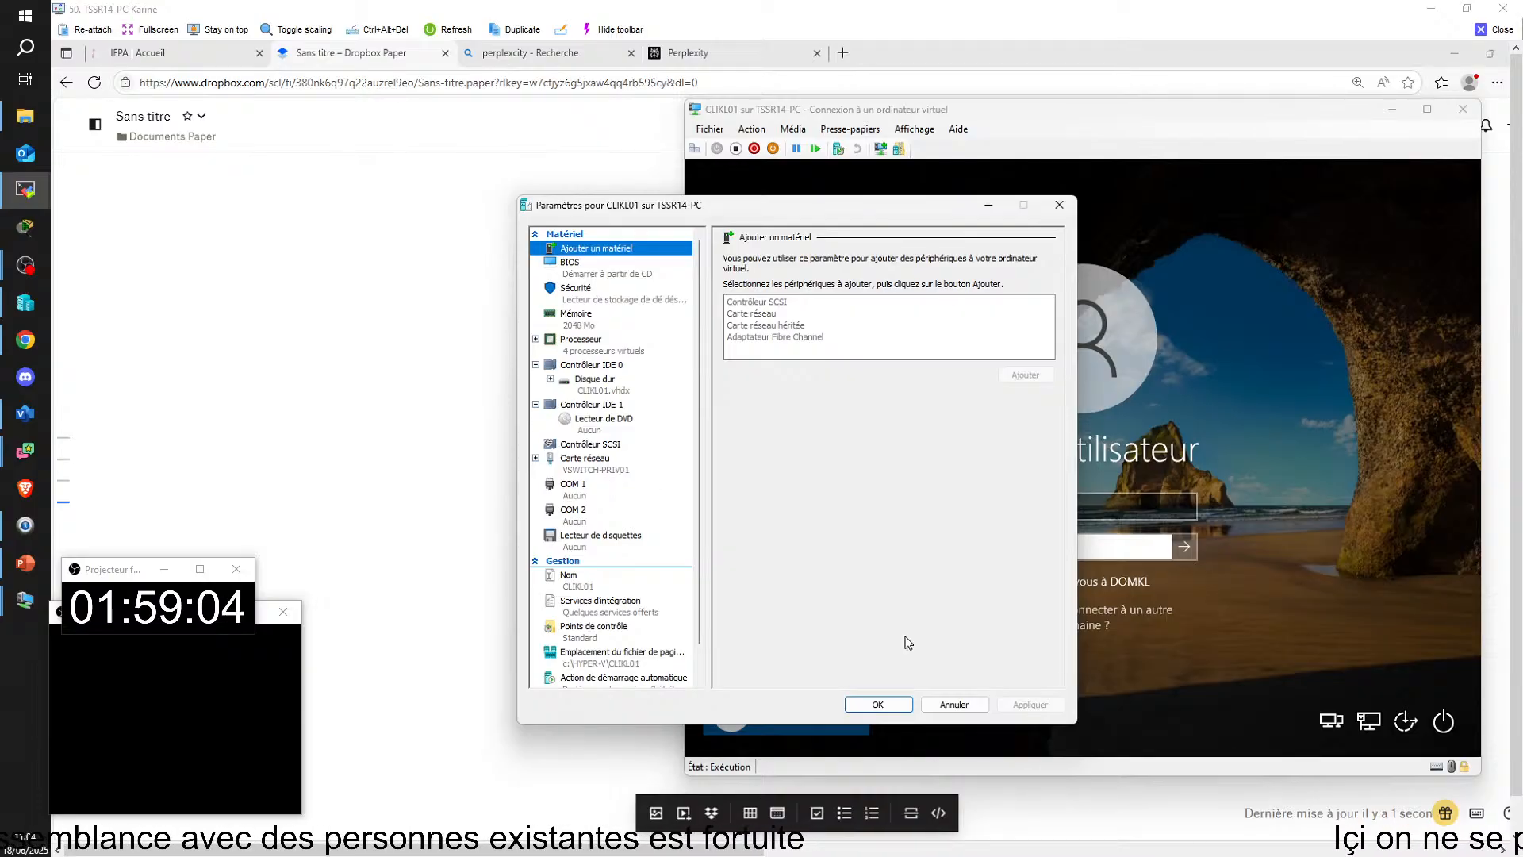
left_click(878, 704)
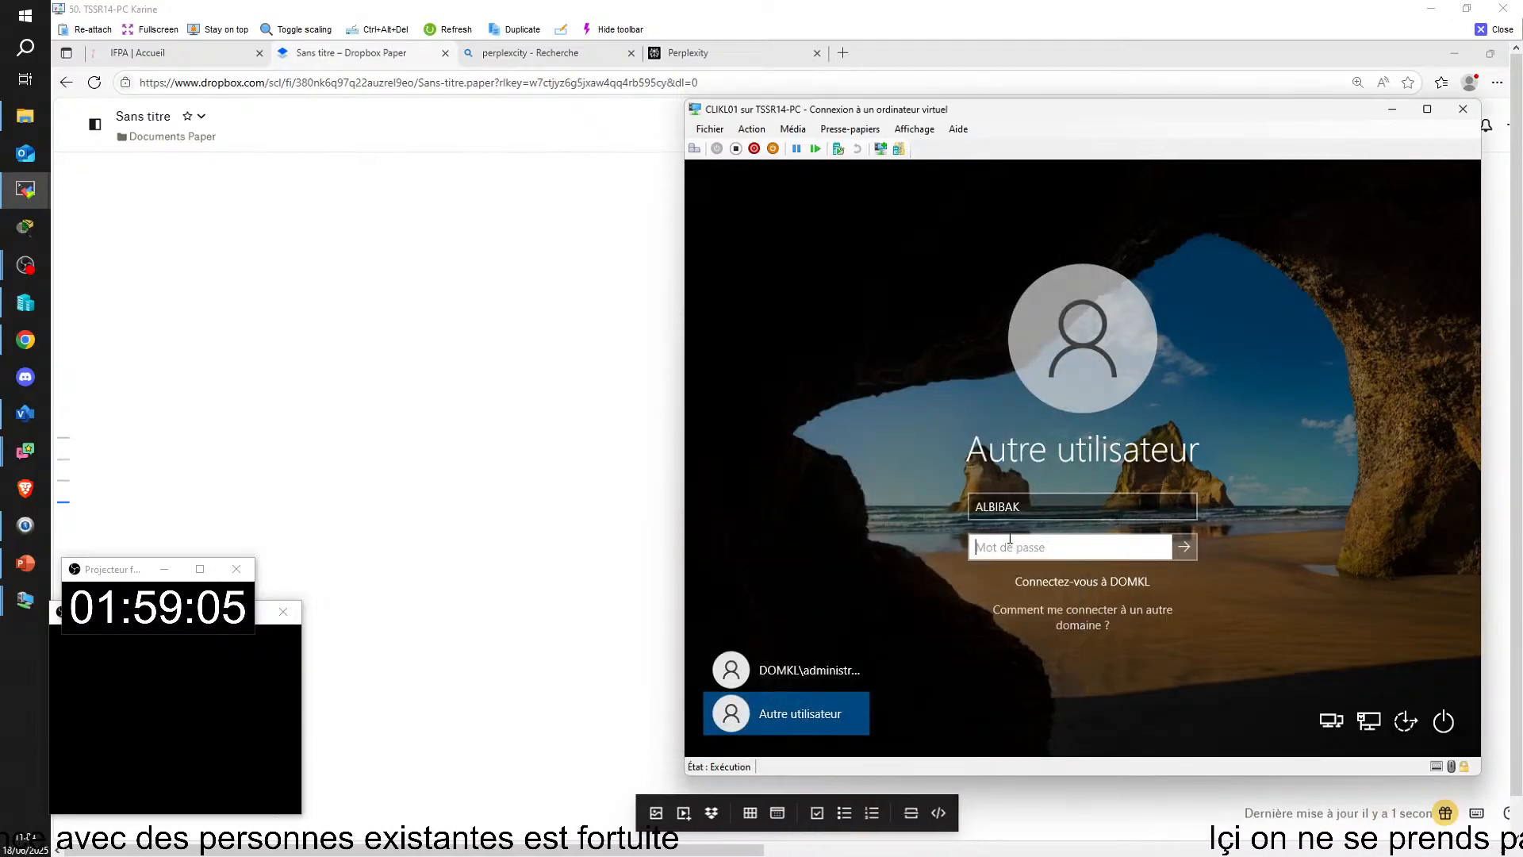
Step: Choose Autre utilisateur on the CLIKL01 sign-in screen and enter the domain user's account name
left_click(827, 673)
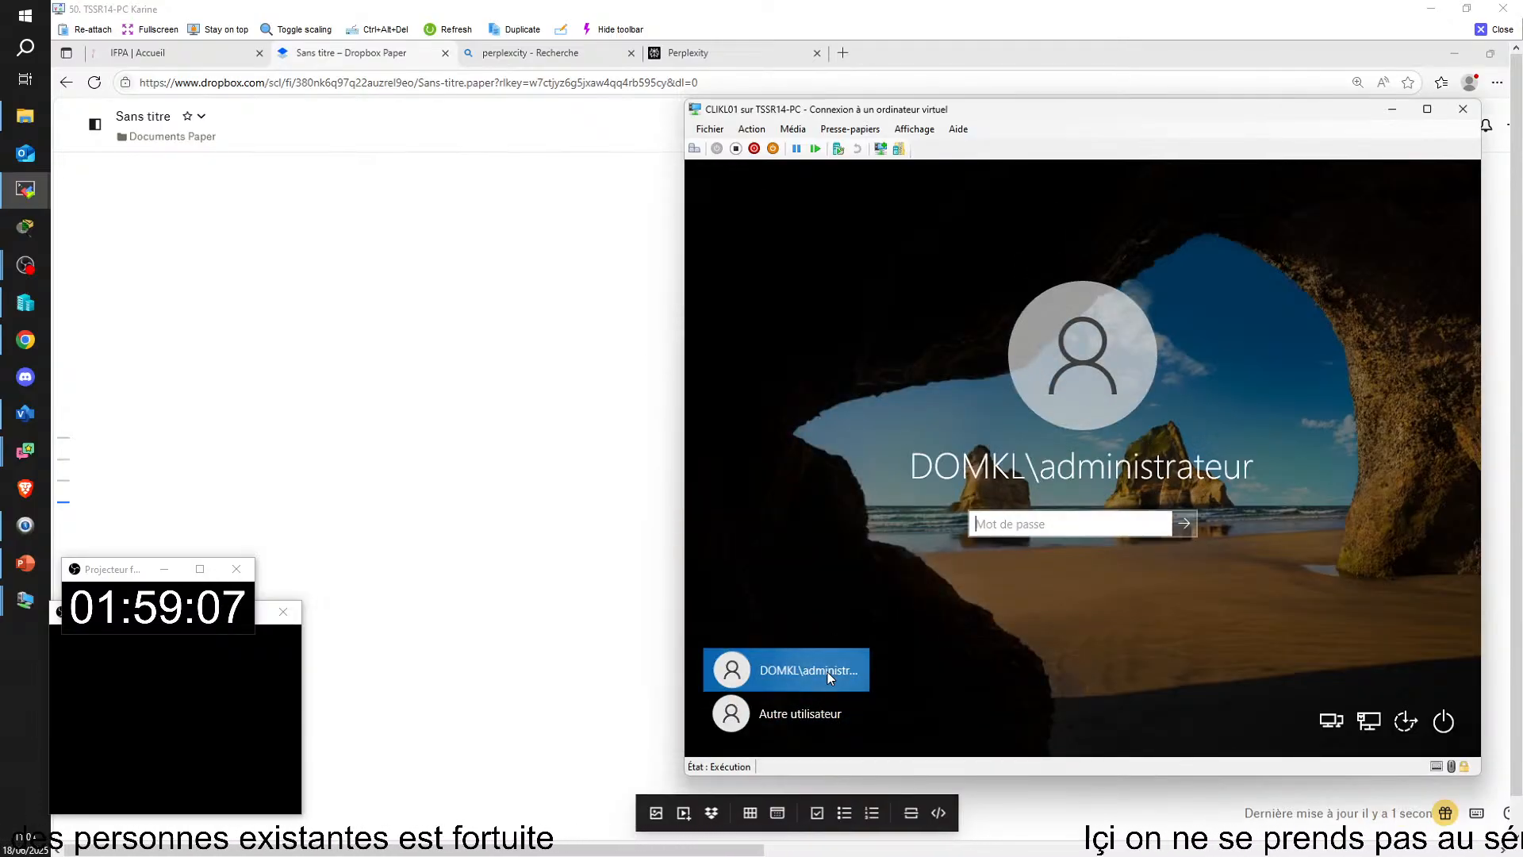
left_click(797, 715)
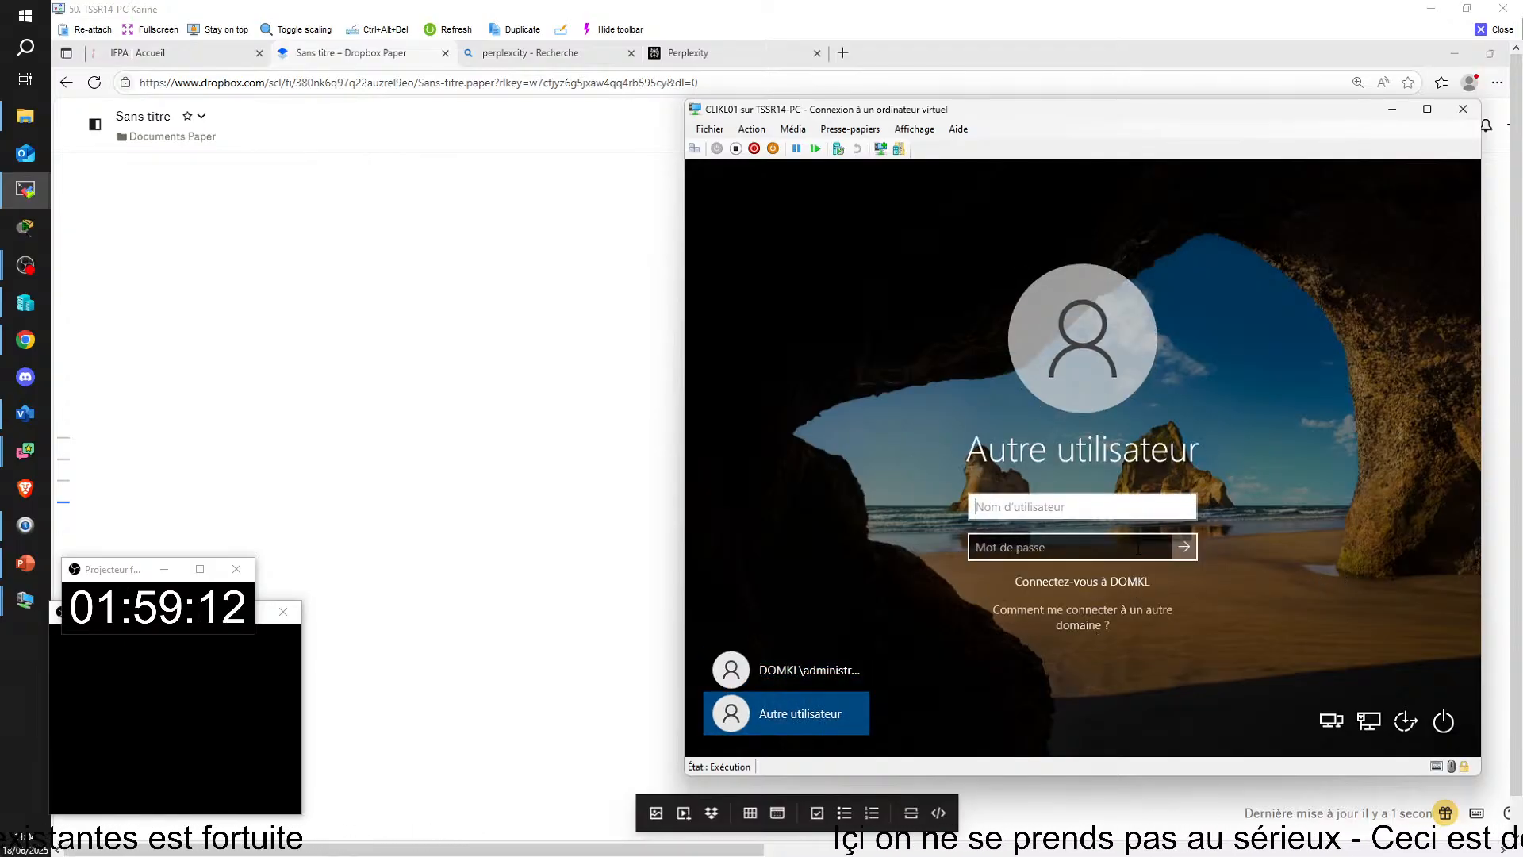
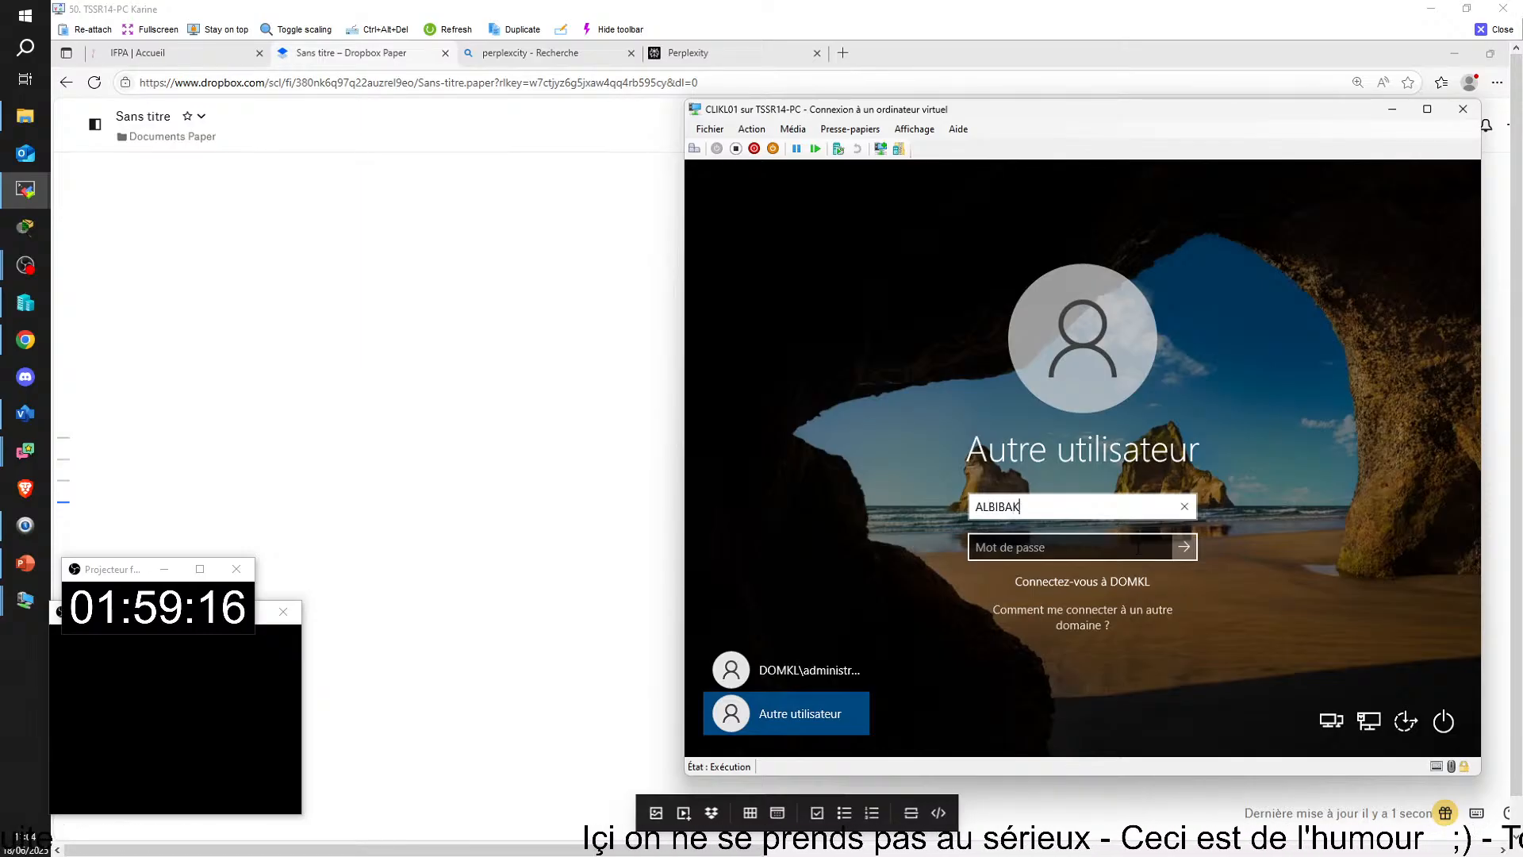
key("Tab")
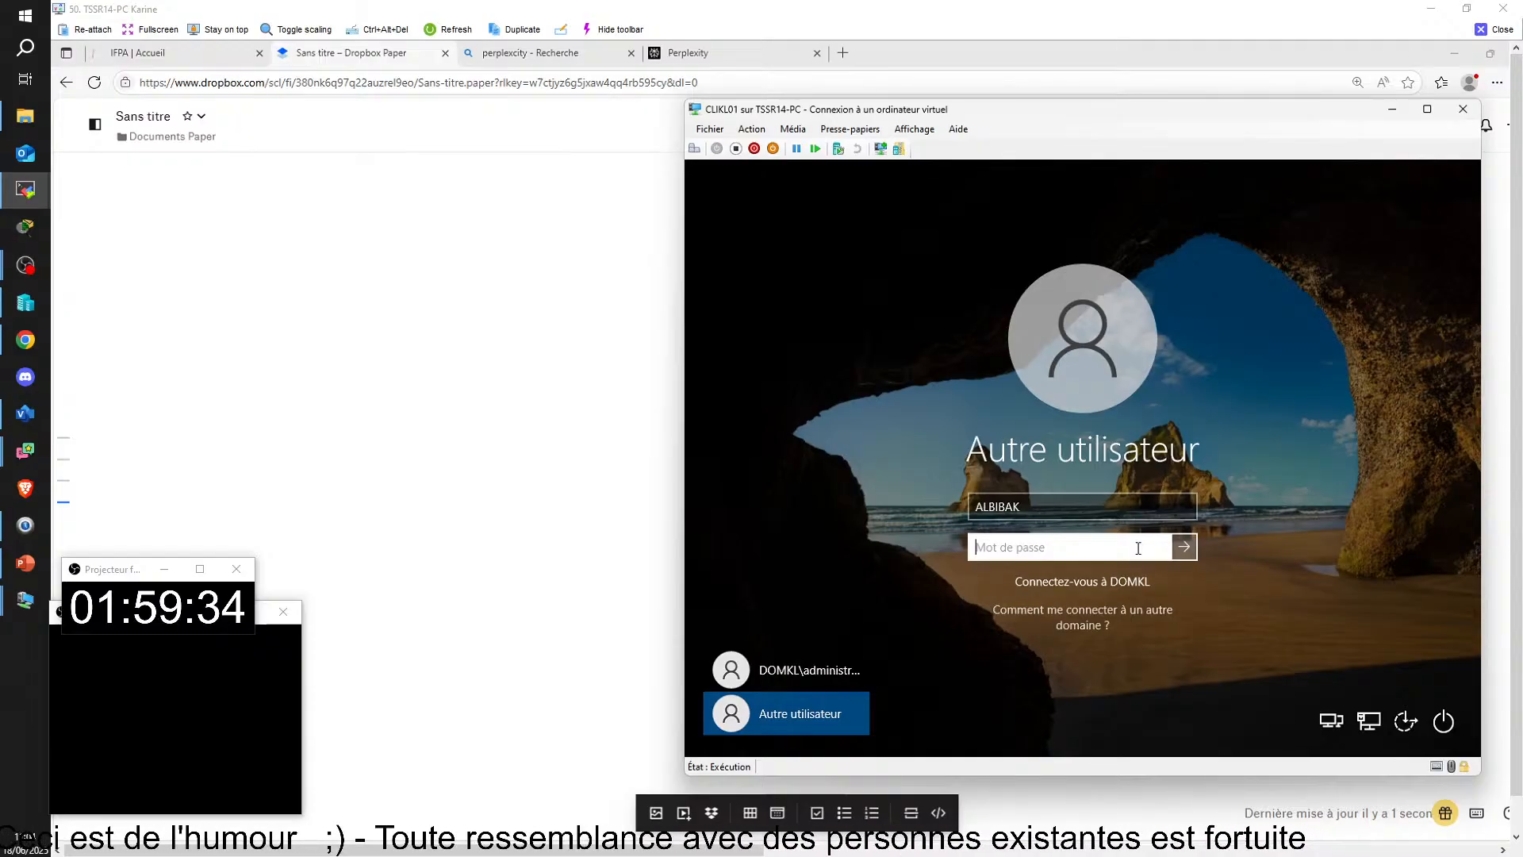
Step: Try to sign in to DOMKL with the domain user's account password, and dismiss the resulting message
key("Caps_Lock")
key("Caps_Lock")
type("•")
key("Caps_Lock")
type("•••••")
key("Return")
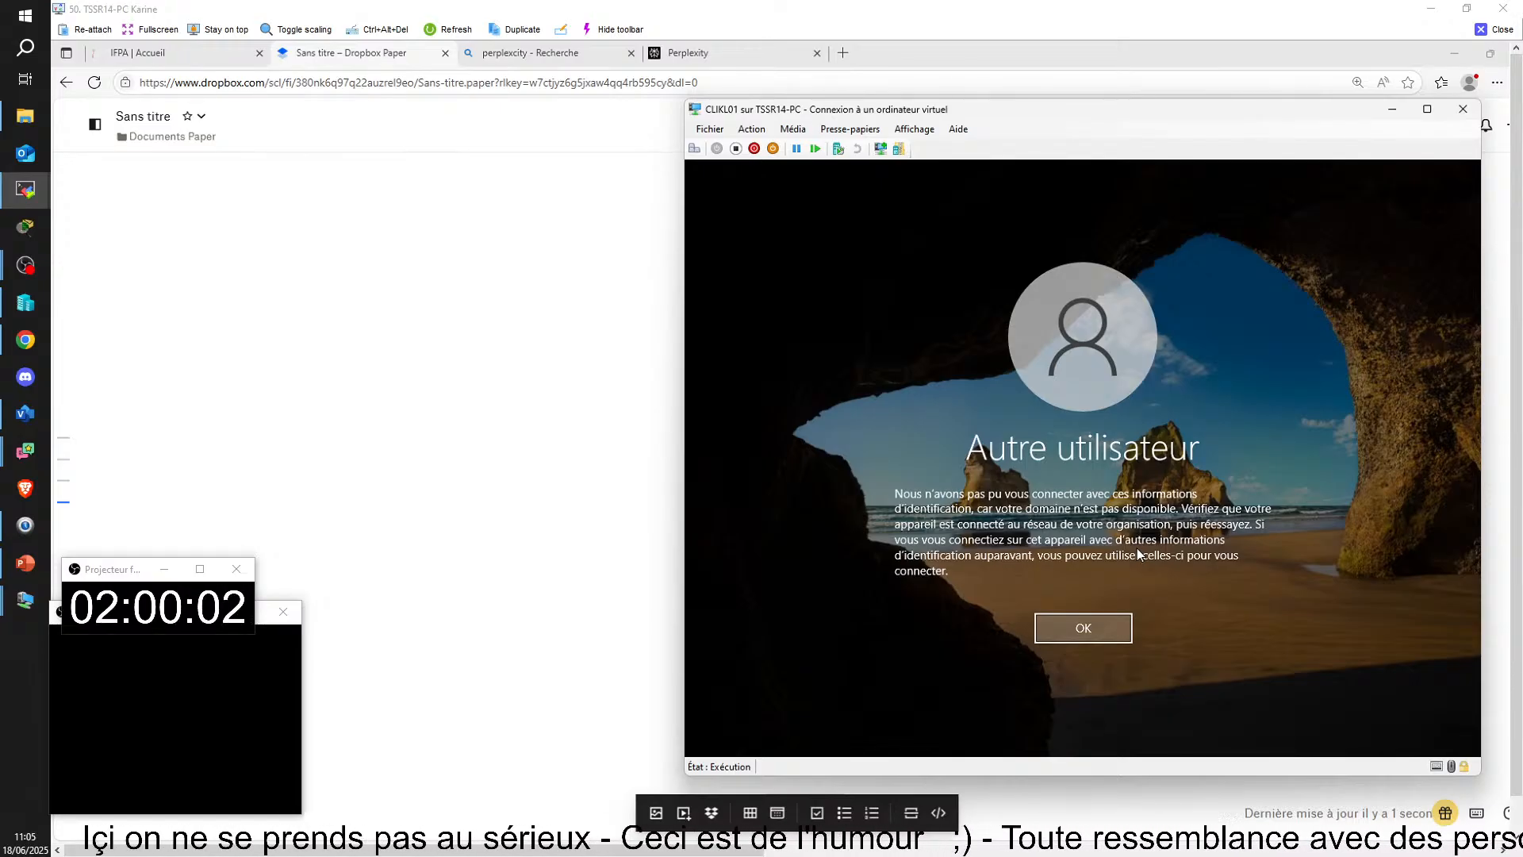
left_click(1077, 630)
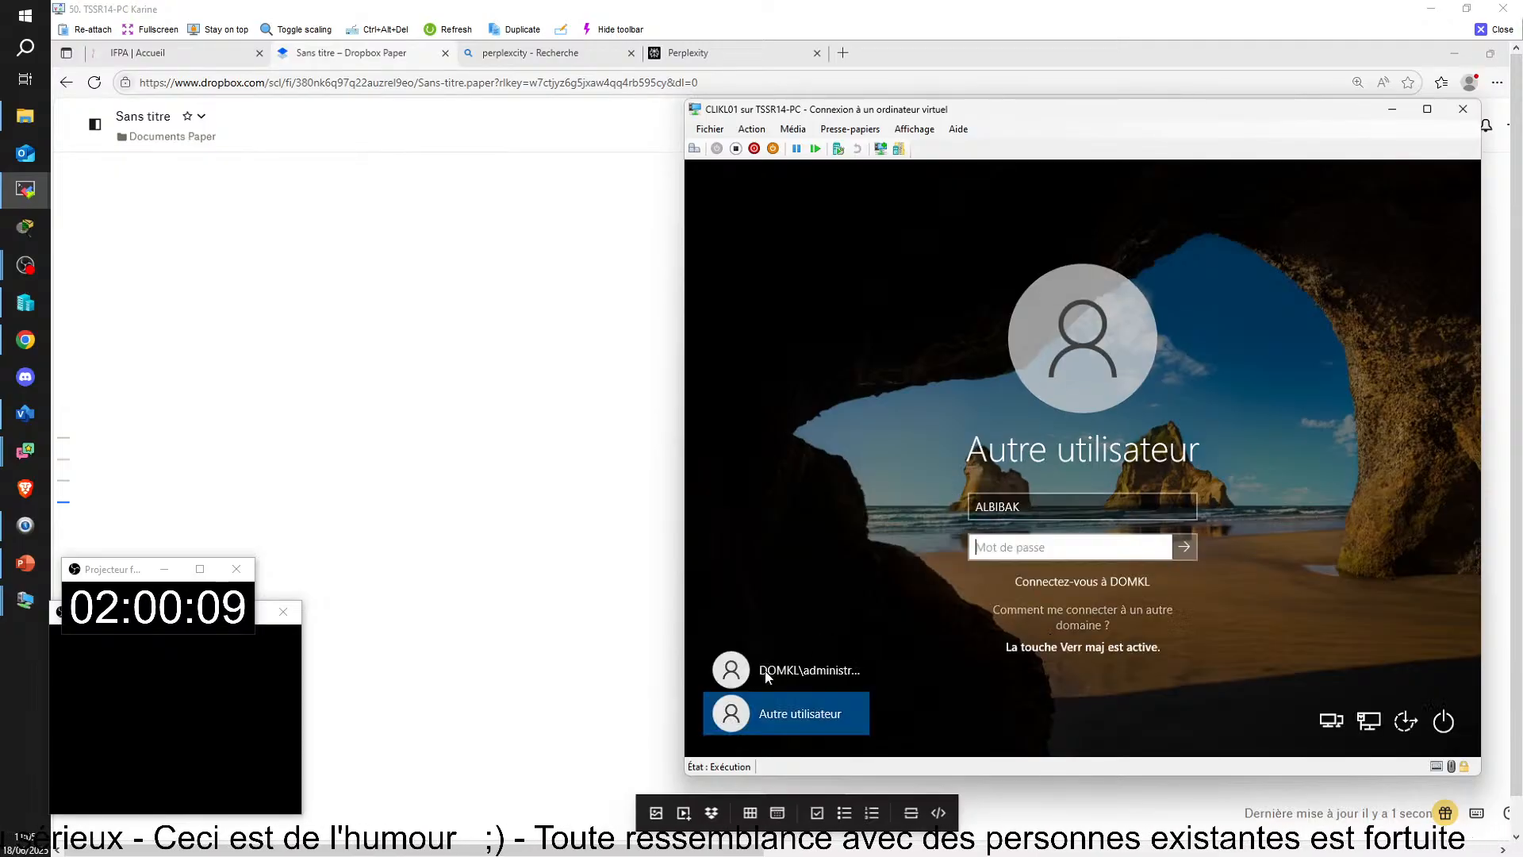
Step: Try to sign in to CLIKL01 as DOMKL\administrateur with the account password
left_click(813, 663)
type("P•••••")
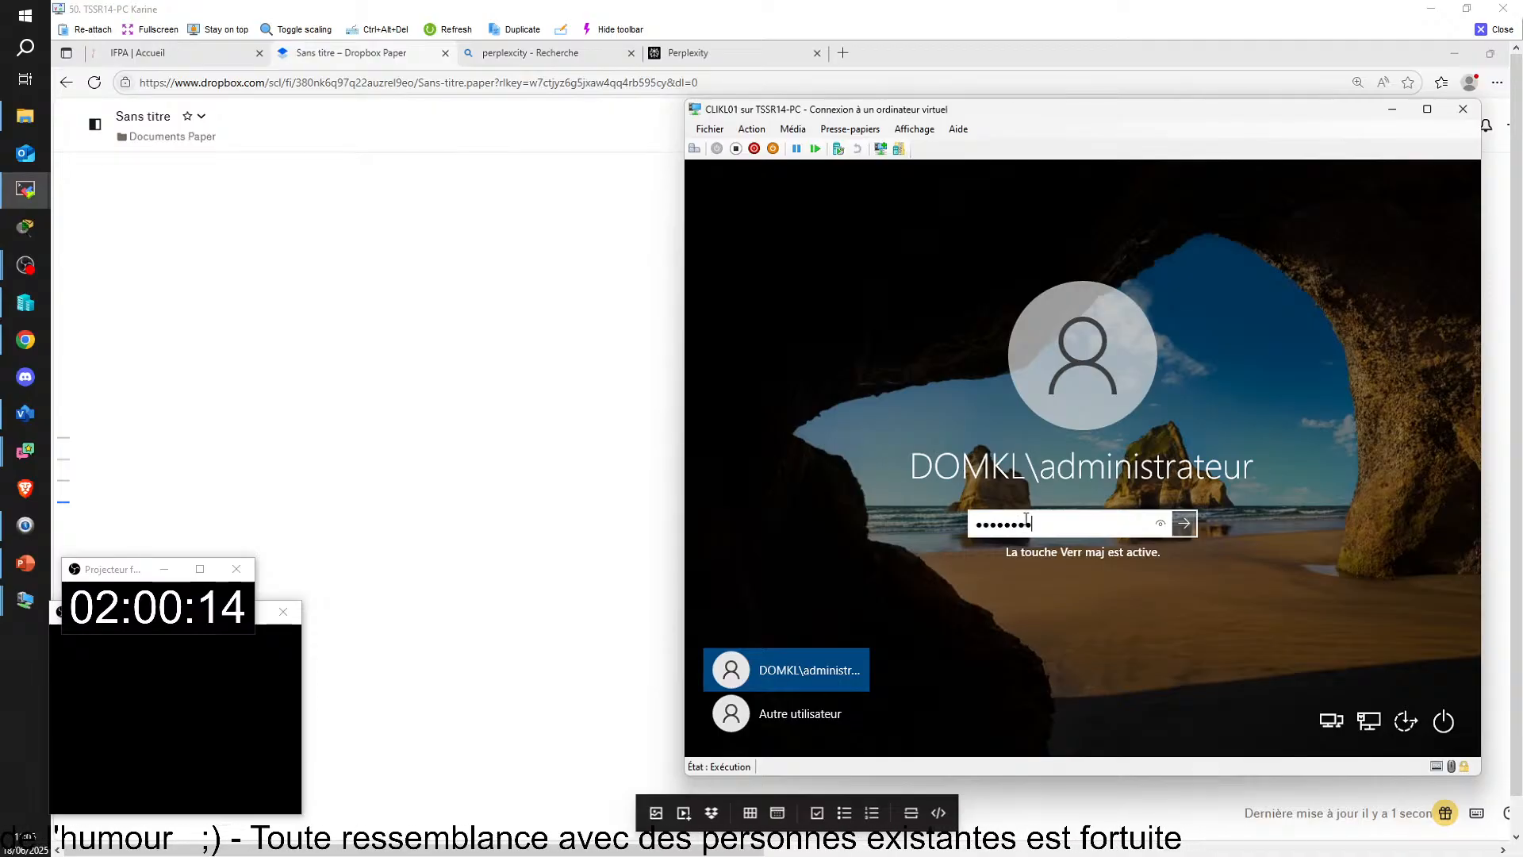
key("Return")
key("Return")
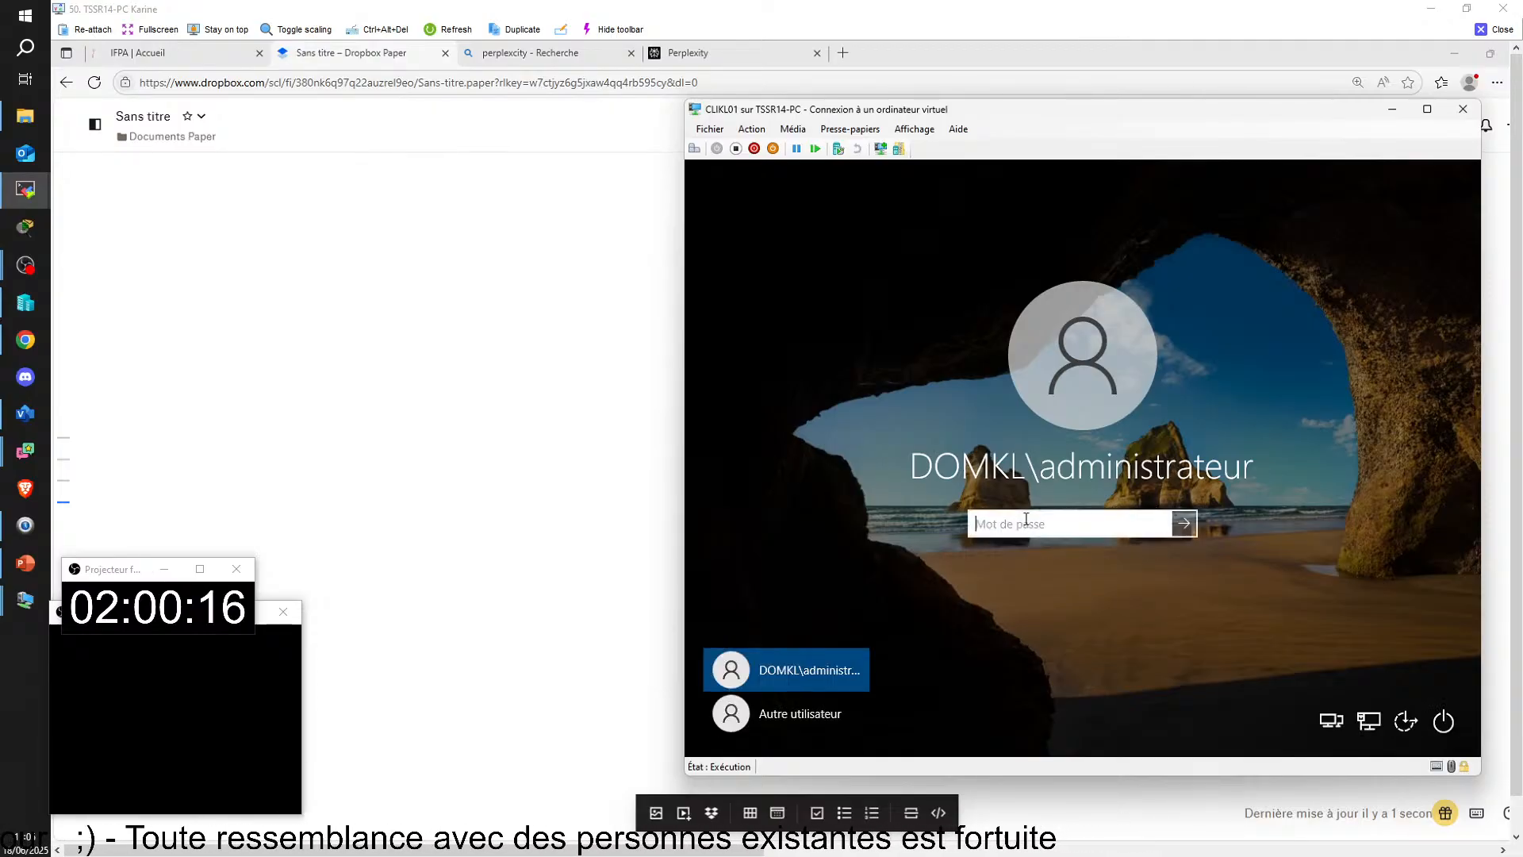
Step: Re-enter the DOMKL\administrateur account password and sign in to CLIKL01
type("P••")
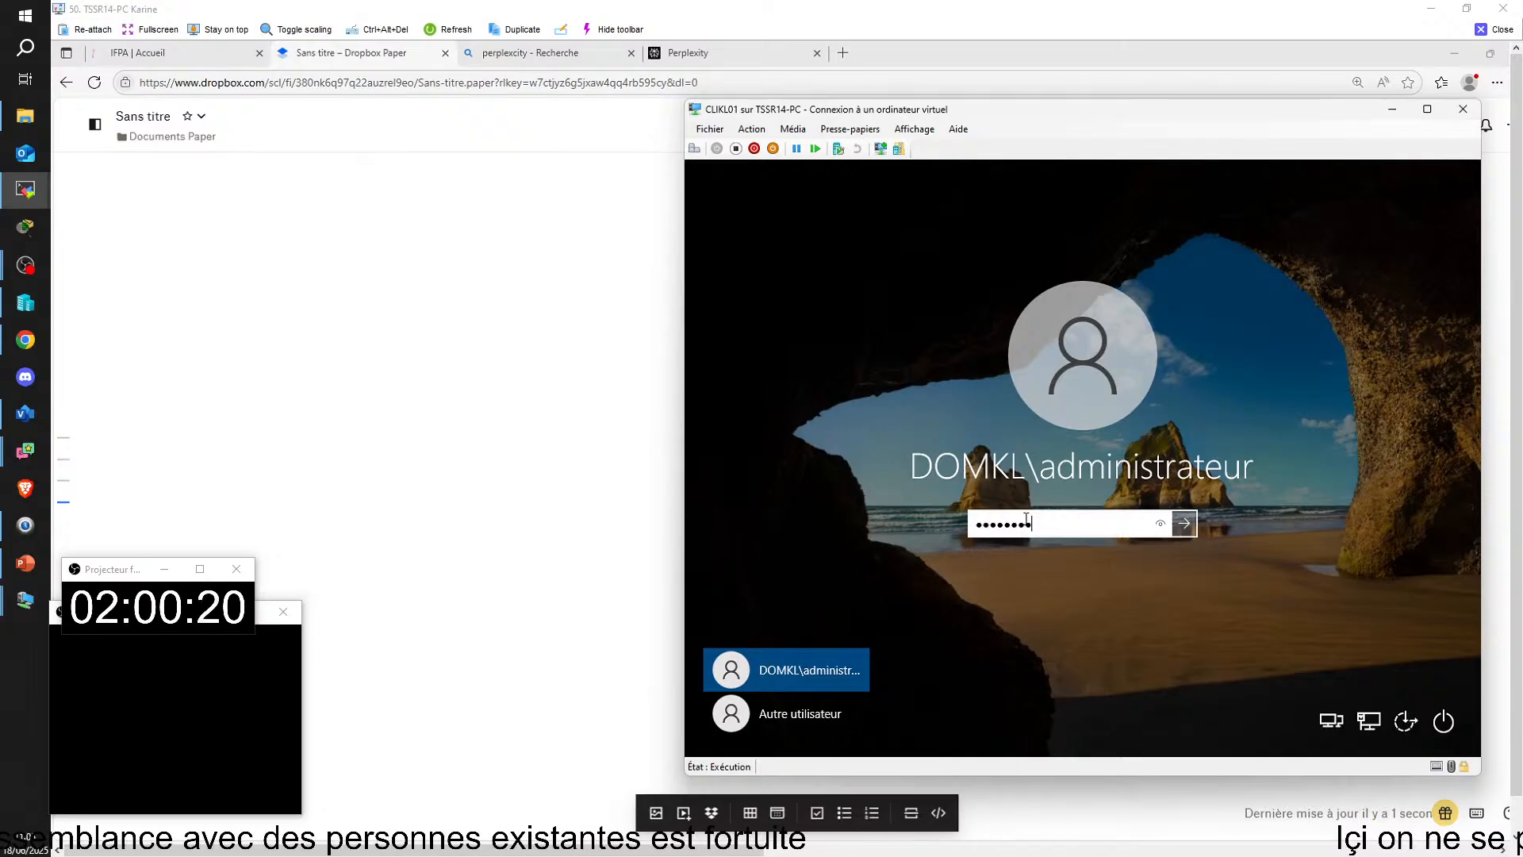
key("Return")
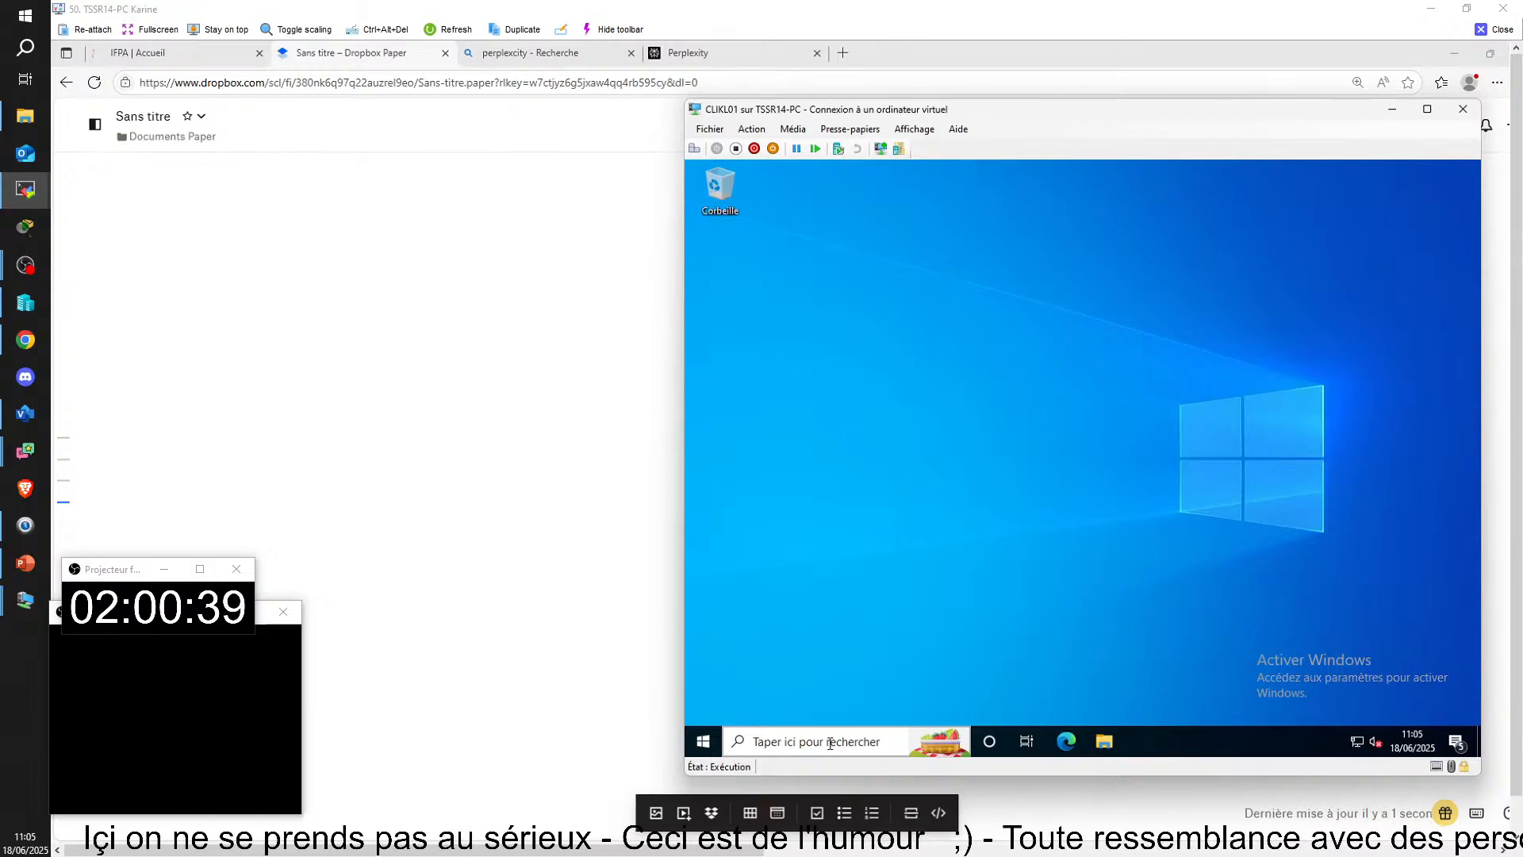
Step: Open the network connections window on CLIKL01 by running ncpa.cpl
left_click(830, 743)
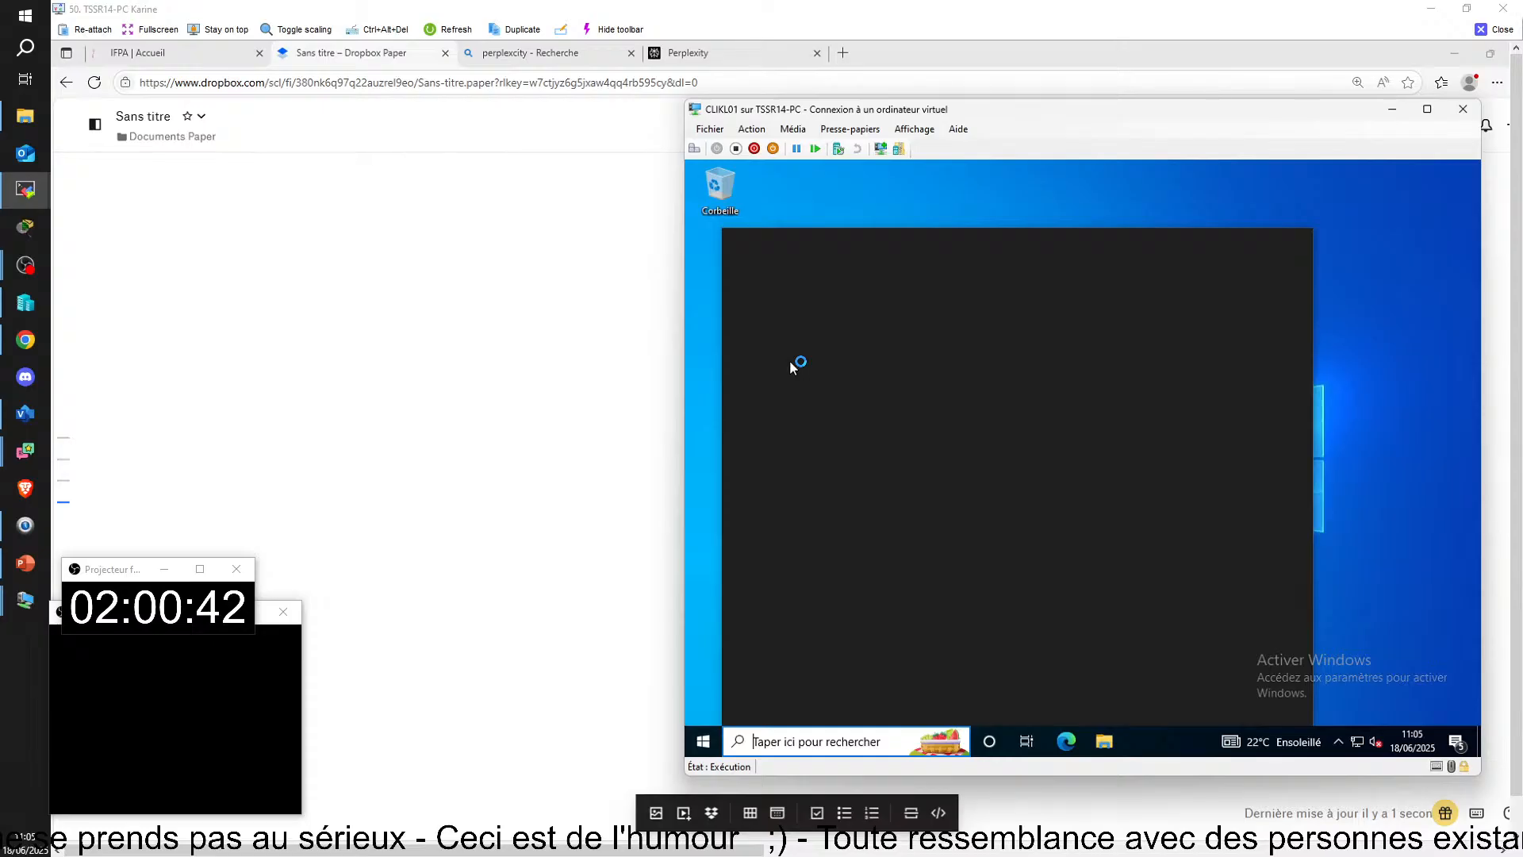
type("e")
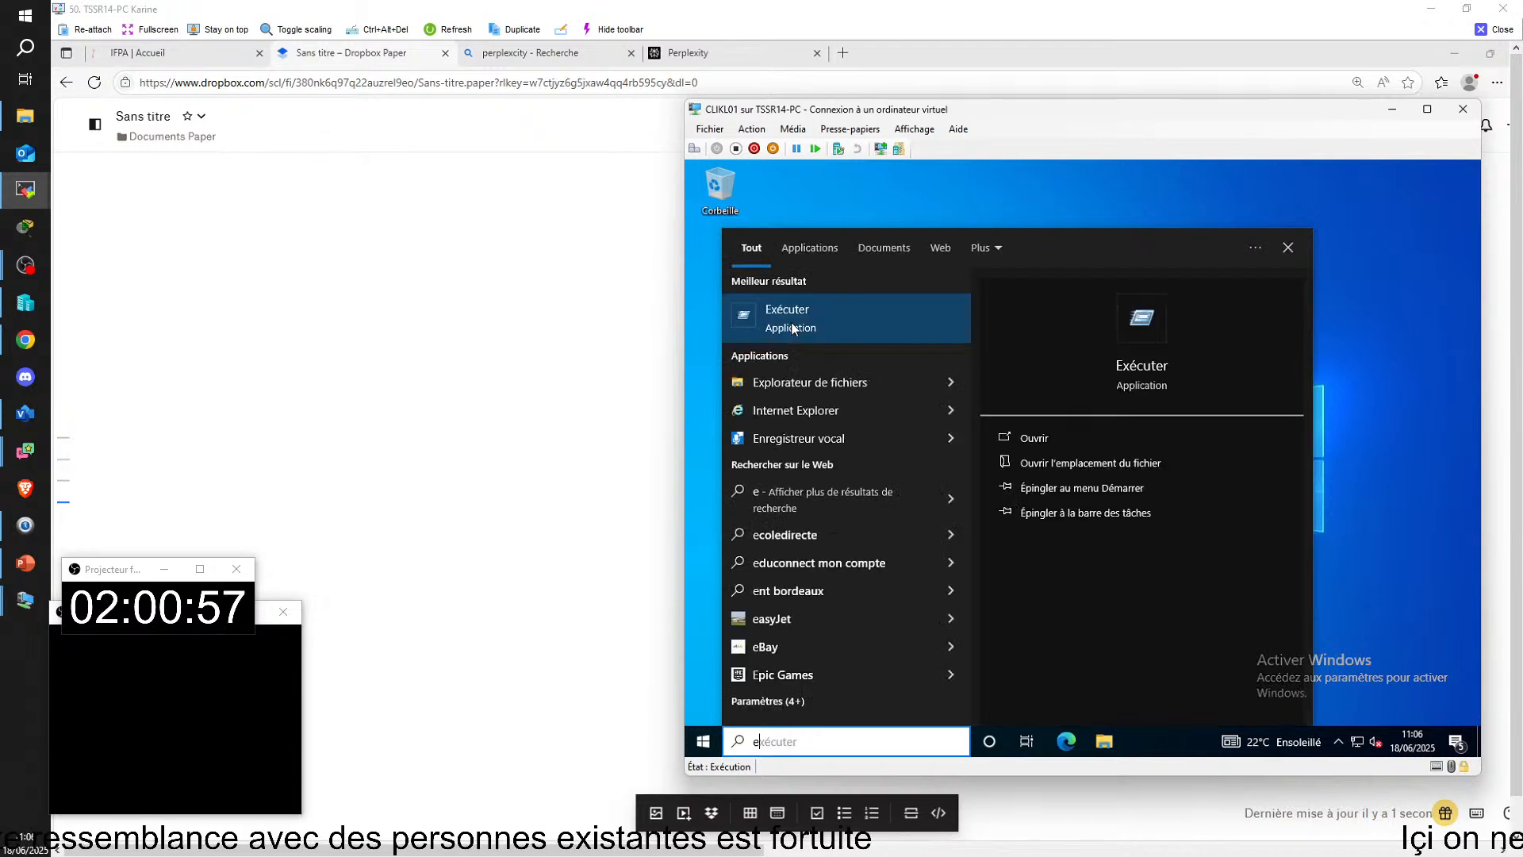
left_click(793, 328)
type("nc")
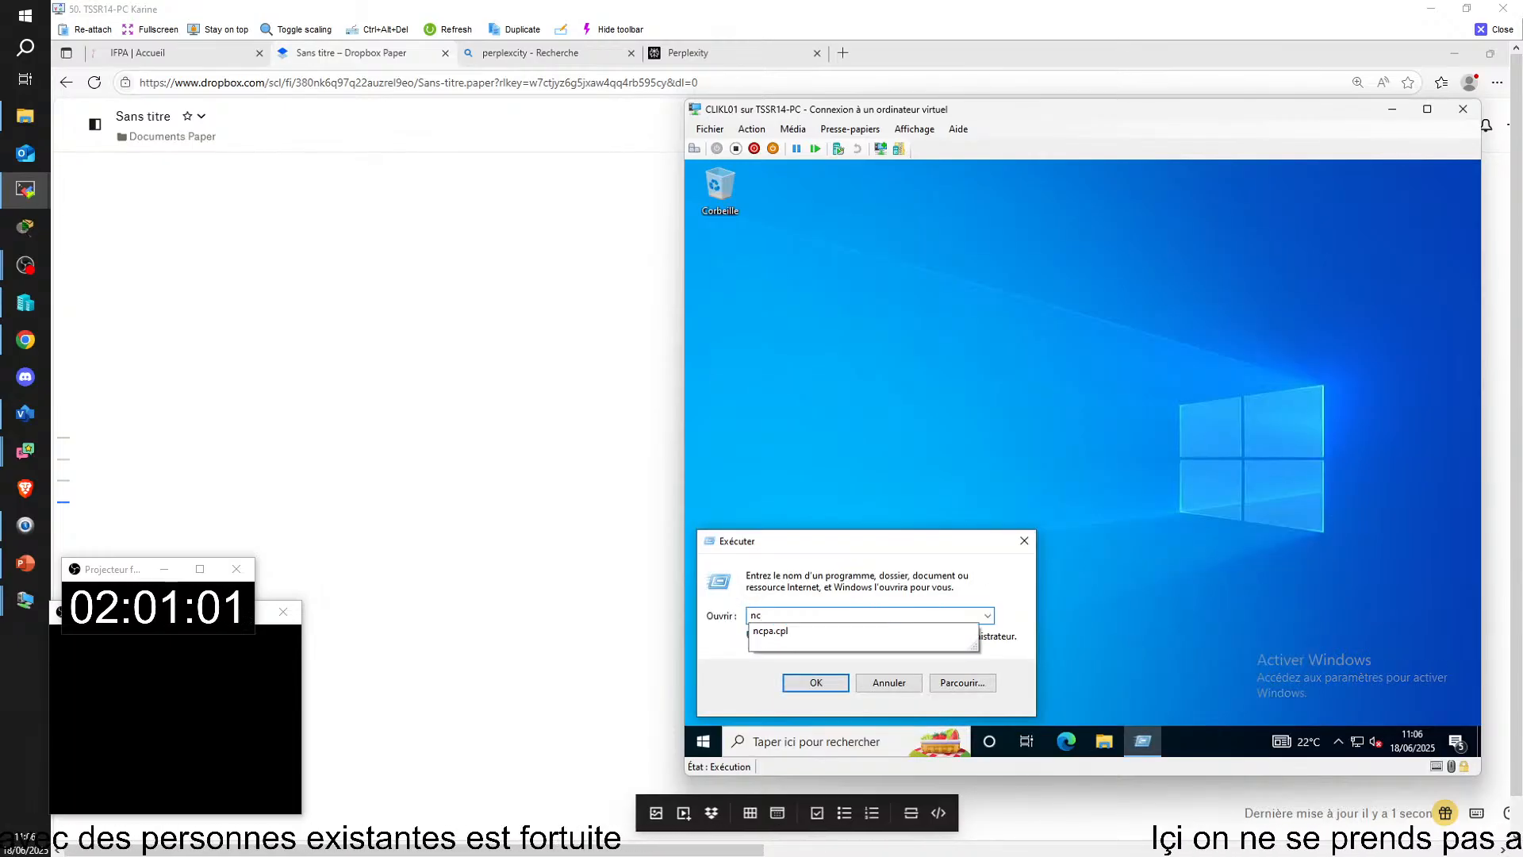
left_click(771, 631)
left_click(833, 686)
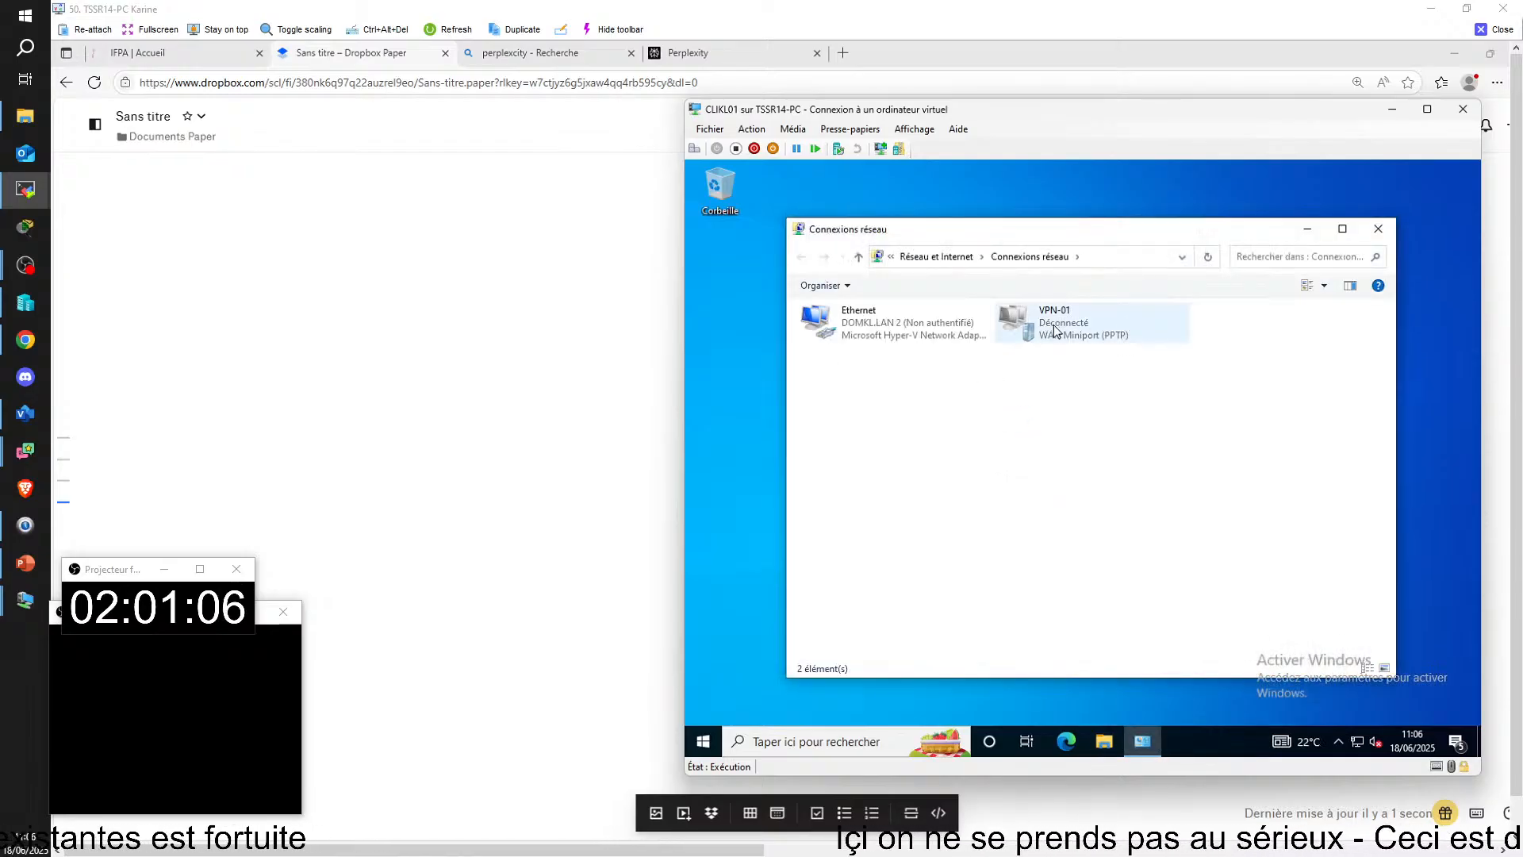
Step: Set the preferred DNS server in the Ethernet adapter's IPv4 properties to 192.168.14.1 and close the network connections window
right_click(940, 338)
left_click(976, 482)
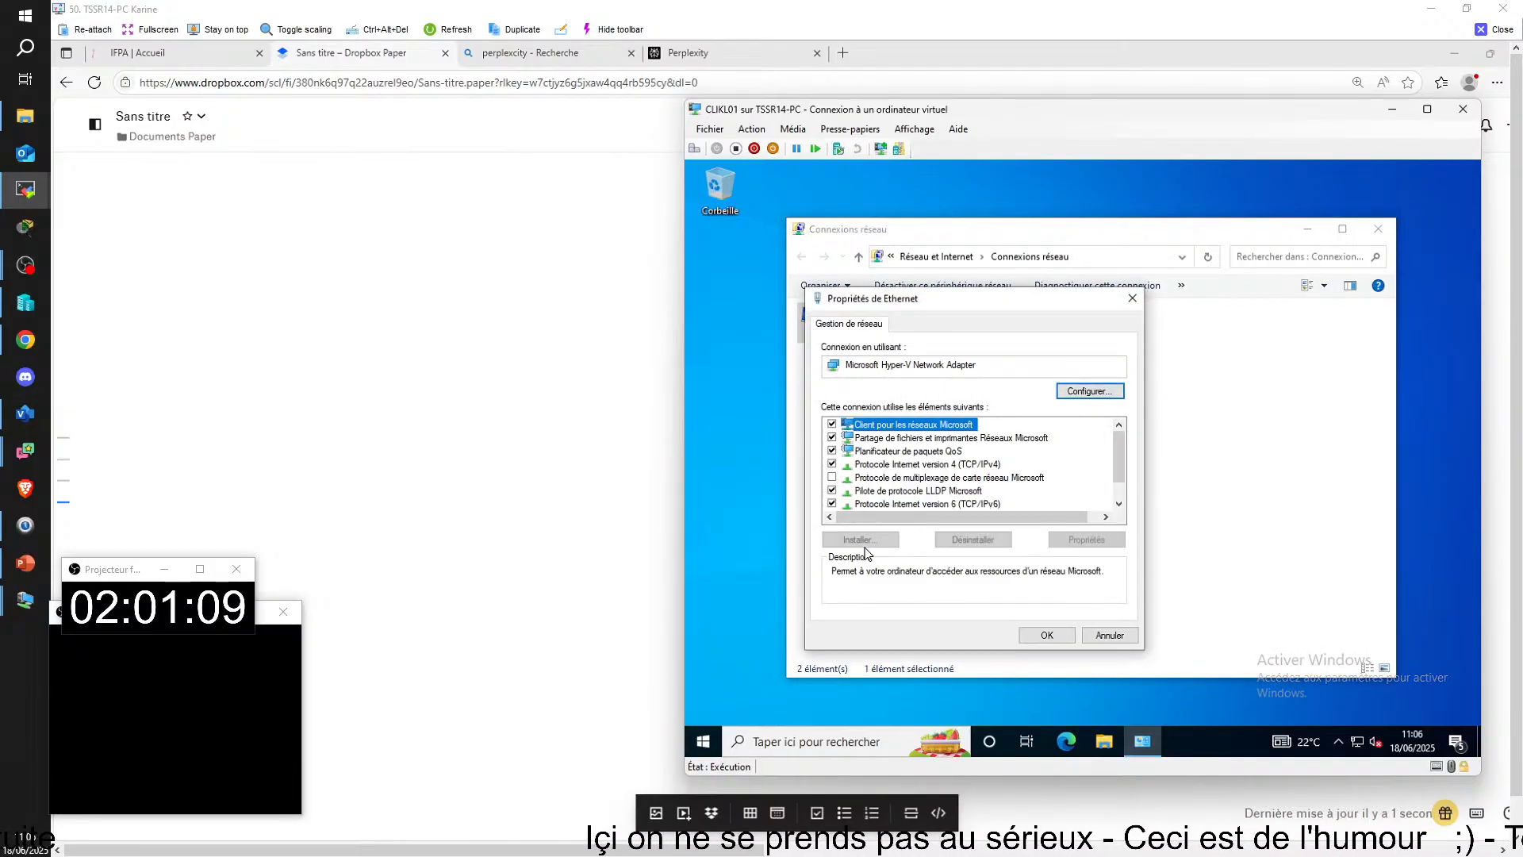
double_click(877, 466)
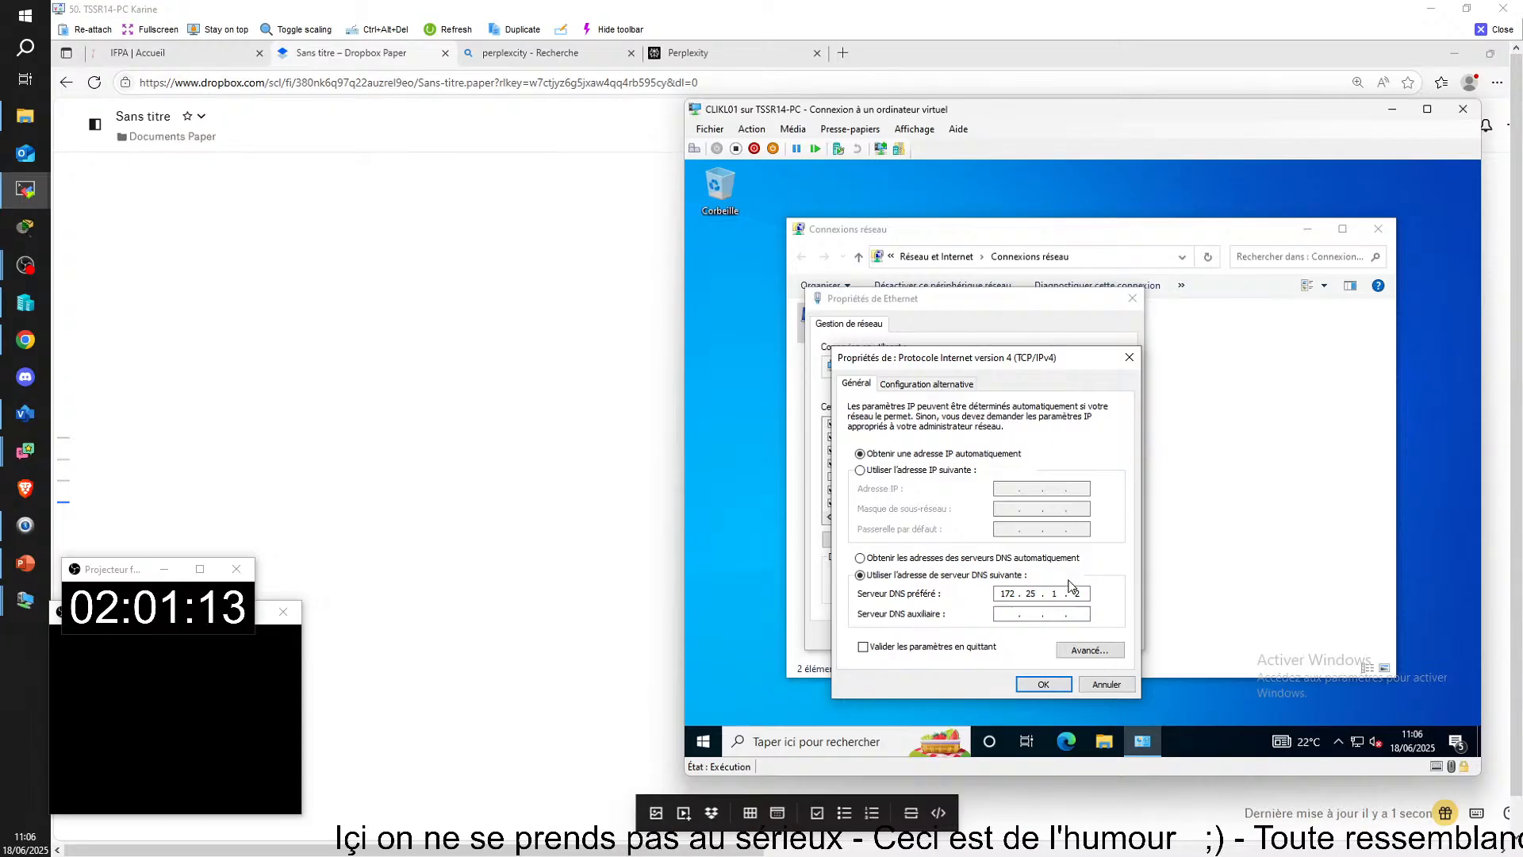
key("BackSpace")
key("BackSpace")
key("BackSpace")
key("BackSpace")
key("BackSpace")
key("BackSpace")
key("BackSpace")
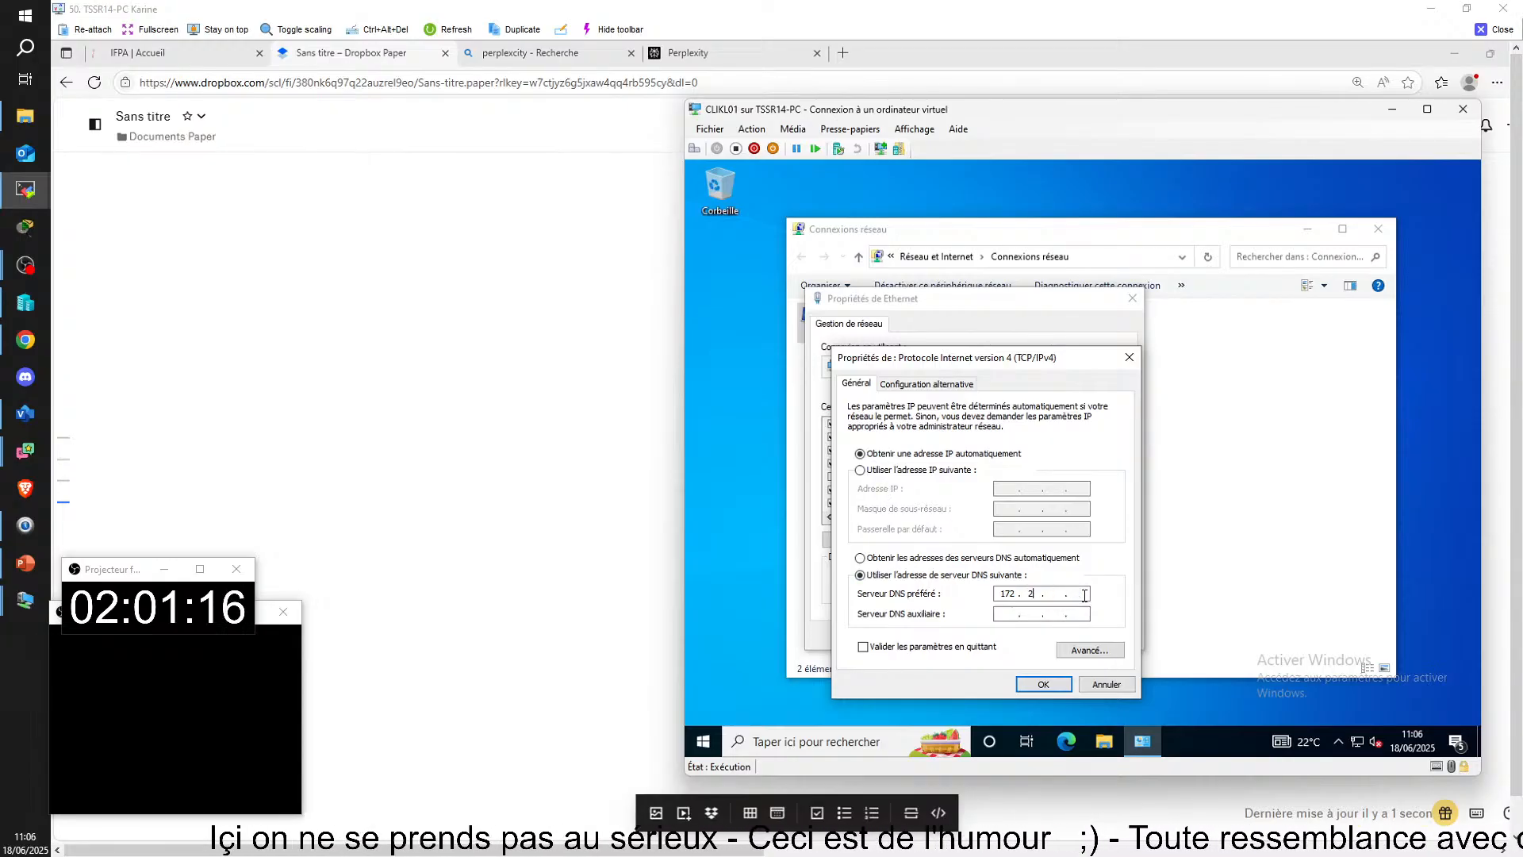
type("92 . 168 . ")
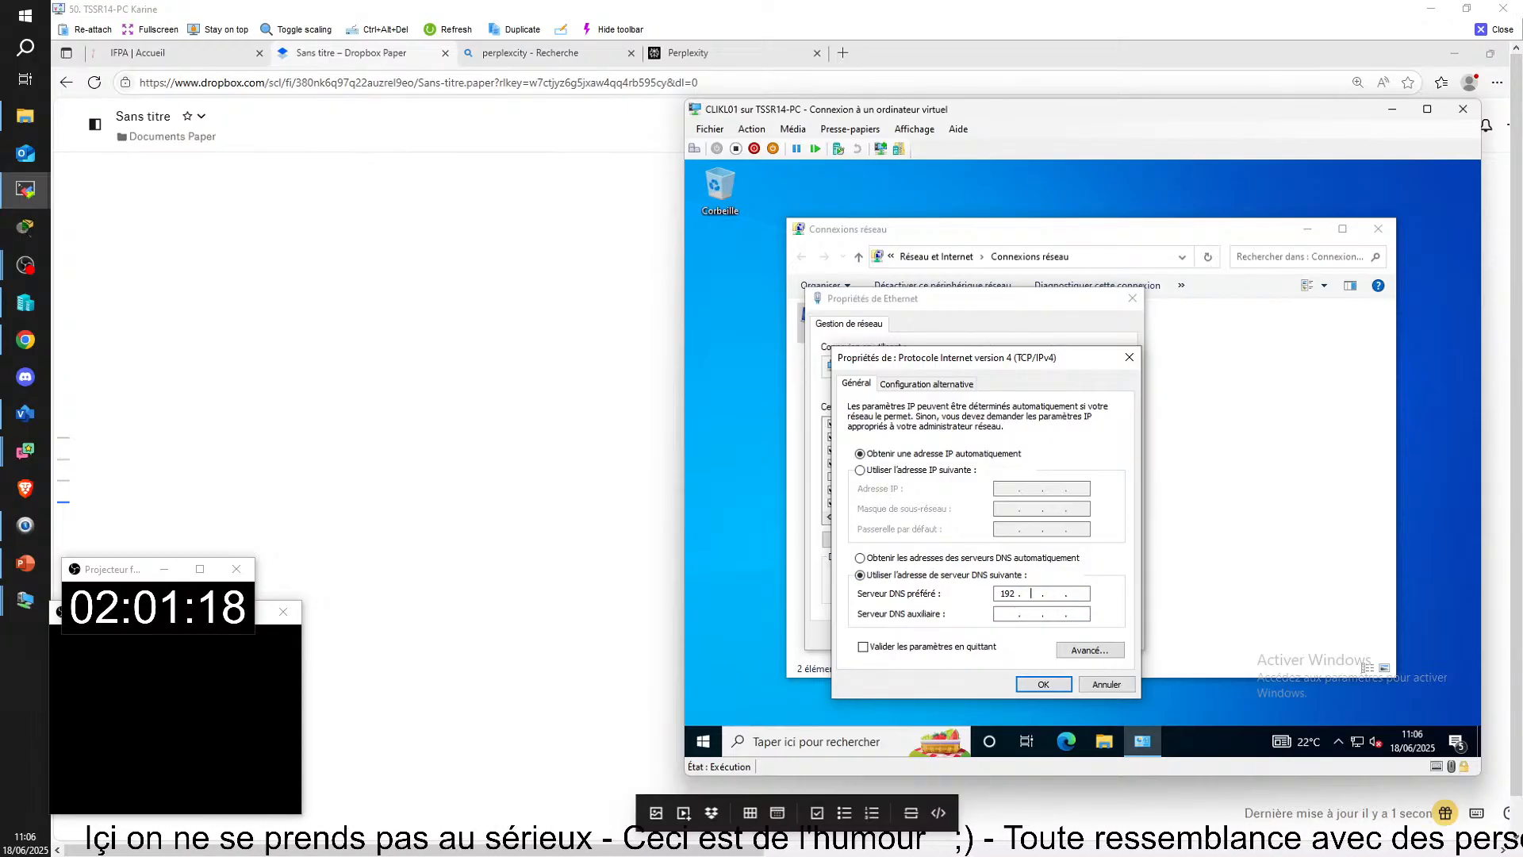
type("14 . 1")
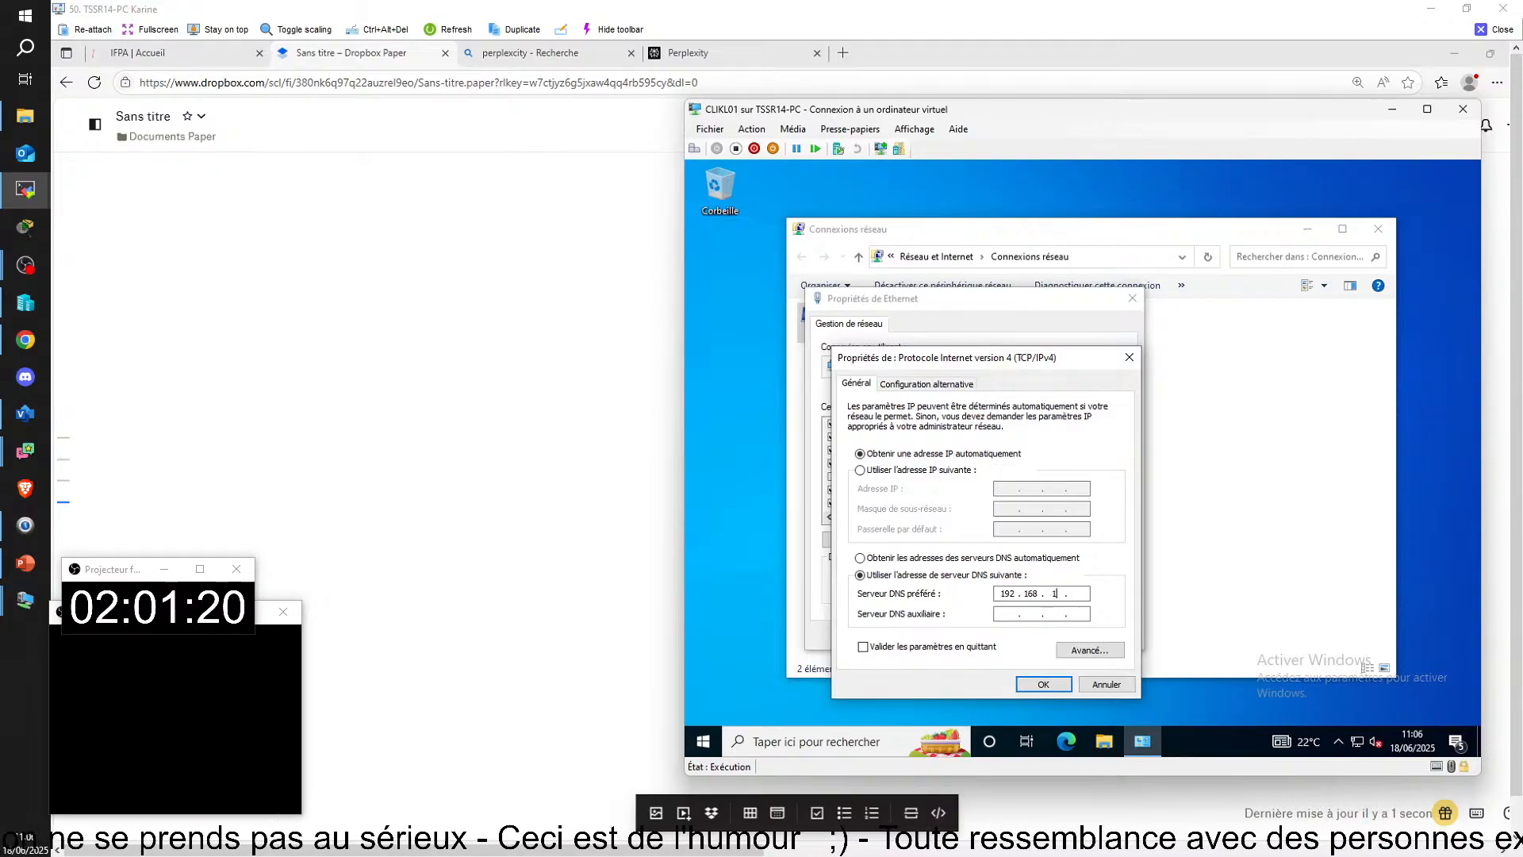
left_click(1059, 687)
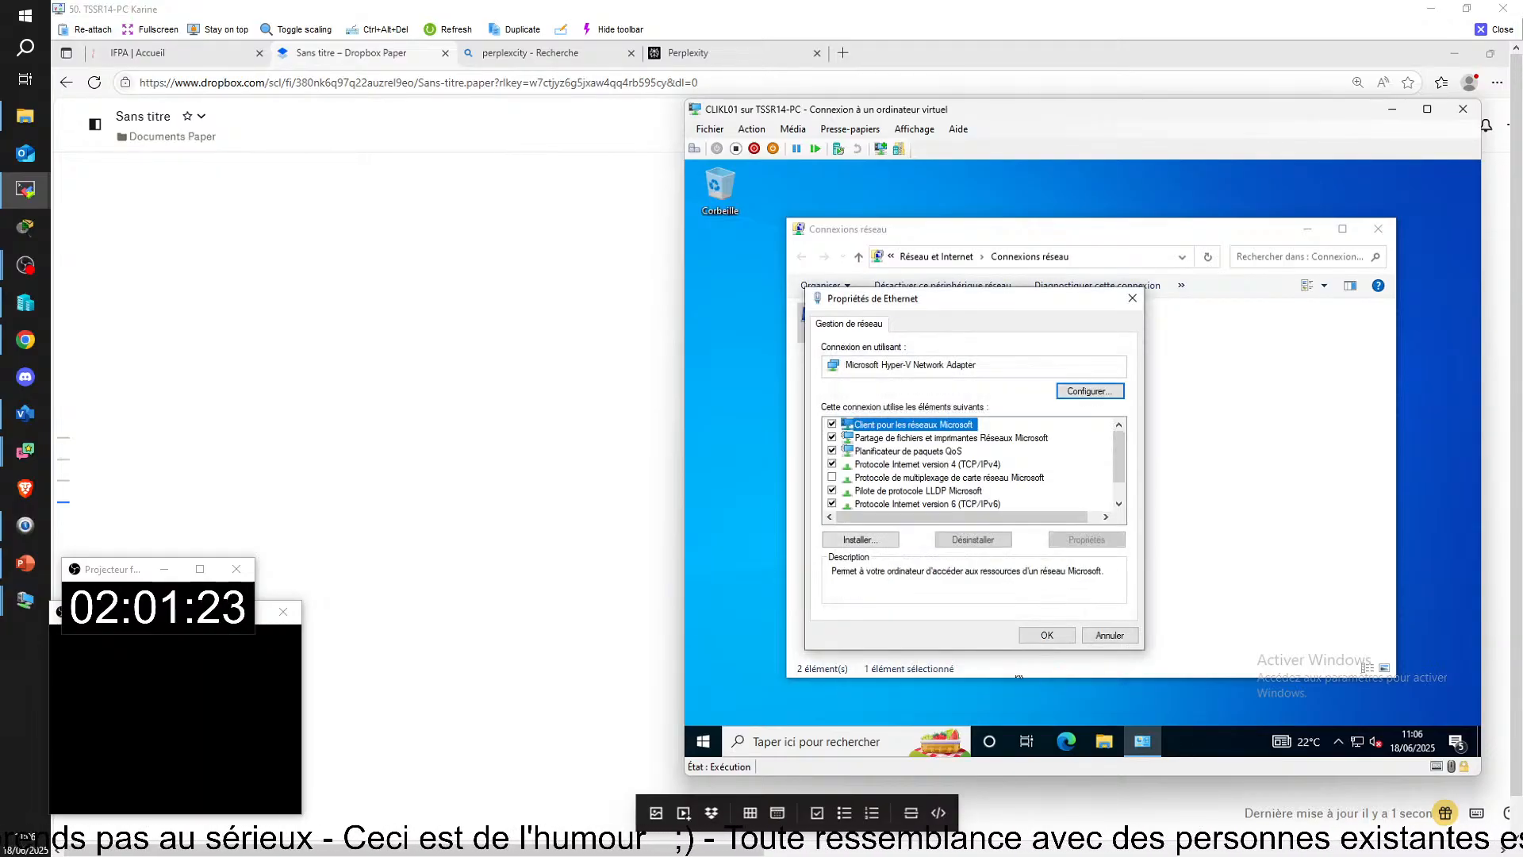
left_click(1047, 634)
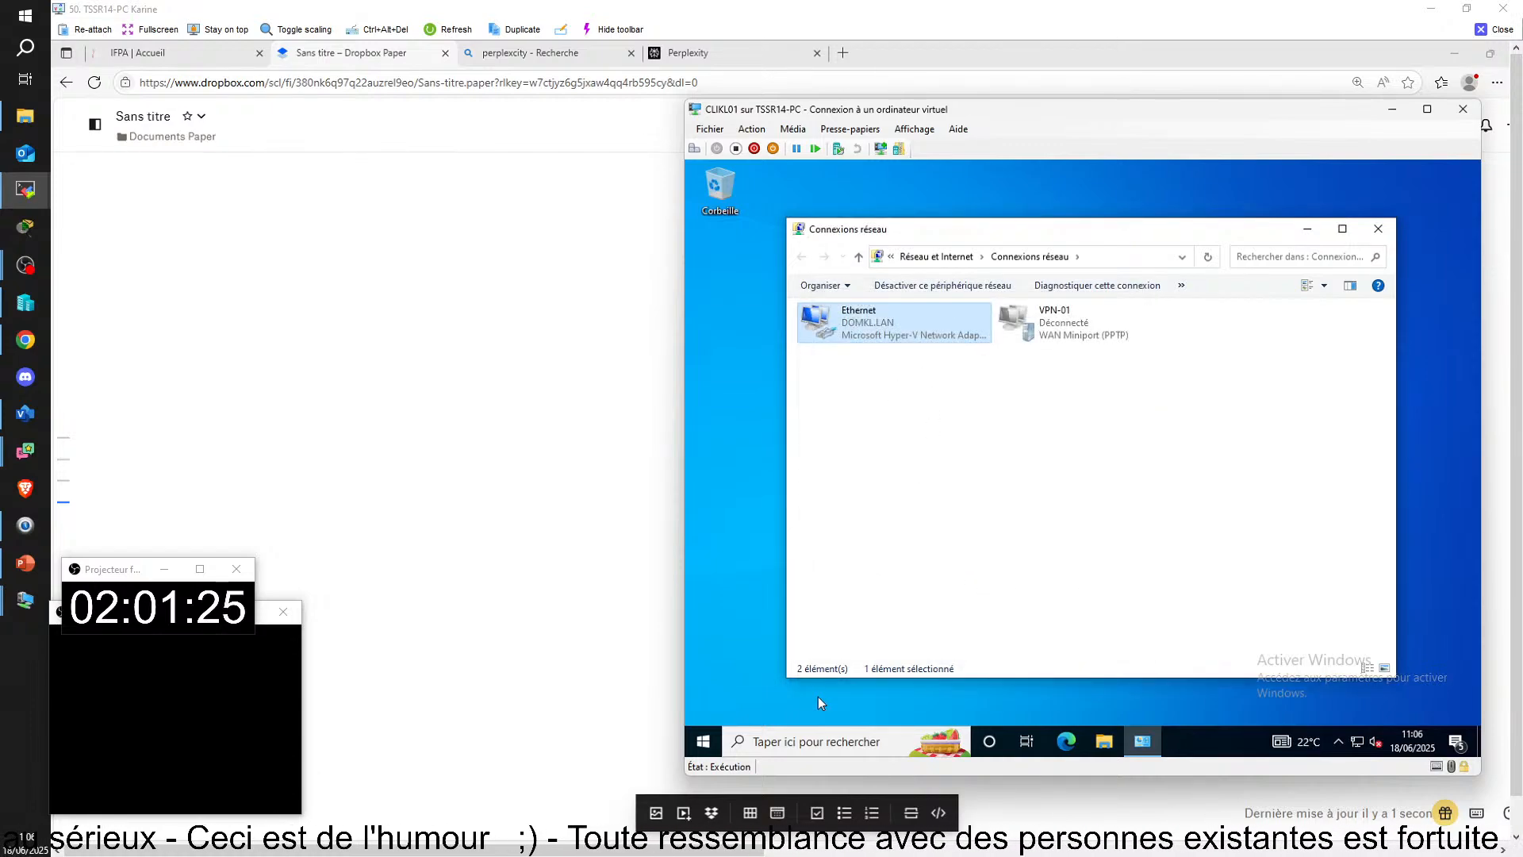
left_click(1379, 230)
Step: Sign the administrator account out of CLIKL01
left_click(705, 742)
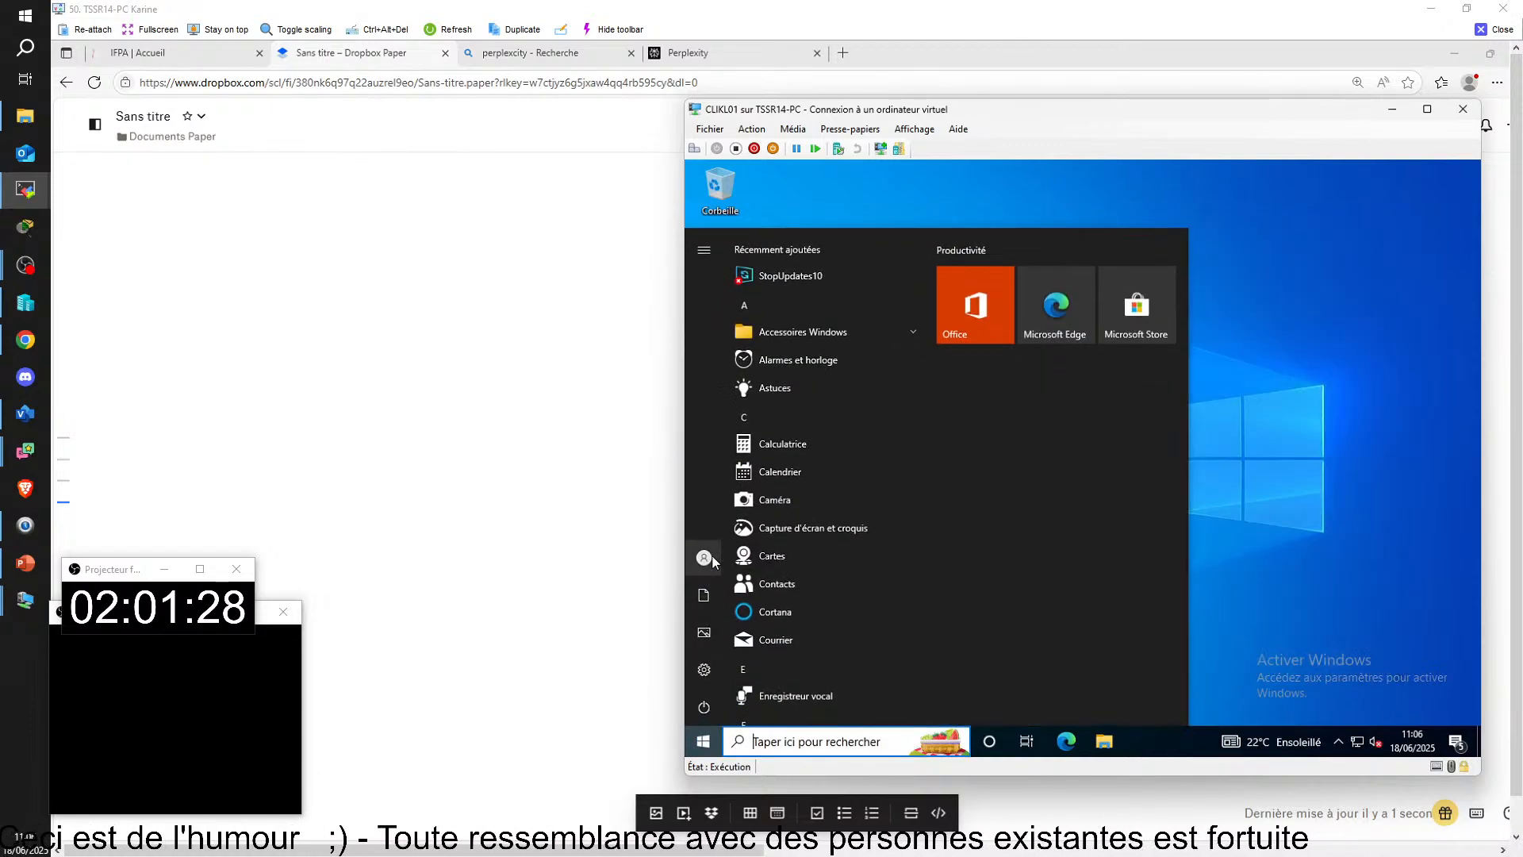
left_click(717, 549)
left_click(749, 487)
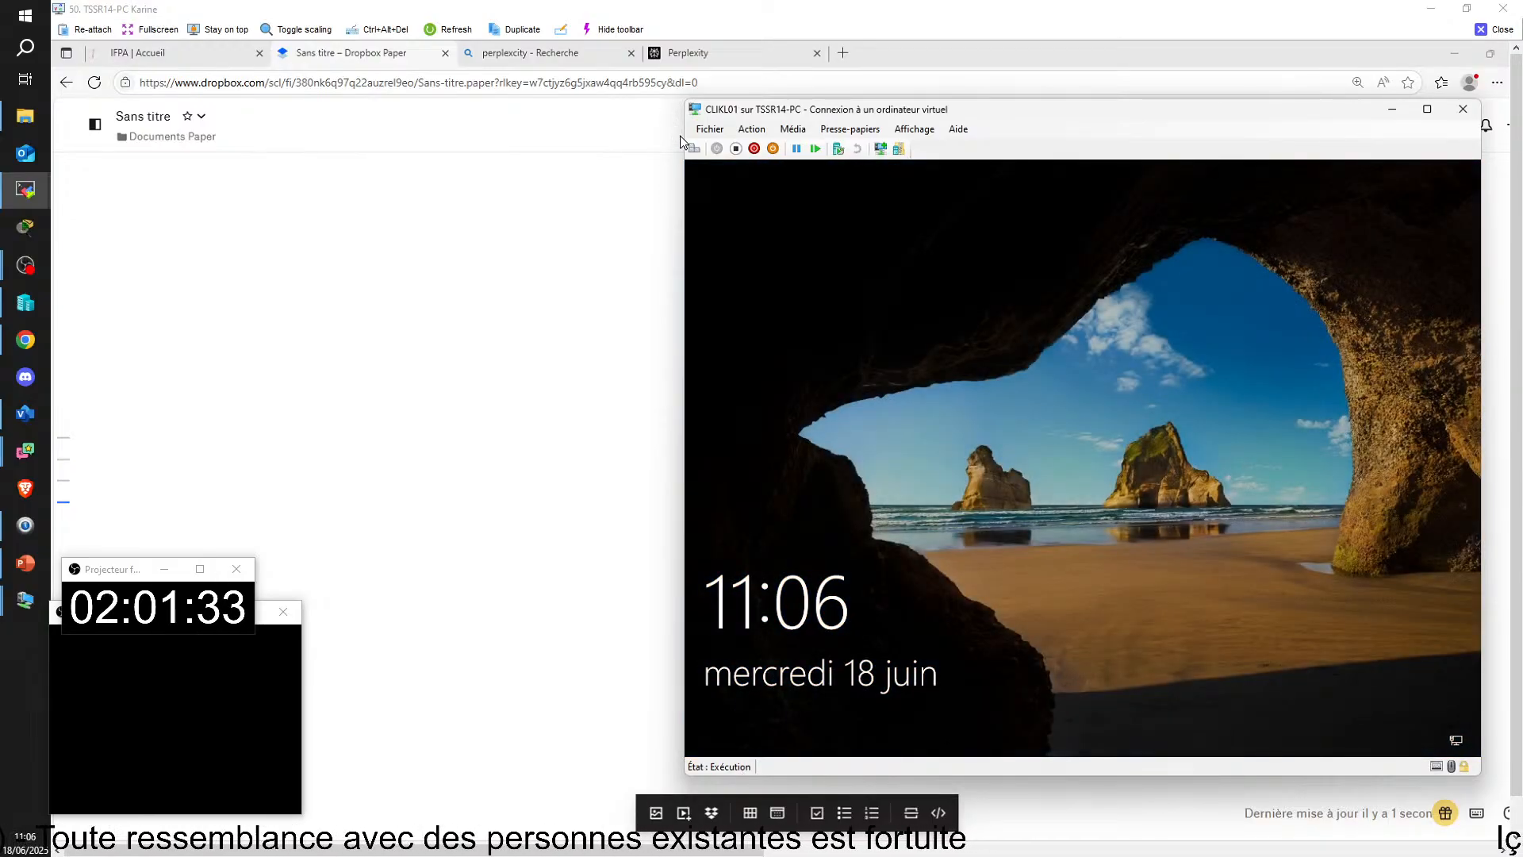
Step: Unlock the CLIKL01 sign-in screen, choose Autre utilisateur and enter the domain user's account name in capitals
left_click(694, 148)
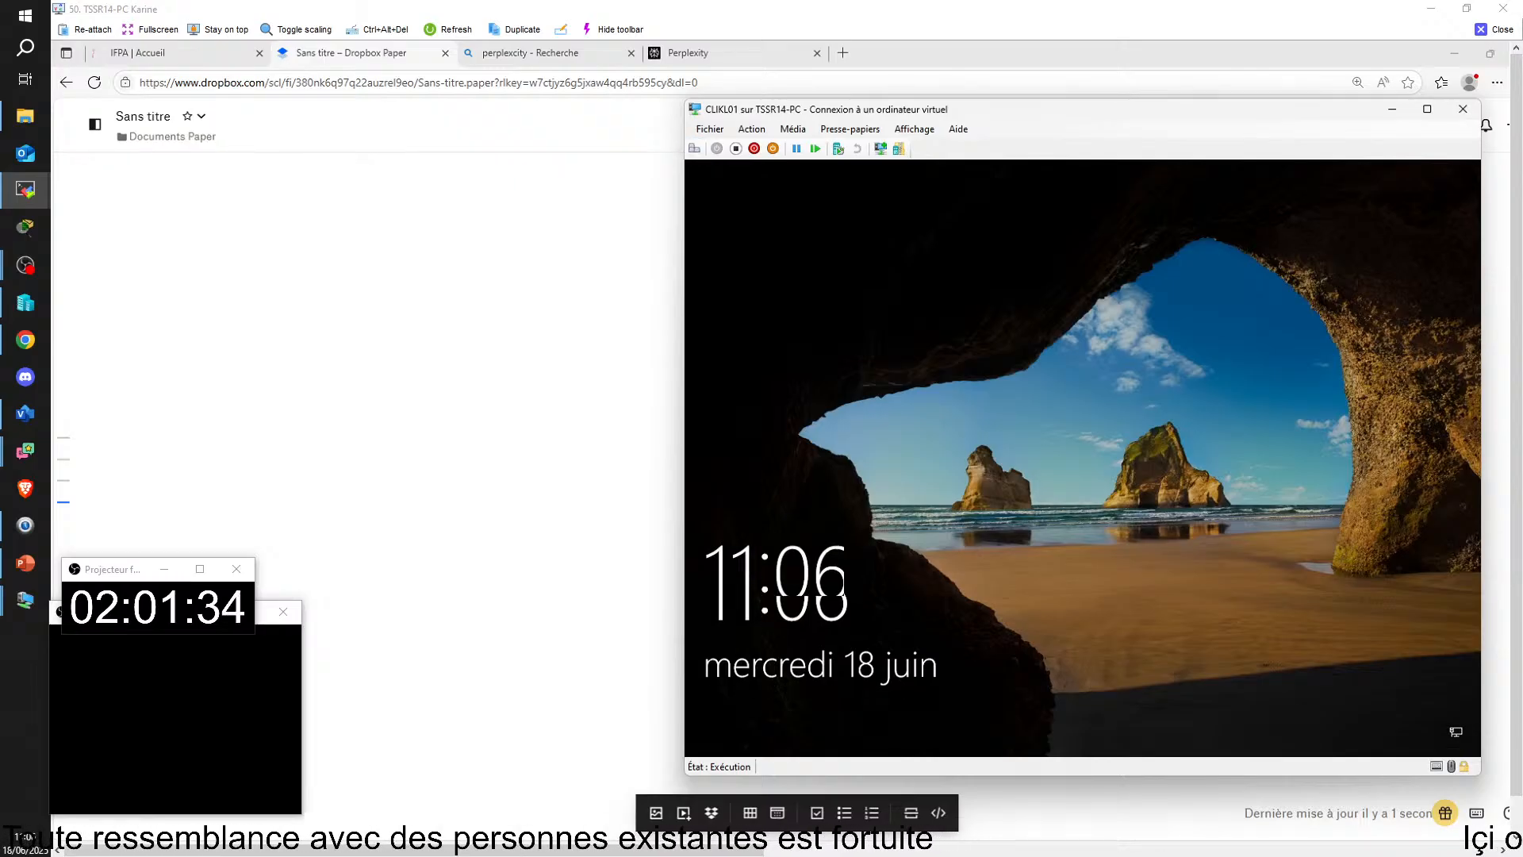
left_click(800, 714)
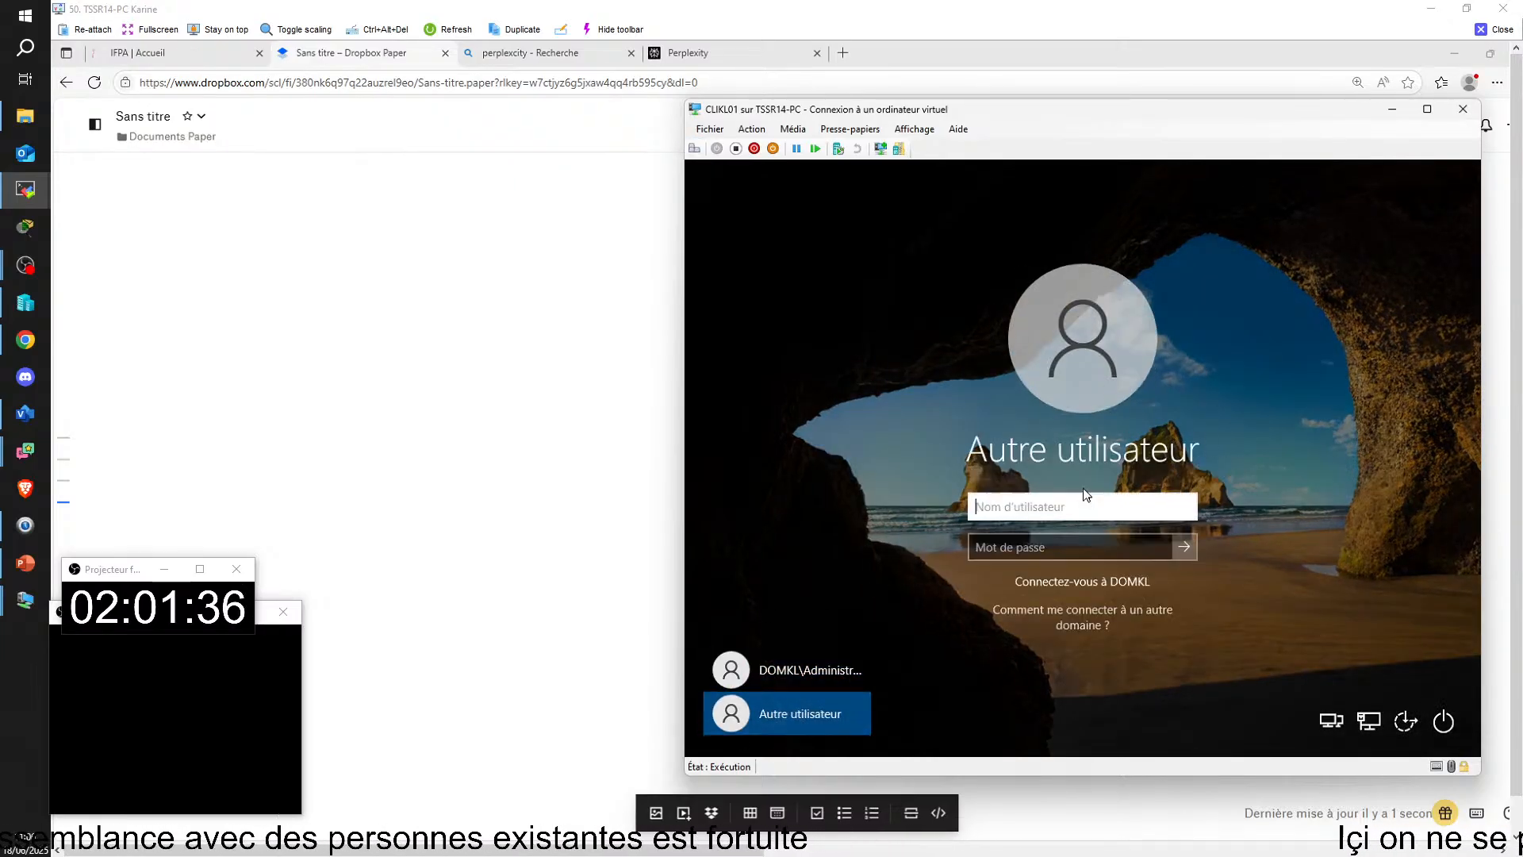
type("al")
key("BackSpace")
key("BackSpace")
type("AK")
key("BackSpace")
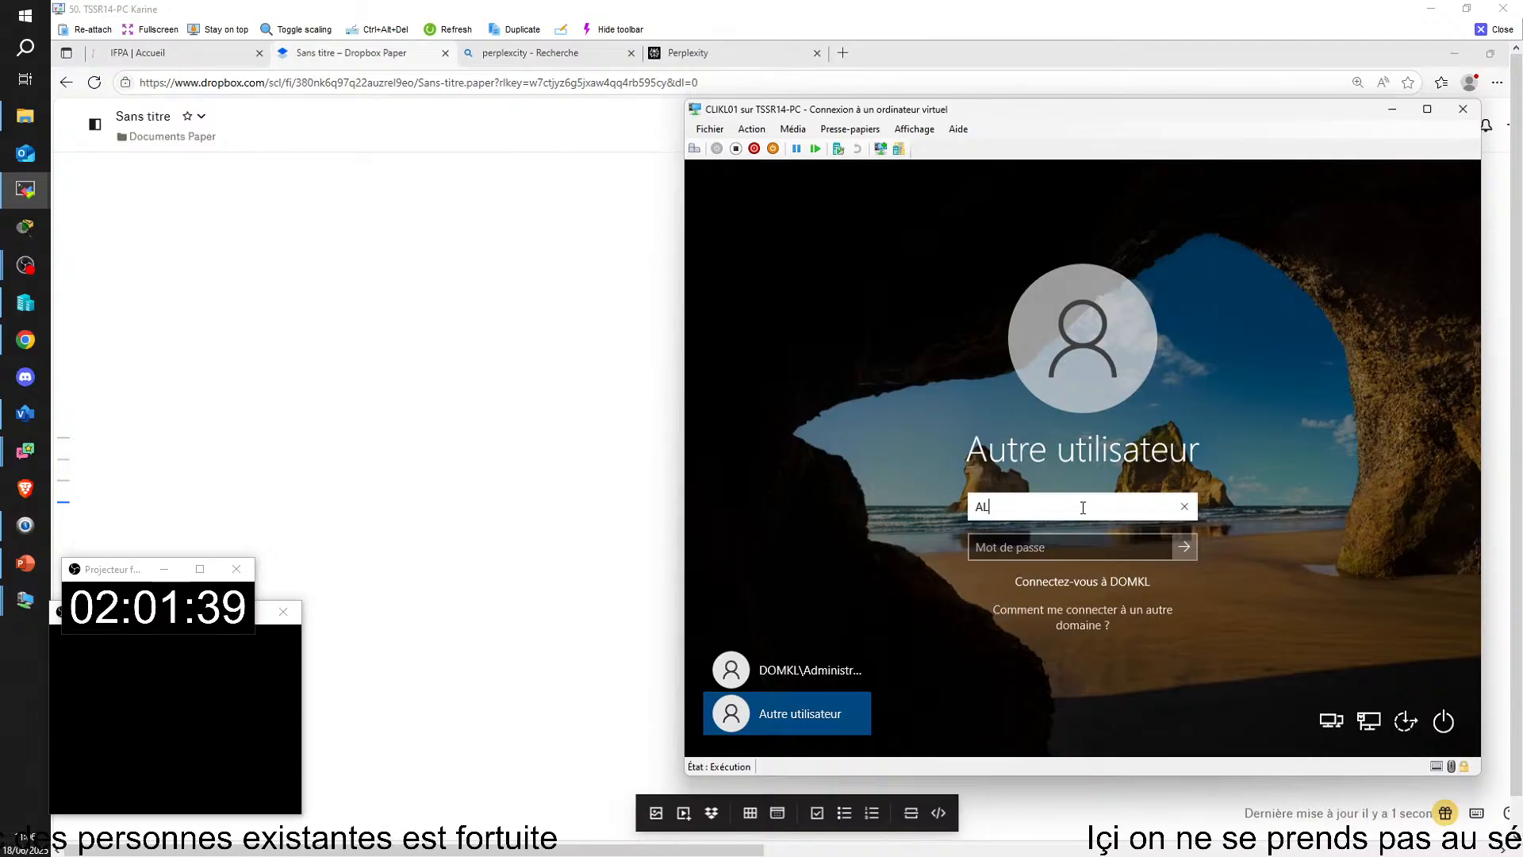
key("Tab")
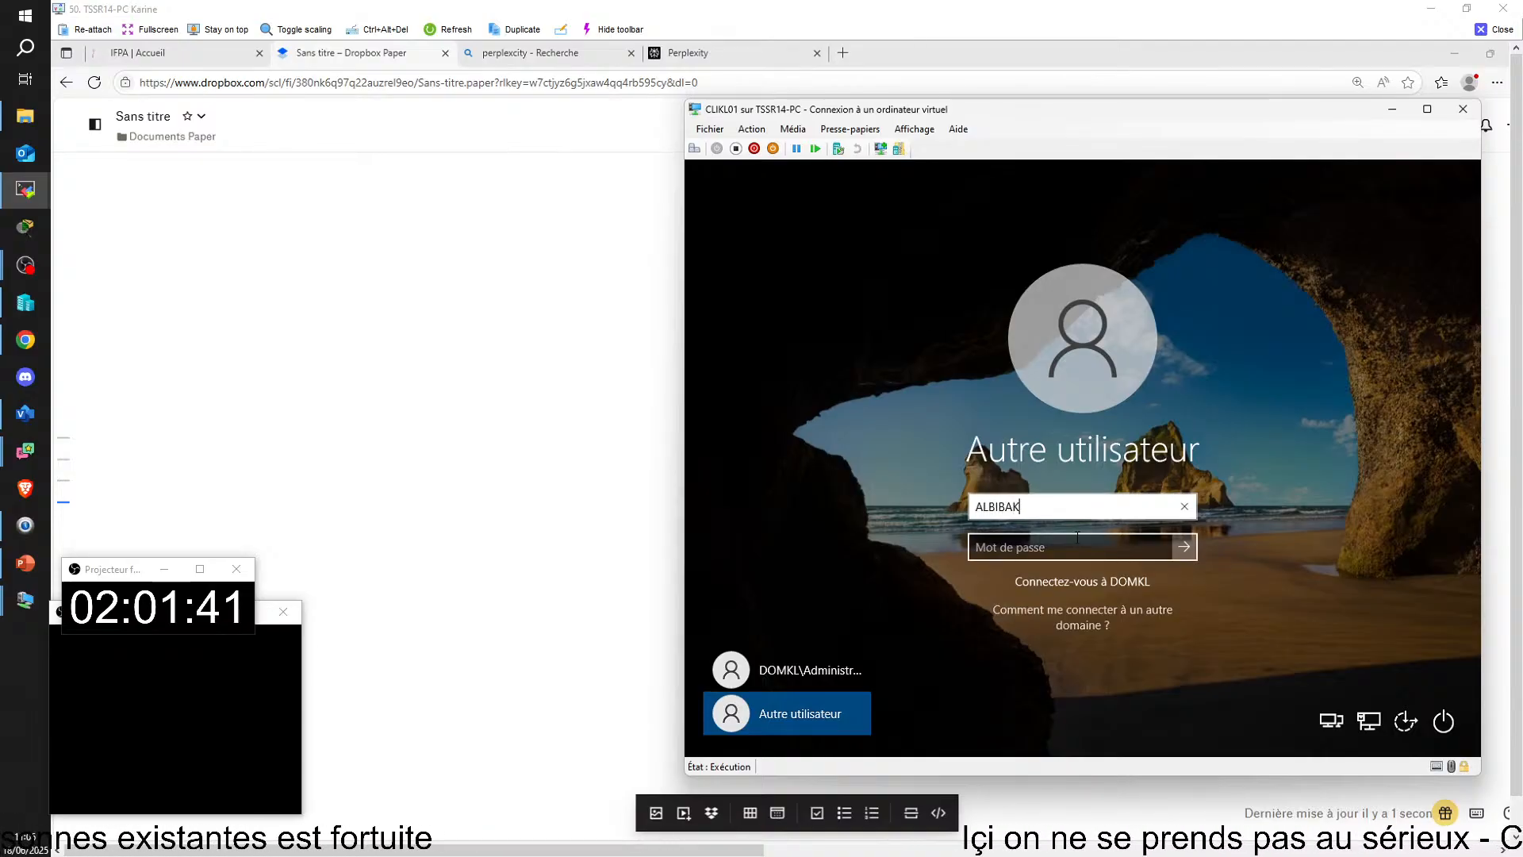
Step: Enter the domain user's account password, reveal it to check it, and sign in to DOMKL
type("•••••")
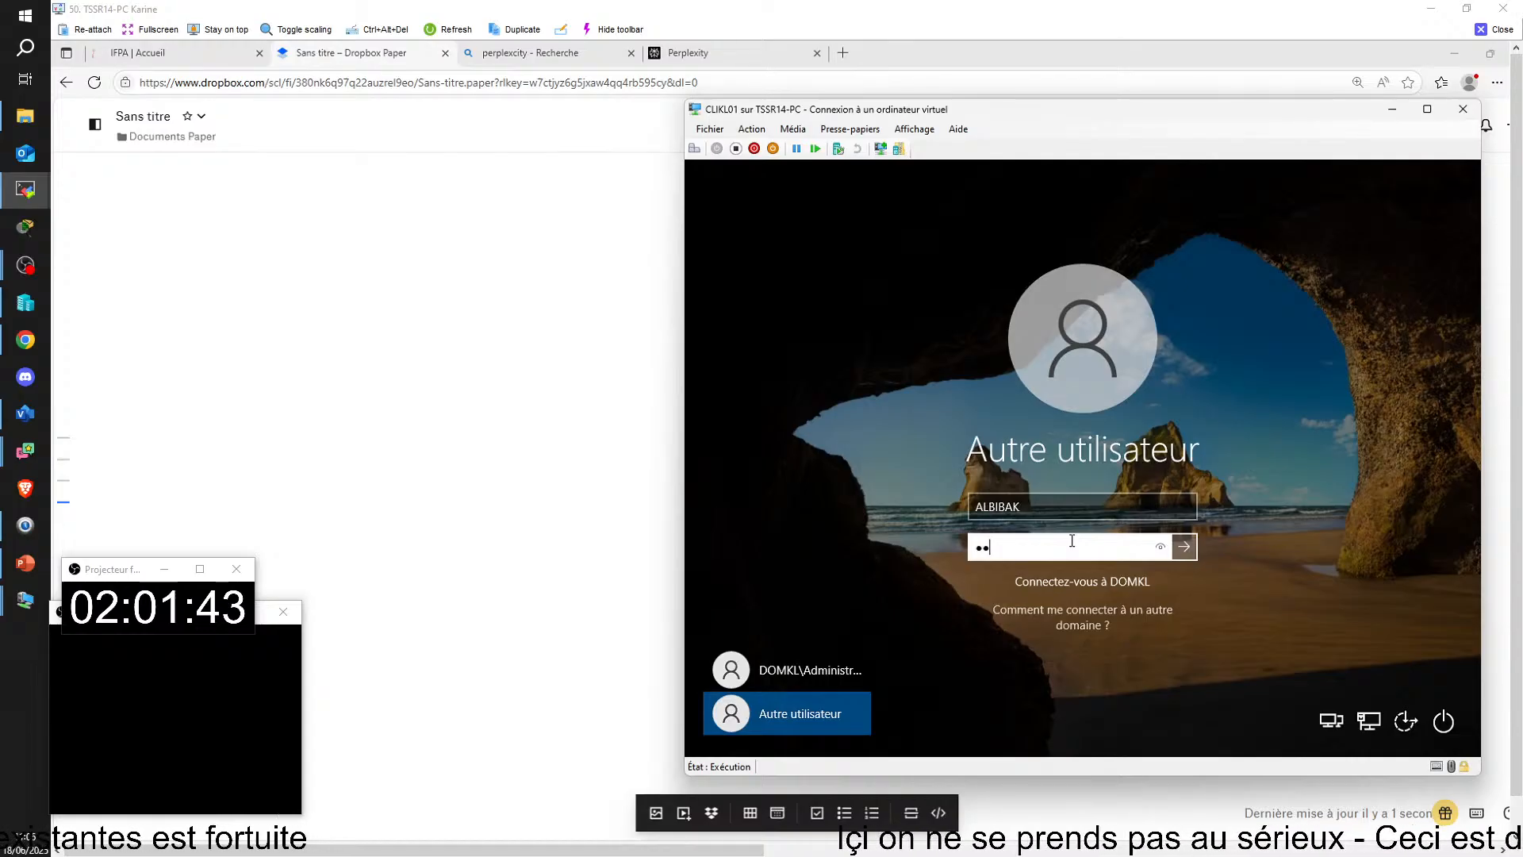
type("•••")
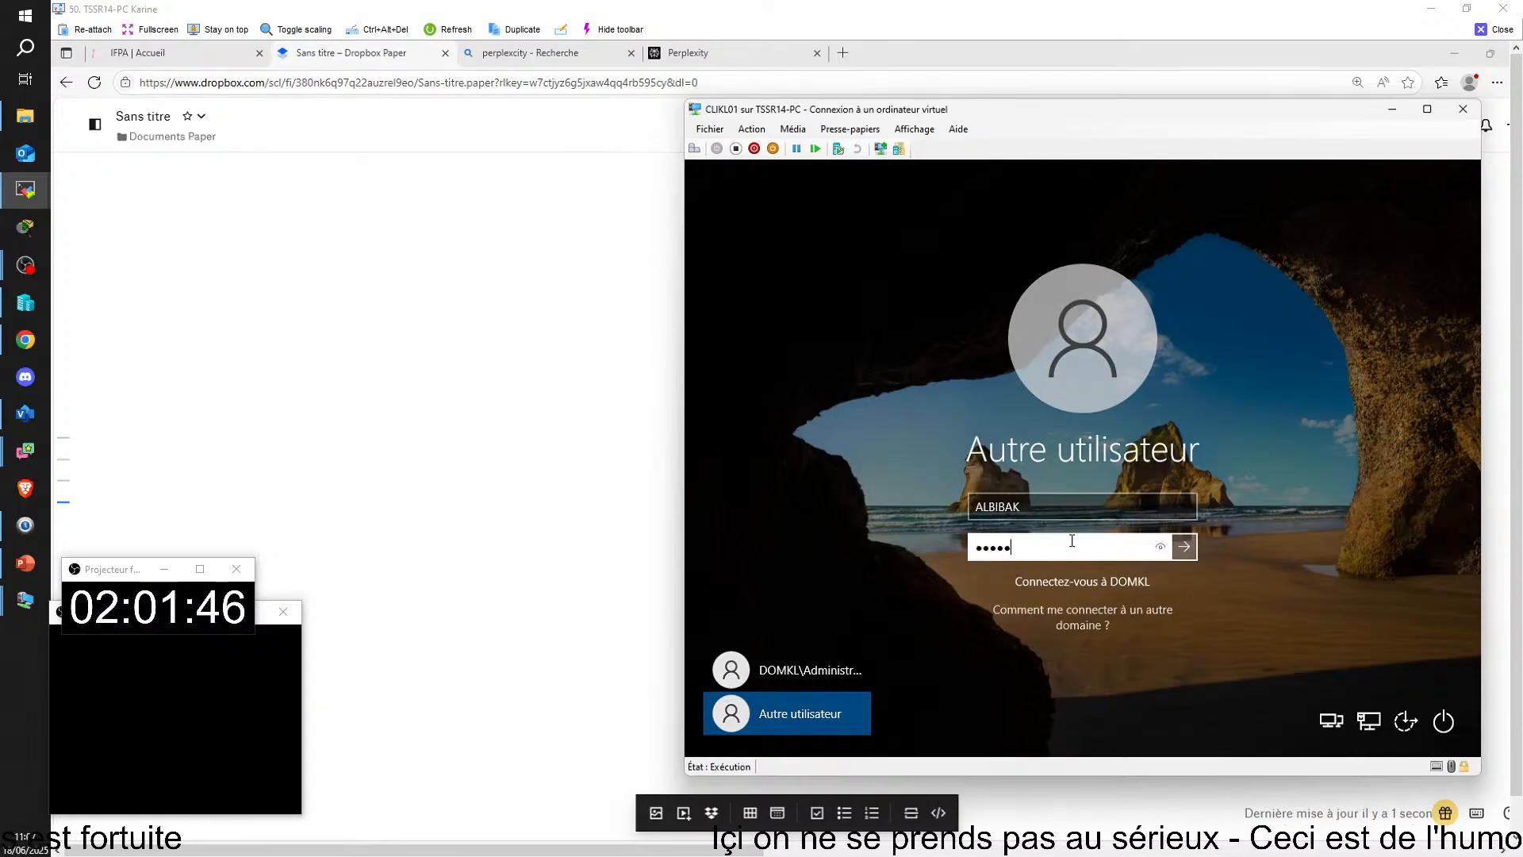
type("•")
left_click(1160, 547)
left_click(1187, 554)
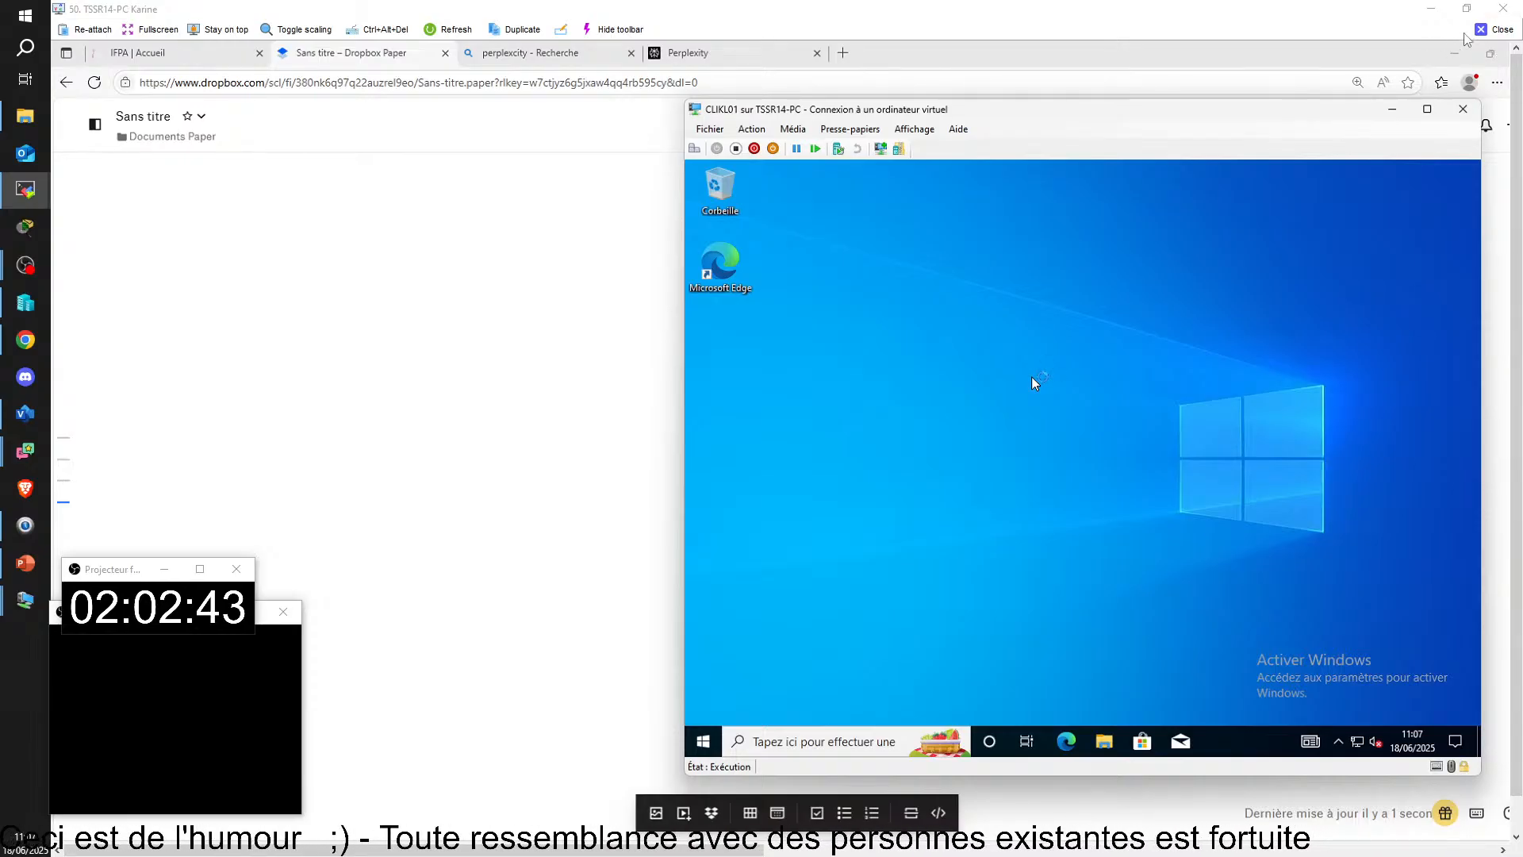
Step: Close the remote view and, in the Visio diagram, move the laptop outside the network below the cloud and back inside the DOMXY.LAN triangle
left_click(1494, 29)
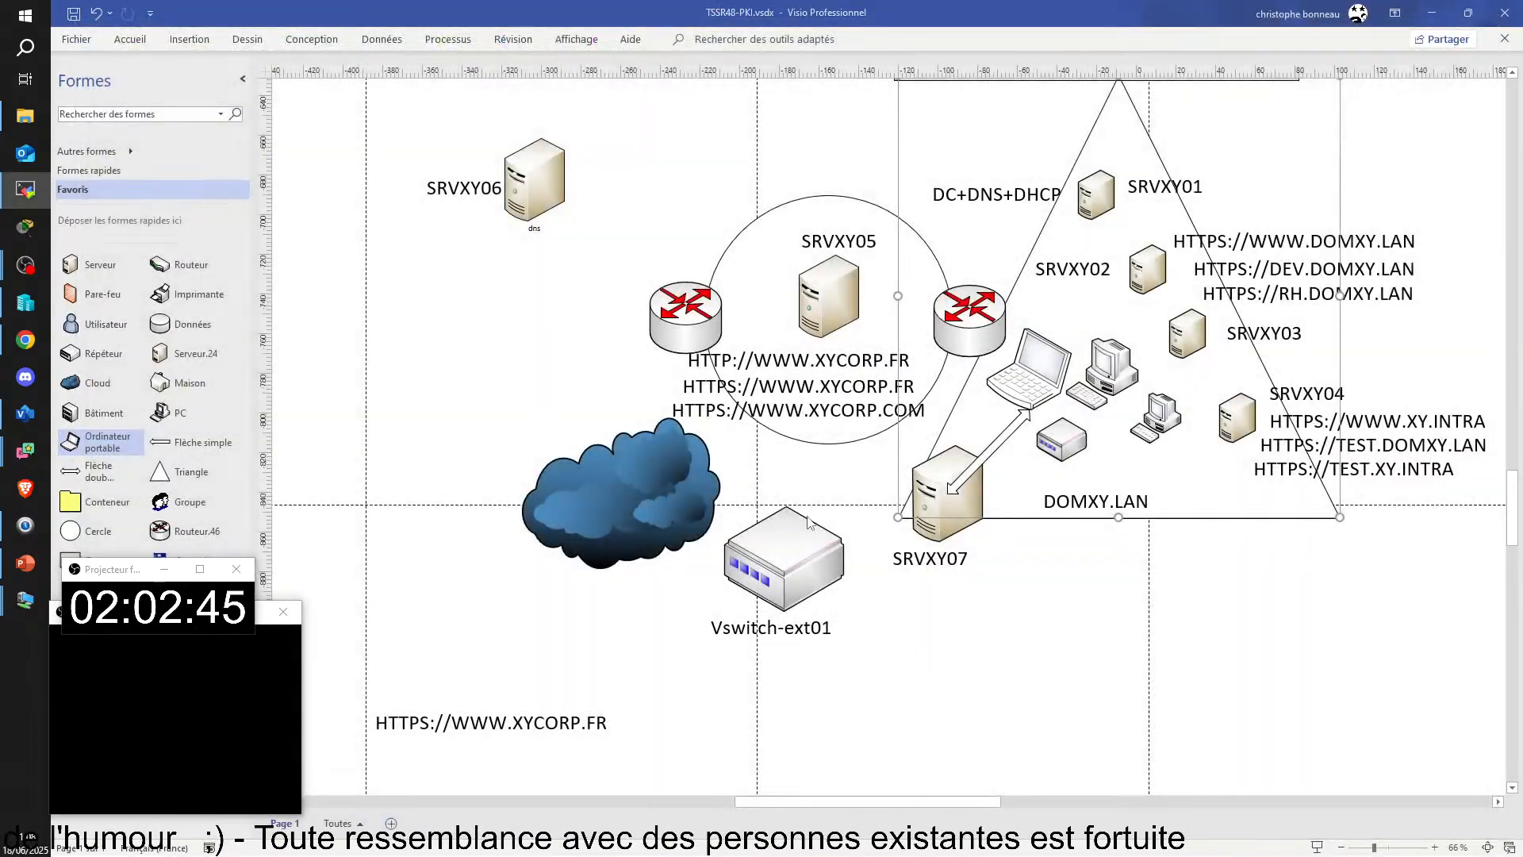
left_click_drag(1031, 388, 499, 660)
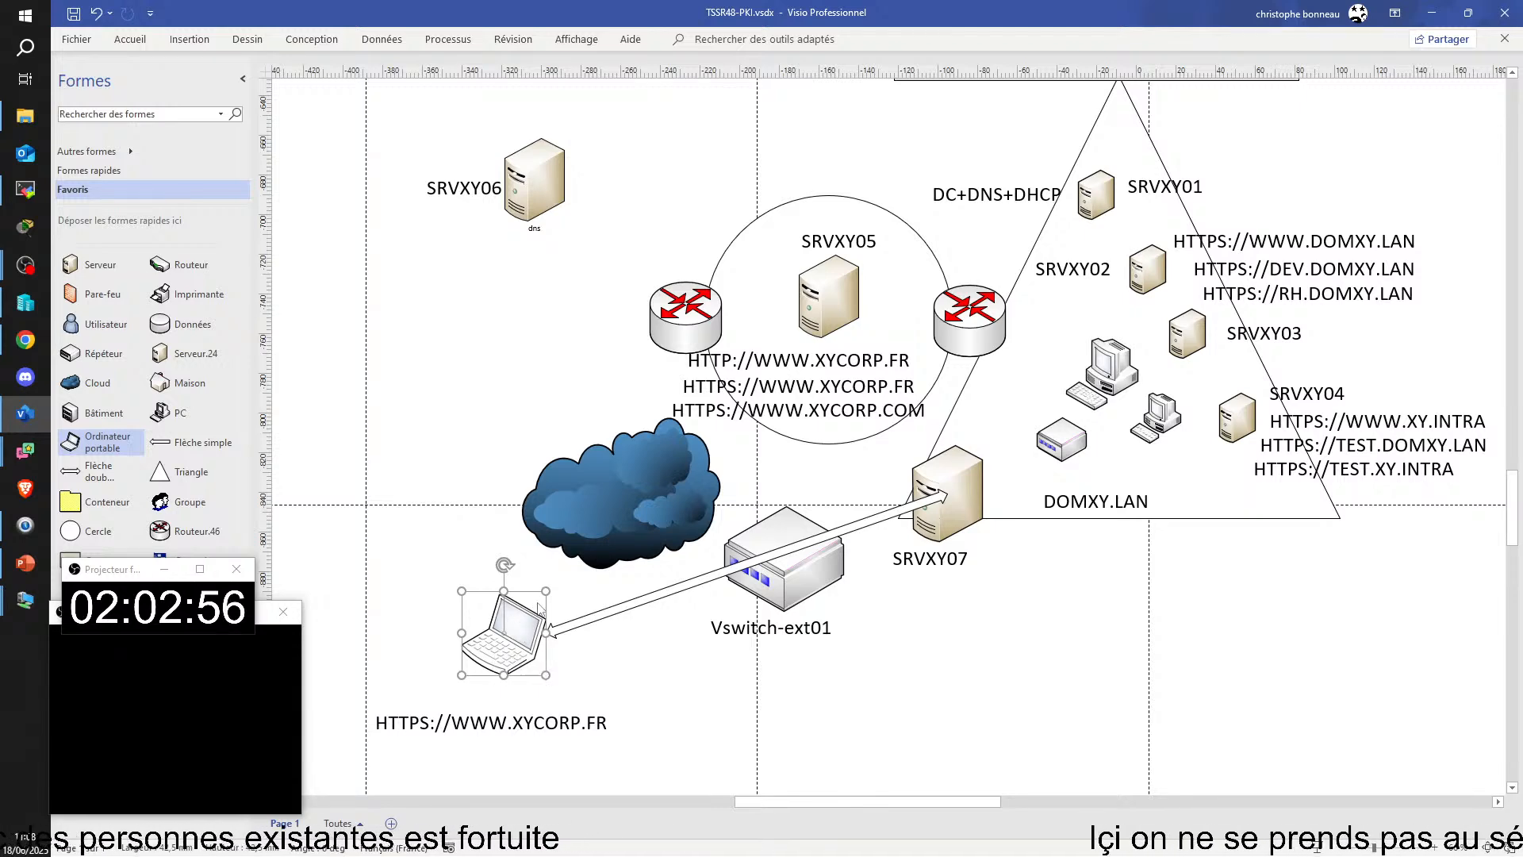
left_click_drag(519, 642, 1047, 385)
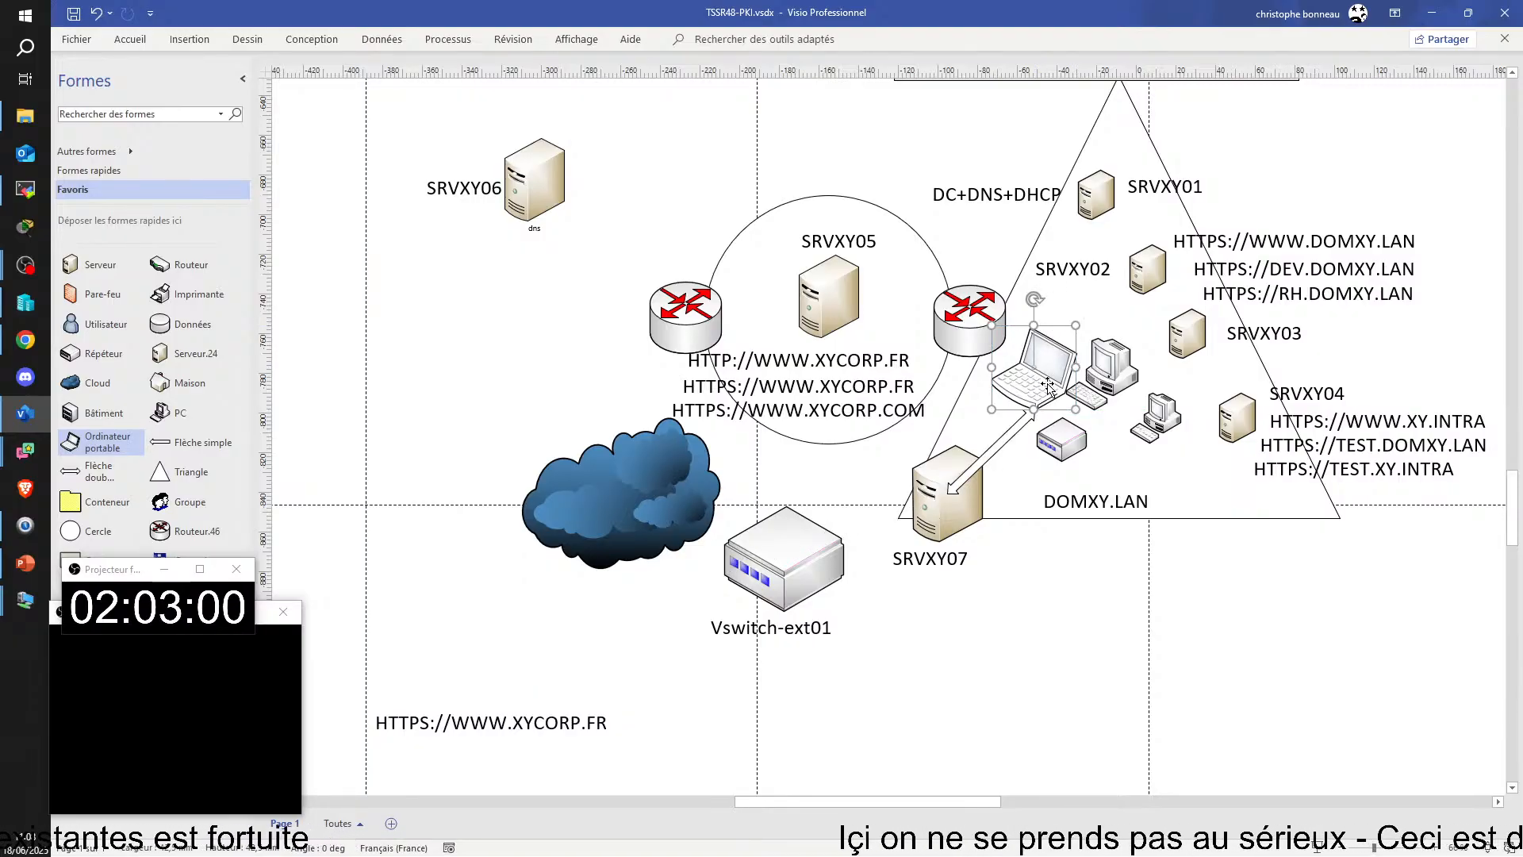
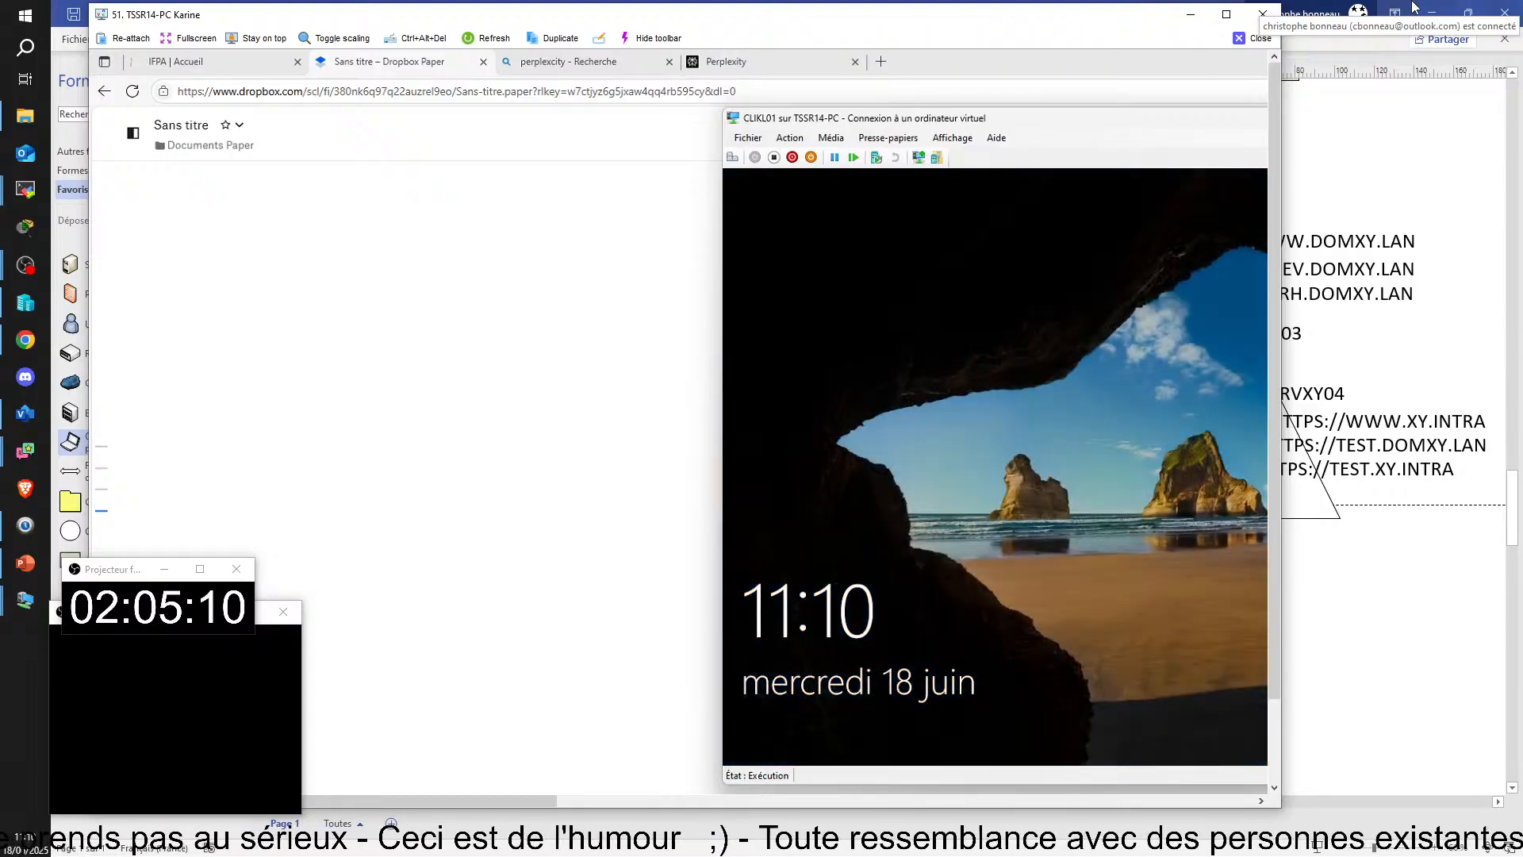
Step: Unlock CLIKL01, enter the domain user's account password, reveal it to check it, and sign in
left_click(733, 157)
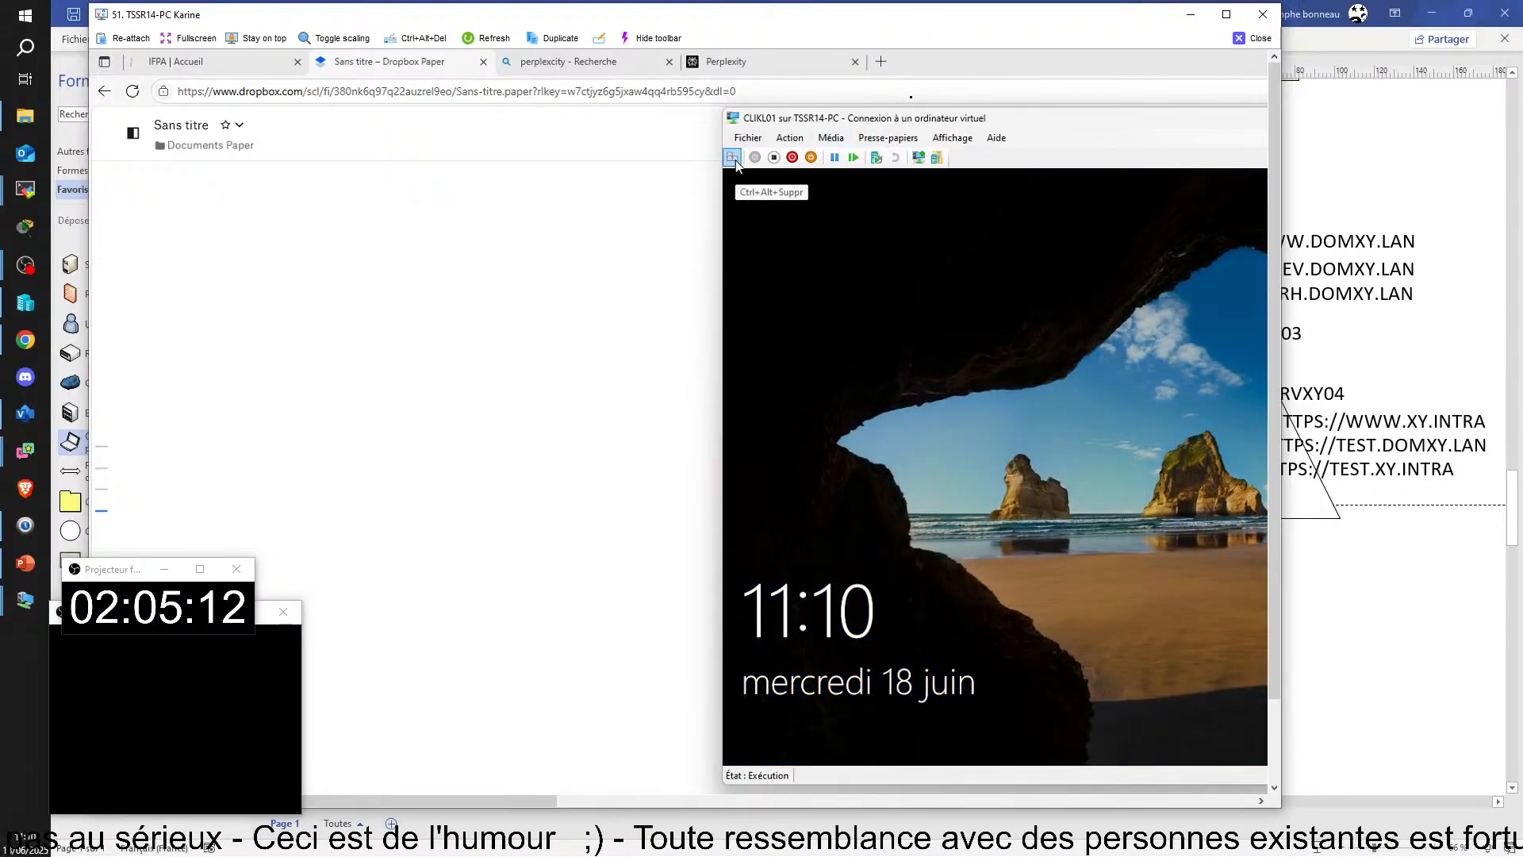
type("•••••")
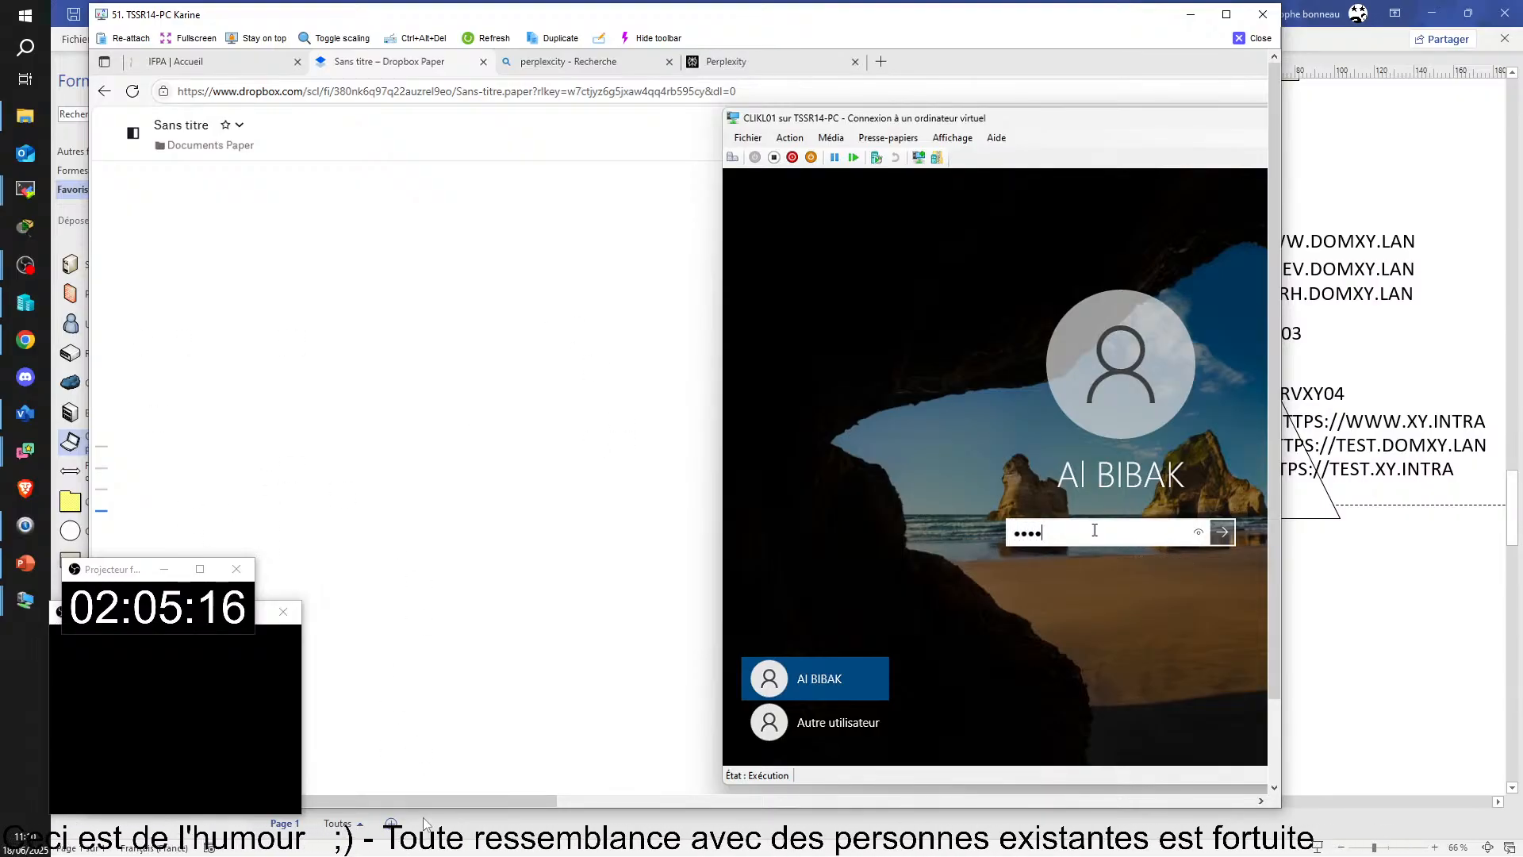
left_click_drag(424, 801, 573, 807)
type("••••")
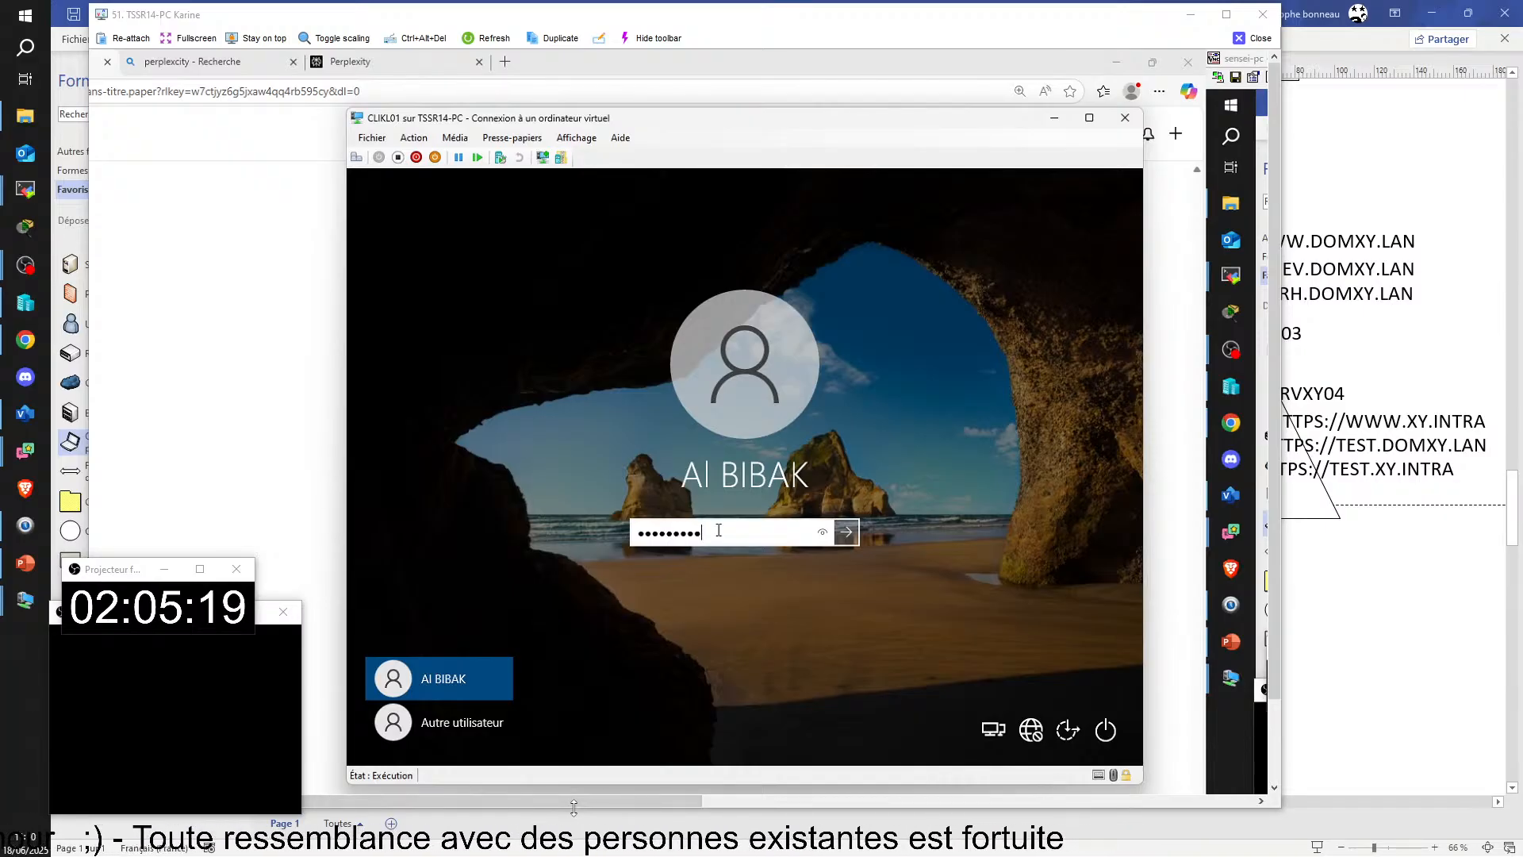
left_click(821, 533)
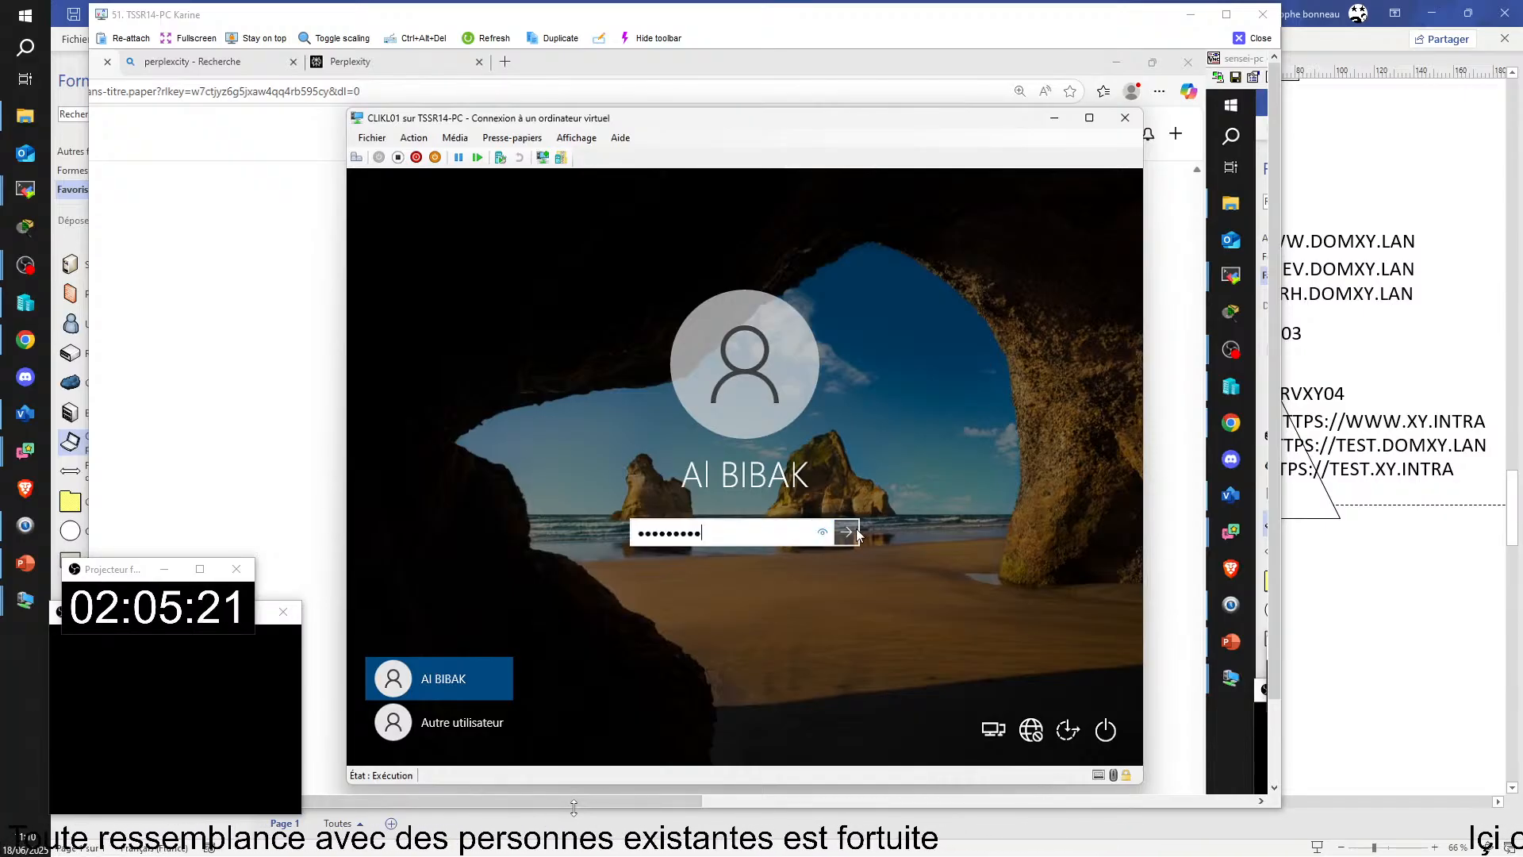
left_click(846, 532)
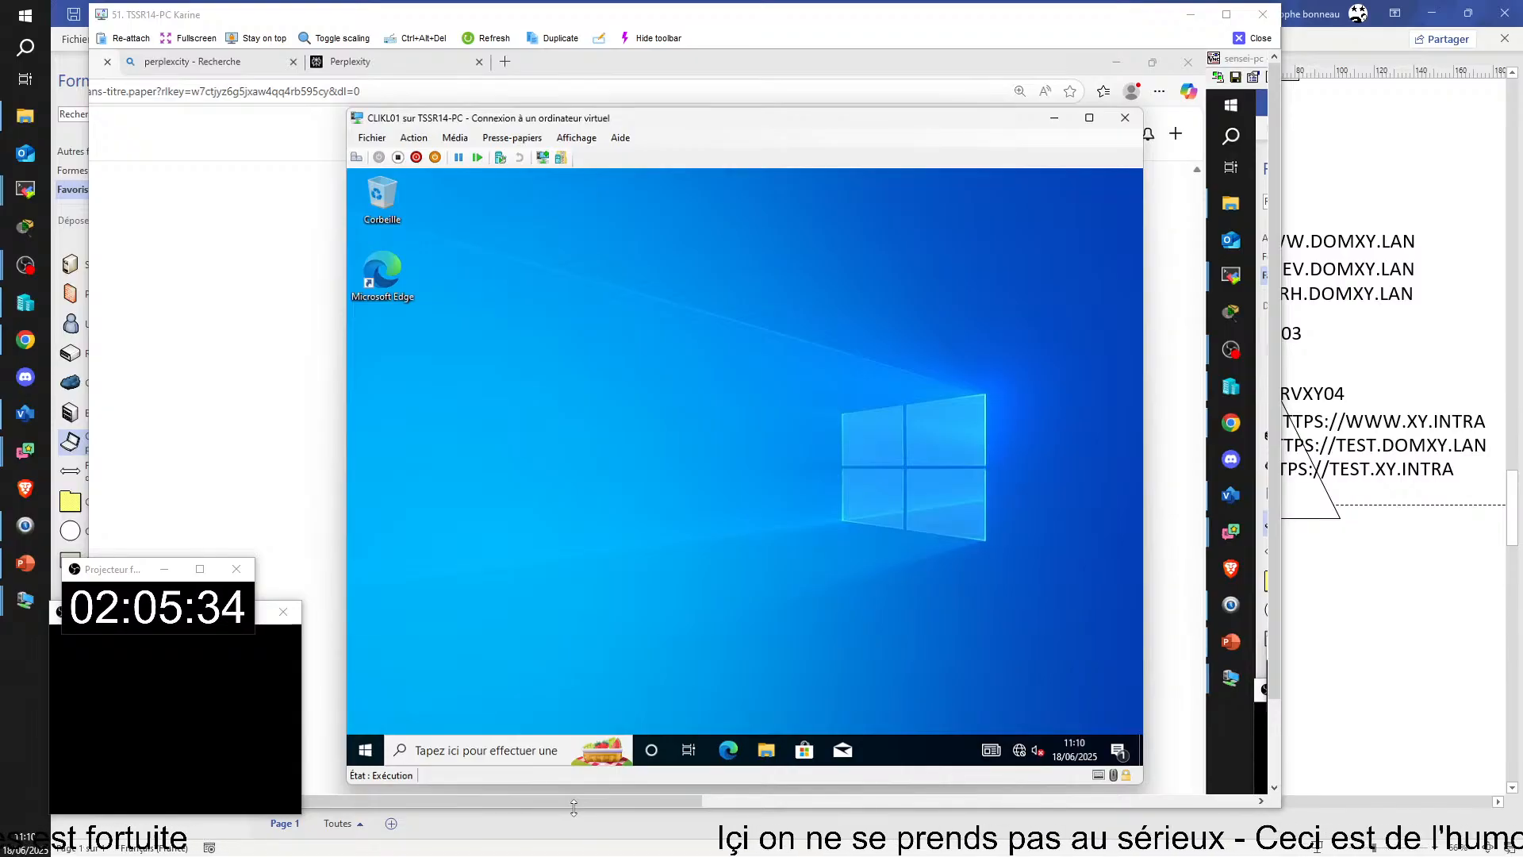
Step: Open CLIKL01's virtual machine settings to check its network adapter, dismiss them unchanged and close the TSSR14-PC remote view
left_click(372, 138)
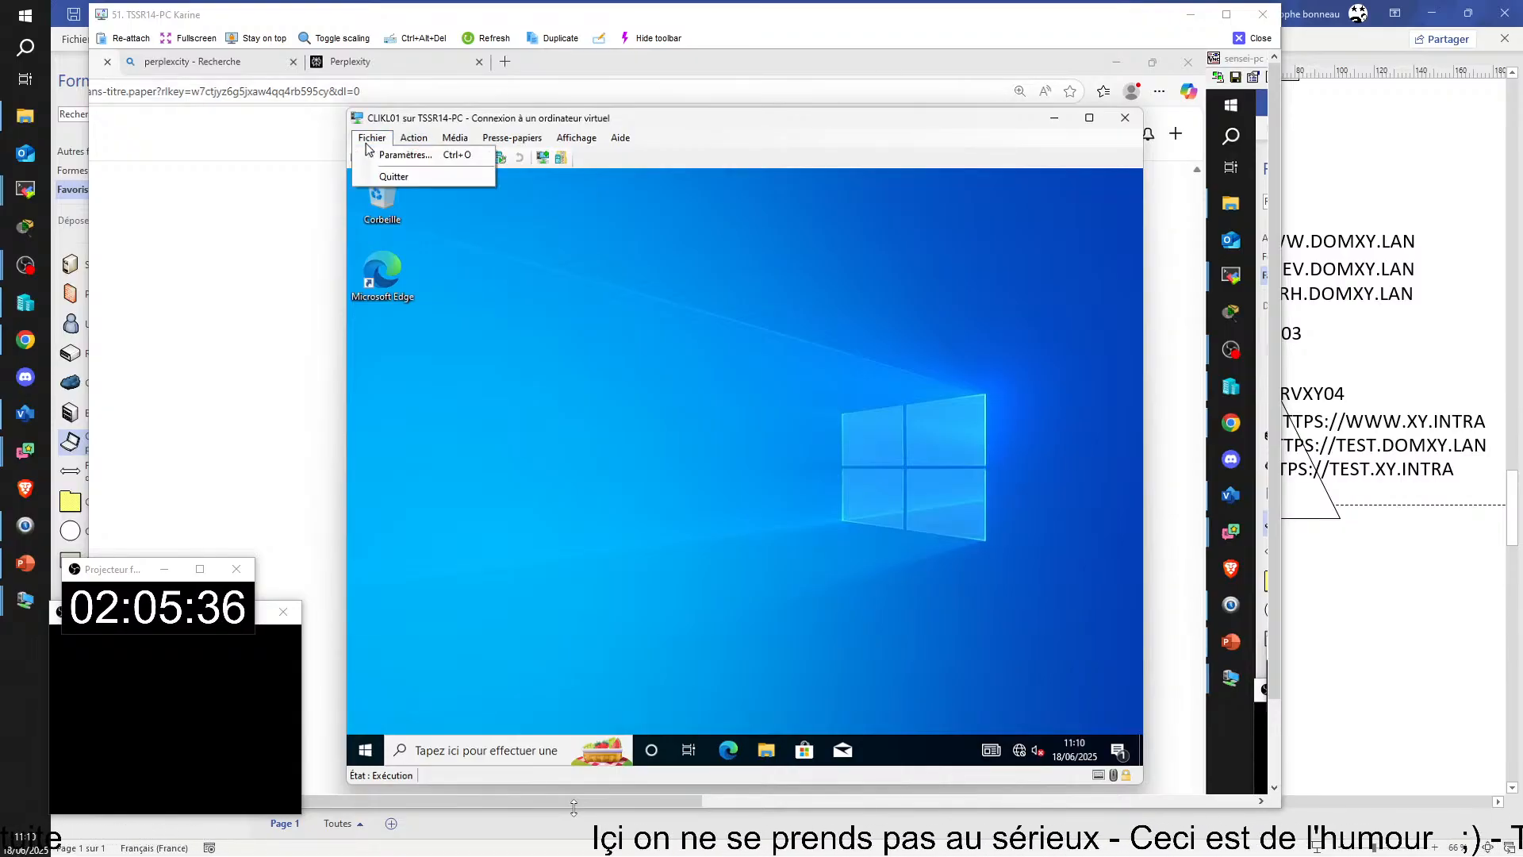
left_click(400, 156)
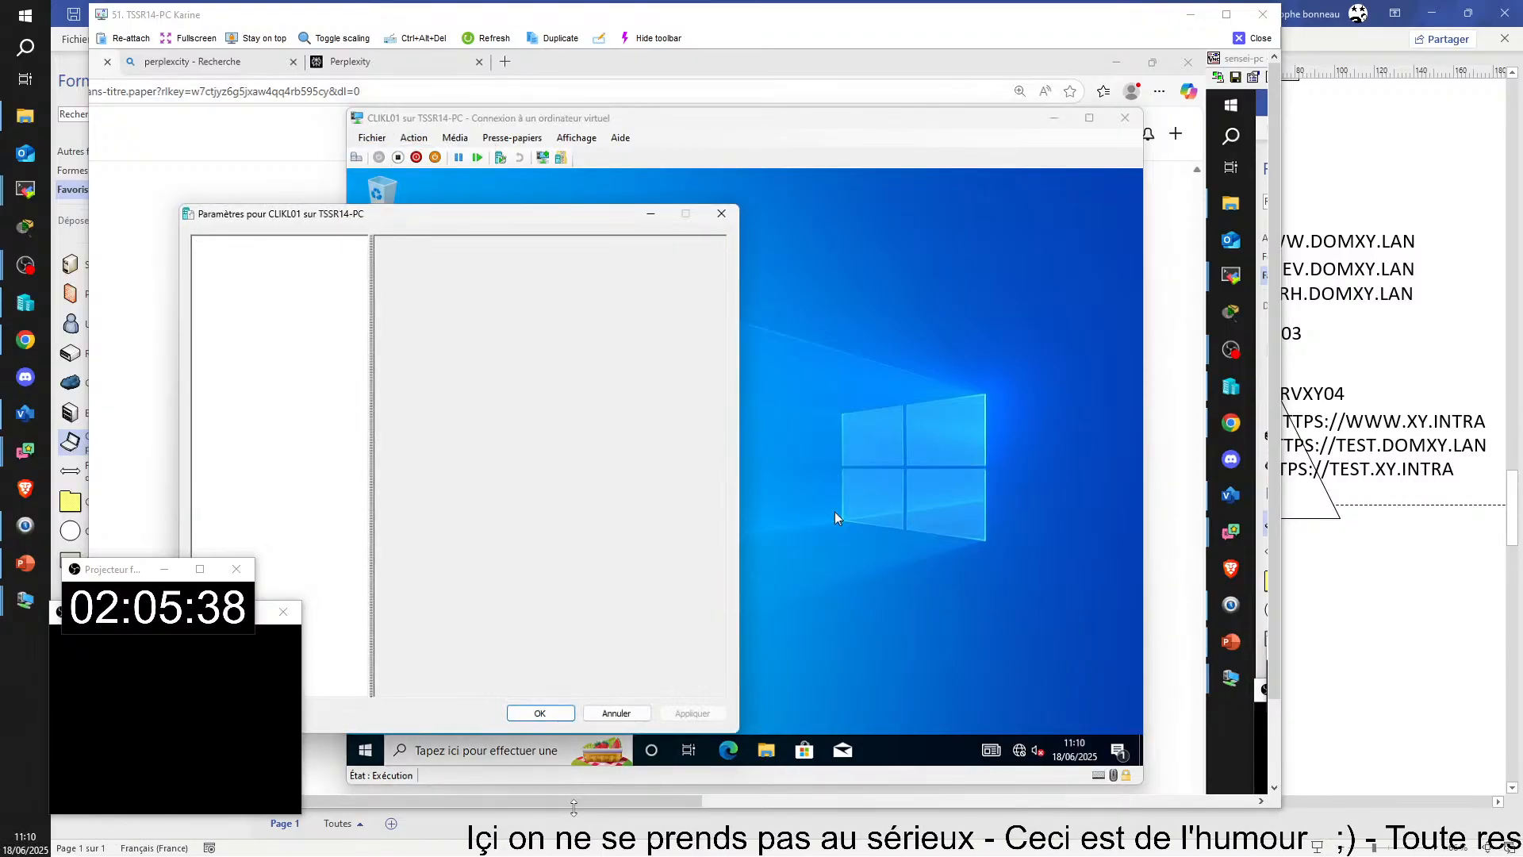
left_click(723, 214)
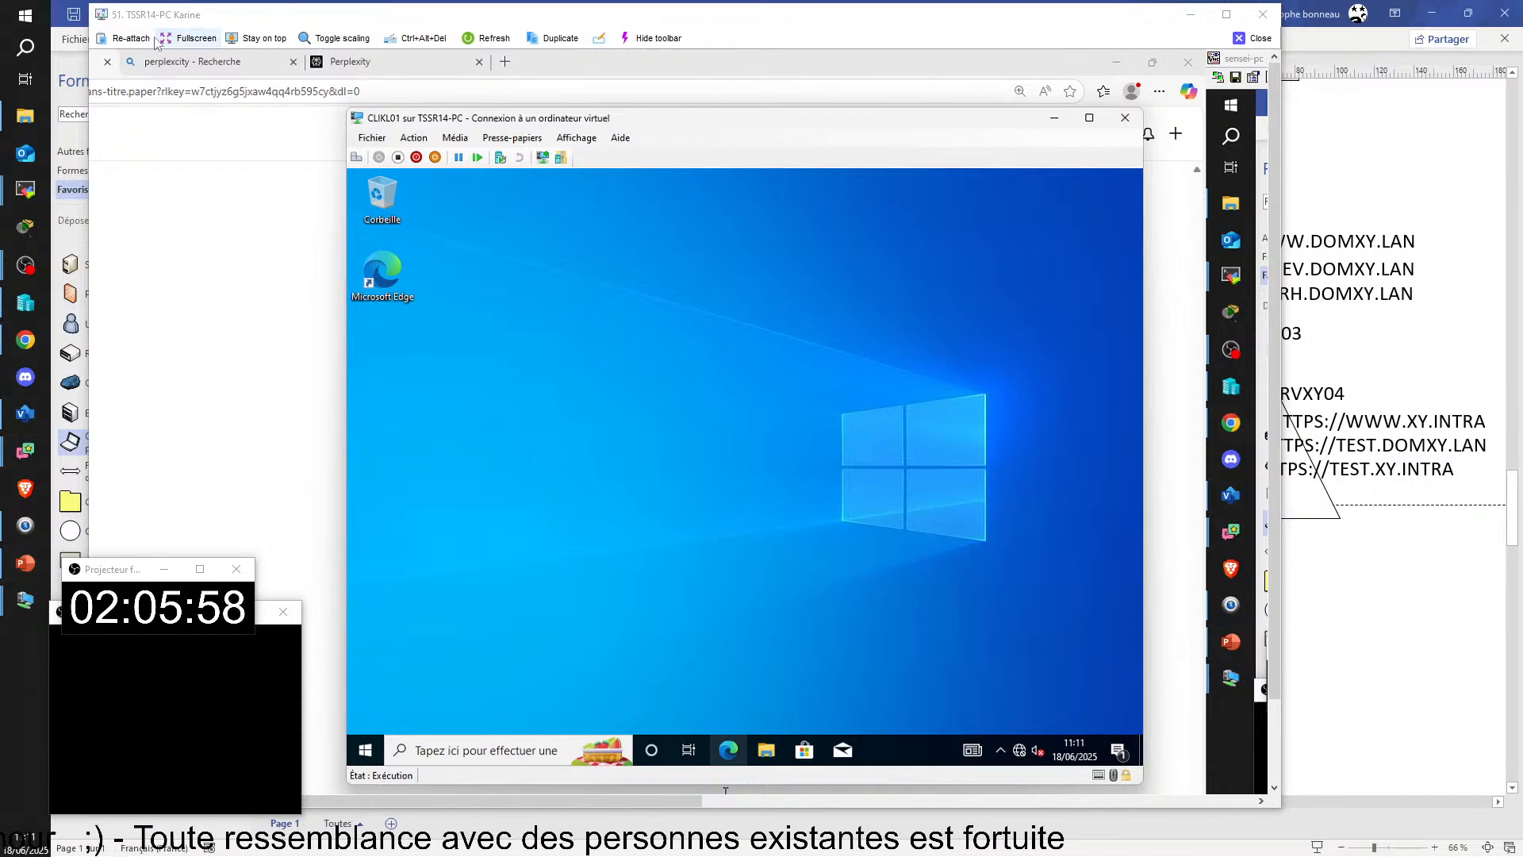
left_click(1252, 38)
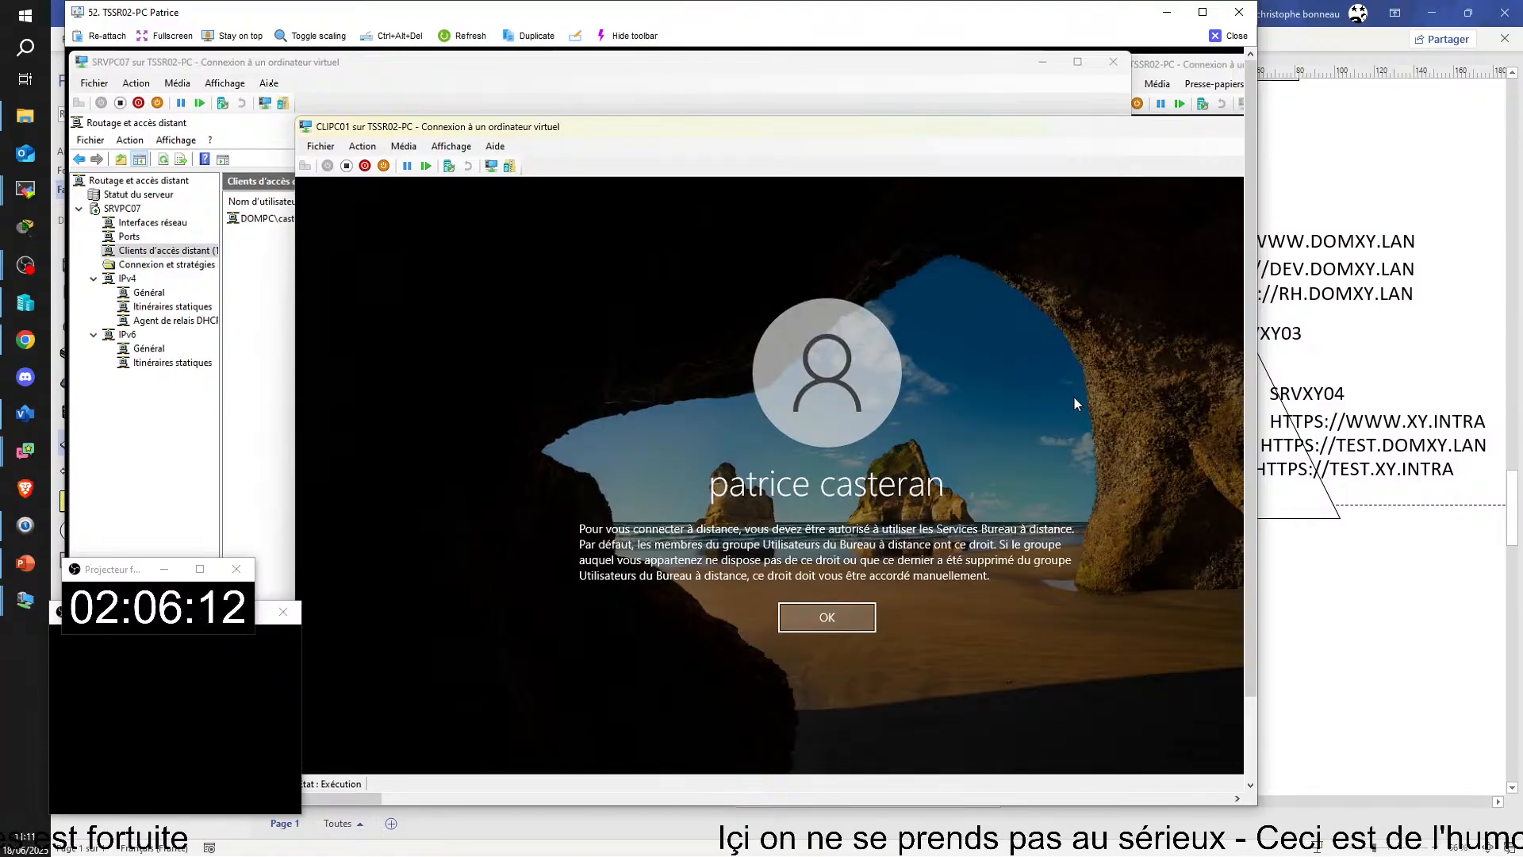
Step: Dismiss the remote sign-in message on CLIPC01 and turn off Session étendue for its console
left_click(828, 614)
left_click(495, 146)
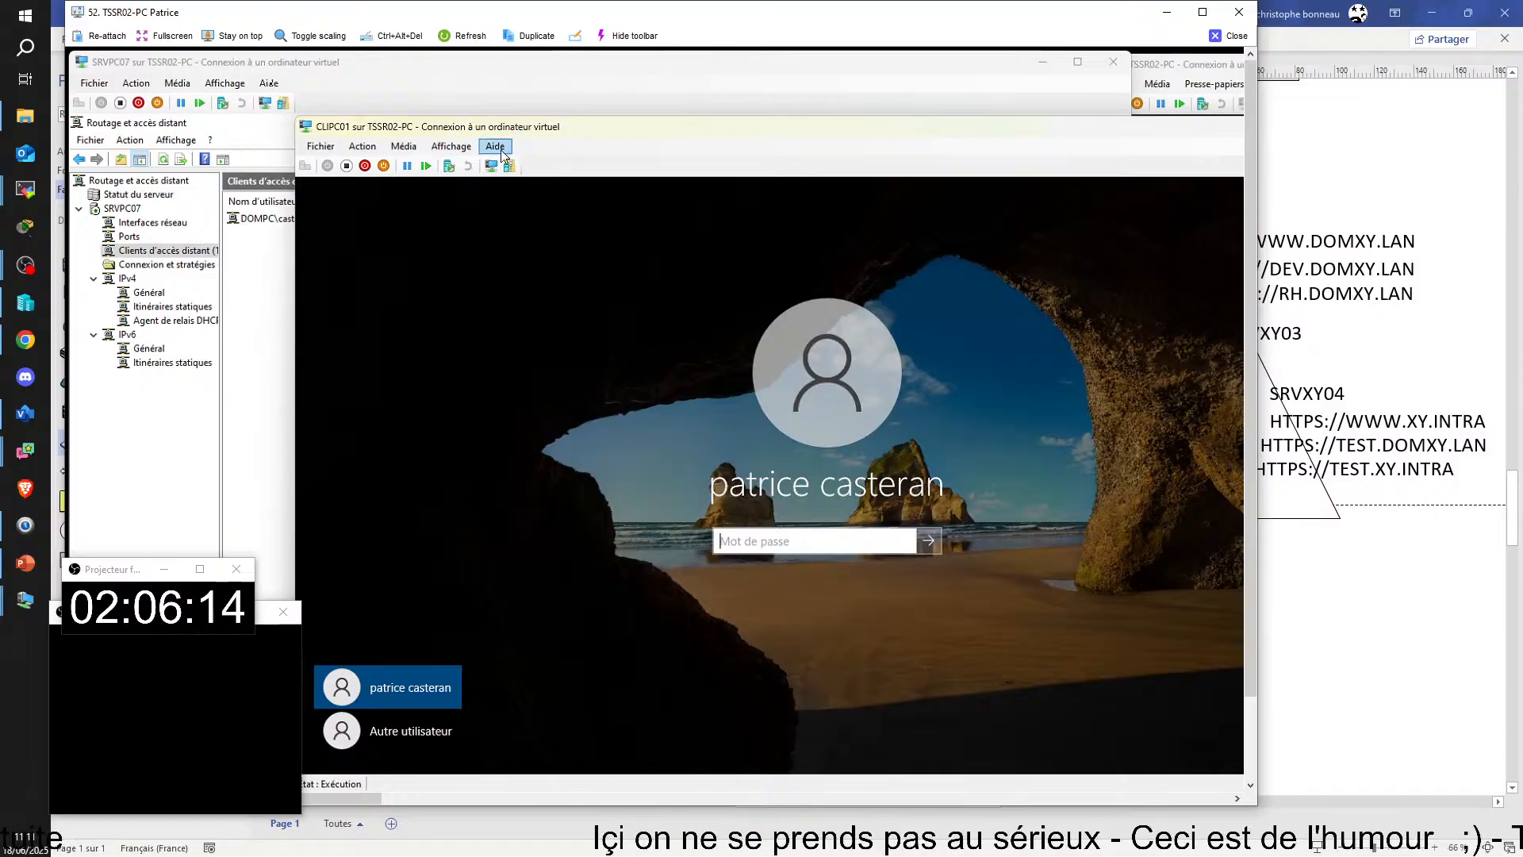
mouse_move(446, 148)
left_click(463, 195)
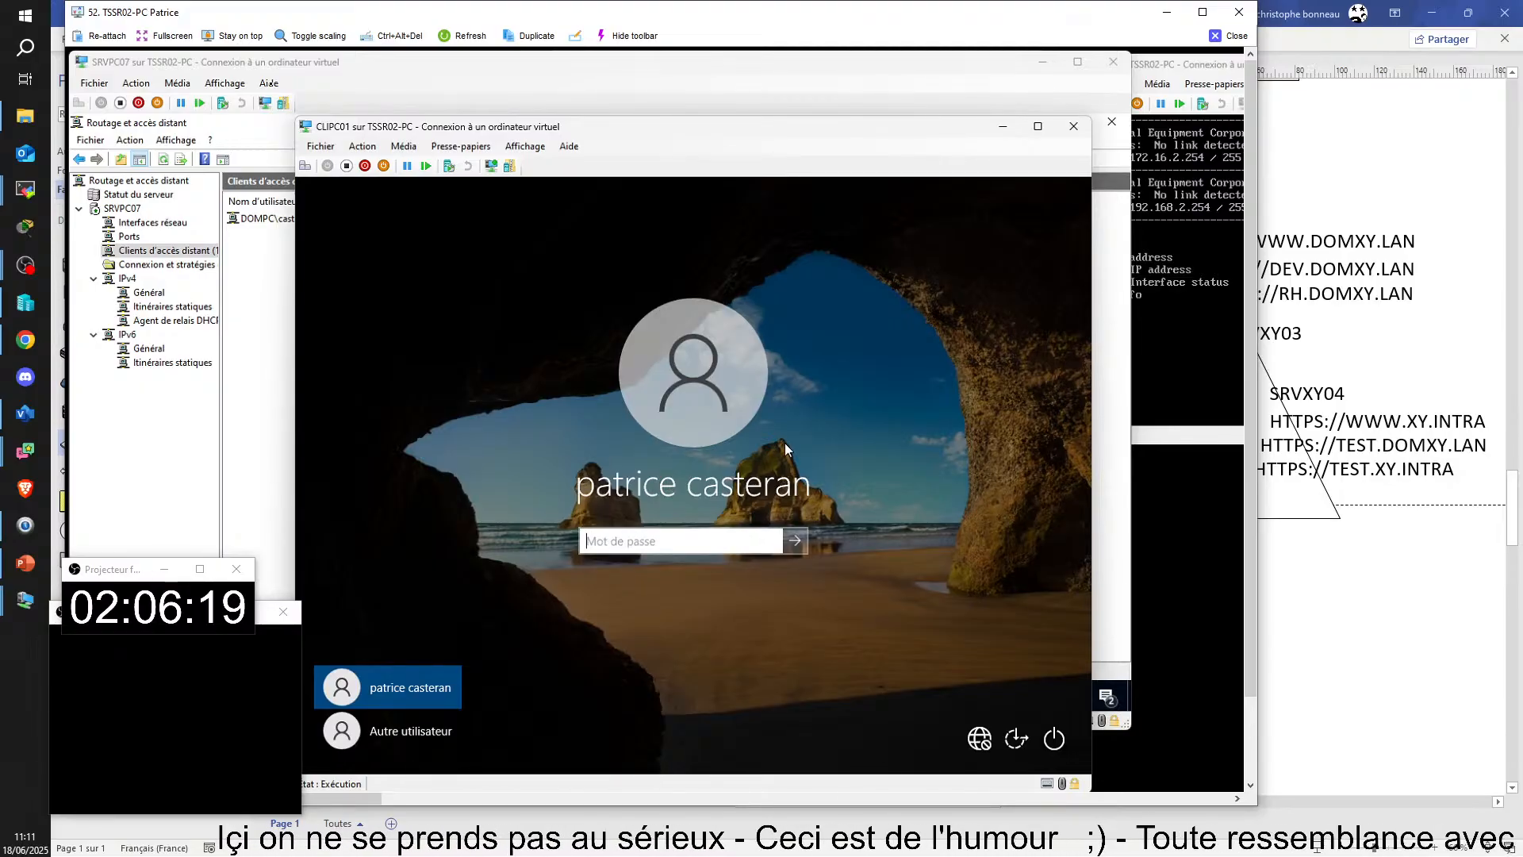
Step: Sign in to CLIPC01 with the account password, revealing it to check it, and look at the console's Session étendue option
type("********")
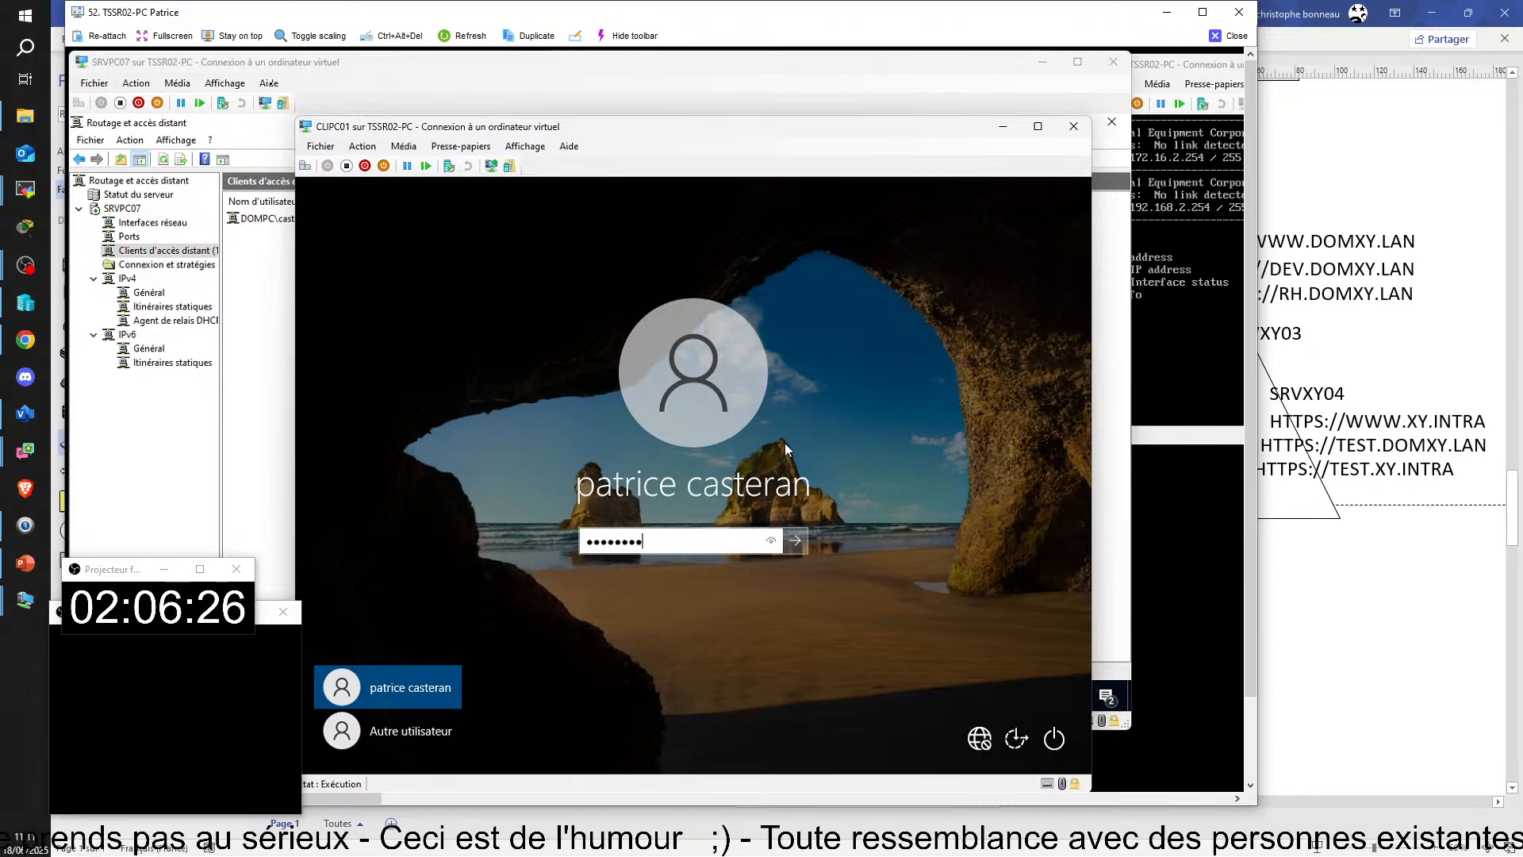
type("*")
left_click(770, 540)
left_click(791, 539)
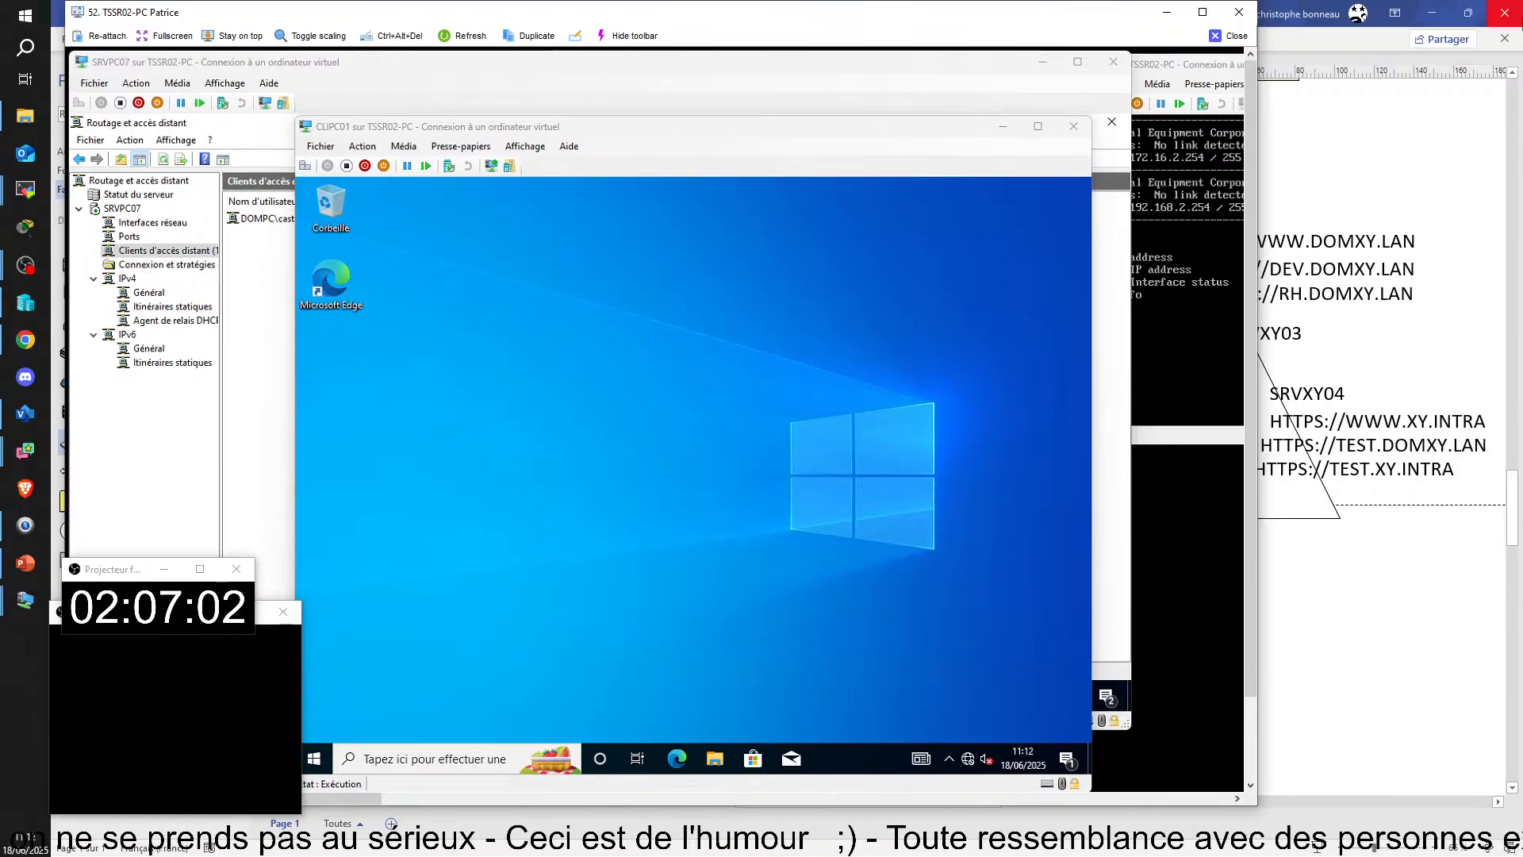
left_click(526, 146)
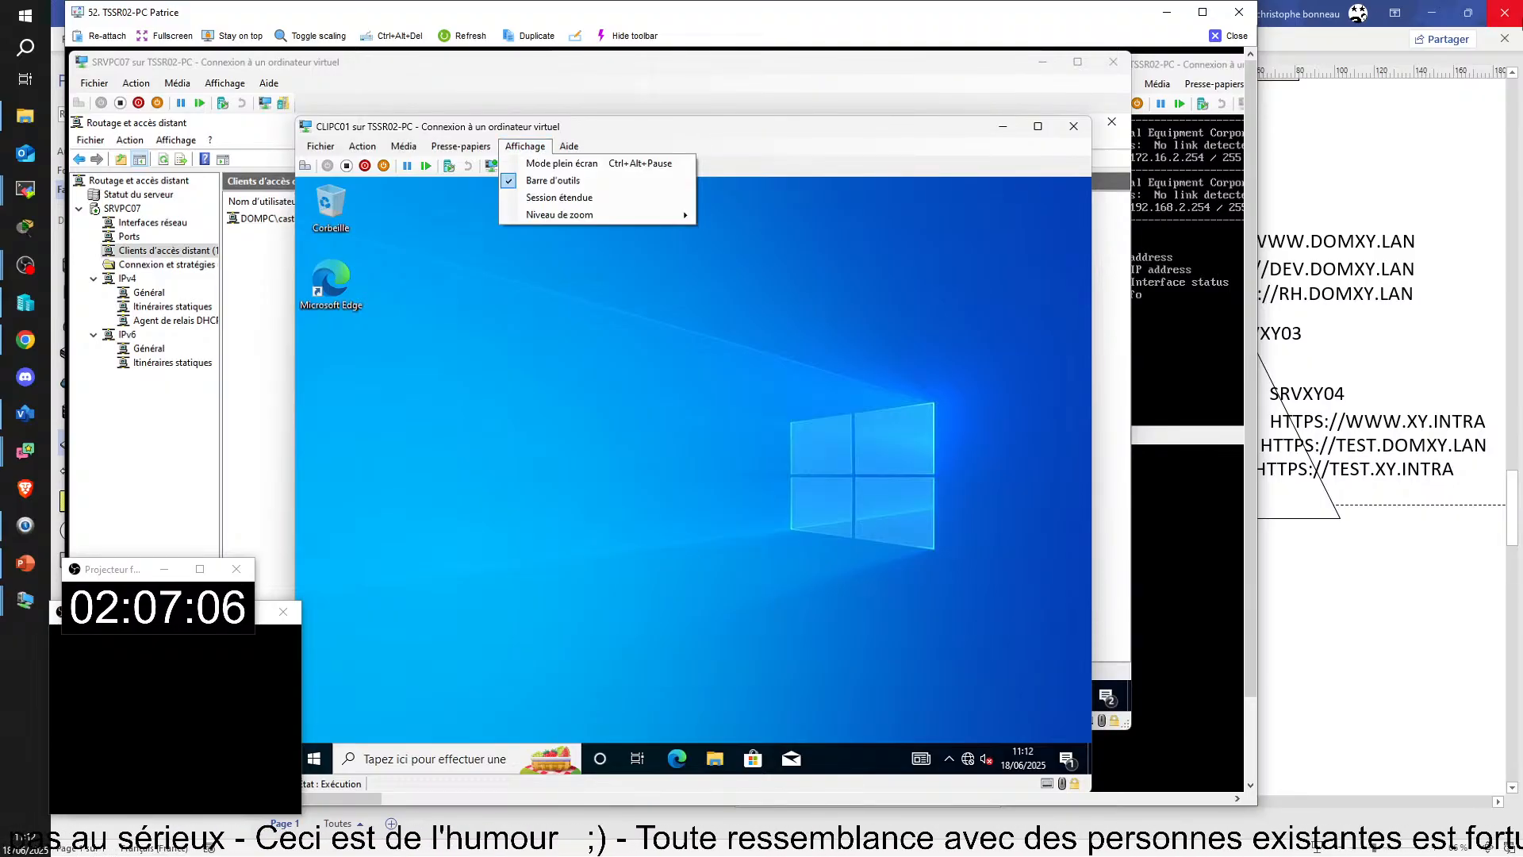
left_click(559, 197)
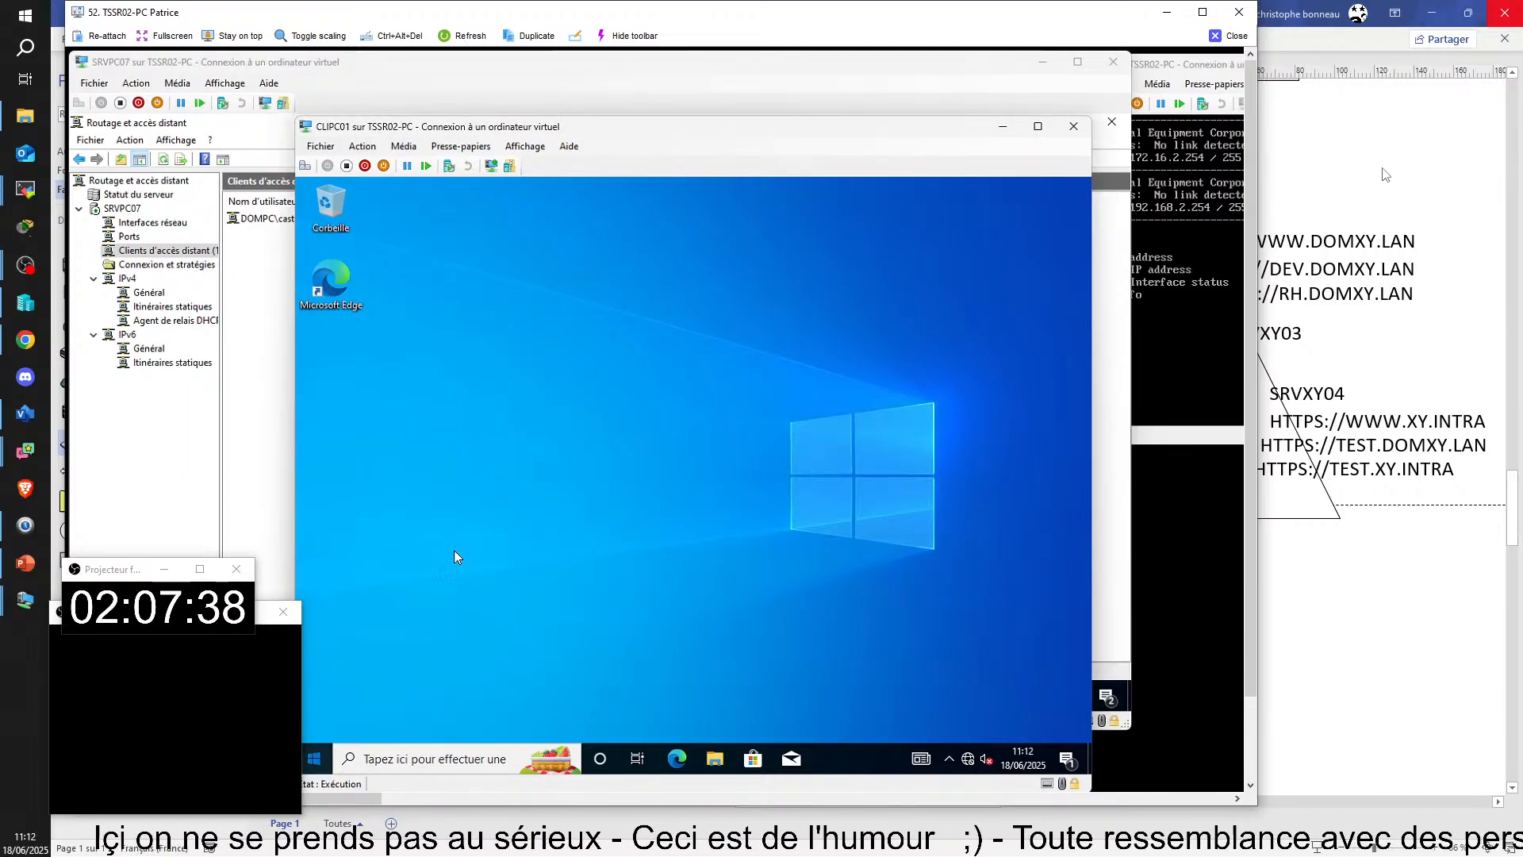
Step: Show the signed-in account's options in CLIPC01's Start menu and capture a screenshot of the virtual machine window
left_click(314, 758)
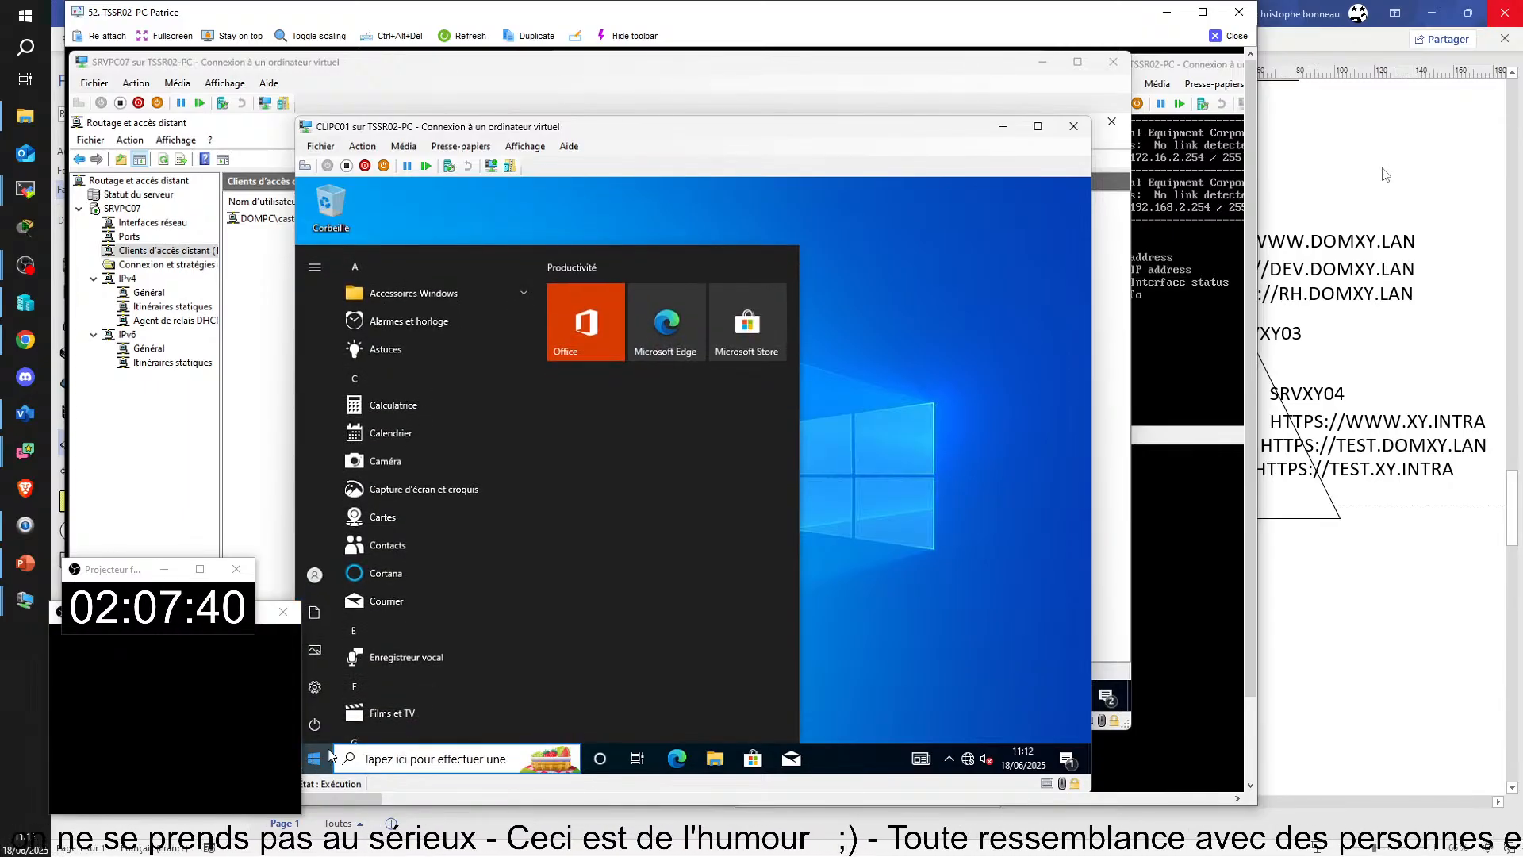
left_click(373, 575)
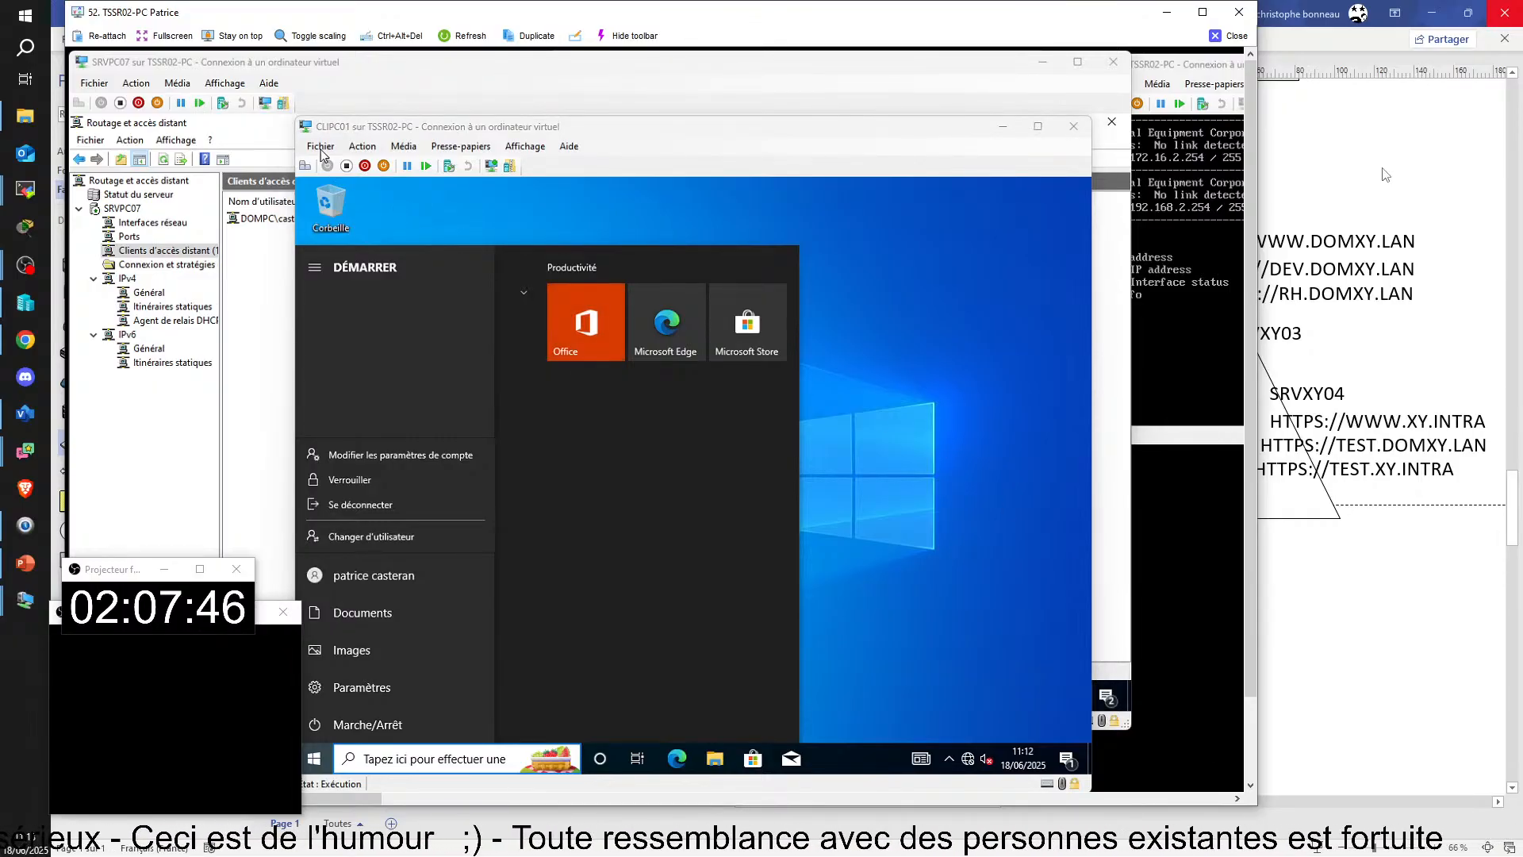
left_click(297, 116)
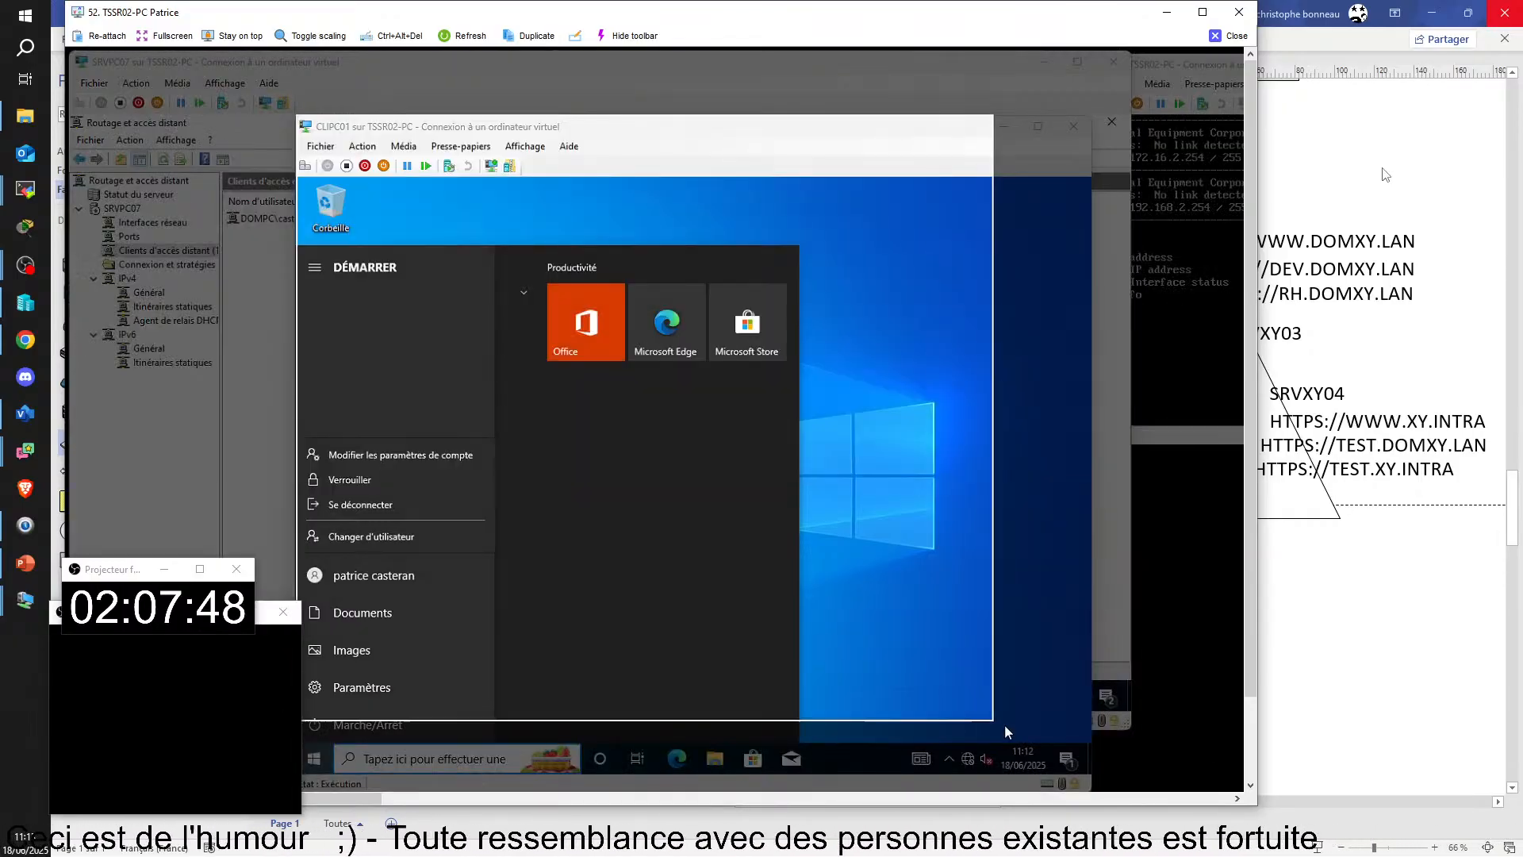
left_click_drag(297, 117, 1088, 773)
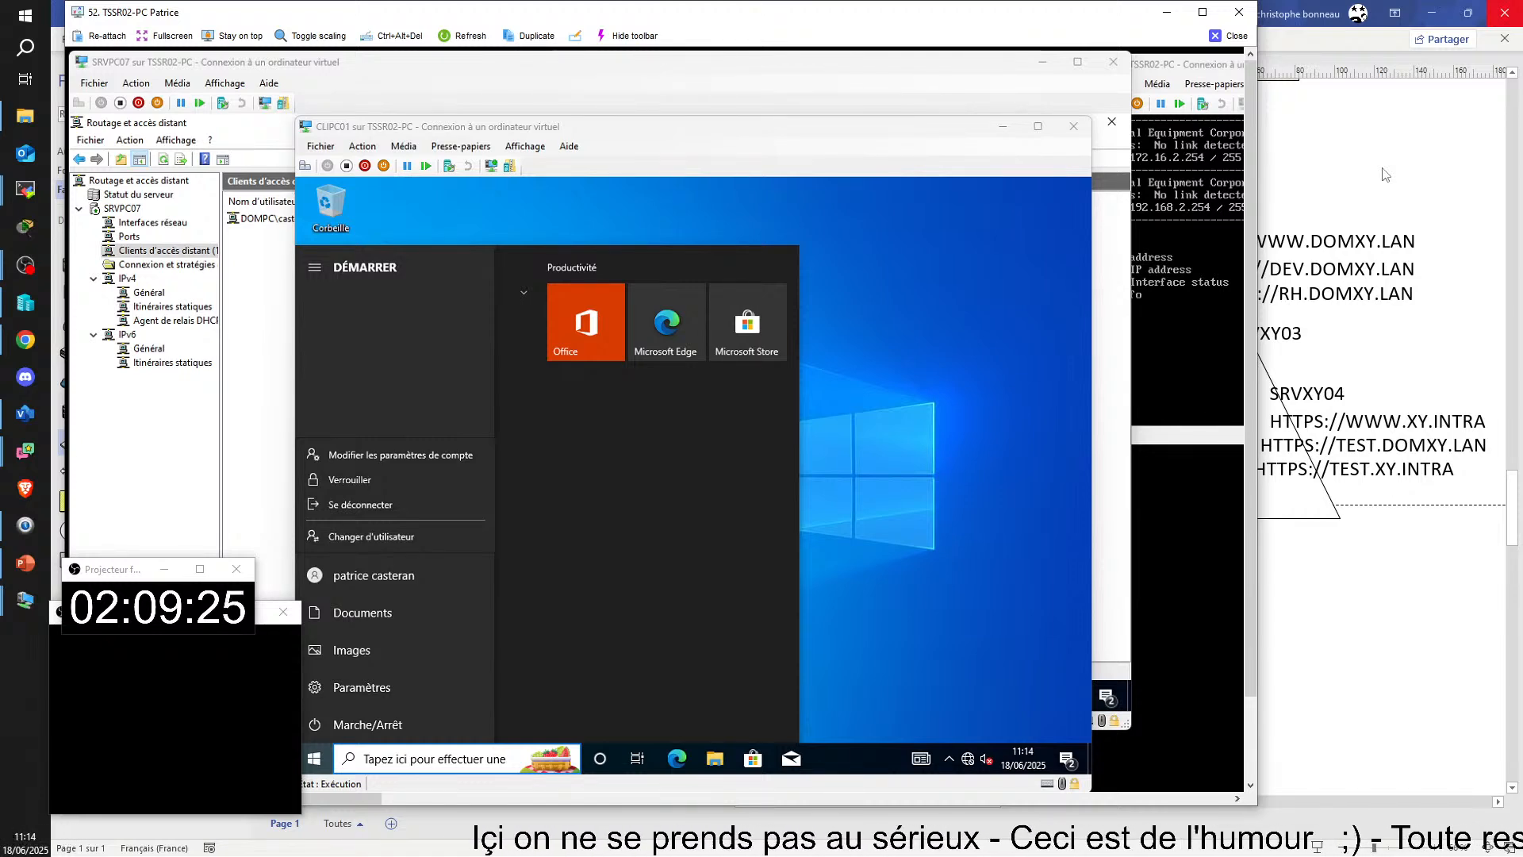
left_click(907, 485)
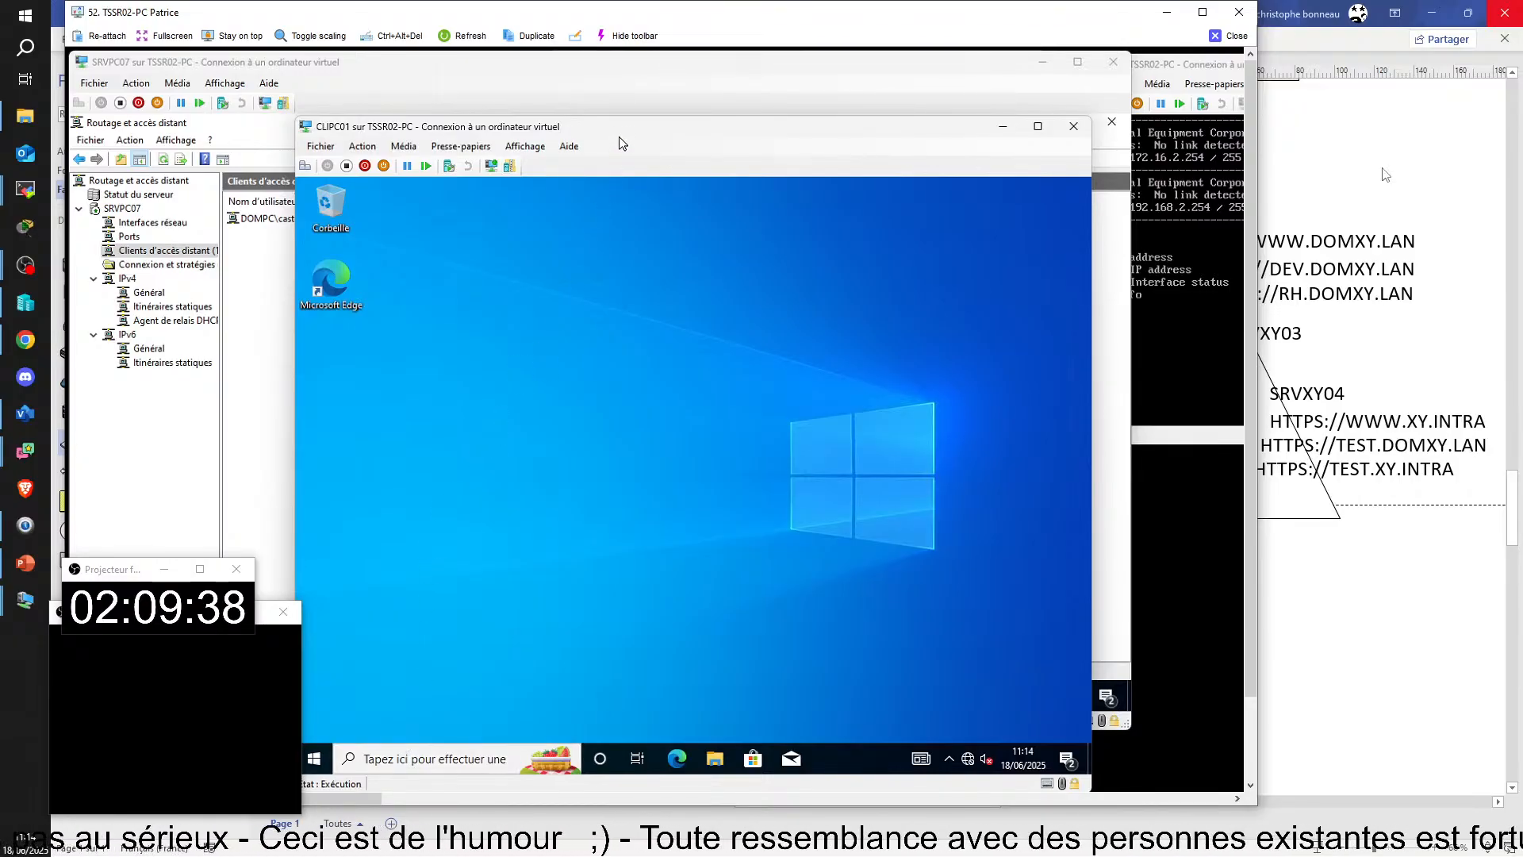
Step: Move the CLIPC01 window aside to examine the remote access client list on SRVPC07
left_click_drag(621, 127, 617, 89)
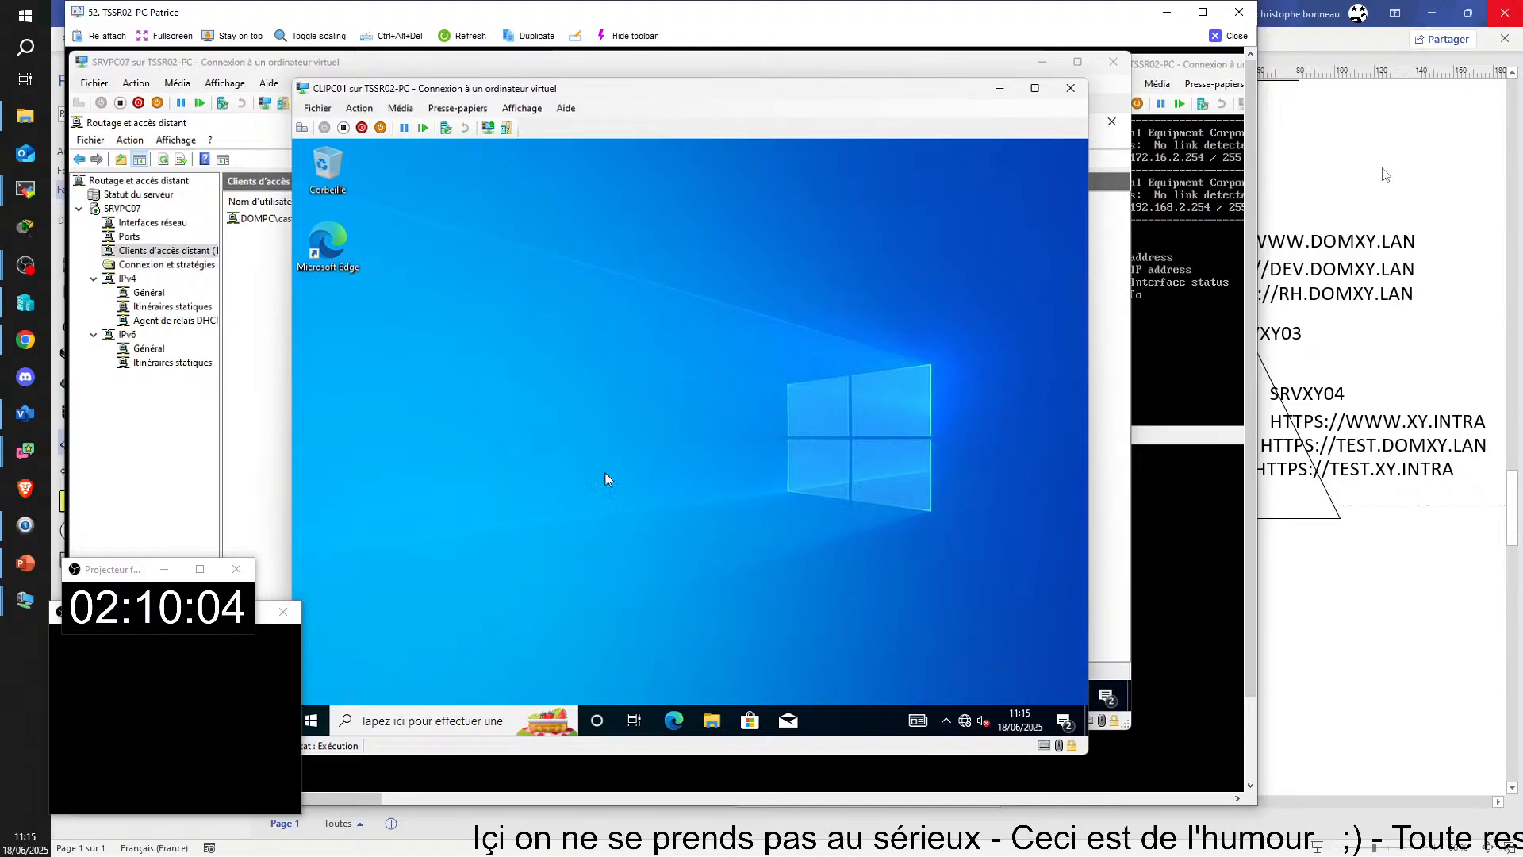
left_click_drag(356, 96, 350, 235)
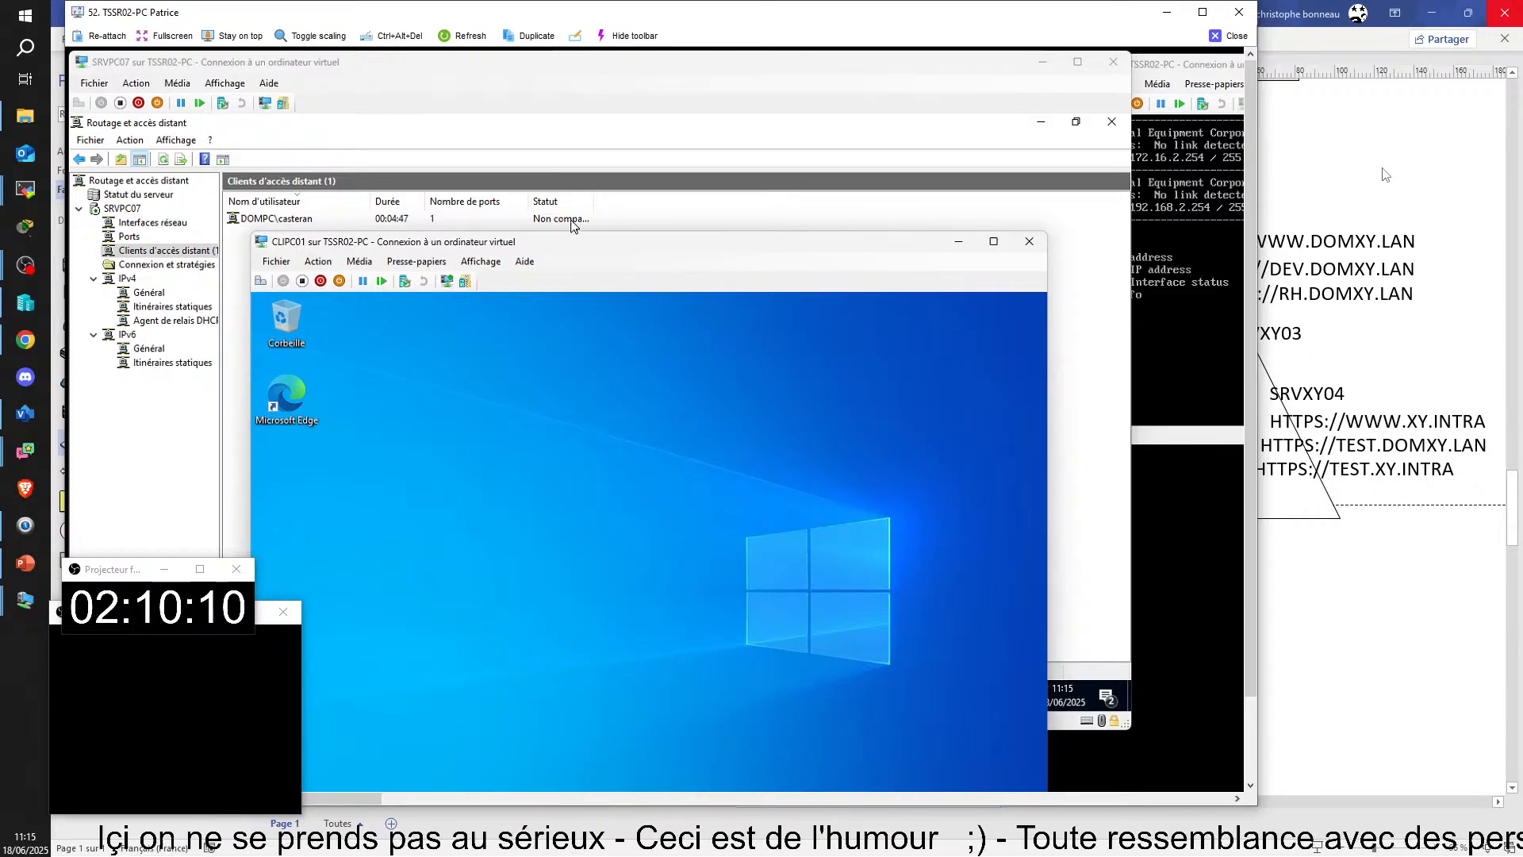
left_click_drag(570, 245, 744, 99)
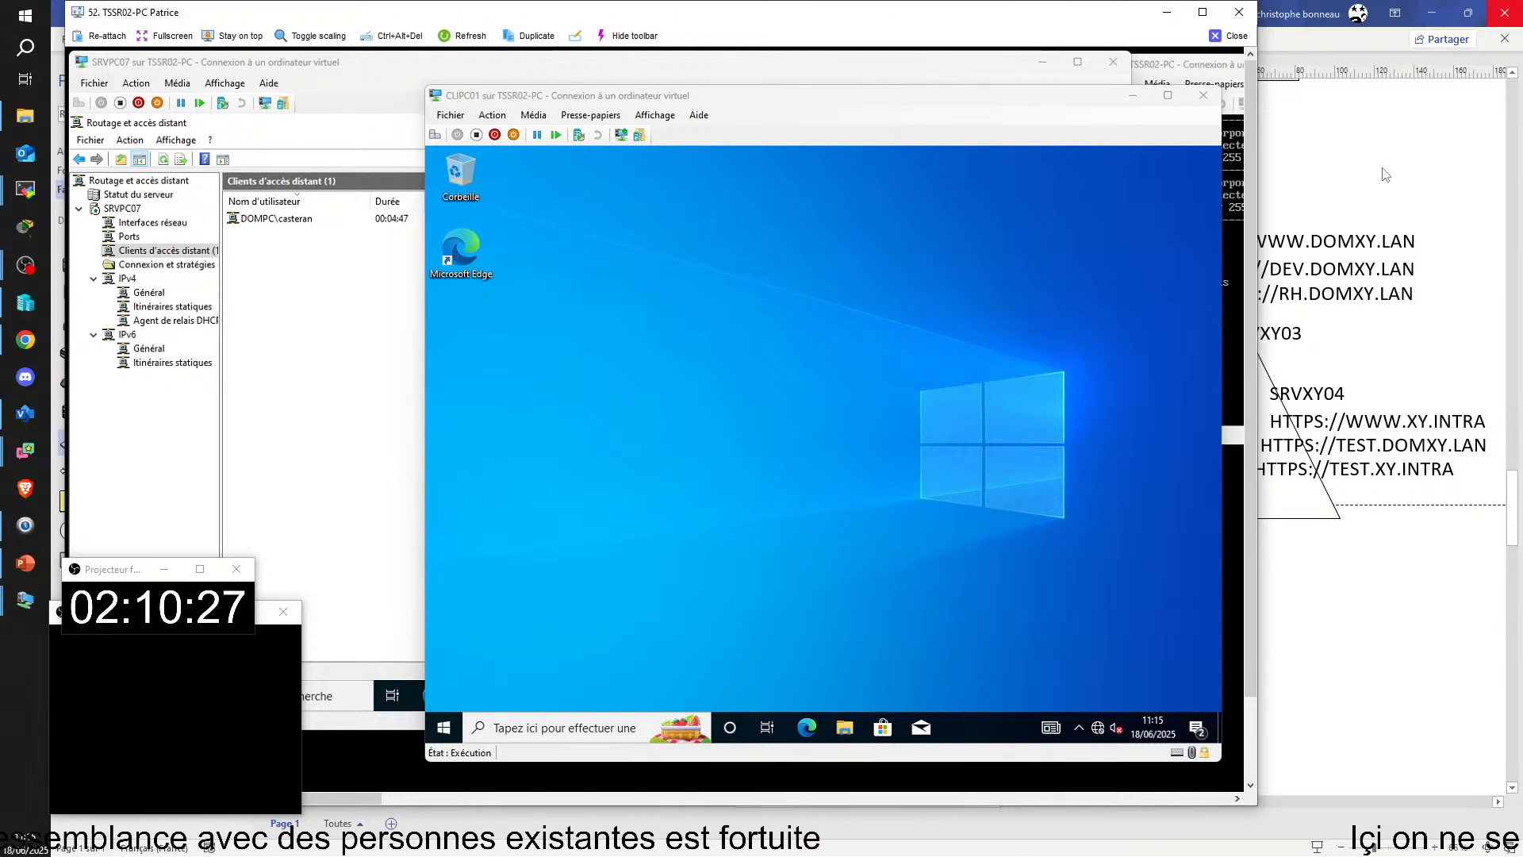
Step: Shut down Windows on CLIPC01
left_click(443, 728)
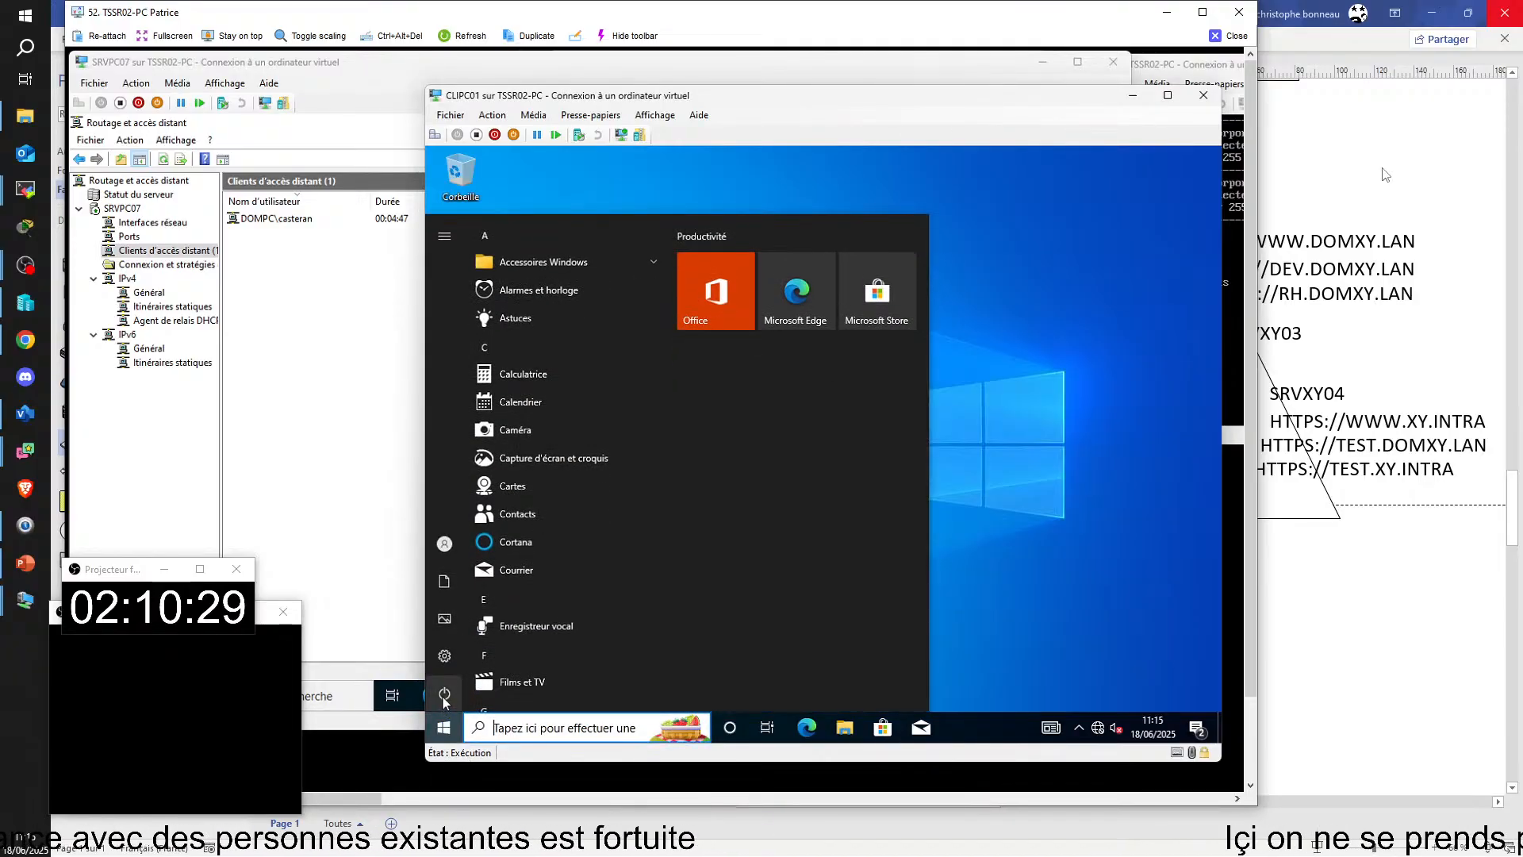
mouse_move(442, 696)
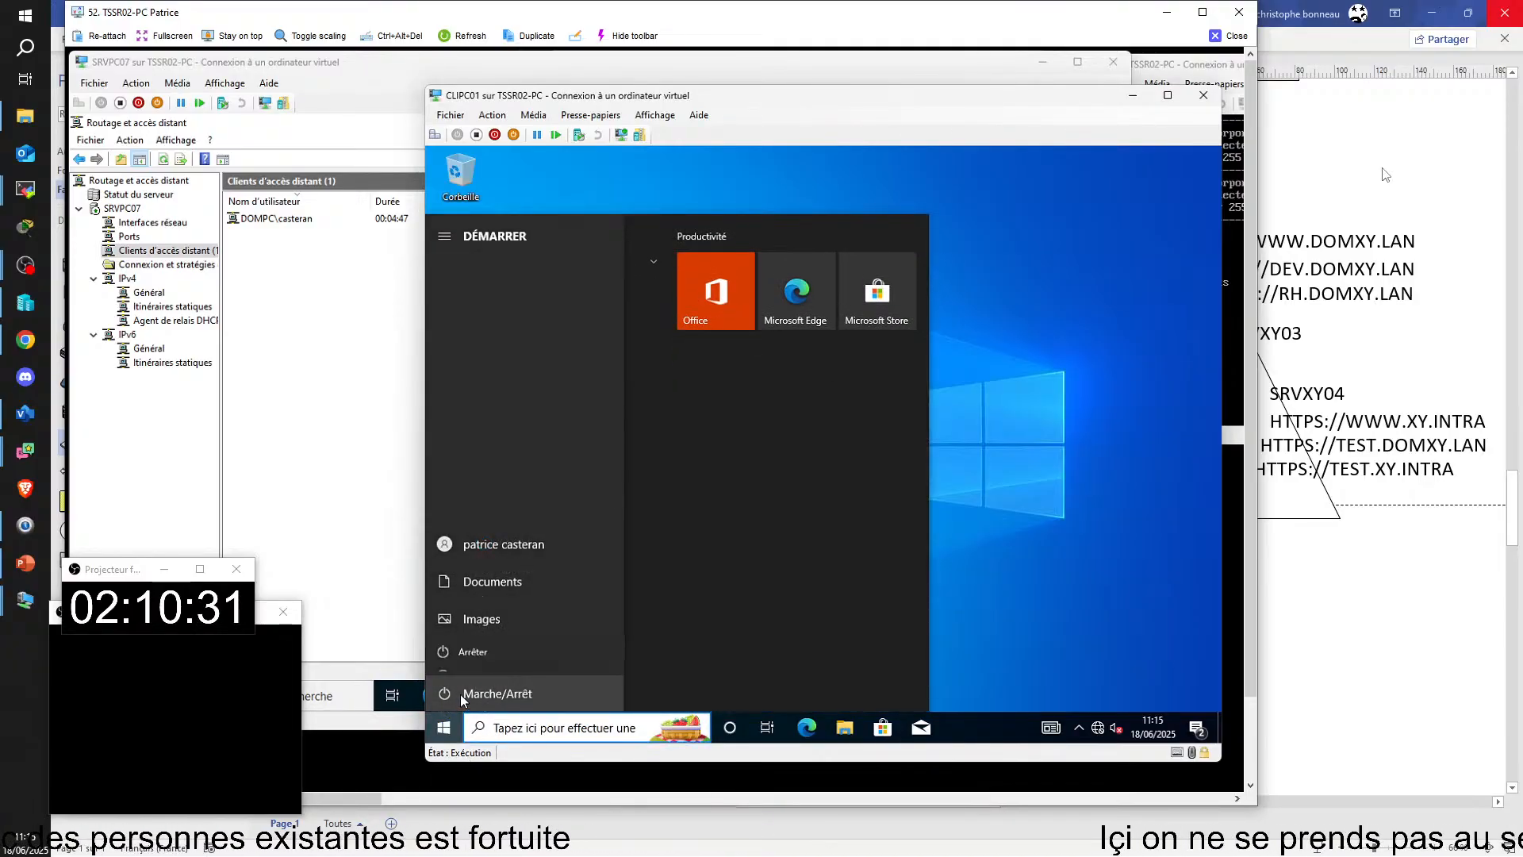
left_click(459, 693)
left_click(514, 635)
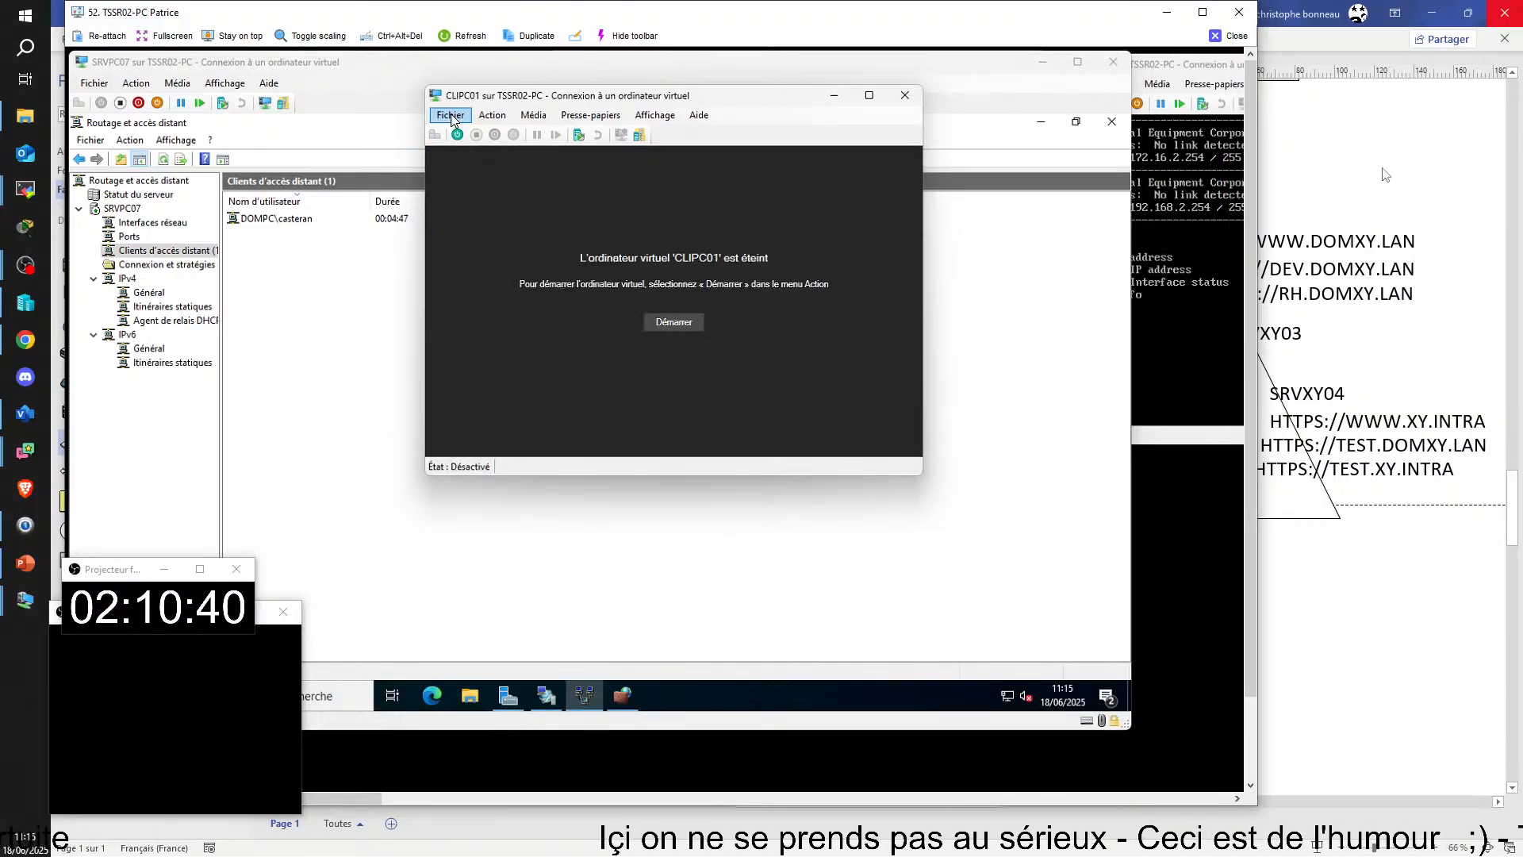
Step: Connect CLIPC01's network adapter to the VSWITCH-EXT01 virtual switch in its settings and start the virtual machine
left_click(450, 115)
left_click(468, 129)
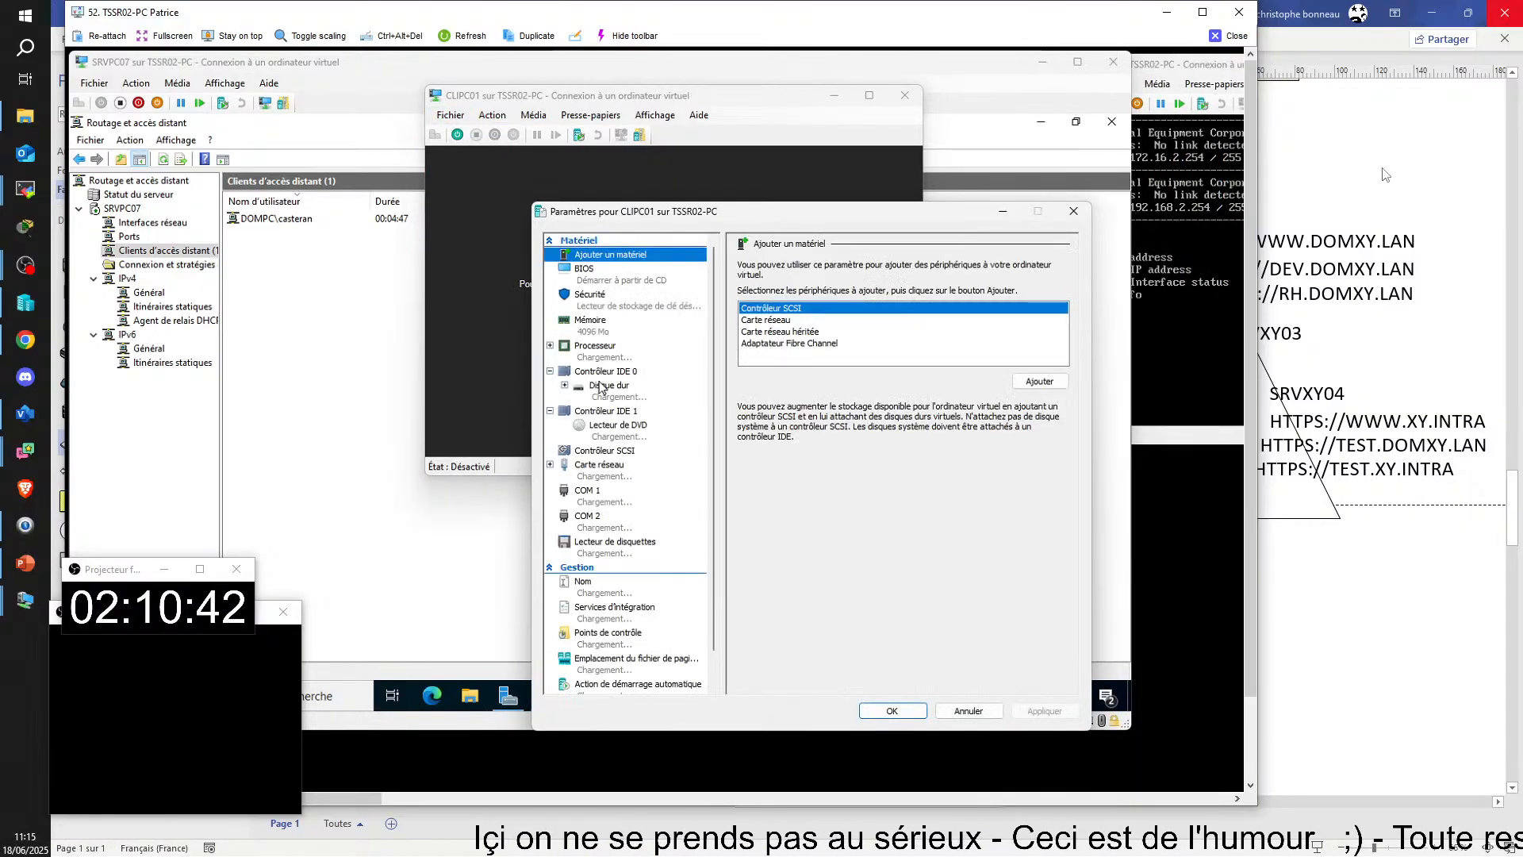
left_click(599, 467)
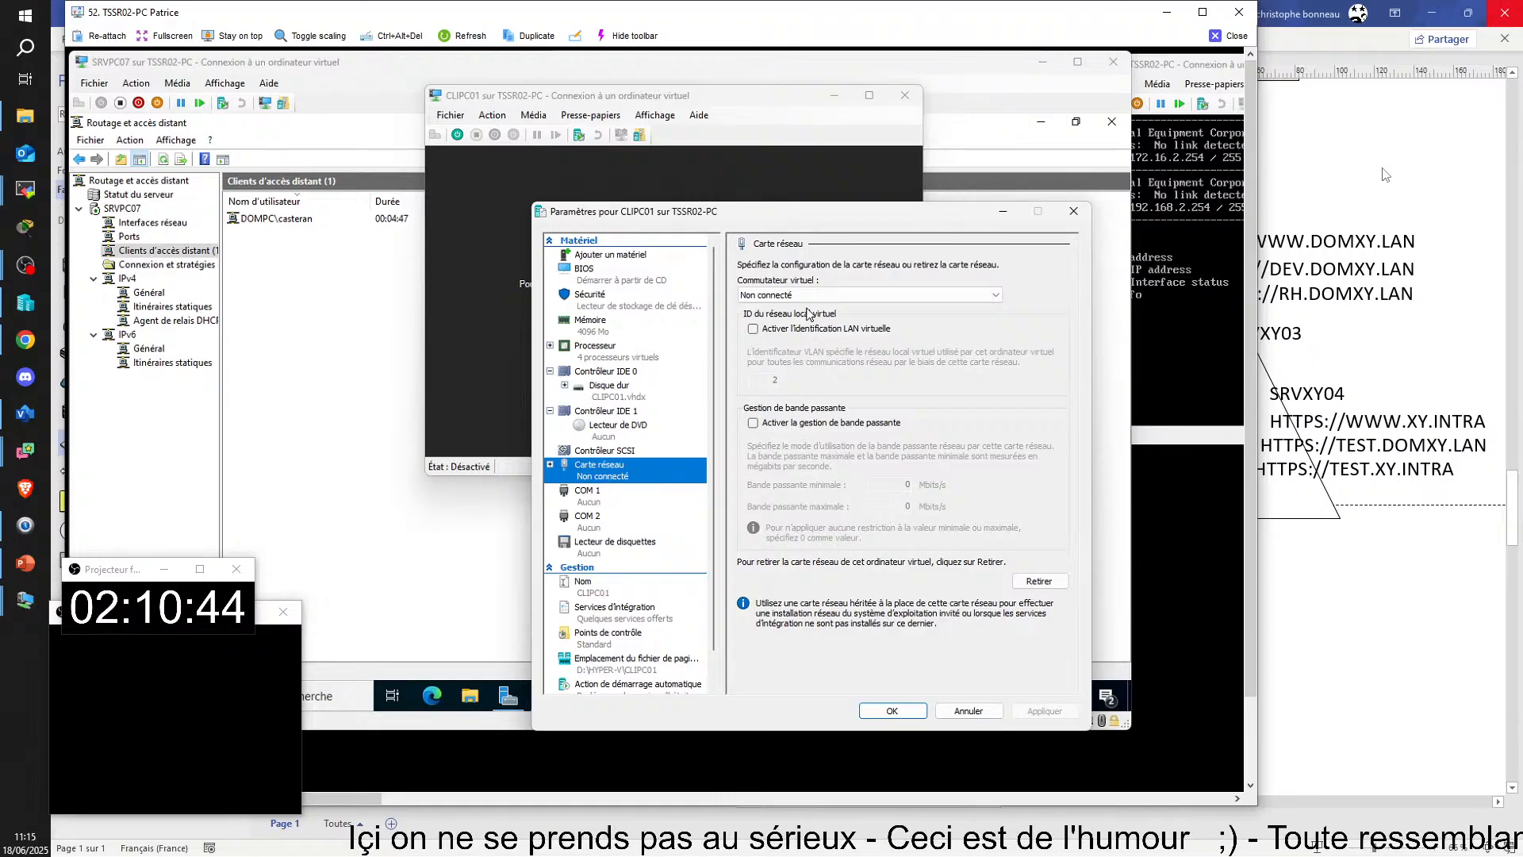
left_click(800, 294)
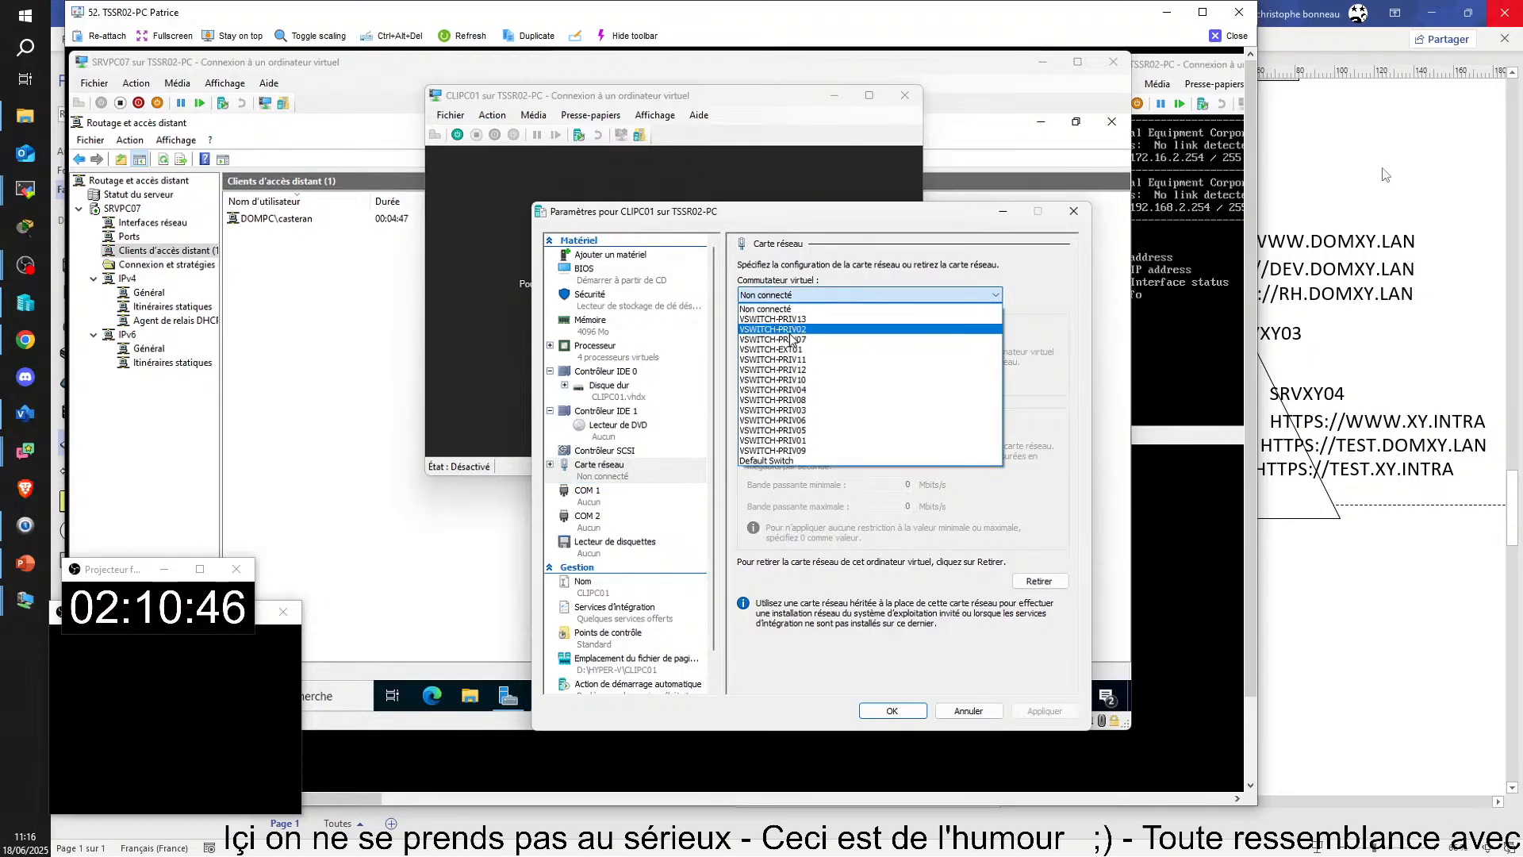
left_click(773, 349)
left_click(891, 712)
left_click(669, 327)
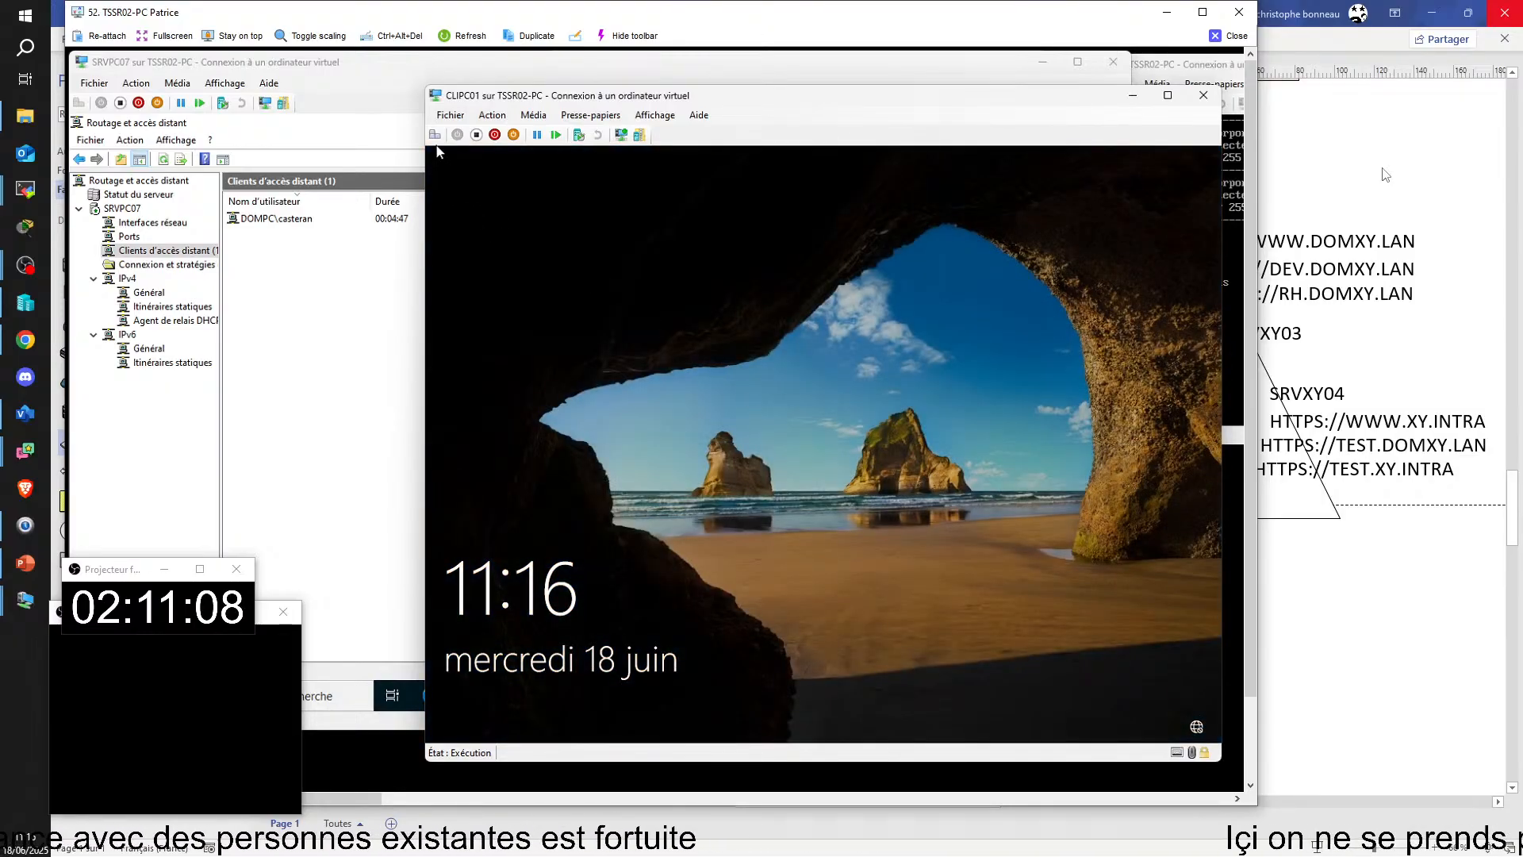
Step: Unlock the CLIPC01 sign-in screen, enter the domain user's account password and sign in
left_click(435, 136)
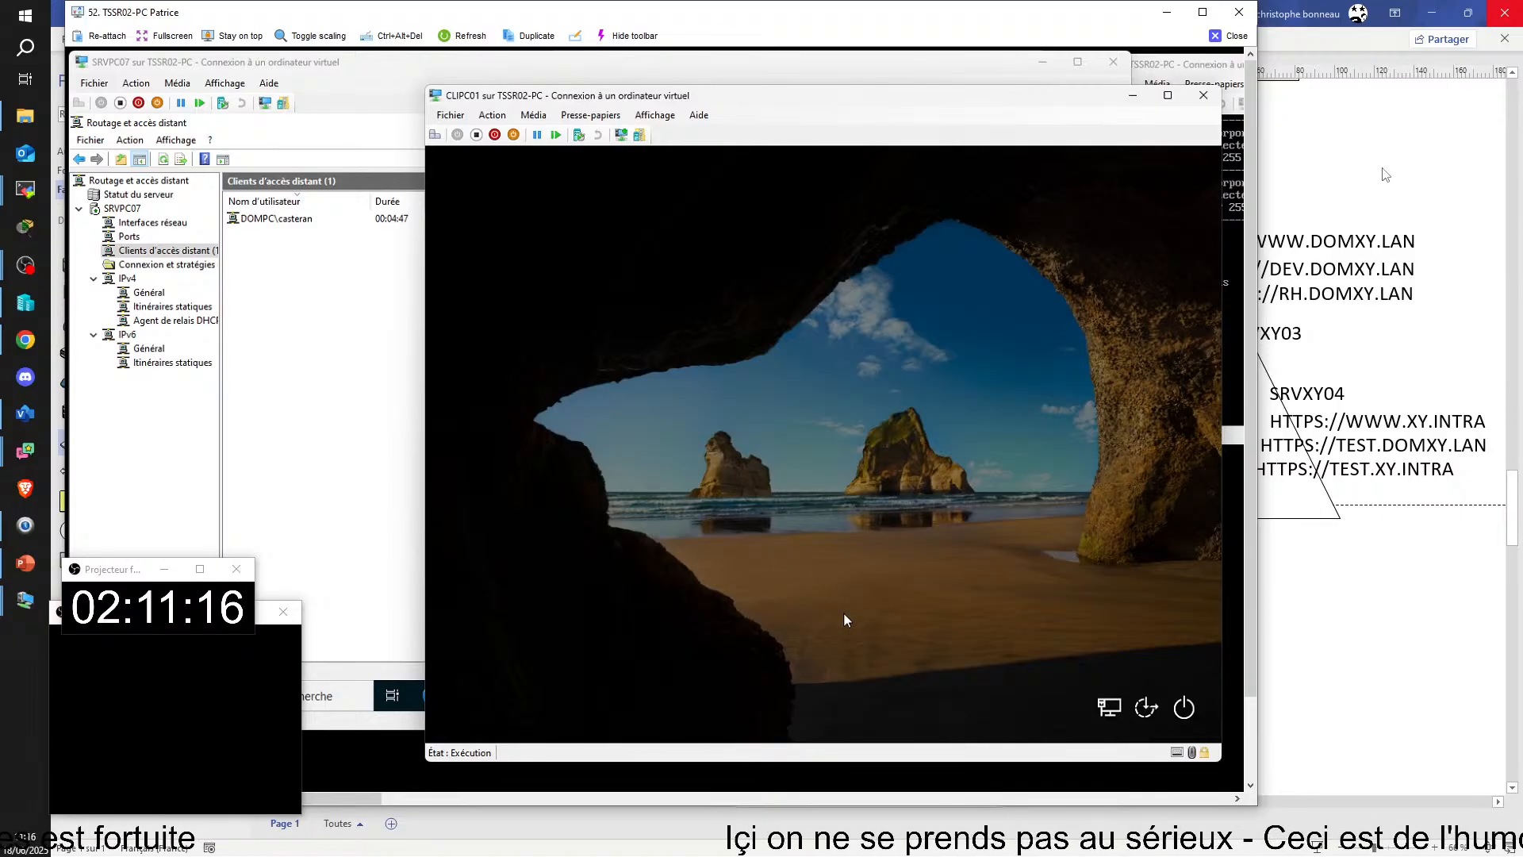
left_click(836, 560)
type("•••••••")
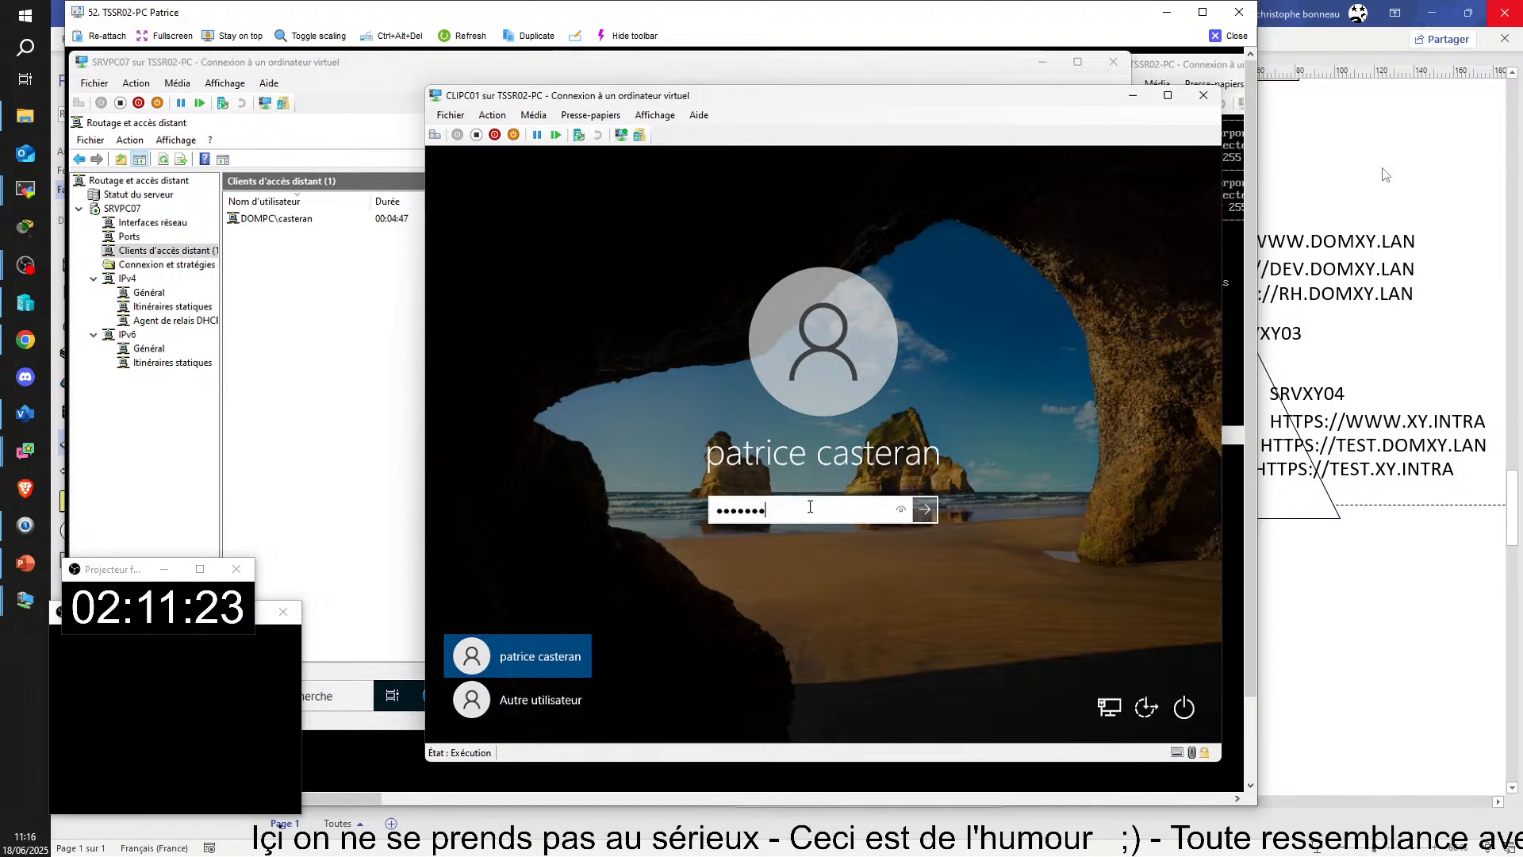
key("Return")
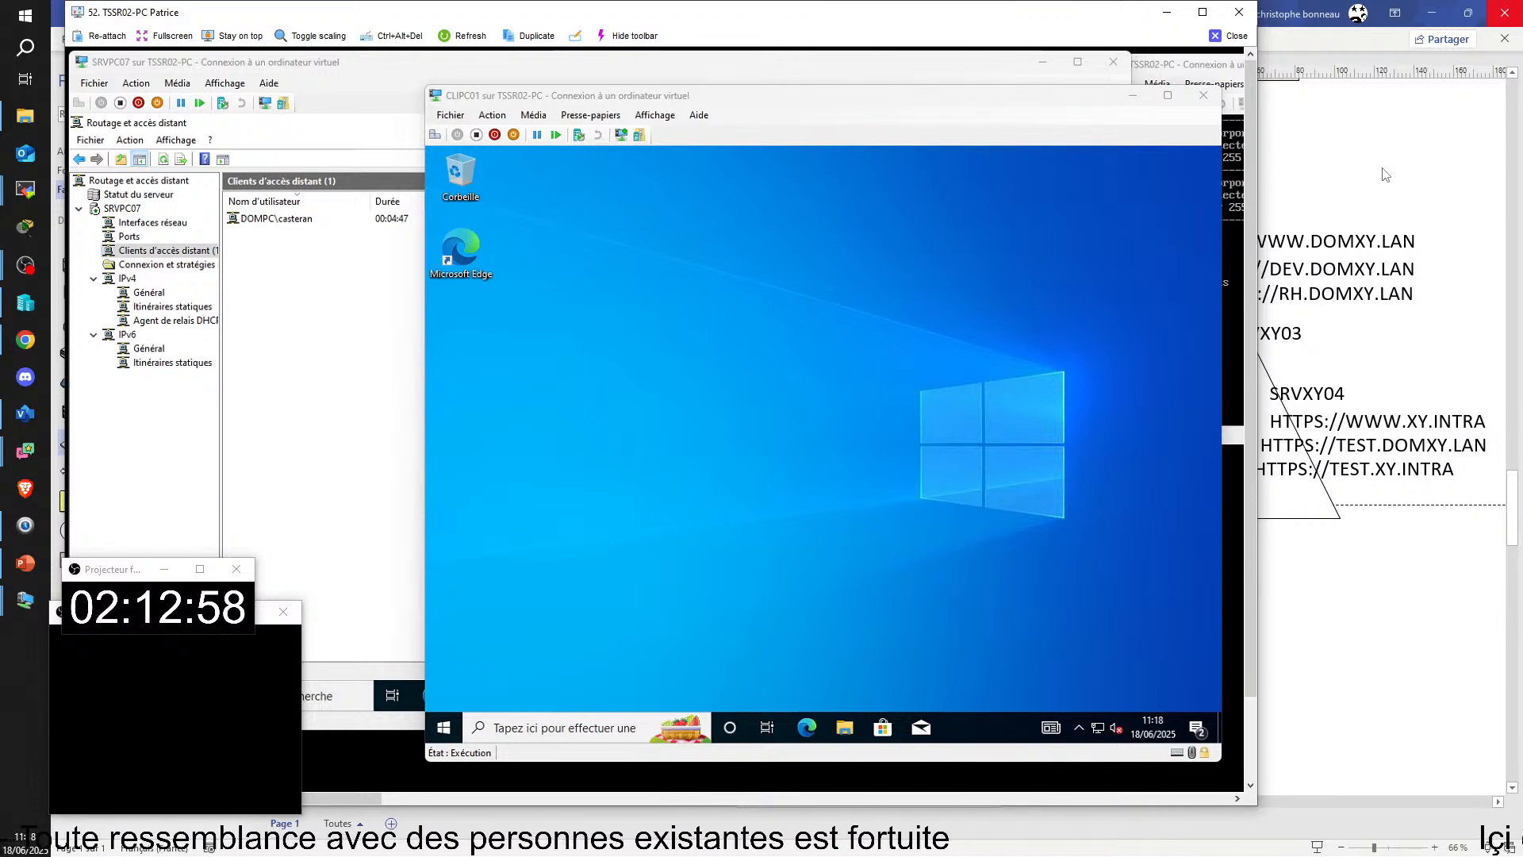
Step: Search for the VPN settings on CLIPC01, open them, and leave the TSSR02-PC remote session
left_click(520, 452)
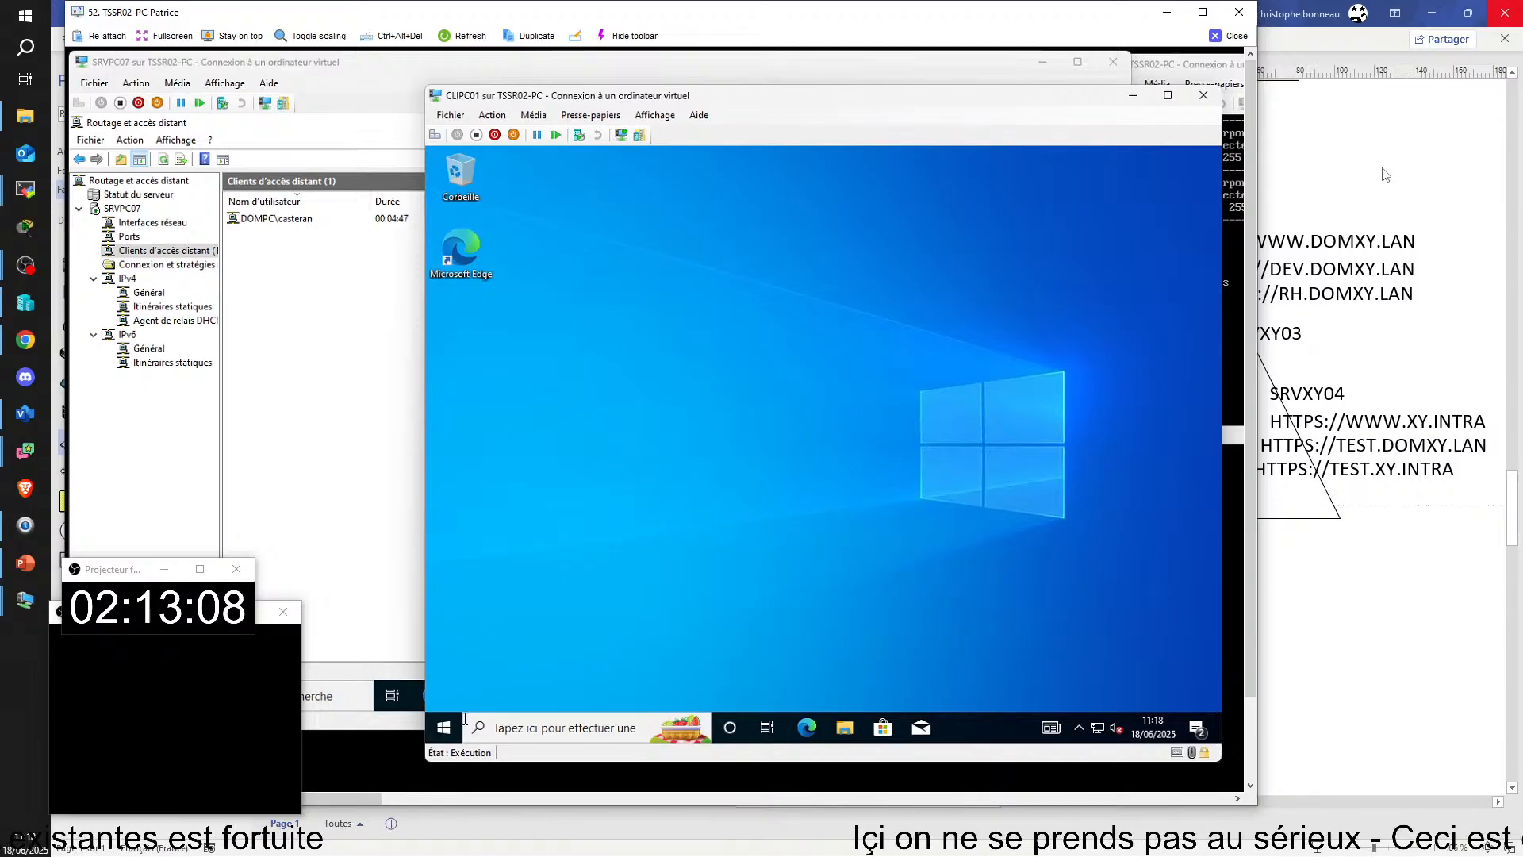
left_click(445, 729)
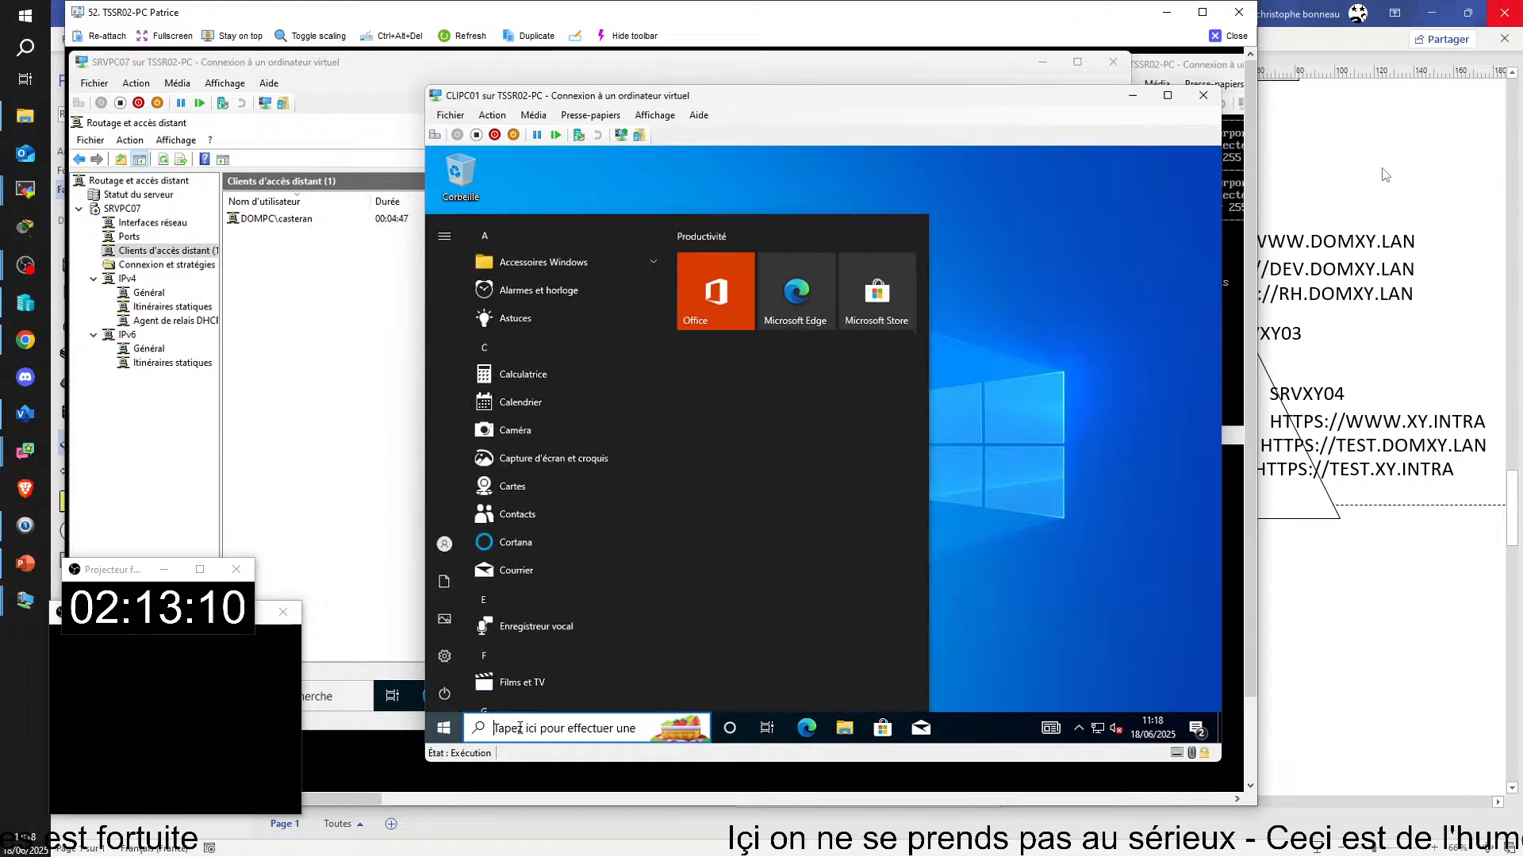
left_click(519, 727)
type("vpn")
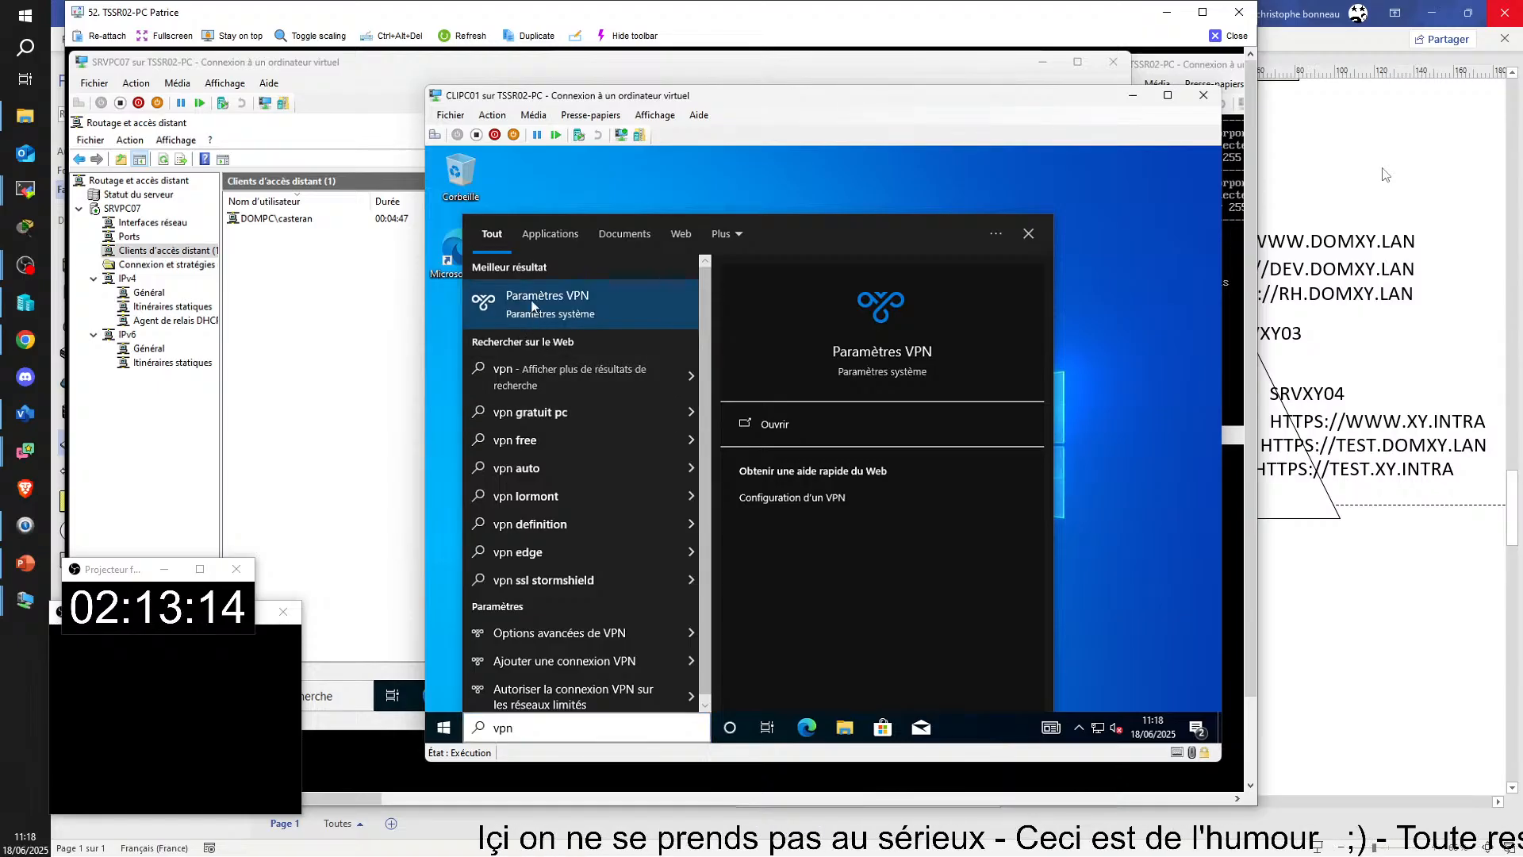
left_click(532, 306)
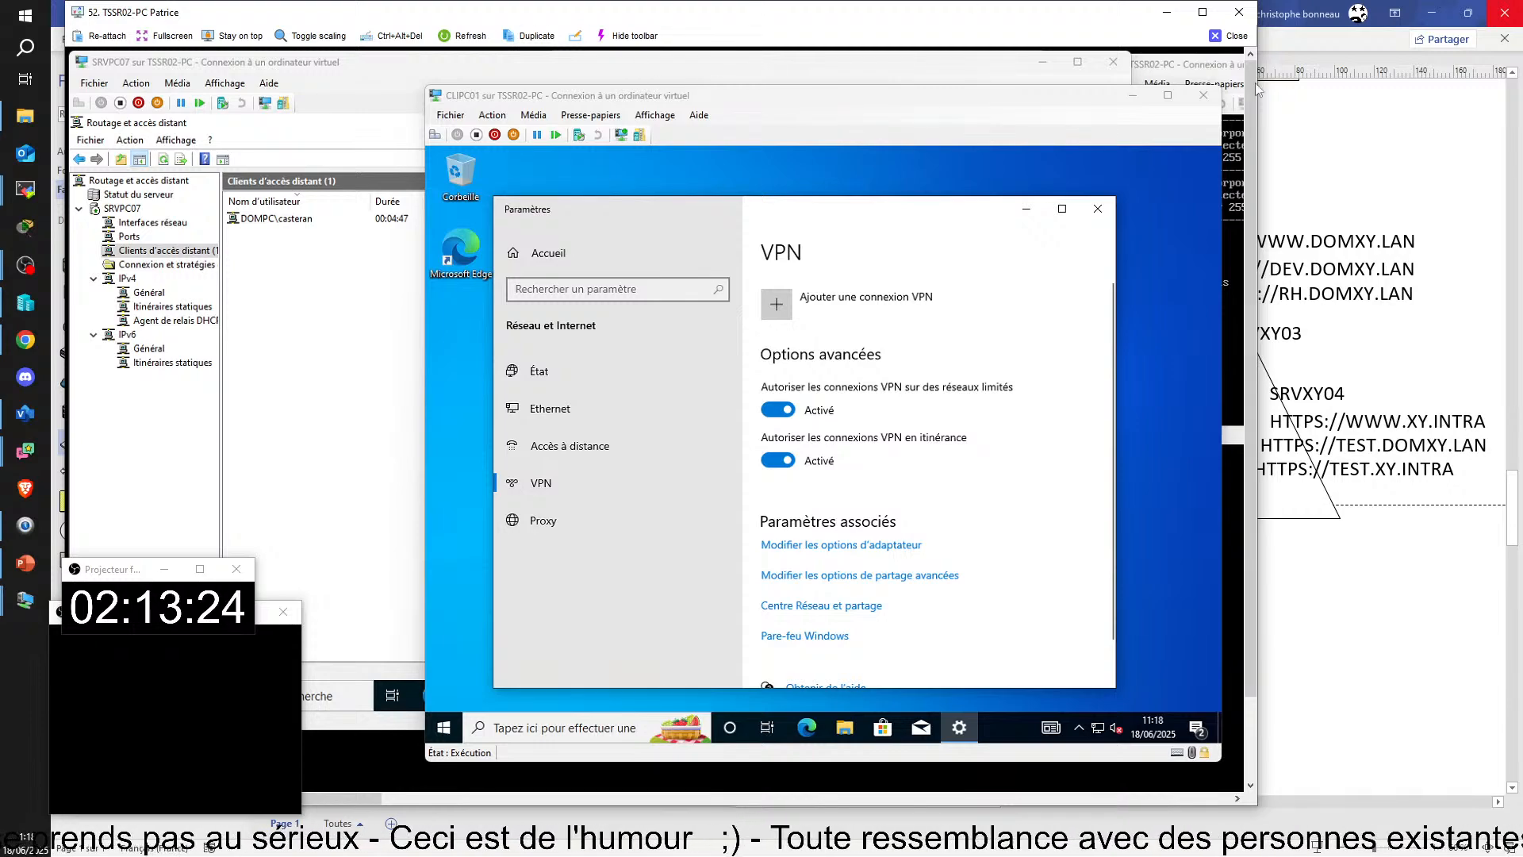
left_click(1228, 41)
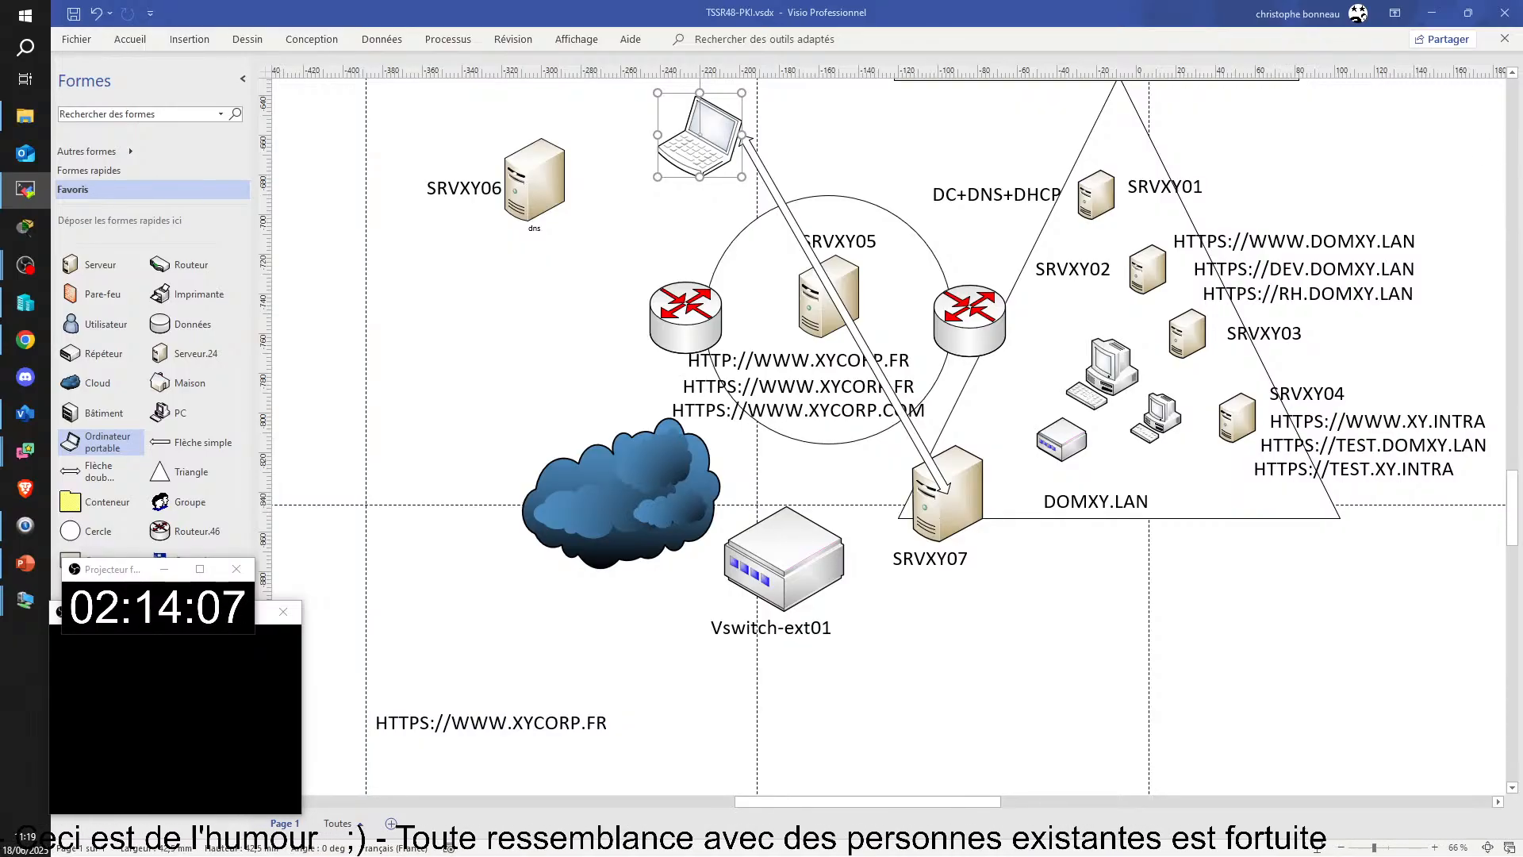
Step: Switch to the CLIKL01 virtual machine on TSSR14-PC and start connecting VPN-01
left_click_drag(1522, 174, 149, 2)
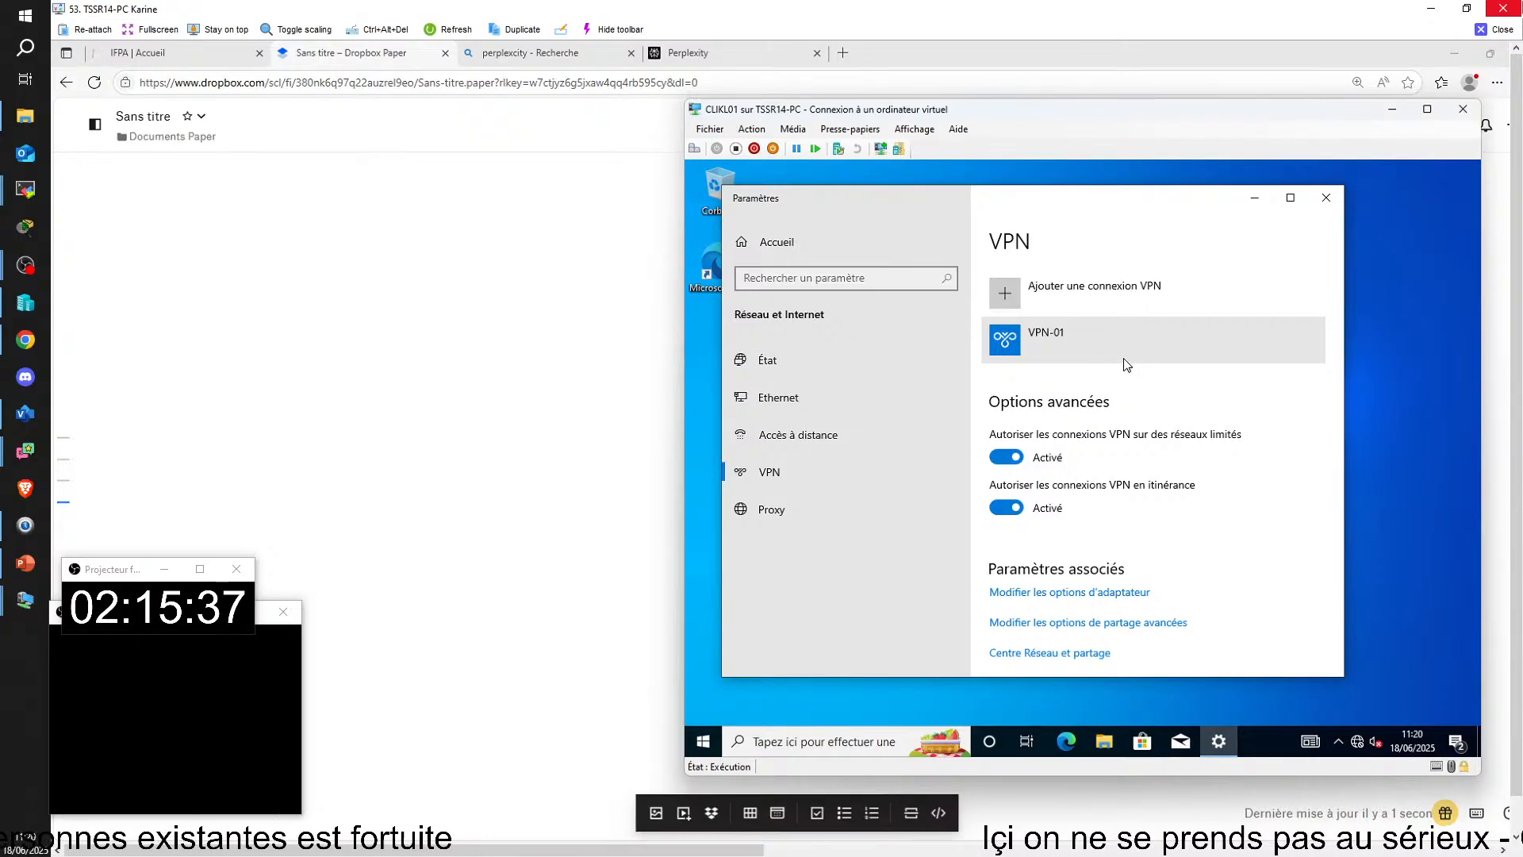
left_click(1123, 361)
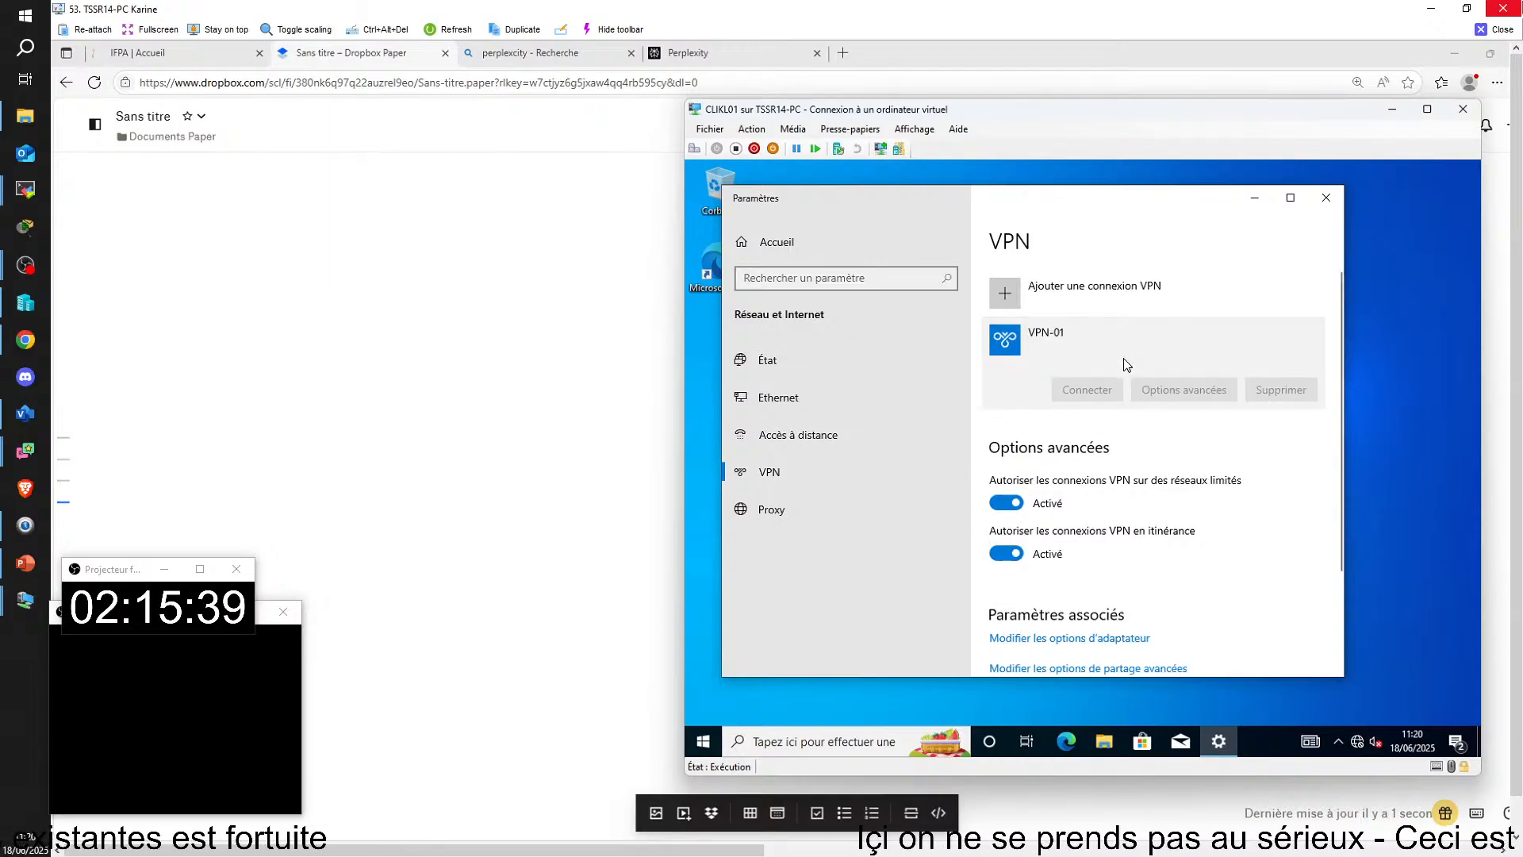
left_click(1085, 393)
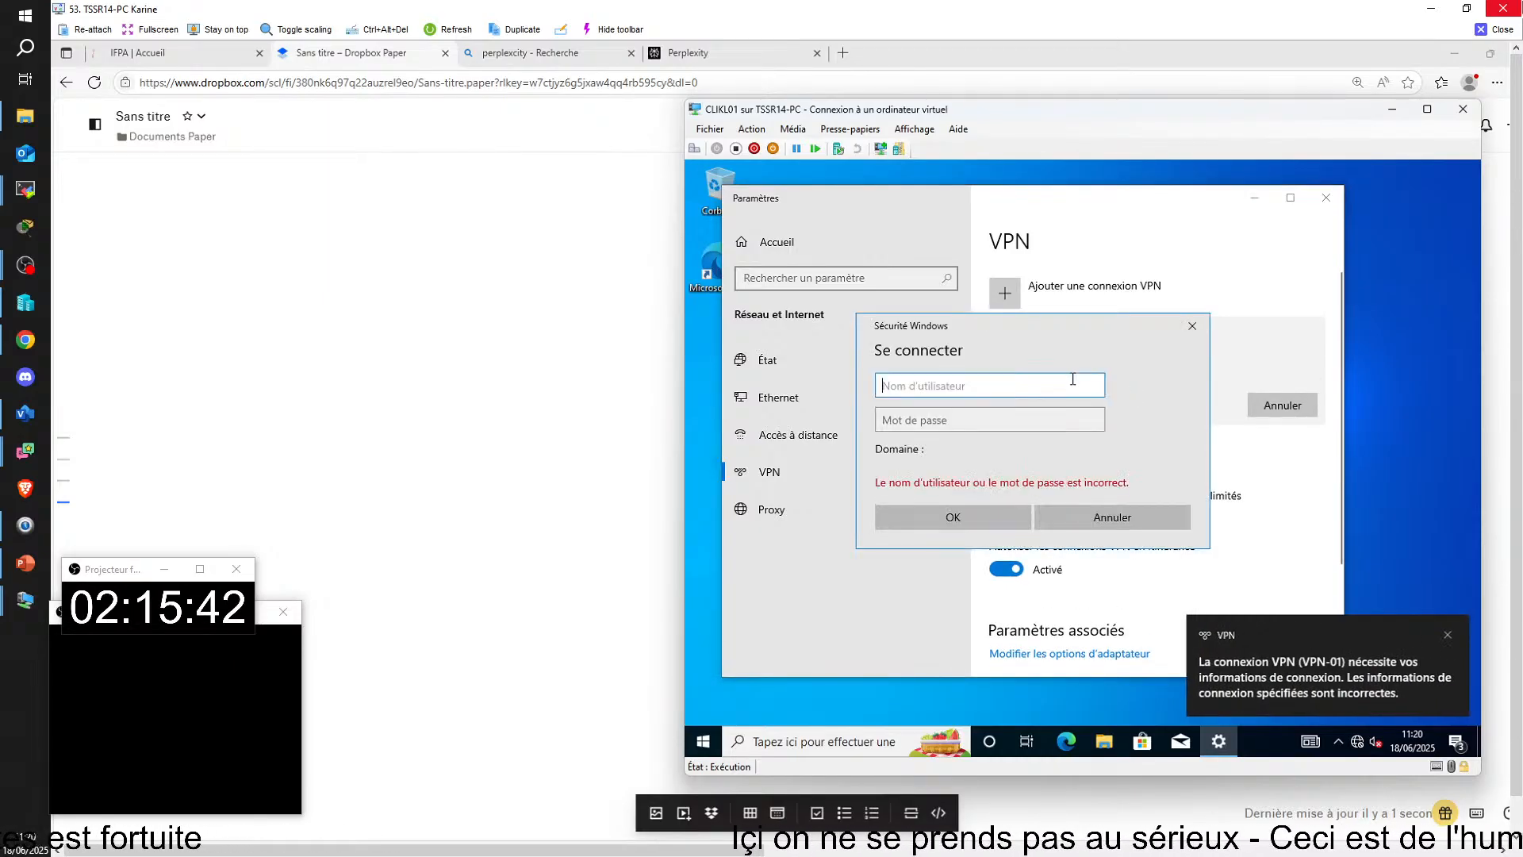
type("administ")
key("BackSpace")
key("BackSpace")
key("BackSpace")
key("BackSpace")
key("BackSpace")
key("BackSpace")
key("BackSpace")
key("BackSpace")
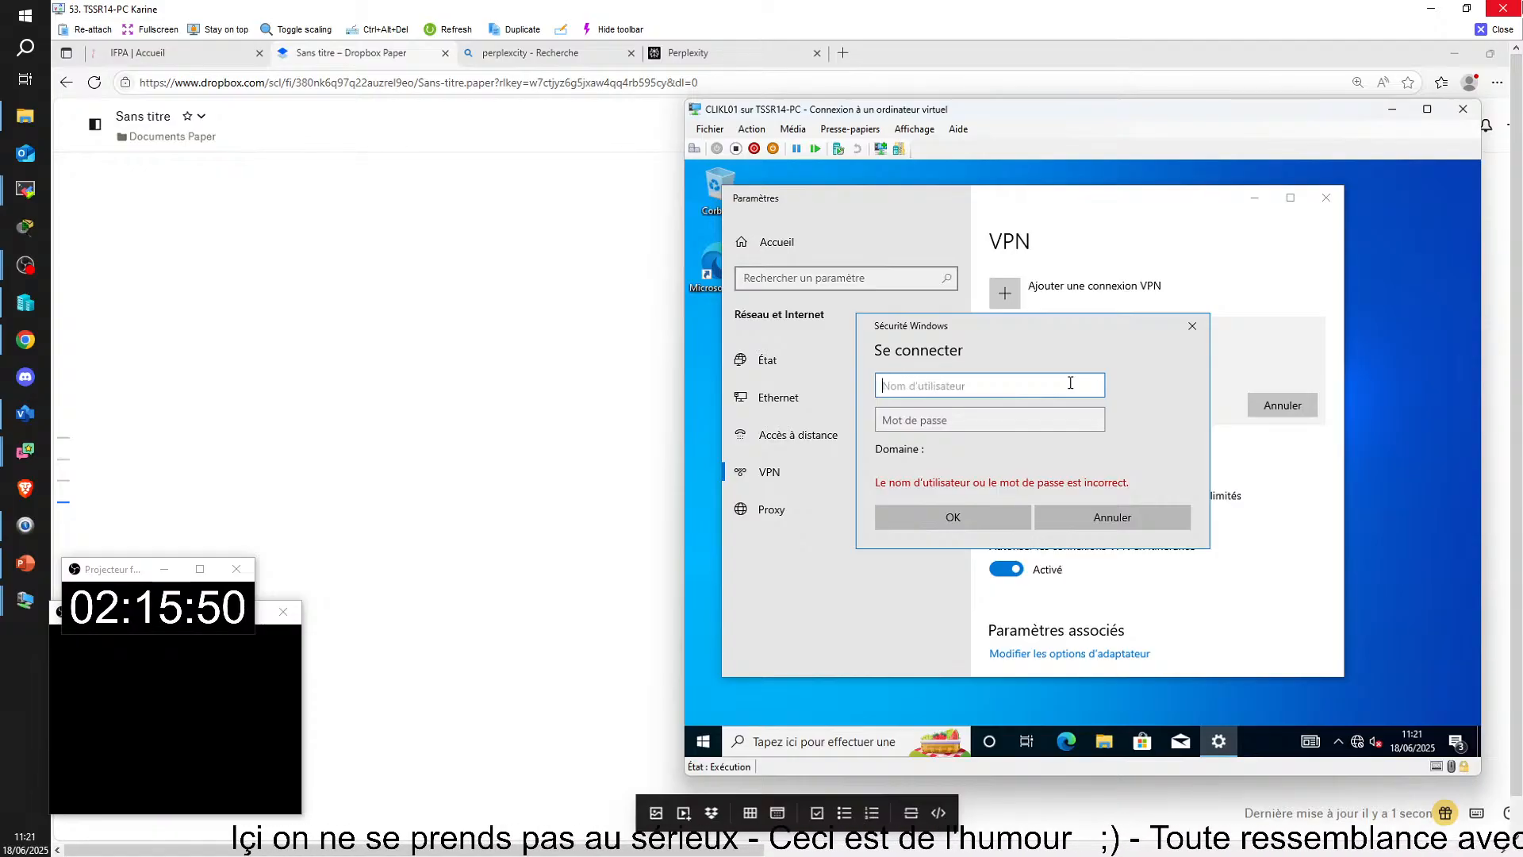
type("dom")
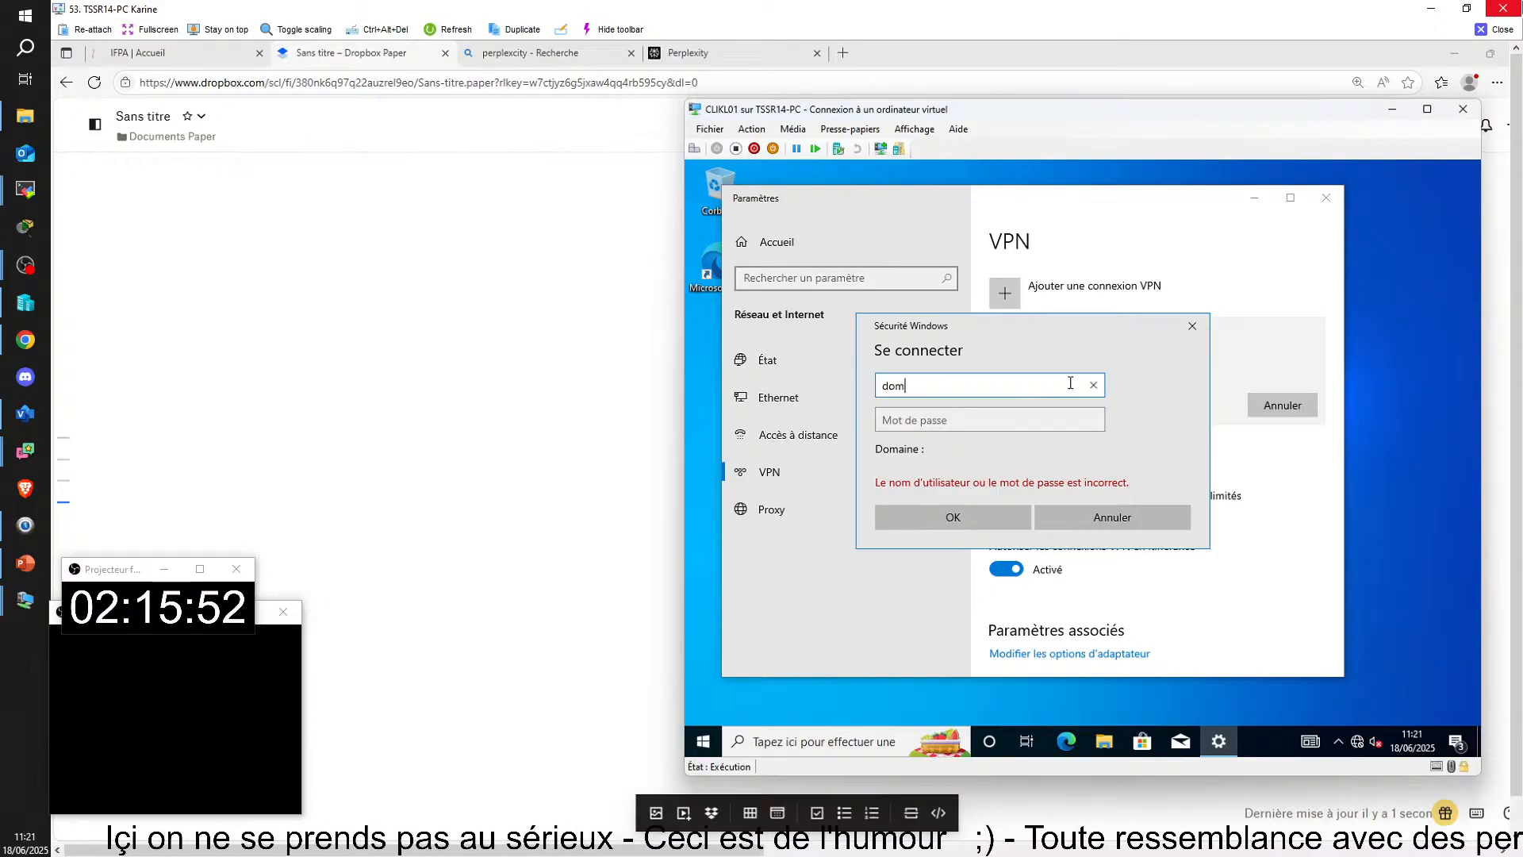
key("BackSpace")
key("BackSpace")
key("BackSpace")
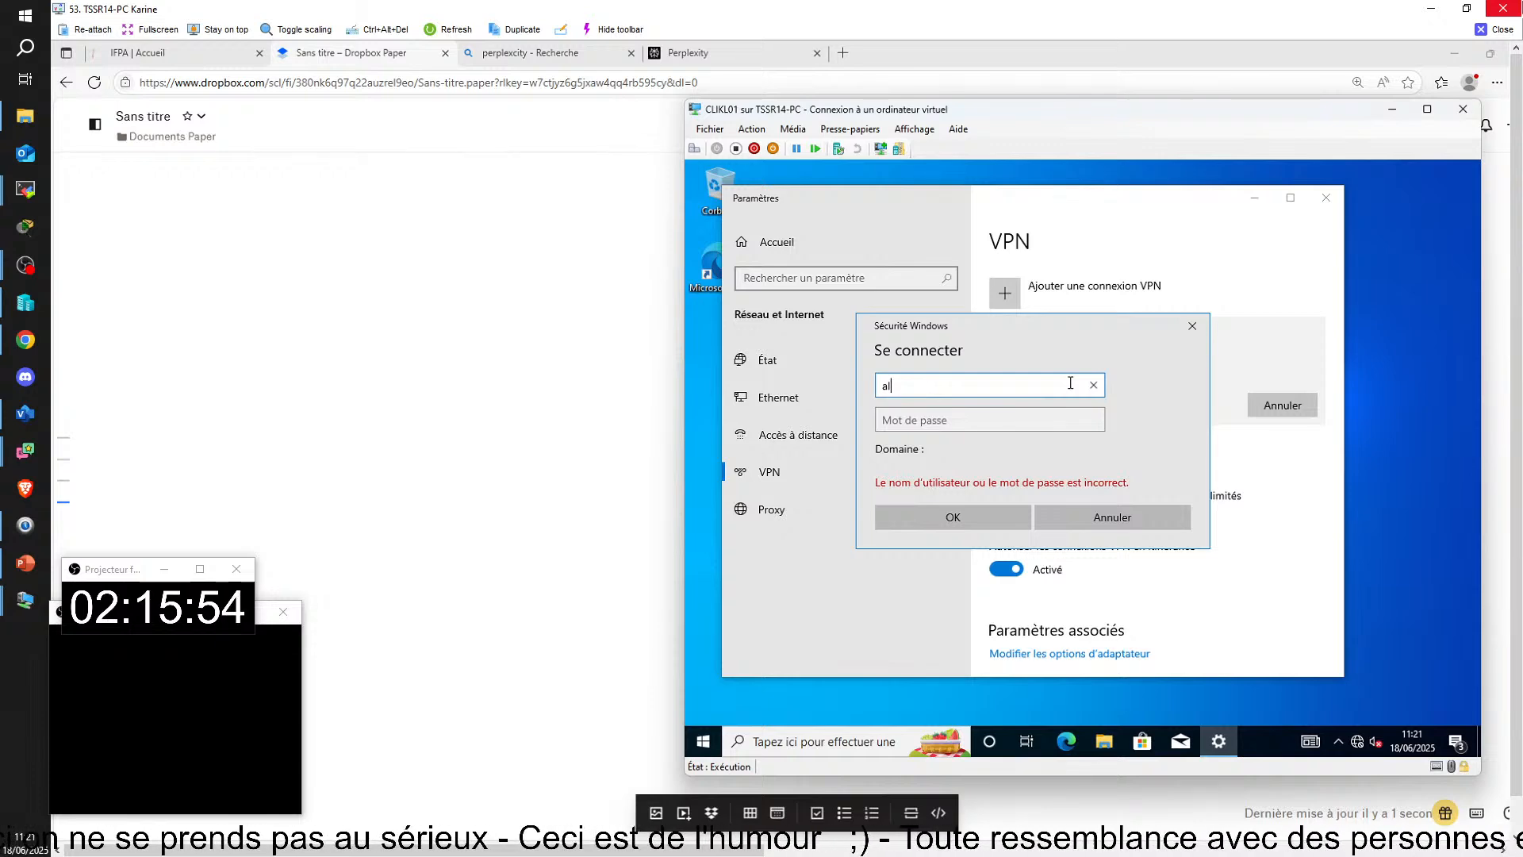
Step: Enter the domain user's name and account password in the VPN-01 sign-in dialog and connect
left_click(987, 421)
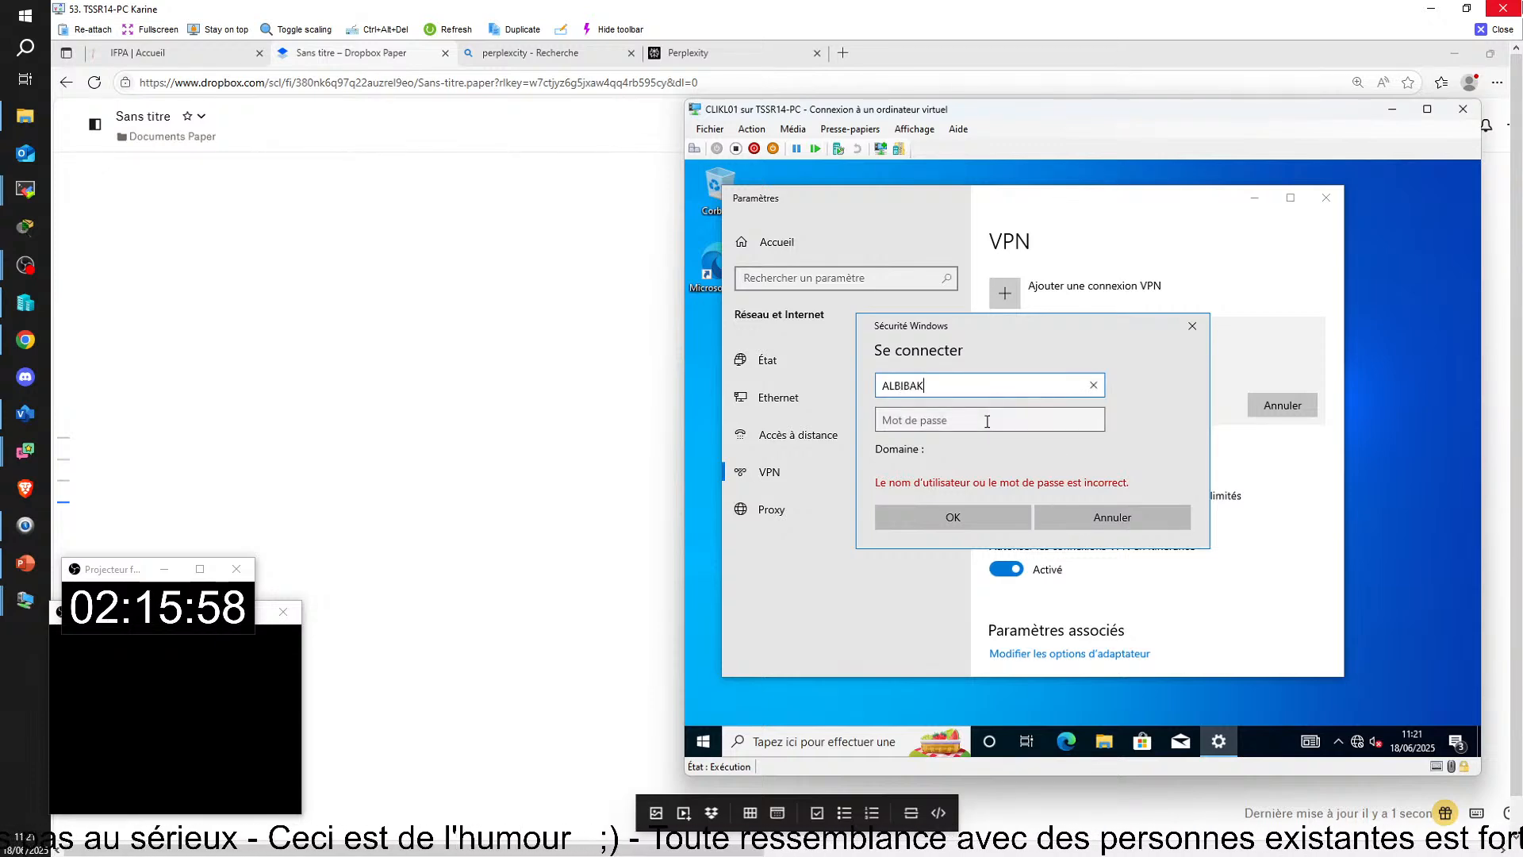
key("Caps_Lock")
key("Caps_Lock")
key("Caps_Lock")
type("••••••••")
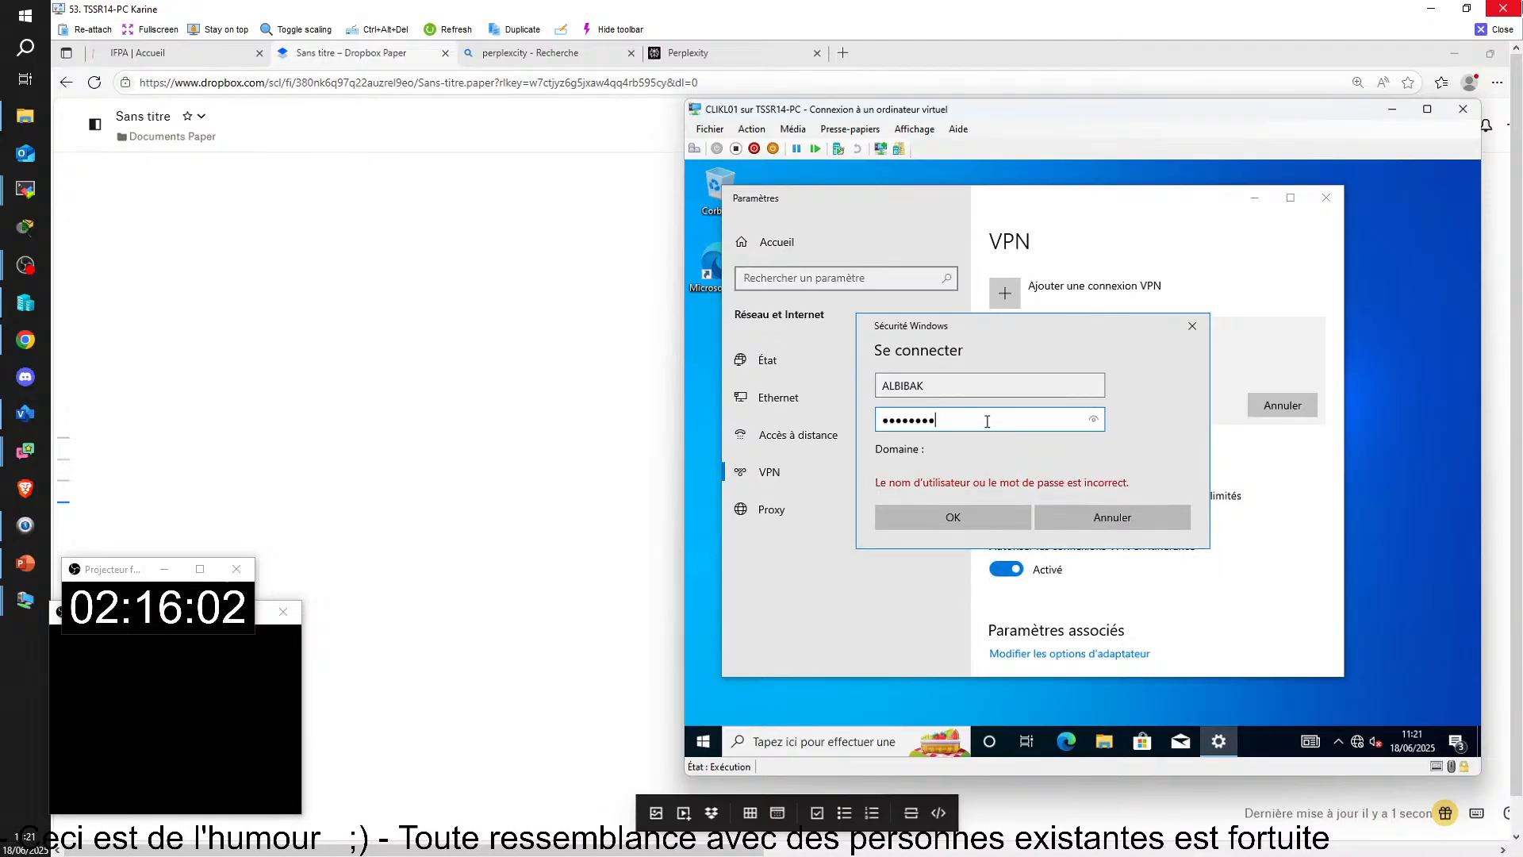
type("•")
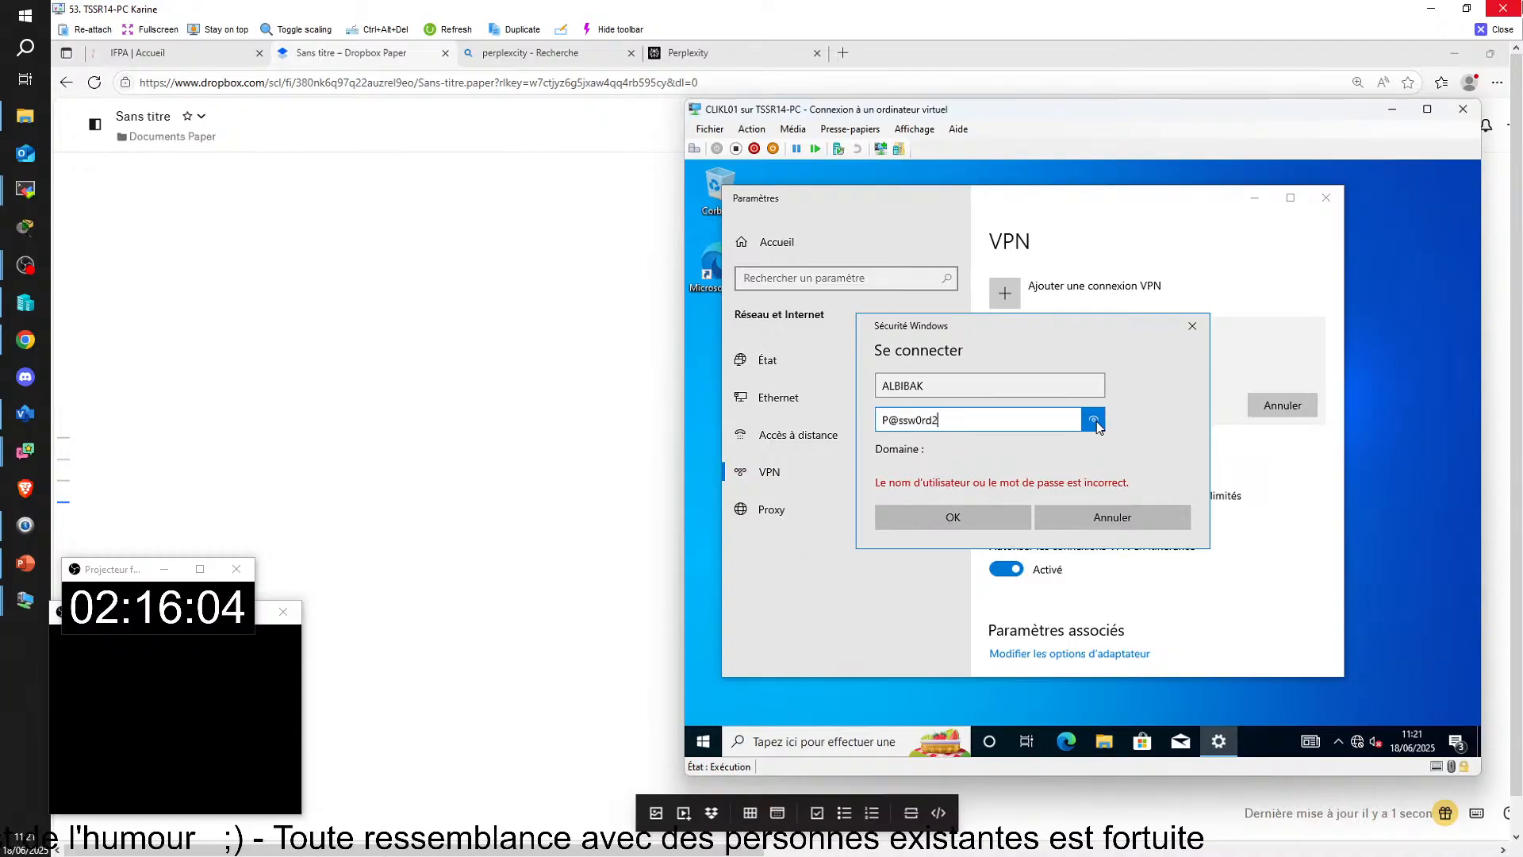
left_click(970, 517)
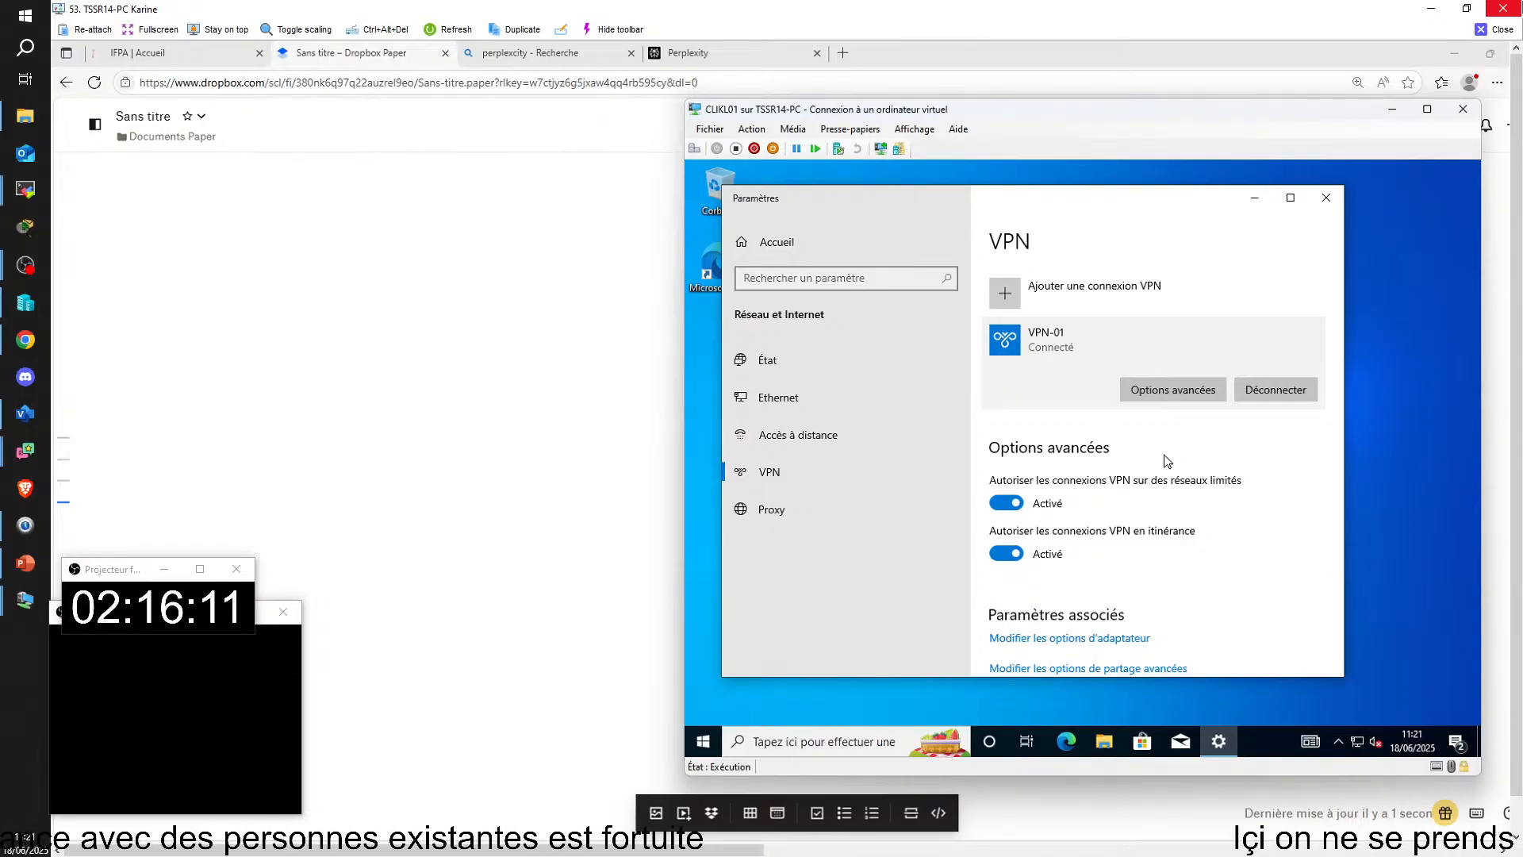
Step: Open a Command Prompt on CLIKL01
left_click(782, 737)
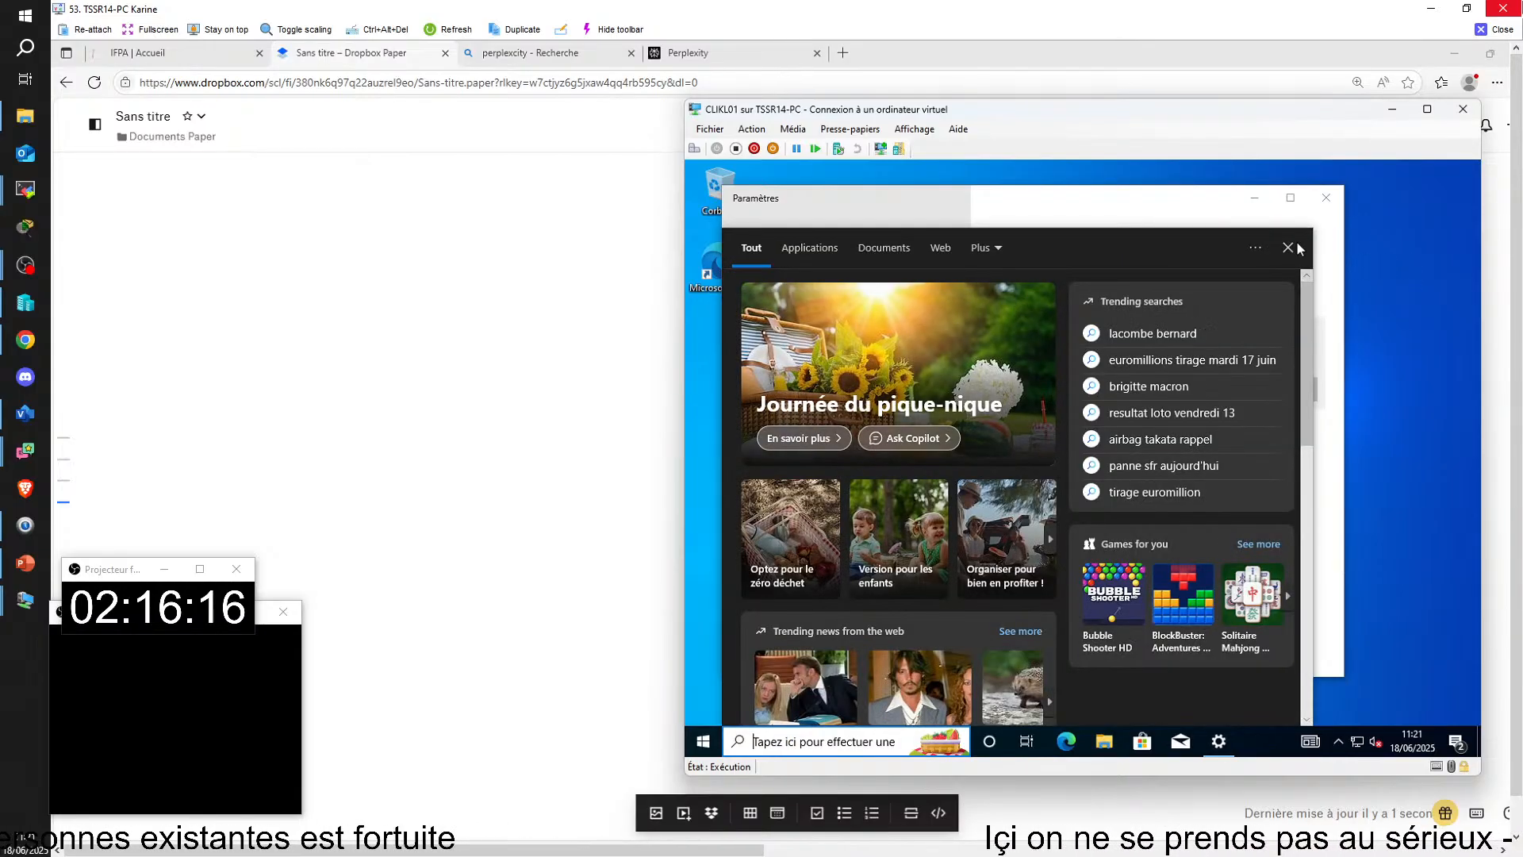
left_click(1298, 249)
left_click(811, 748)
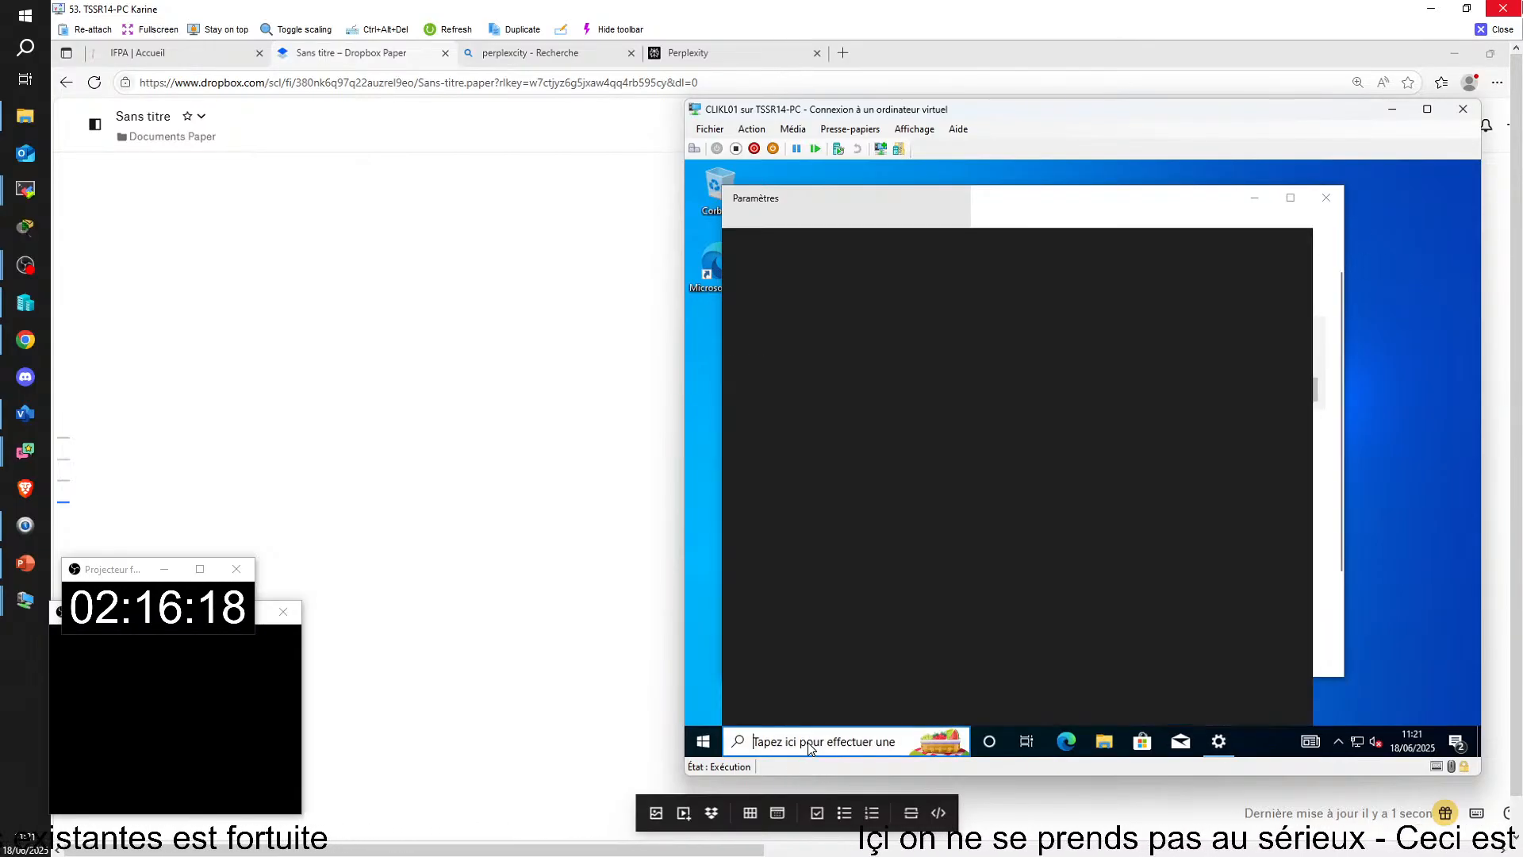
type("c")
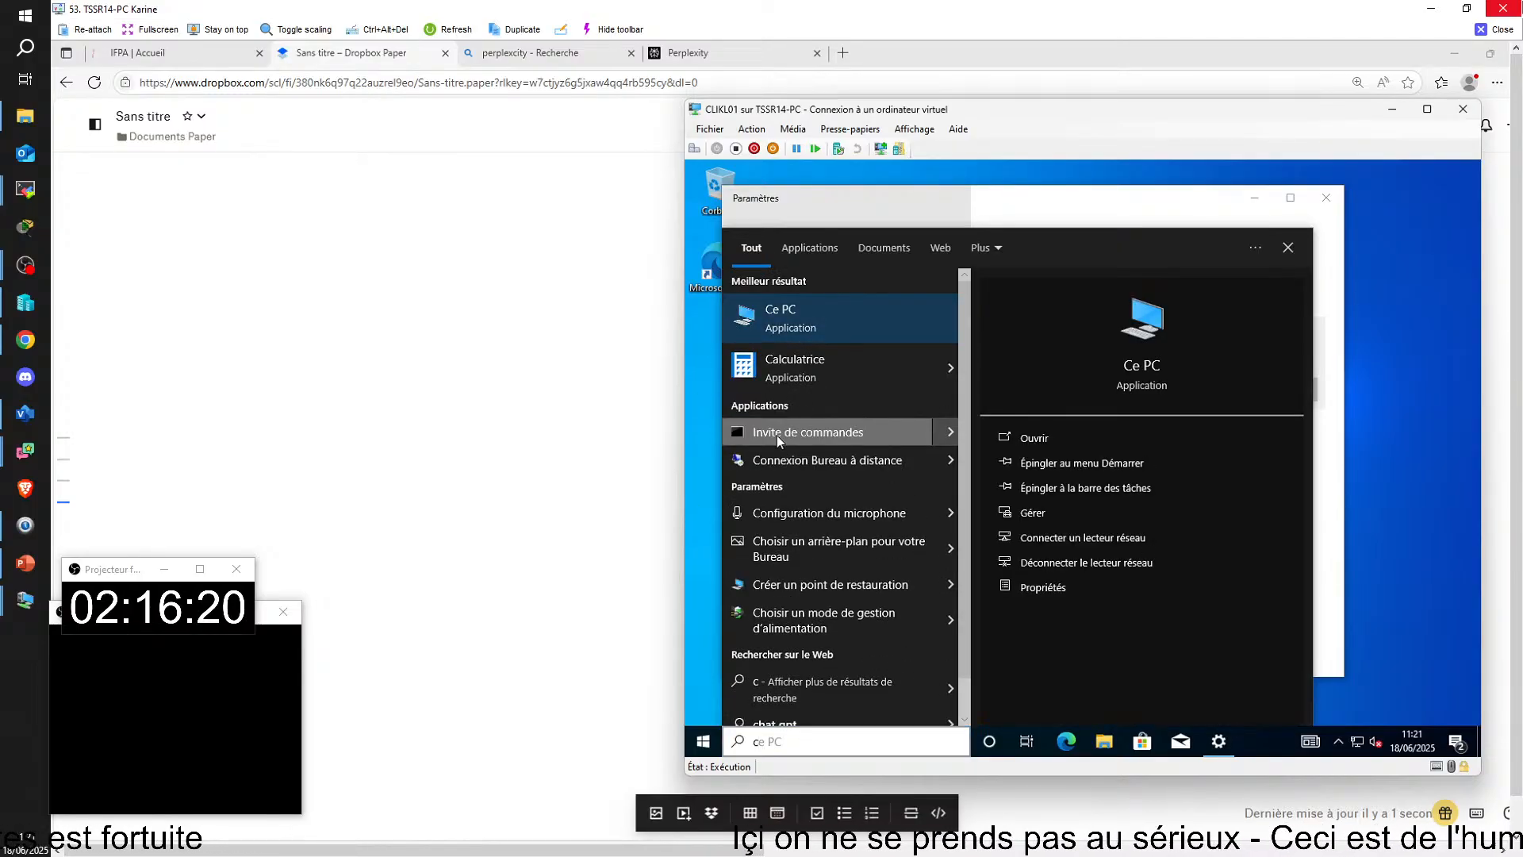
left_click(777, 435)
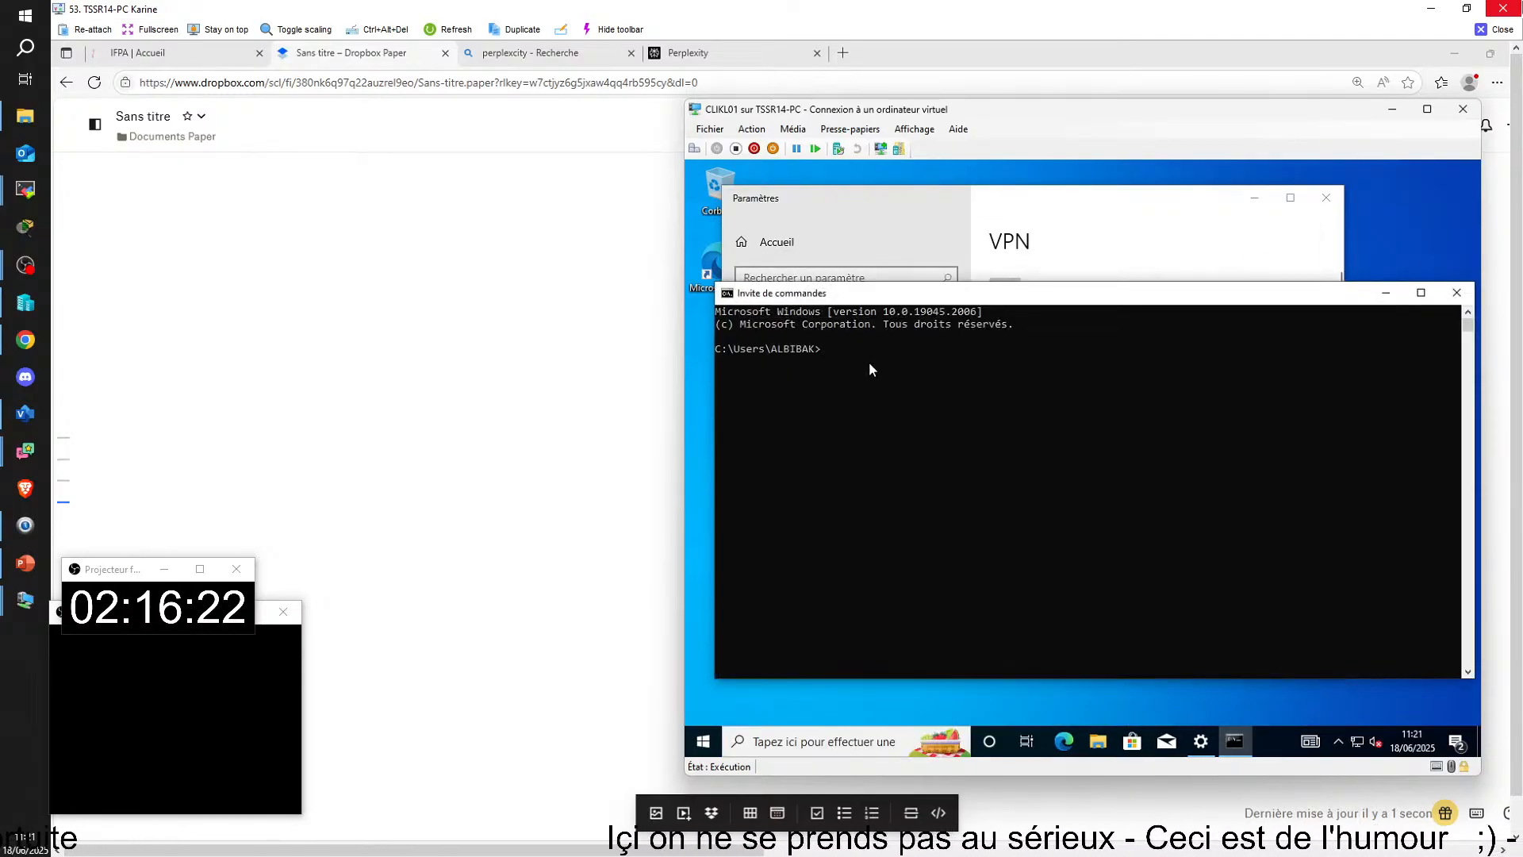
Step: Ping 192.168.14.1 from CLIKL01 and interrupt the ping after a few replies
type("ping 192.")
key("alt+Tab")
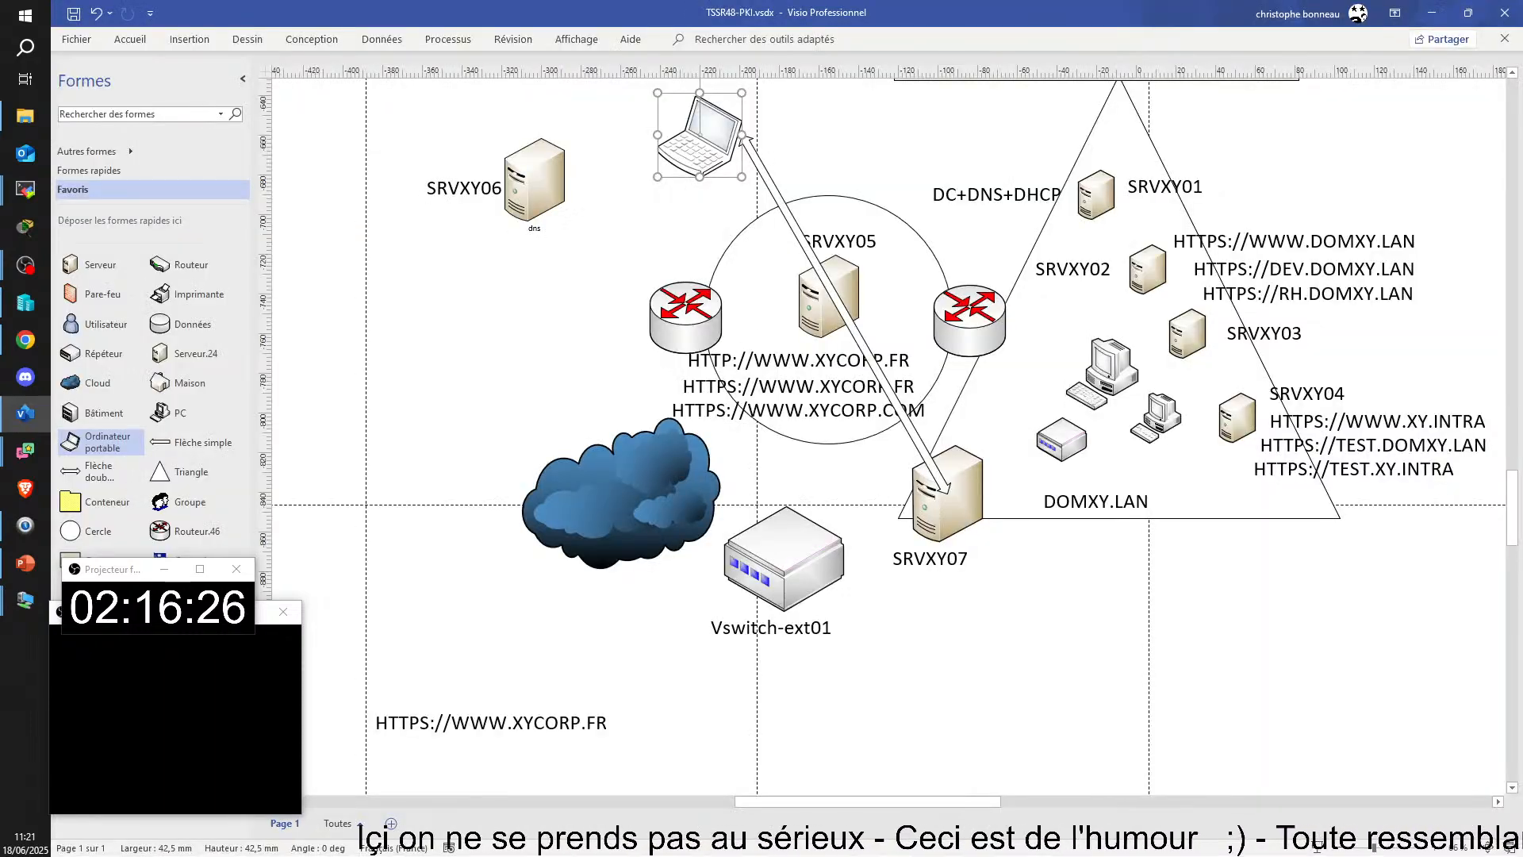
left_click_drag(958, 15, 1522, 262)
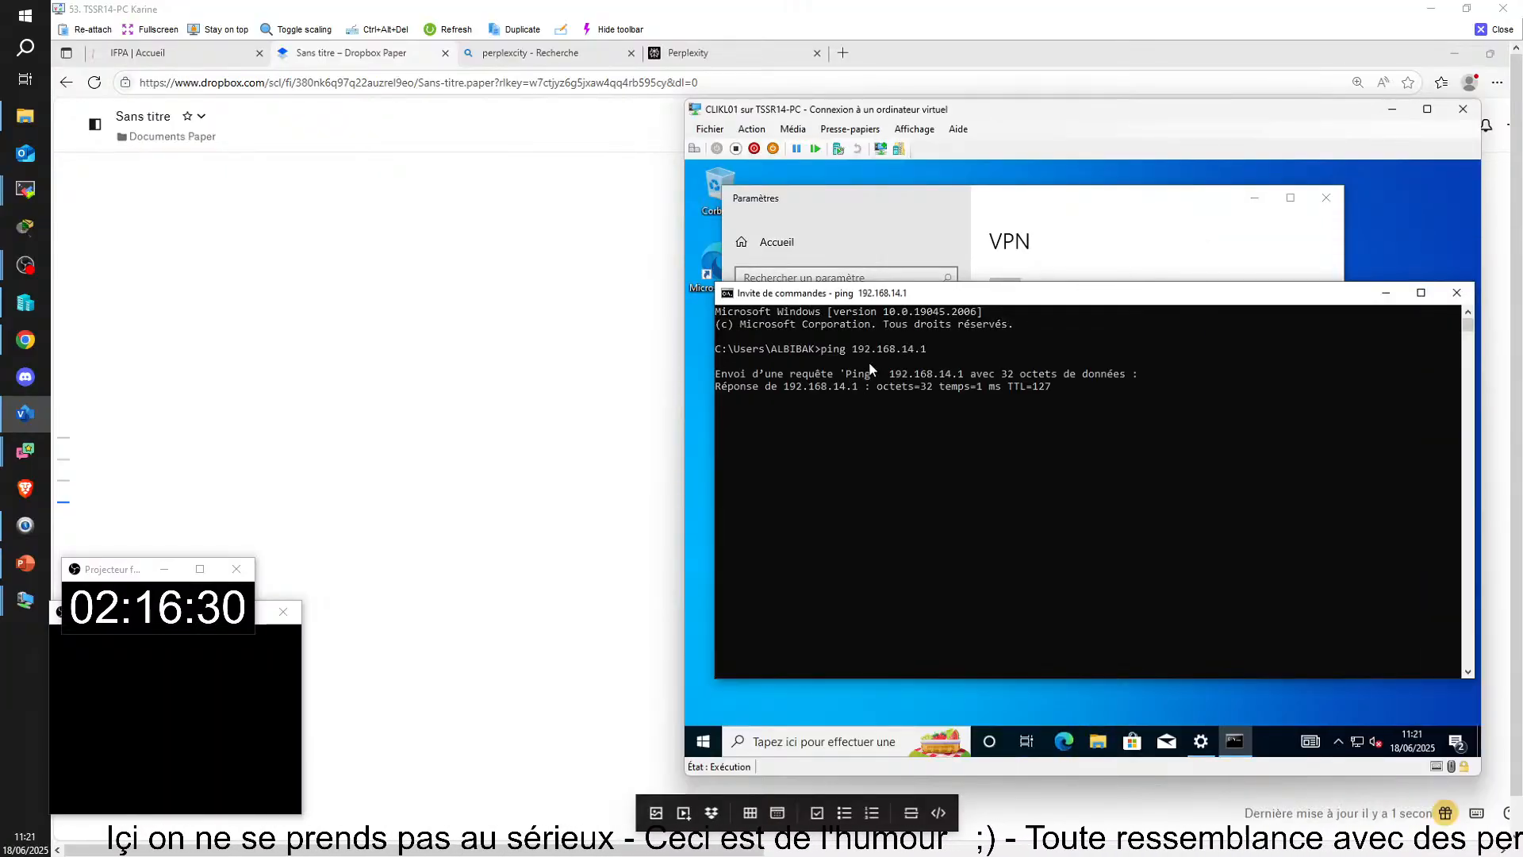
key("ctrl+c")
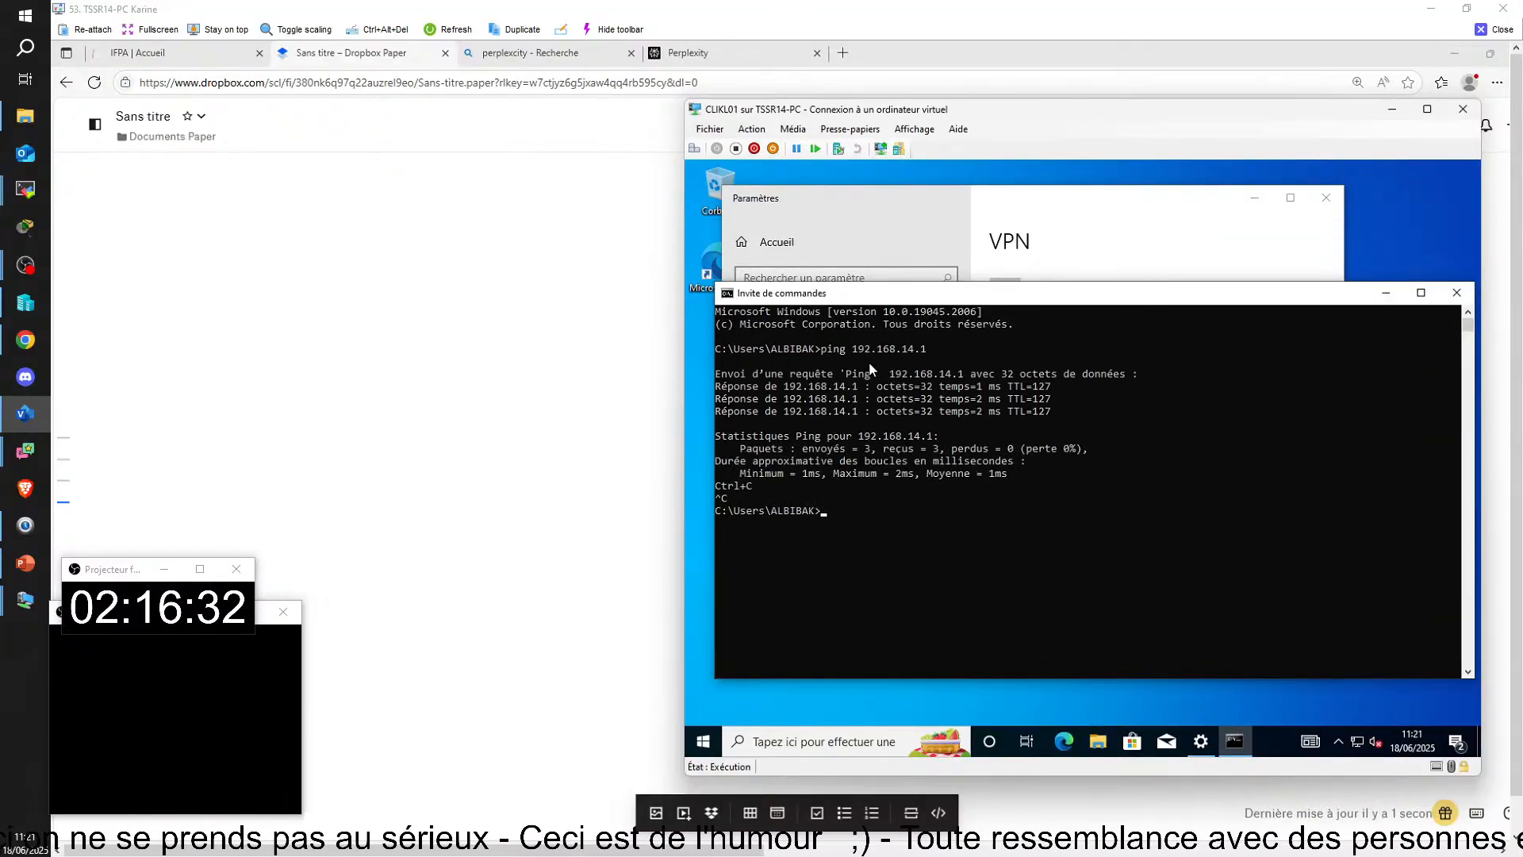
Step: Run ipconfig on CLIKL01 to examine its Ethernet and VPN-01 addresses, and return to the Visio network diagram
type("i^p")
key("BackSpace")
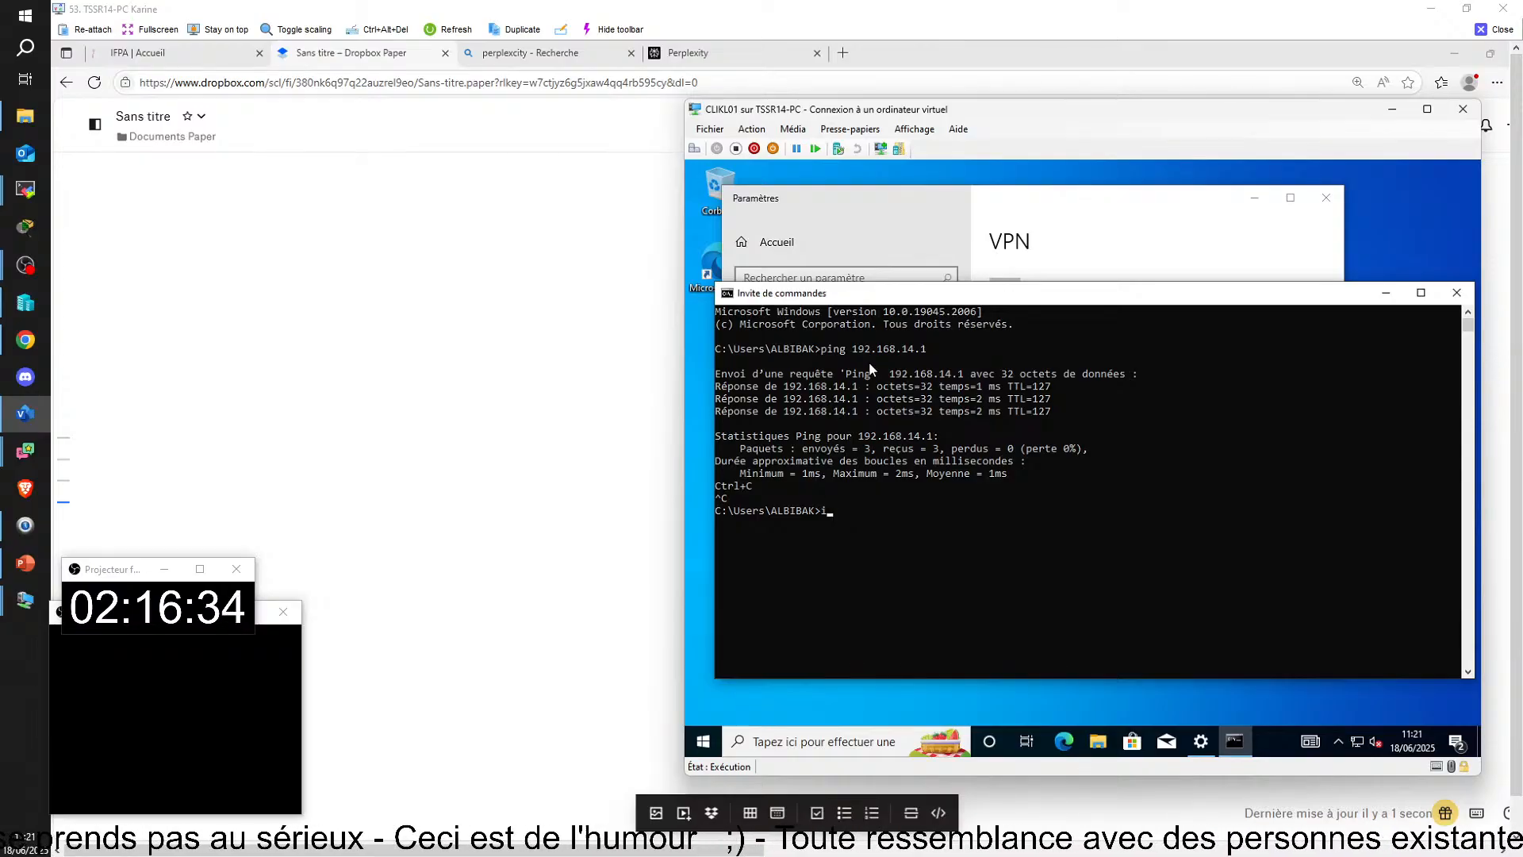
type("pconfig")
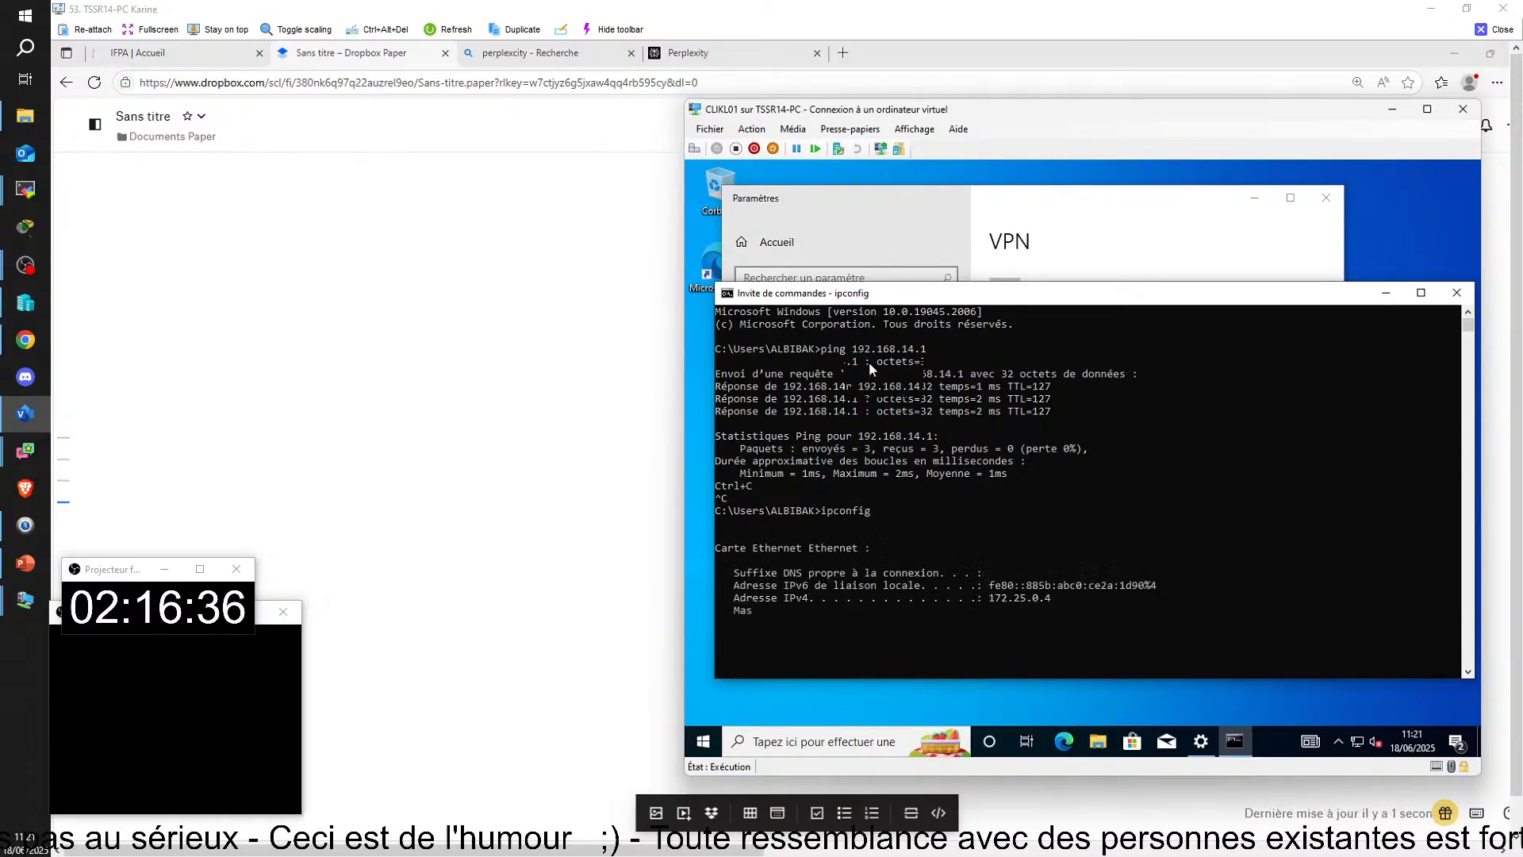
key("Return")
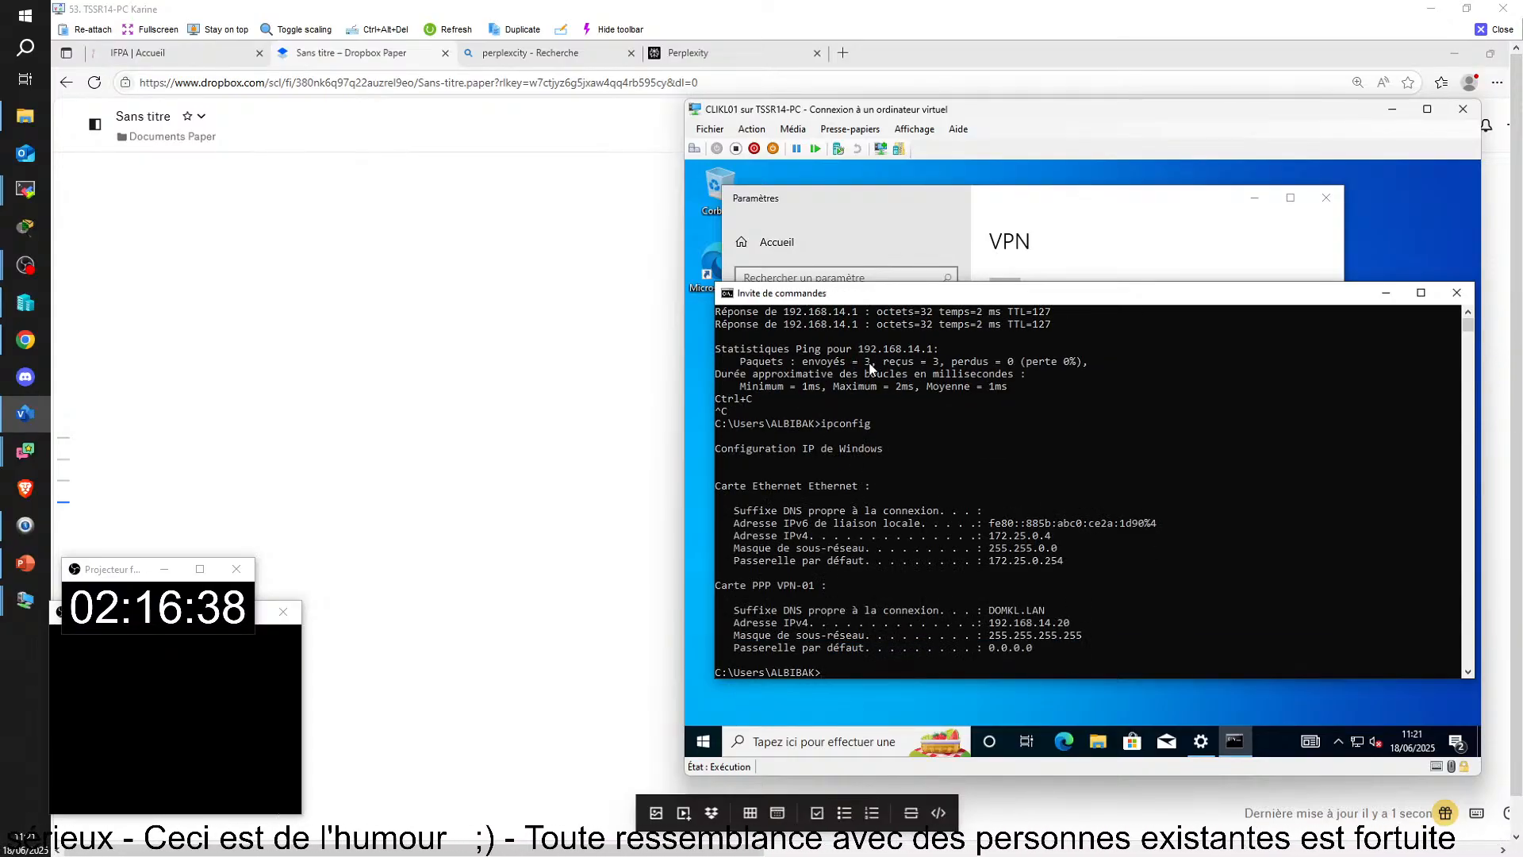
left_click_drag(871, 366, 614, 1)
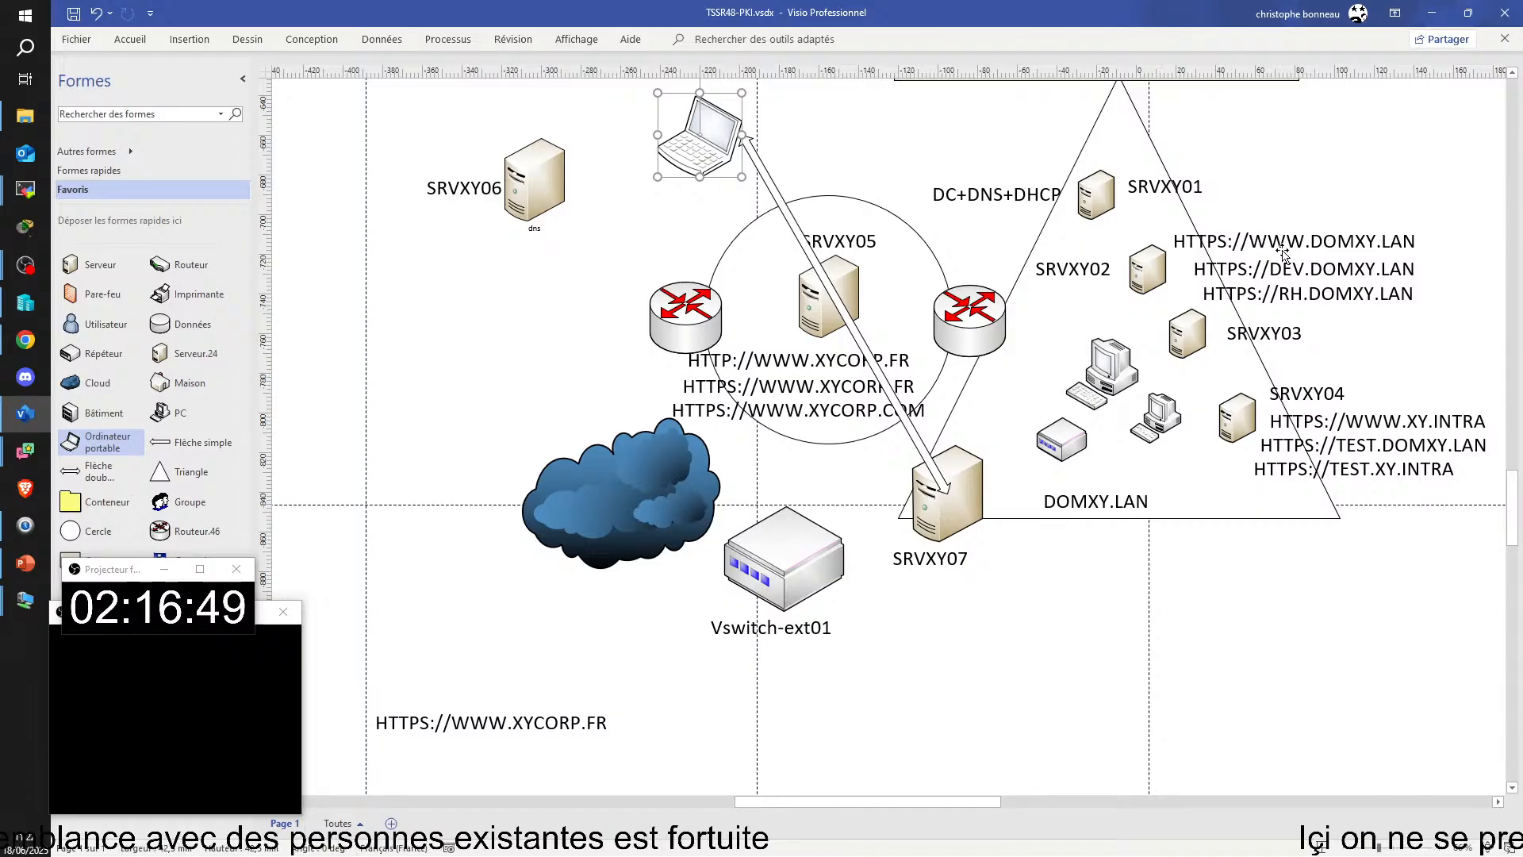
Step: Return to CLIKL01, try to sign in with the domain user's account password, and dismiss the message
left_click(1431, 13)
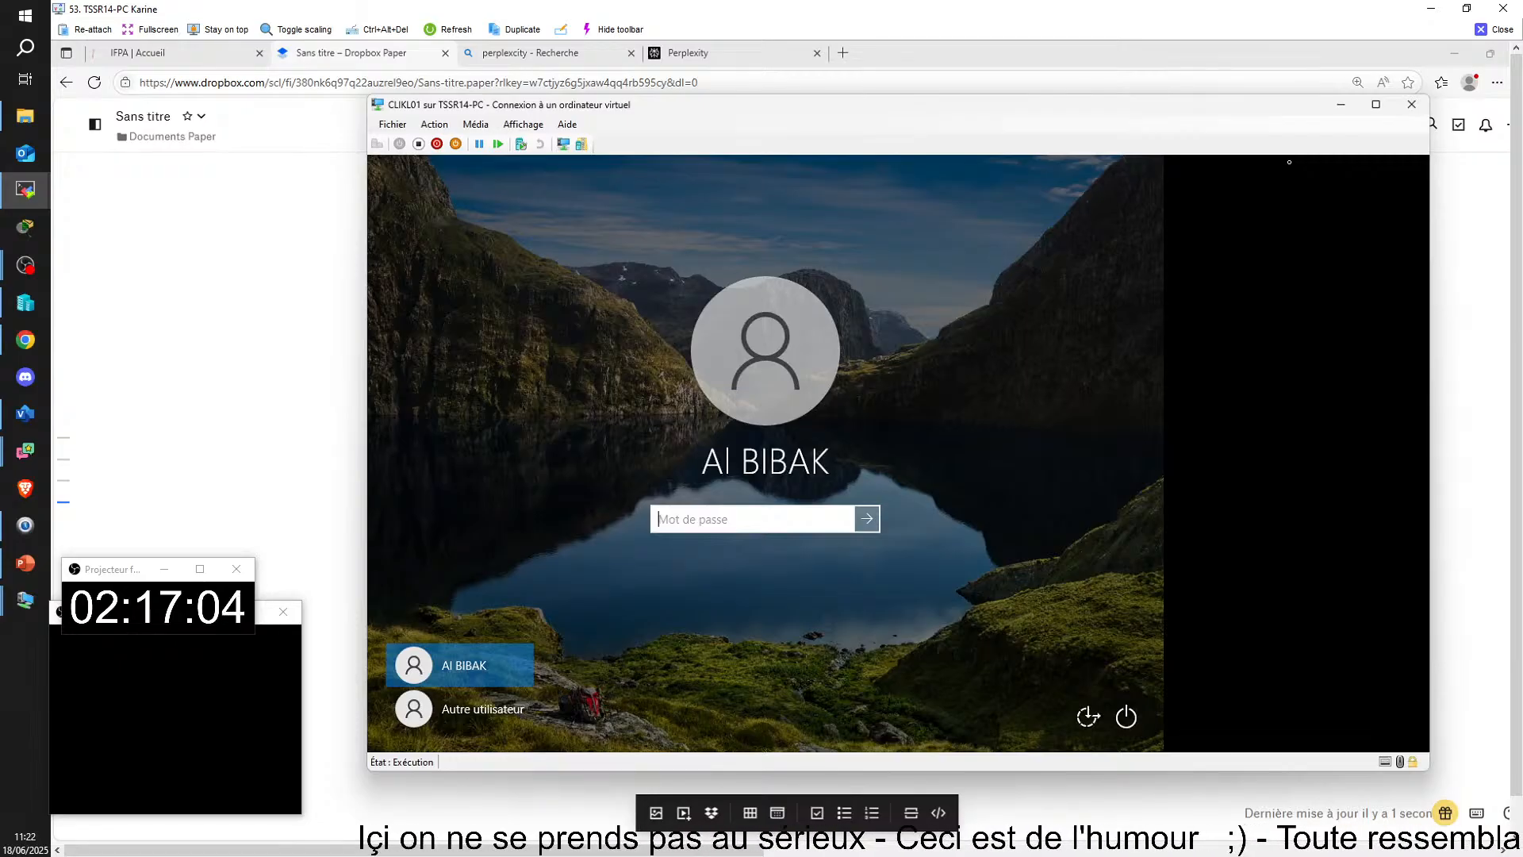
type("Aa••••••")
key("Return")
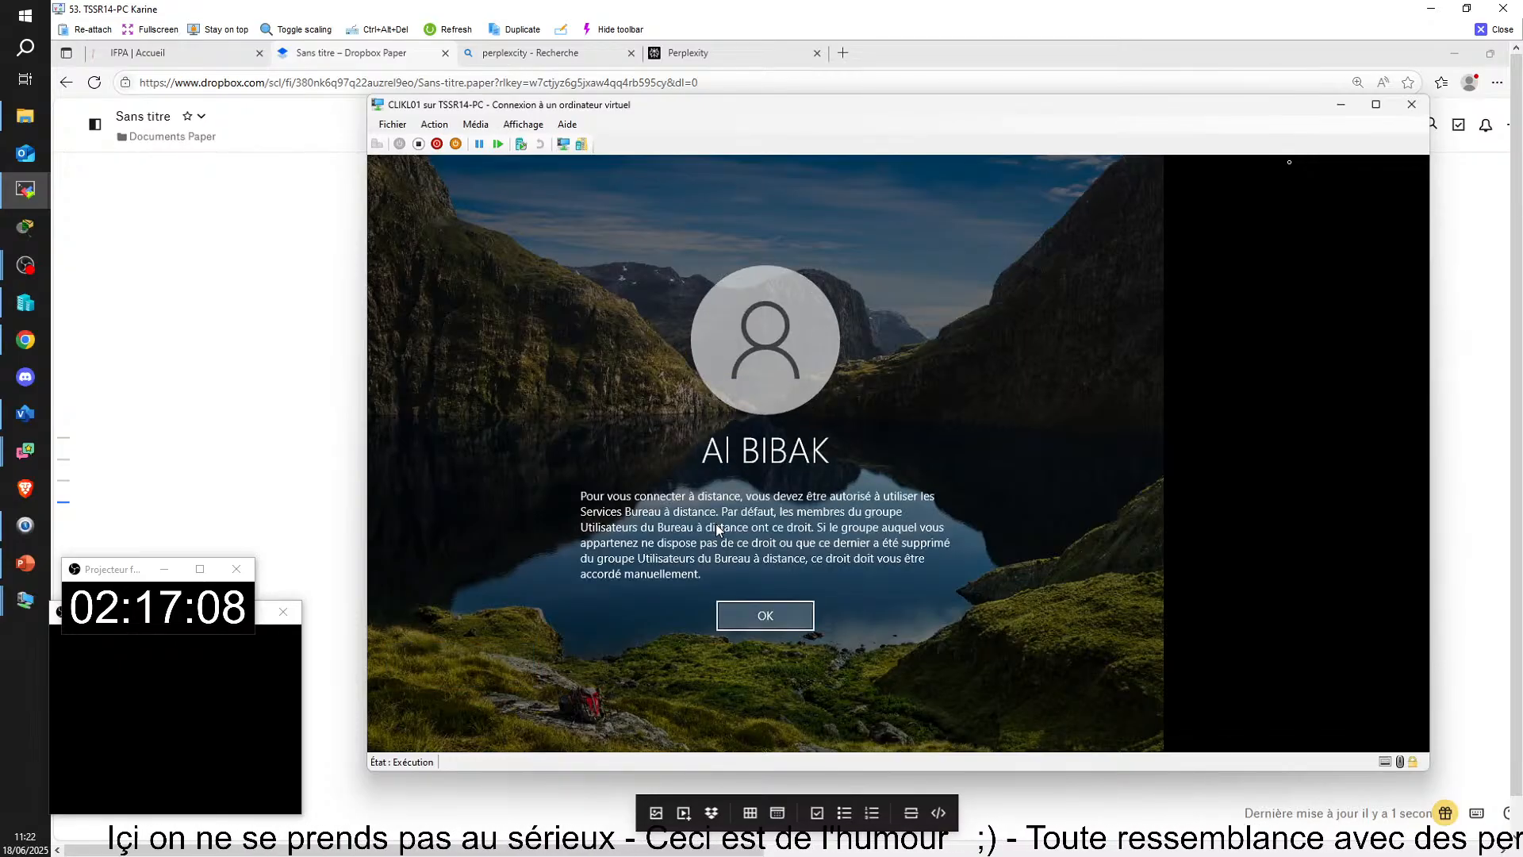
left_click(746, 623)
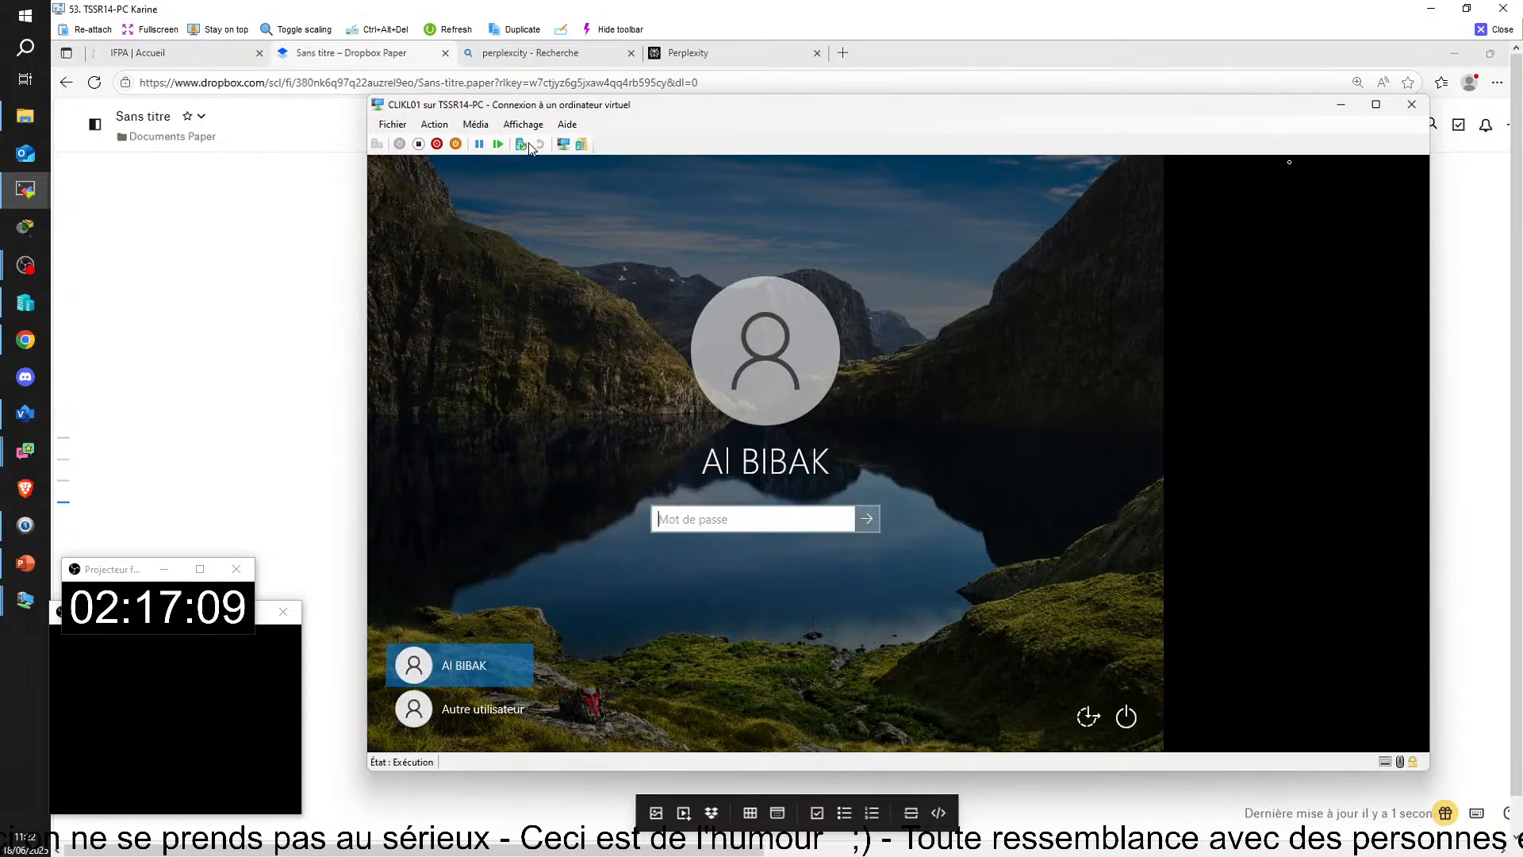
Step: Switch CLIKL01's virtual machine connection to the other session mode and maximize its window
left_click(565, 146)
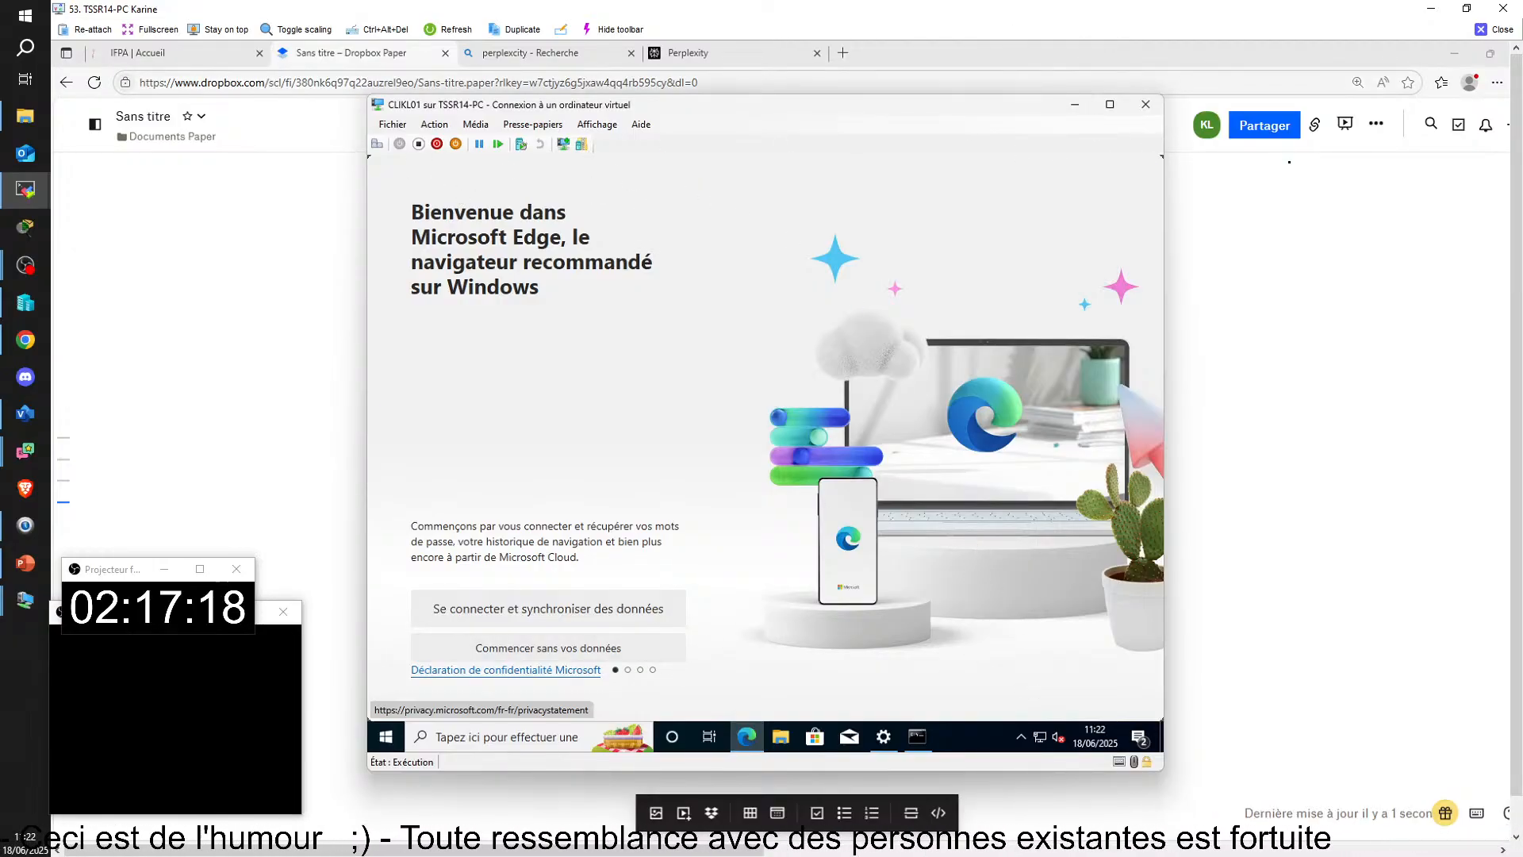
left_click(1110, 104)
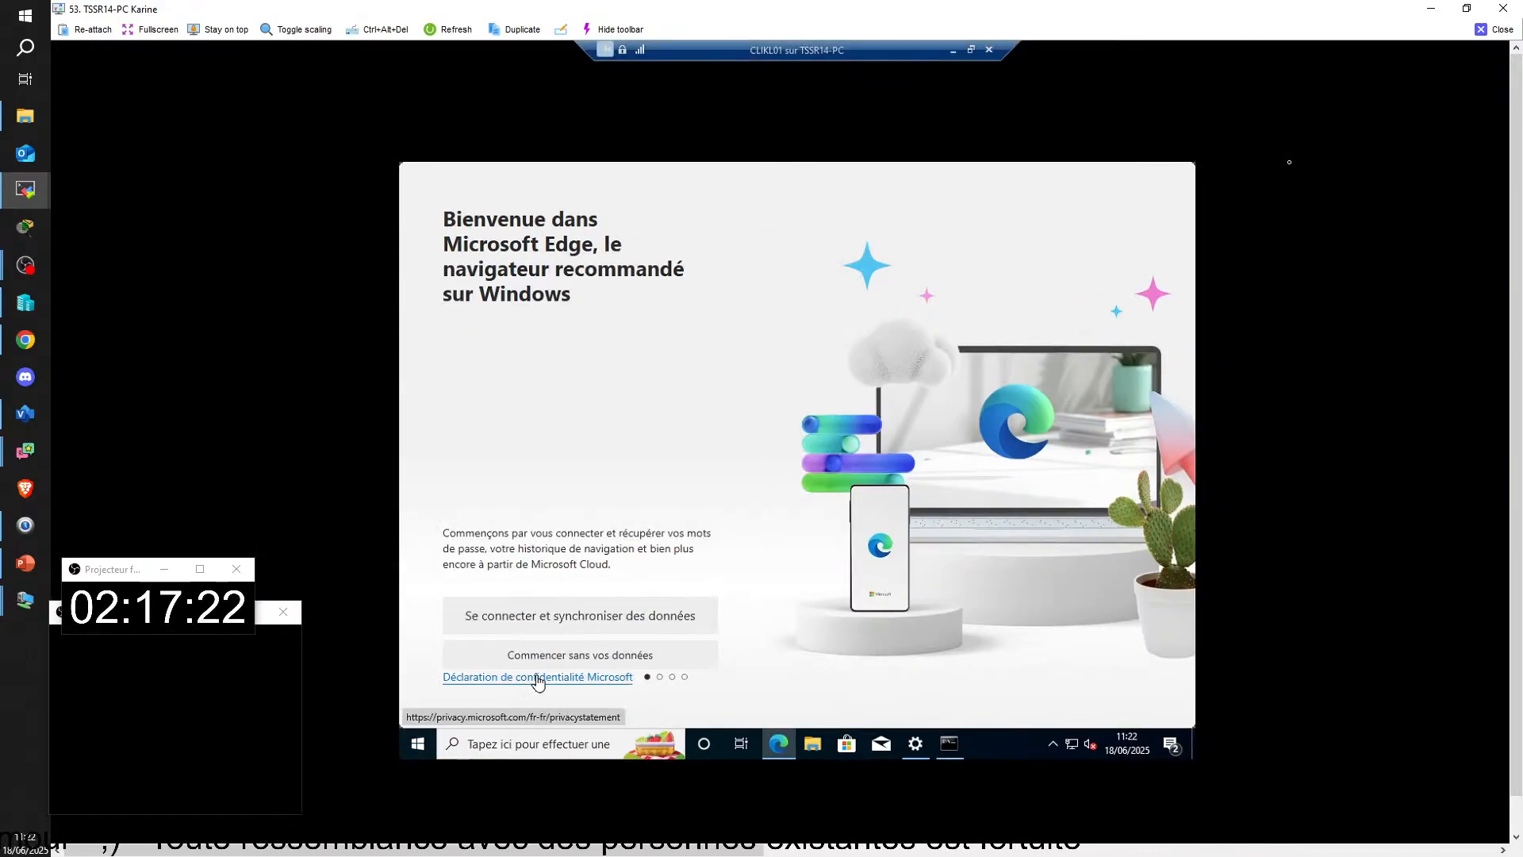
Step: Complete Edge's first-run prompts without signing in or using Google data, refusing personalization and optional diagnostic data
left_click(658, 659)
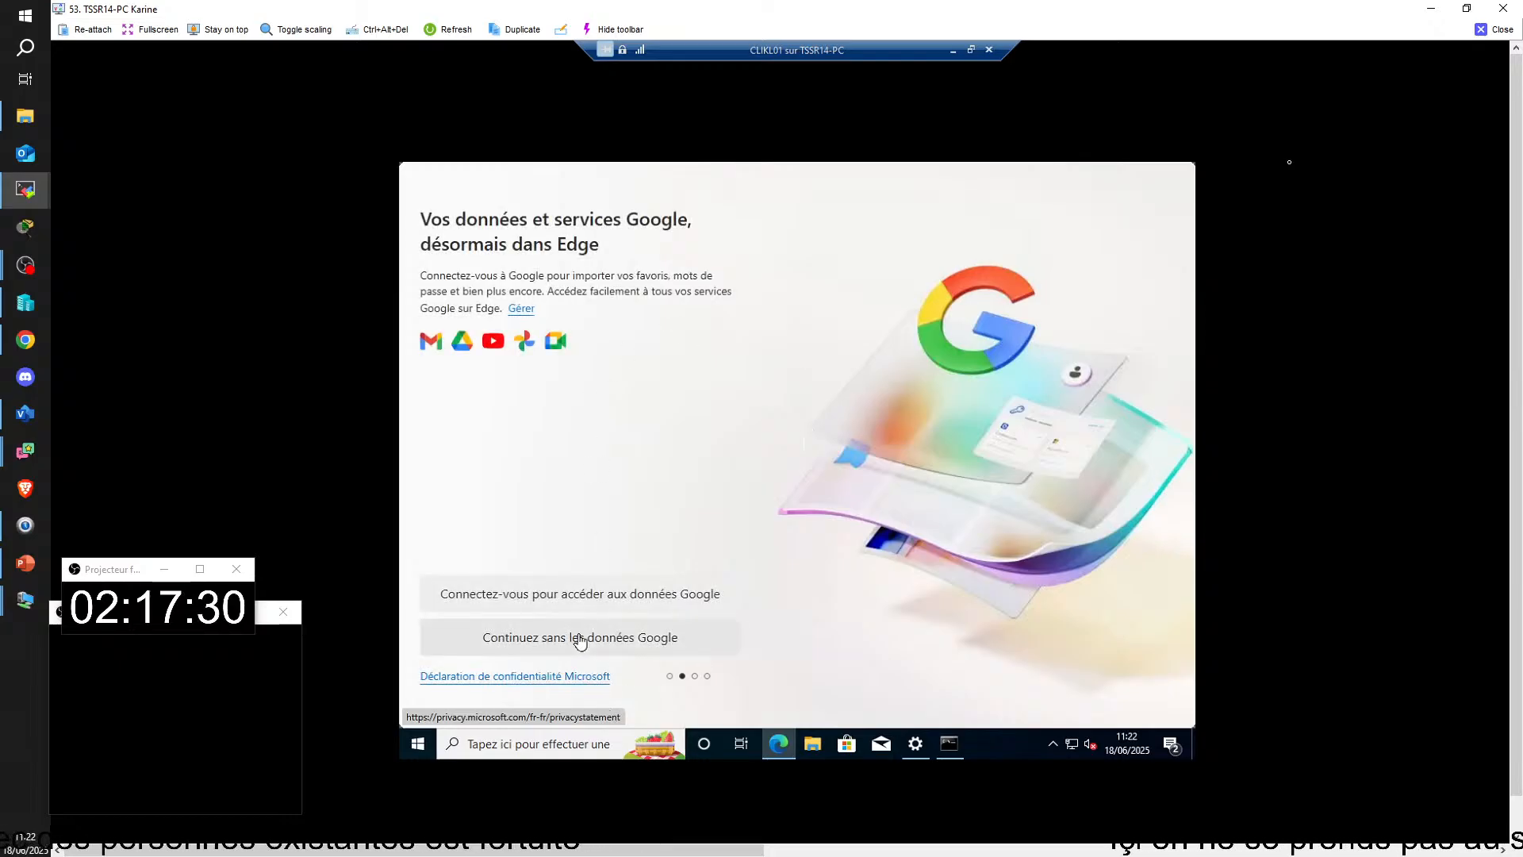
left_click(602, 643)
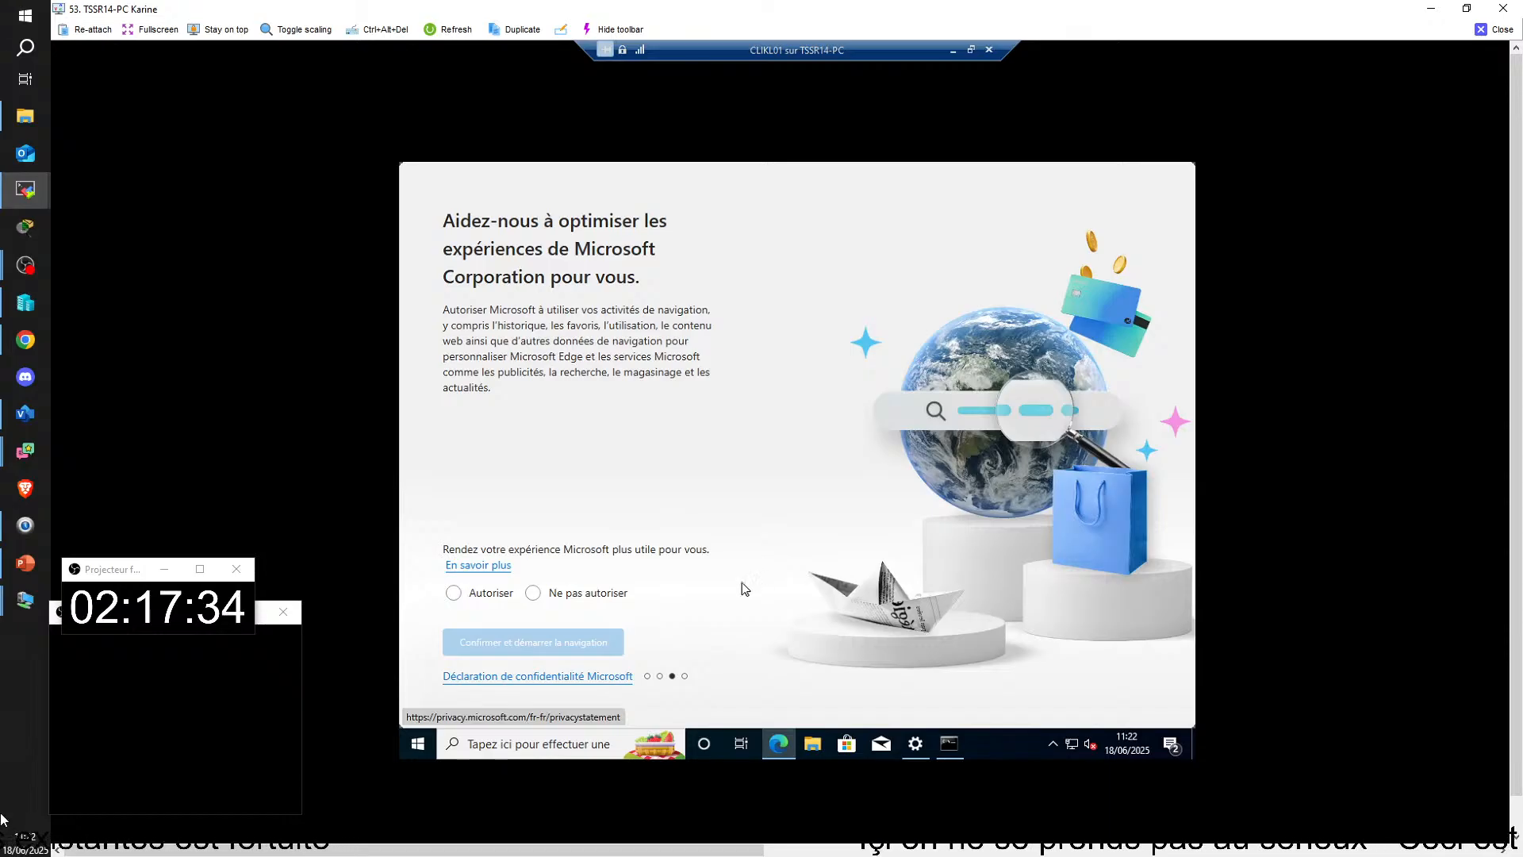
left_click(534, 595)
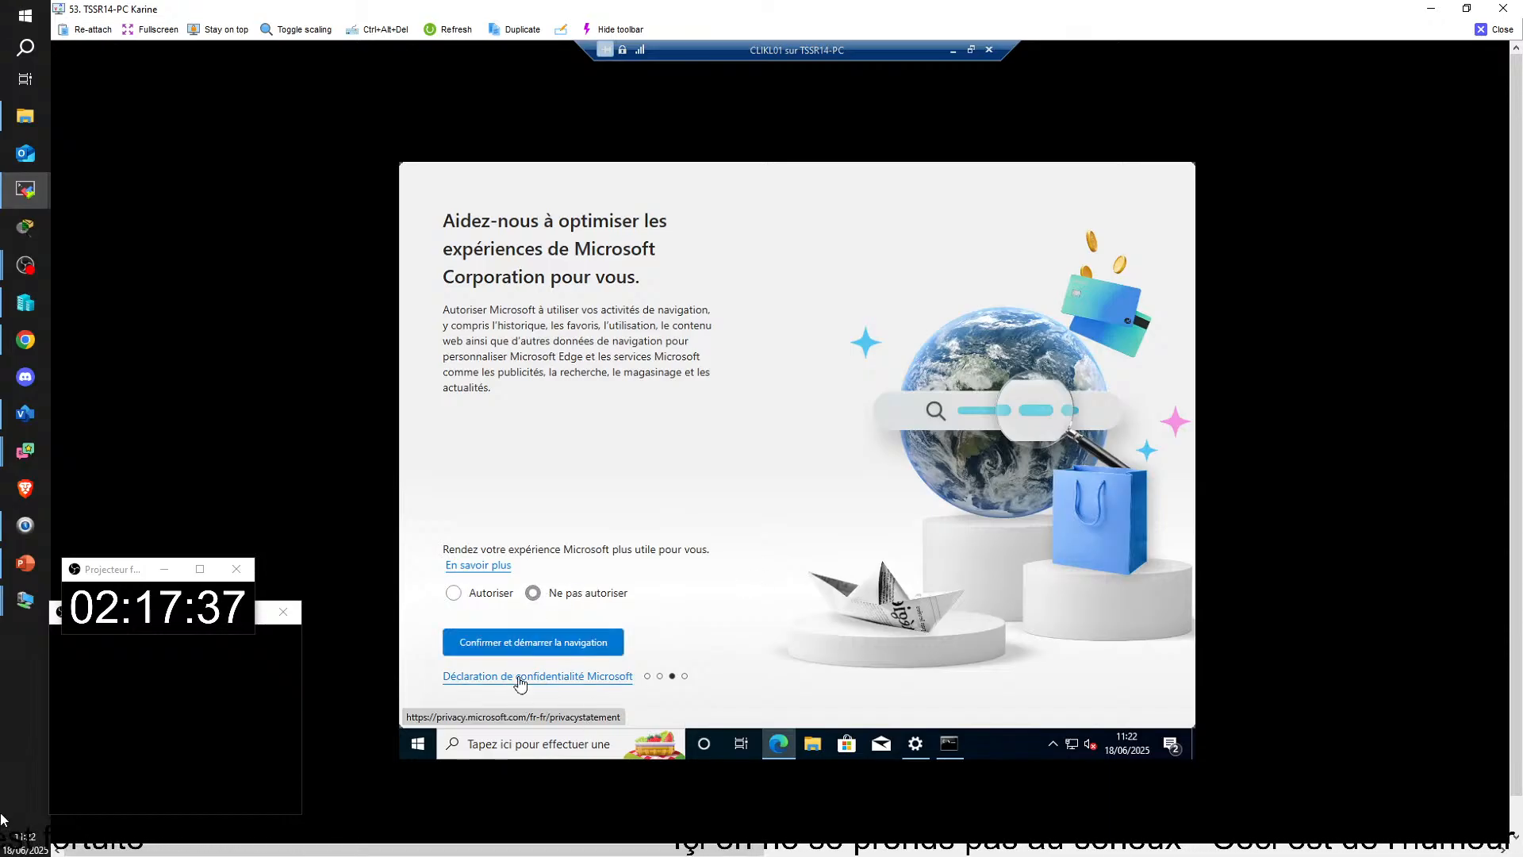
left_click(589, 649)
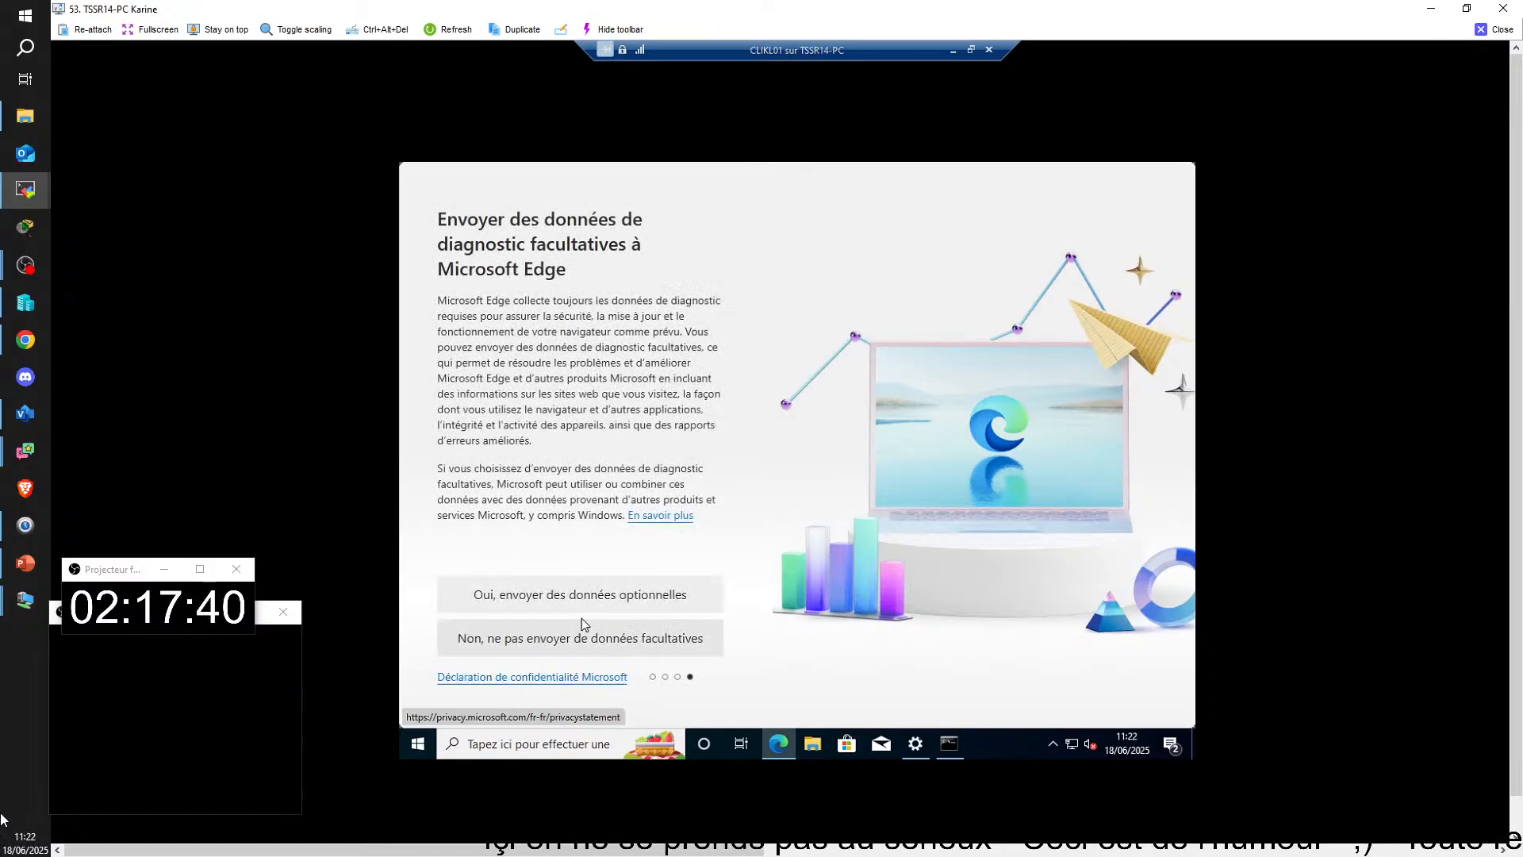
left_click(604, 630)
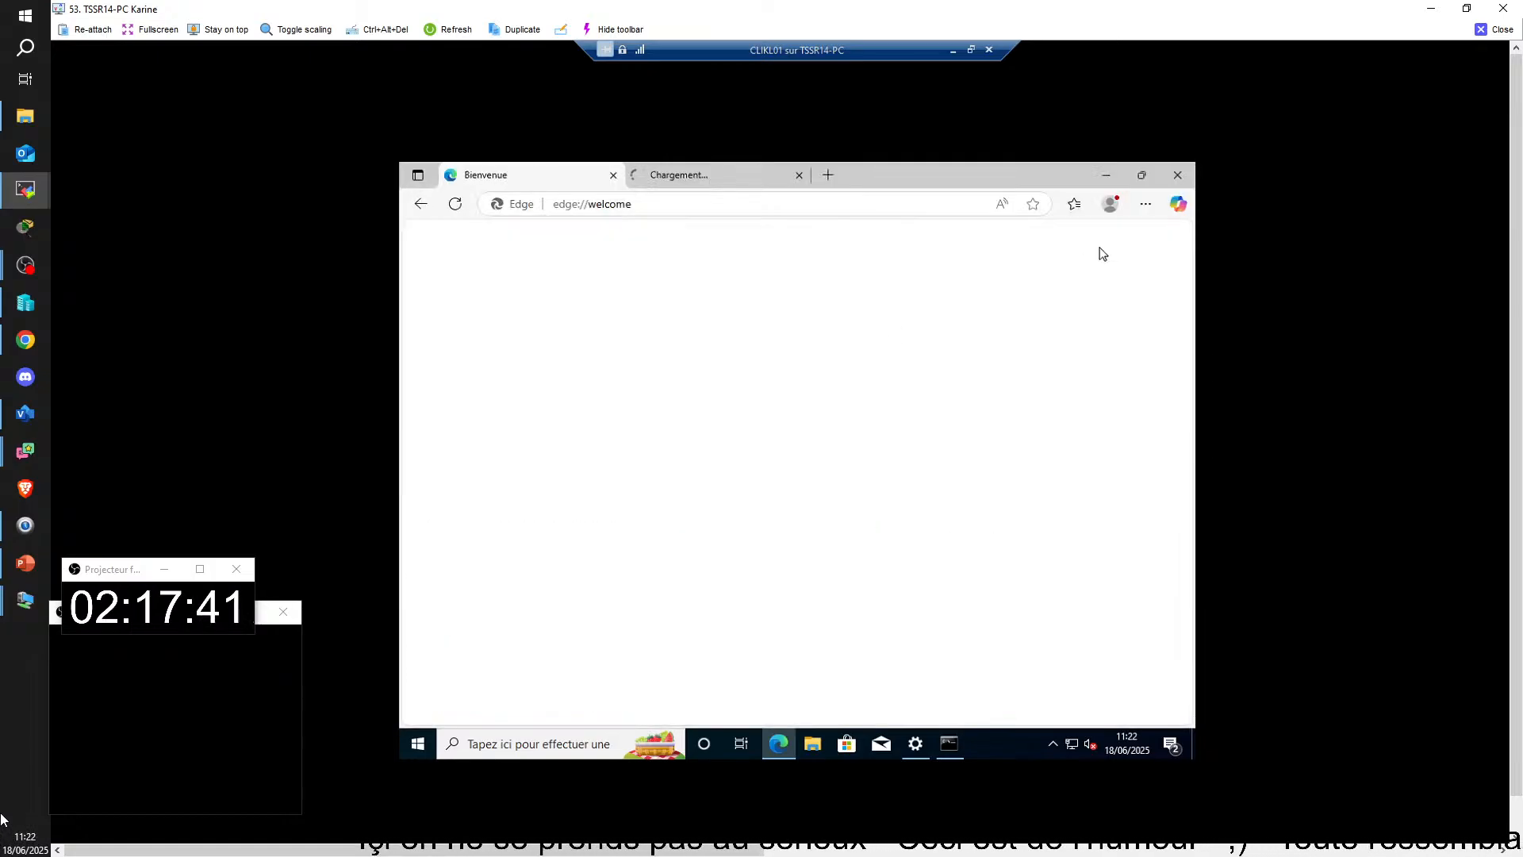
Step: Restore CLIKL01's connection window to a smaller size and finish Edge's welcome pages with the default appearance
left_click(972, 49)
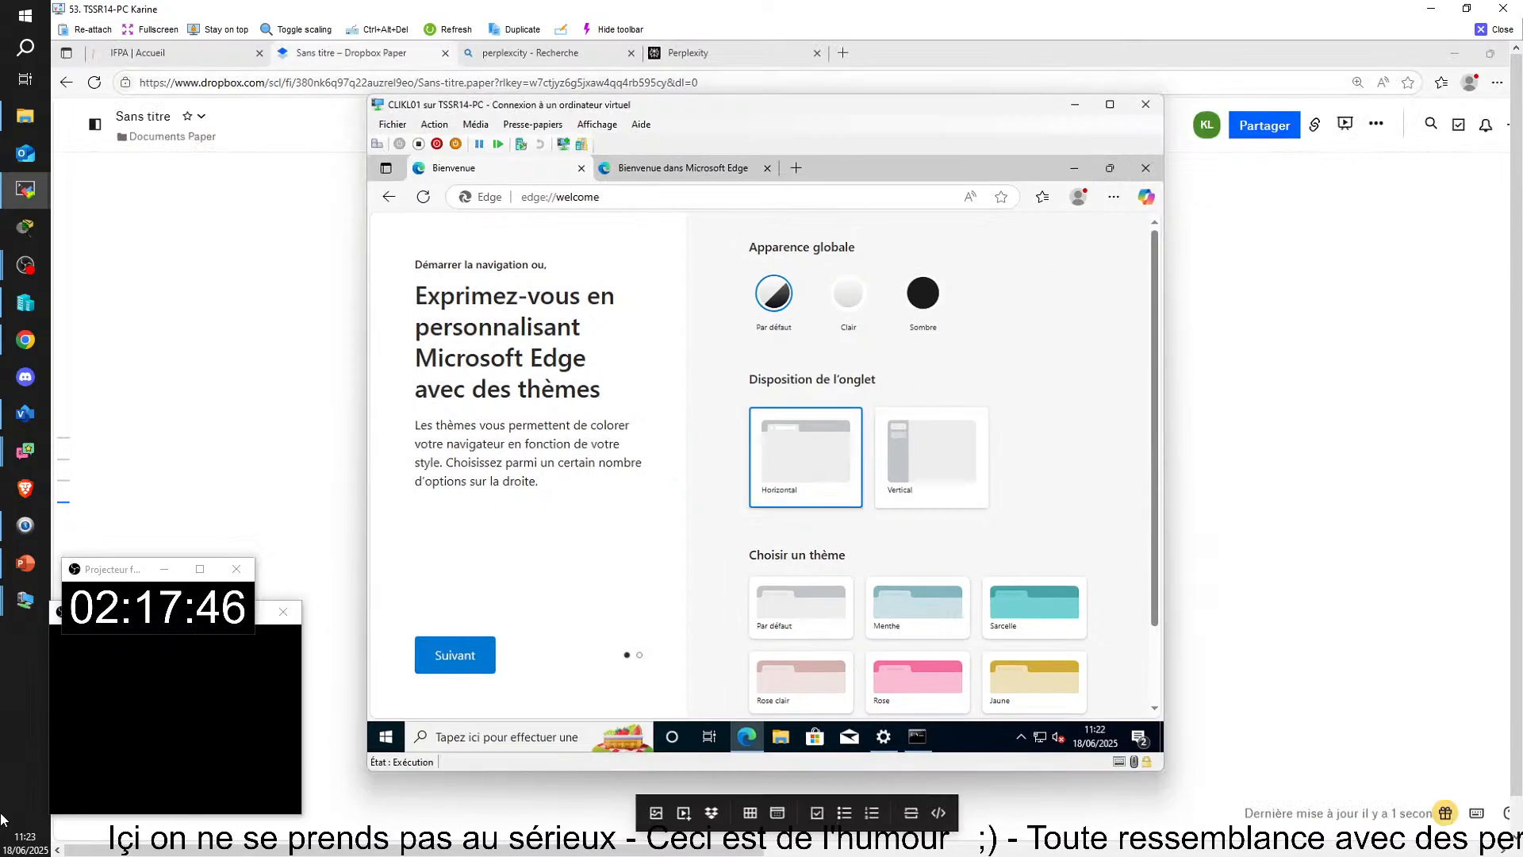
scroll(1118, 571, "down", 2)
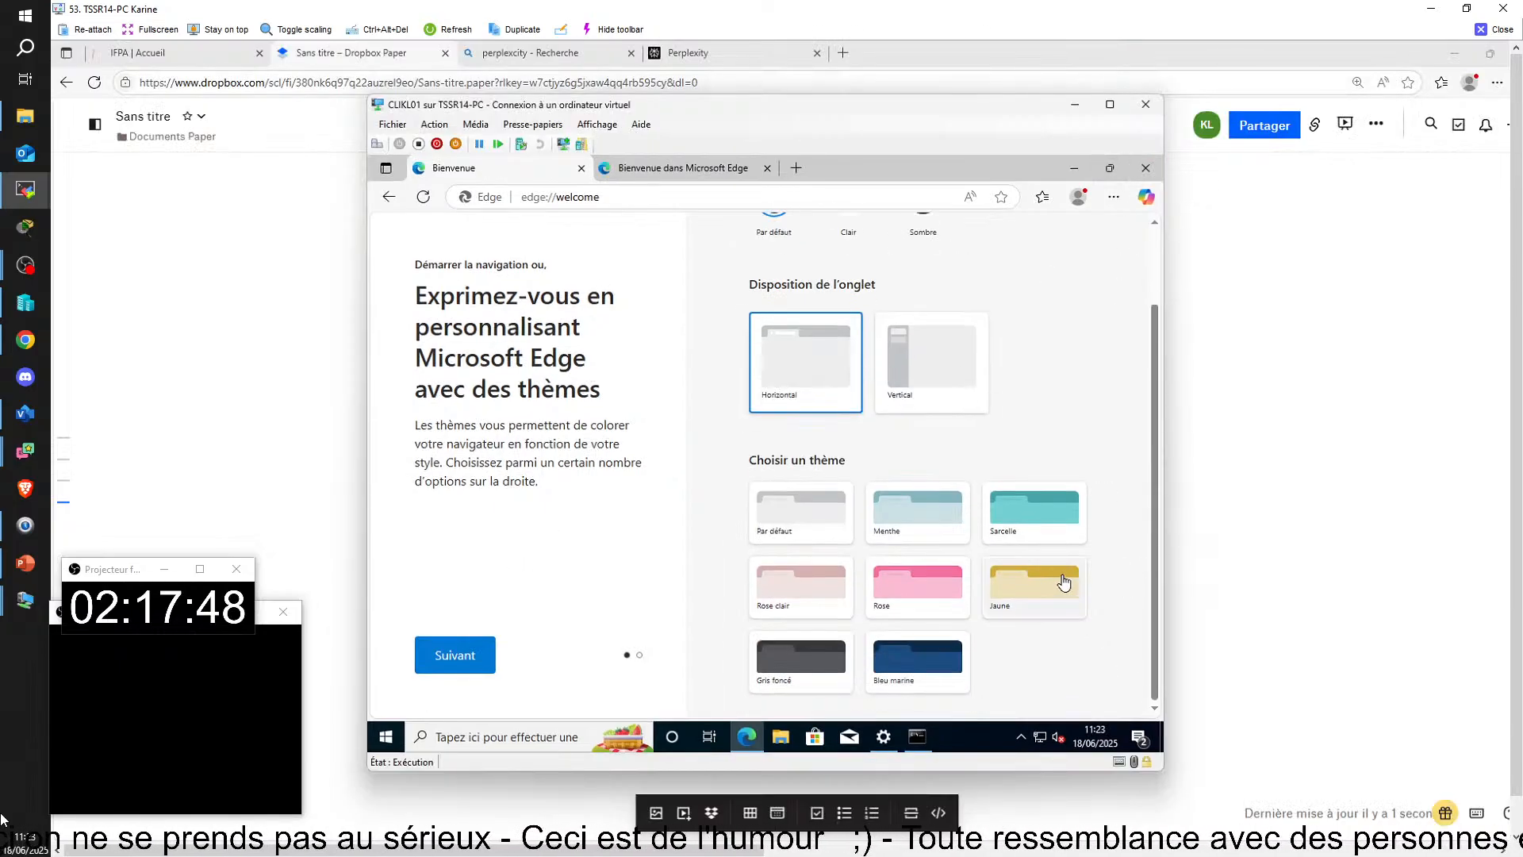
left_click(446, 655)
left_click(446, 656)
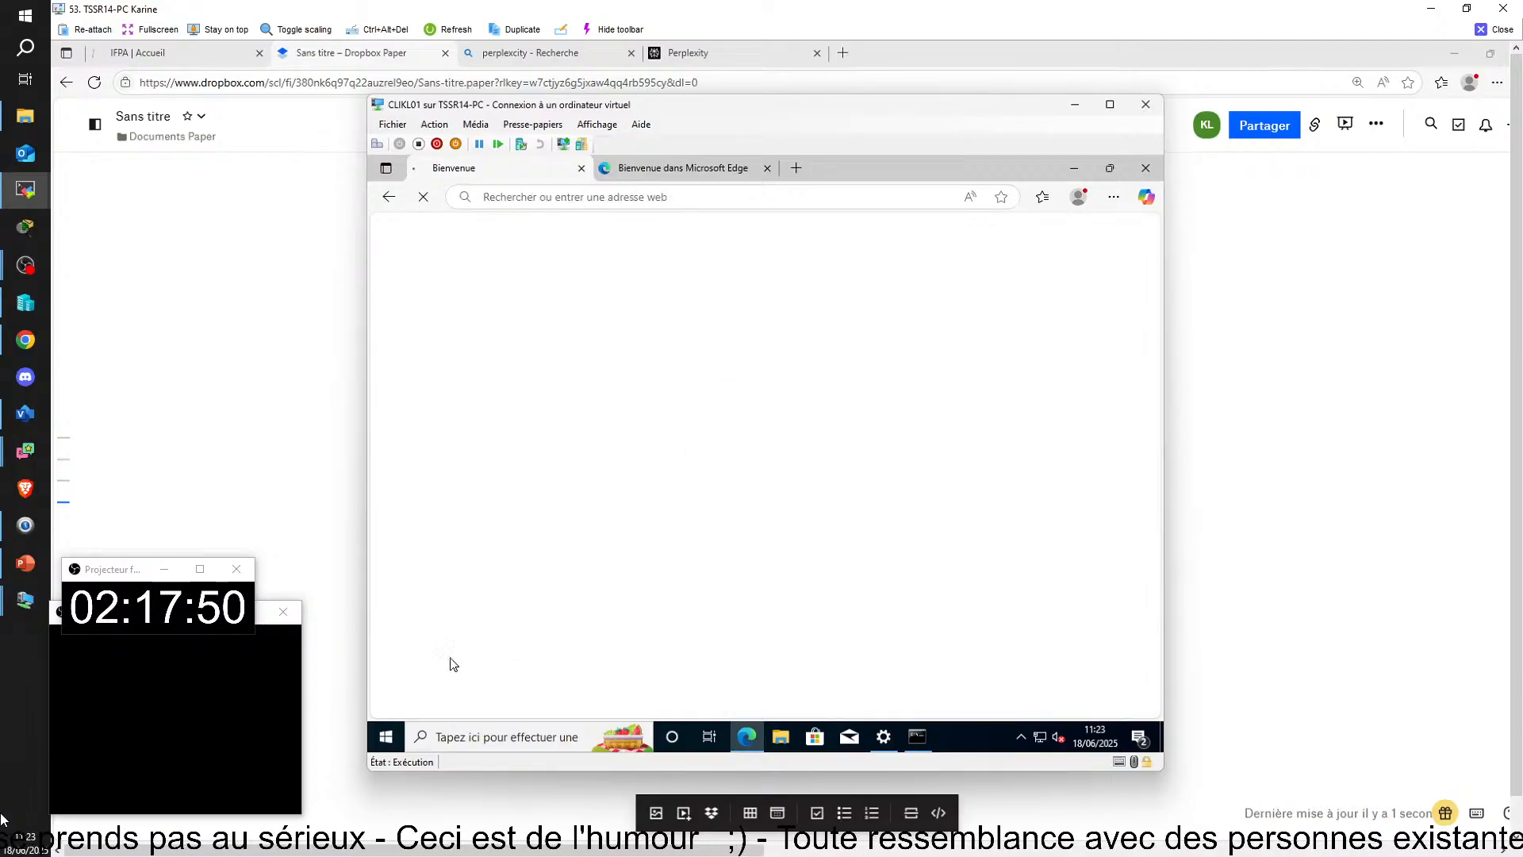
left_click(667, 198)
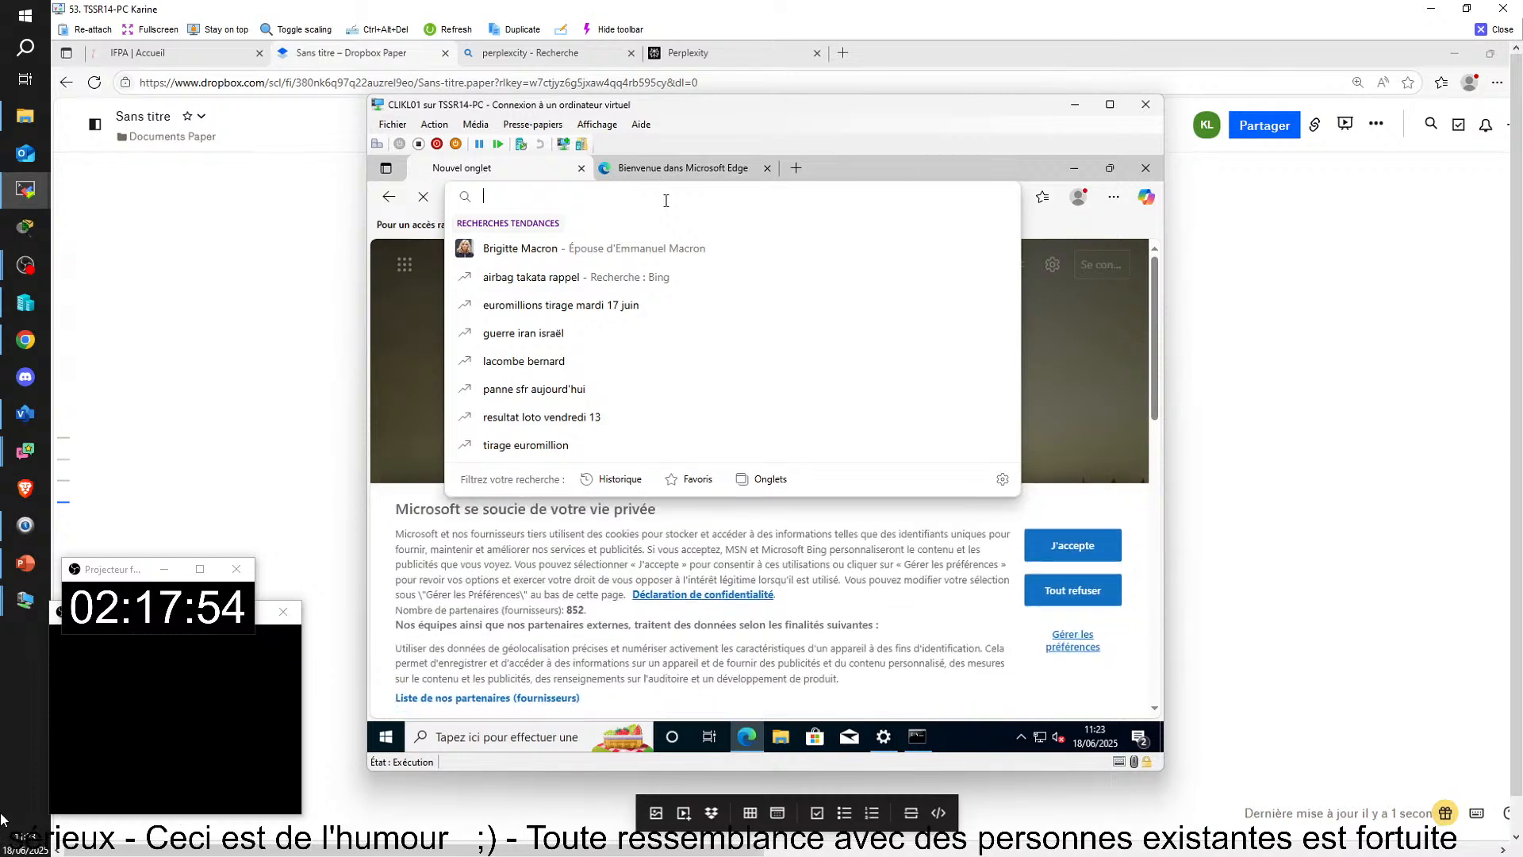
type("httpq")
key("BackSpace")
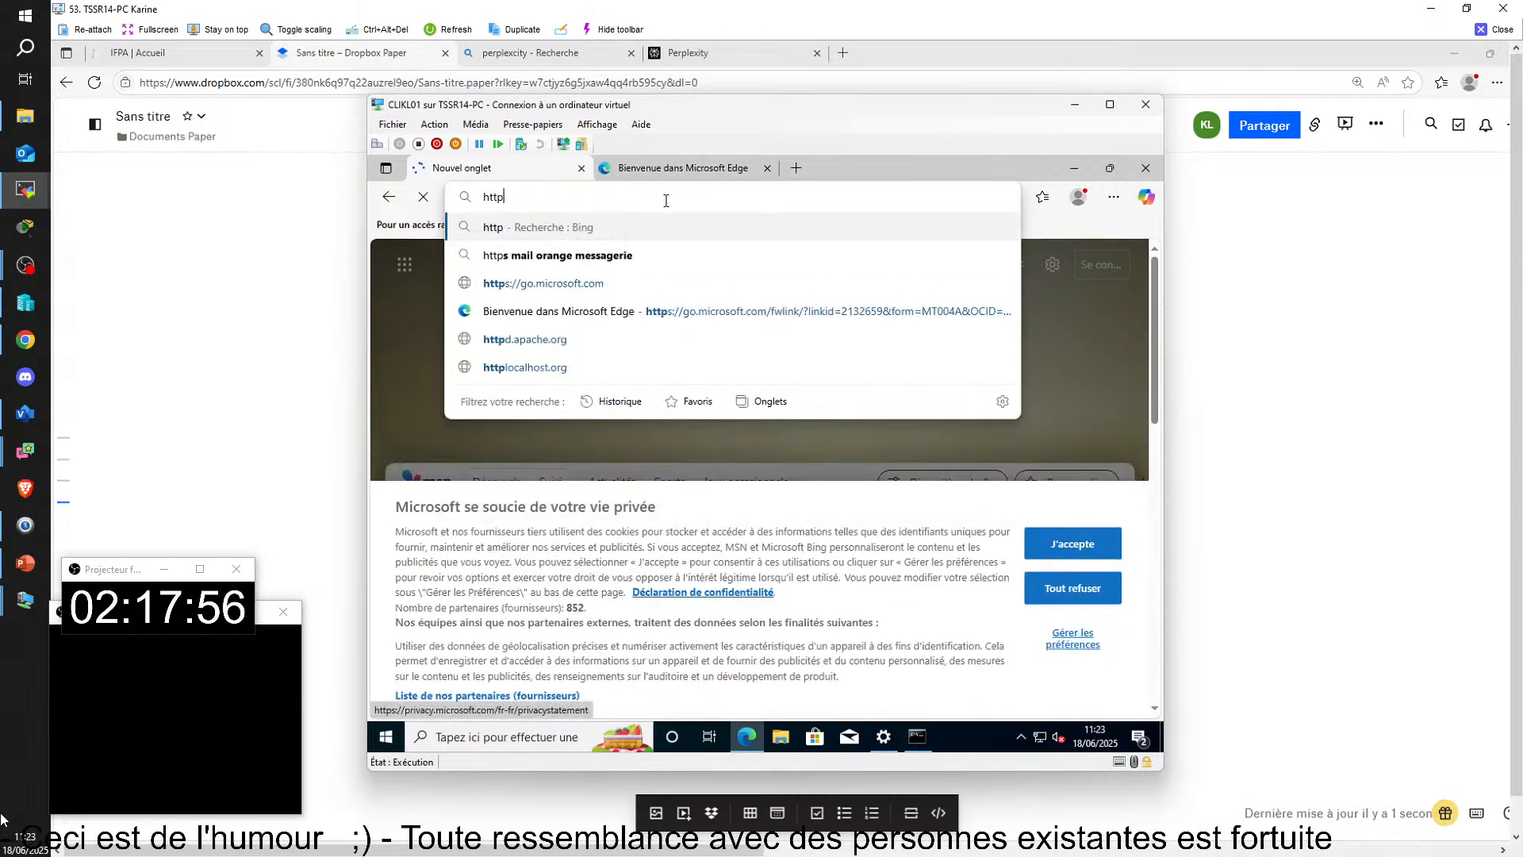
type("s")
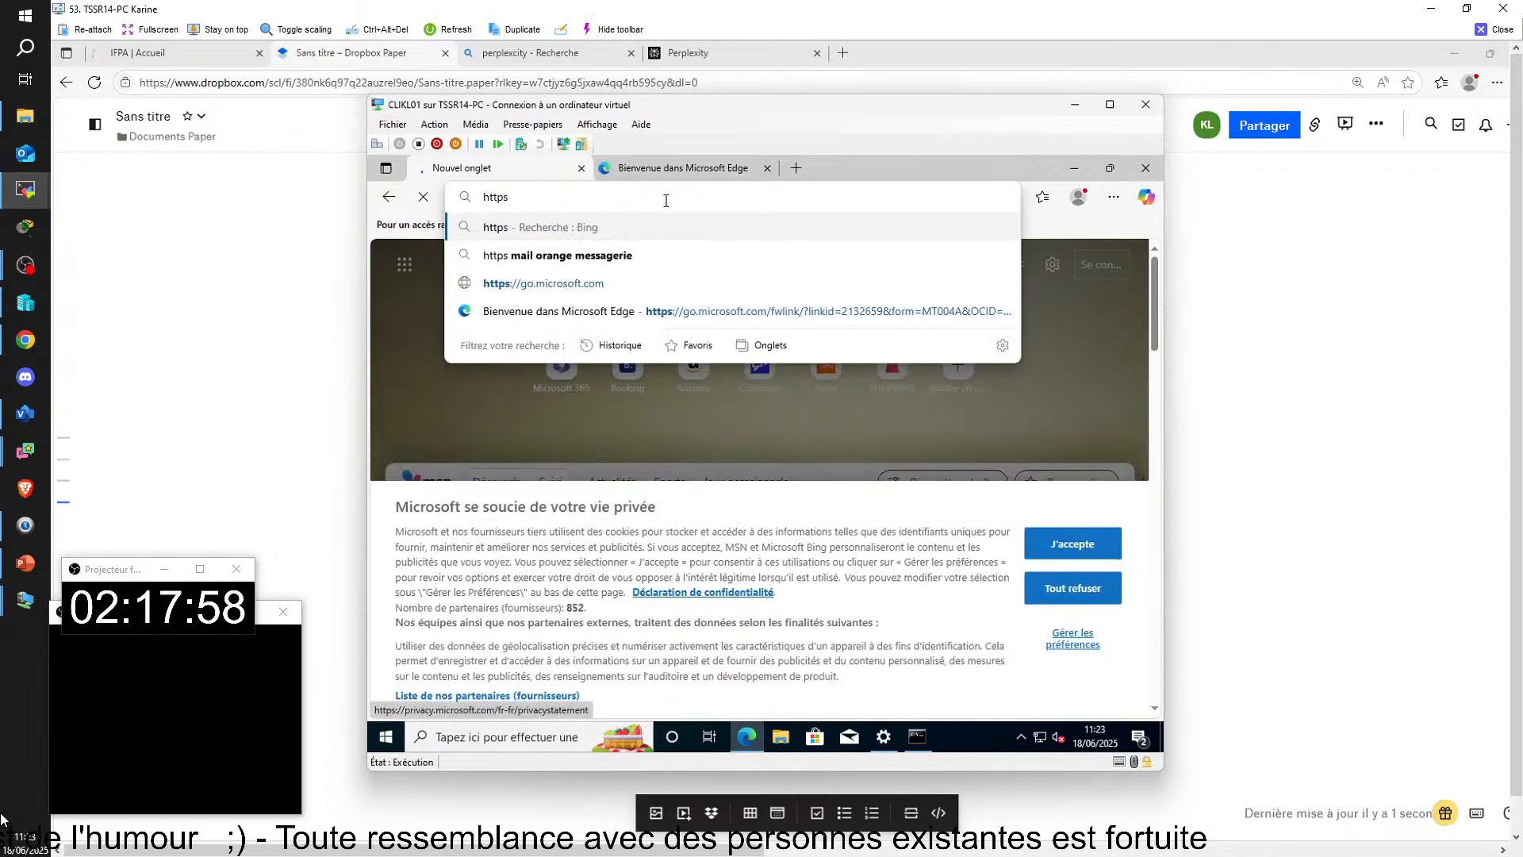
type(":")
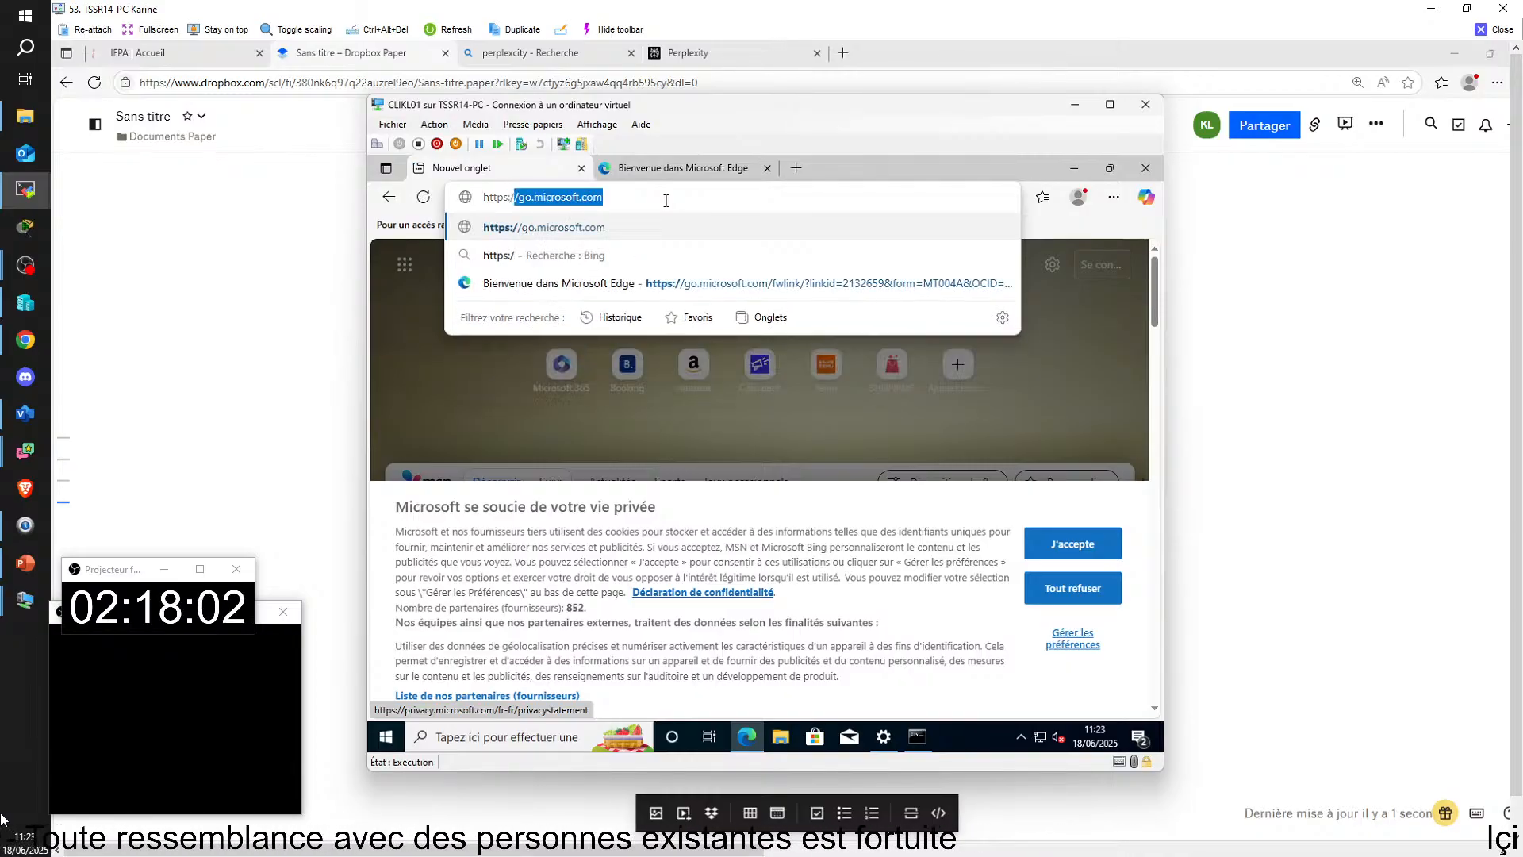
type("/")
key("BackSpace")
type("/:")
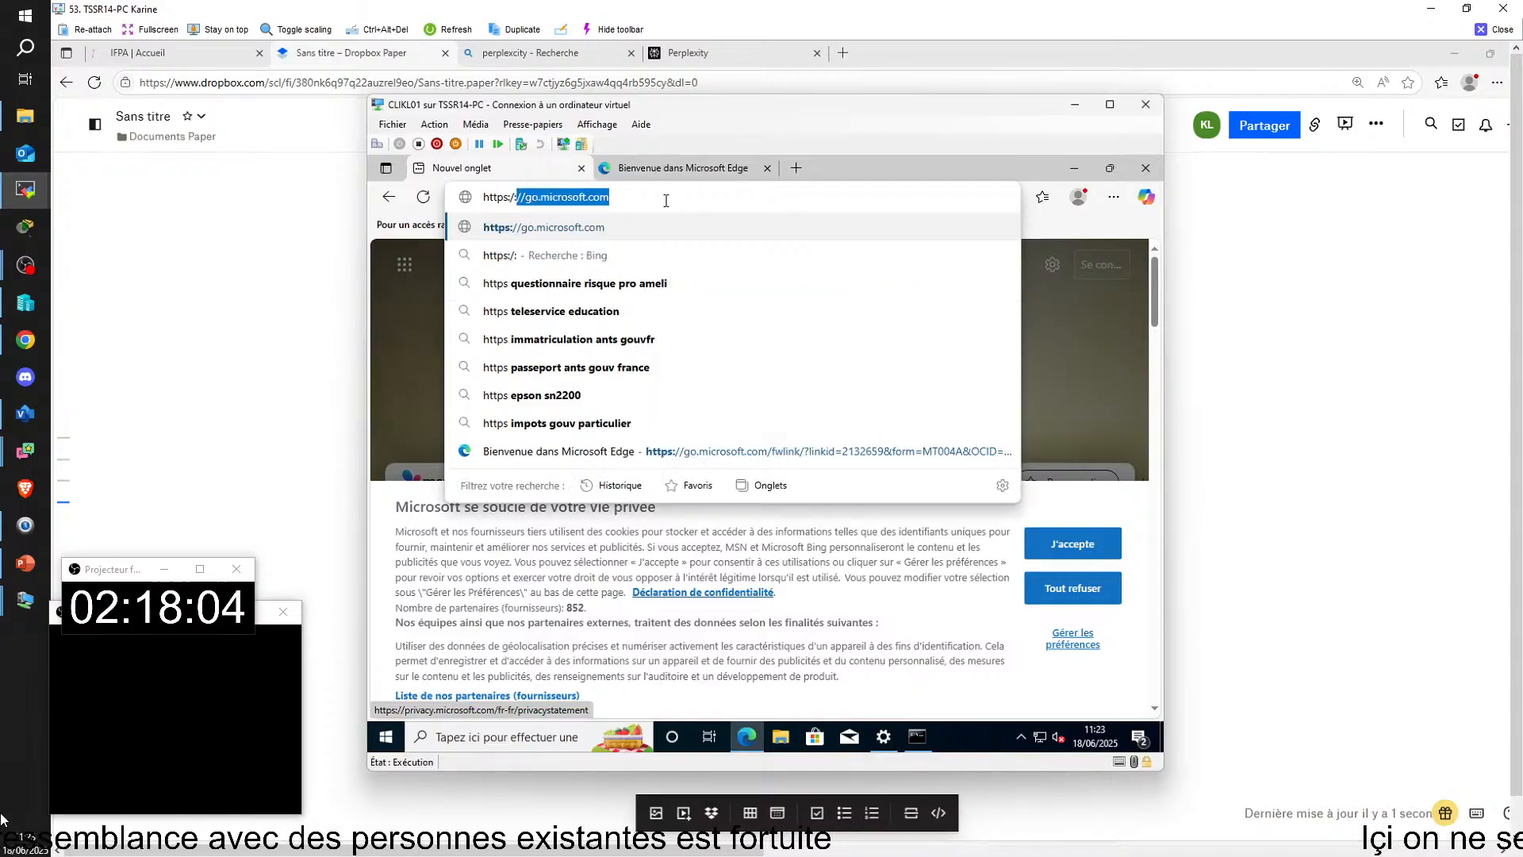
key("BackSpace")
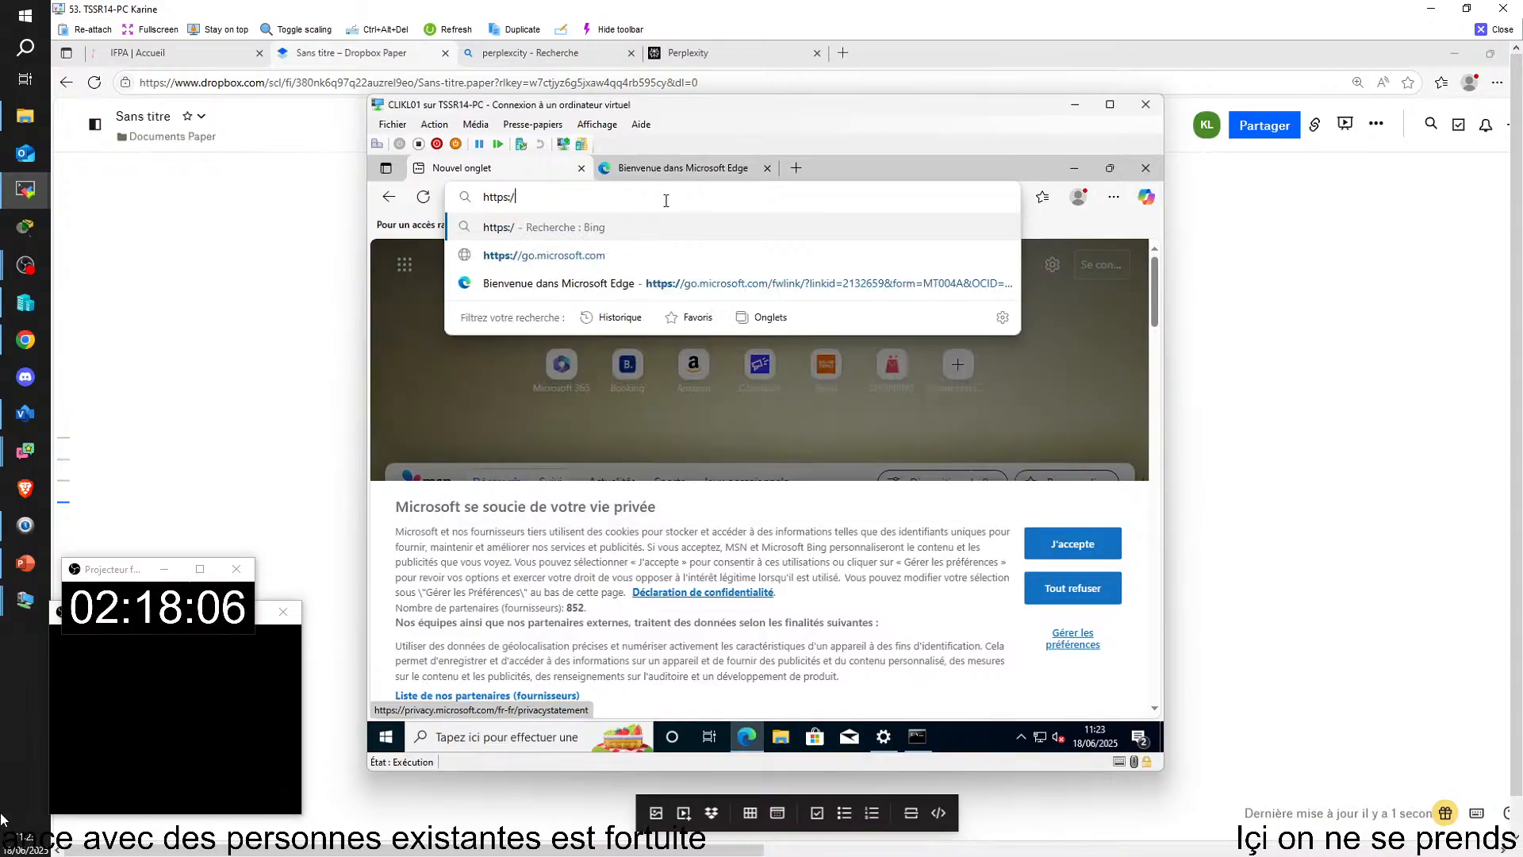
type("/")
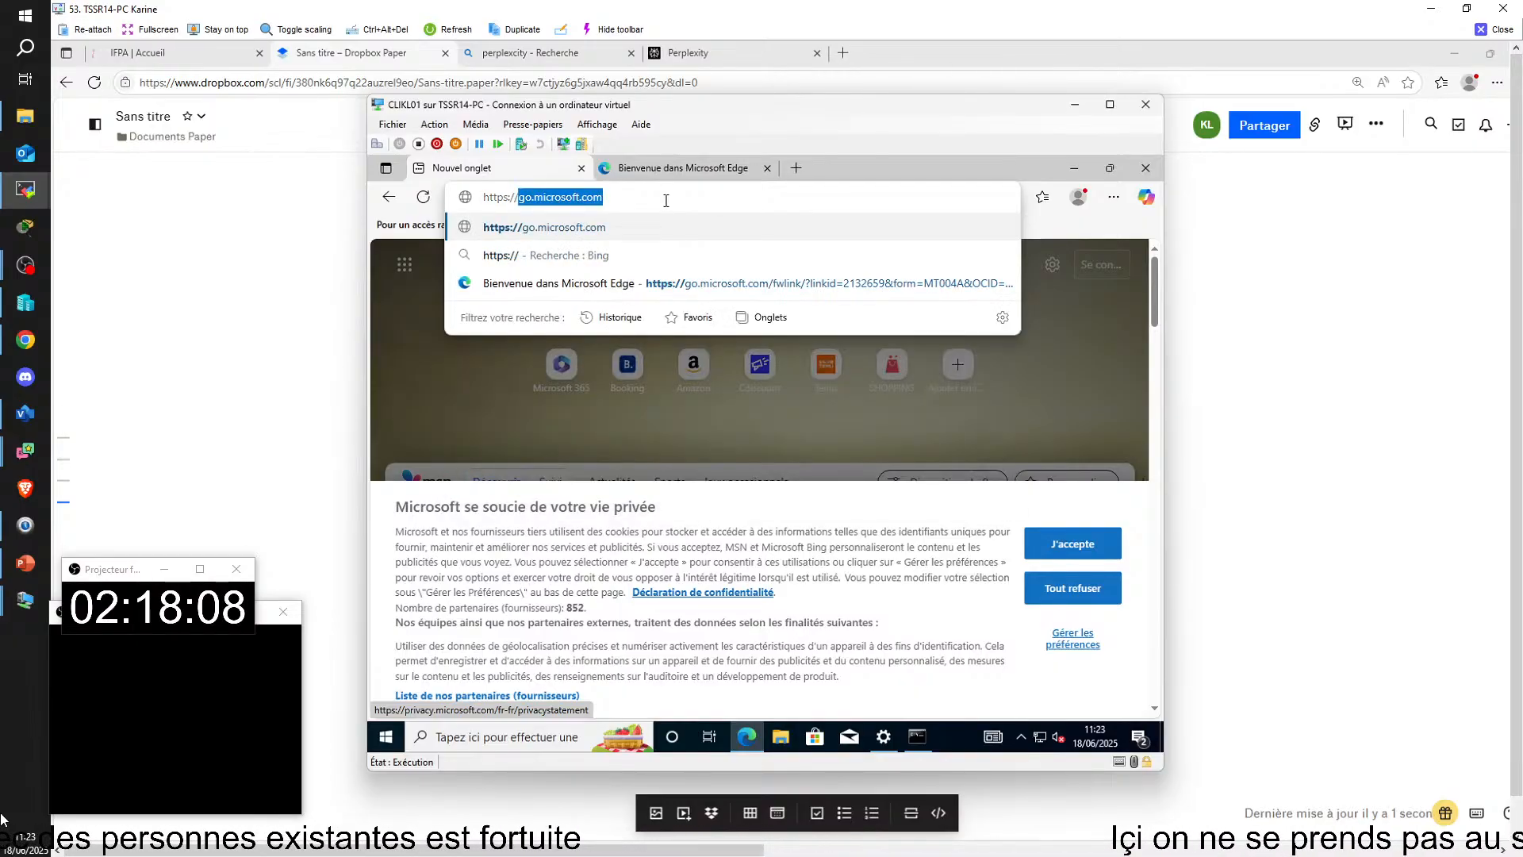
key("BackSpace")
type("WWw")
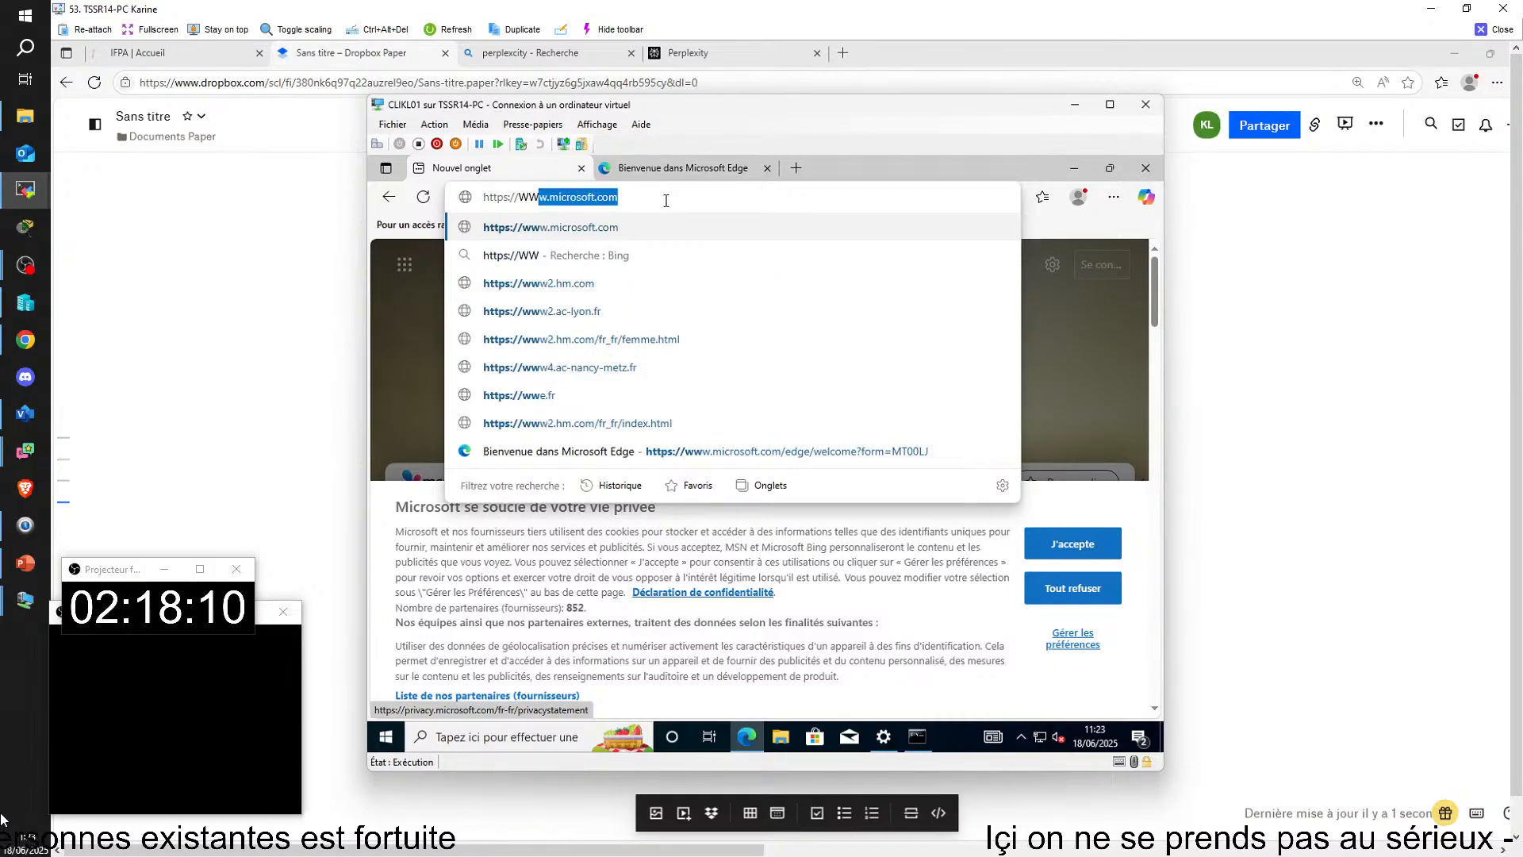
key("BackSpace")
key("BackSpace")
key("BackSpace")
key("BackSpace")
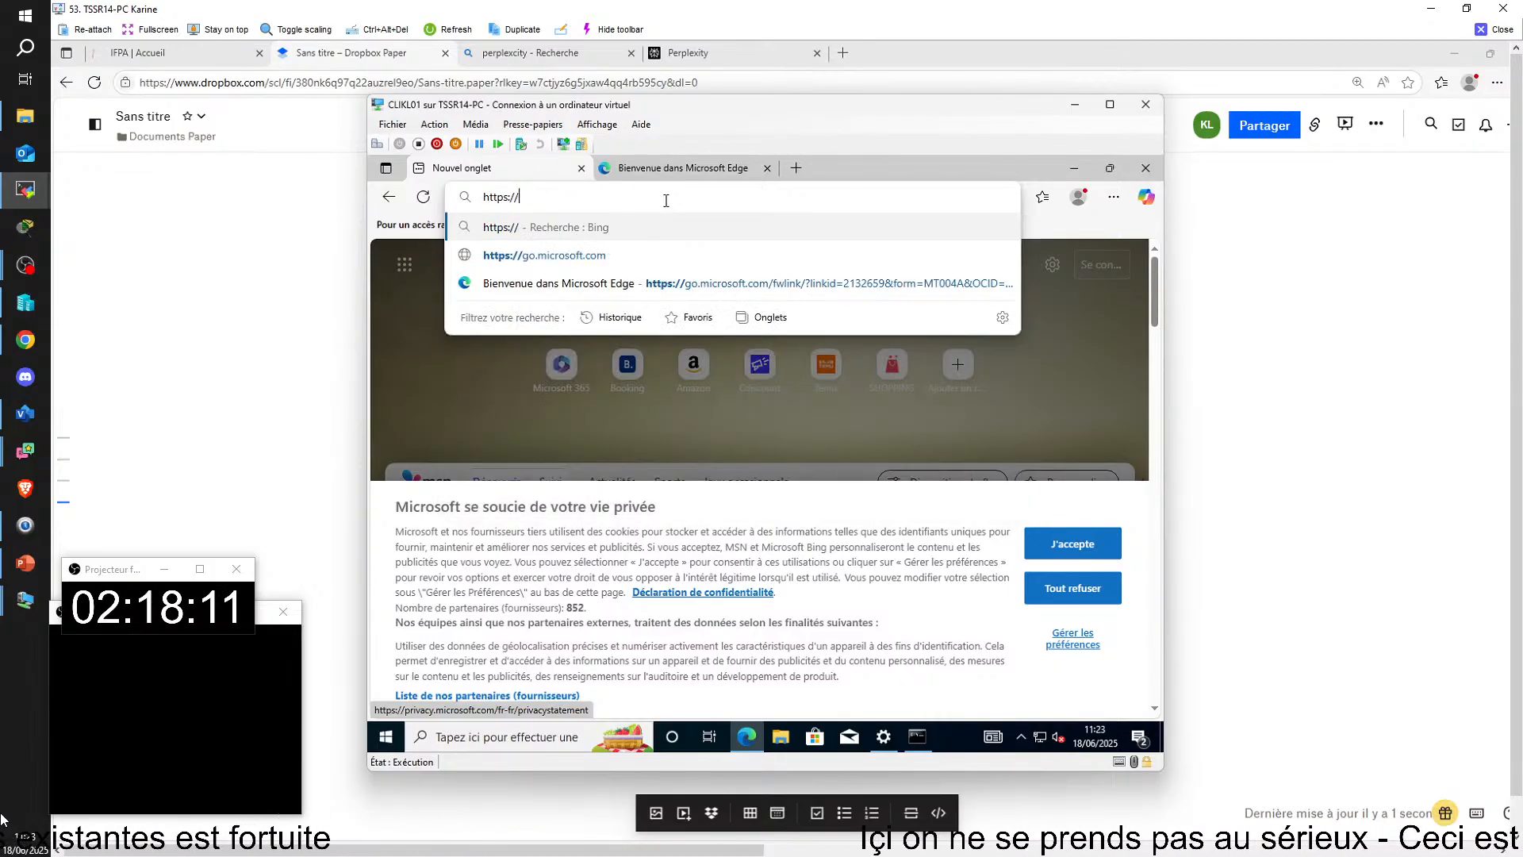
type("WWW.microsoft.com")
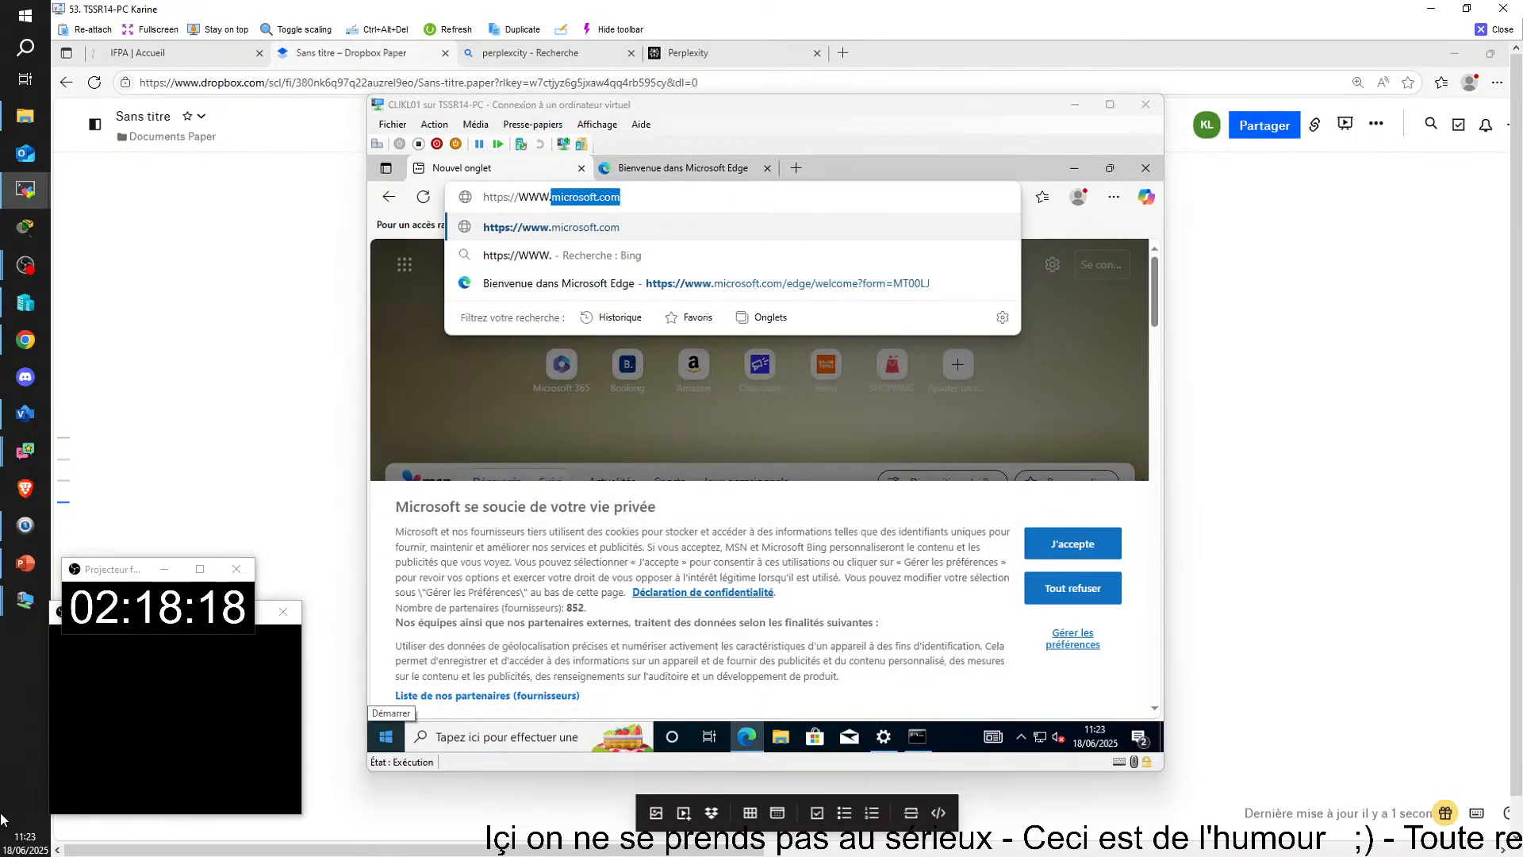
left_click(386, 51)
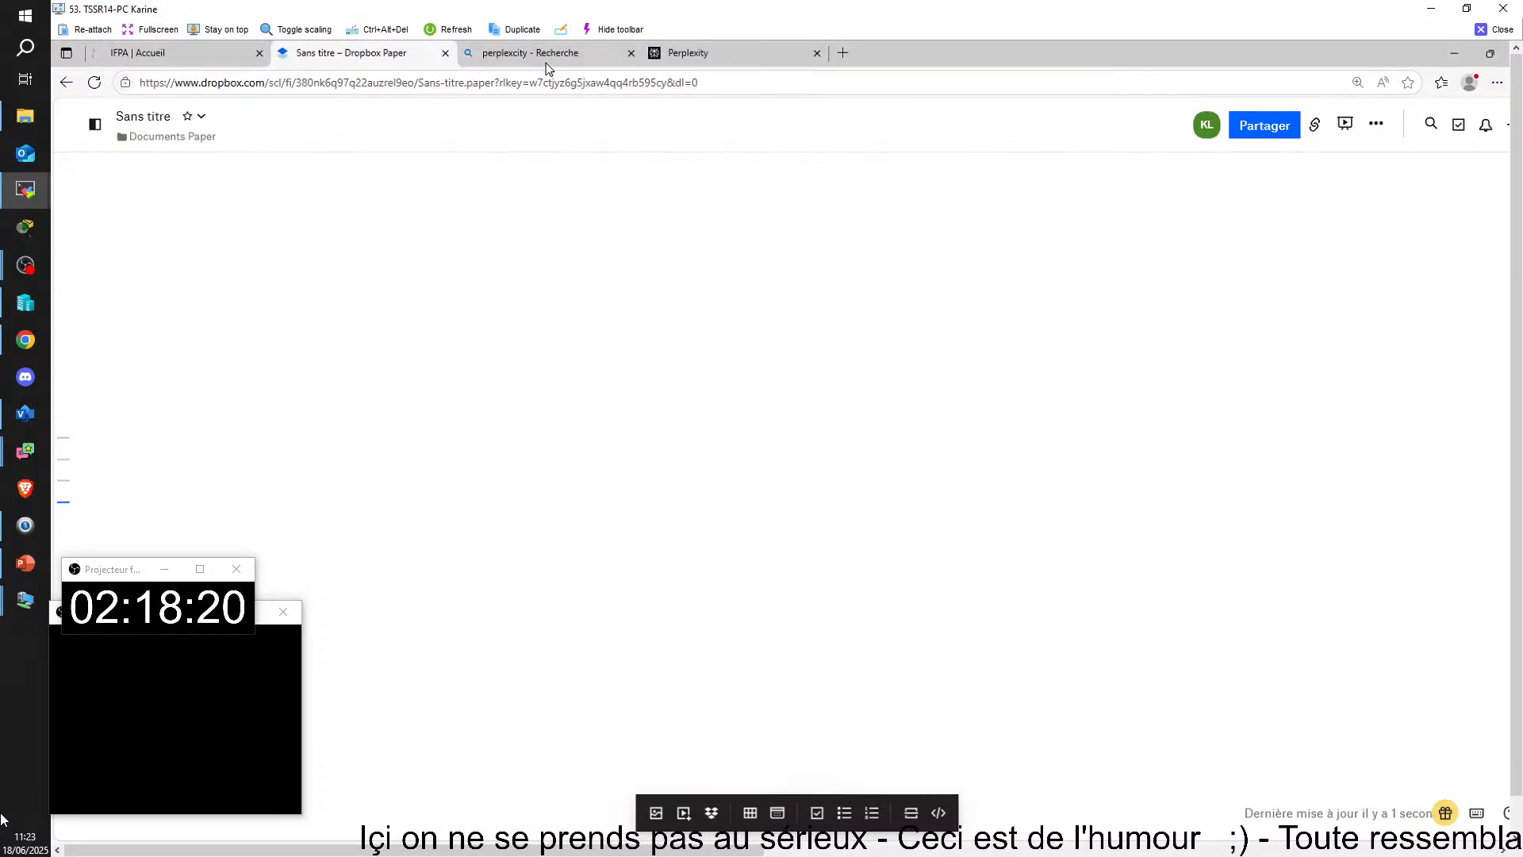
double_click(879, 49)
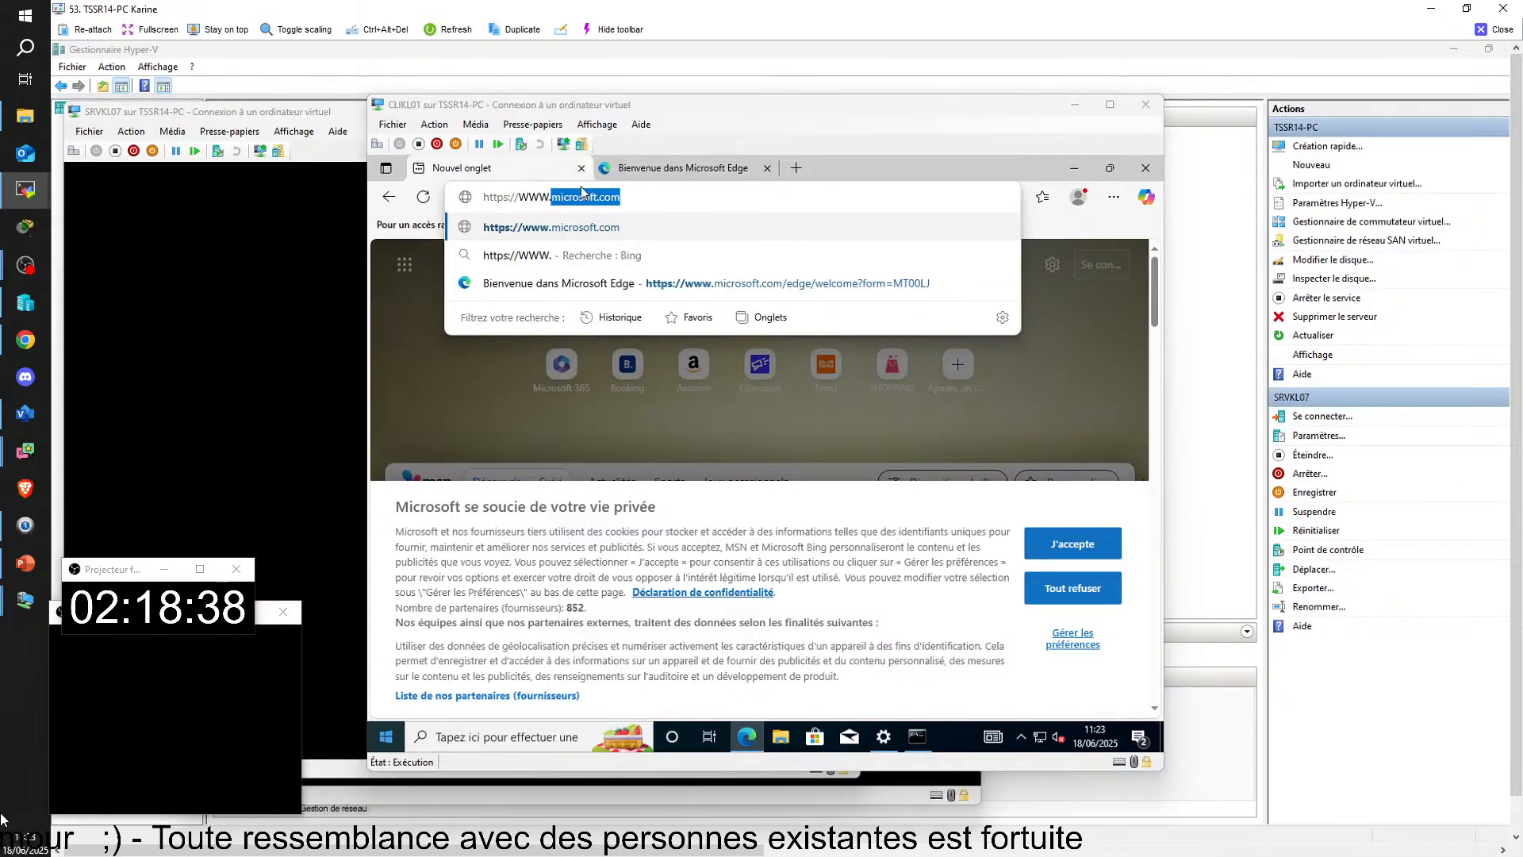
left_click(650, 199)
key("BackSpace")
key("BackSpace")
key("BackSpace")
key("BackSpace")
key("BackSpace")
key("BackSpace")
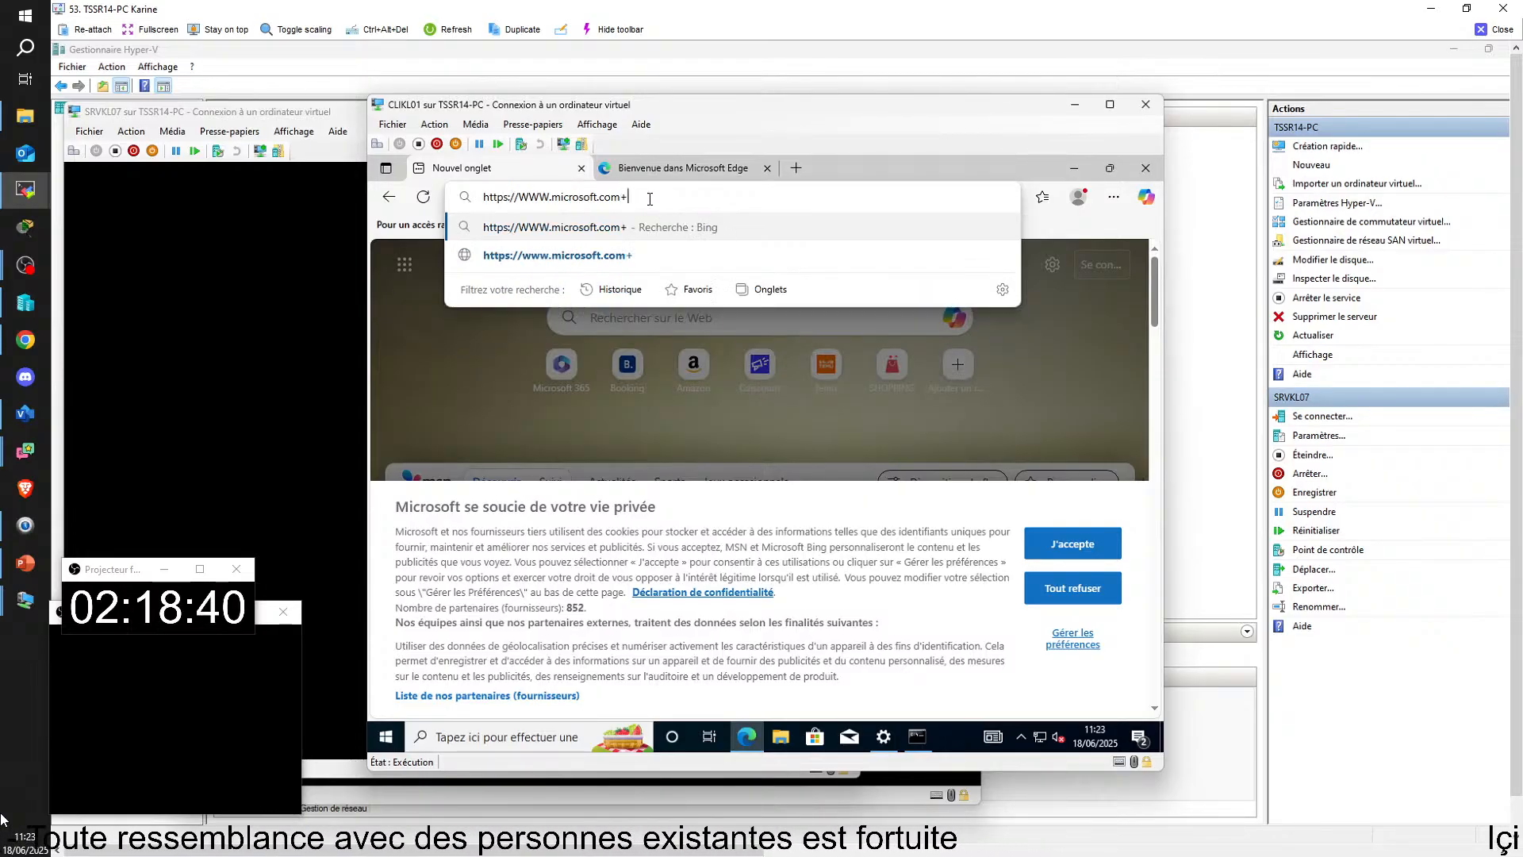
key("BackSpace")
key("BackSpace")
key("BackSpace")
key("BackSpace")
key("BackSpace")
key("BackSpace")
key("BackSpace")
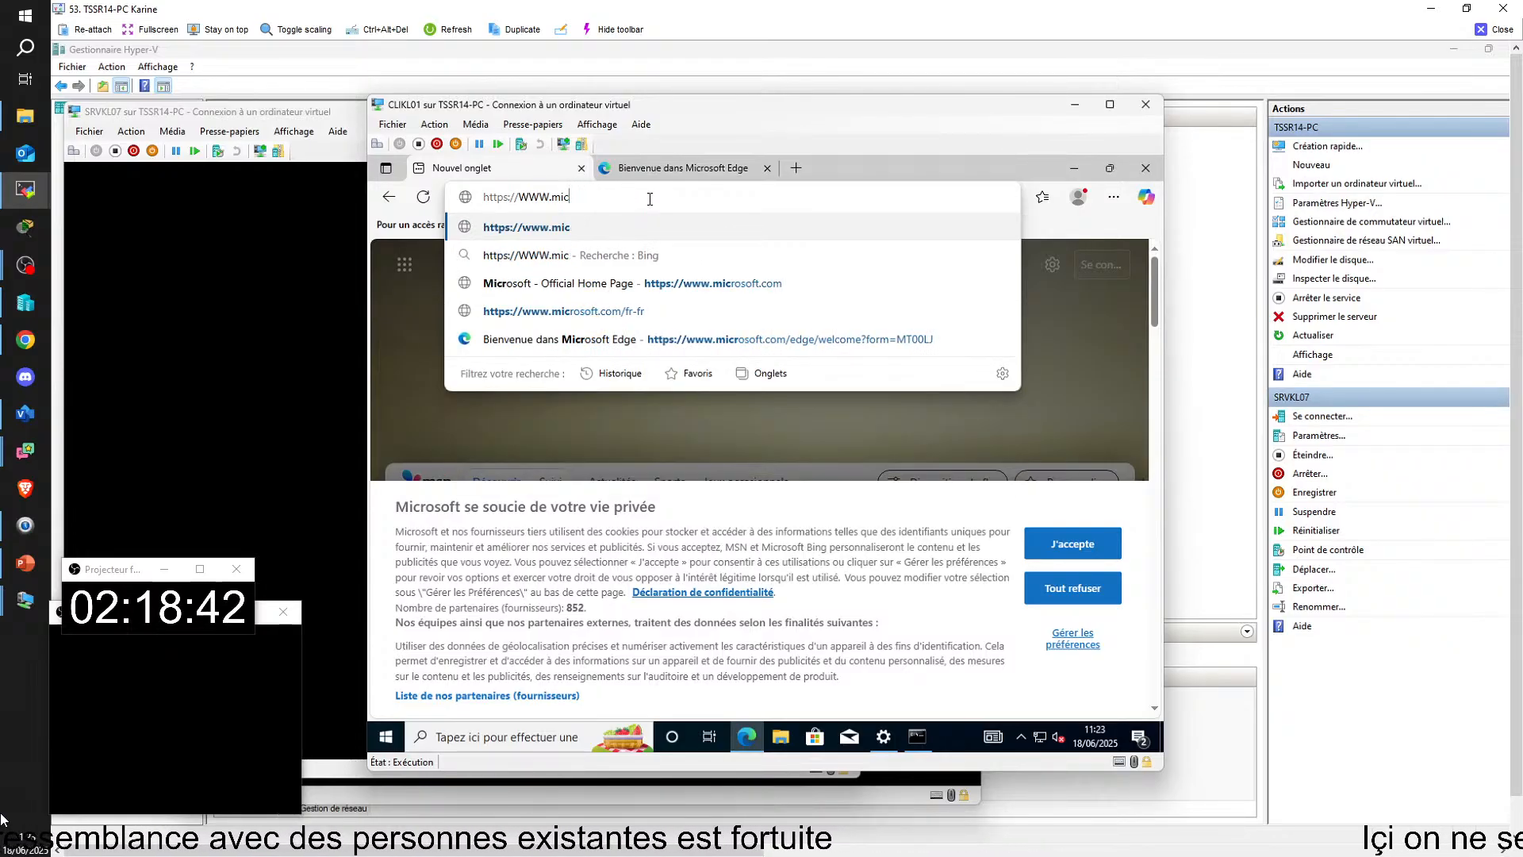
type("KLCORP;COM")
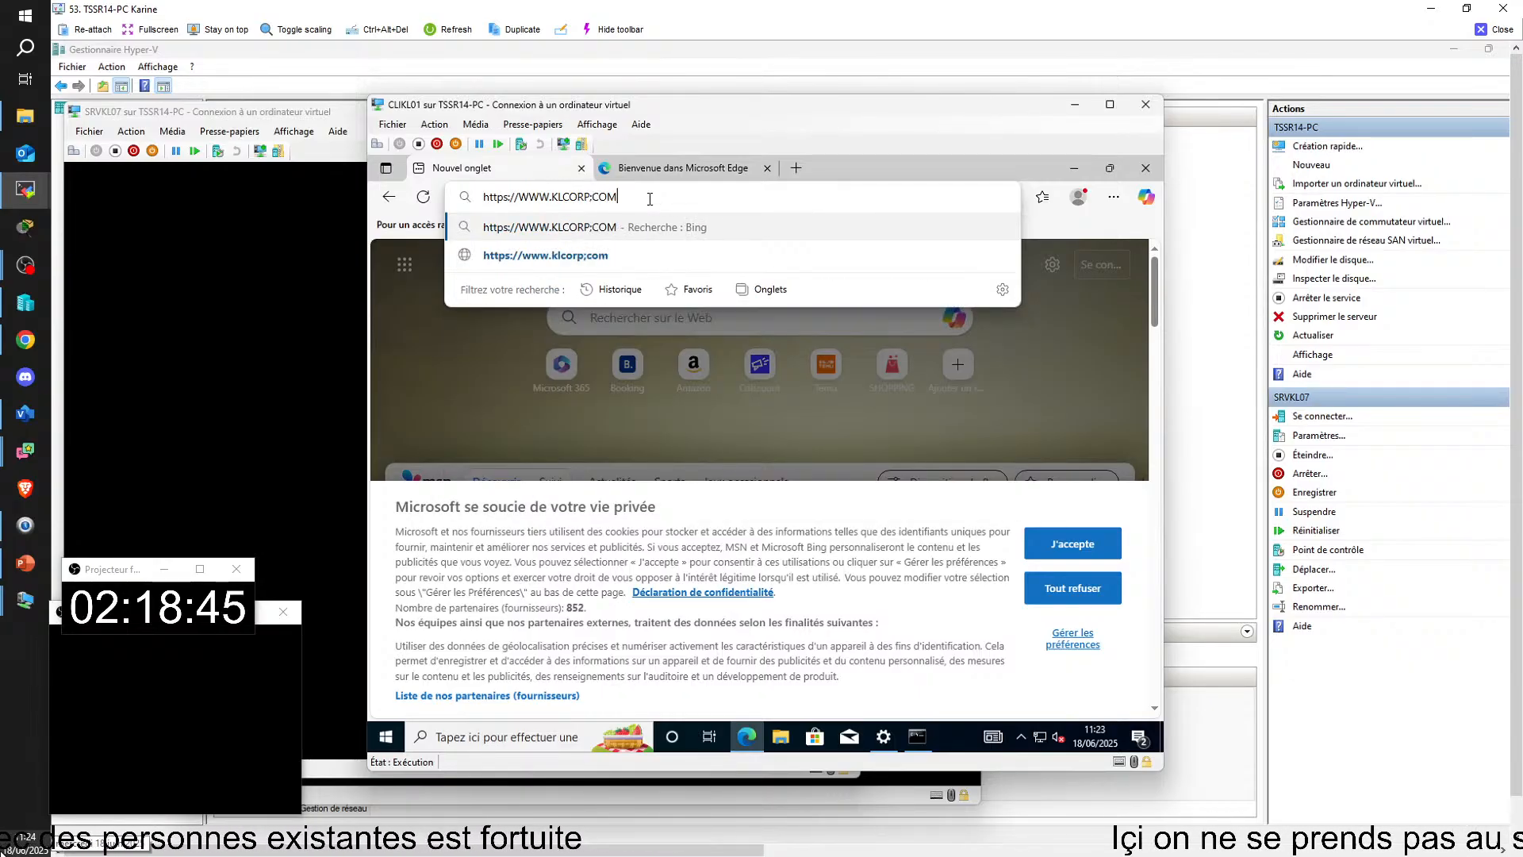
key("BackSpace")
key("BackSpace")
key("BackSpace")
key("BackSpace")
key("BackSpace")
key("BackSpace")
key("BackSpace")
key("BackSpace")
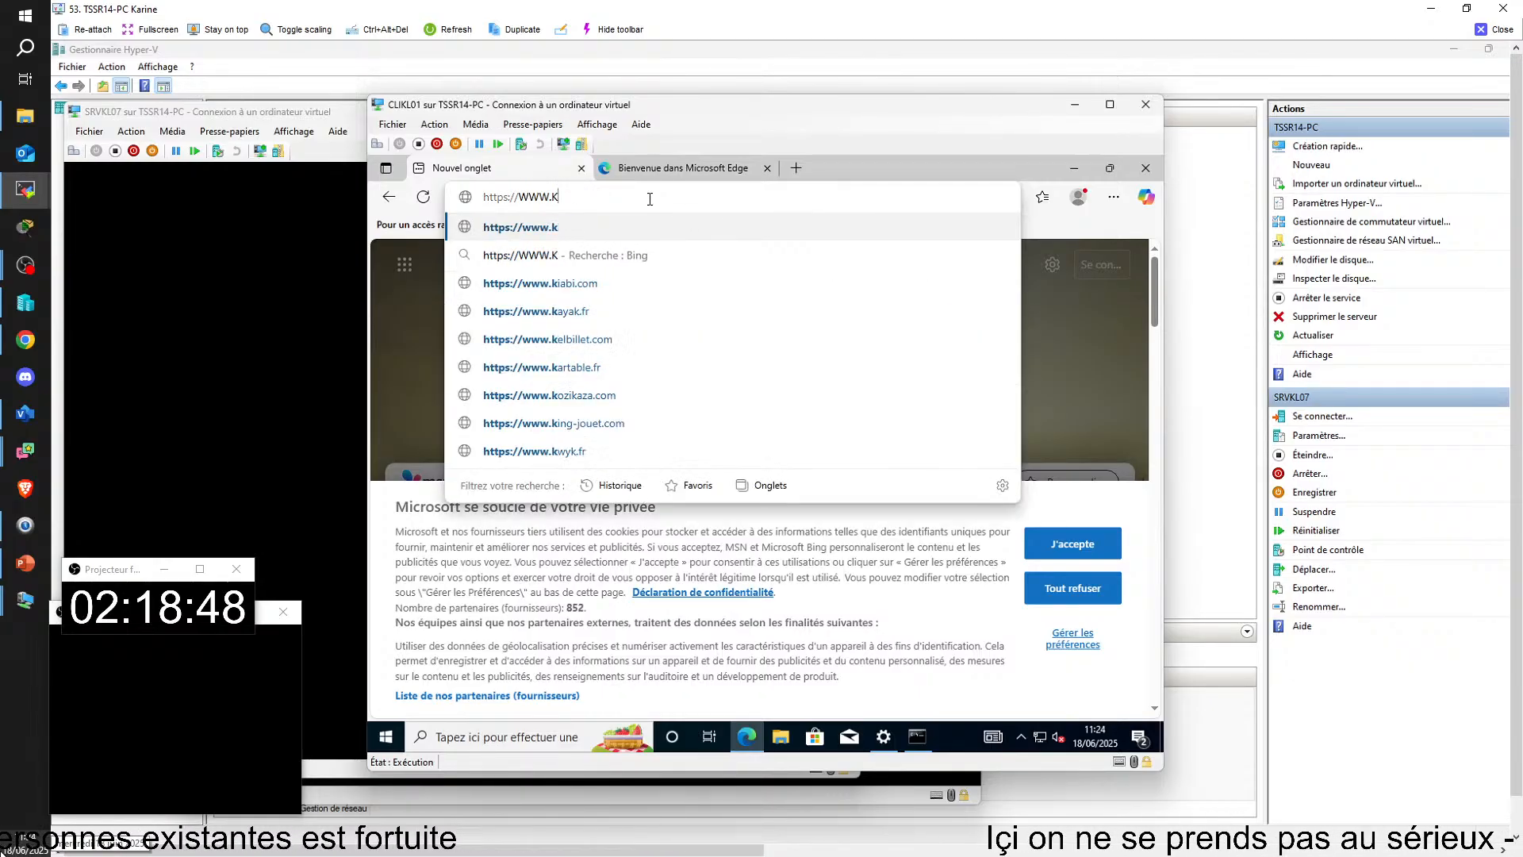
type("klcorp.fr")
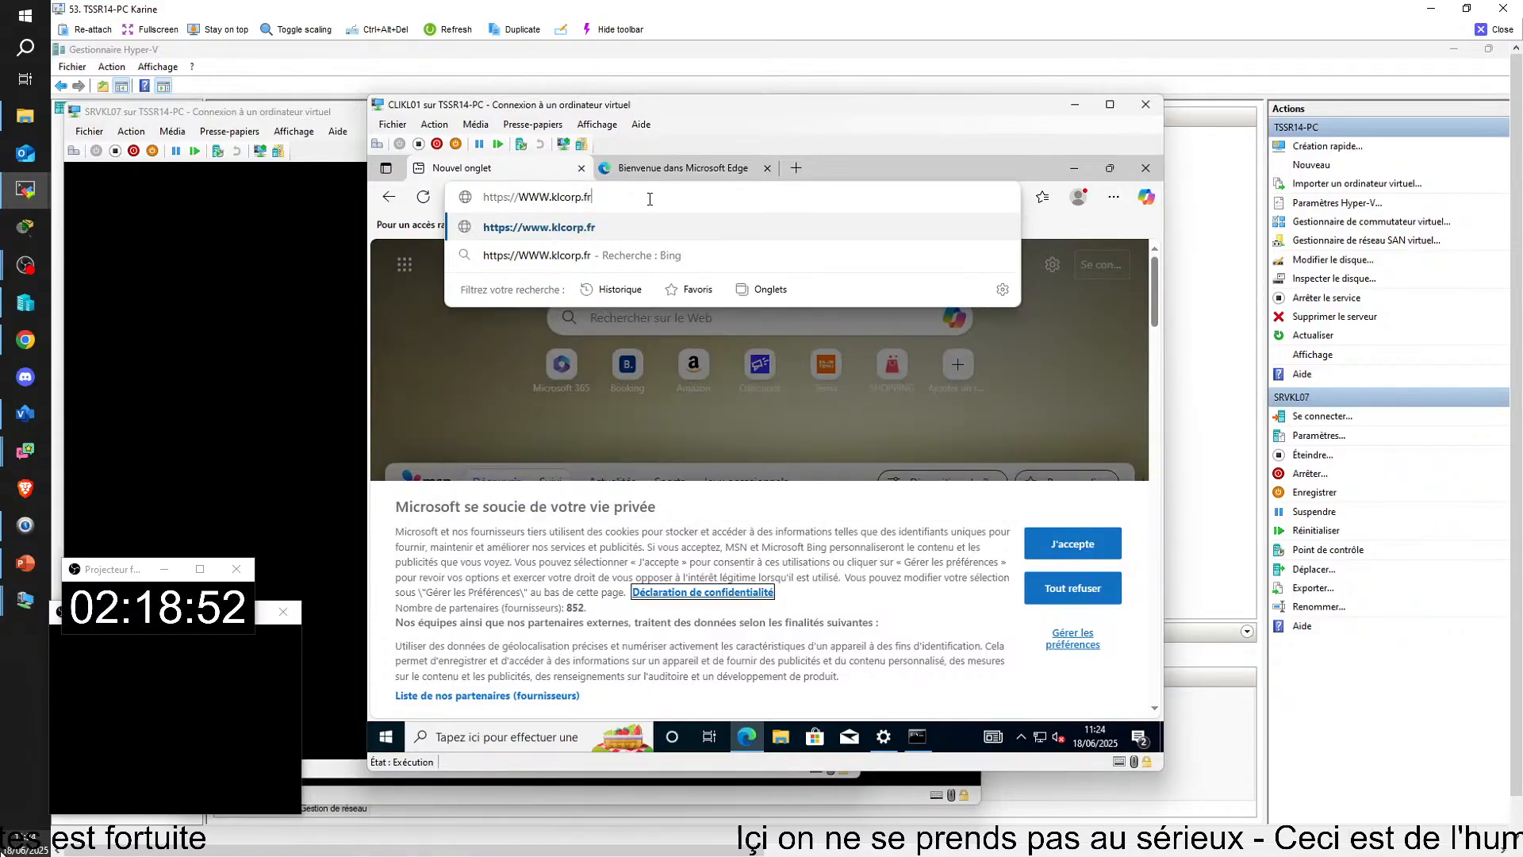
key("Return")
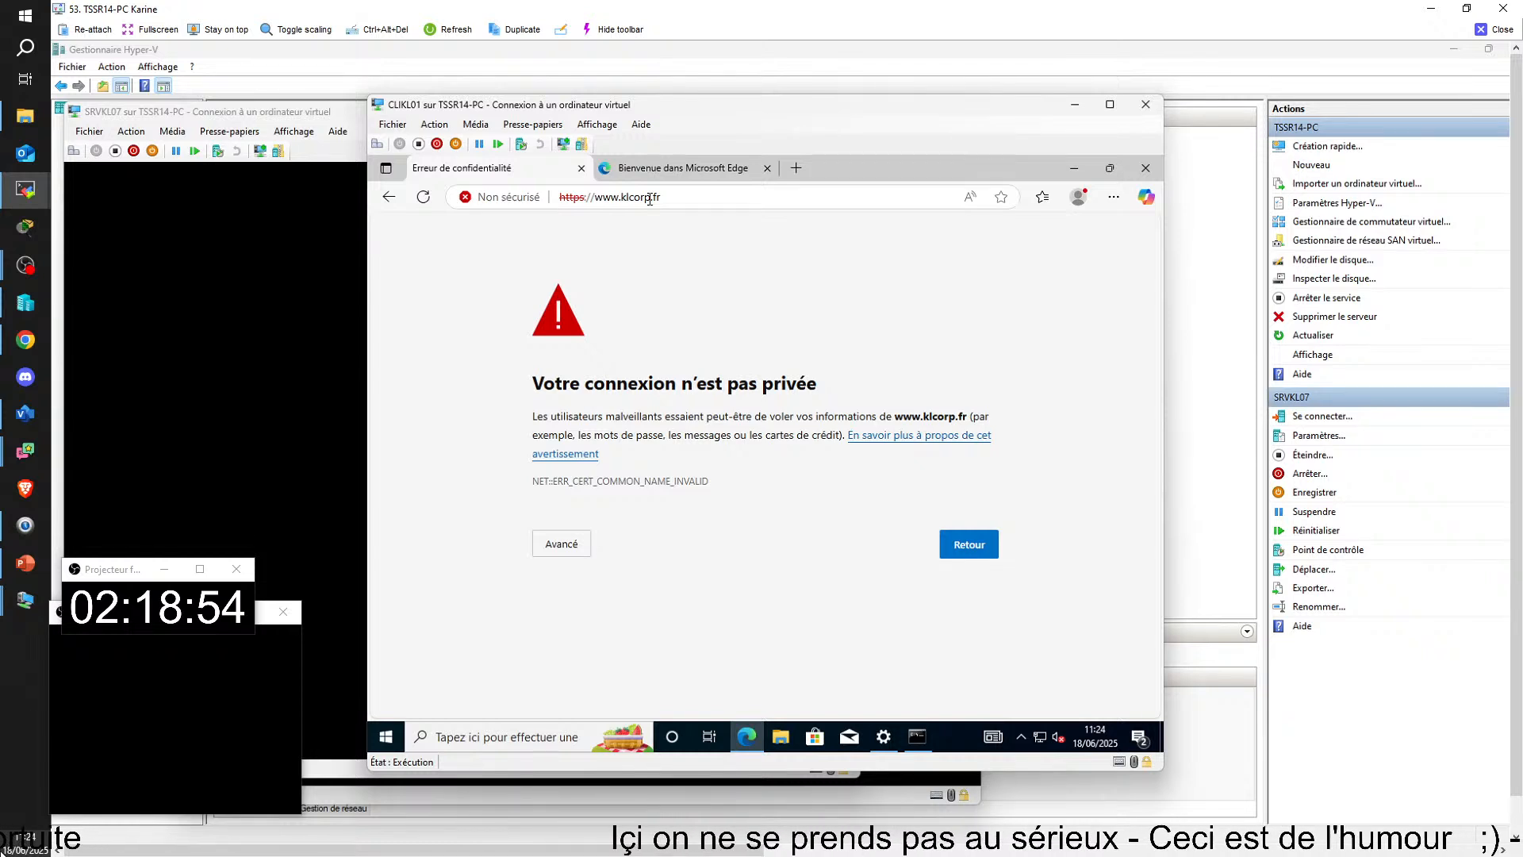
left_click(690, 200)
left_click(690, 200)
key("BackSpace")
key("BackSpace")
key("BackSpace")
key("BackSpace")
key("BackSpace")
key("BackSpace")
key("BackSpace")
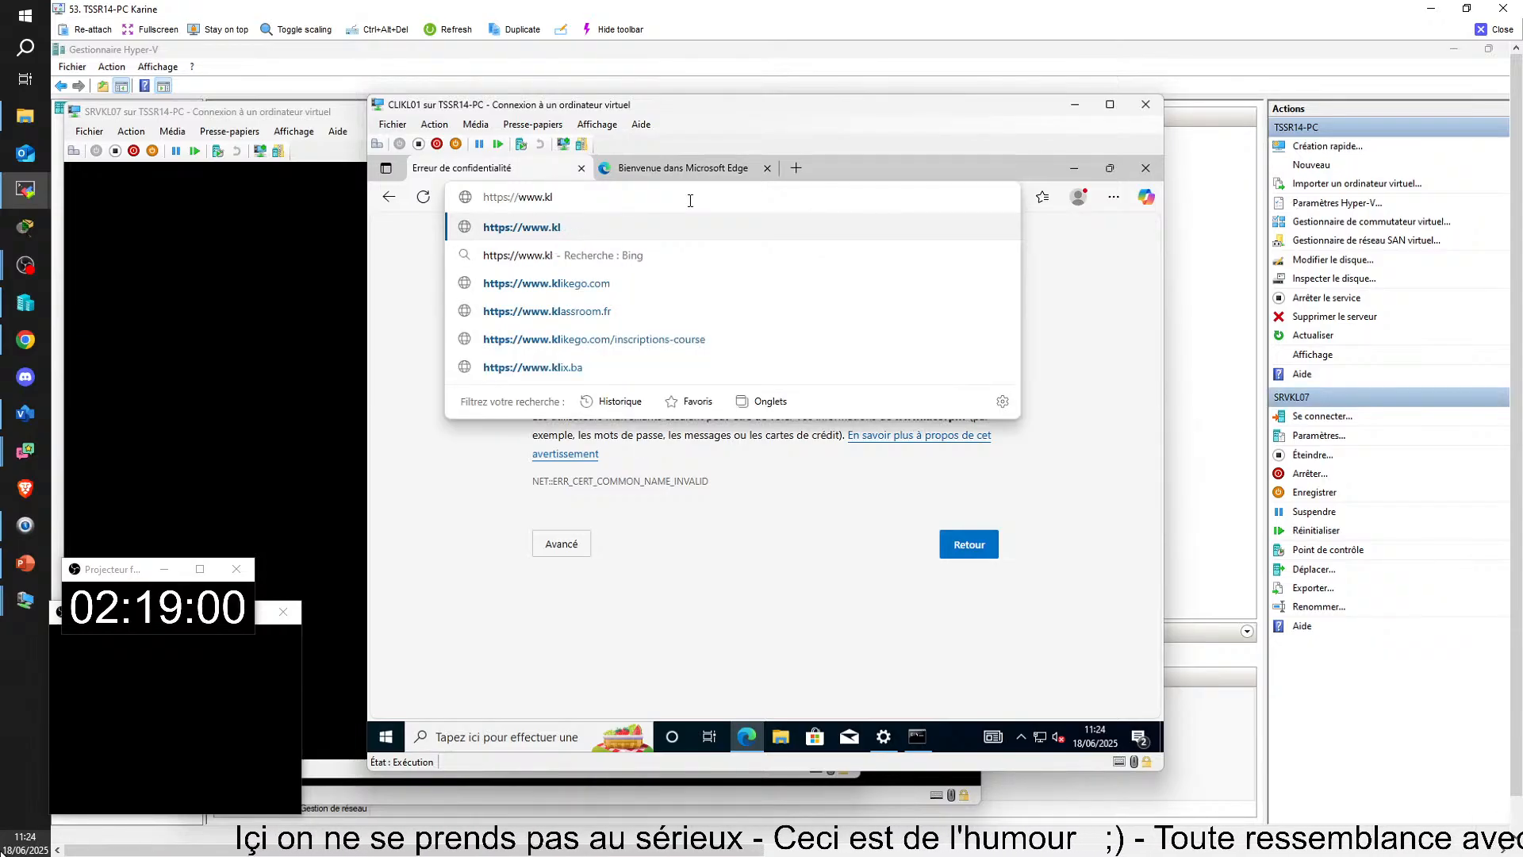
key("BackSpace")
key("BackSpace")
type("dom")
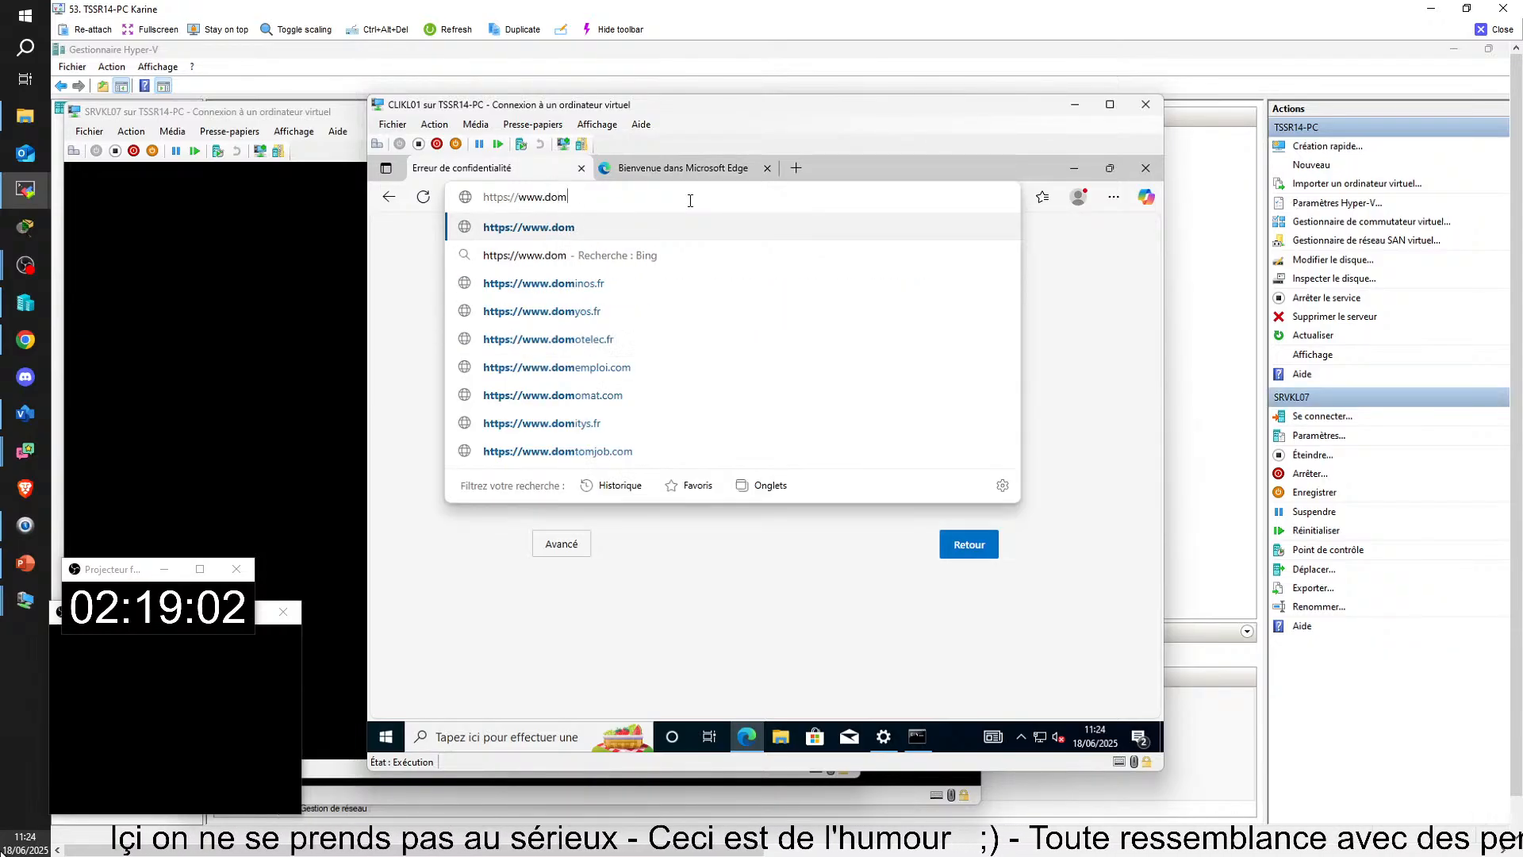
type("kl.")
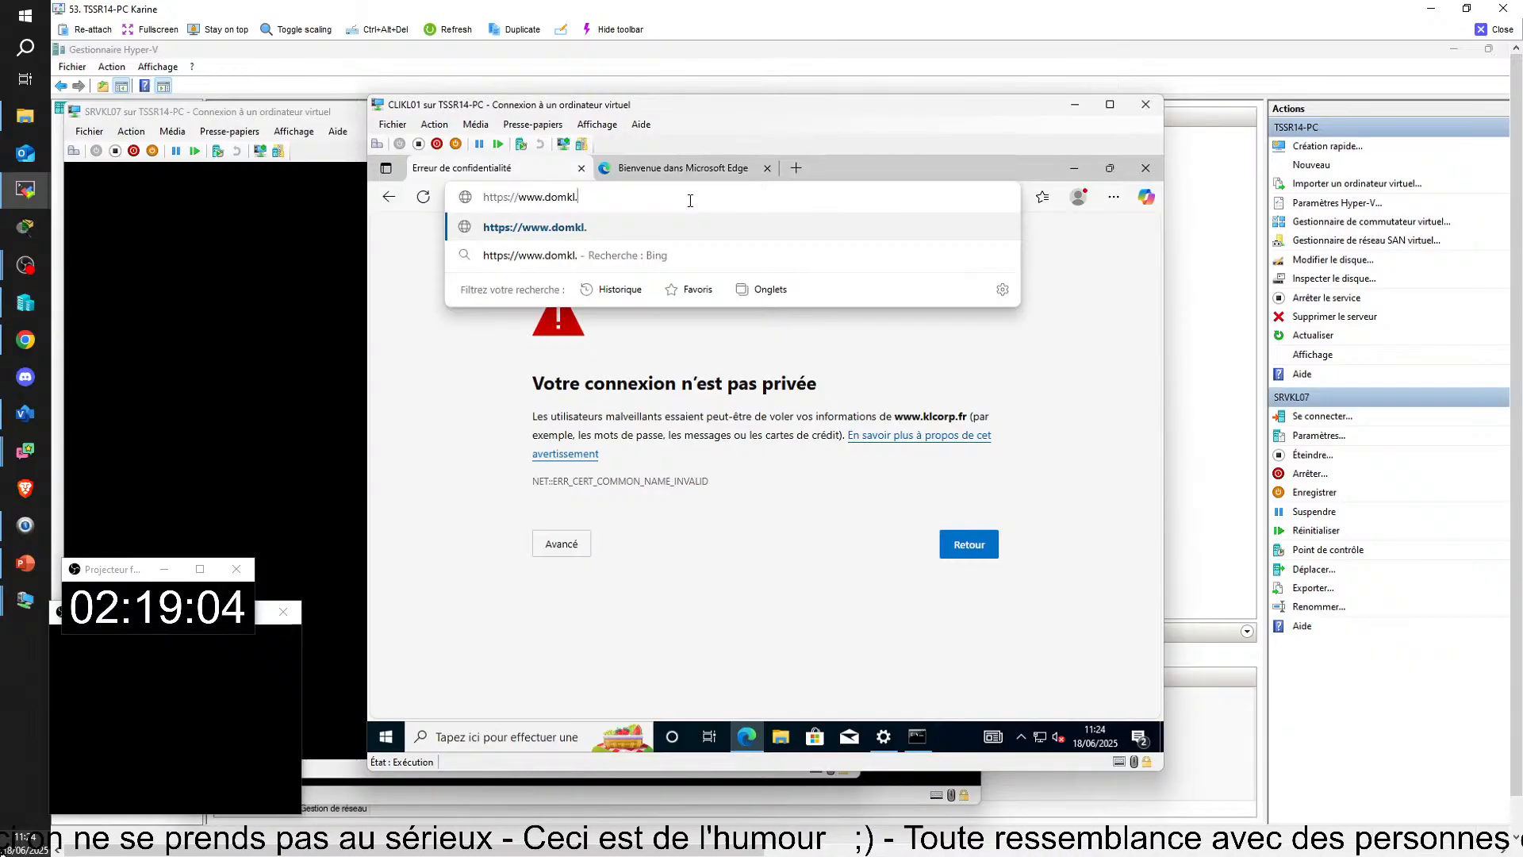
type("lan")
key("Return")
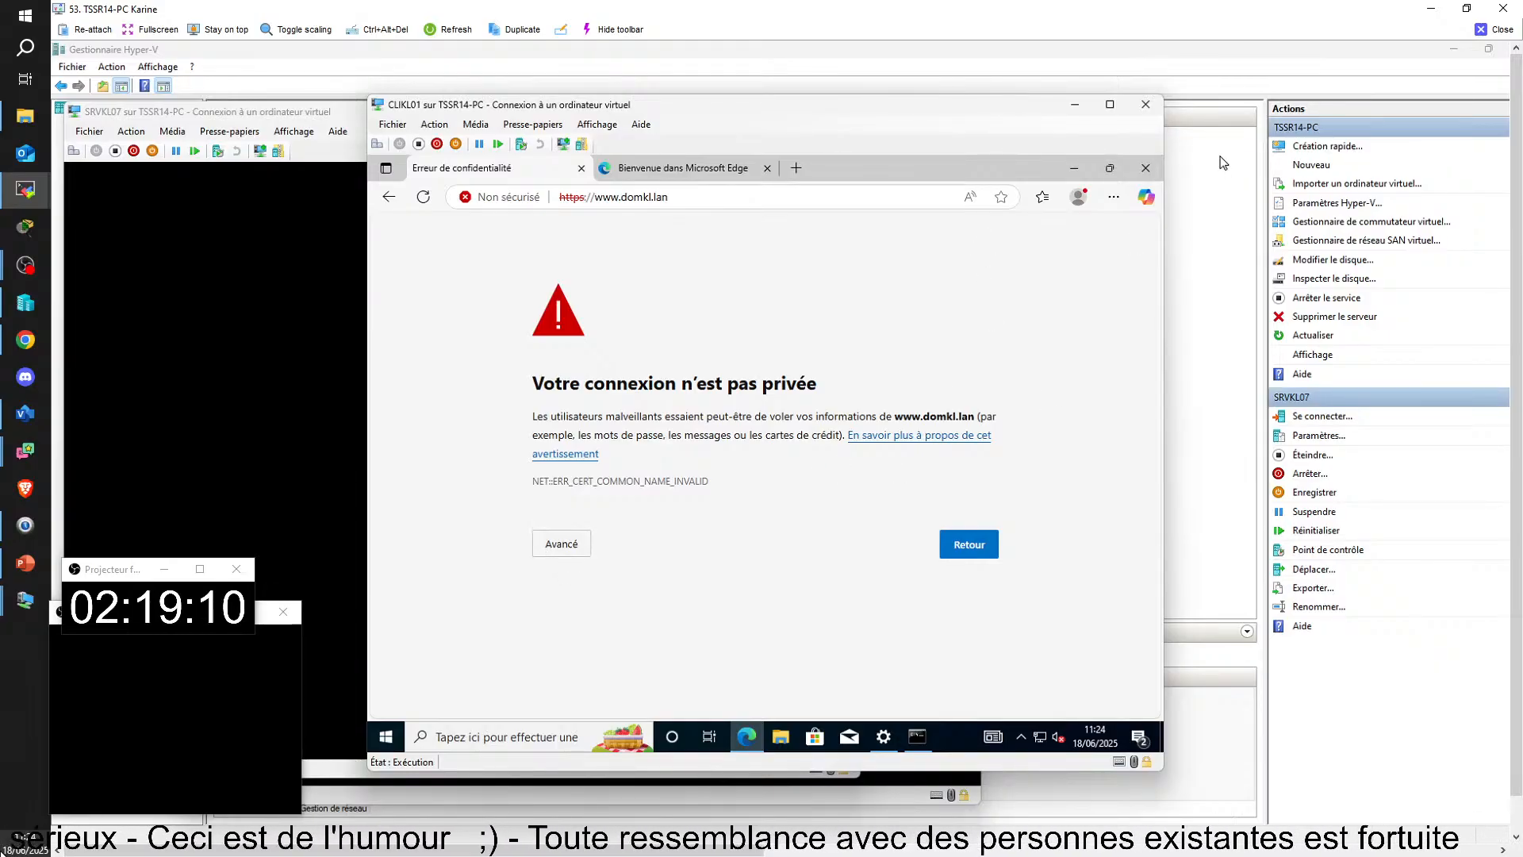
Step: Open Edge's settings on CLIKL01 and search them for "internet"
left_click(1114, 198)
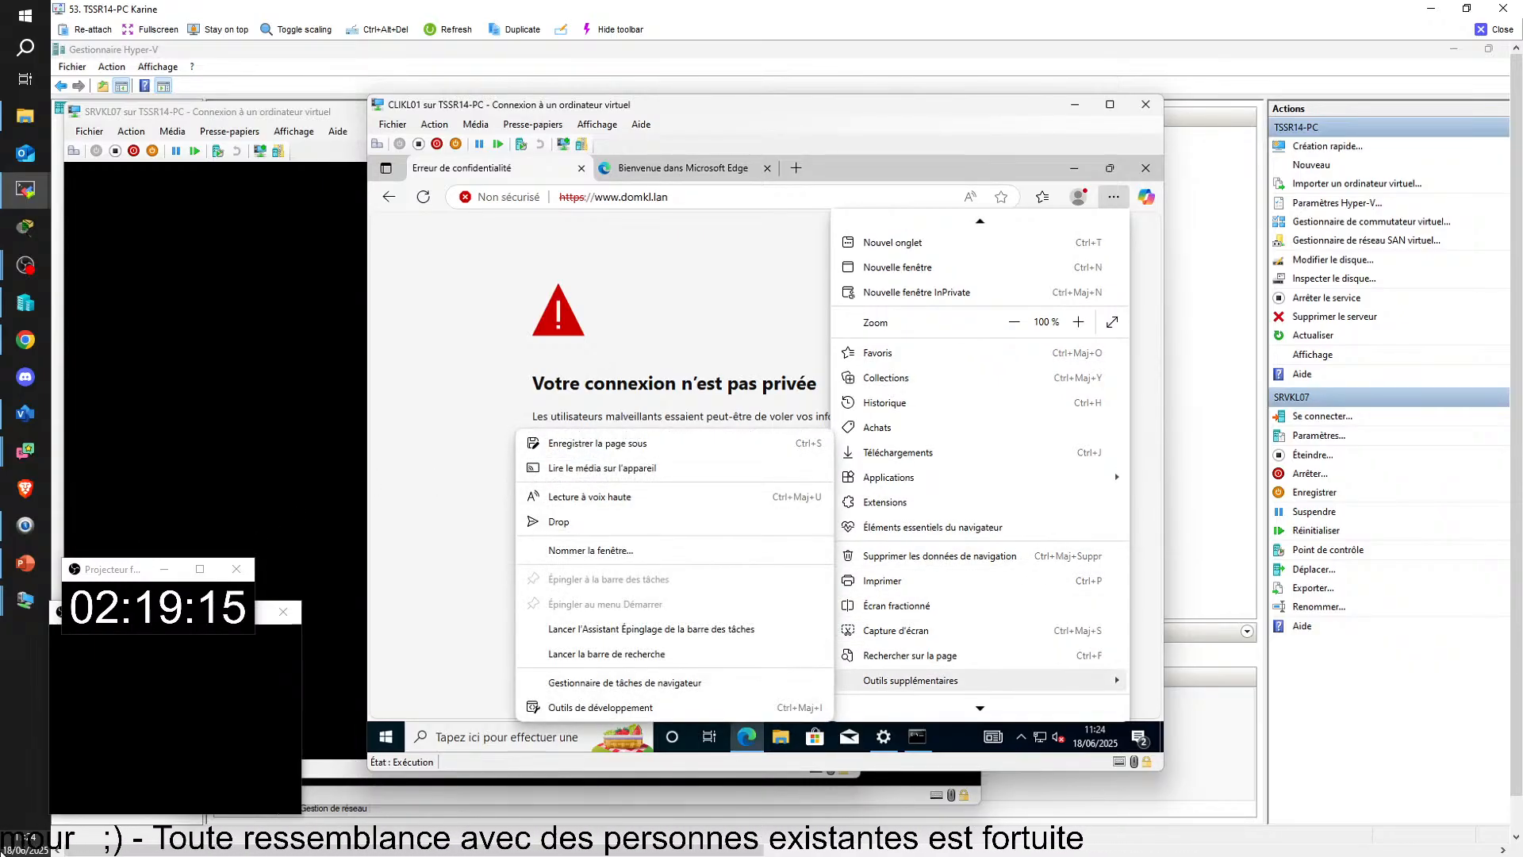
scroll(896, 634, "down", 1)
left_click(886, 636)
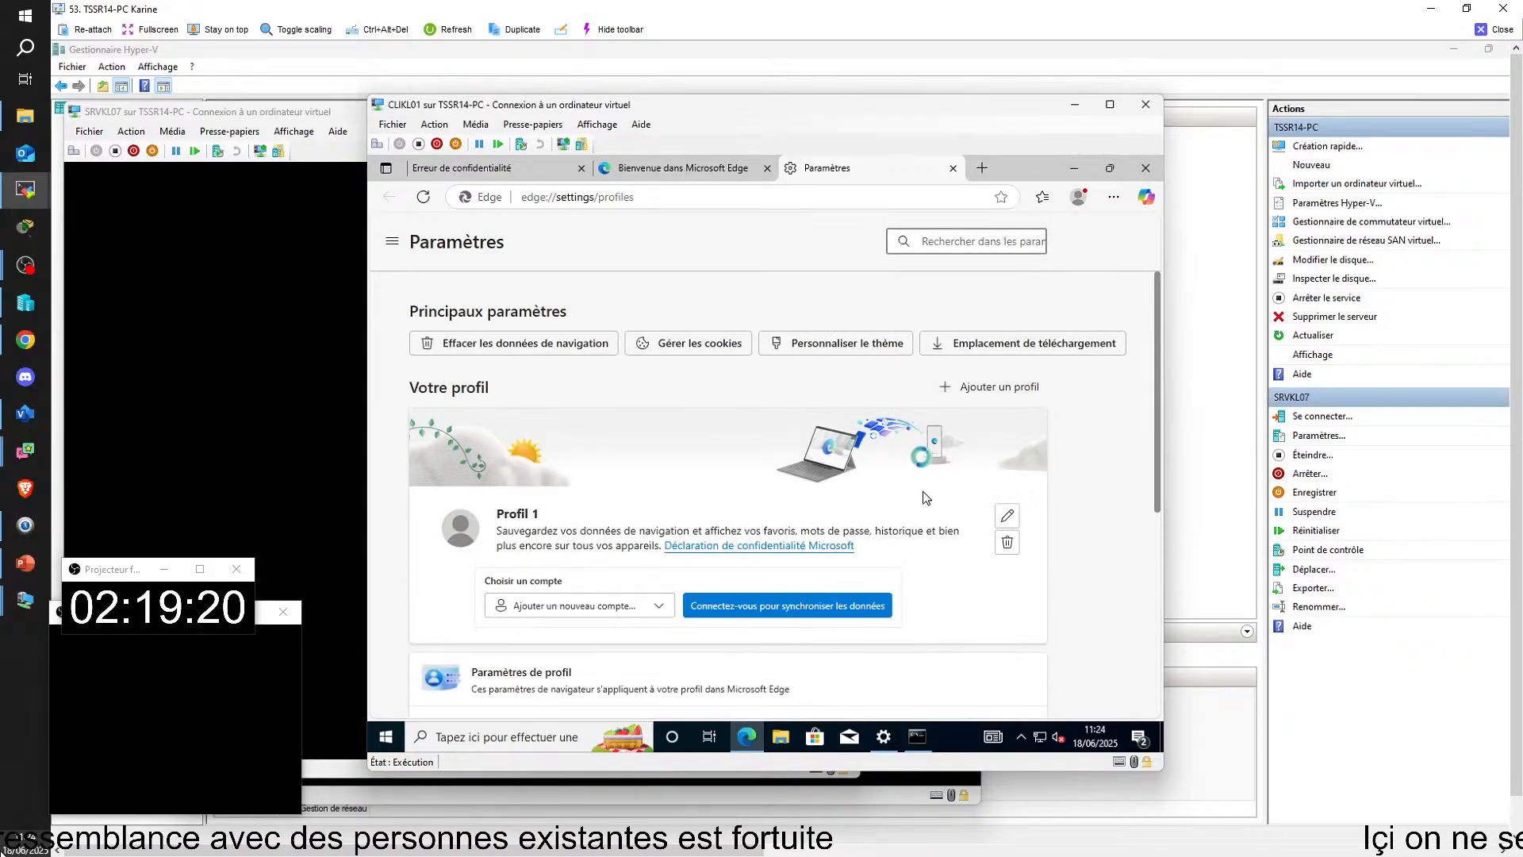
left_click(1006, 246)
type("in")
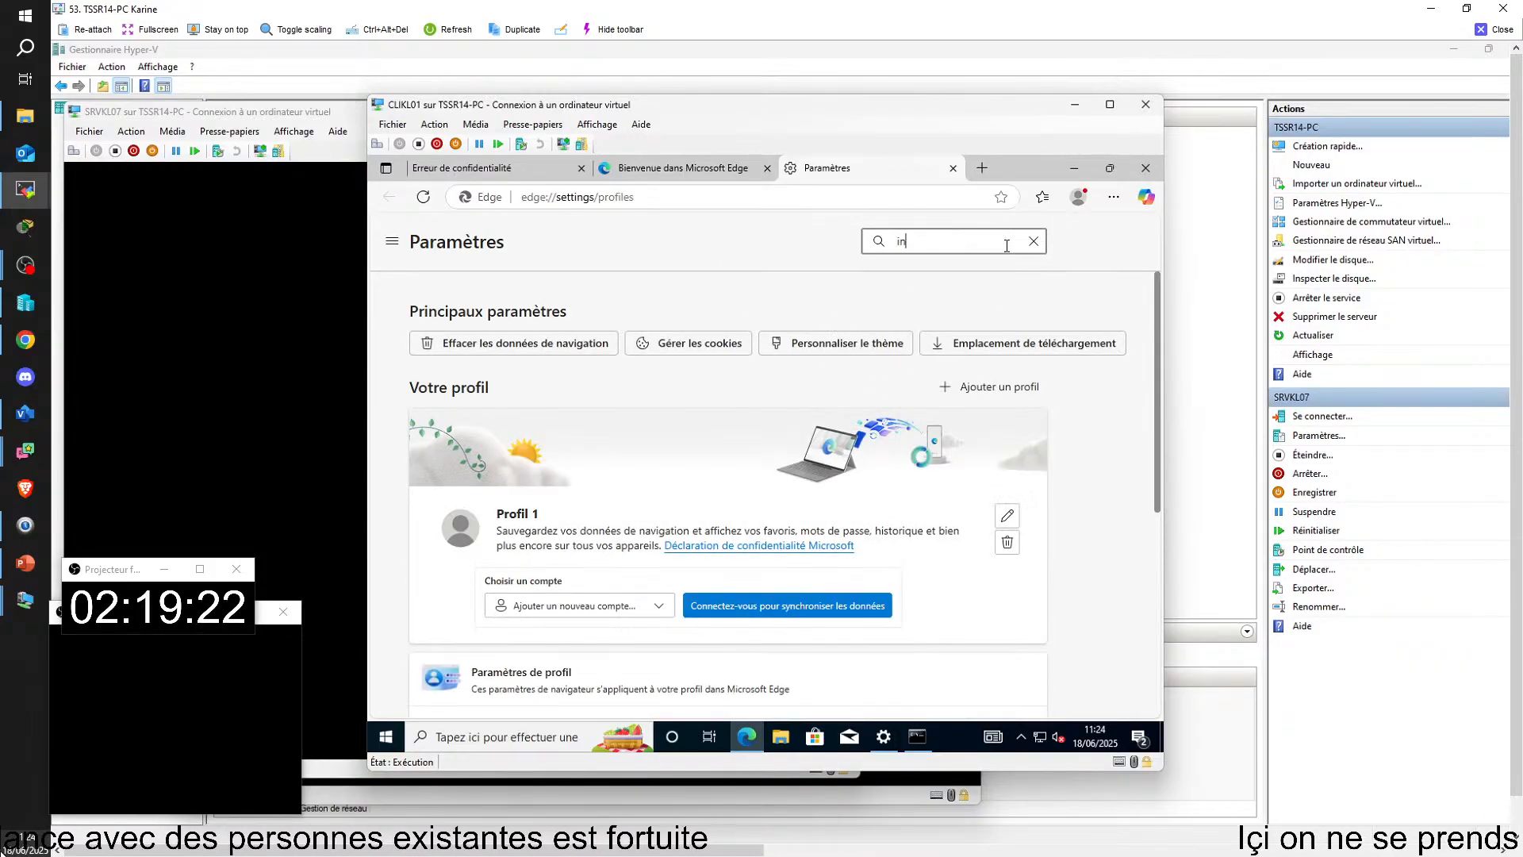
type("ter")
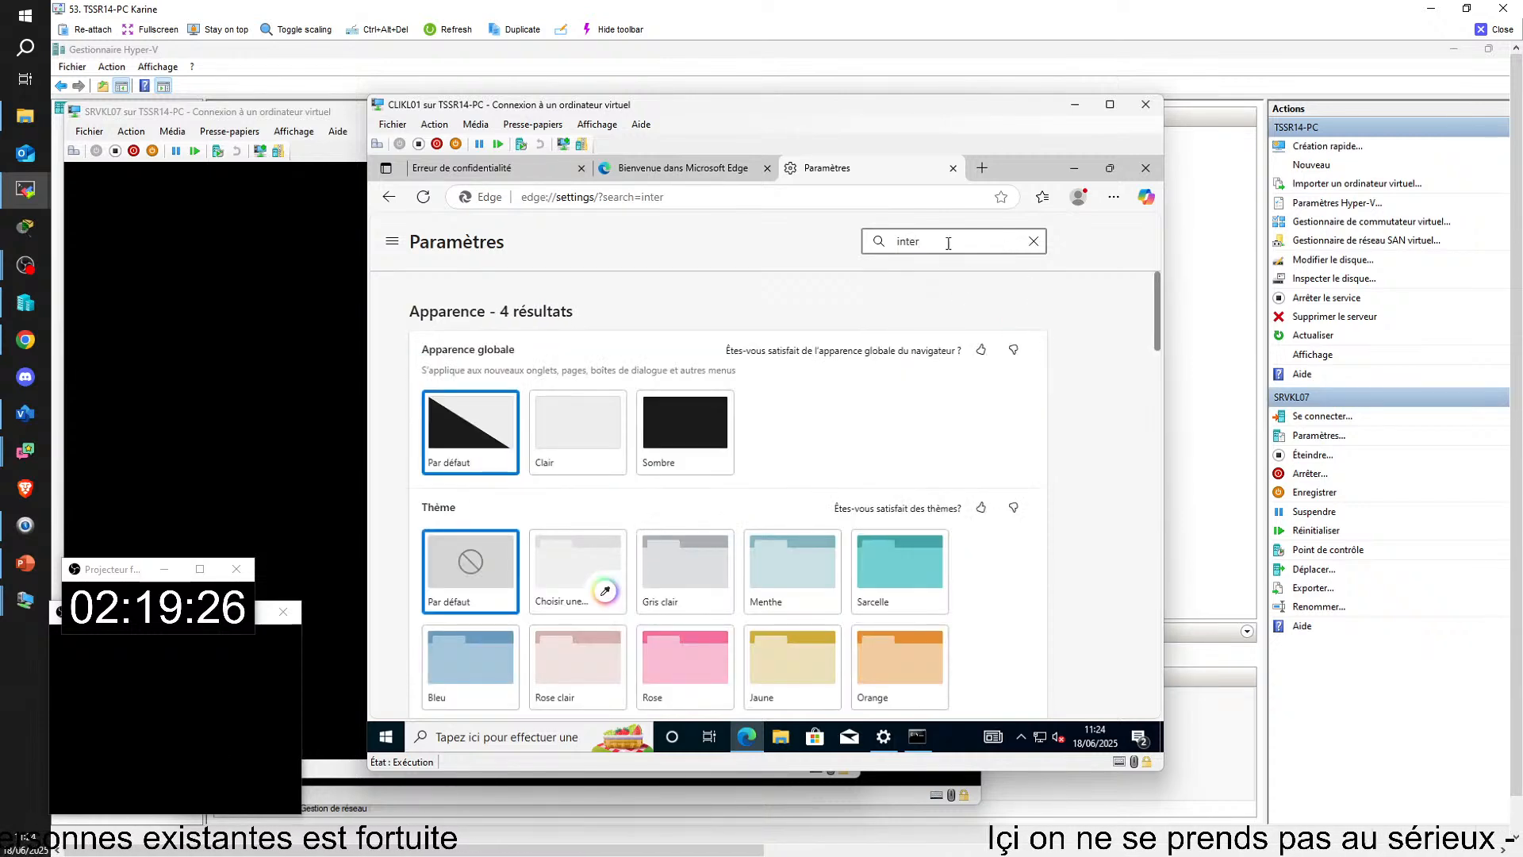
type("net")
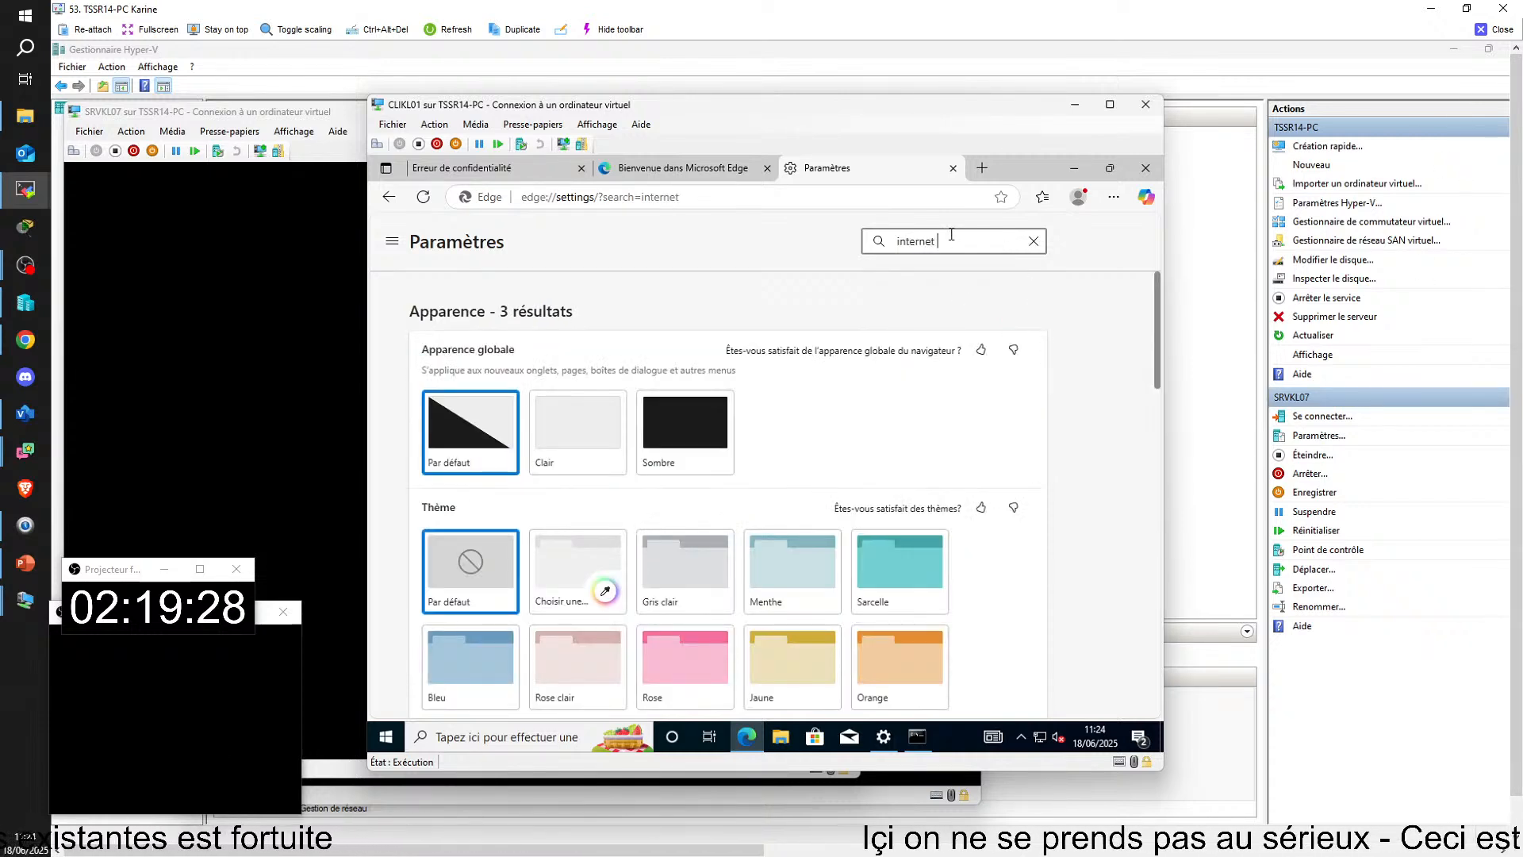
Step: Close the TSSR14-PC remote view and switch to the TSSR02-PC one, maximized
left_click(1480, 33)
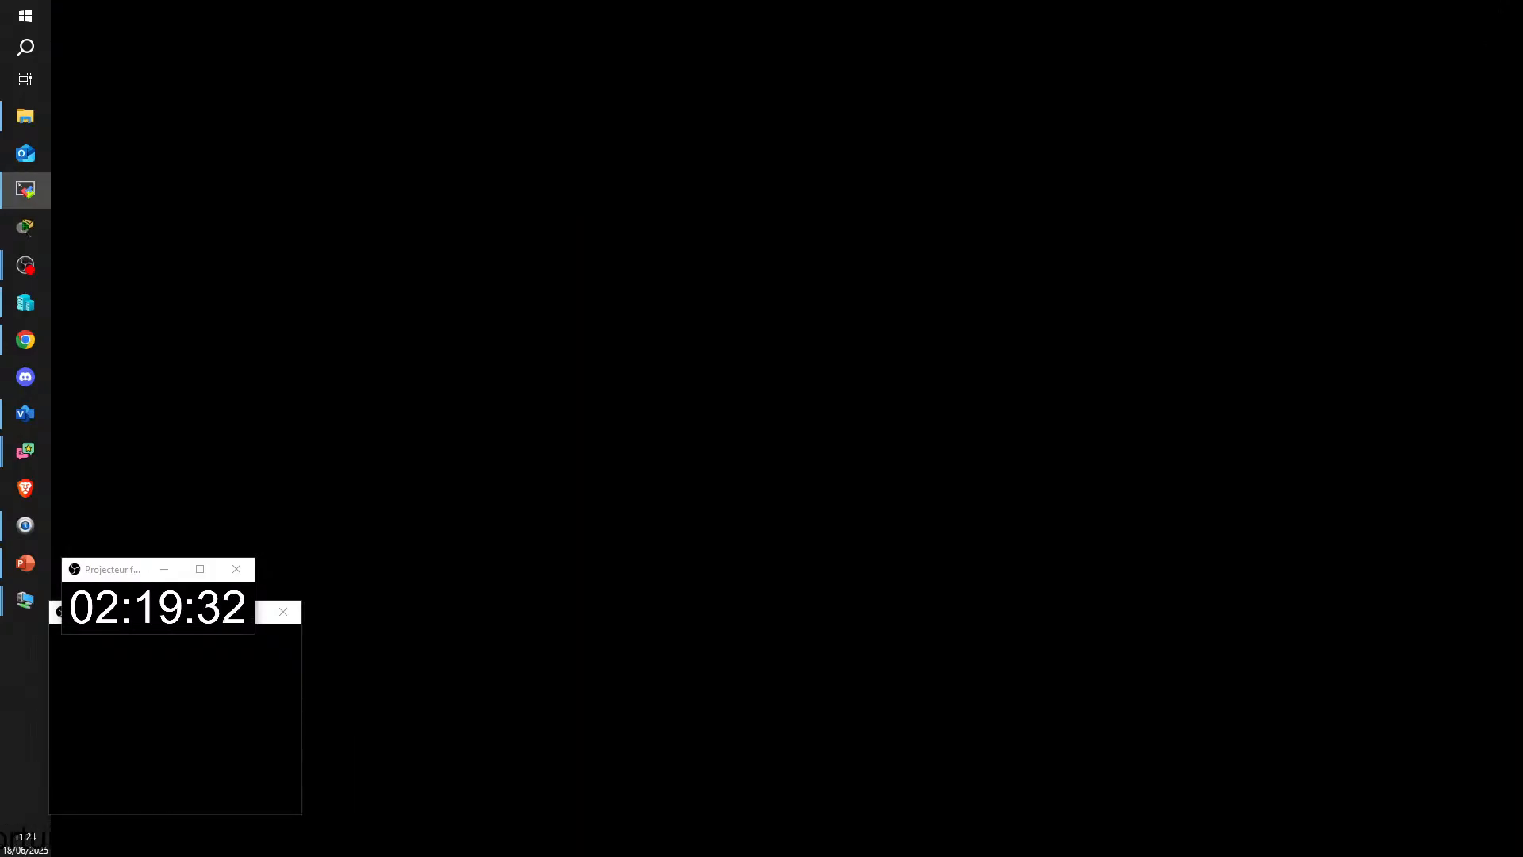
left_click_drag(1522, 396, 29, 61)
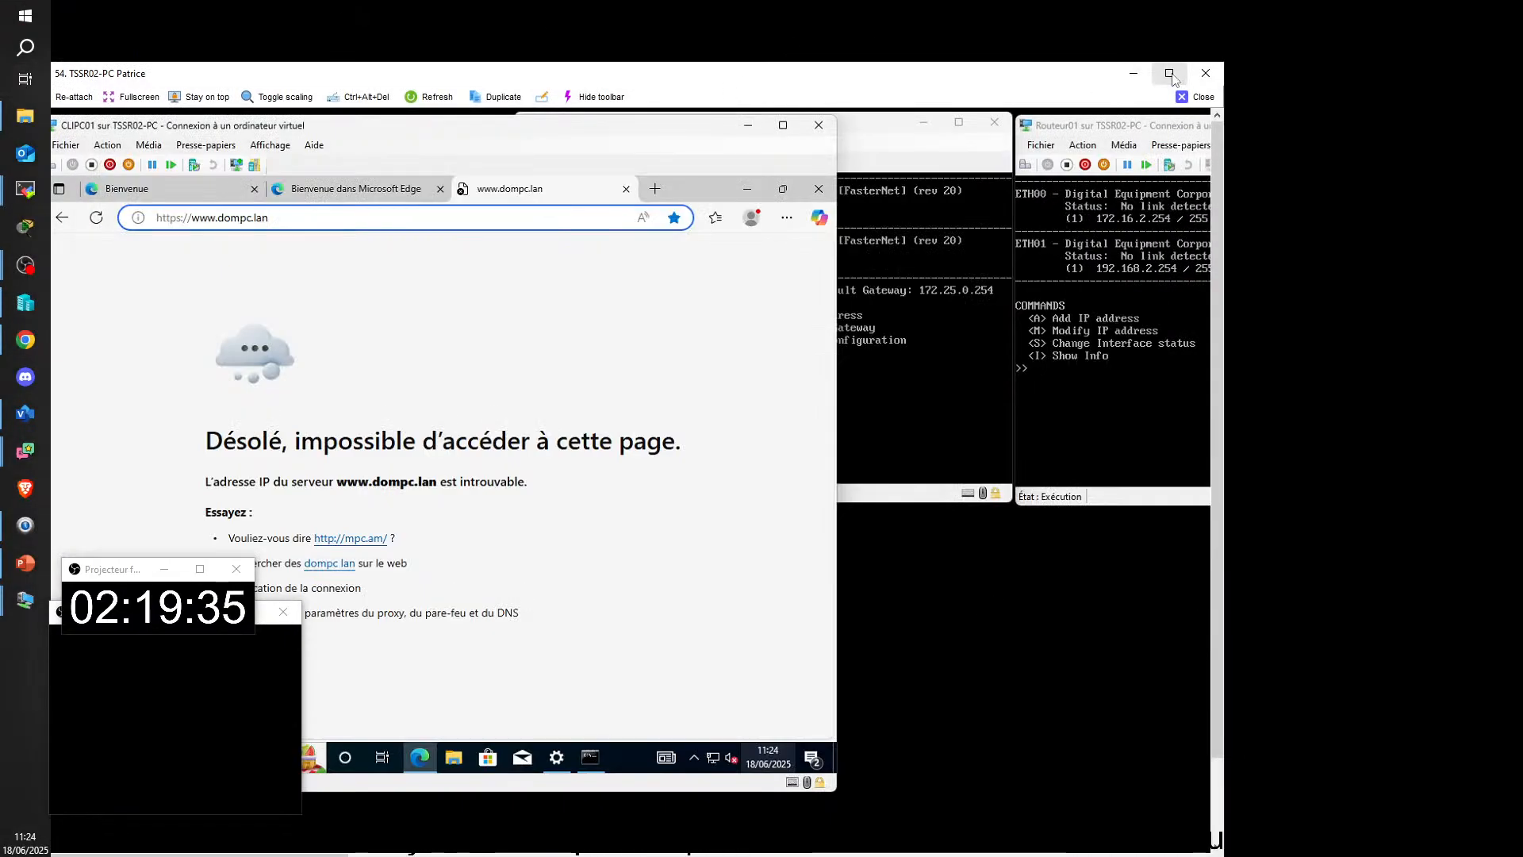
left_click(1169, 74)
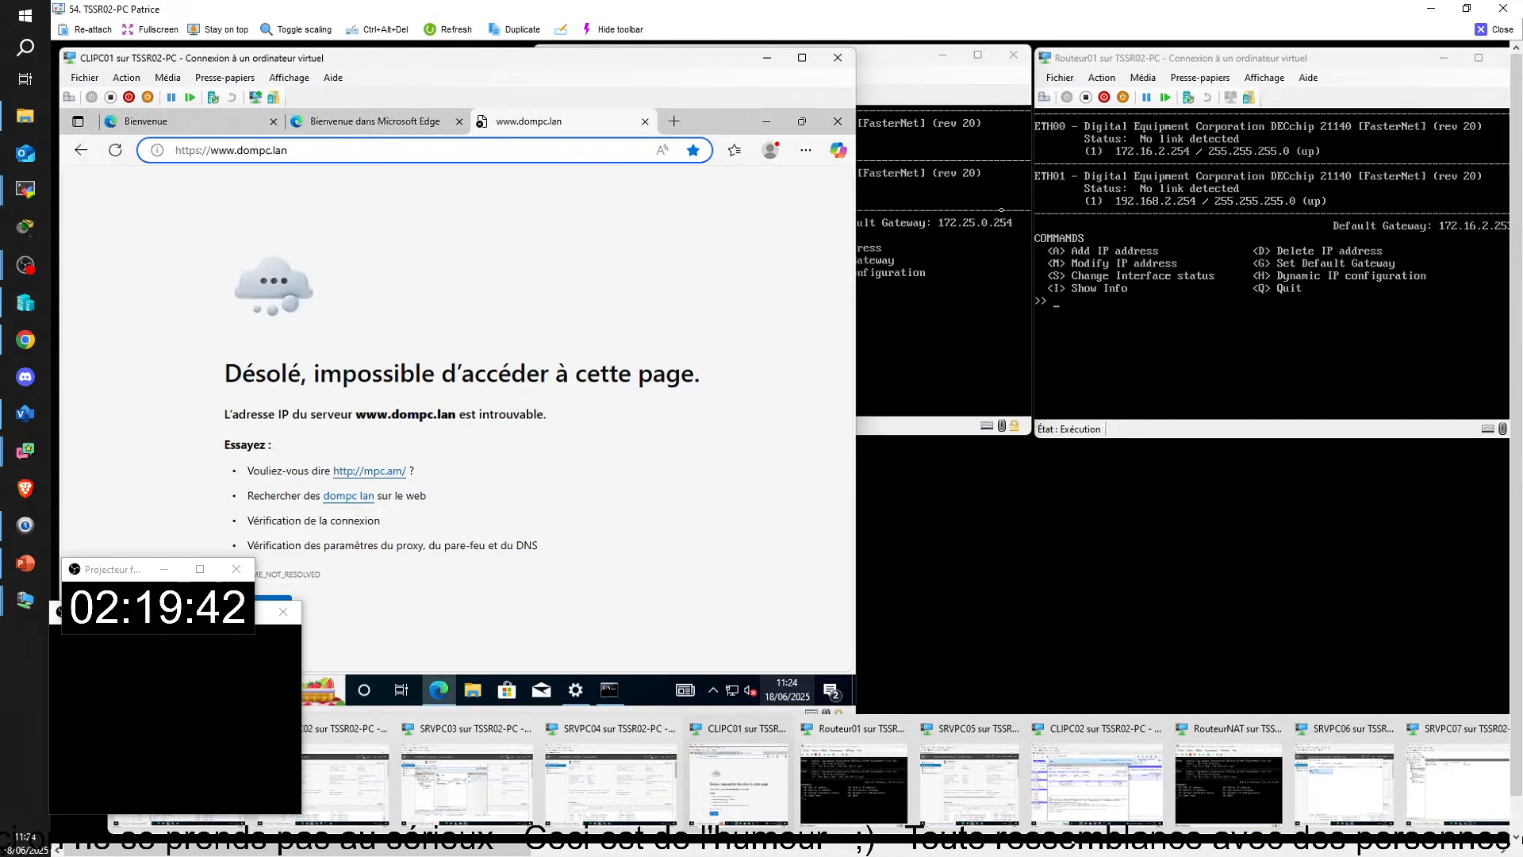
Step: Bring up SRVPC02's connection window, shift it slightly, check its local server properties and minimize it
left_click(323, 780)
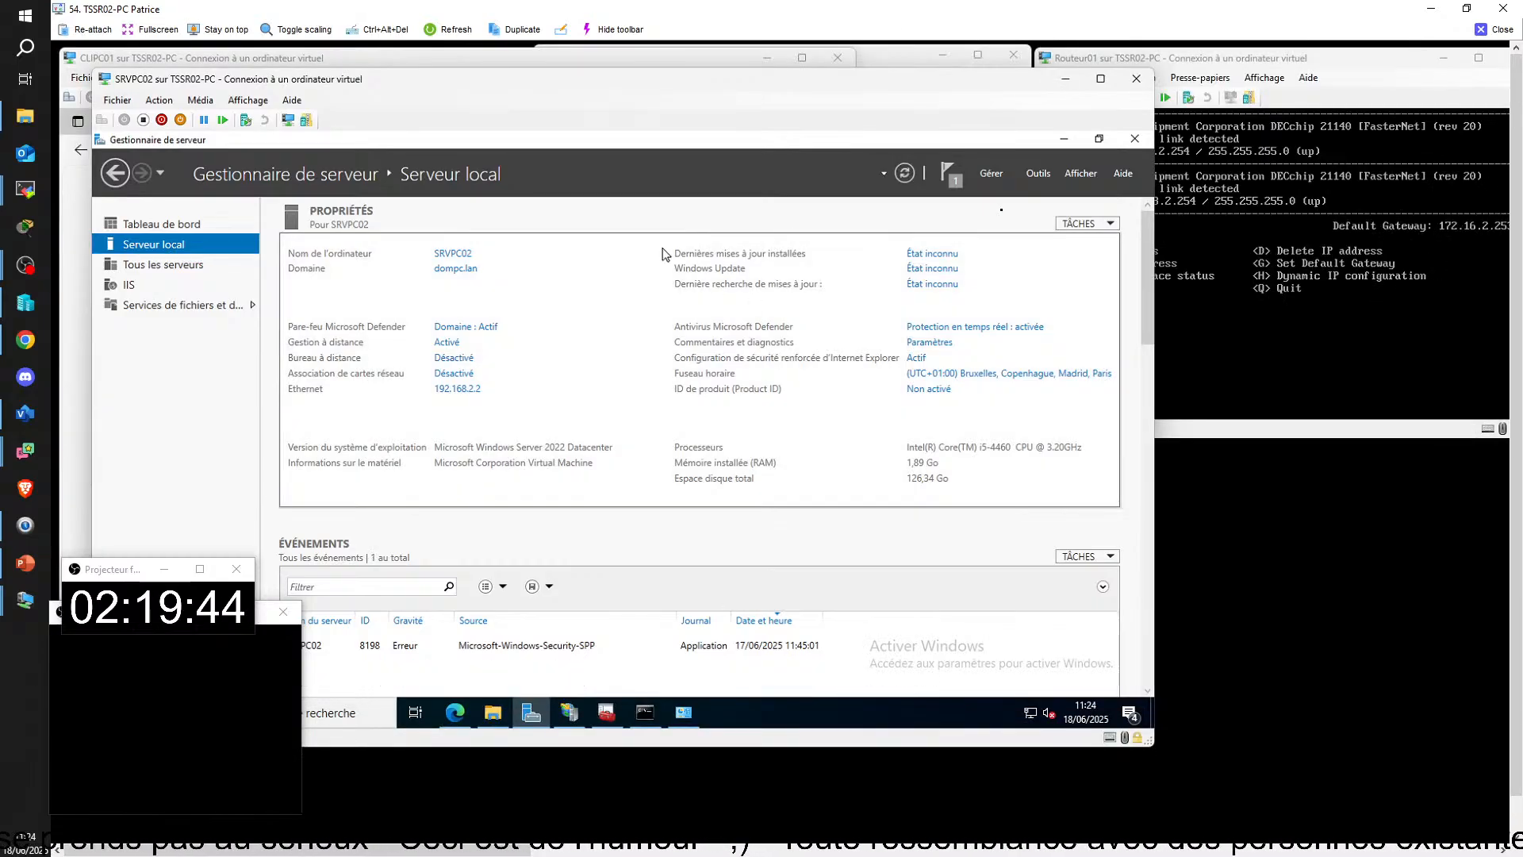
left_click_drag(547, 78, 650, 120)
left_click(1169, 122)
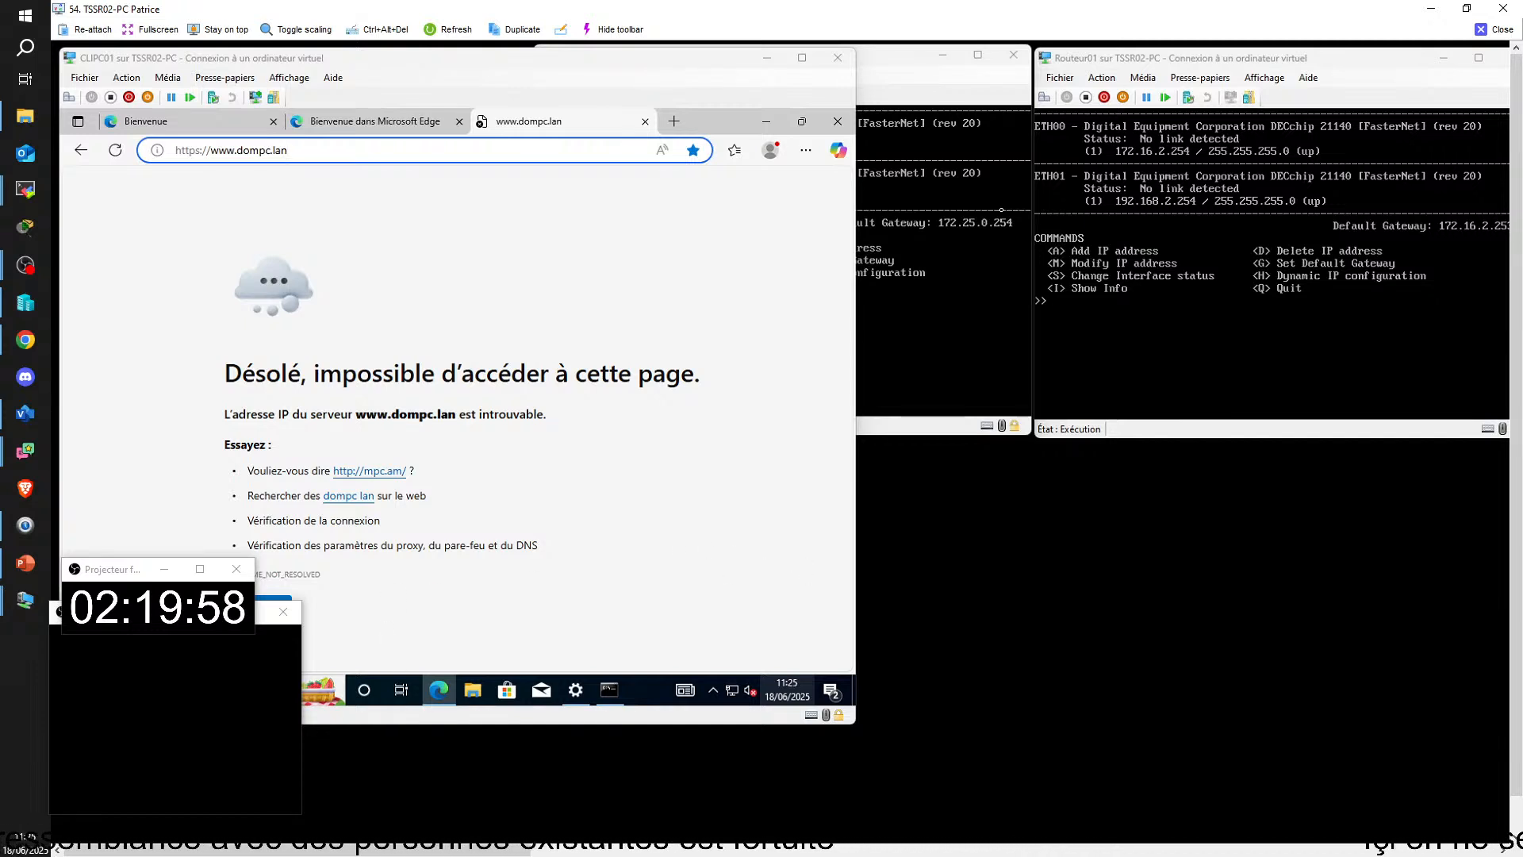
Step: In CLIPC01's command prompt, replace the unfinished ping command with ipconfig and run it
left_click(616, 690)
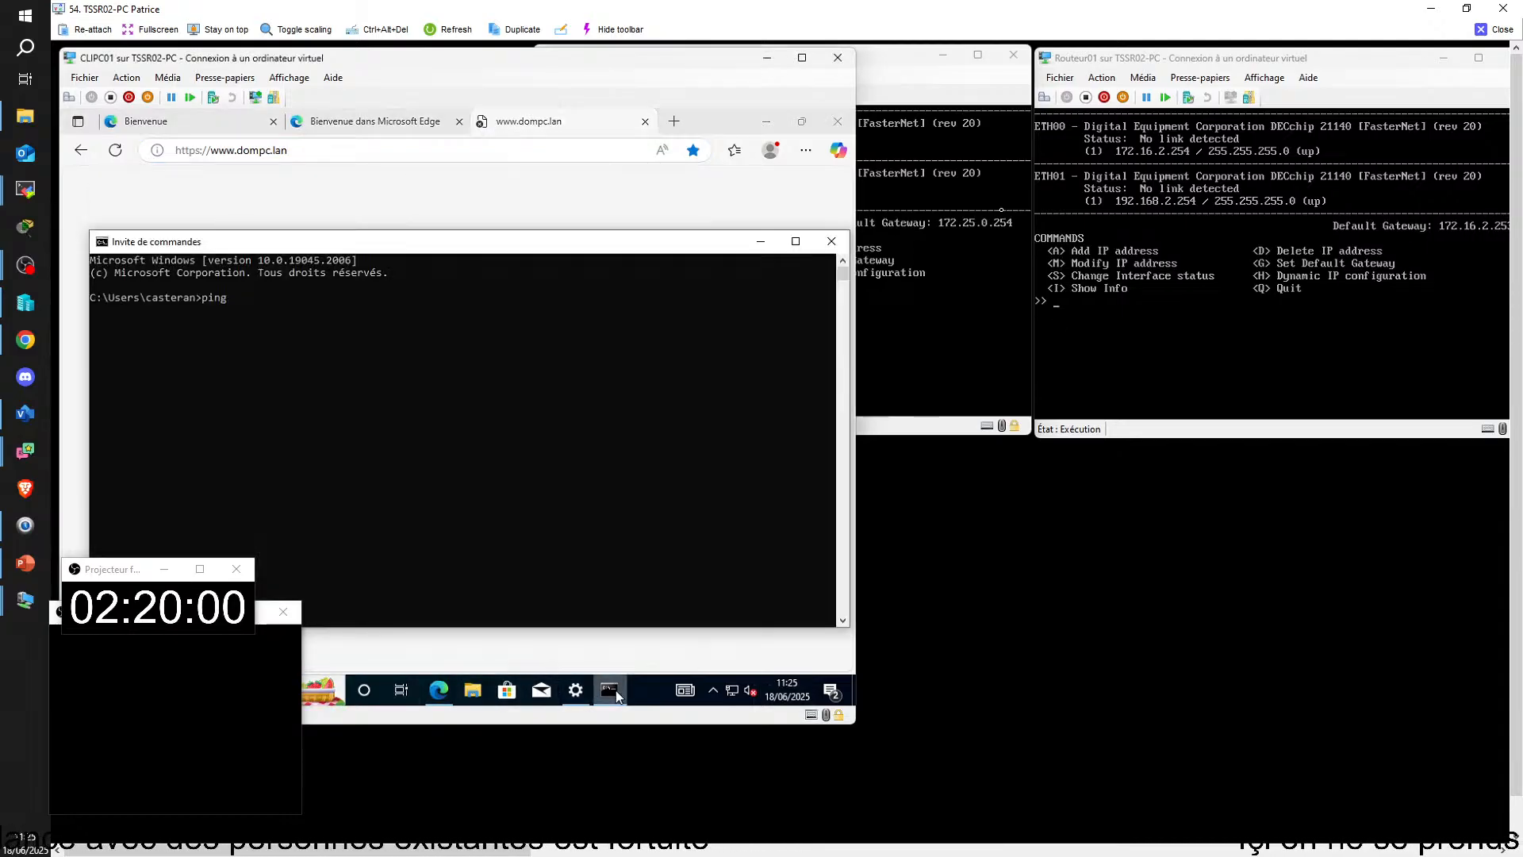
key("BackSpace")
key("BackSpace")
key("BackSpace")
key("BackSpace")
key("BackSpace")
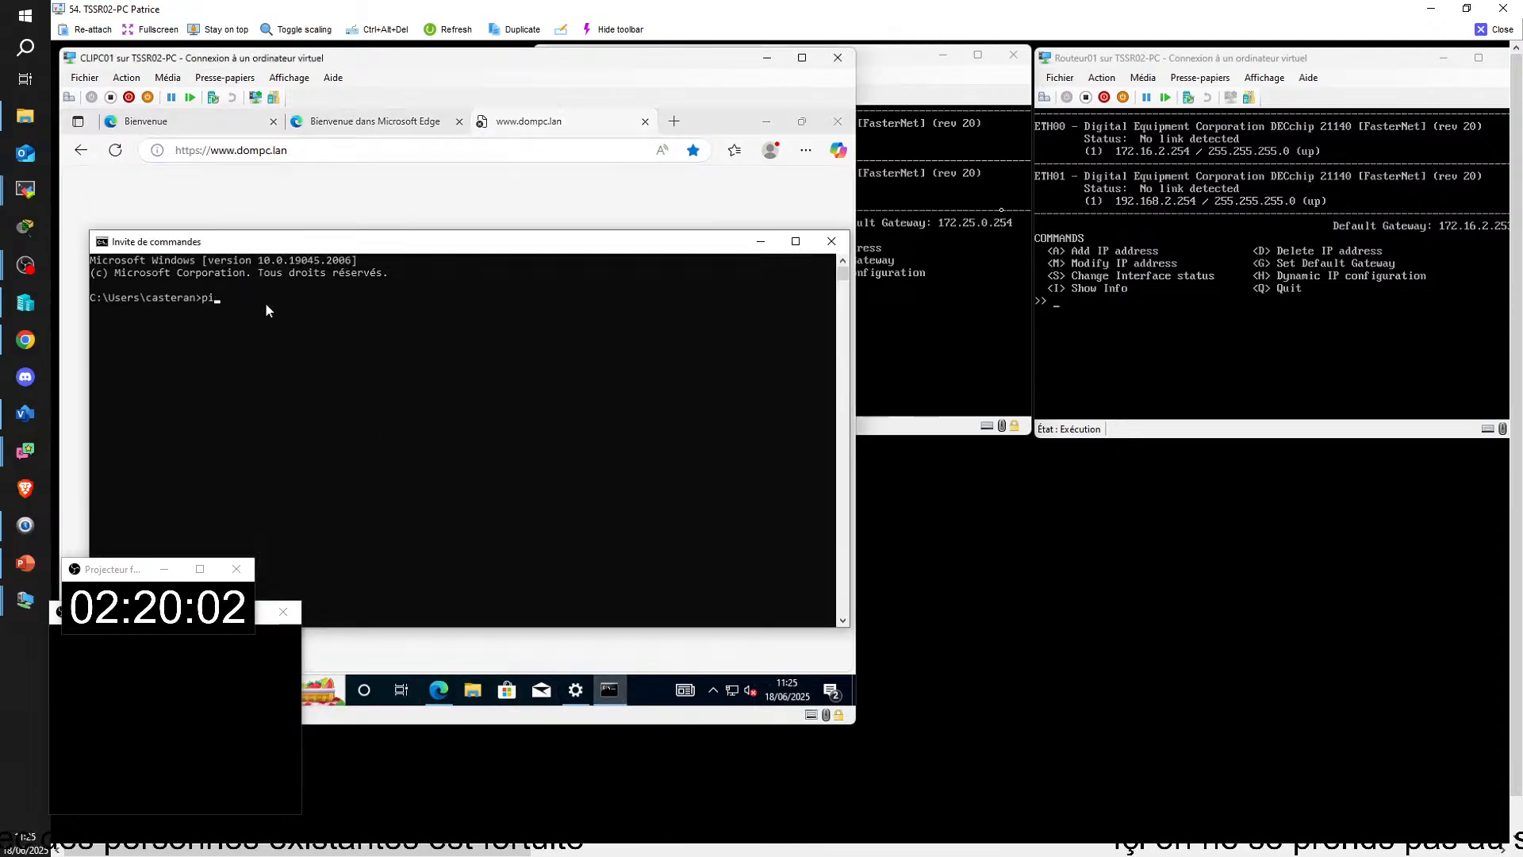
type("ipconfig /all")
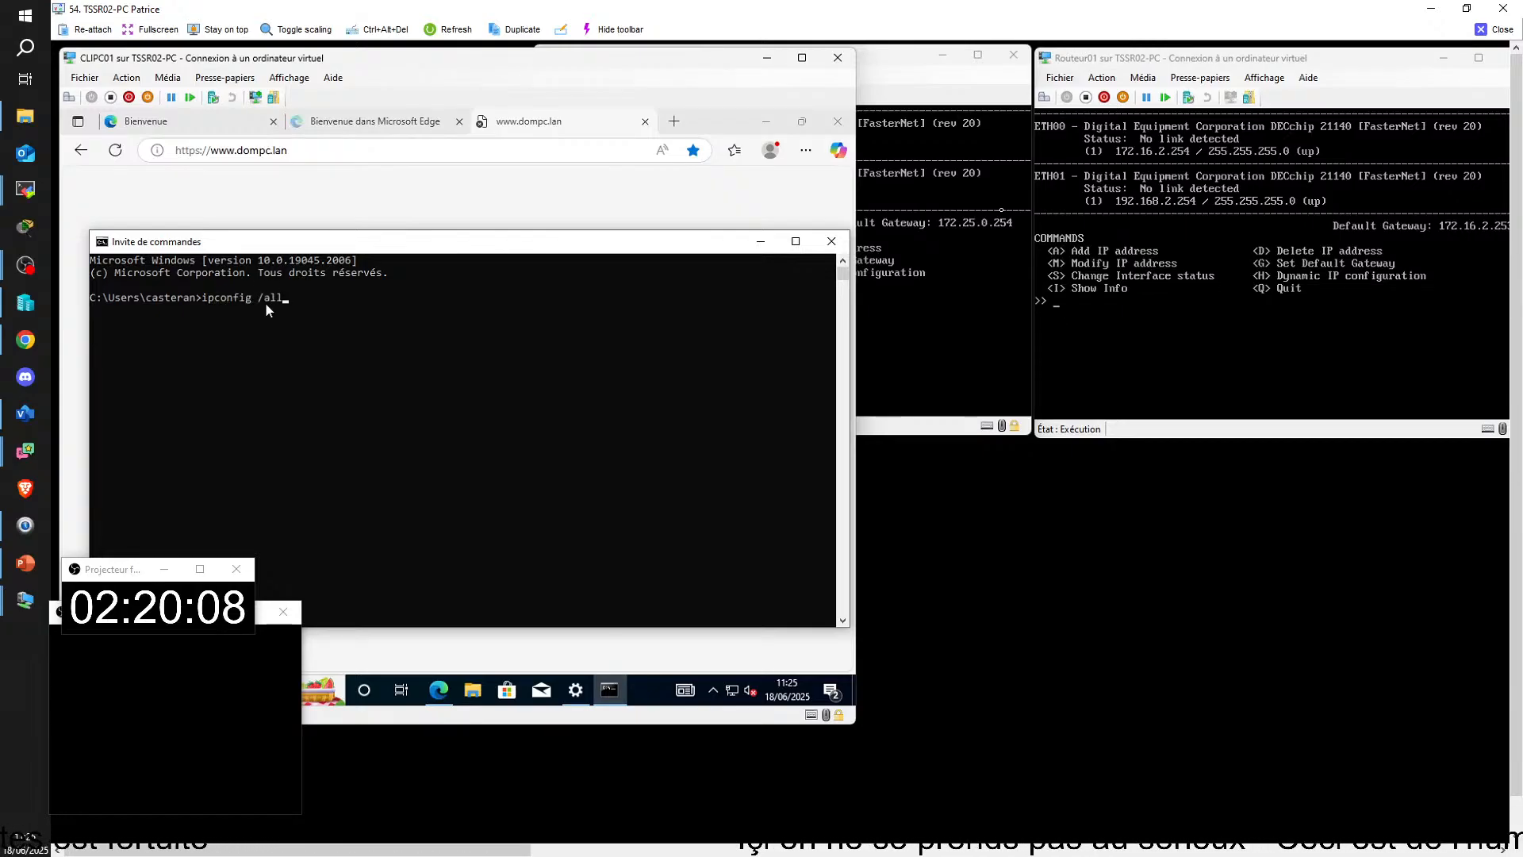
key("BackSpace")
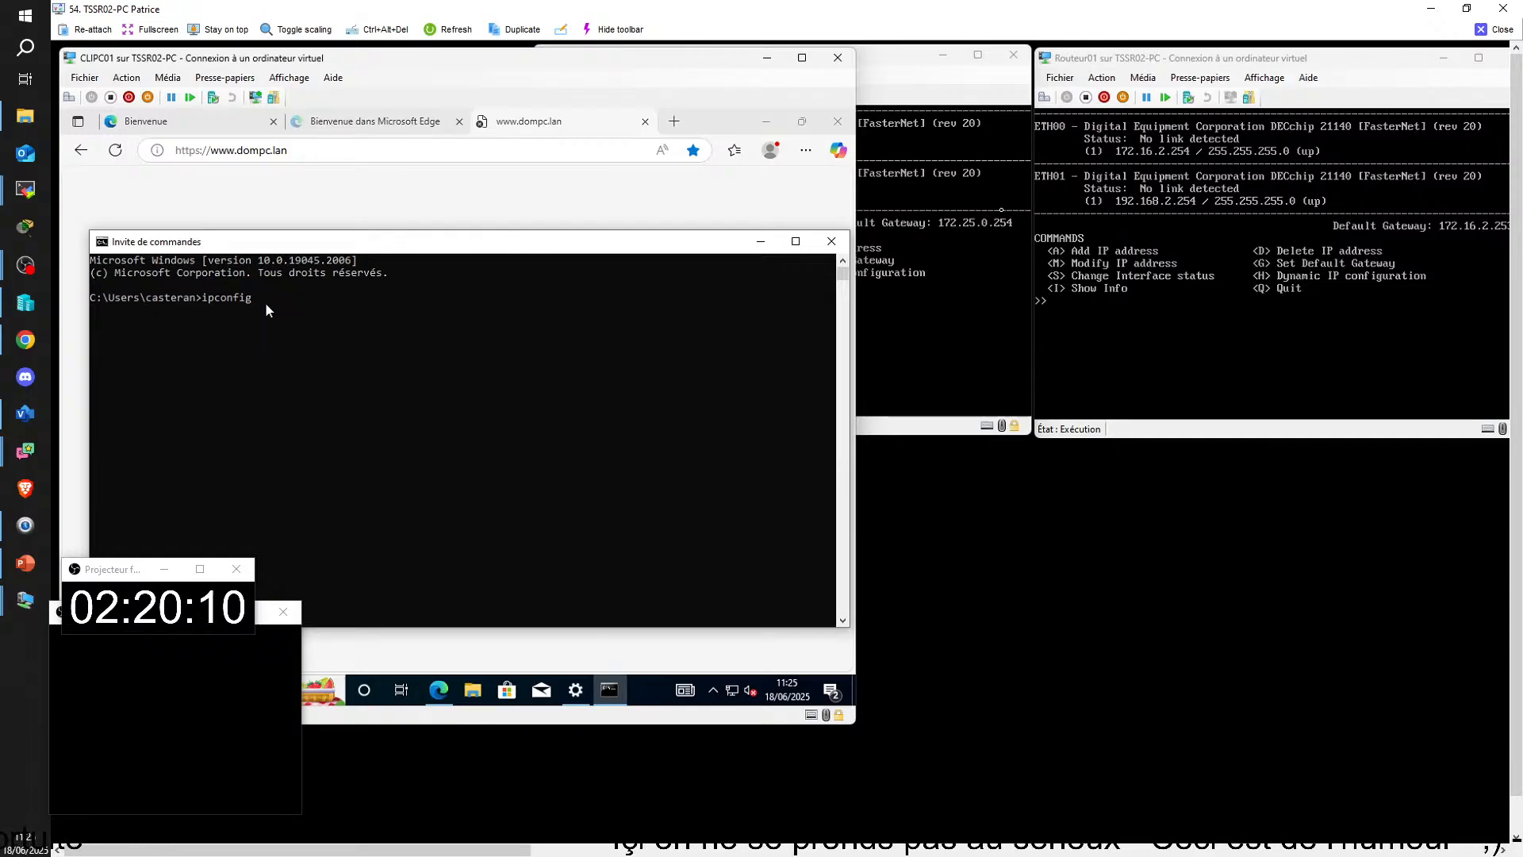
key("Return")
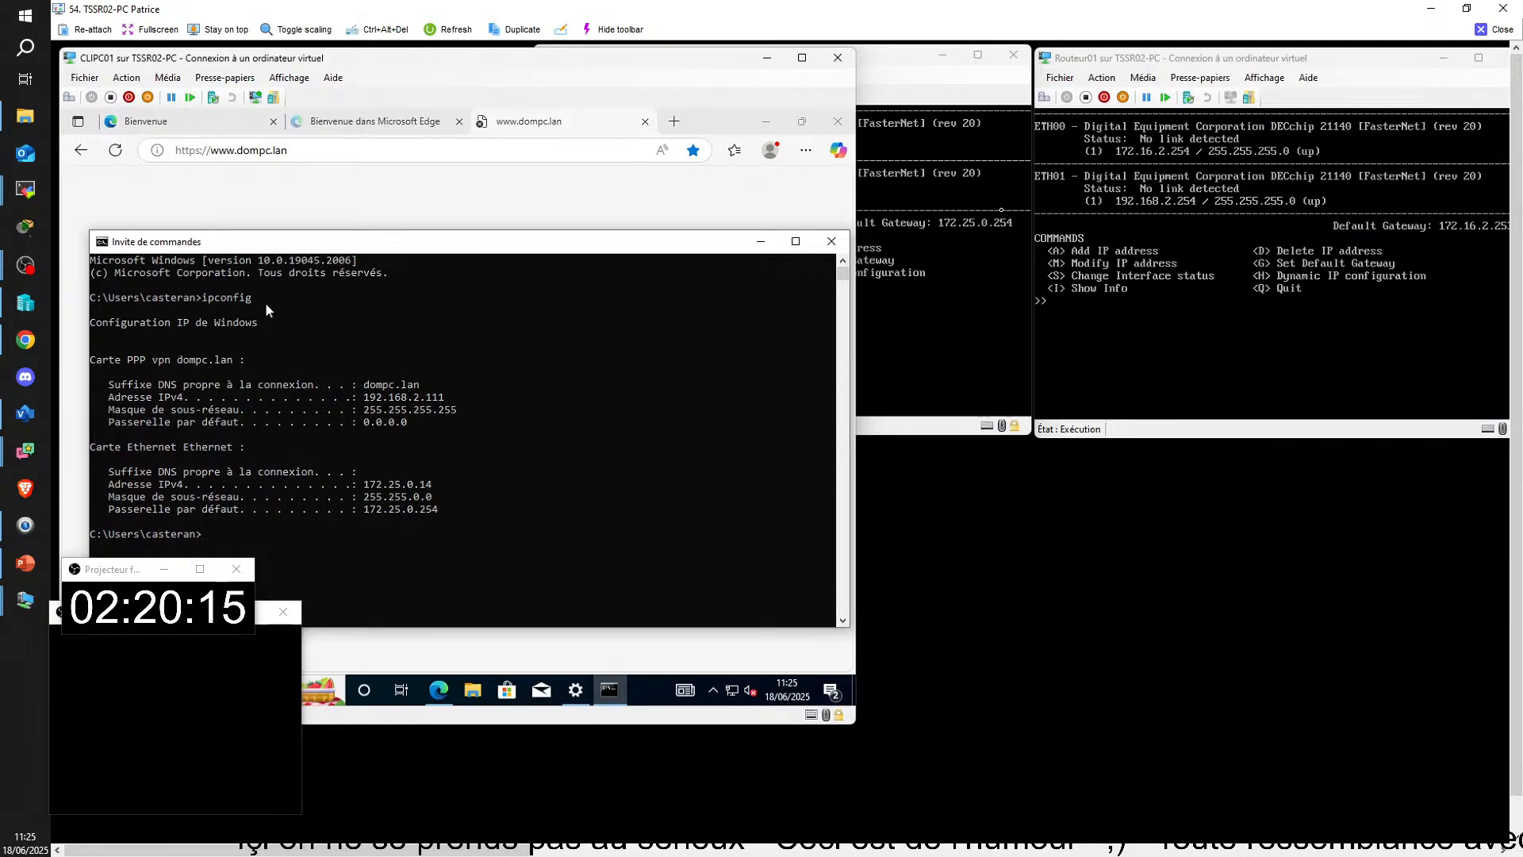
Step: Ping 192.168.2.1 from CLIPC01's command prompt
type("ping")
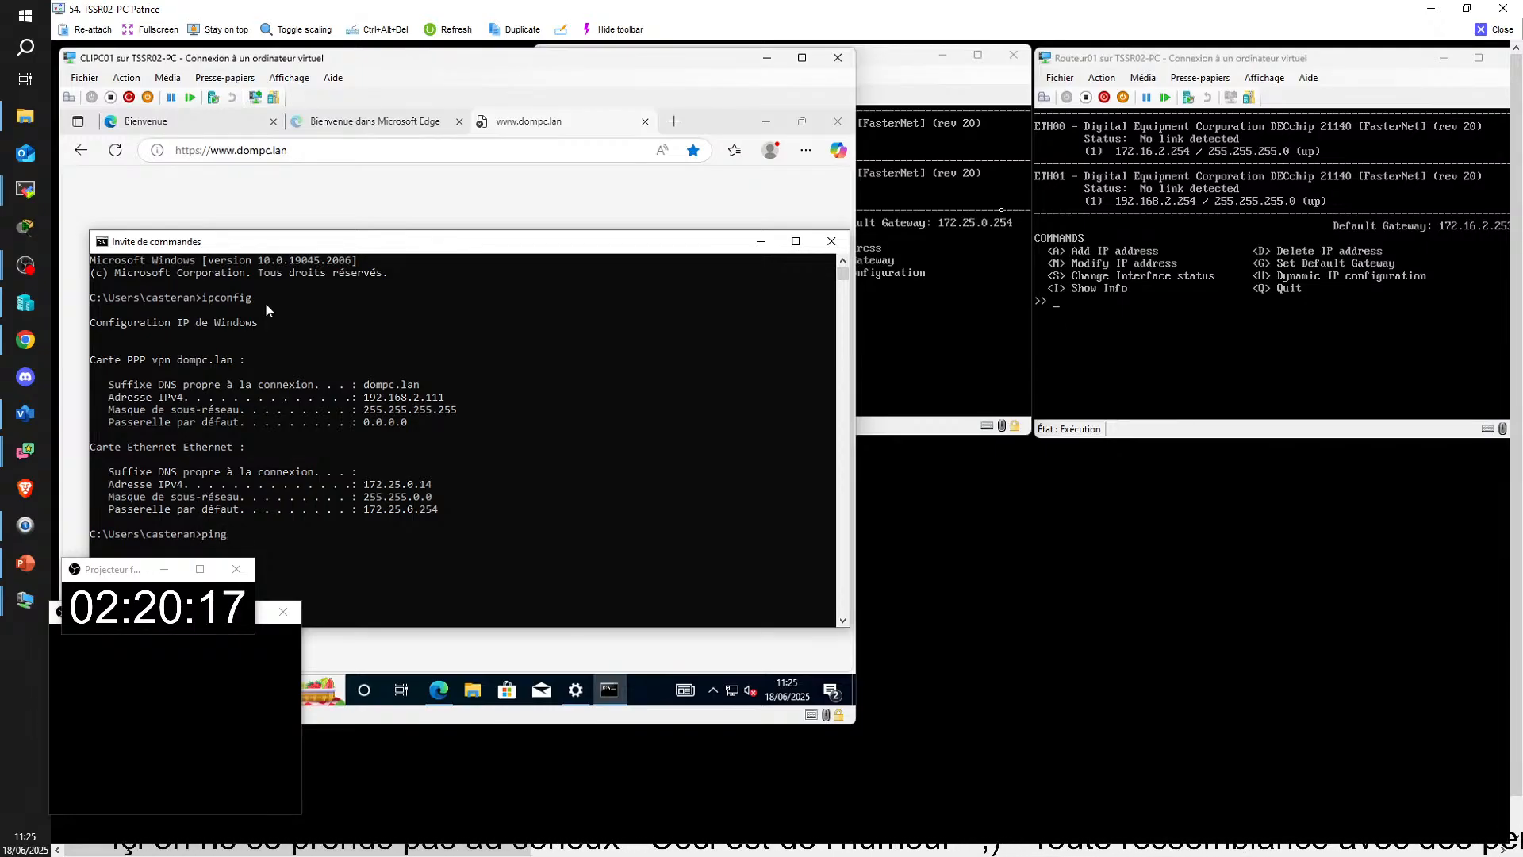
type(" 192.168.2.1")
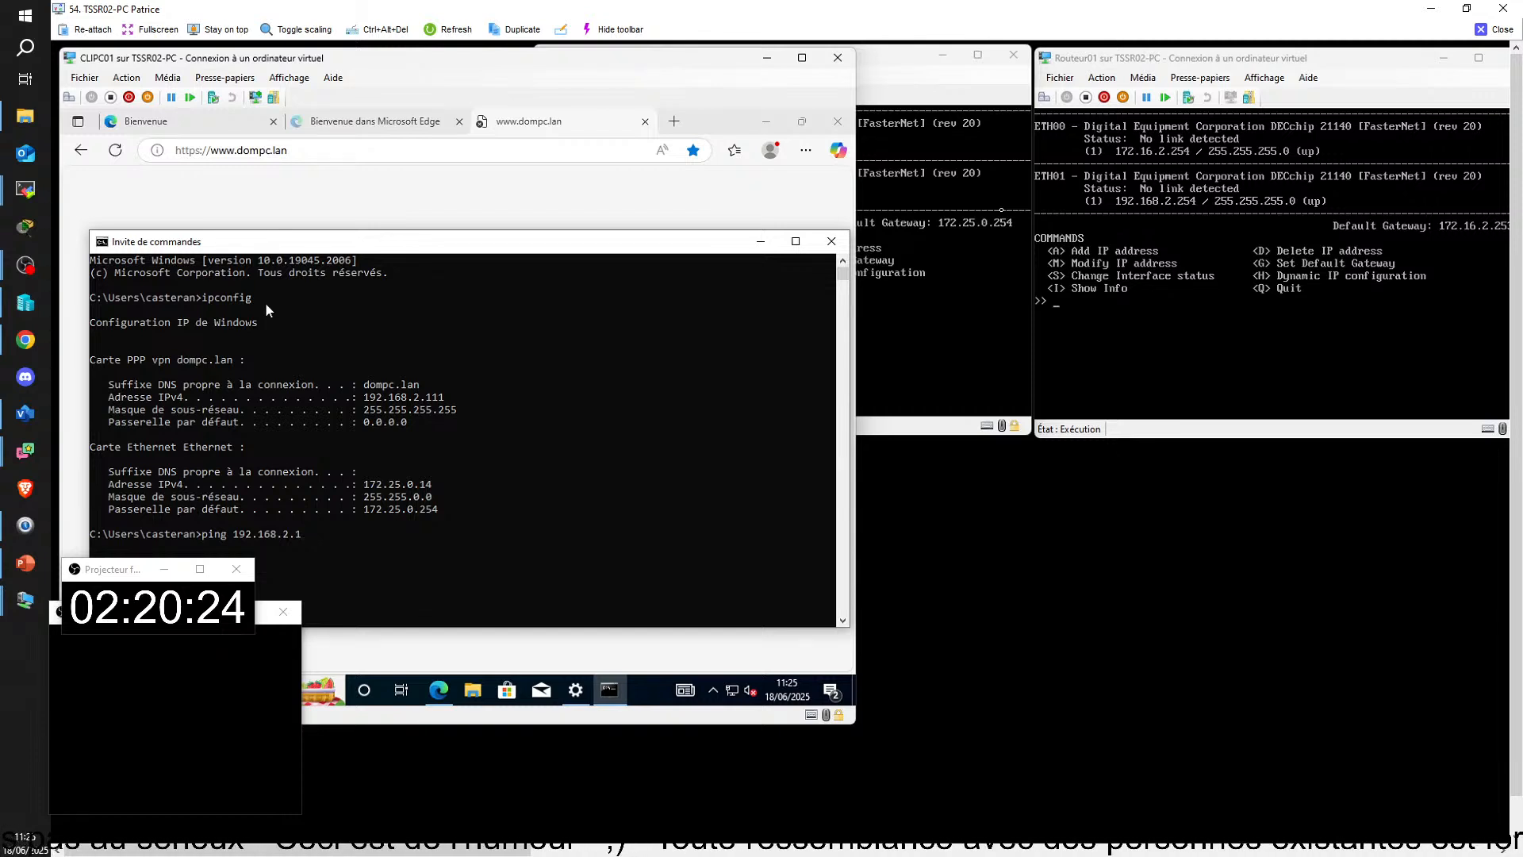
key("Return")
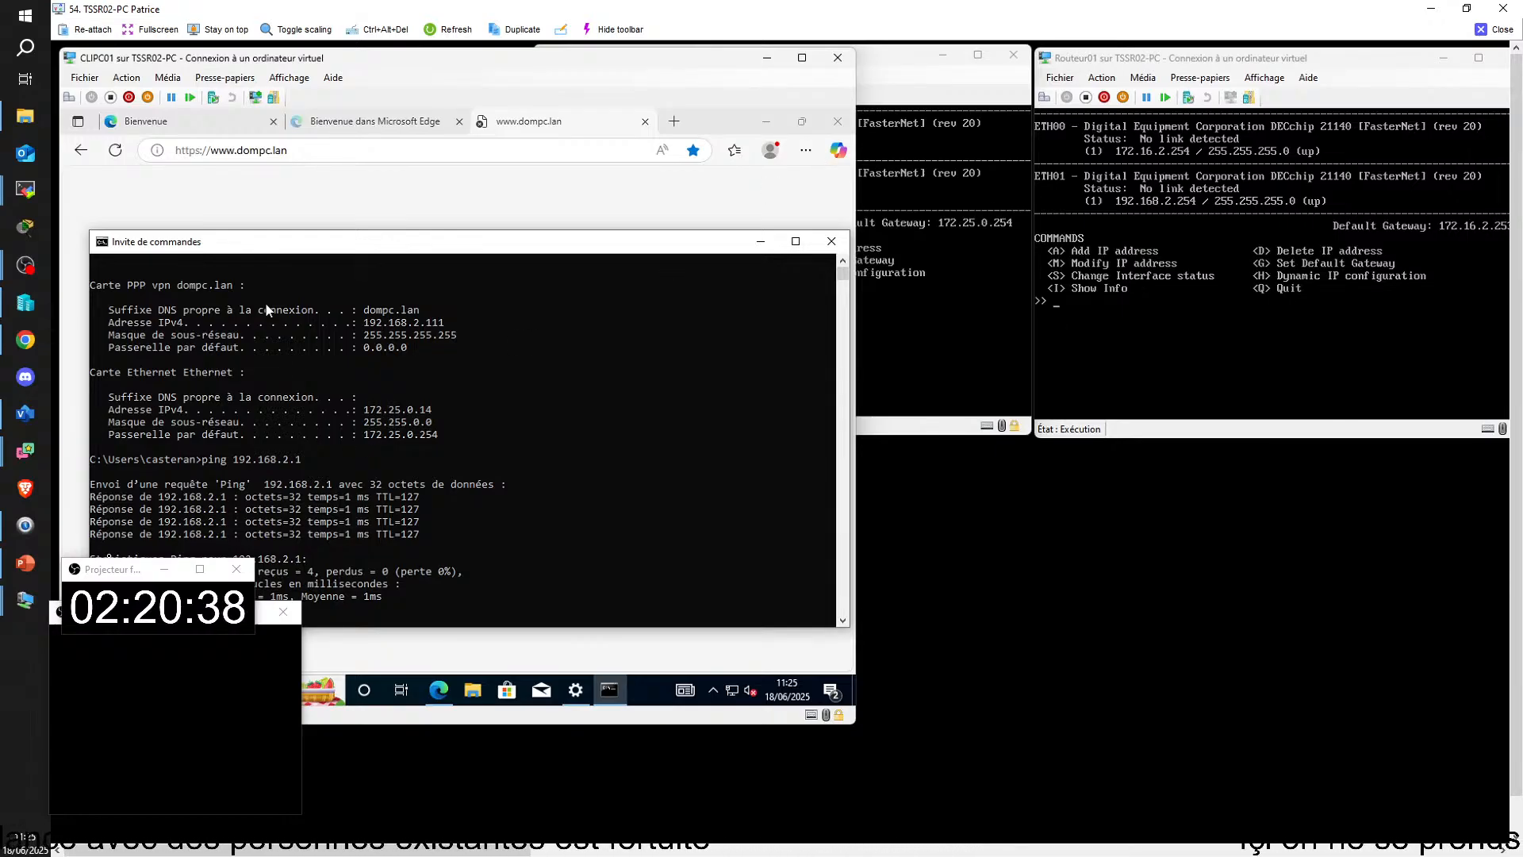
Step: Move the timer and the blank projector window clear of CLIPC01's connection window
left_click_drag(119, 571, 805, 637)
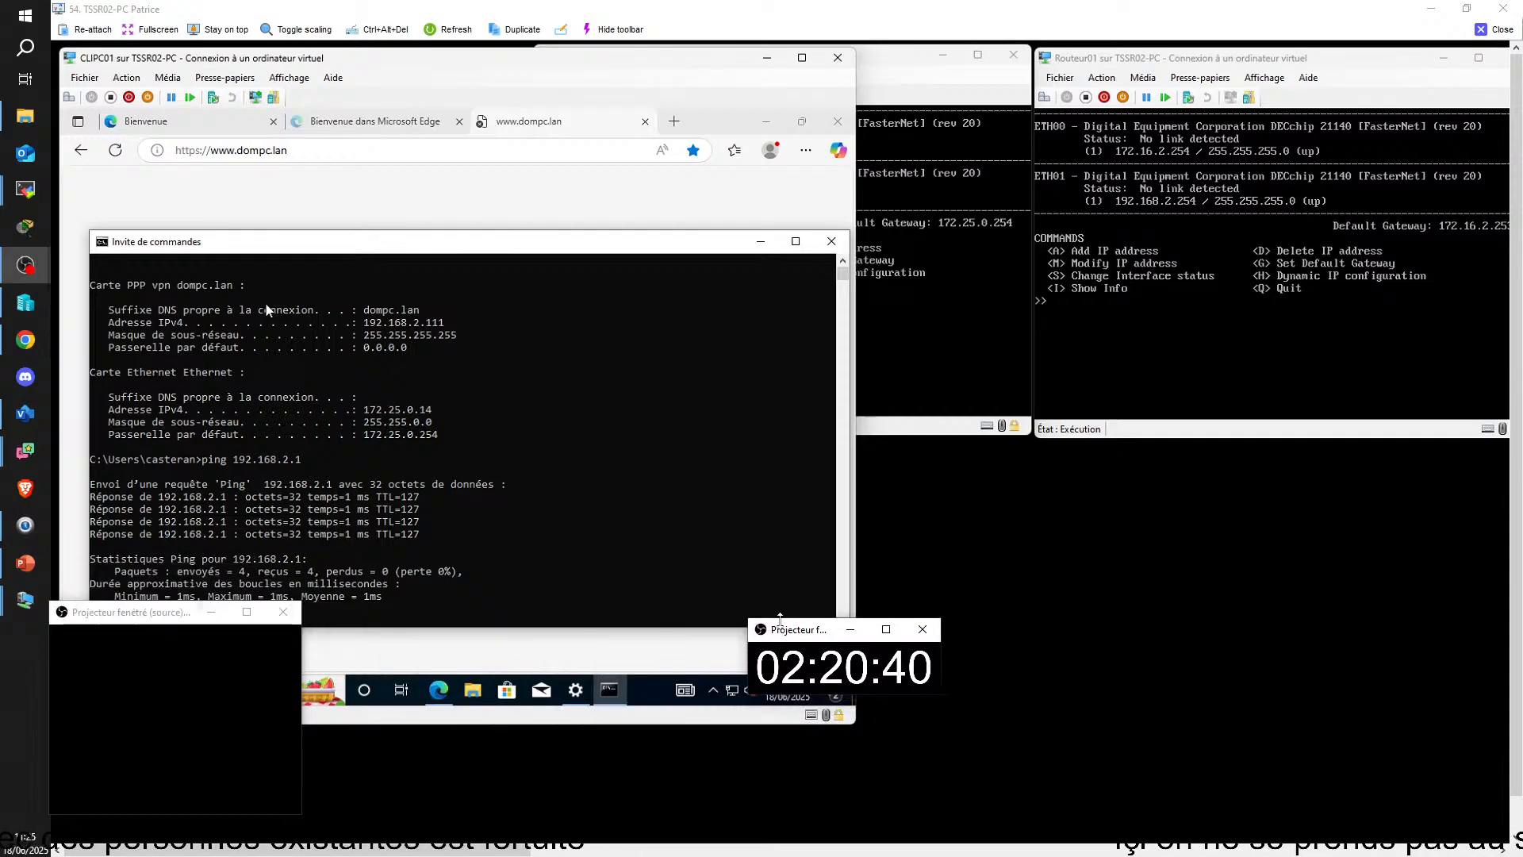
left_click_drag(122, 620, 1319, 642)
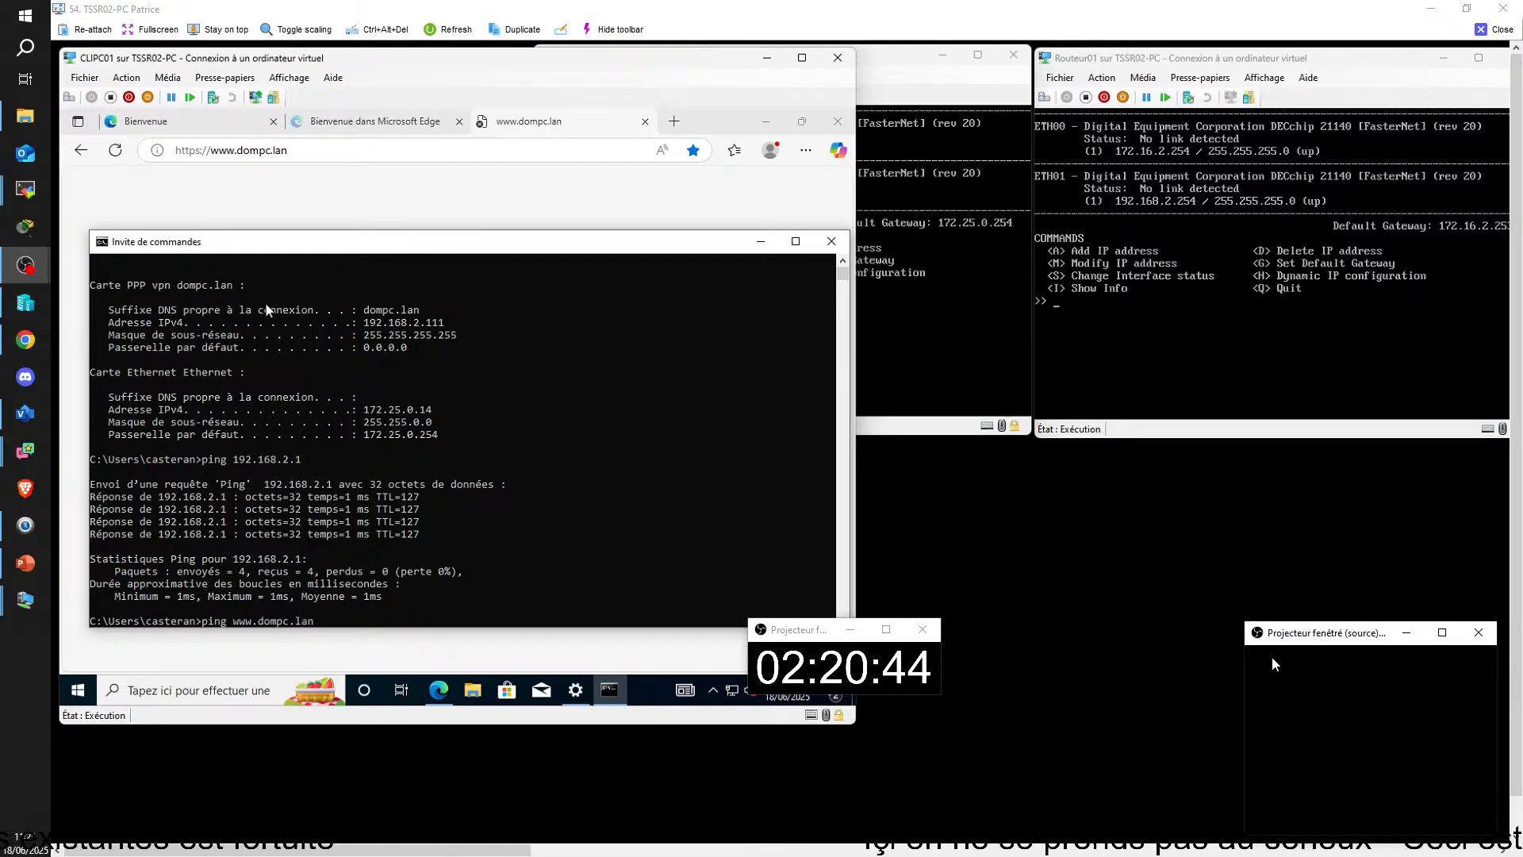
left_click_drag(786, 638, 1310, 584)
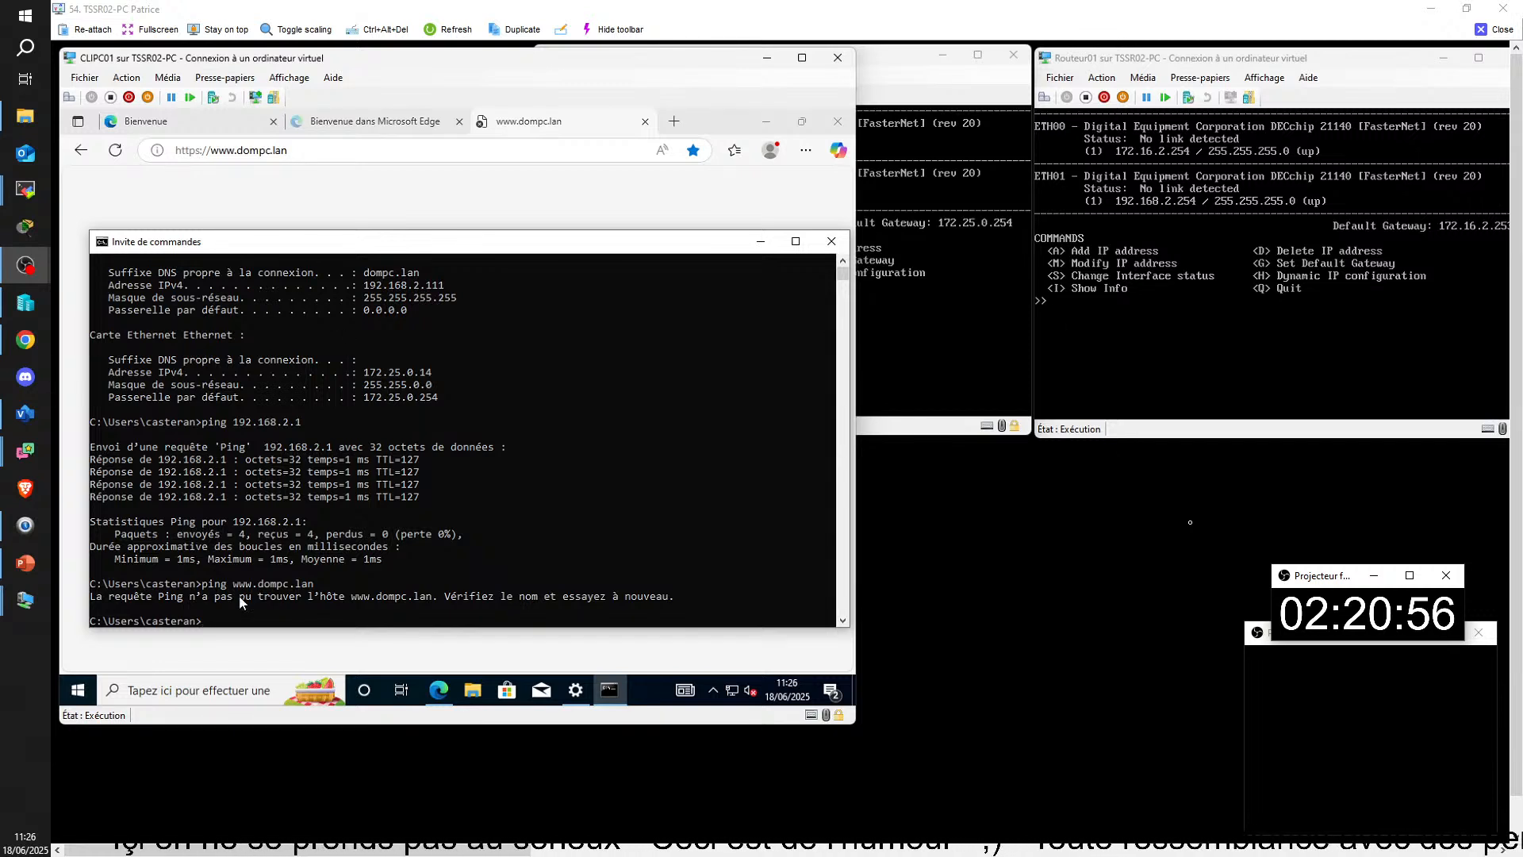
Step: Run ipconfig /all on CLIPC01, minimize its browser and enlarge the command prompt to read the full adapter configuration
type("ipconfig /all")
key("Return")
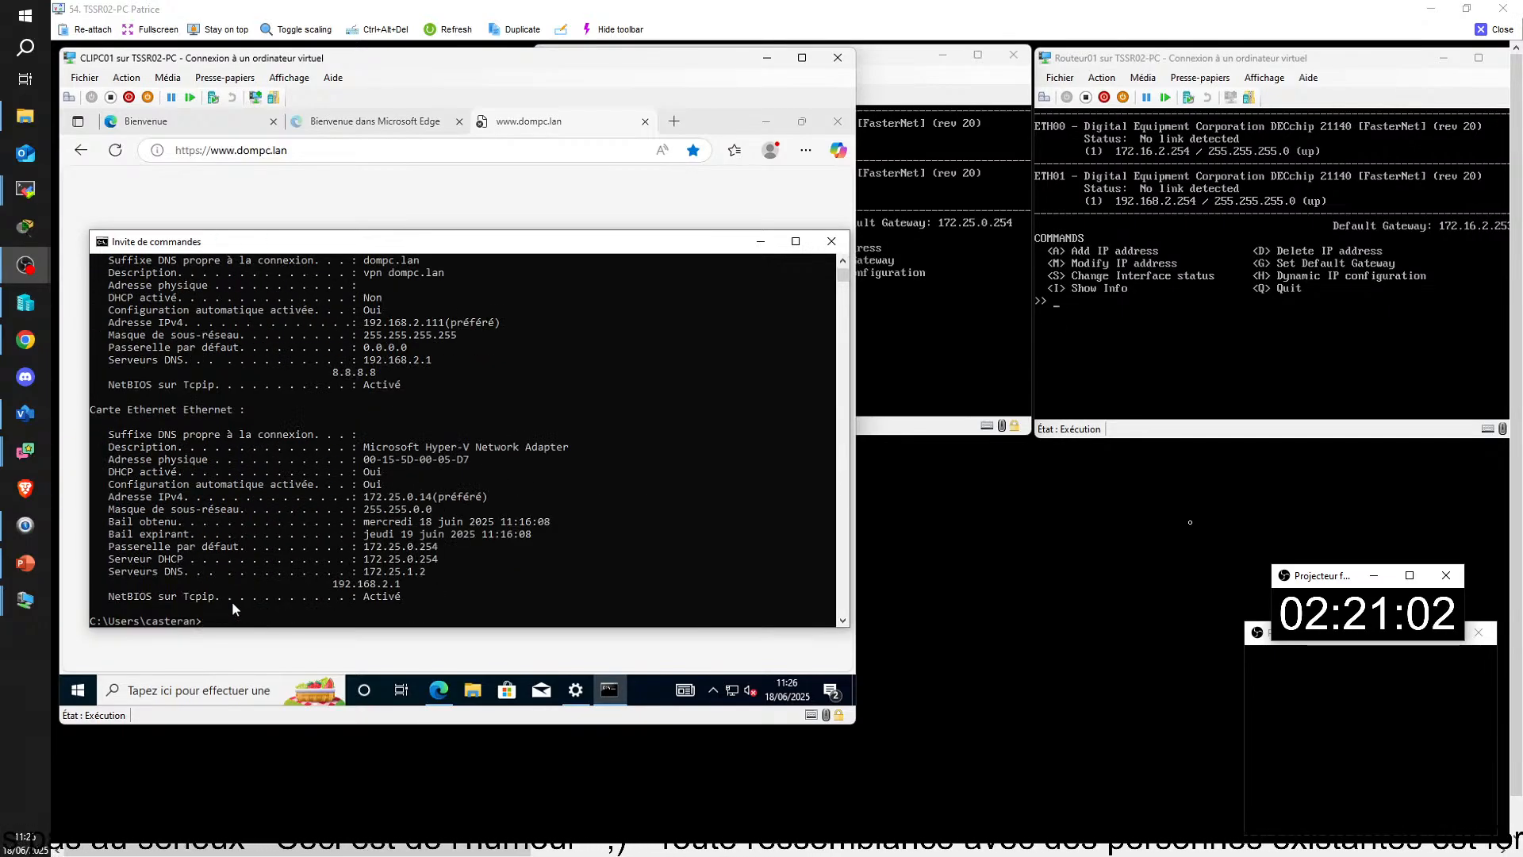
left_click(417, 198)
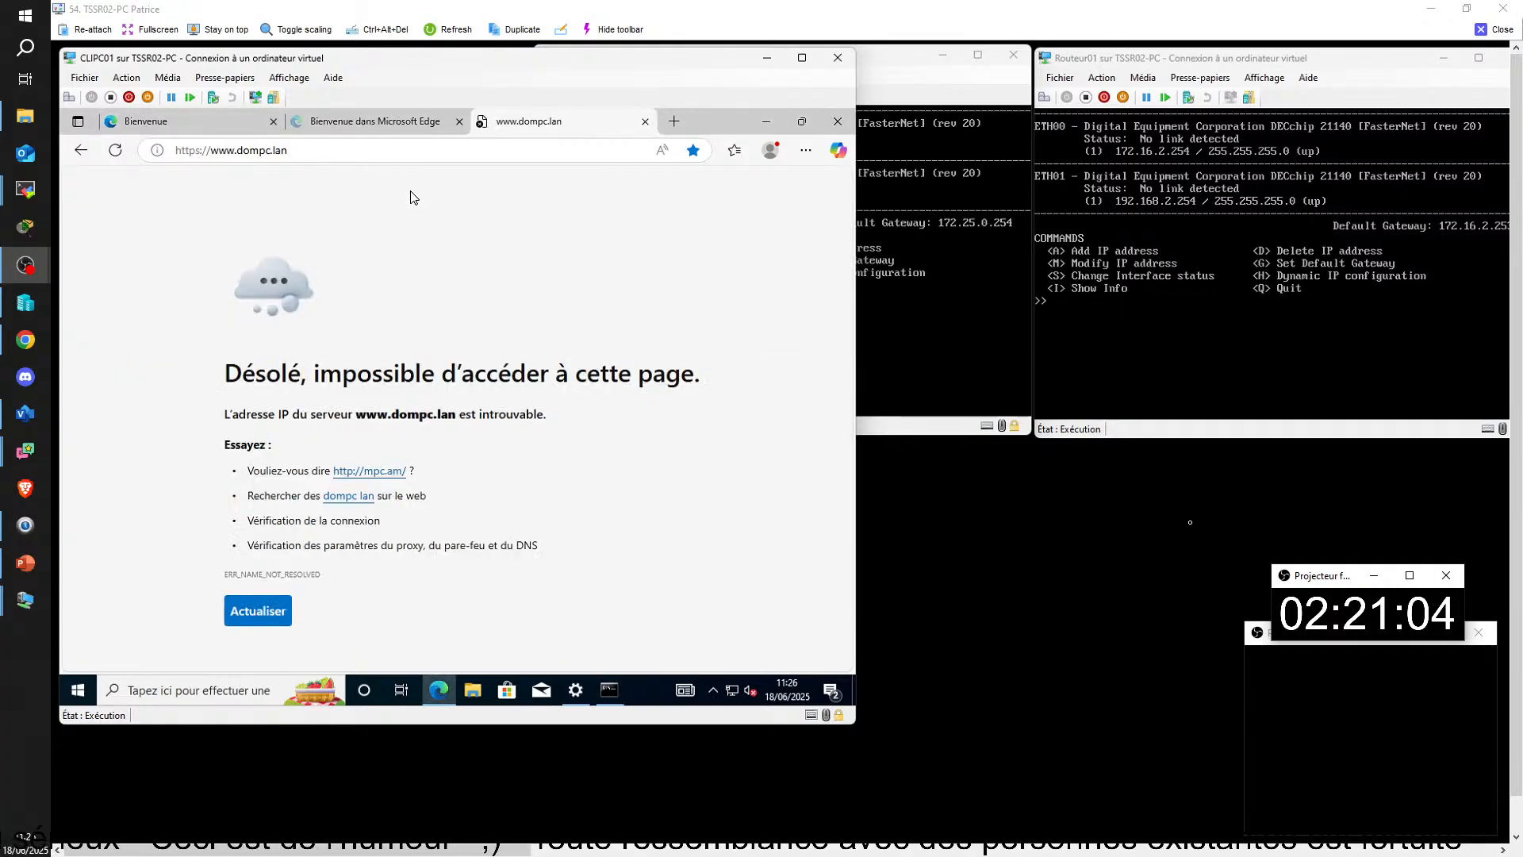
left_click(766, 121)
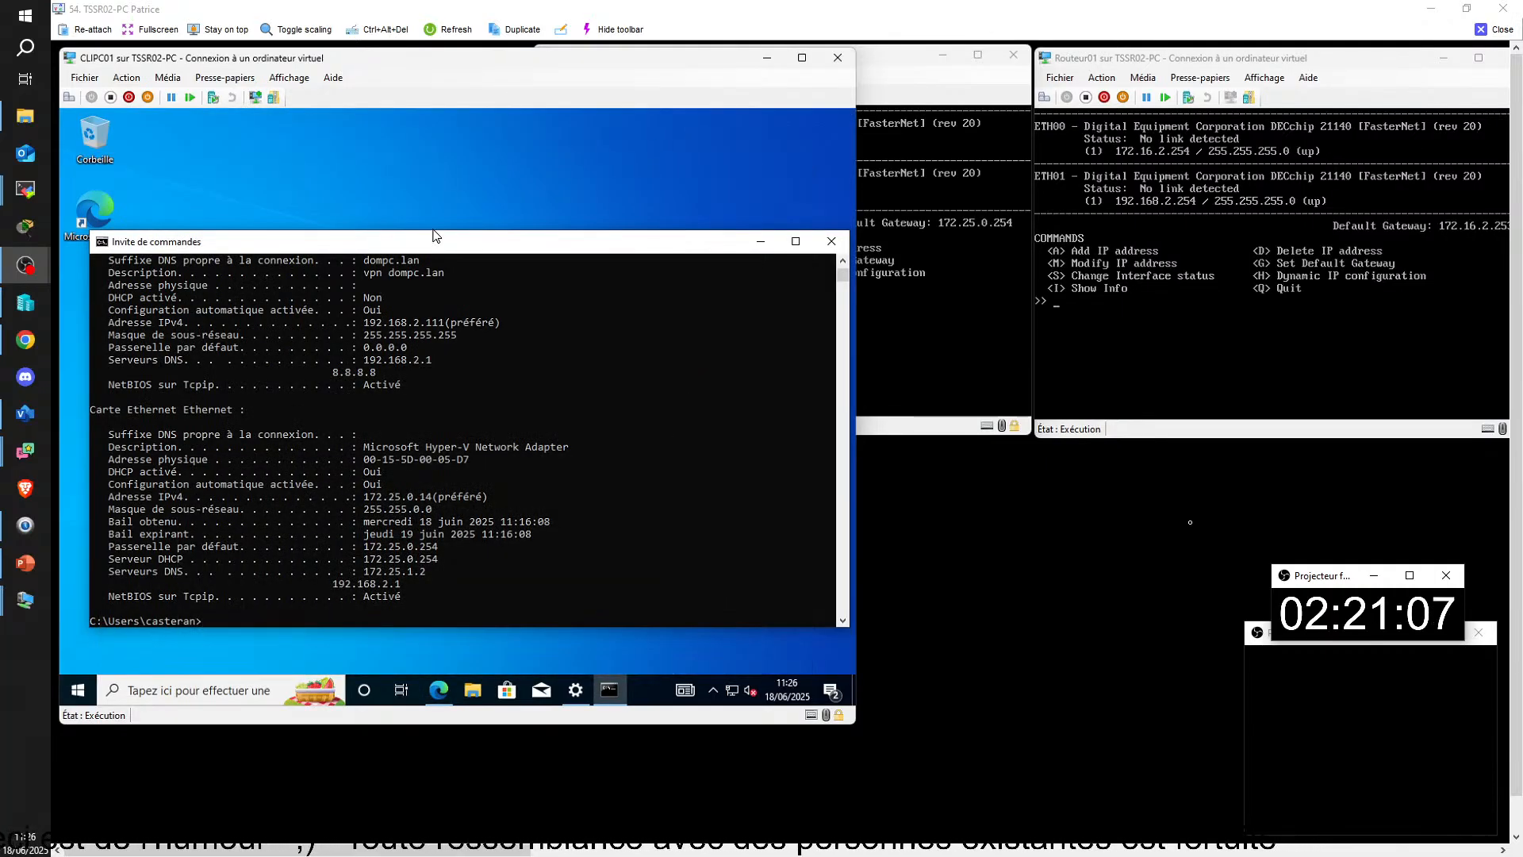
left_click_drag(433, 231, 433, 112)
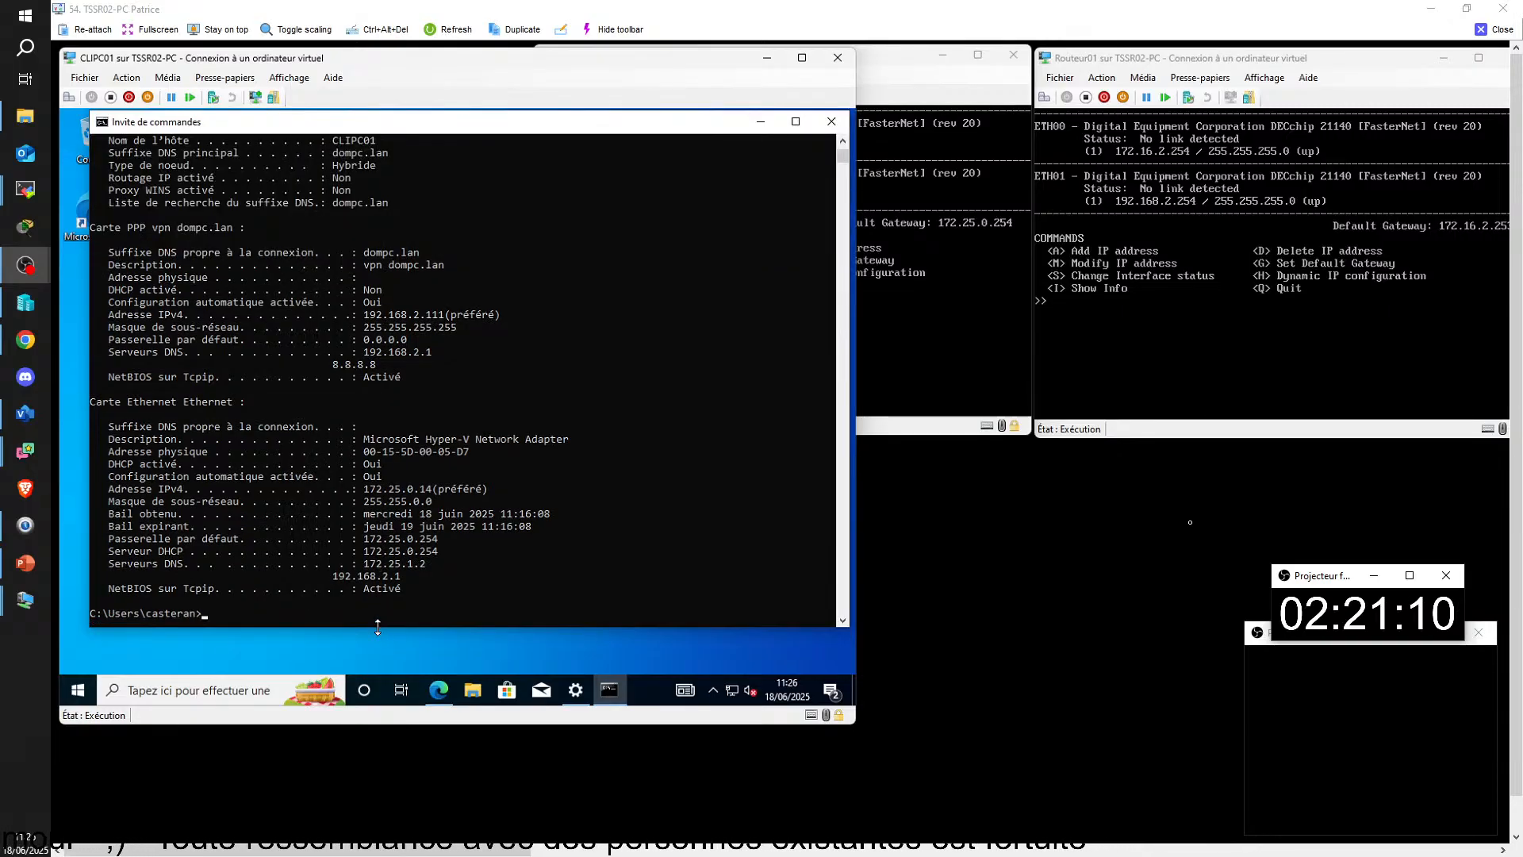
left_click_drag(378, 628, 378, 670)
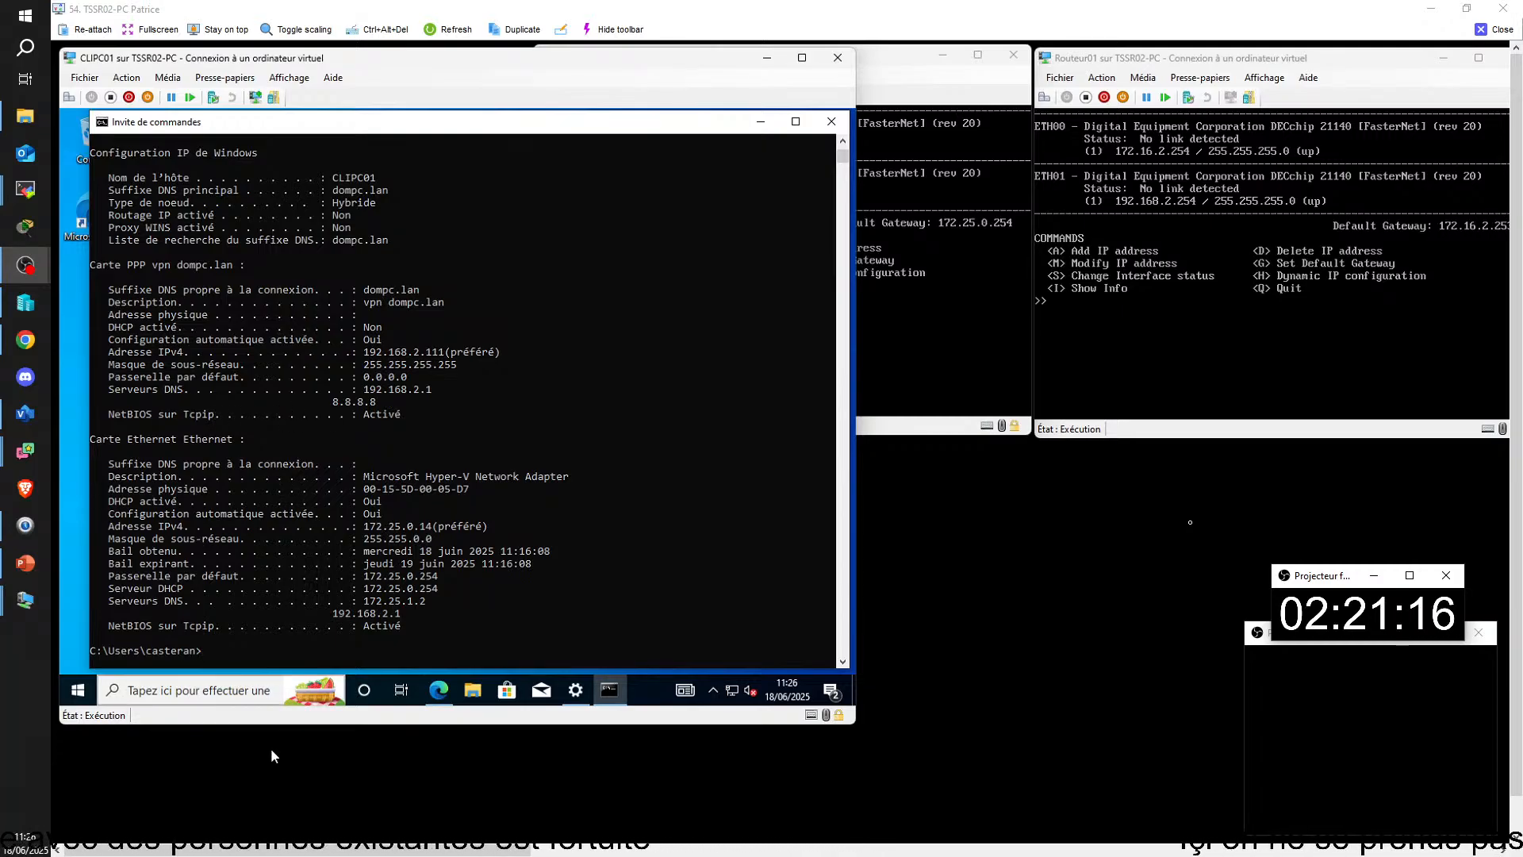
Step: Open CLIPC01's network connections with ncpa.cpl
left_click(208, 690)
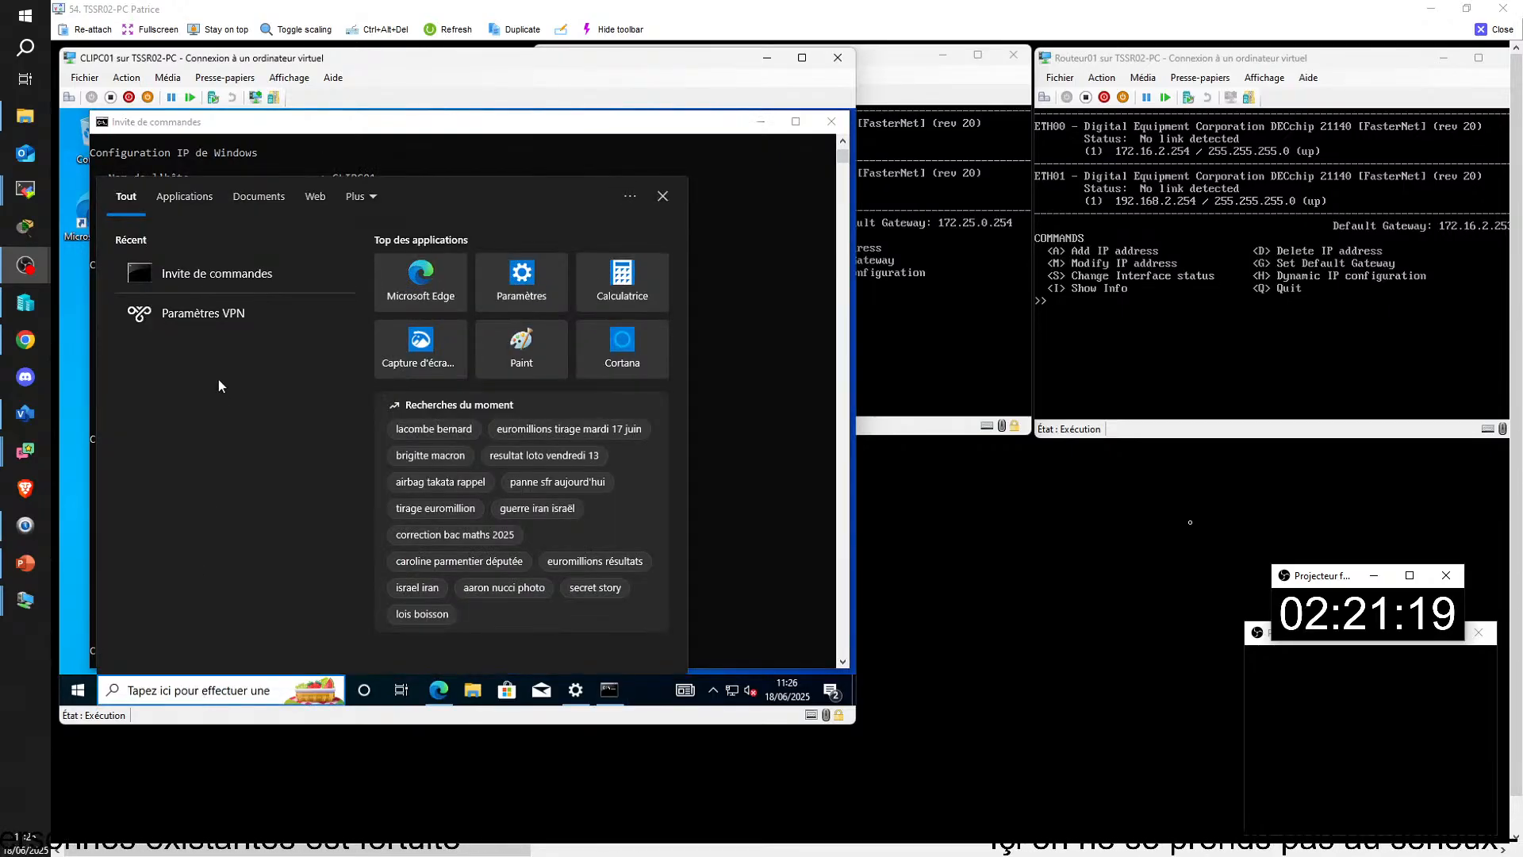
type("ncpa.cpl")
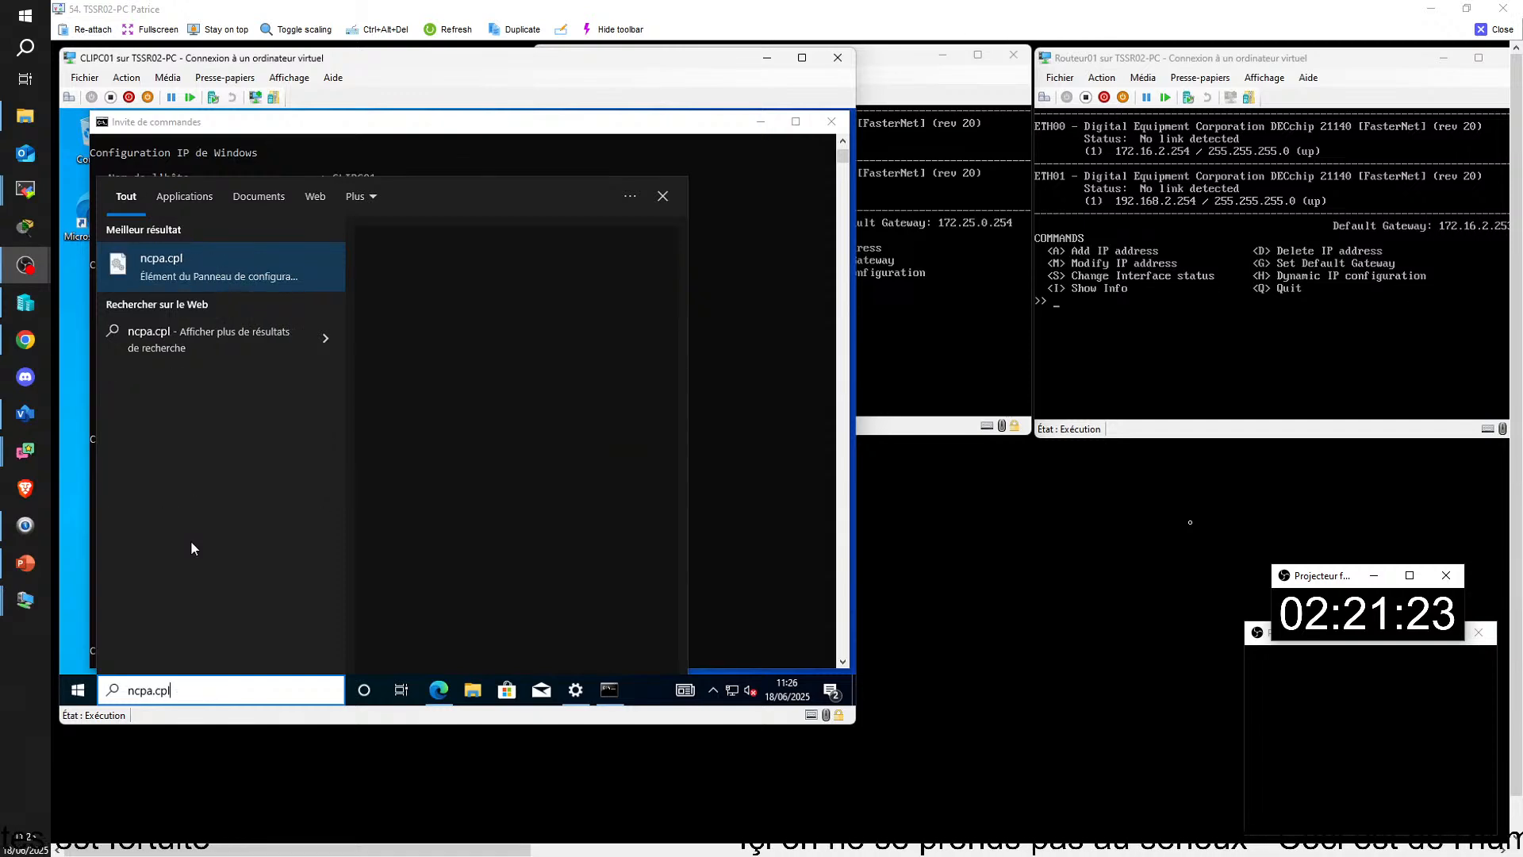
key("Return")
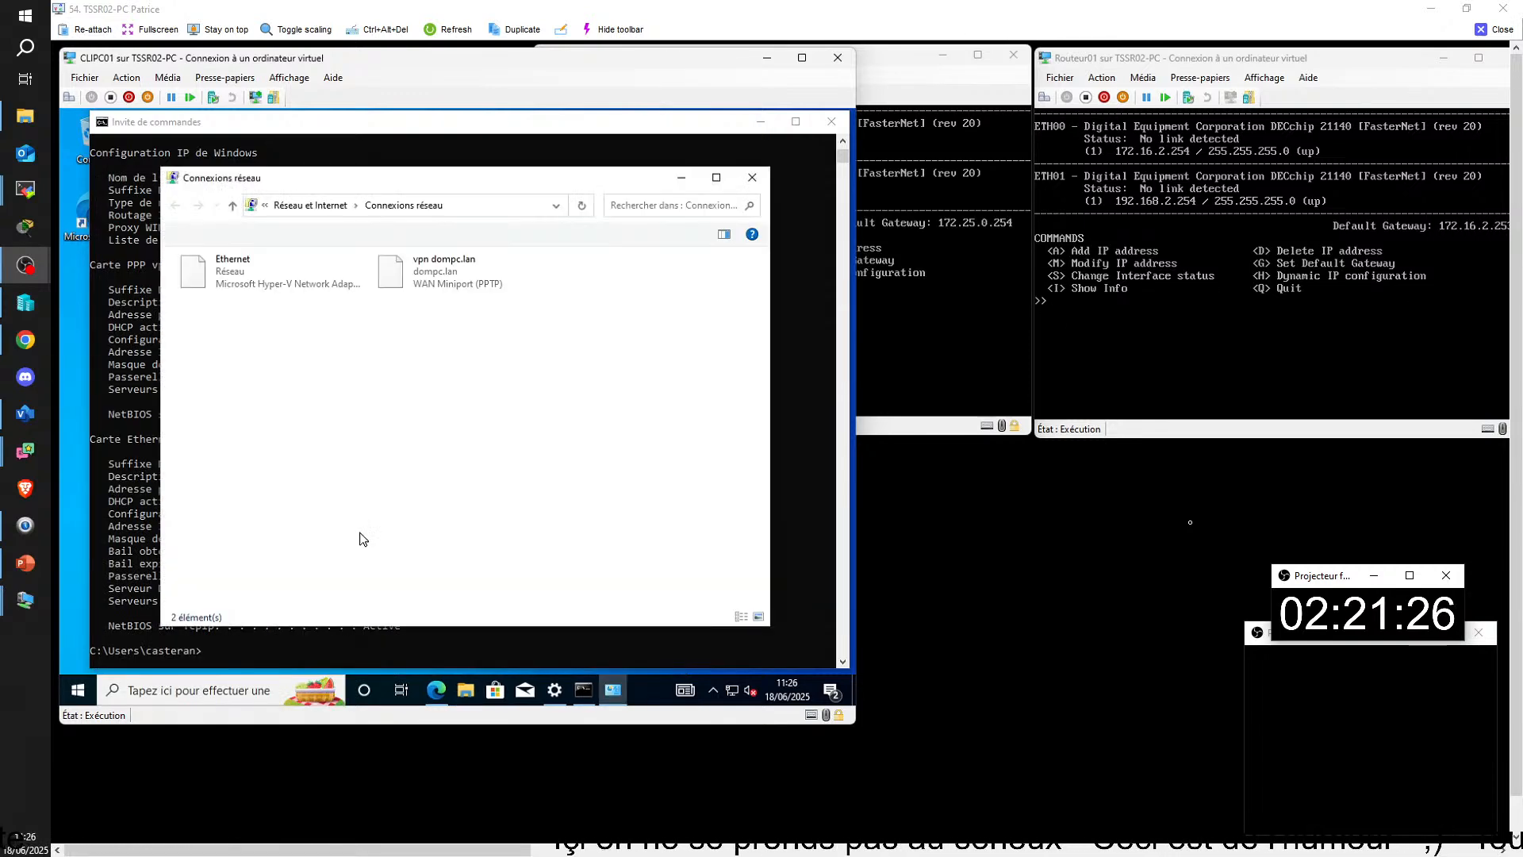
Step: Open the Ethernet connection's status, decline the elevation request for its properties and examine its connection details, including the DNS servers
double_click(230, 269)
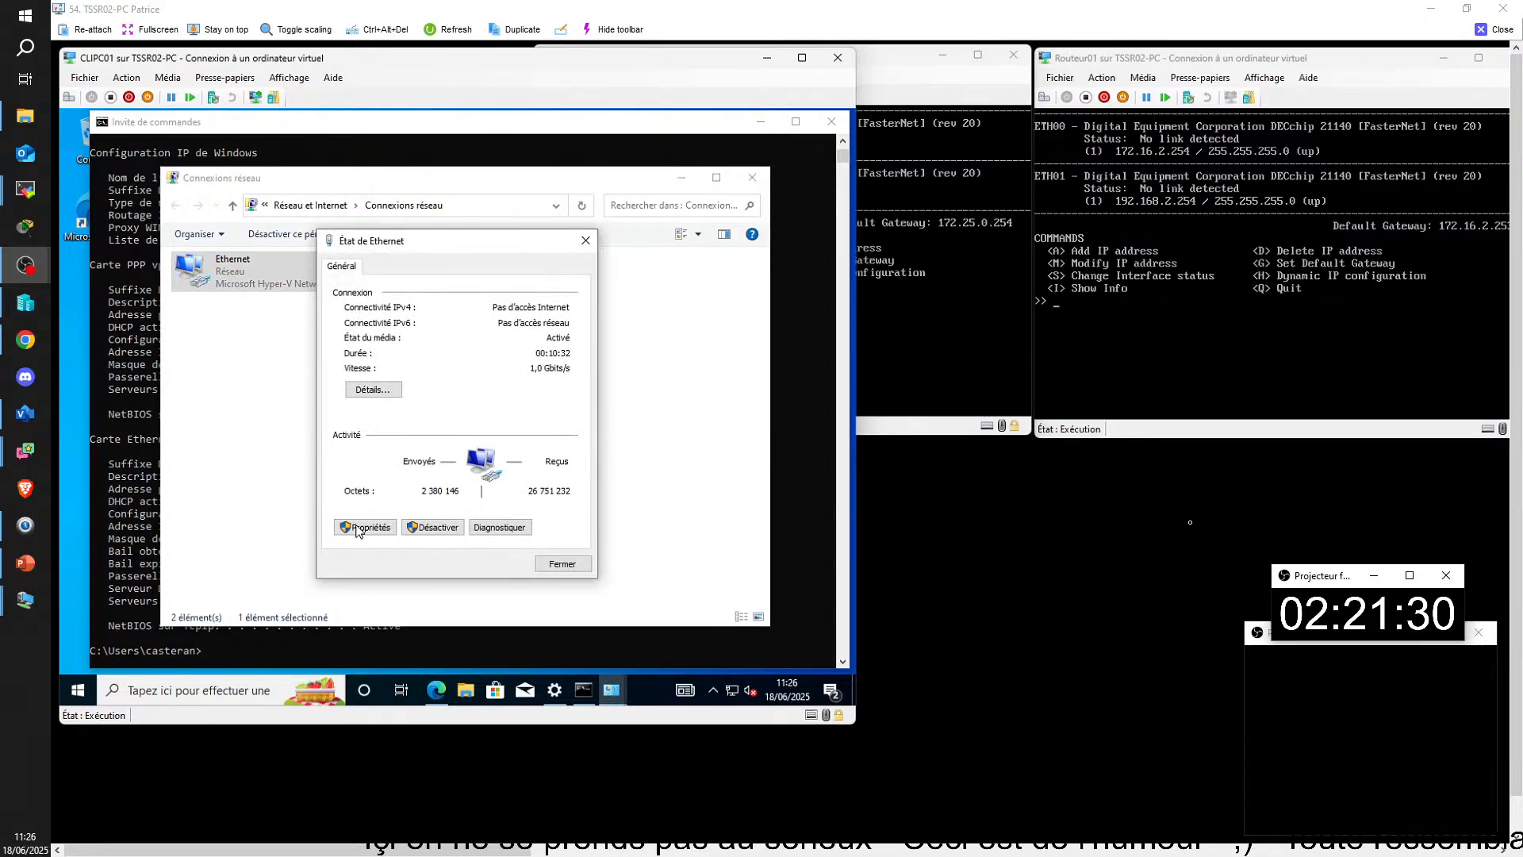
left_click(367, 528)
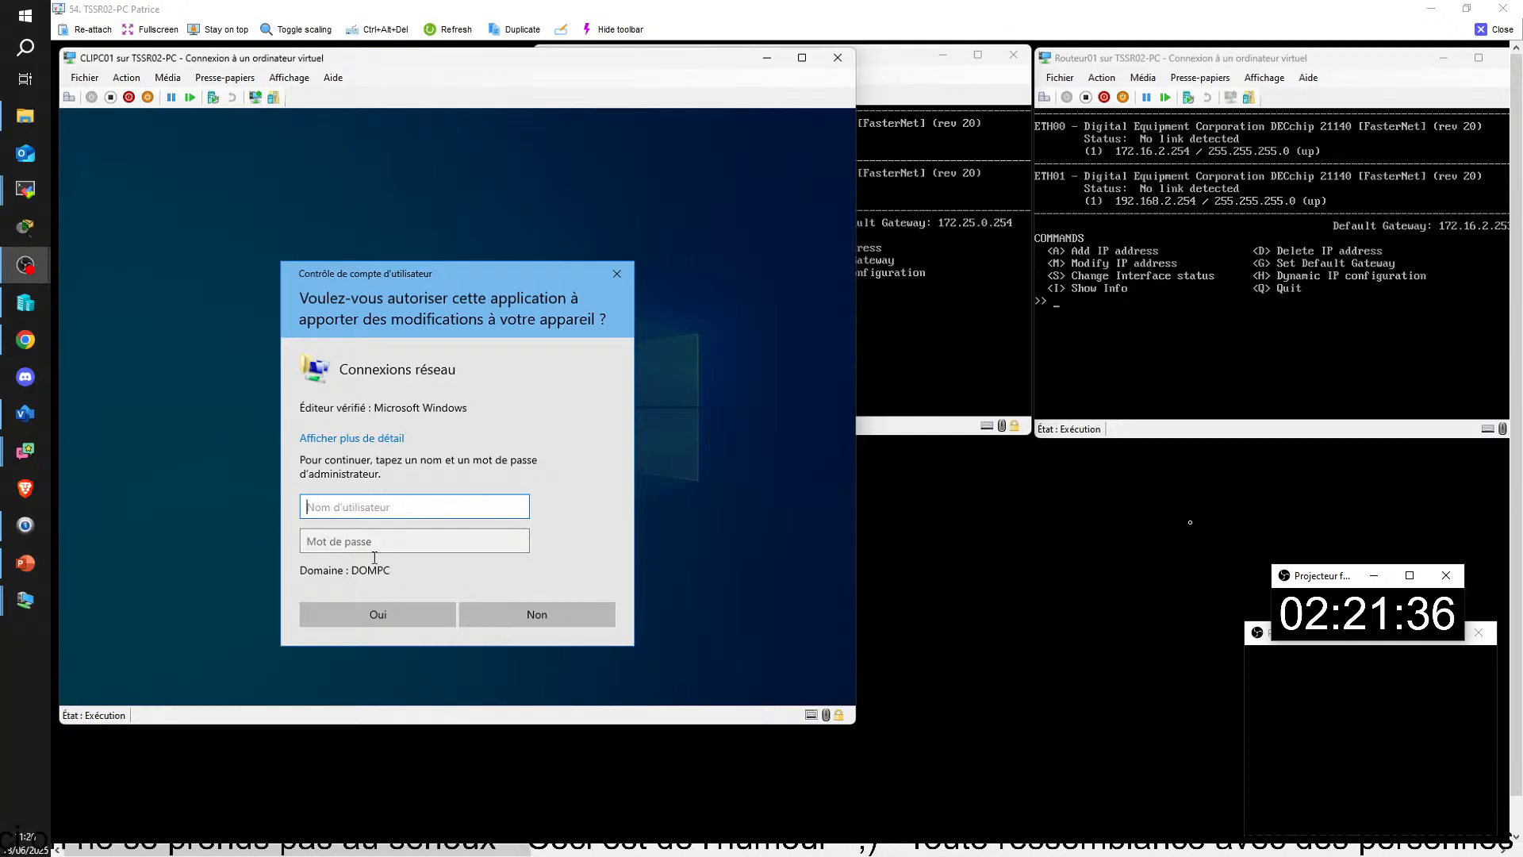
left_click(494, 617)
left_click(372, 390)
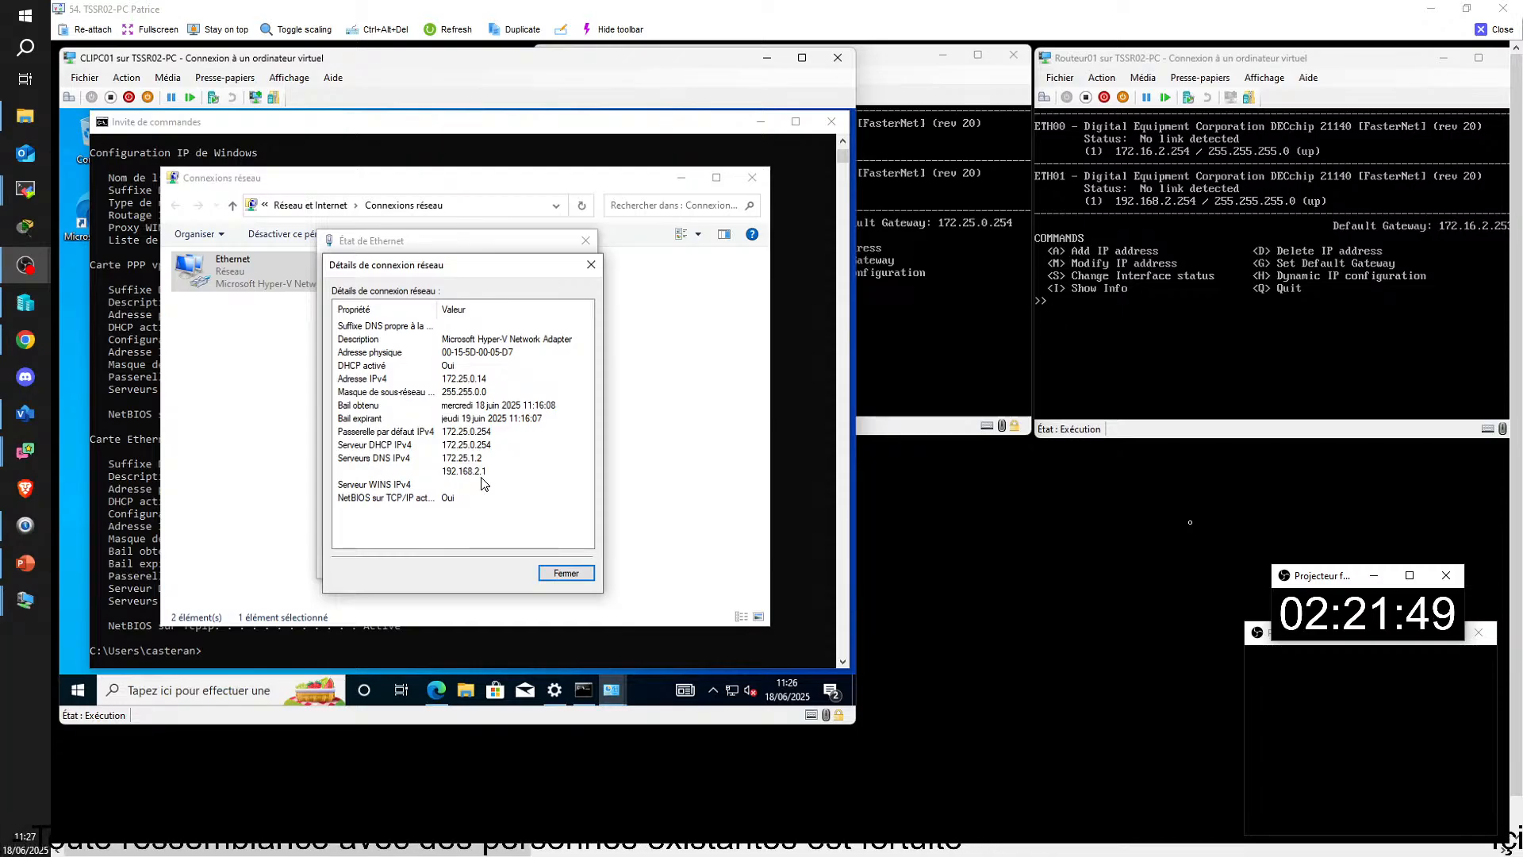
left_click(567, 573)
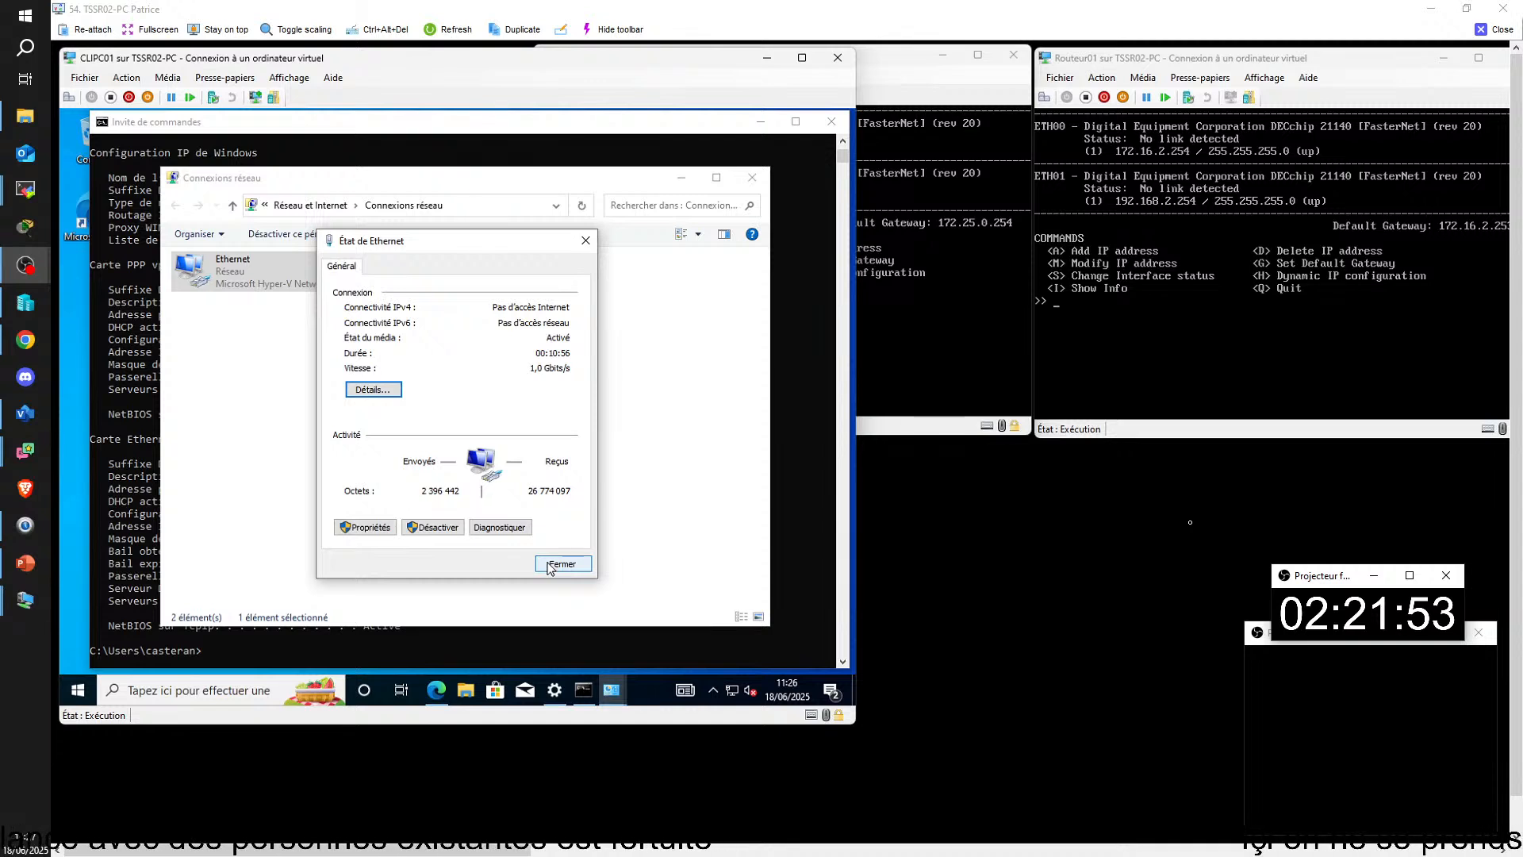
Step: Open the Ethernet connection's properties, authorizing the elevation request with the administrator account name and password
left_click(369, 527)
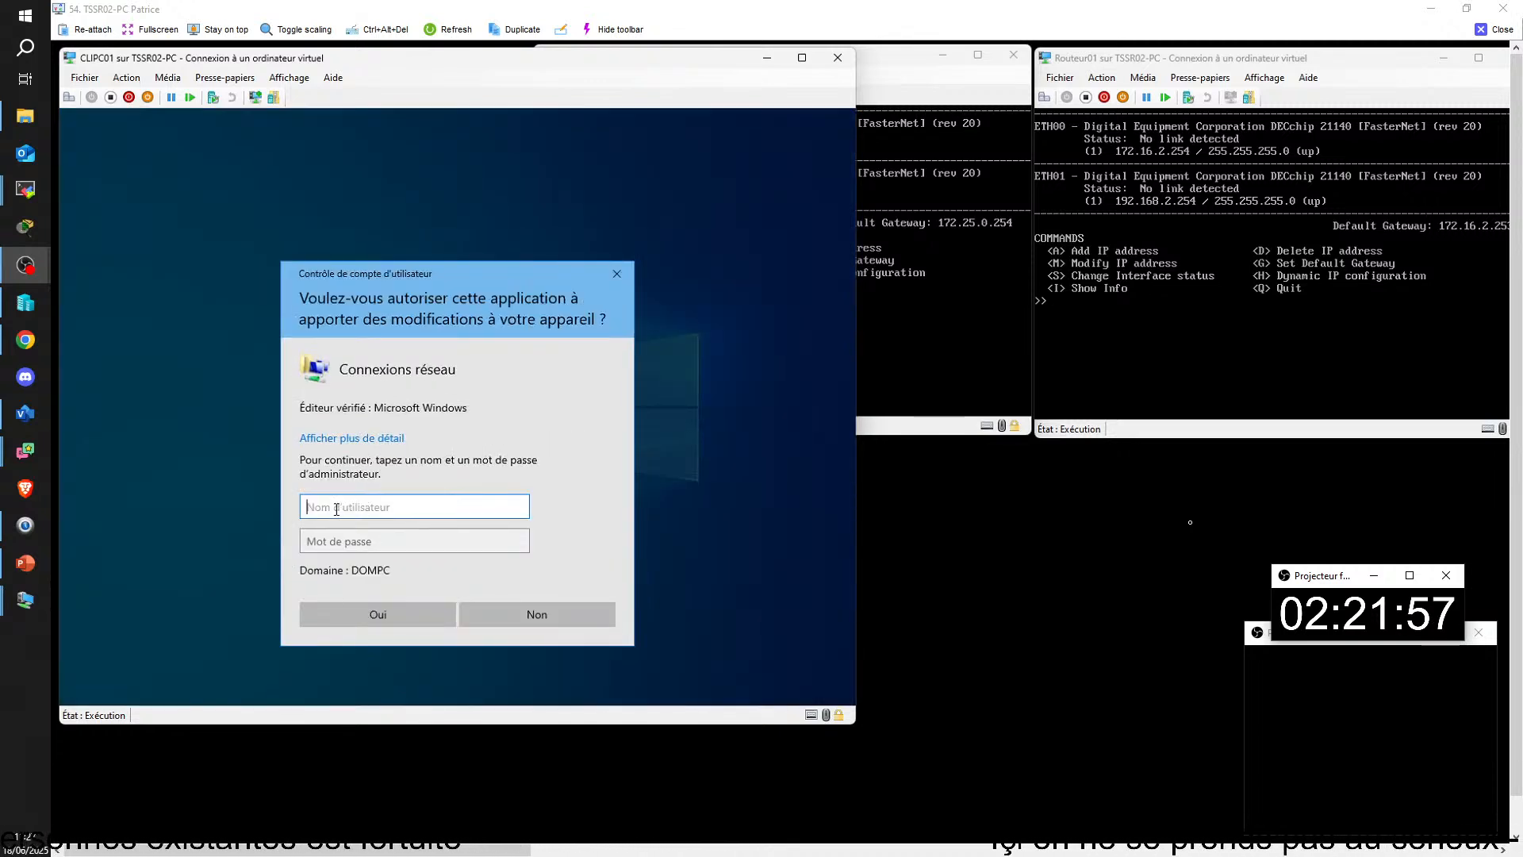
type("ad")
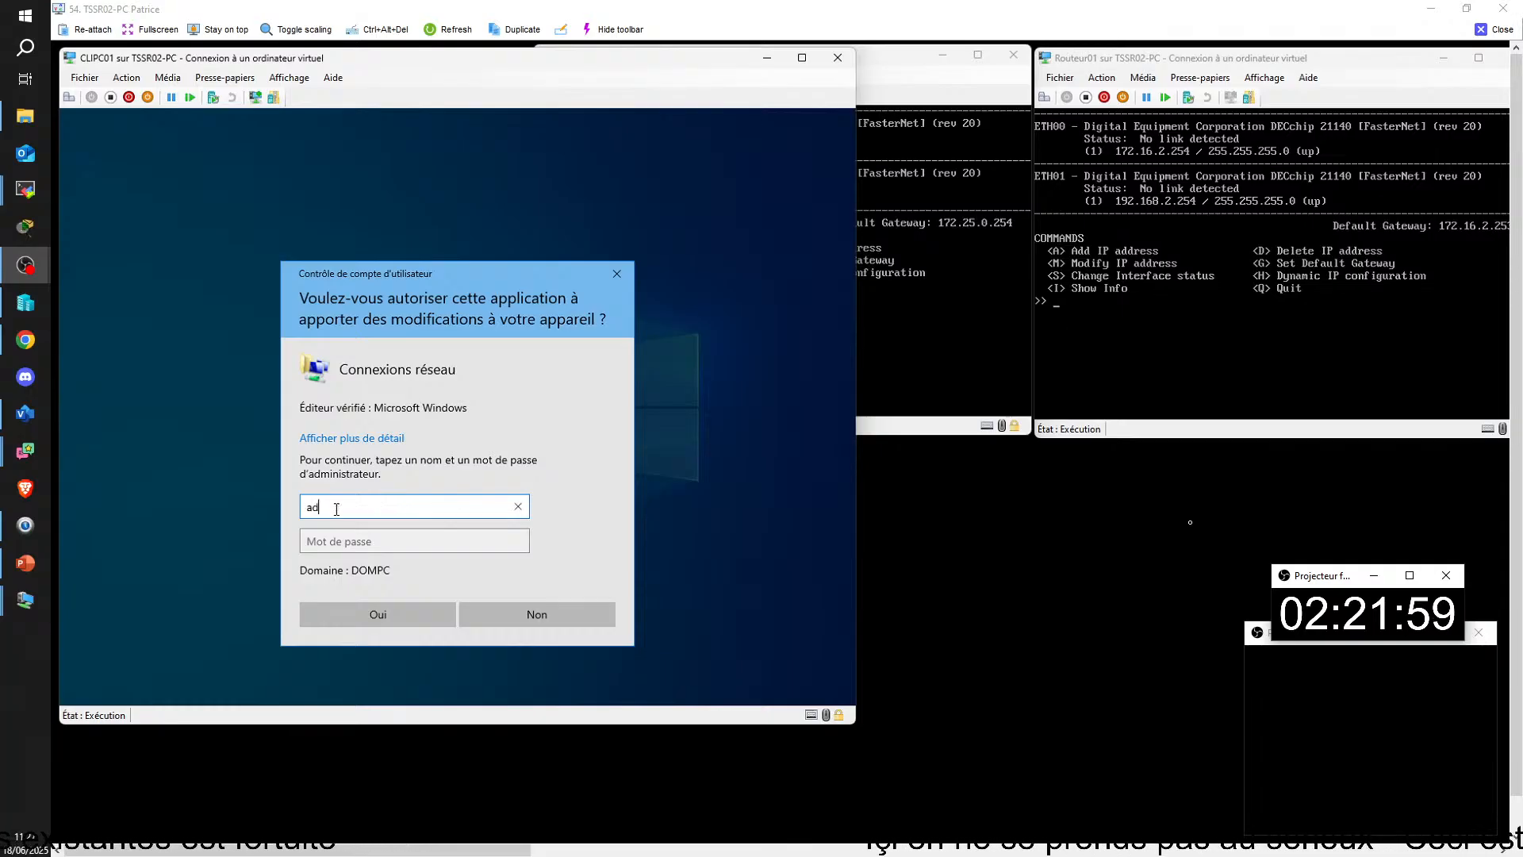
type("minis")
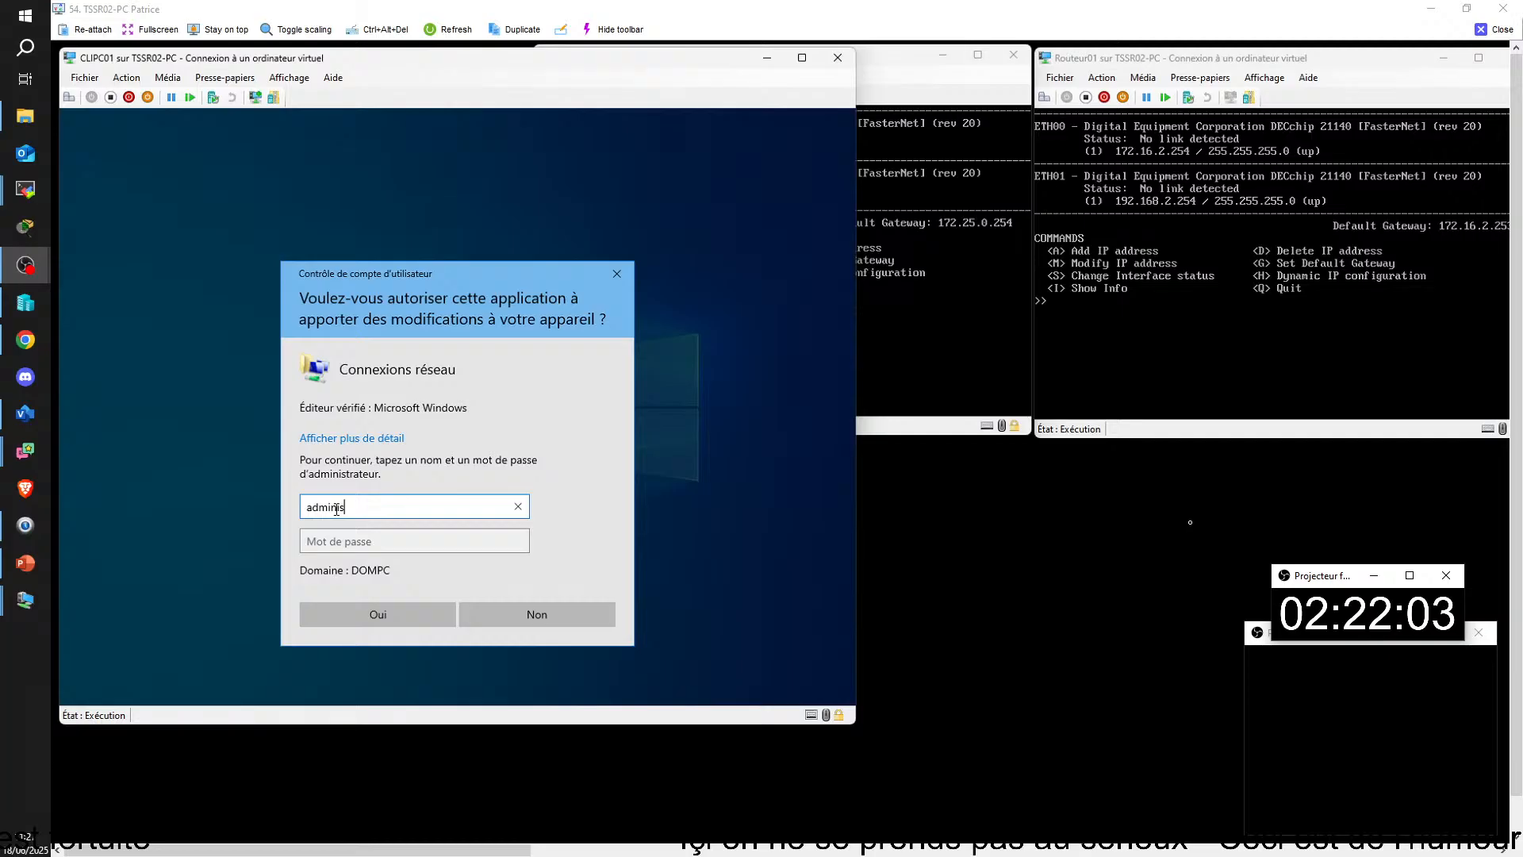
type("trateur")
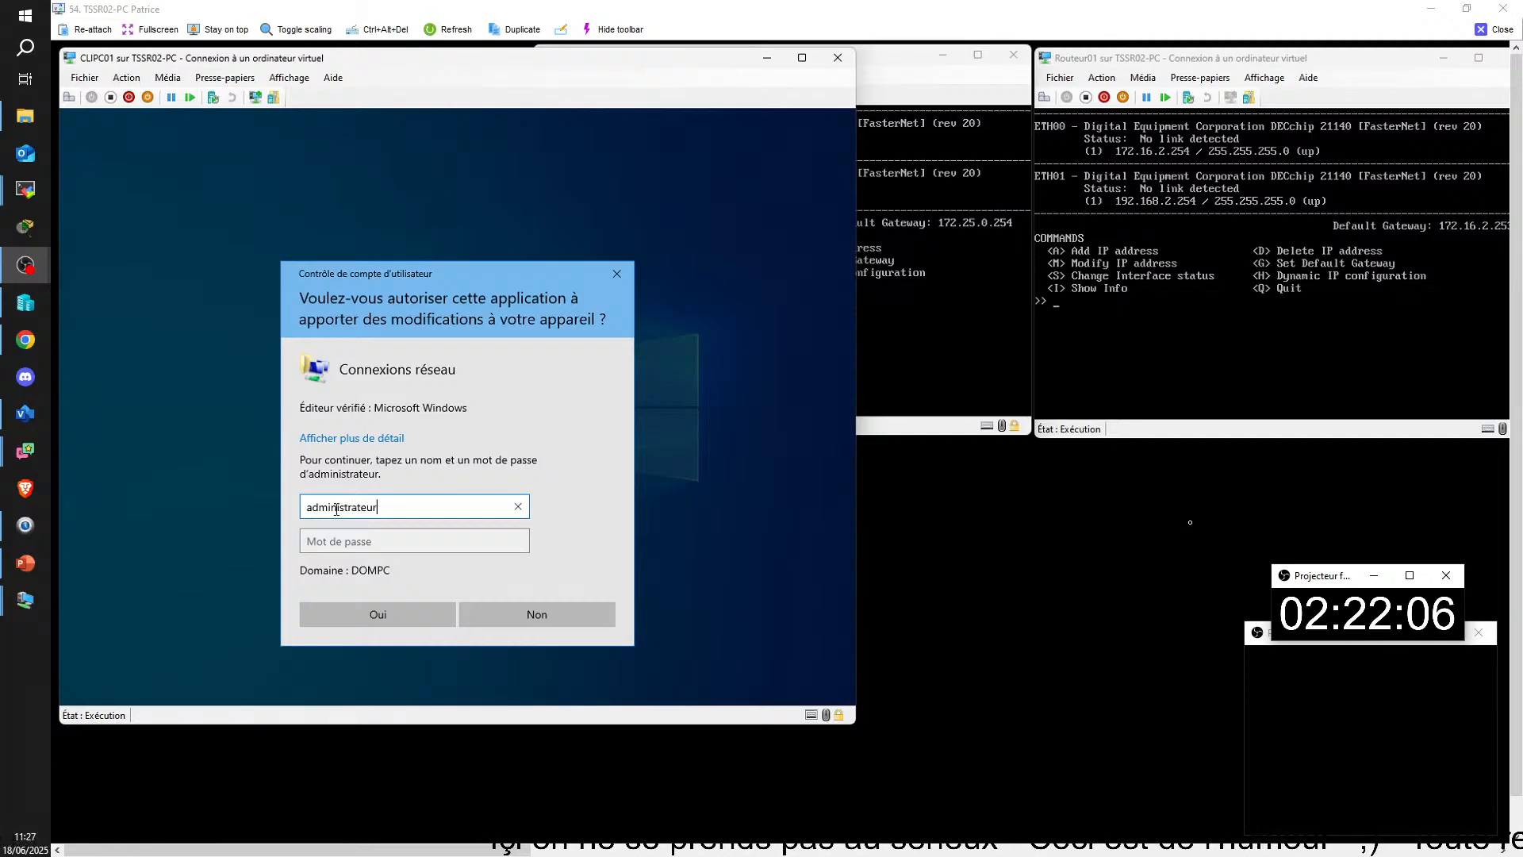
key("Tab")
type("••••")
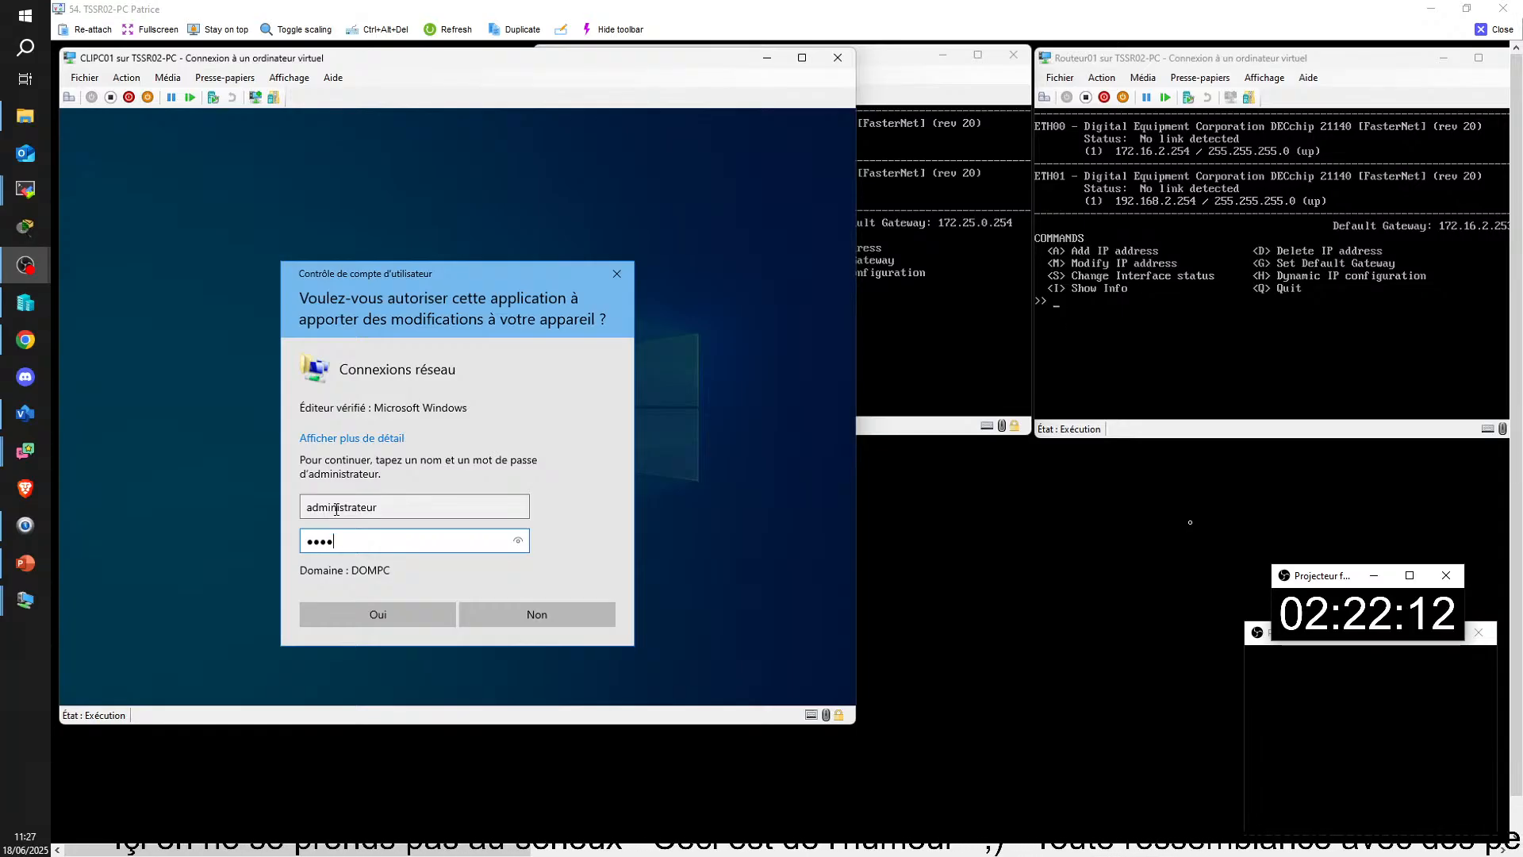
key("BackSpace")
key("BackSpace")
key("BackSpace")
key("BackSpace")
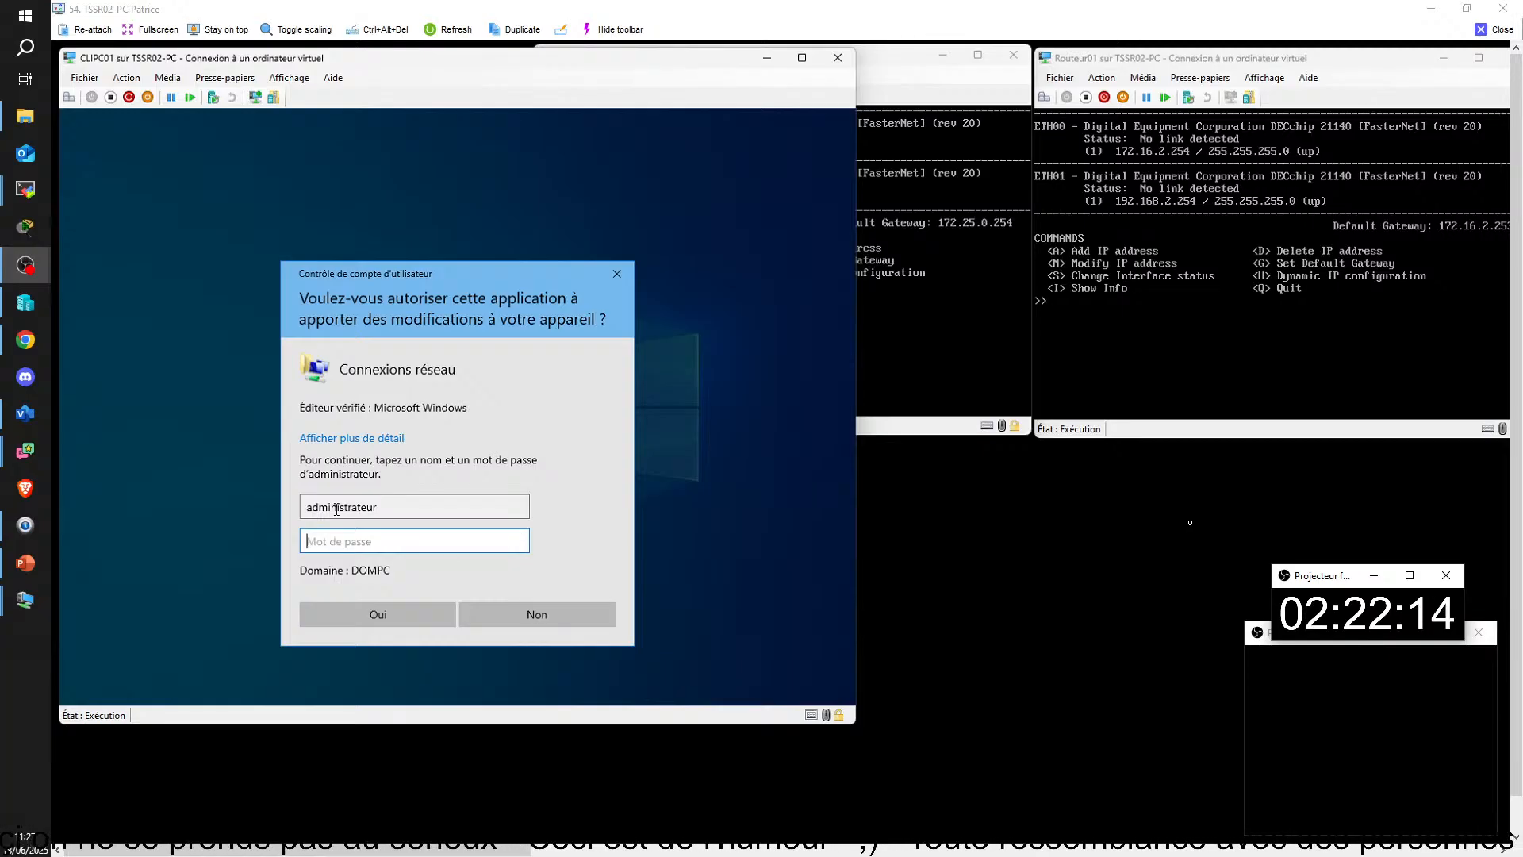
type("•••••••")
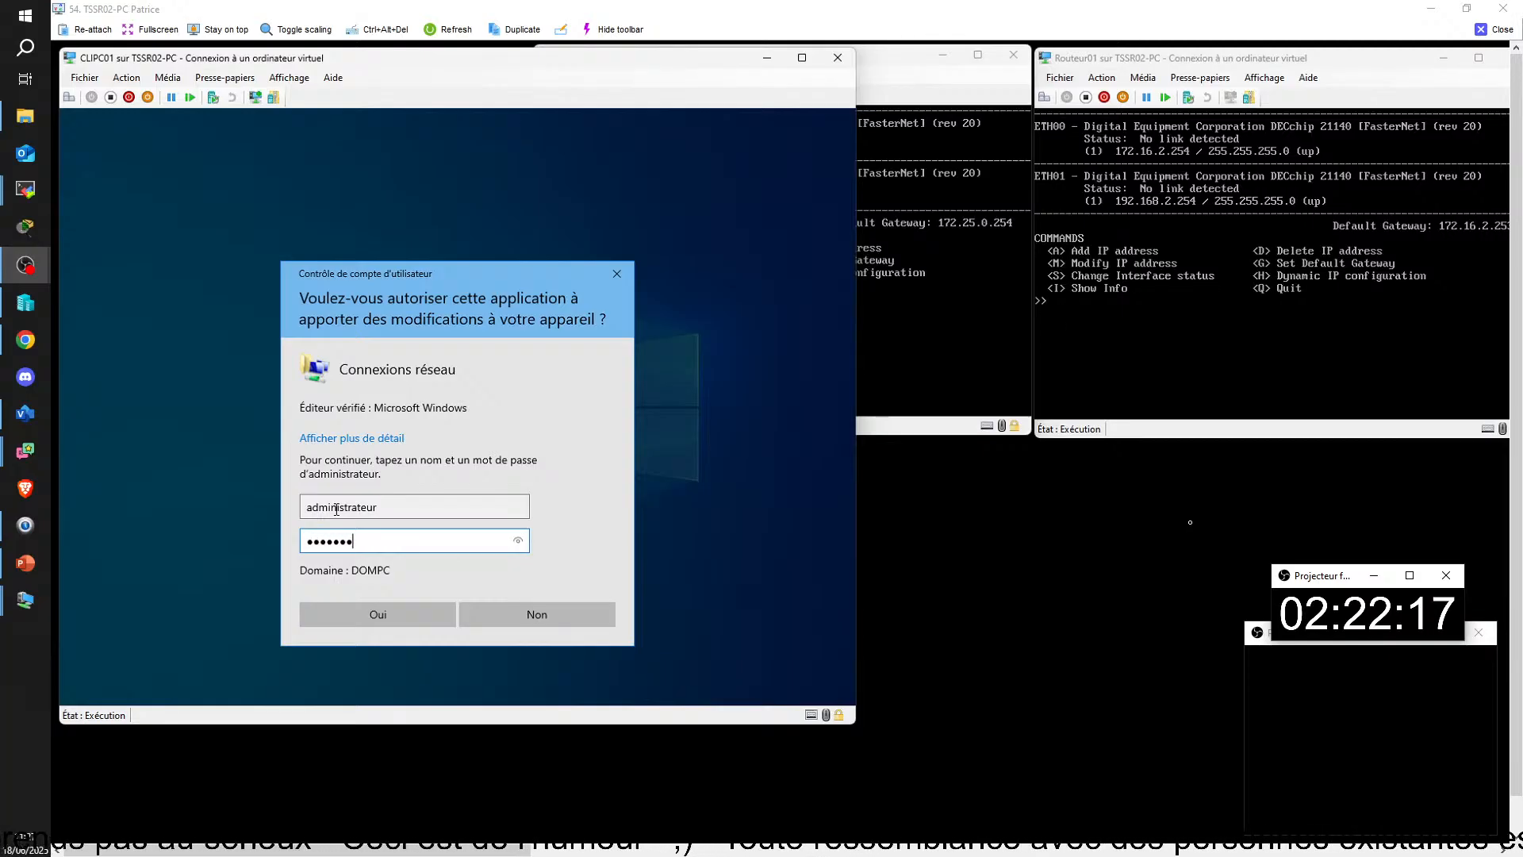
key("Return")
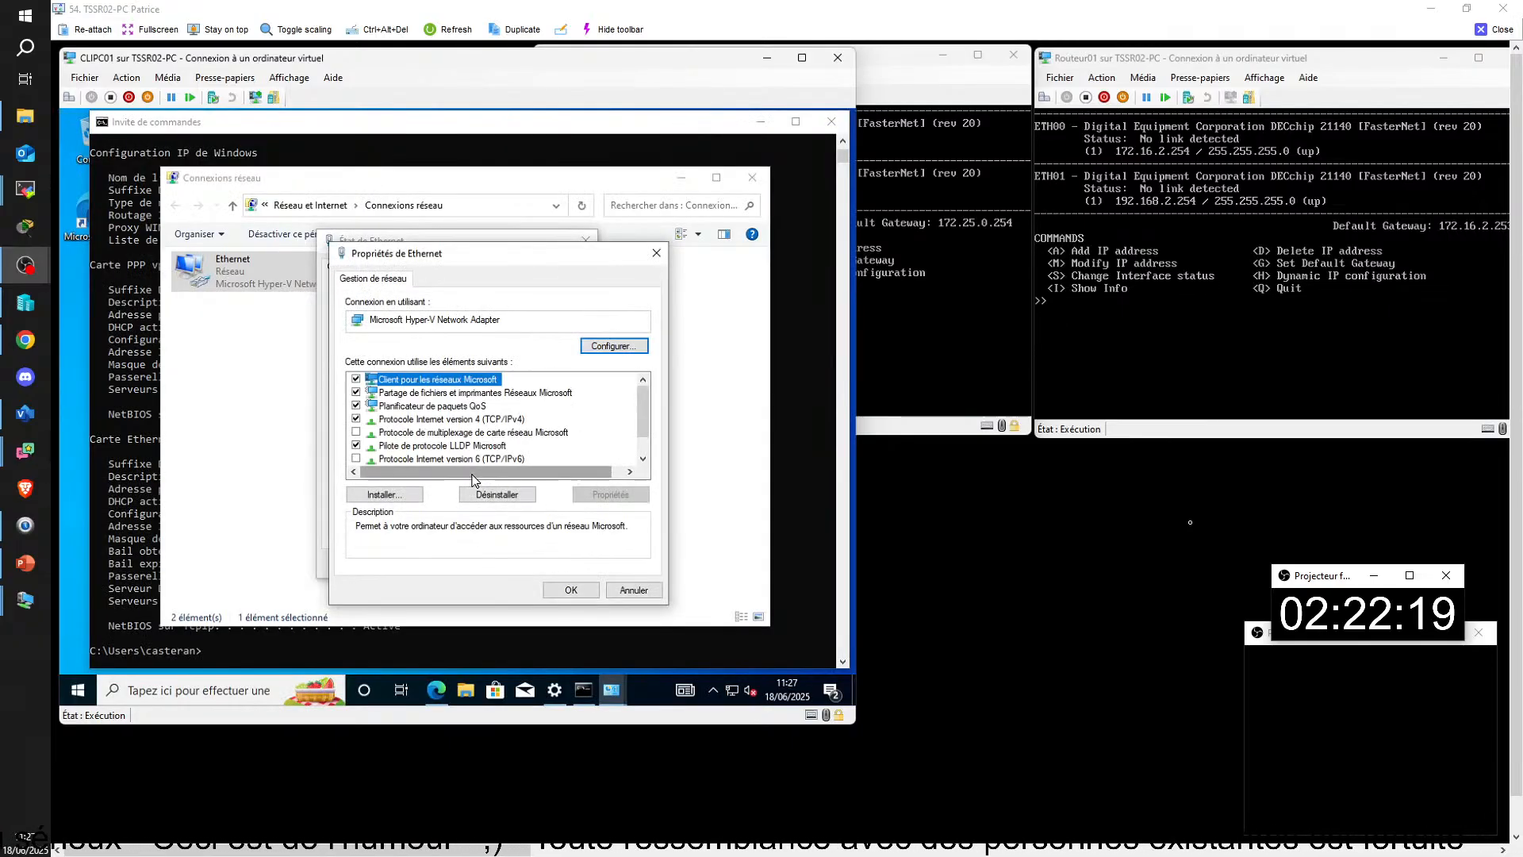
Step: Set the Ethernet adapter's TCP/IPv4 protocol to obtain DNS server addresses automatically, then confirm and close its status window
double_click(452, 419)
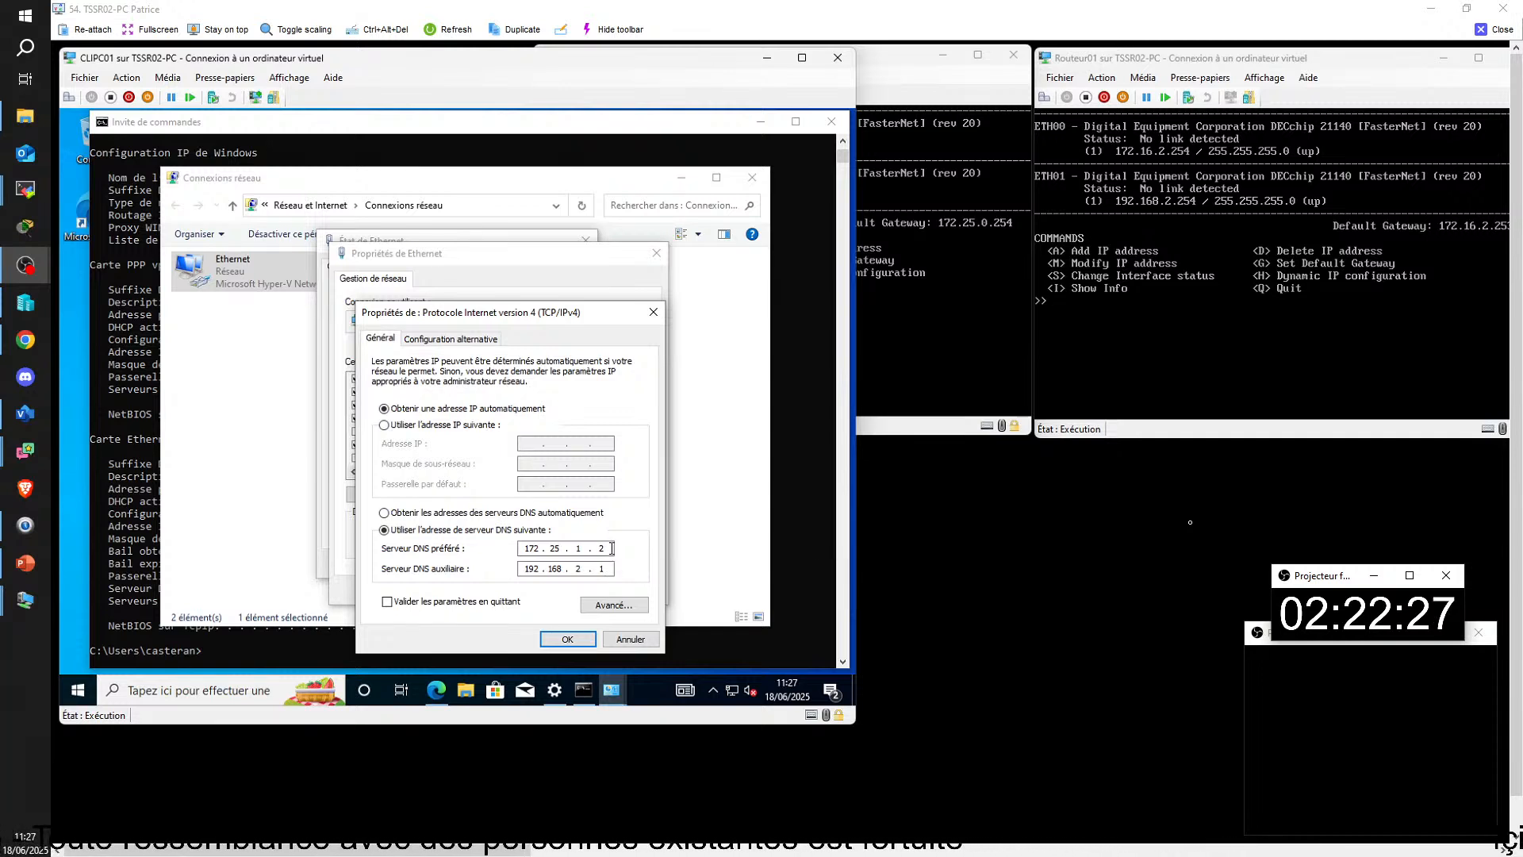
left_click(409, 514)
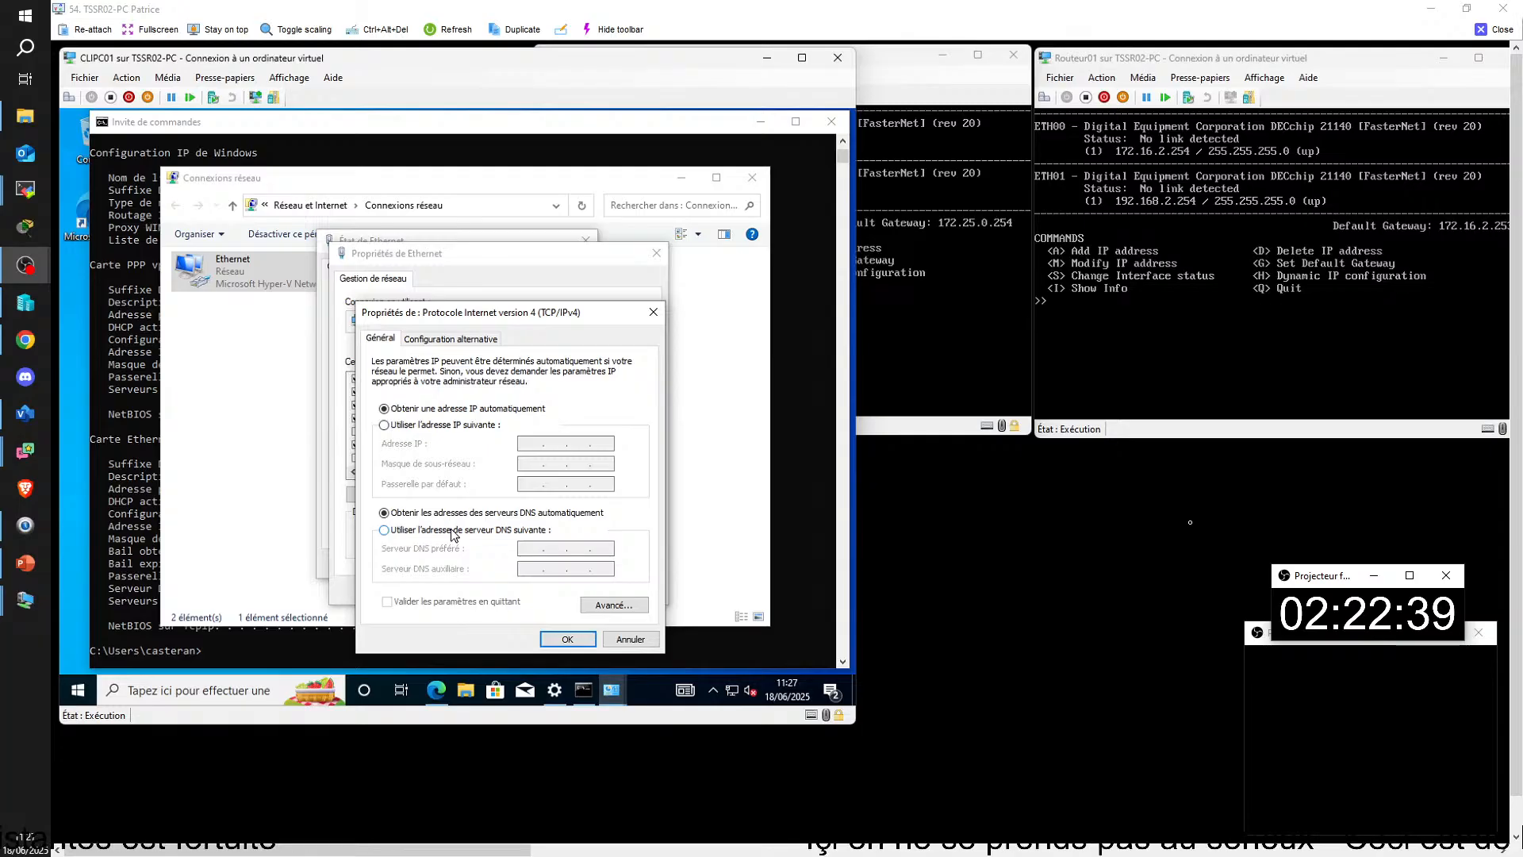
left_click(567, 638)
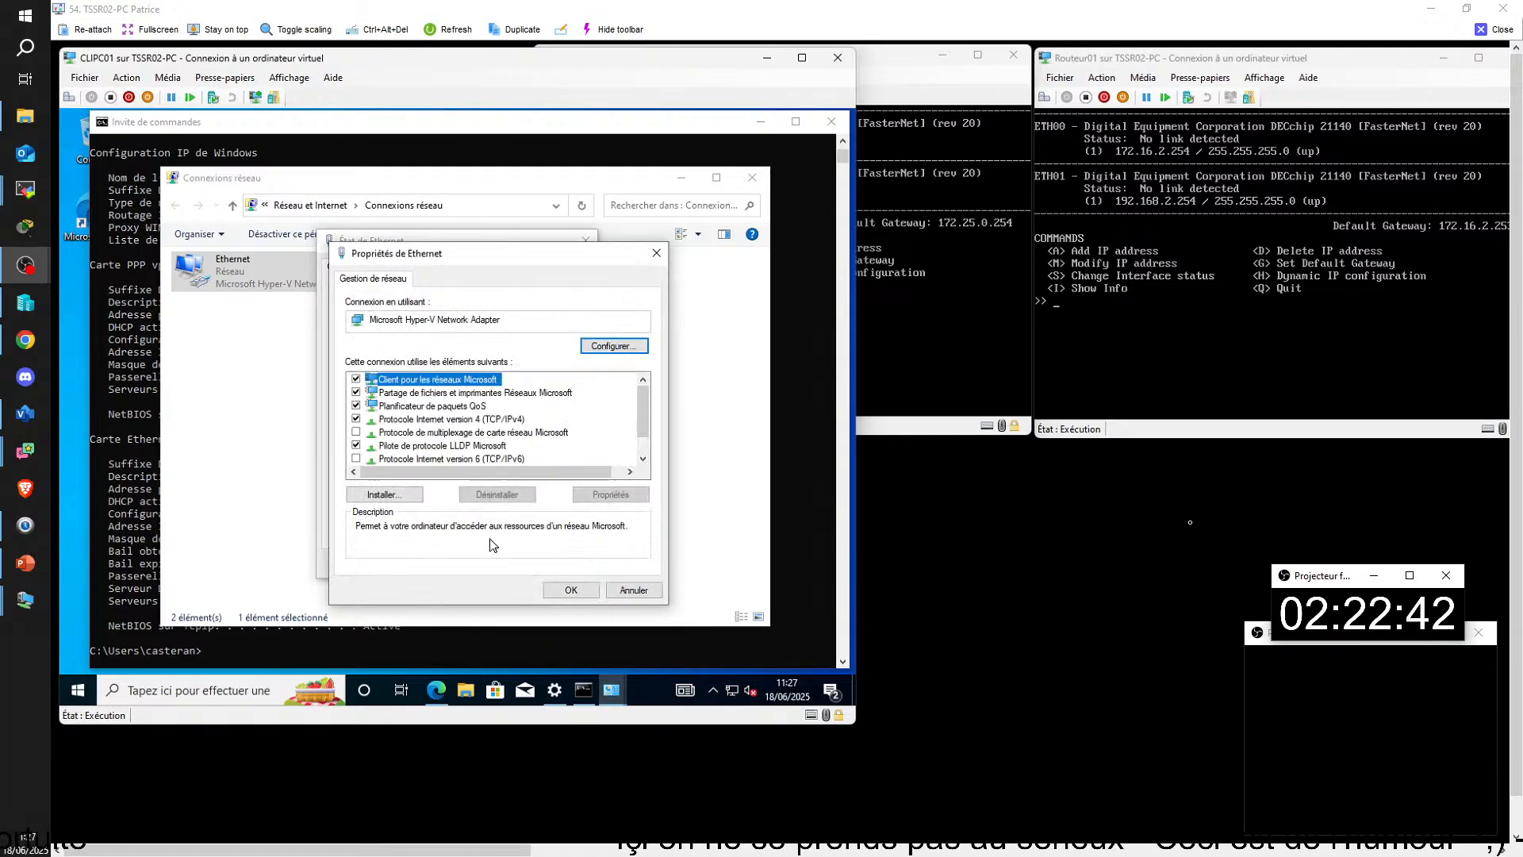
left_click(574, 591)
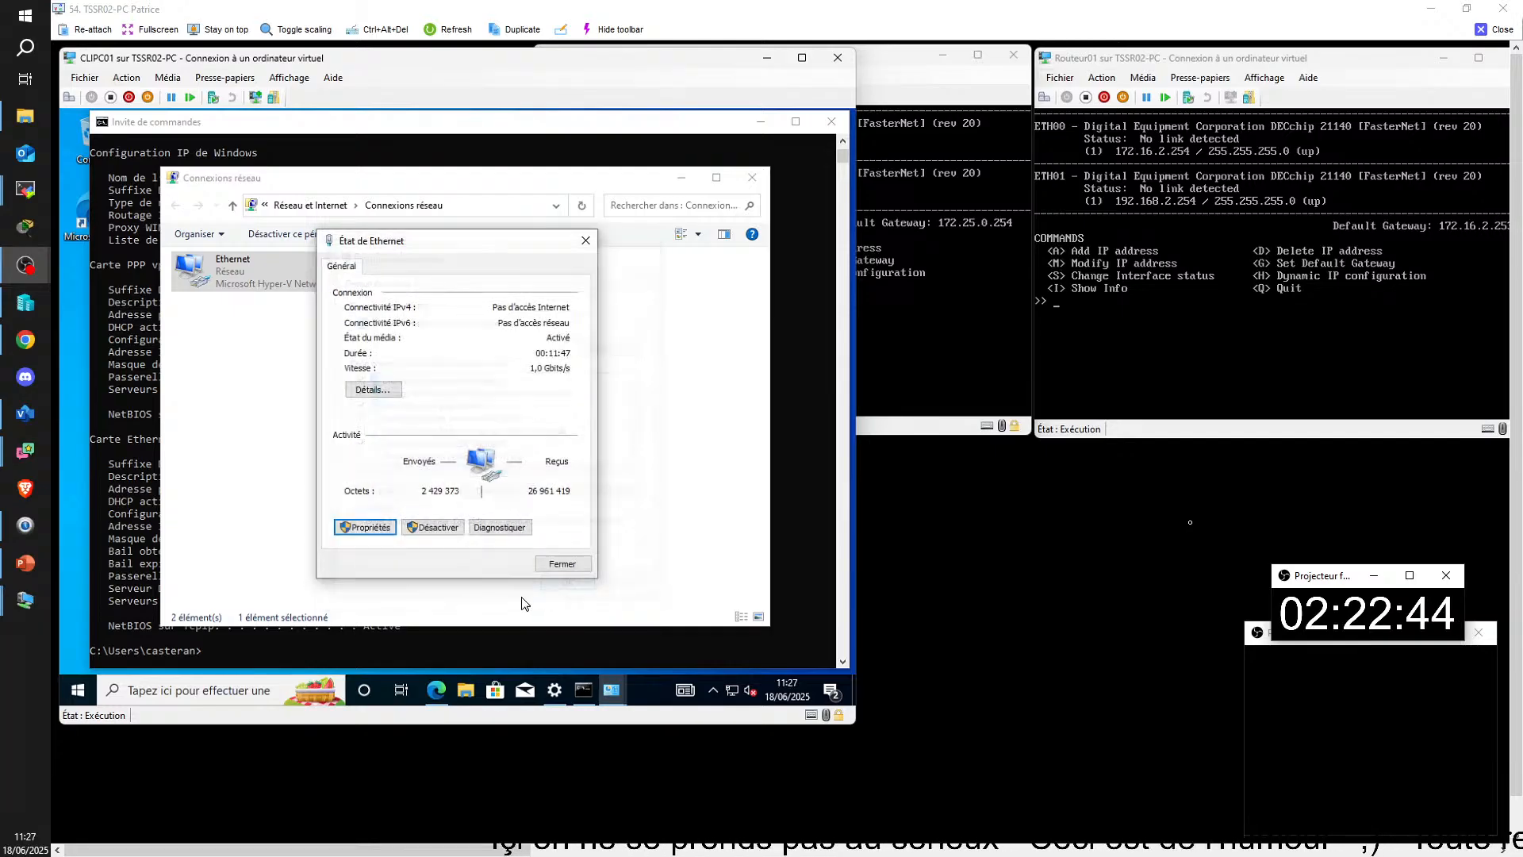
left_click(561, 564)
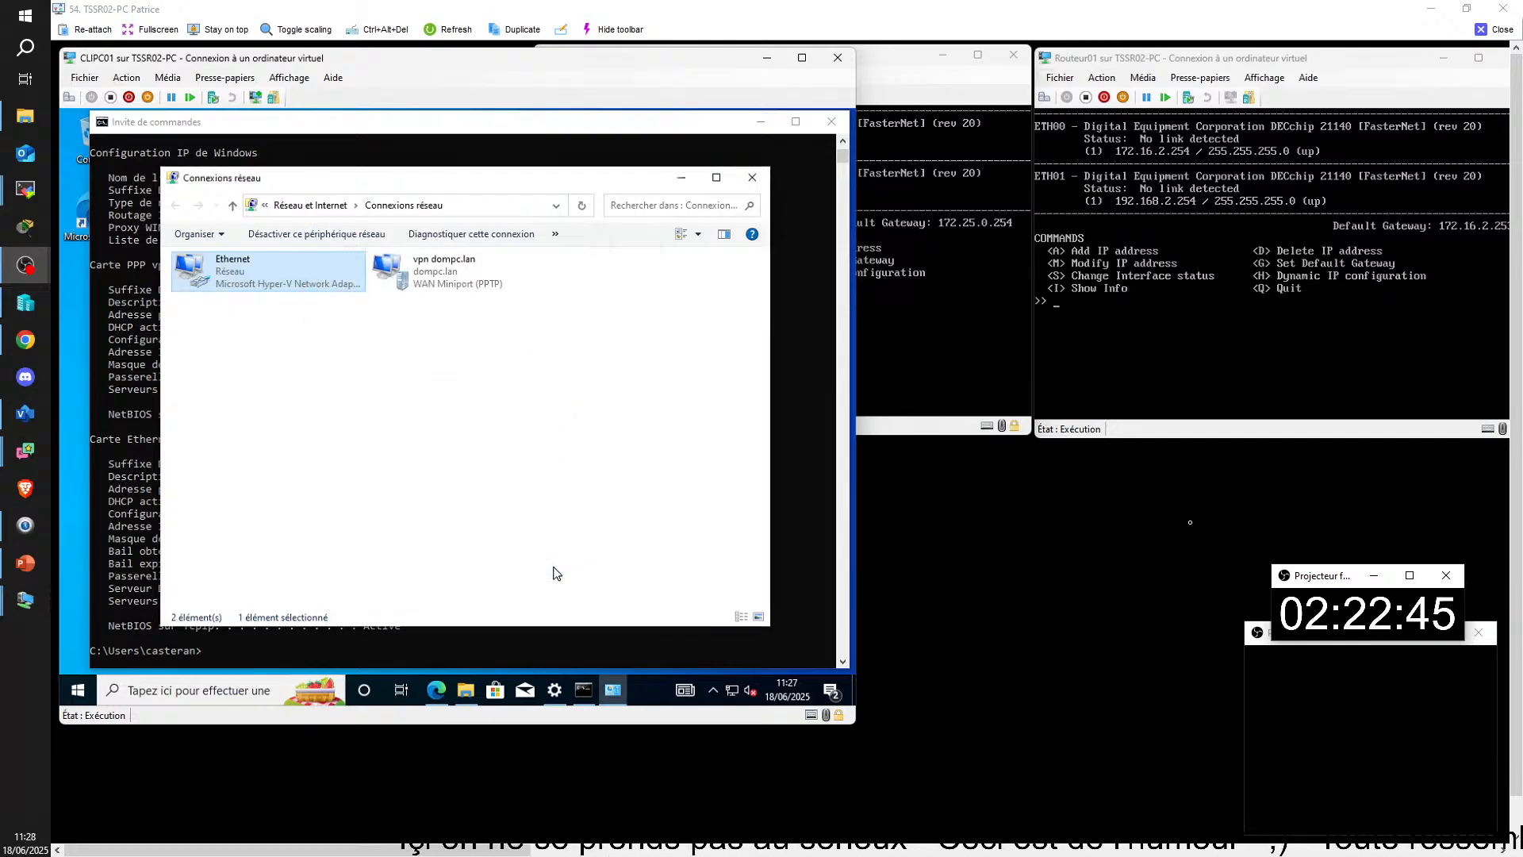
Step: Return to CLIPC01's command prompt and rerun ipconfig /all to check the adapters' DNS servers
left_click(315, 410)
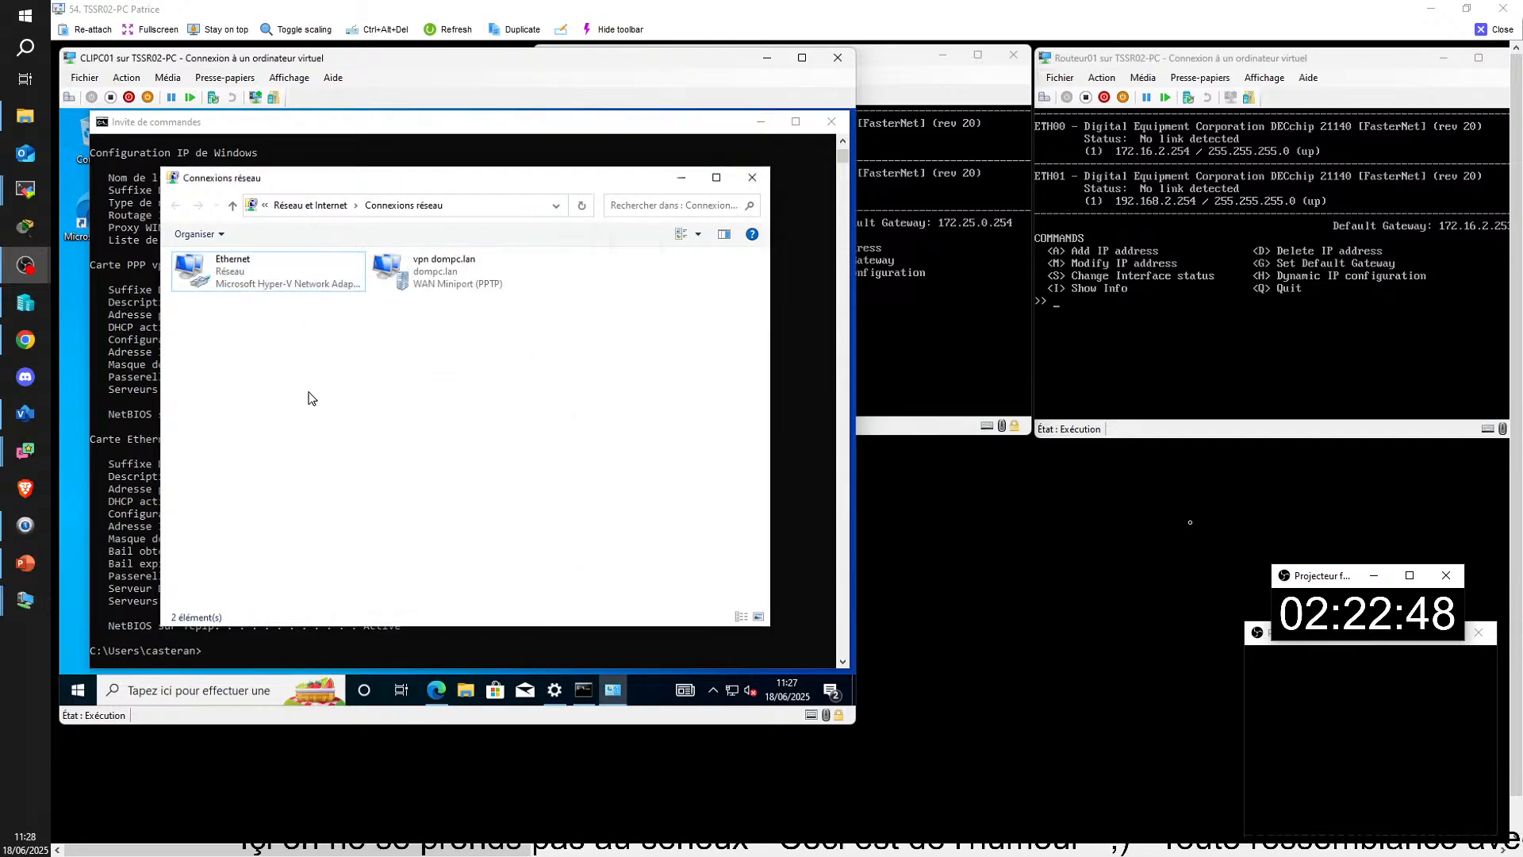
left_click(422, 644)
left_click(230, 651)
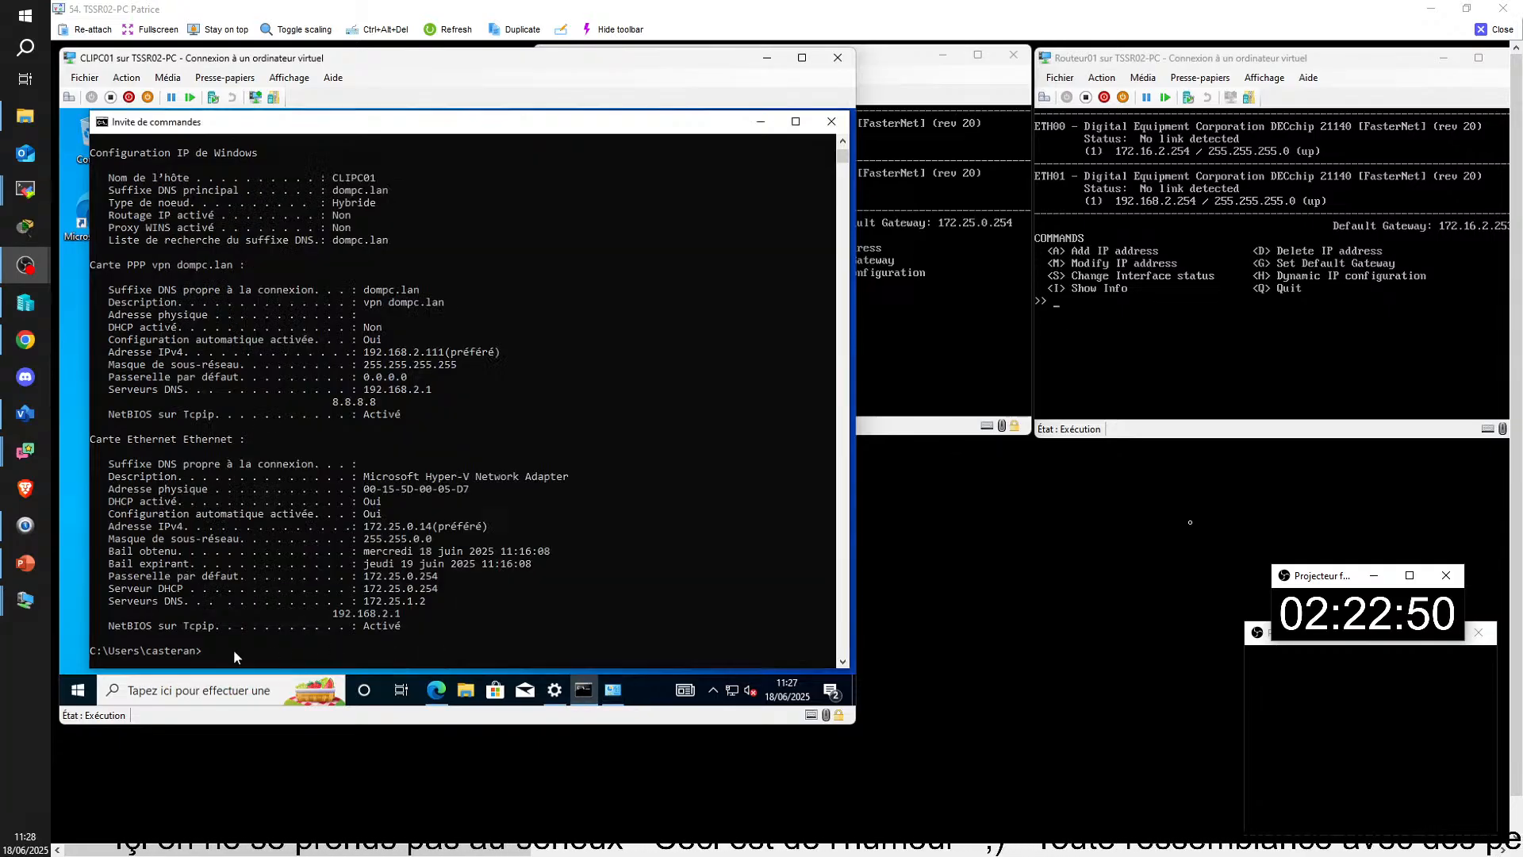
type("ping www.dompc.lan")
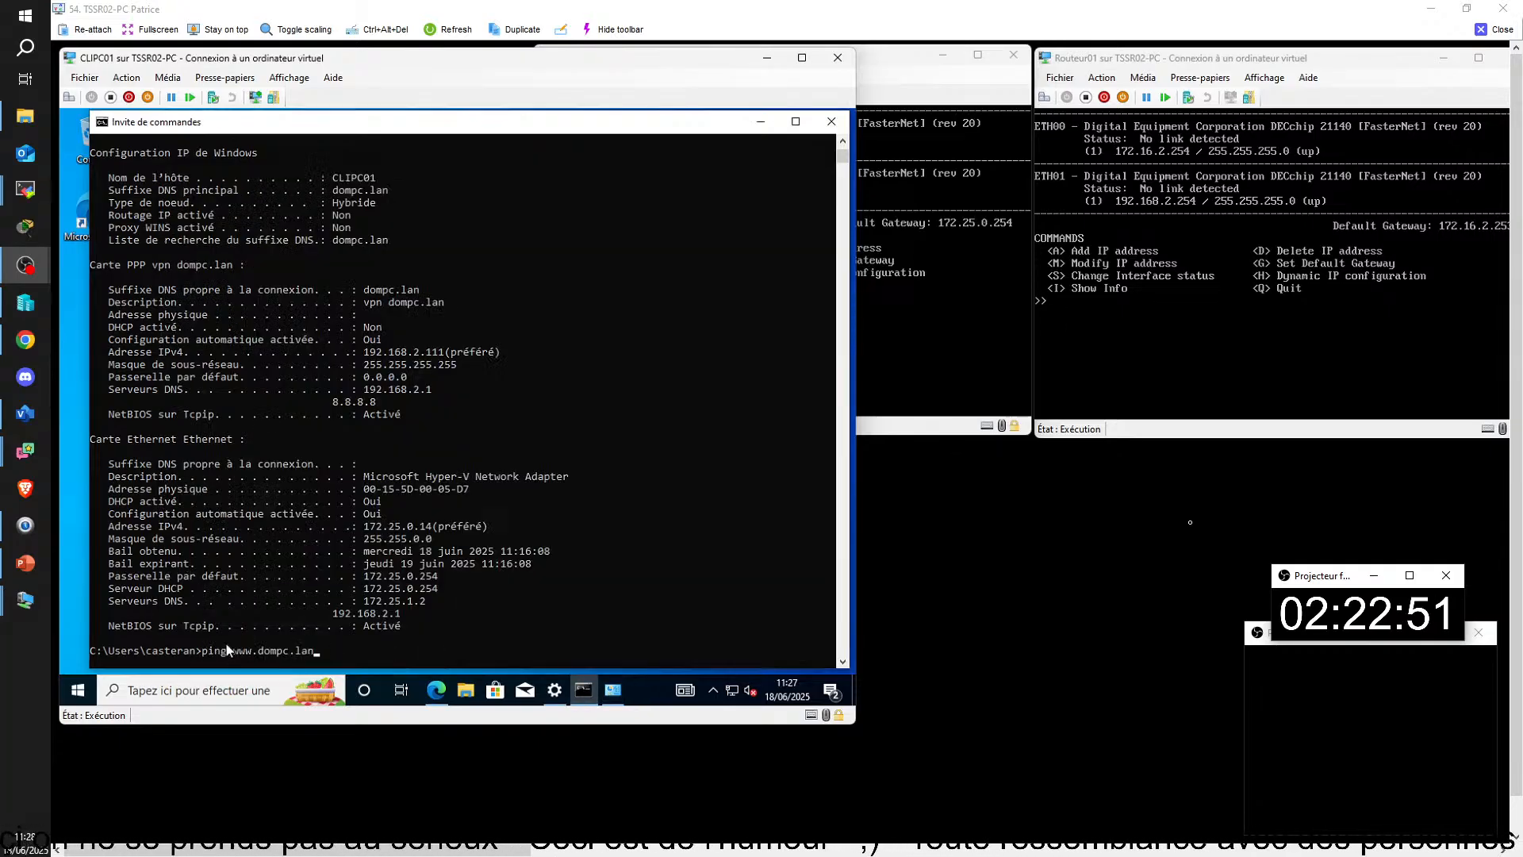
key("Up")
key("Up")
key("Return")
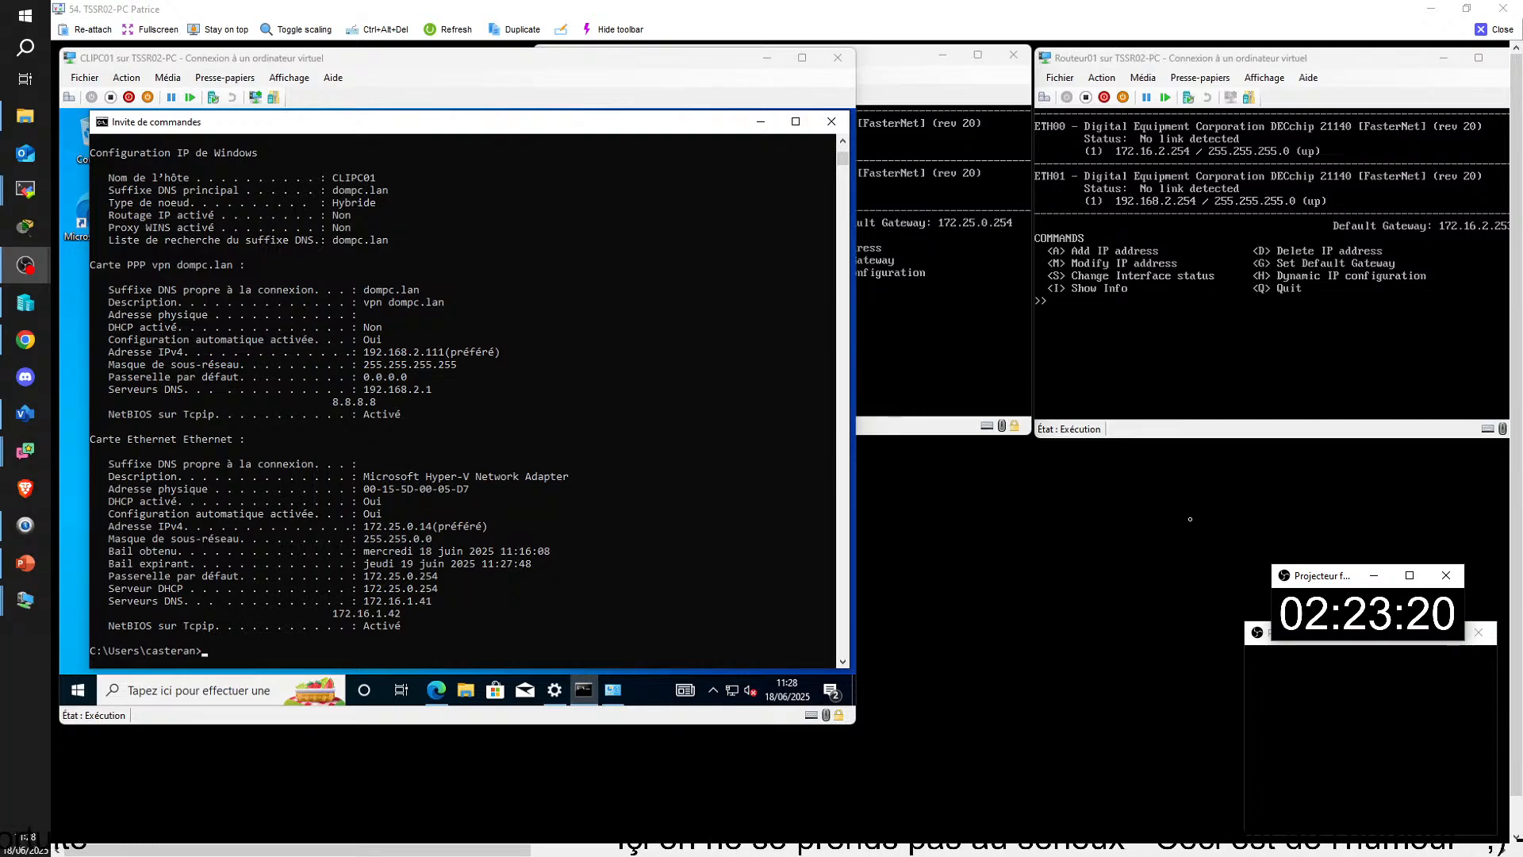
Step: In SRVPC01's DHCP console, widen the tree and compare the scope options of lan01 and lan02, including the DNS servers
left_click_drag(461, 852, 913, 853)
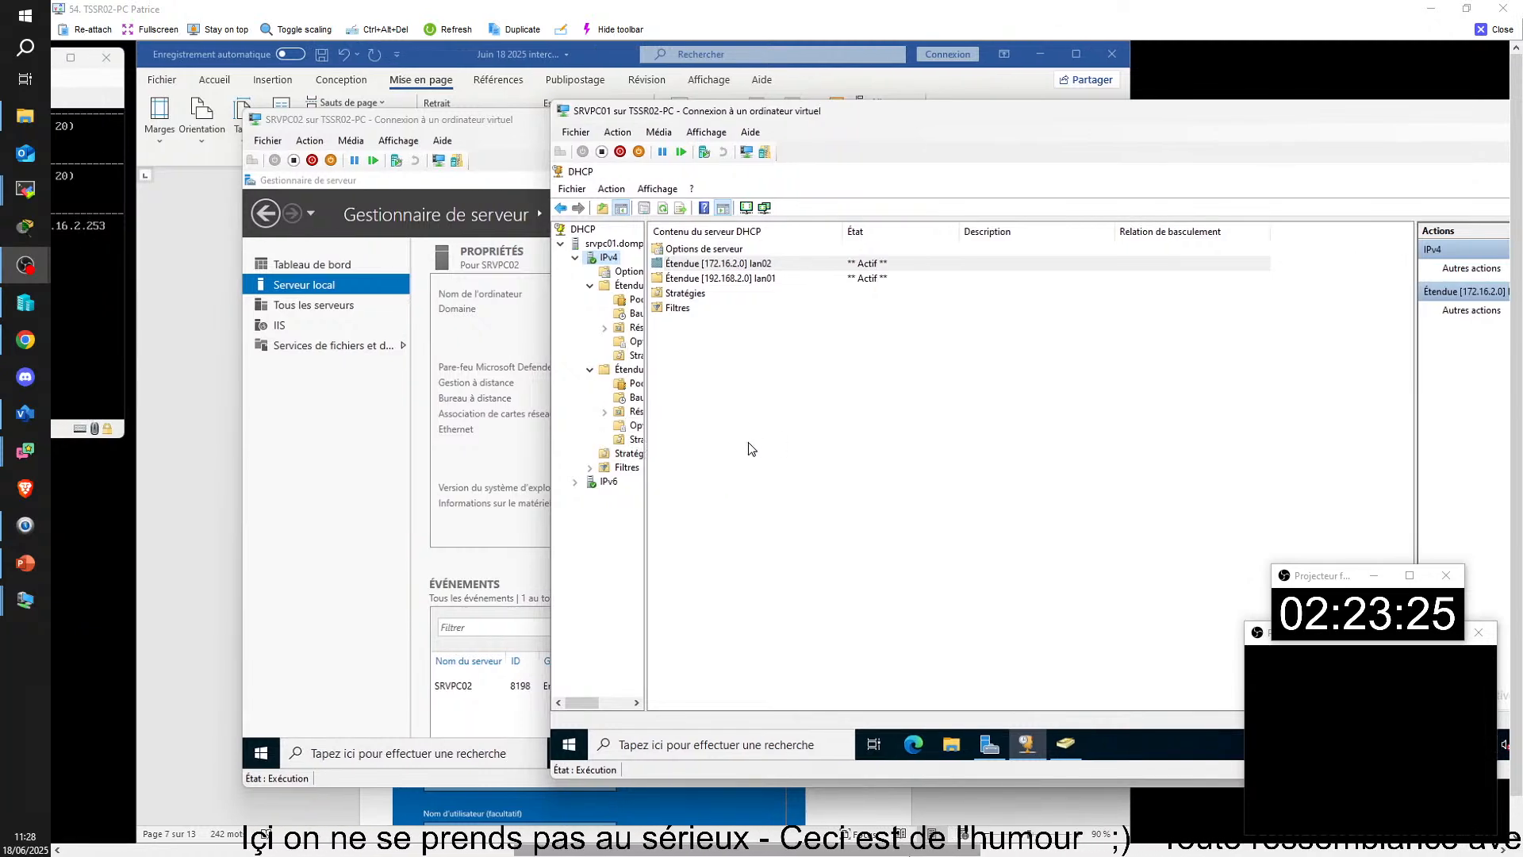
left_click_drag(646, 491, 750, 491)
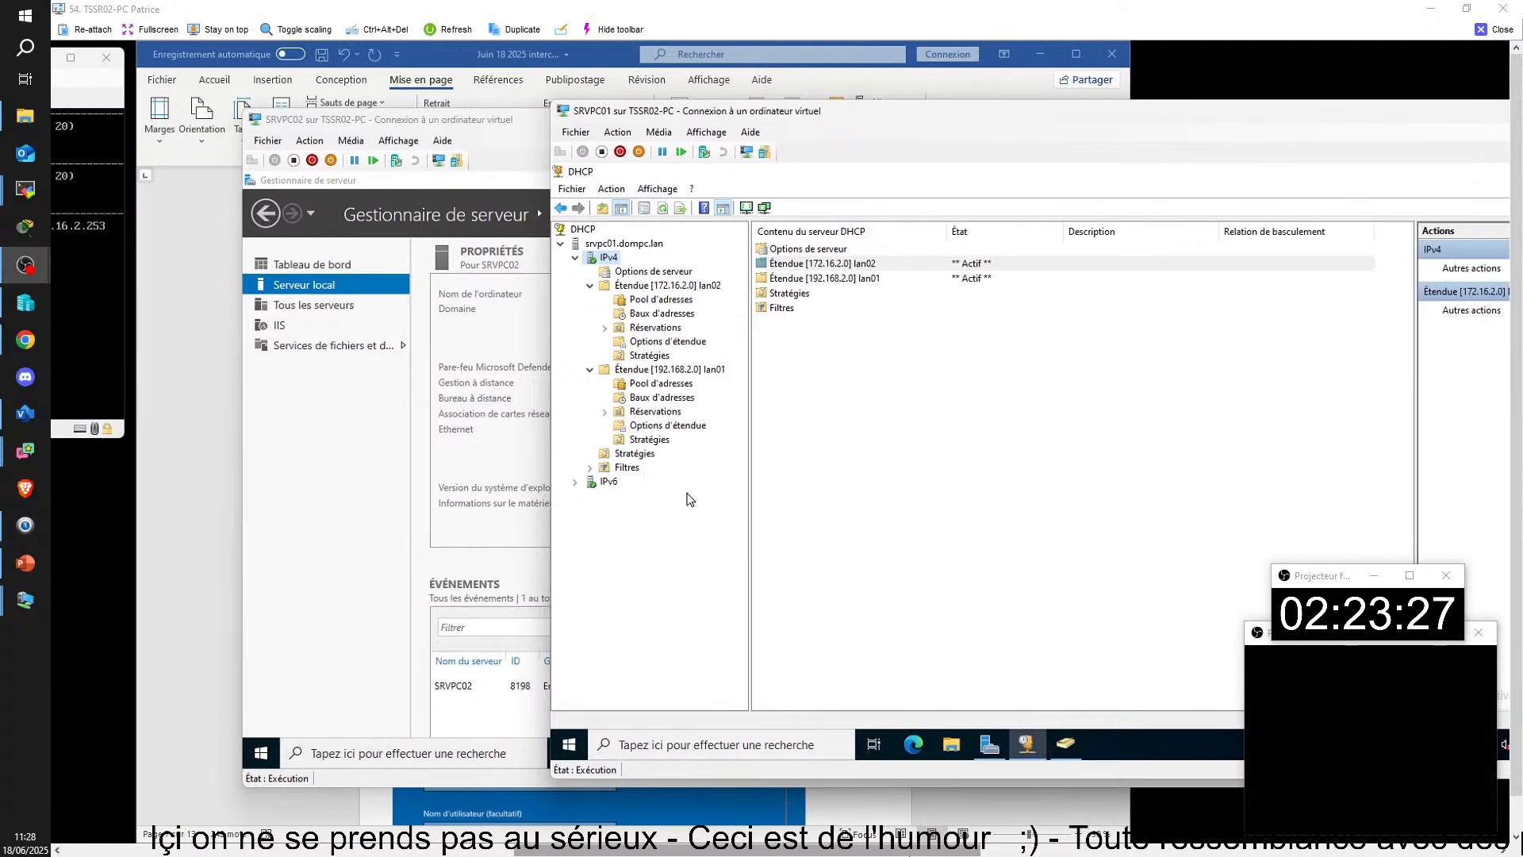
left_click(665, 428)
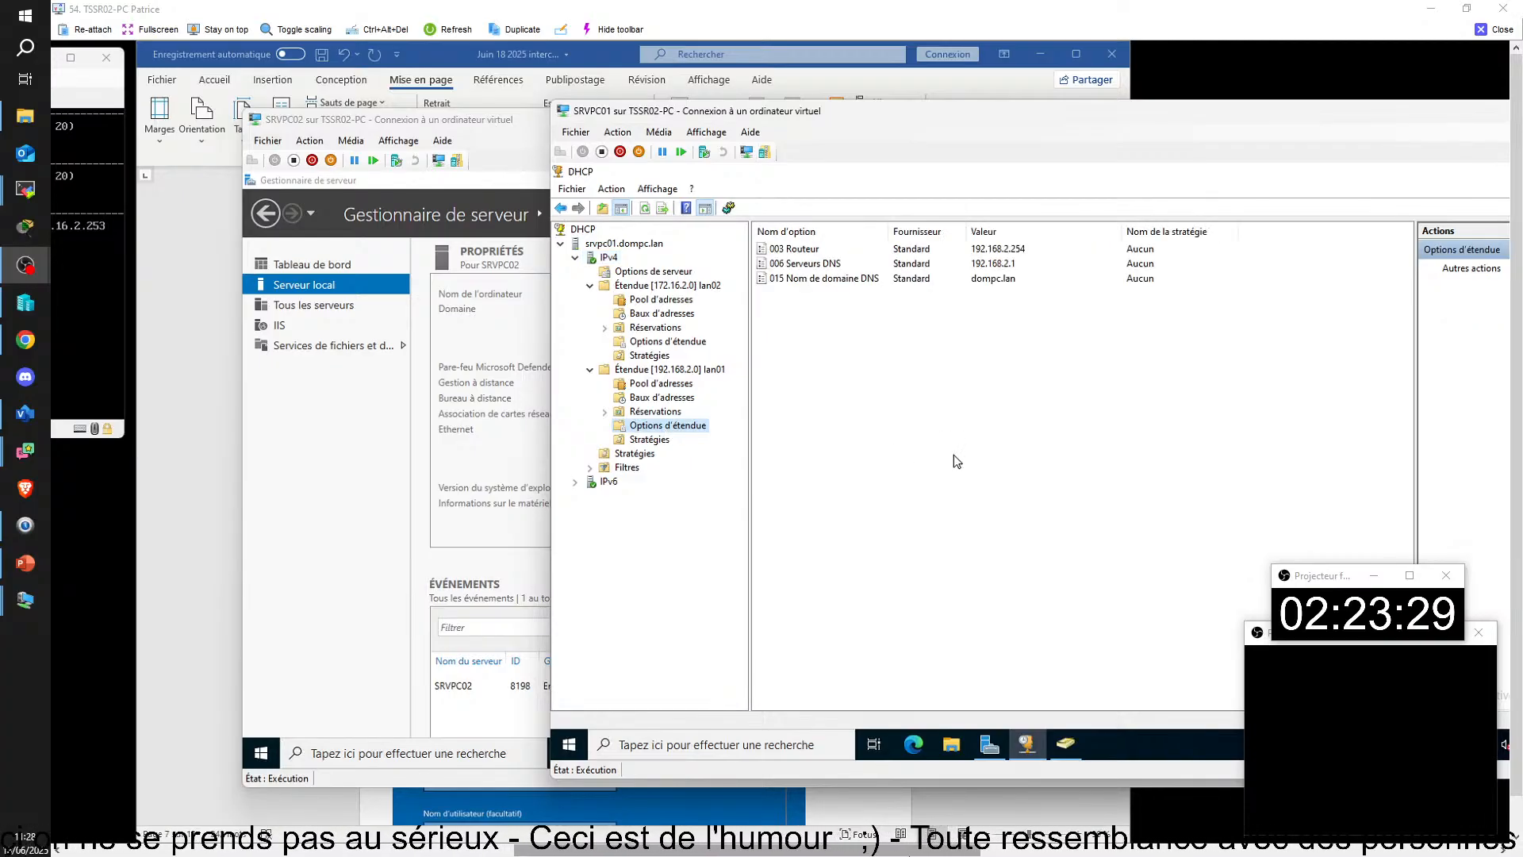
left_click(693, 343)
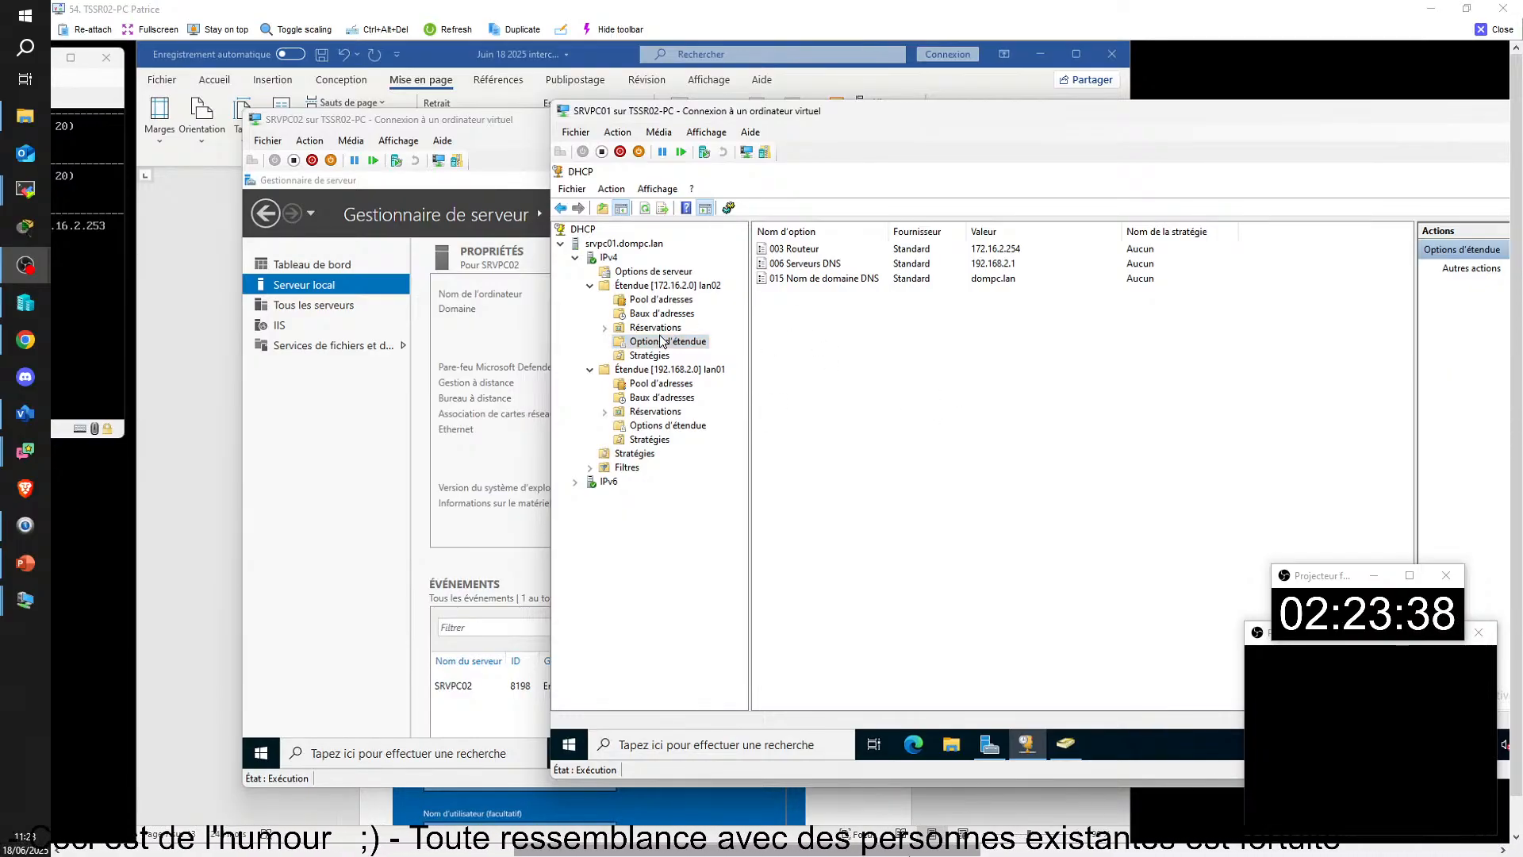
left_click(666, 426)
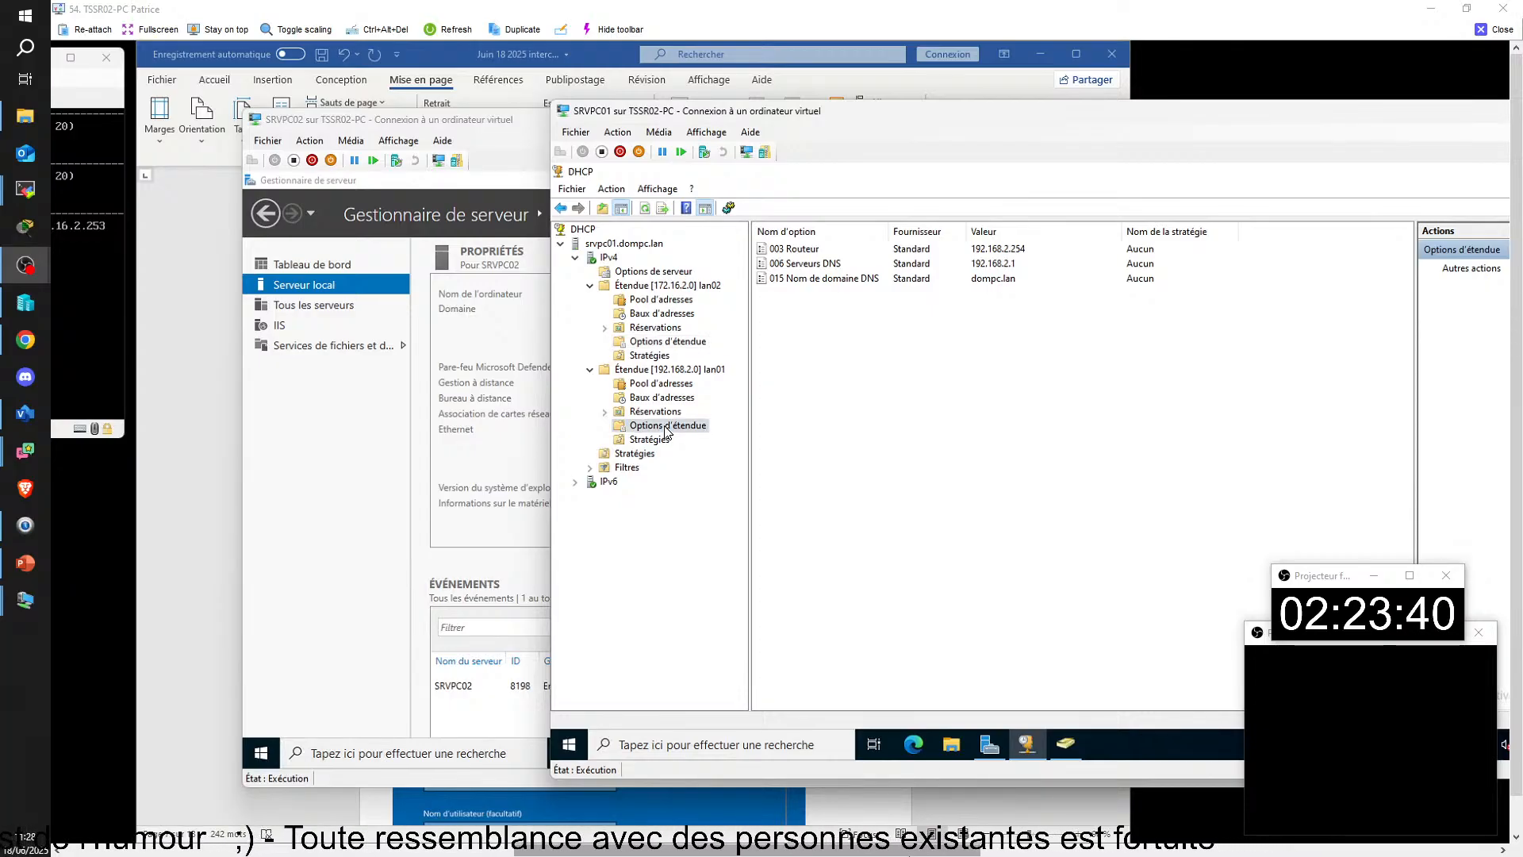
left_click(671, 343)
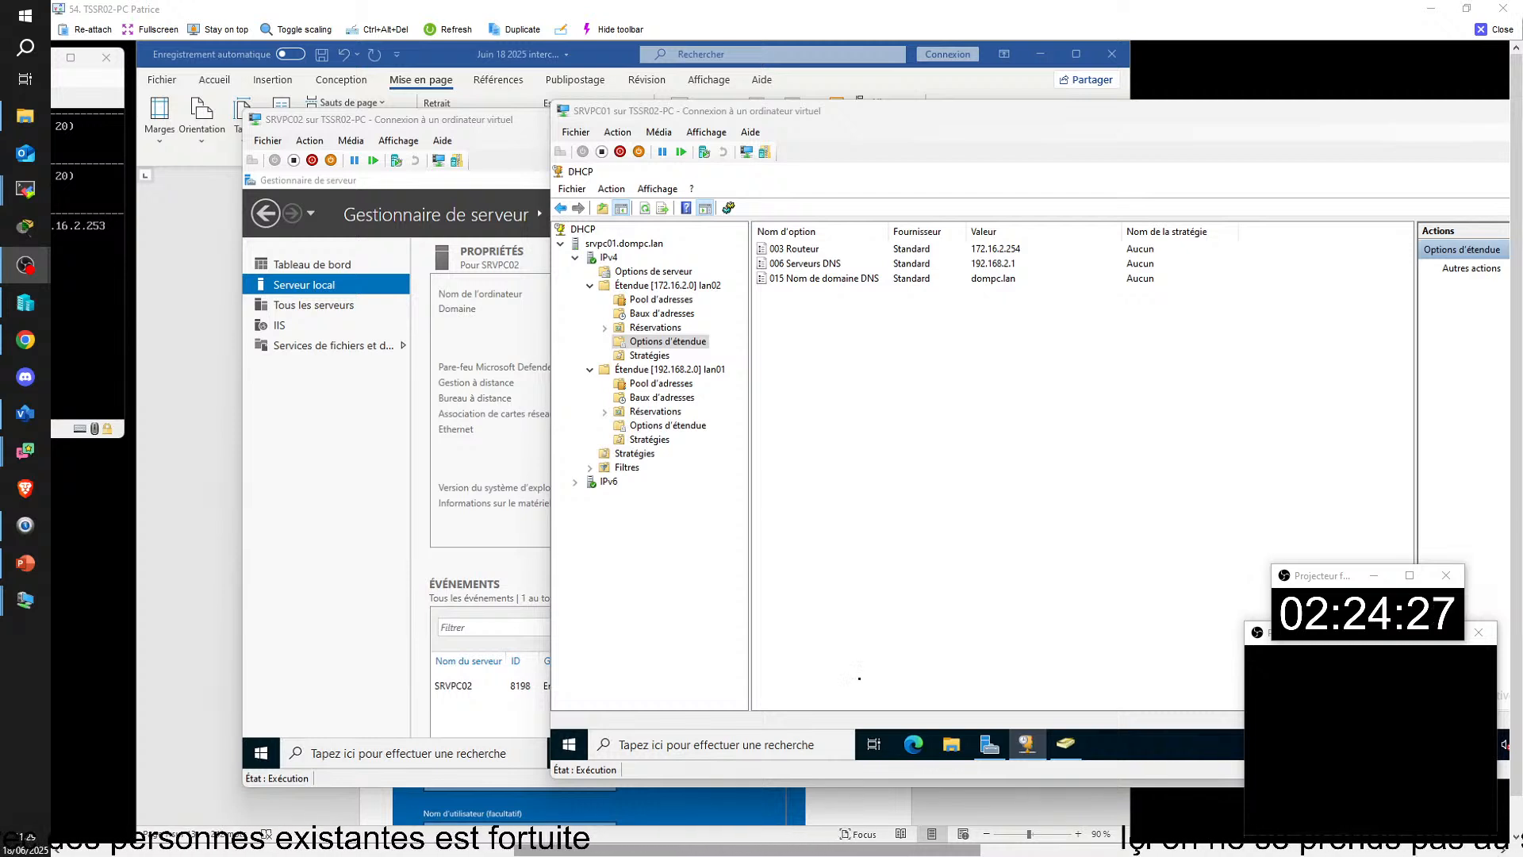
Step: Return to CLIPC01's vpn dompc.lan settings, inspect the VPN connection's editable fields and cancel without changes
left_click_drag(709, 851, 255, 848)
scroll(462, 401, "down", 2)
scroll(463, 402, "up", 2)
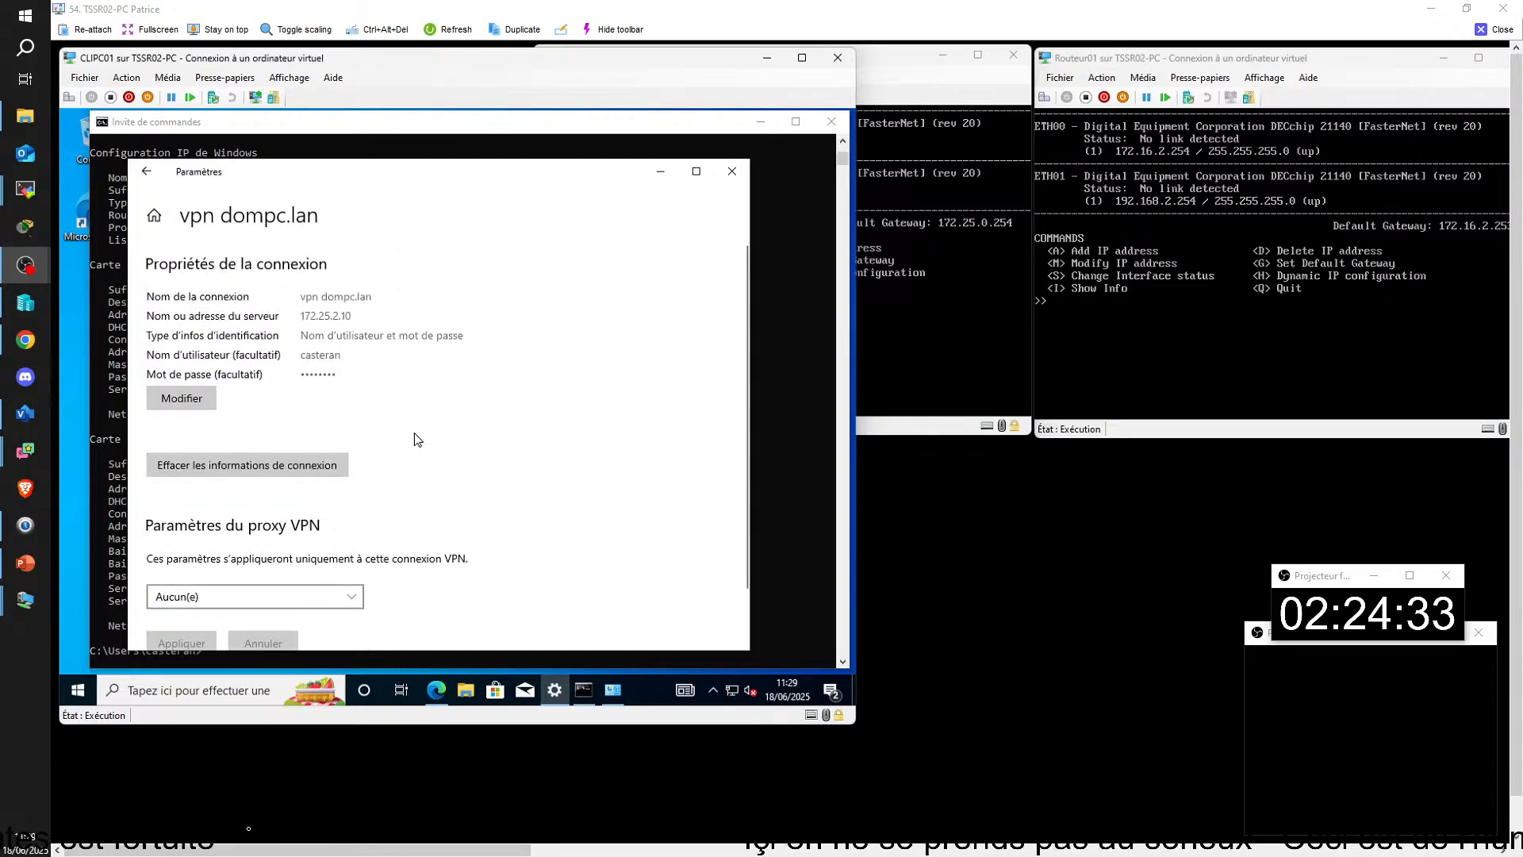
left_click(184, 398)
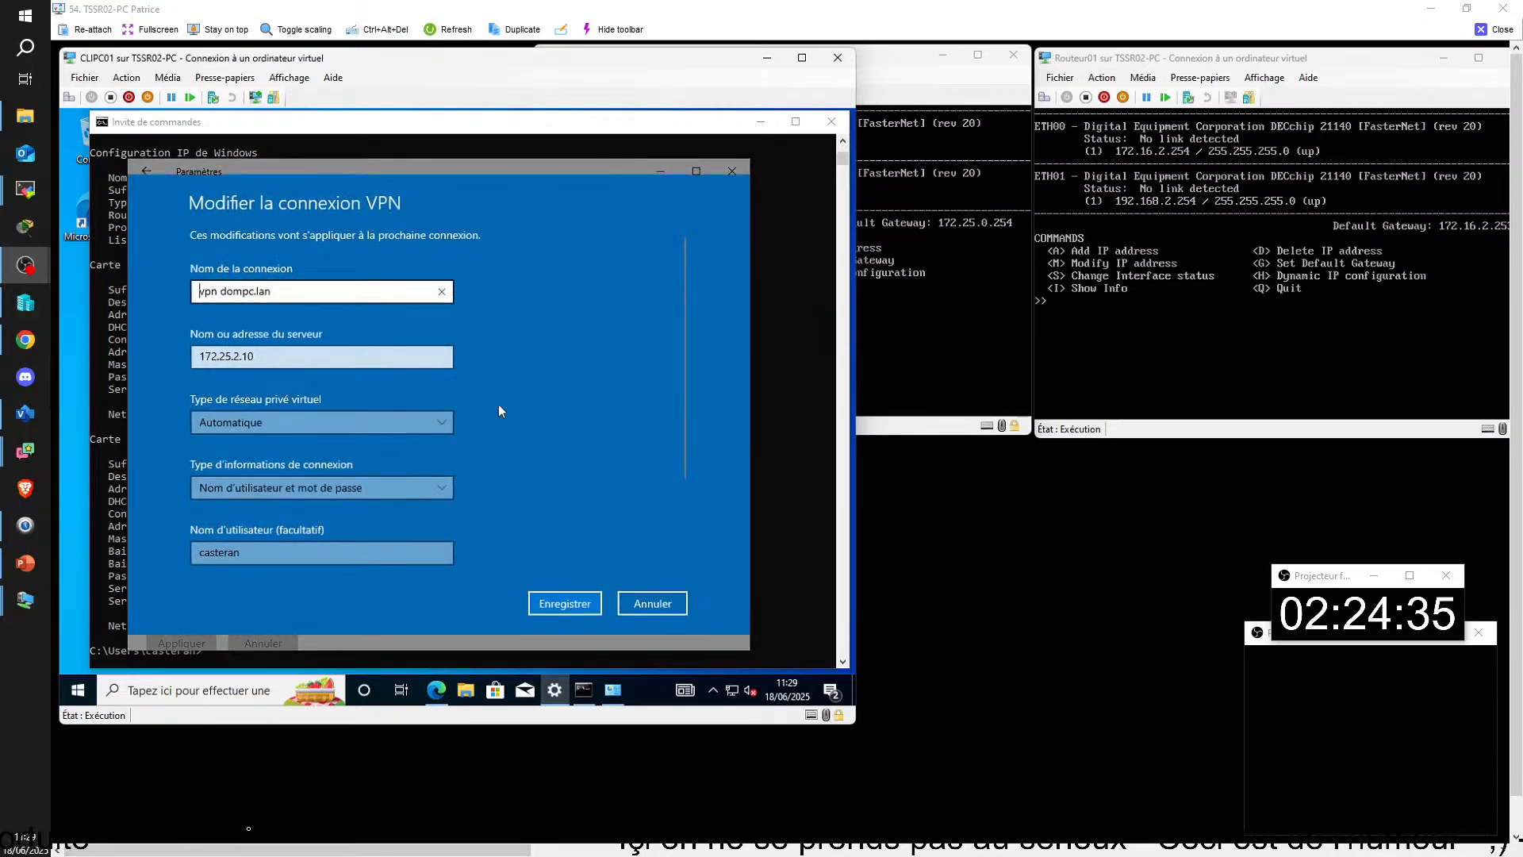
left_click(644, 603)
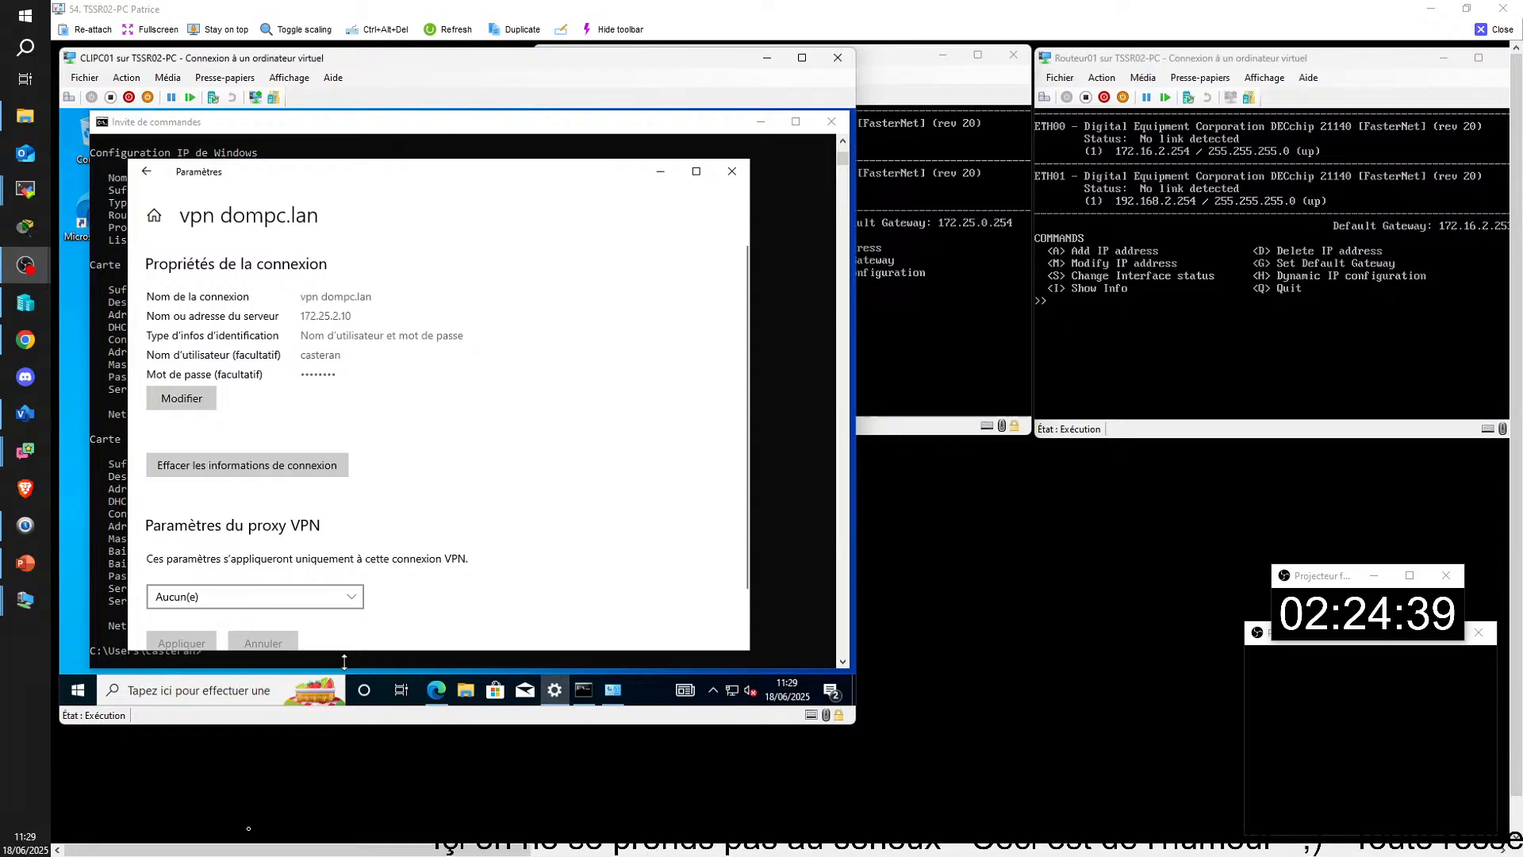
Step: Open the vpn dompc.lan connection's properties from CLIPC01's network connections, reached with ncpa.cpl
left_click(274, 683)
type("ncpa")
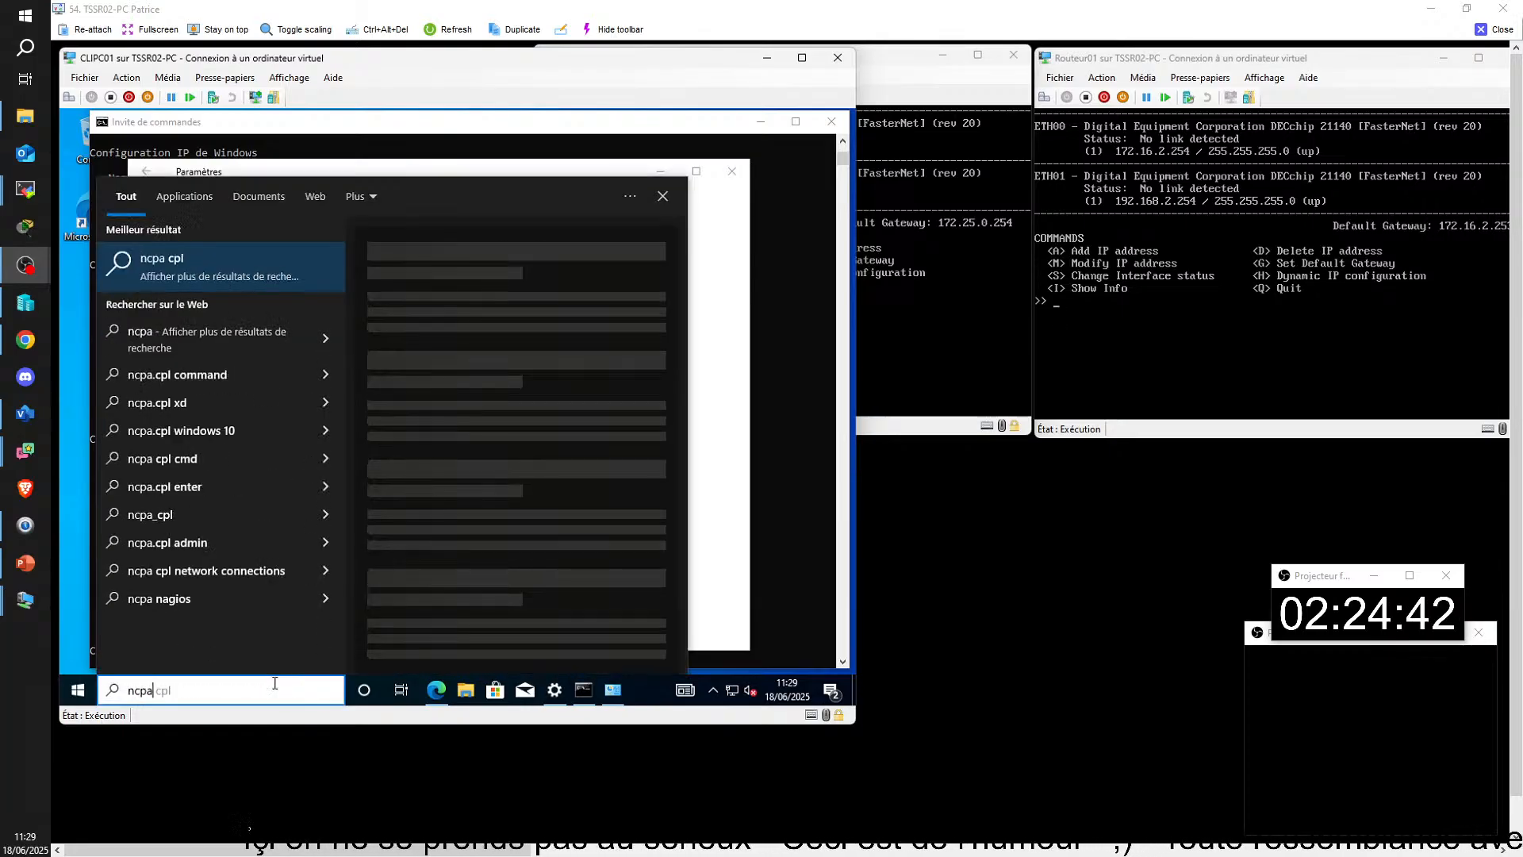
type(".cpl")
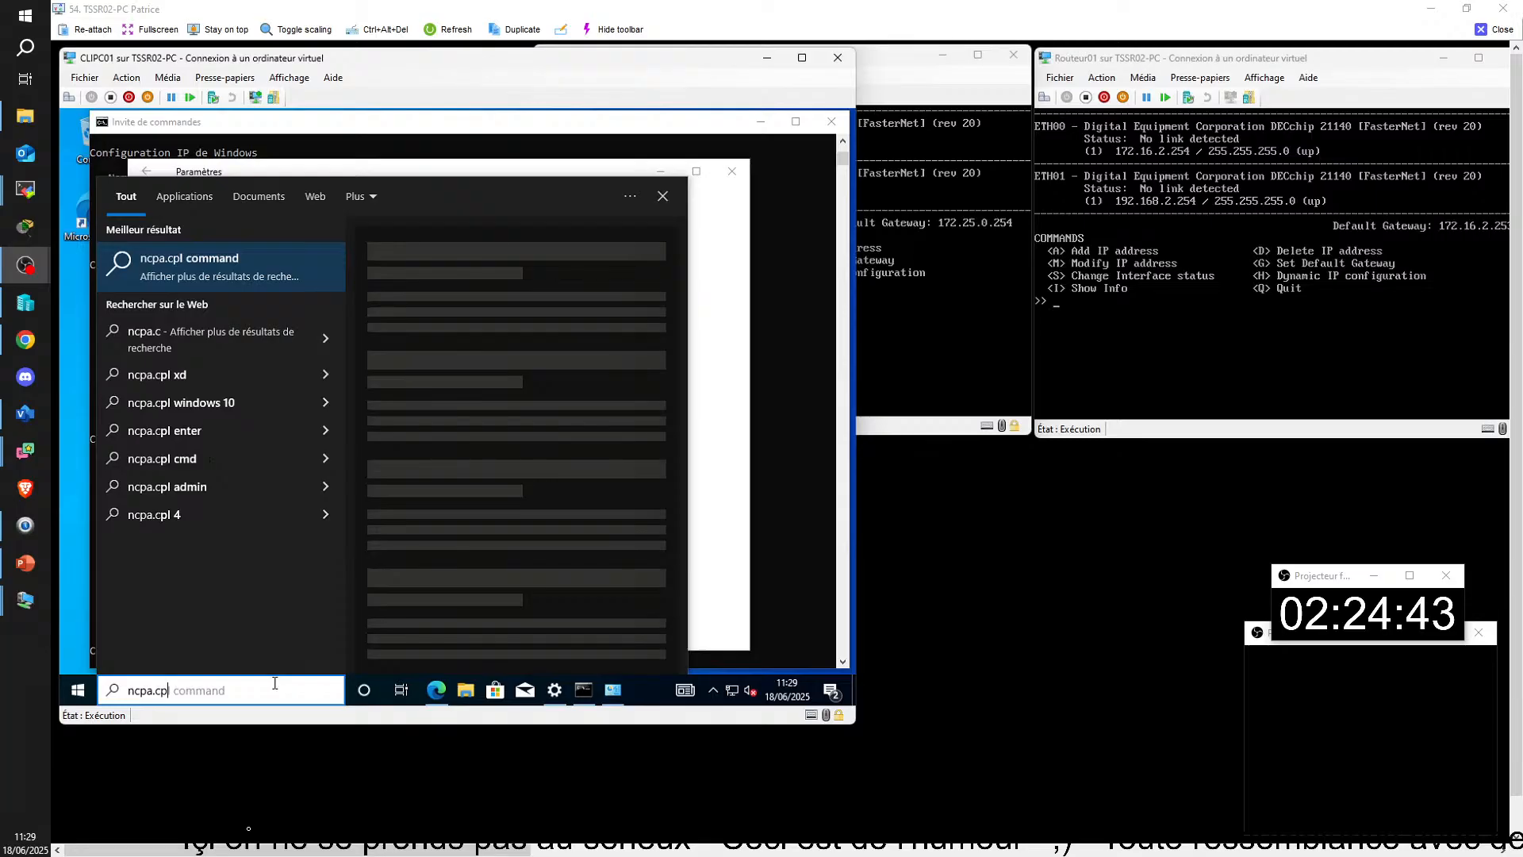
key("Return")
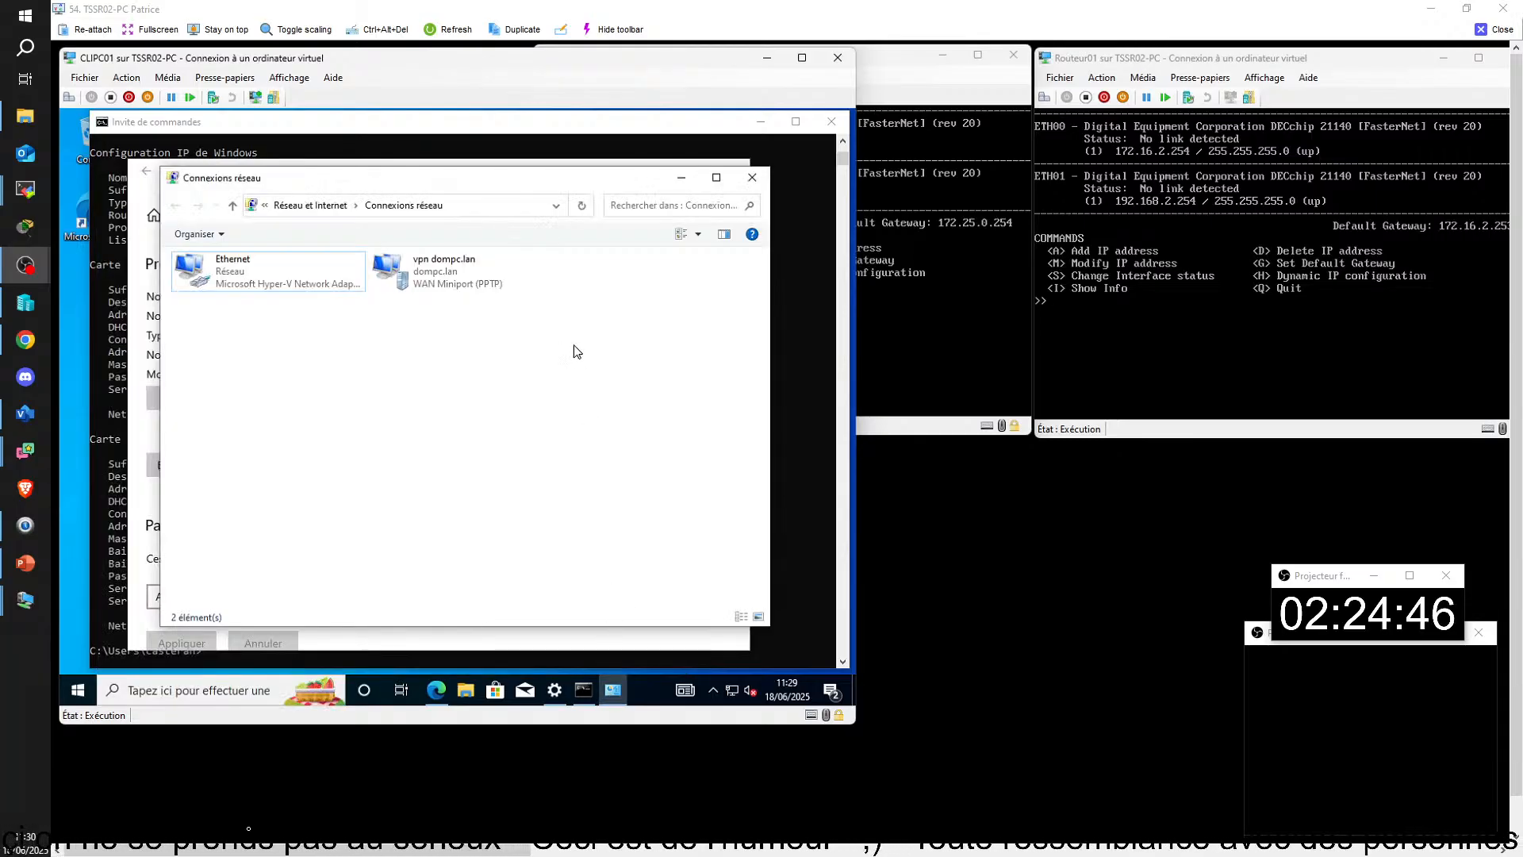
right_click(413, 278)
left_click(460, 432)
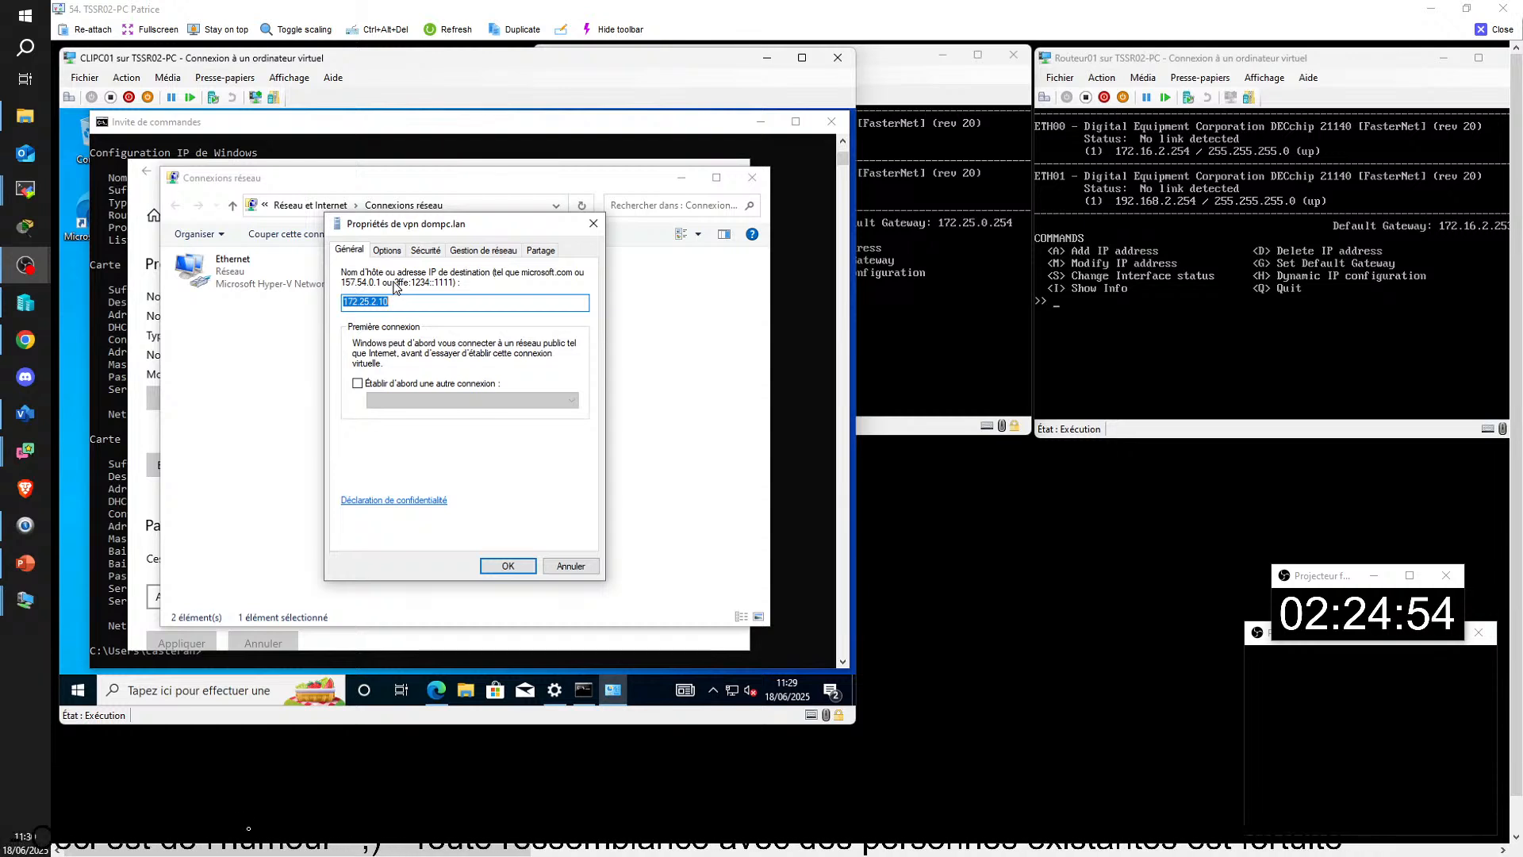
Step: Examine the VPN connection's TCP/IPv4 address and DNS settings, cancel both dialogs and bring the command prompt back to the front
left_click(476, 250)
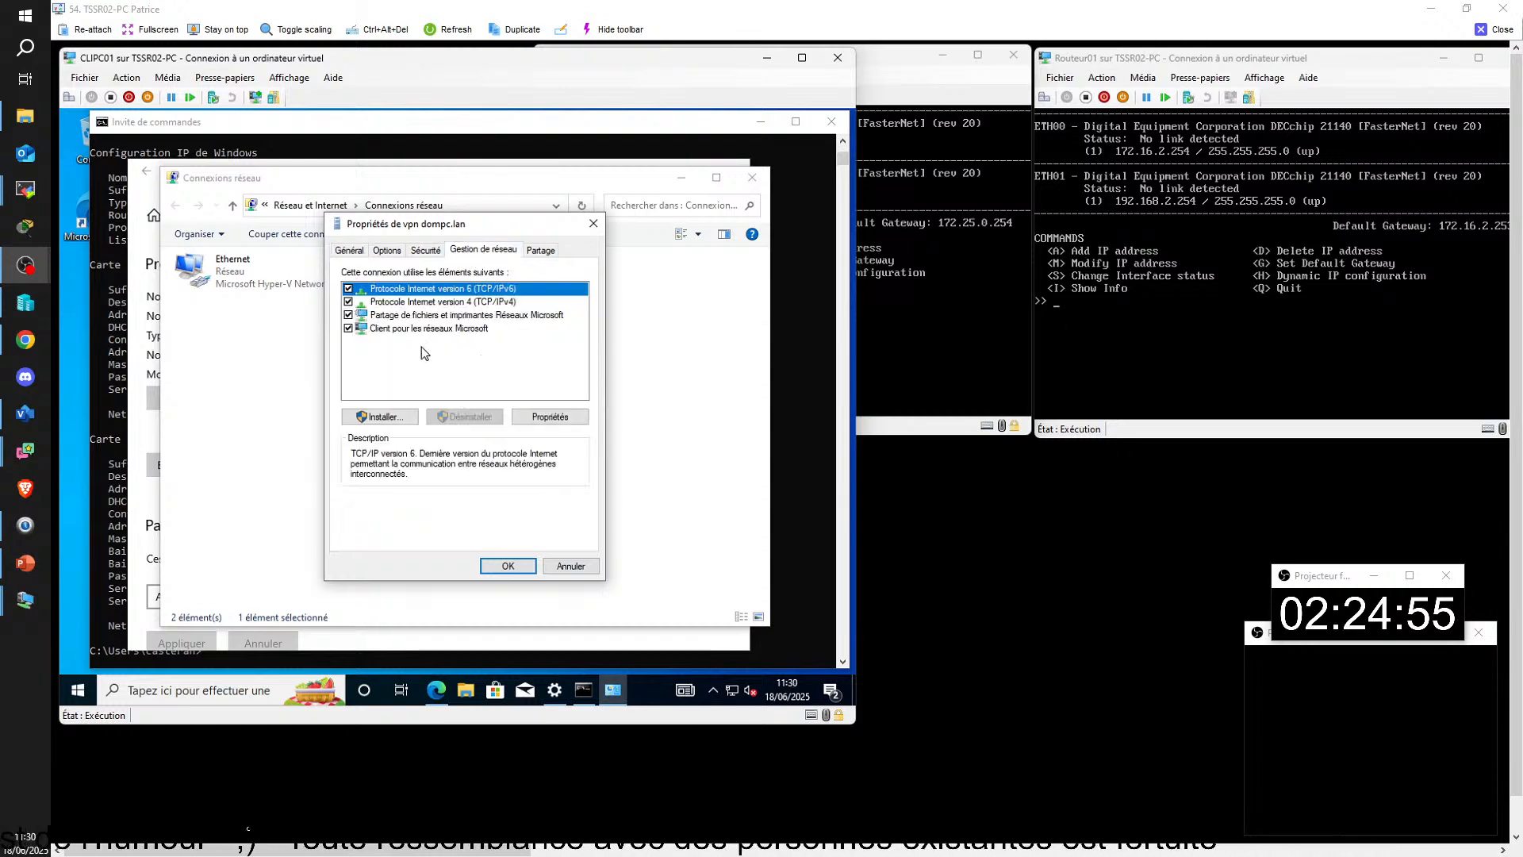
double_click(416, 303)
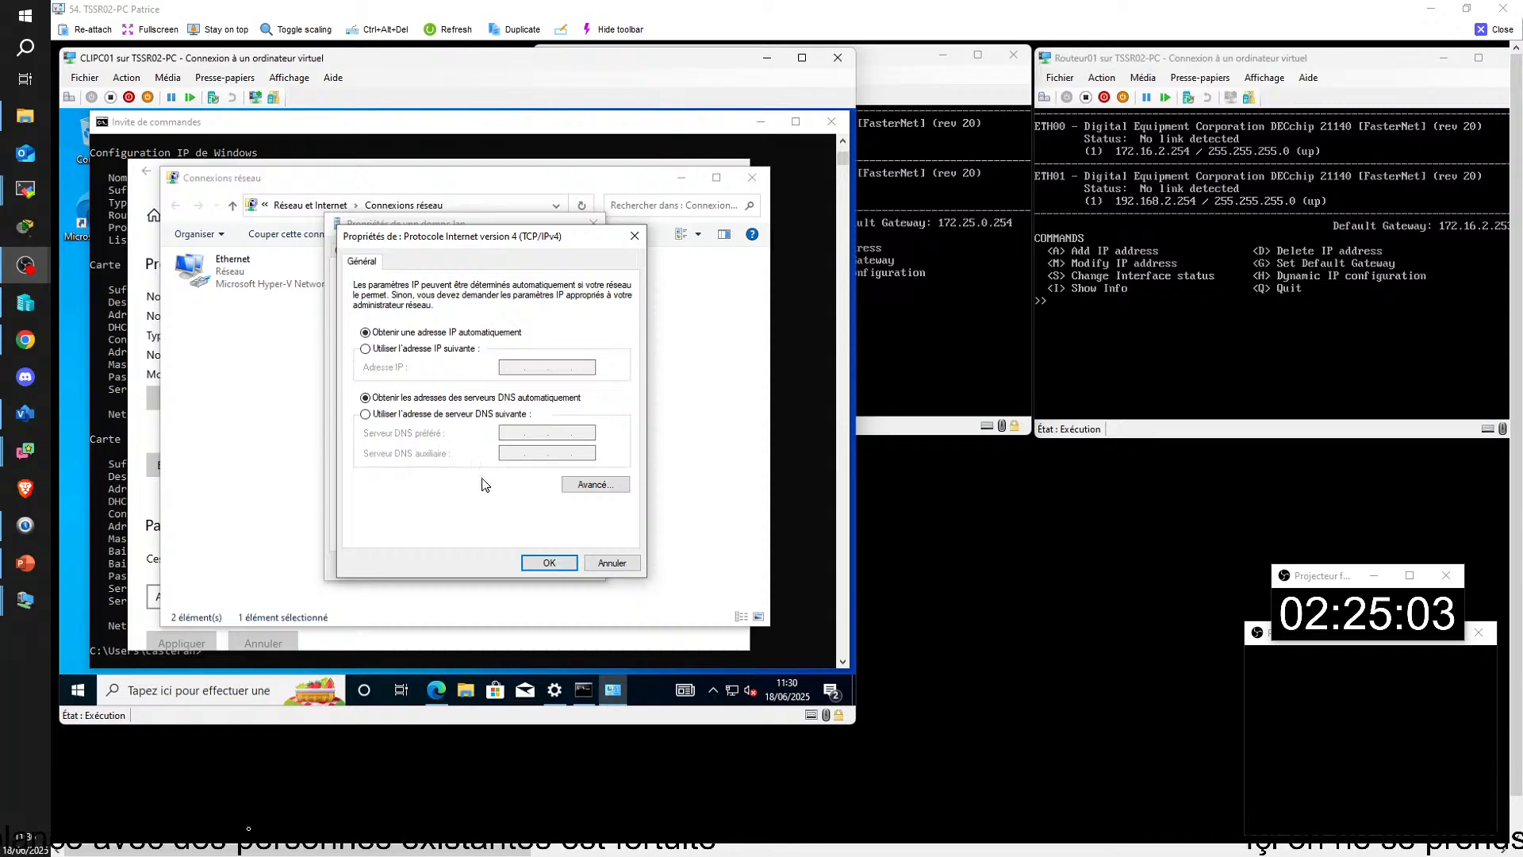
left_click(616, 565)
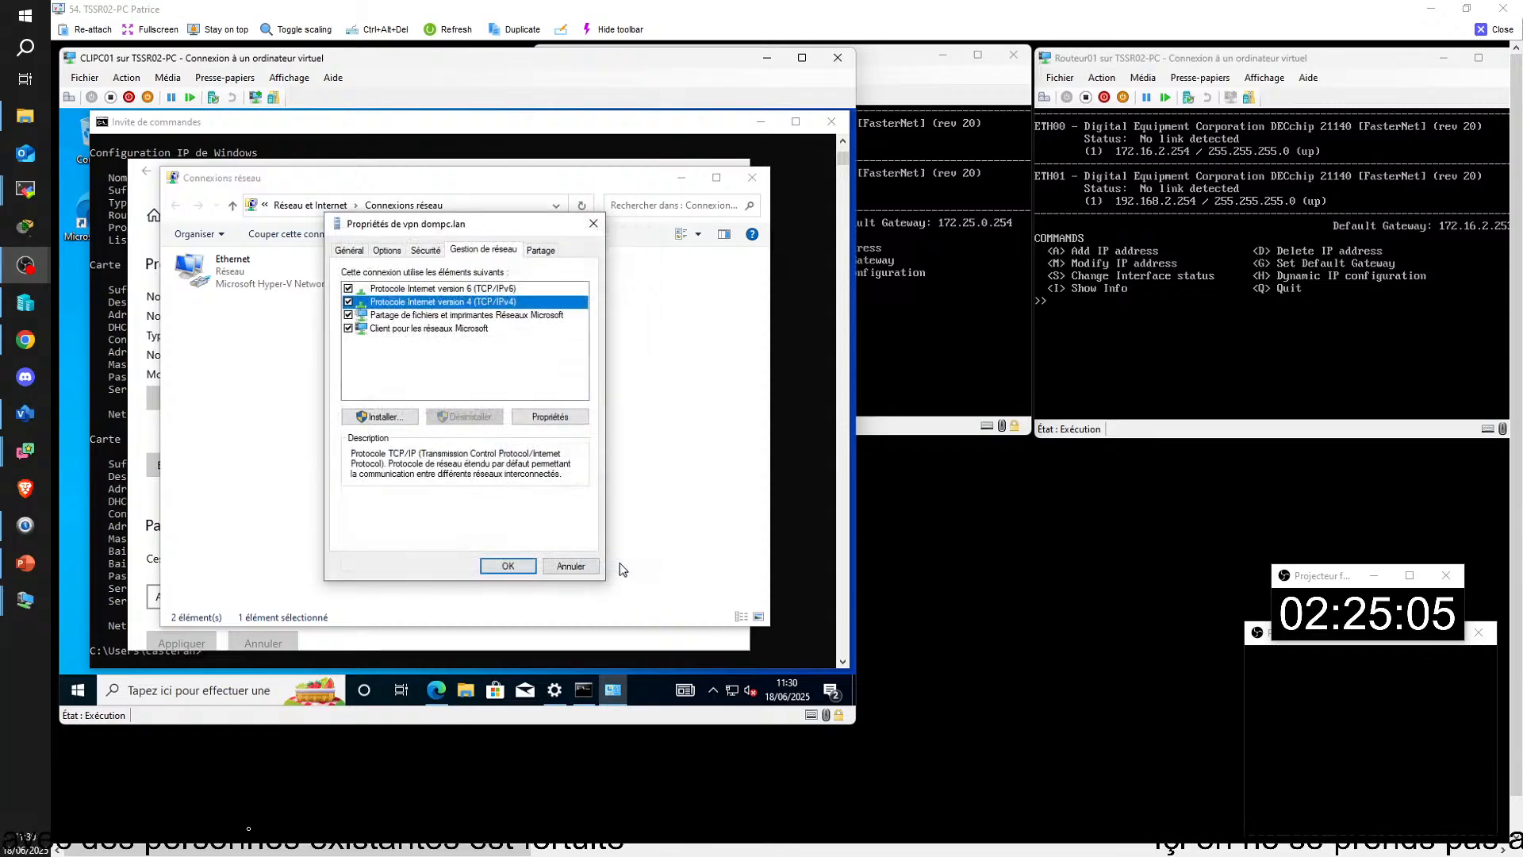
left_click(560, 565)
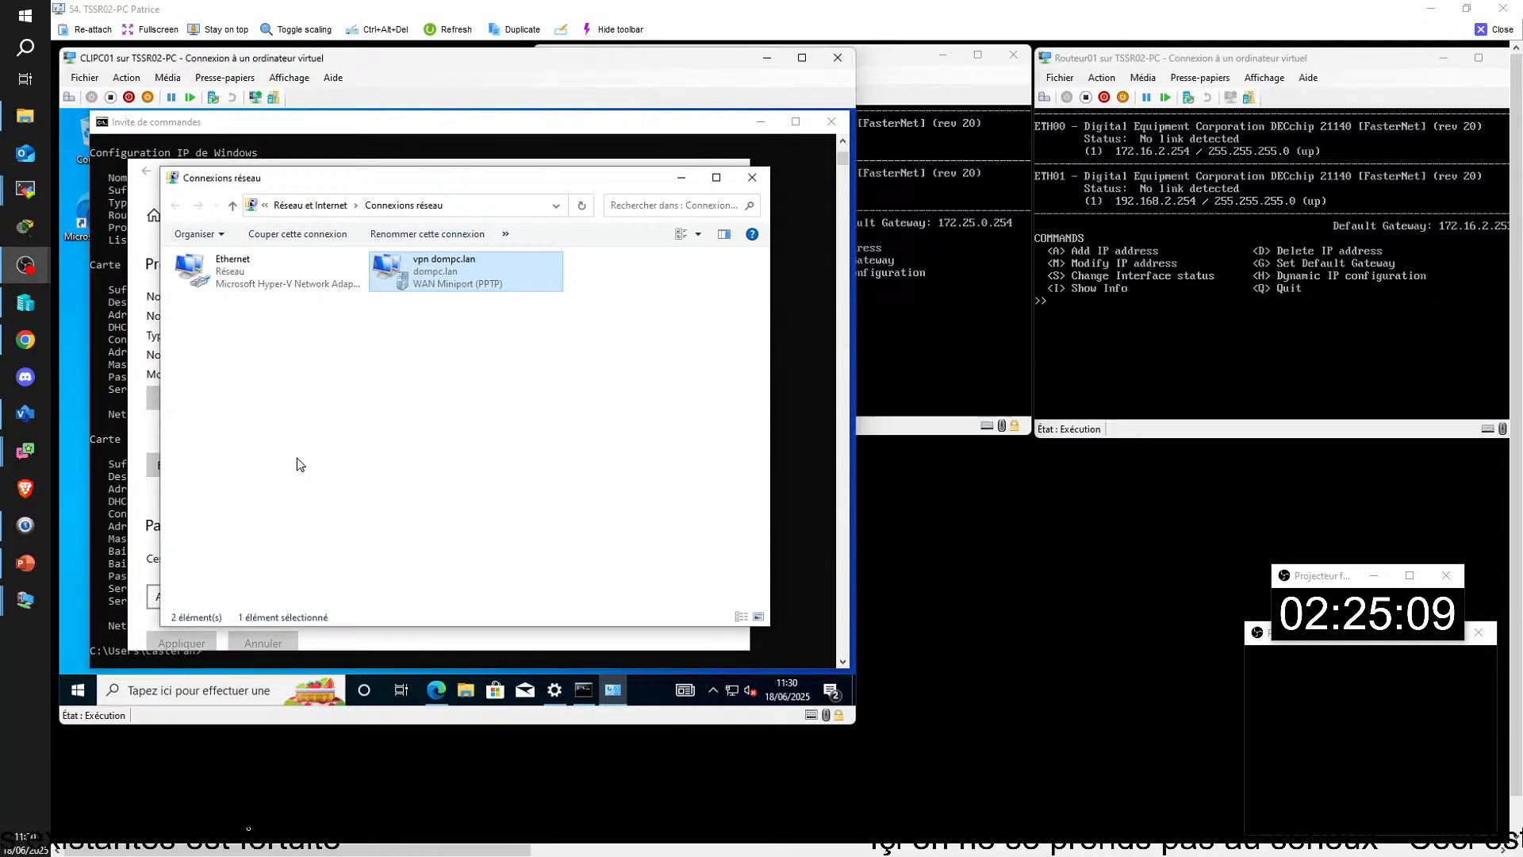
left_click(586, 690)
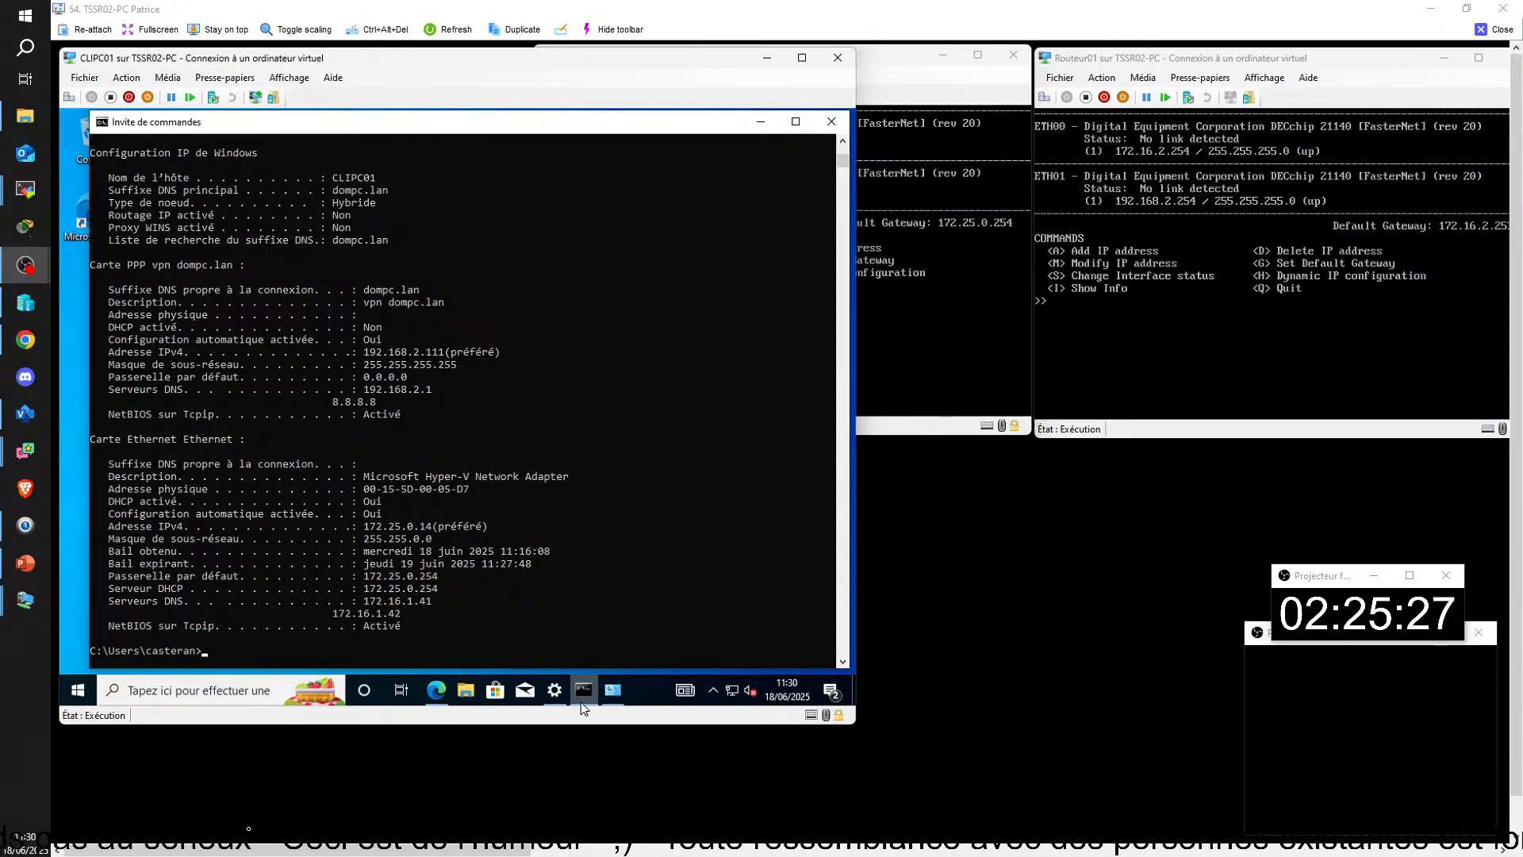
Step: Reopen the vpn dompc.lan connection's properties on CLIPC01 and bring up its TCP/IPv4 properties
mouse_move(611, 695)
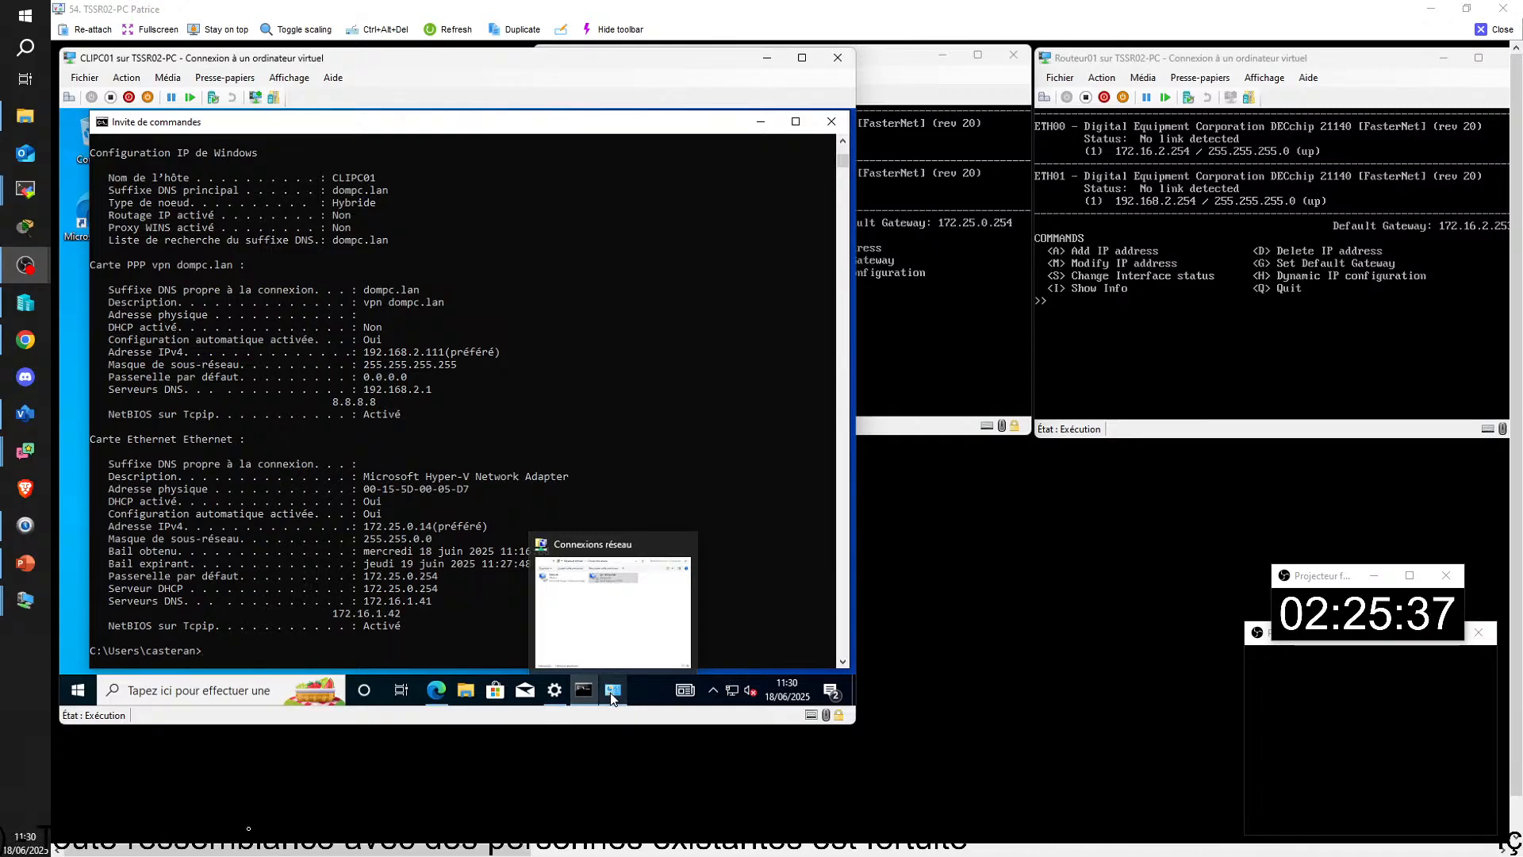
left_click(613, 693)
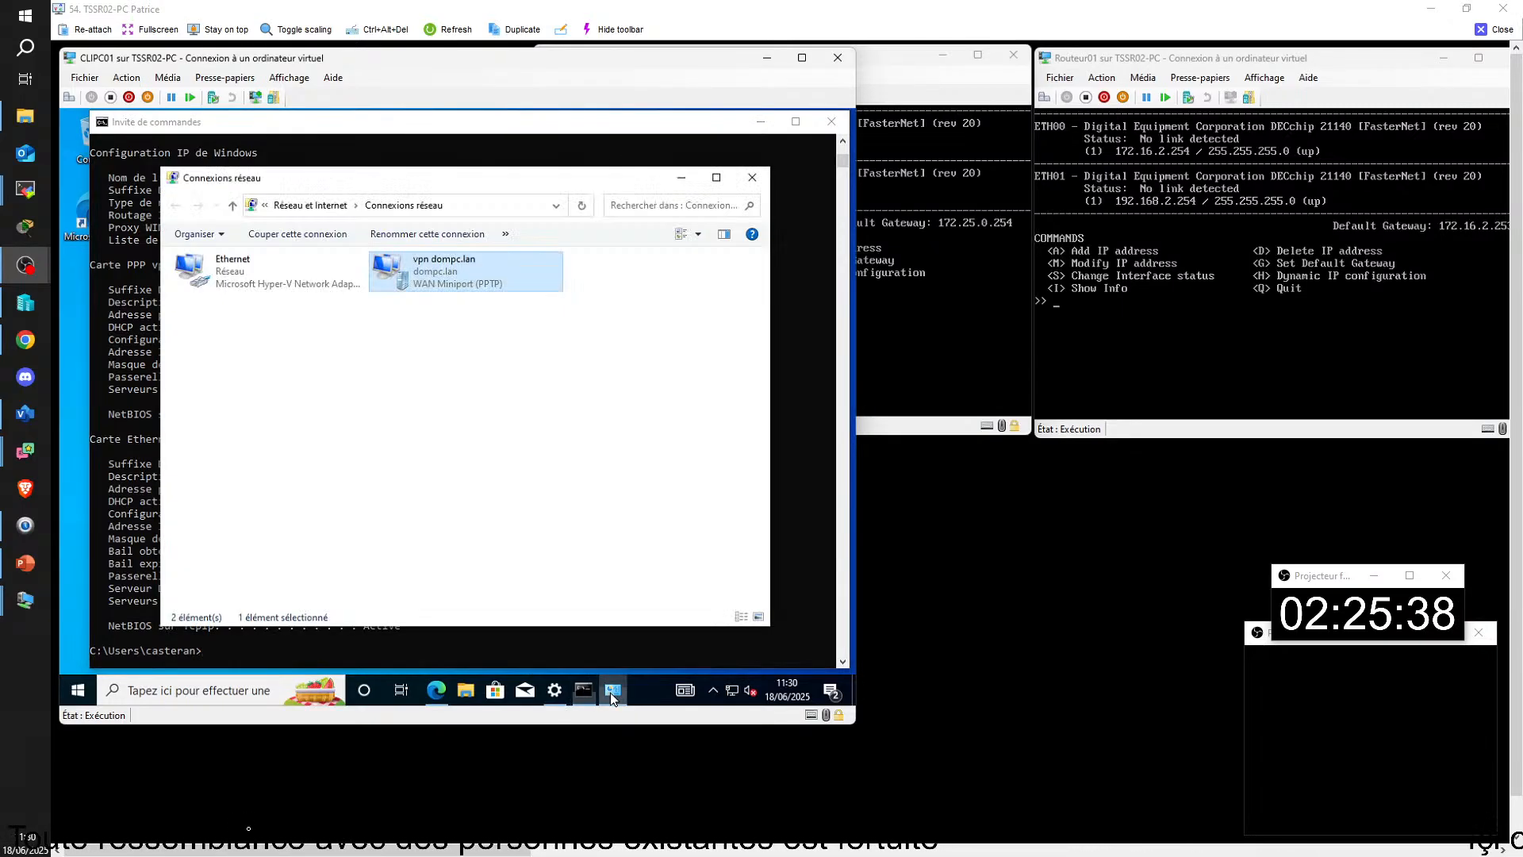
right_click(435, 269)
left_click(476, 421)
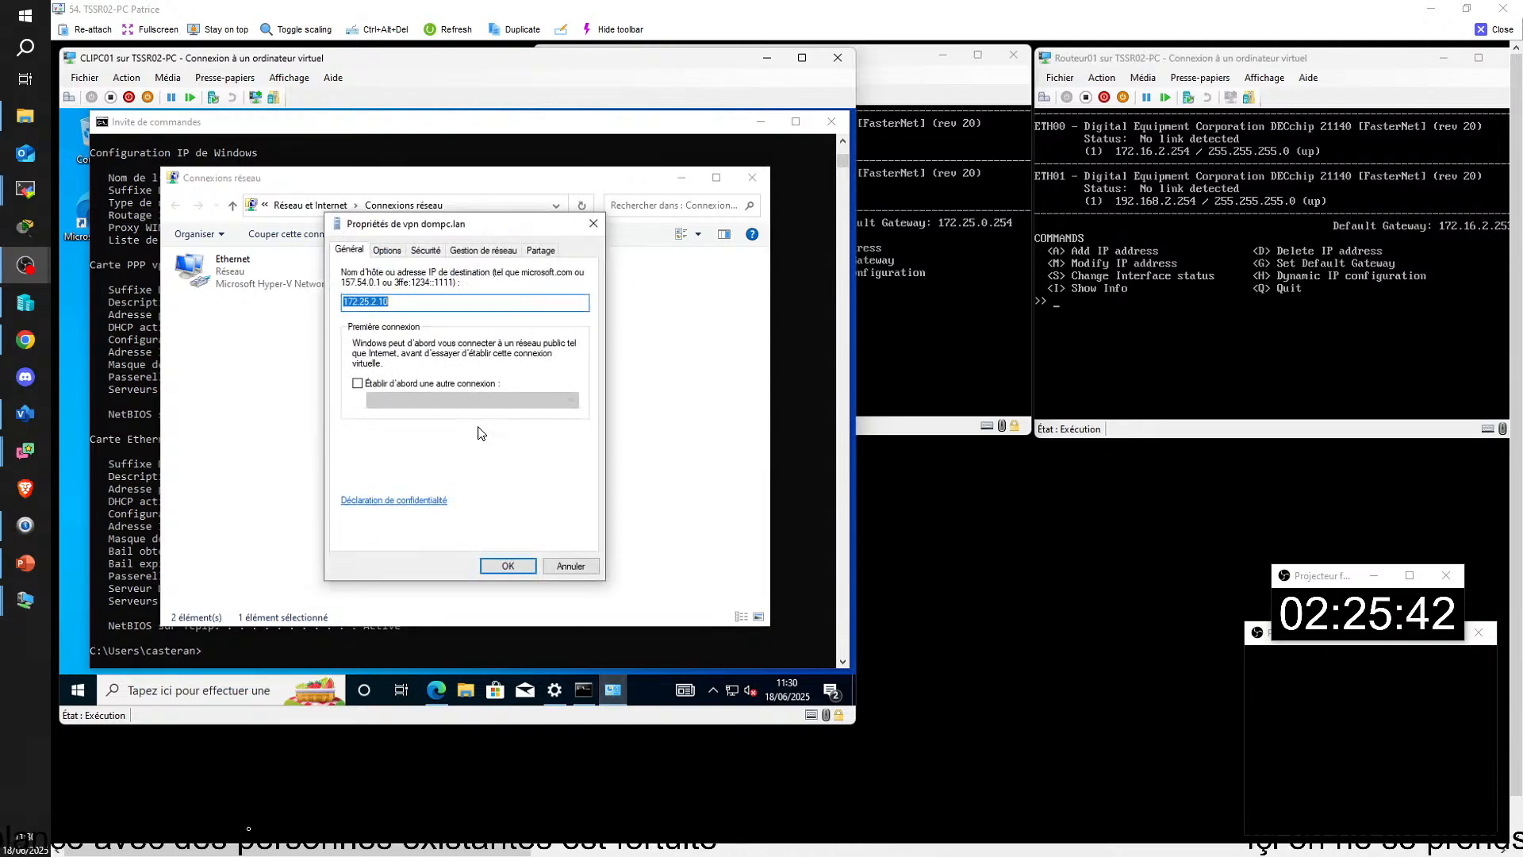
left_click(483, 251)
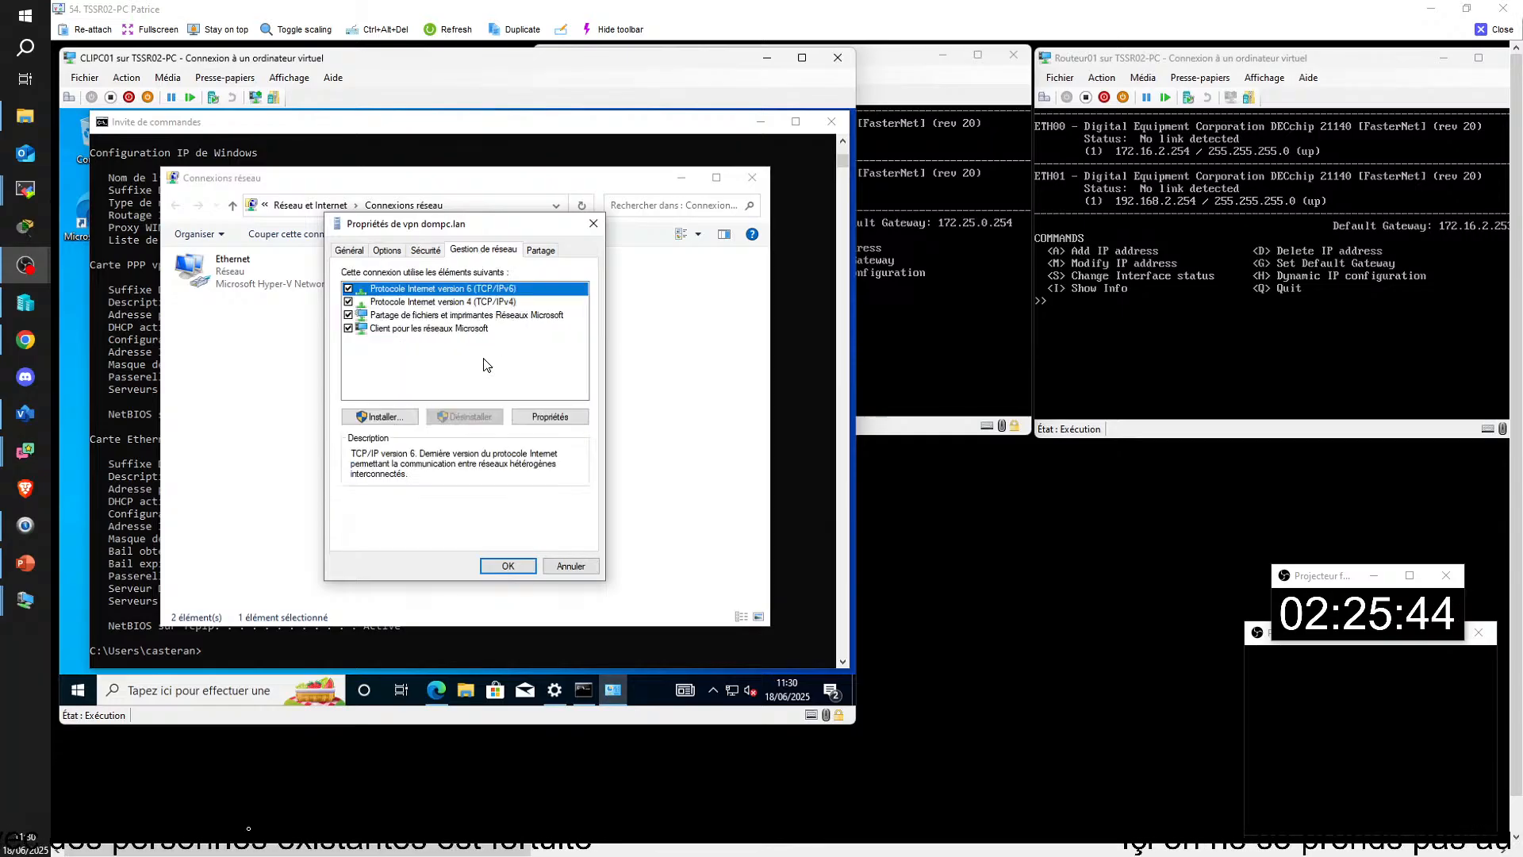
left_click(421, 303)
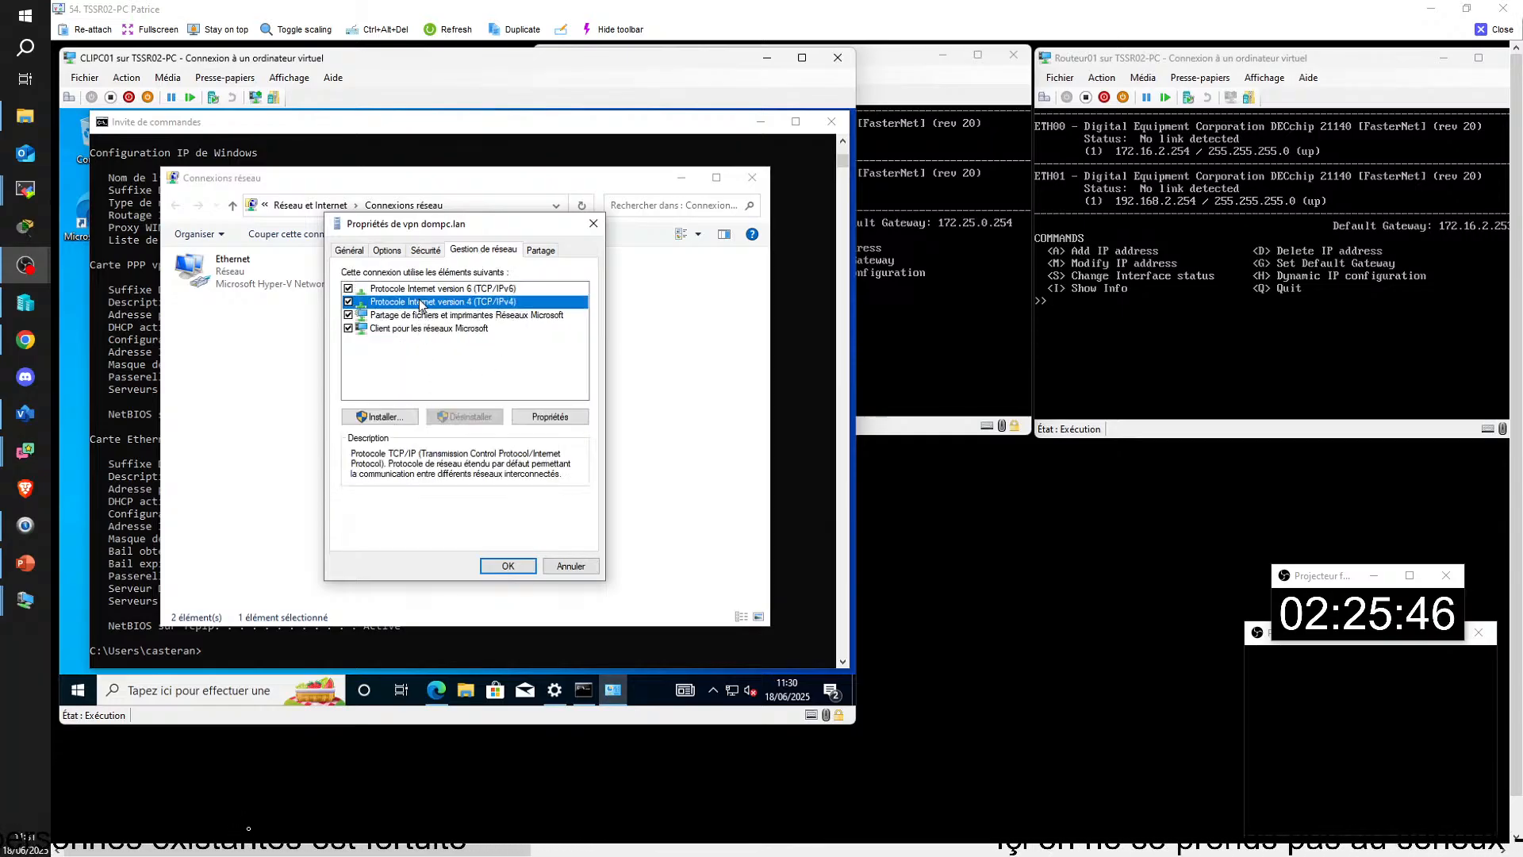
double_click(421, 303)
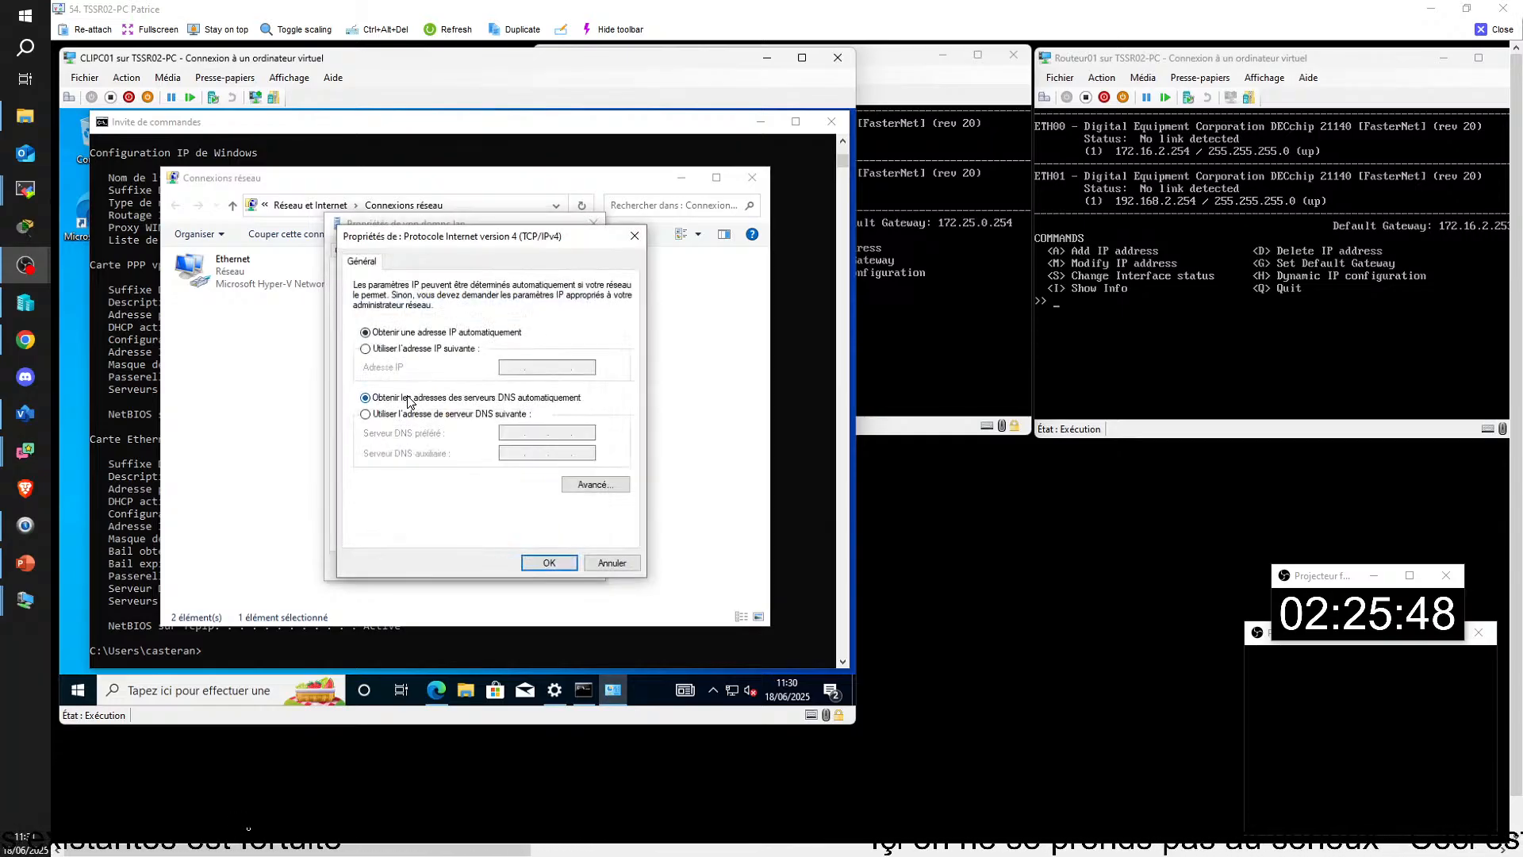
Step: Examine the VPN connection's advanced IP and DNS settings, cancel all dialogs without changes and return to the command prompt
left_click(591, 487)
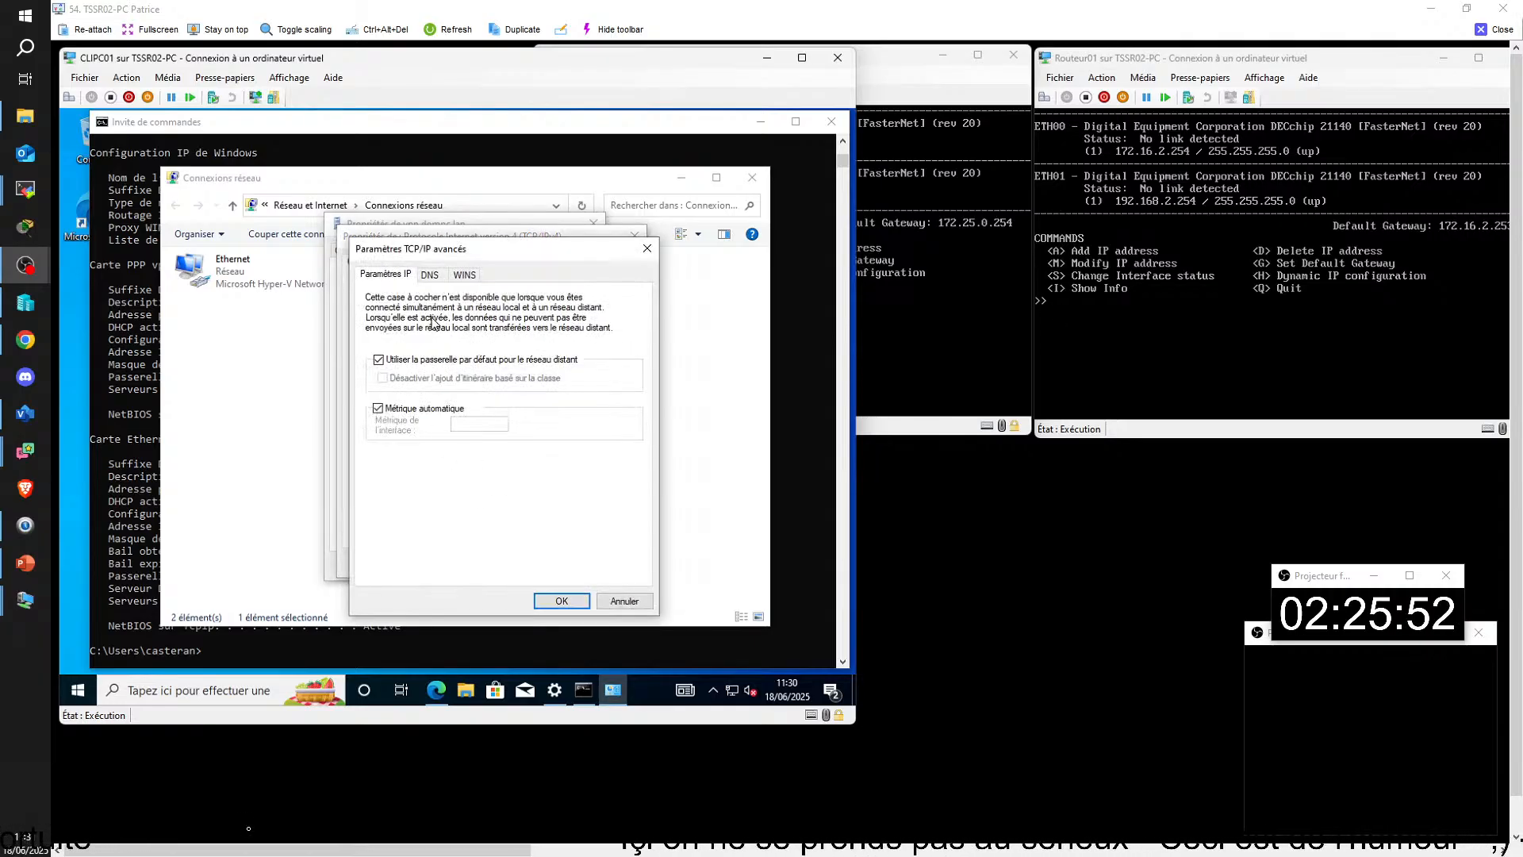
left_click(429, 278)
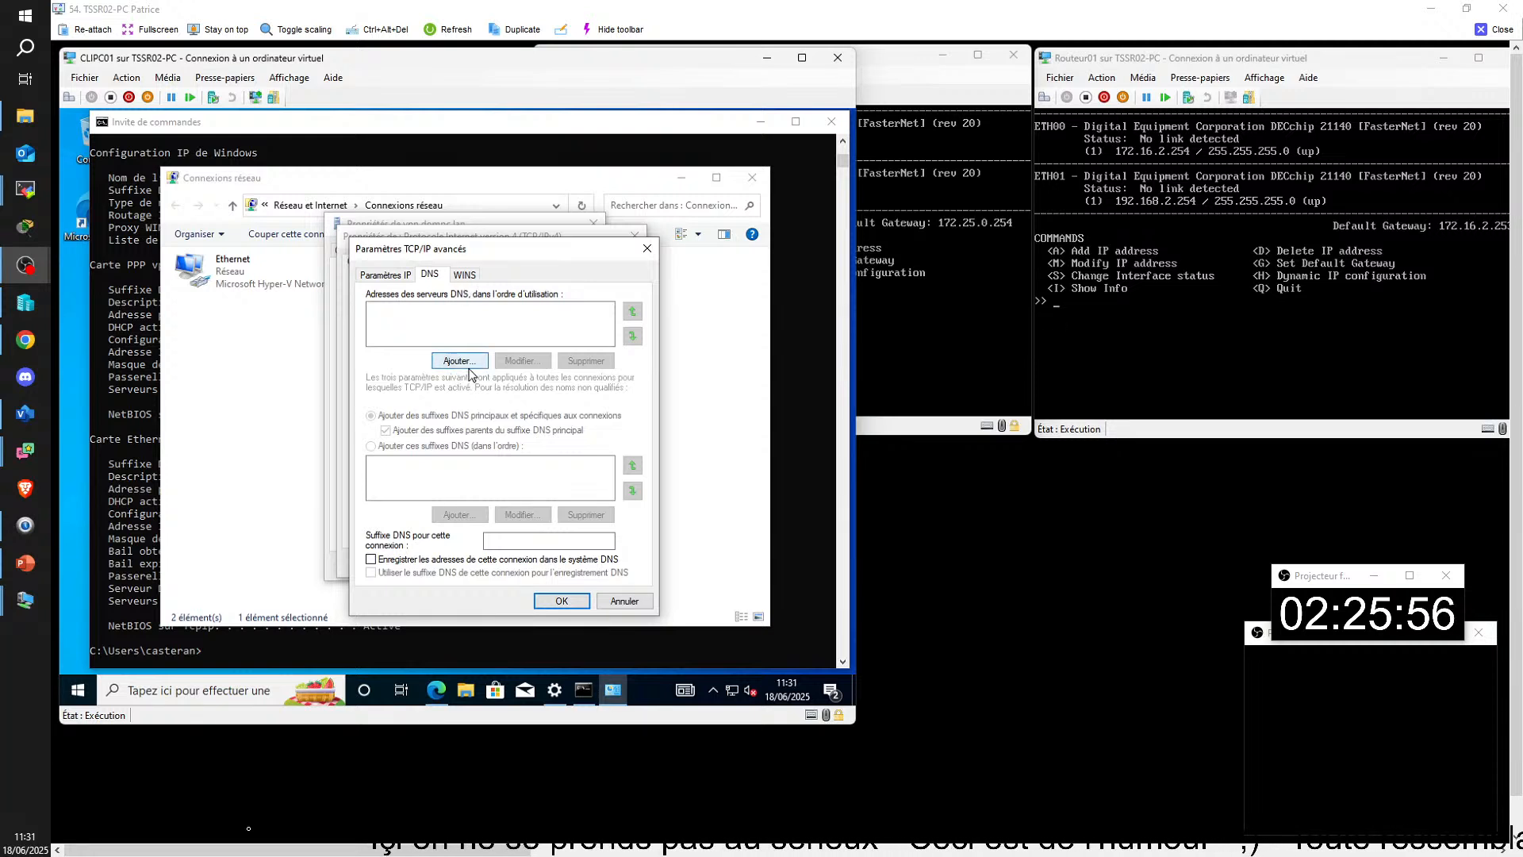
left_click(626, 603)
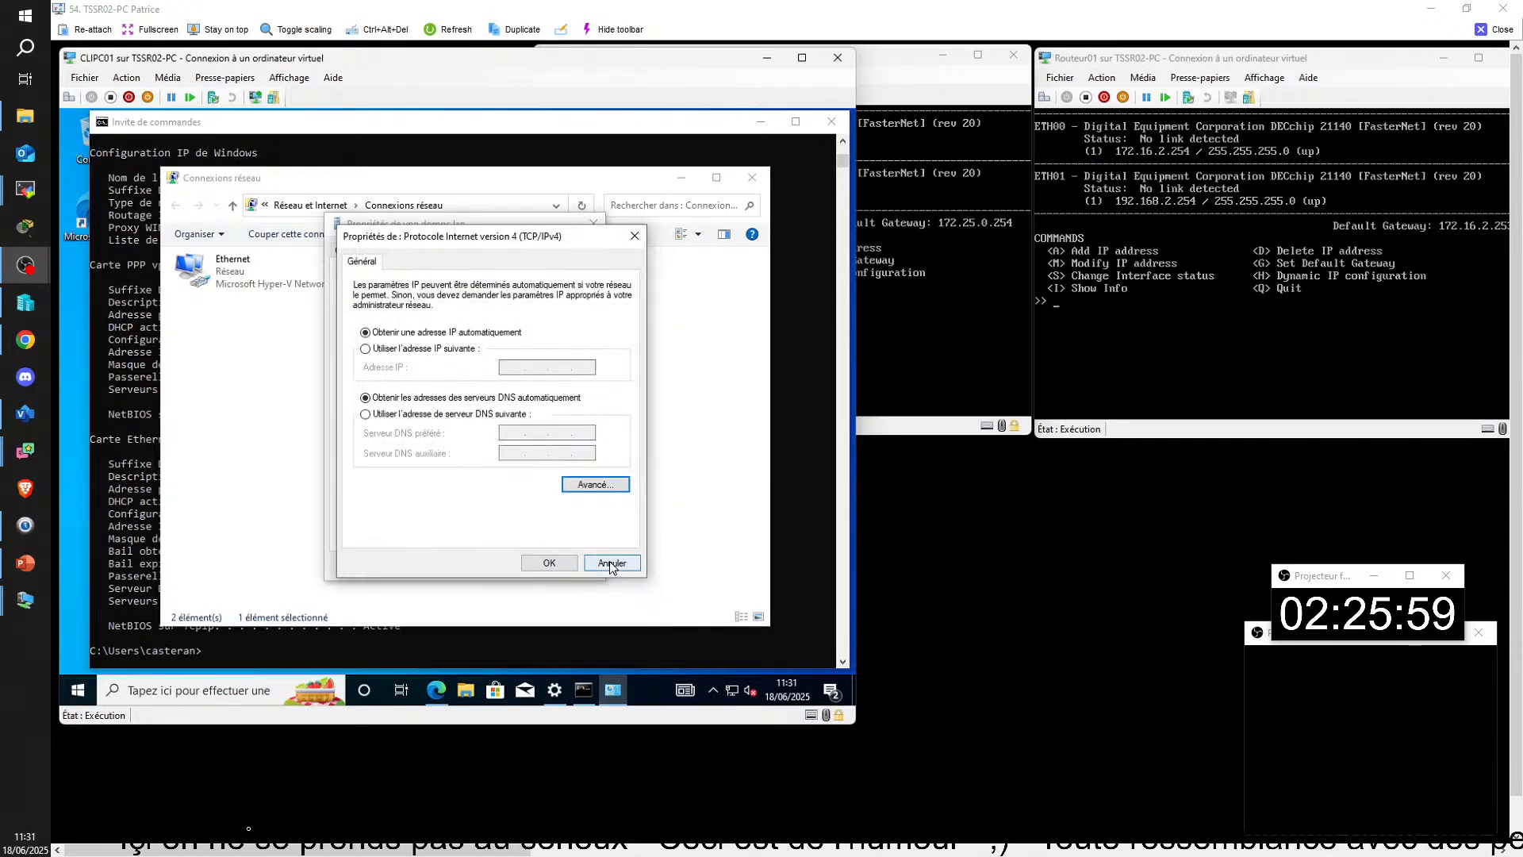
left_click(611, 564)
left_click(585, 565)
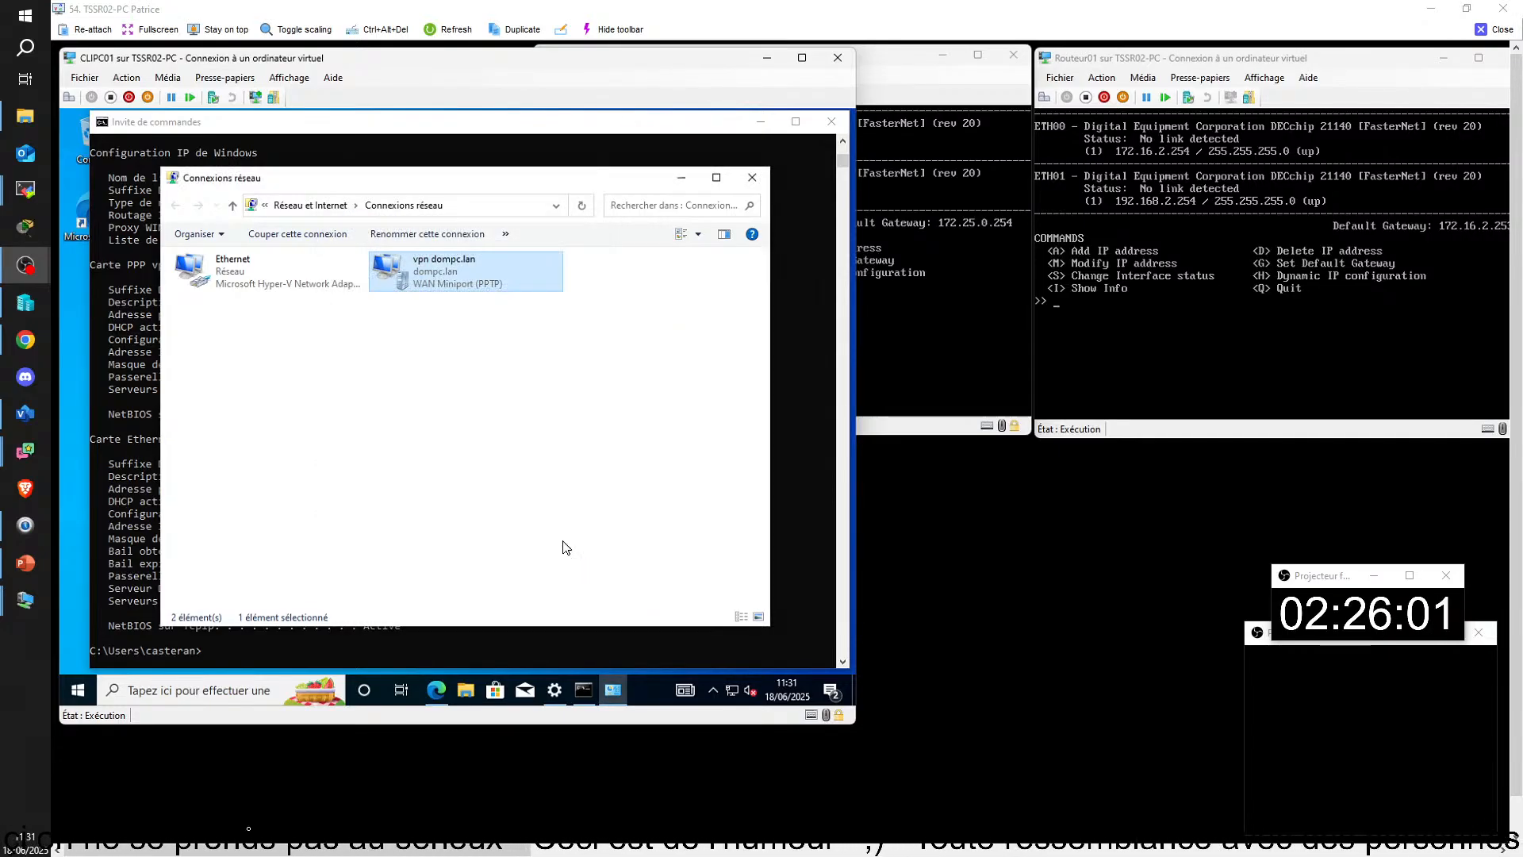
left_click(383, 430)
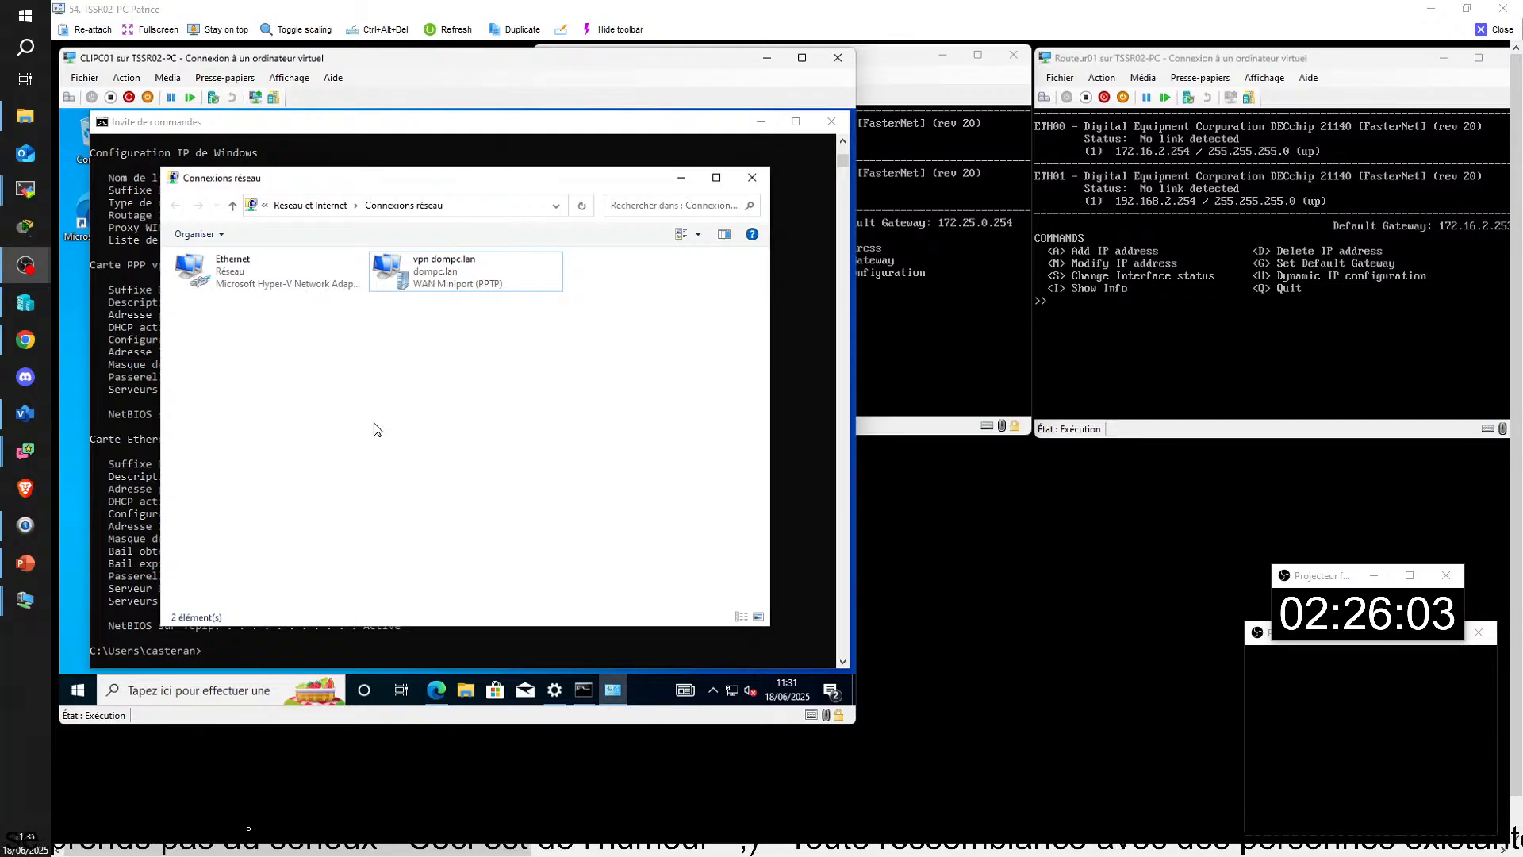
left_click(338, 635)
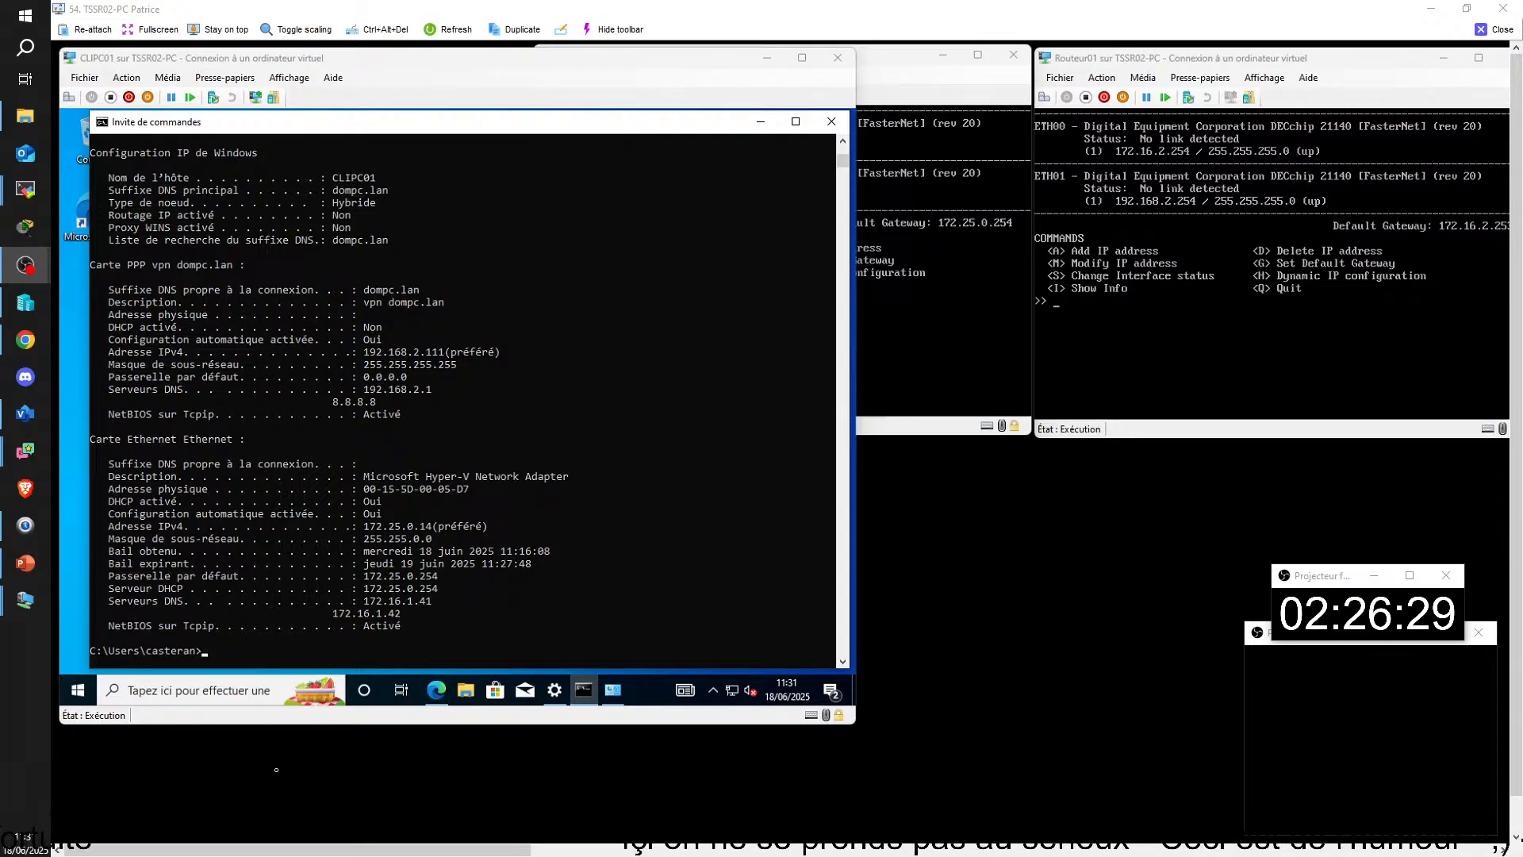
Step: Switch to SRVPC01 and open the TCP/IPv4 properties of its Ethernet connection
left_click_drag(351, 849, 826, 848)
left_click(687, 460)
left_click(501, 365)
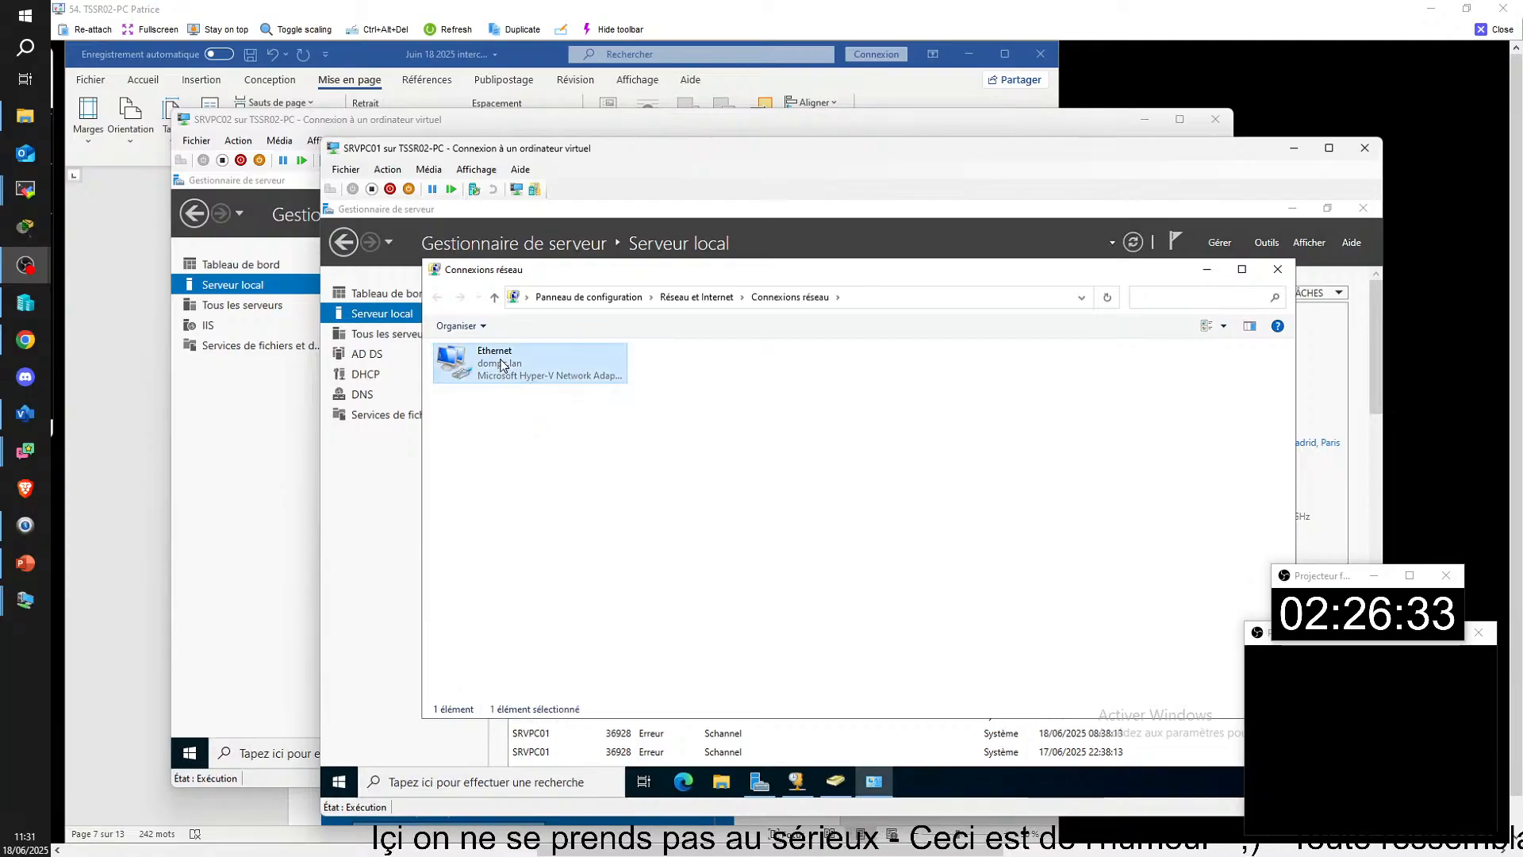
double_click(501, 365)
left_click(759, 621)
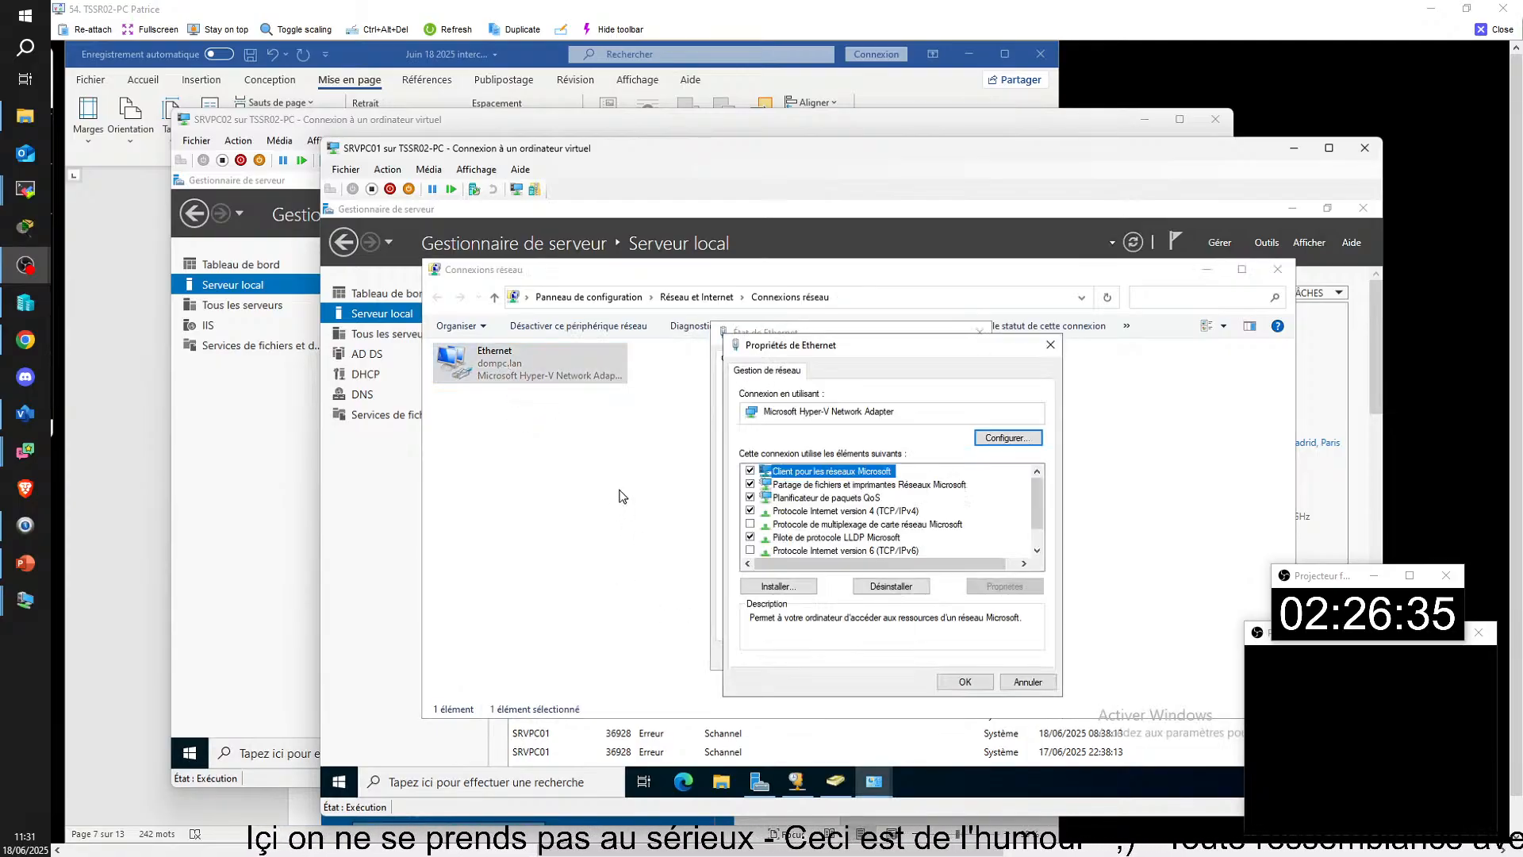
double_click(851, 514)
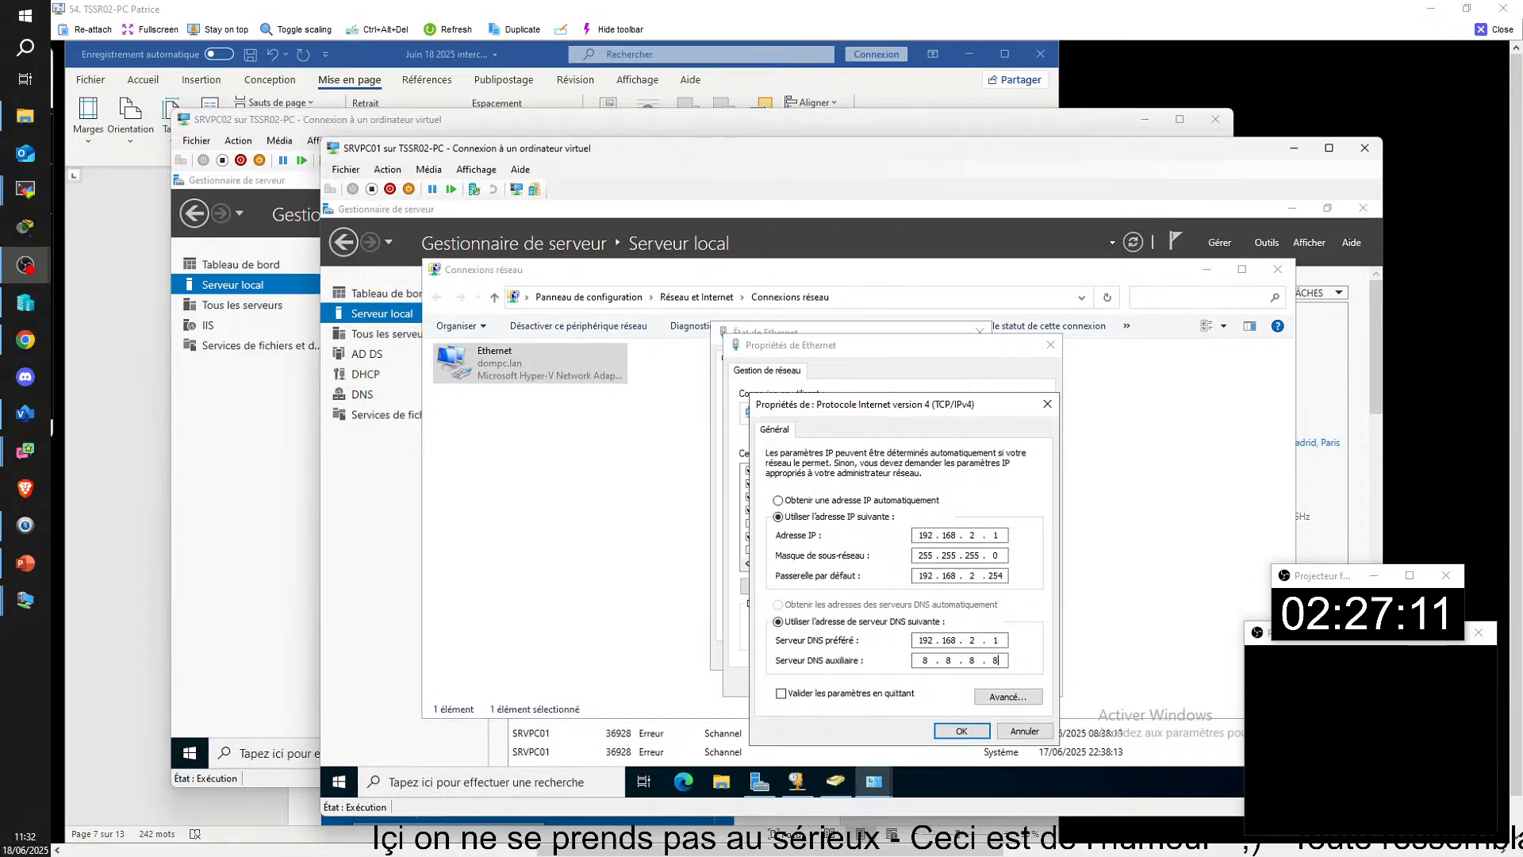
Step: Clear the auxiliary DNS server address in SRVPC01's IPv4 settings, accept the change and close the Ethernet dialogs
key("BackSpace")
key("BackSpace")
key("BackSpace")
key("BackSpace")
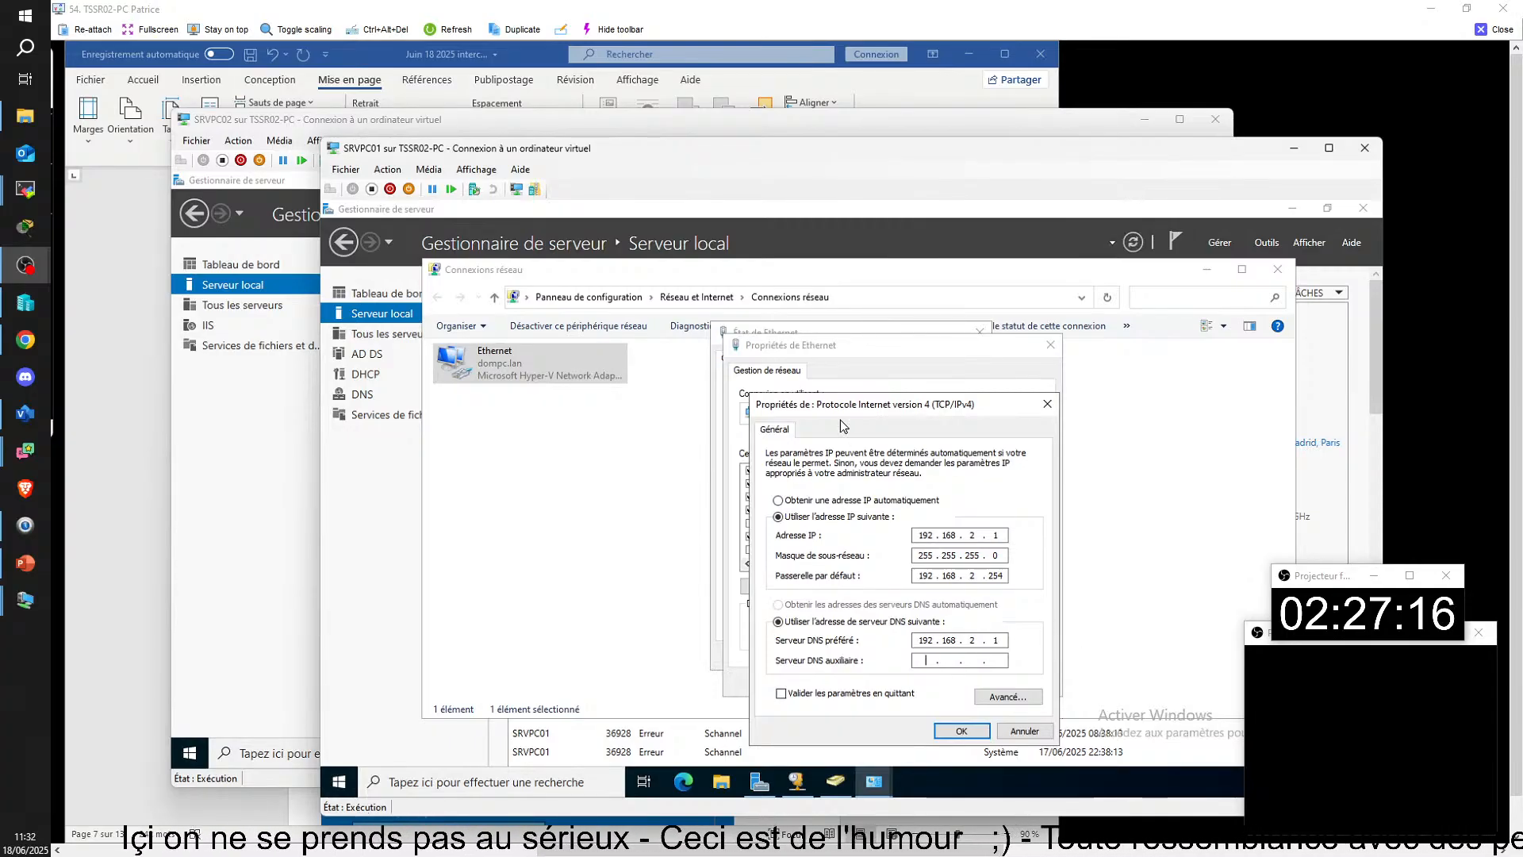
left_click(963, 730)
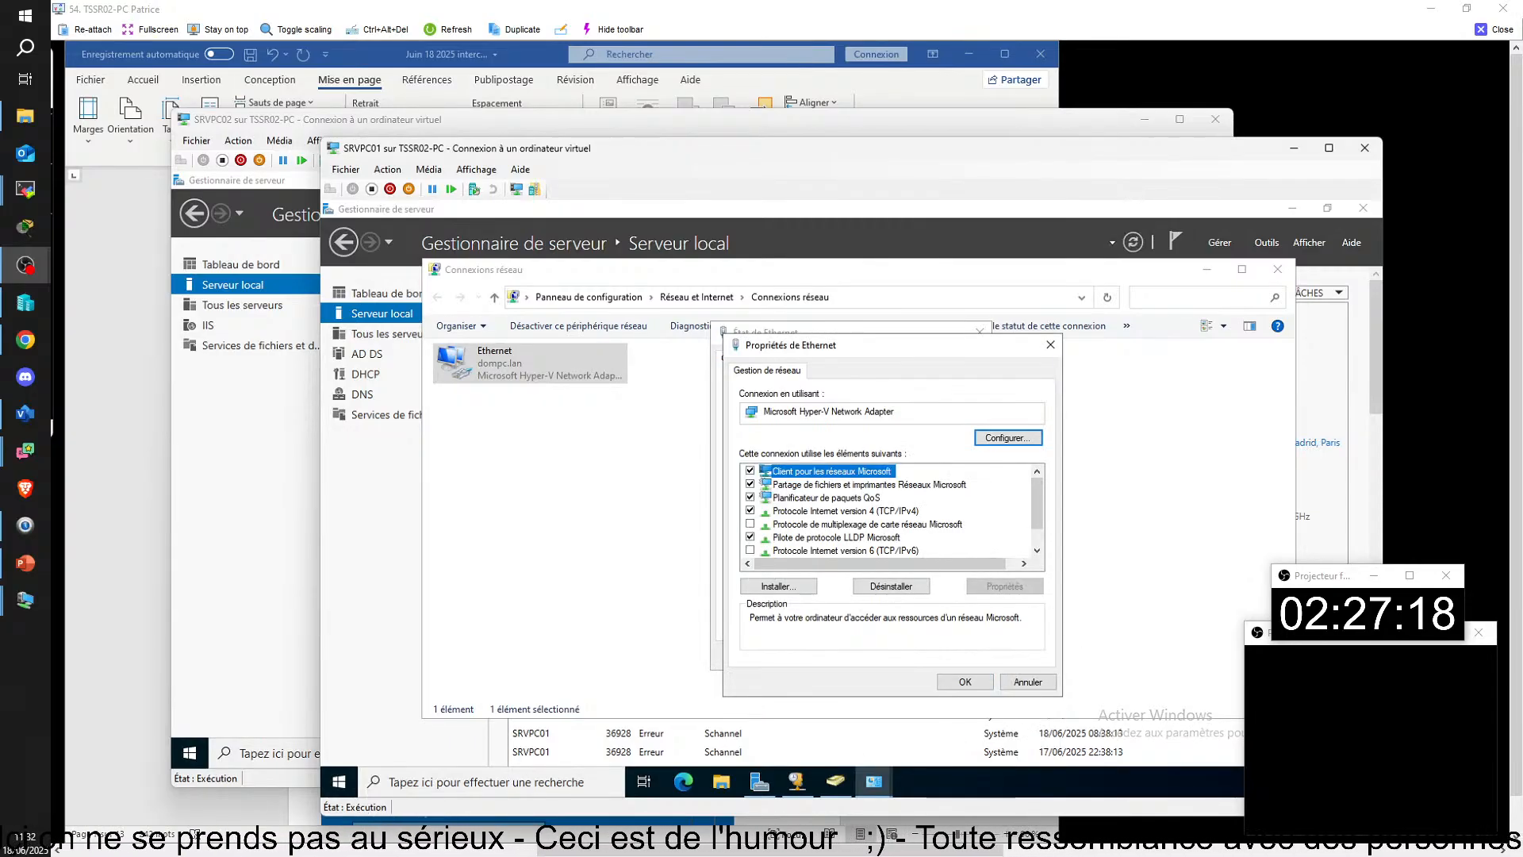
left_click(963, 681)
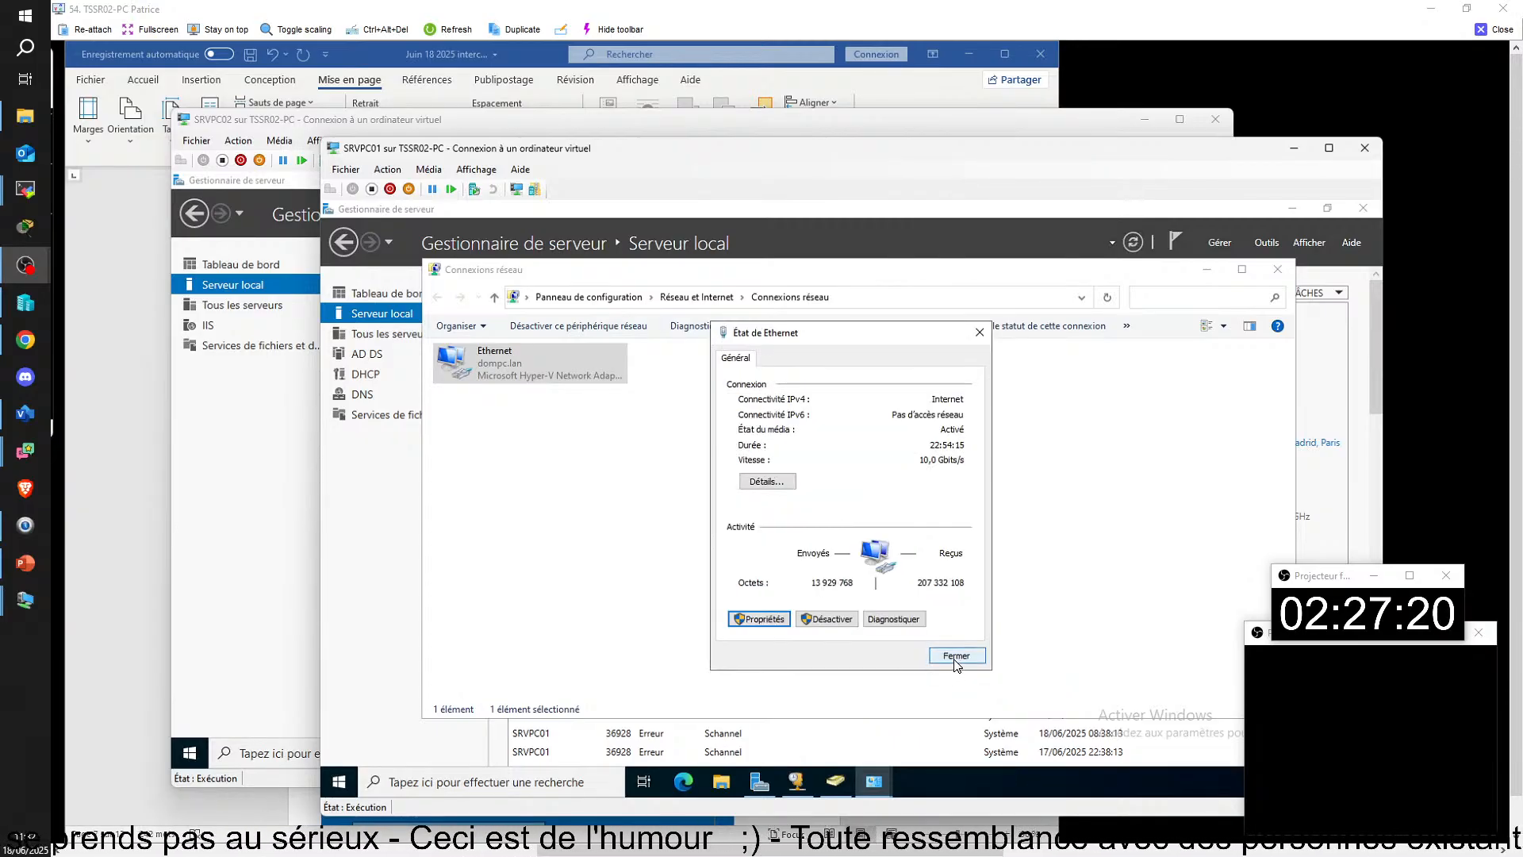
left_click(956, 656)
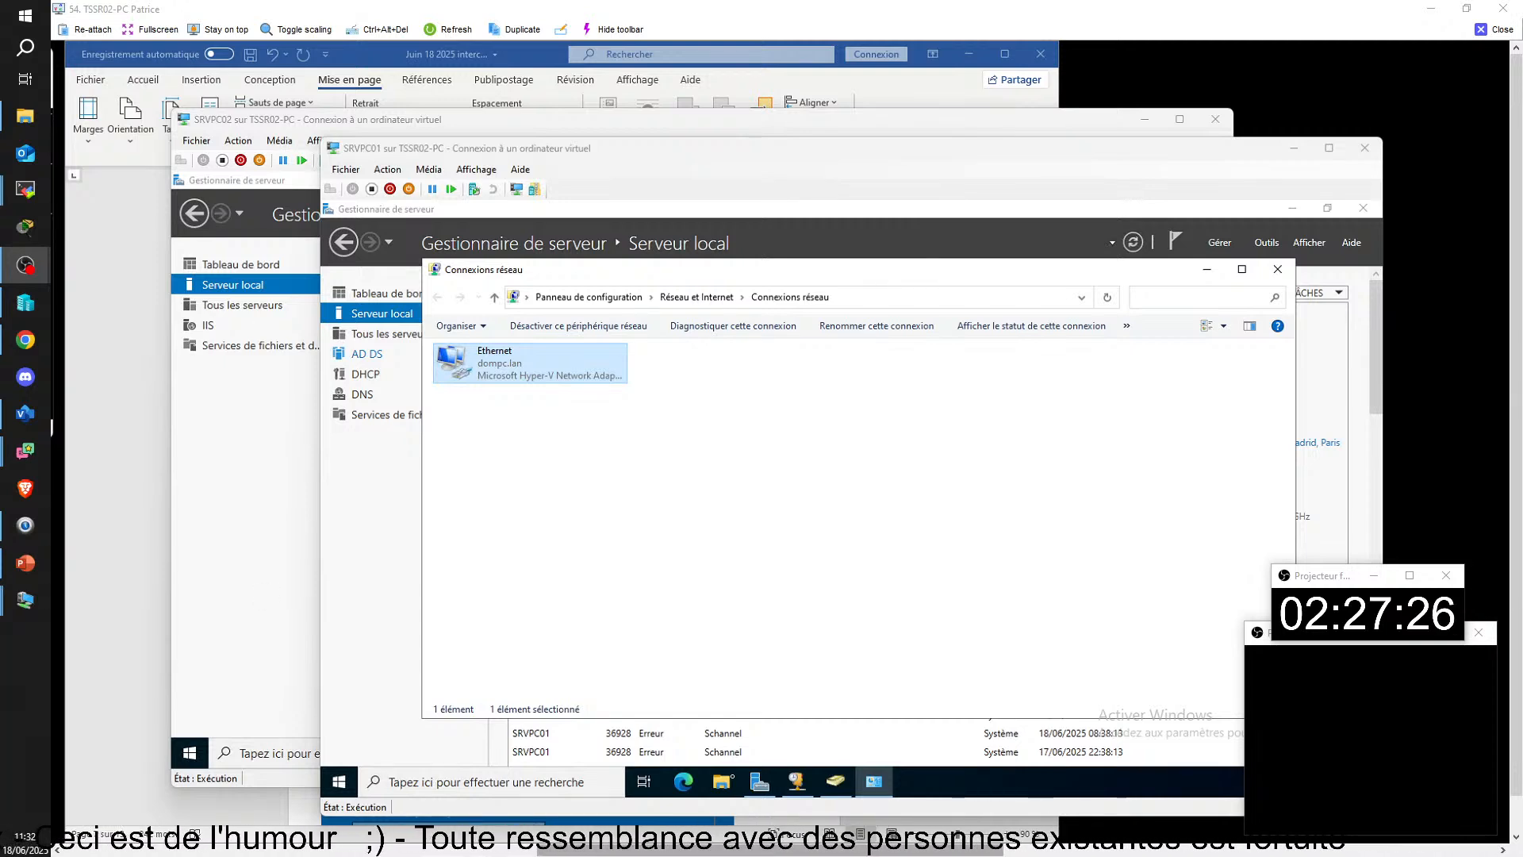
Step: On CLIPC01, disconnect the vpn dompc.lan connection in the VPN settings and connect it again
left_click_drag(793, 853, 254, 853)
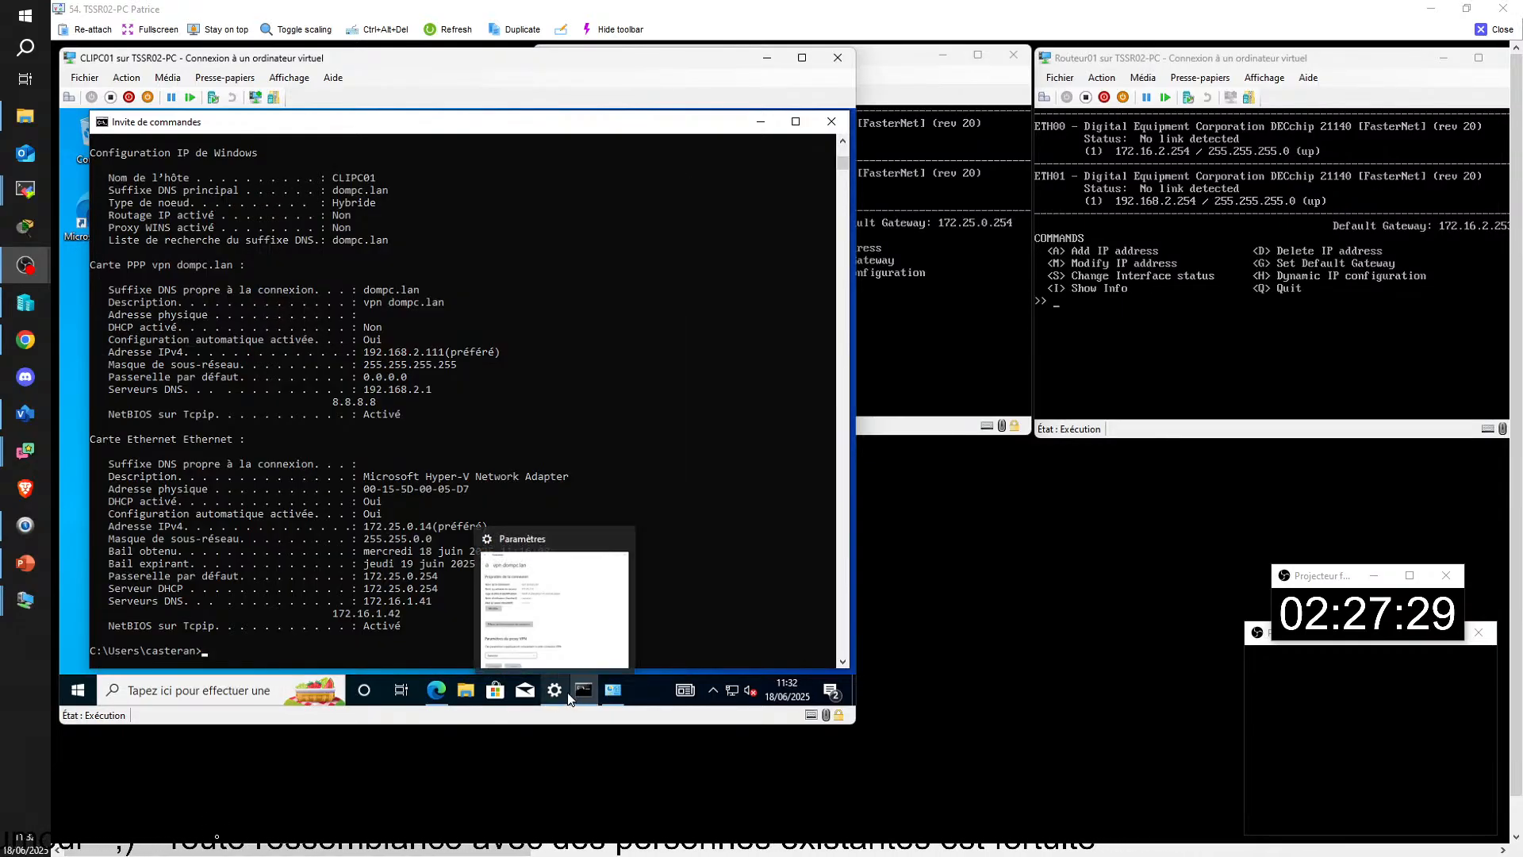
left_click(558, 697)
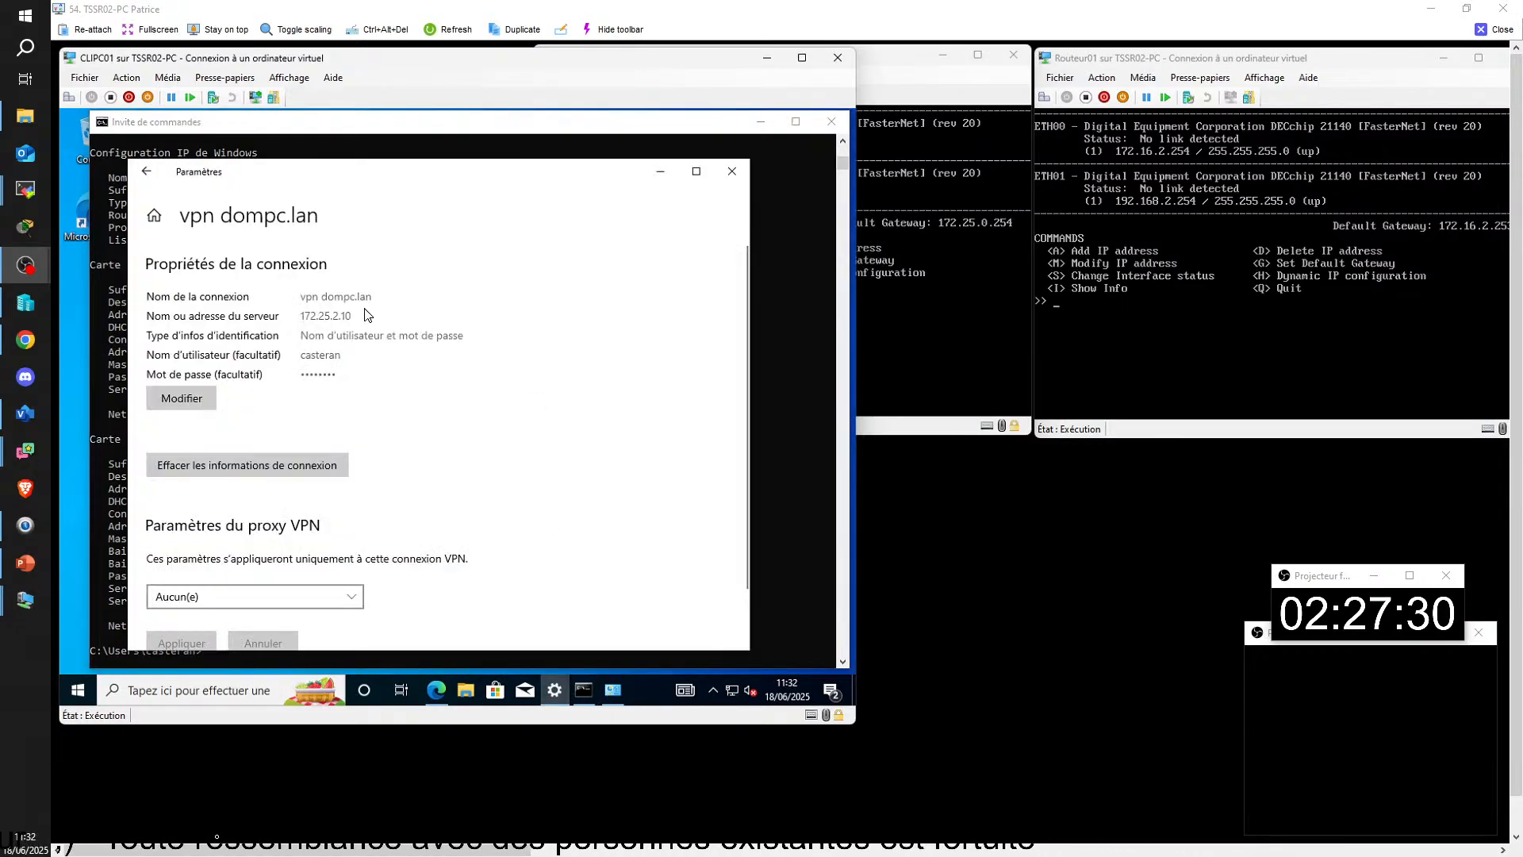
left_click(146, 174)
left_click(460, 317)
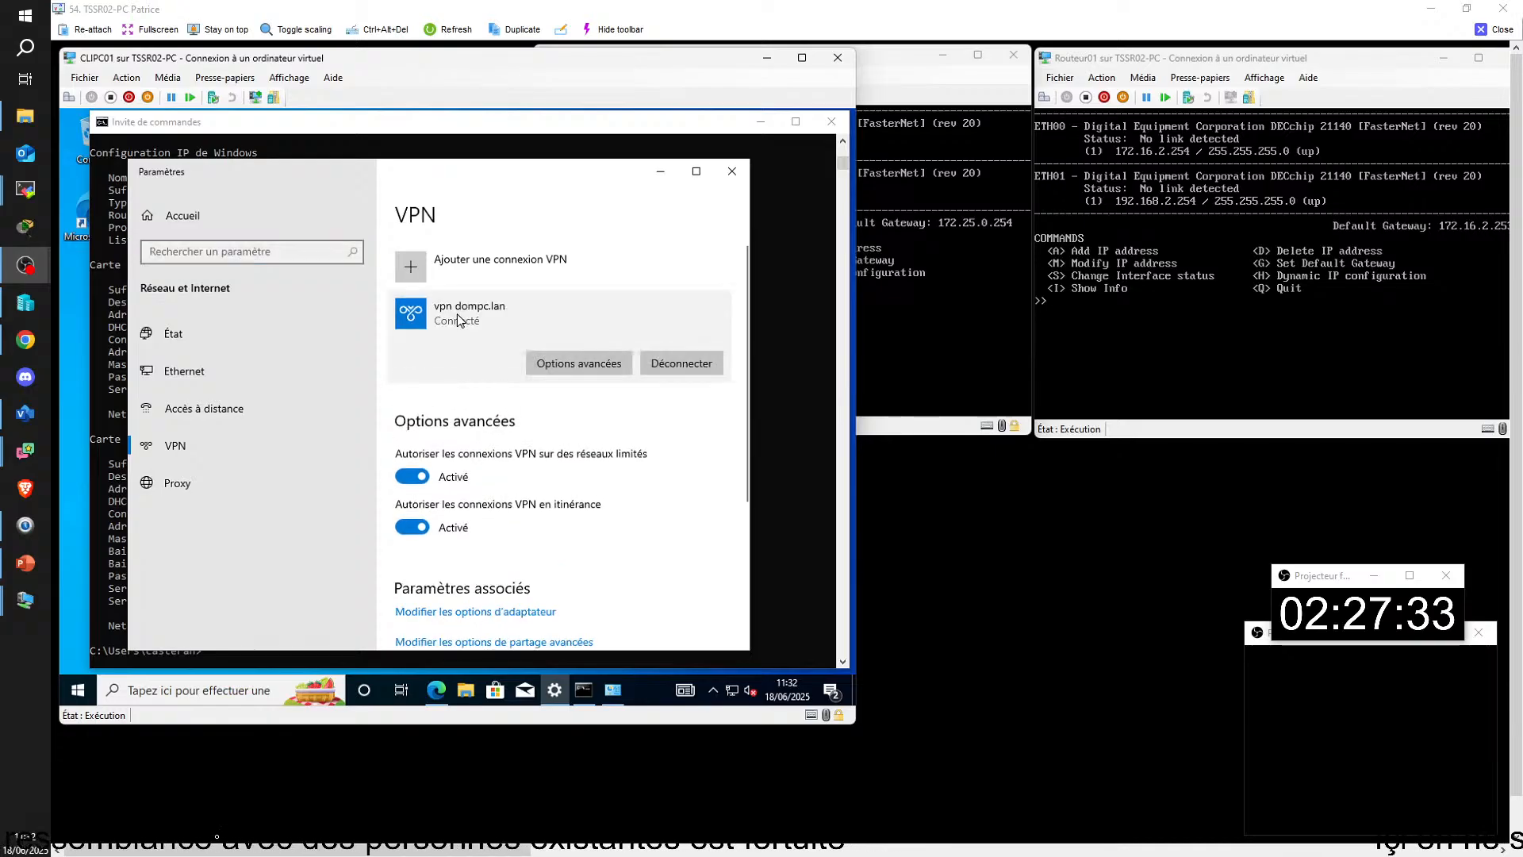
left_click(684, 363)
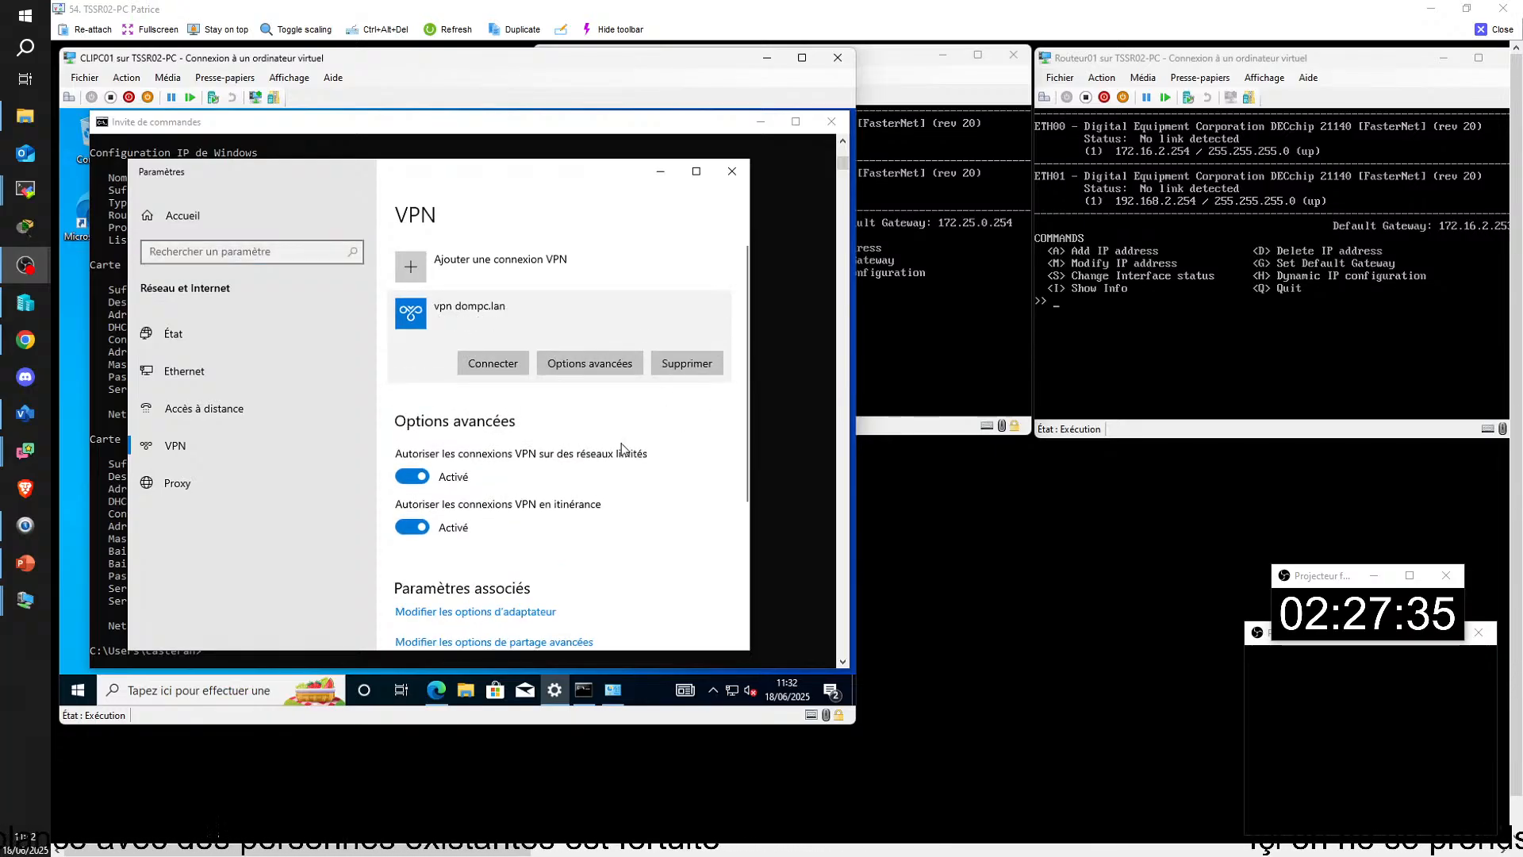
left_click(498, 364)
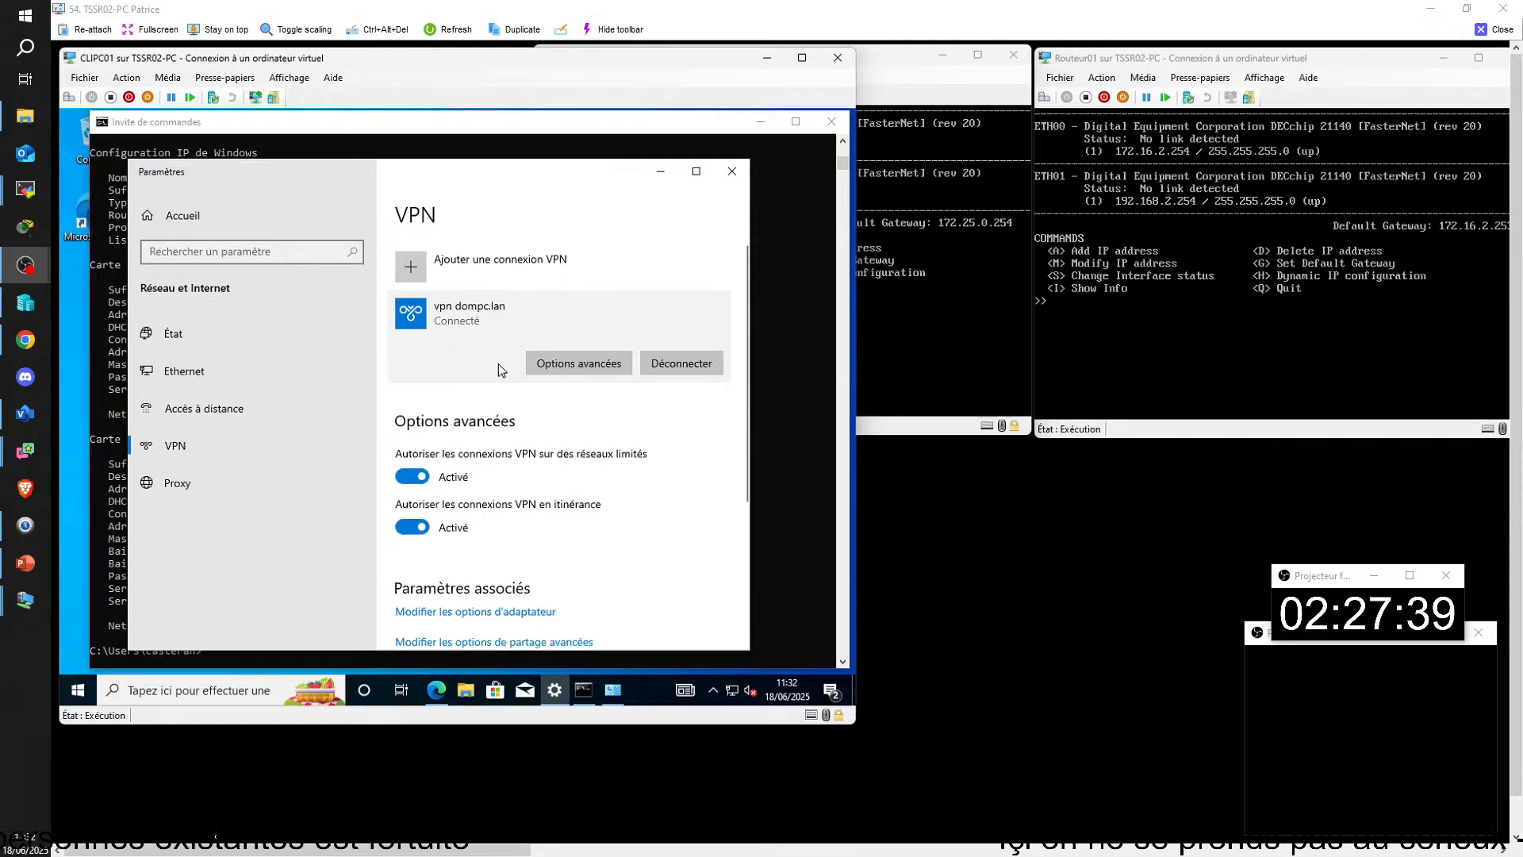
Step: Run ipconfig /all again in CLIPC01's command prompt to check the VPN adapter's DNS servers
left_click(766, 583)
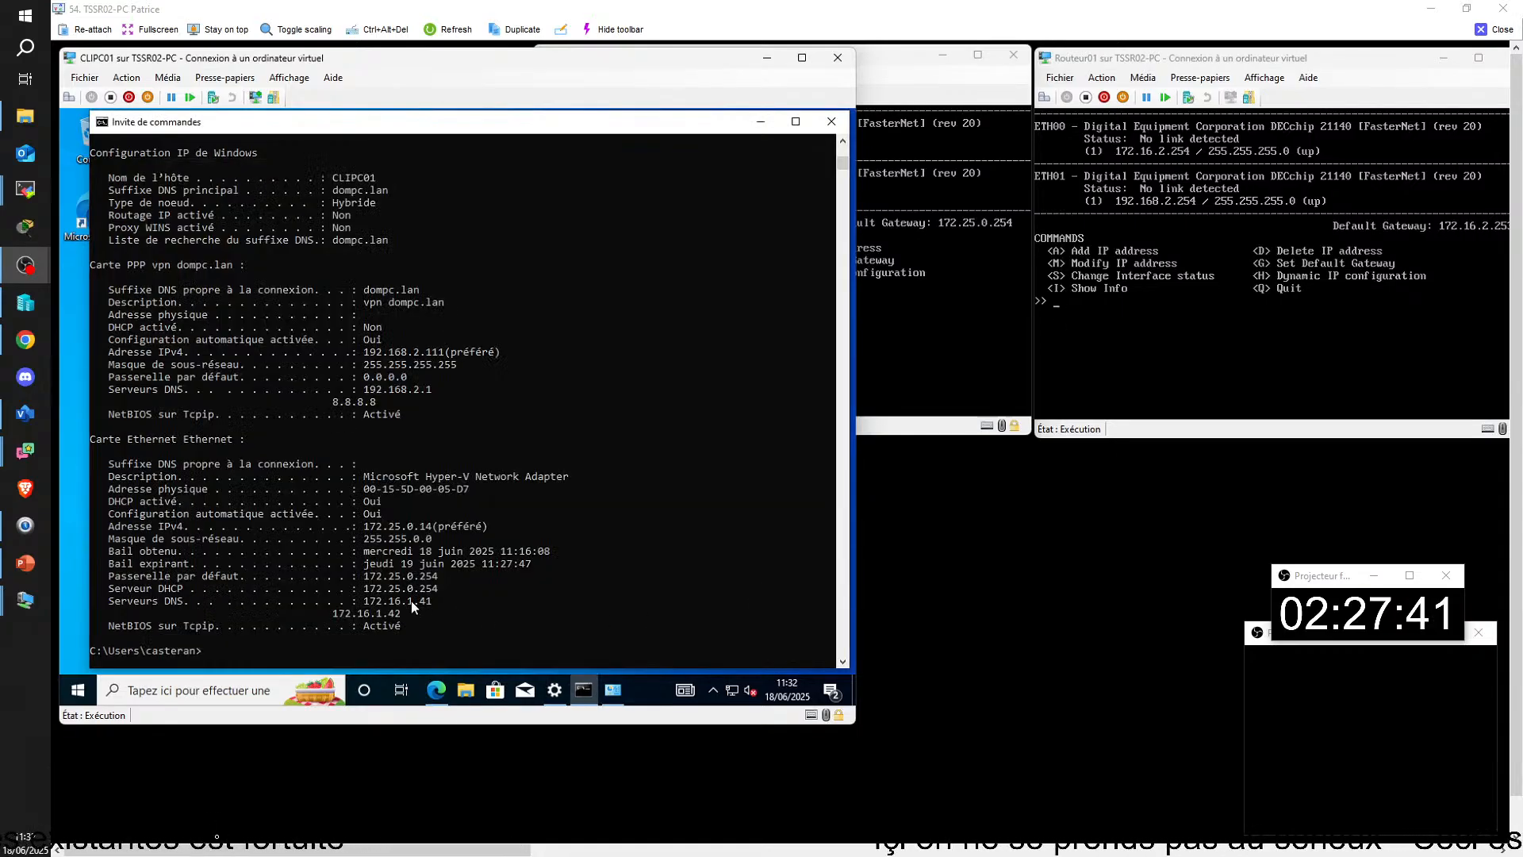
key("Up")
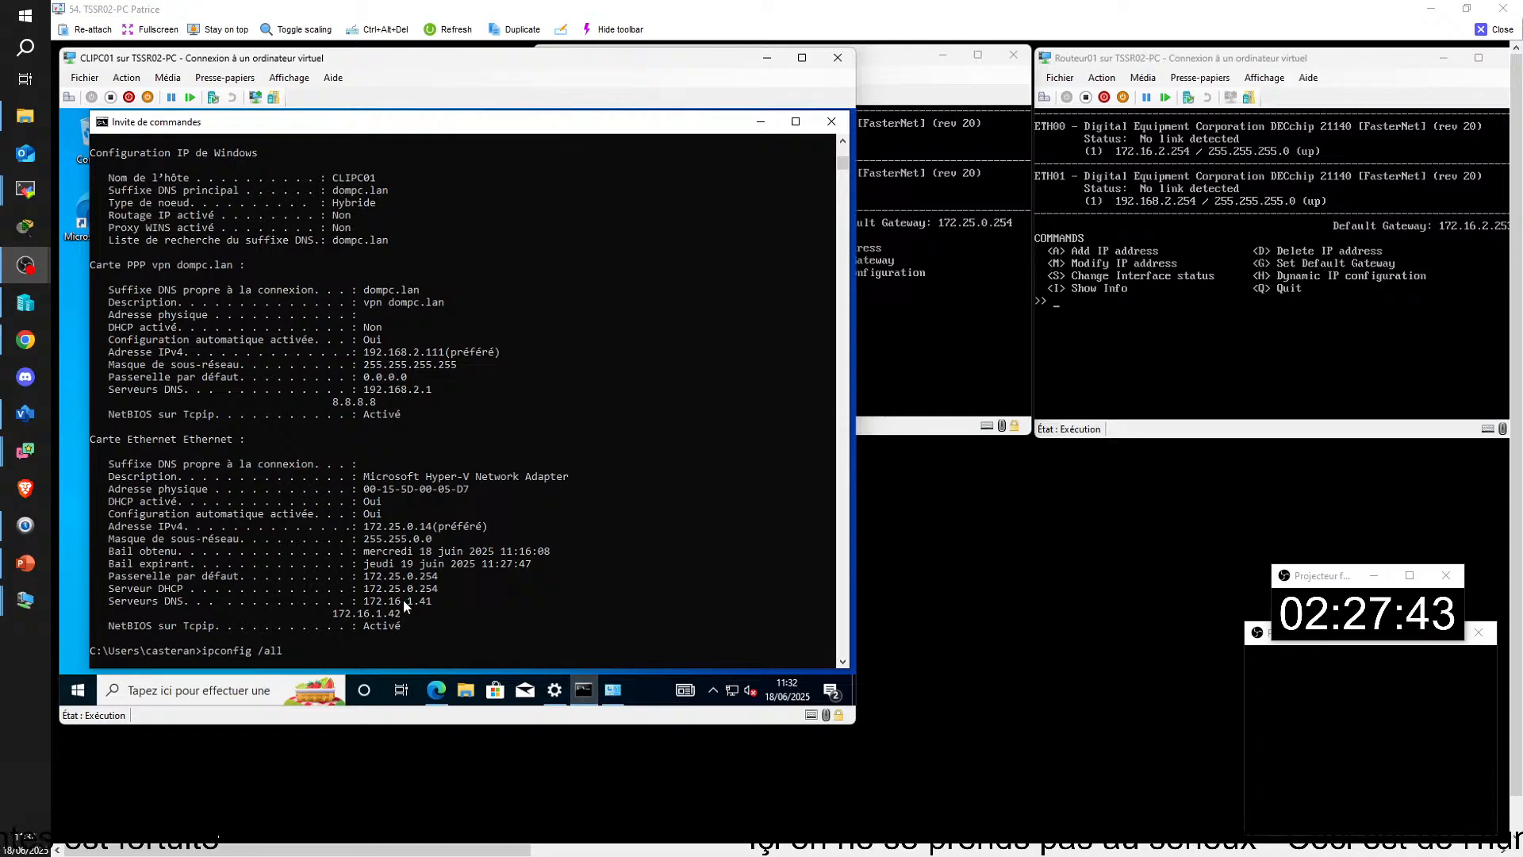
key("Return")
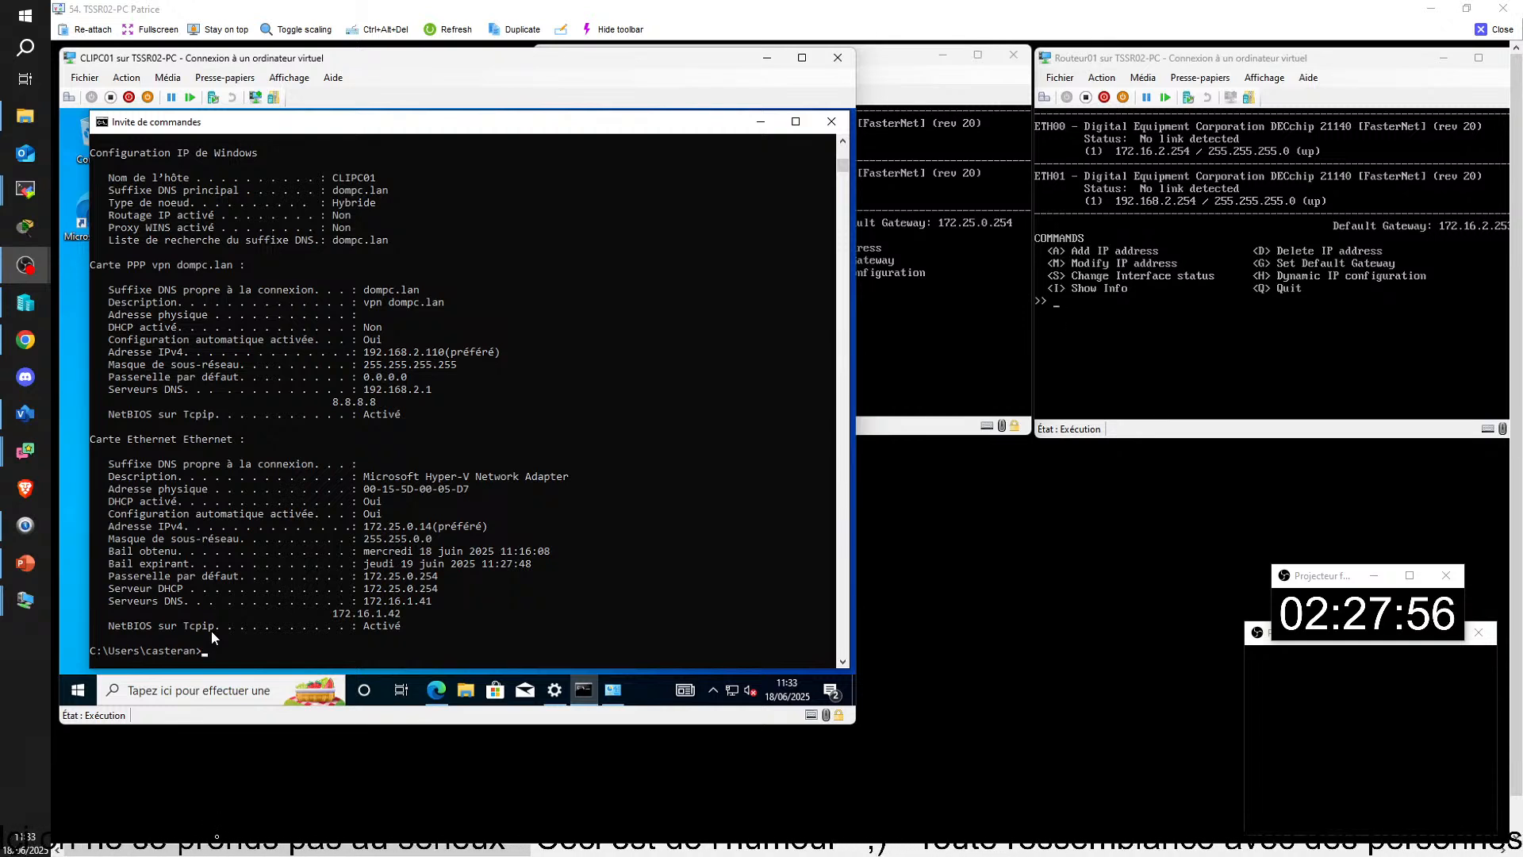
left_click(217, 836)
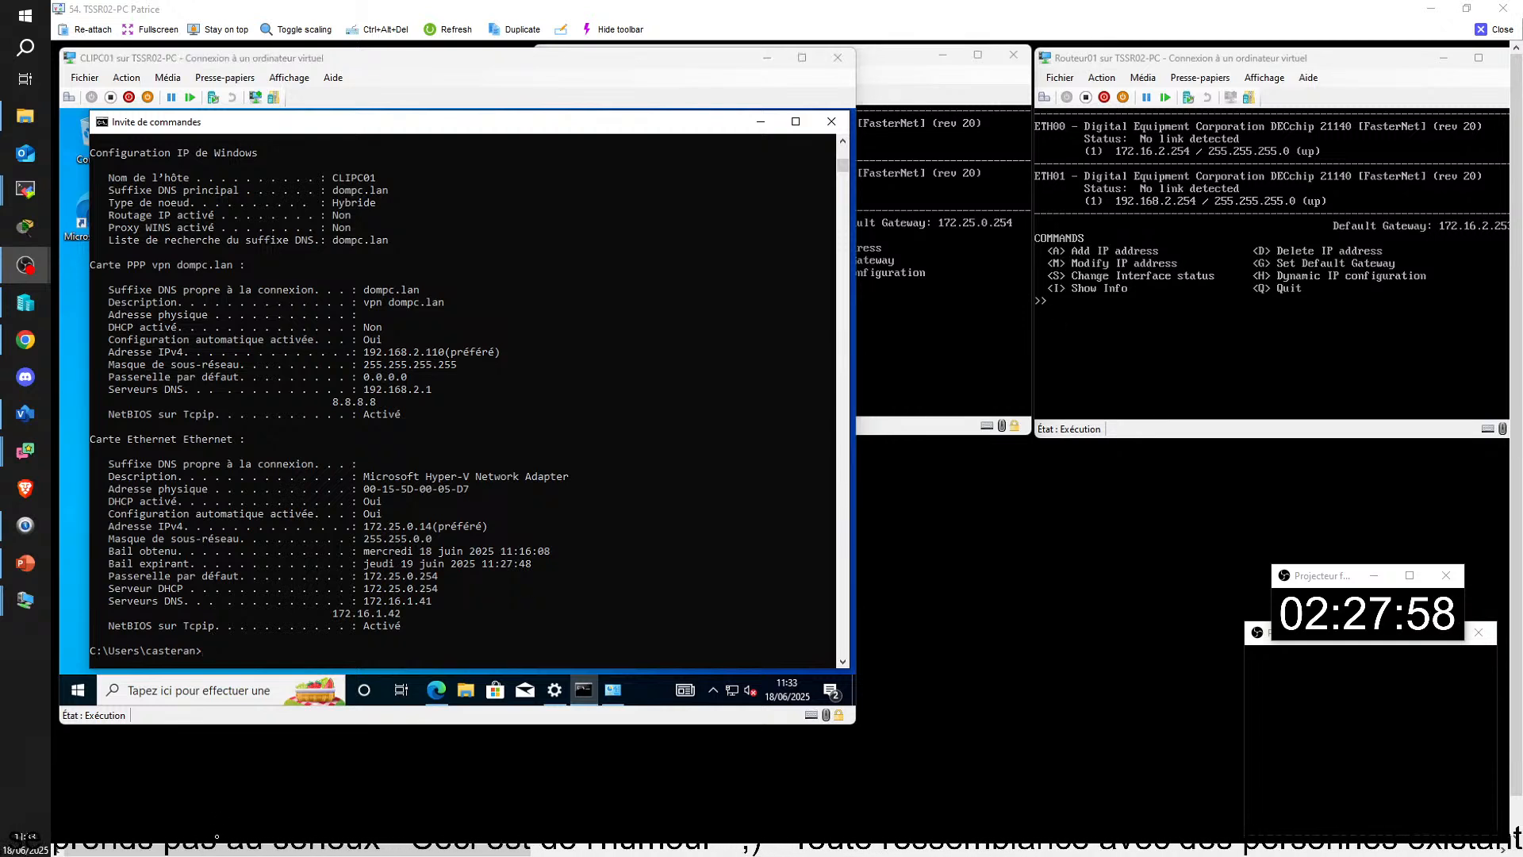
Step: Switch to SRVPC01, open its DHCP console and examine the address leases of the 192.168.2.0 lan01 scope
left_click_drag(284, 849, 724, 848)
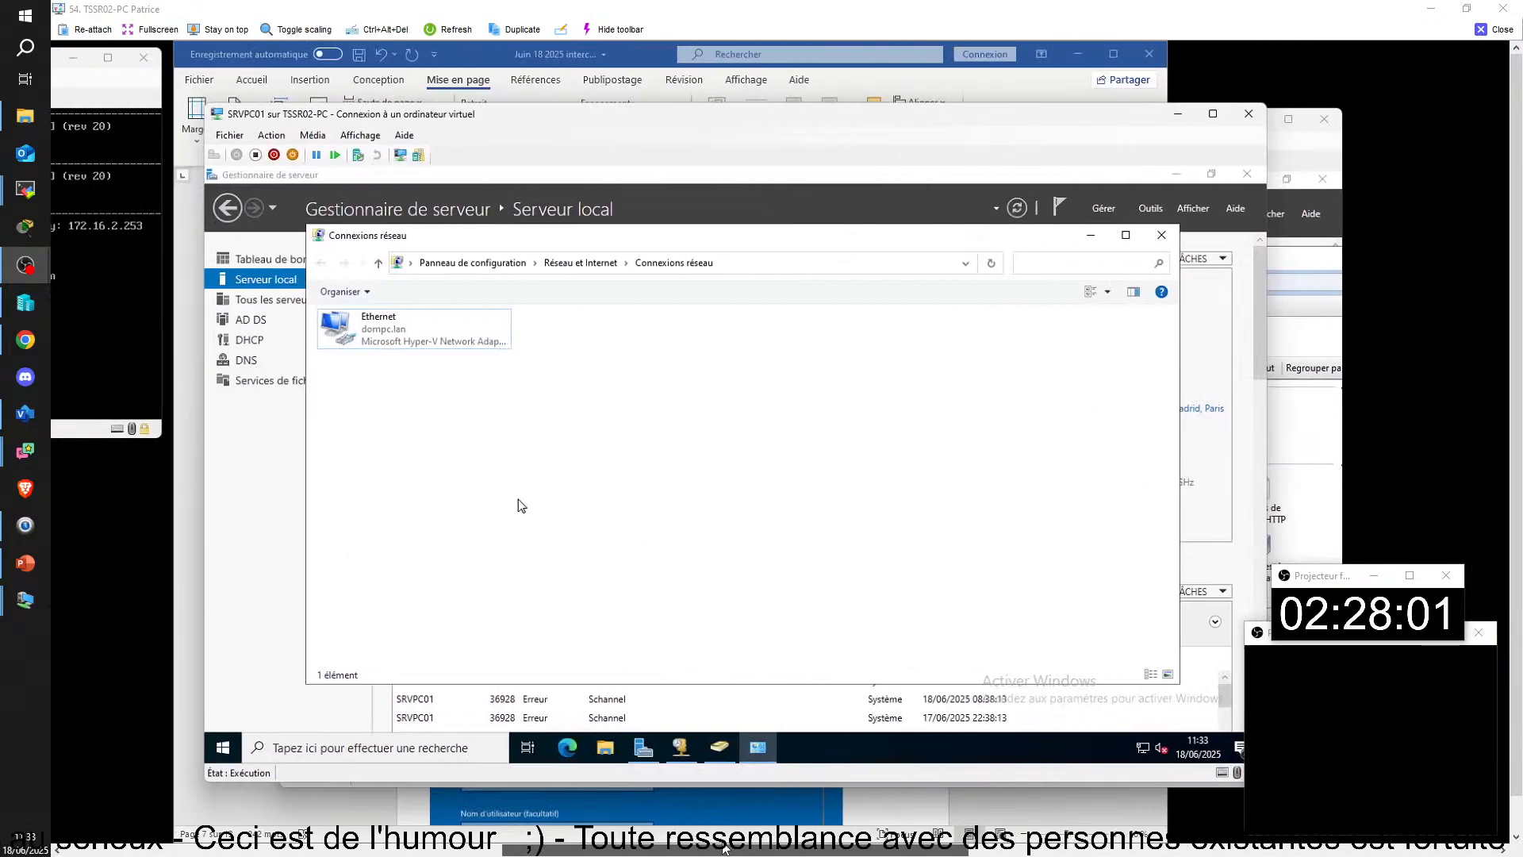
left_click(386, 356)
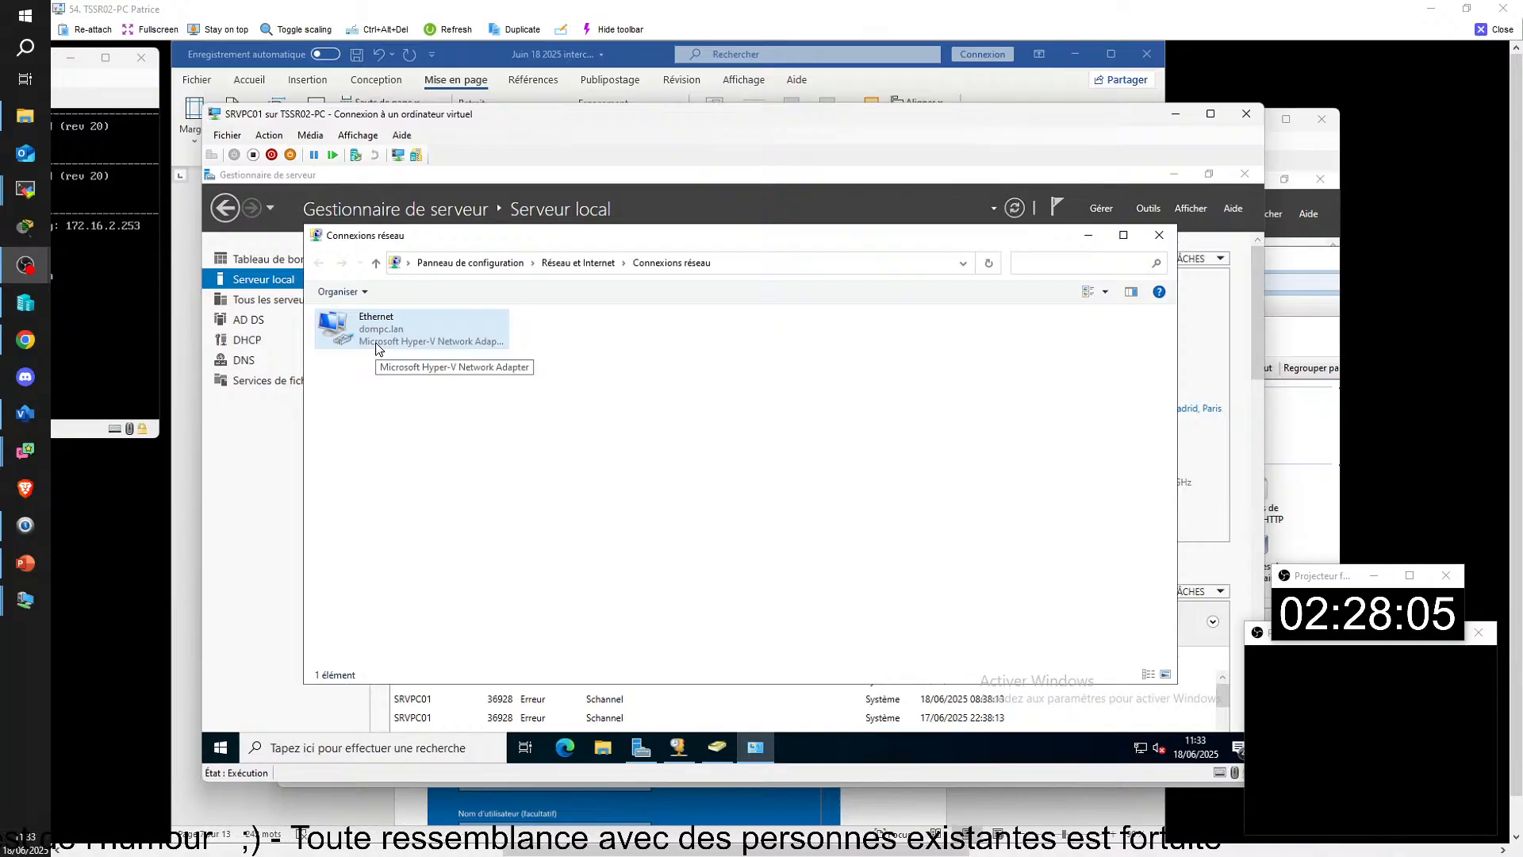
left_click(680, 750)
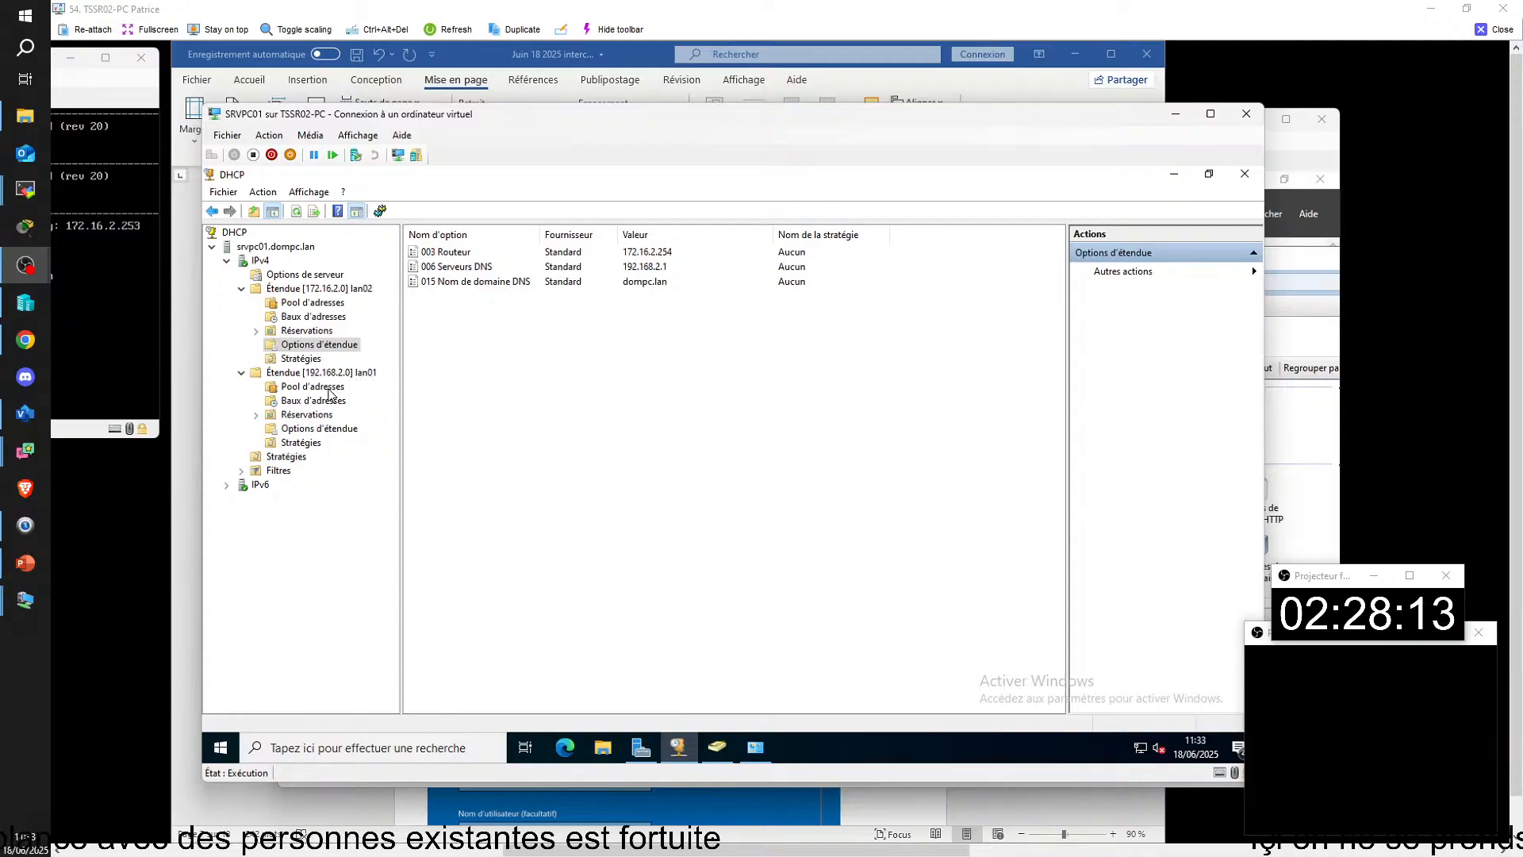
left_click(314, 405)
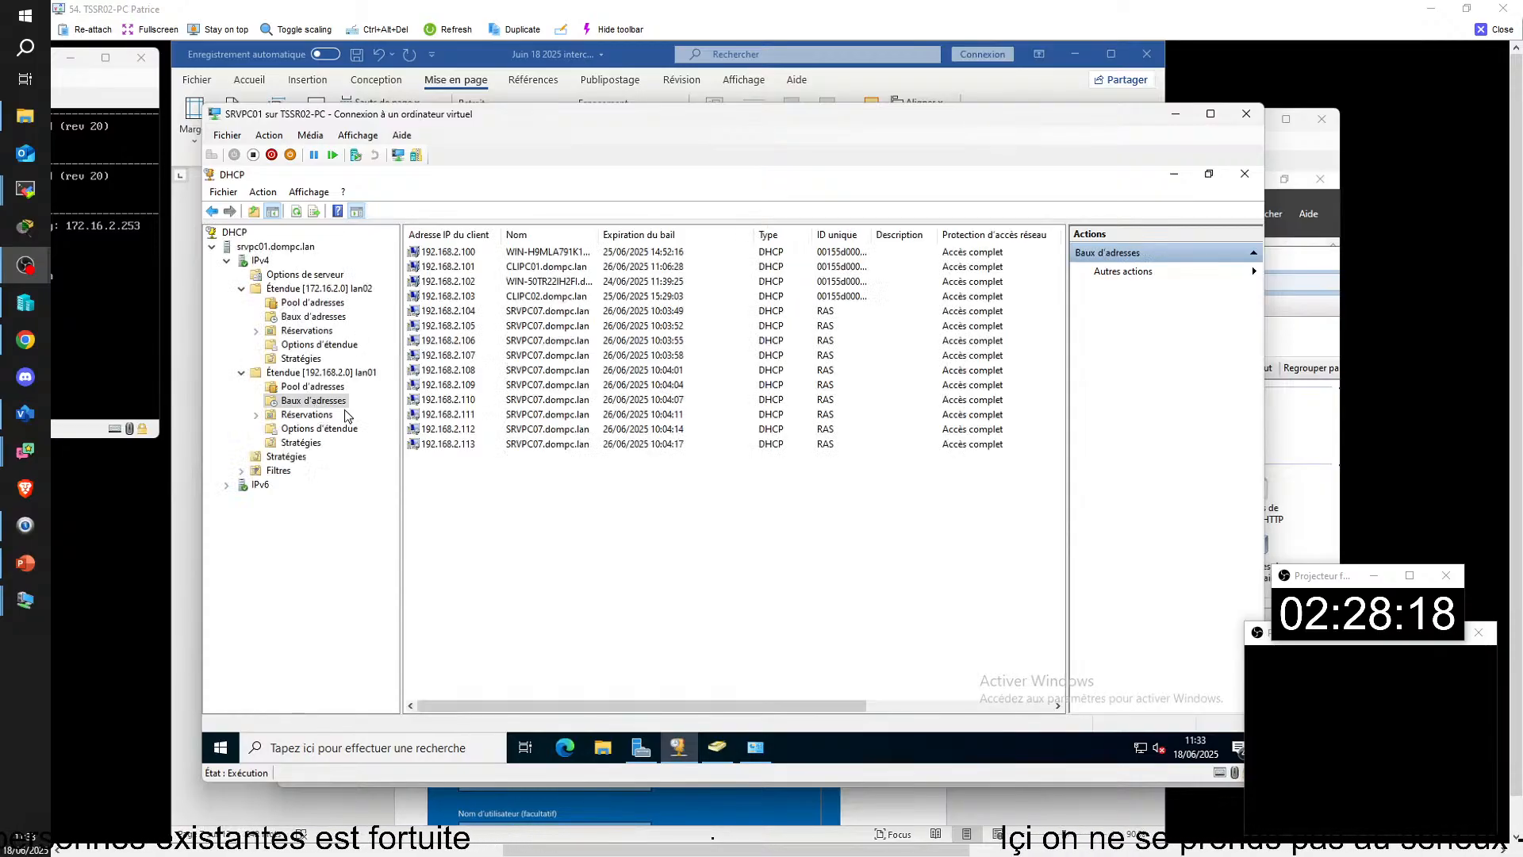
left_click_drag(599, 235, 637, 235)
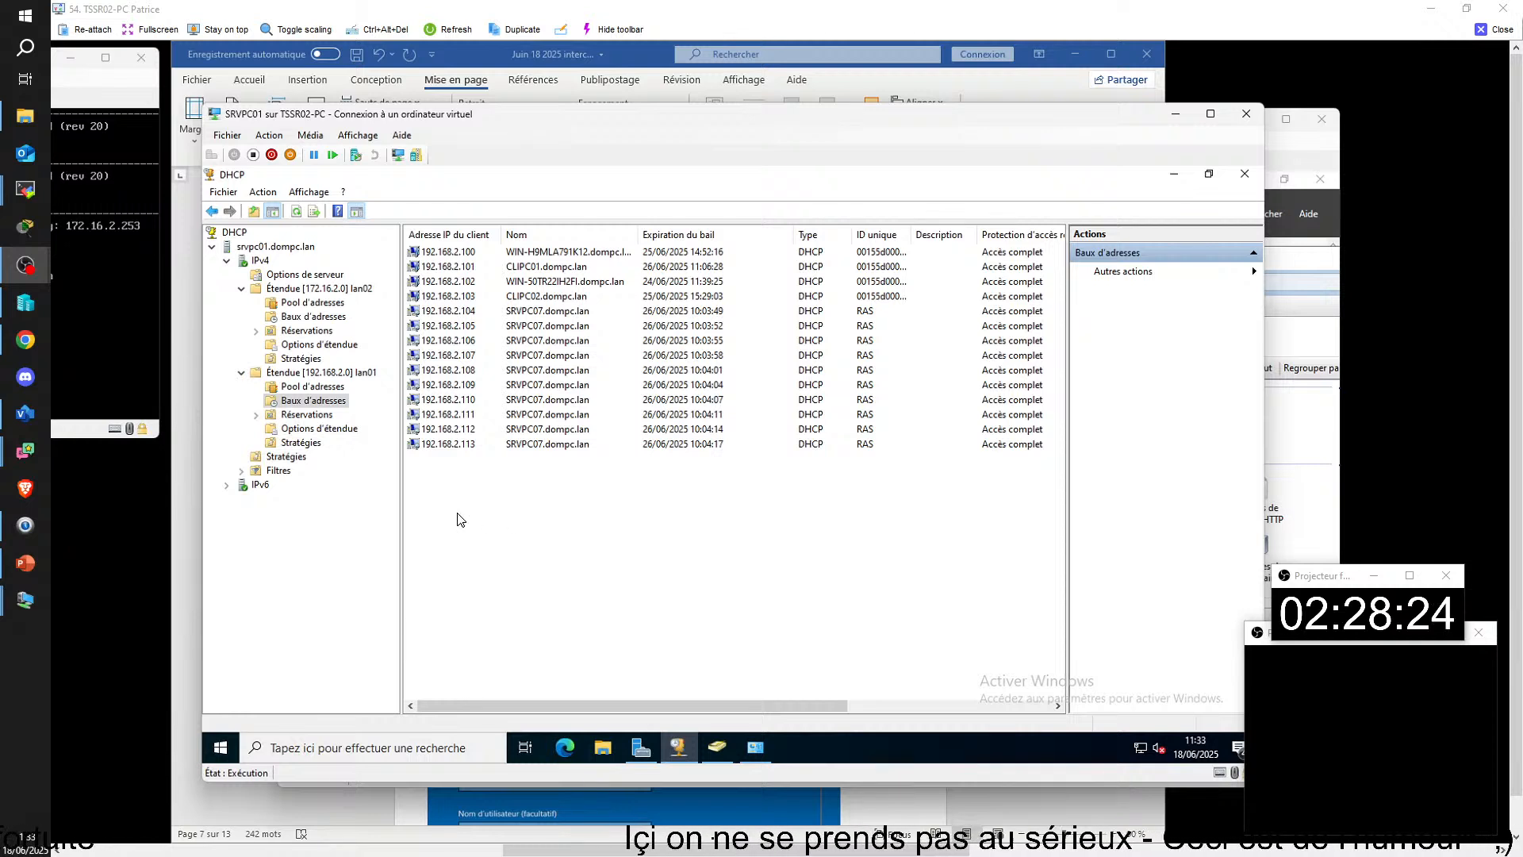
Step: Check the lan01 scope's 006 DNS servers option and the DHCP server options on SRVPC01
left_click(357, 430)
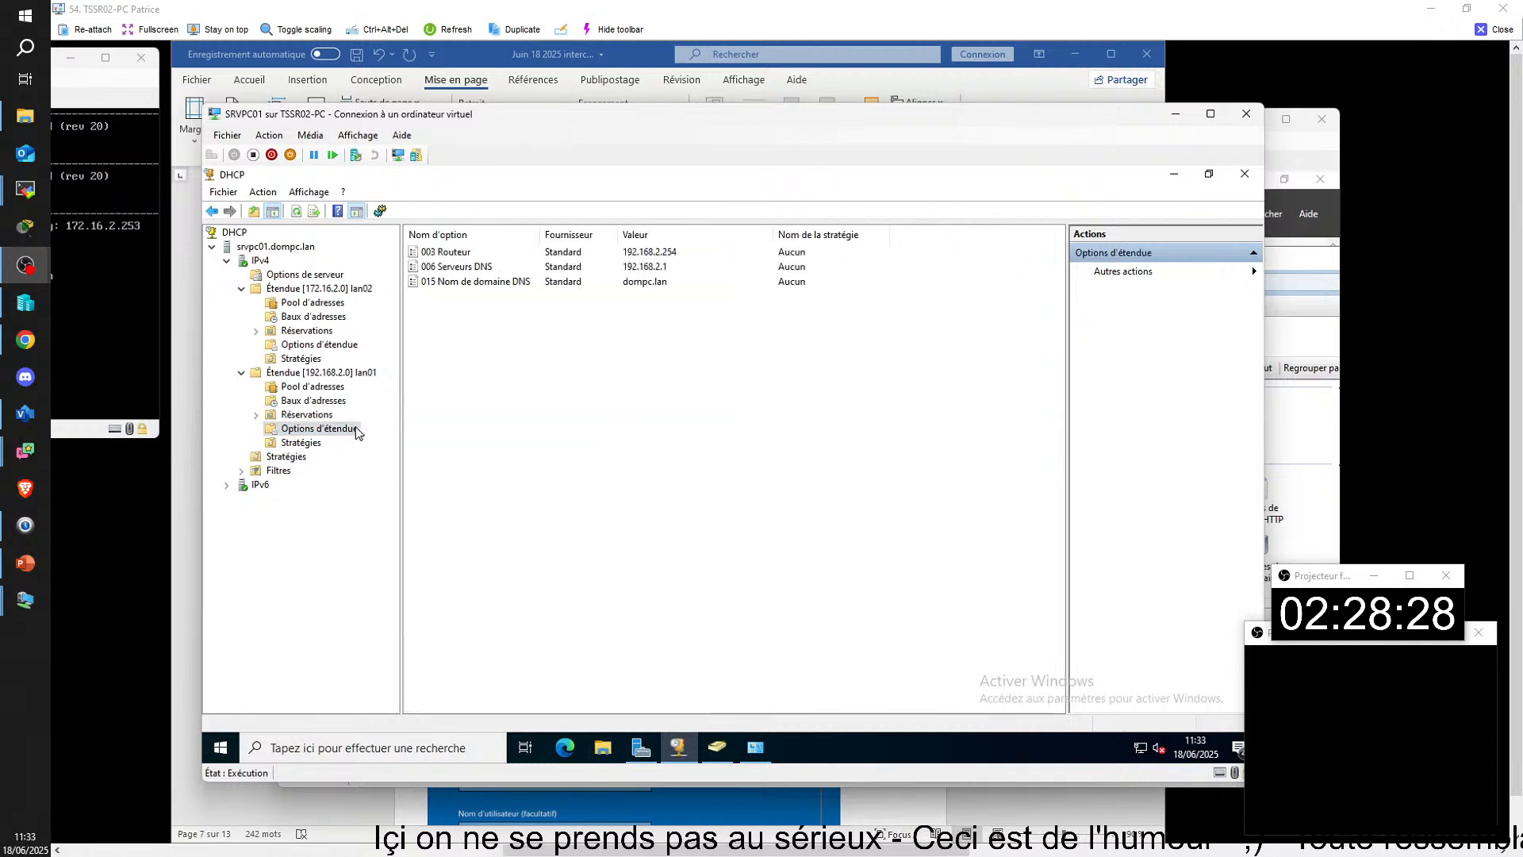
double_click(469, 272)
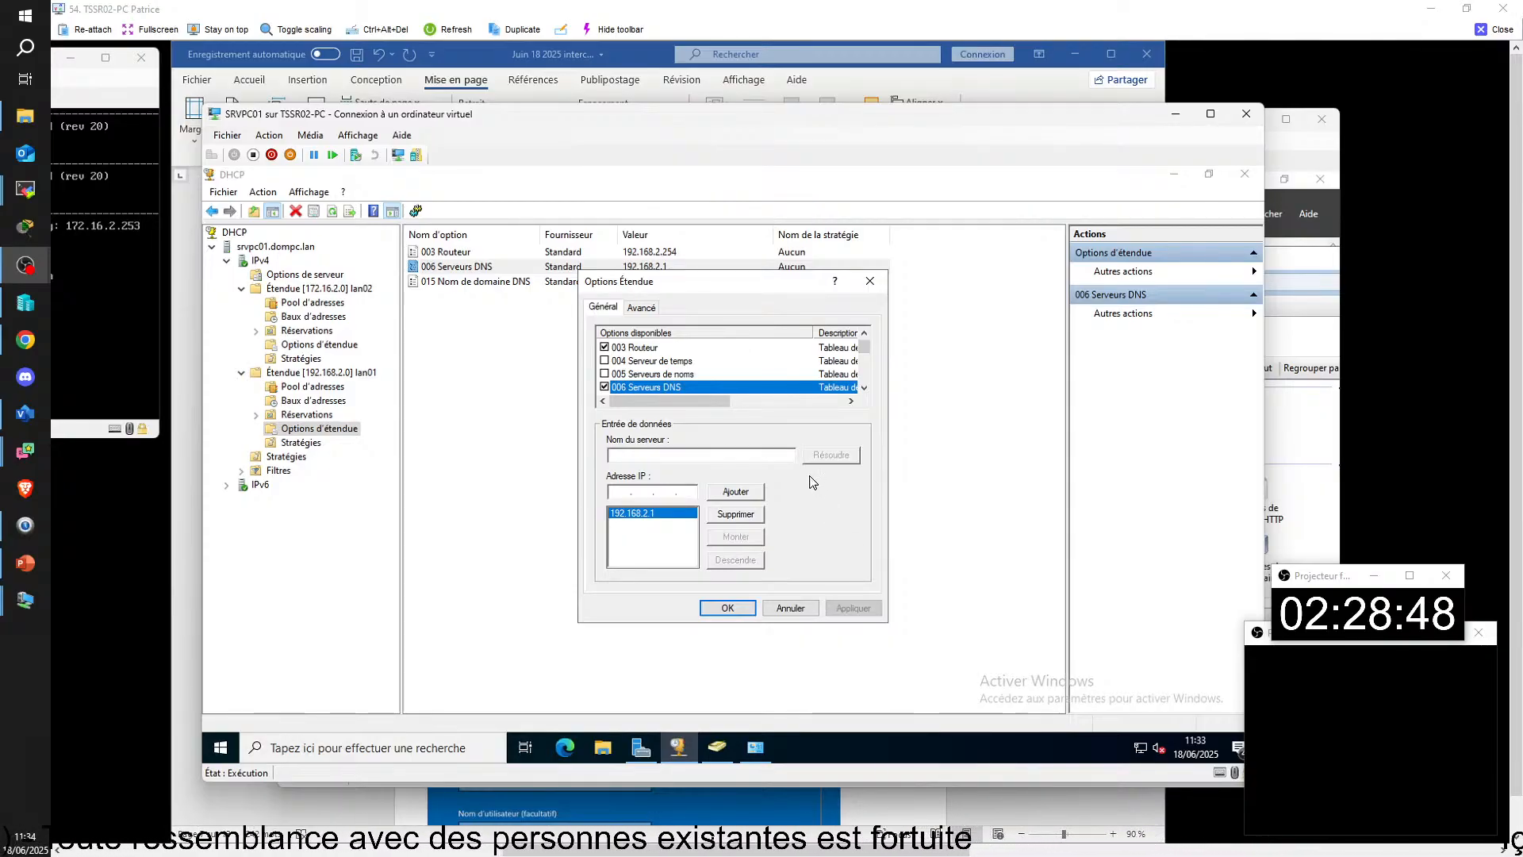
left_click(730, 609)
left_click(302, 275)
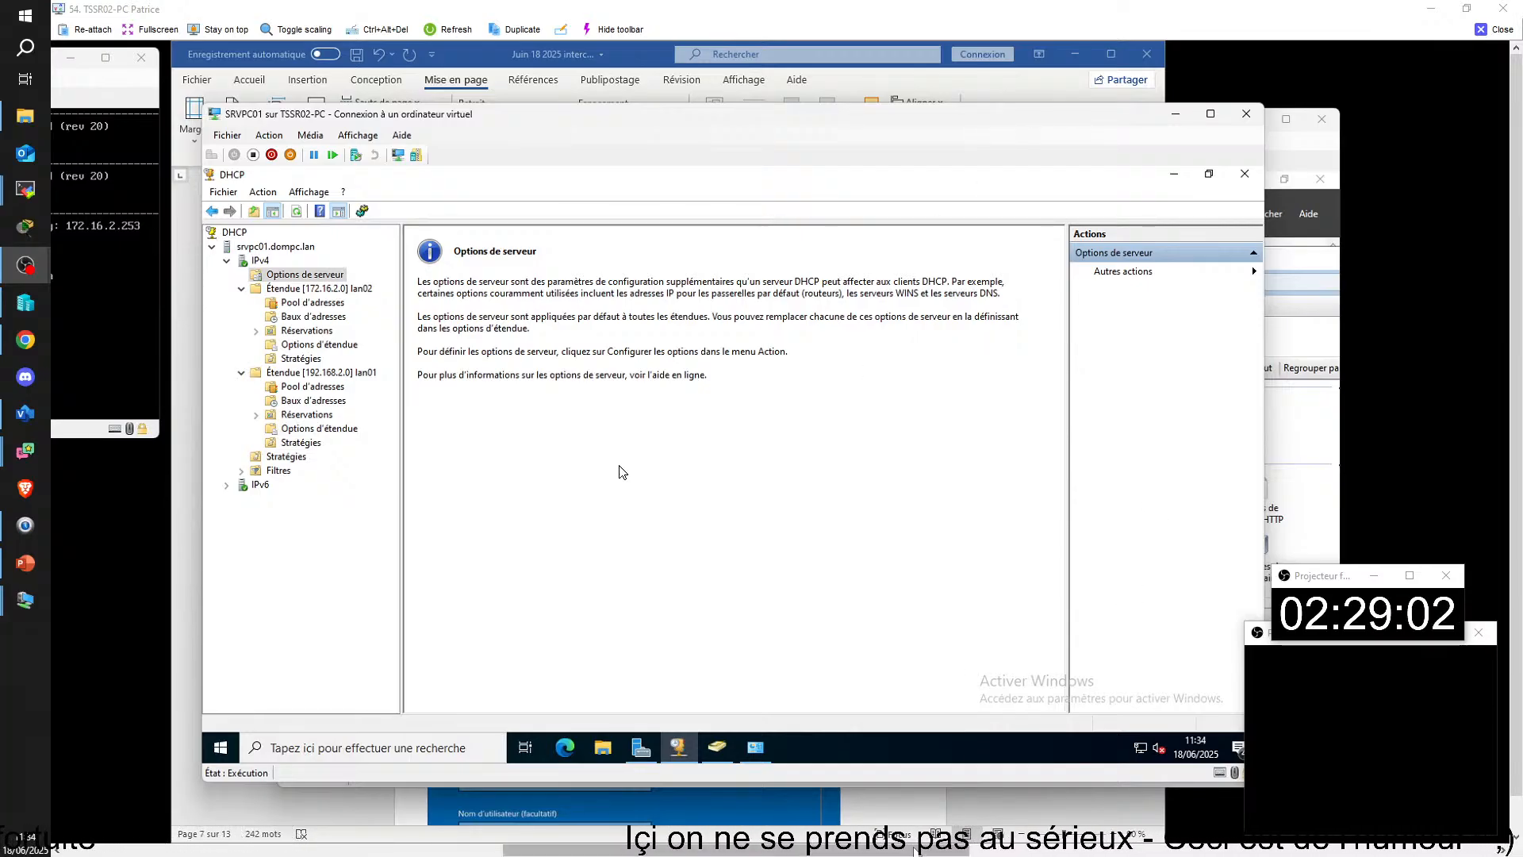
Step: On SRVPC07, check the IPv4 address assignment and adapter in the Routing and Remote Access server properties
left_click_drag(796, 850, 356, 851)
left_click_drag(418, 60, 706, 90)
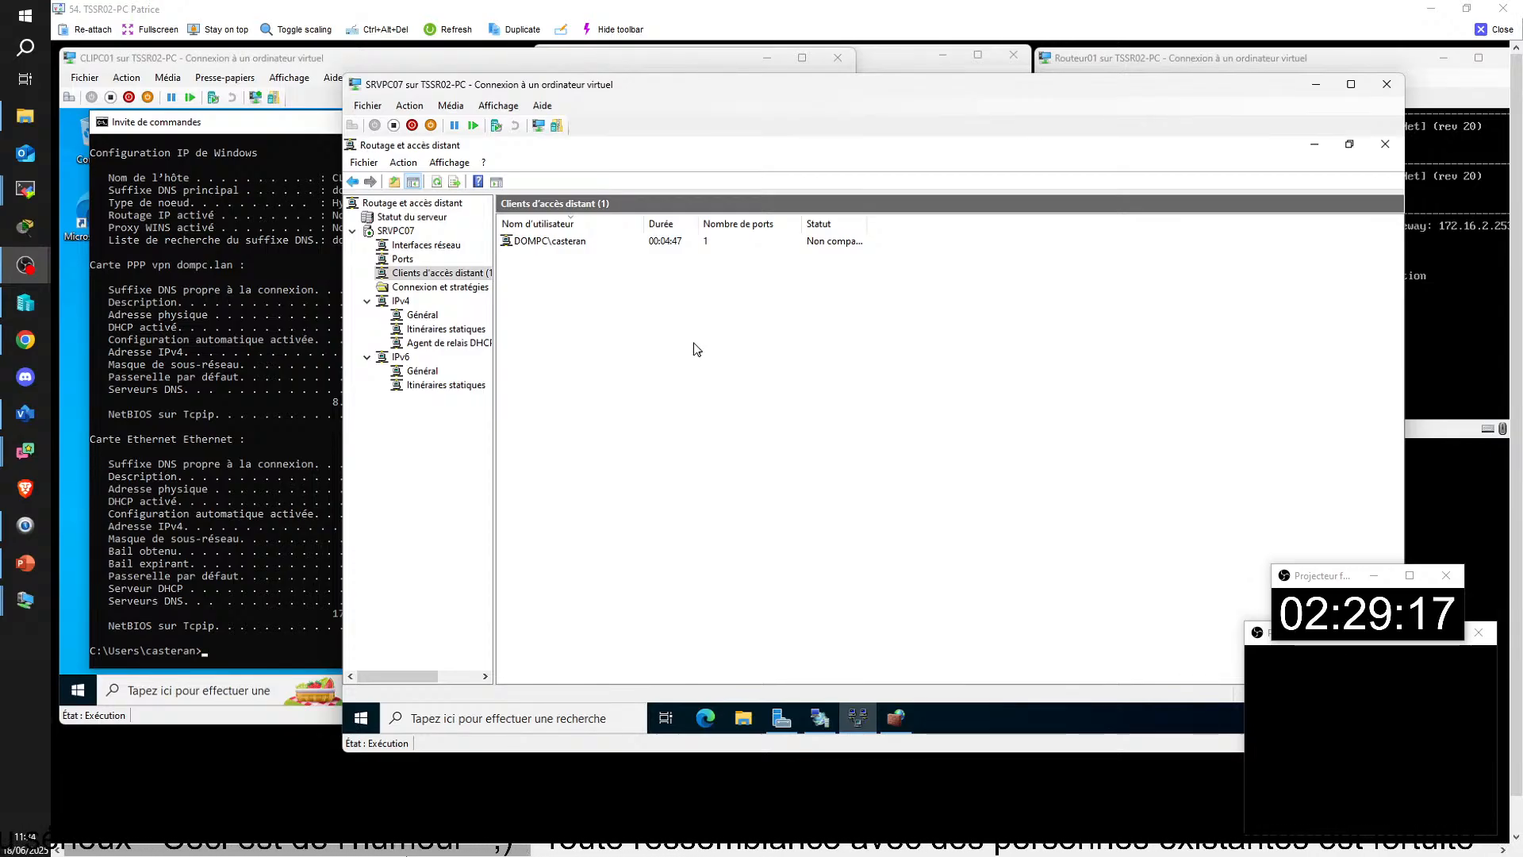
left_click(395, 232)
right_click(396, 236)
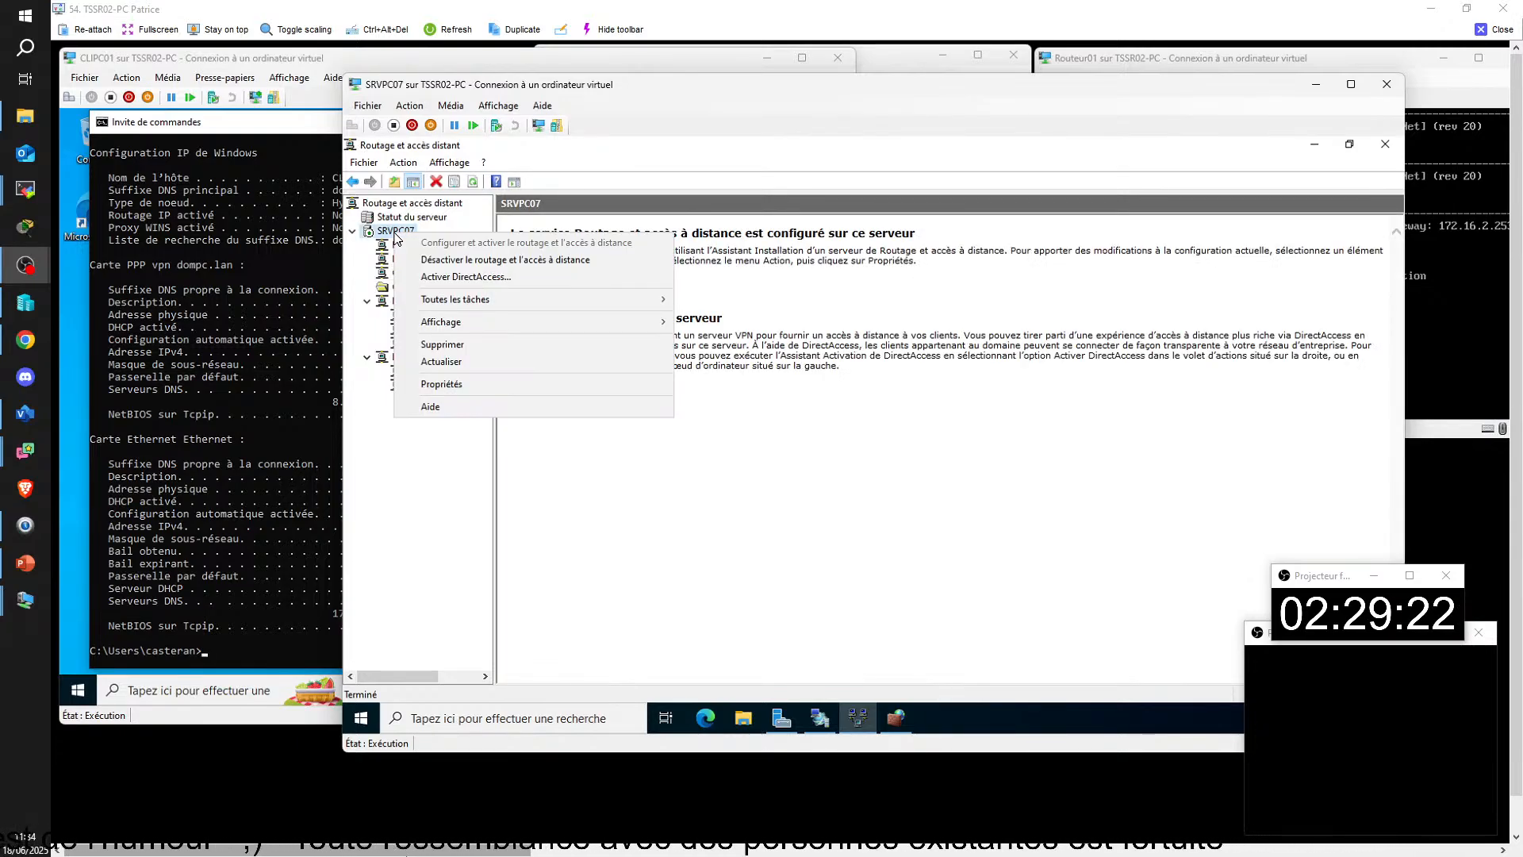
left_click(460, 384)
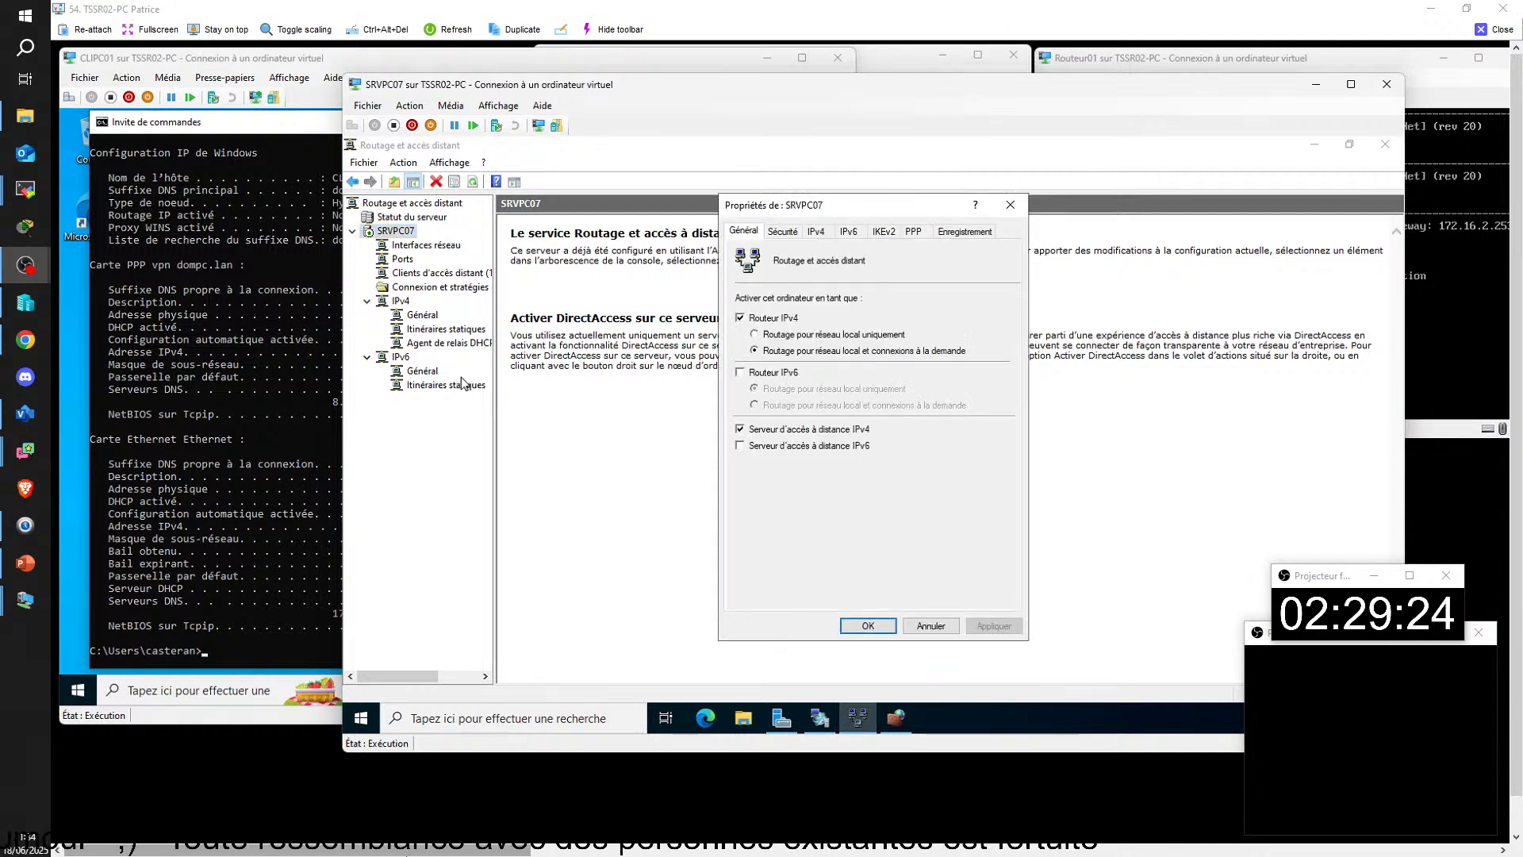
left_click(817, 233)
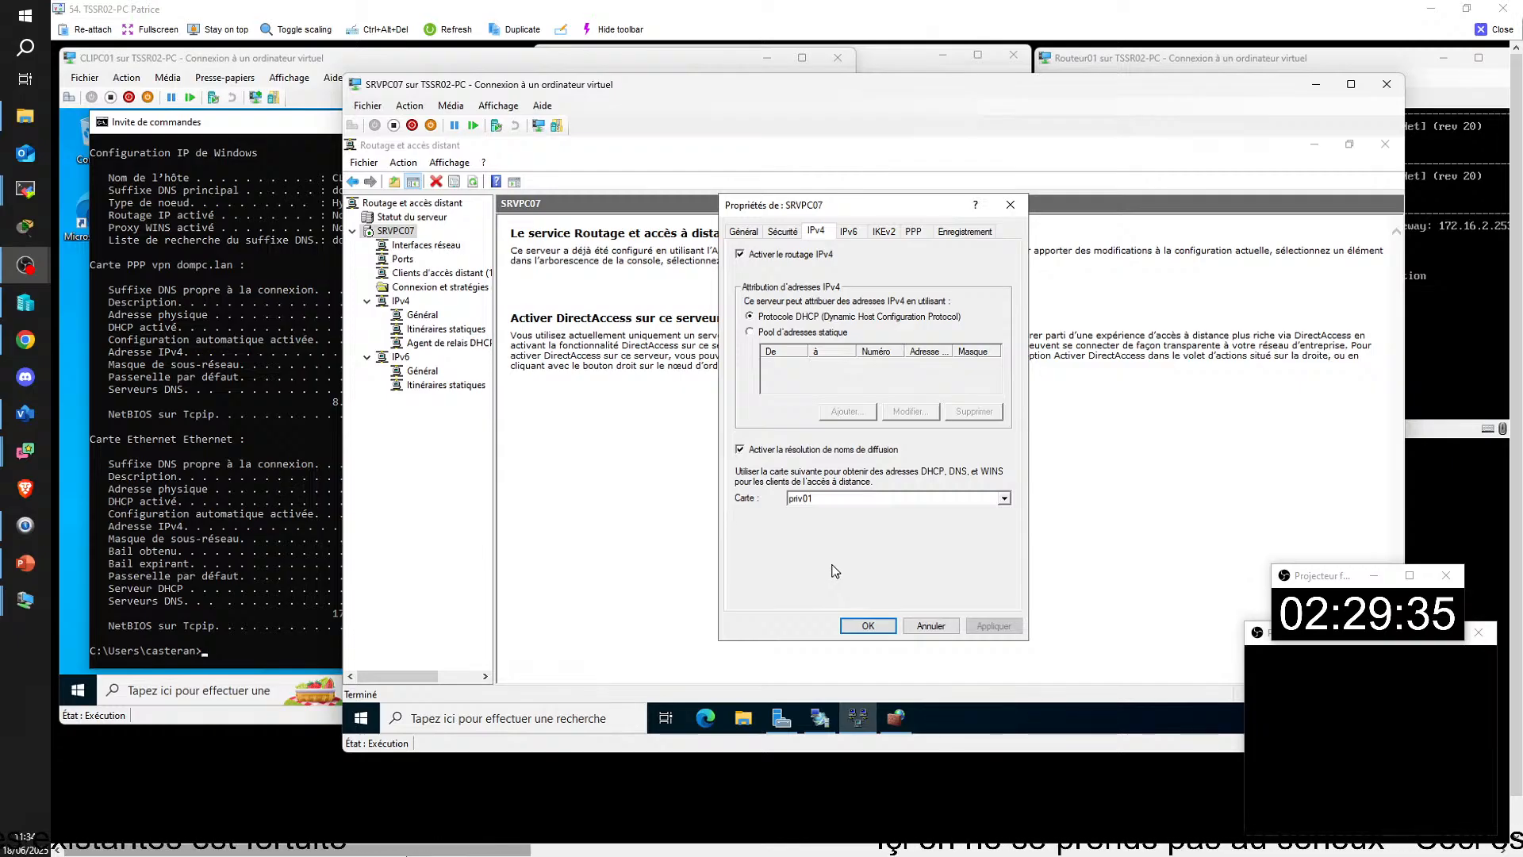
left_click(863, 625)
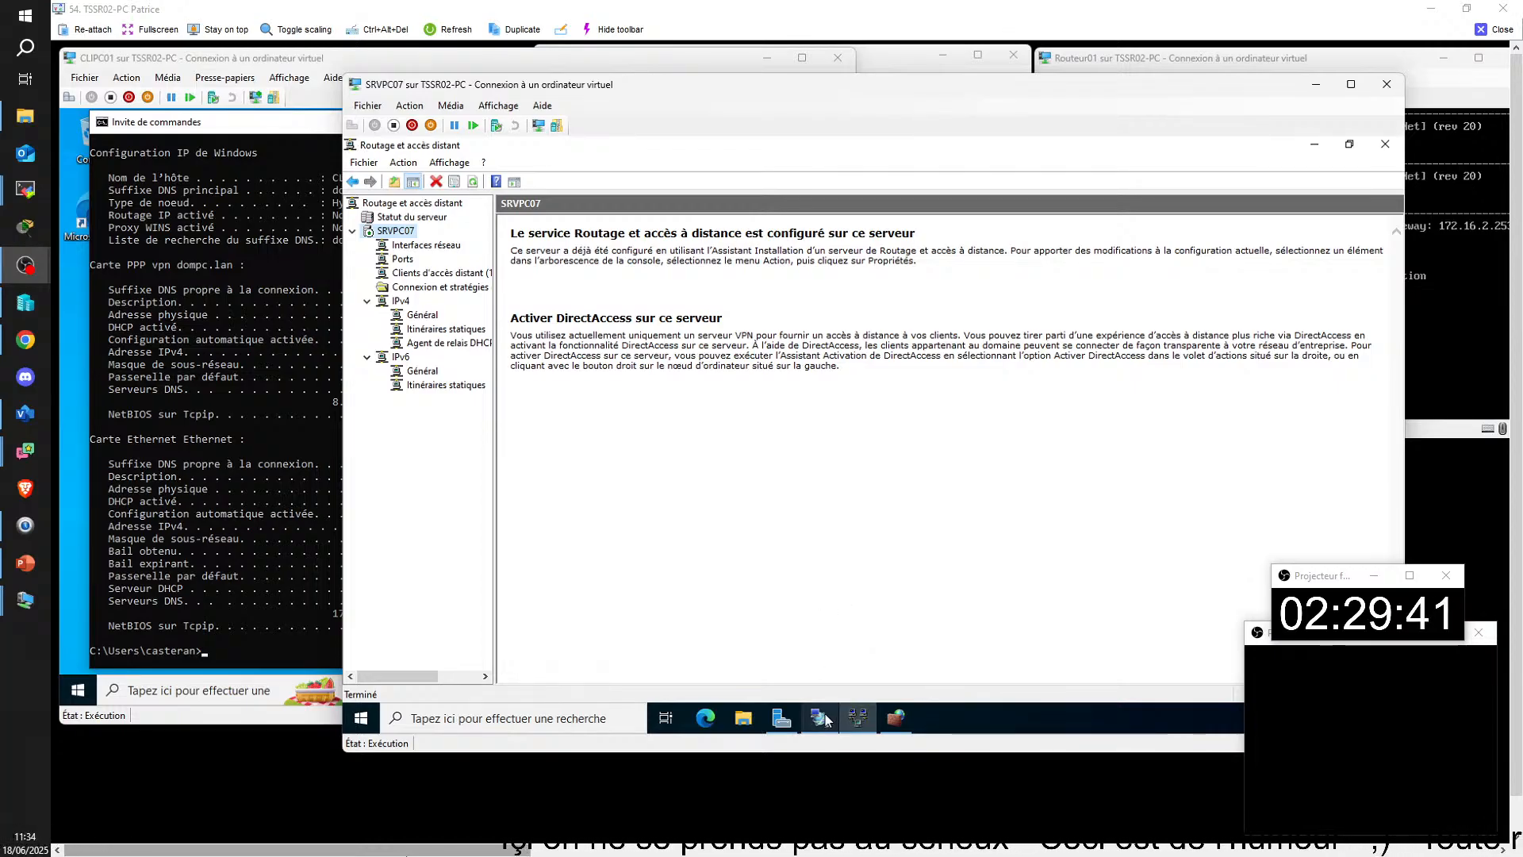
Step: Open SRVPC07's network connections with ncpa.cpl
mouse_move(825, 719)
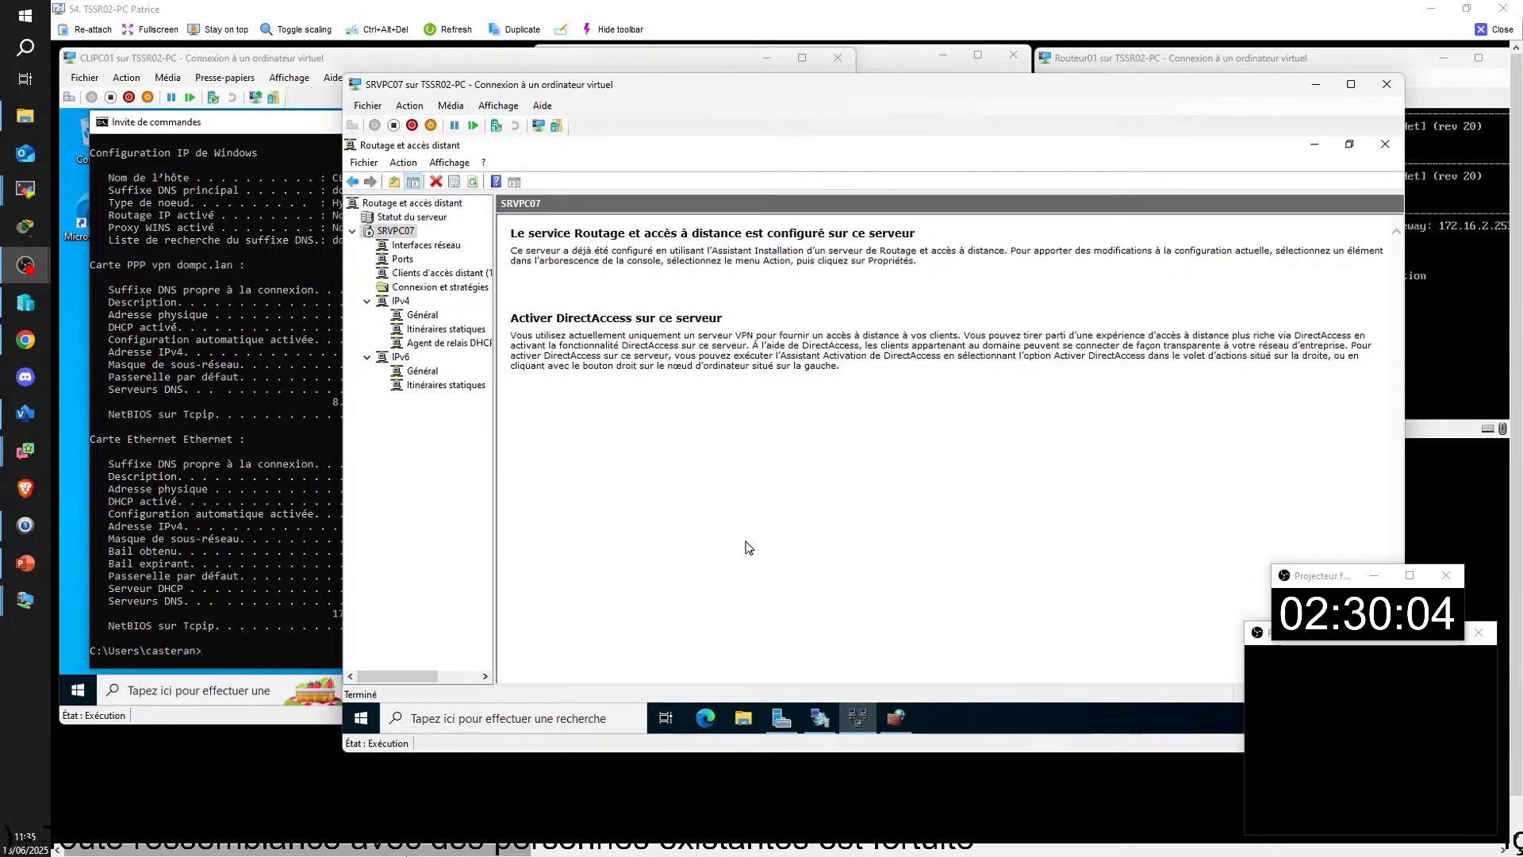
left_click(486, 718)
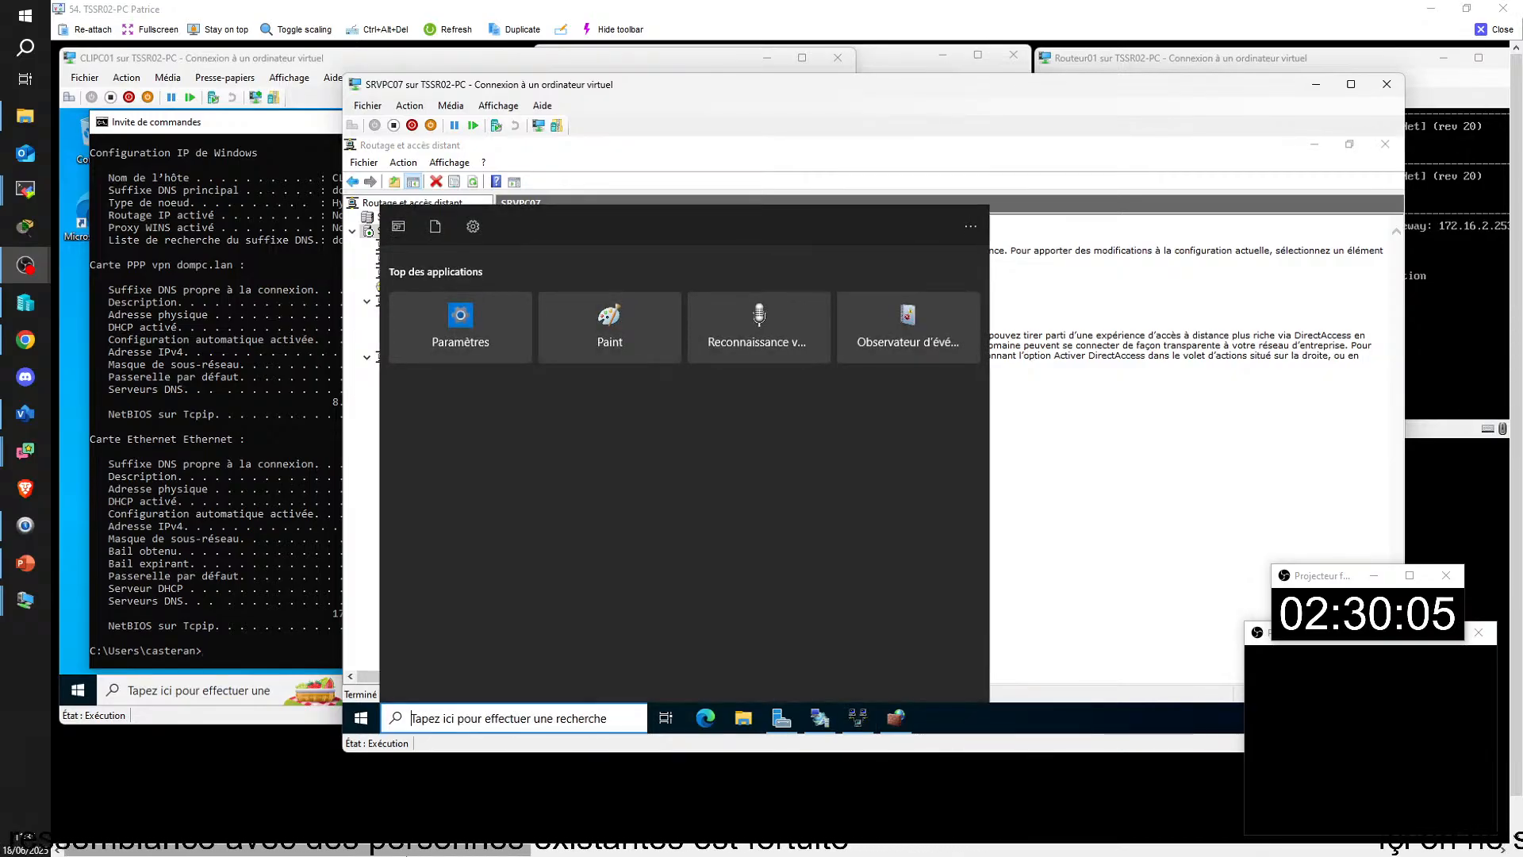
type("nc")
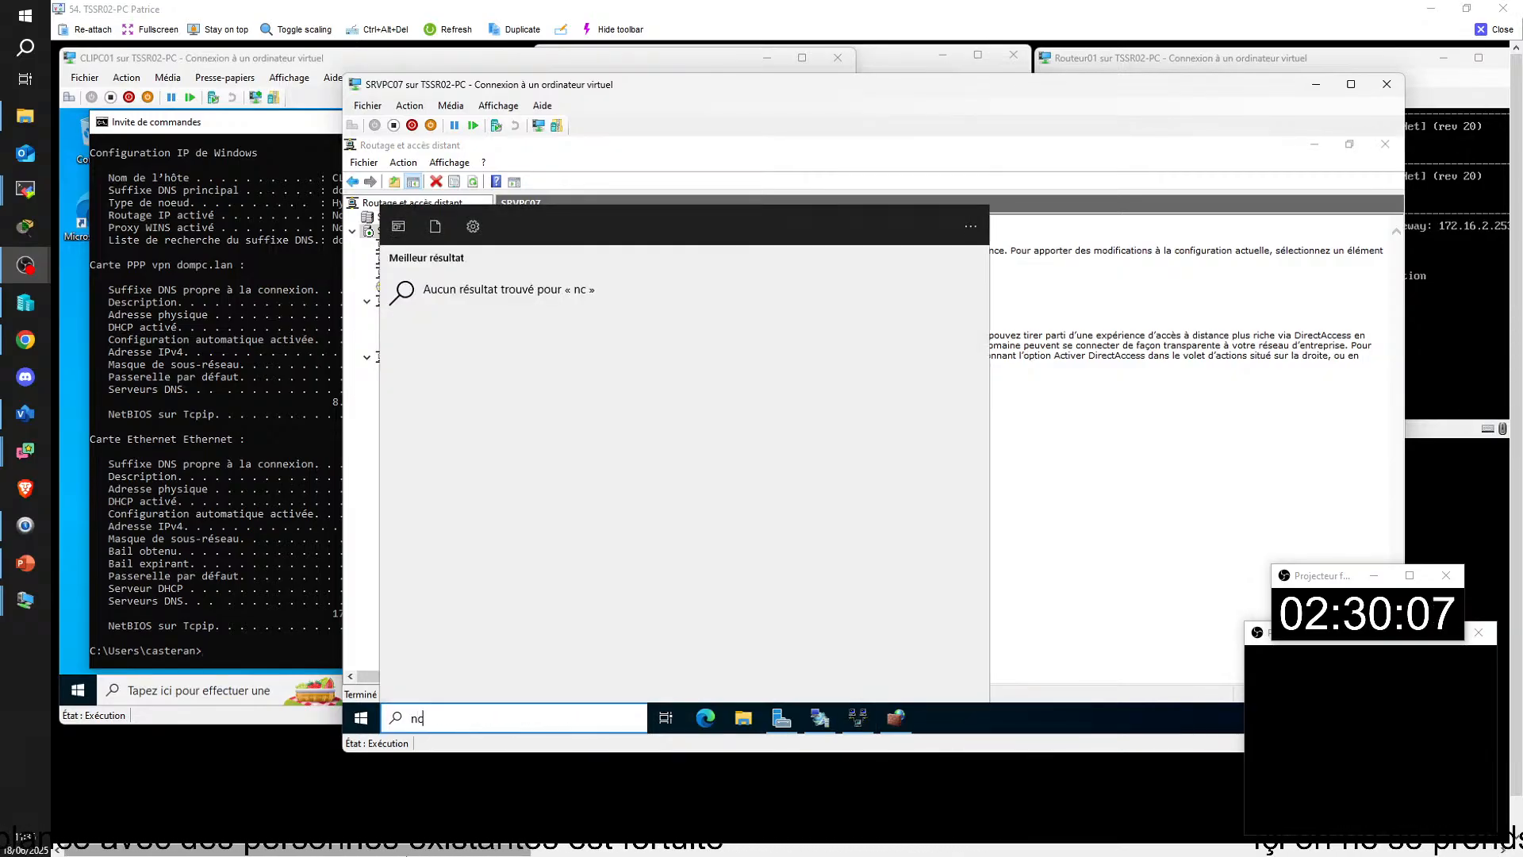
type("pa.cpl")
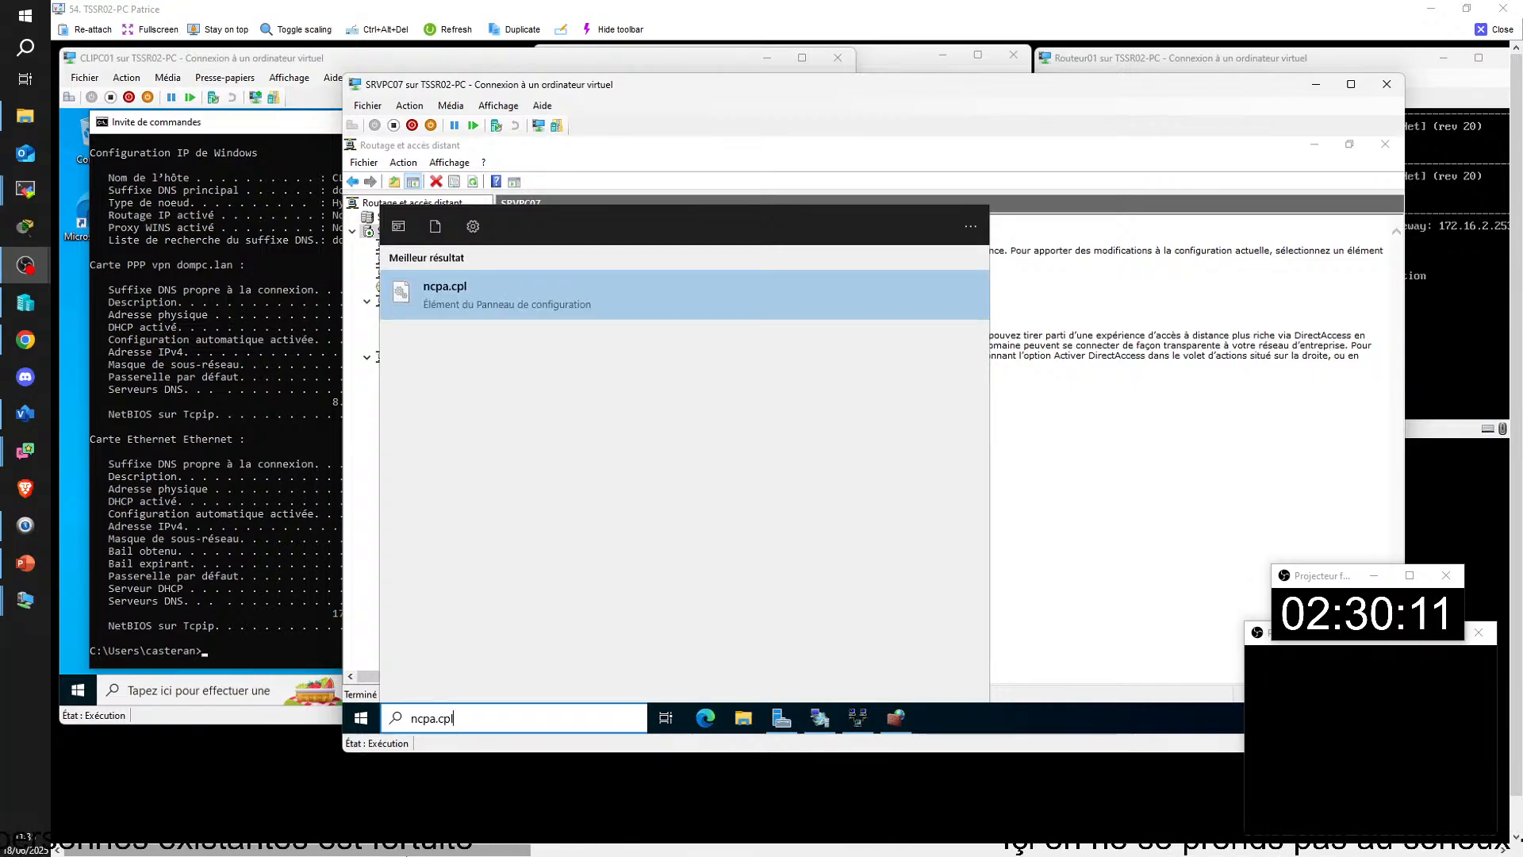
key("Return")
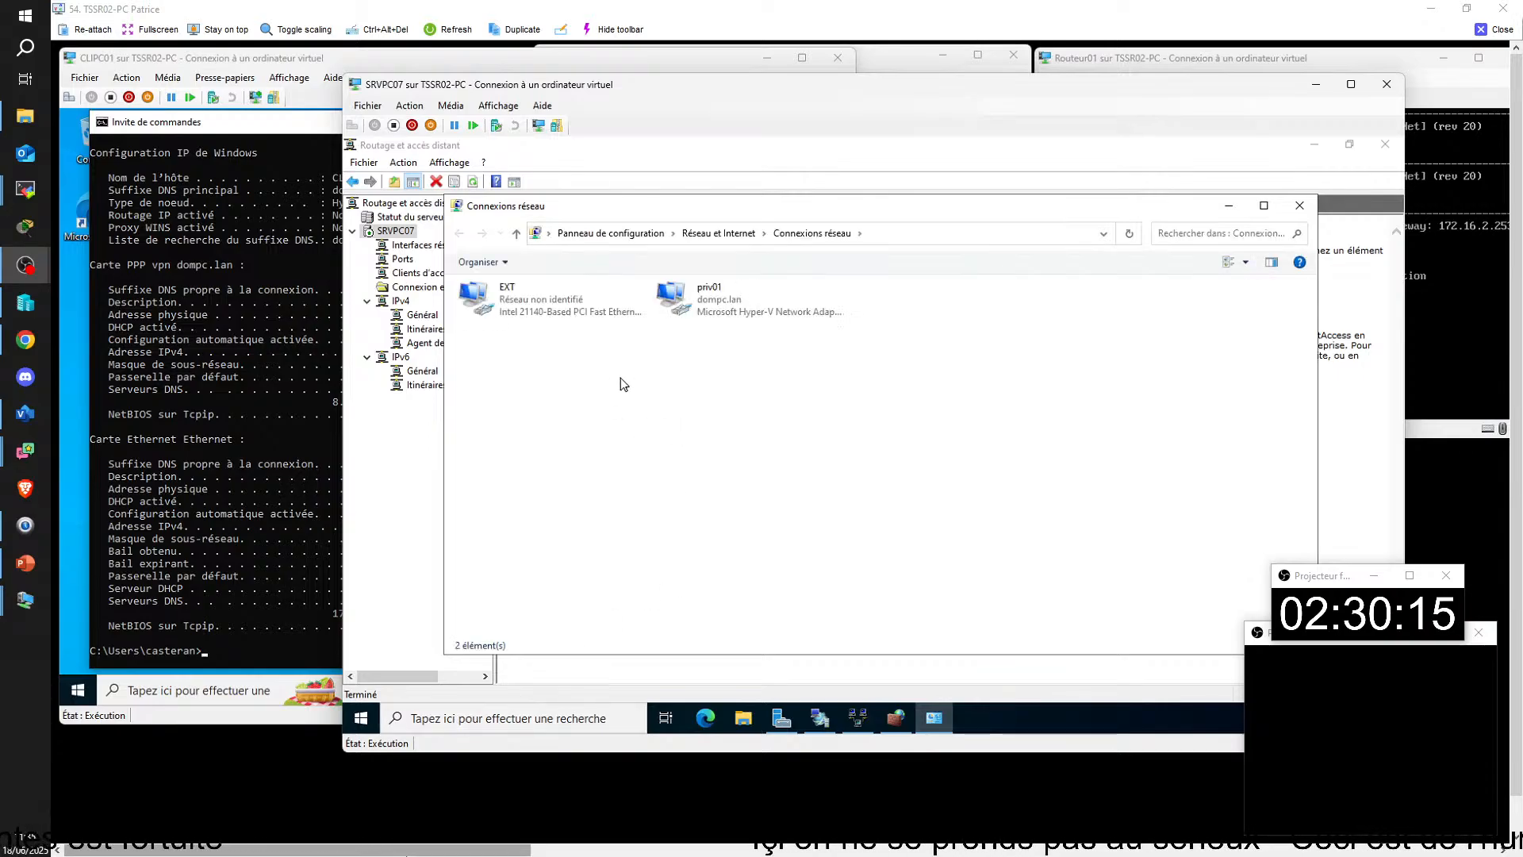
Step: Set the priv01 adapter's TCP/IPv4 DNS to preferred server 192.168.2.1 with no auxiliary server, and close its dialogs
double_click(668, 300)
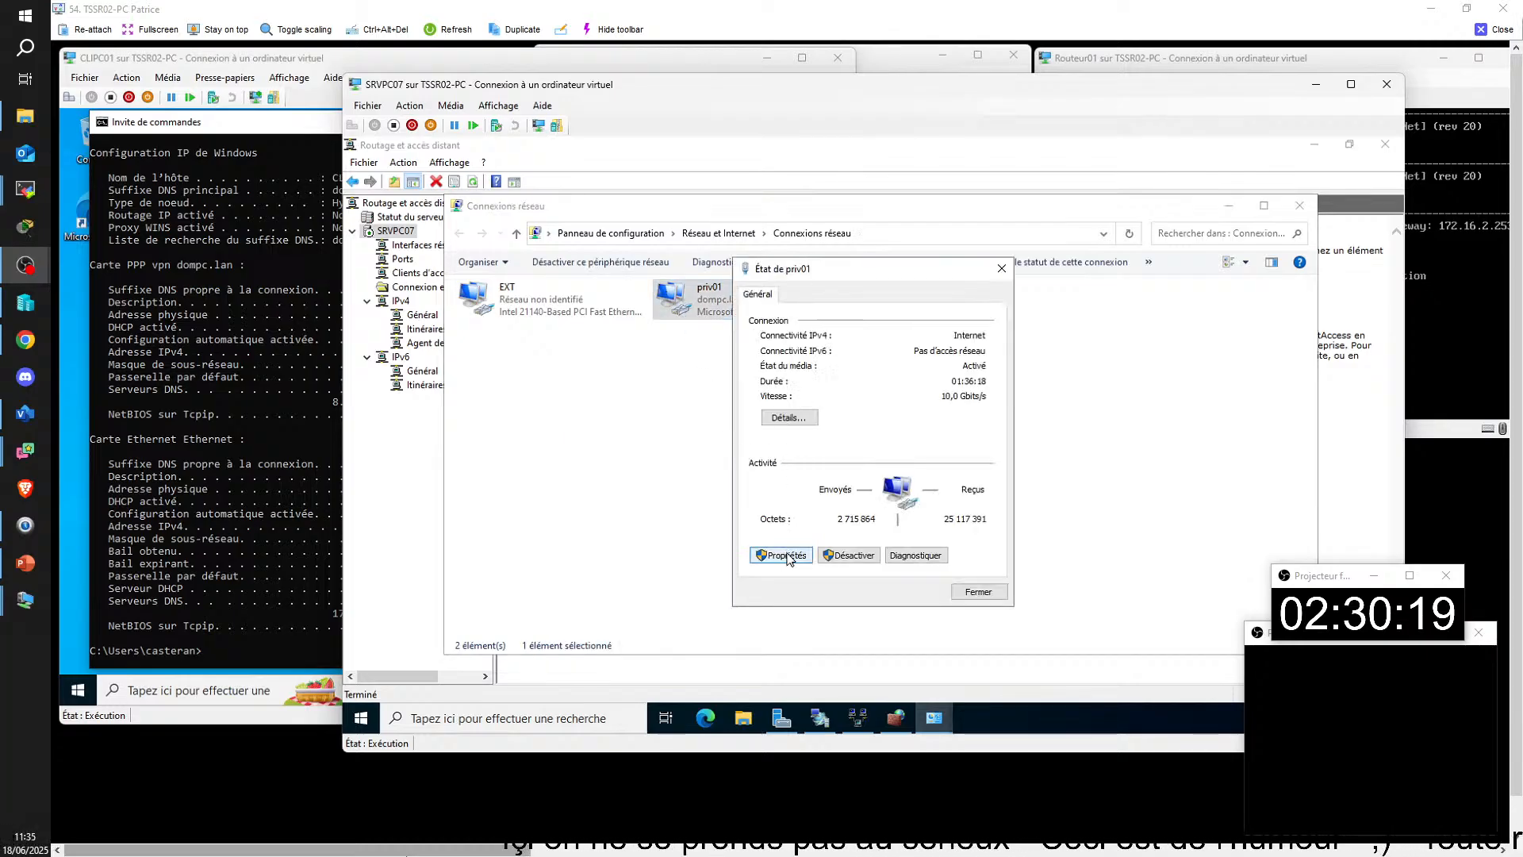
left_click(787, 555)
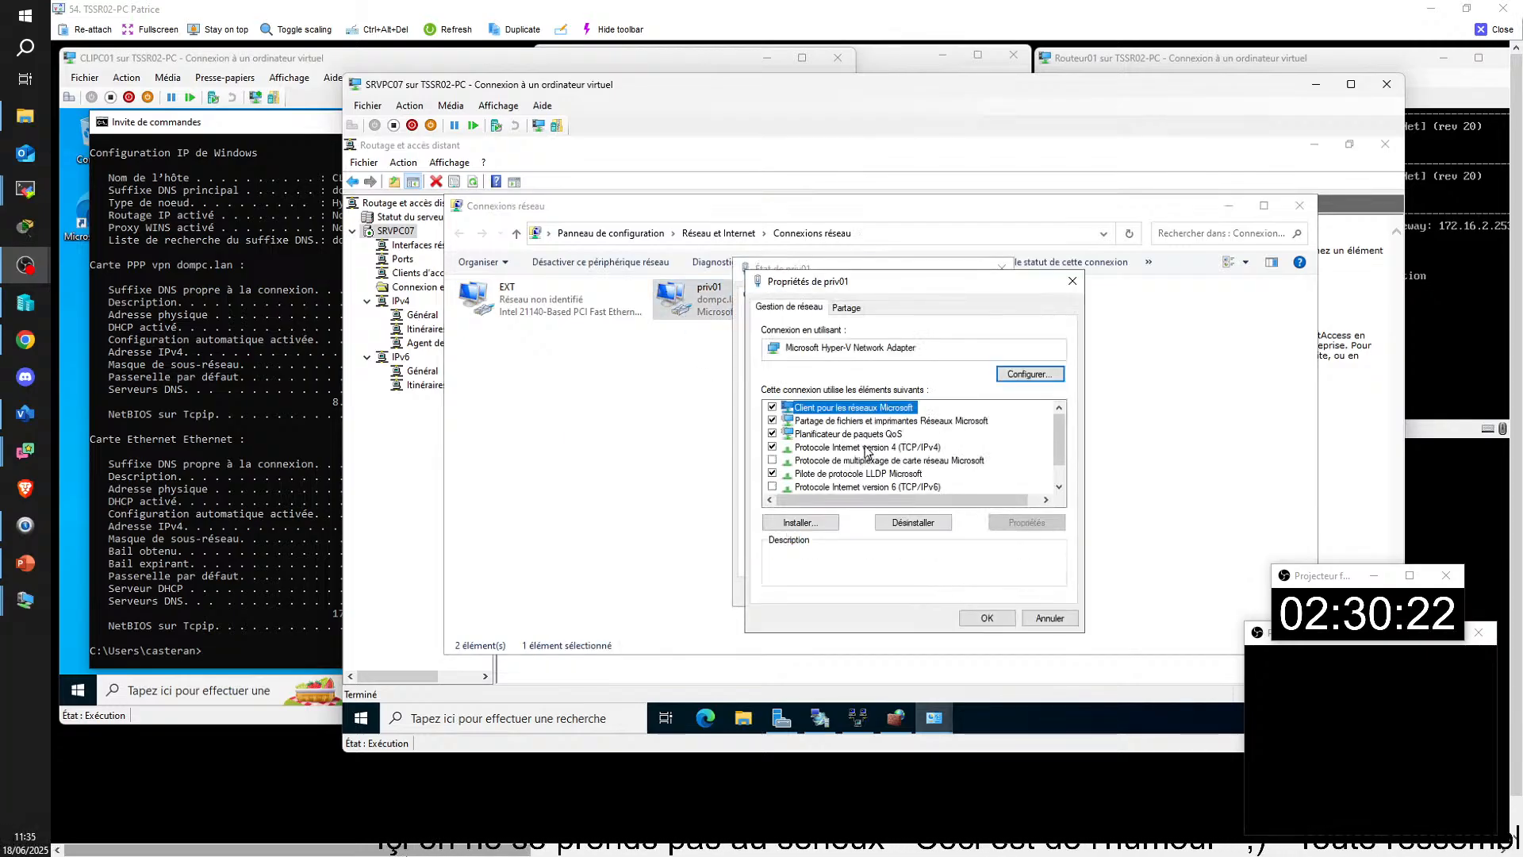
double_click(867, 447)
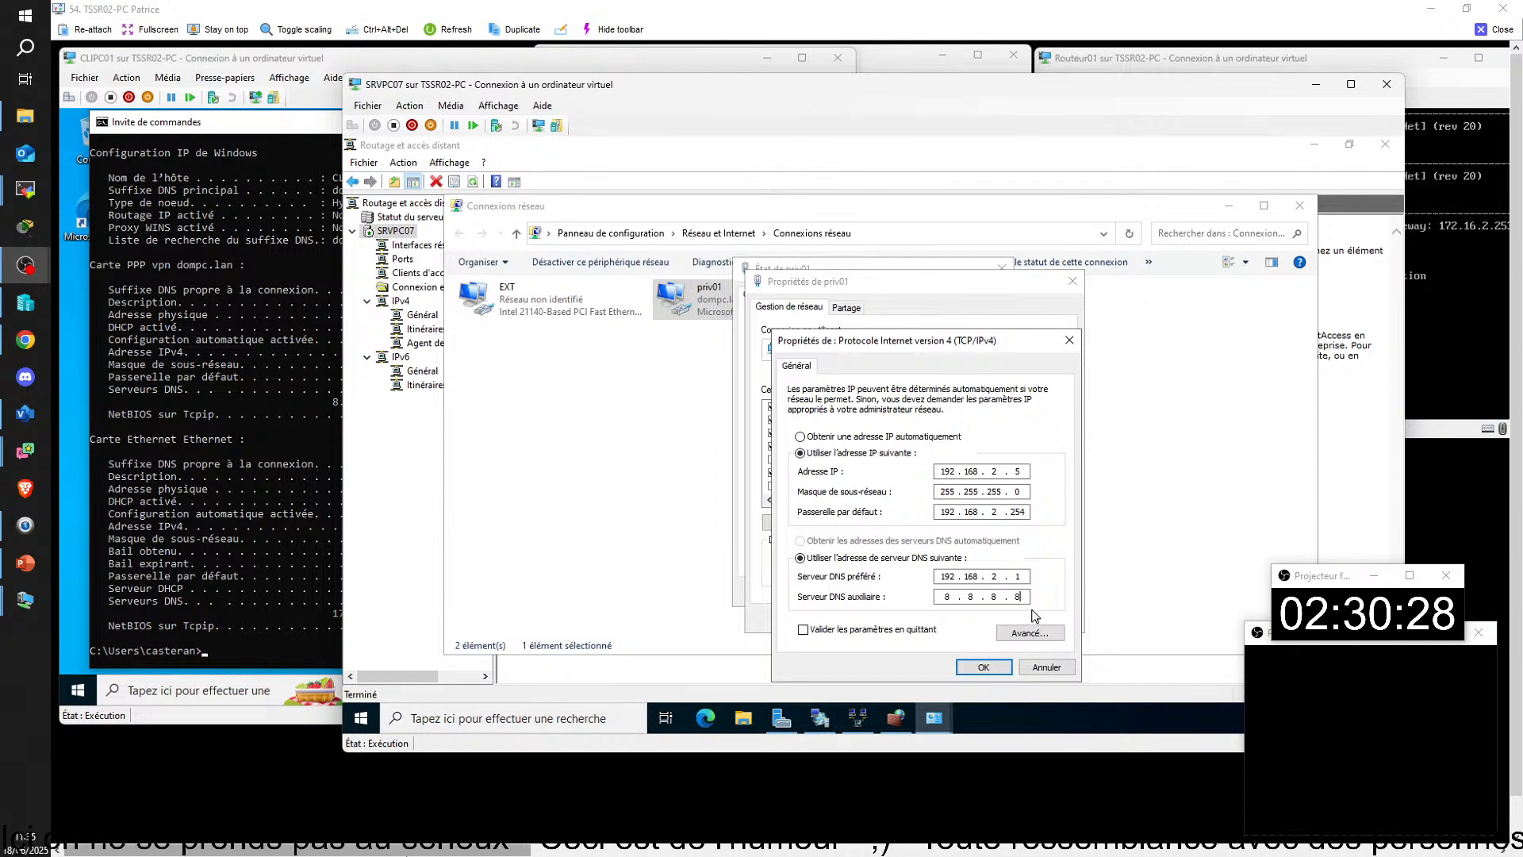
left_click(984, 667)
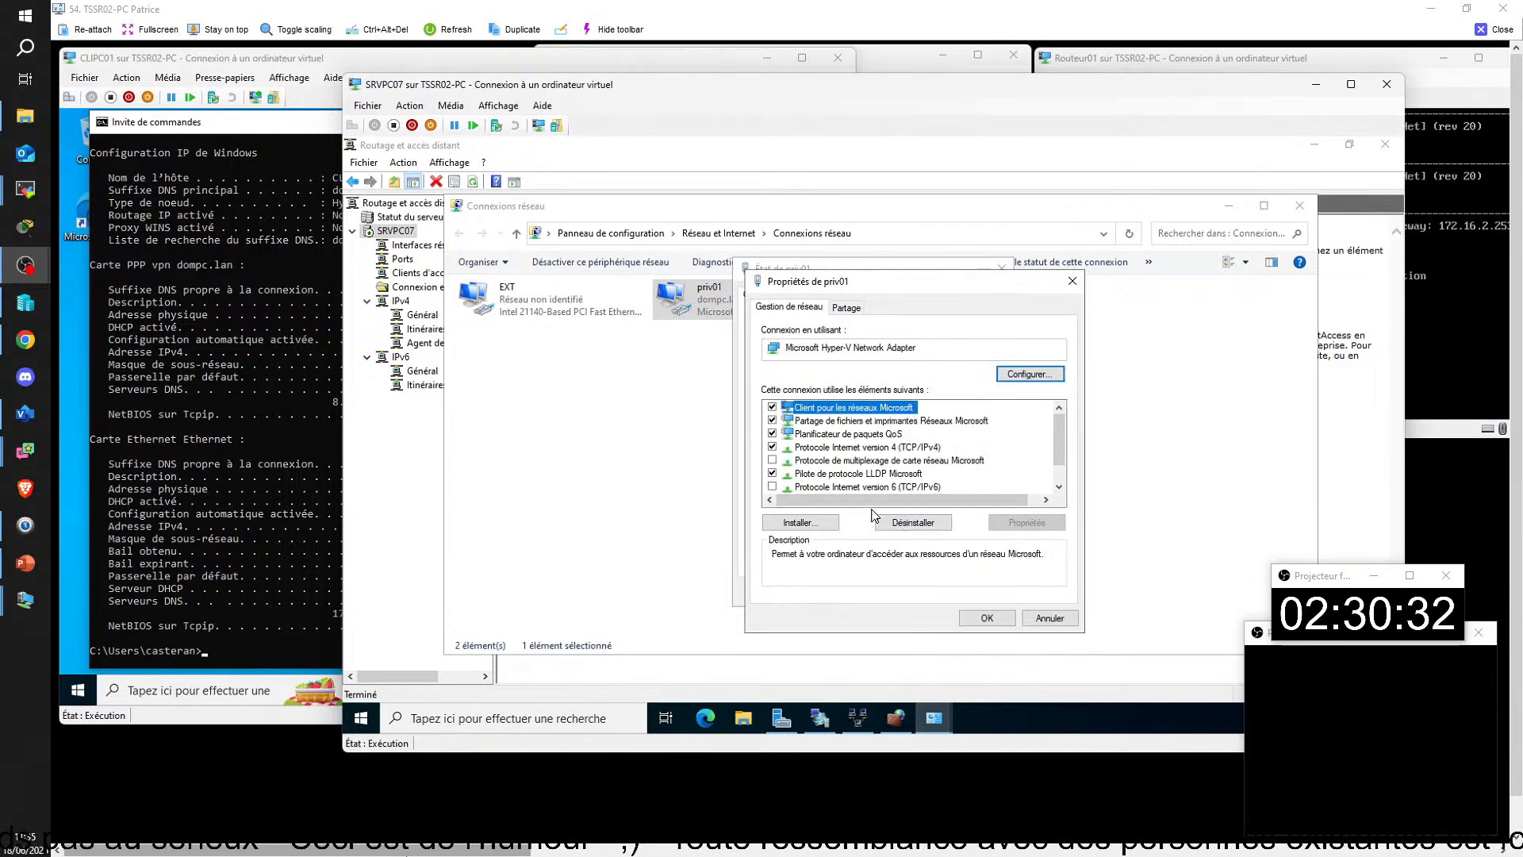
left_click(997, 623)
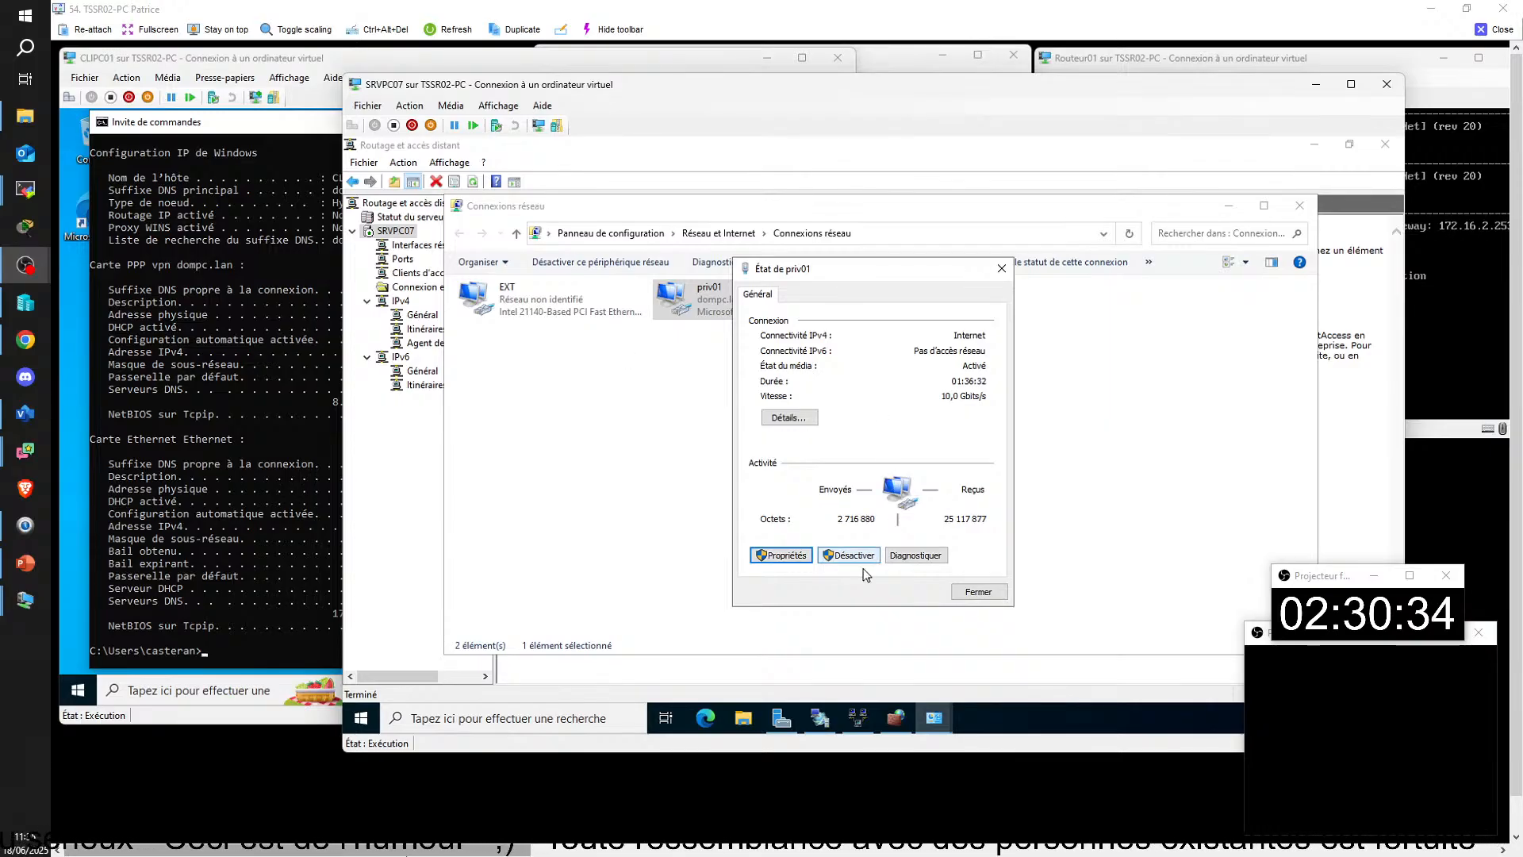
left_click(966, 592)
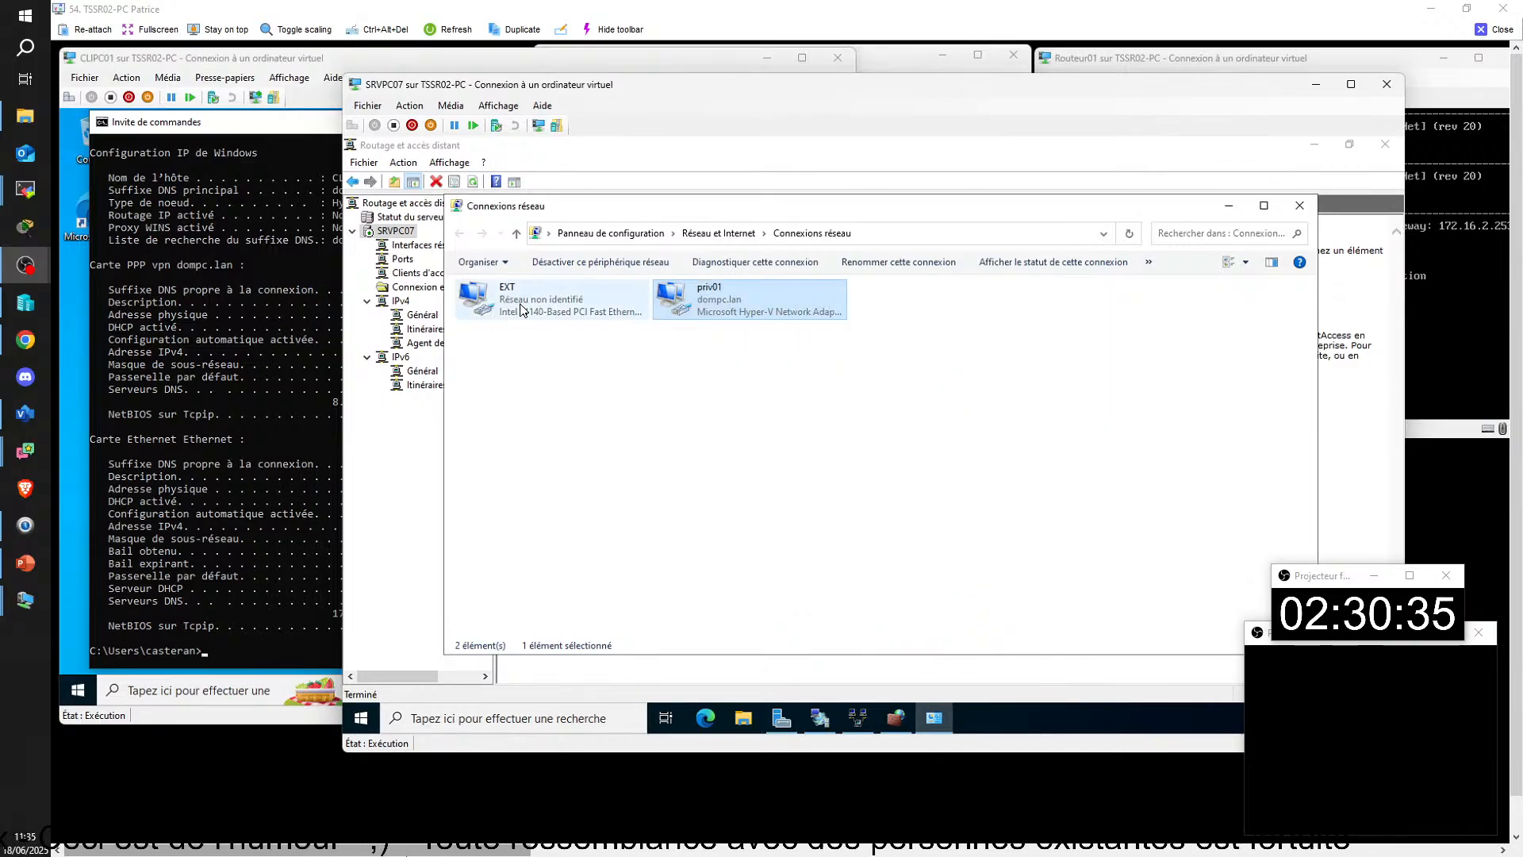
Step: Check the EXT adapter's TCP/IPv4 settings for DNS servers and close its dialogs
double_click(520, 310)
left_click(779, 553)
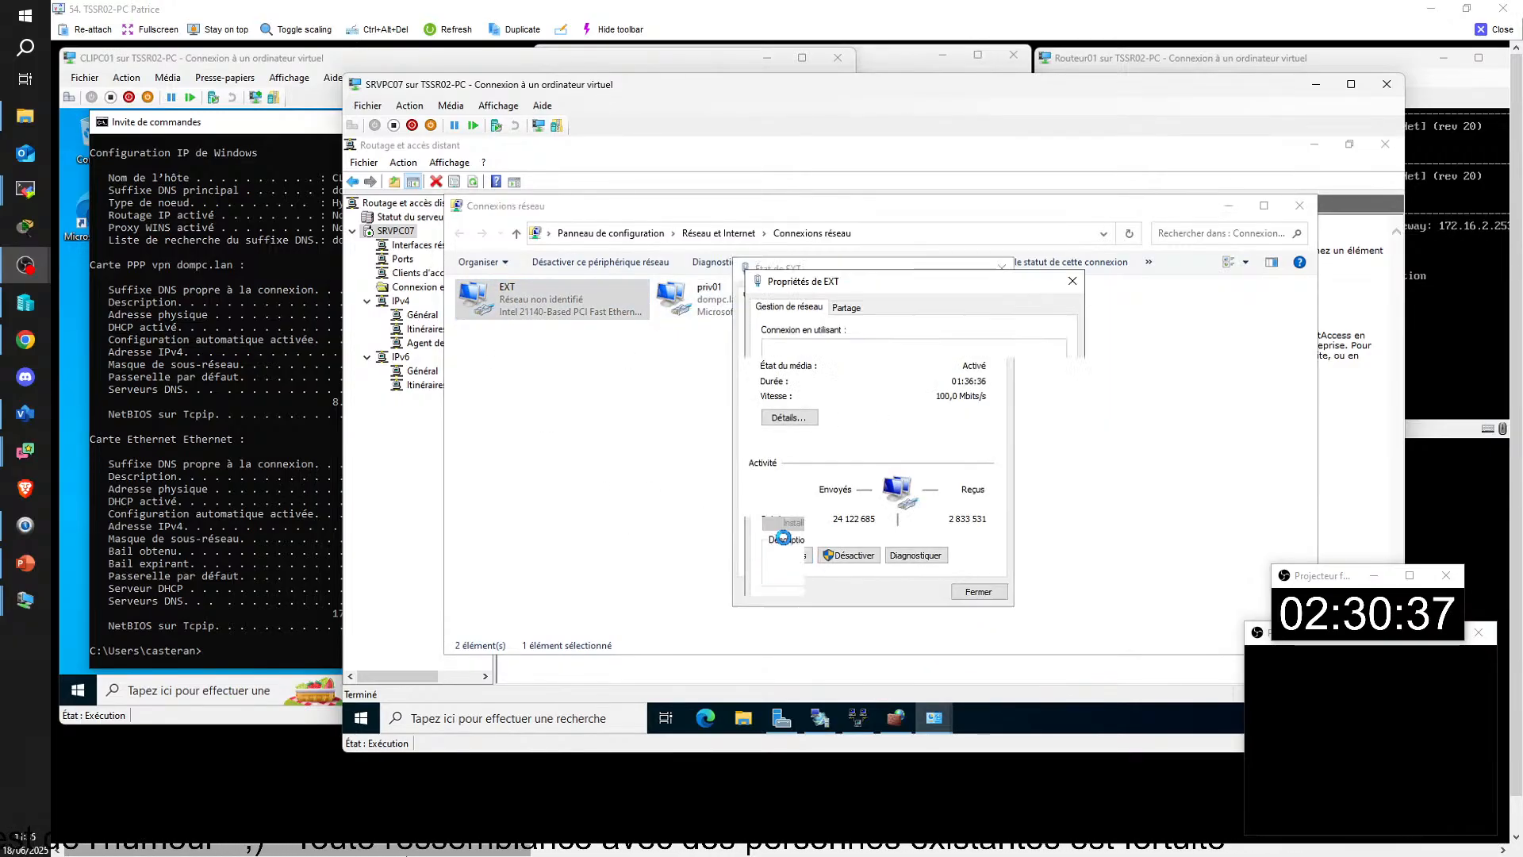
double_click(875, 447)
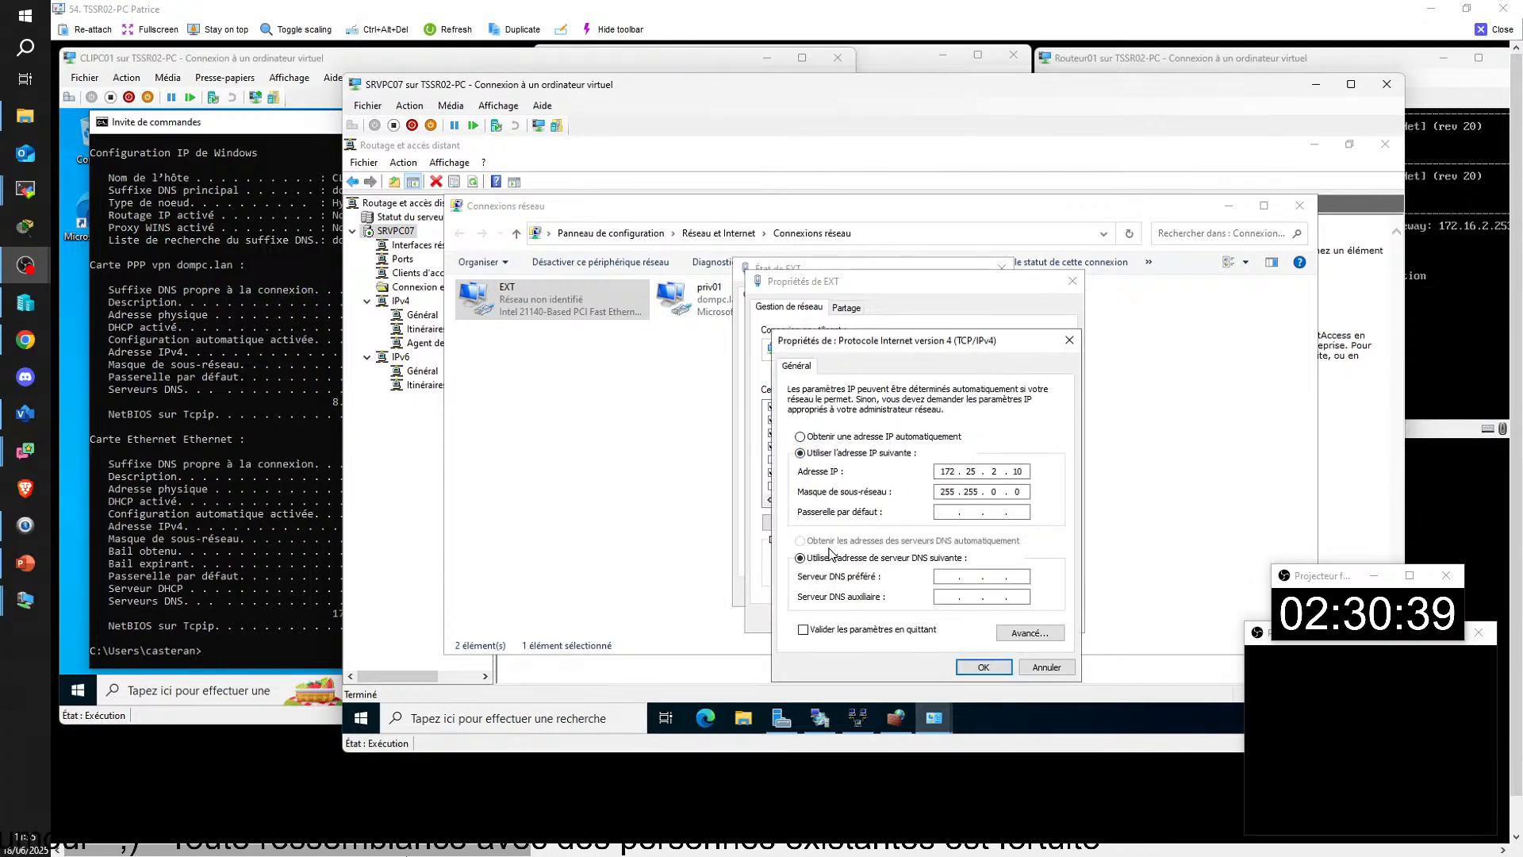
left_click(983, 666)
left_click(988, 621)
left_click(963, 592)
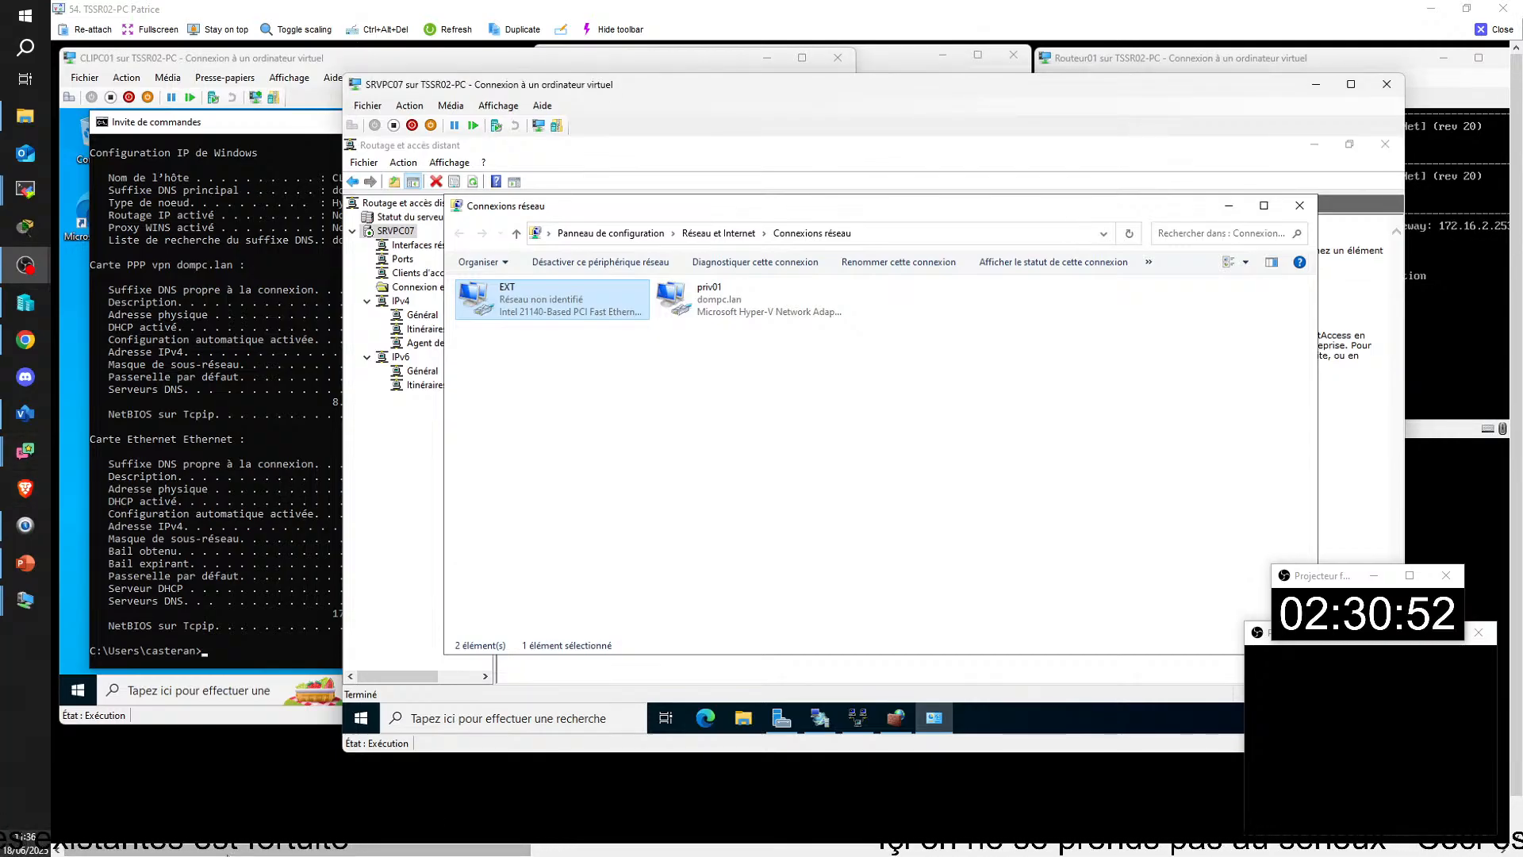
Step: Return to SRVPC01 and check the DNS servers in its Ethernet connection's TCP/IPv4 properties
left_click_drag(405, 849, 829, 854)
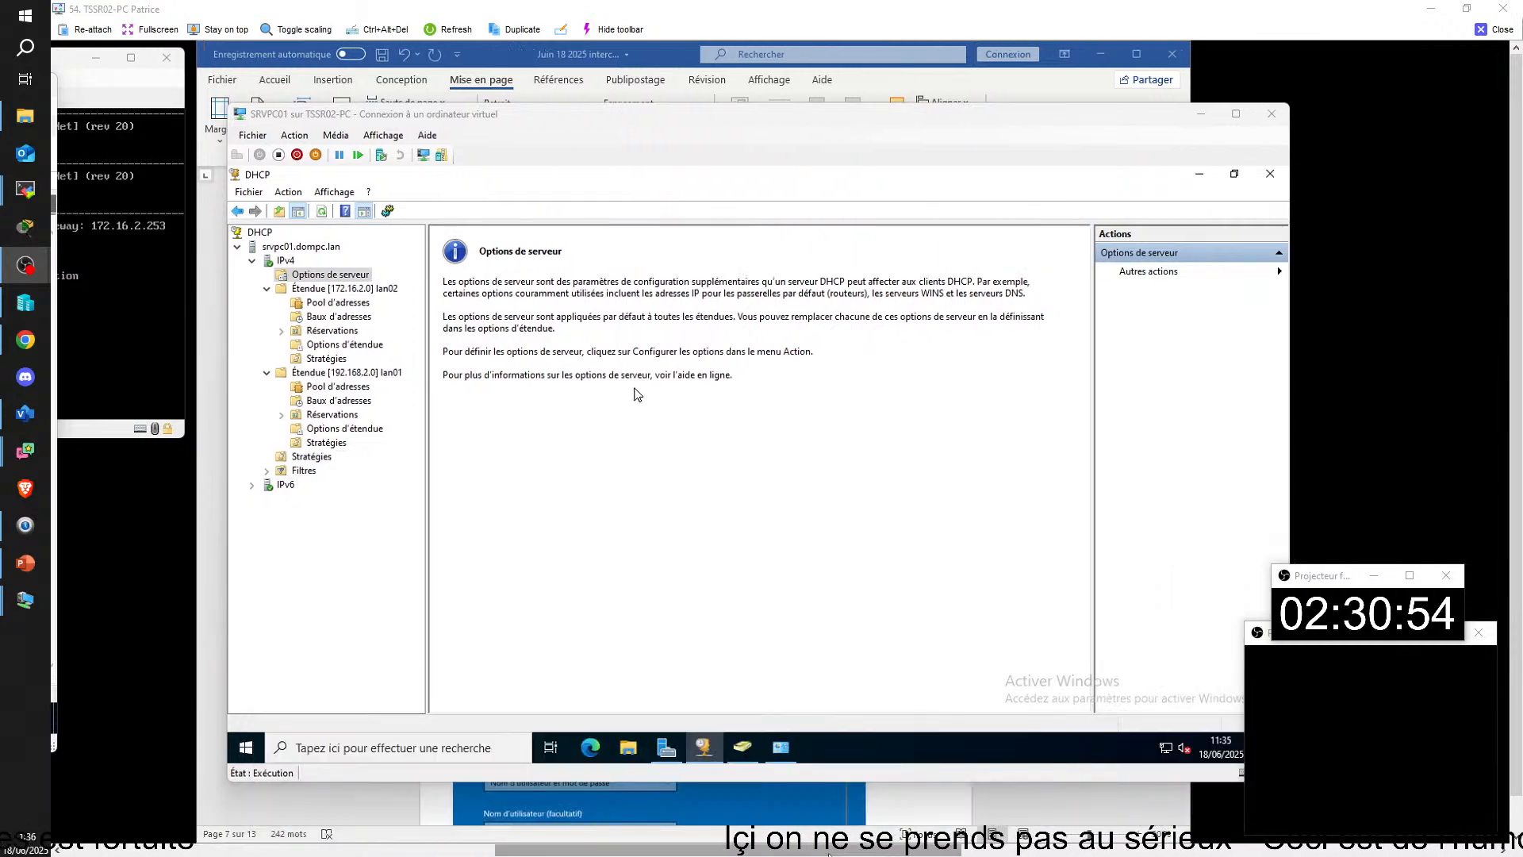
left_click(665, 749)
left_click(592, 424)
left_click(421, 333)
double_click(421, 333)
left_click(665, 585)
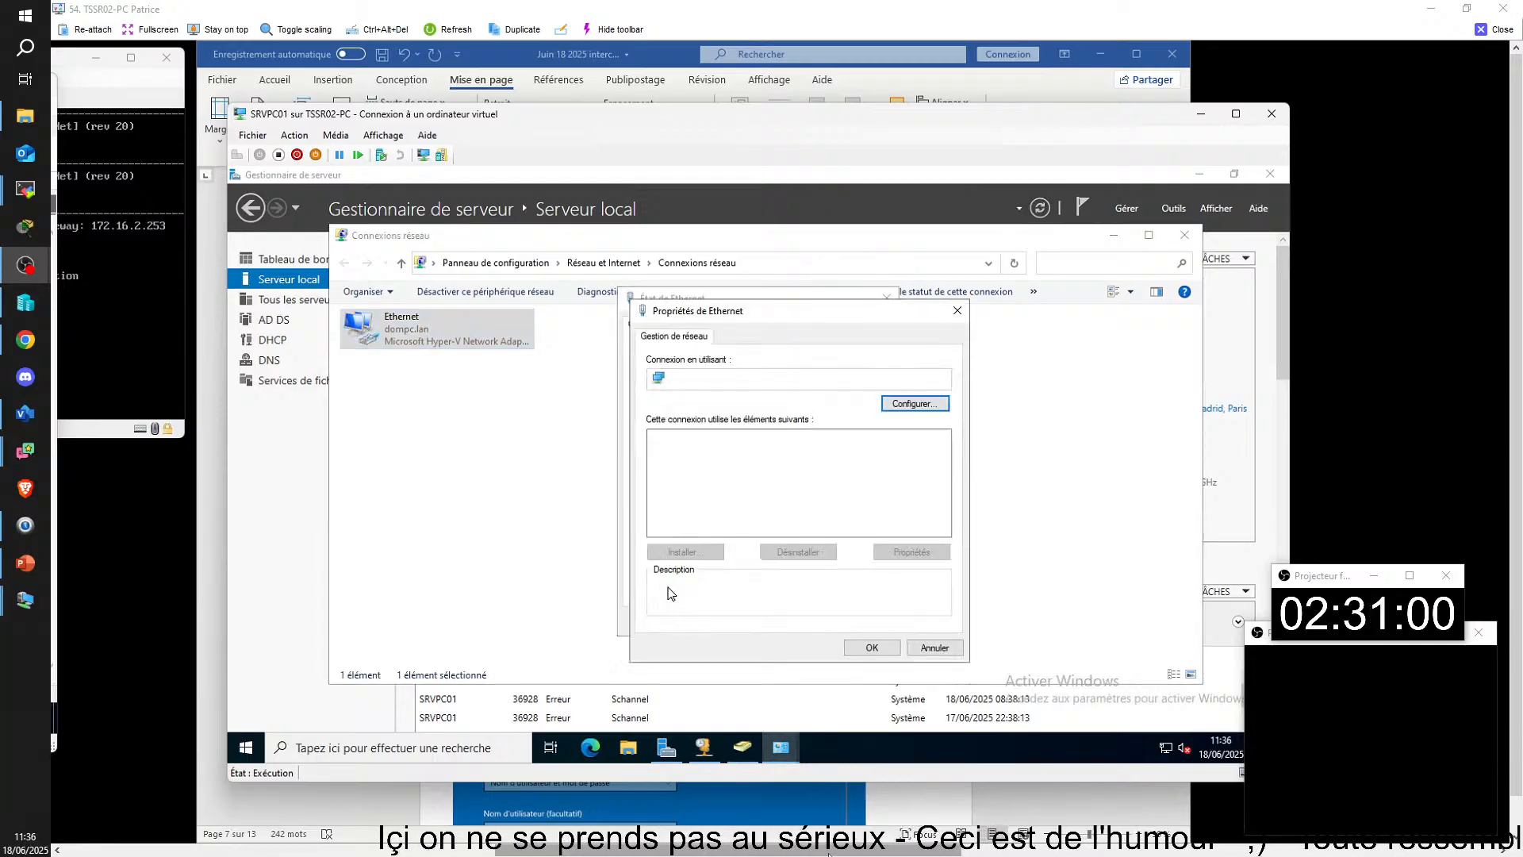
double_click(753, 476)
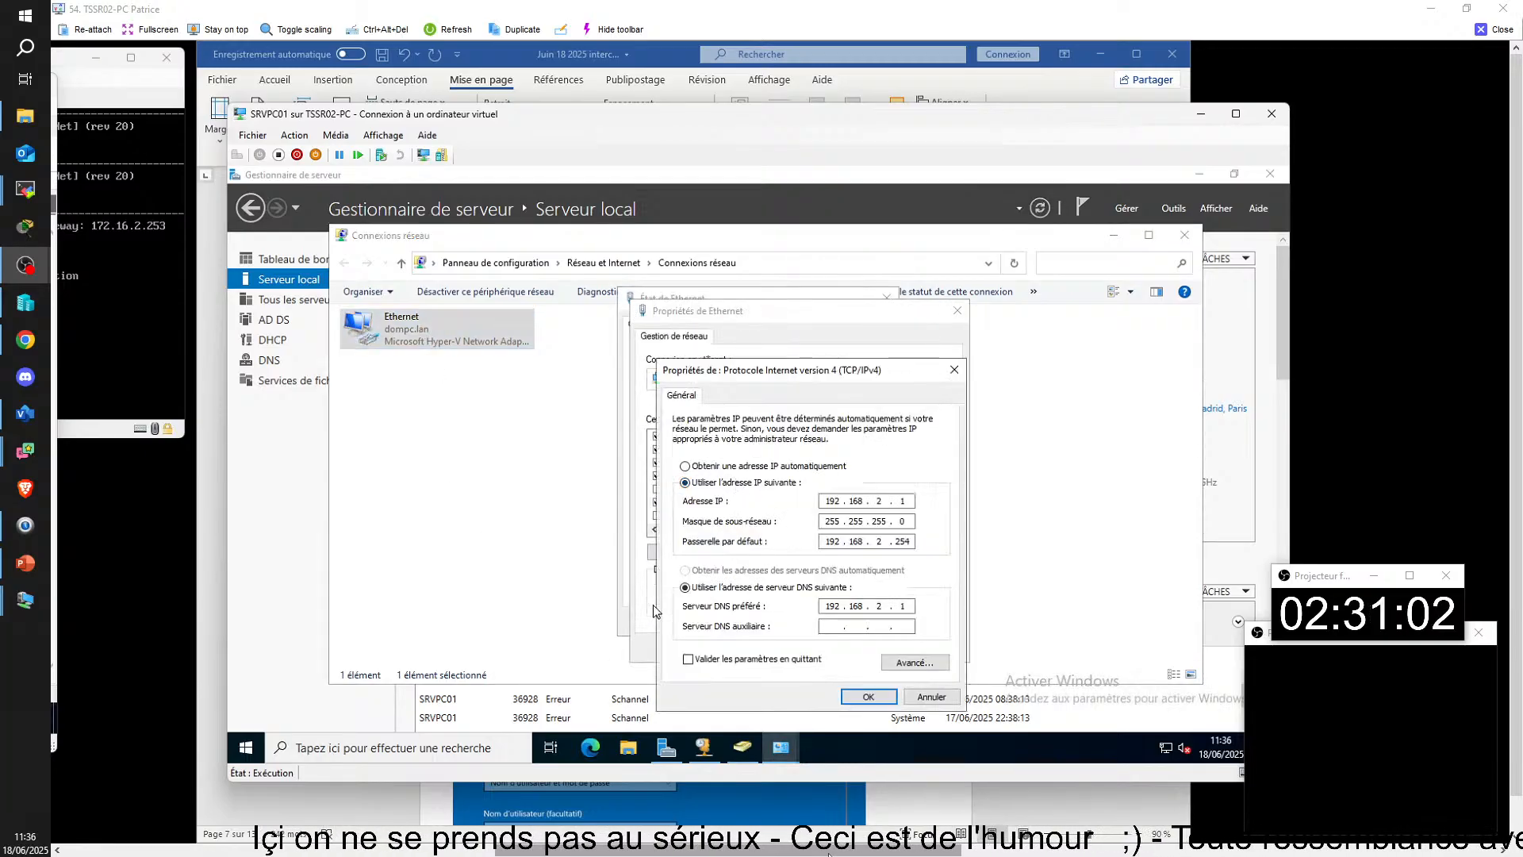
left_click(868, 697)
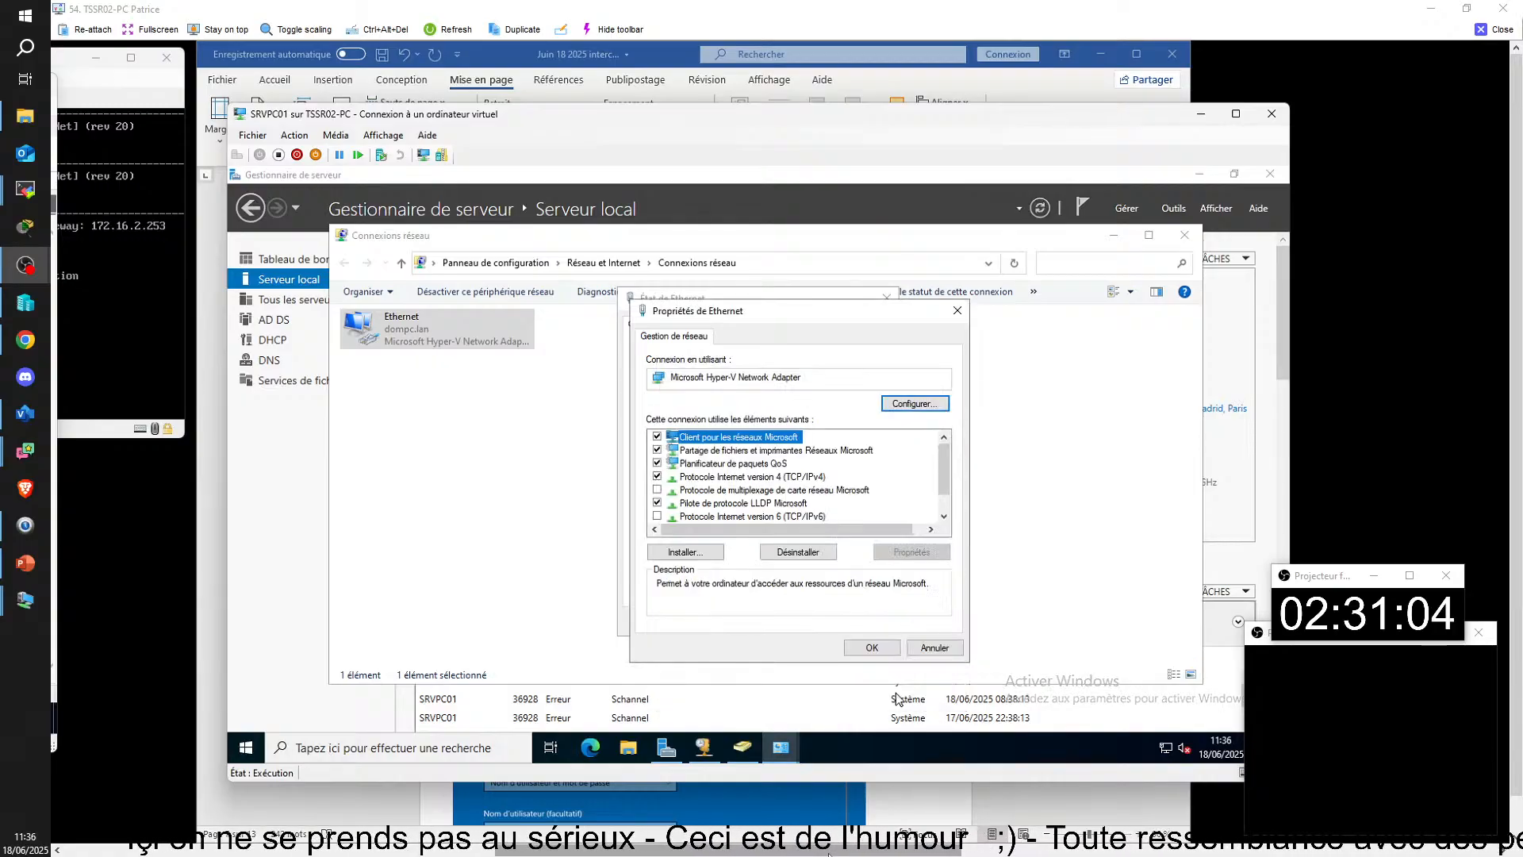
left_click(897, 649)
left_click(864, 622)
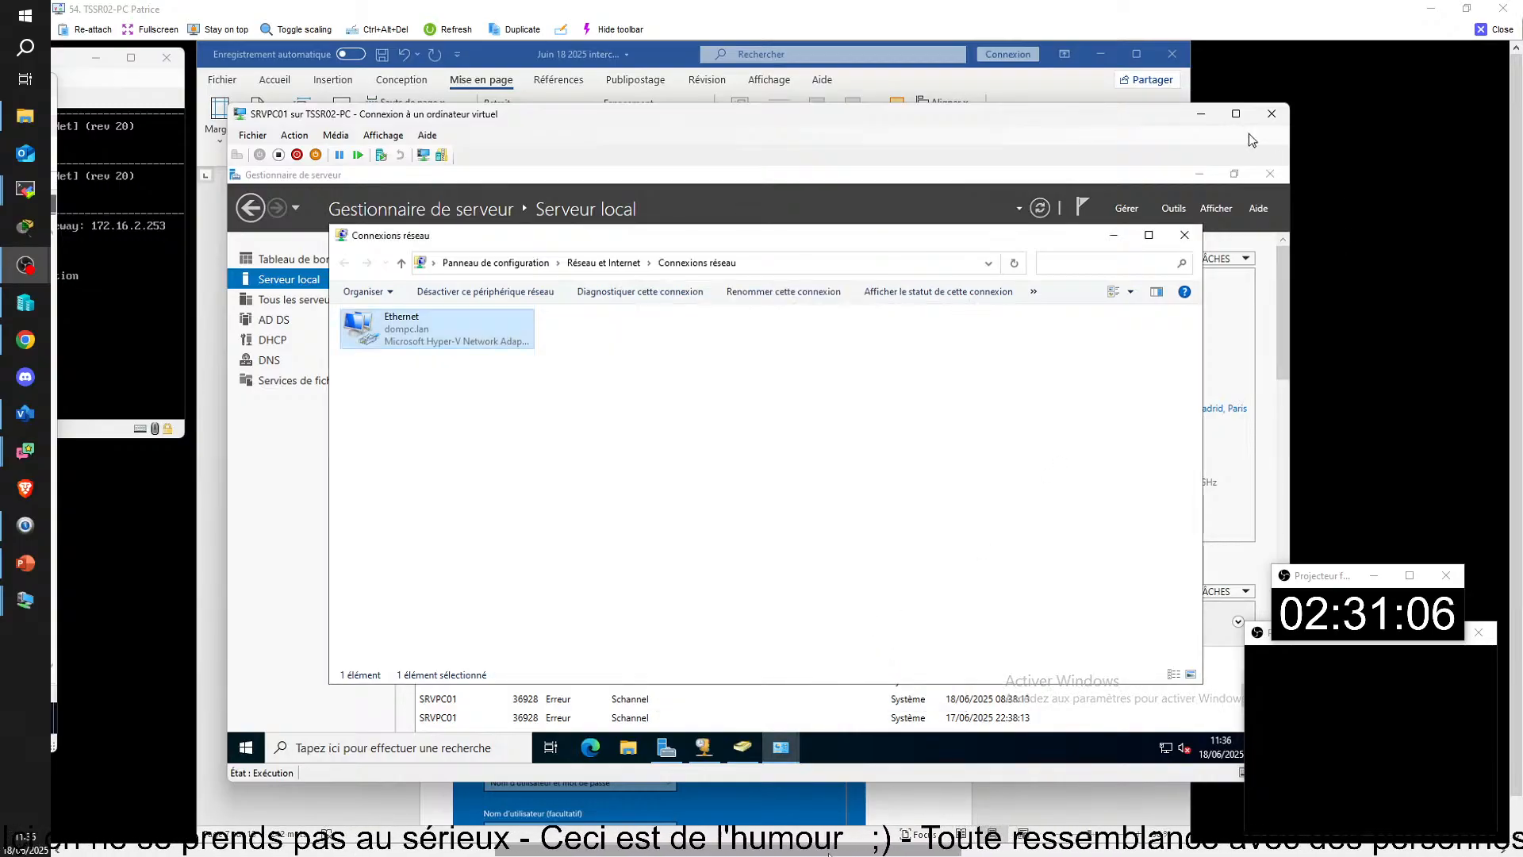
Step: Switch to the SRVPC02 virtual machine and check the DNS servers in its Ethernet connection's TCP/IPv4 properties
left_click(1201, 118)
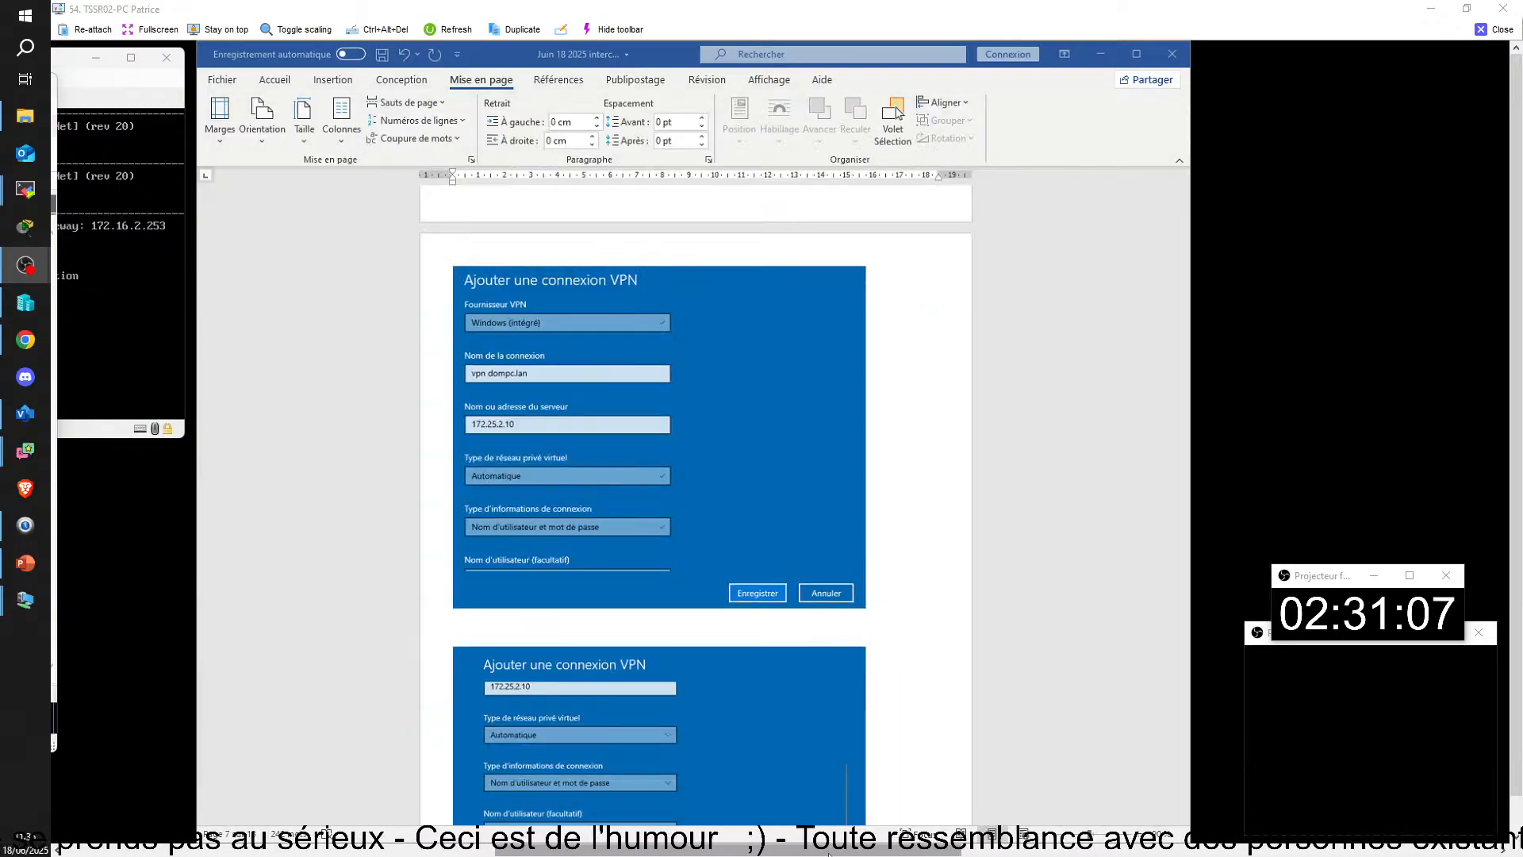
mouse_move(828, 851)
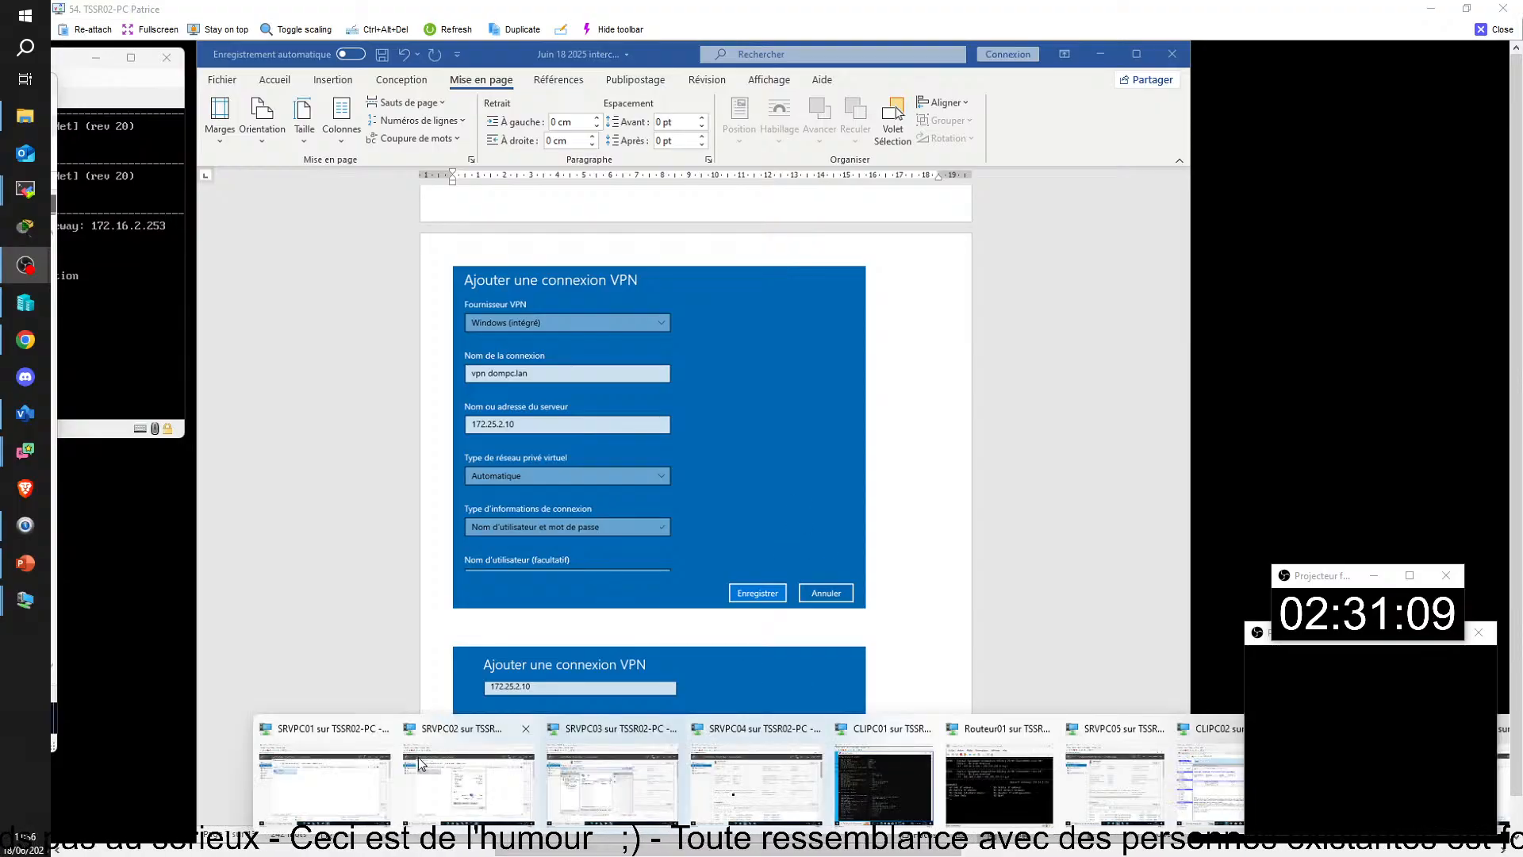
left_click(470, 779)
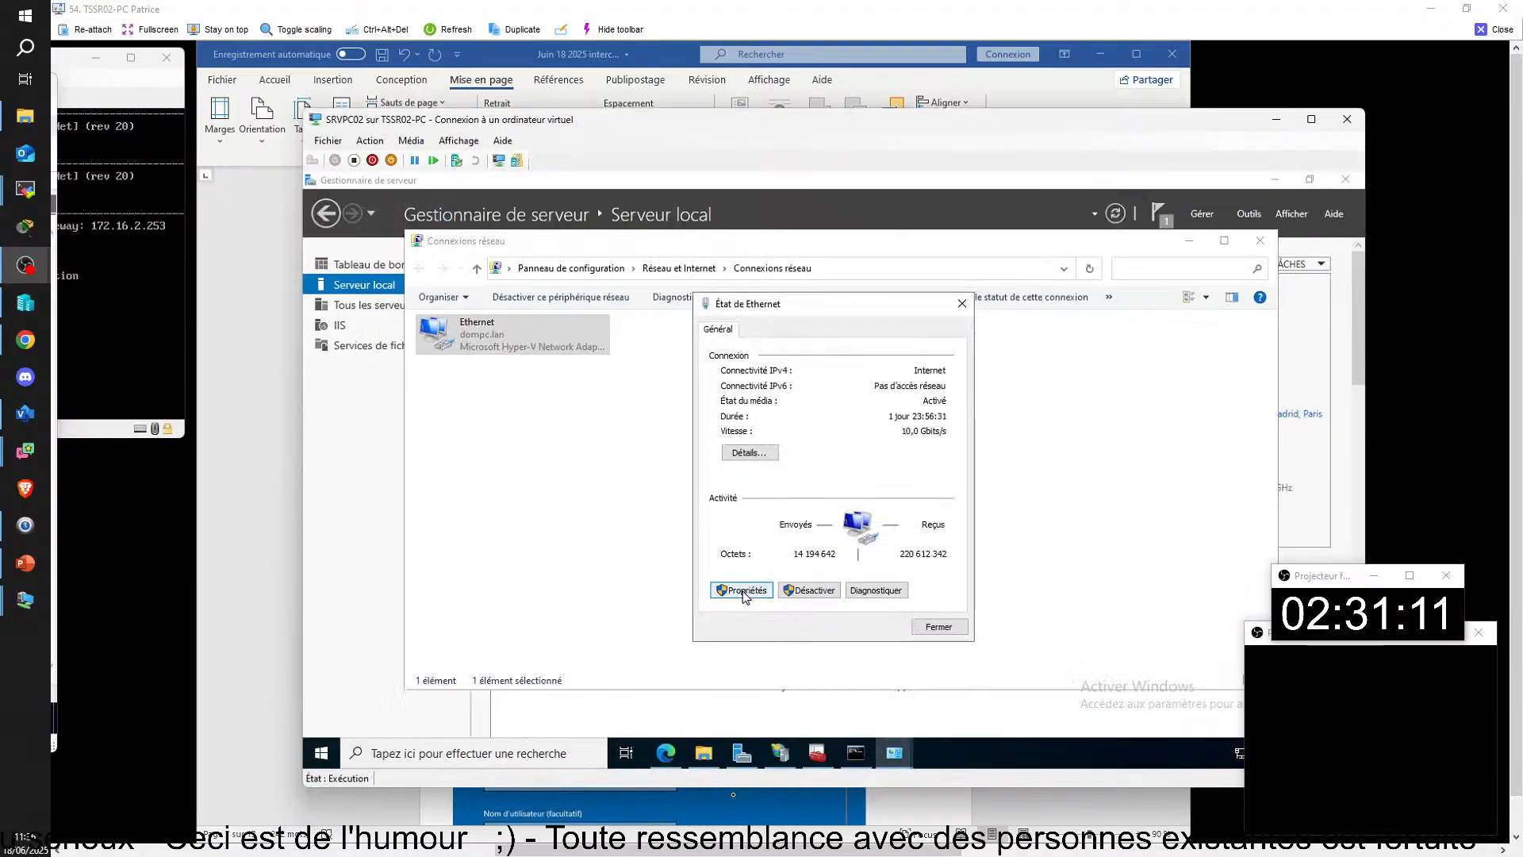
left_click(740, 588)
left_click(841, 495)
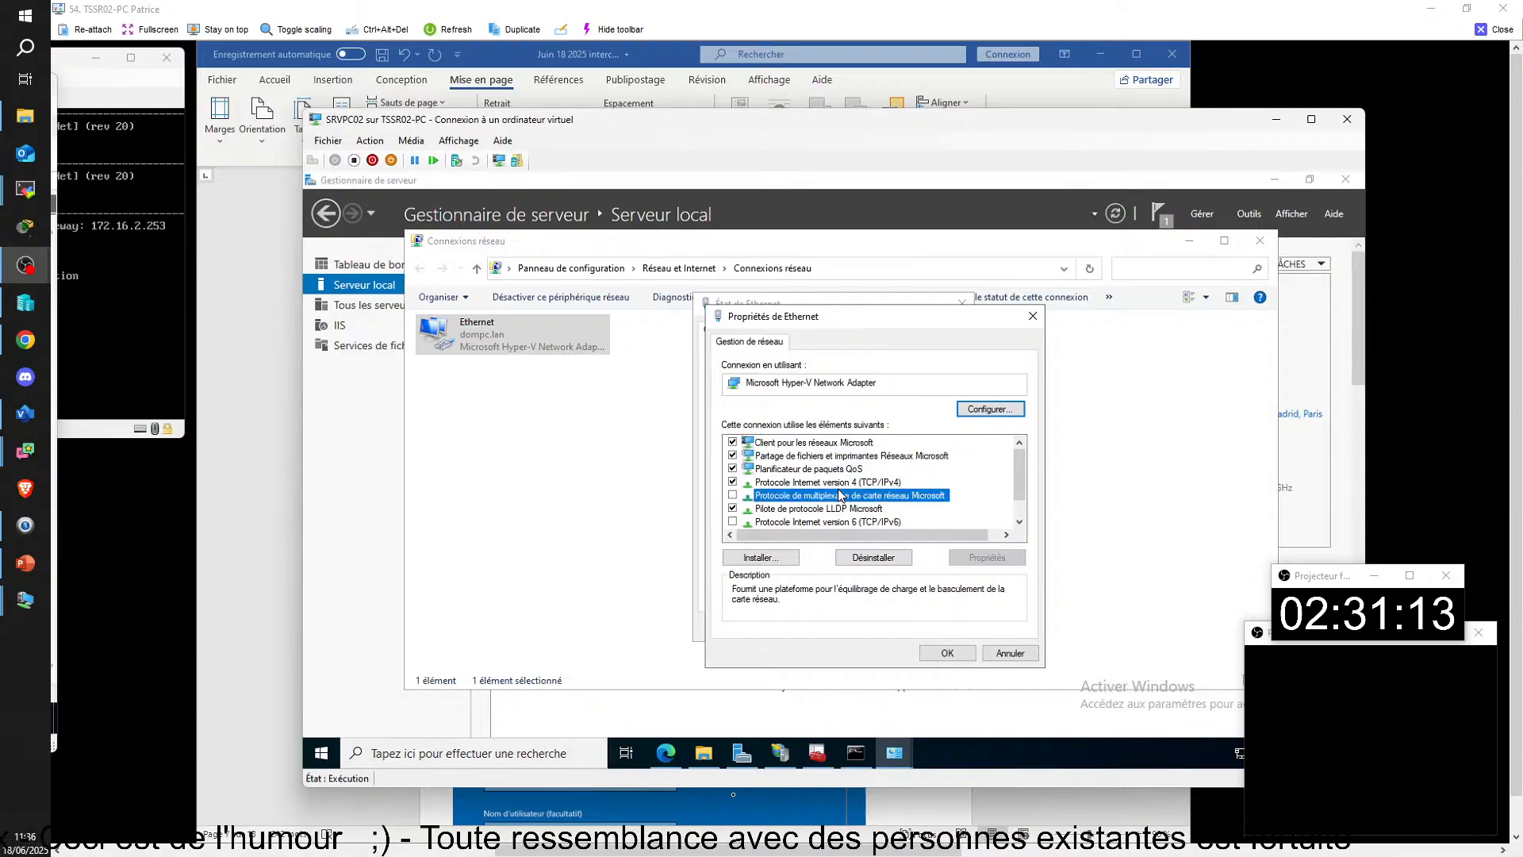
double_click(800, 483)
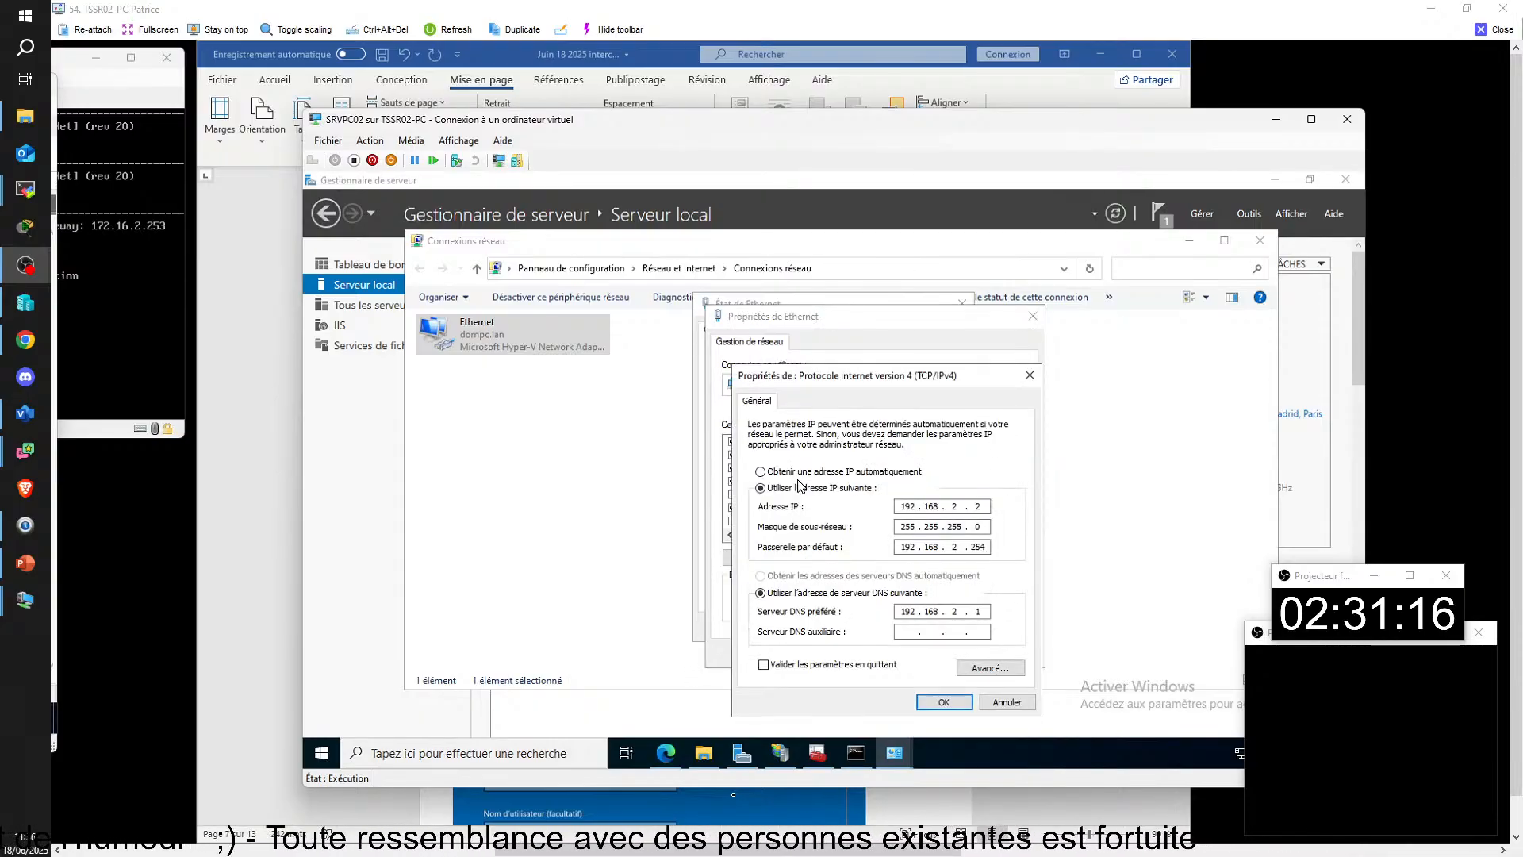
left_click(944, 702)
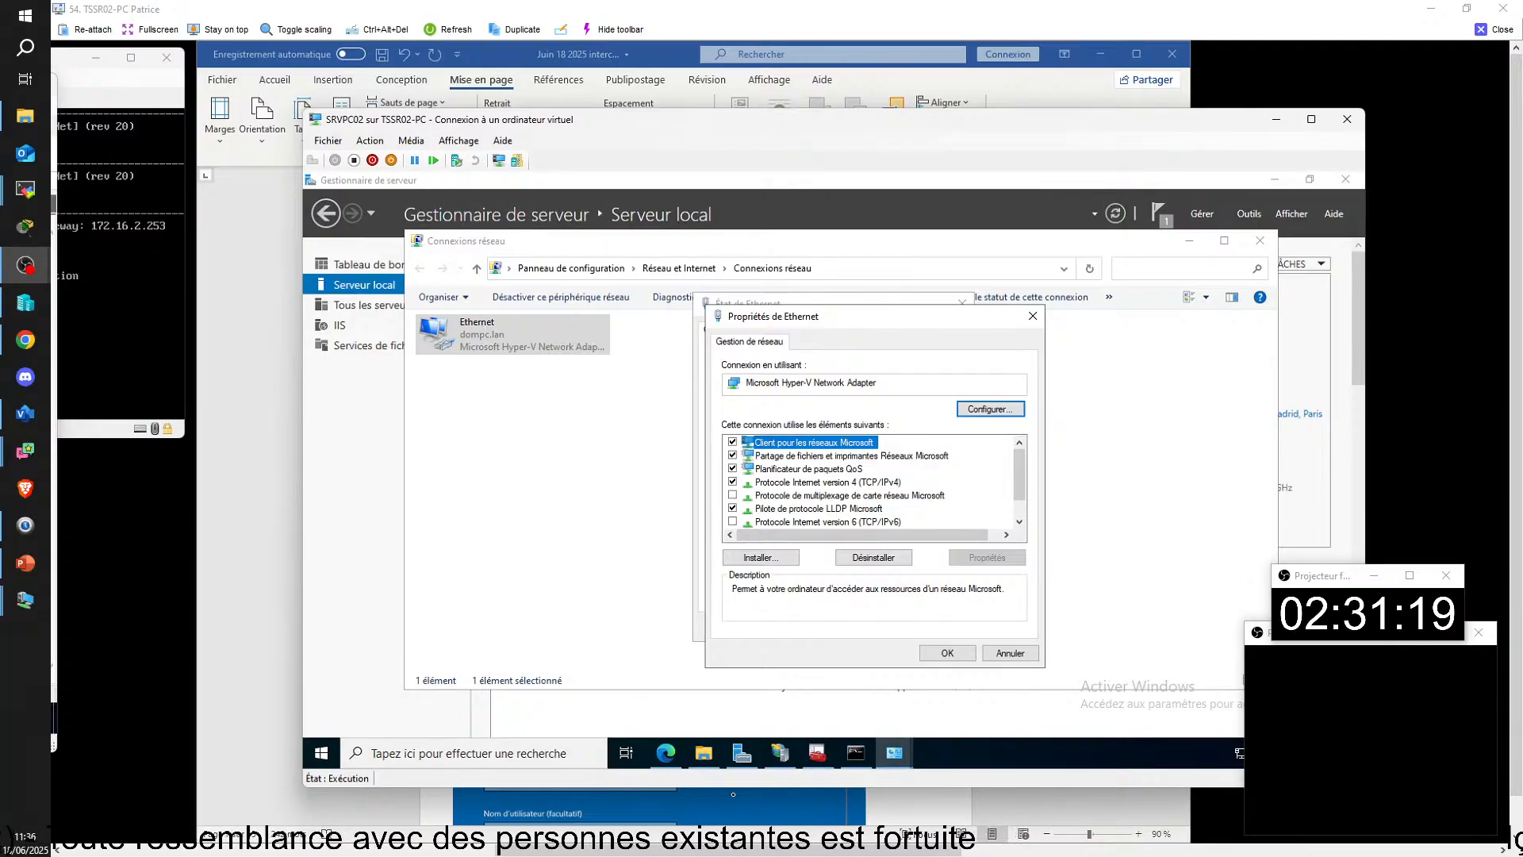
Step: On SRVPC04, clear the auxiliary DNS server in the Ethernet connection's TCP/IPv4 properties, and close its dialogs
mouse_move(881, 849)
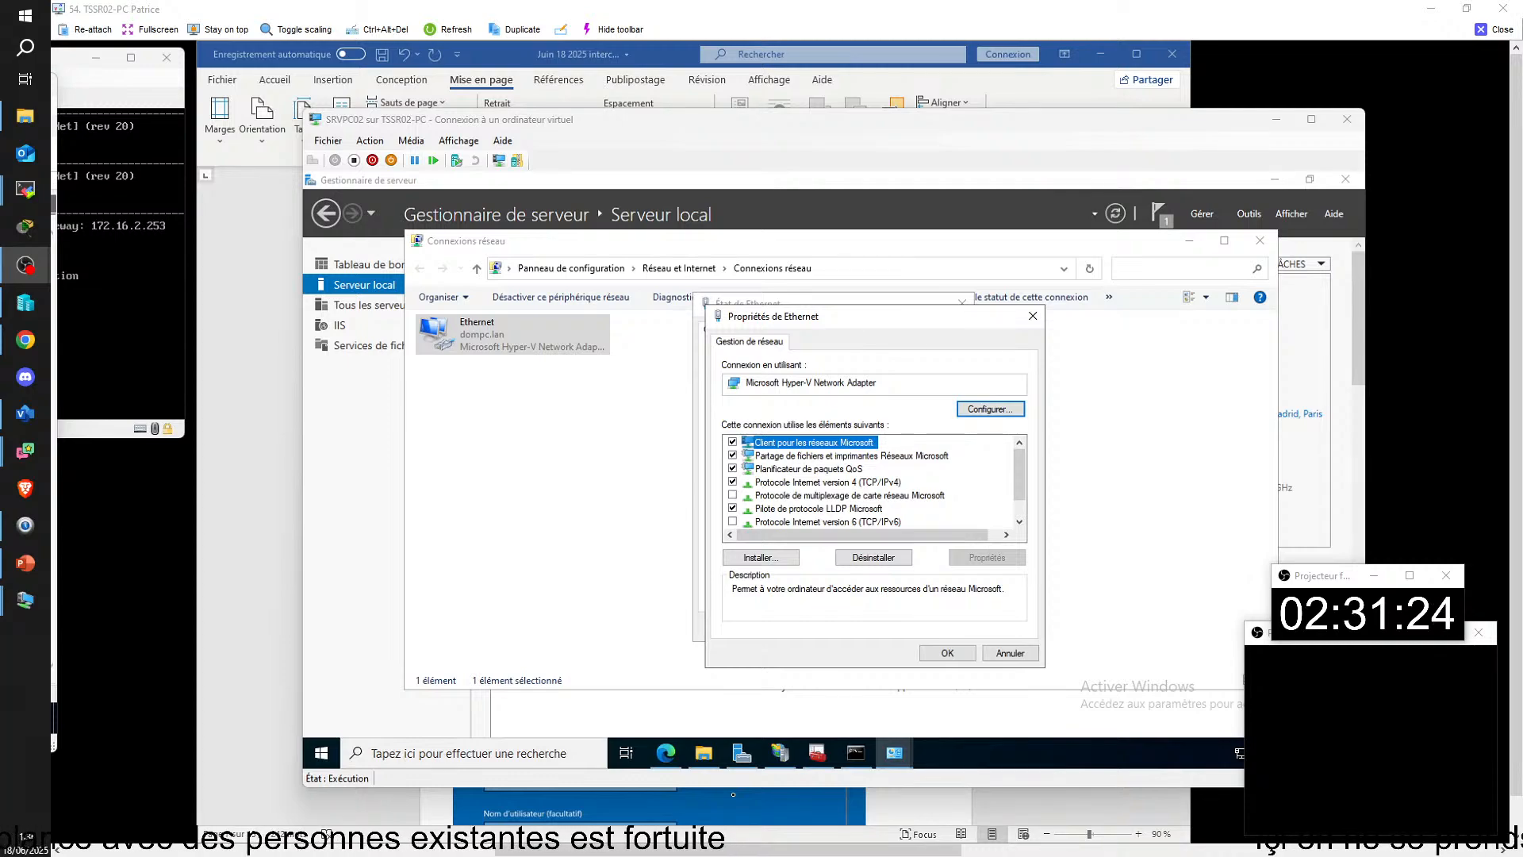
left_click_drag(802, 854, 424, 854)
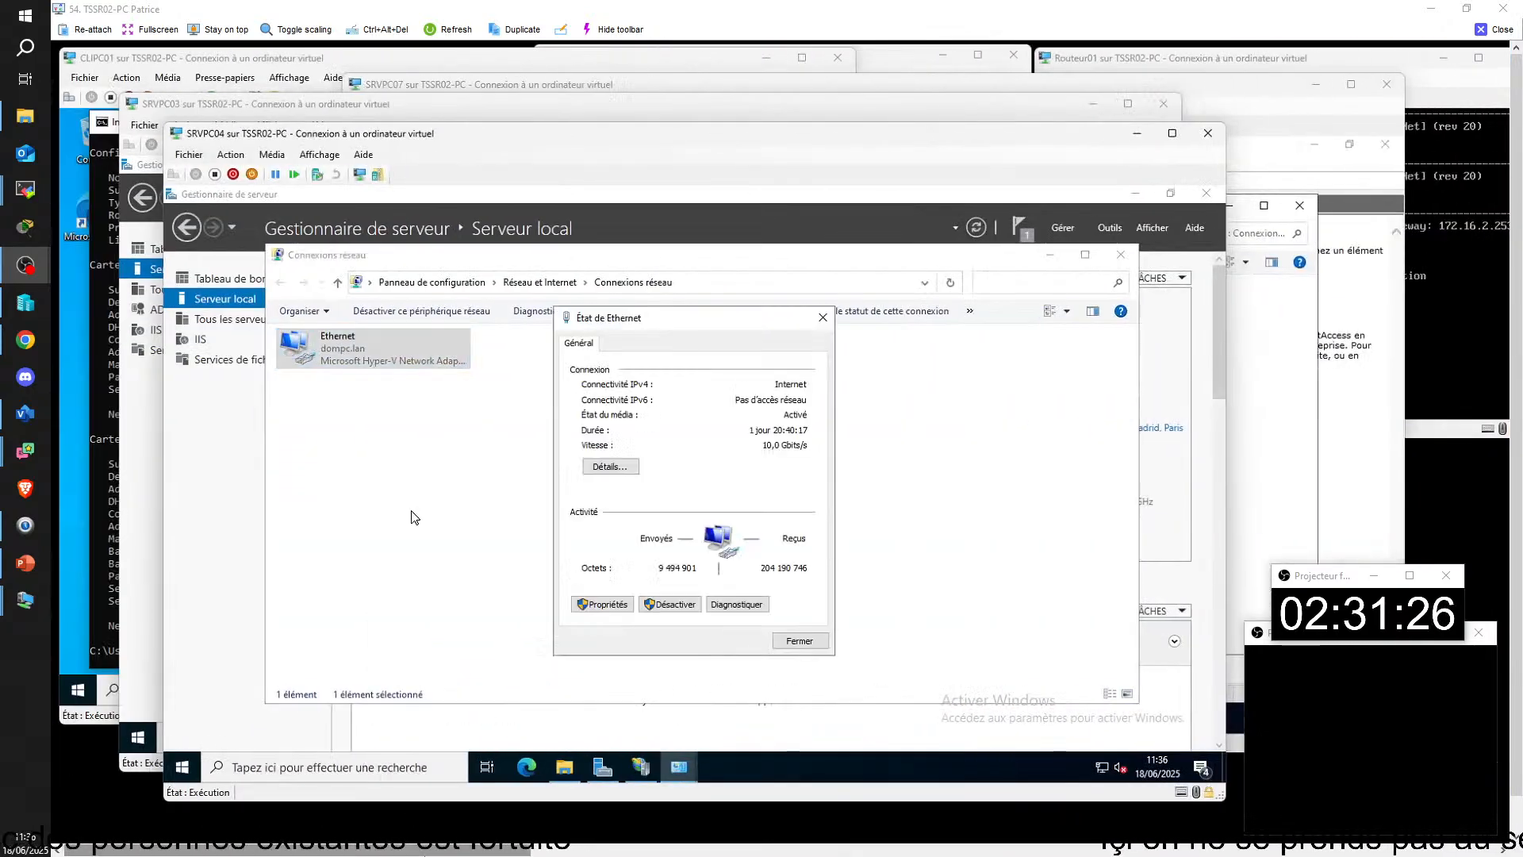
left_click(609, 605)
double_click(689, 497)
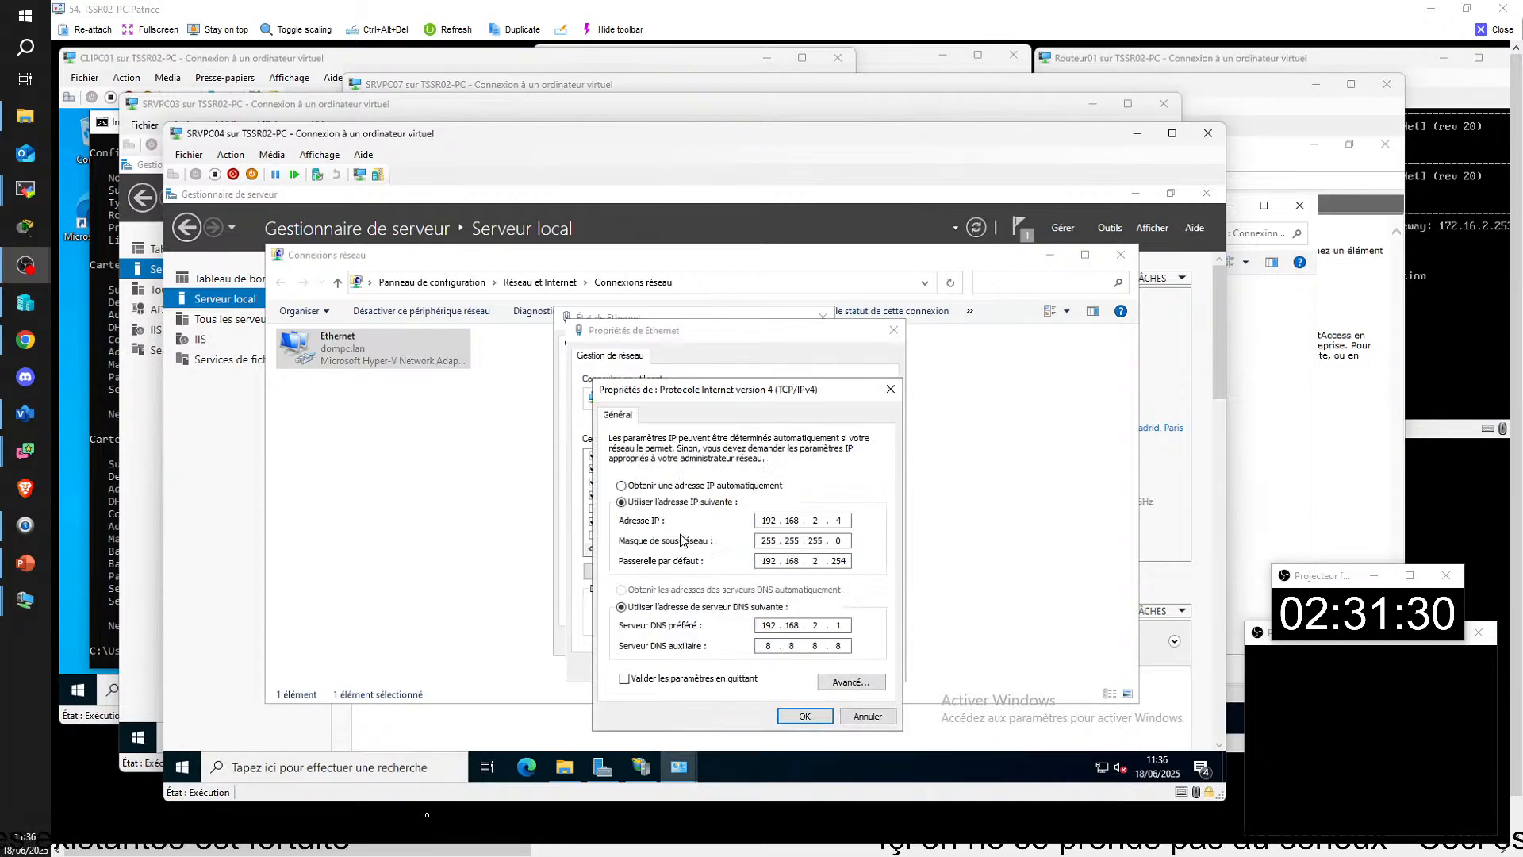
left_click(848, 644)
key("BackSpace")
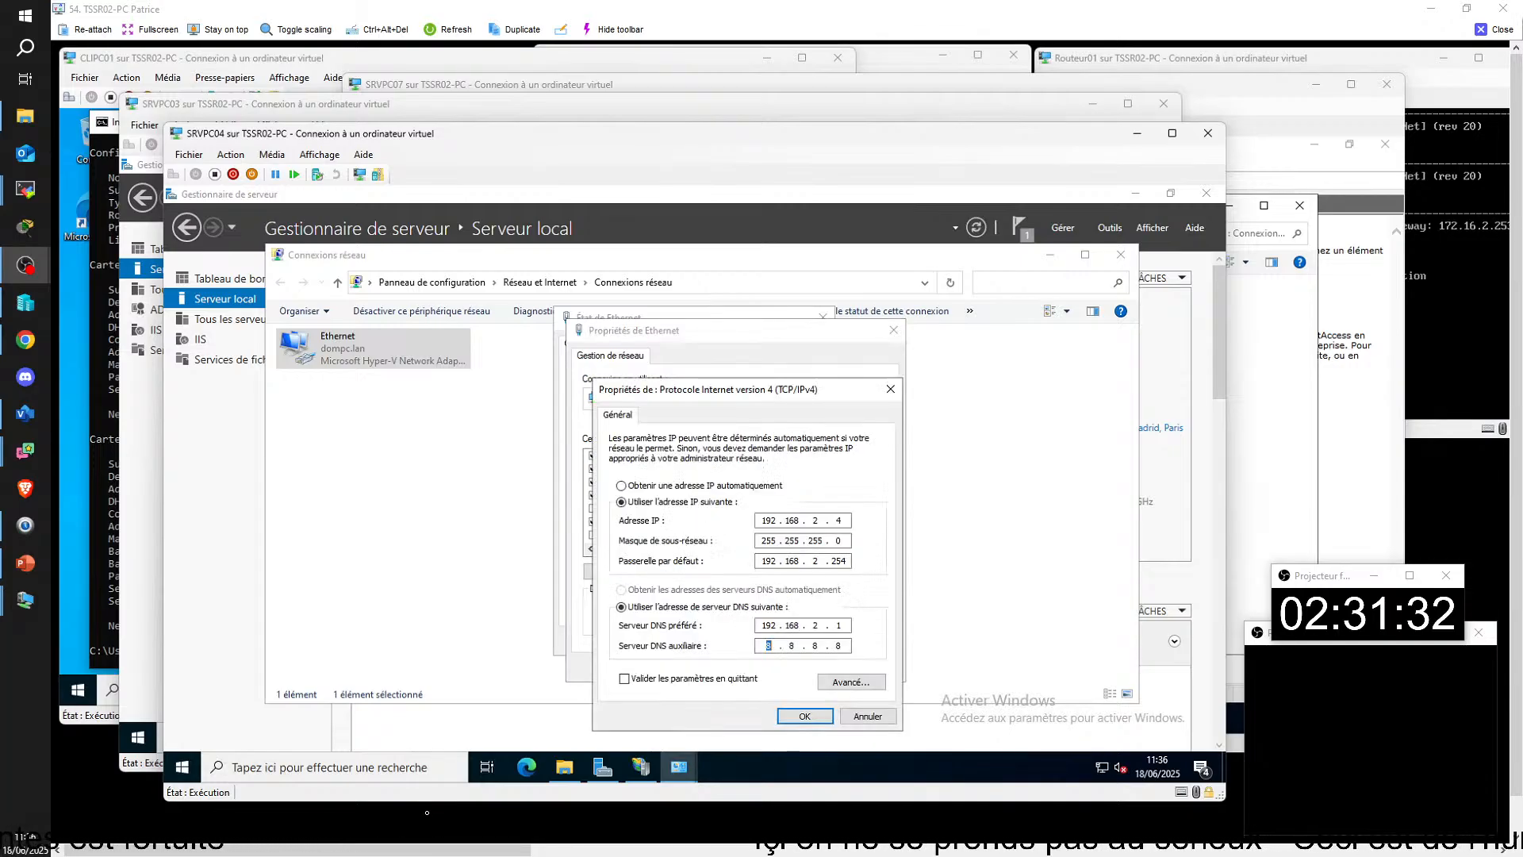
left_click(841, 645)
key("BackSpace")
left_click(805, 715)
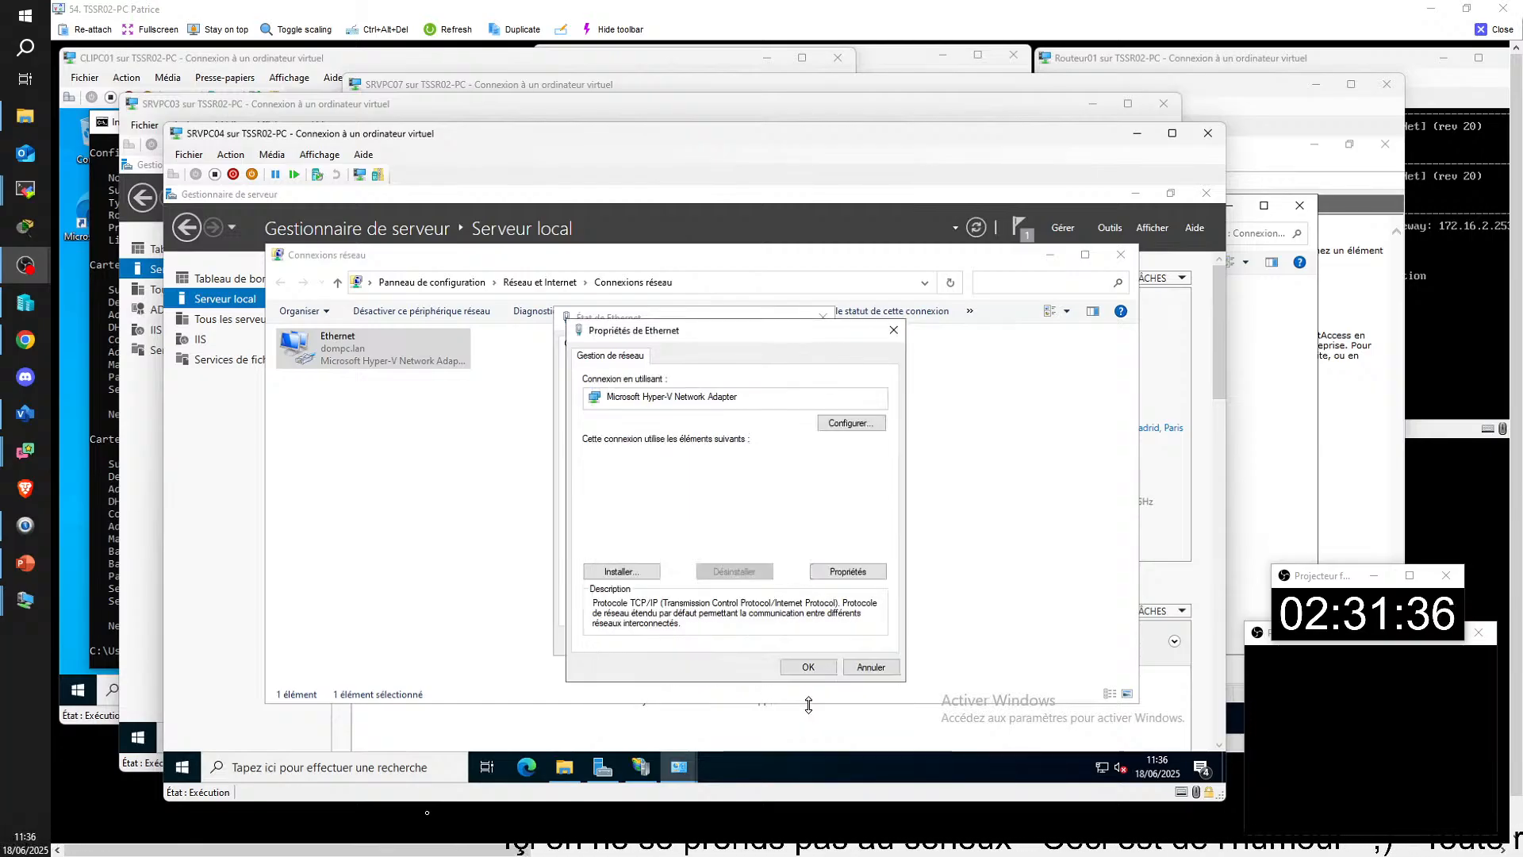
left_click(807, 667)
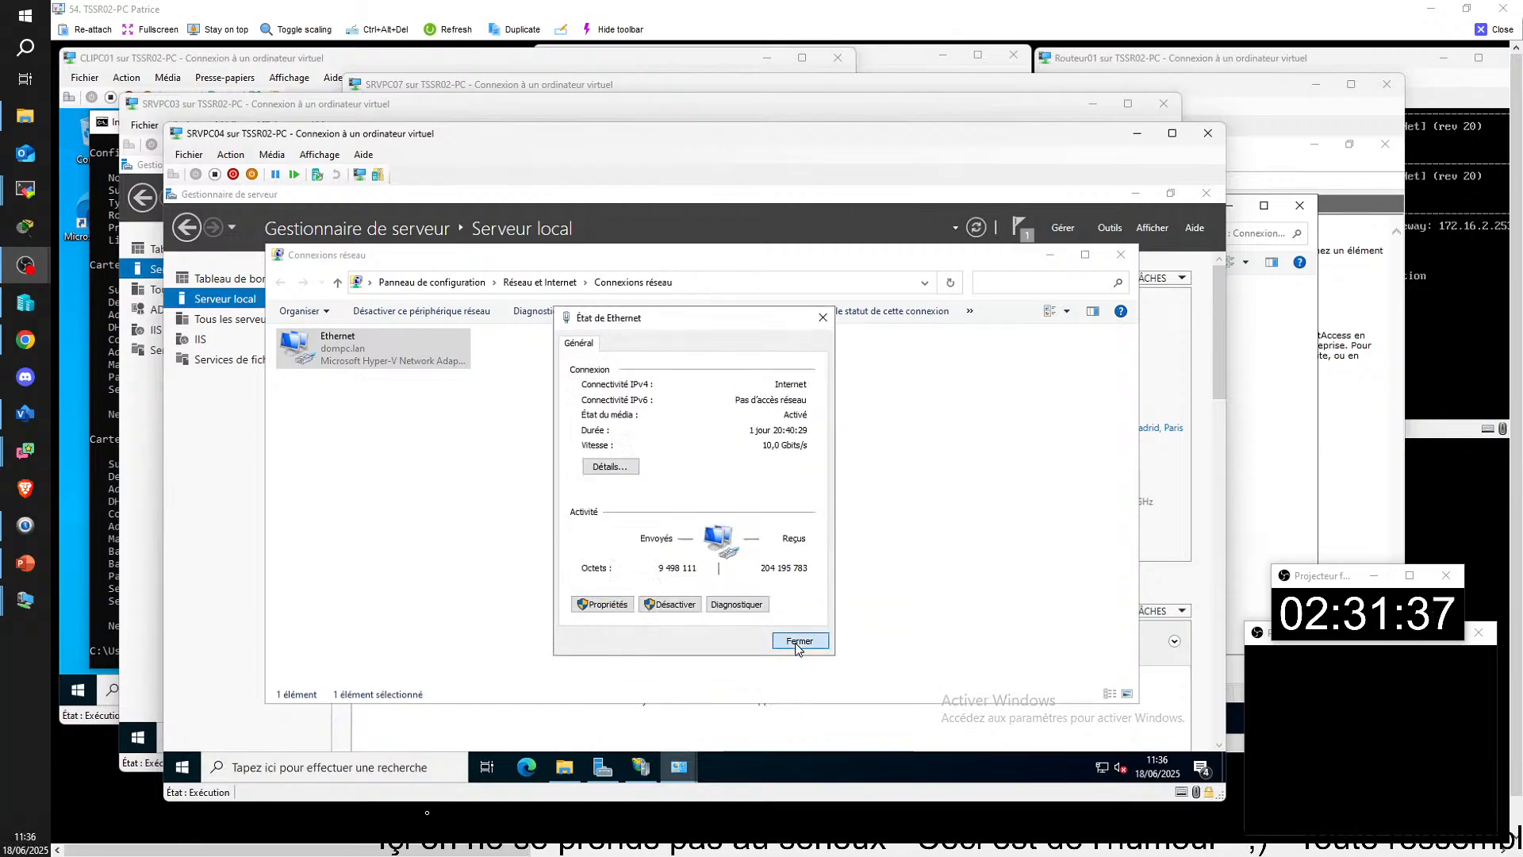
left_click(801, 639)
Step: On SRVPC05, clear the auxiliary DNS server in the Ethernet 2 connection's TCP/IPv4 properties, and close its dialogs
left_click_drag(447, 855, 357, 854)
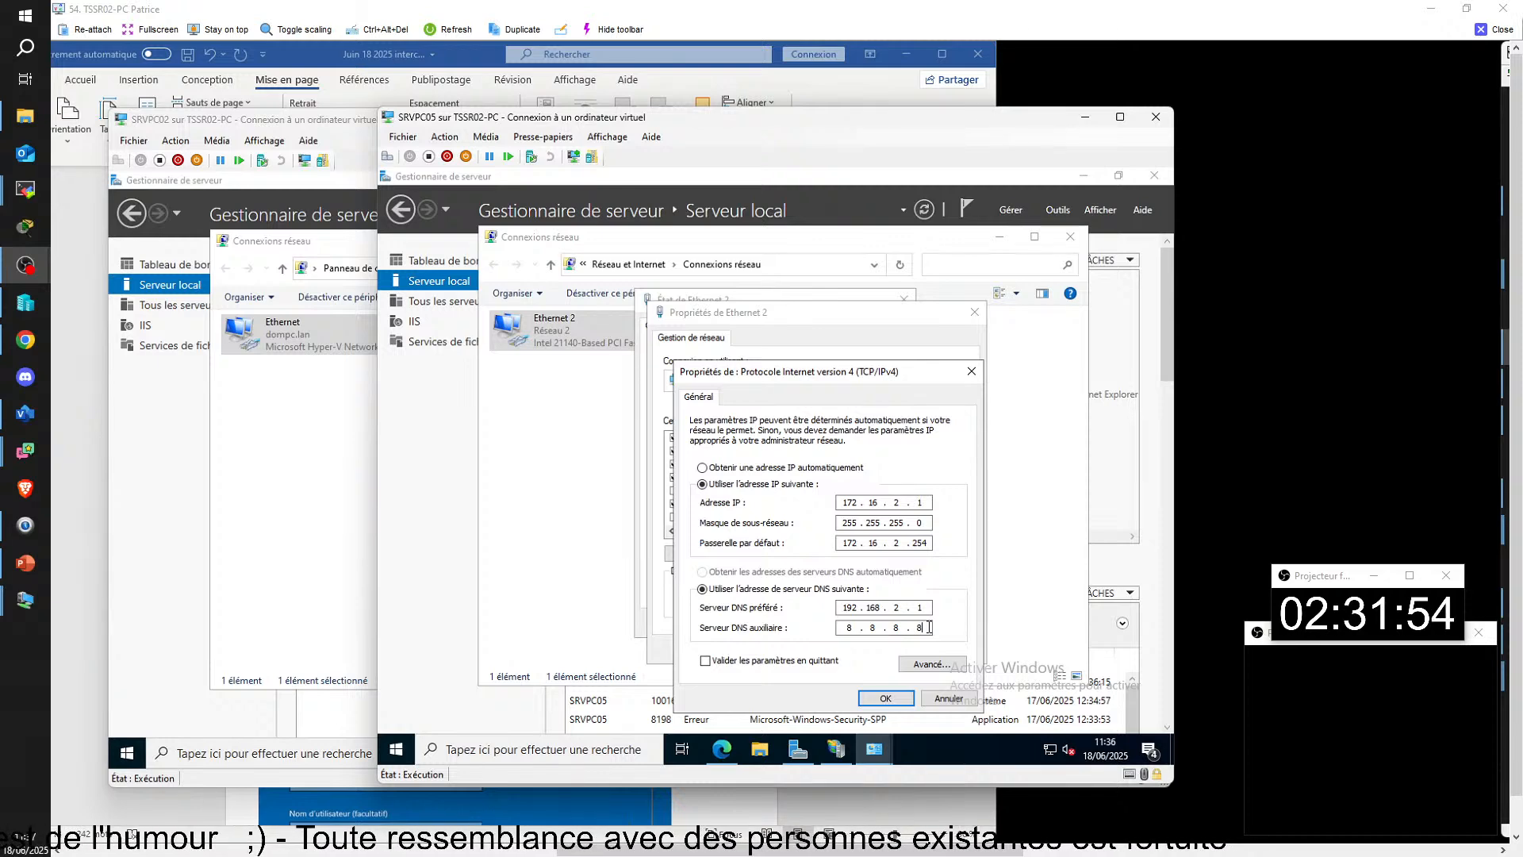
key("BackSpace")
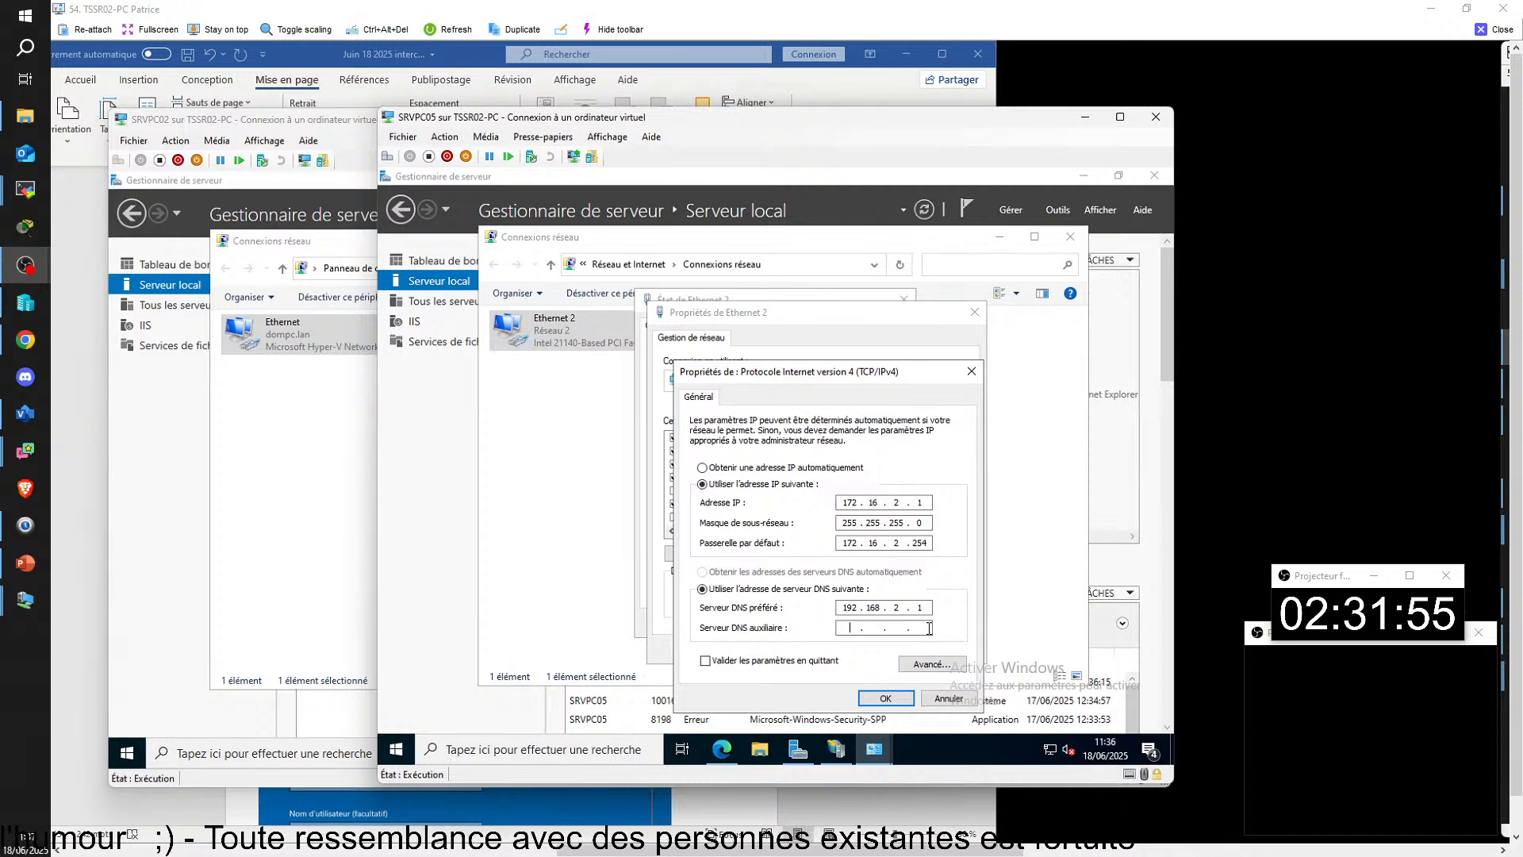
left_click(881, 697)
left_click(890, 649)
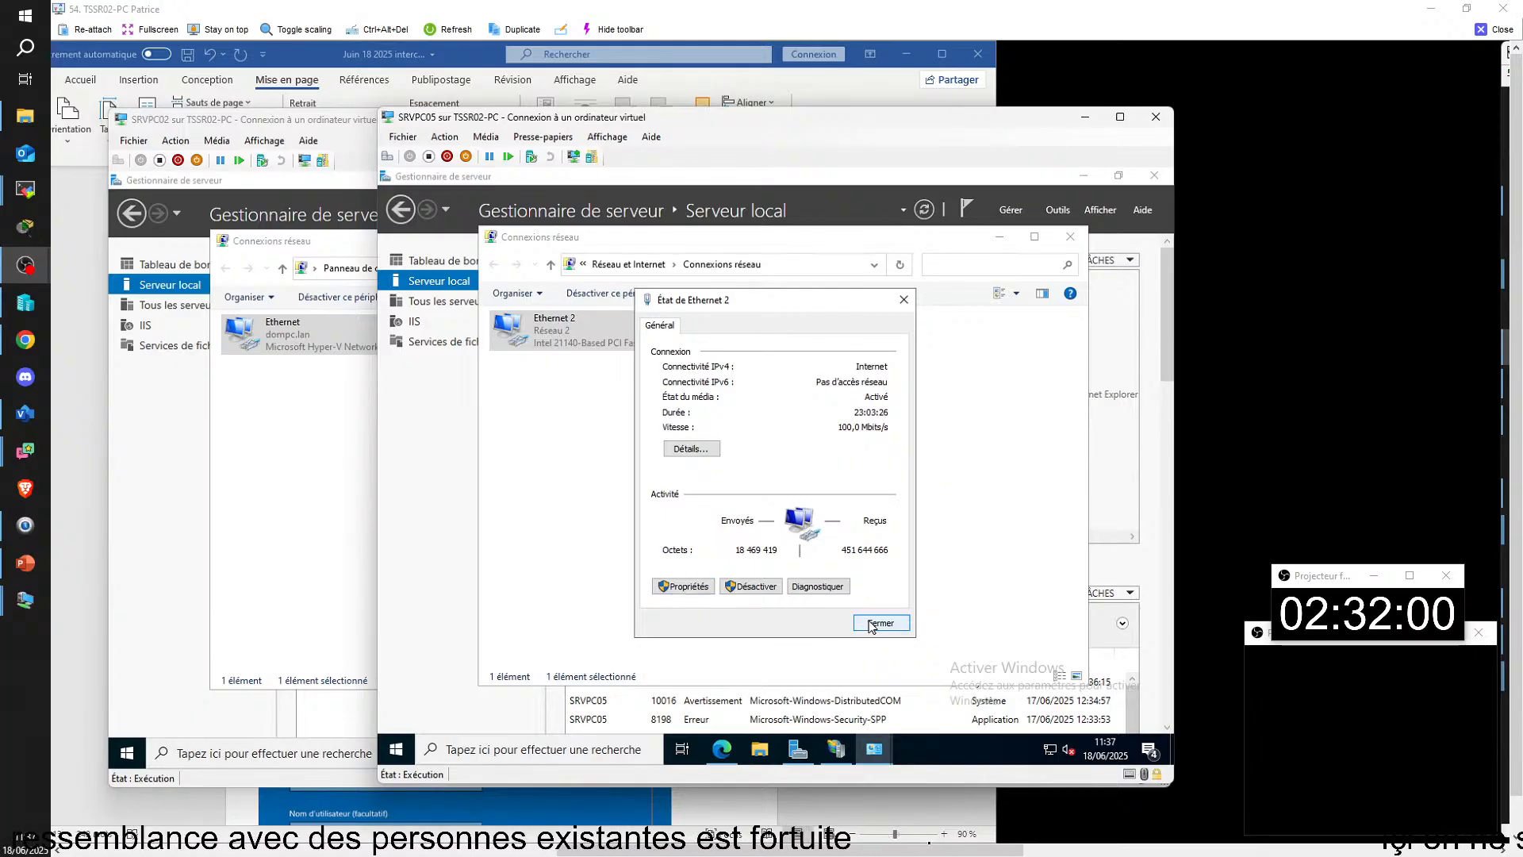
left_click(875, 623)
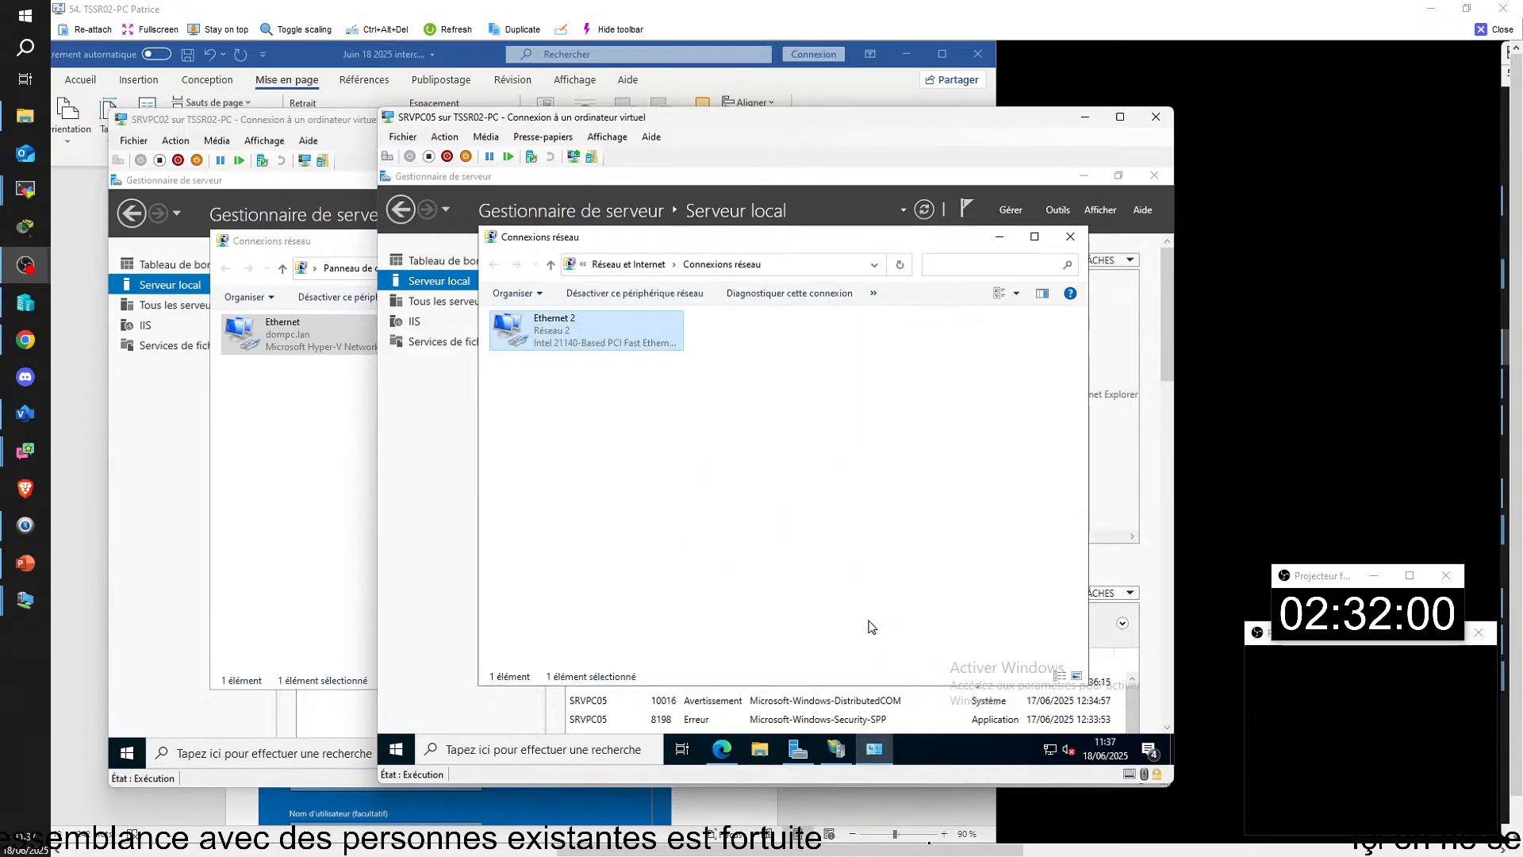
Step: Recheck the DNS servers in SRVPC05's Ethernet 2 TCP/IPv4 properties and close the dialogs
double_click(571, 336)
left_click(680, 584)
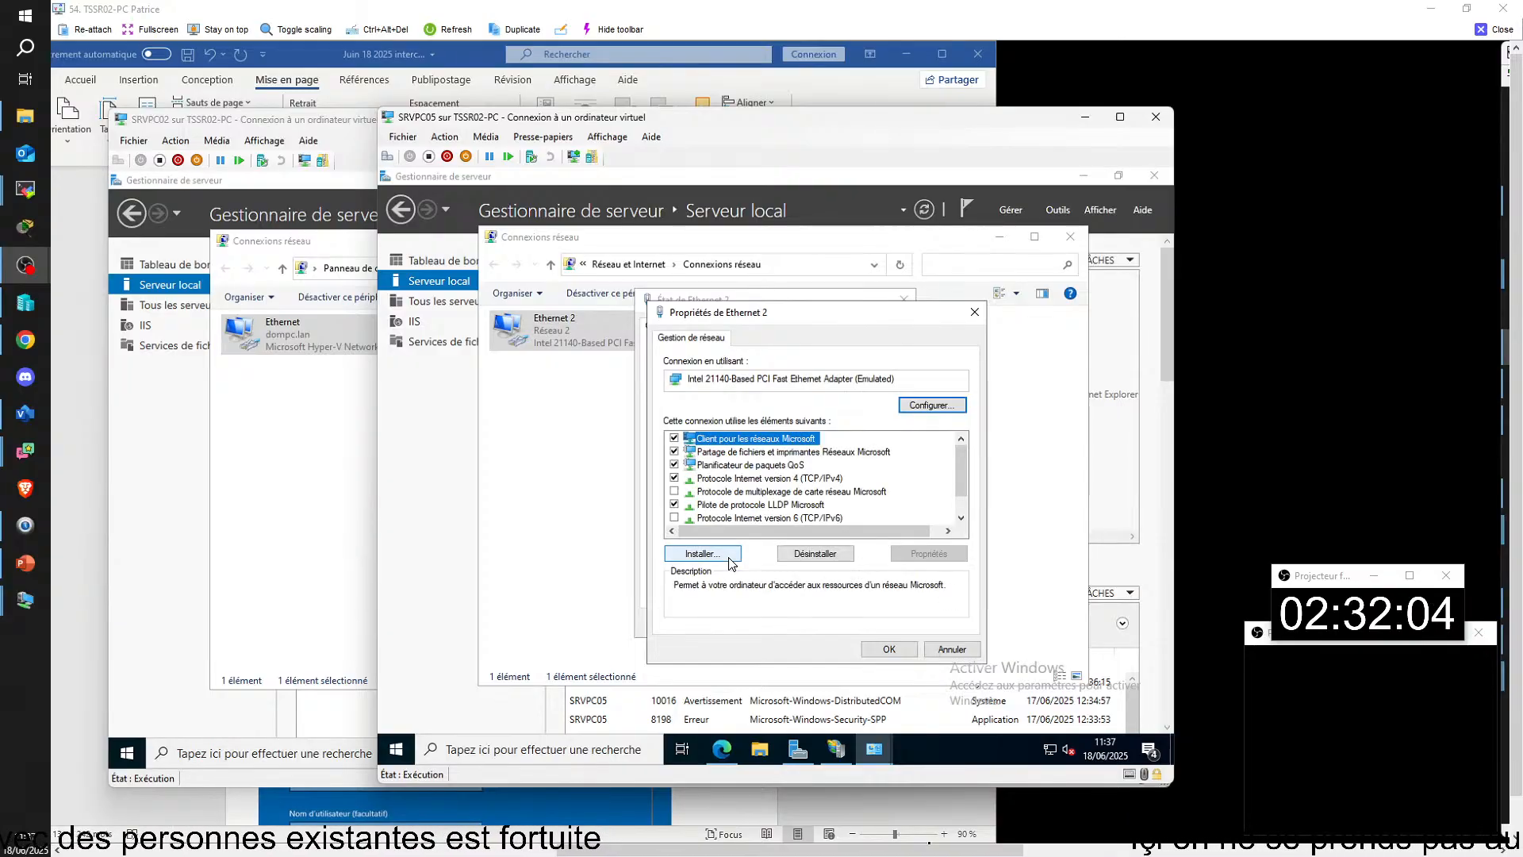
double_click(748, 486)
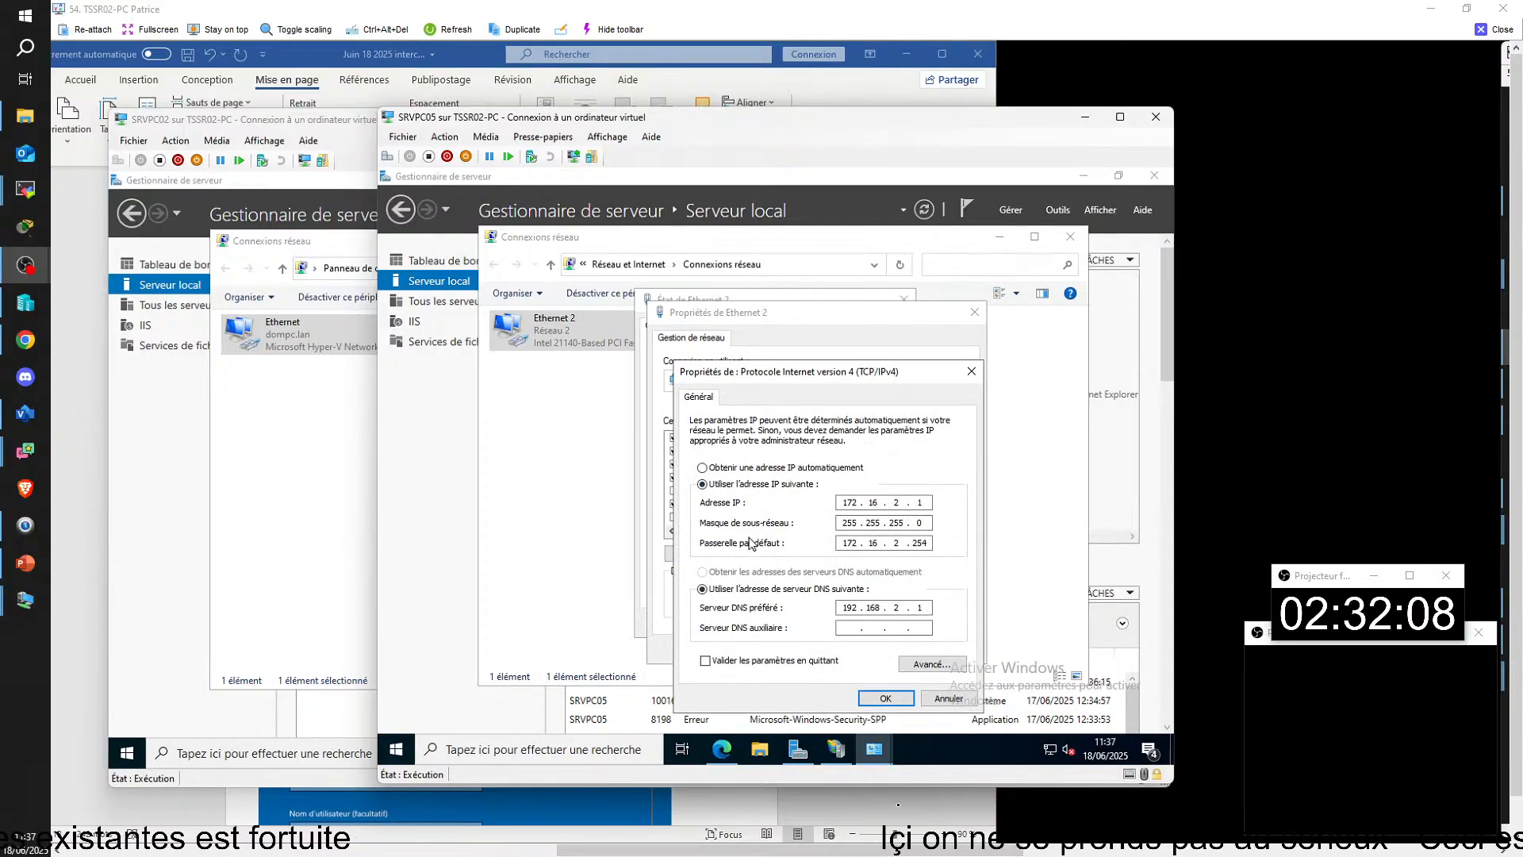
left_click(885, 698)
left_click(883, 649)
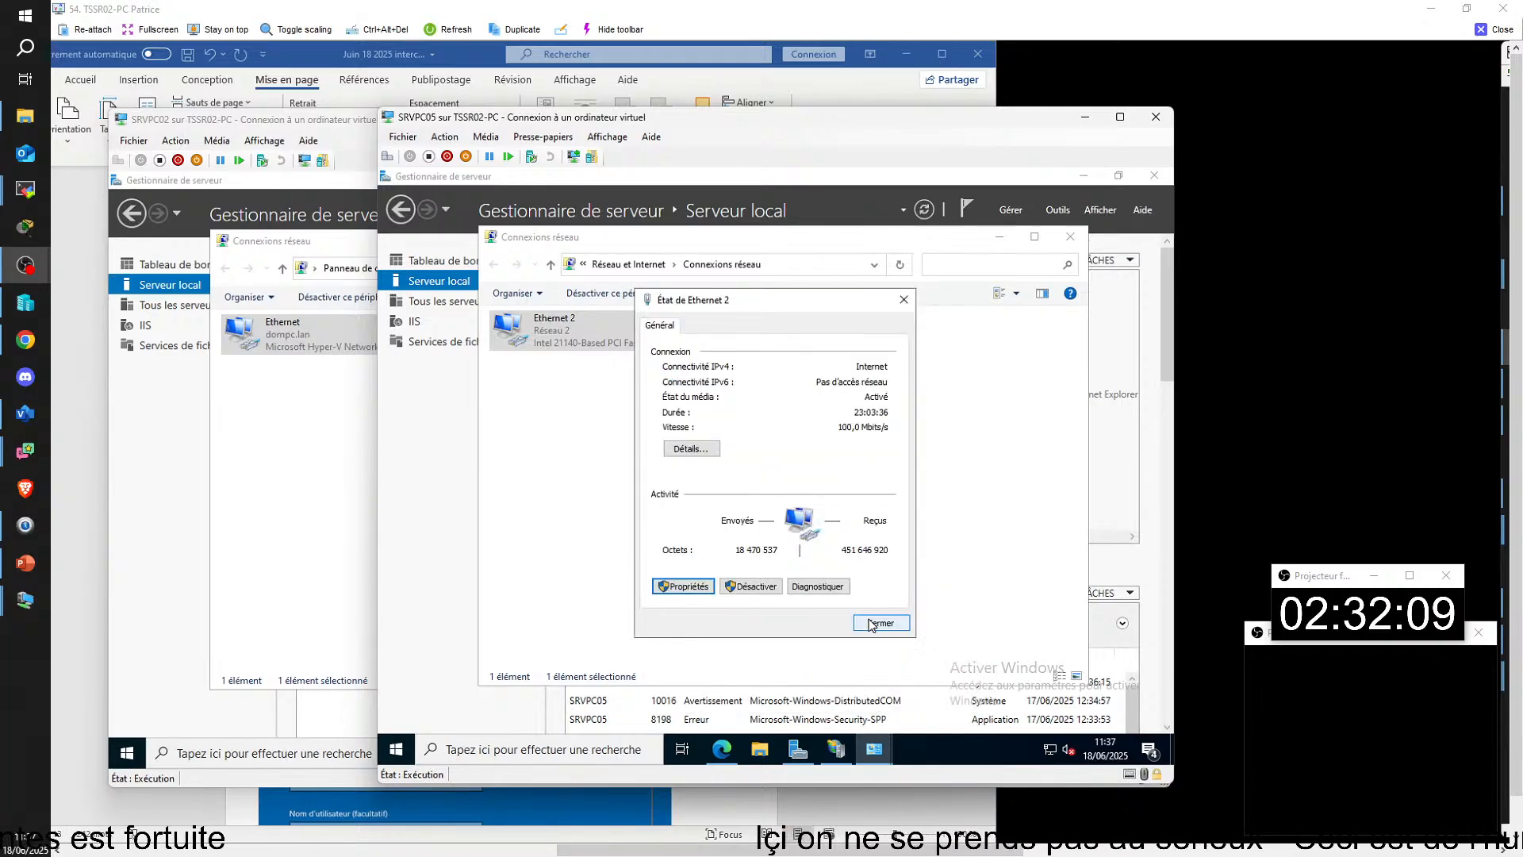
left_click(879, 623)
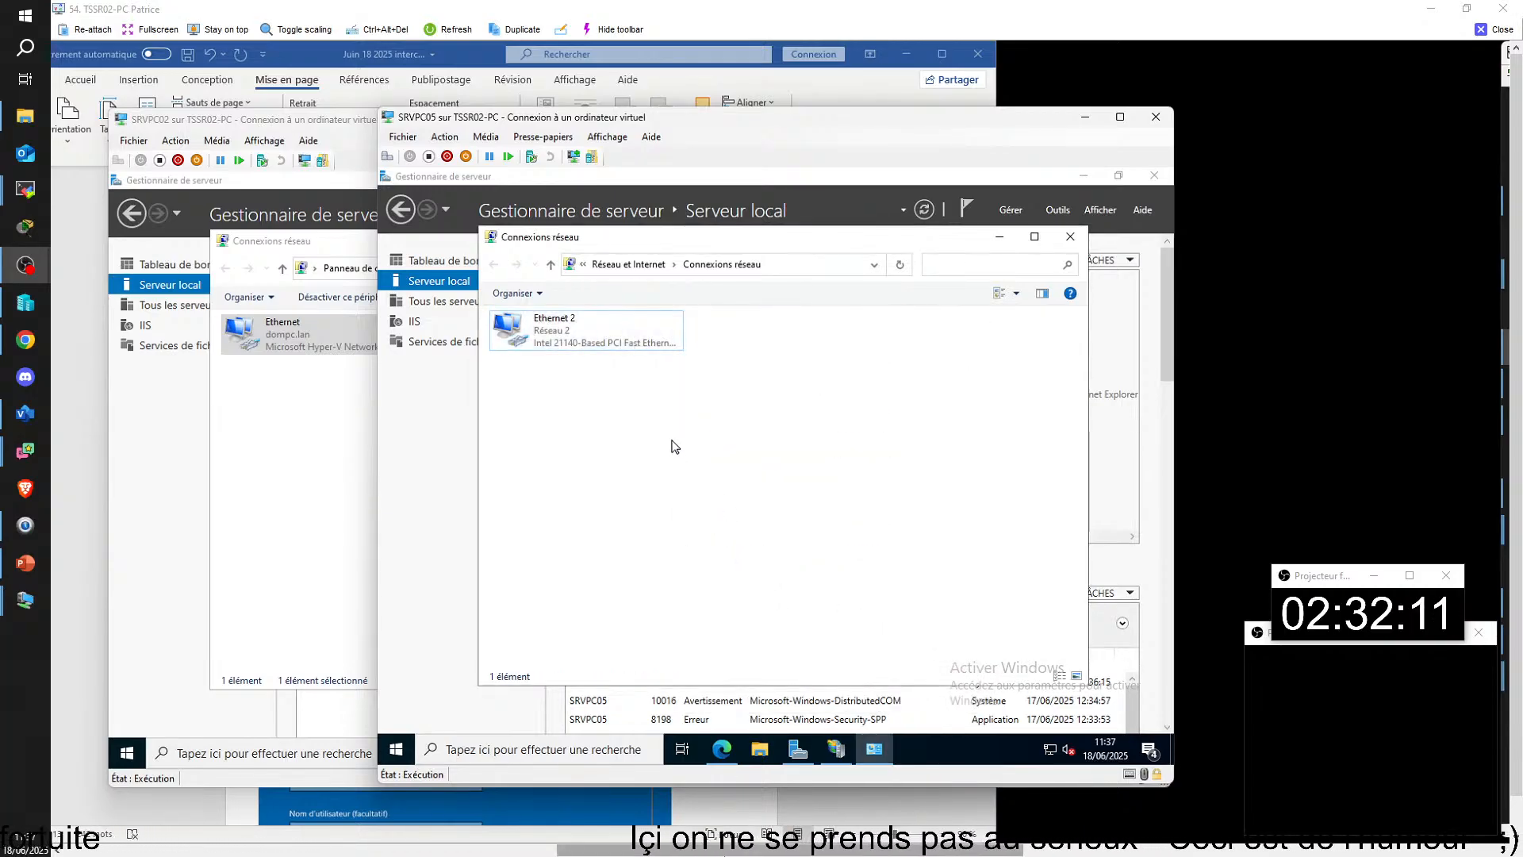
Step: Return to CLIPC01, disconnect the vpn dompc.lan connection and connect it again
left_click_drag(769, 850, 31, 825)
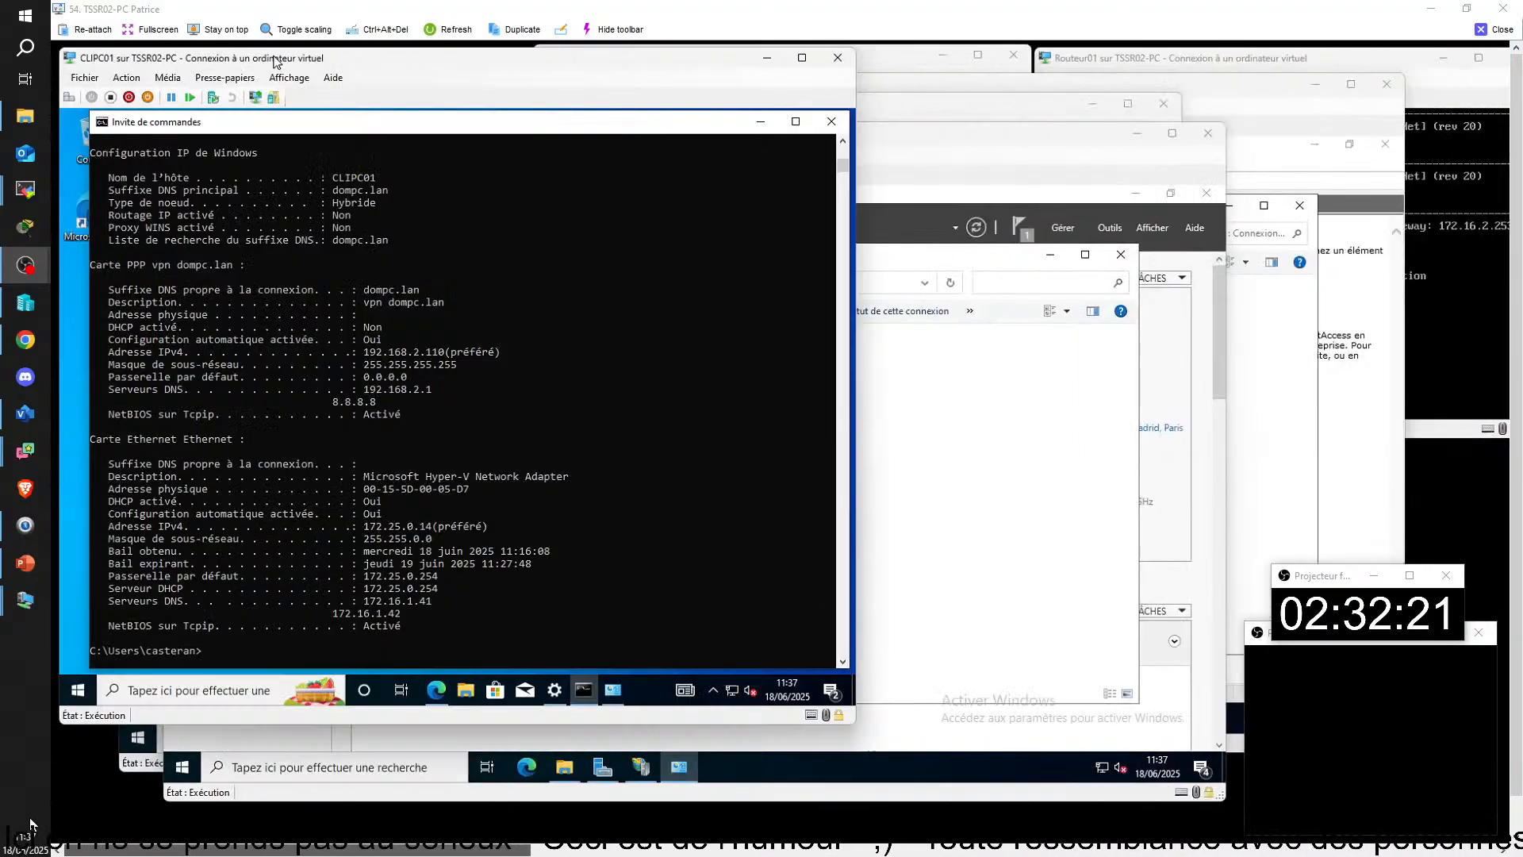
key("Up")
left_click(562, 693)
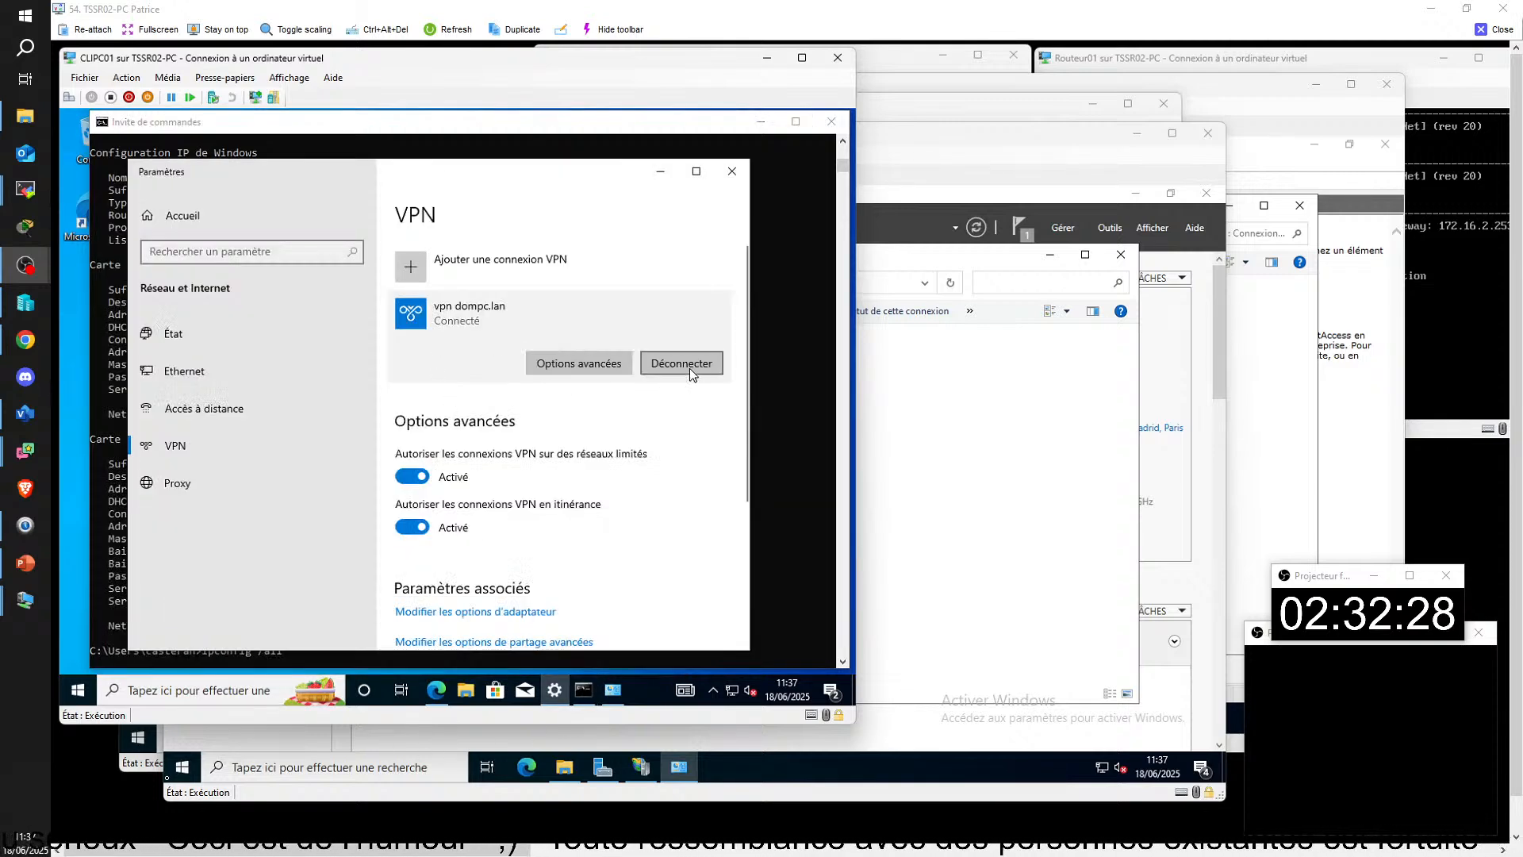
left_click(679, 373)
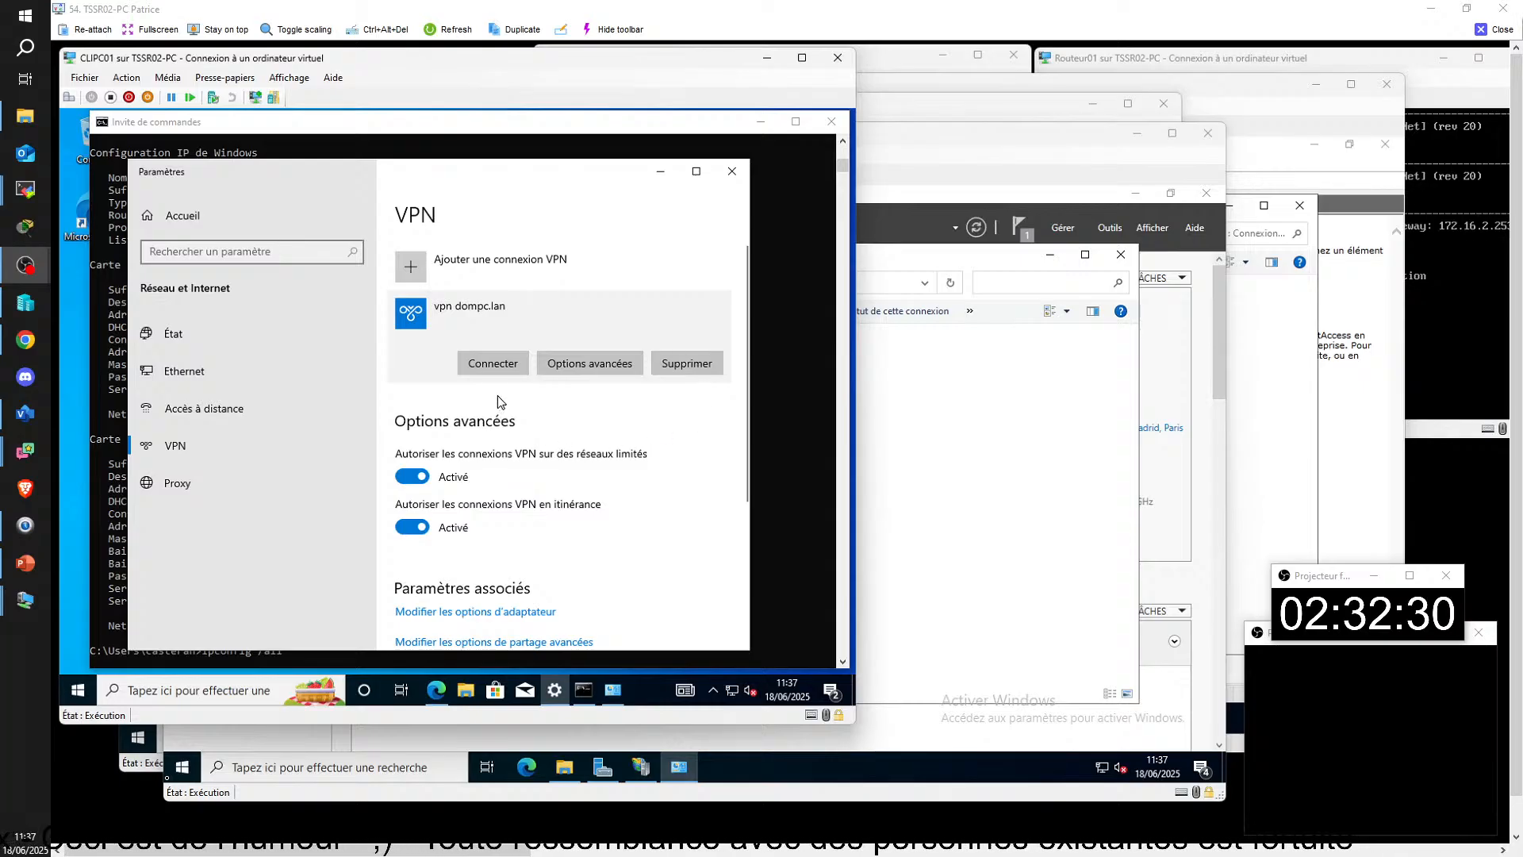
left_click(489, 367)
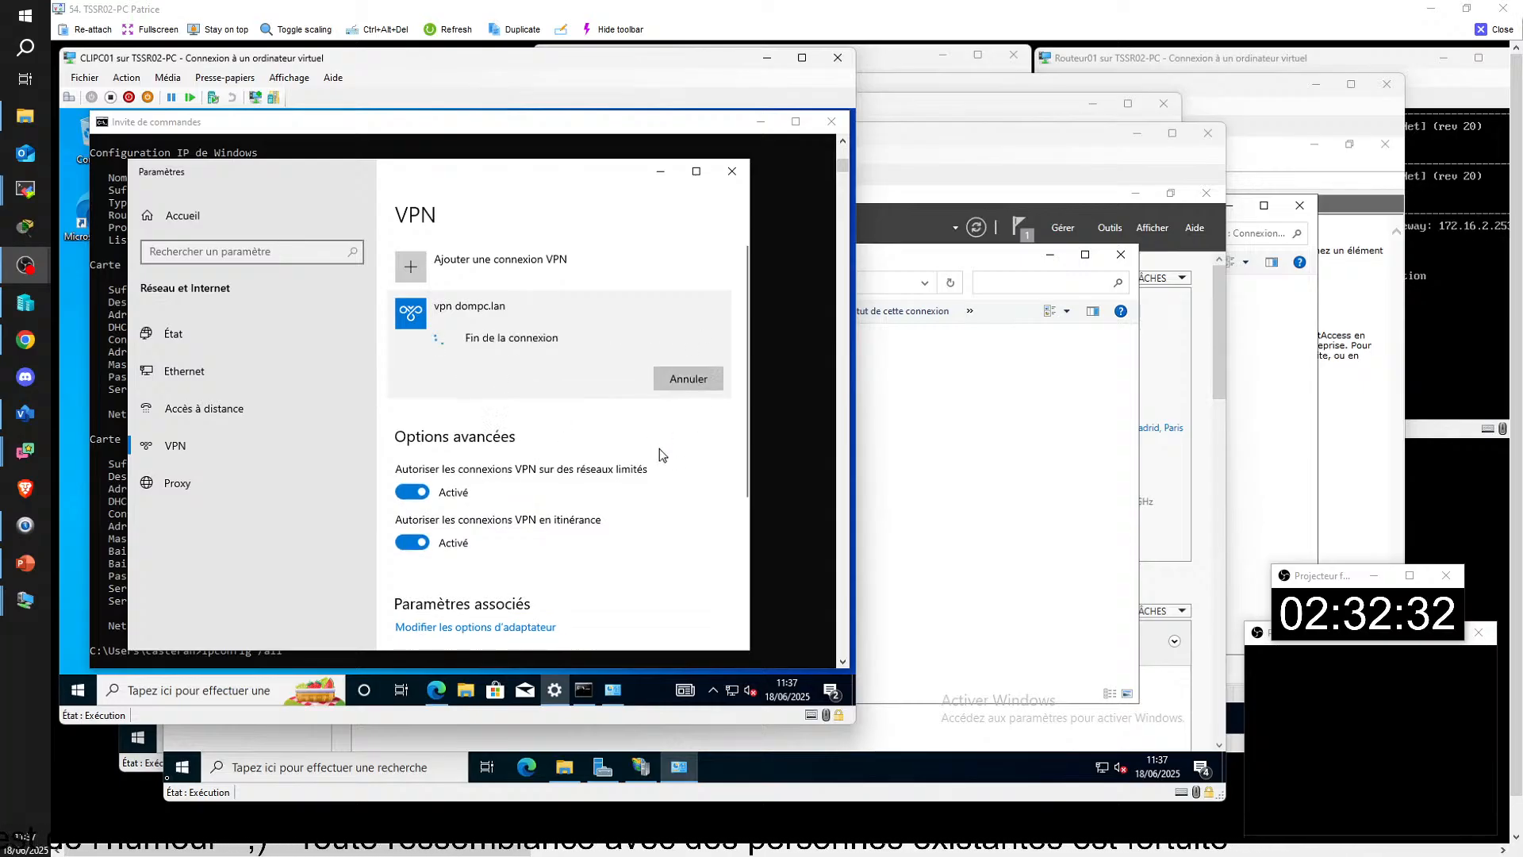
Step: Run ipconfig /all in CLIPC01's command prompt to check the DNS servers assigned to the VPN connection
left_click(783, 578)
key("Up")
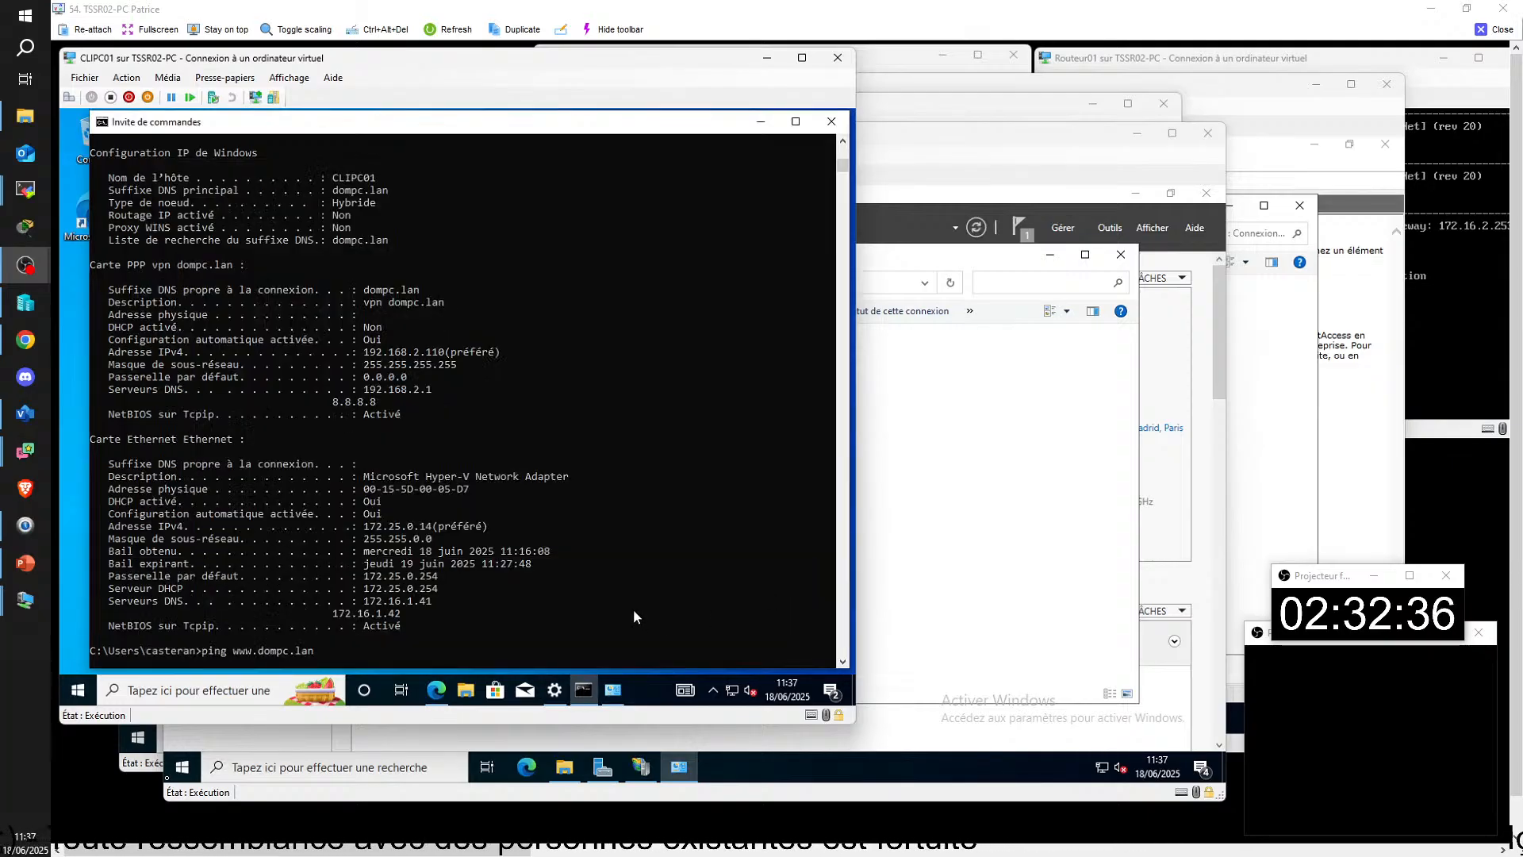
key("Up")
key("Up")
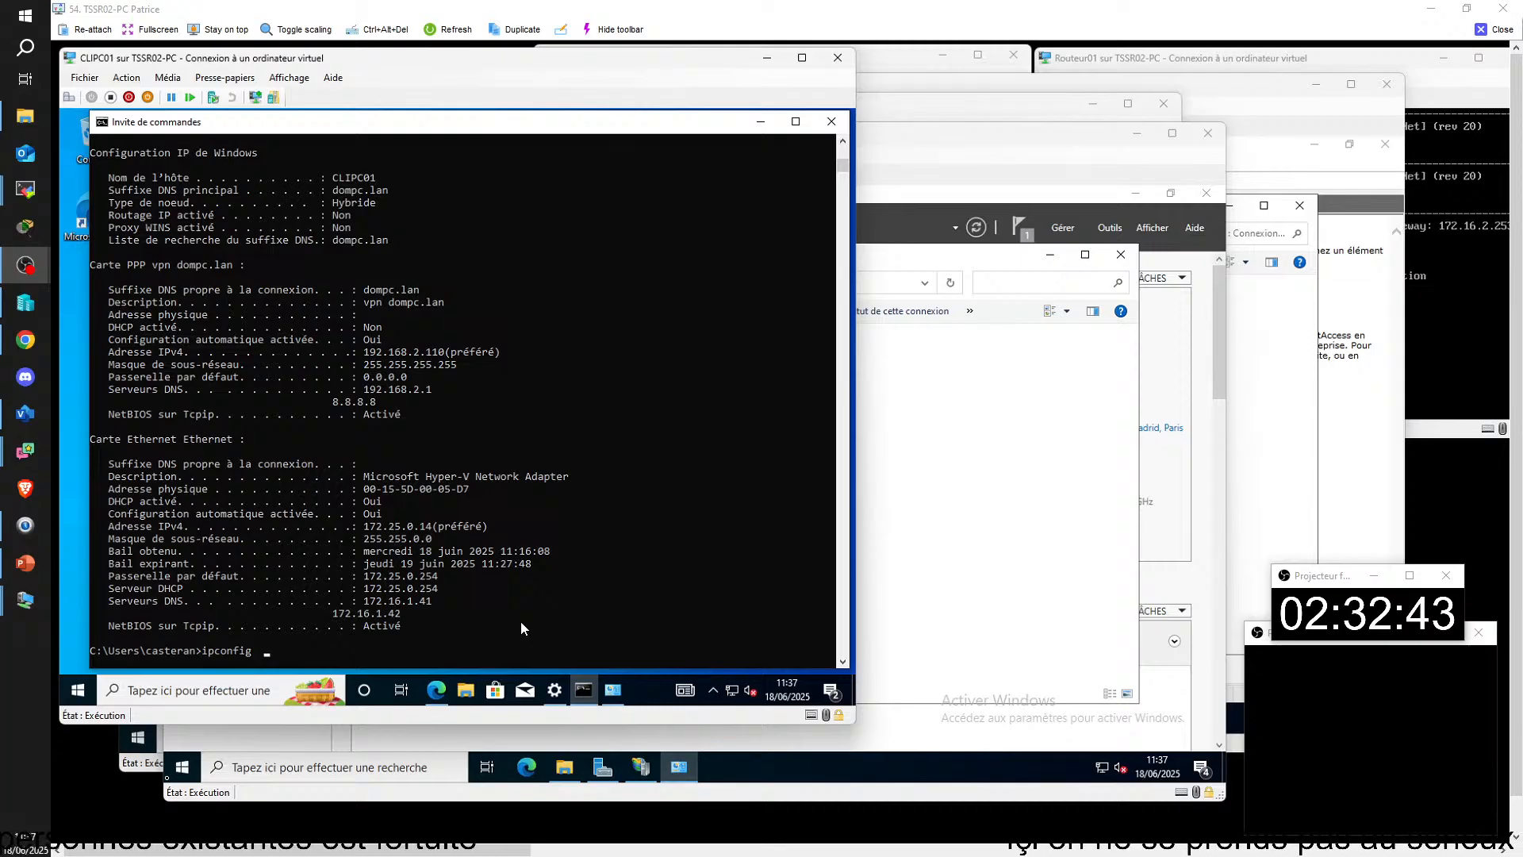
type("all")
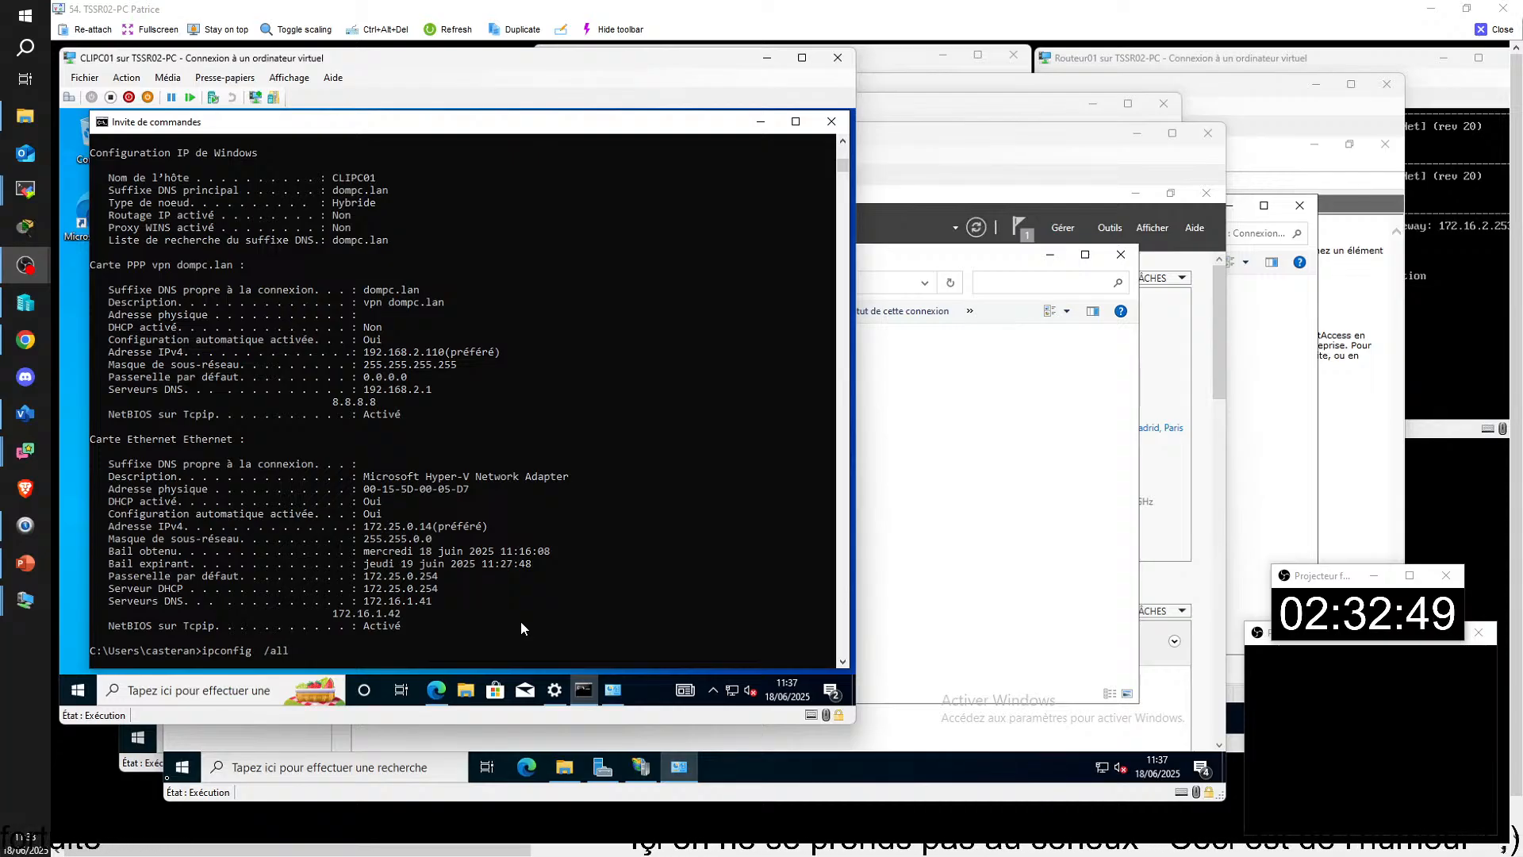
key("Left")
key("Left")
key("Left")
key("Left")
key("BackSpace")
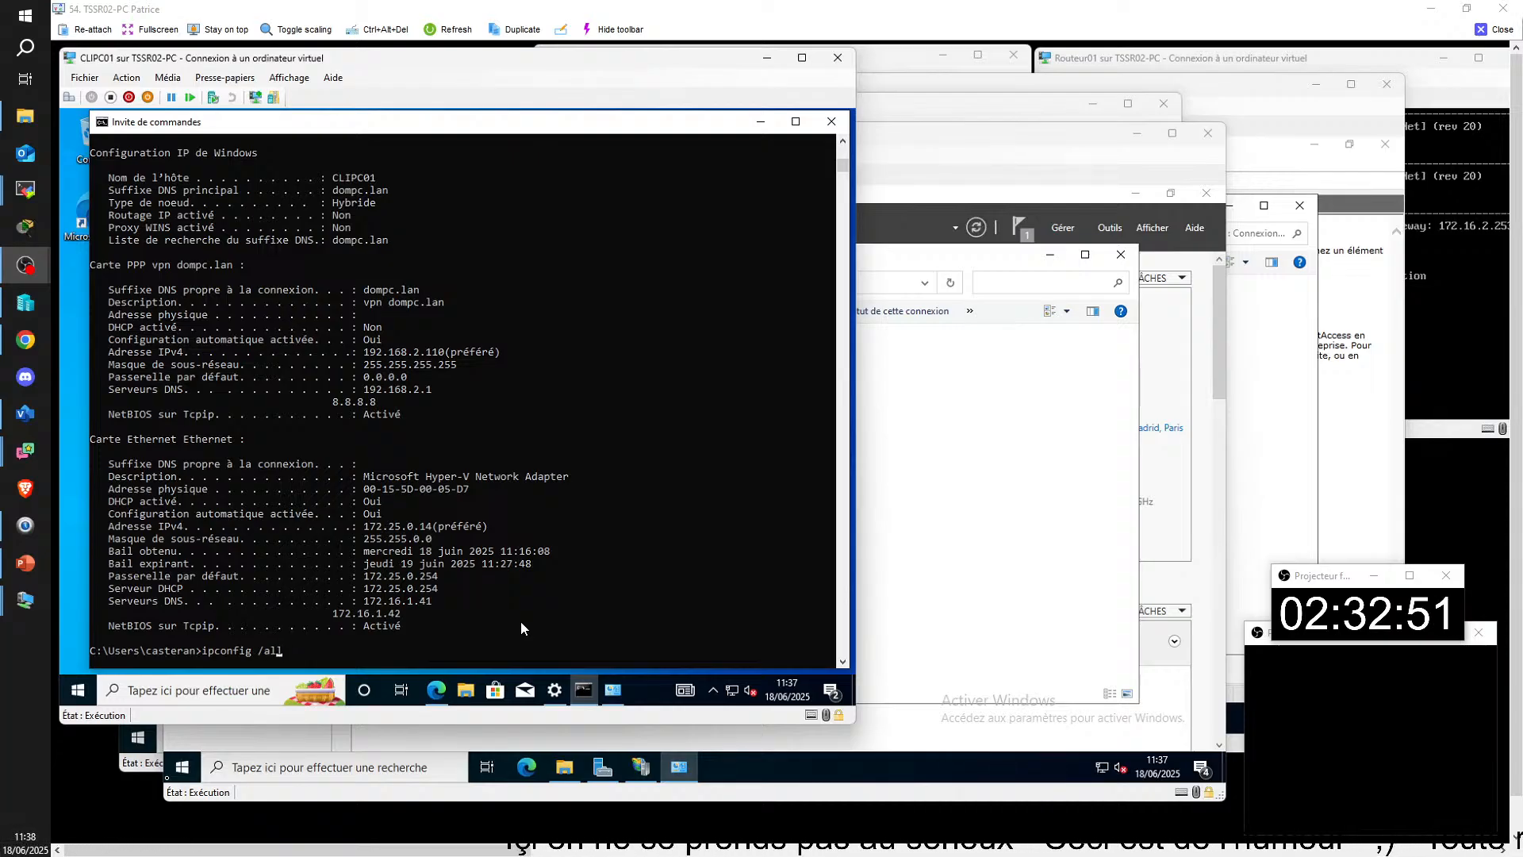
key("Return")
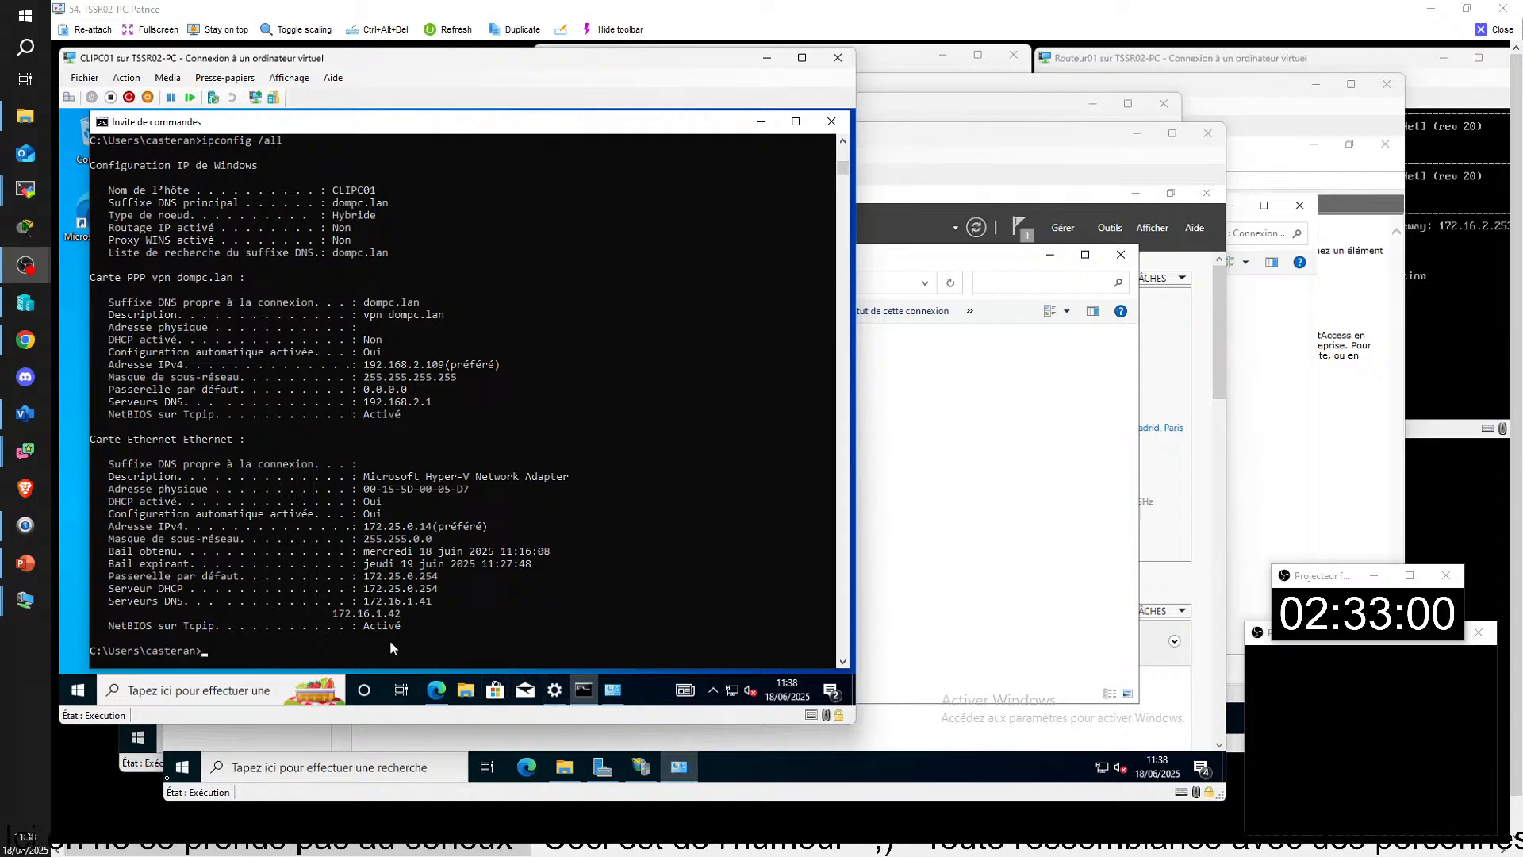
type("ipconfig")
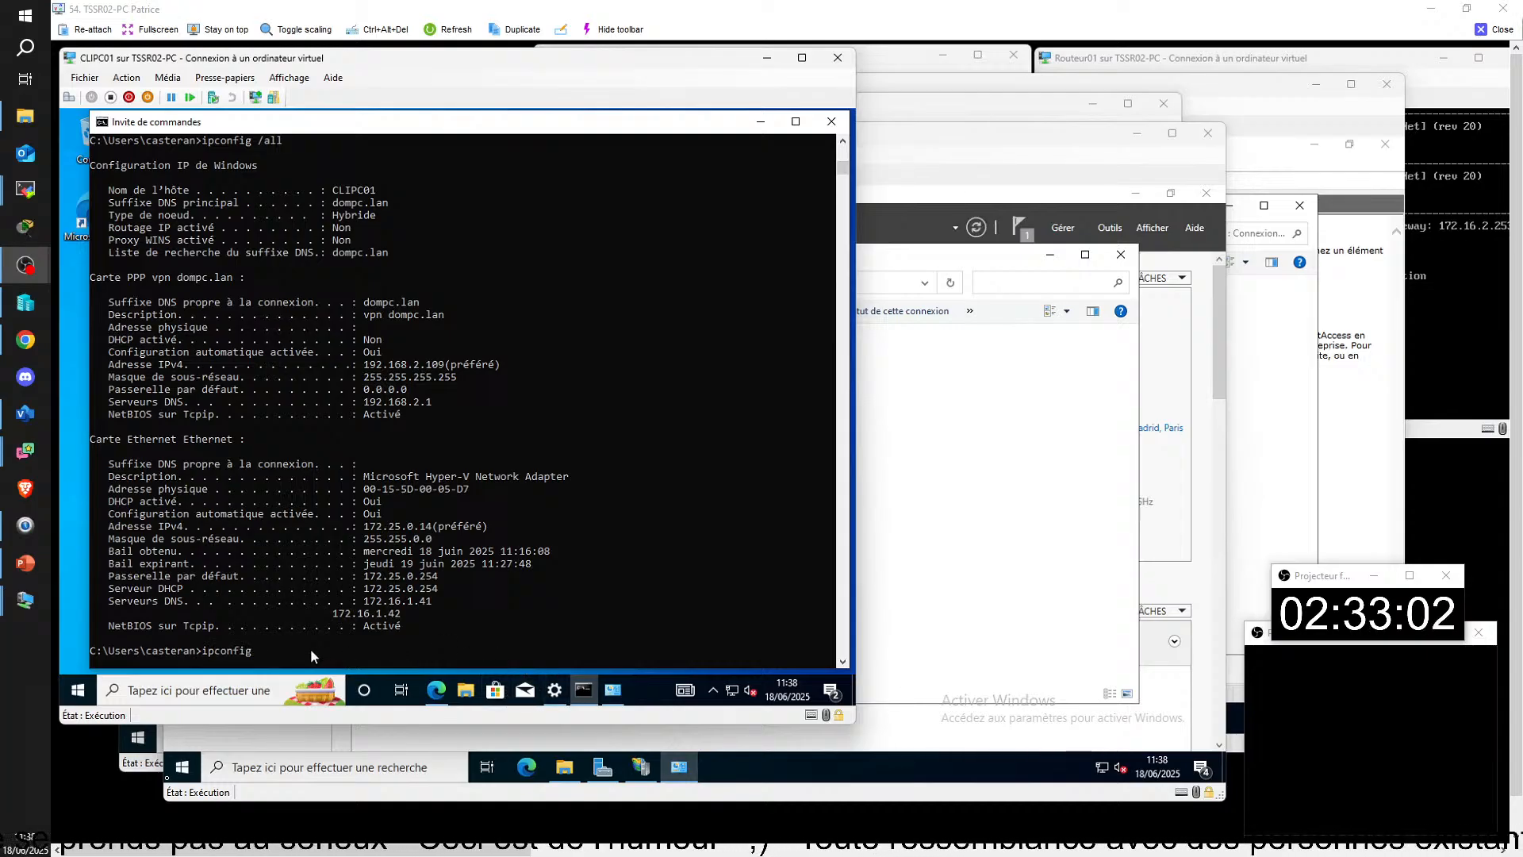
key("Up")
key("Up")
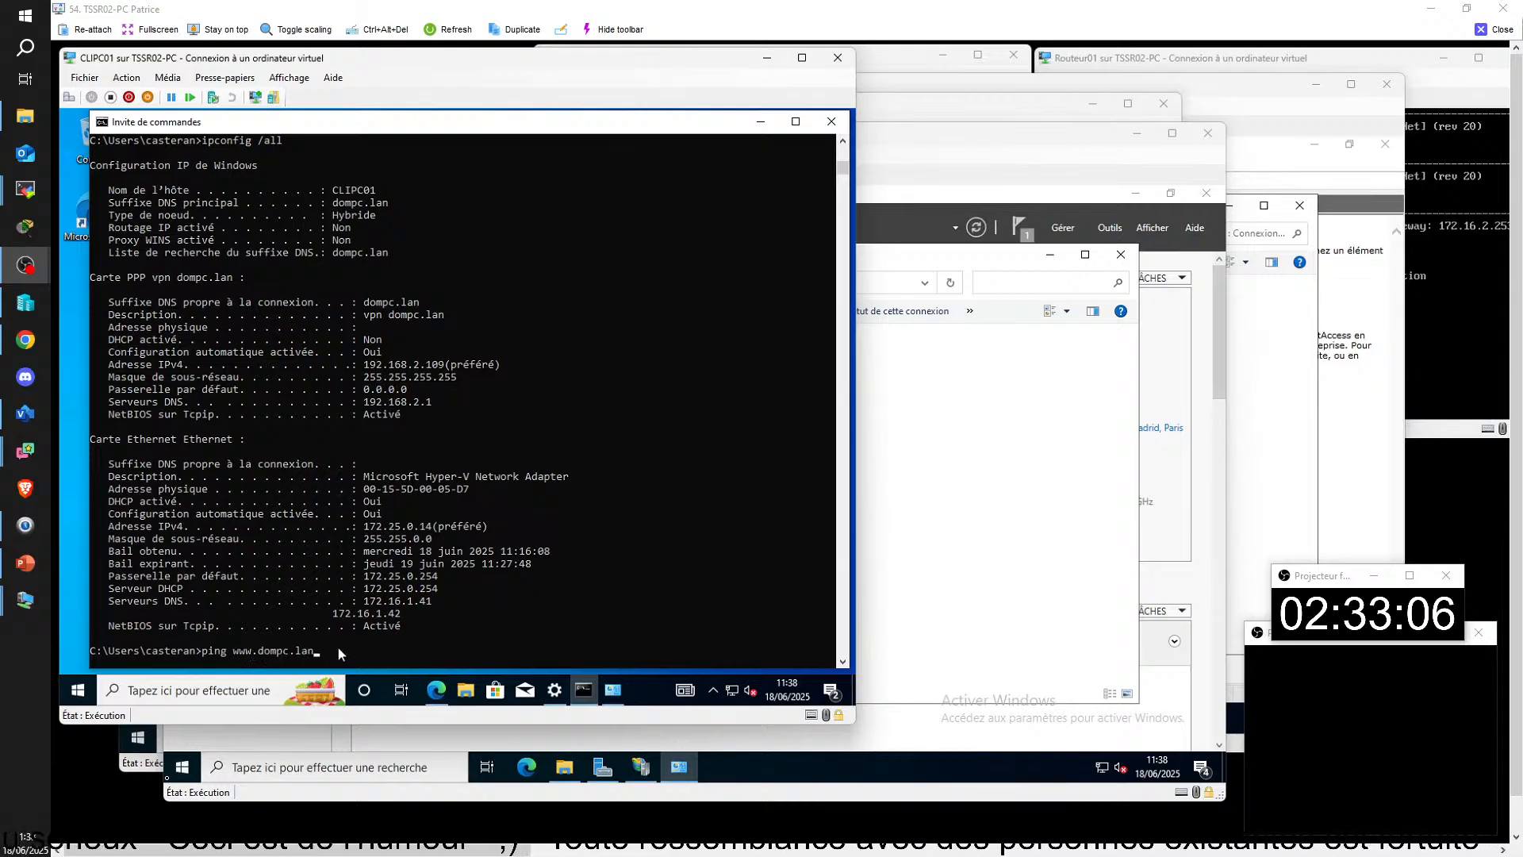
key("Return")
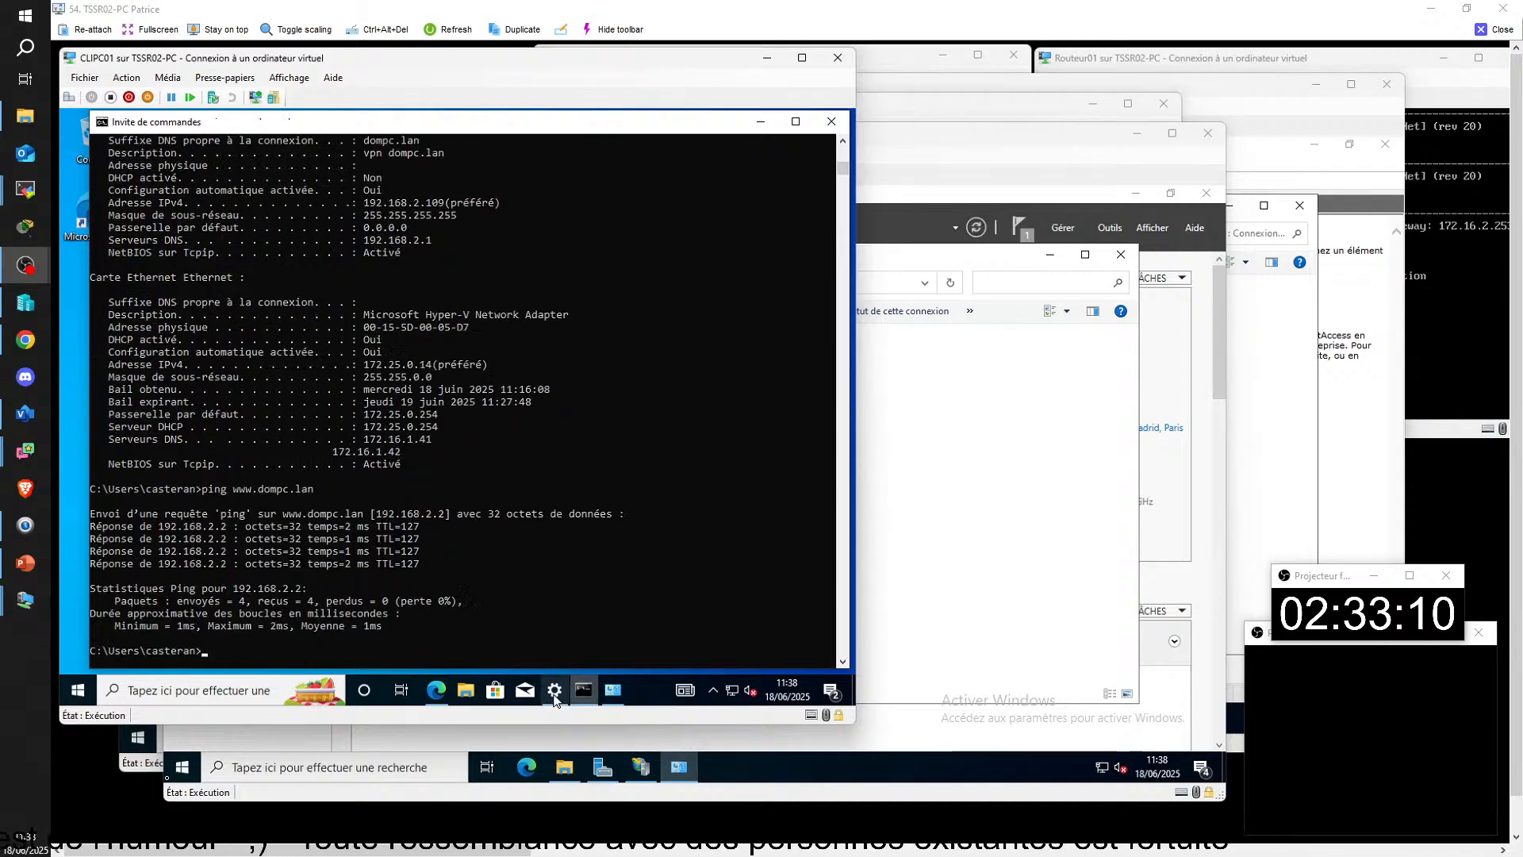
left_click(436, 689)
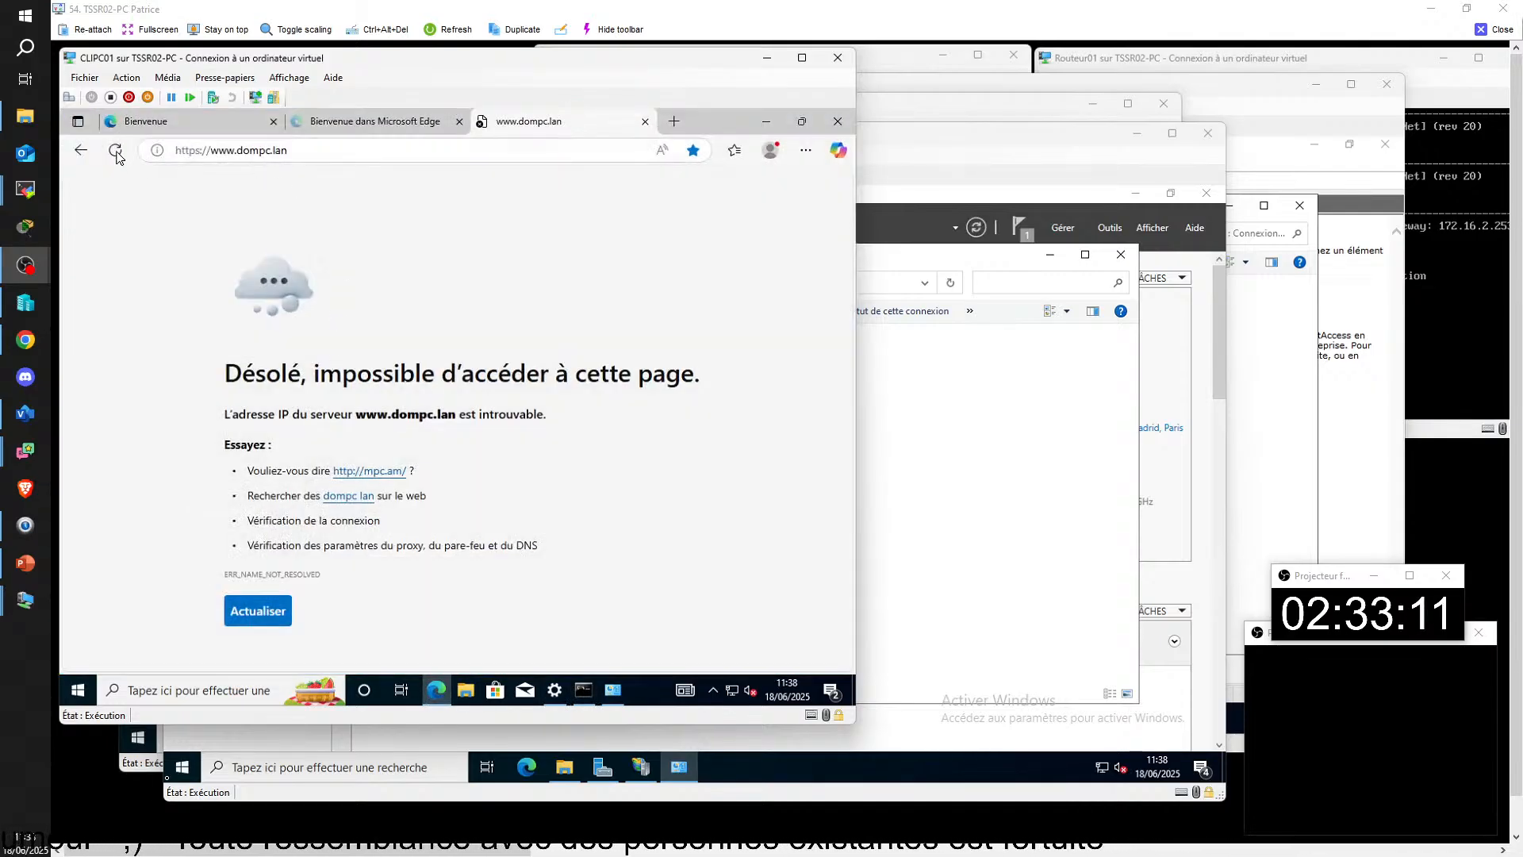
left_click(127, 162)
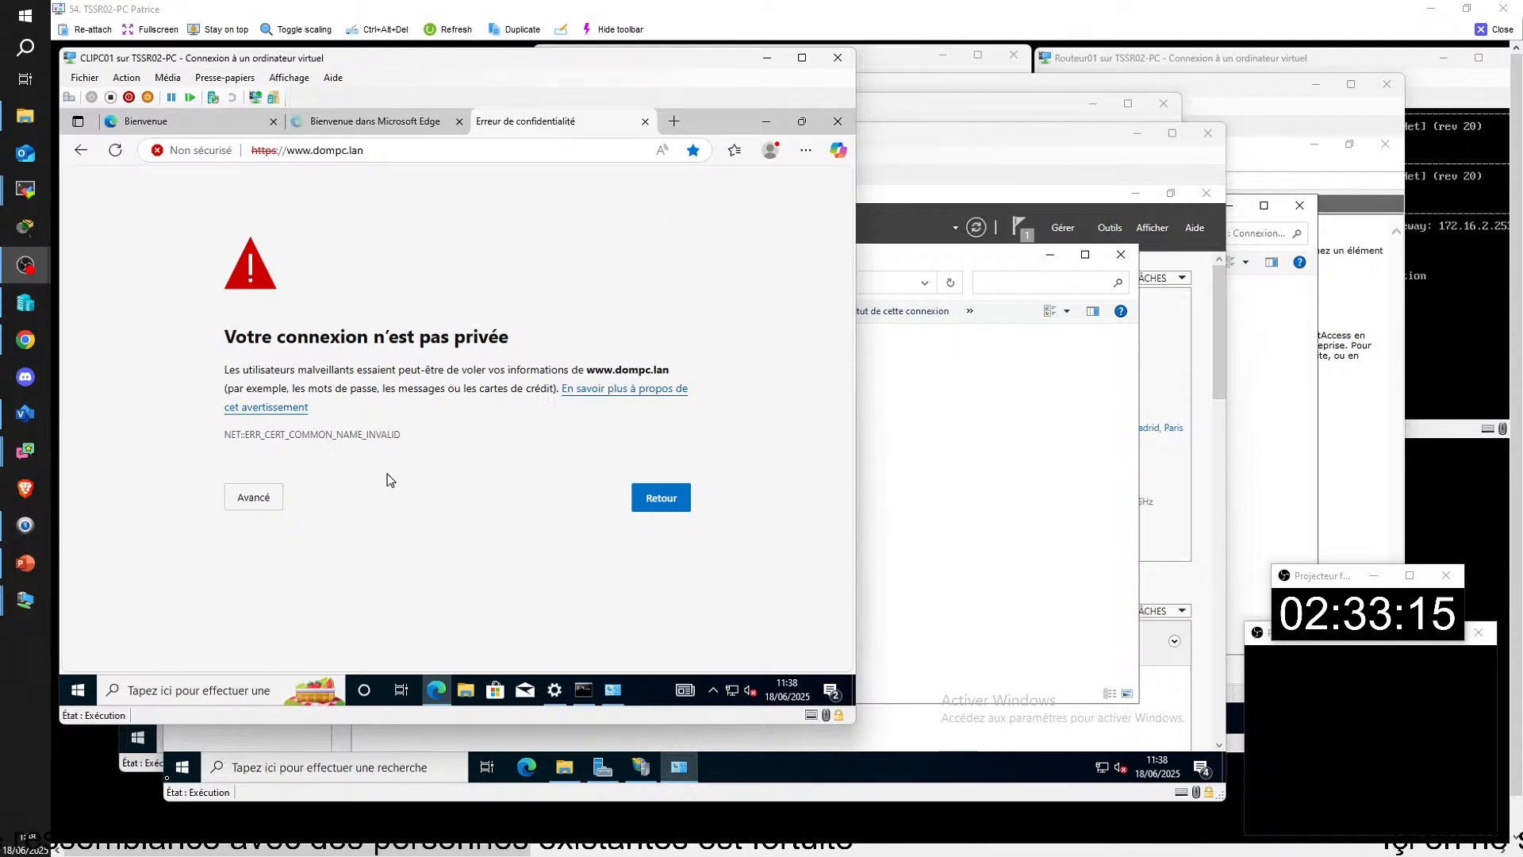
left_click(265, 497)
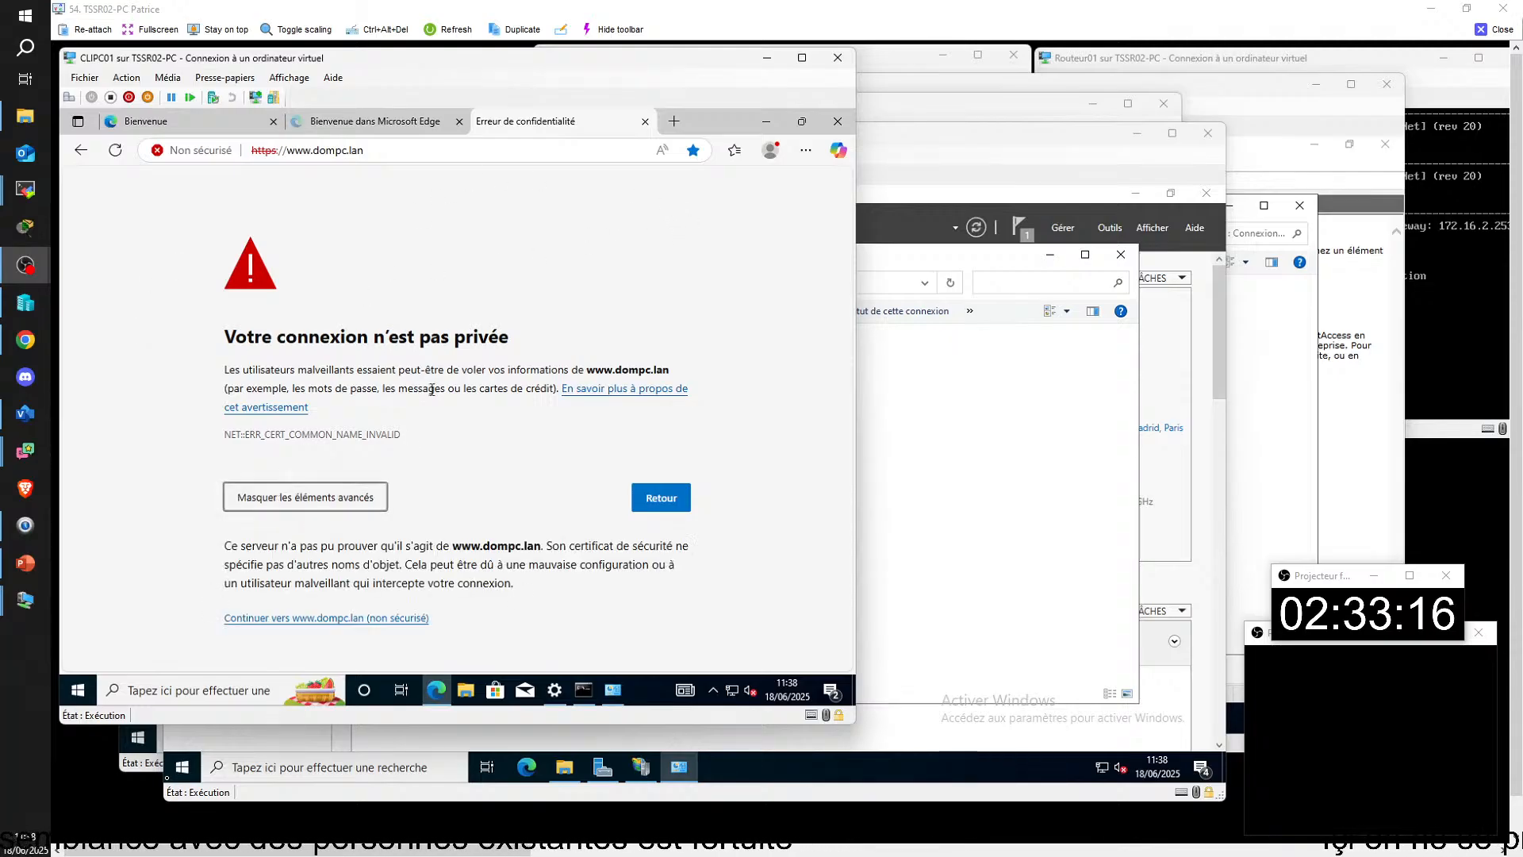
left_click(307, 624)
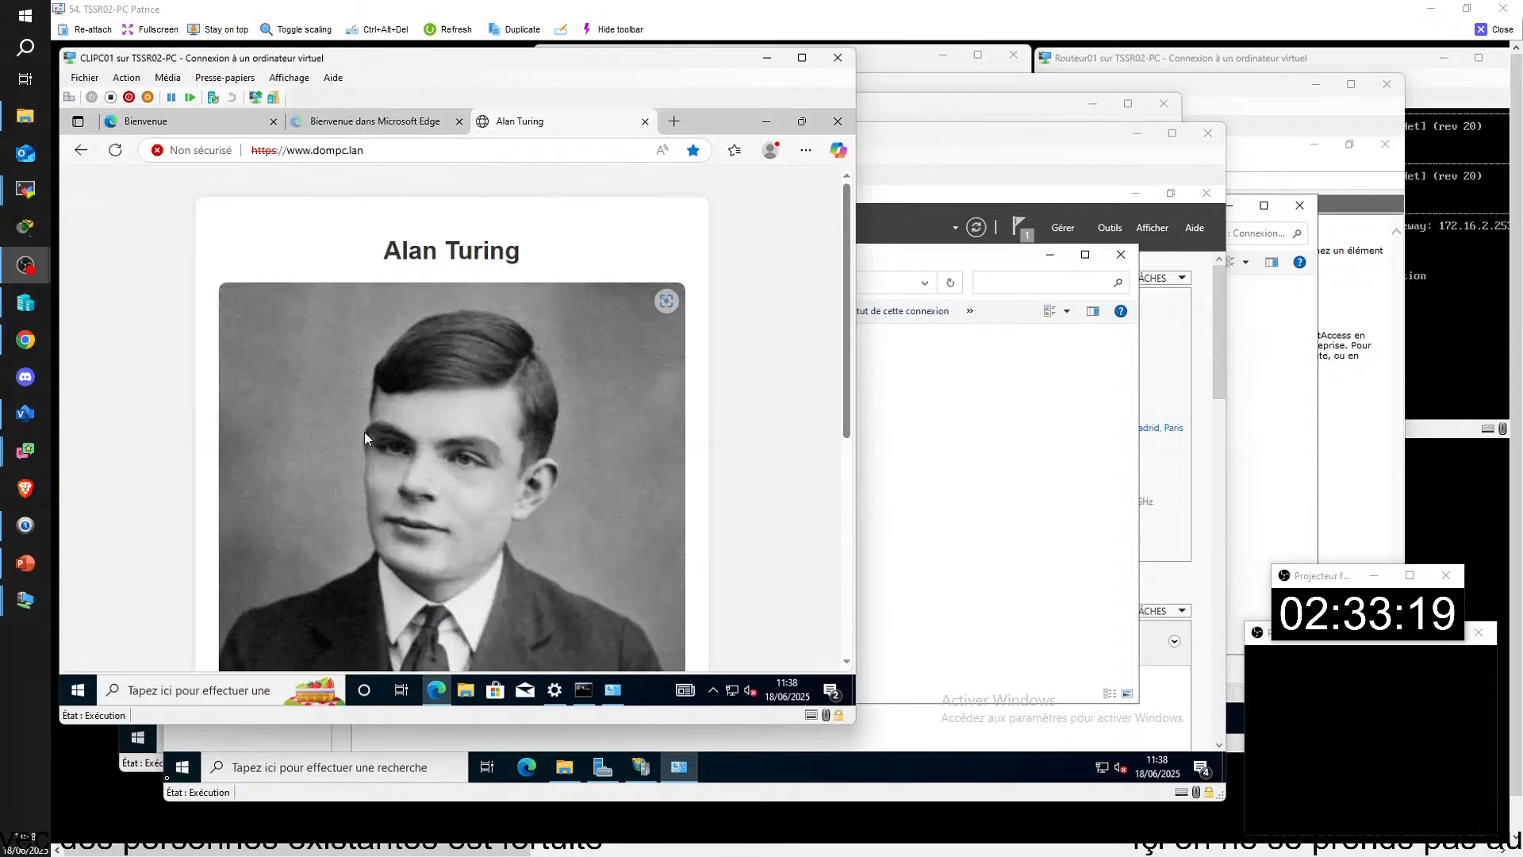
scroll(407, 487, "down", 5)
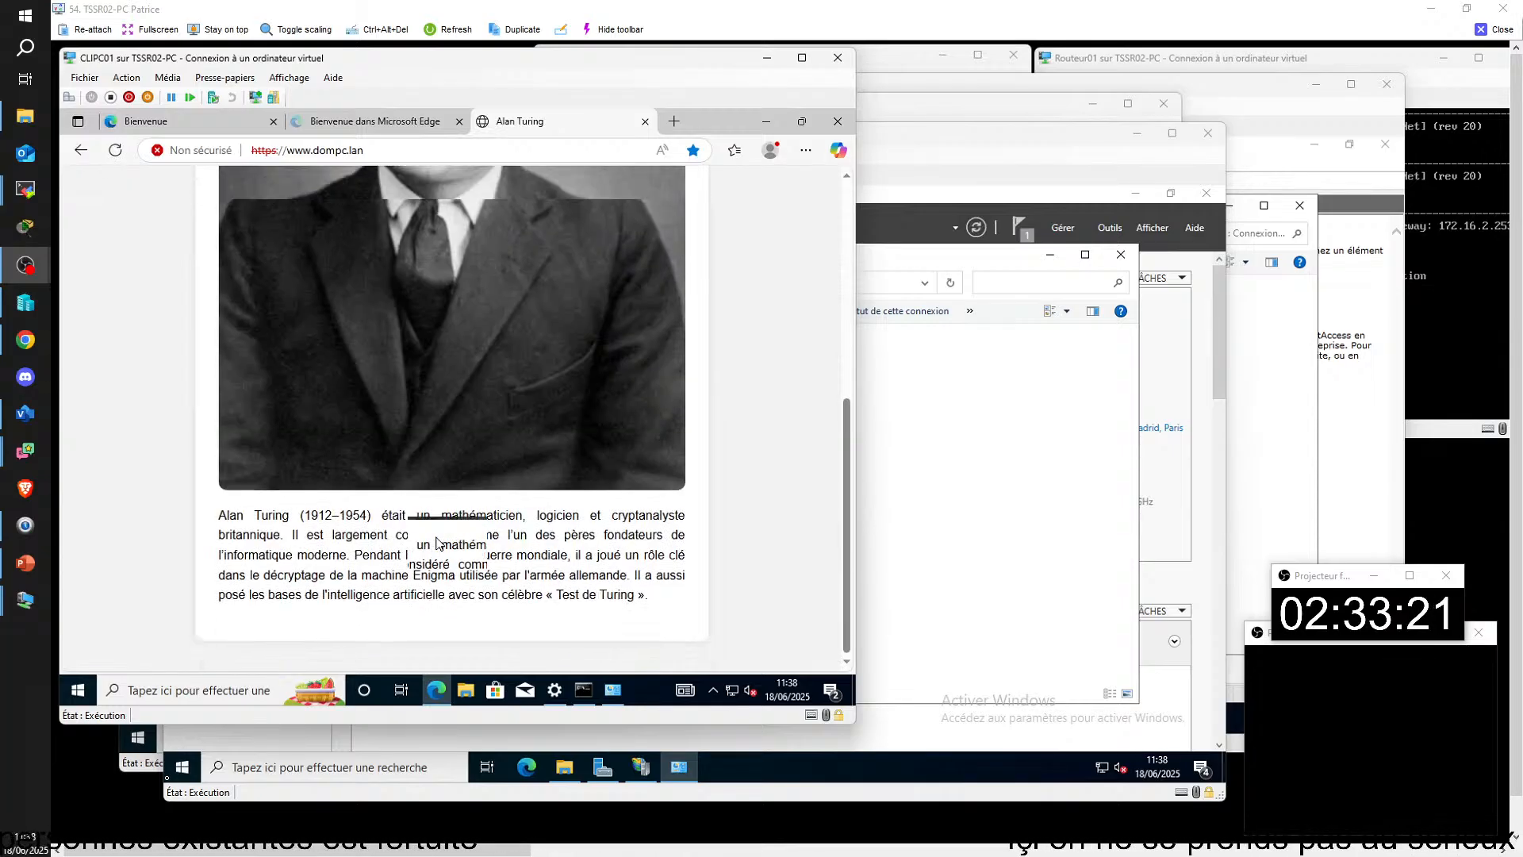
scroll(436, 536, "up", 5)
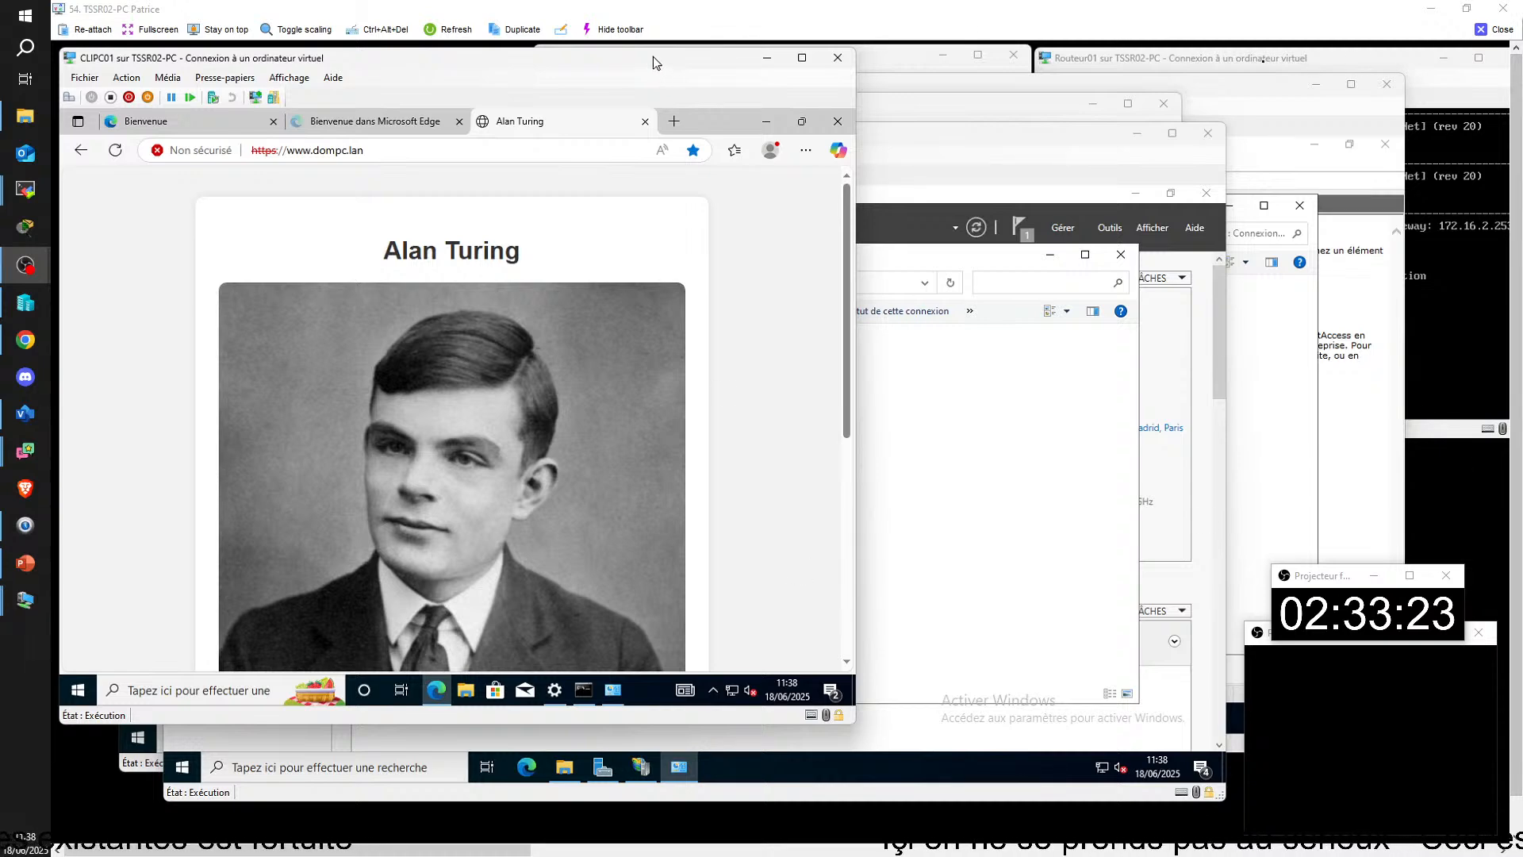
Step: Switch from the TSSR02-PC remote session to a maximized TSSR03-PC session and open Network Connections on CLIJJ02
left_click(1500, 31)
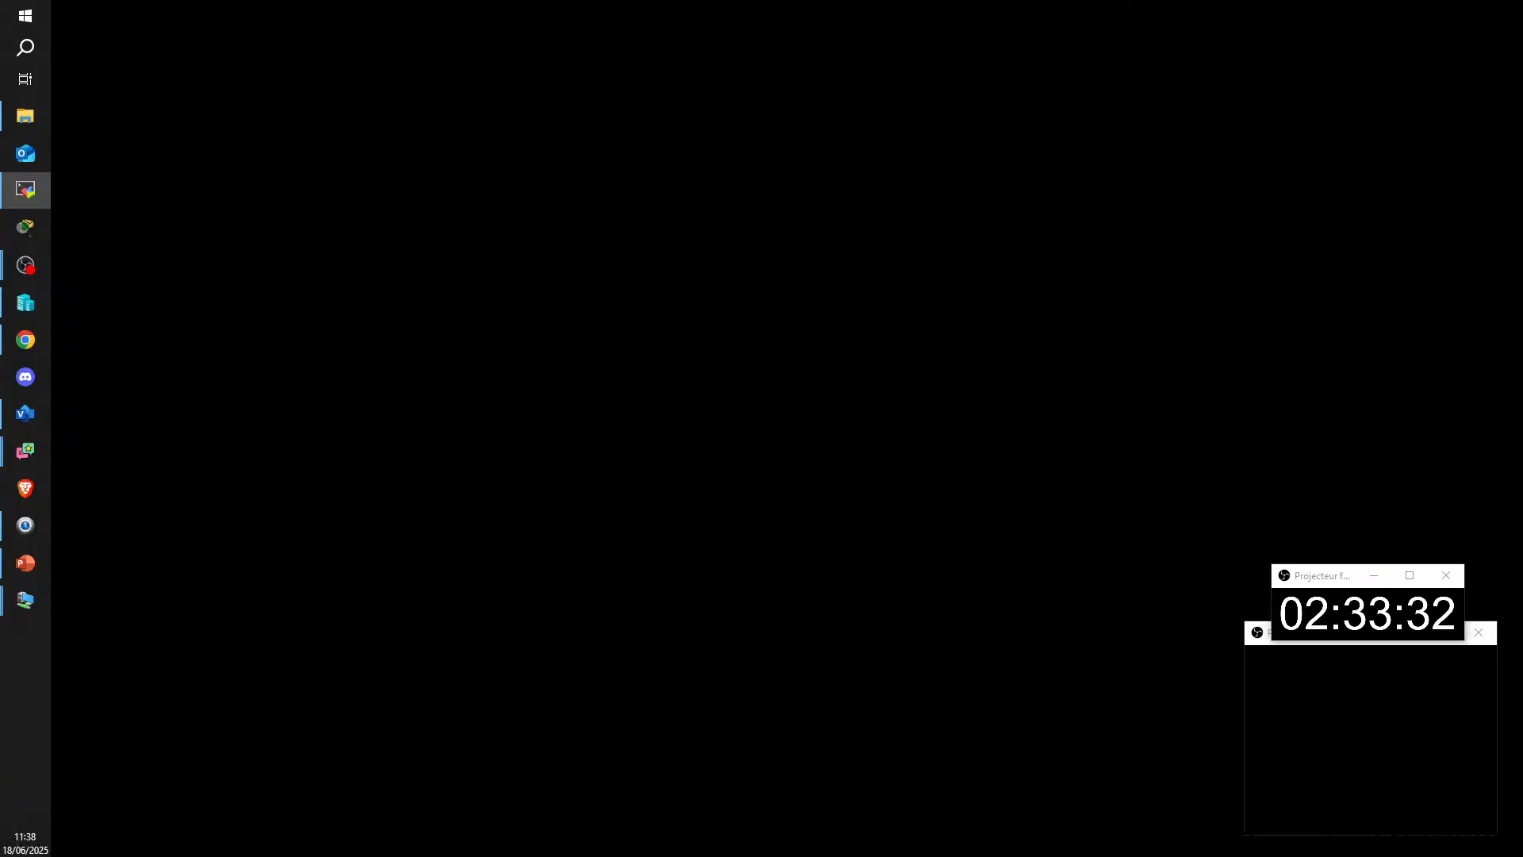
left_click_drag(1522, 368, 902, 7)
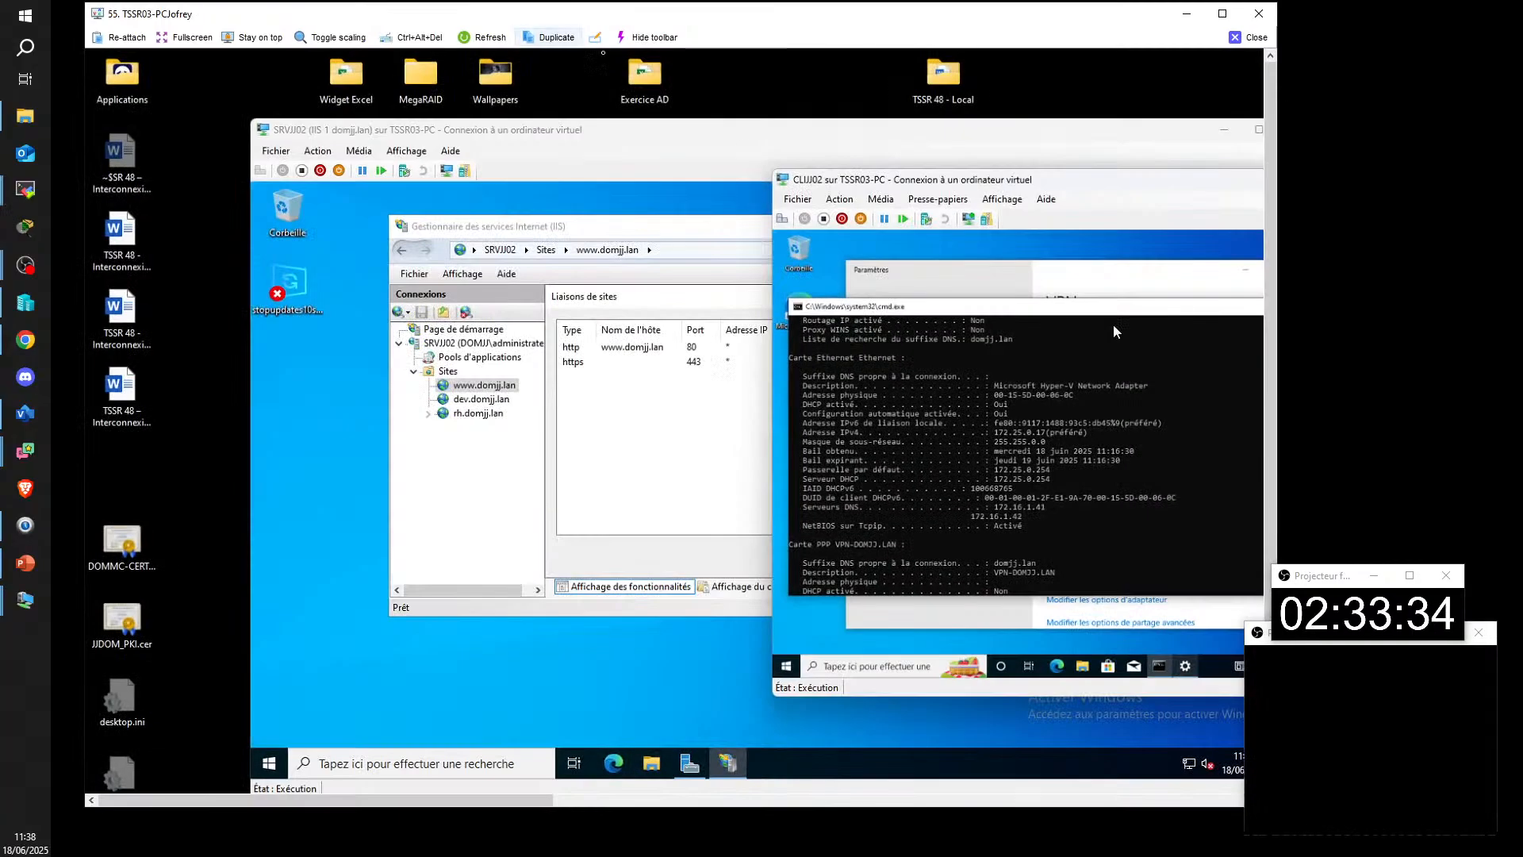
left_click(1222, 14)
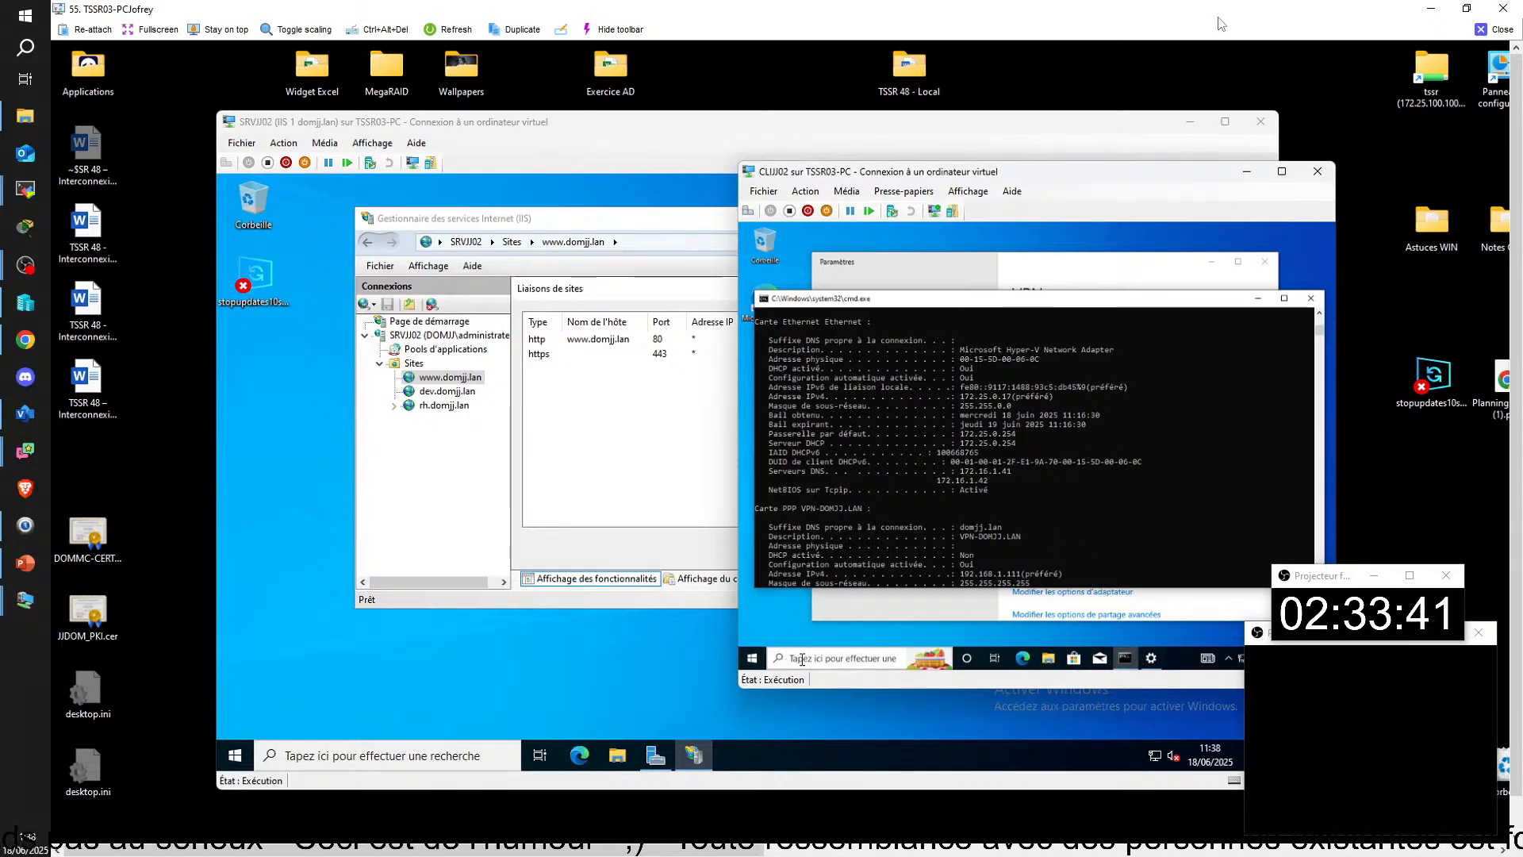
key("super+r")
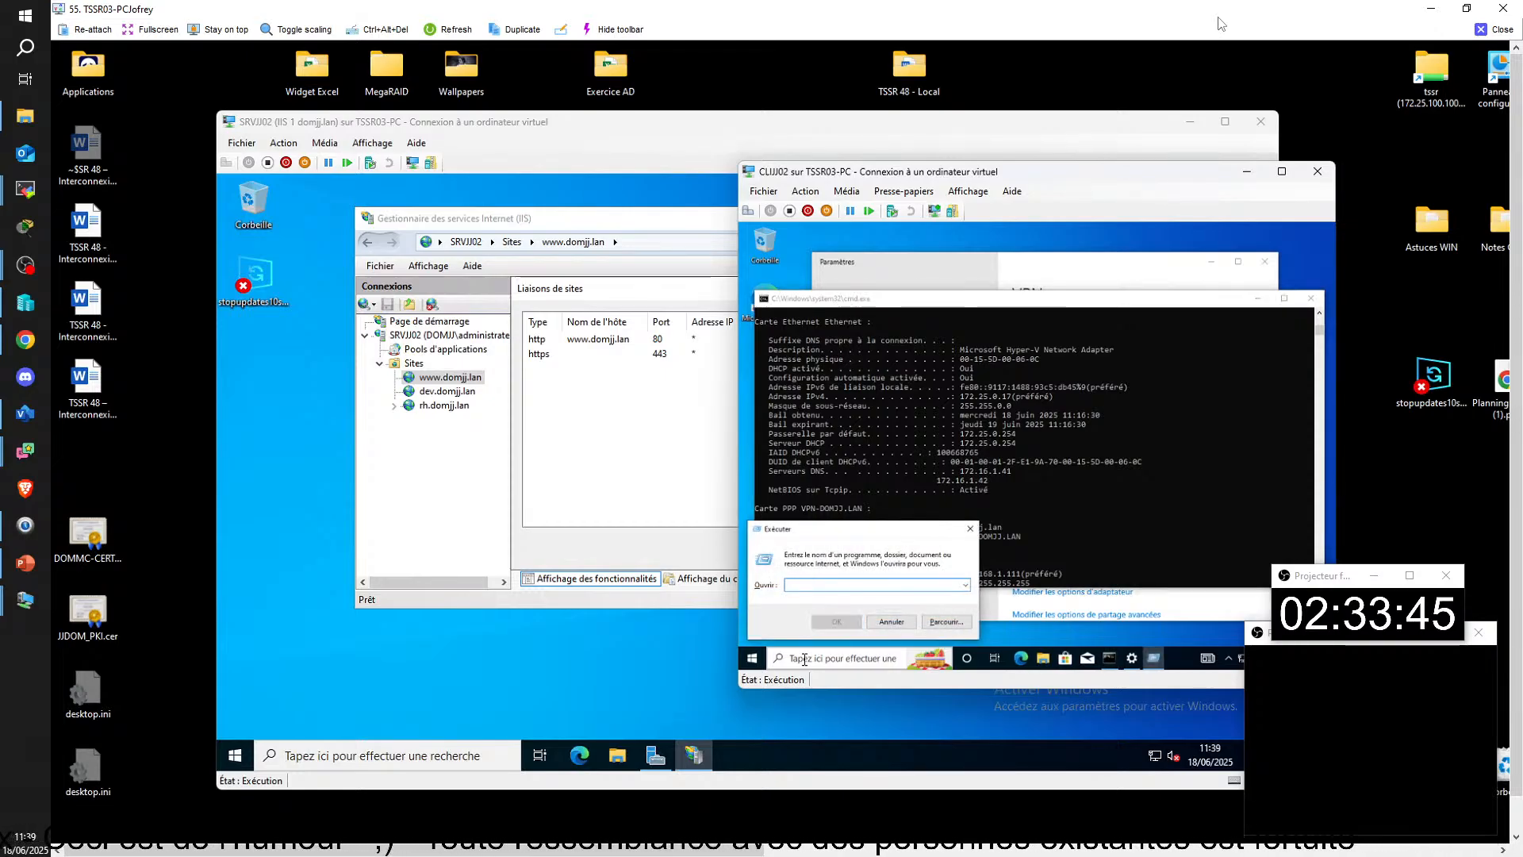
key("Return")
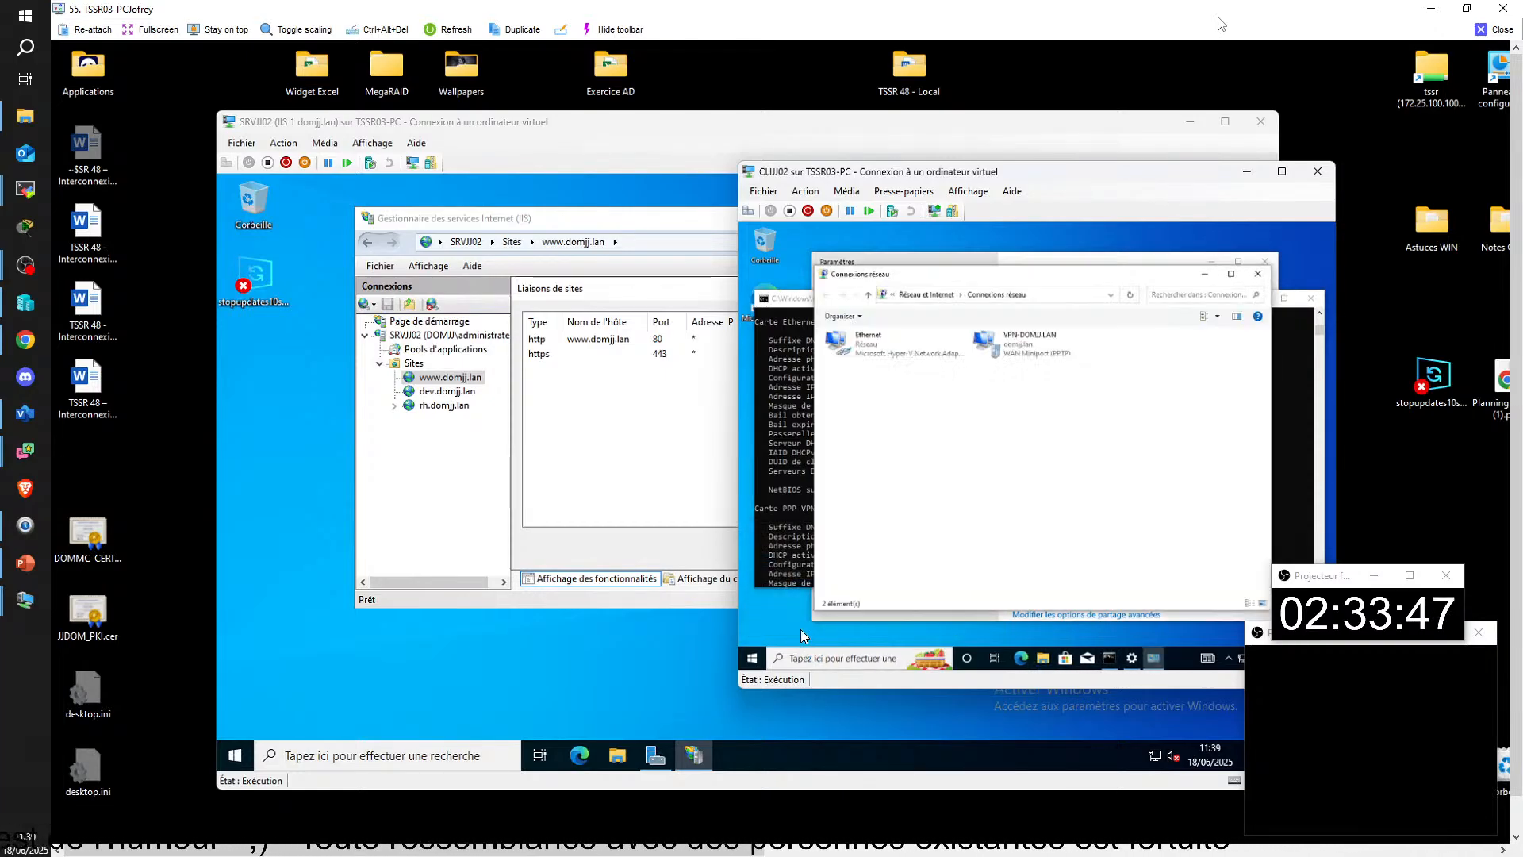
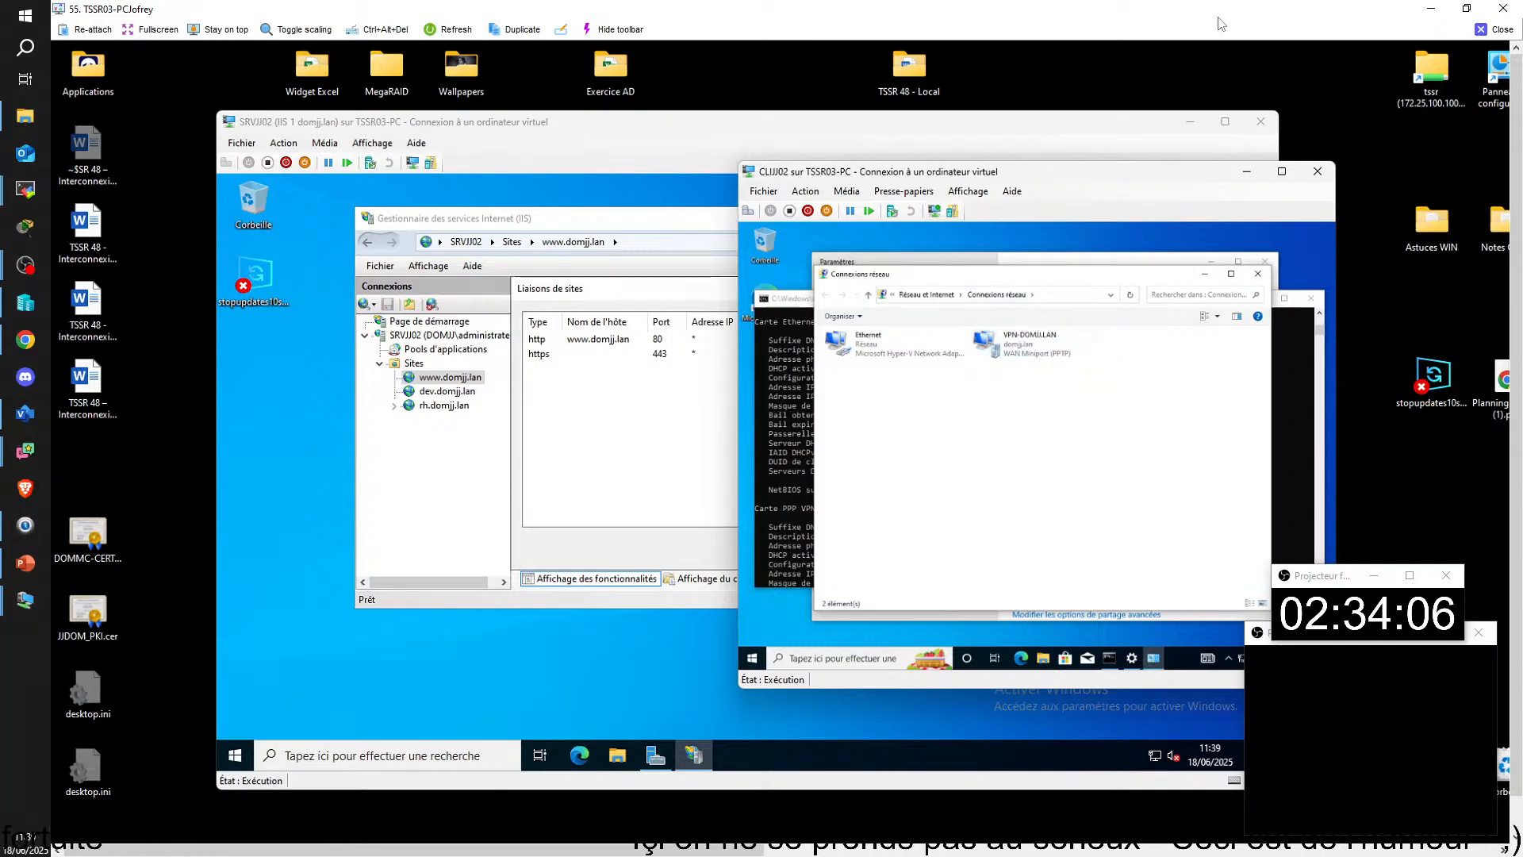
Step: Set Network Connections aside on CLIJJ02 and review the DNS servers in the command prompt's ipconfig output
left_click_drag(1023, 275, 1042, 275)
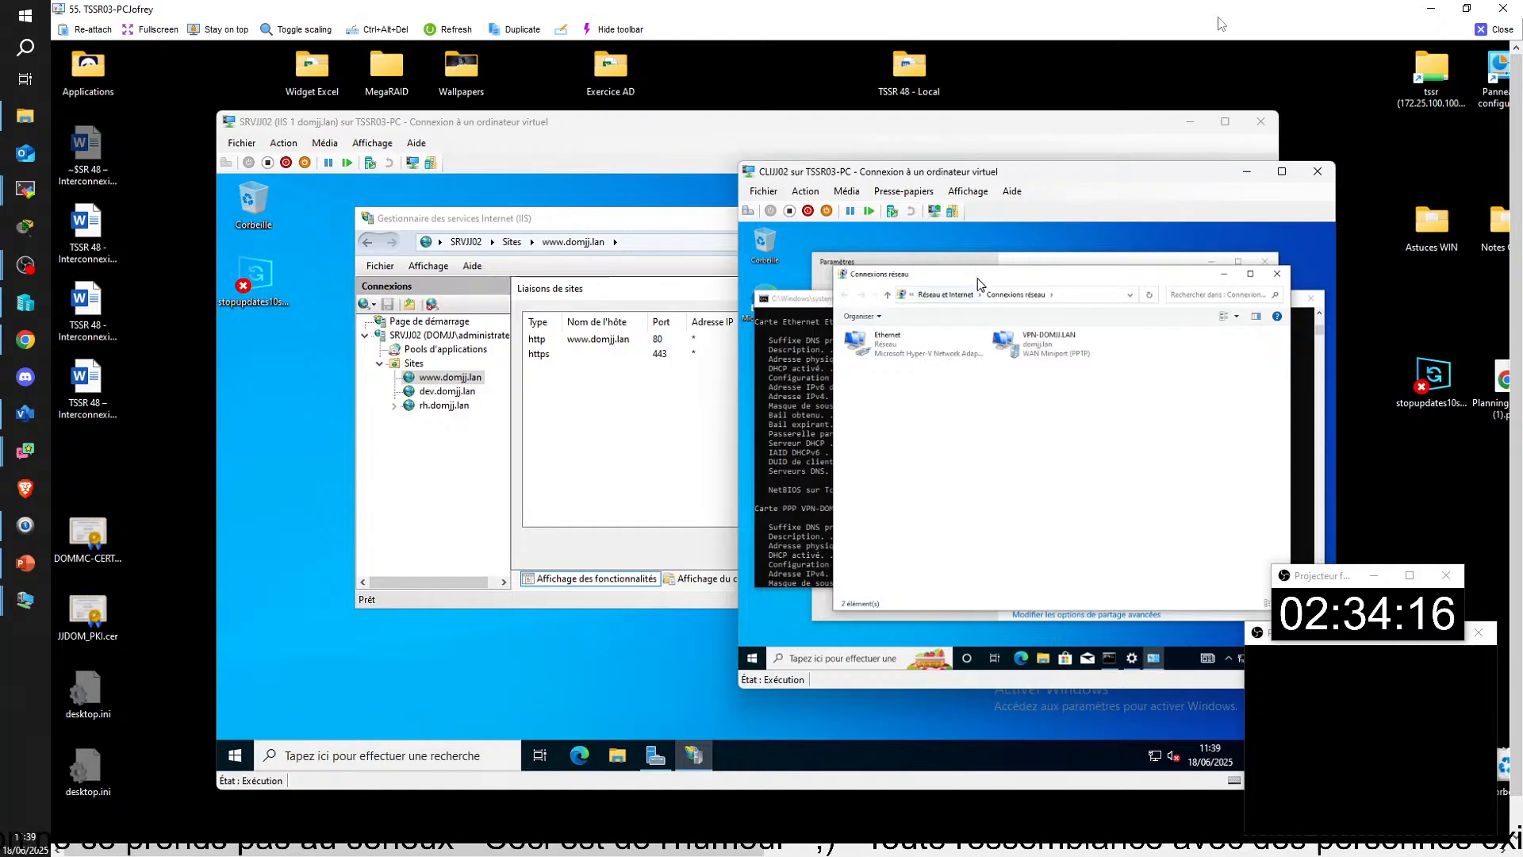
left_click(1224, 274)
scroll(1084, 445, "down", 4)
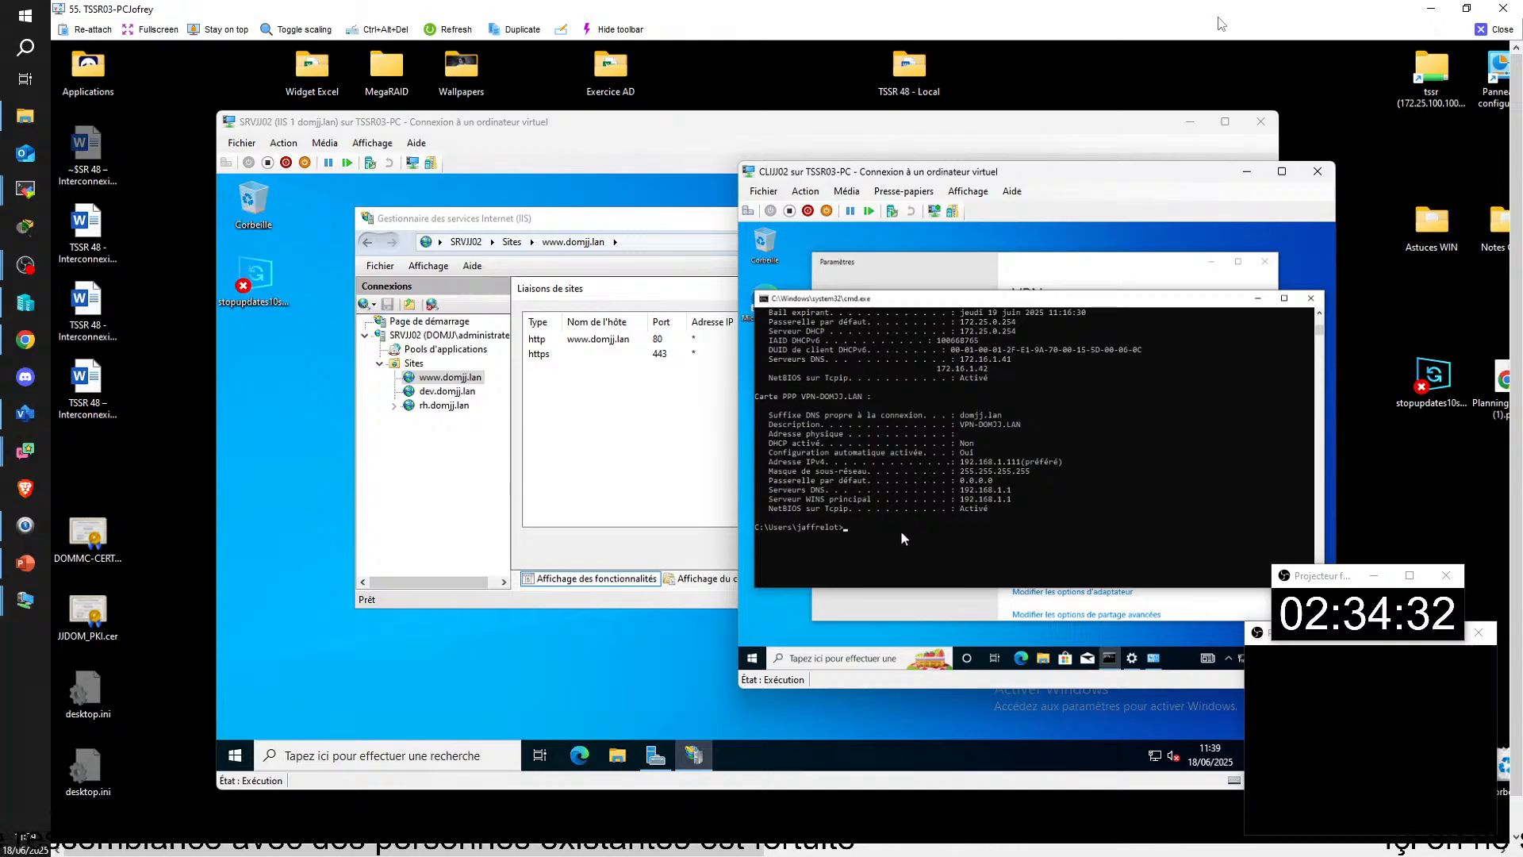
Step: Open the Ethernet adapter's properties from Network Connections on CLIJJ02, authorising with the administrator username and password
left_click(1150, 658)
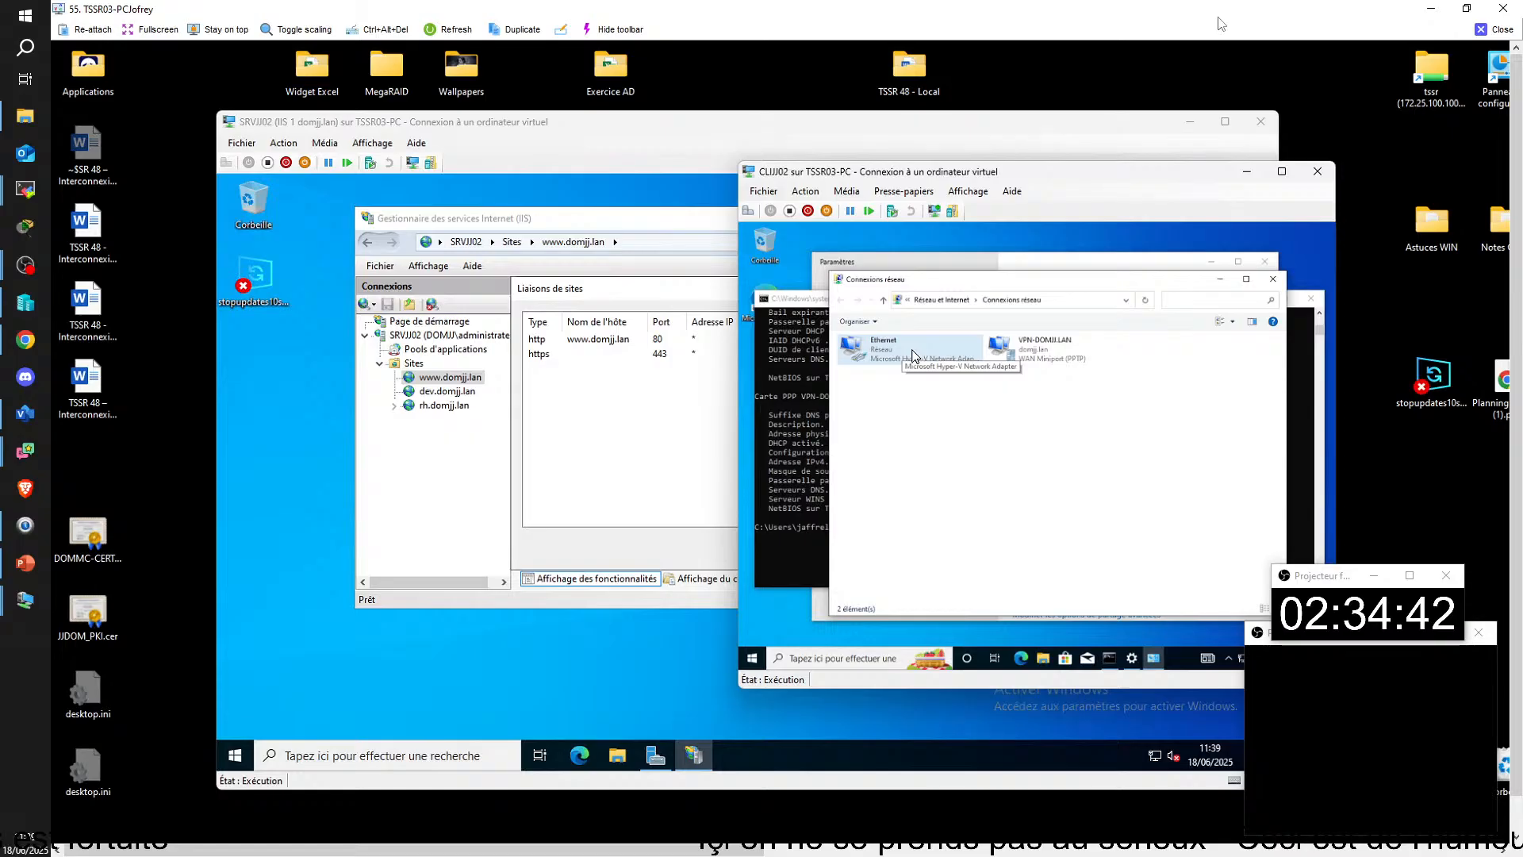
right_click(914, 355)
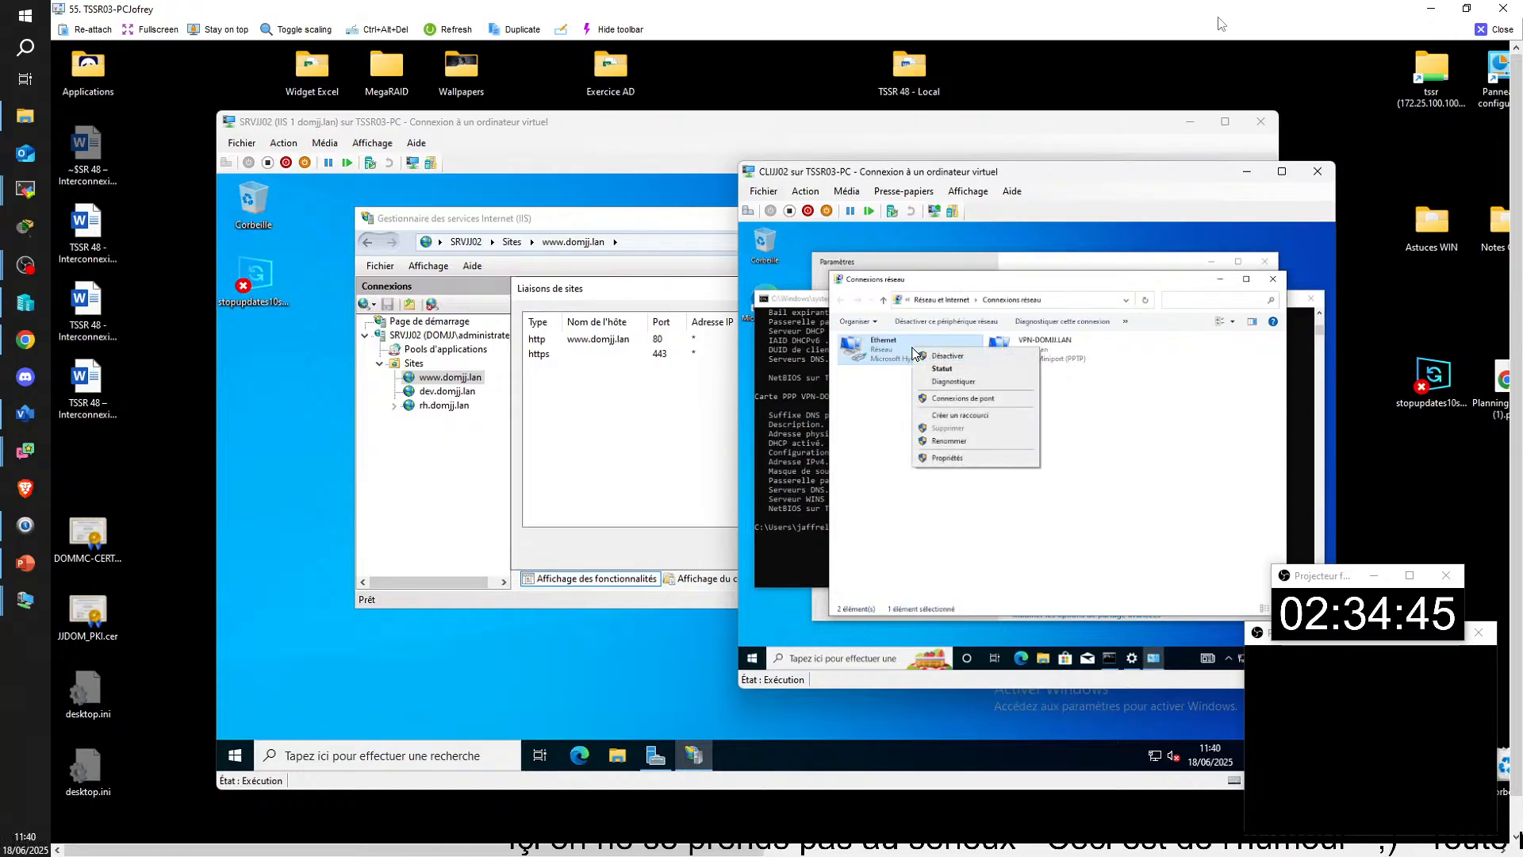
left_click(955, 458)
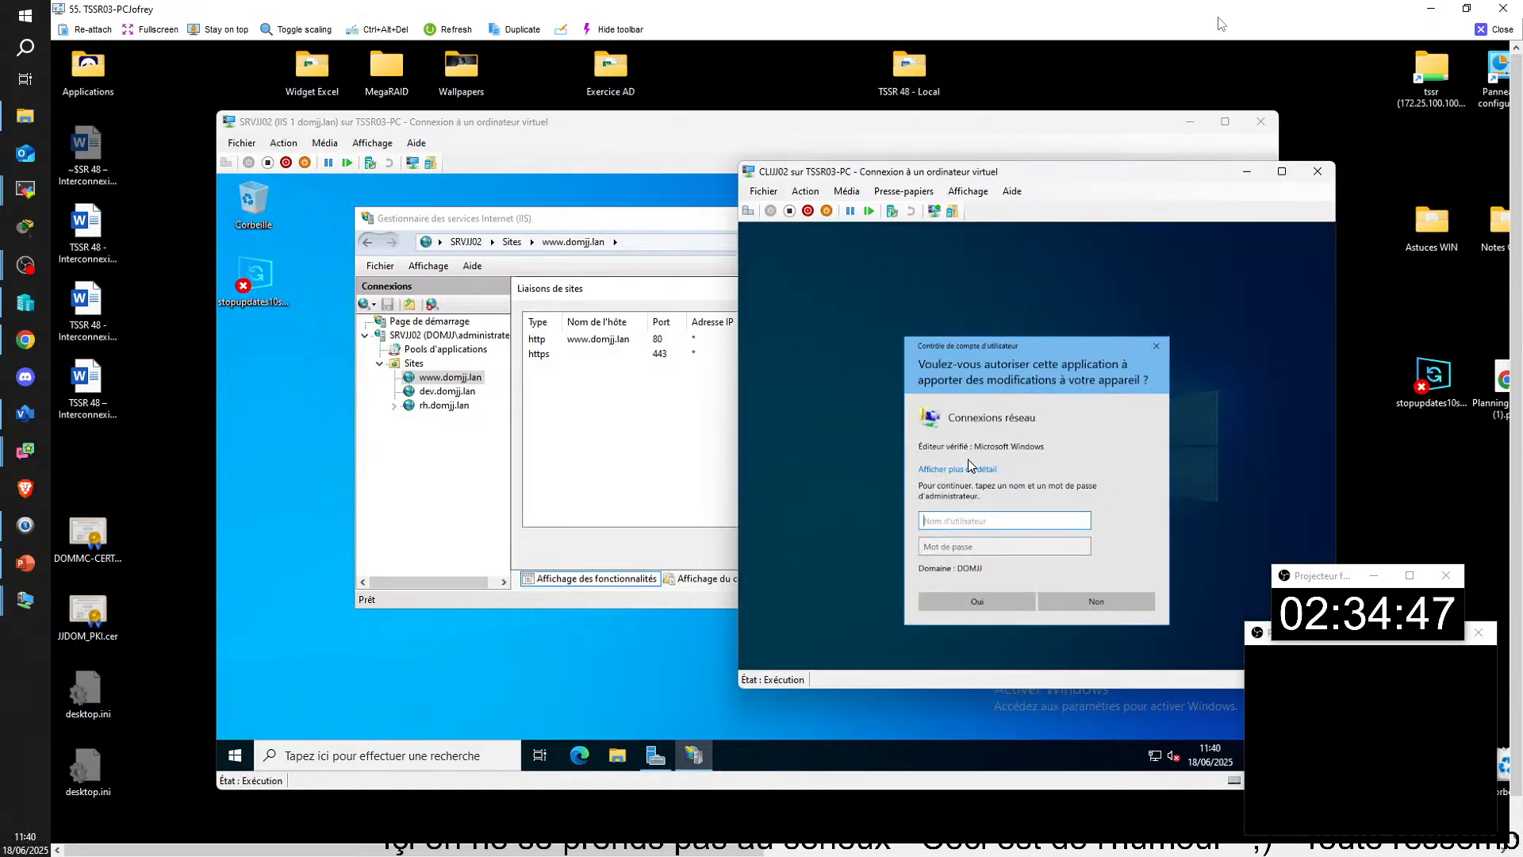
type("admin")
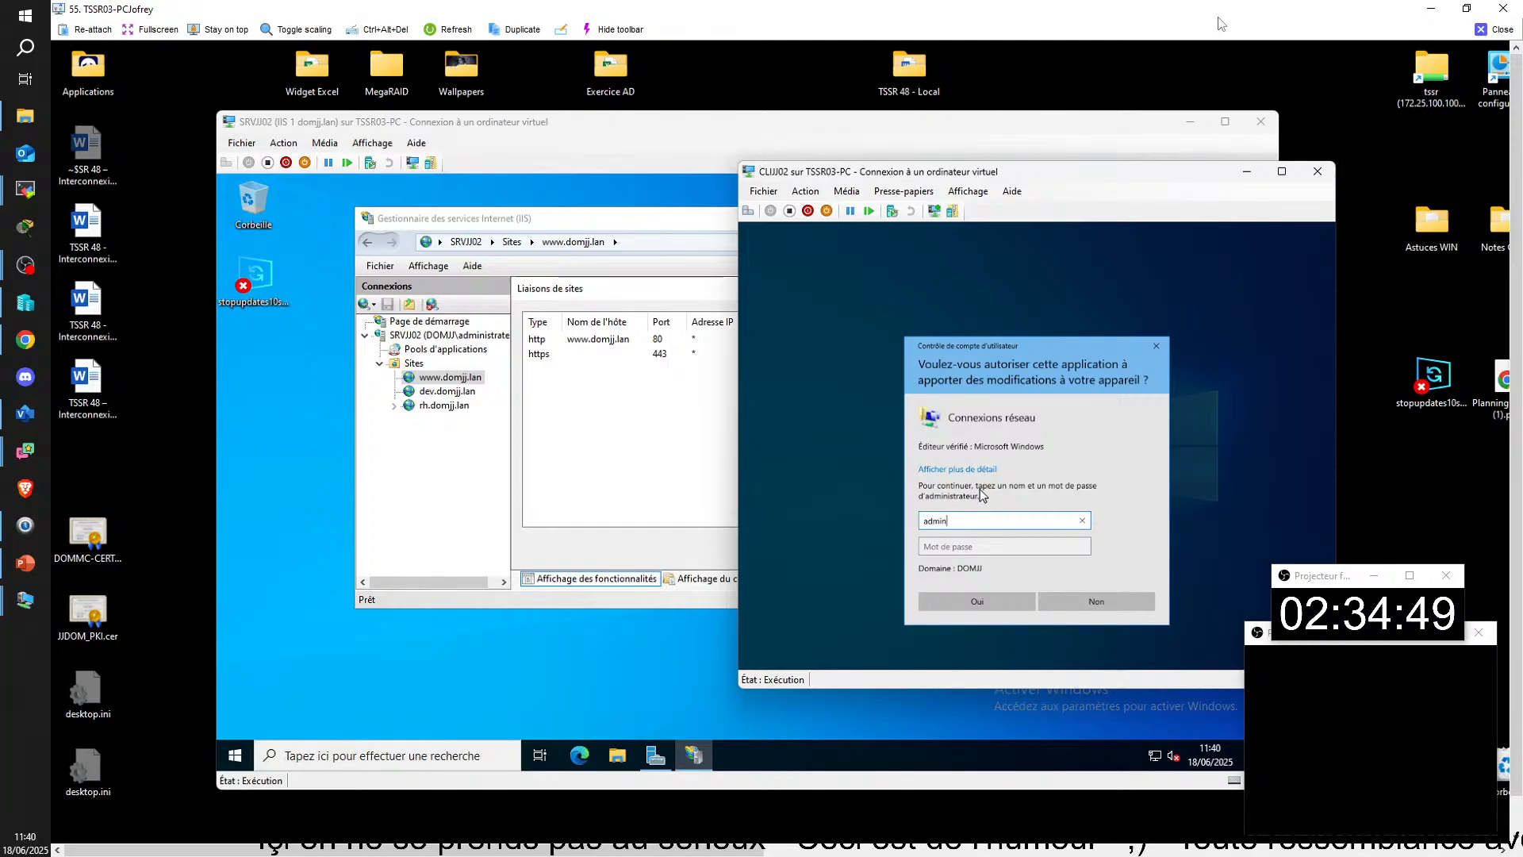
type("istrate")
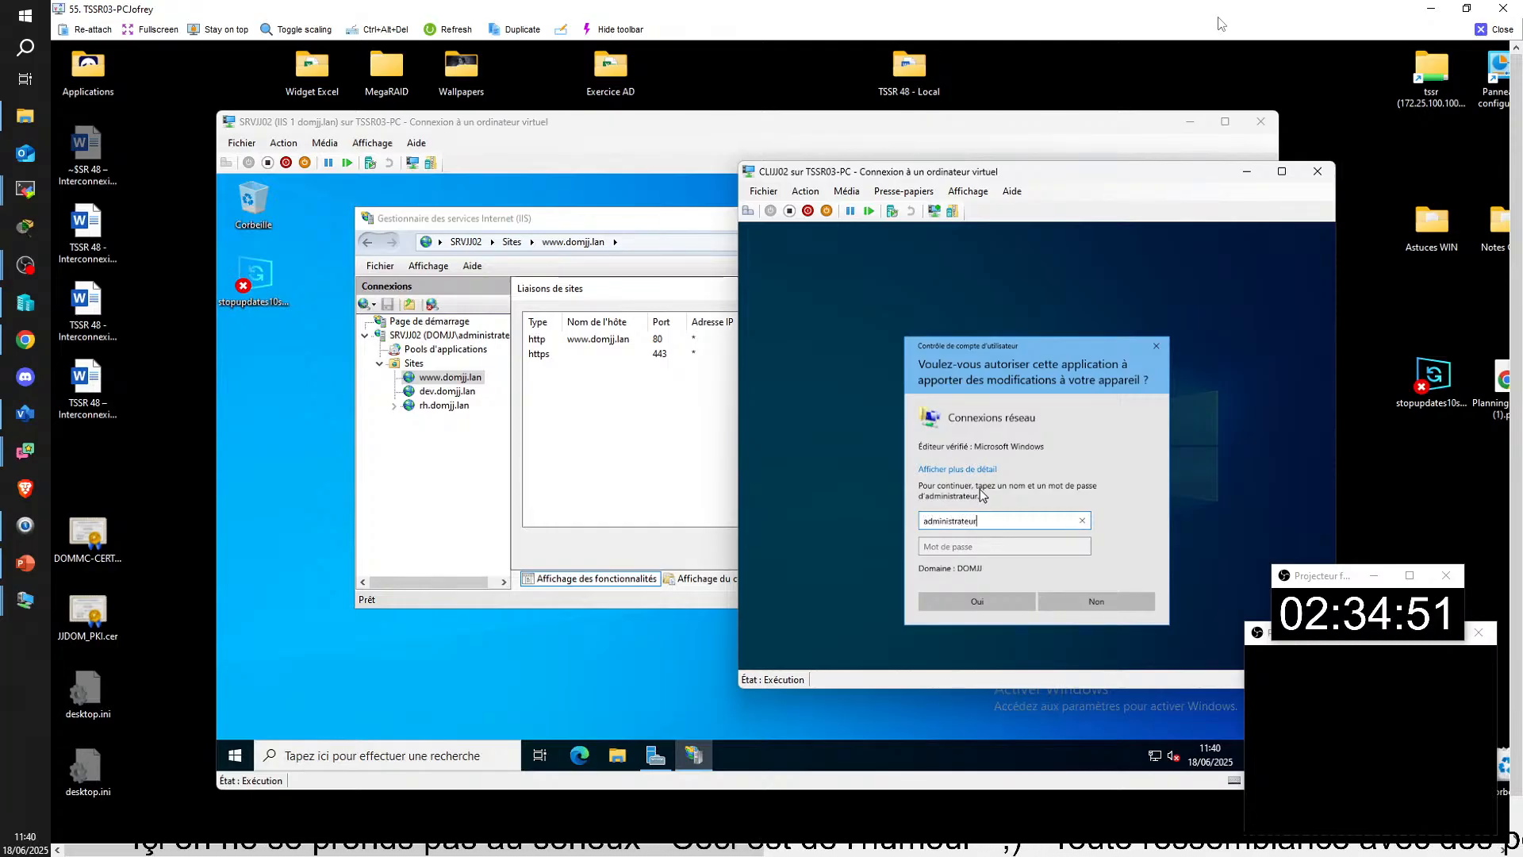
type("ur")
key("Tab")
type("y1*")
key("Return")
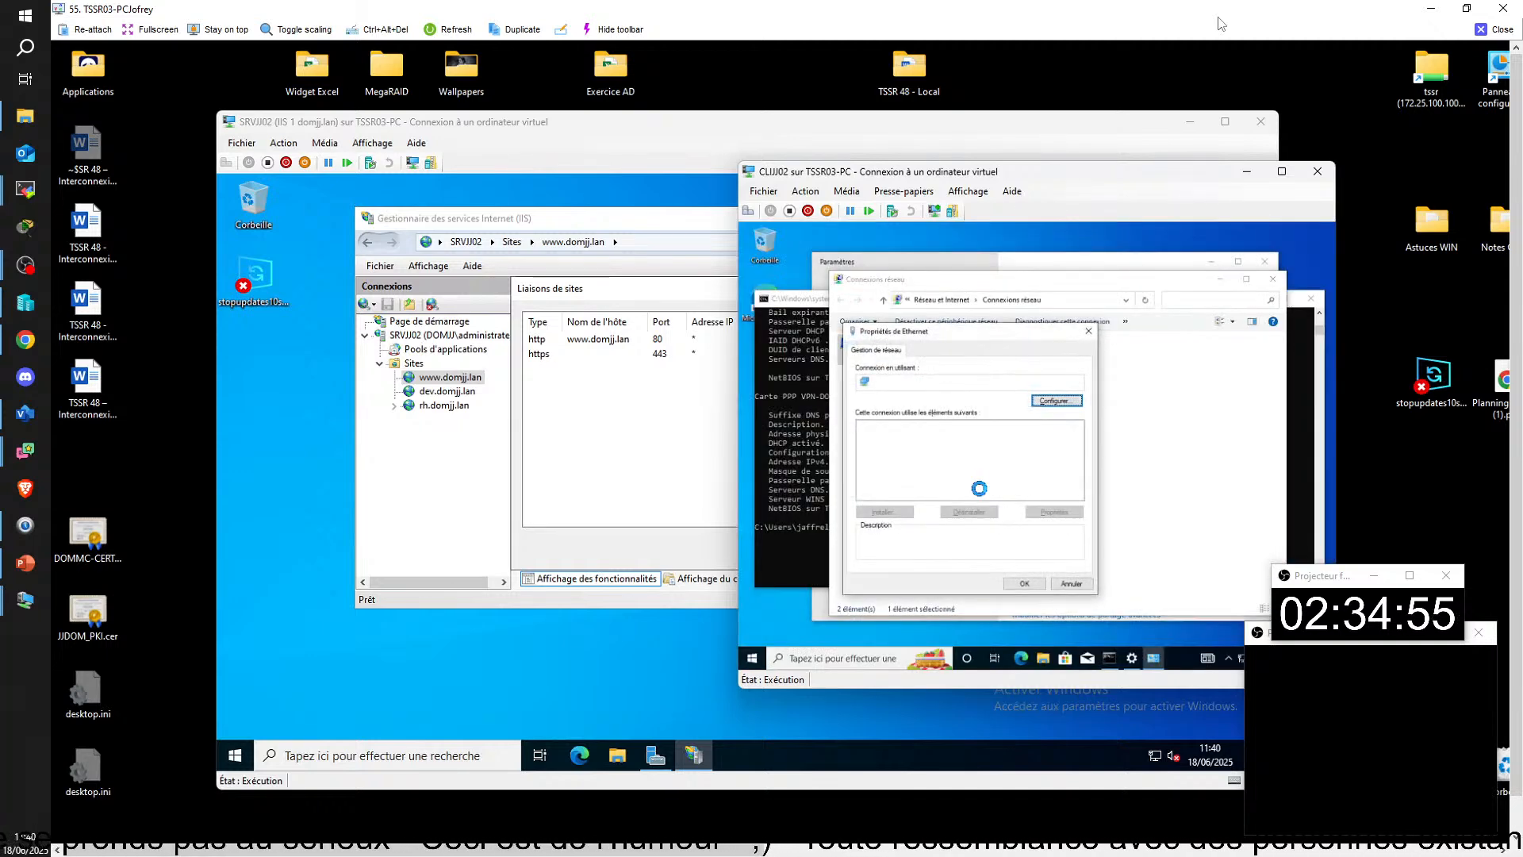
Step: Accept the Ethernet adapter's IPv4 settings with manual DNS selected and both server addresses blank, and close its properties
double_click(954, 456)
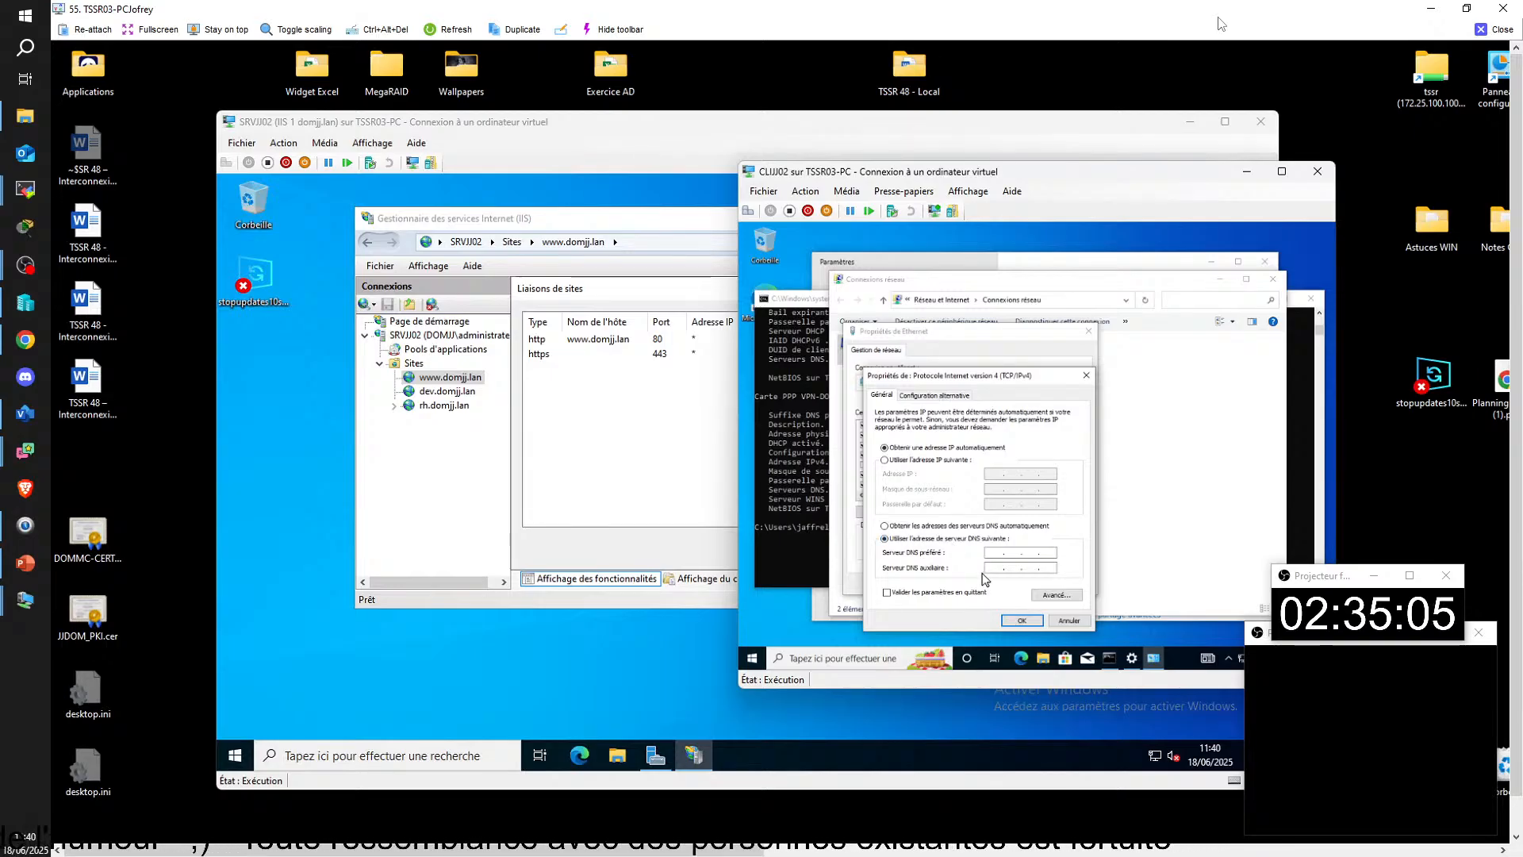
left_click(1022, 619)
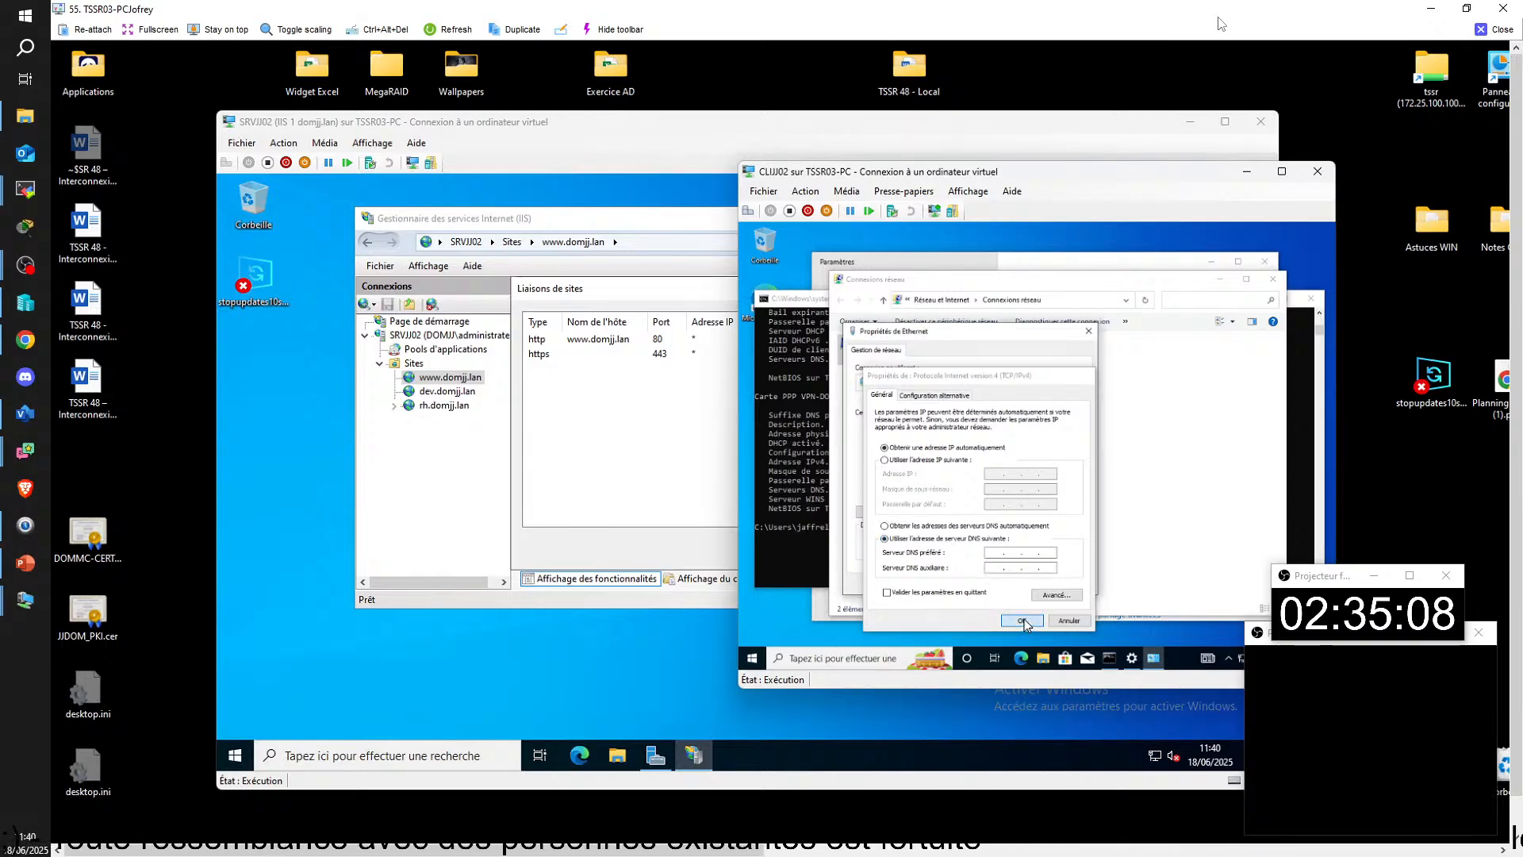
left_click(1024, 583)
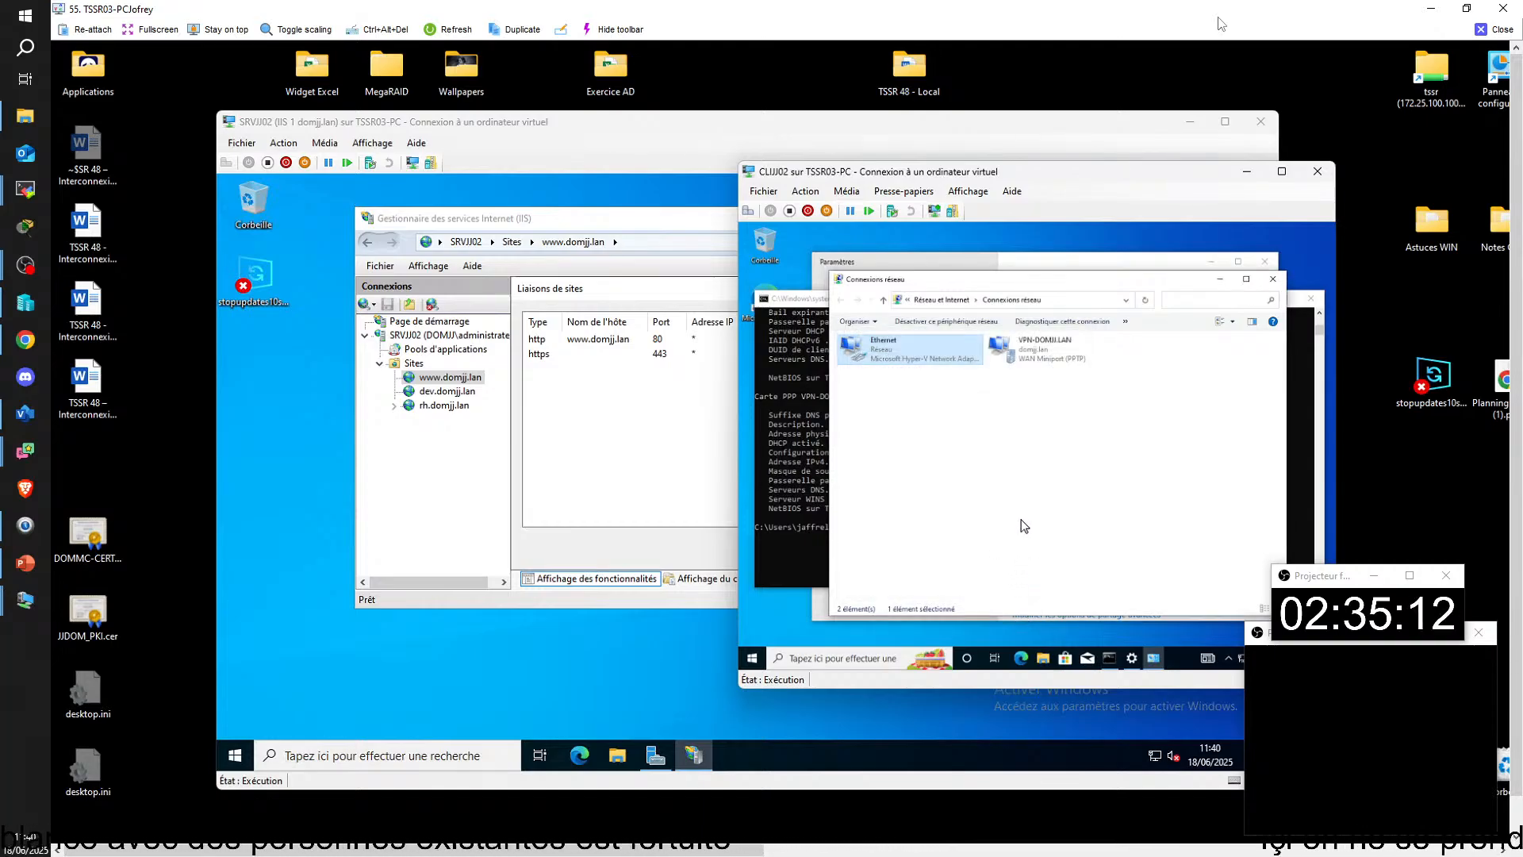
Step: Reopen the Ethernet adapter's IPv4 properties with the administrator username and password, check the DNS mode and cancel
right_click(915, 341)
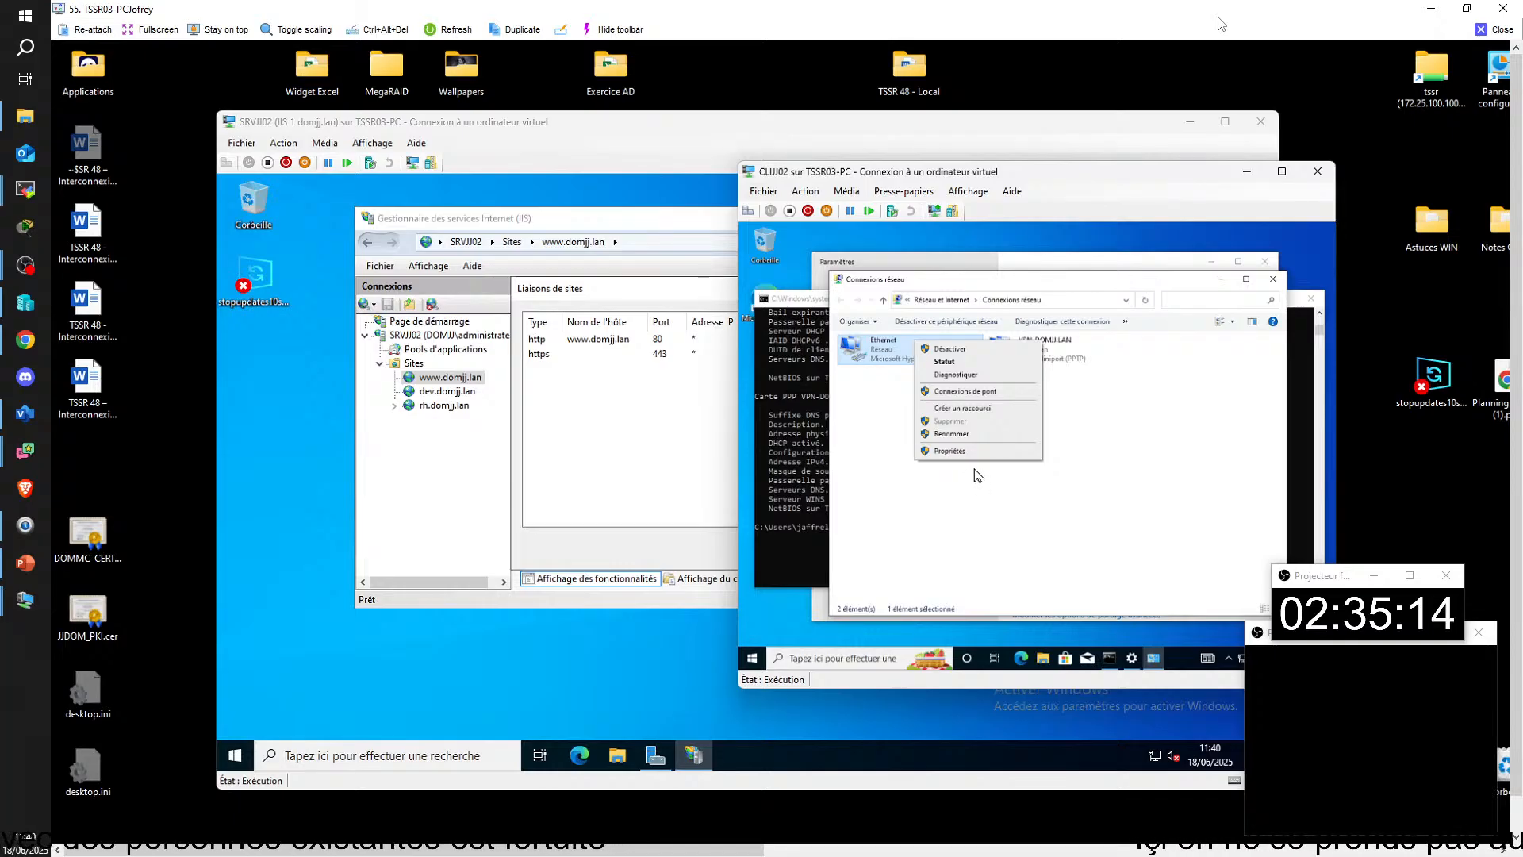
left_click(962, 453)
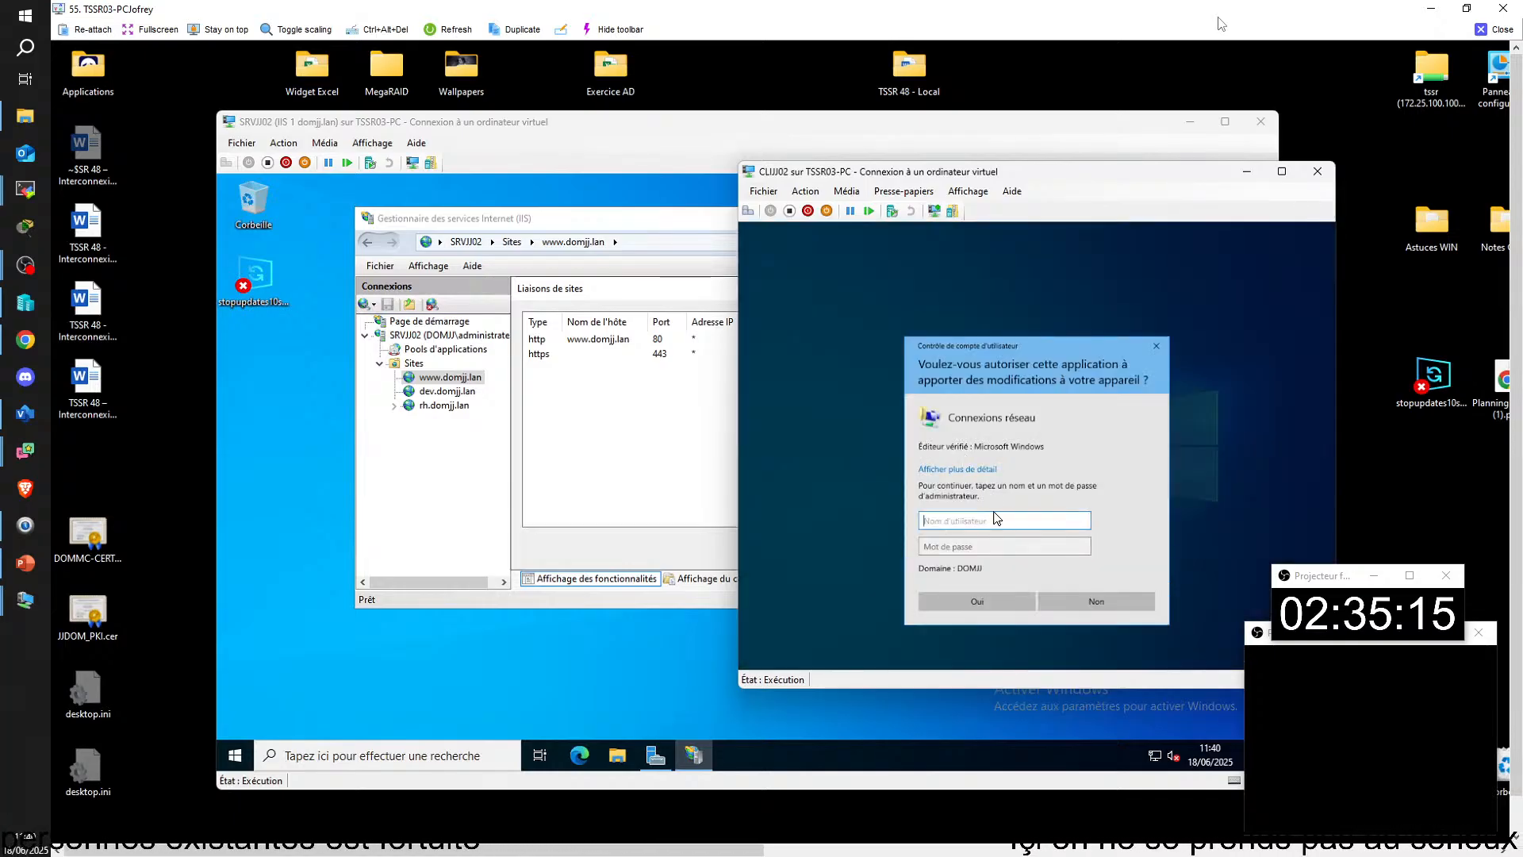
type("admi")
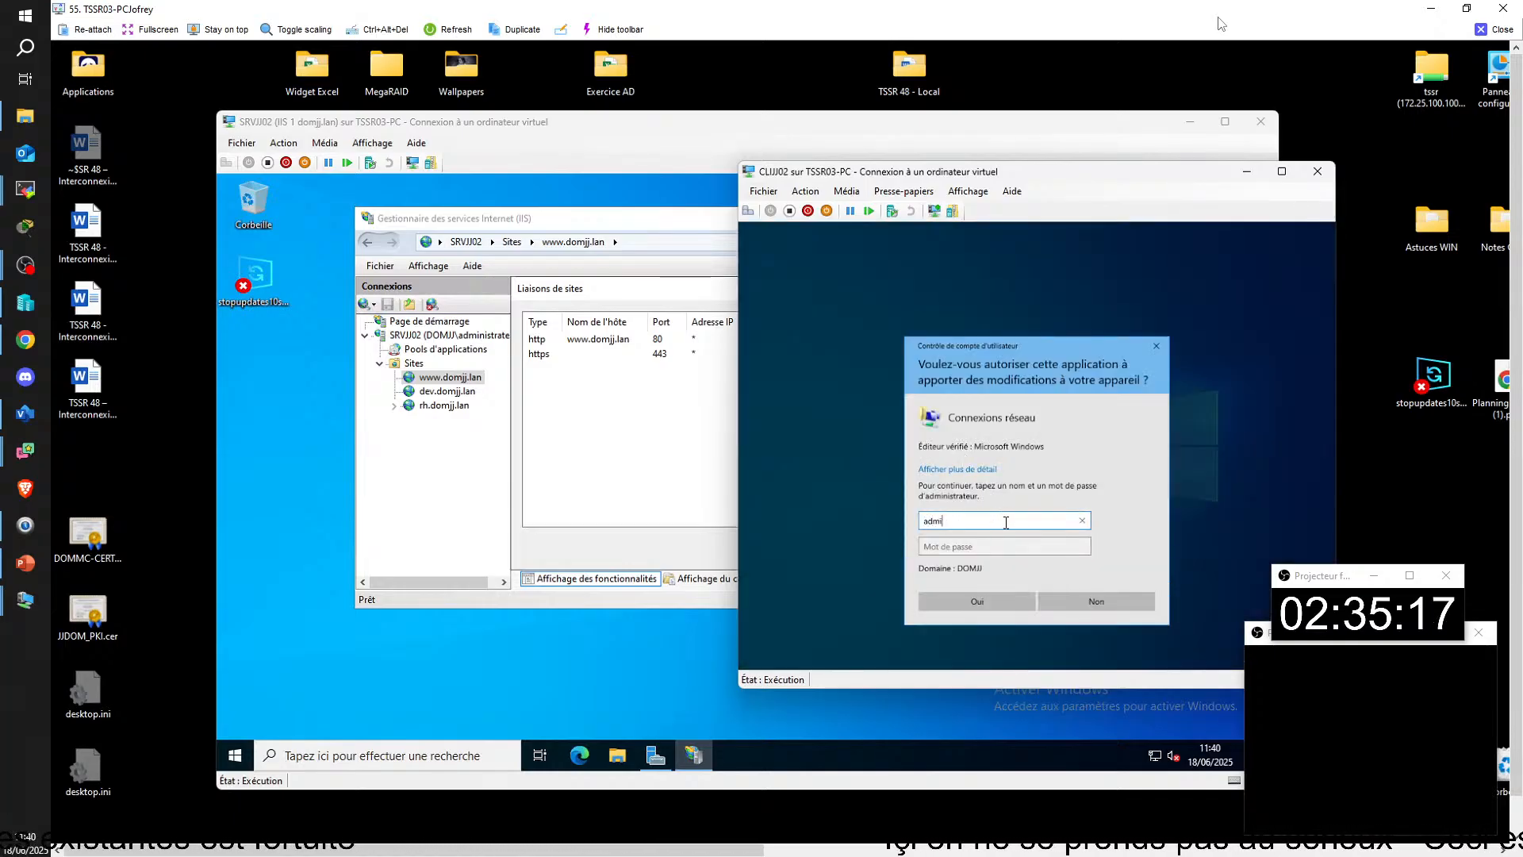
type("nistrateur")
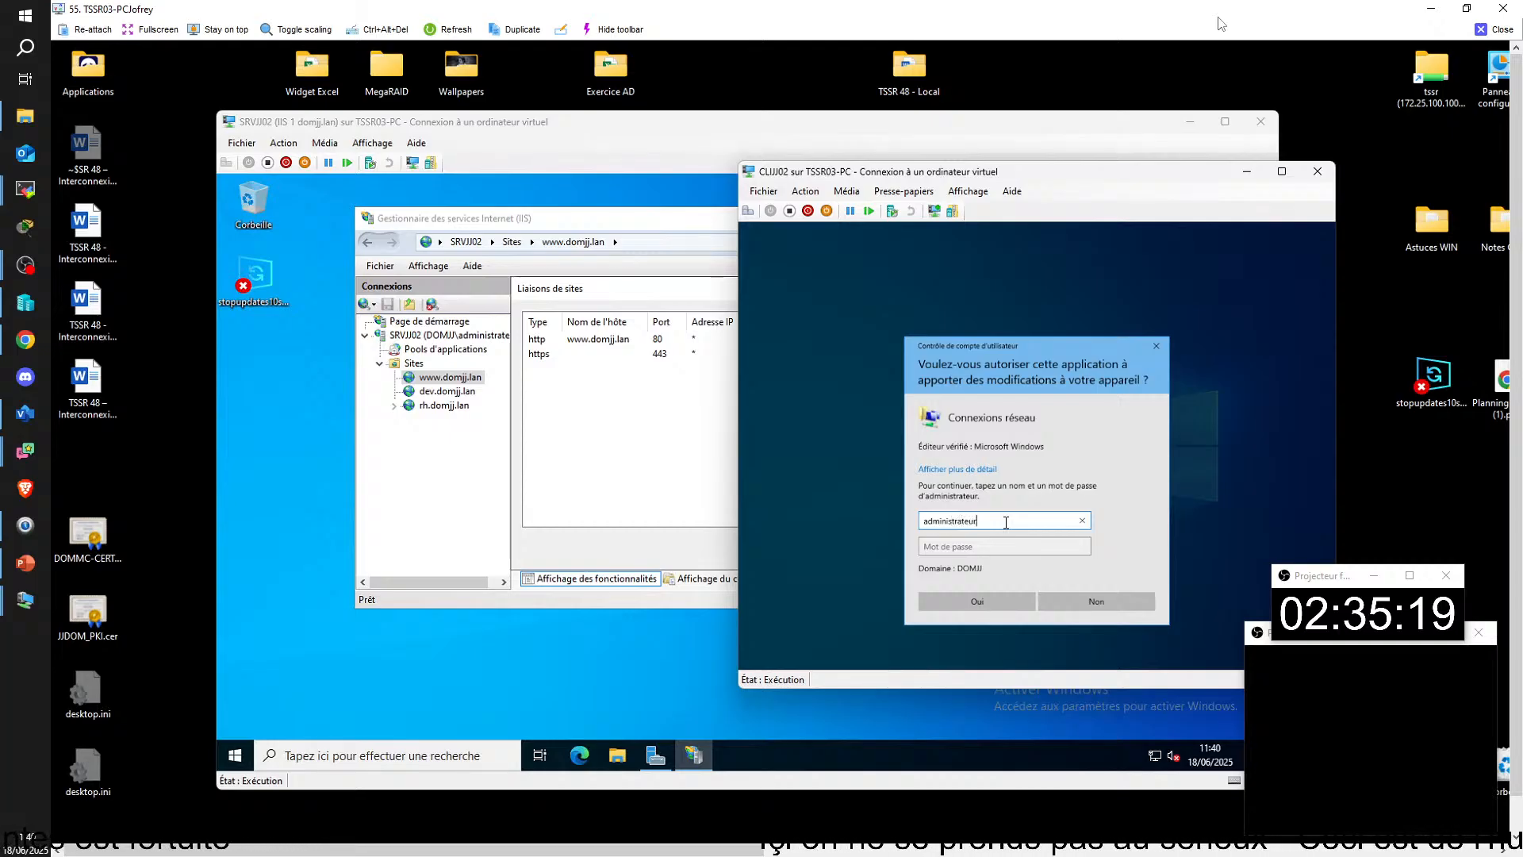
key("Tab")
type("Azert")
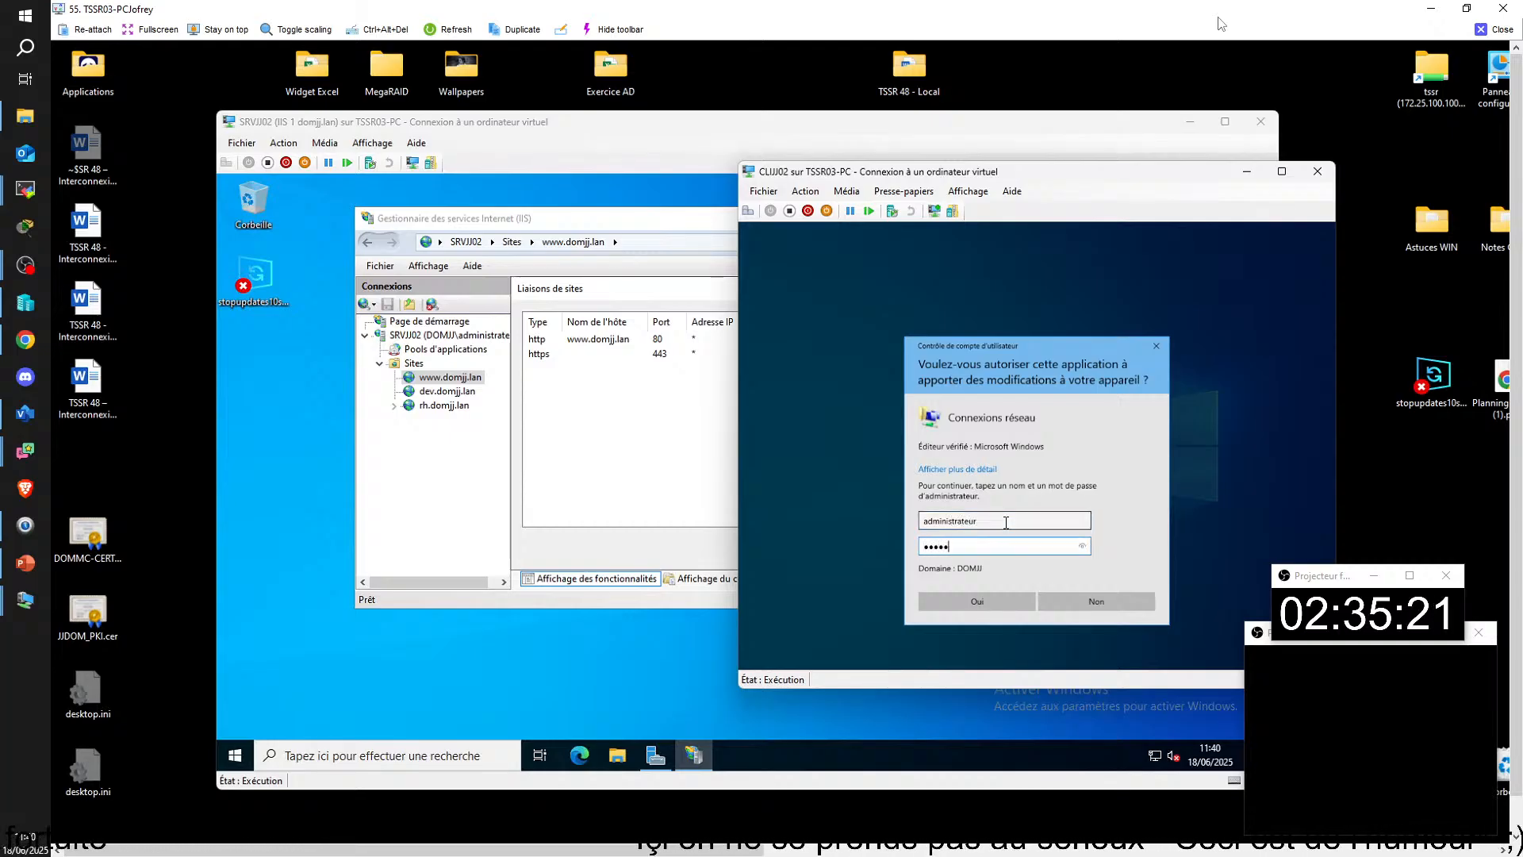
key("Return")
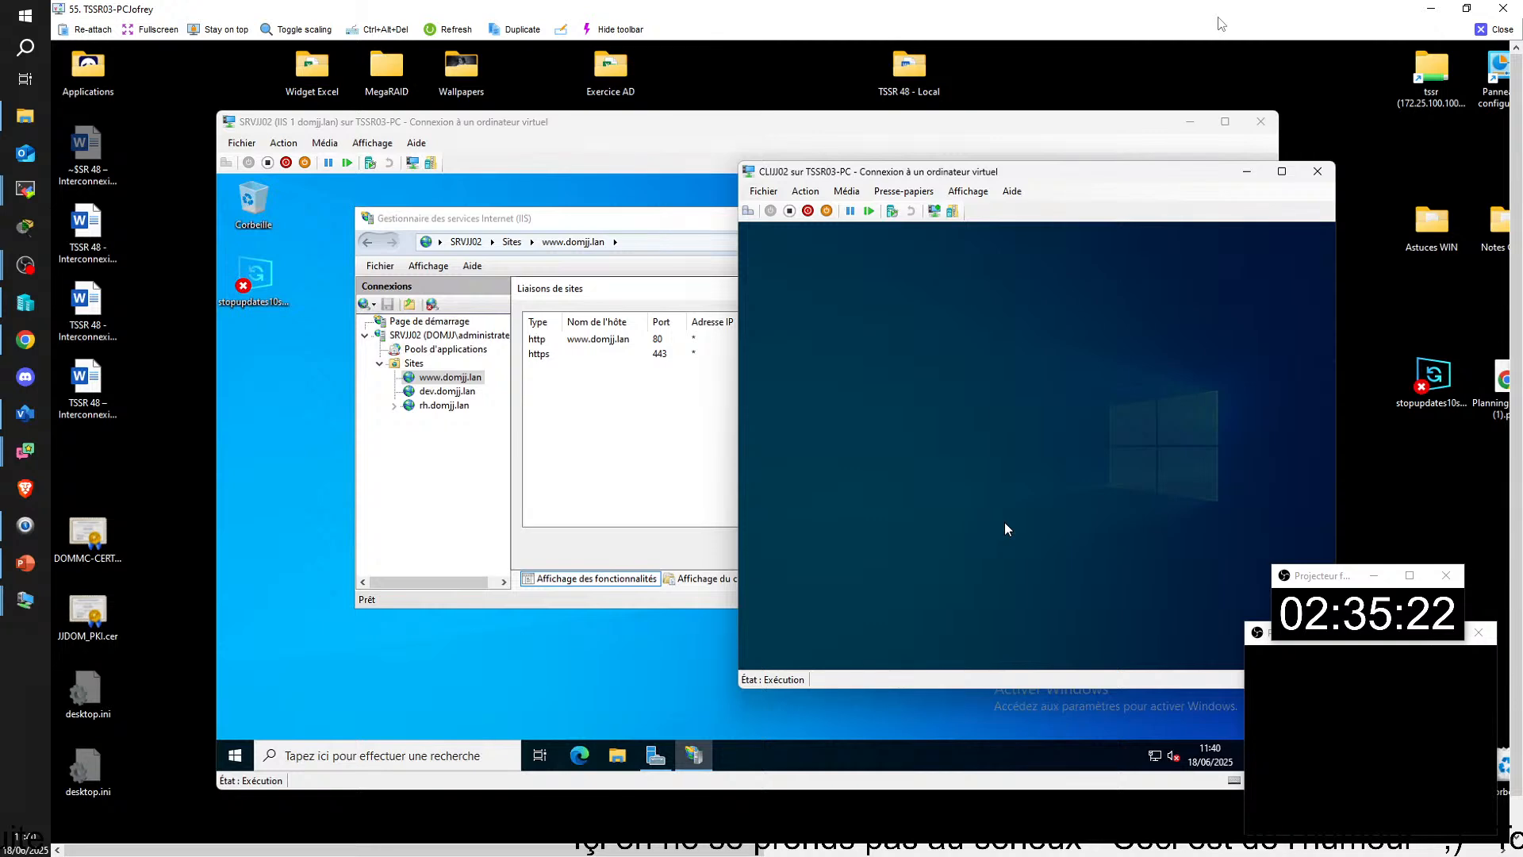
double_click(974, 456)
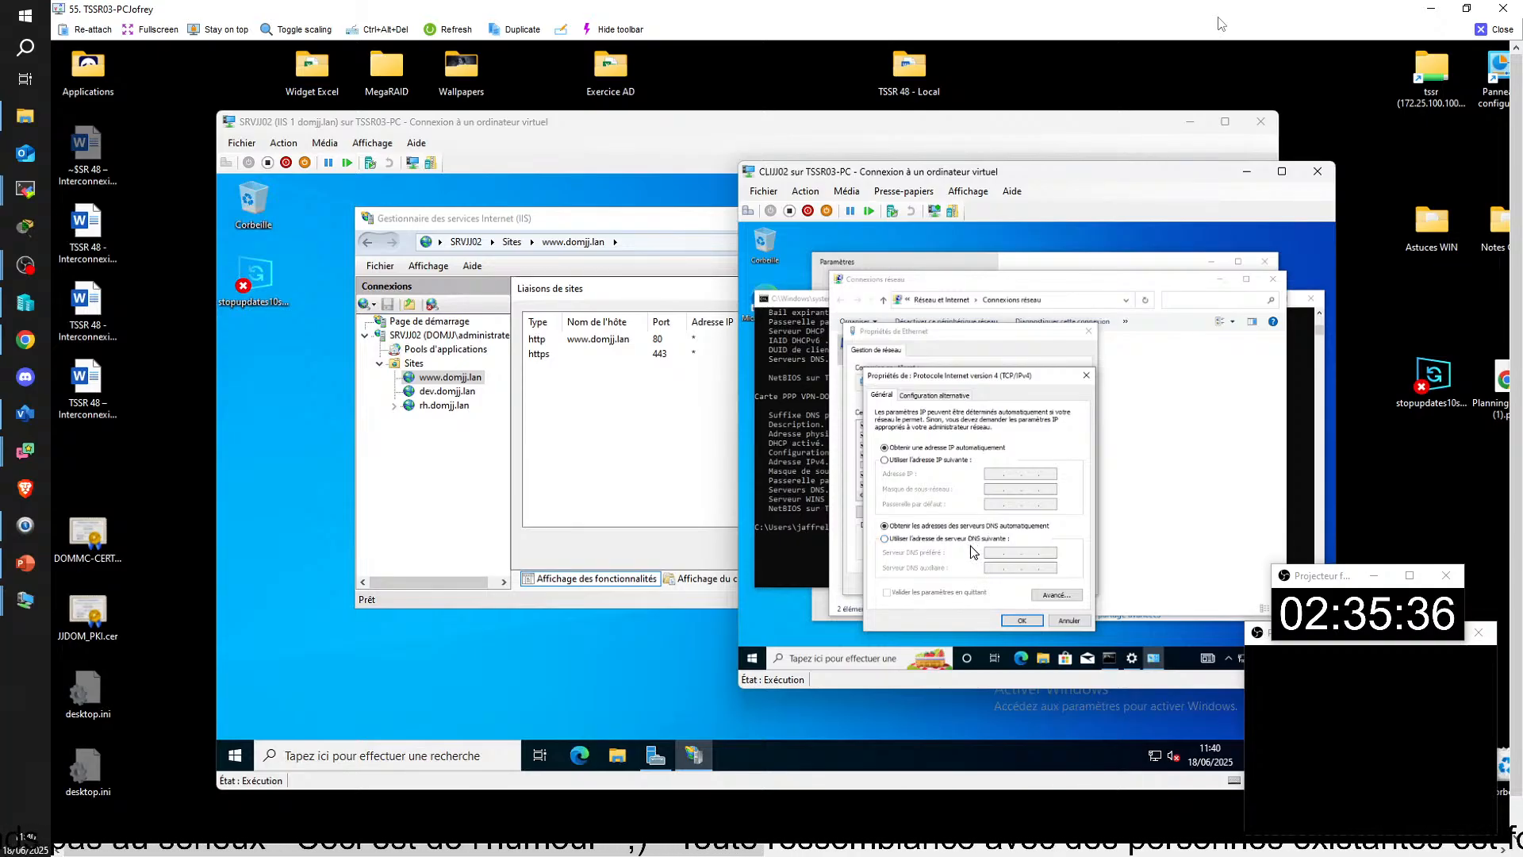
left_click(1068, 621)
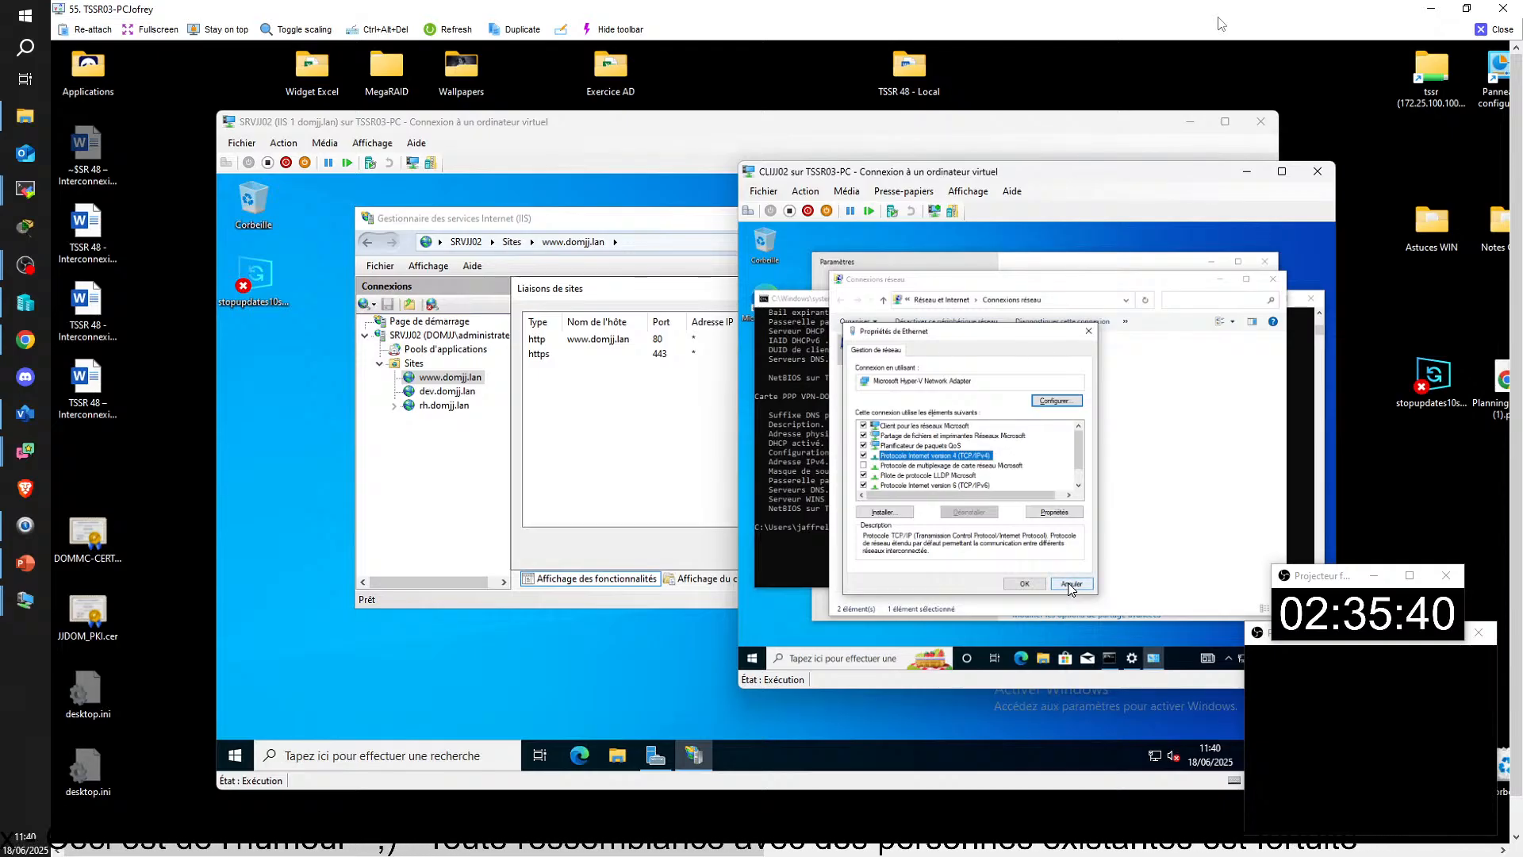
left_click(1070, 585)
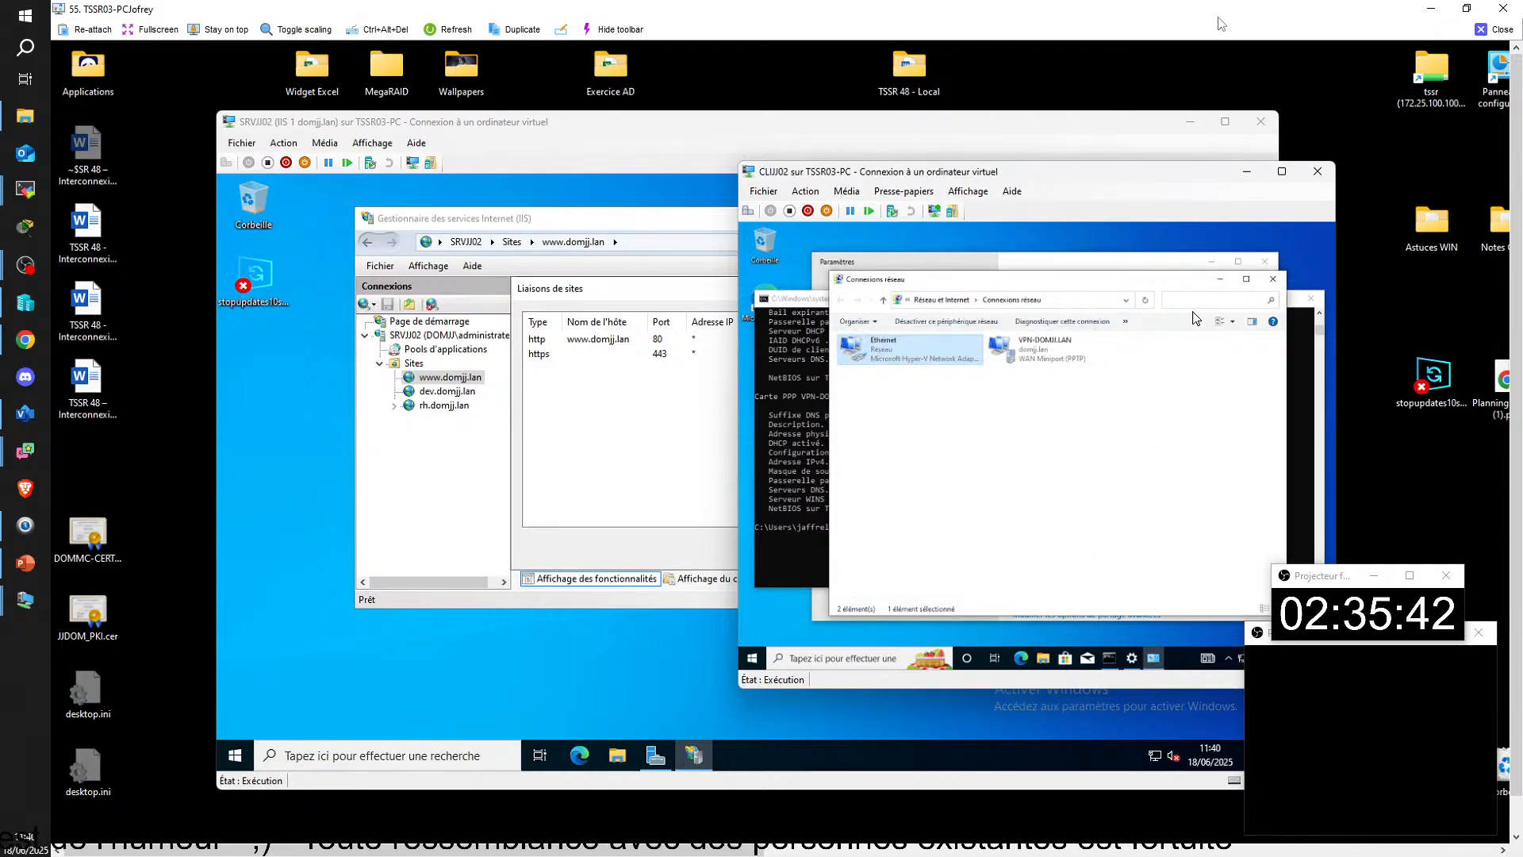
Step: Run ipconfig /all in CLIJJ02's command prompt to check the DNS servers of the Ethernet and VPN adapters
left_click(1299, 352)
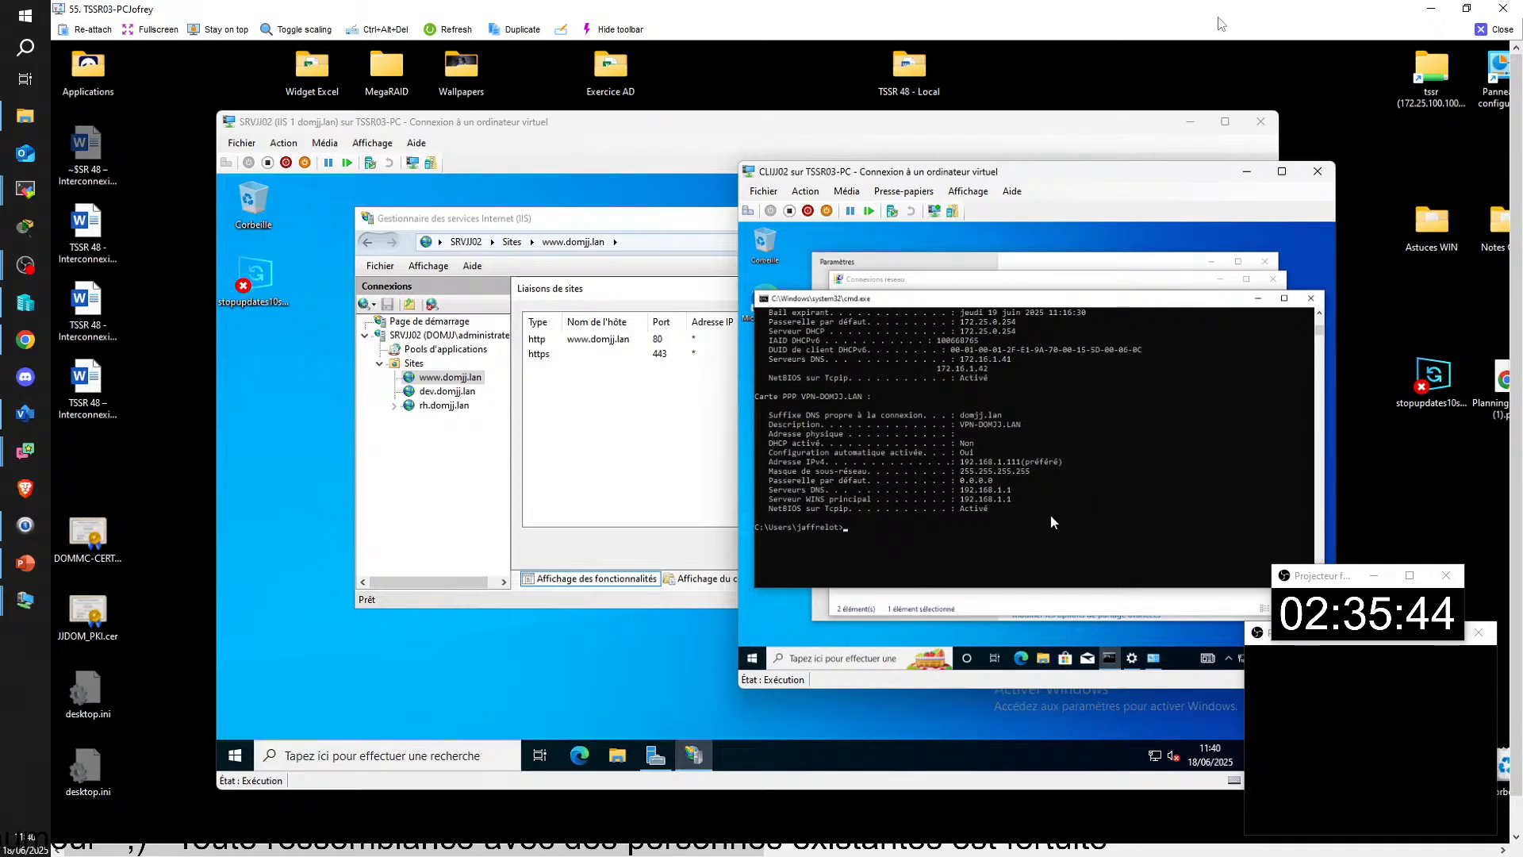
type("ip")
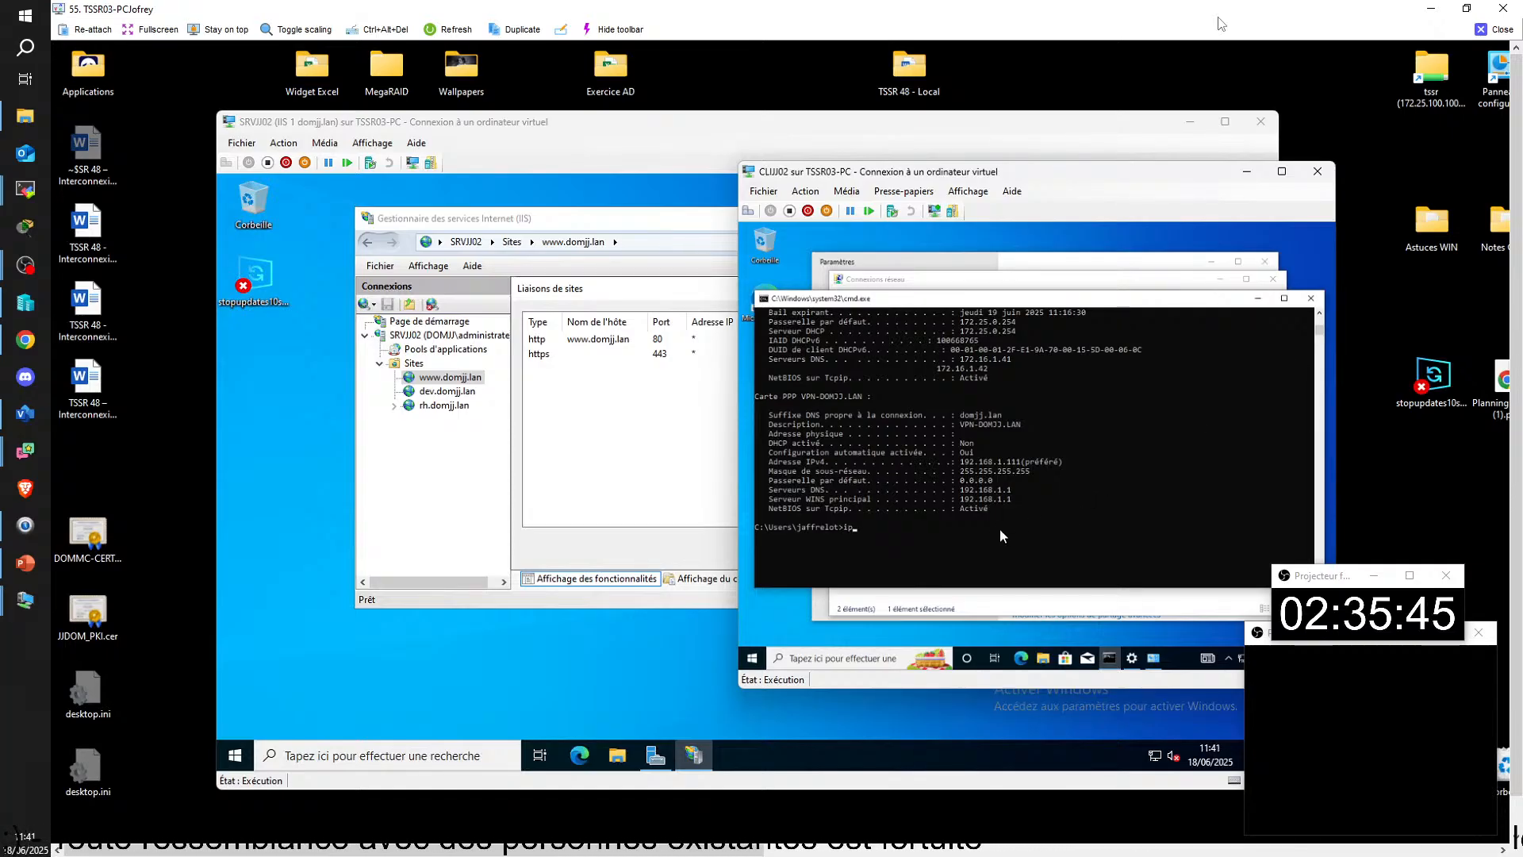
type("c")
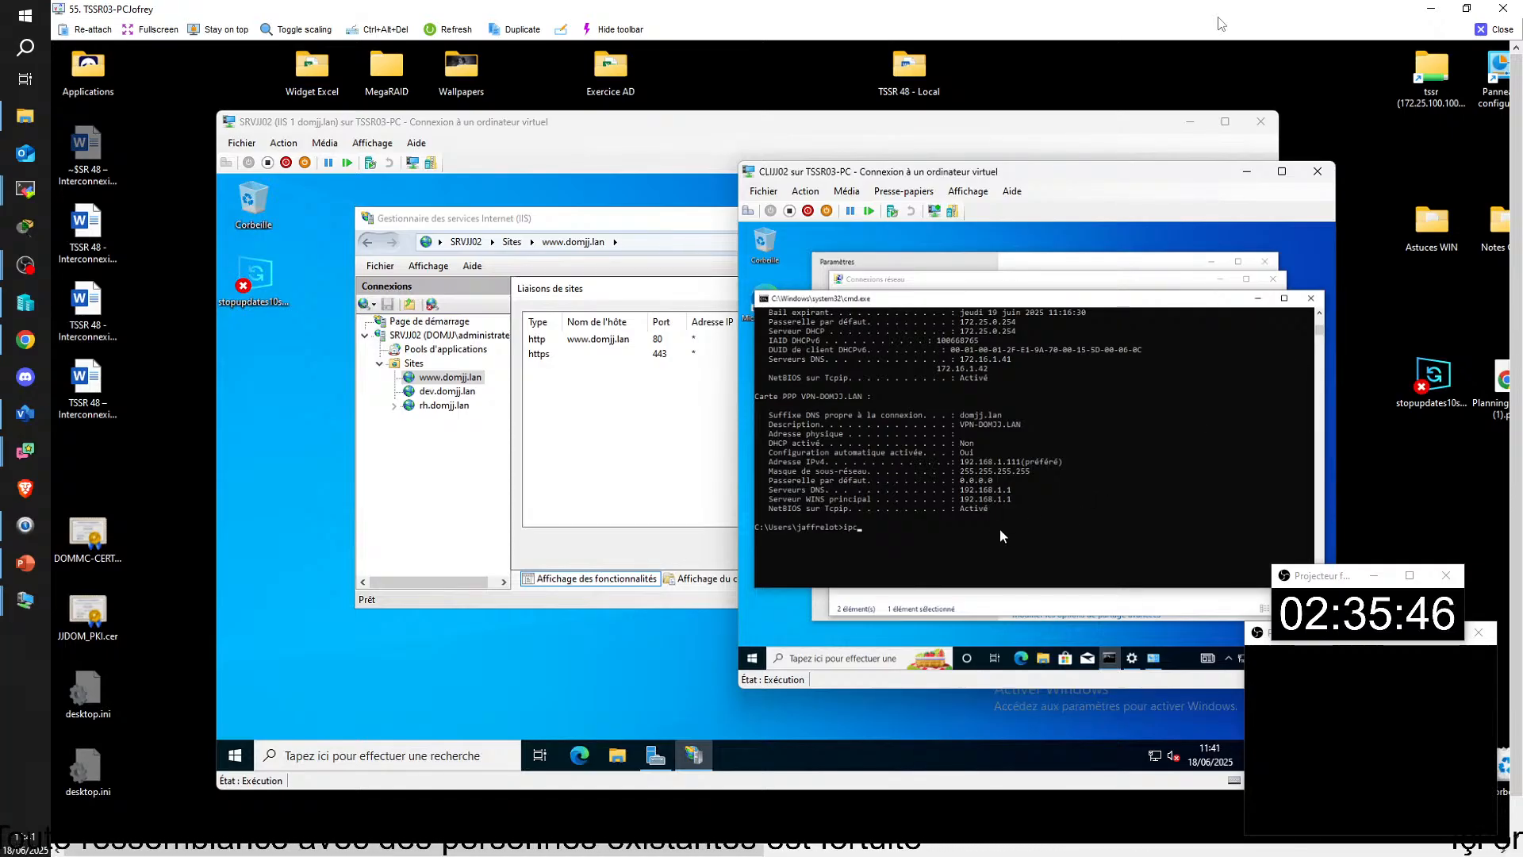
type("onfig /all")
key("Return")
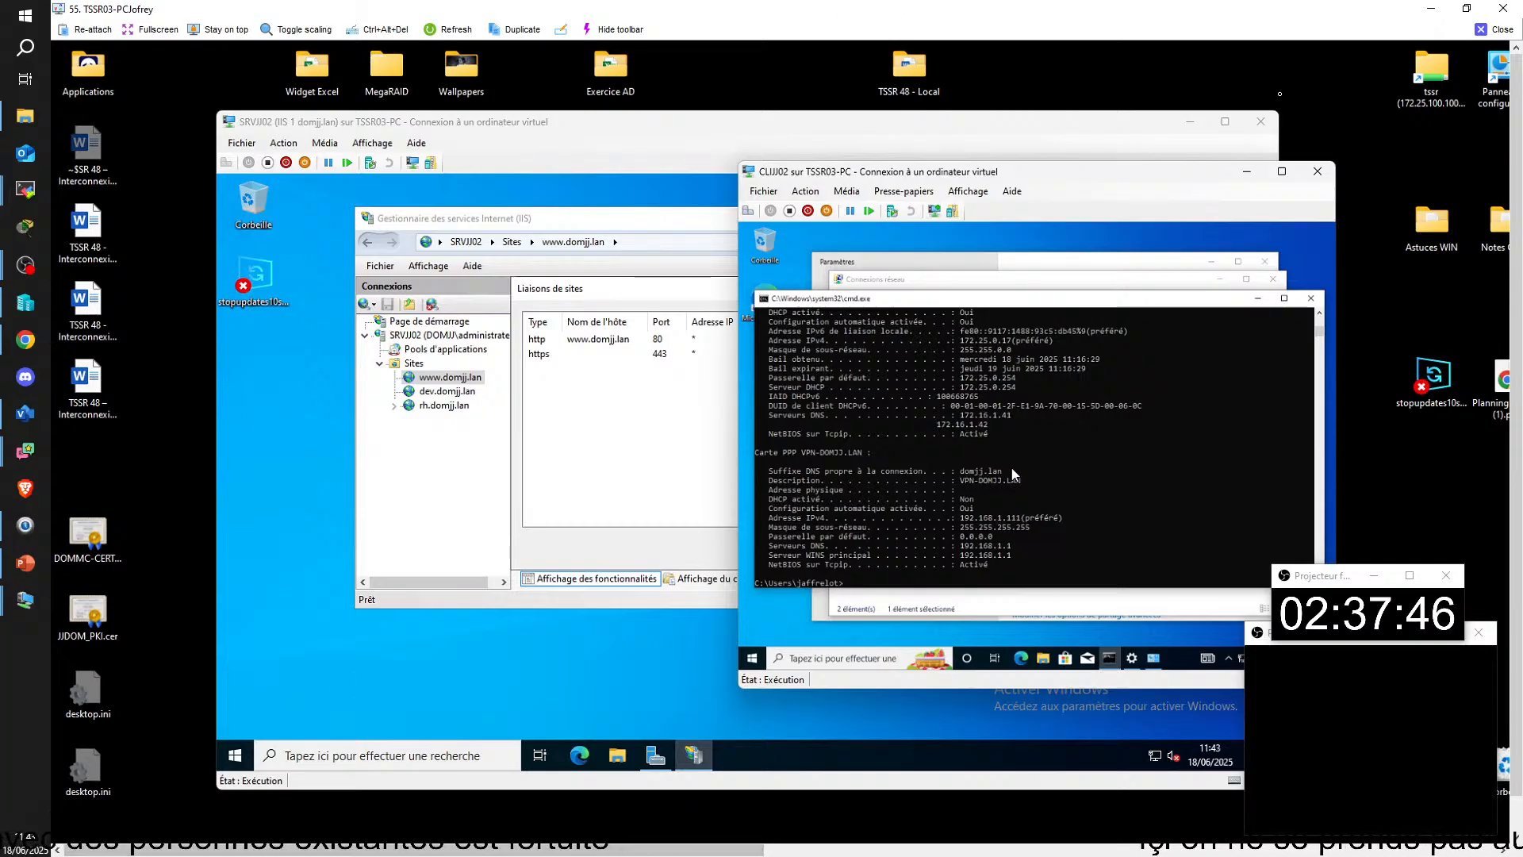
Step: Close the TSSR03-PC remote session and switch to the TSSR48-PKI.vsdx network diagram in Visio
left_click(1502, 30)
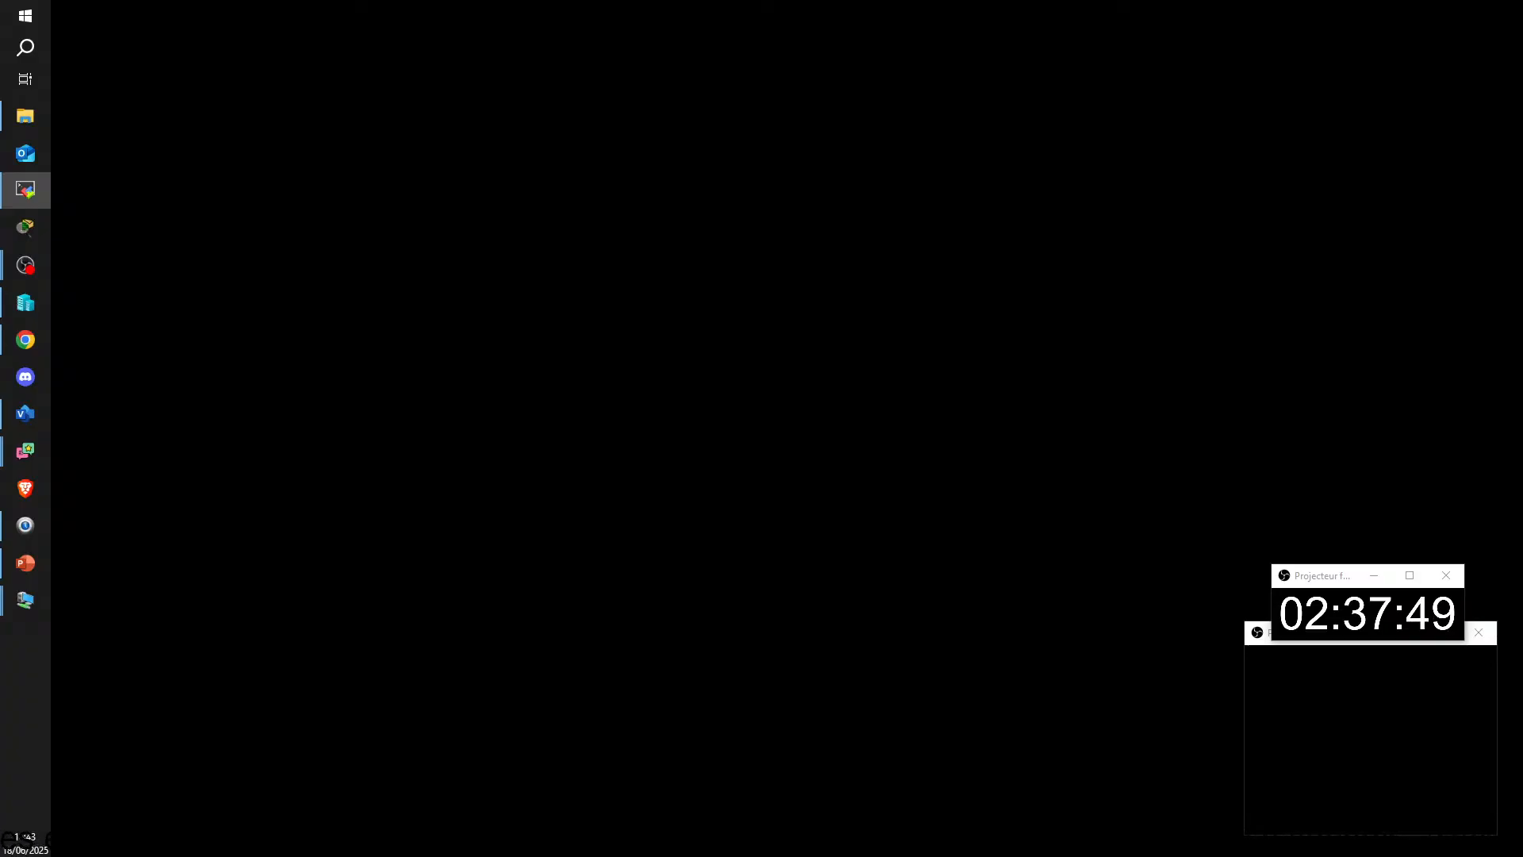
key("alt+Tab")
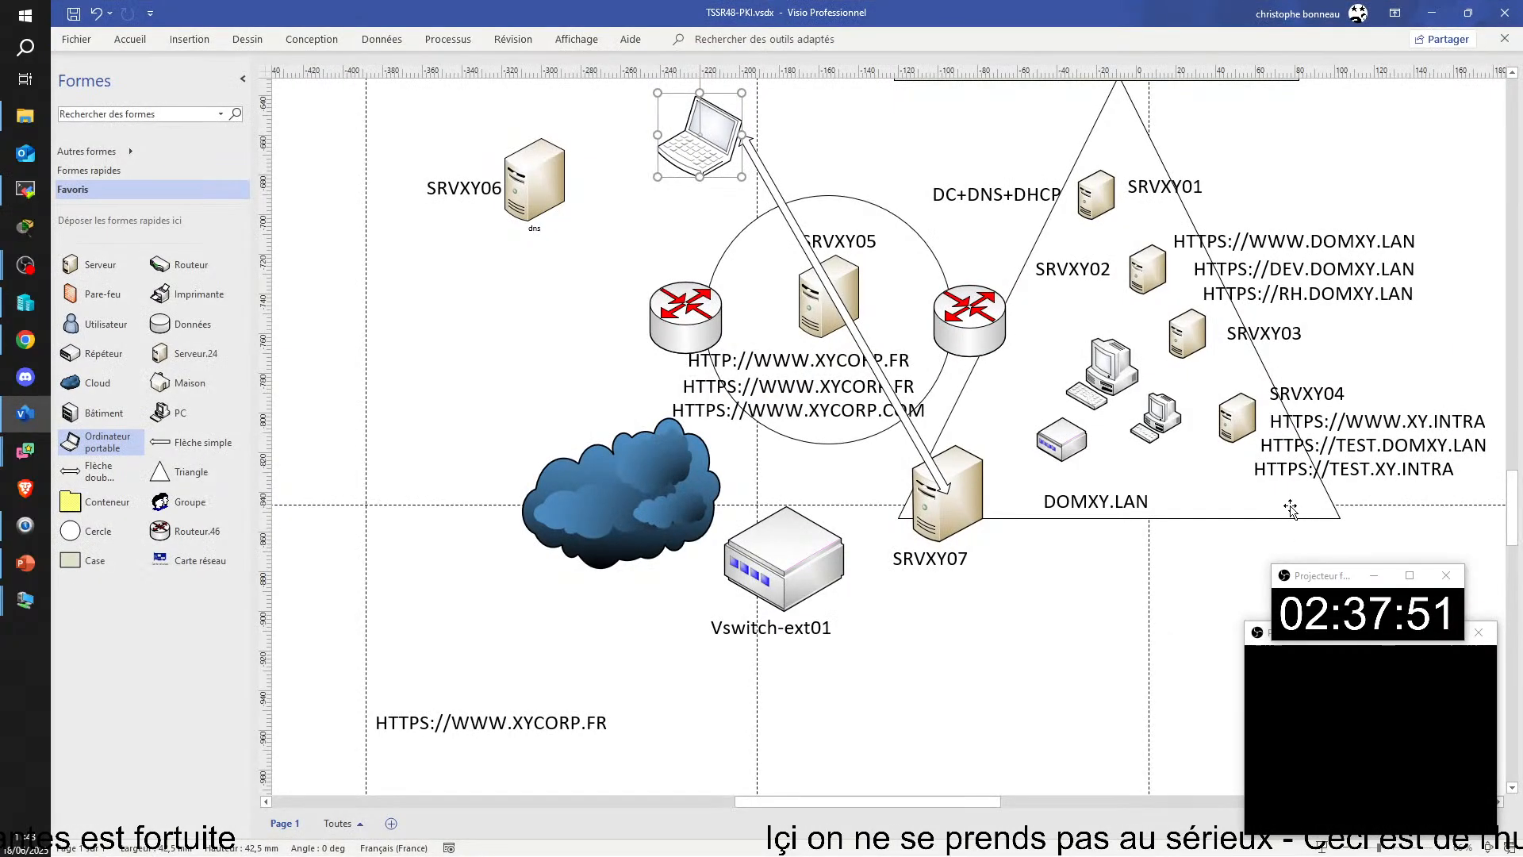
scroll(1330, 318, "up", 3)
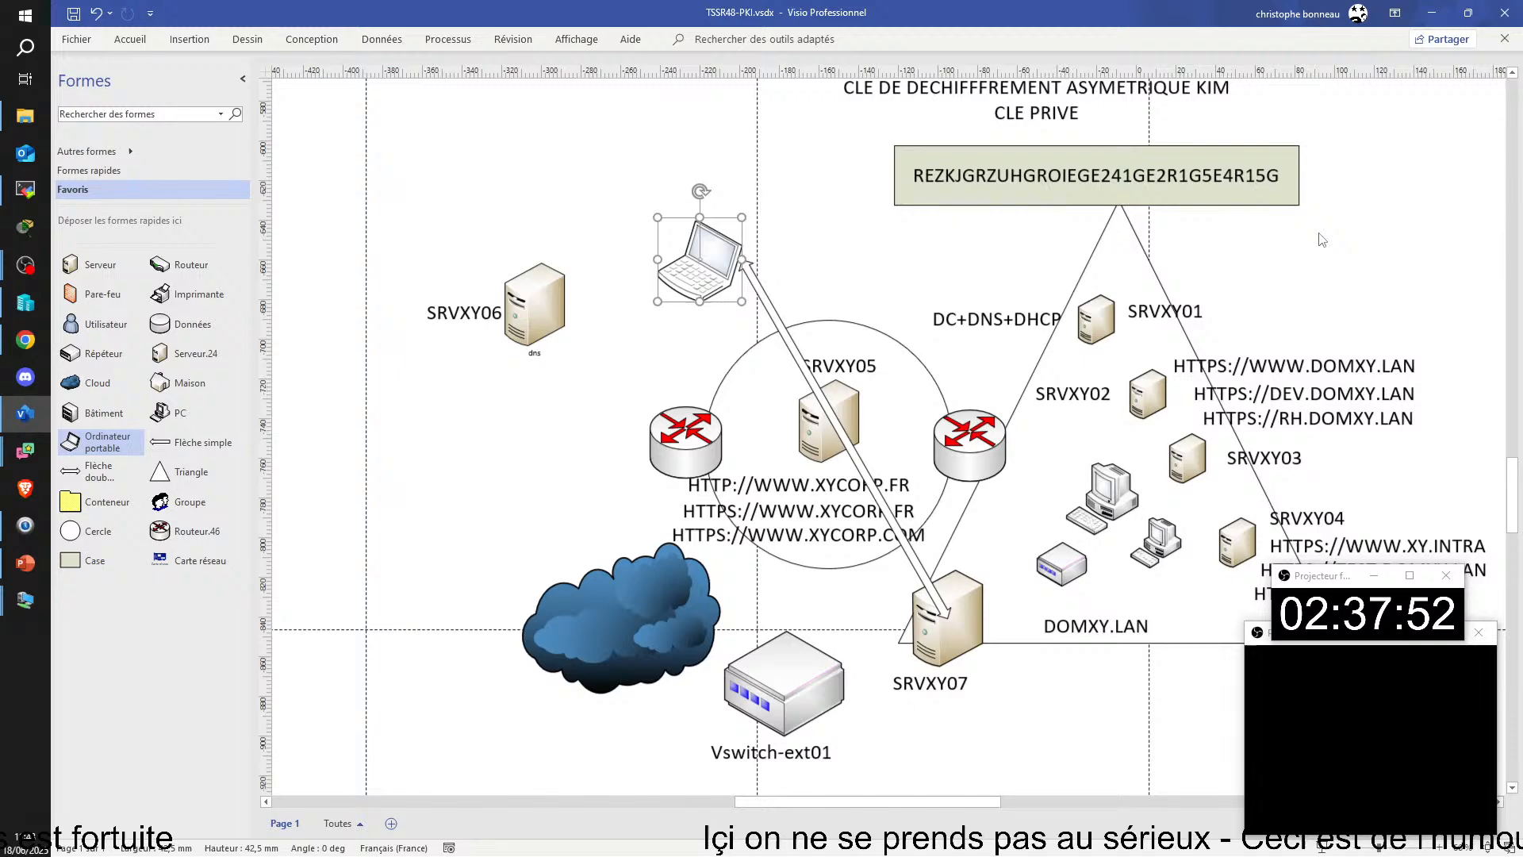
scroll(1322, 239, "down", 3)
Step: Move SRVXY03 and its label down beside SRVXY04, and stack the RH, DEV and WWW domxy.lan URLs above, outside the triangle
left_click_drag(1216, 335, 1276, 394)
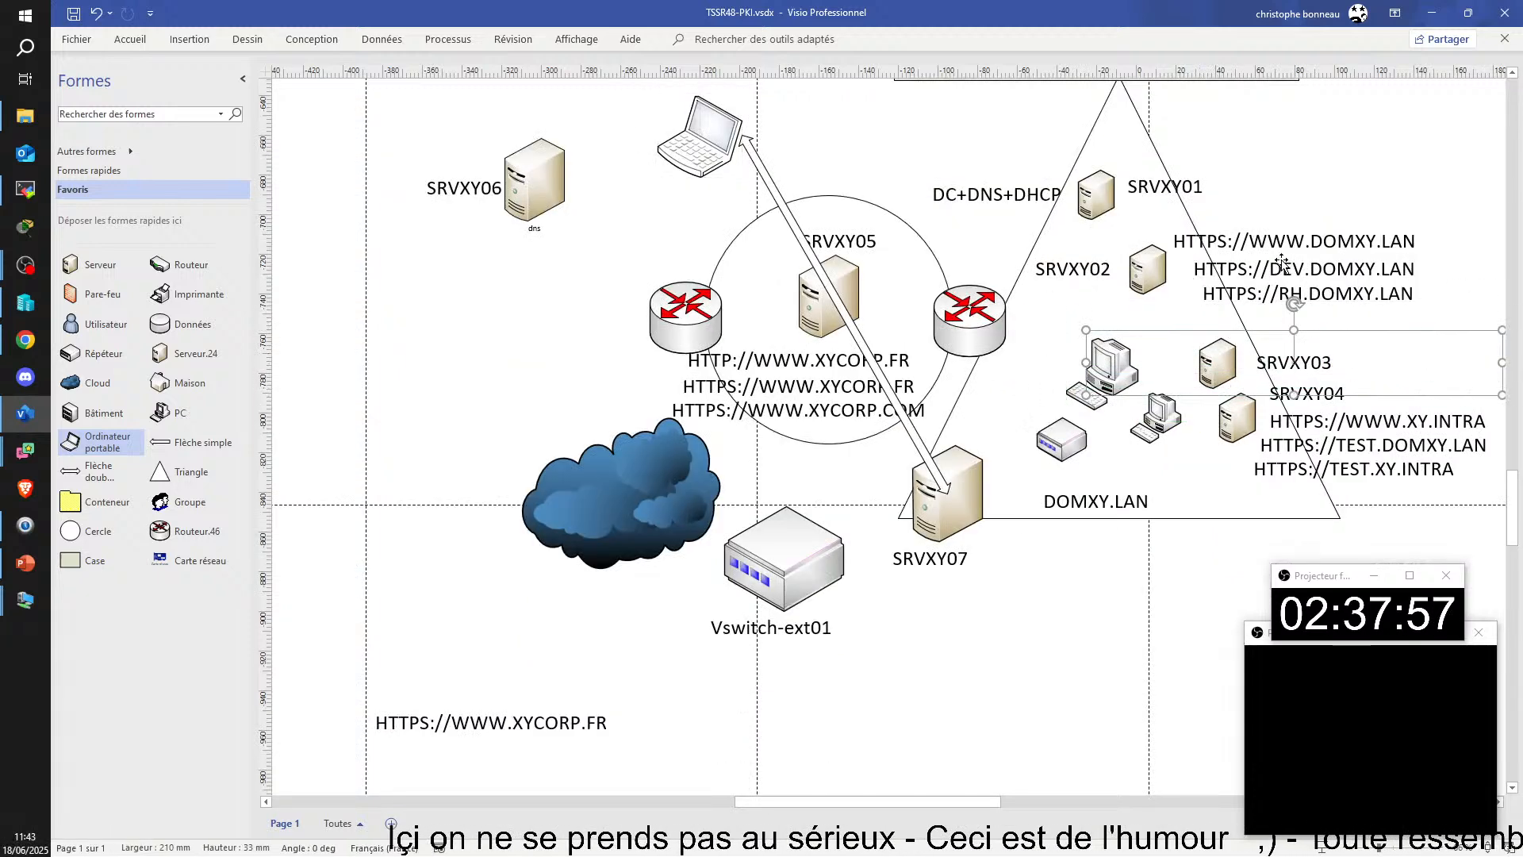
left_click_drag(1281, 273, 1330, 156)
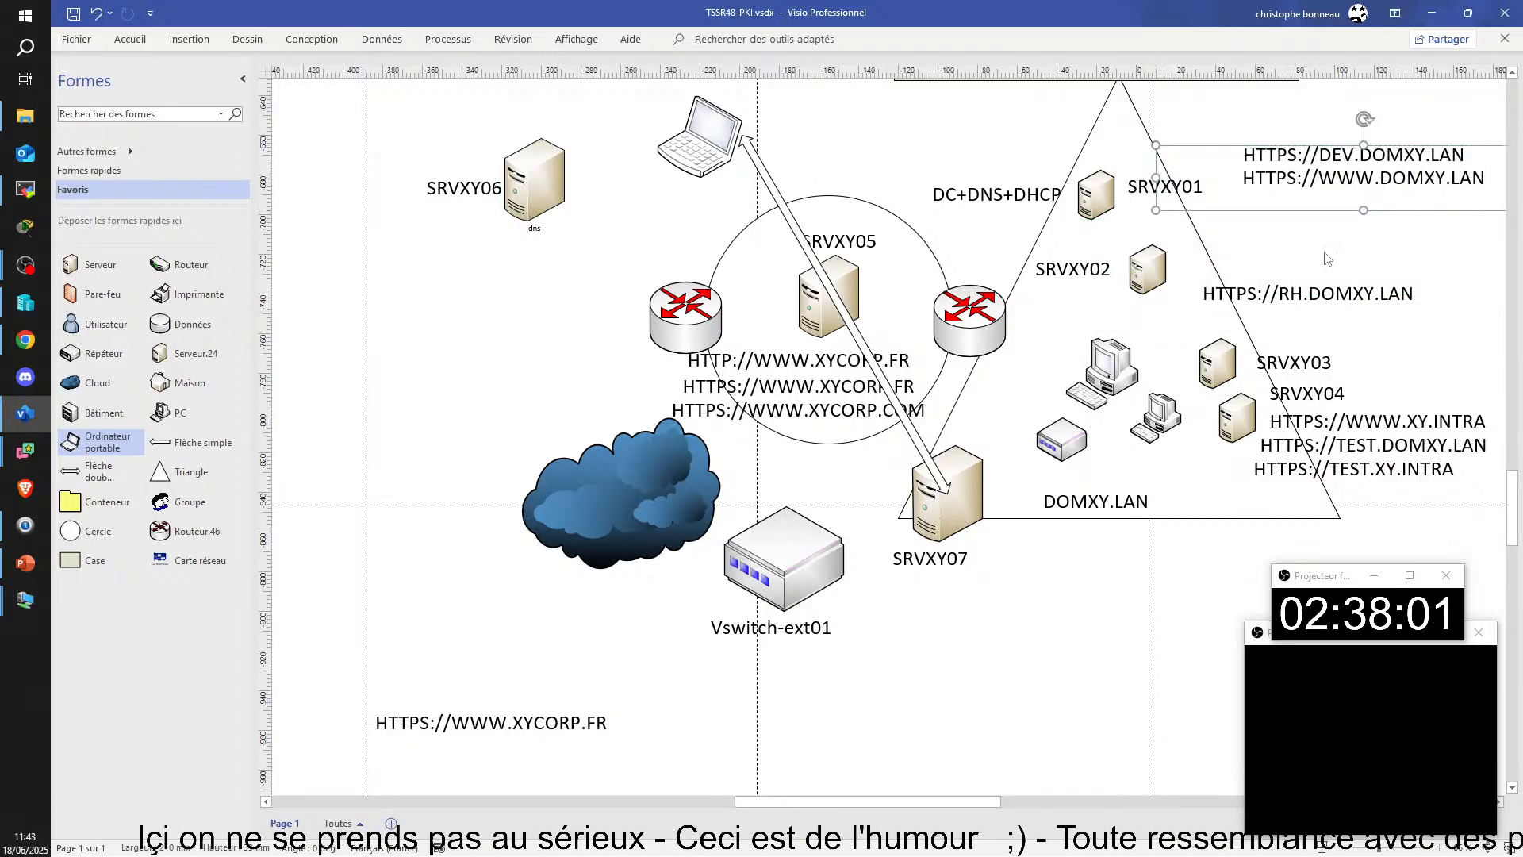
left_click_drag(1331, 296, 1364, 121)
Step: Add a text block near SRVXY02 listing D:\TRAVAIL, COMPTA, RH and INFO on separate lines, and left-align it
left_click(1279, 356)
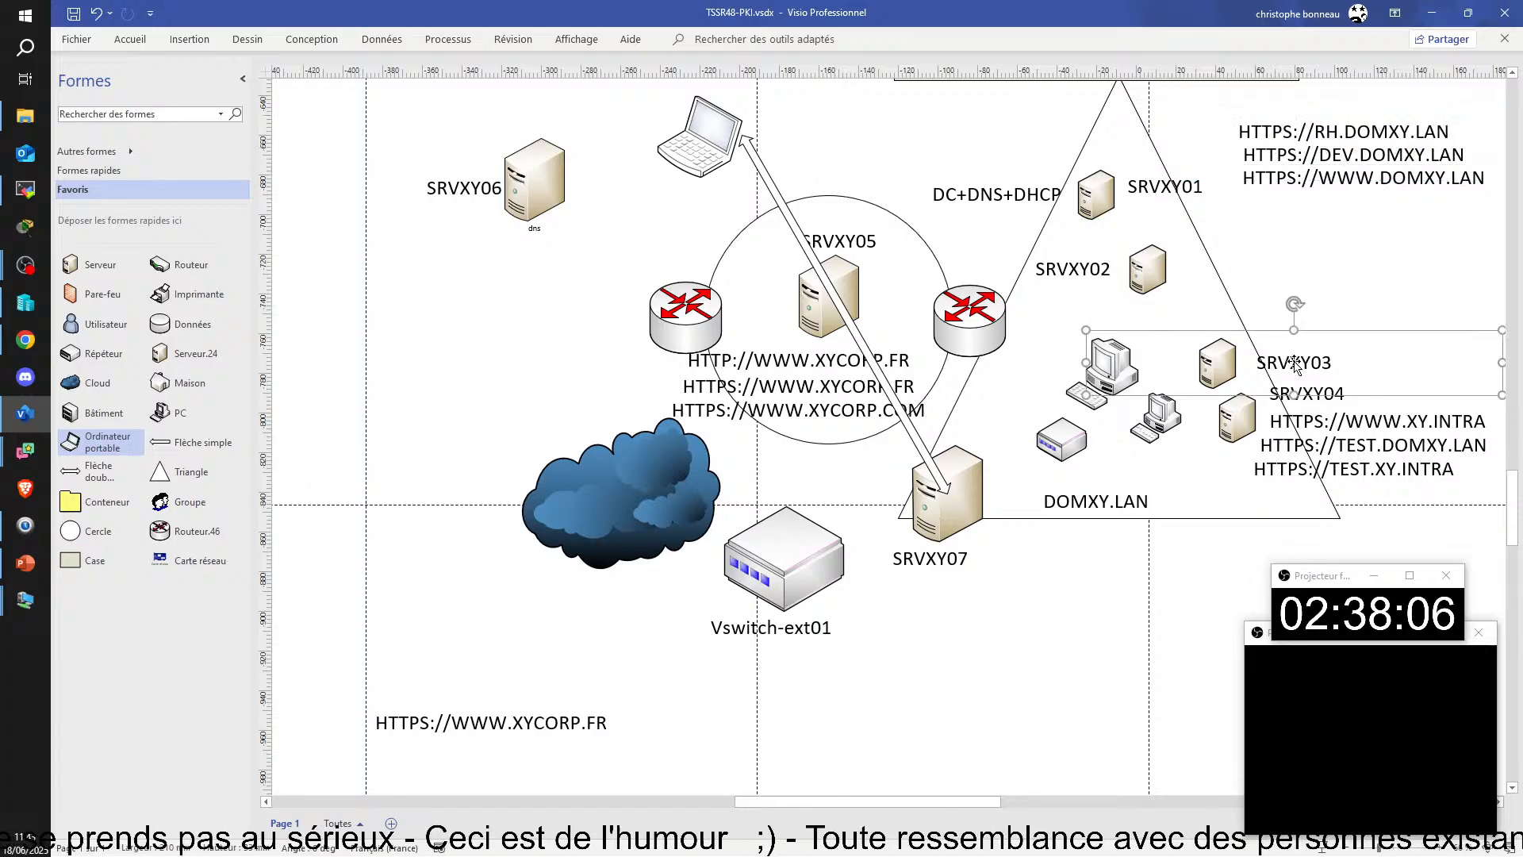
left_click_drag(1280, 357, 1218, 472)
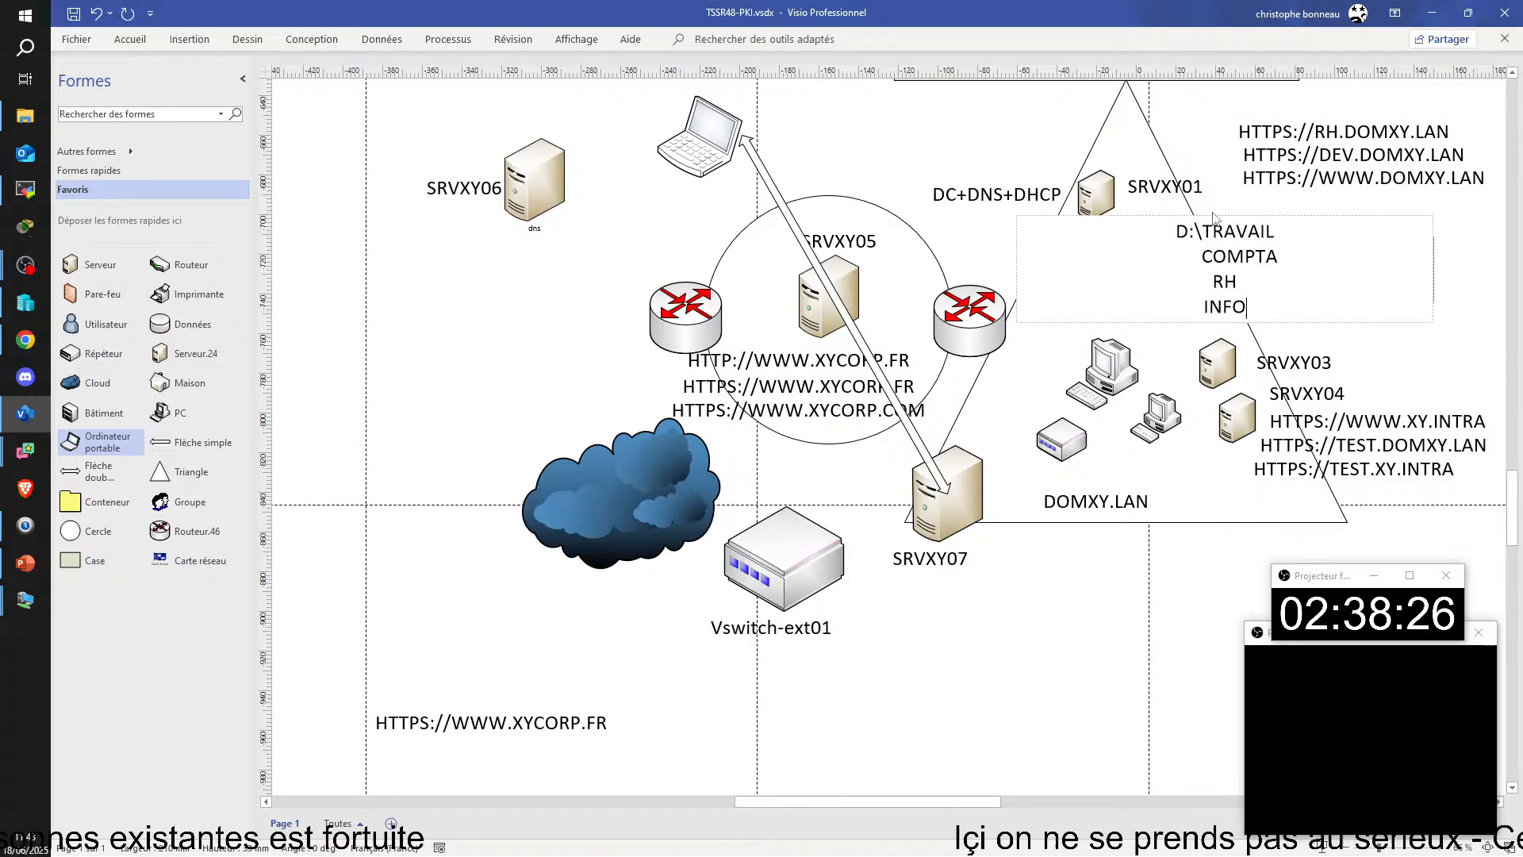
key("ctrl+a")
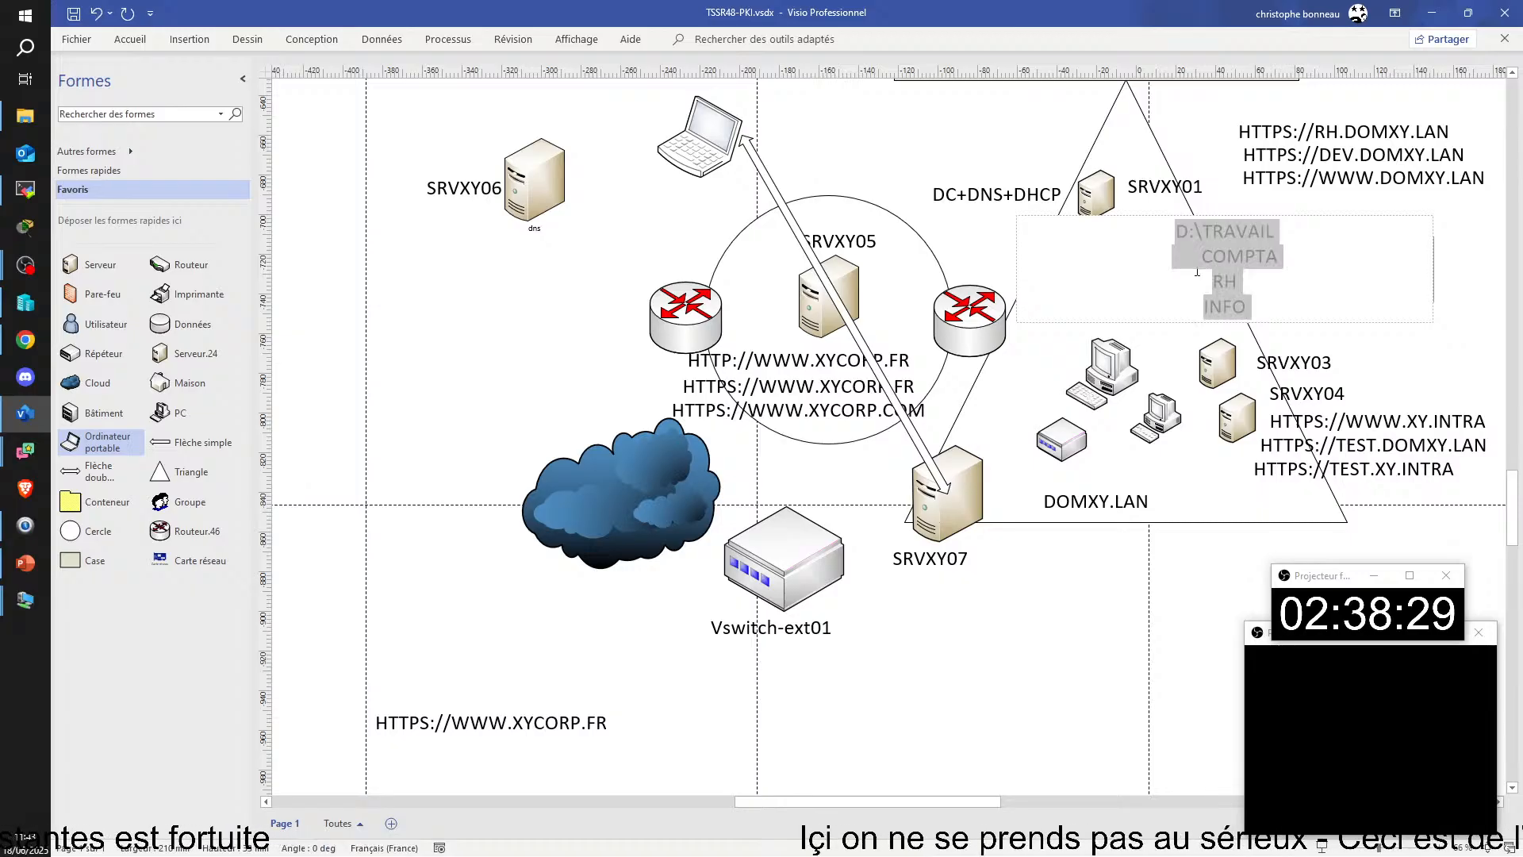
right_click(1246, 241)
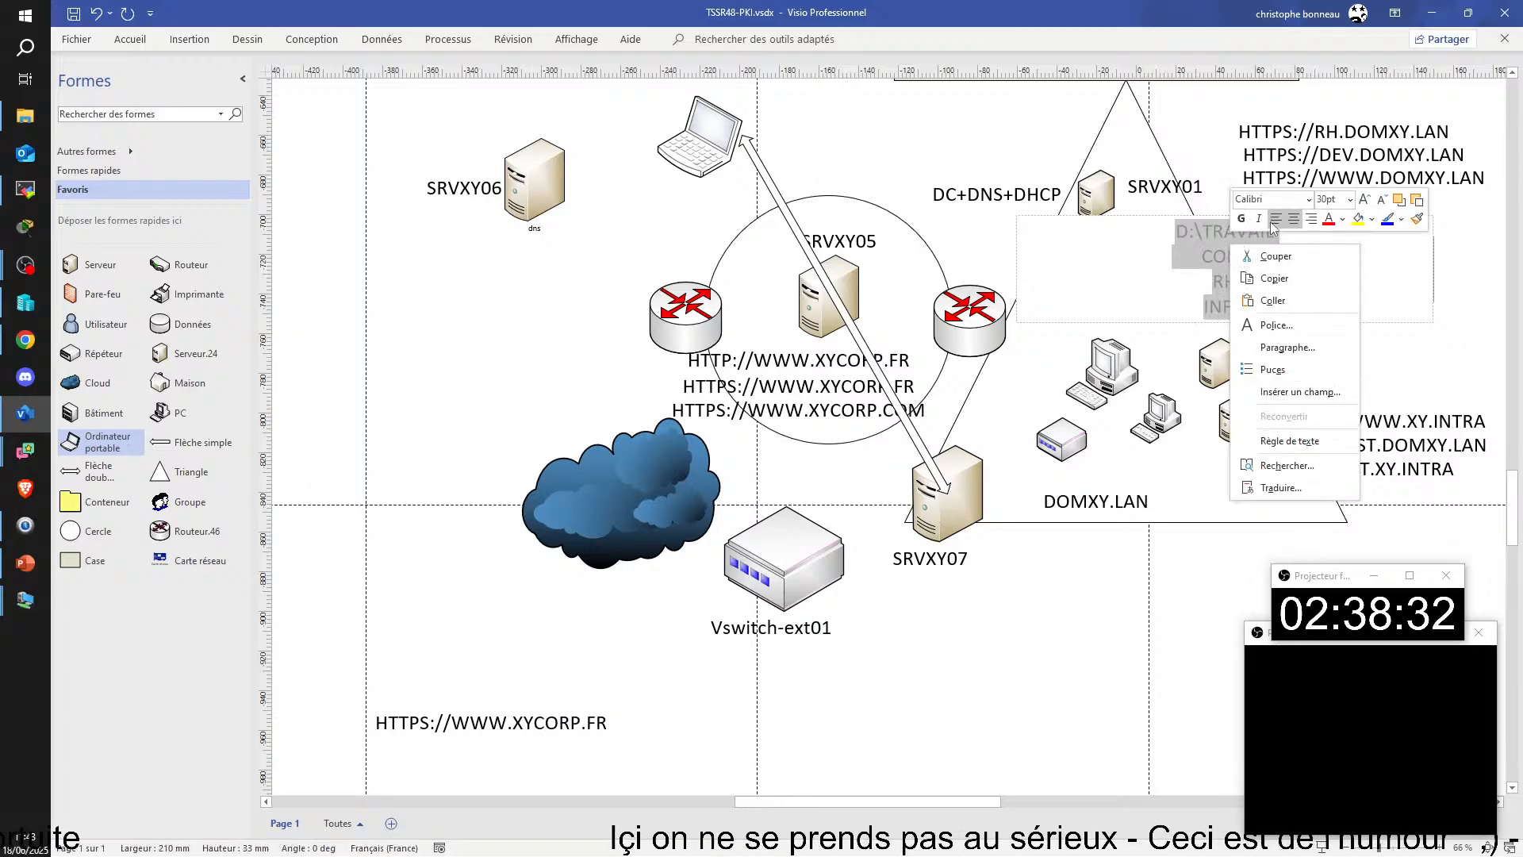
left_click(1274, 222)
Step: Indent COMPTA, RH and INFO by two tab stops under D:\TRAVAIL and shift the folder list to the right of SRVXY02
left_click(1115, 265)
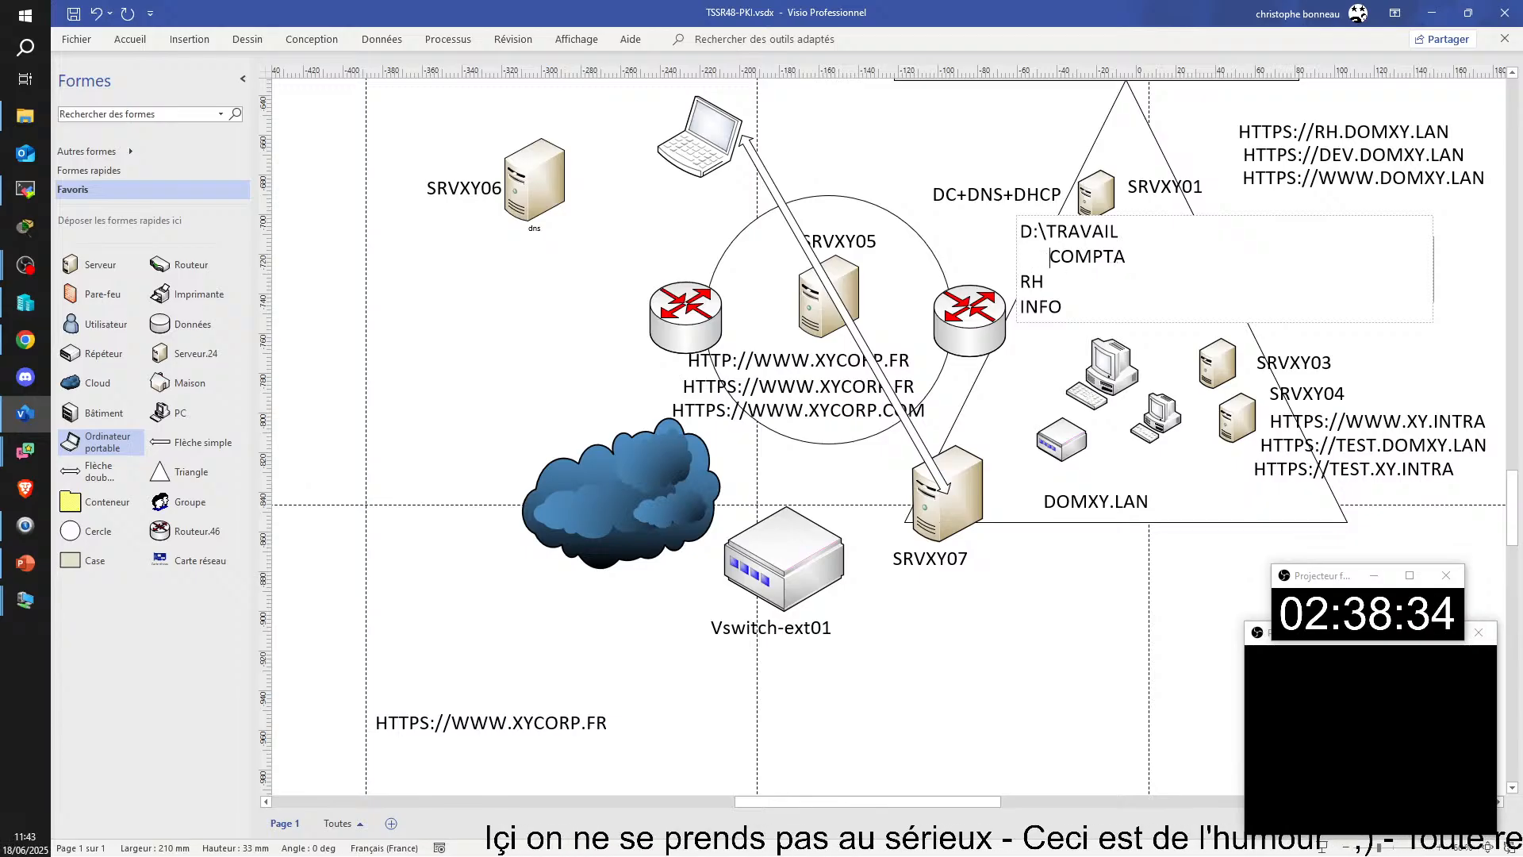
key("Tab")
key("Tab")
left_click(1022, 282)
key("Tab")
key("Tab")
left_click(1022, 307)
key("Tab")
key("Tab")
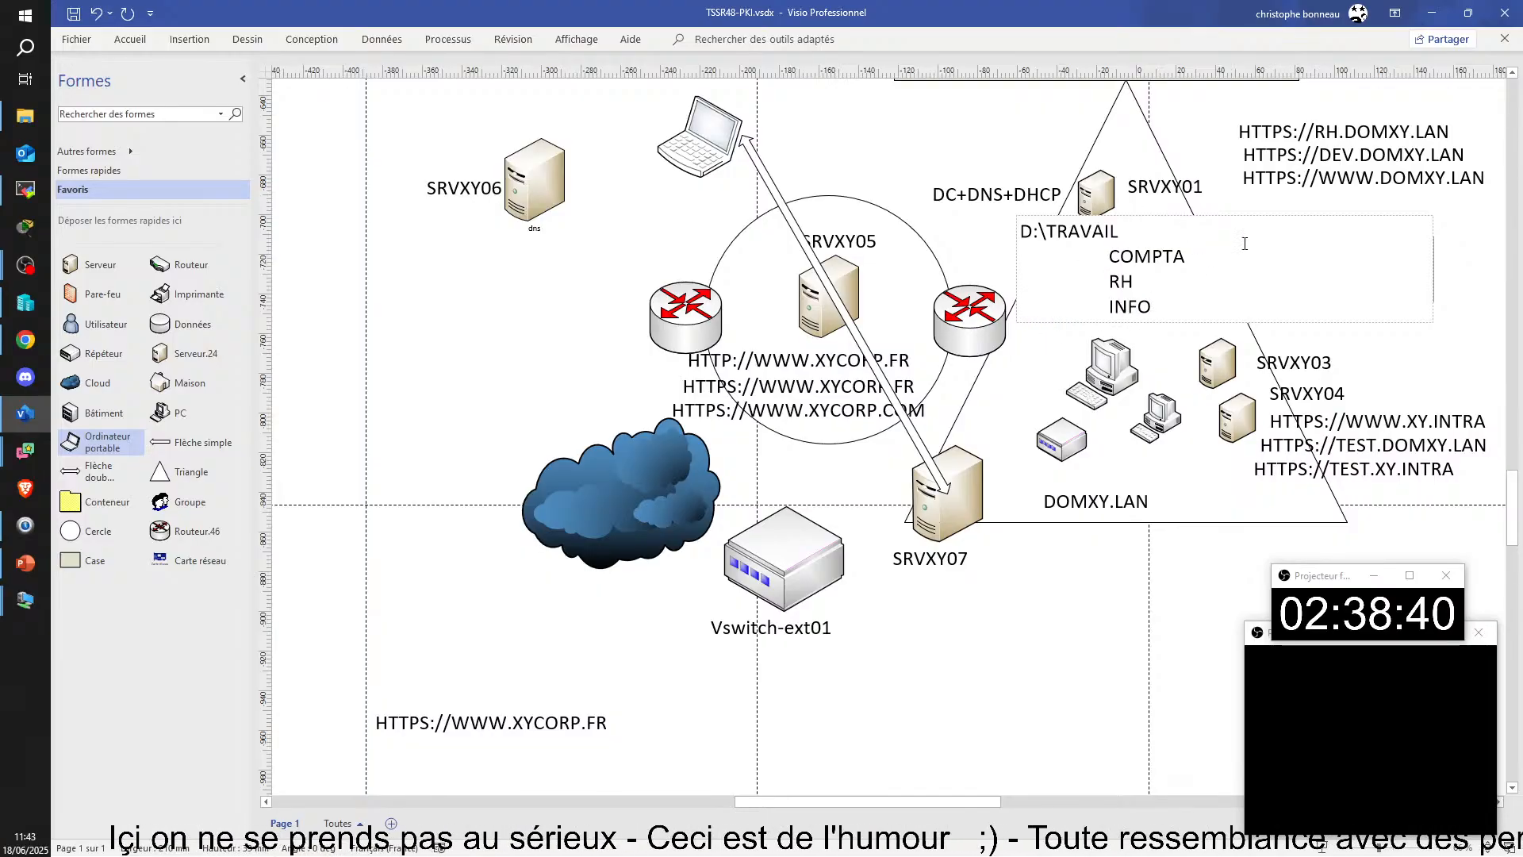
left_click_drag(1135, 307, 1288, 310)
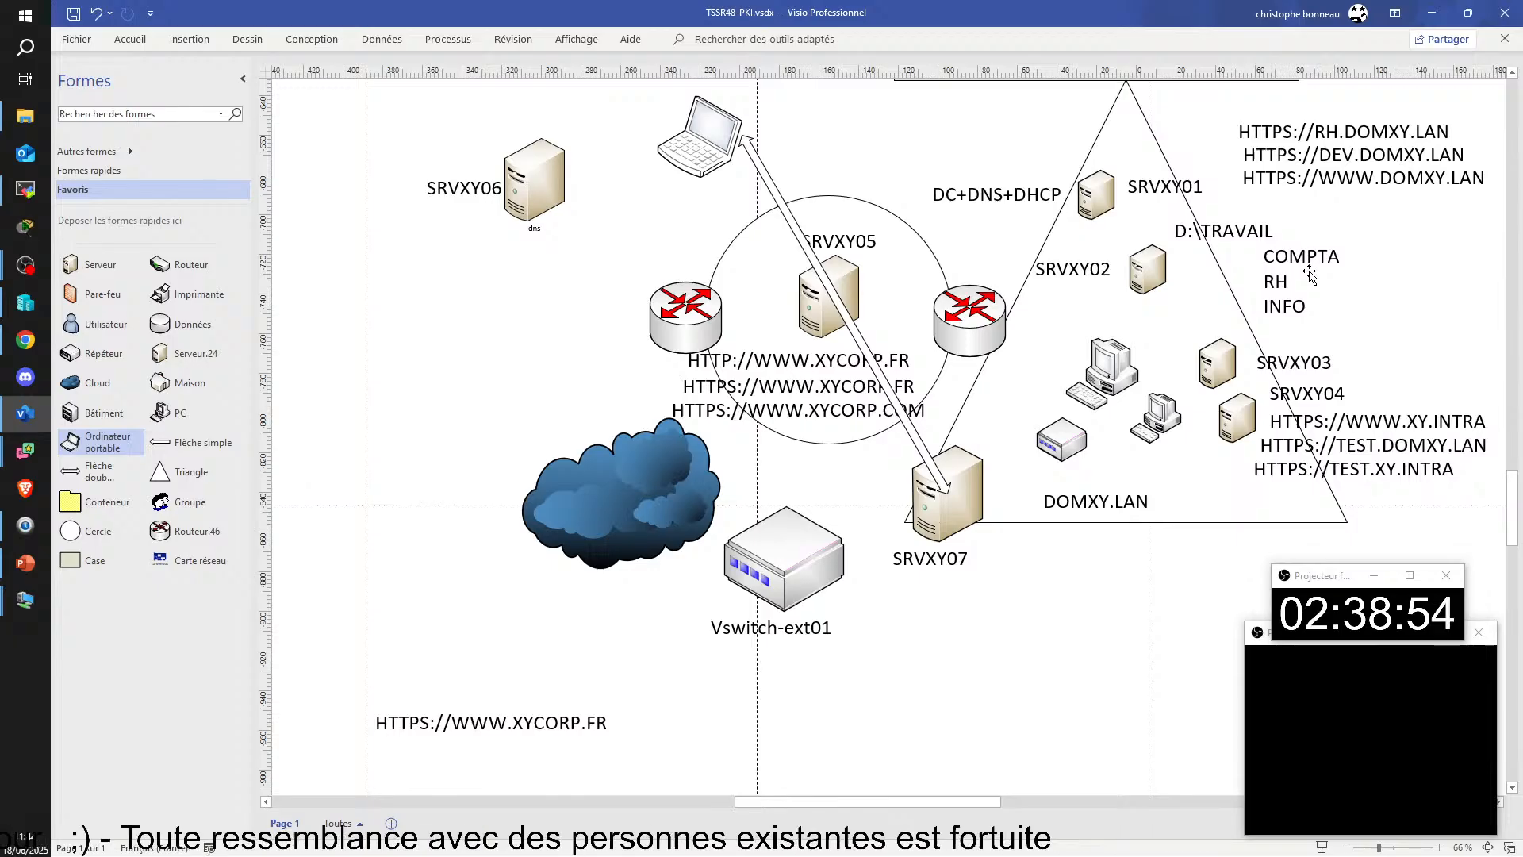
left_click_drag(670, 178, 355, 660)
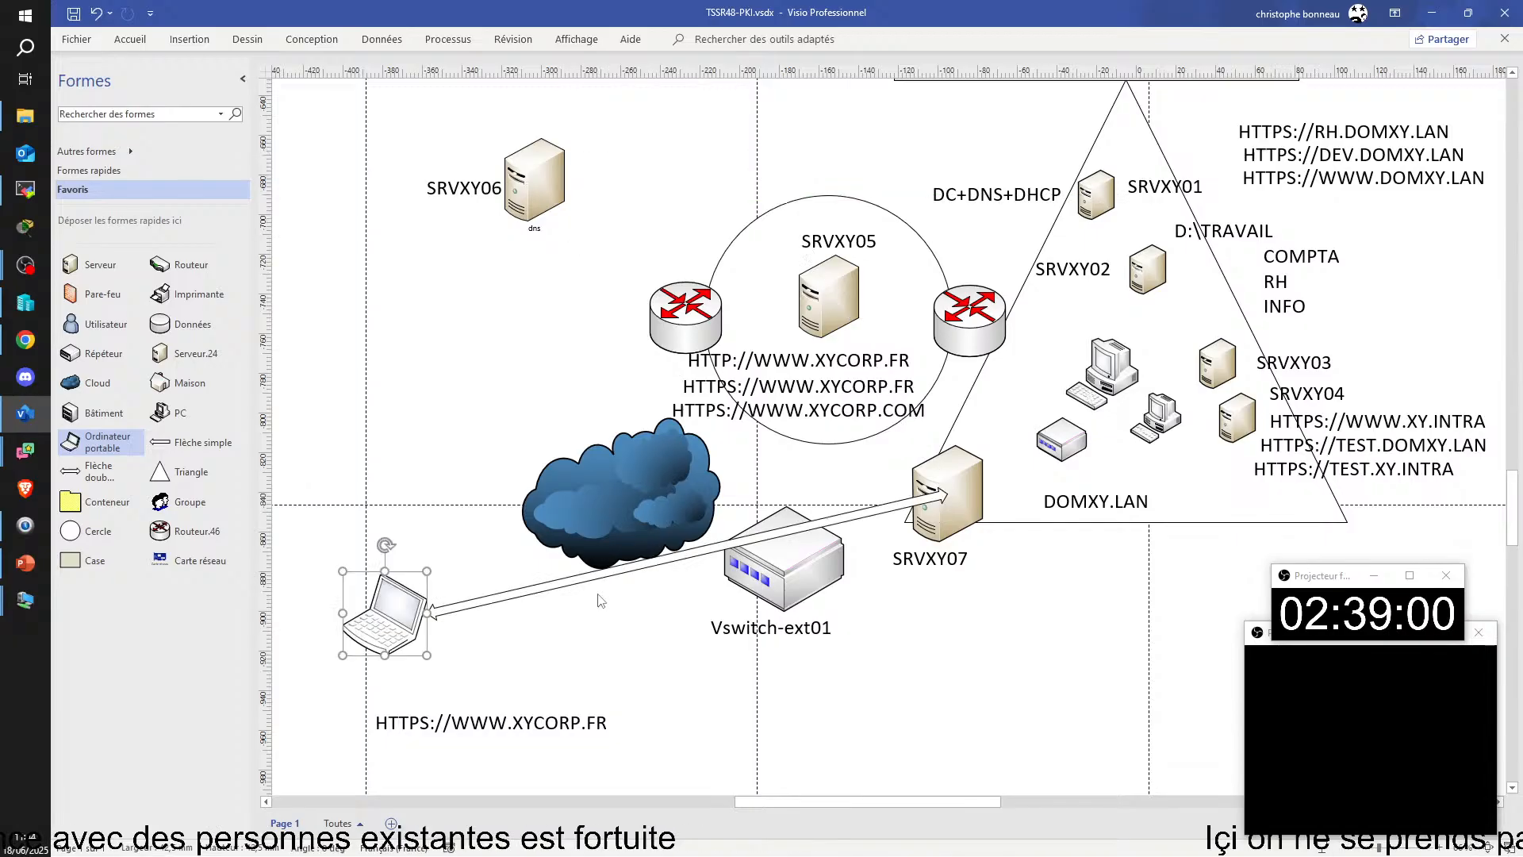
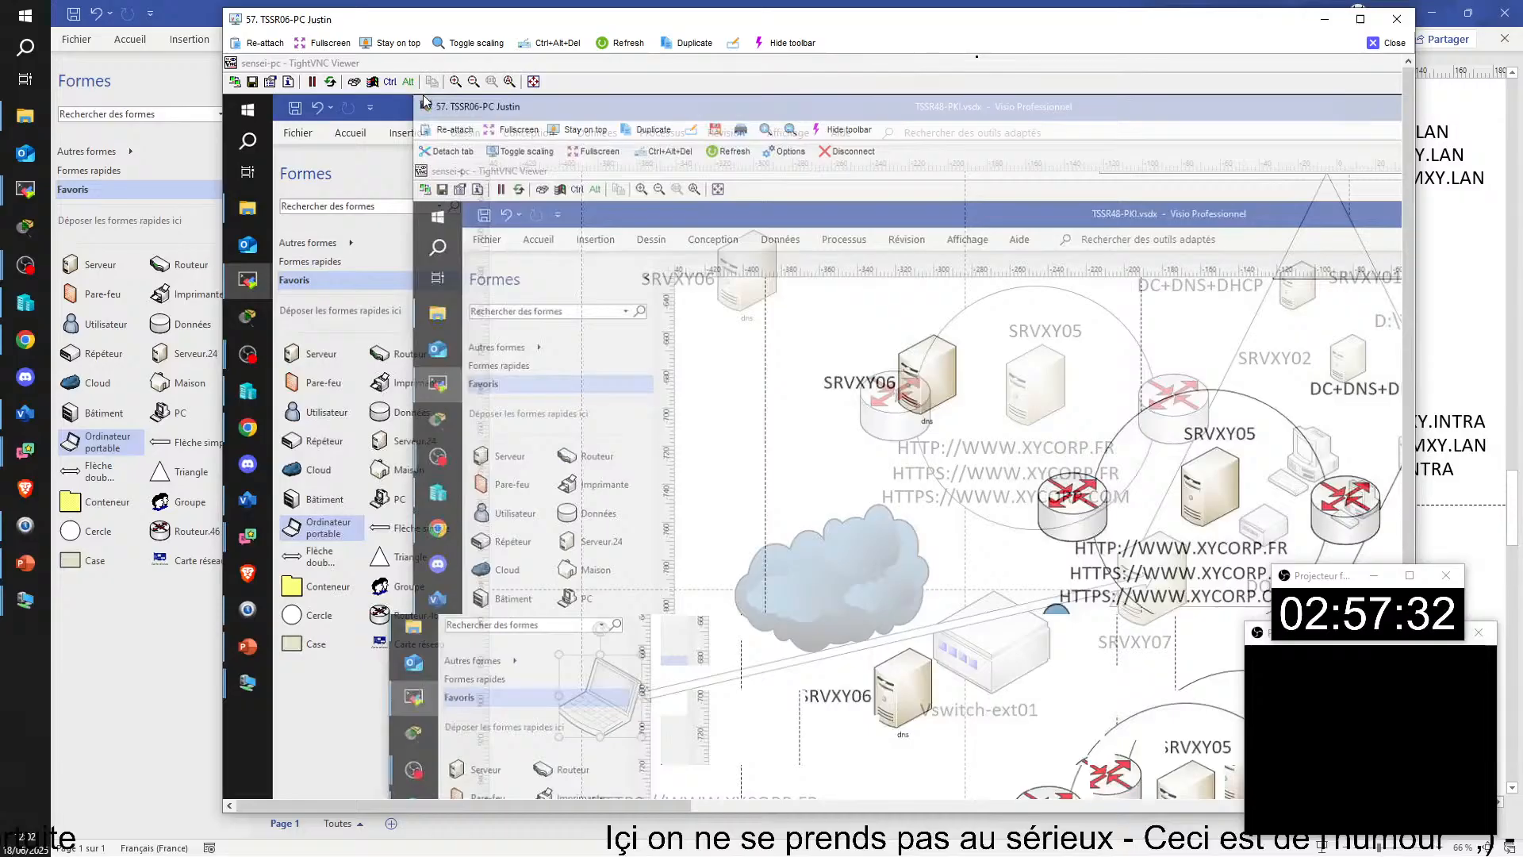
Step: Enlarge the TSSR06-PC remote view and check that CLIJP01's TRAVAIL (T:) network drive and its COMPTA folder can be opened
left_click(1361, 19)
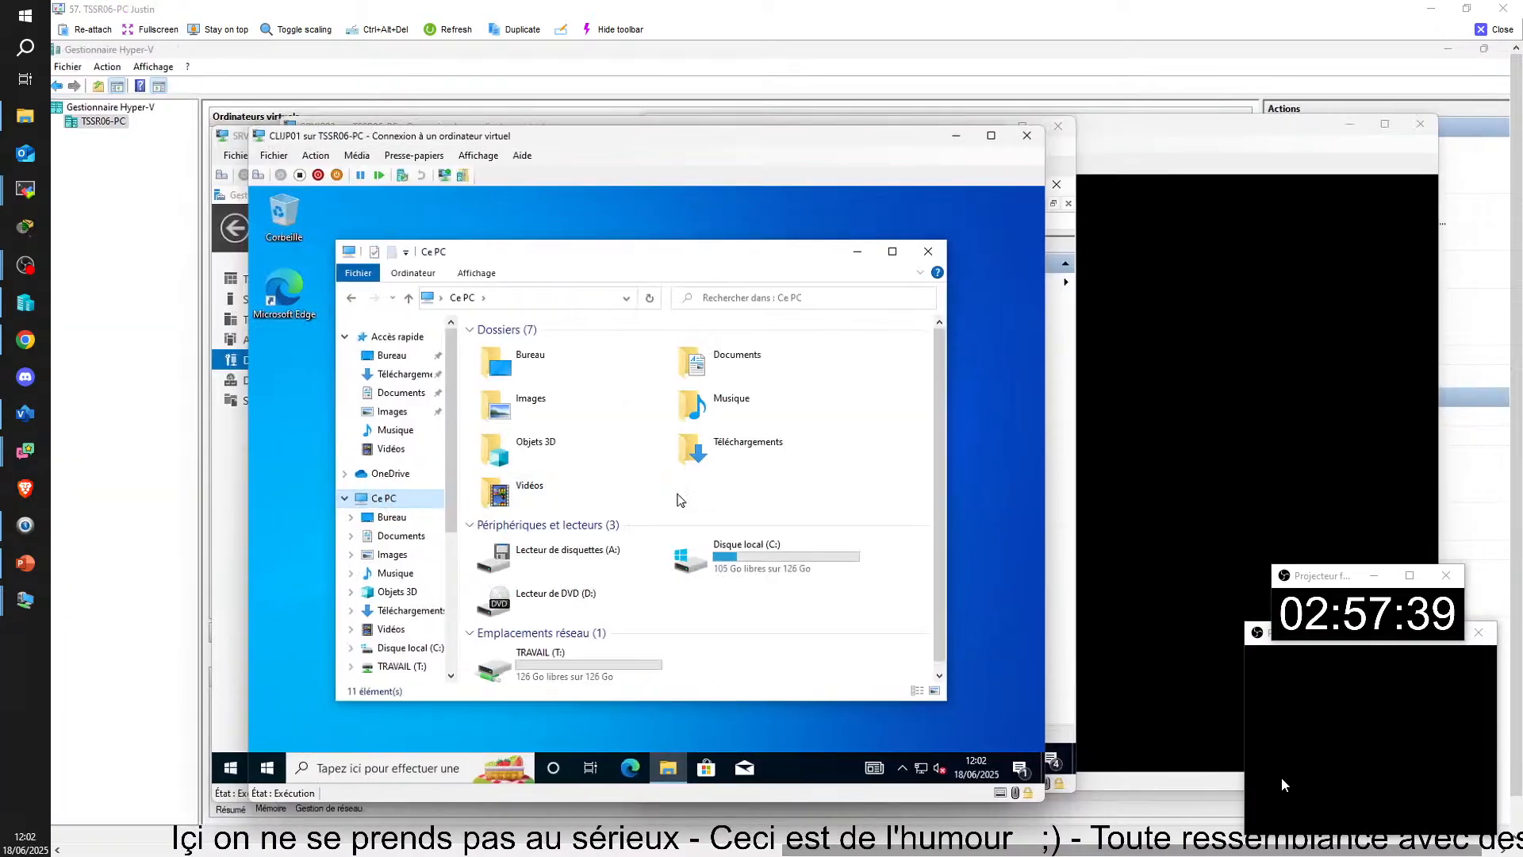
left_click(554, 651)
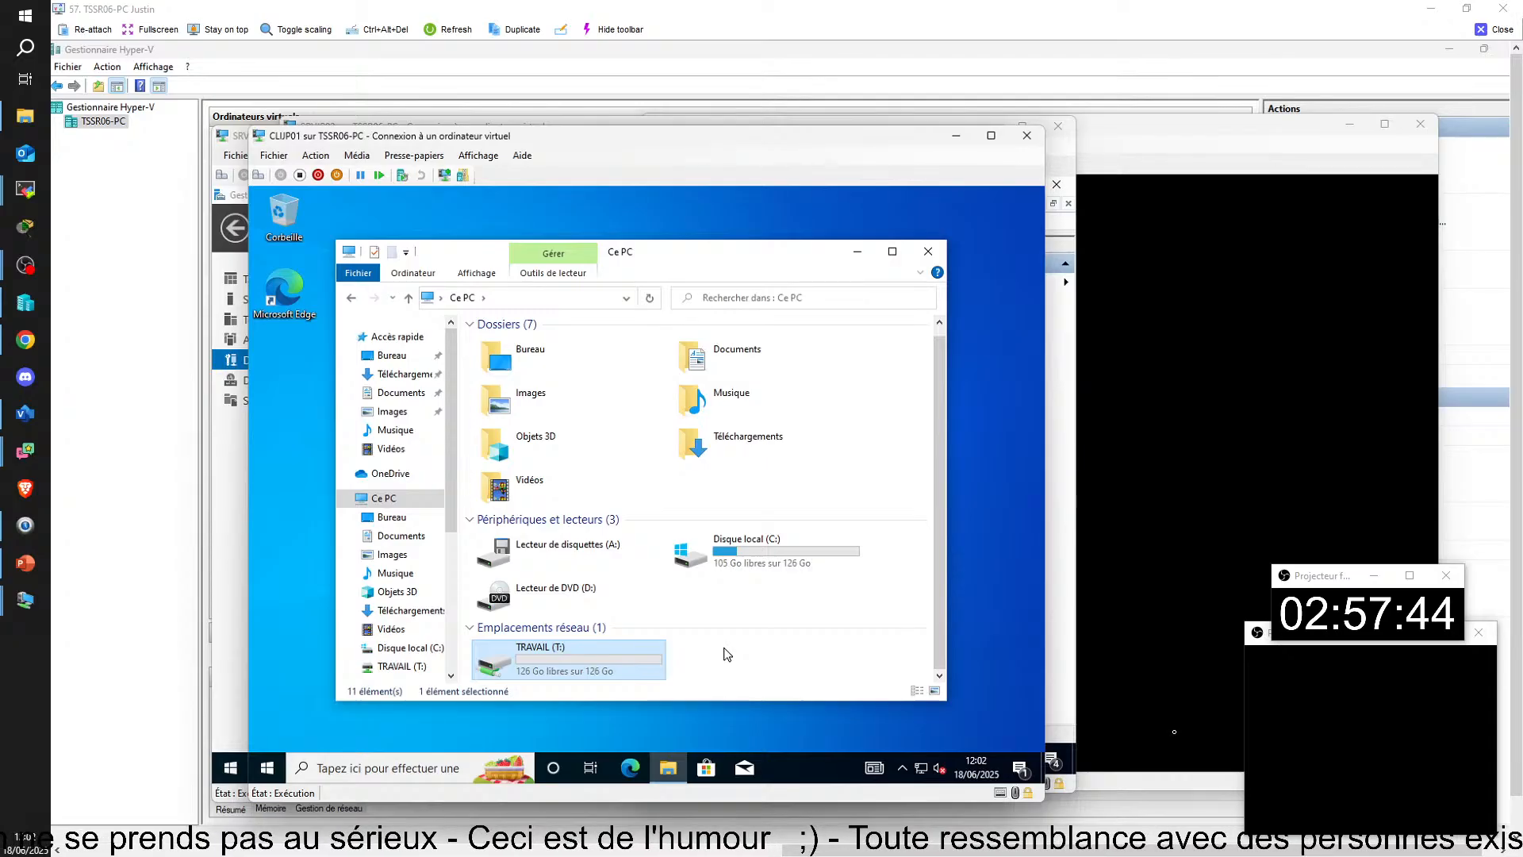
key("Return")
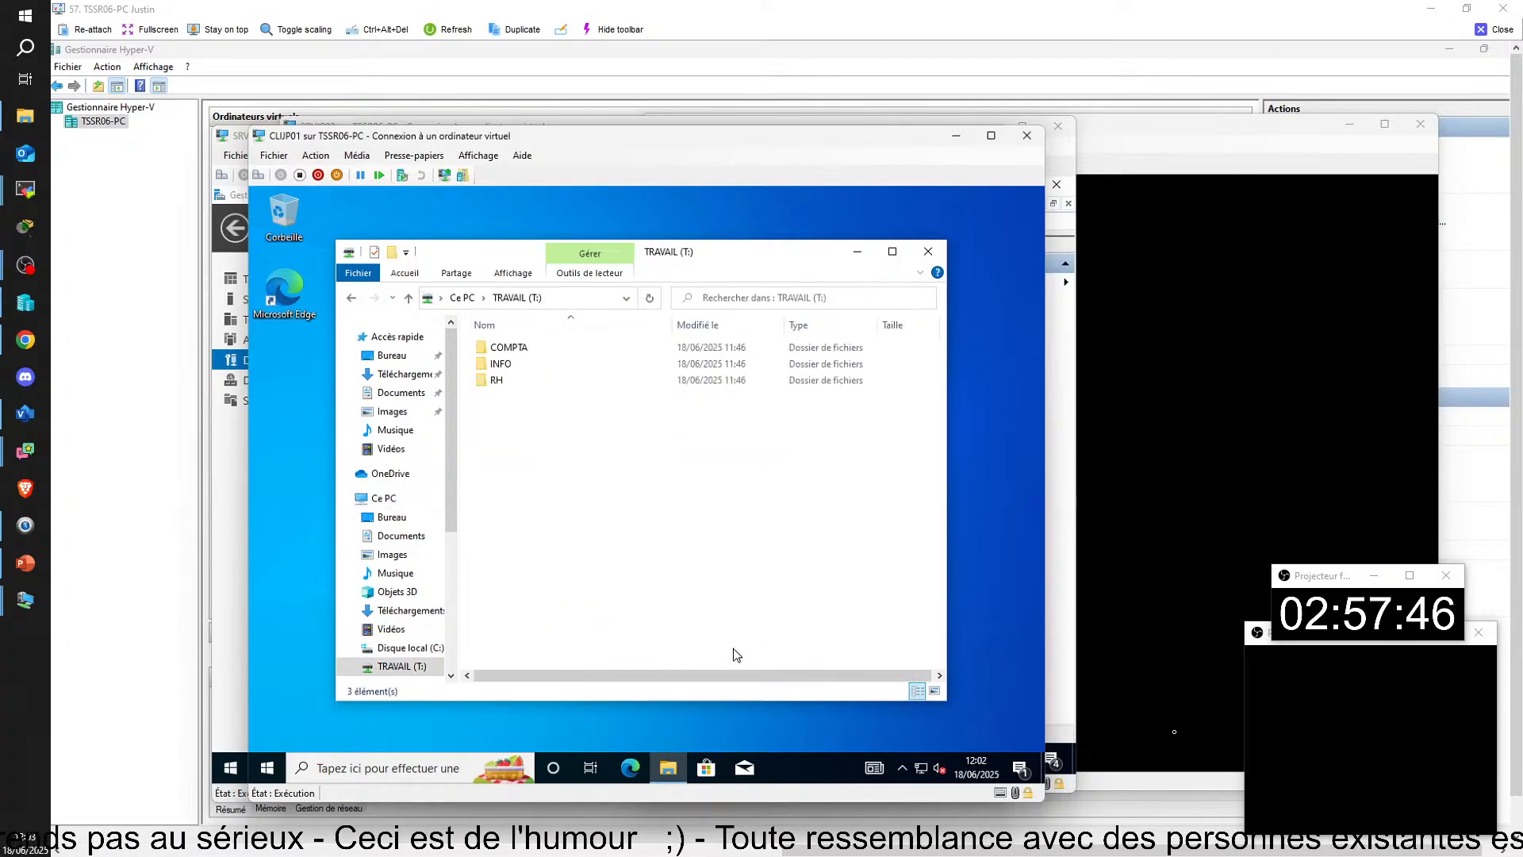
double_click(508, 347)
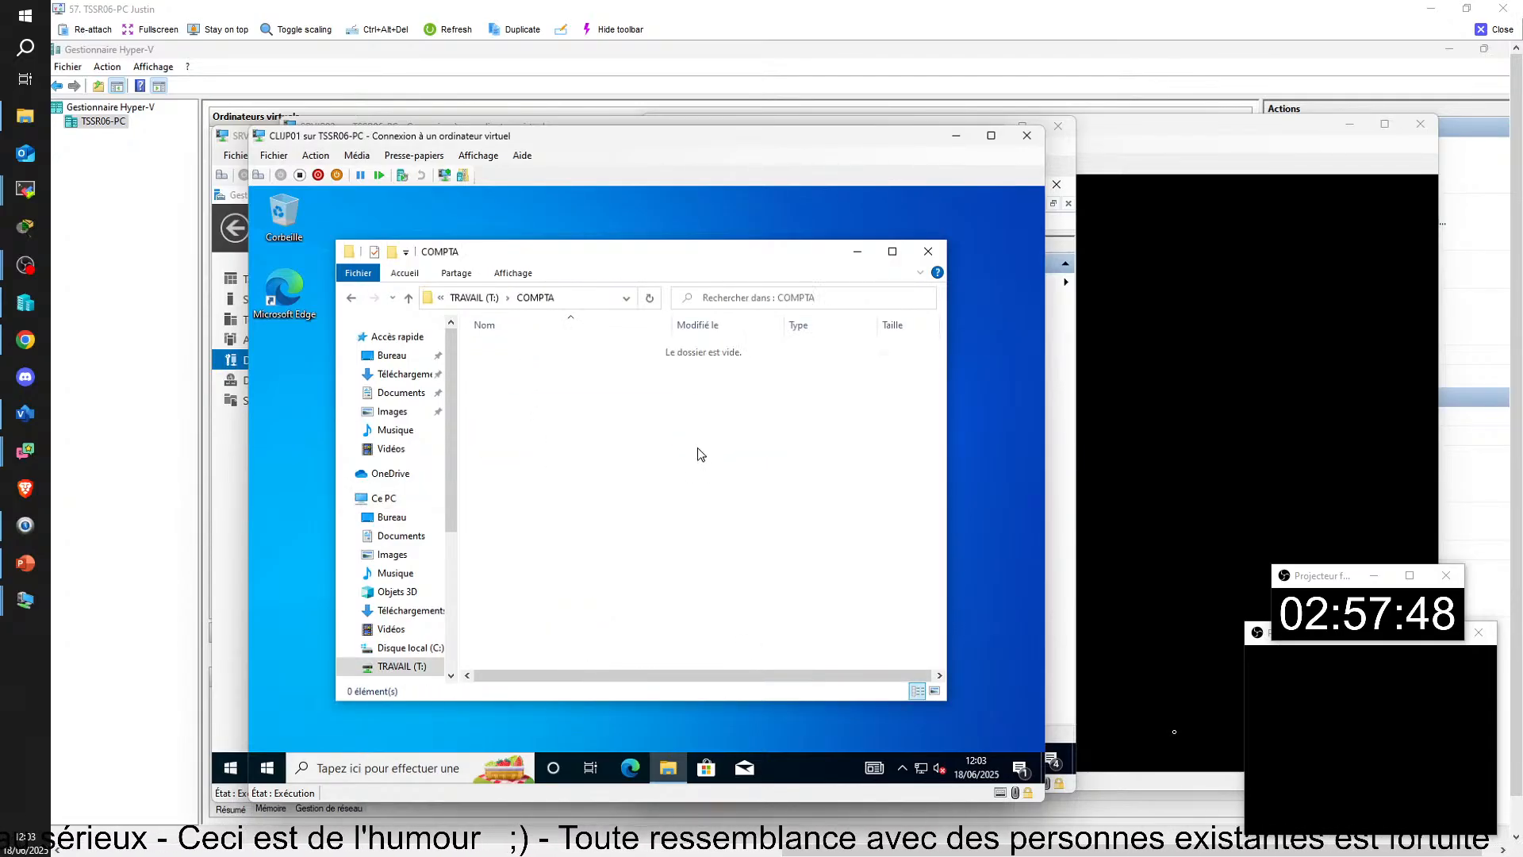
left_click(354, 301)
Step: Check which virtual switch CLIJP01's network adapter uses in its virtual machine settings
left_click(274, 155)
left_click(293, 174)
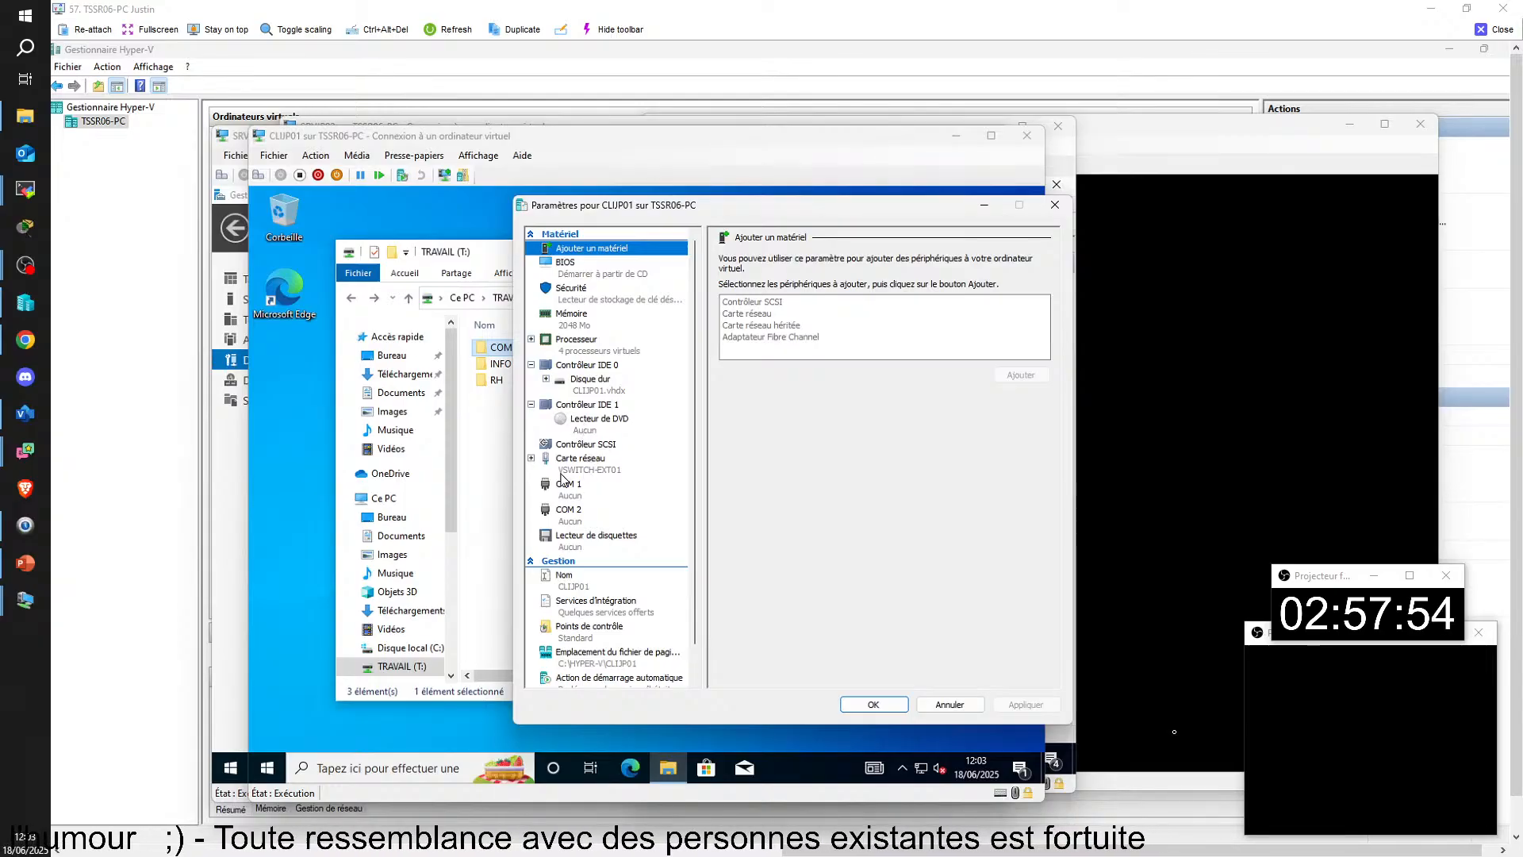
left_click(619, 464)
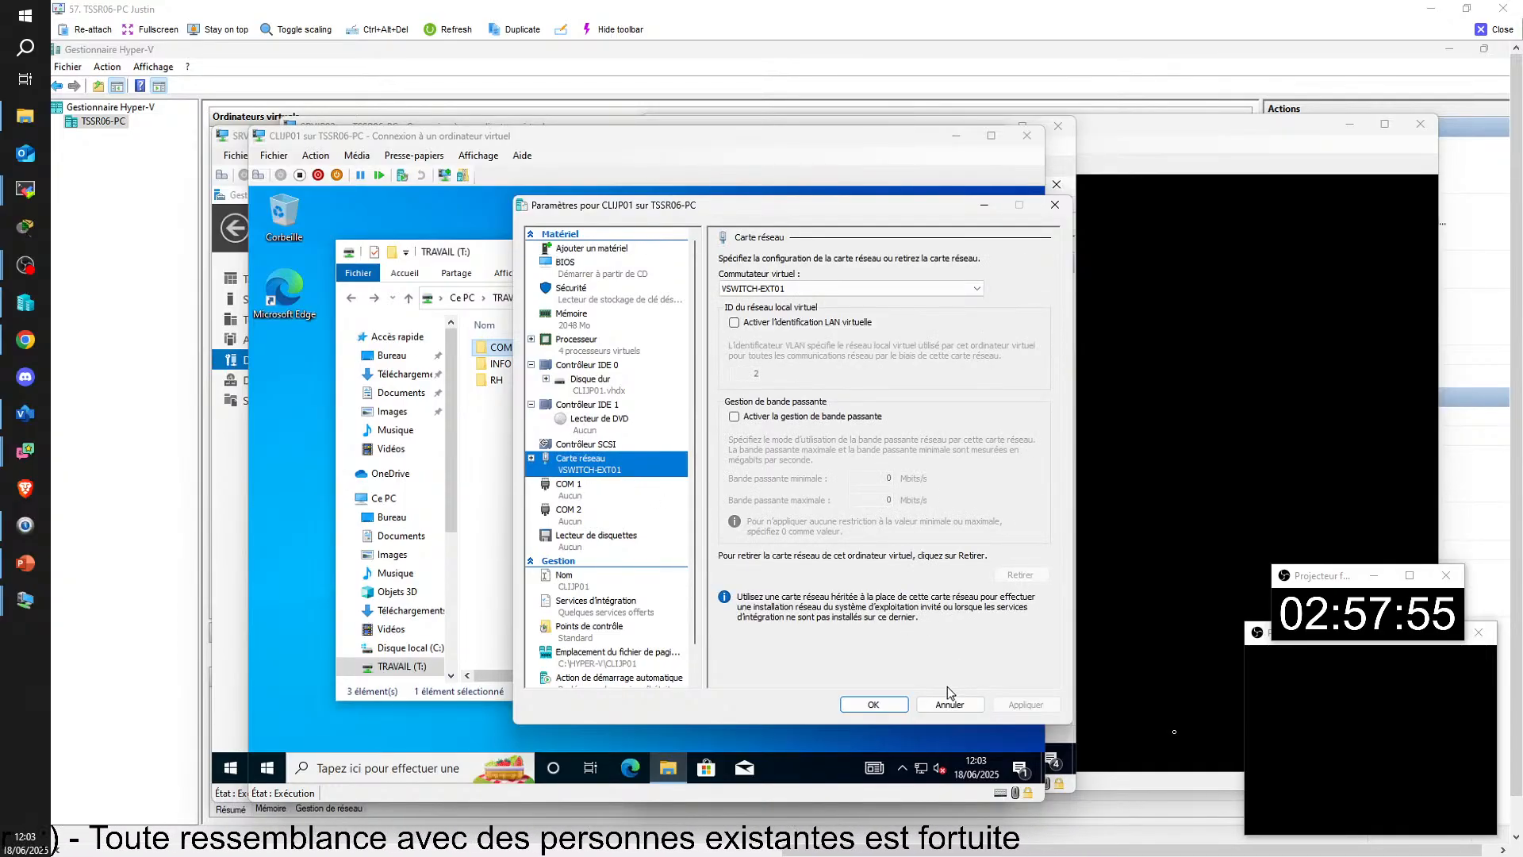
left_click(873, 704)
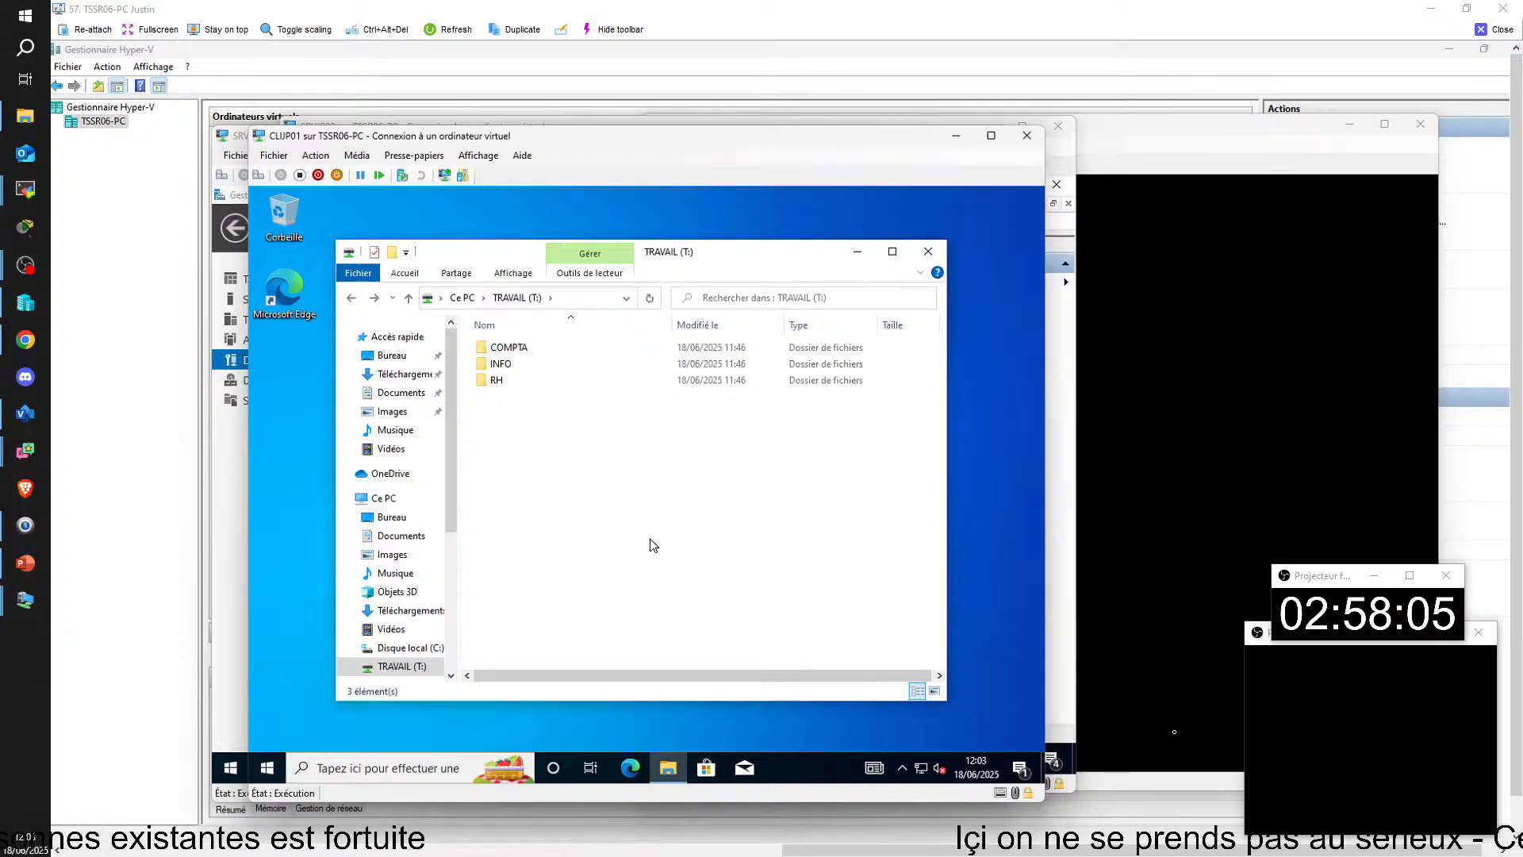
Step: Open the VPN settings on CLIJP01 and check the connection status of SUD-OUEST-VPN
key("super")
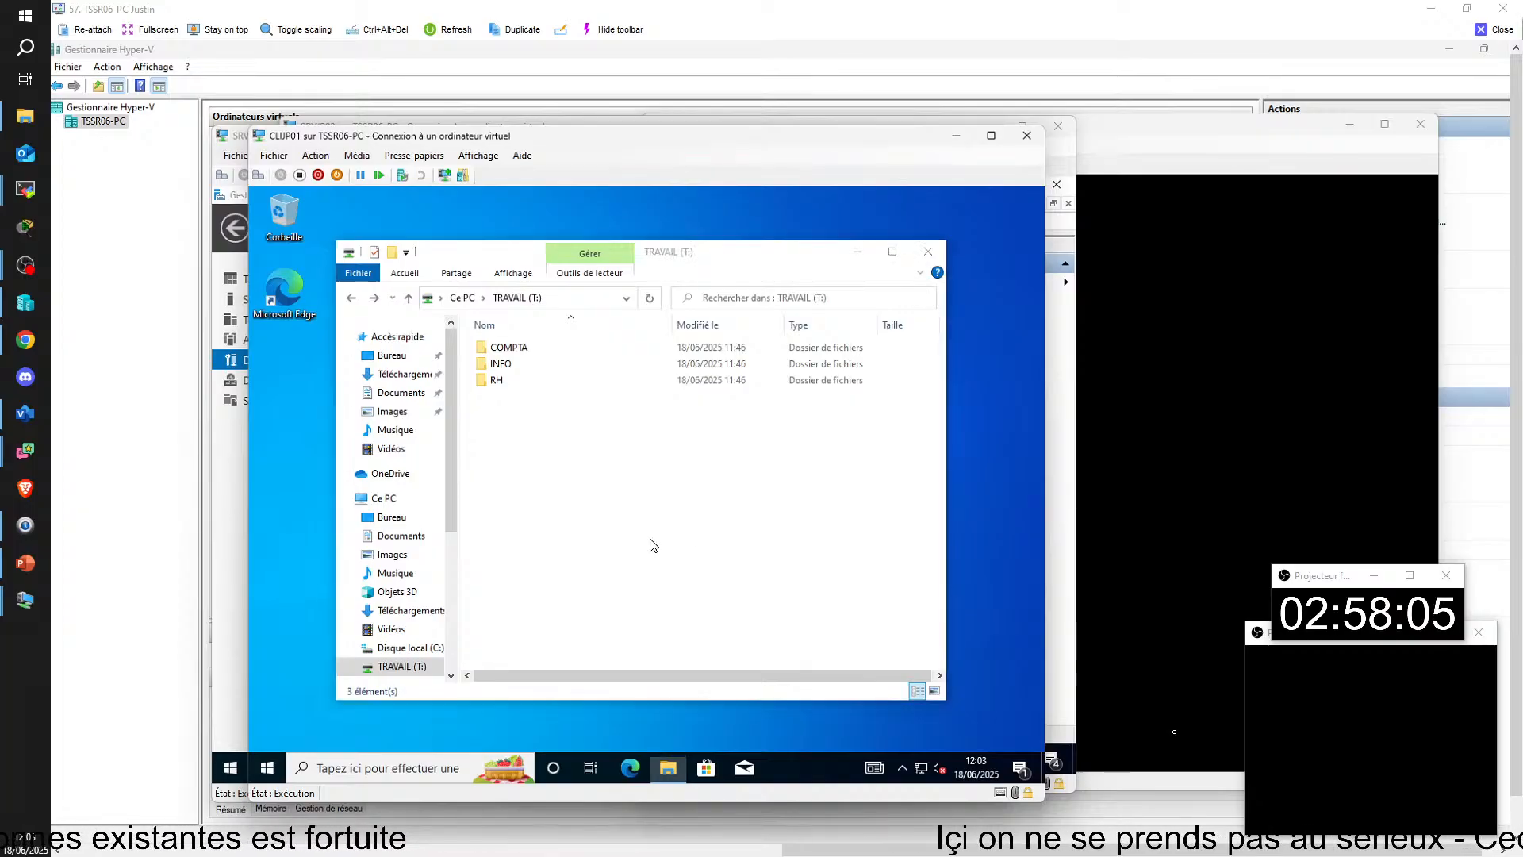
type("vpn")
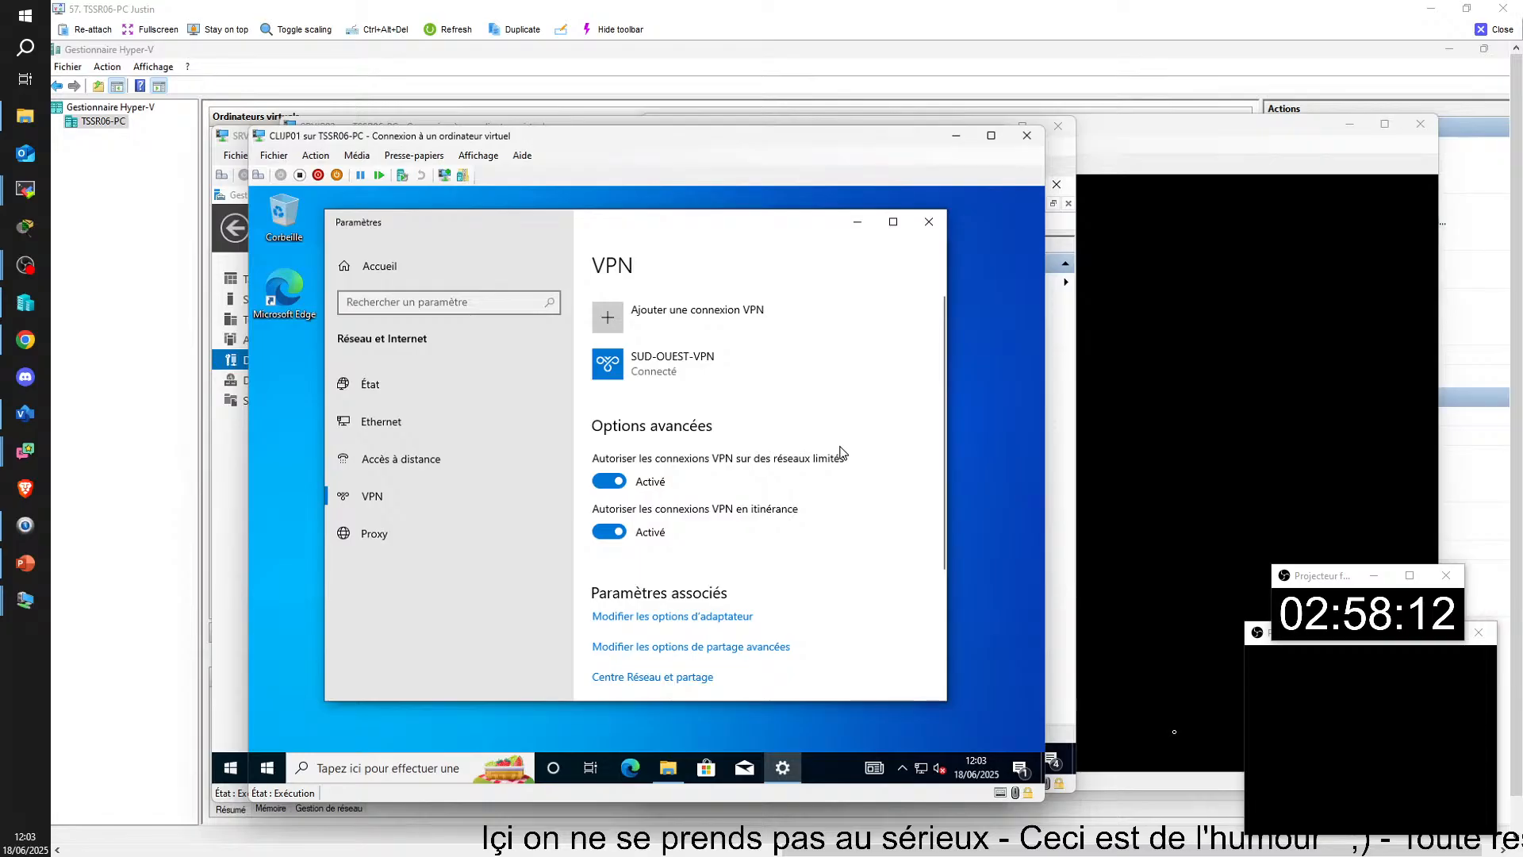
mouse_move(754, 233)
left_mouse_down()
mouse_move(722, 232)
mouse_move(746, 241)
left_mouse_up()
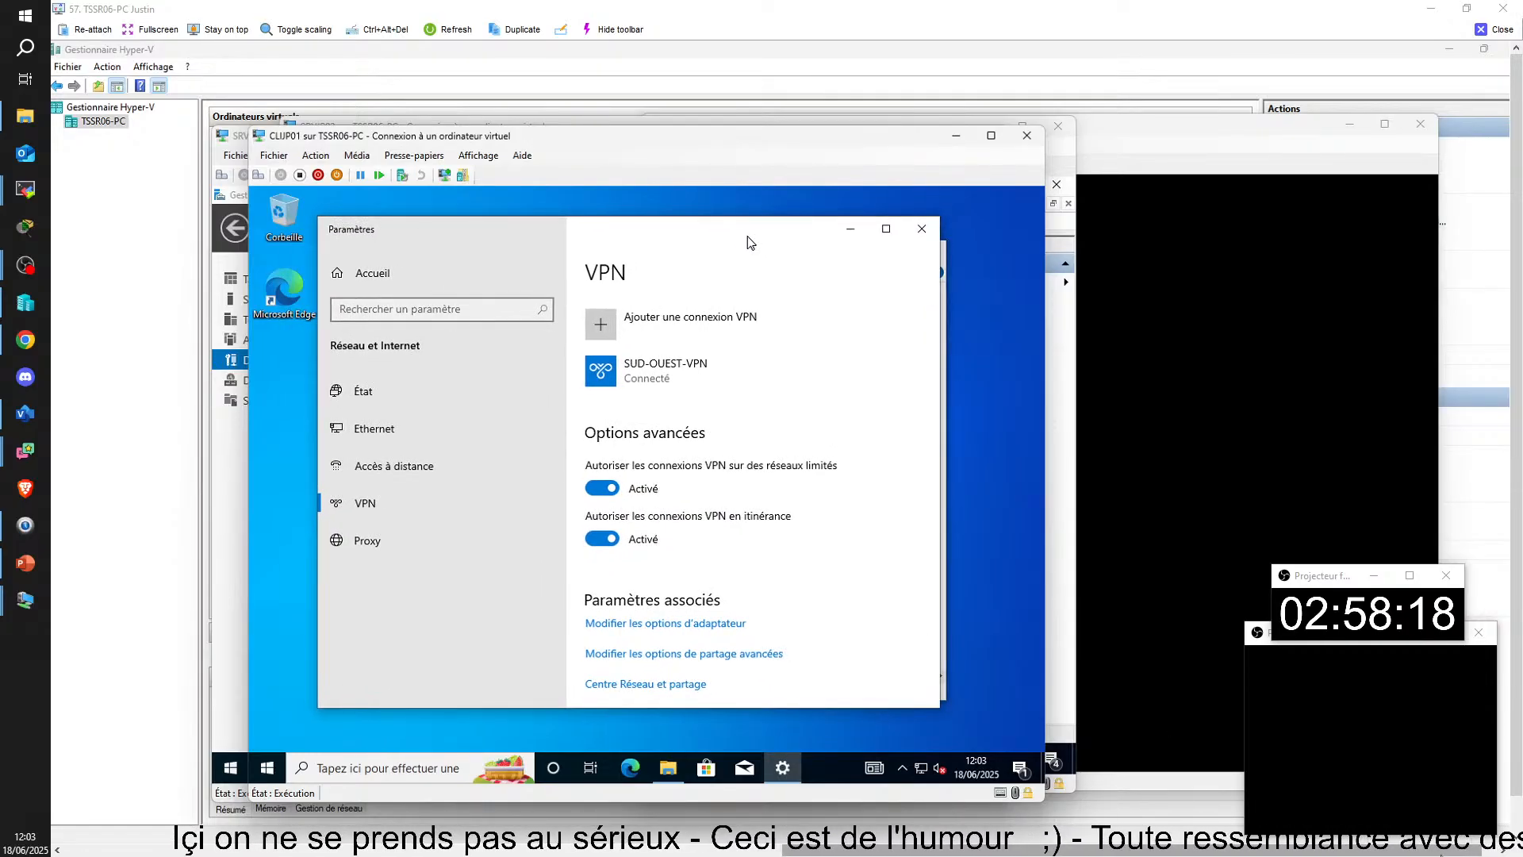
left_click(916, 238)
Step: Switch to the TSSR05-PC remote session, enlarge it and open SRVDB01's console from Hyper-V Manager
key("alt+Tab")
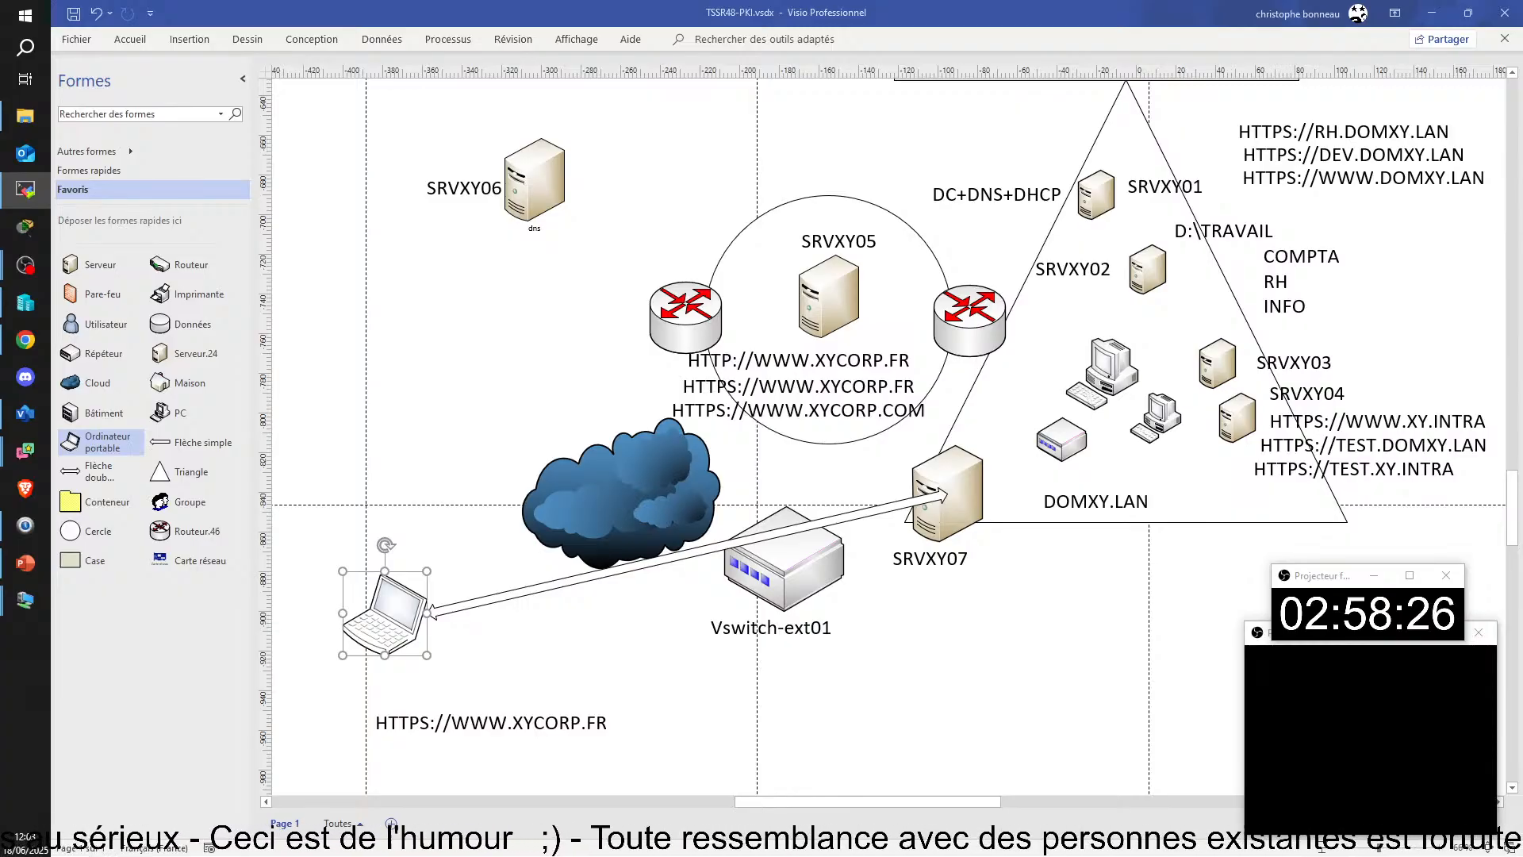
key("alt+Tab")
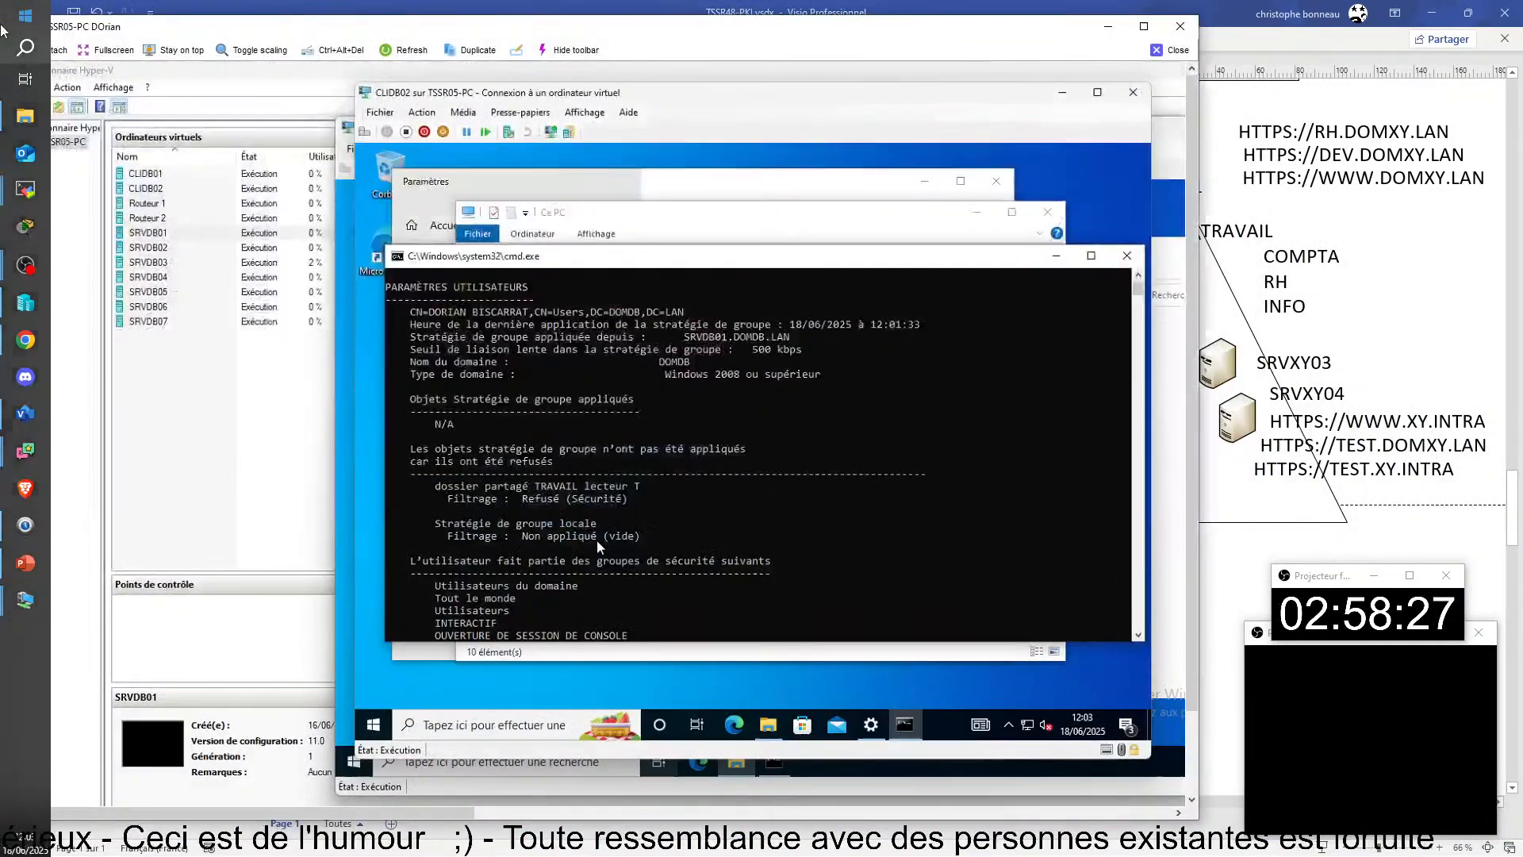
left_click(1143, 26)
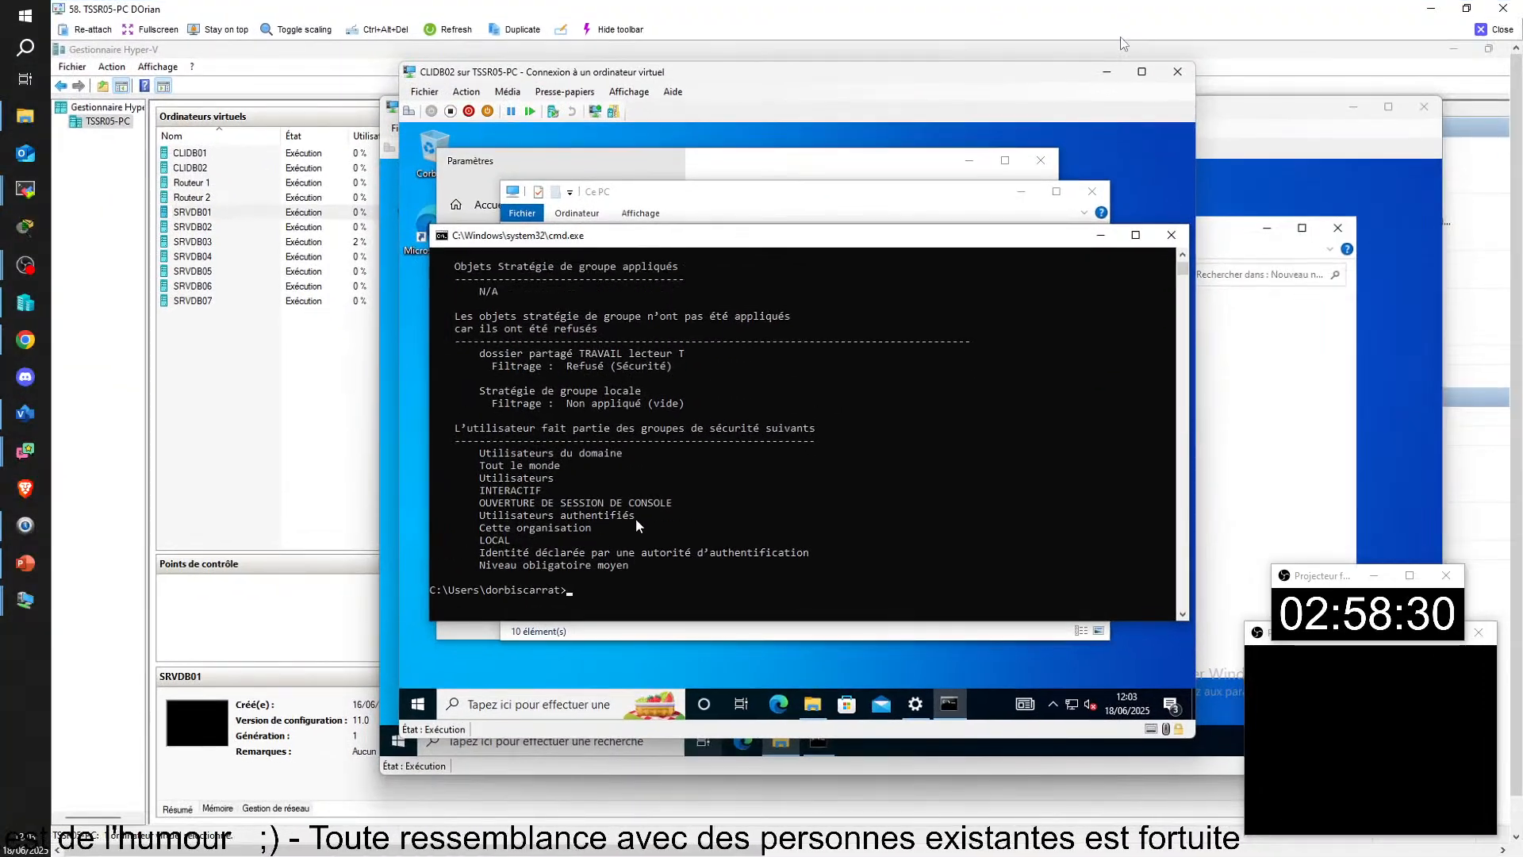
left_click(386, 315)
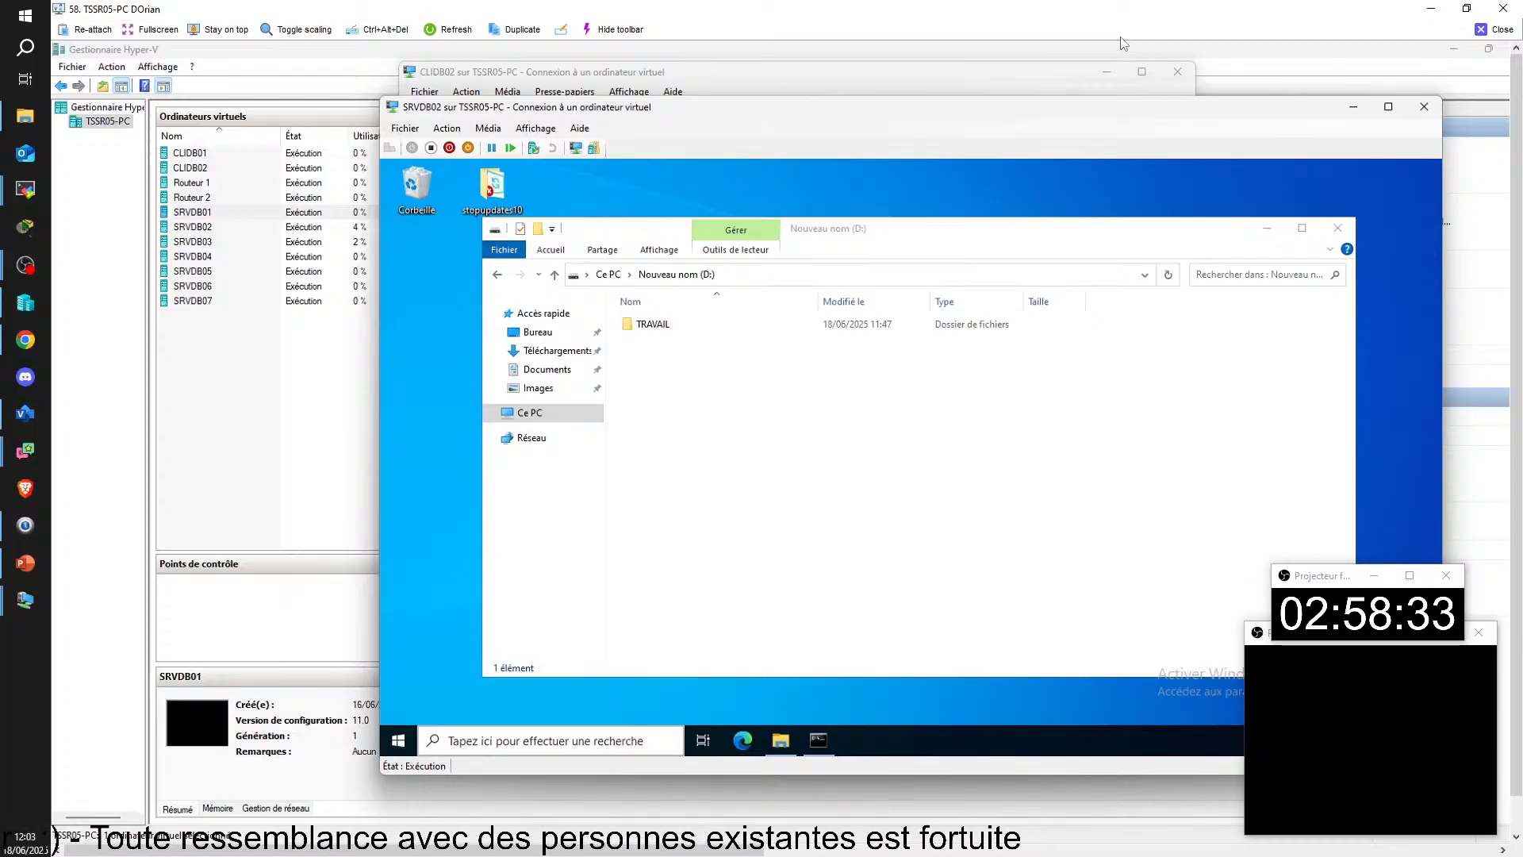
left_click(235, 210)
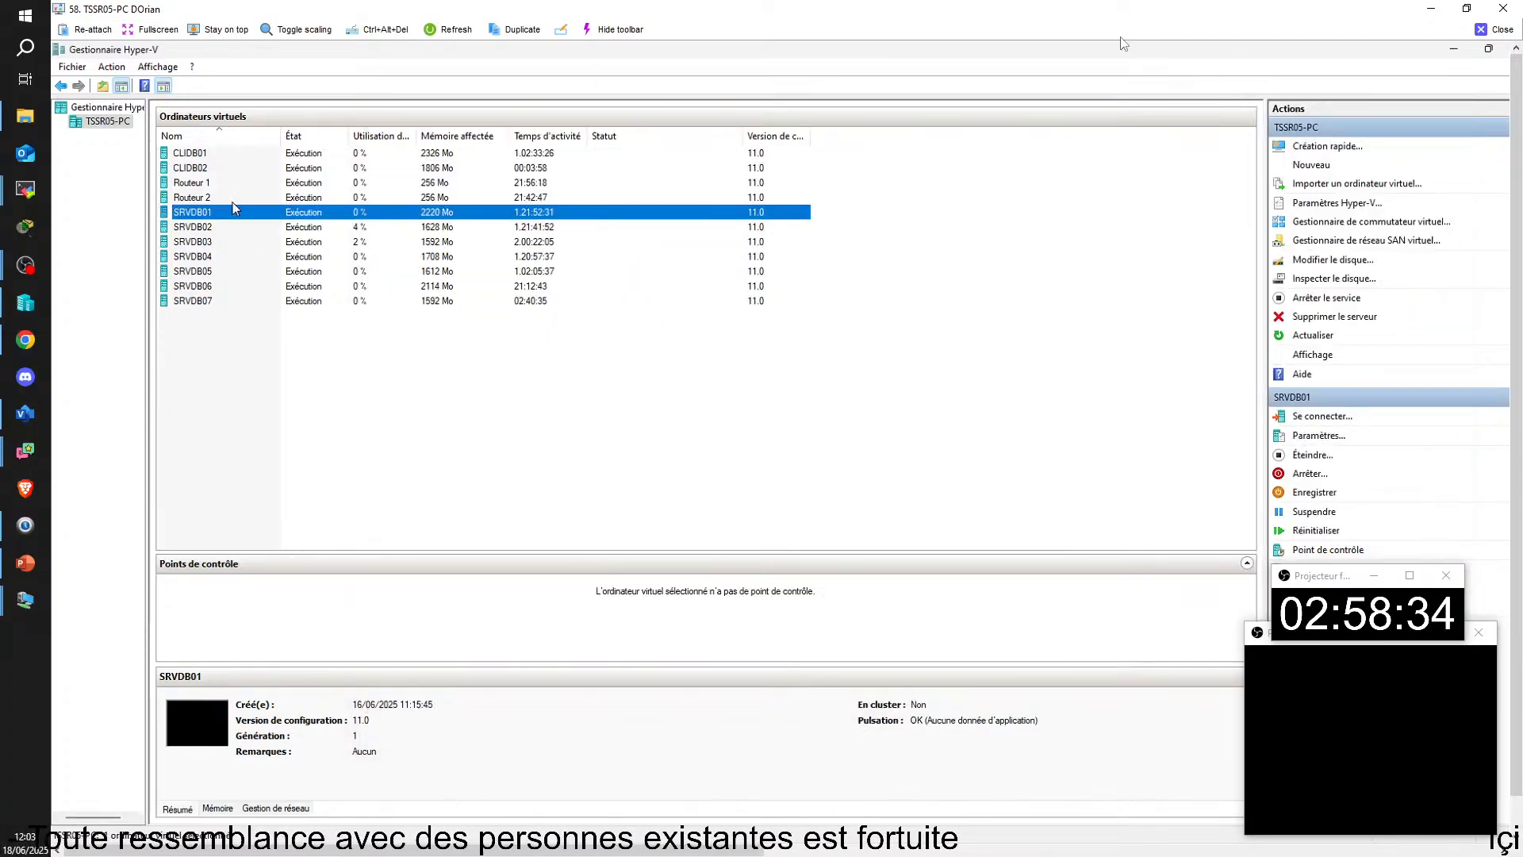
double_click(202, 213)
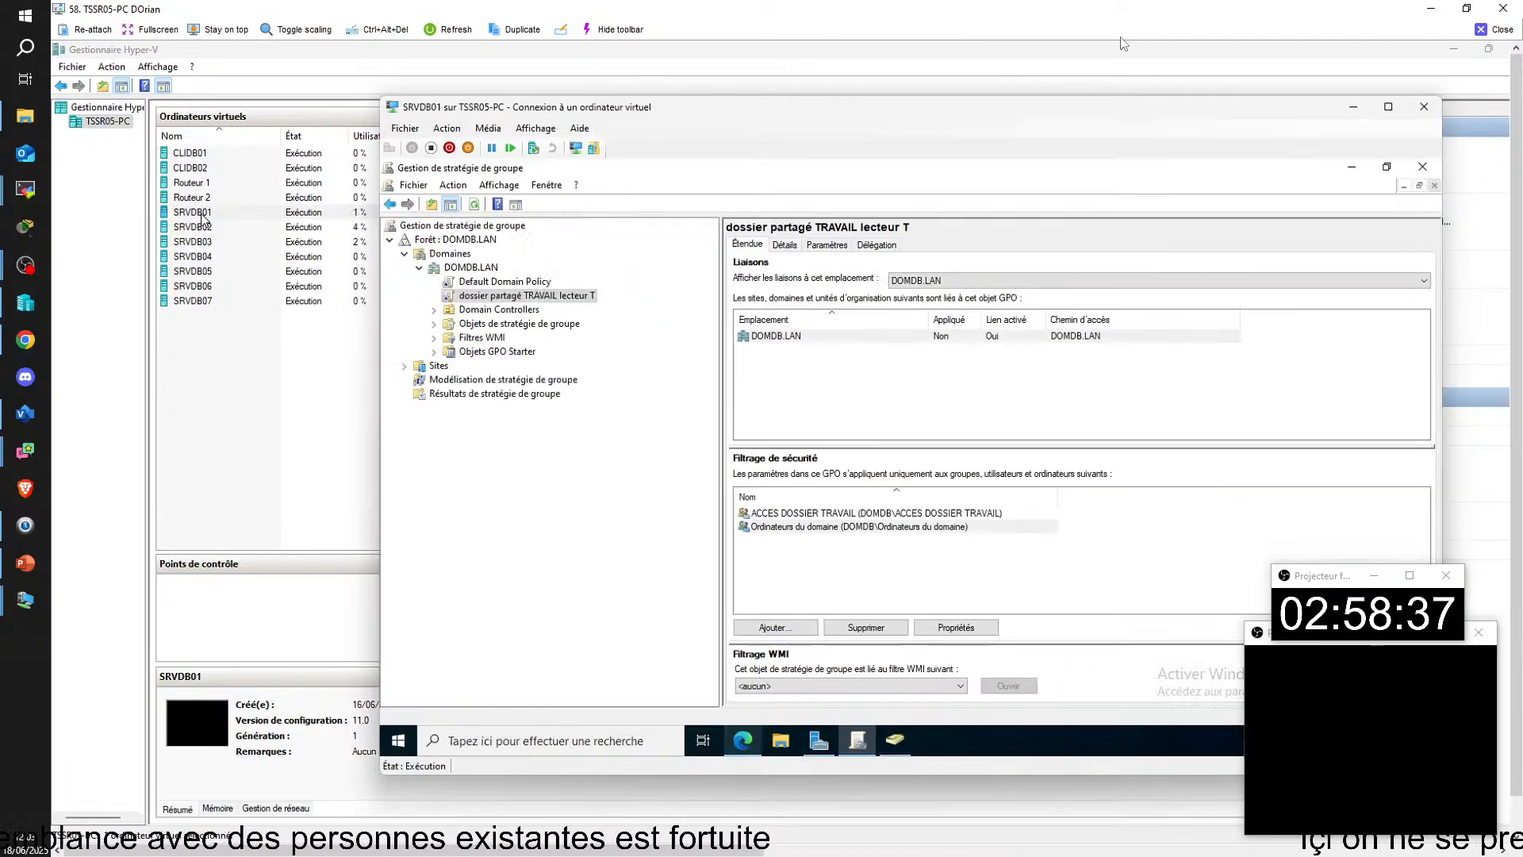
left_click_drag(1118, 107, 1035, 102)
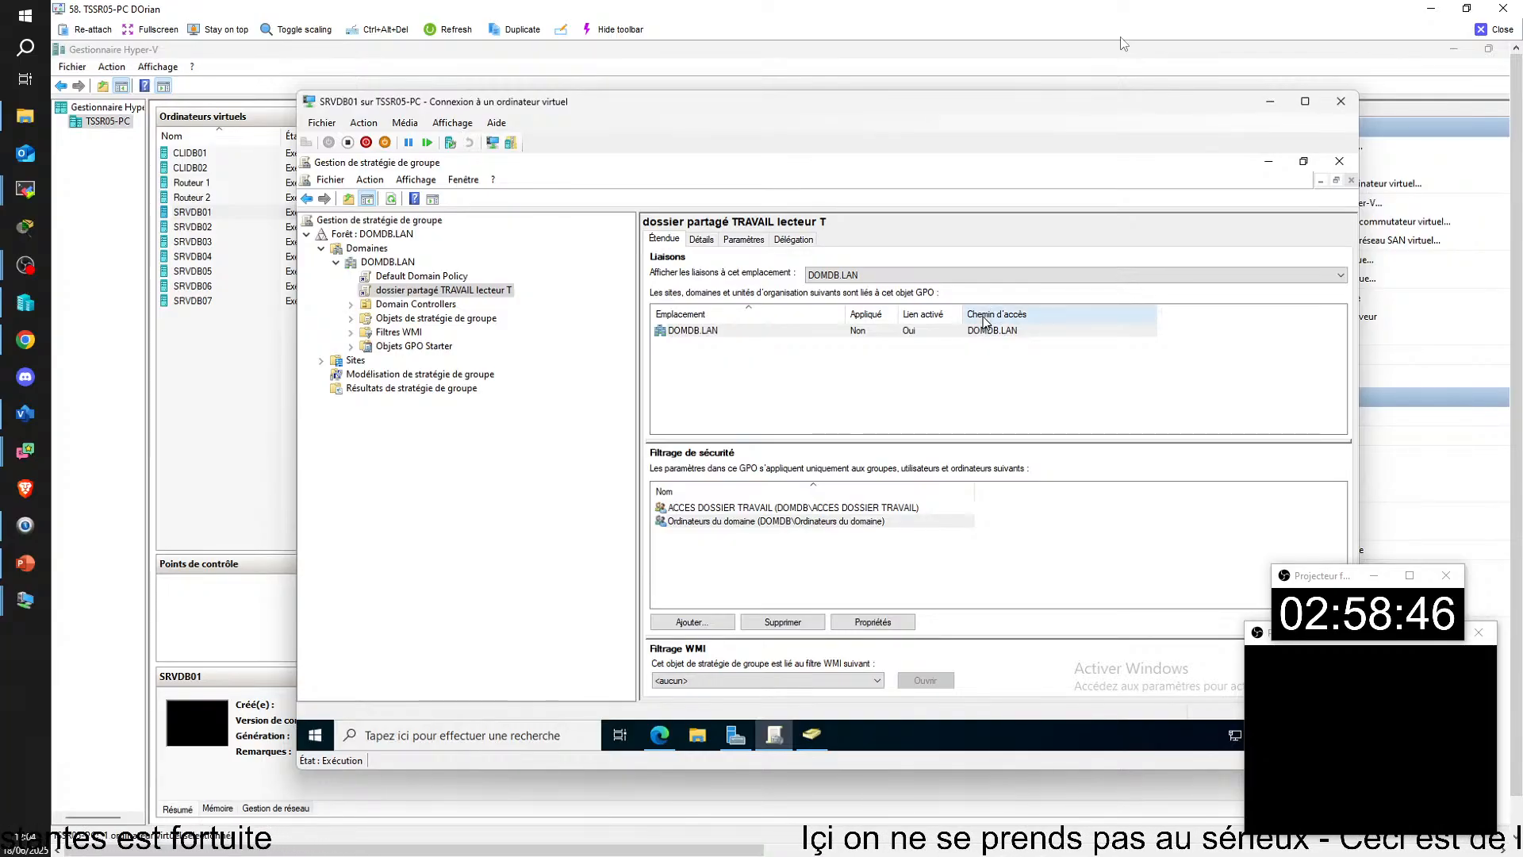
Step: Examine the members of the ACCES DOSSIER TRAVAIL group and the Users container in SRVDB01's DOMDB.LAN directory
key("alt+Tab")
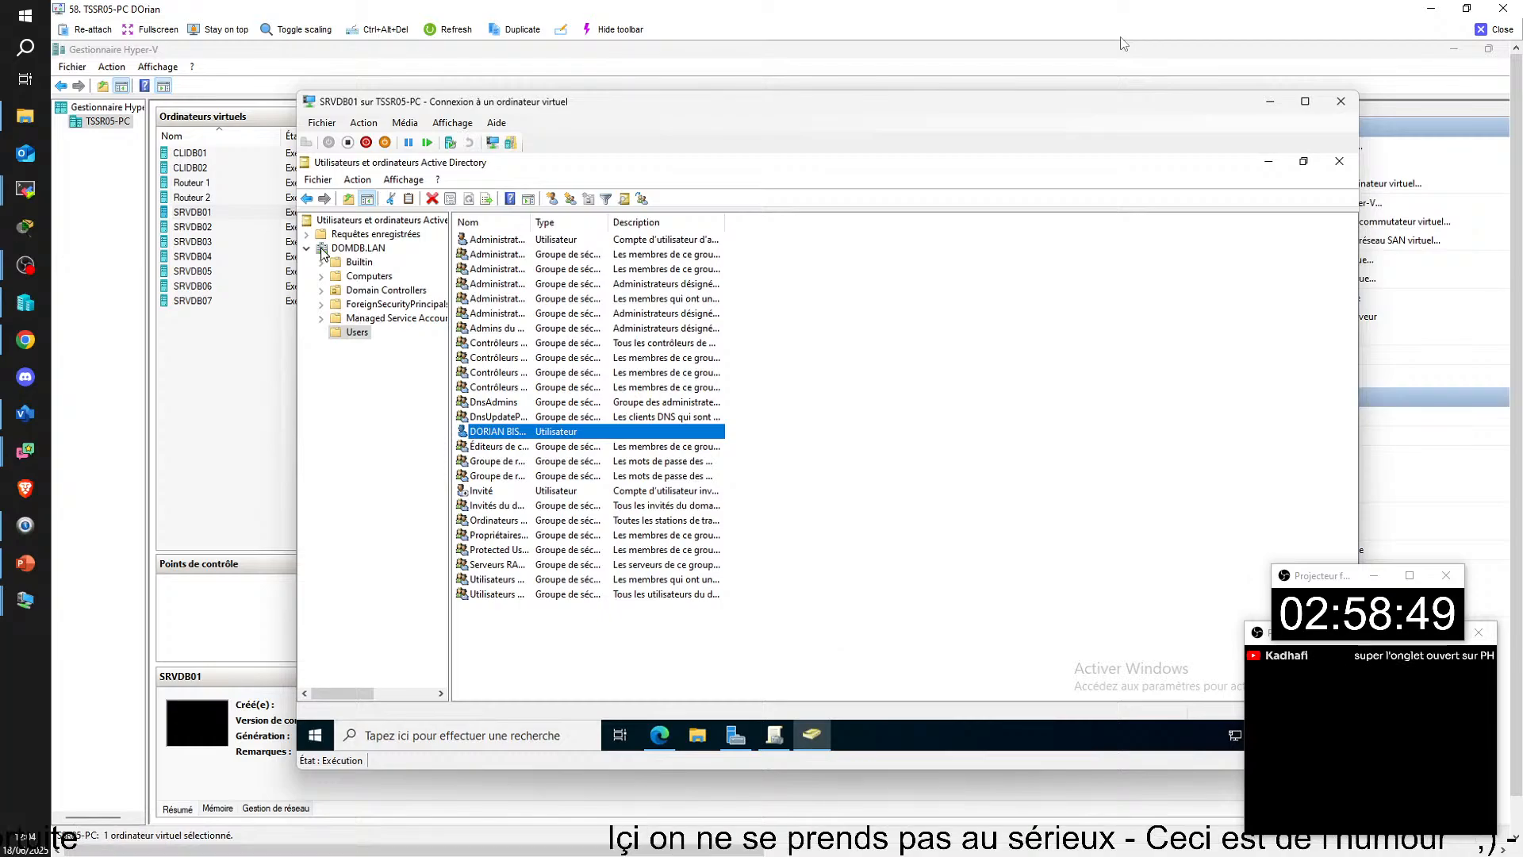
left_click(350, 249)
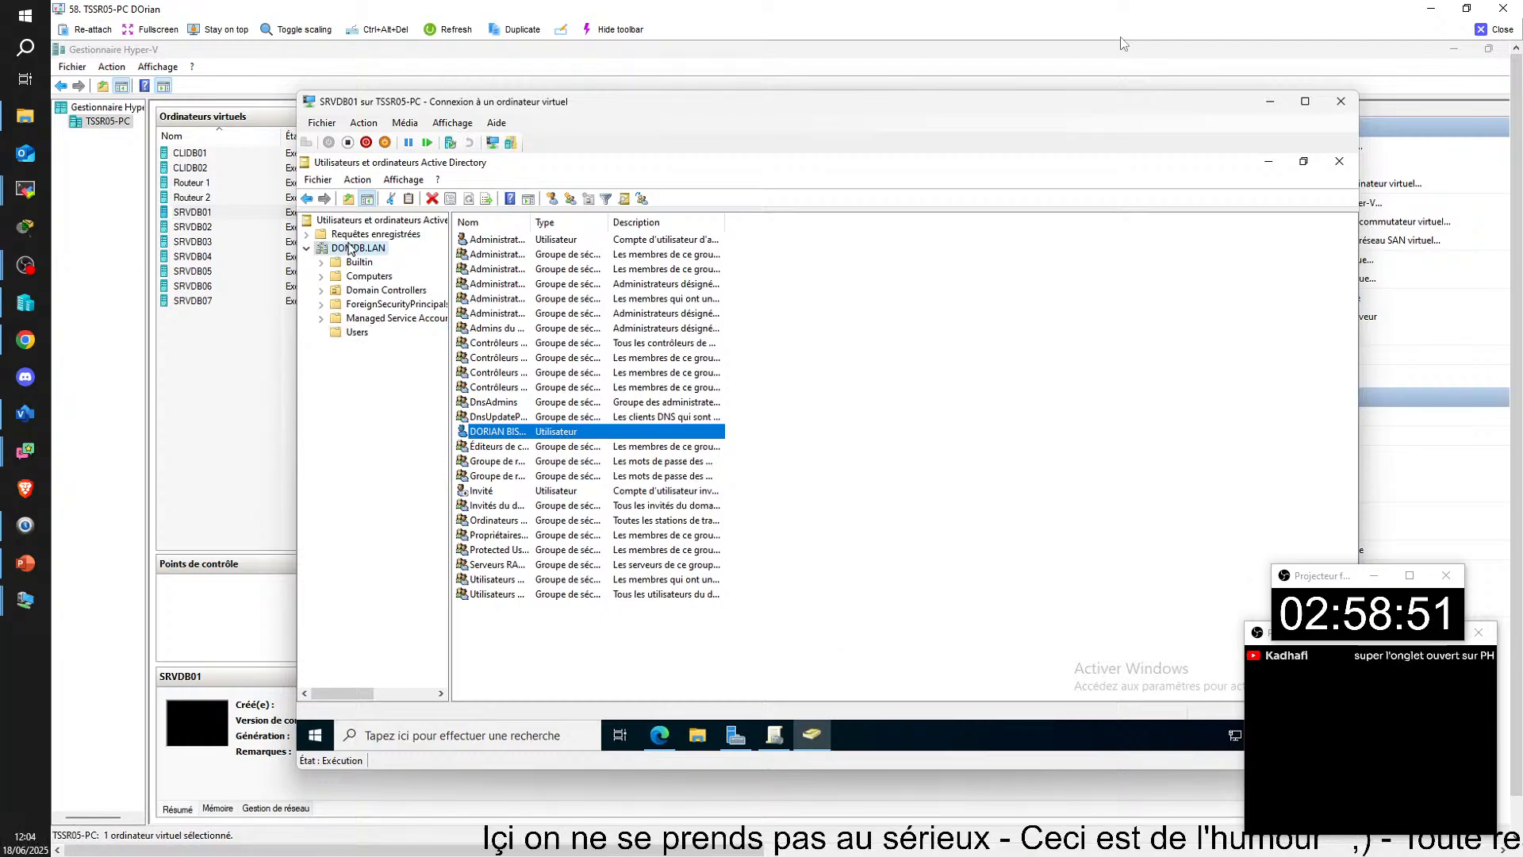
double_click(500, 328)
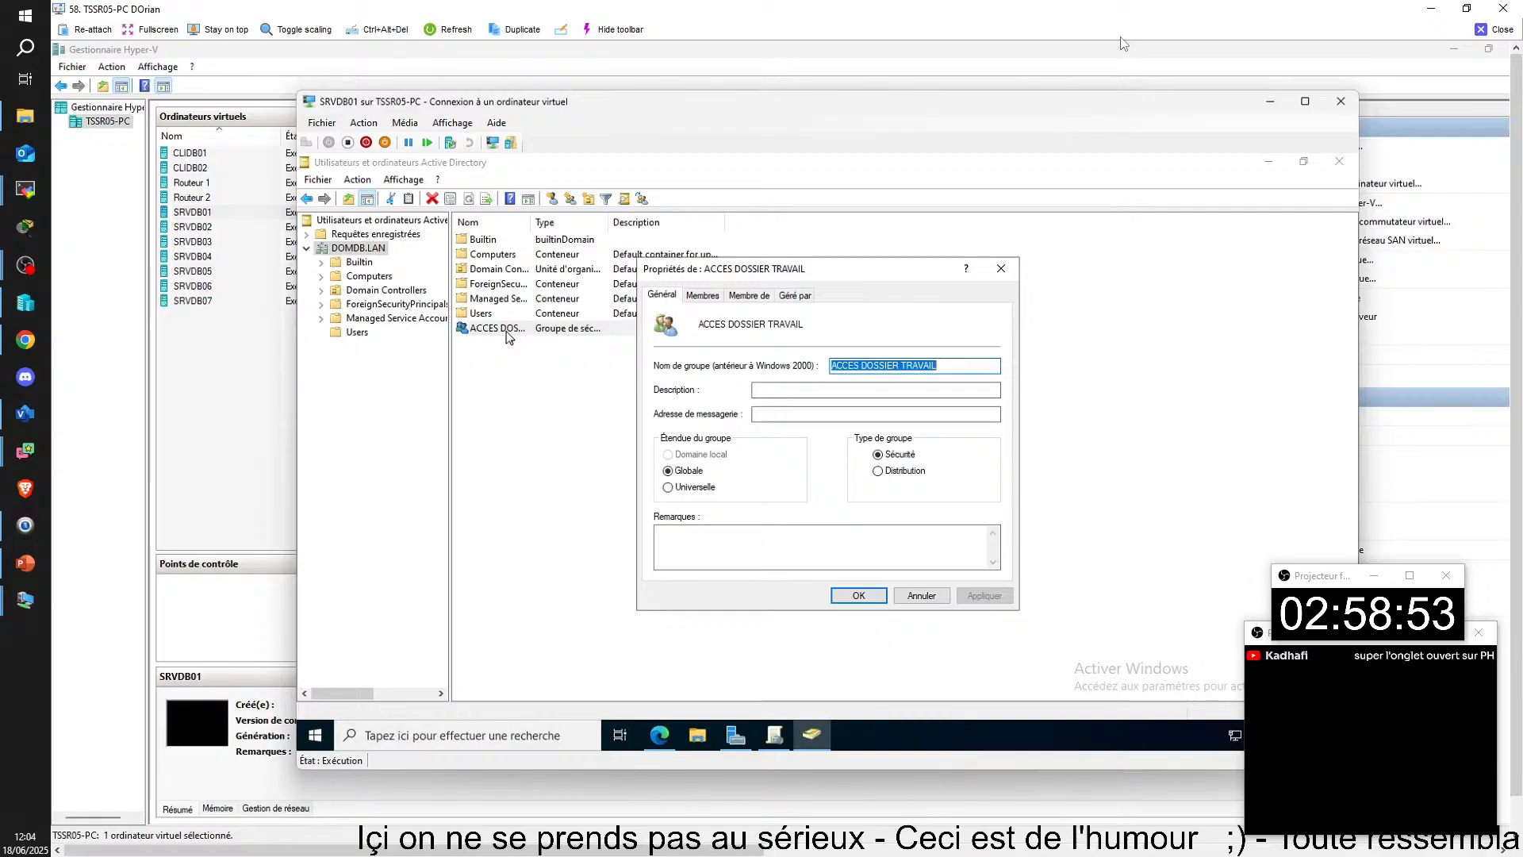
left_click(703, 295)
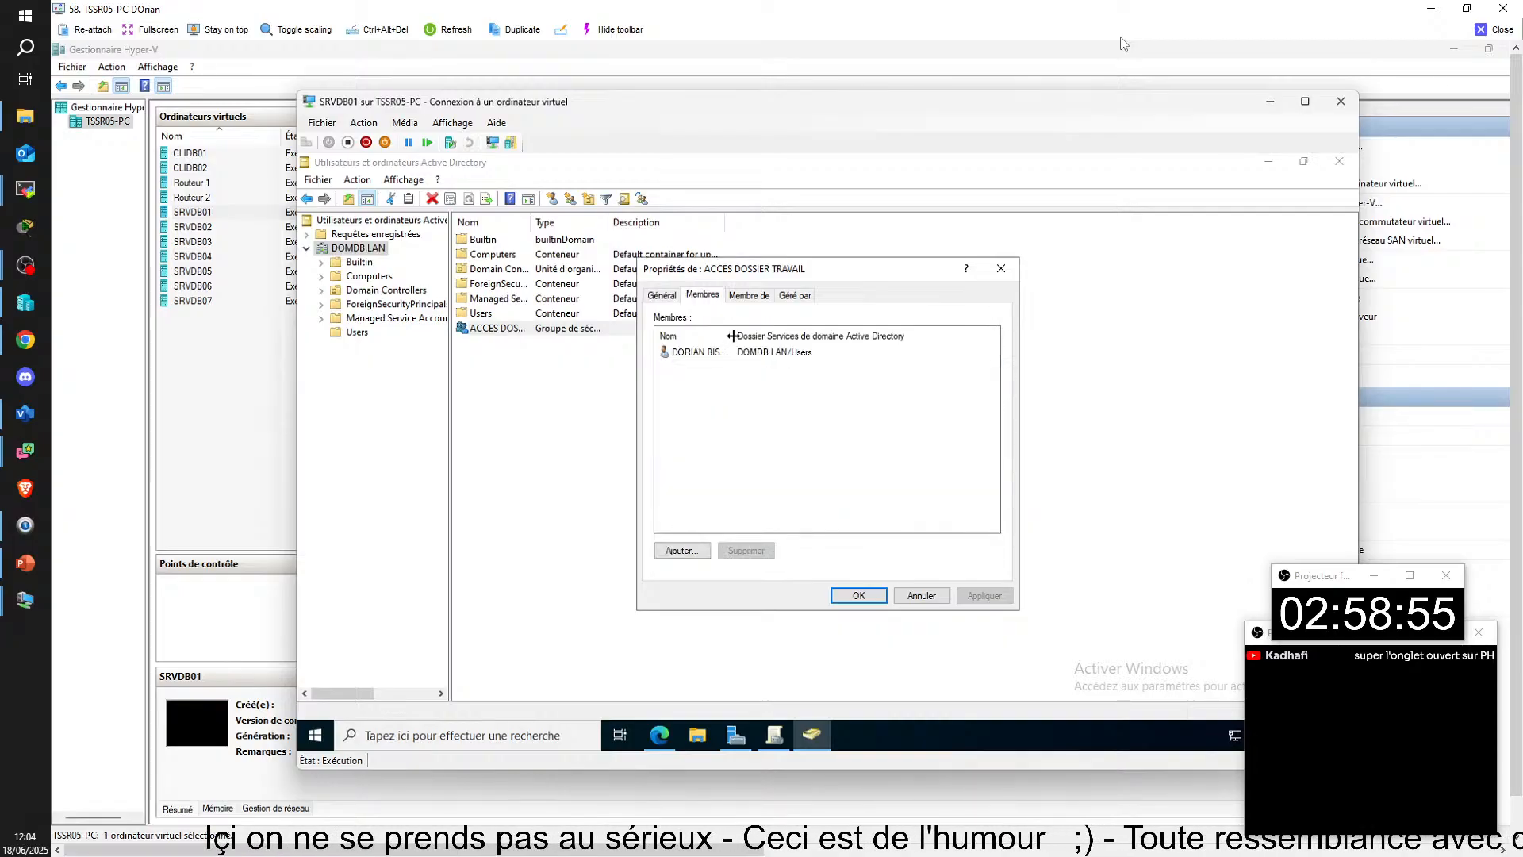
left_click_drag(733, 336, 1033, 364)
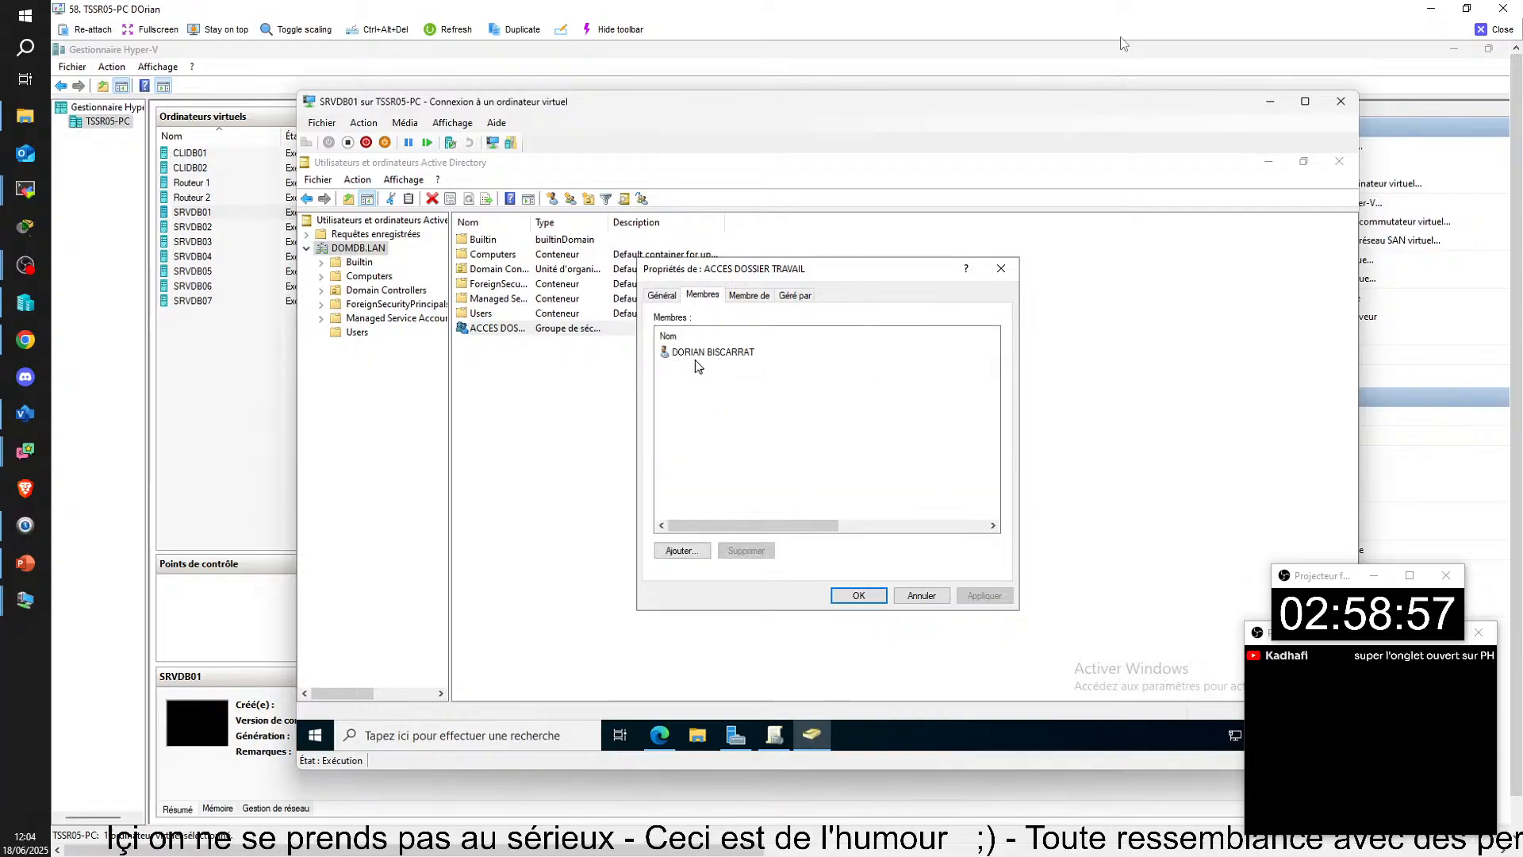
key("Escape")
left_click(357, 331)
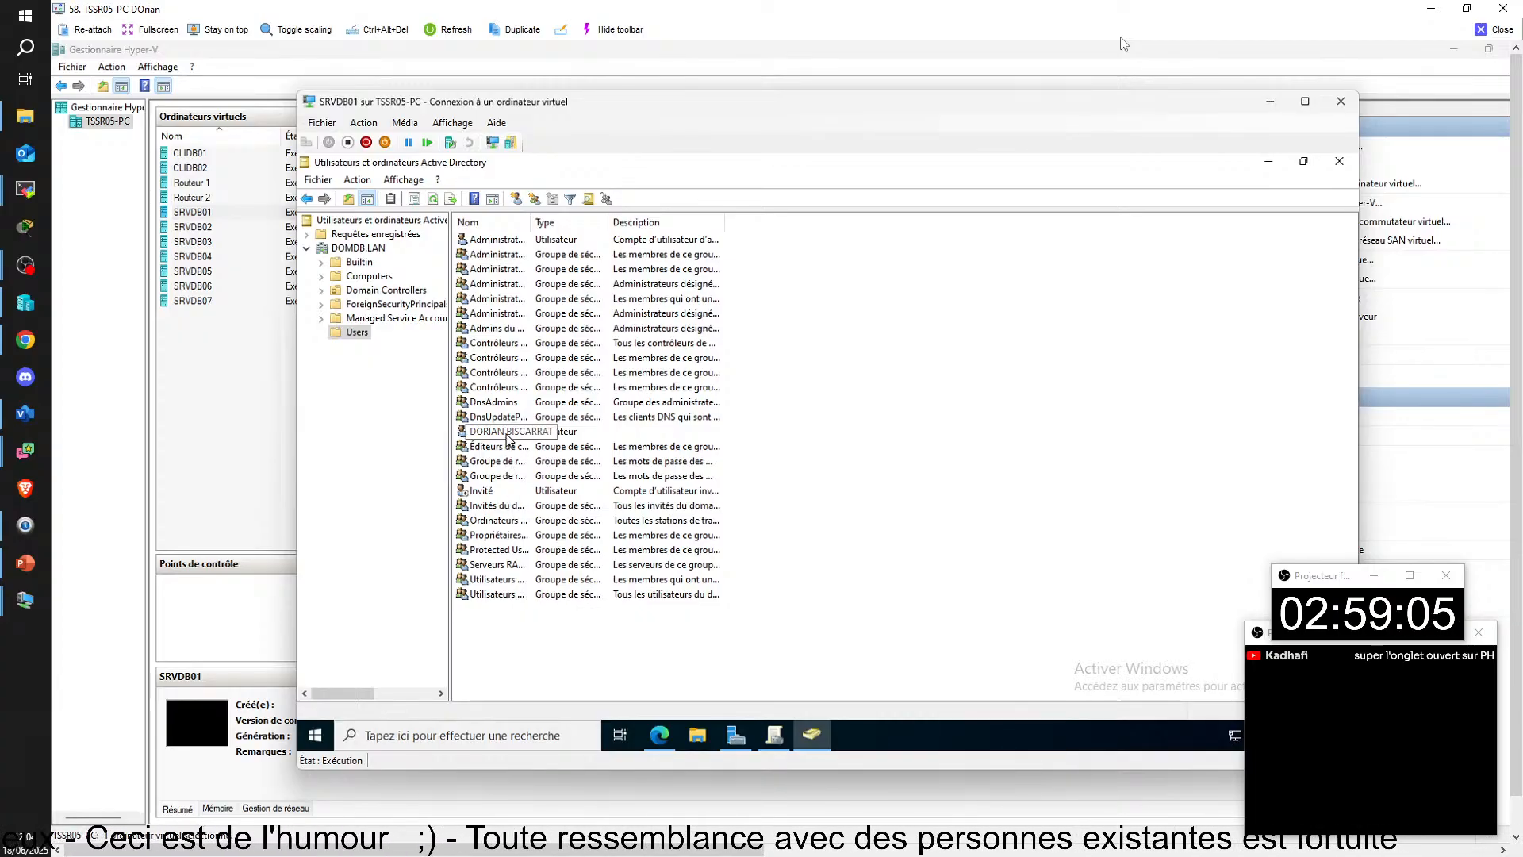
left_click(357, 249)
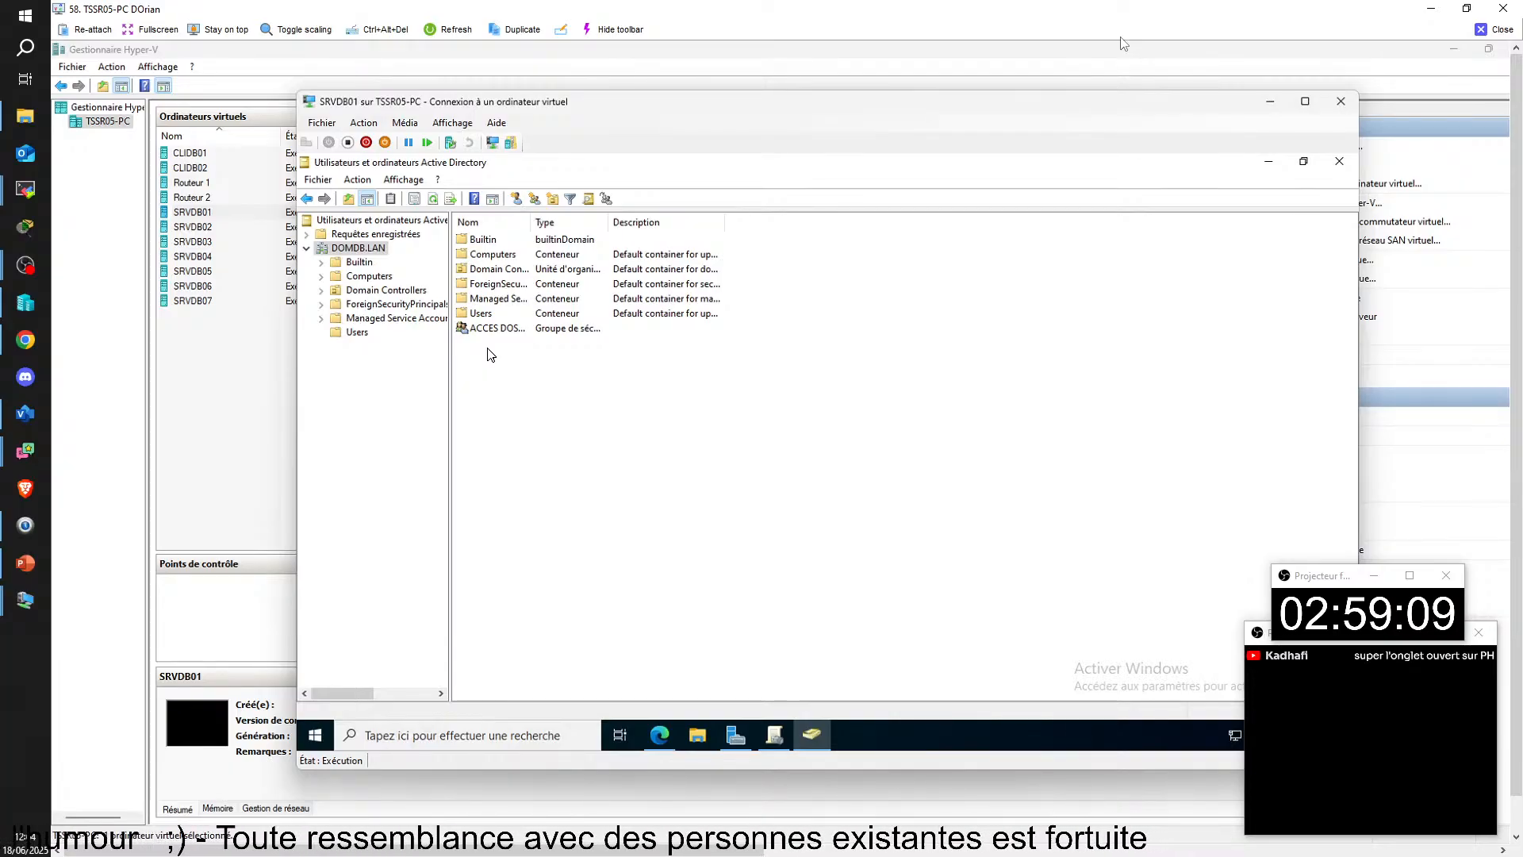
Step: Review the scope and security filtering of the "dossier partagé TRAVAIL lecteur T" policy and return to the DOMDB.LAN directory contents
left_click(776, 736)
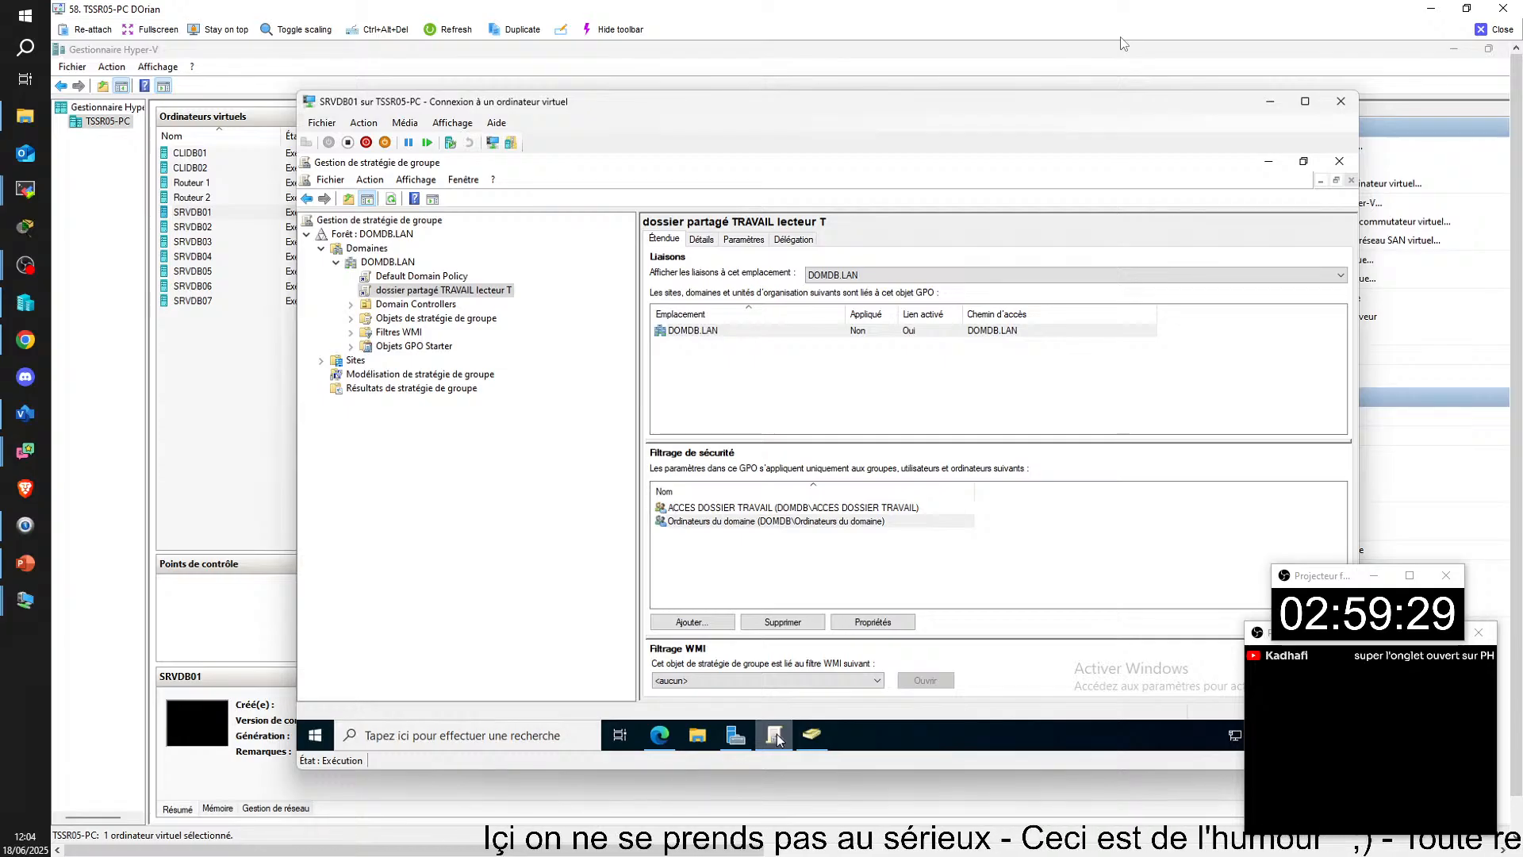
left_click(776, 736)
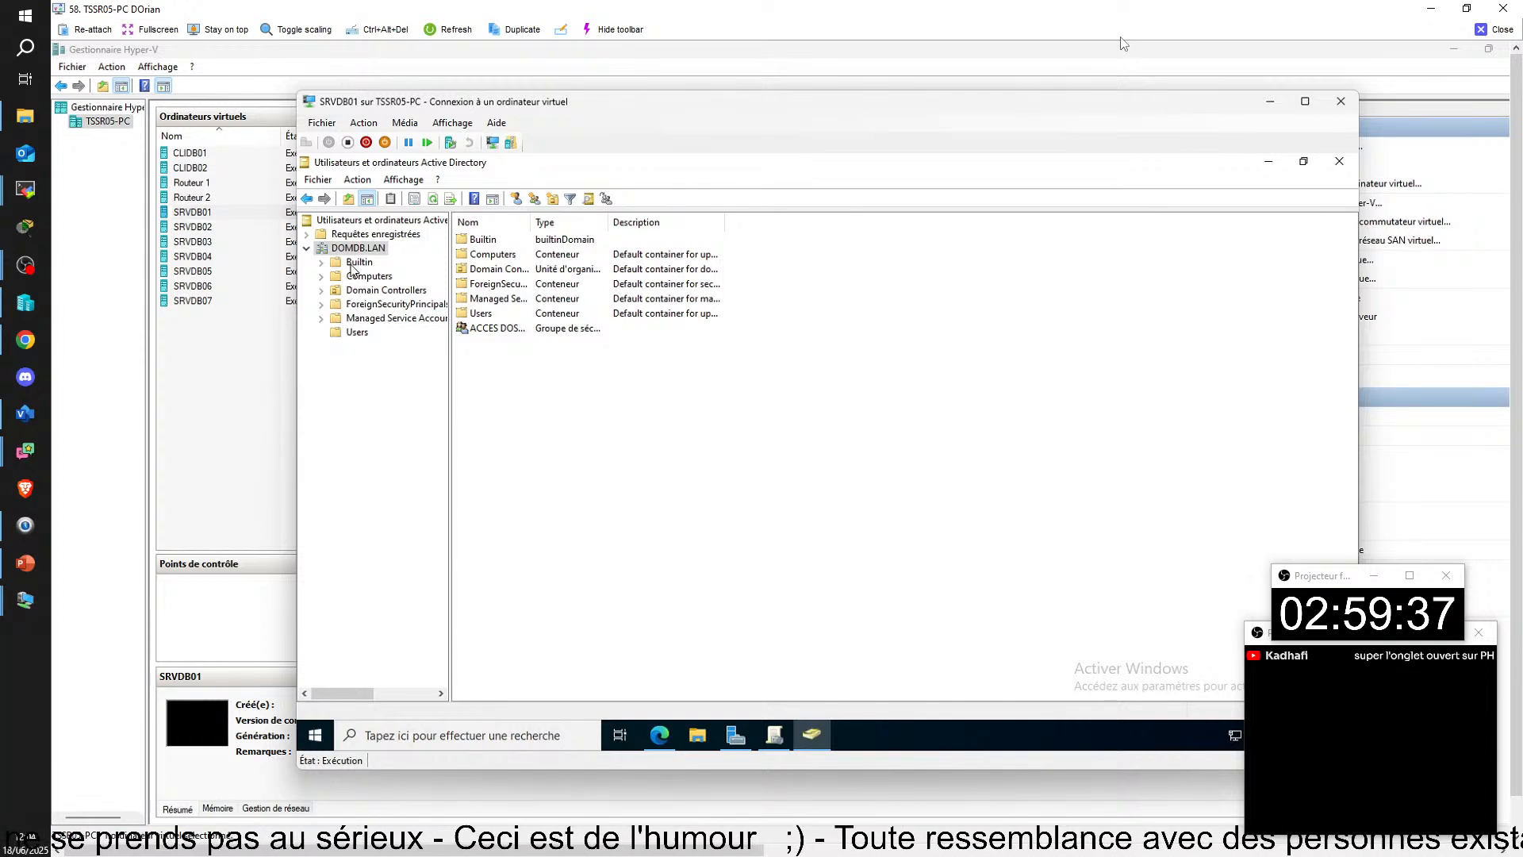
right_click(490, 367)
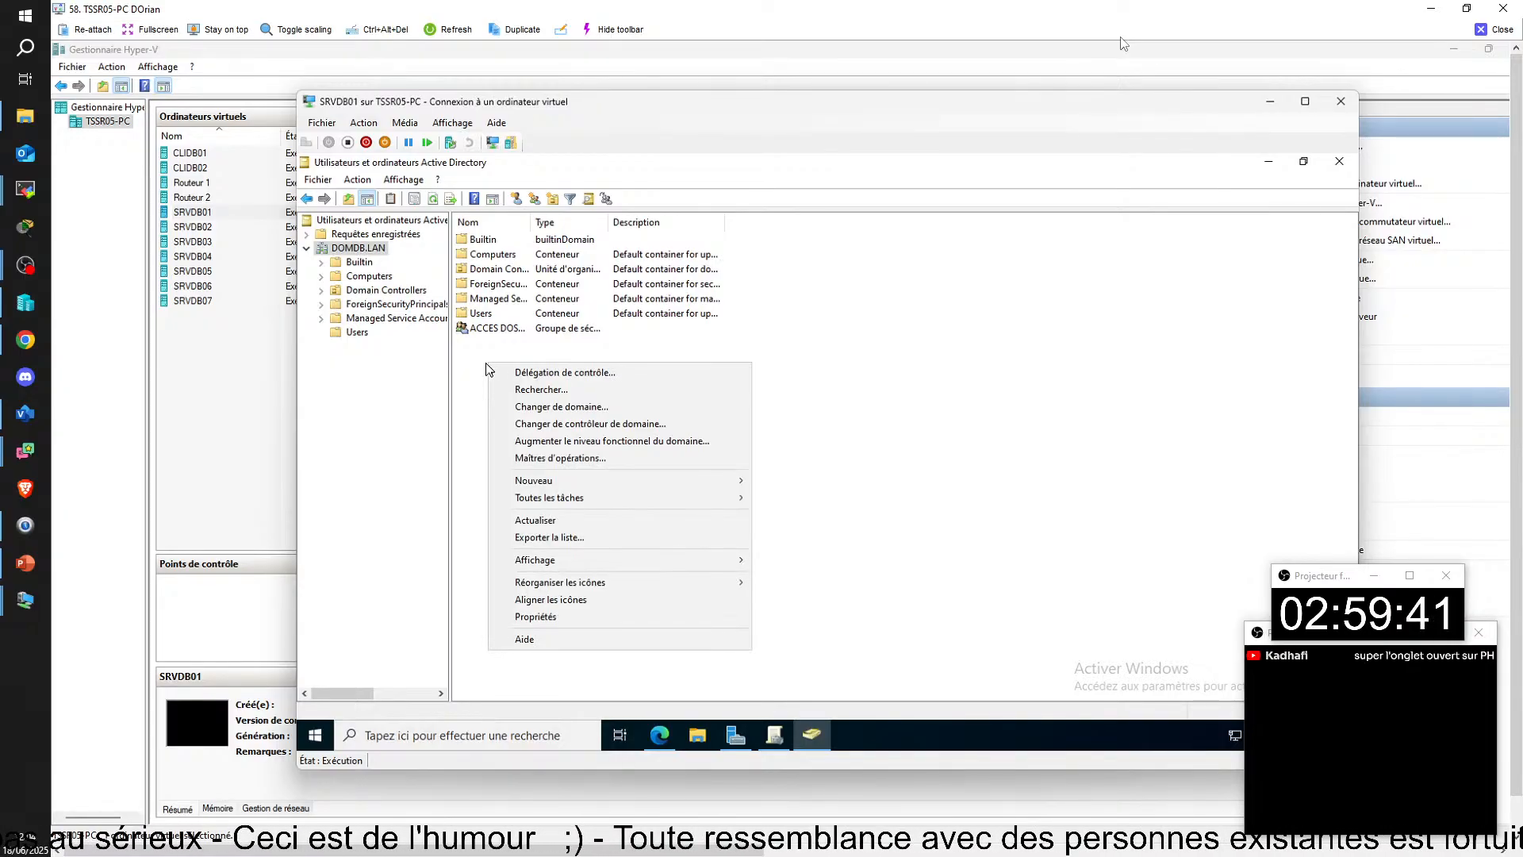
left_click(487, 364)
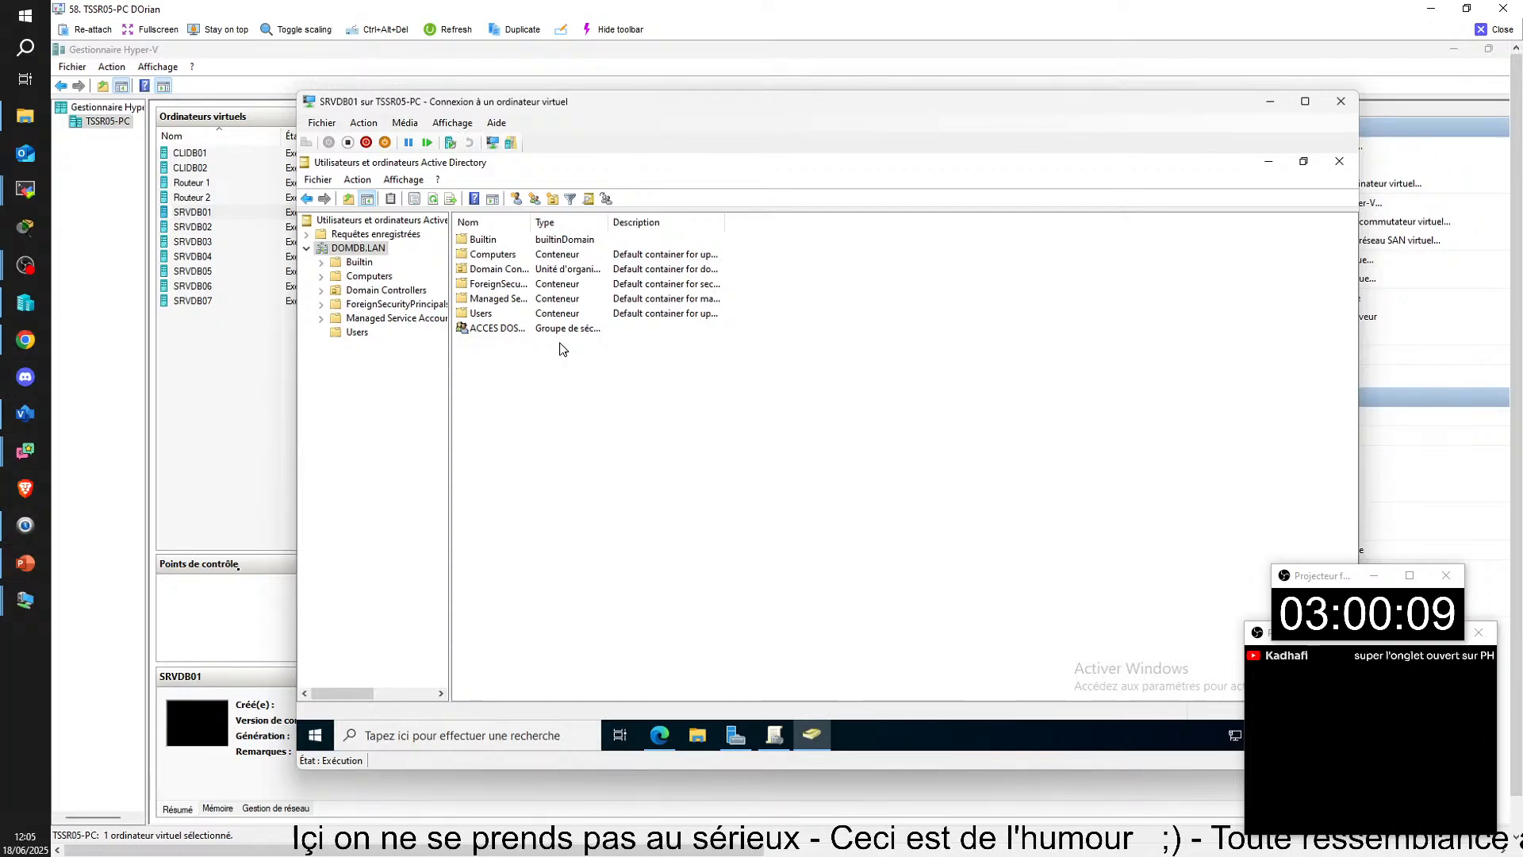
Step: Switch to the CLIDB02 console and sign the current domain user out of Windows
mouse_move(406, 849)
left_mouse_down()
mouse_move(774, 847)
mouse_move(1095, 800)
mouse_move(400, 833)
left_mouse_up()
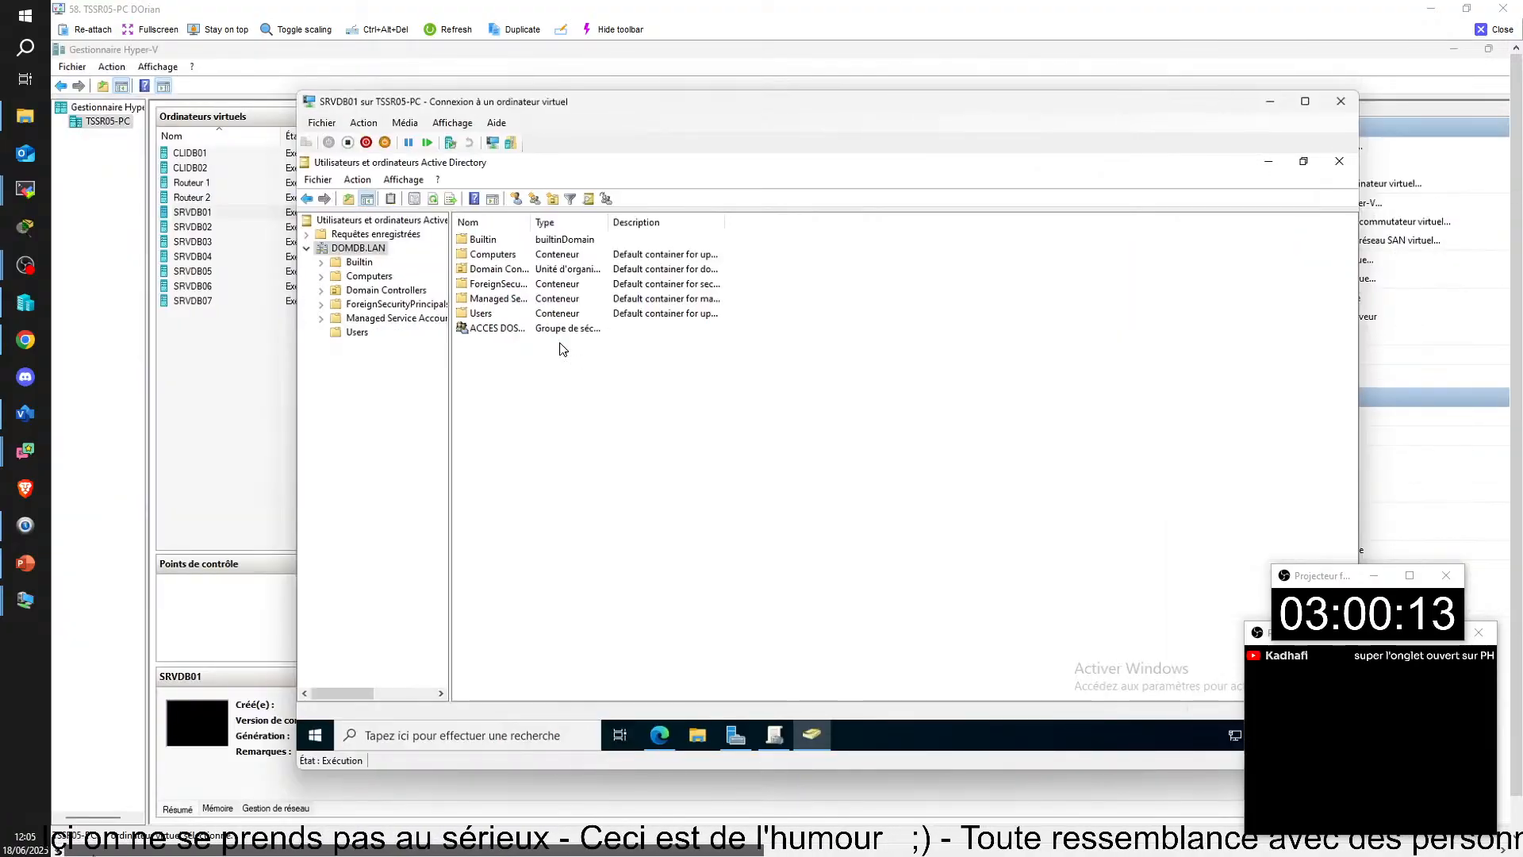
mouse_move(595, 846)
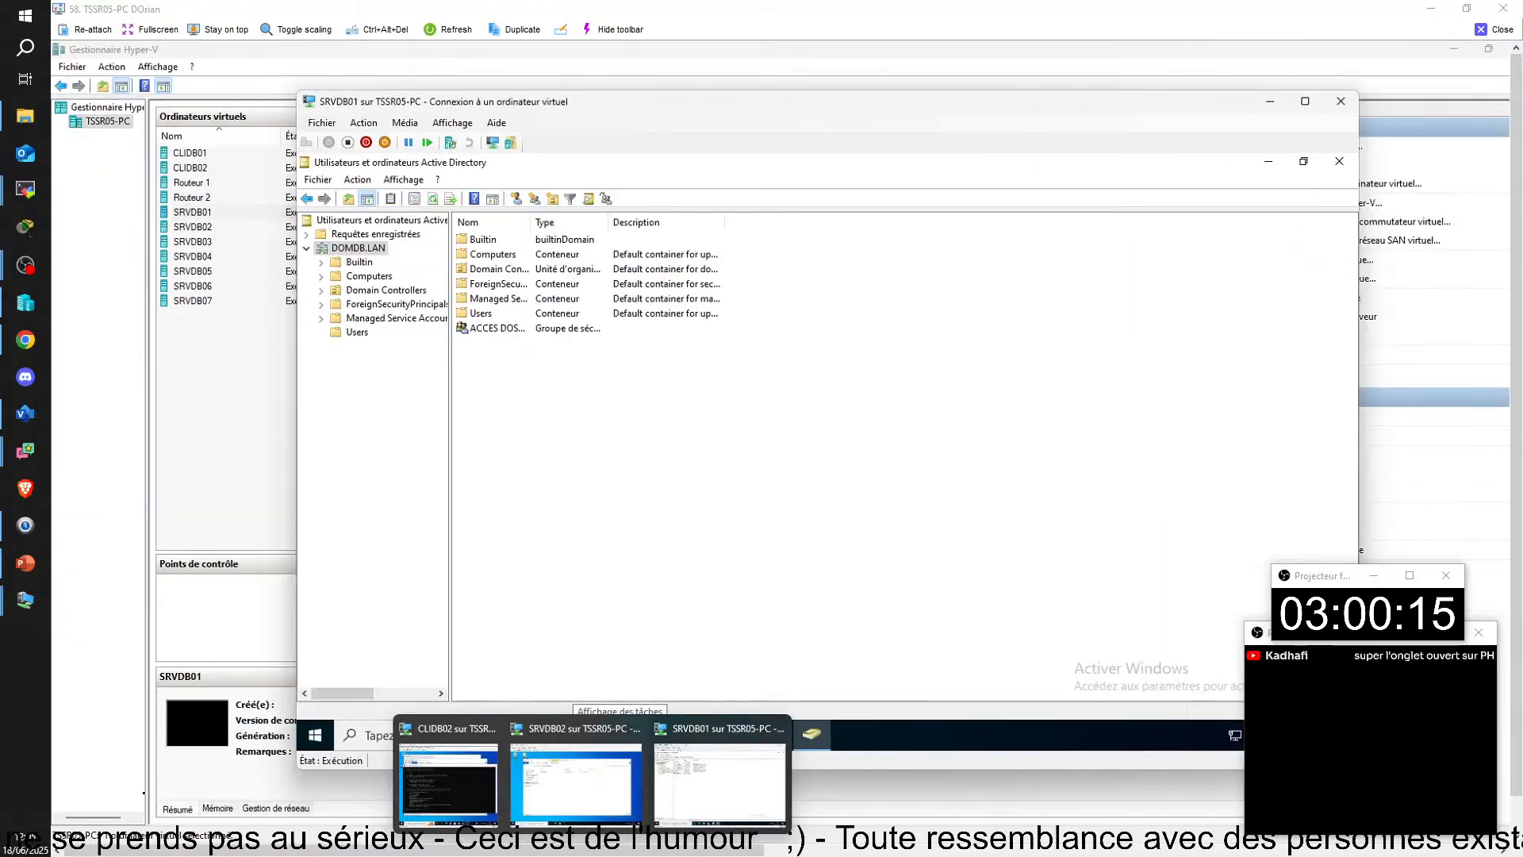
left_click(464, 786)
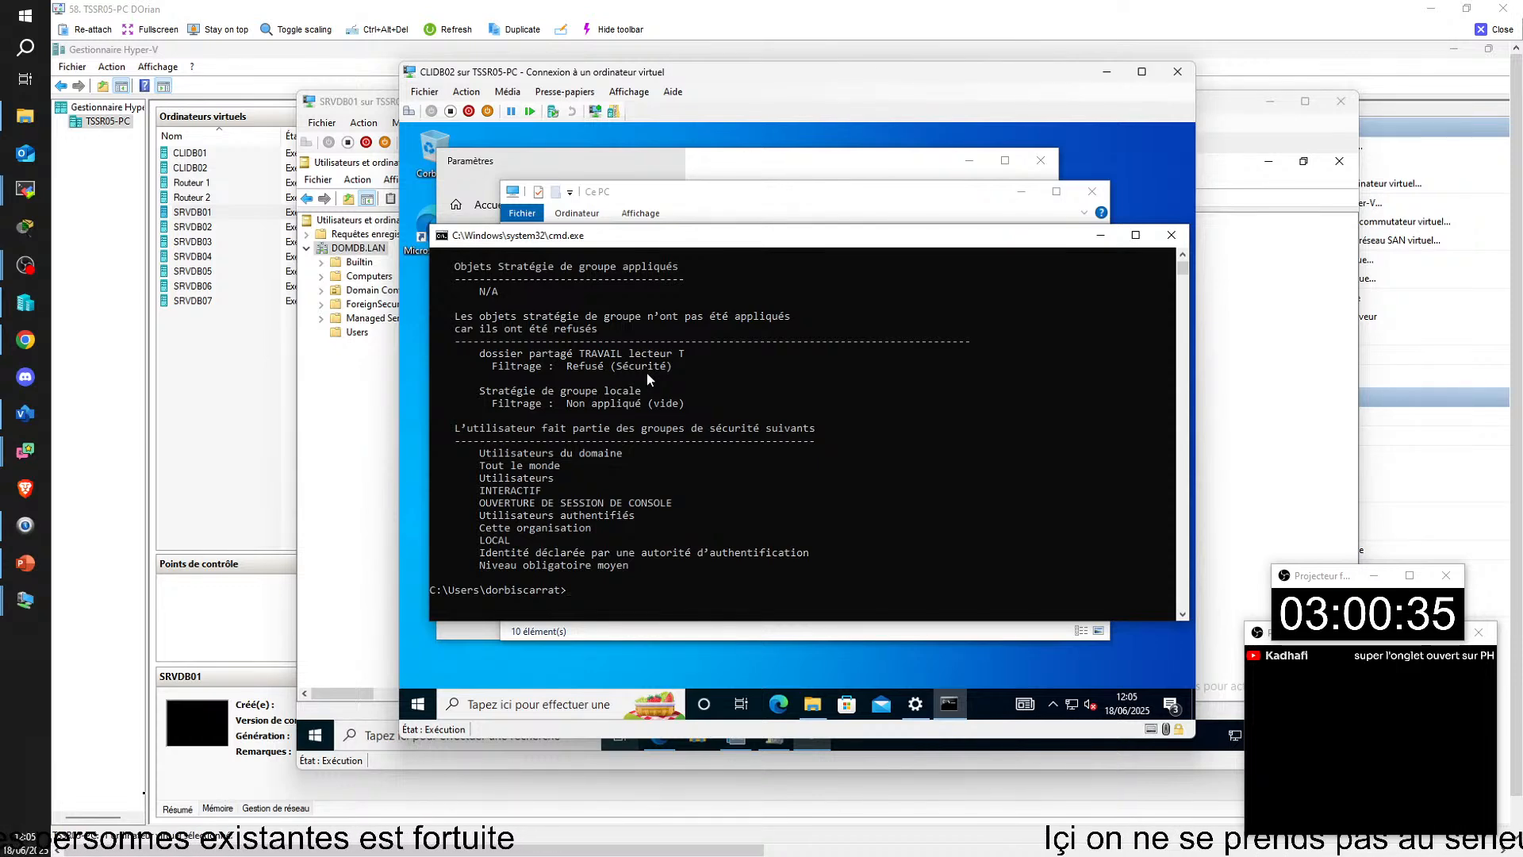
left_click(418, 703)
left_click(418, 520)
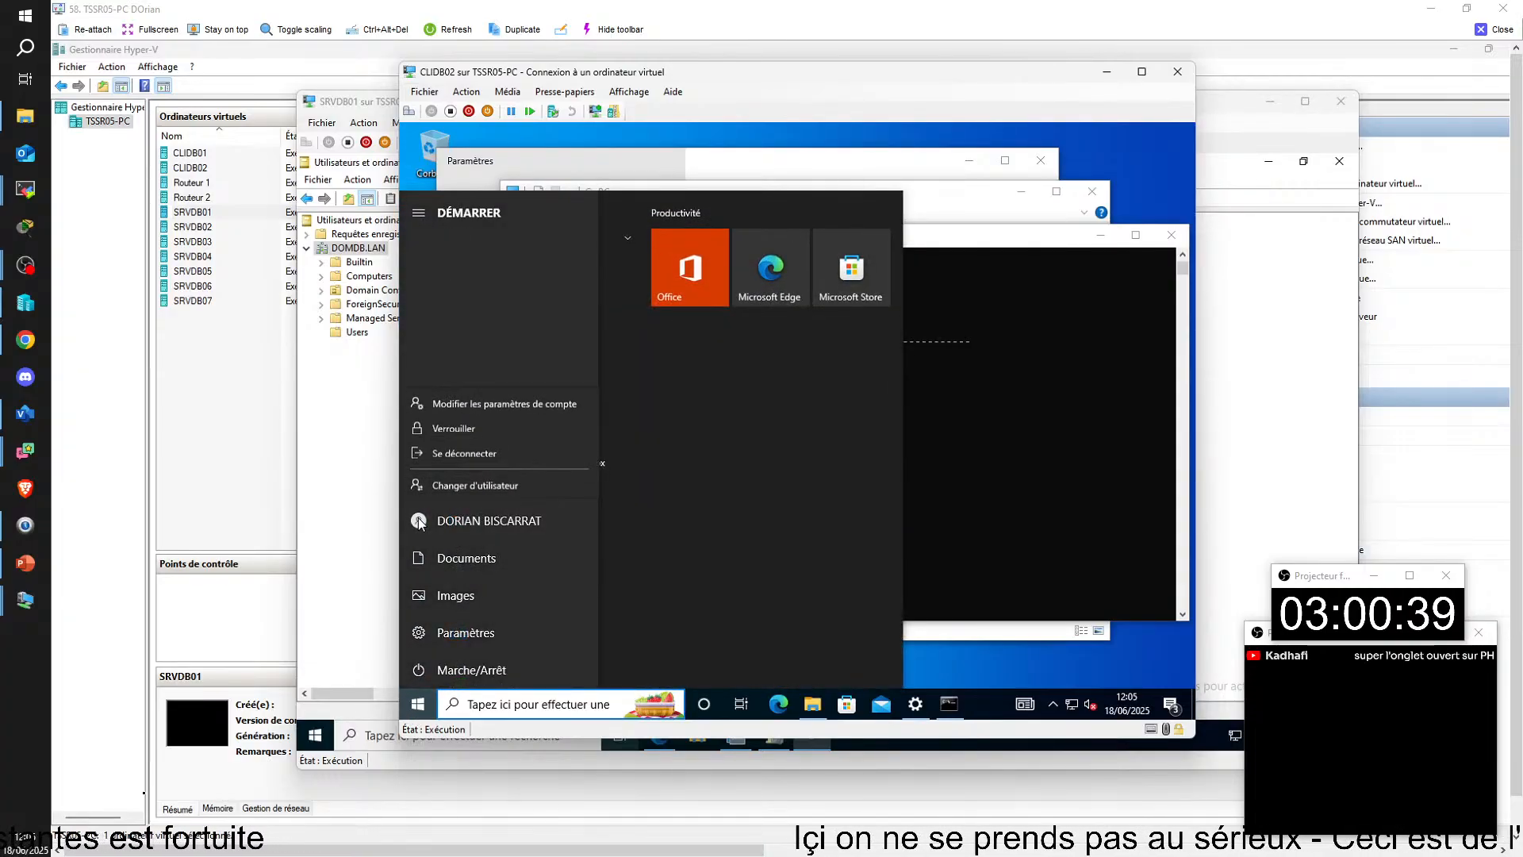
left_click(467, 450)
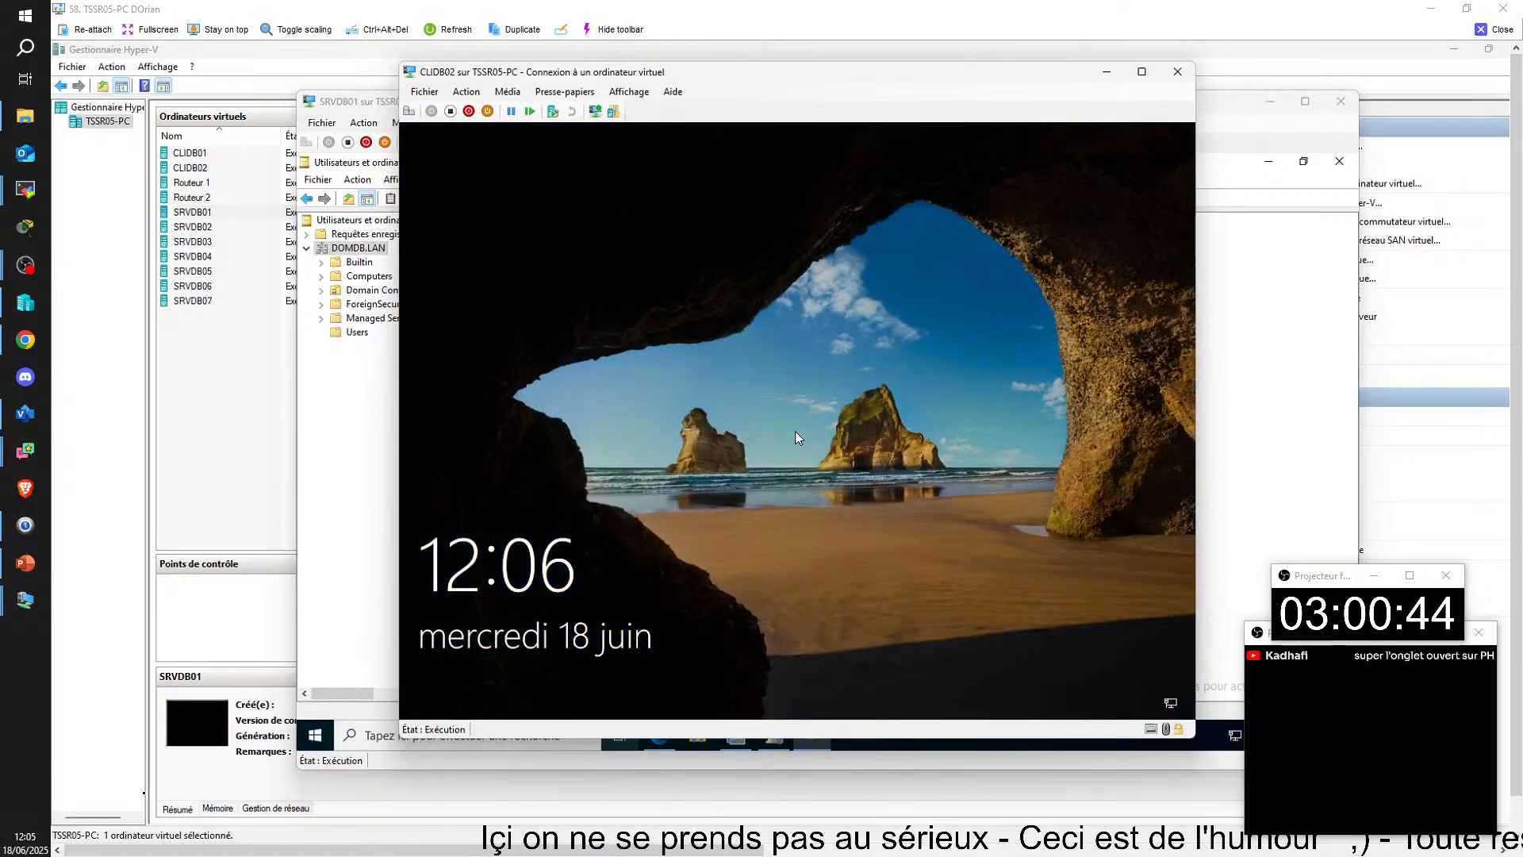
Step: Sign back in to CLIDB02 with the domain user's account by entering the account password
left_click(795, 431)
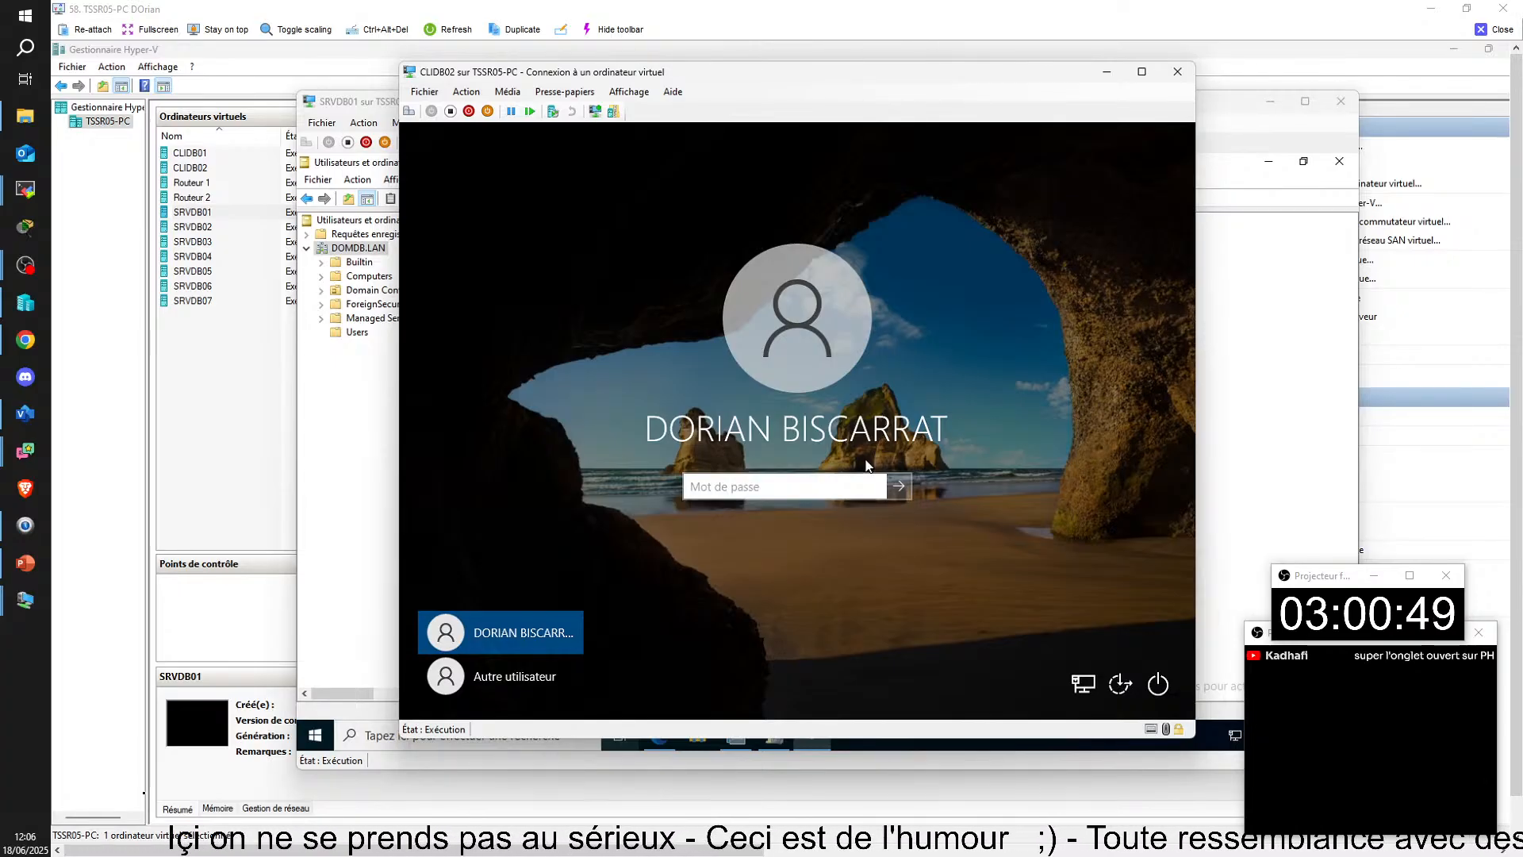
left_click(505, 676)
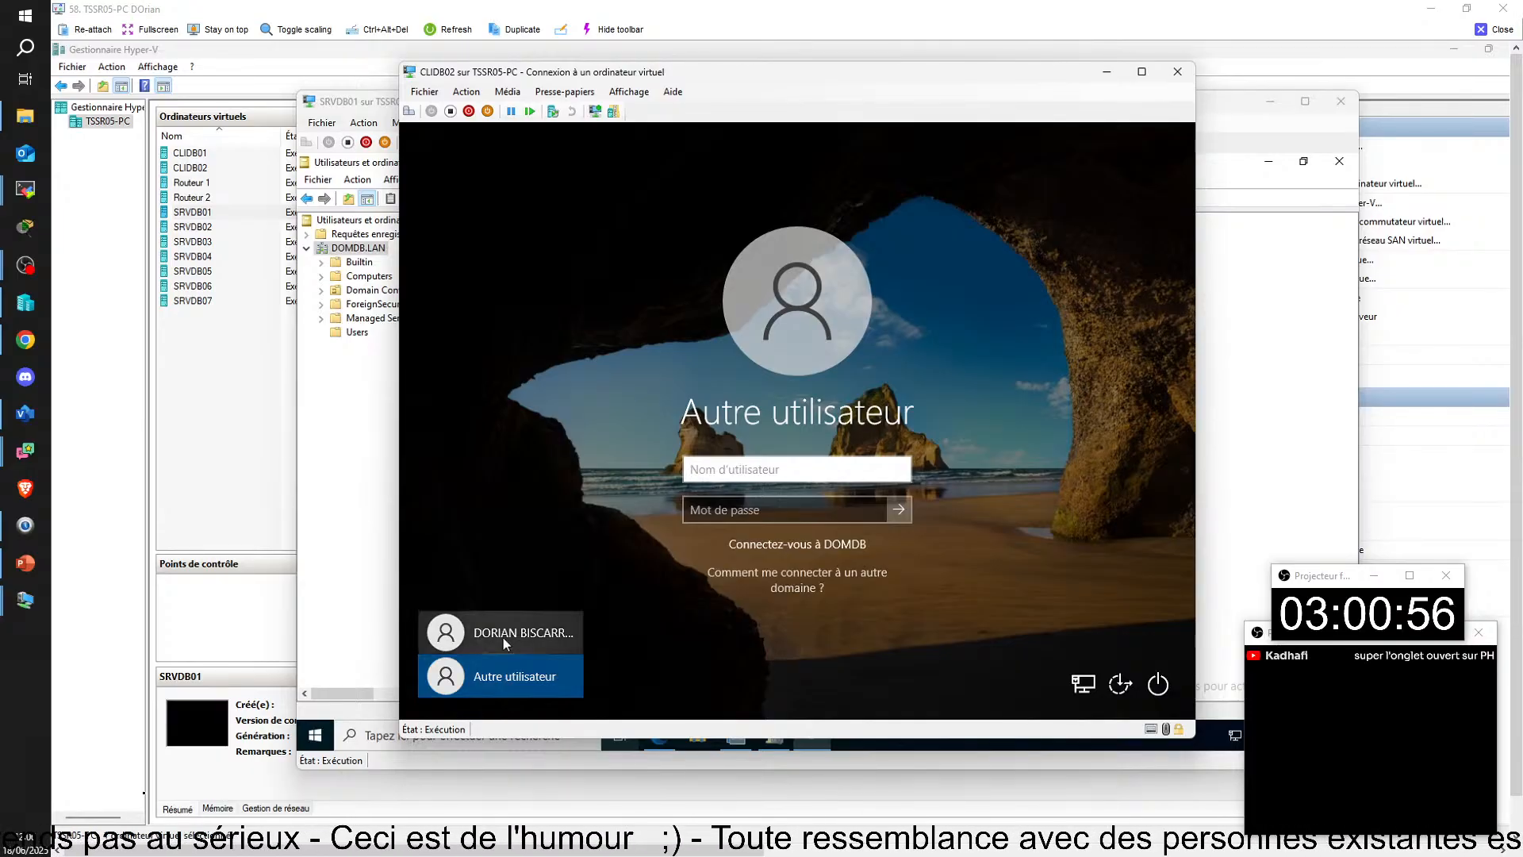
left_click(503, 636)
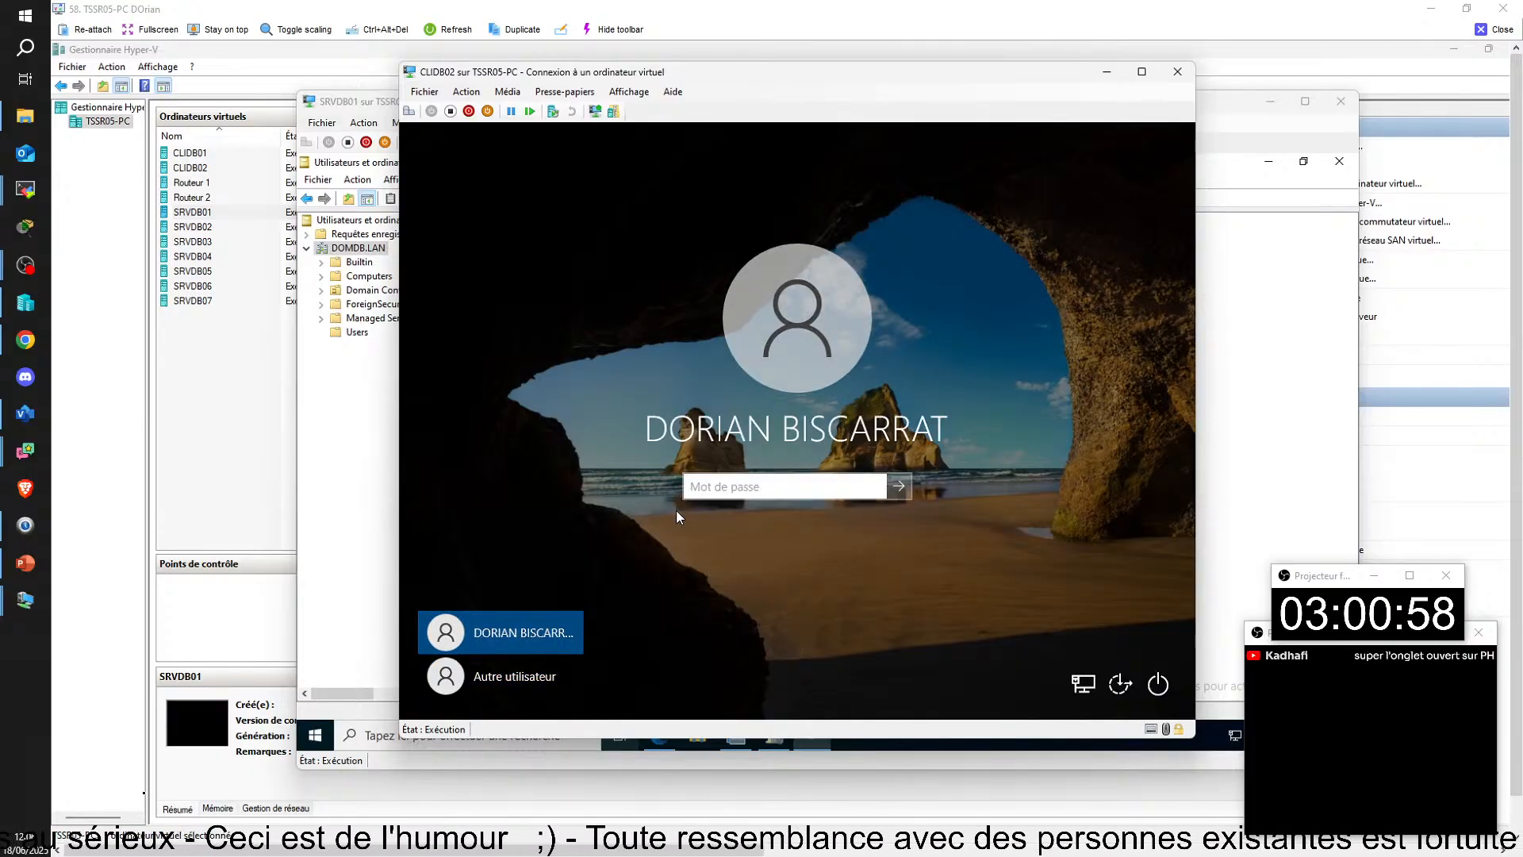
key("Caps_Lock")
type("•")
key("Caps_Lock")
type("•••••••")
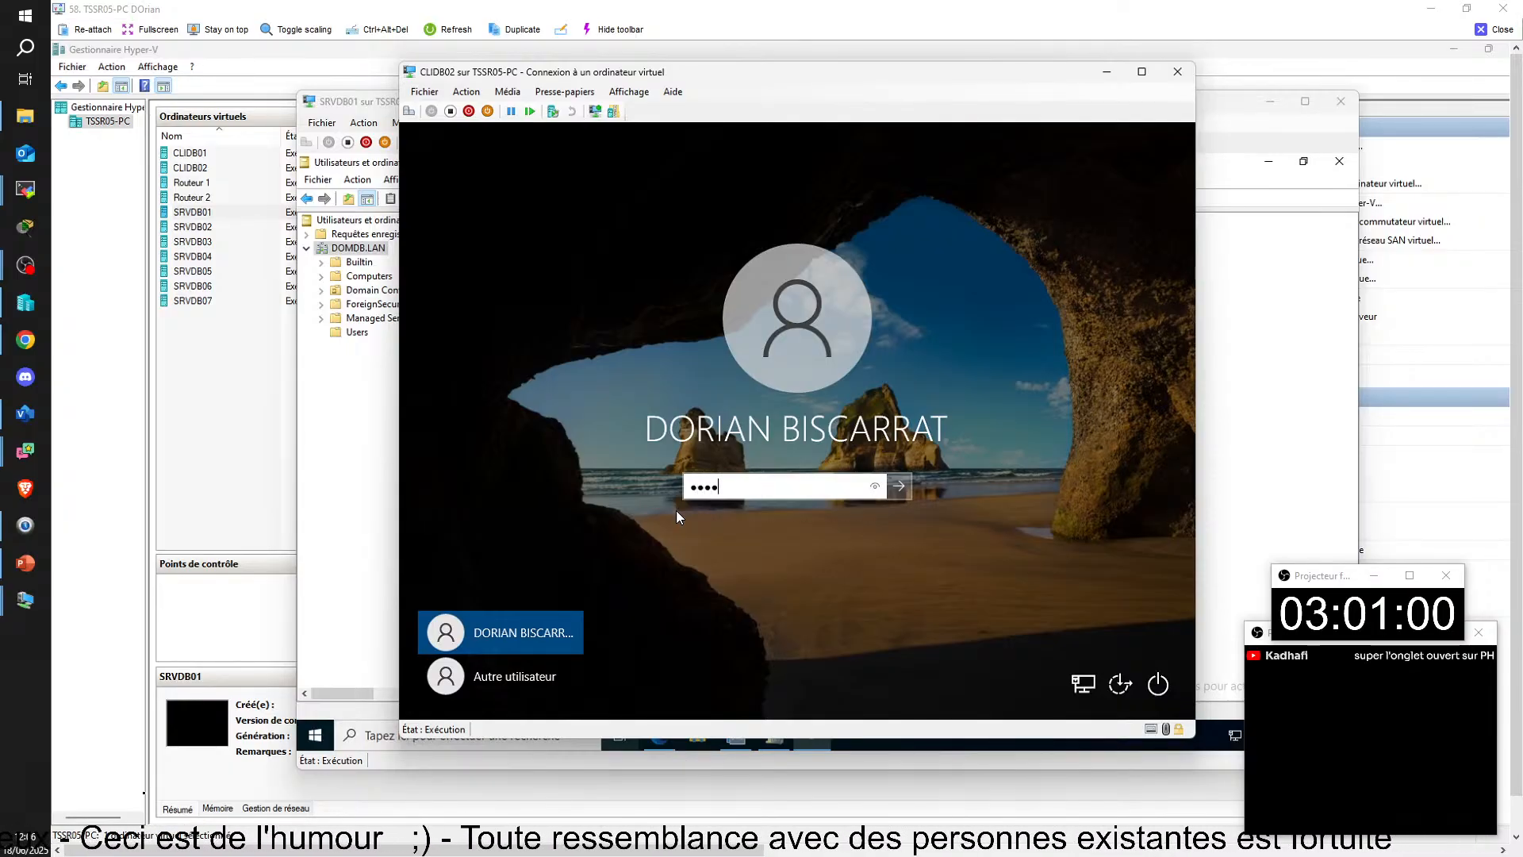
key("Return")
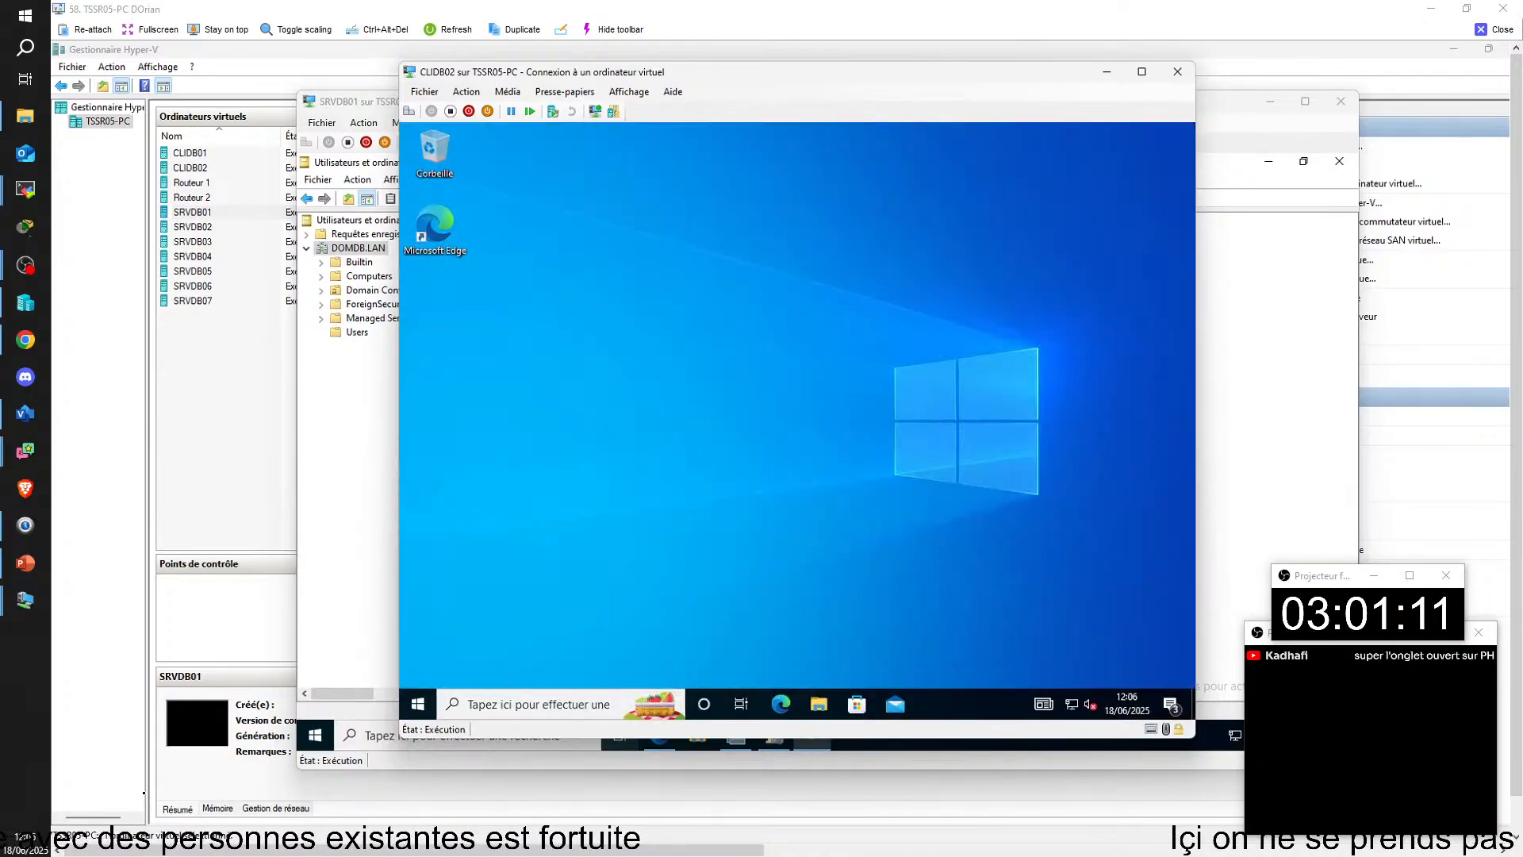
Step: Find the Windows VPN settings on CLIDB02 and connect the VPN-JONTIL02 connection
left_click(419, 704)
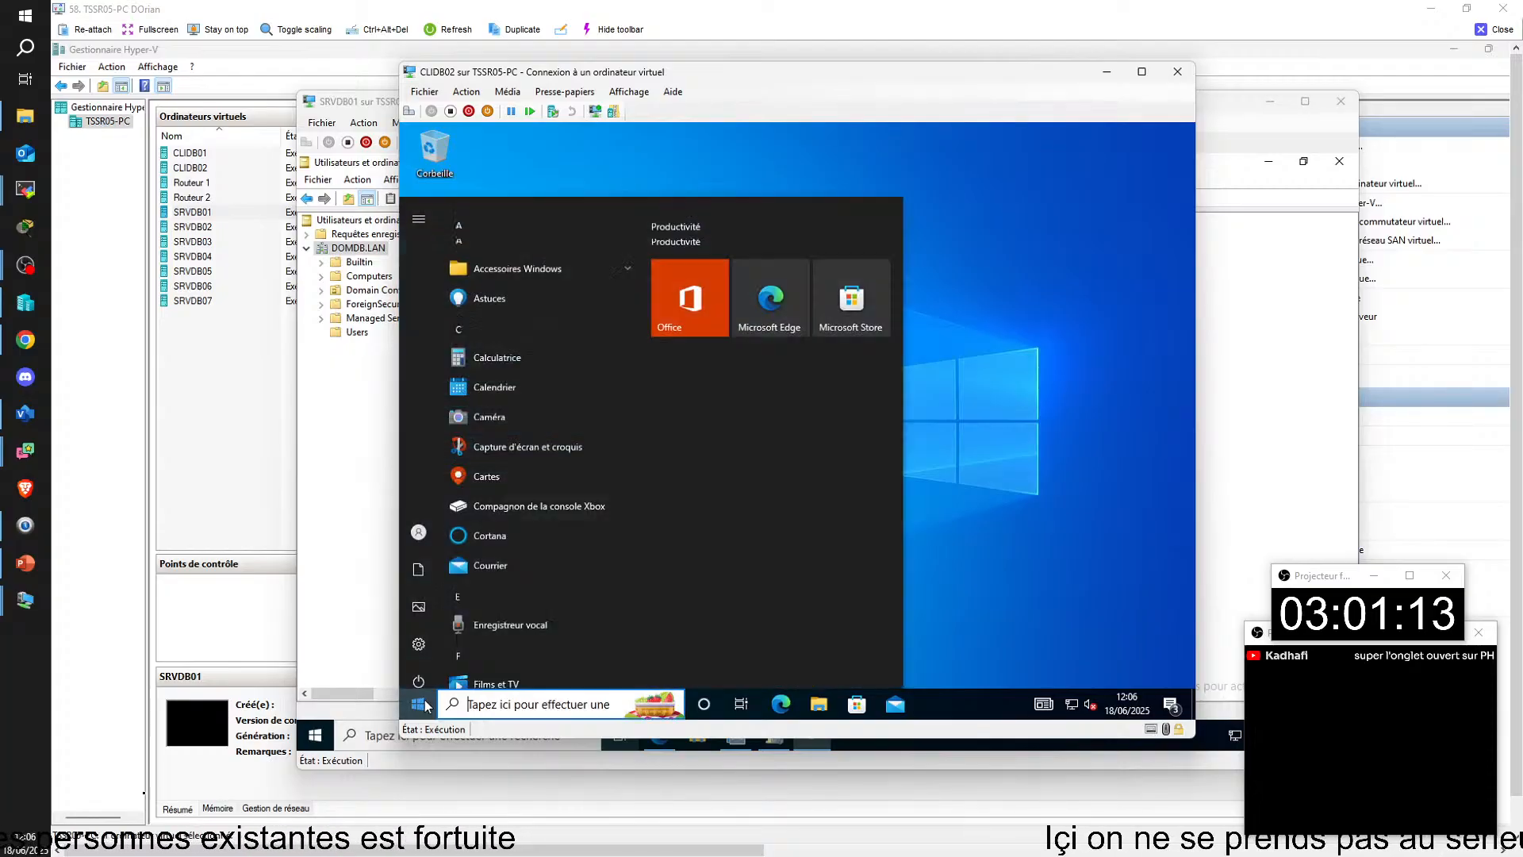
type("vpn")
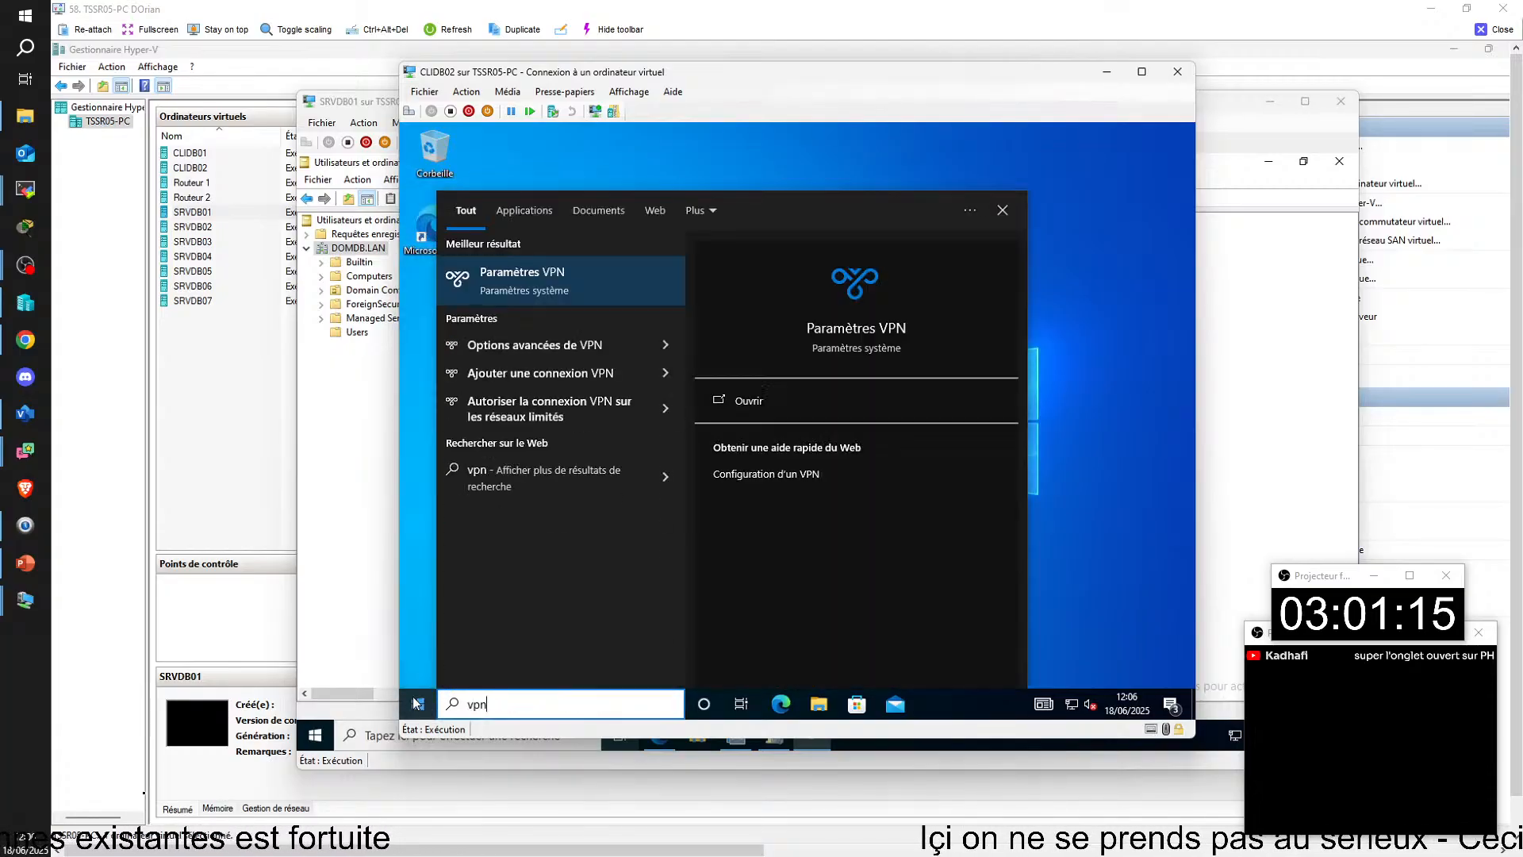
left_click(578, 275)
left_click(756, 329)
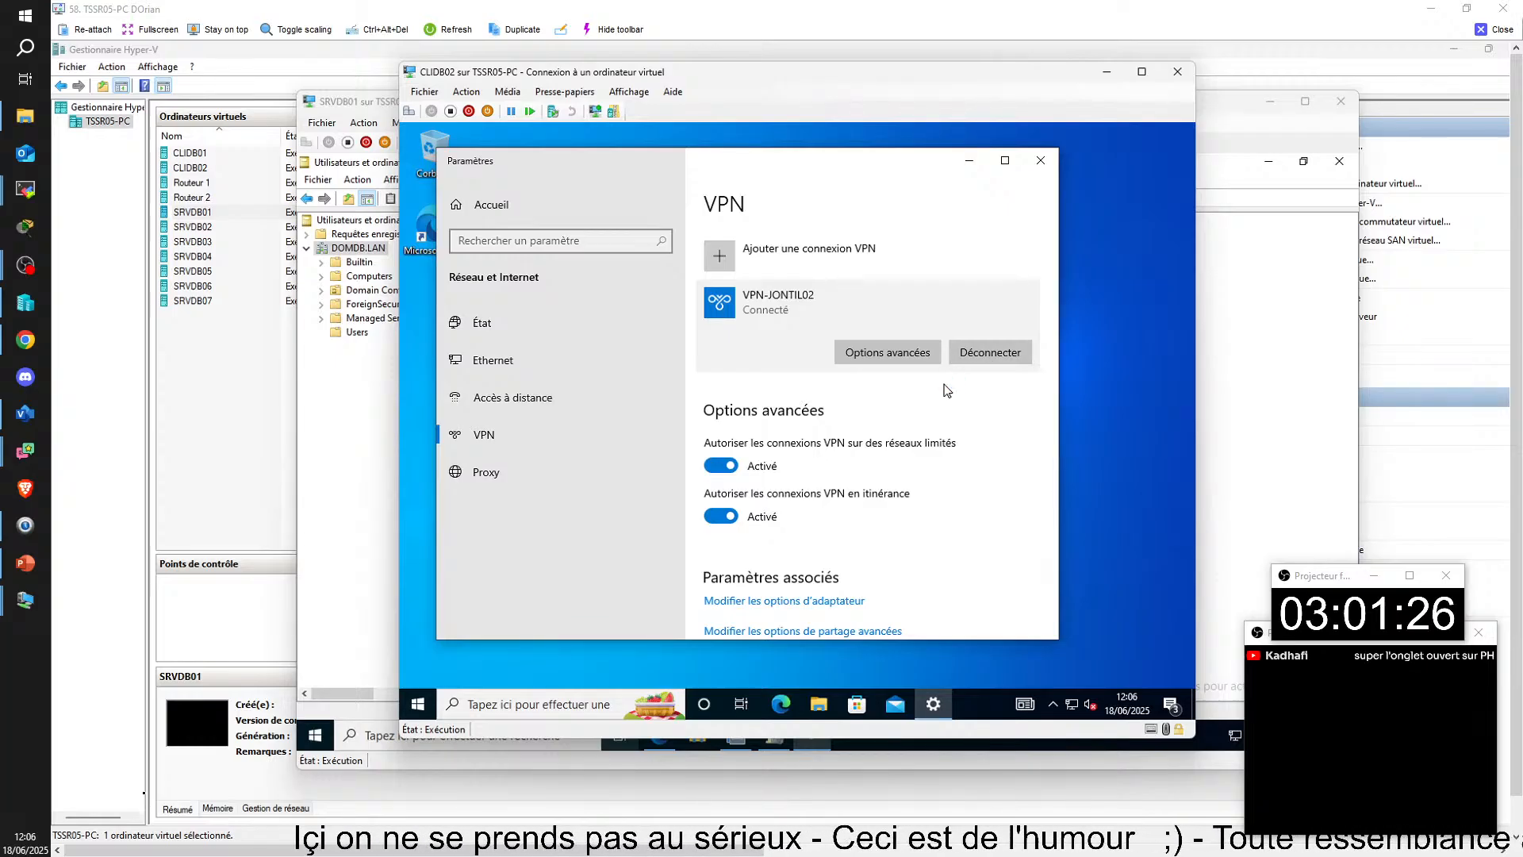
left_click(967, 357)
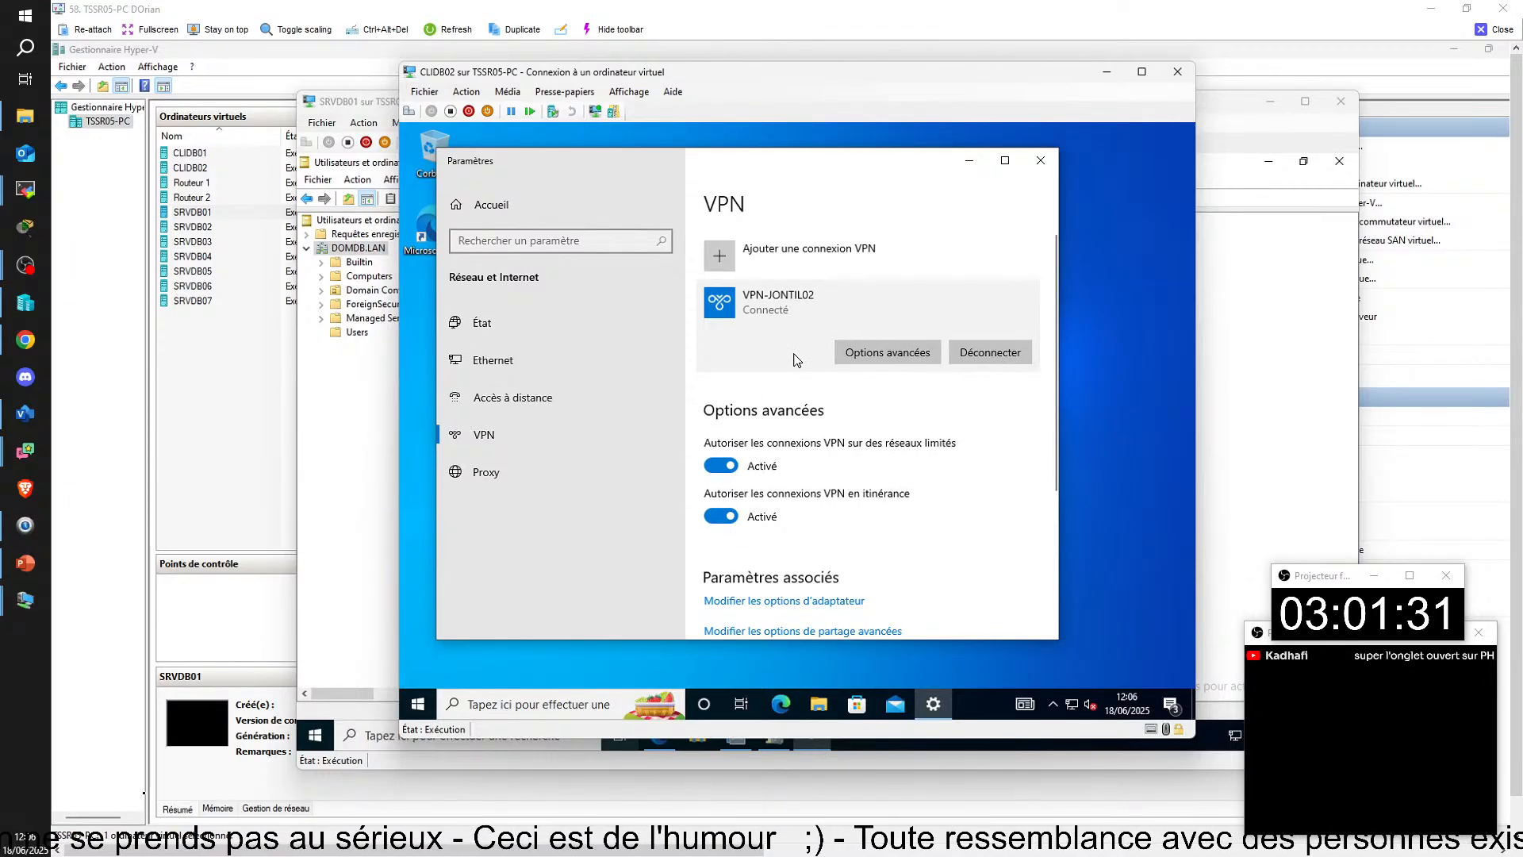
Step: Open a command prompt on CLIDB02, run gpupdate -r and read through the command's parameter help
left_click(1090, 644)
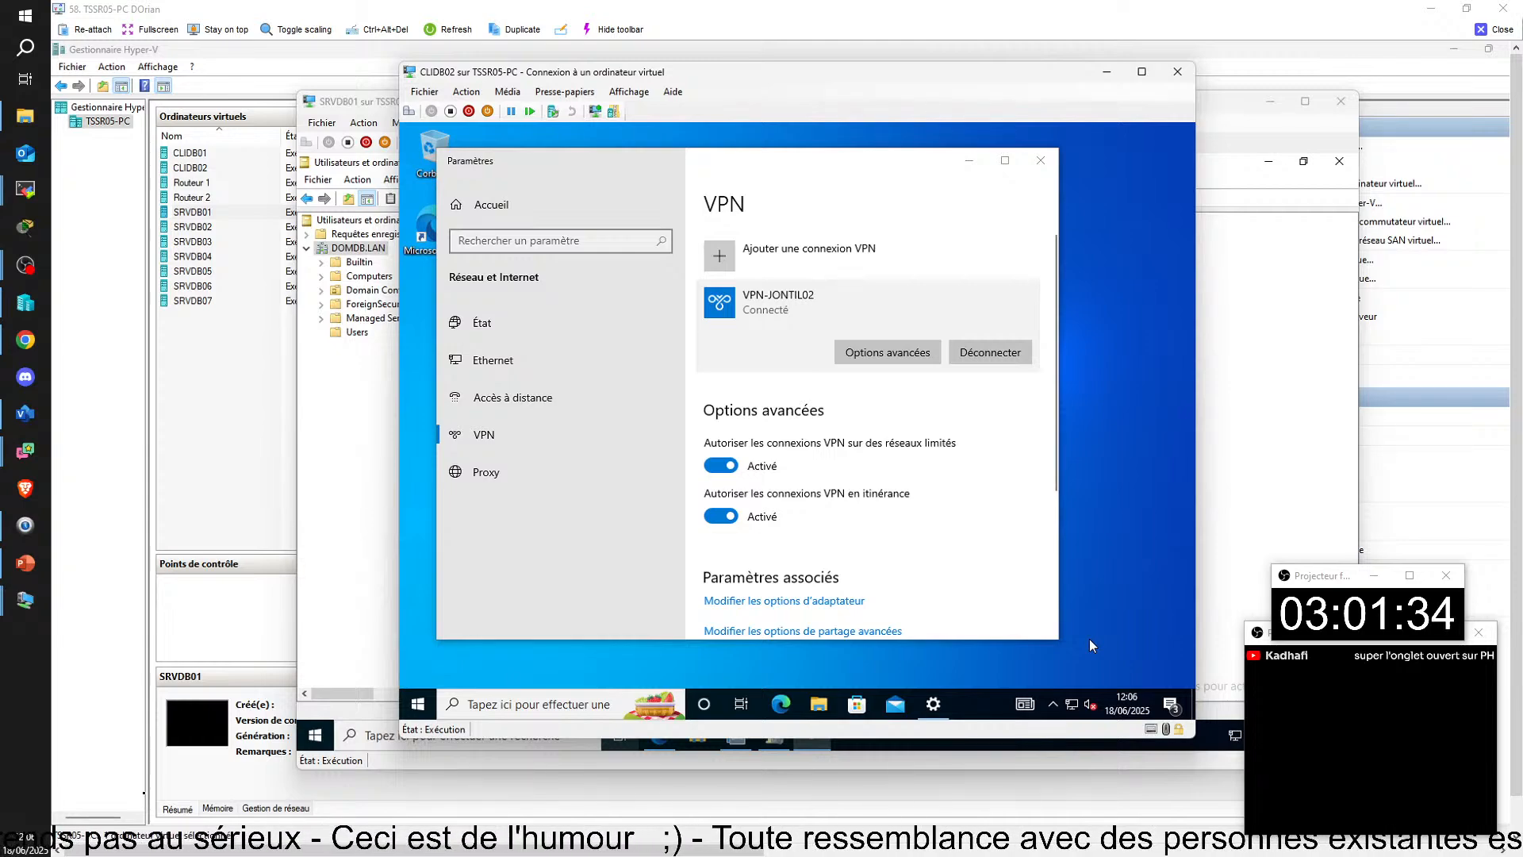
key("super")
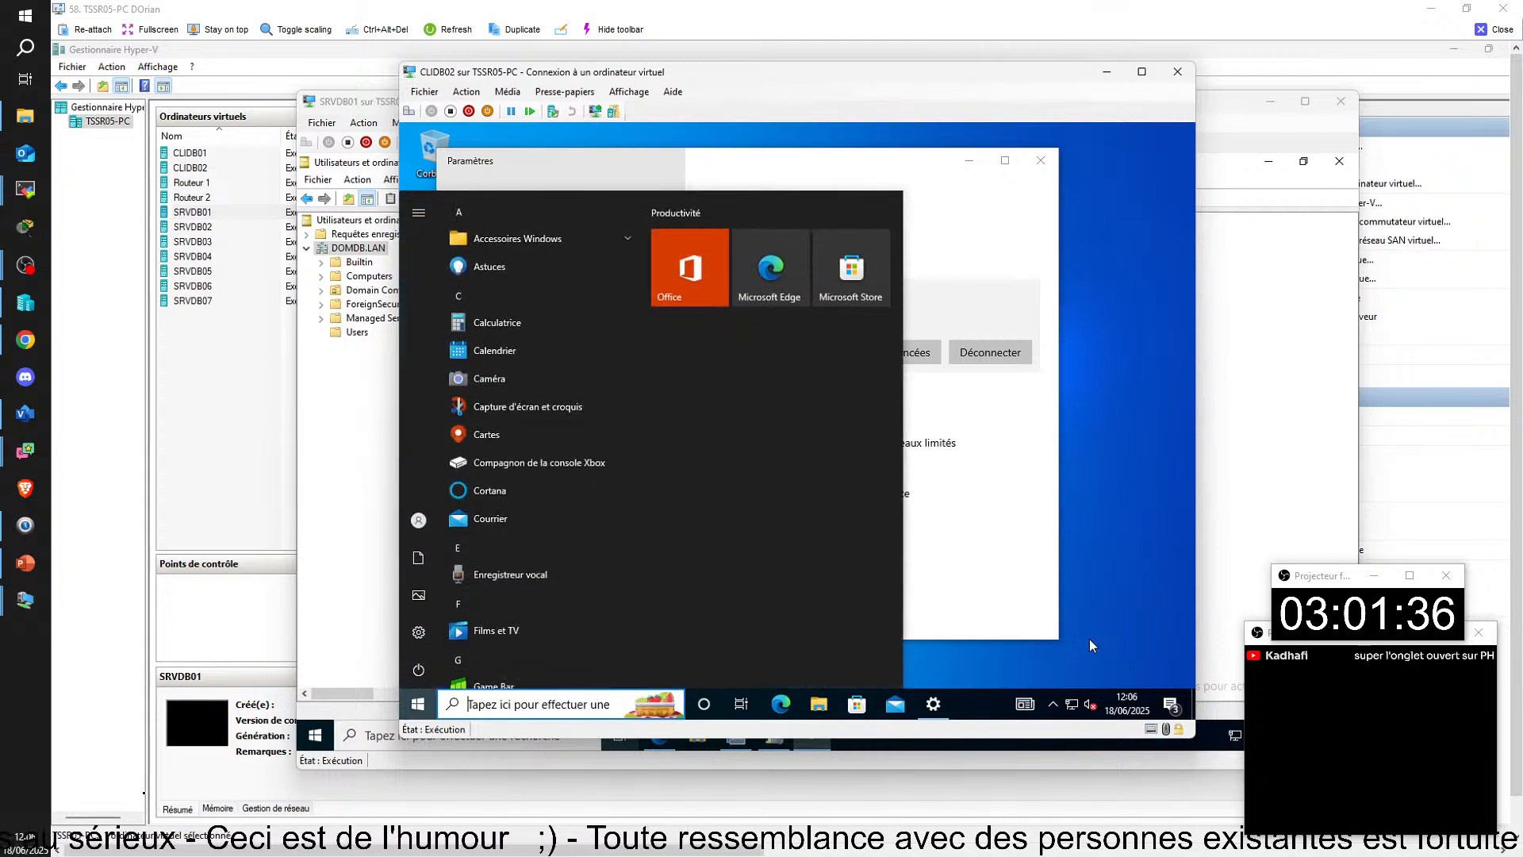
key("super+r")
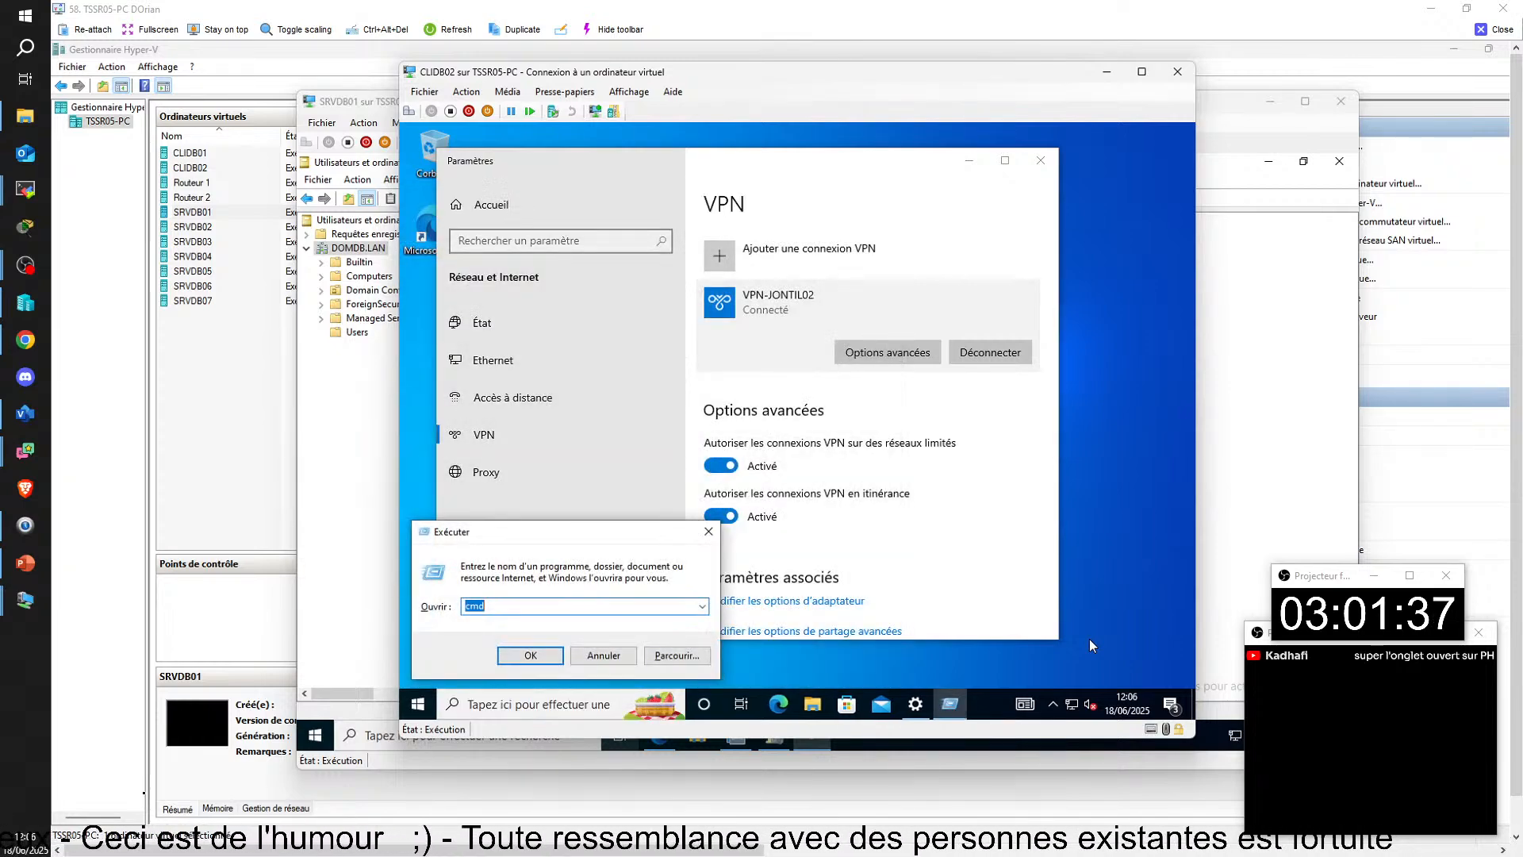
key("Escape")
type("gpu")
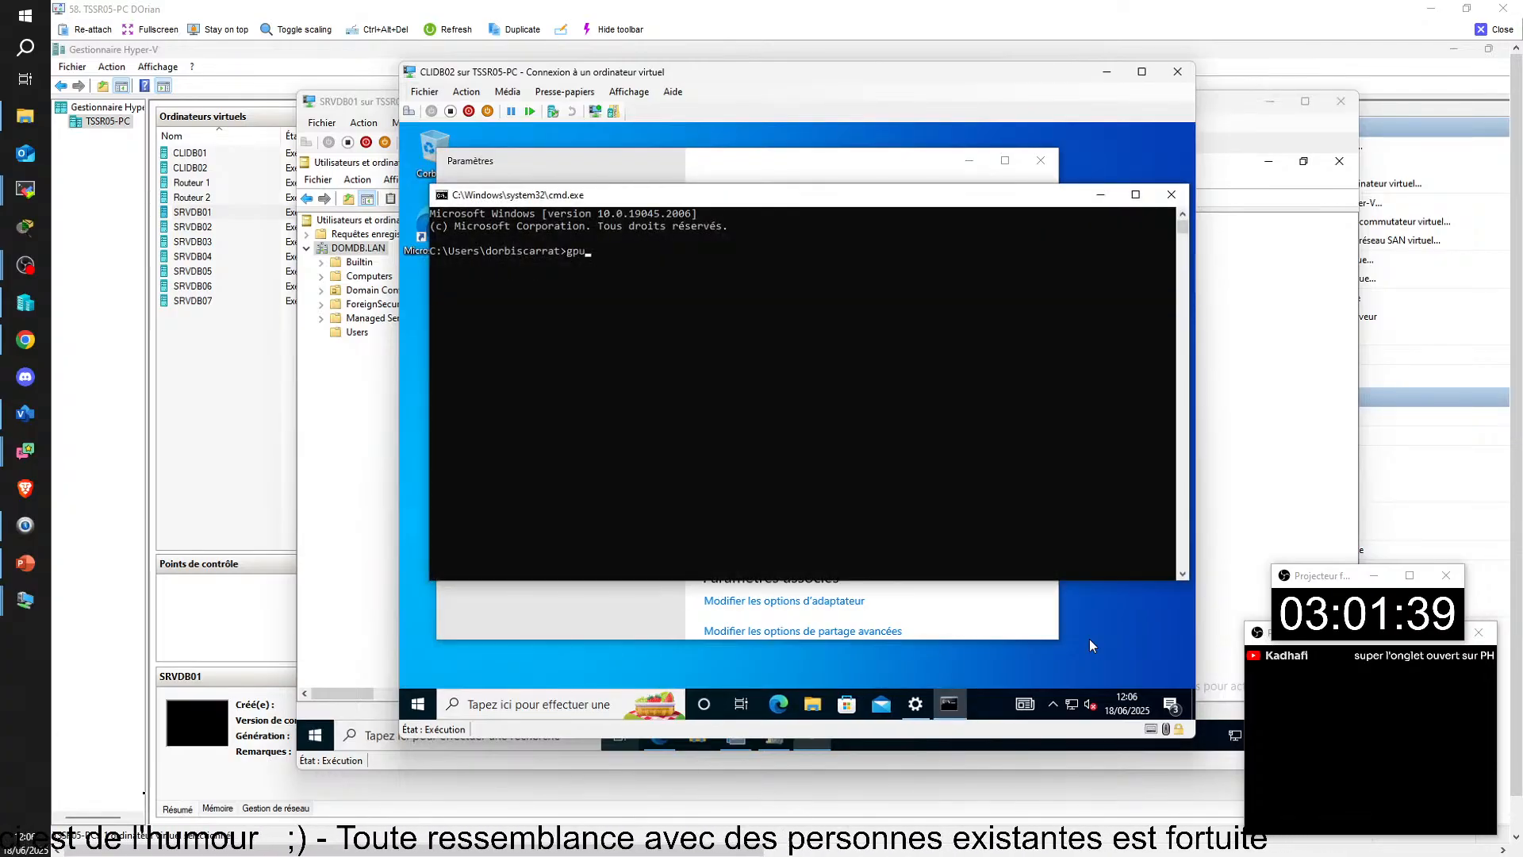
type("pdate -")
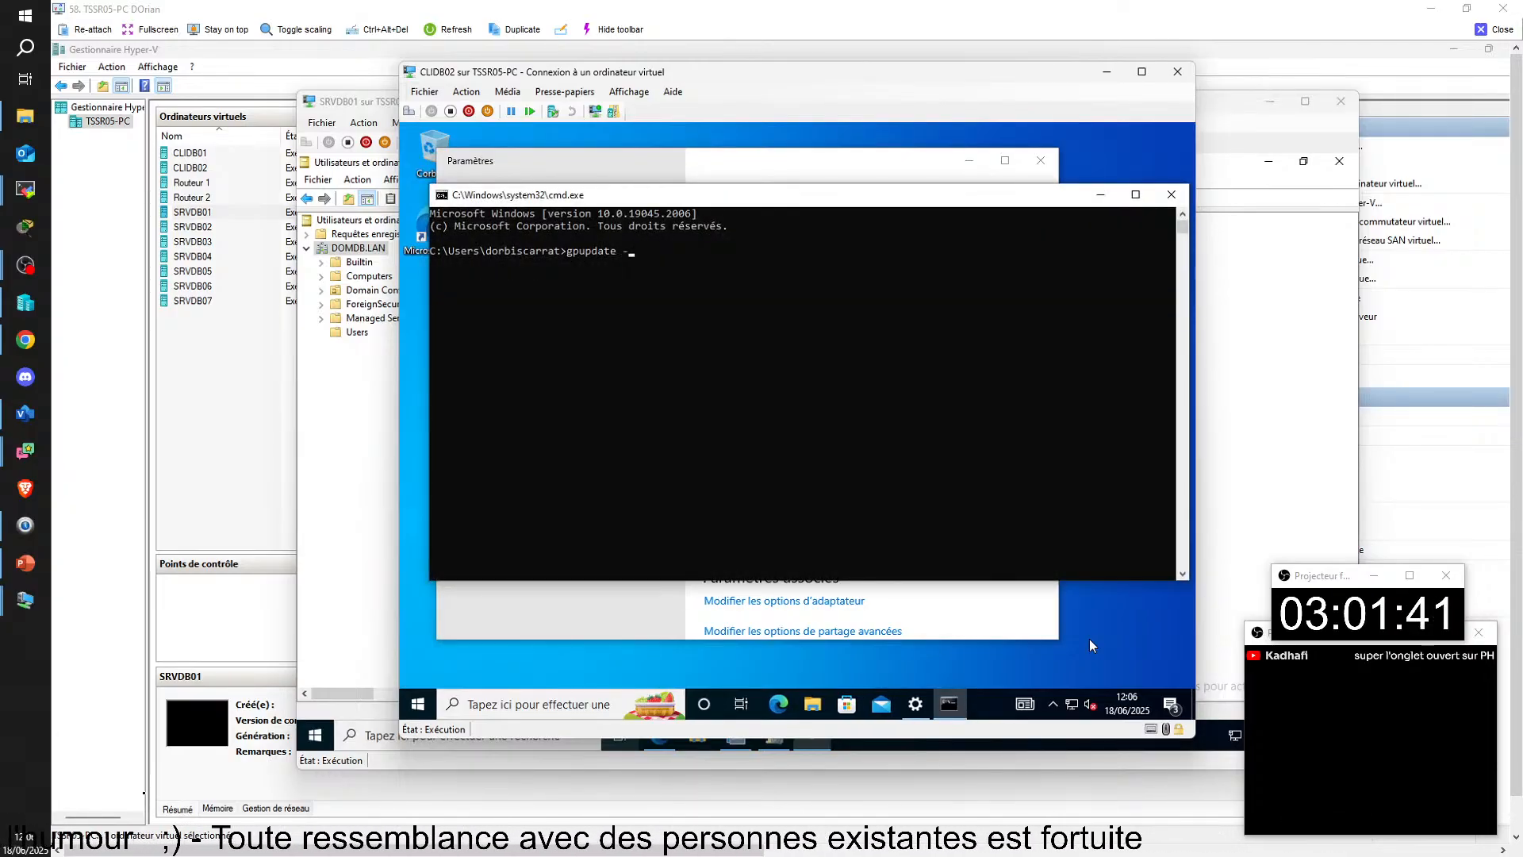
type("?")
key("Return")
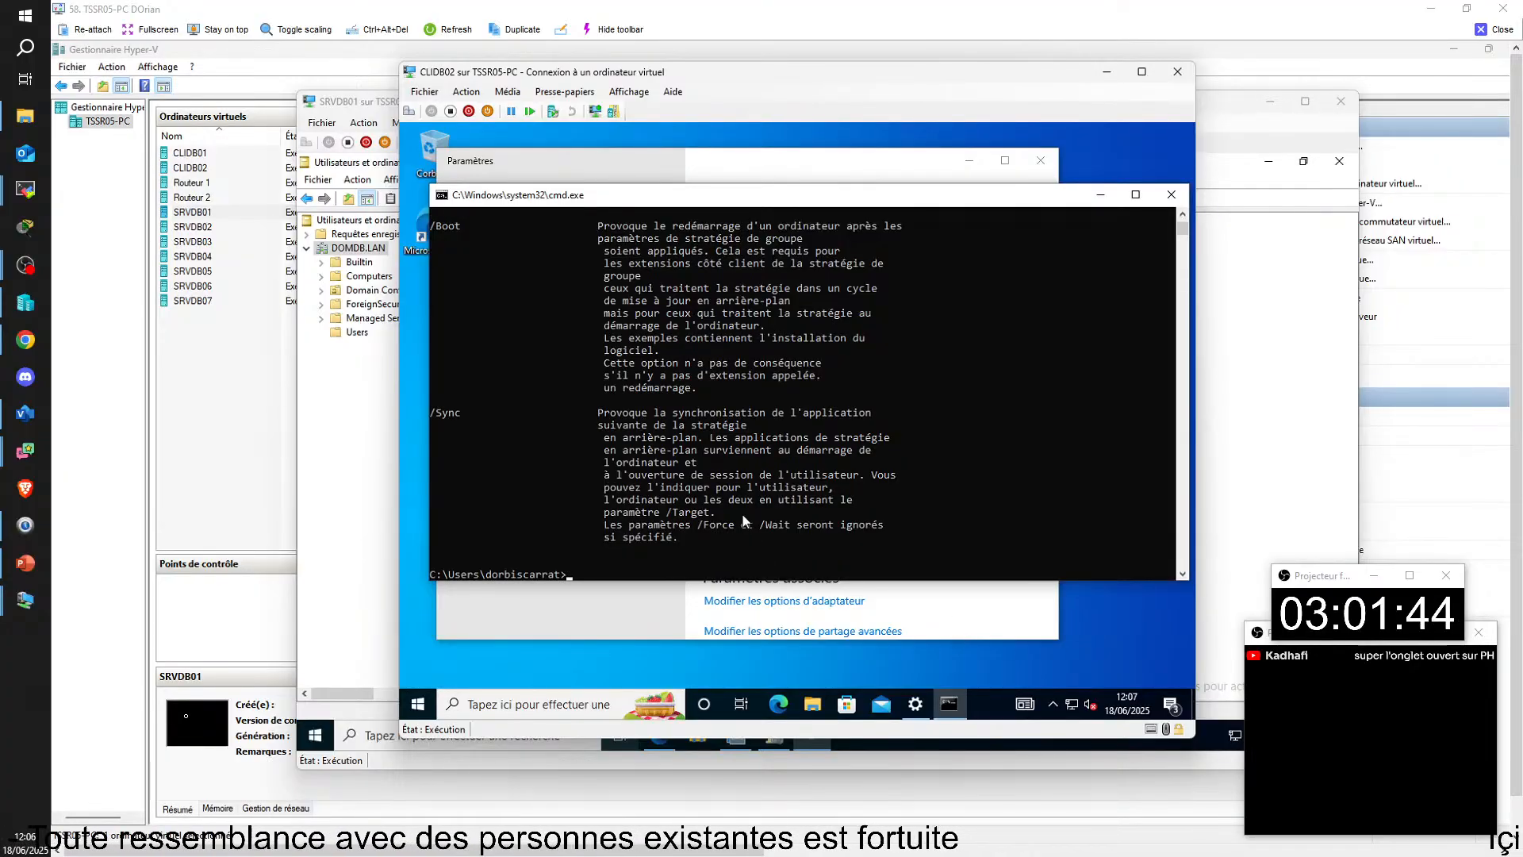
scroll(744, 520, "up", 10)
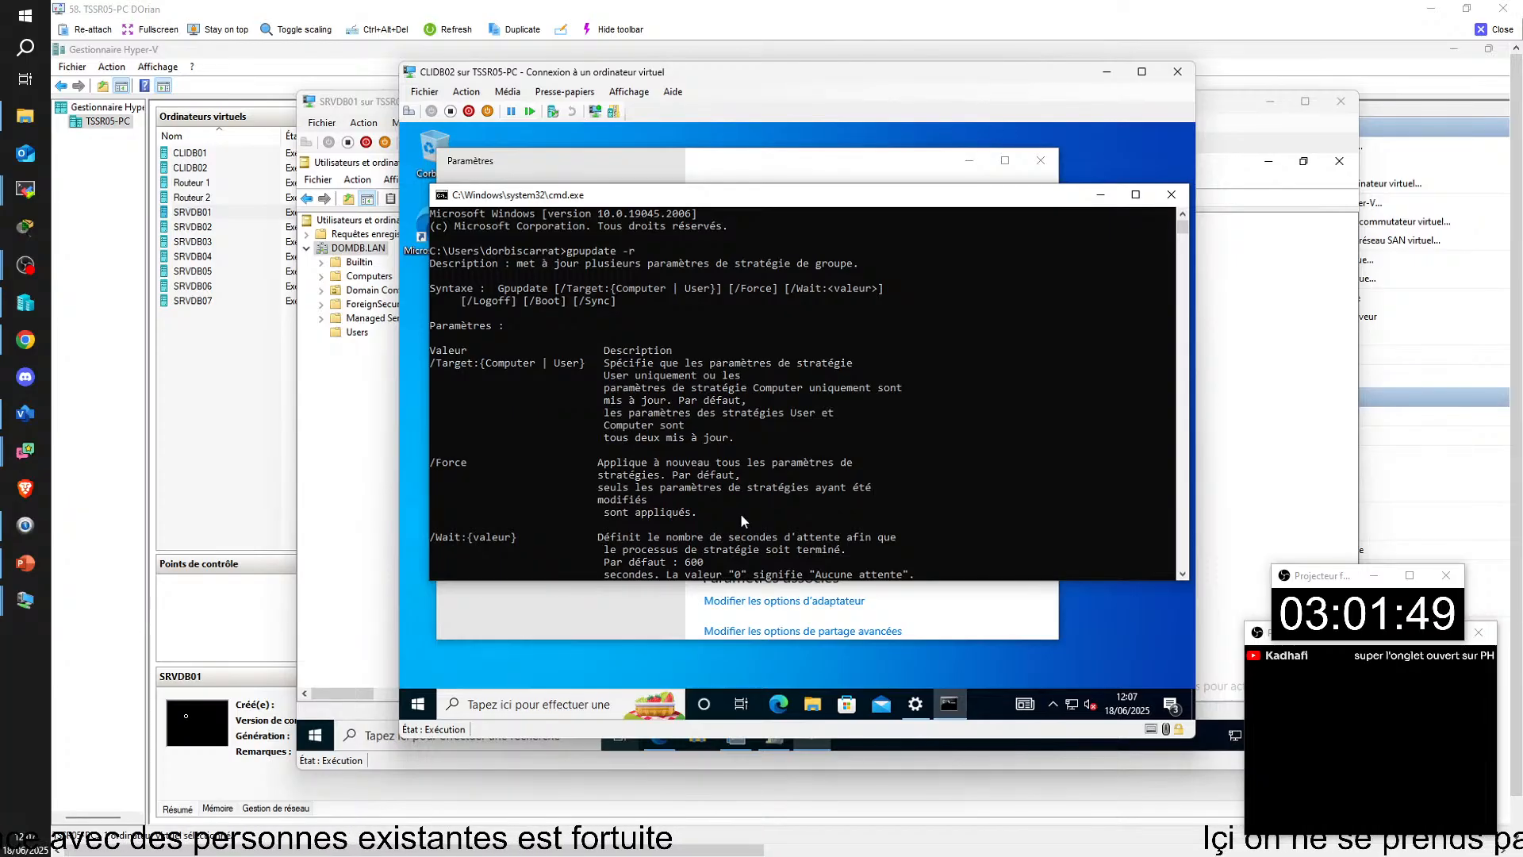
scroll(742, 520, "down", 5)
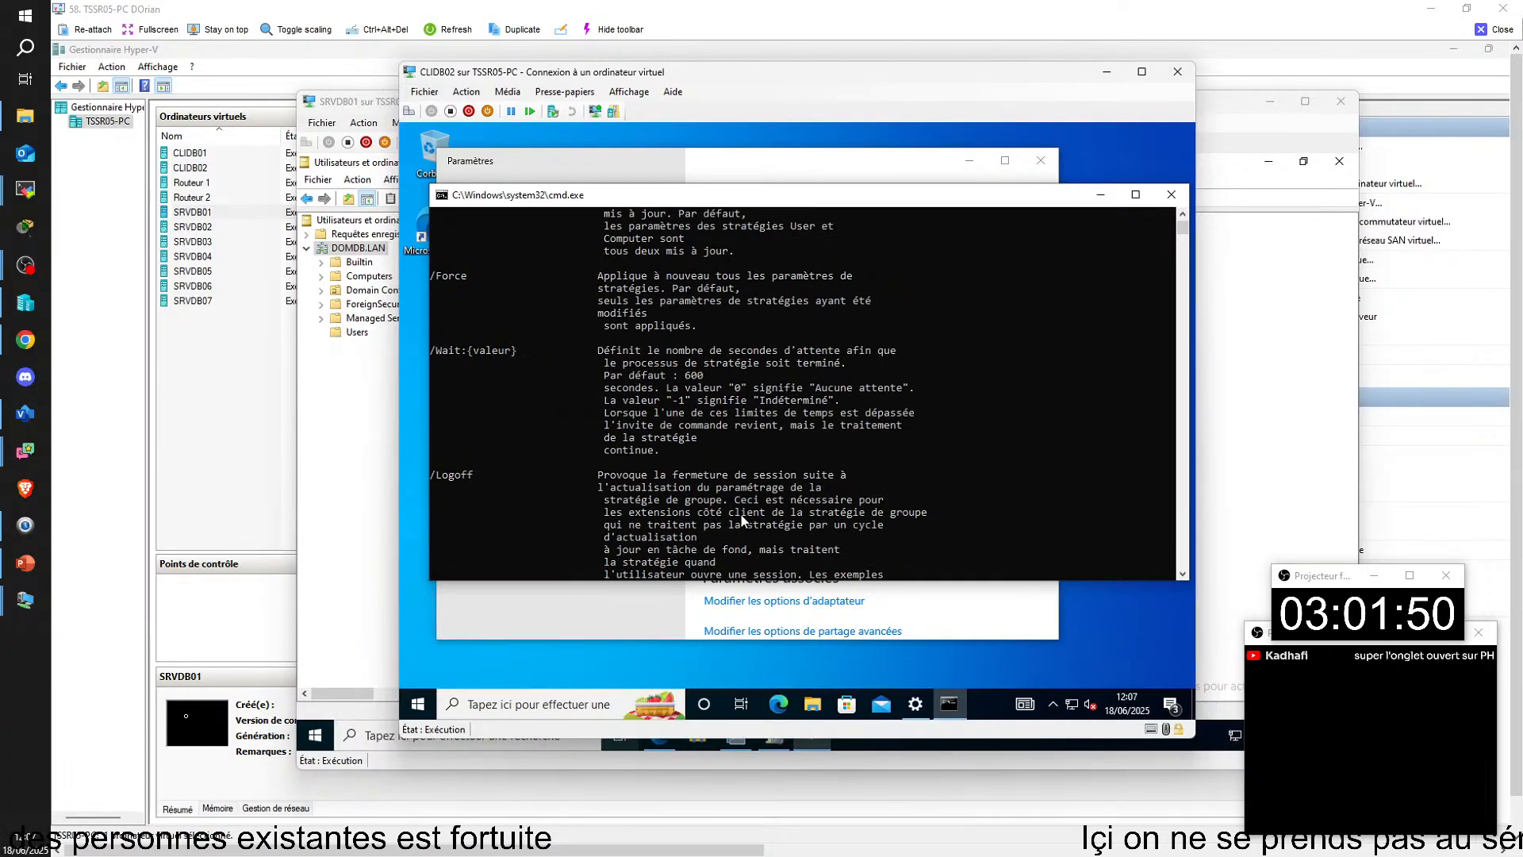
scroll(742, 519, "down", 5)
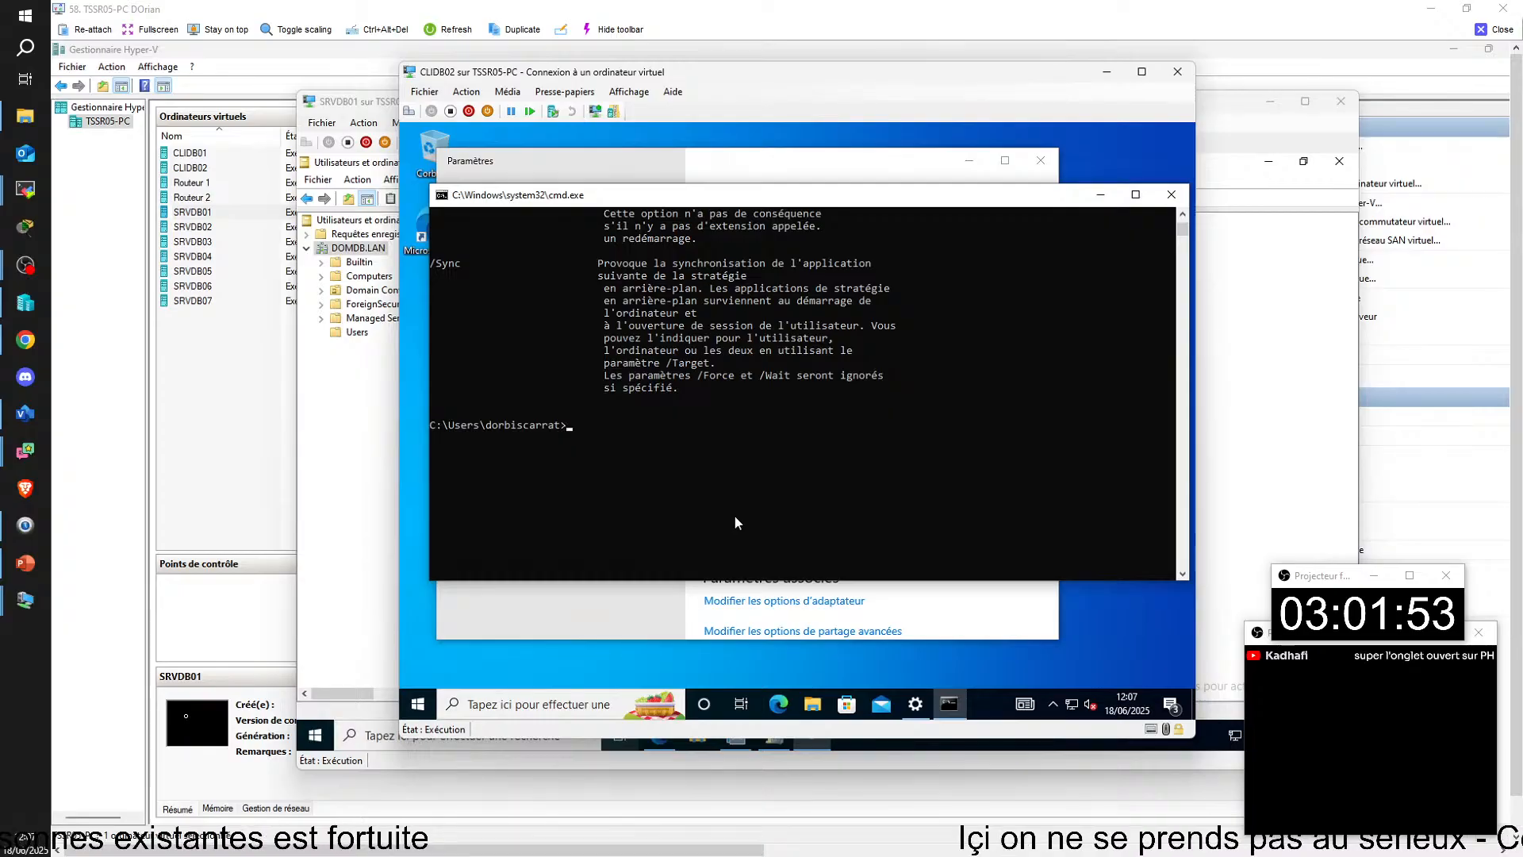
Step: Run gpupdate without parameters to refresh the computer and user policies on CLIDB02
left_click(603, 428)
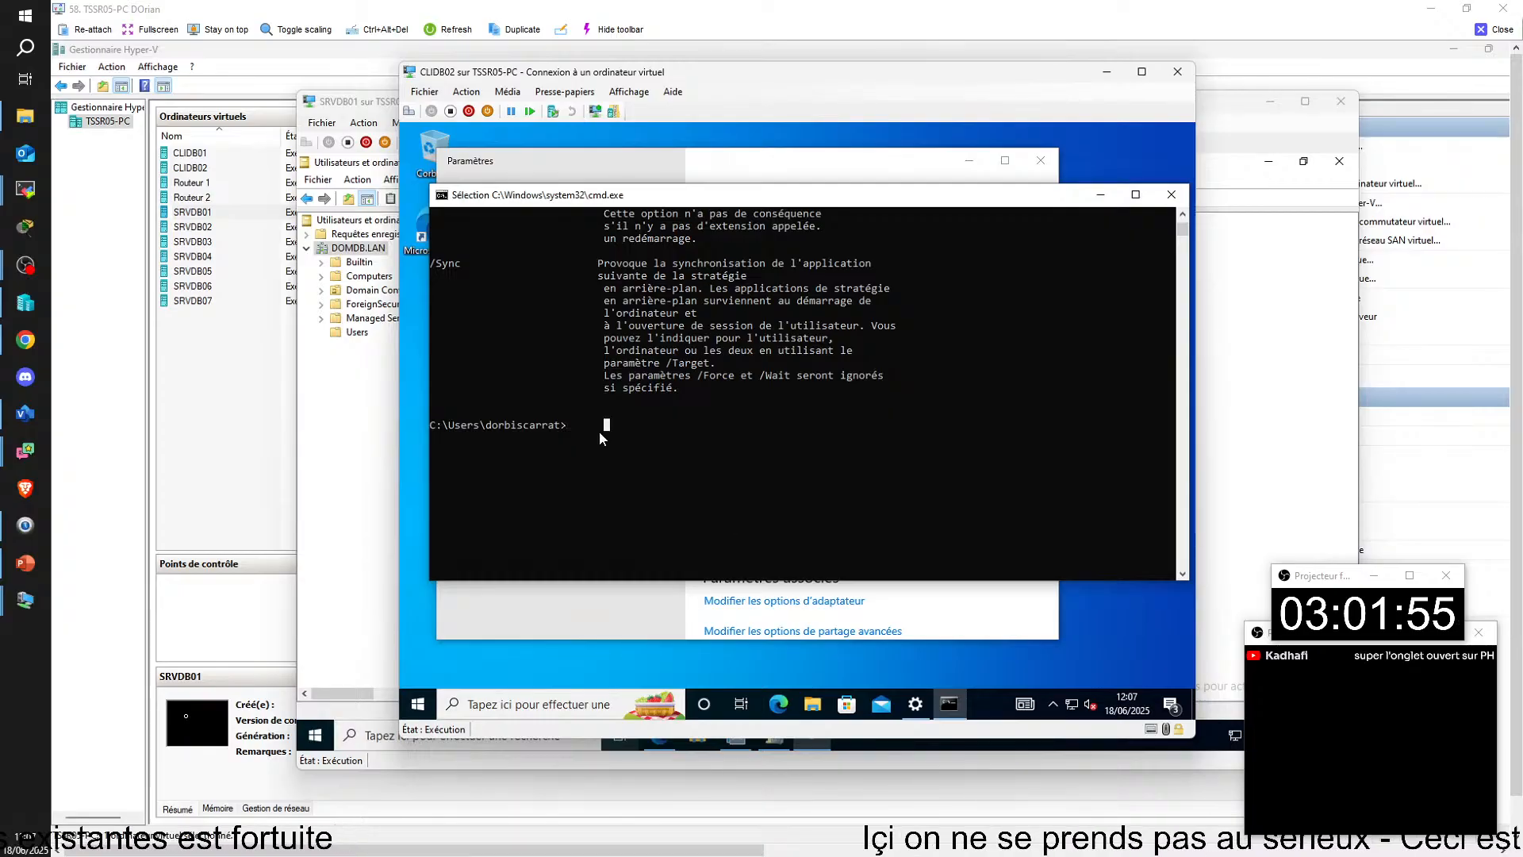
left_click(583, 431)
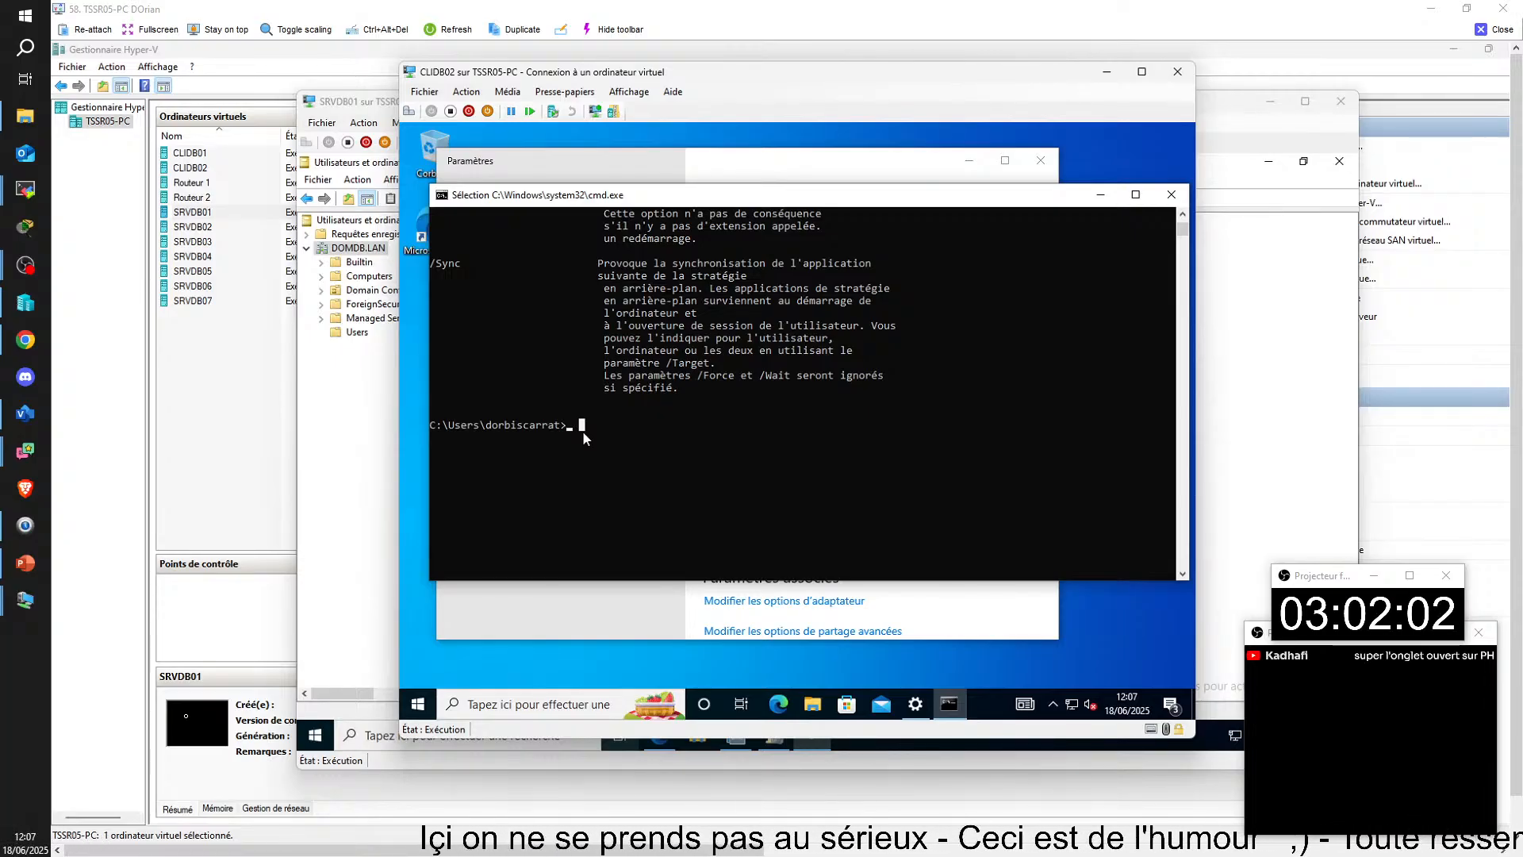
type("gpupdate")
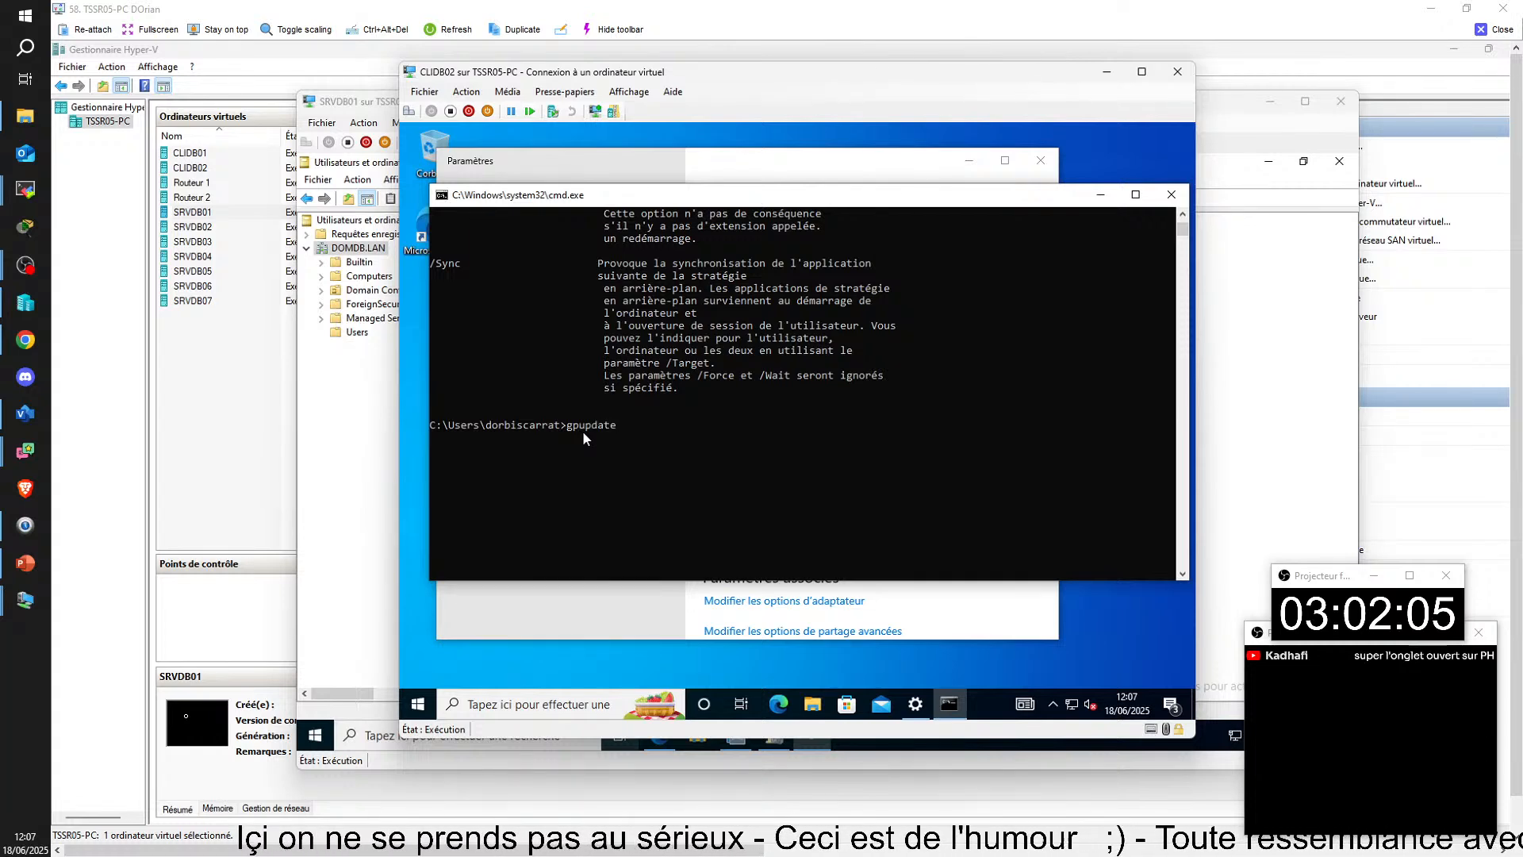
key("Return")
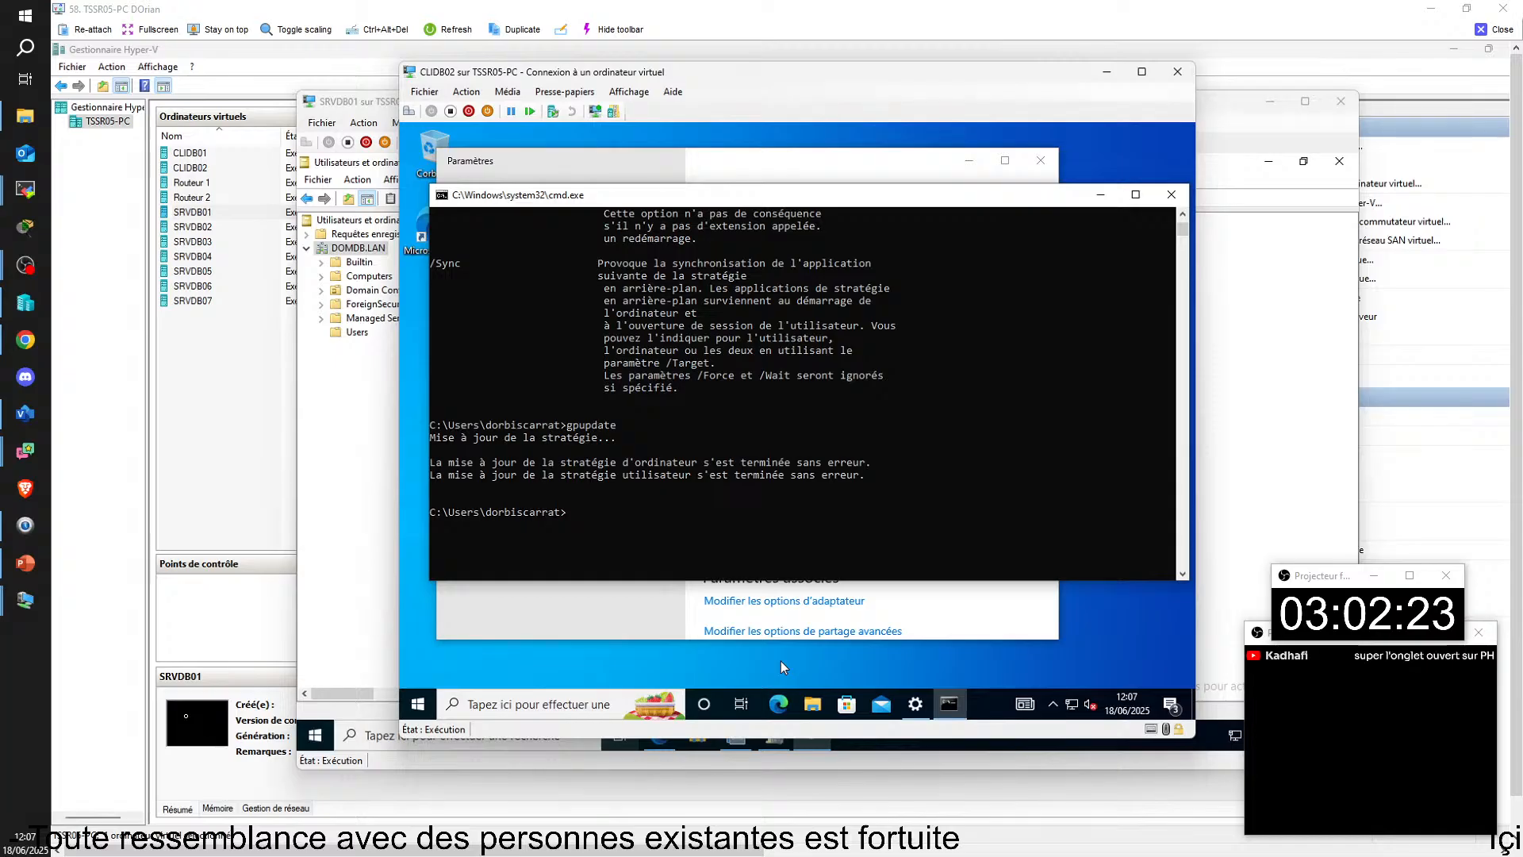
Step: Inspect the drives listed under Ce PC in File Explorer for the mapped T: drive
key("super+e")
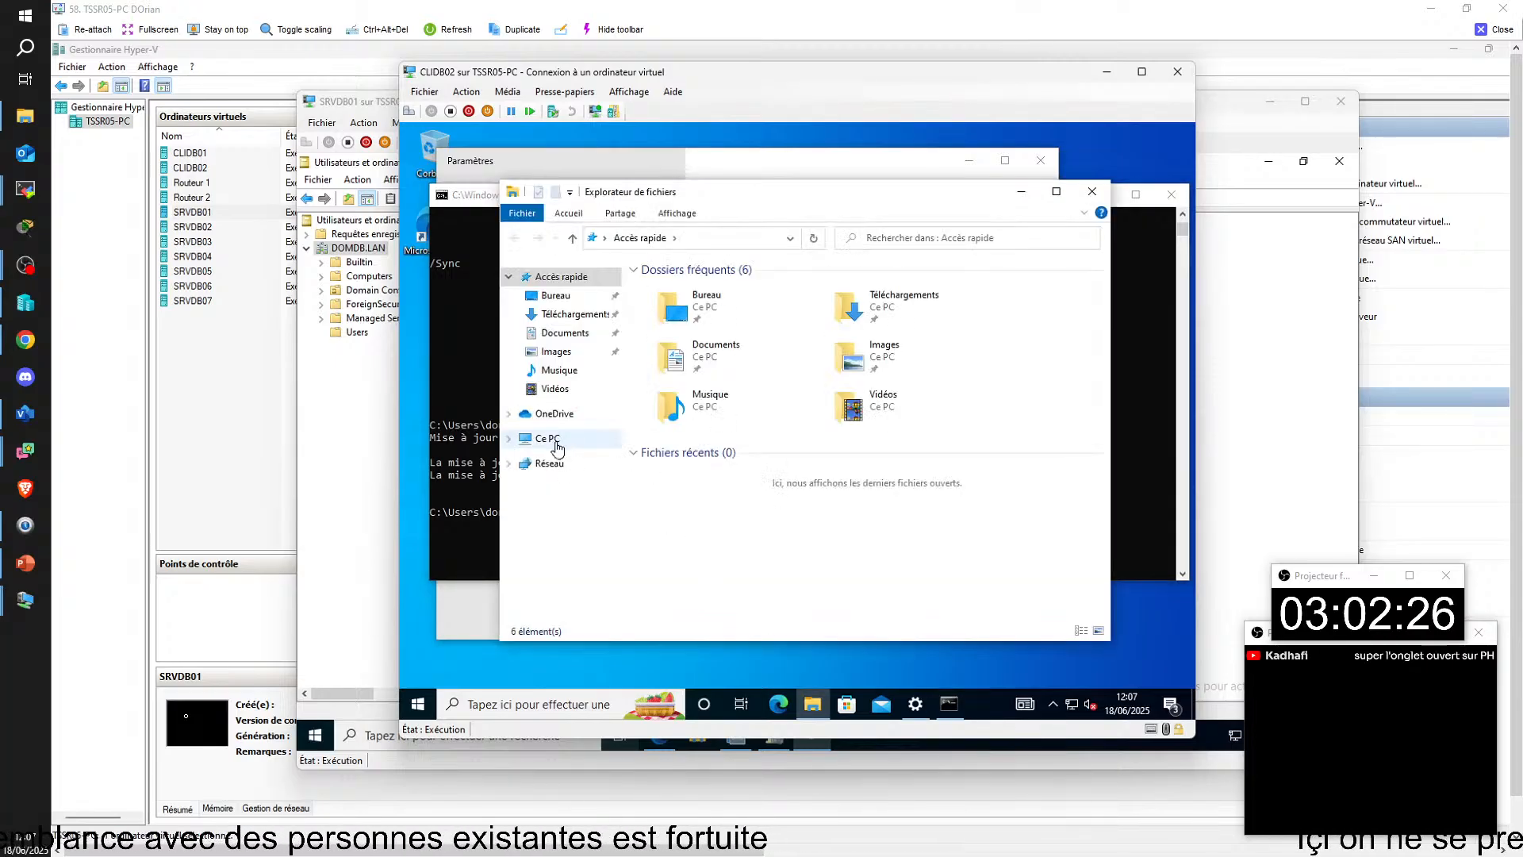
left_click(556, 444)
left_click(936, 567)
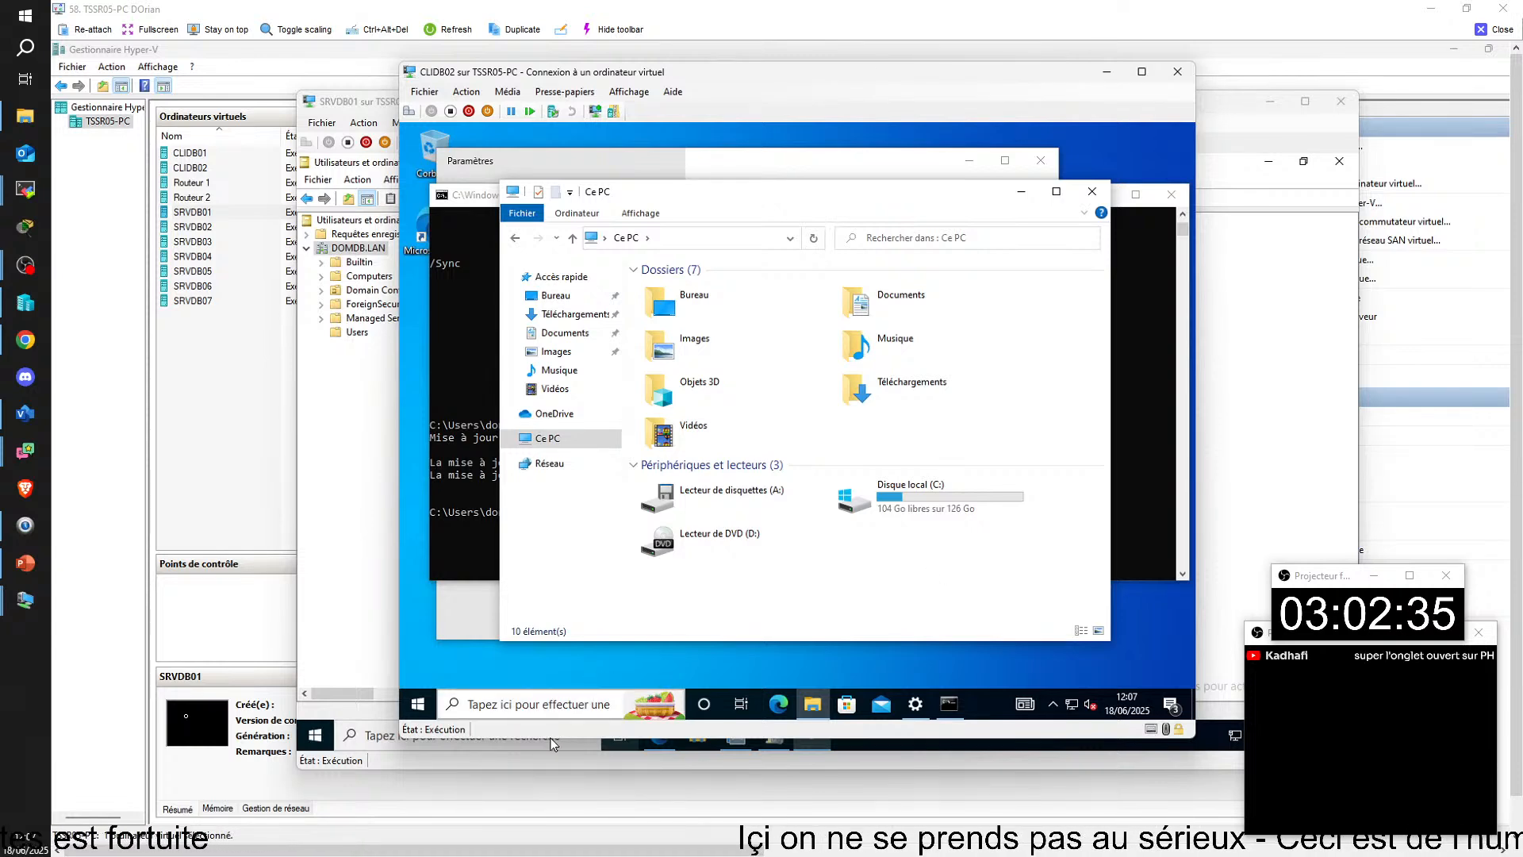
Step: Browse \\srvdb02\TRAVAIL and its COMPTA folder, check the shares at the srvdb02 root, and put the Explorer windows away
left_click(553, 706)
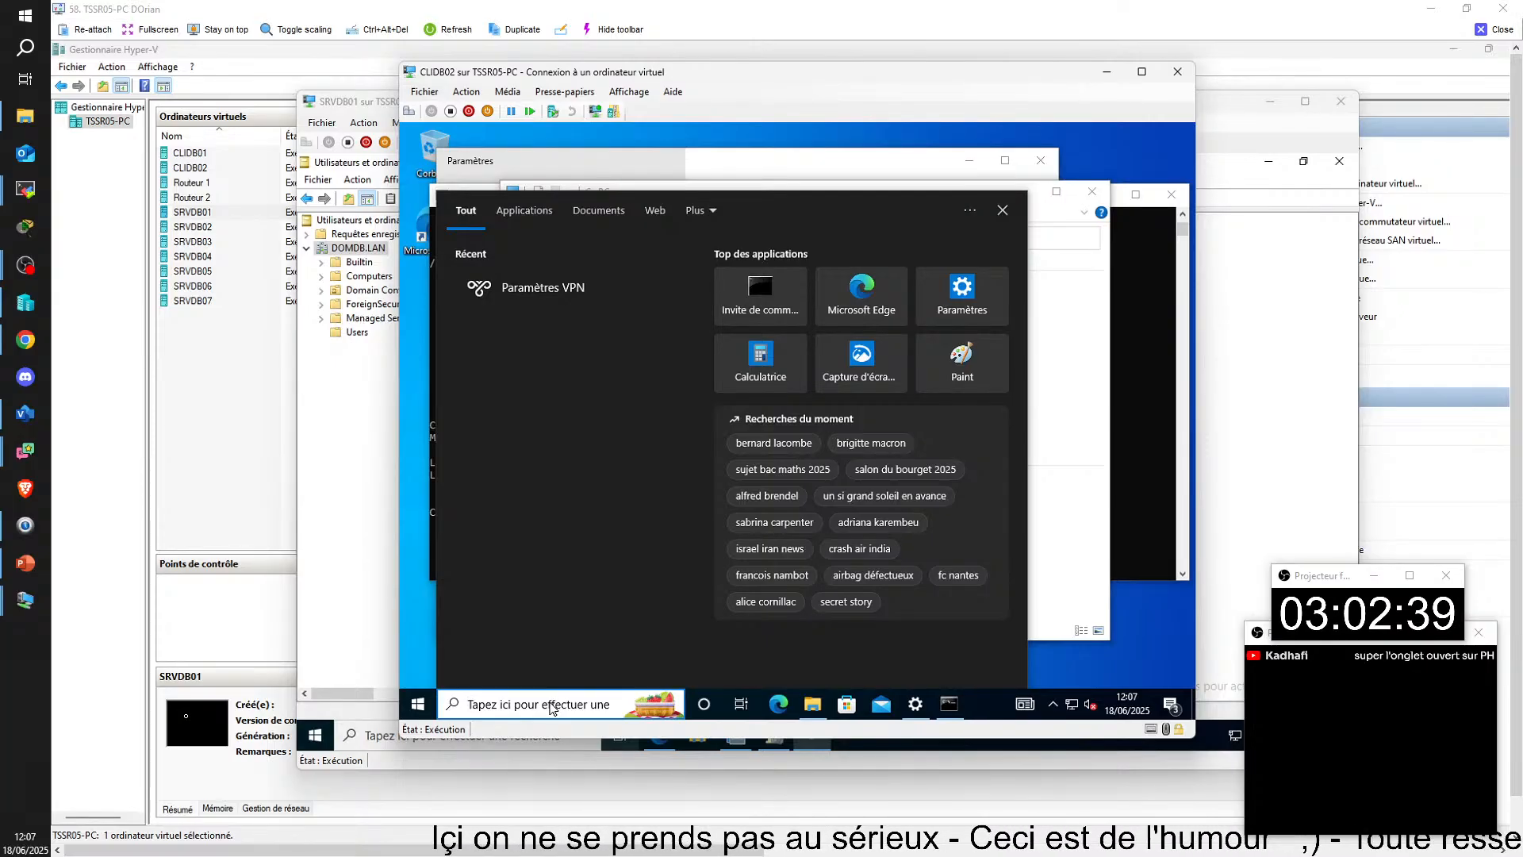
type("\\\\")
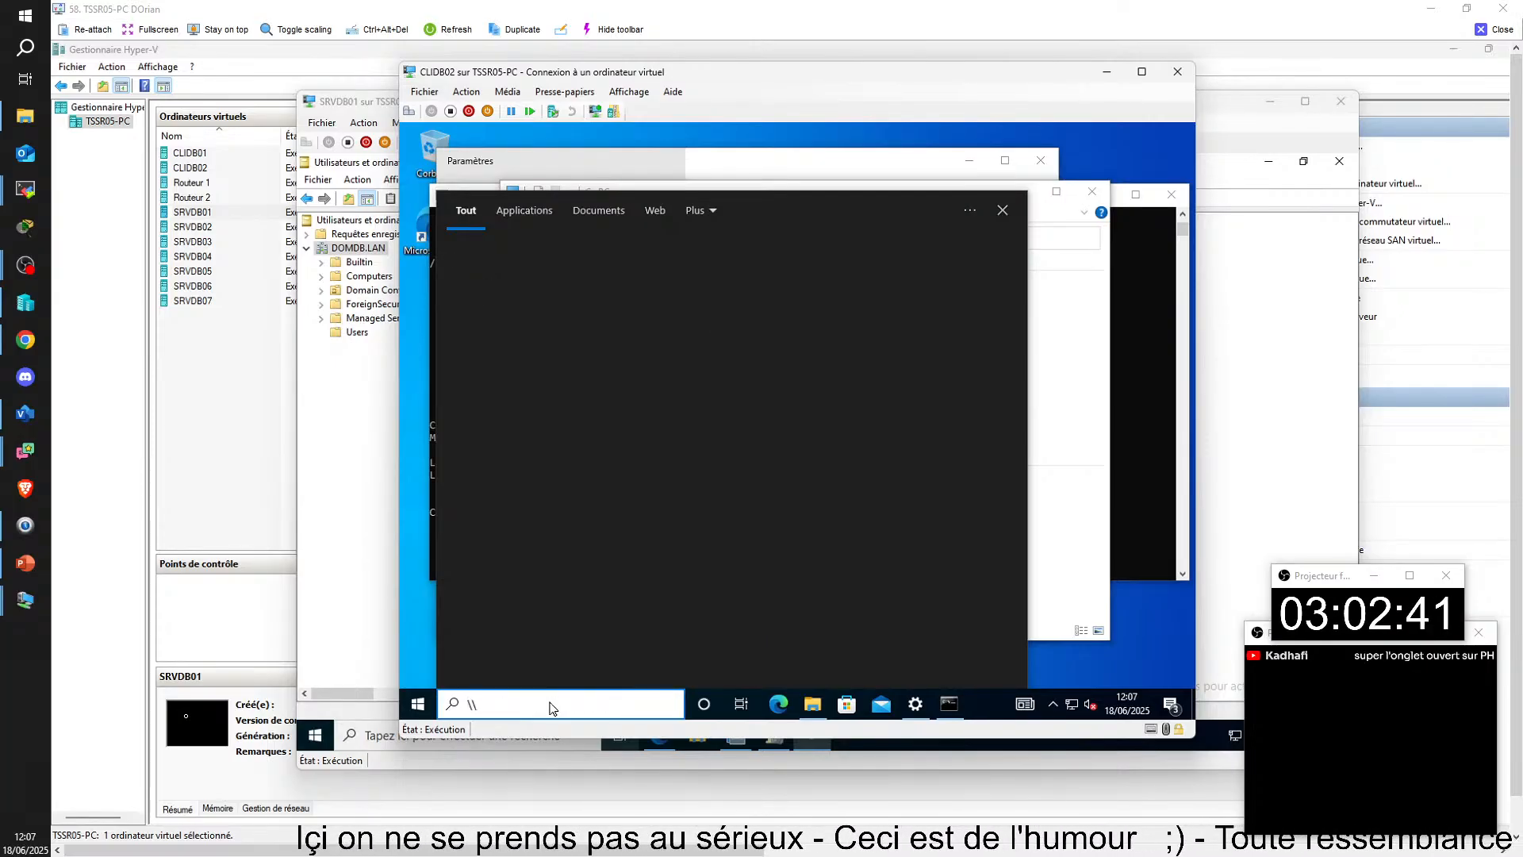
type("sr")
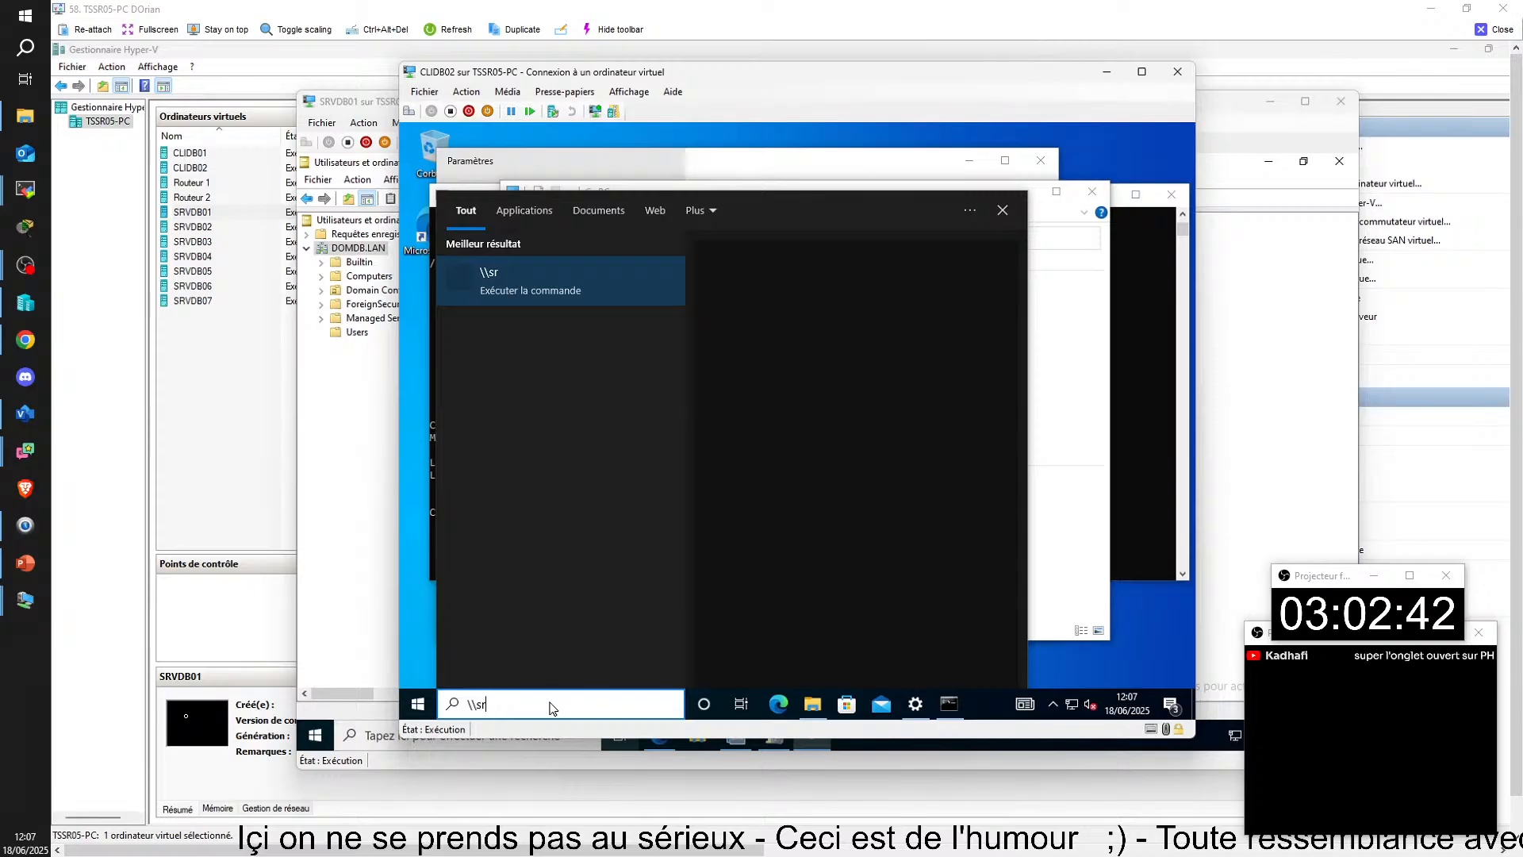
type("vdb02\\")
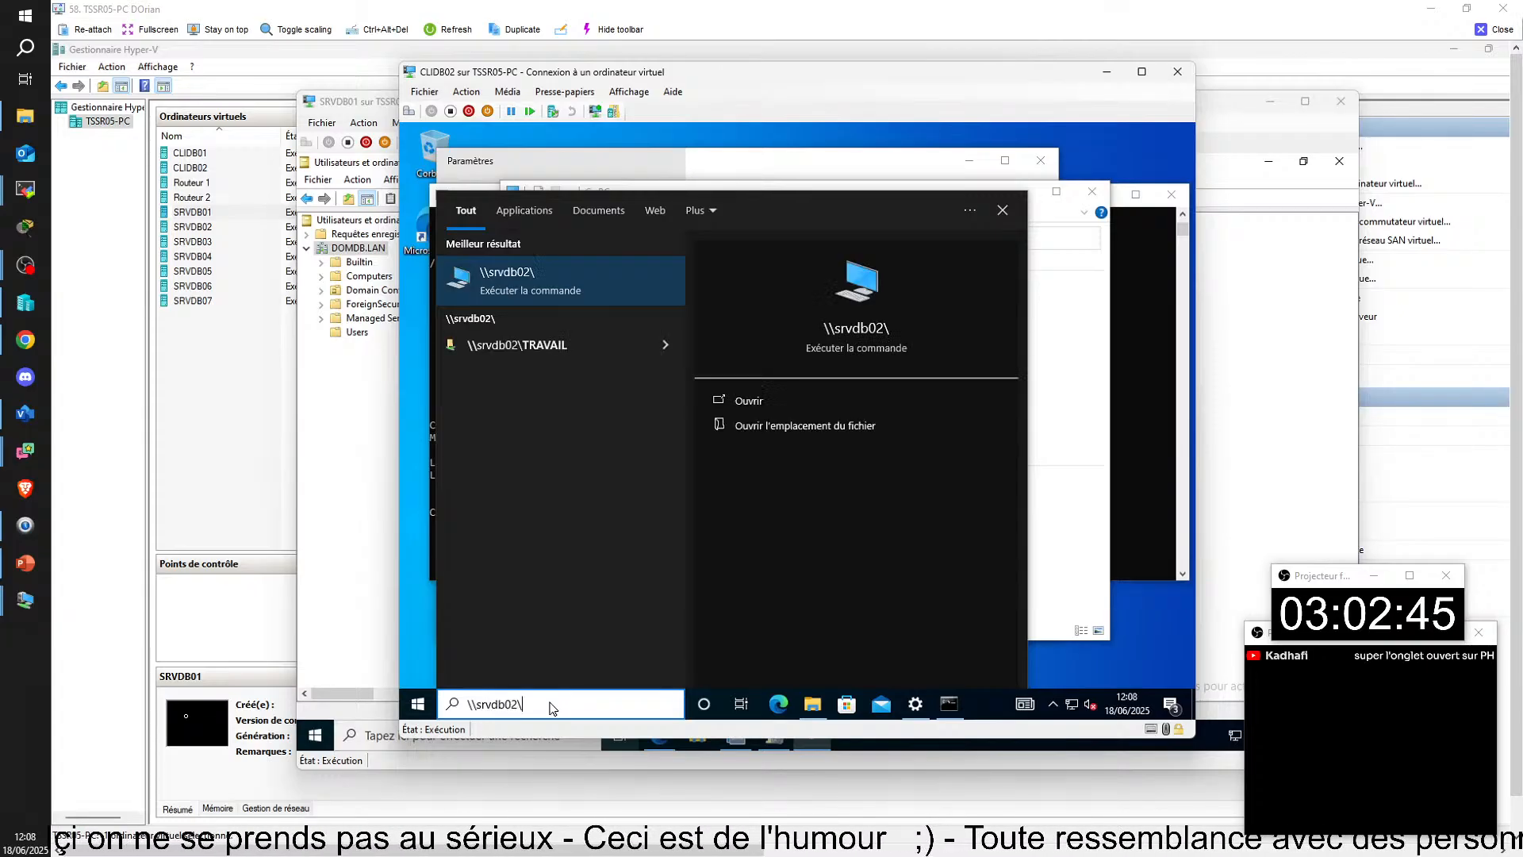
left_click(577, 341)
double_click(692, 304)
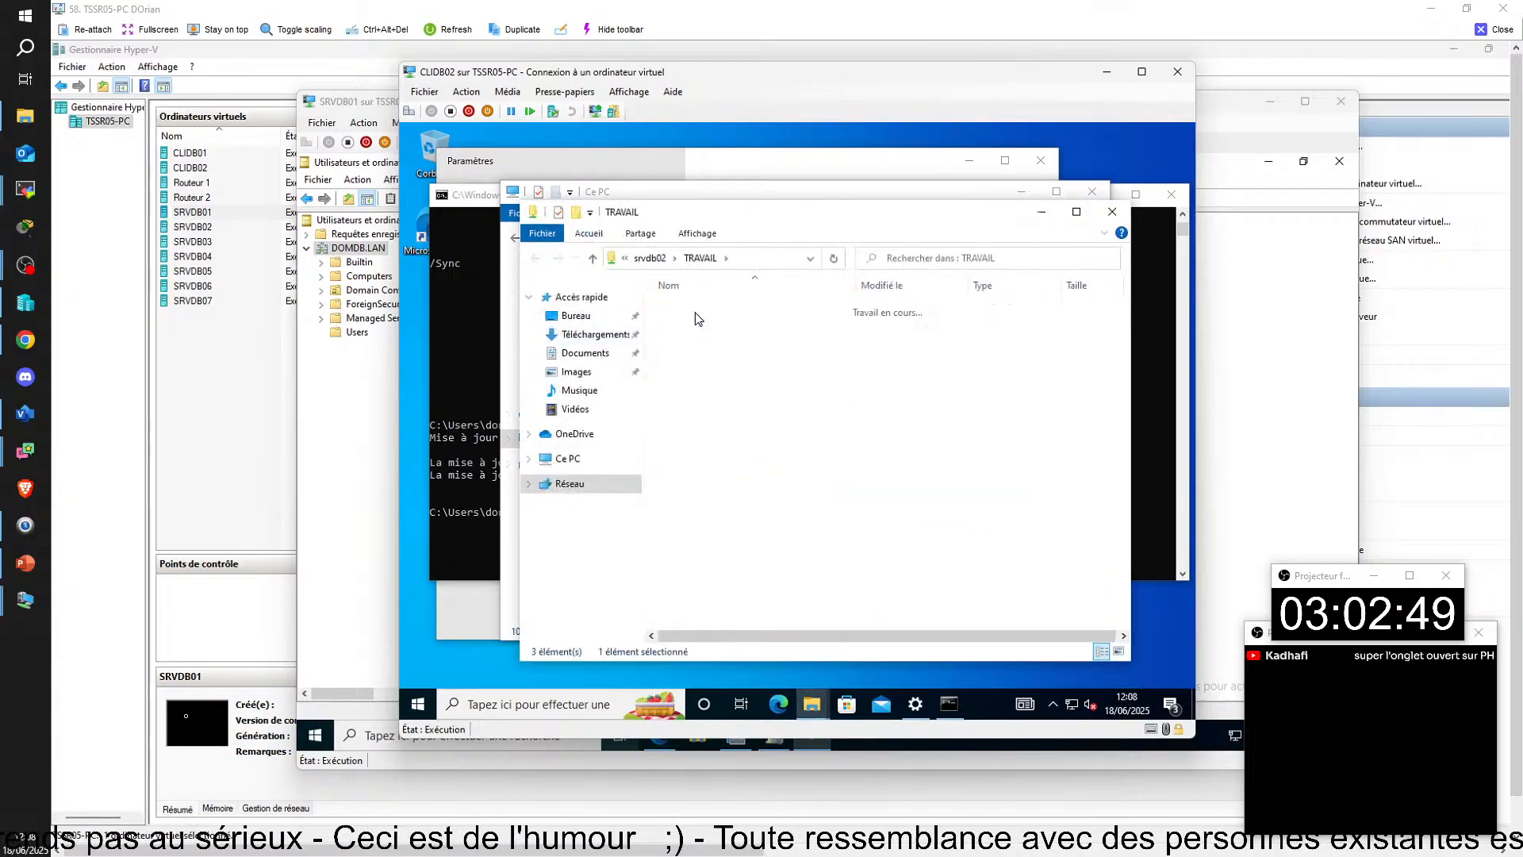
left_click(539, 259)
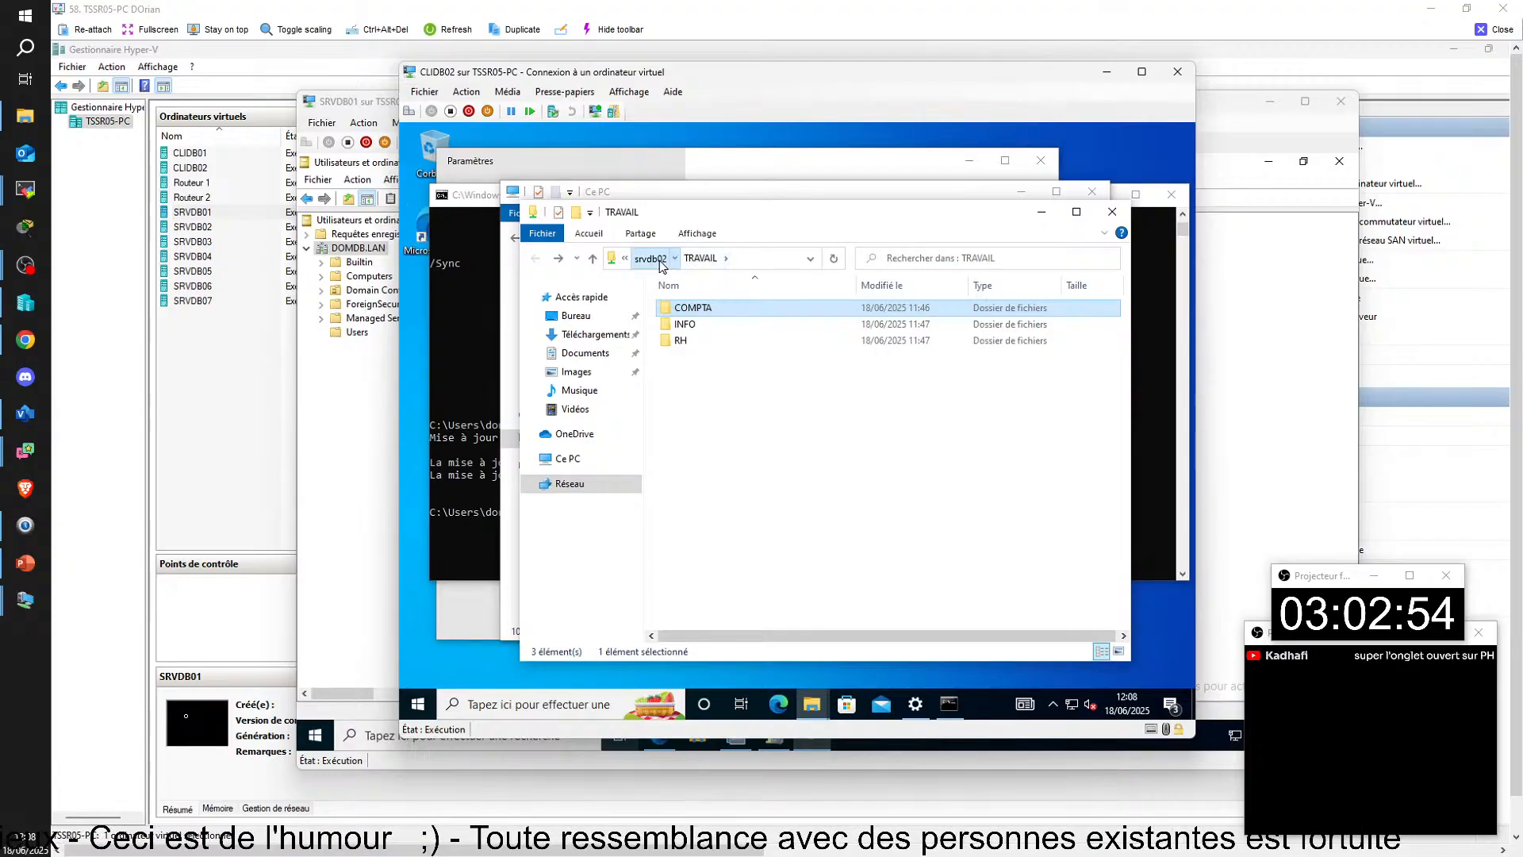
left_click(697, 258)
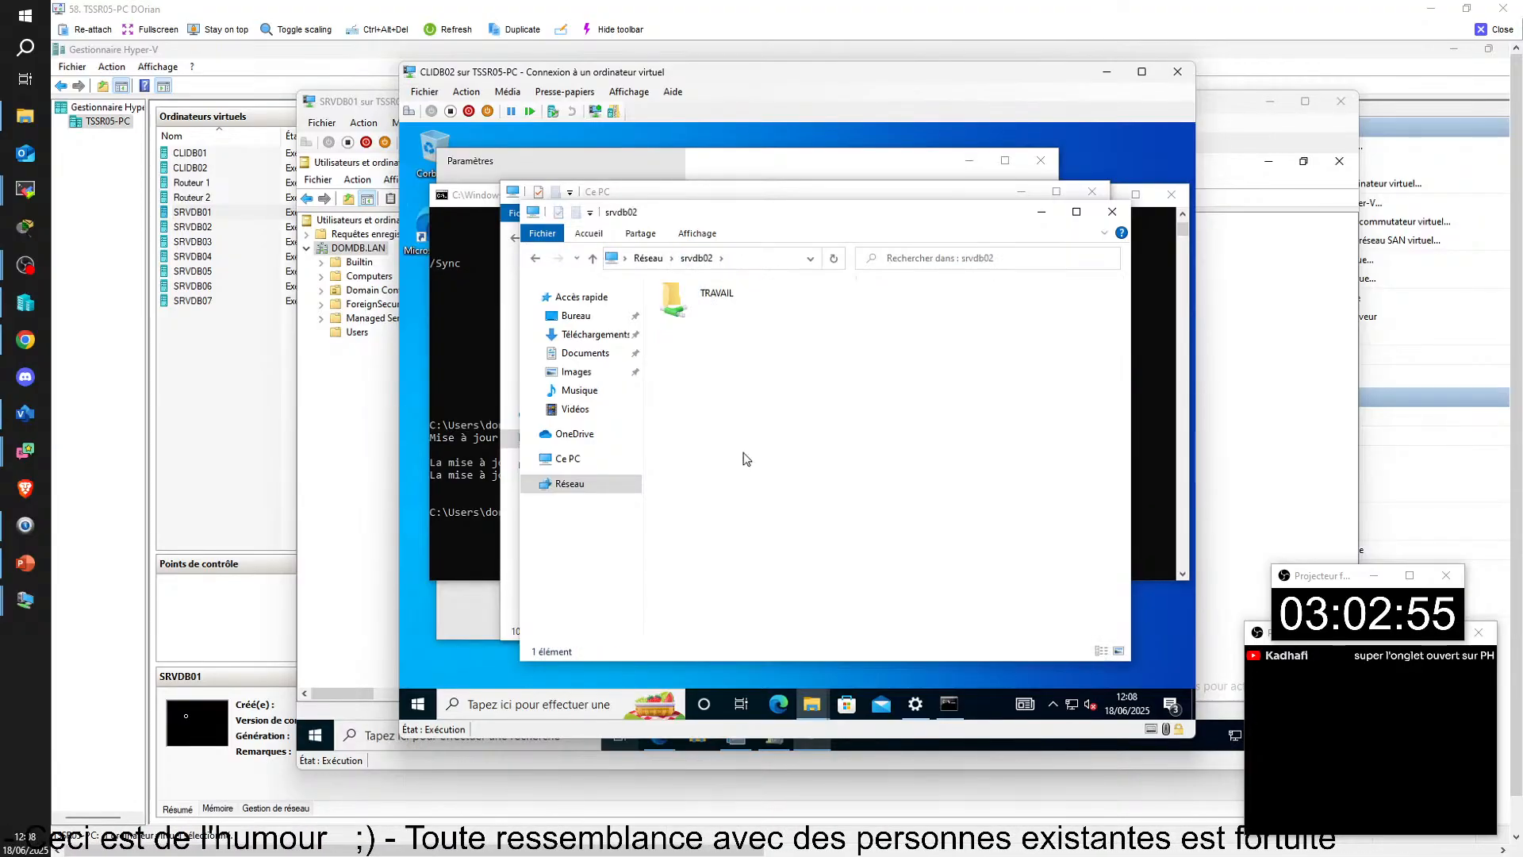
left_click(1042, 219)
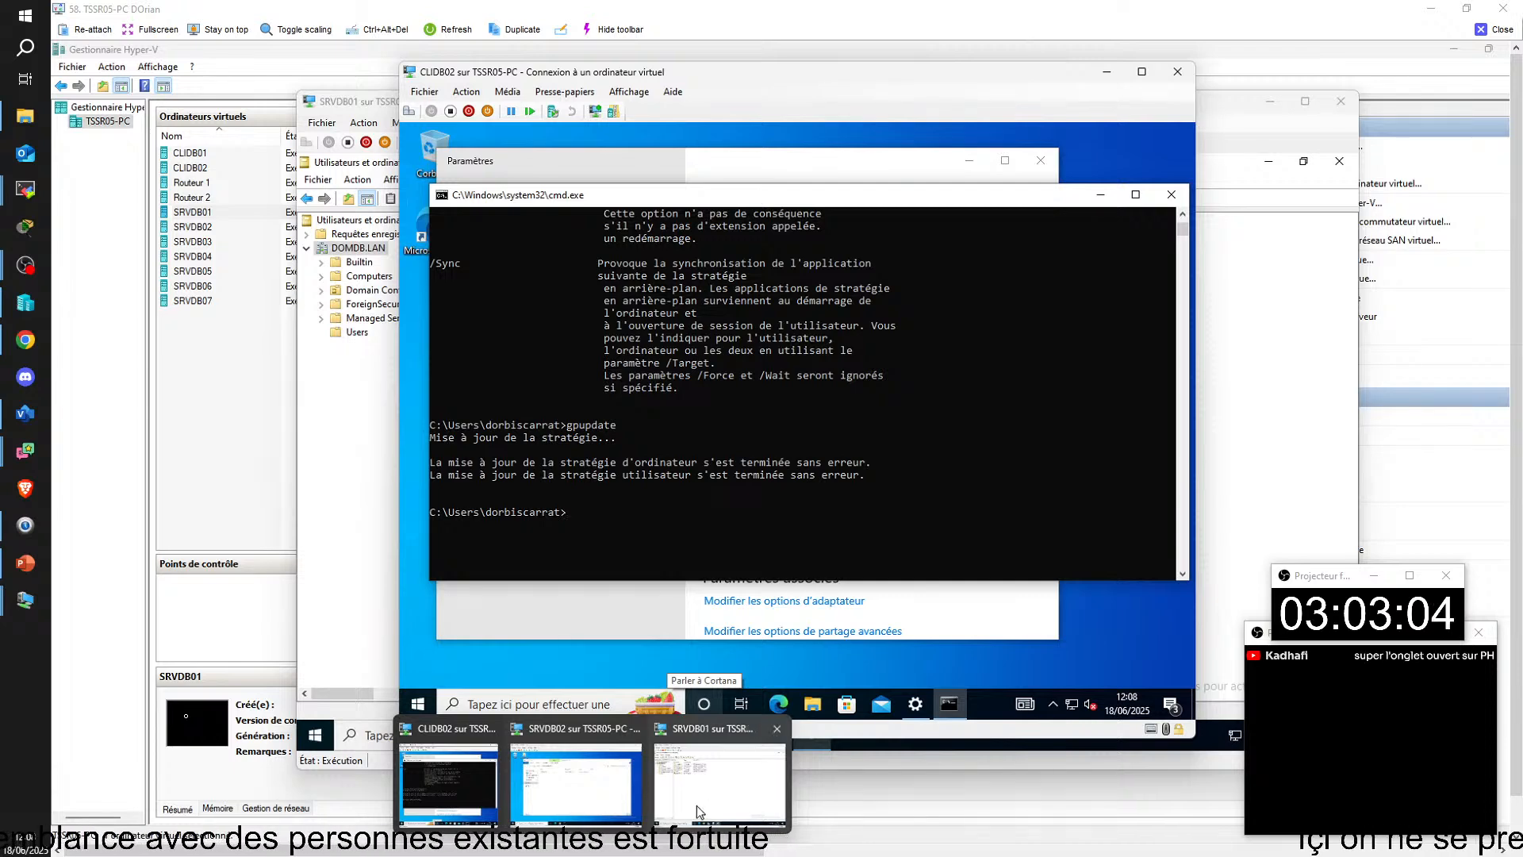
Step: On SRVDB01, create an organizational unit named UTILISATEURS in DOMDB.LAN without protection against accidental deletion, and open it
left_click(699, 806)
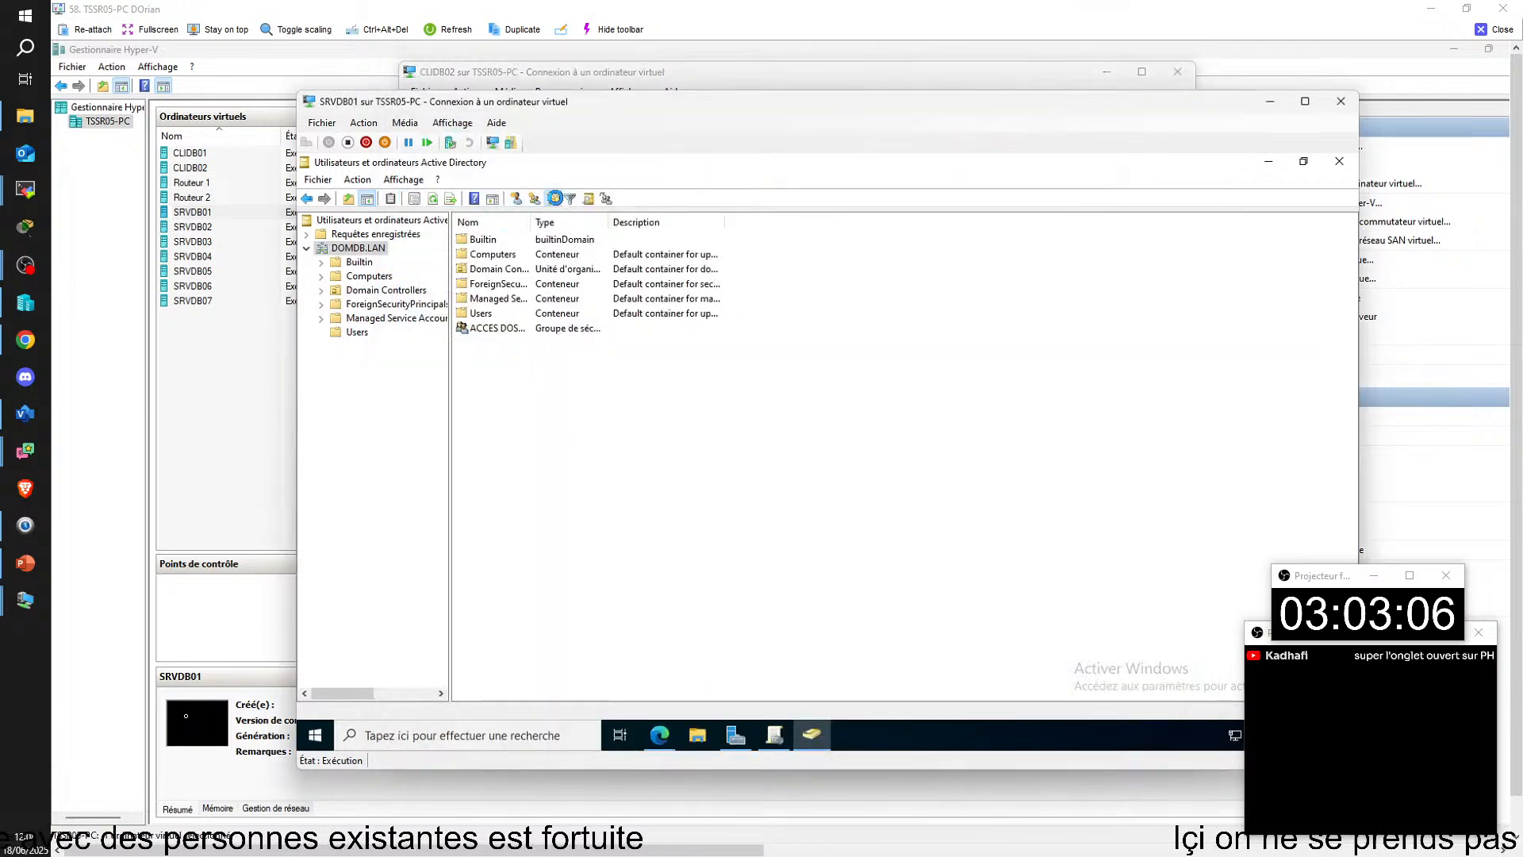
left_click(553, 199)
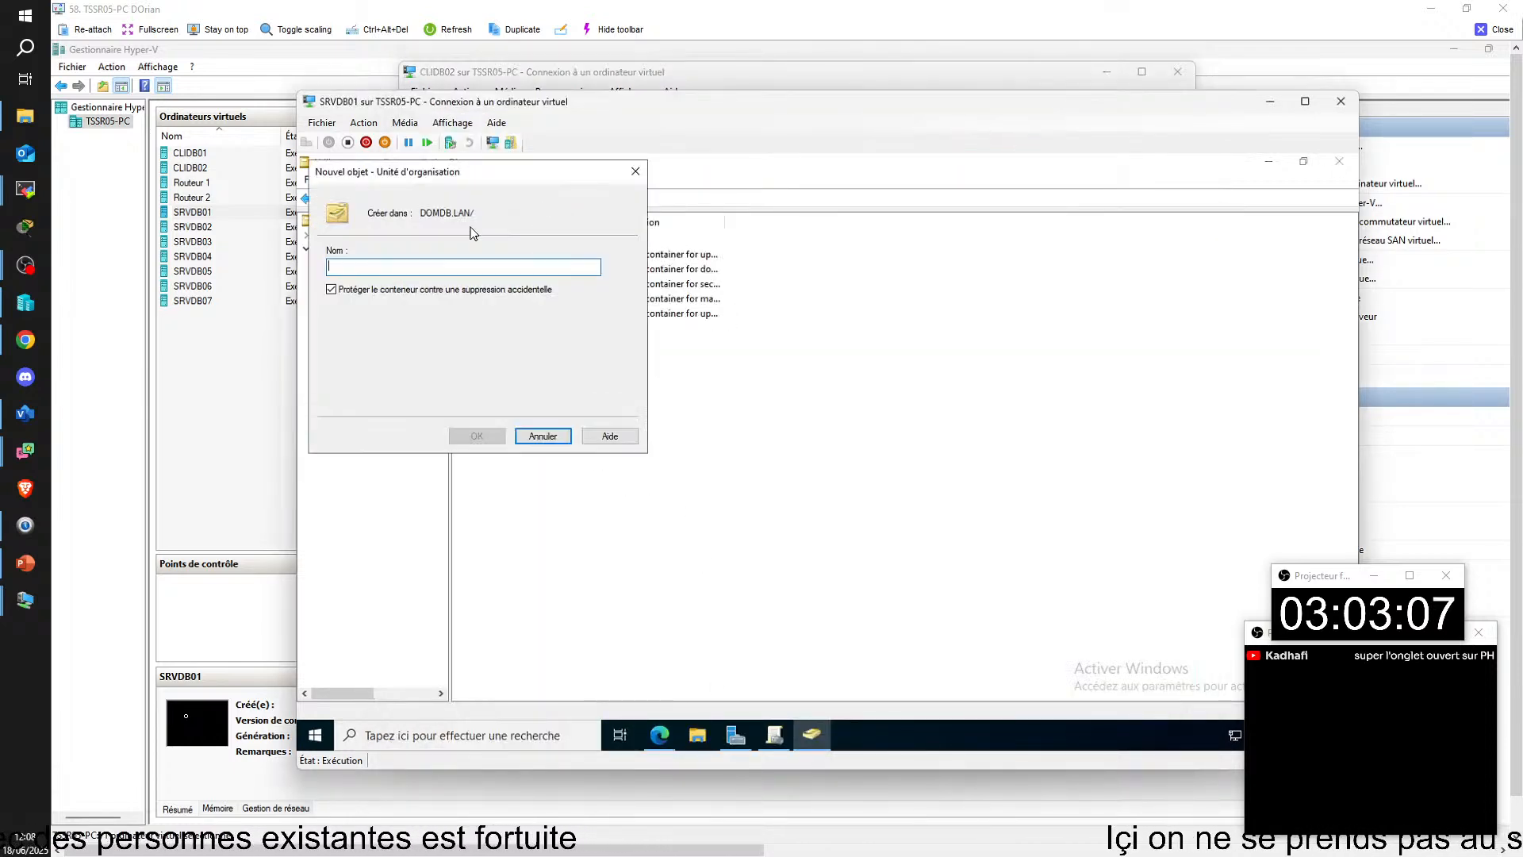
left_click(331, 289)
left_click(463, 267)
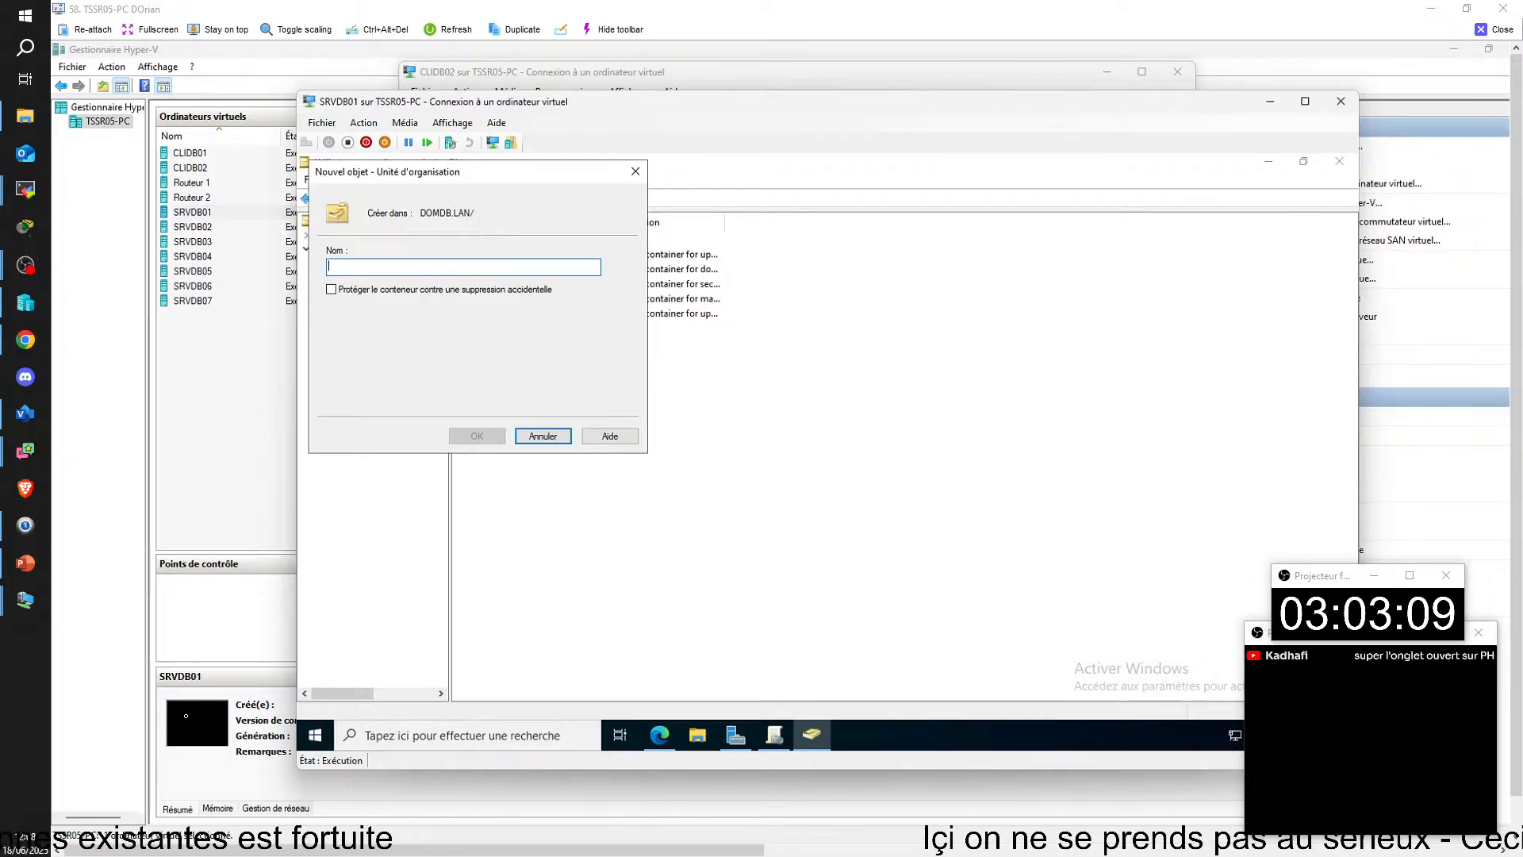
type("U")
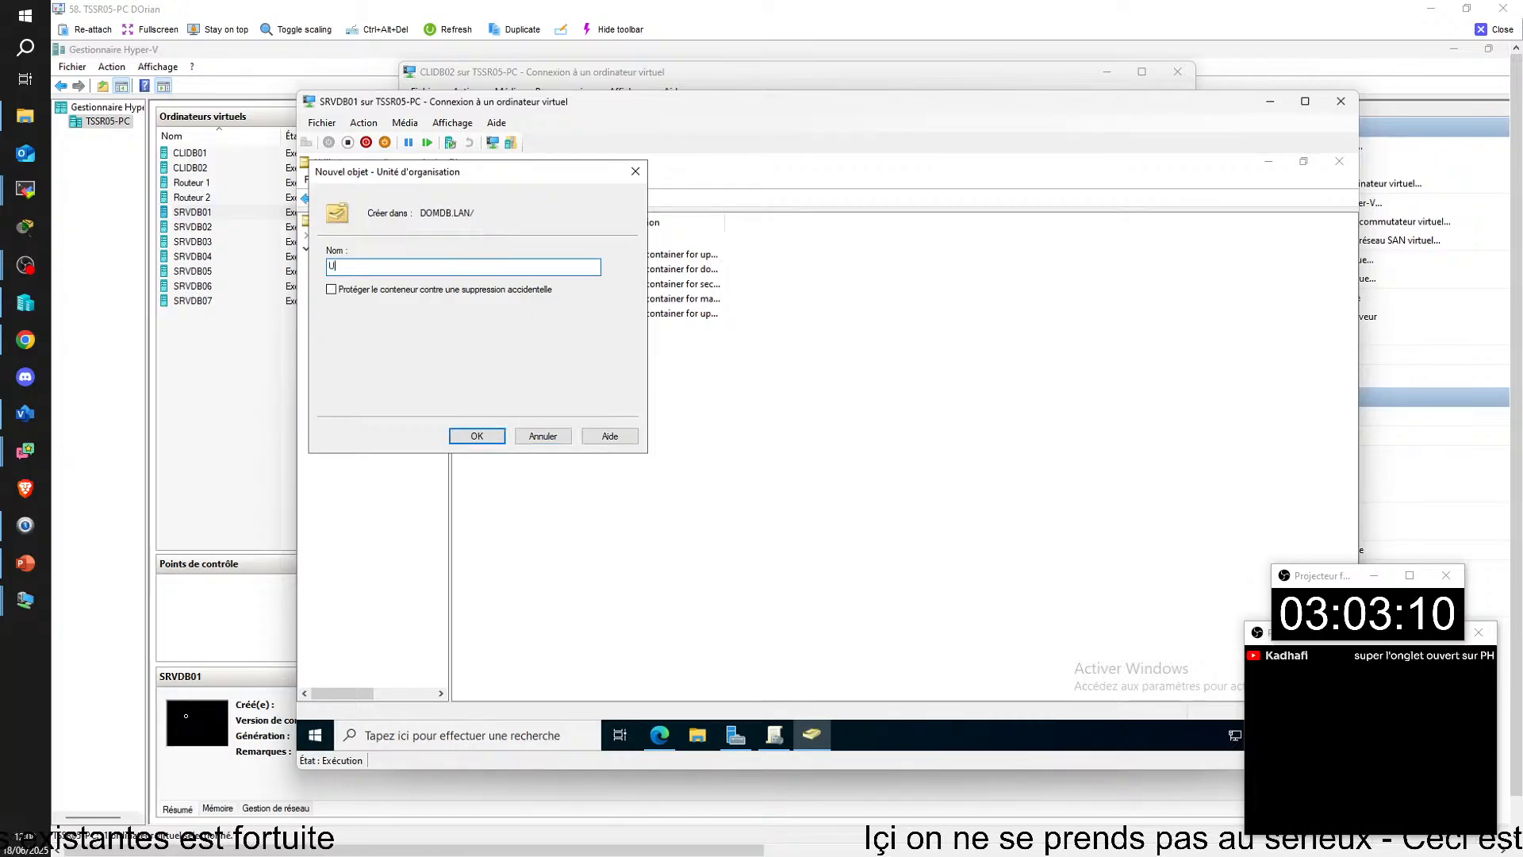
type("TILISATEURS")
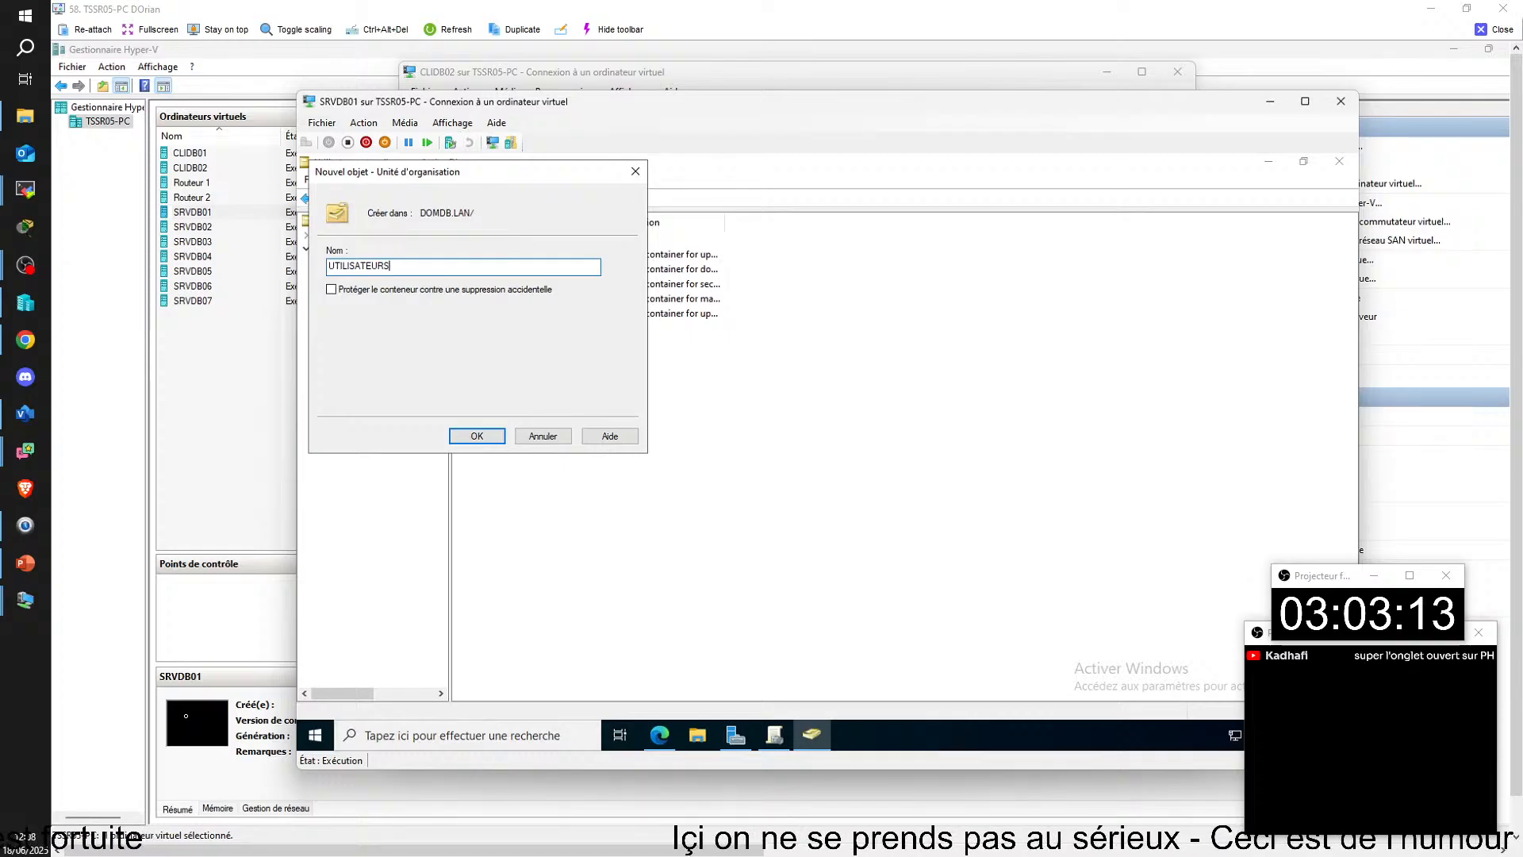
left_click(477, 436)
left_click(373, 346)
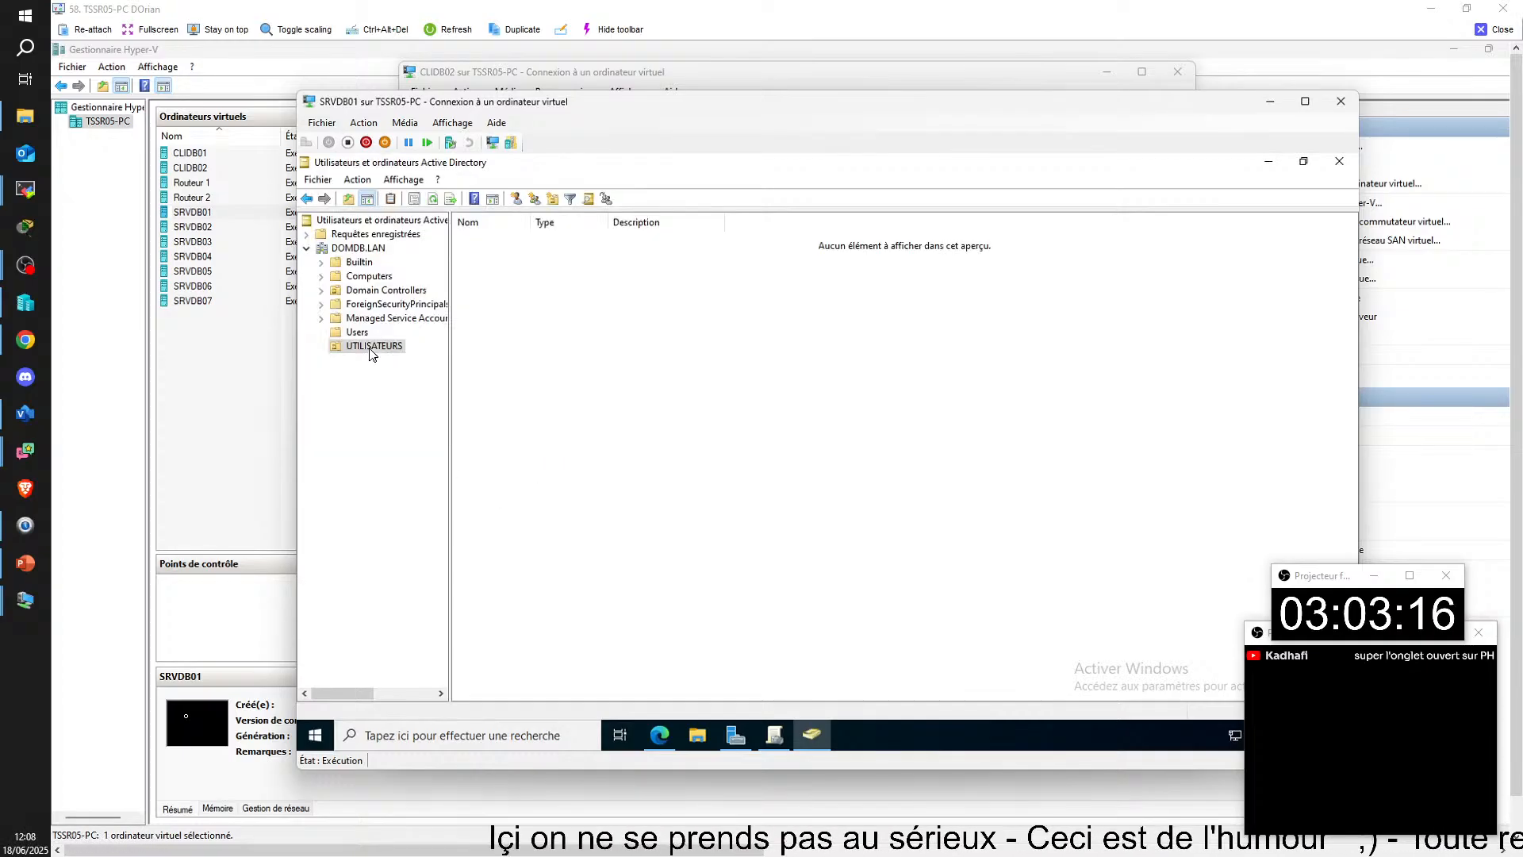
Step: Move the domain user's account from the Users container into the UTILISATEURS unit, suppressing the move warning for this session
left_click(357, 249)
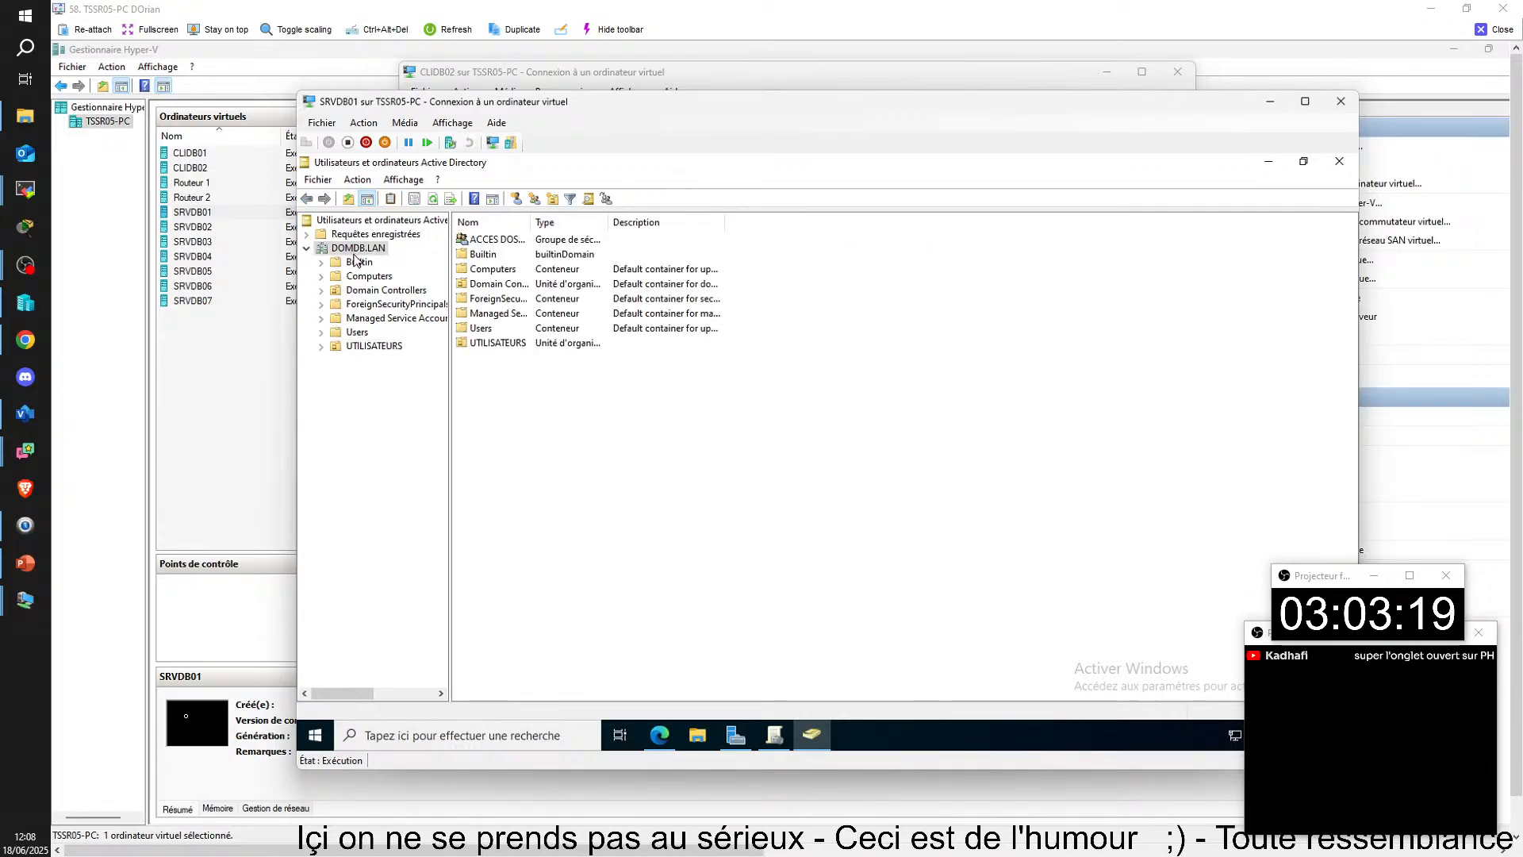
left_click(349, 333)
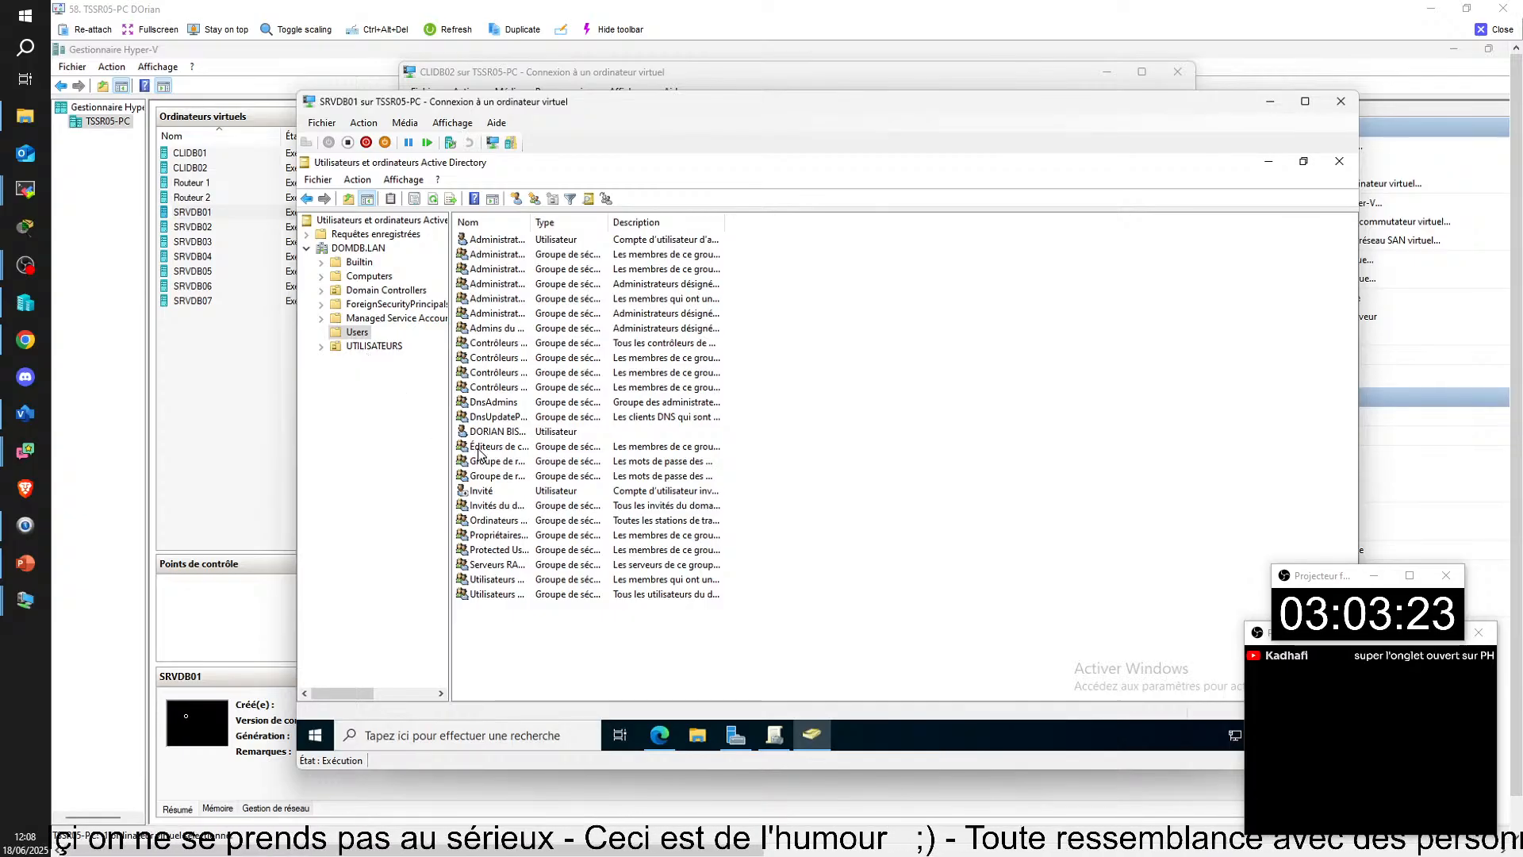
left_click(489, 432)
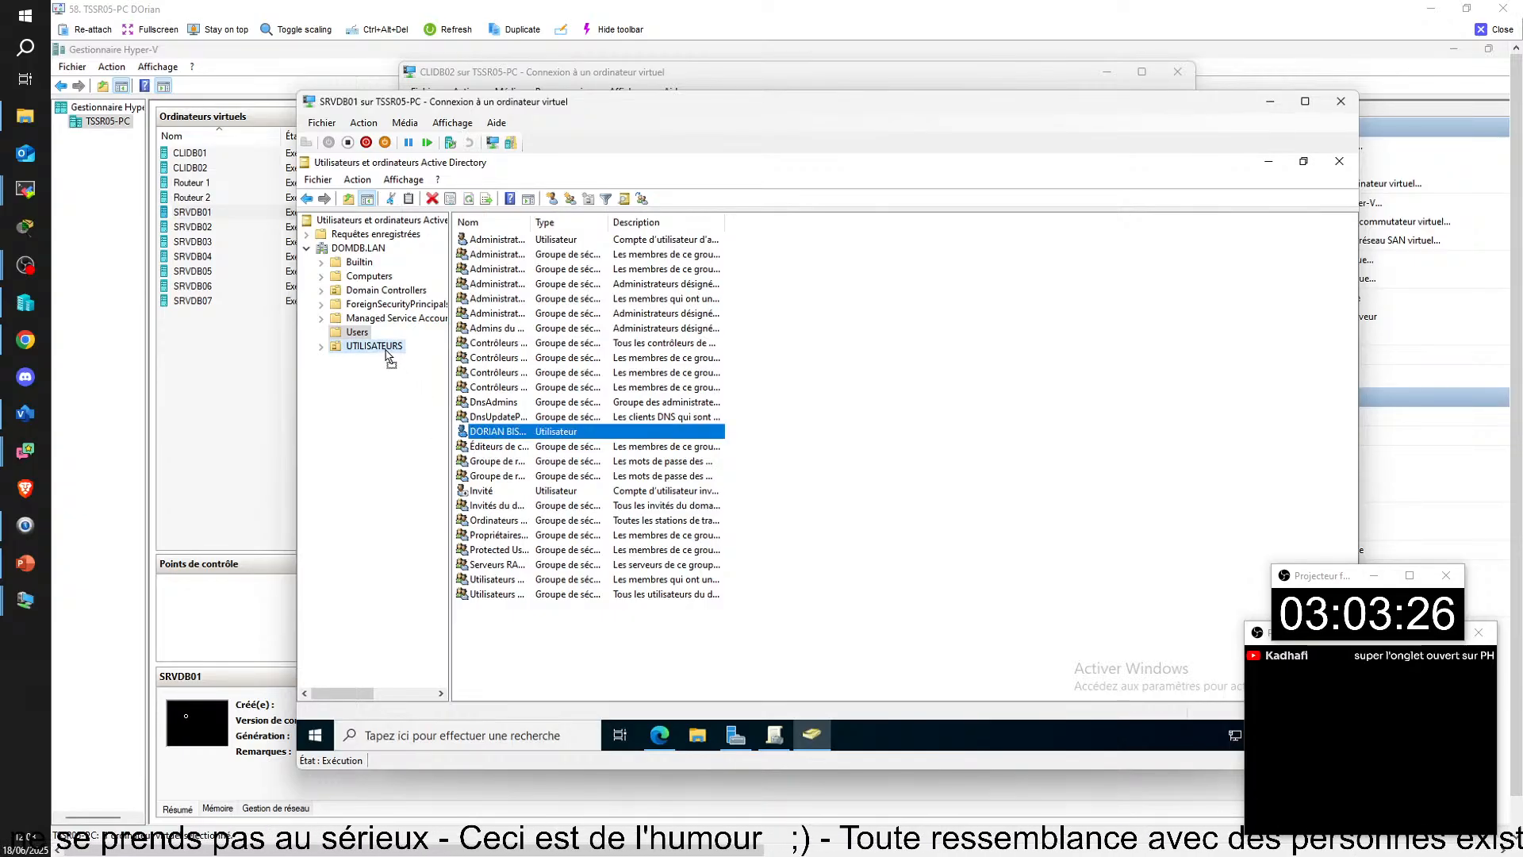
left_click_drag(387, 350, 387, 350)
left_click(698, 466)
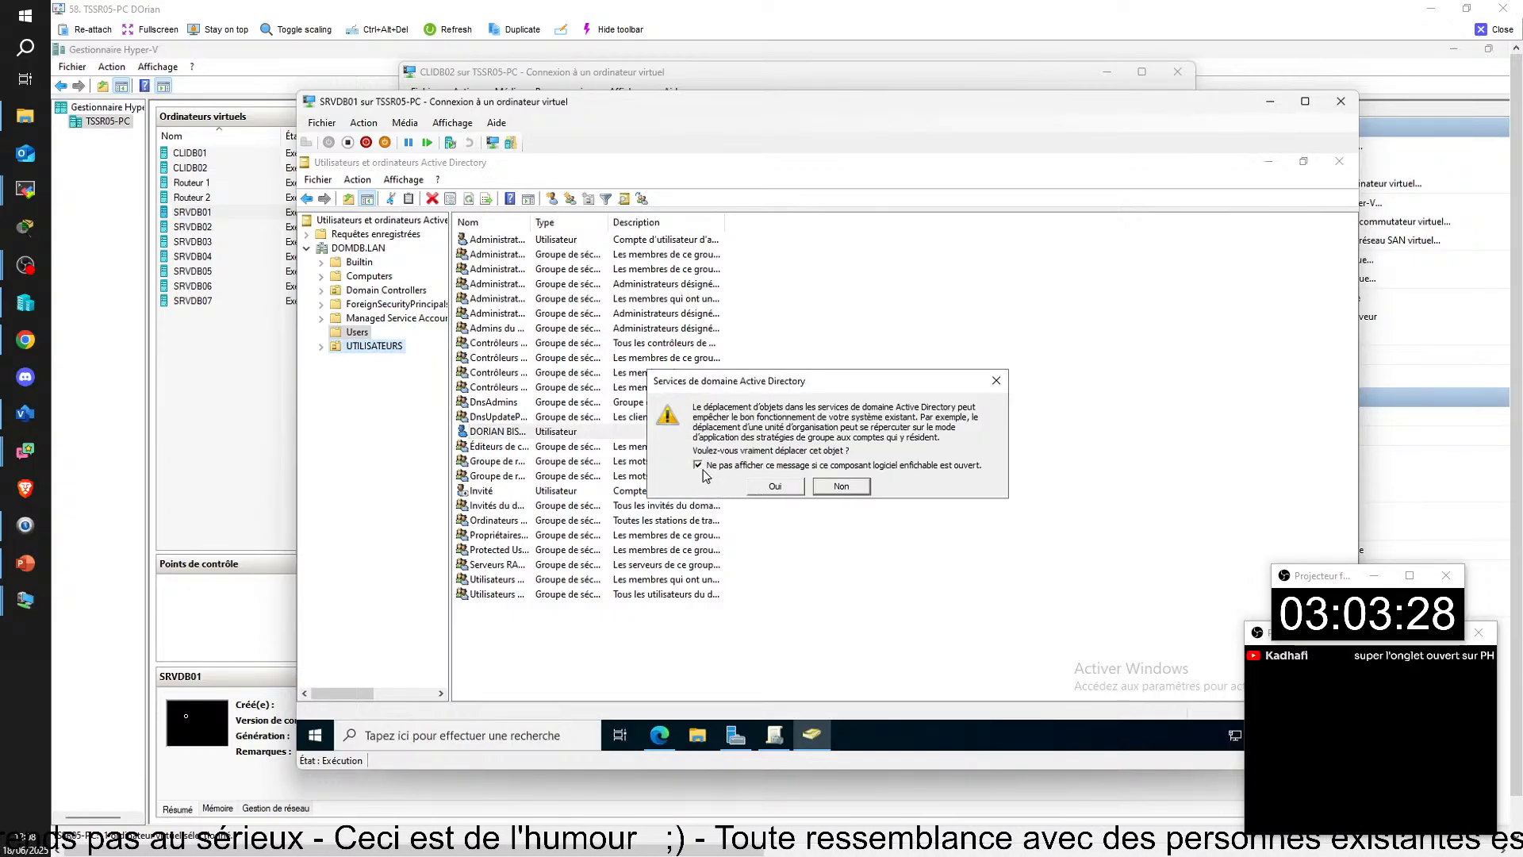
left_click(763, 490)
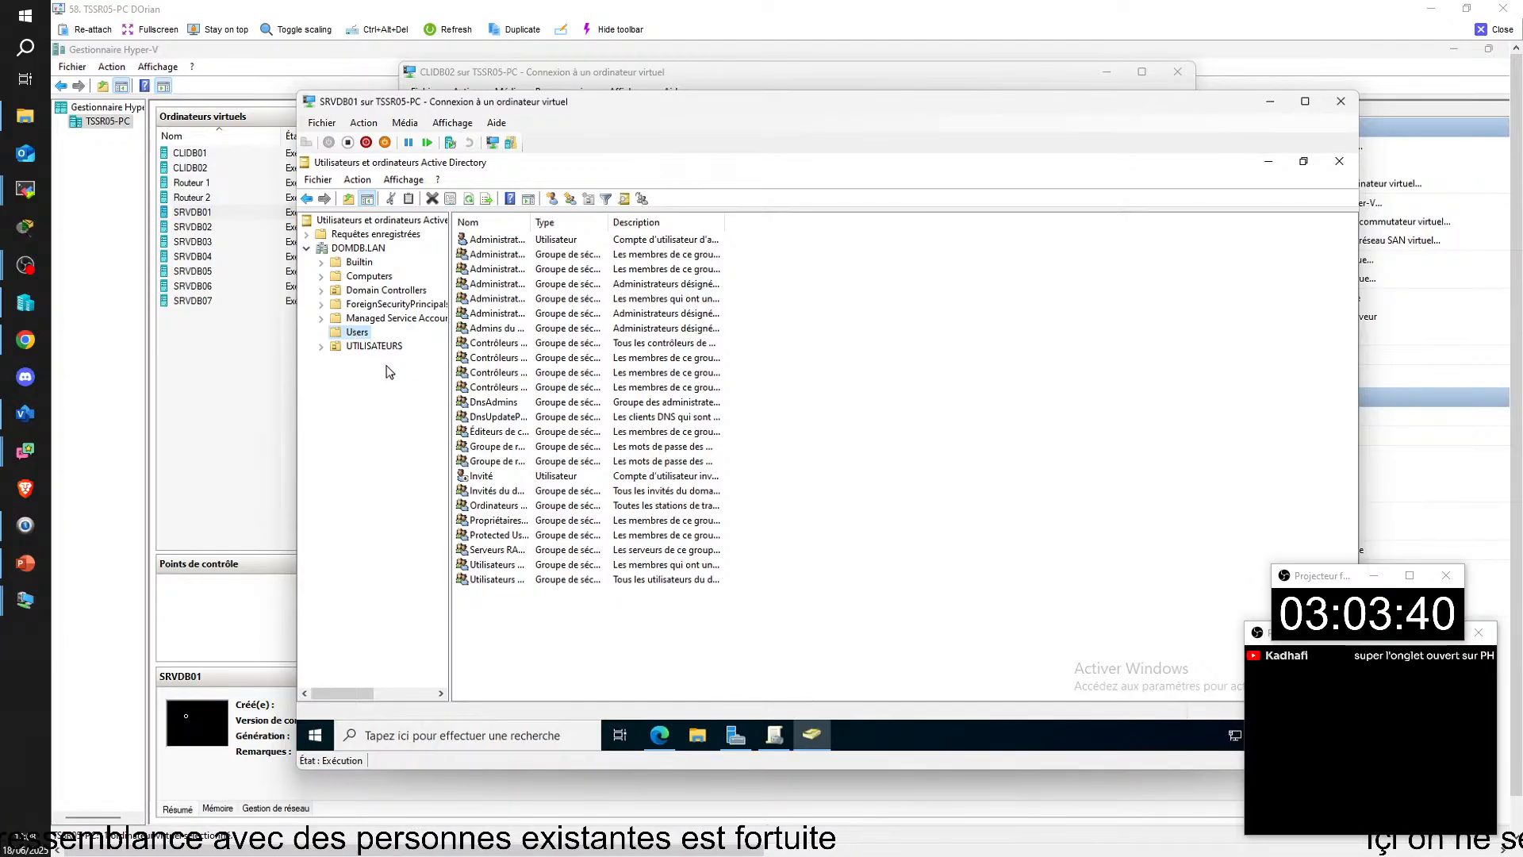
Step: Check the objects at the DOMDB.LAN root and the contents of the UTILISATEURS organizational unit
left_click(357, 248)
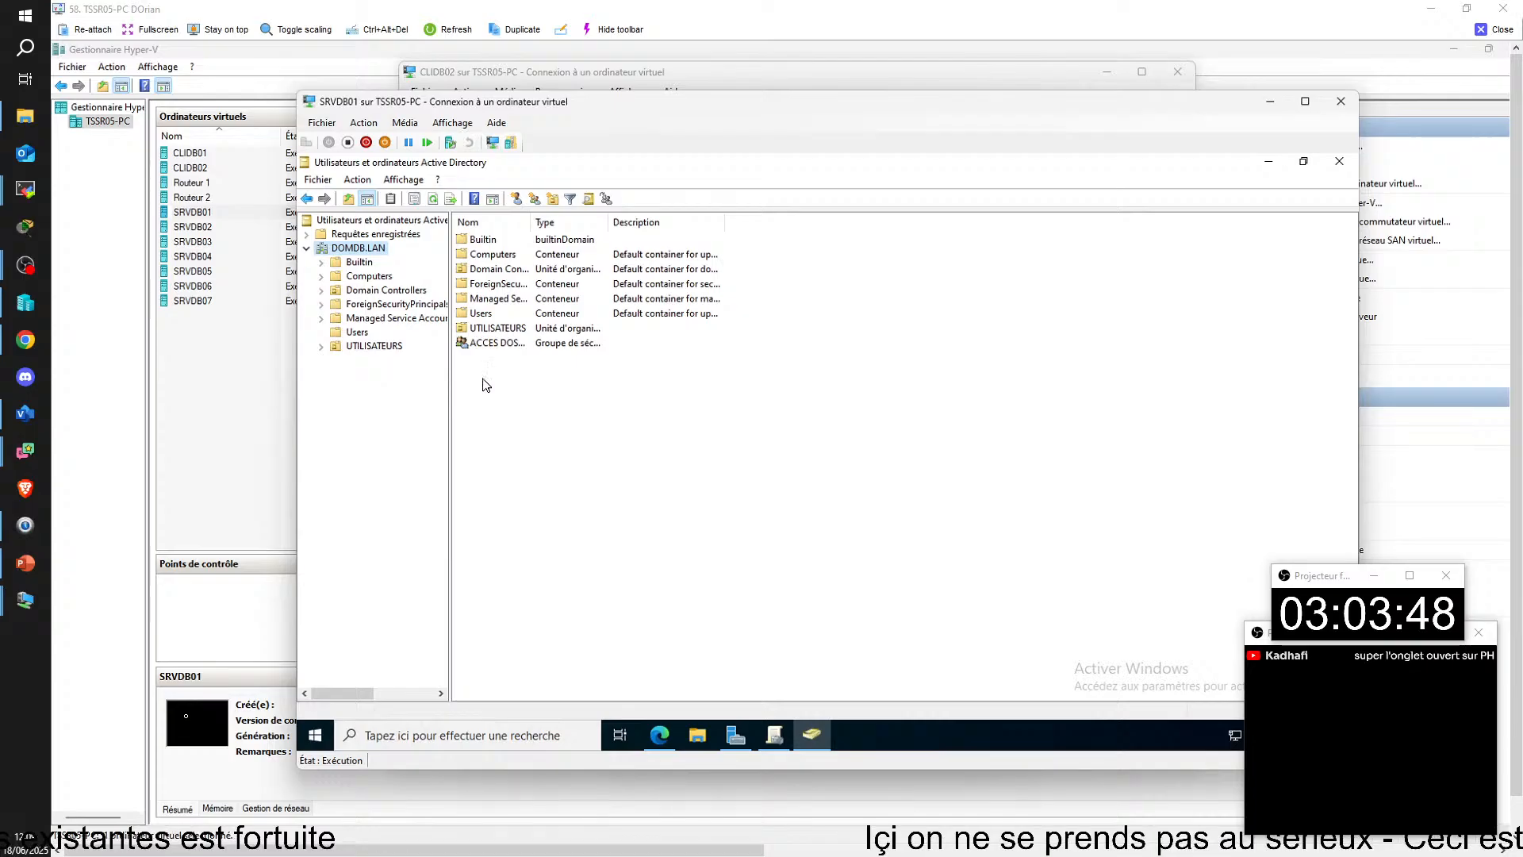
double_click(496, 329)
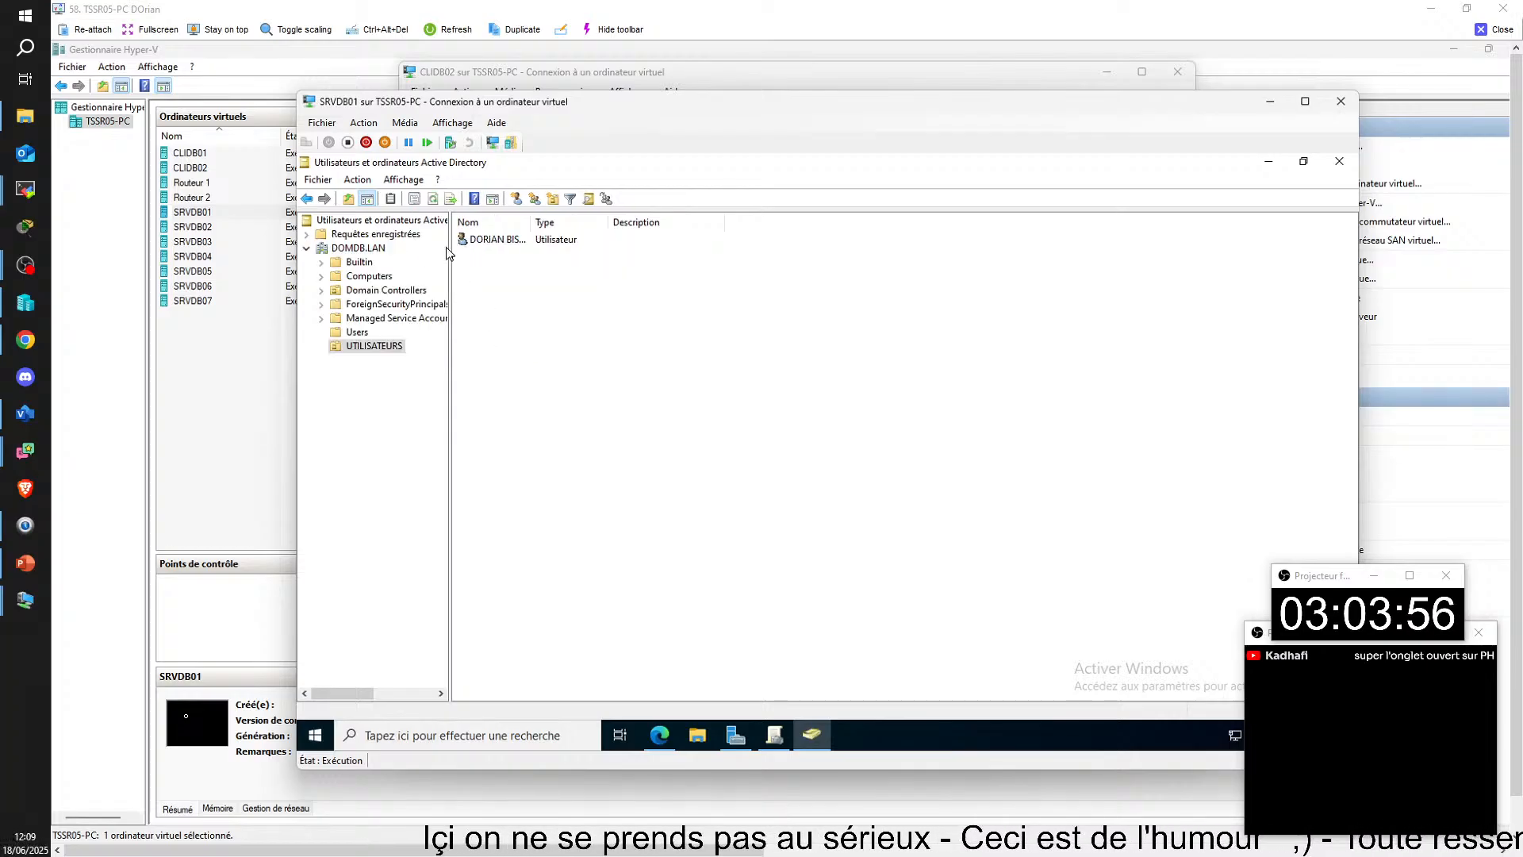
left_click(365, 249)
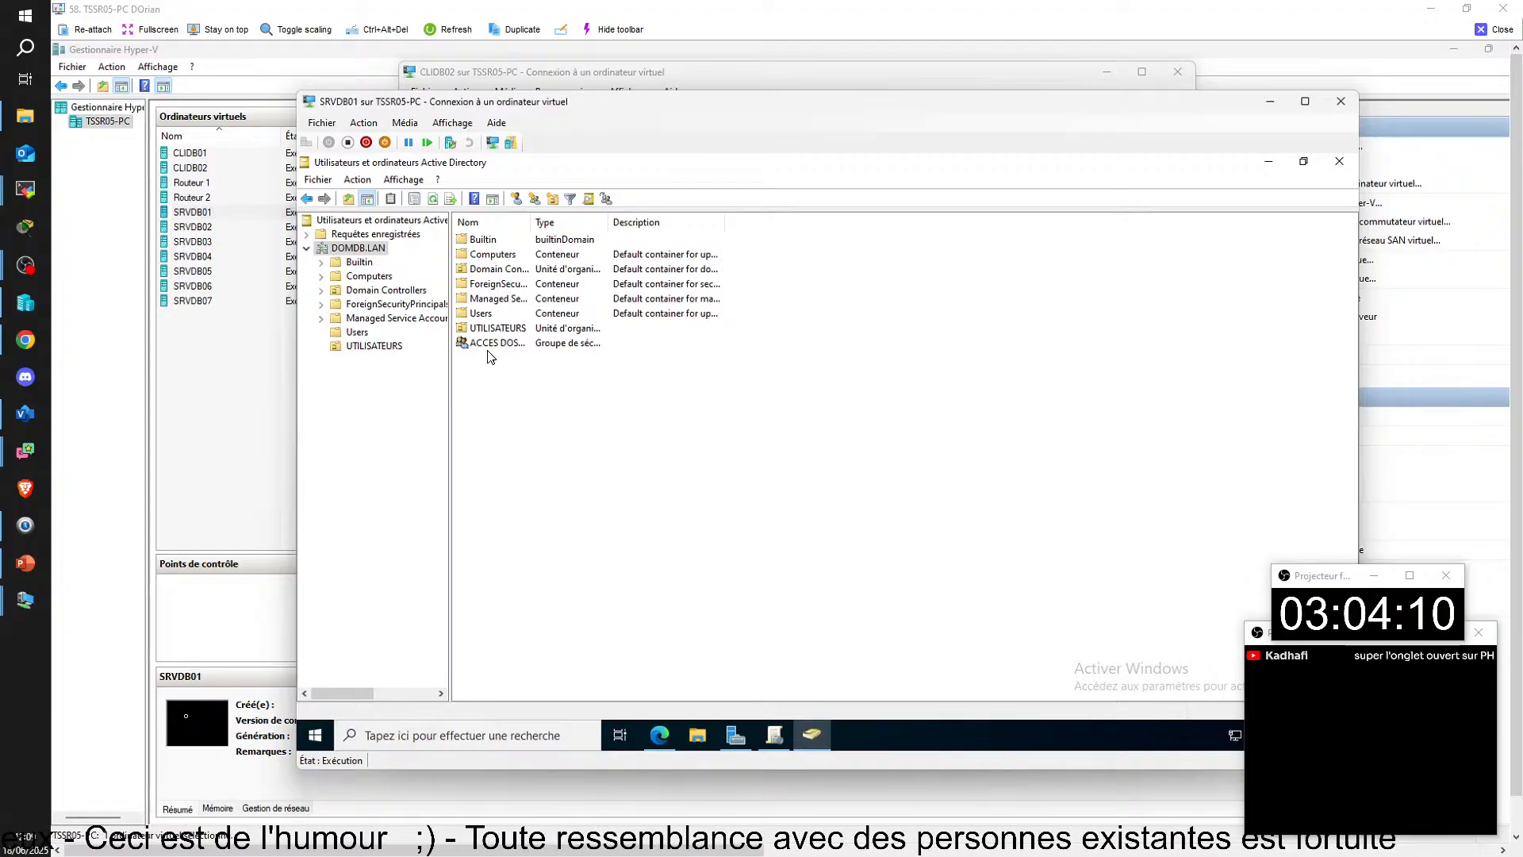
double_click(495, 328)
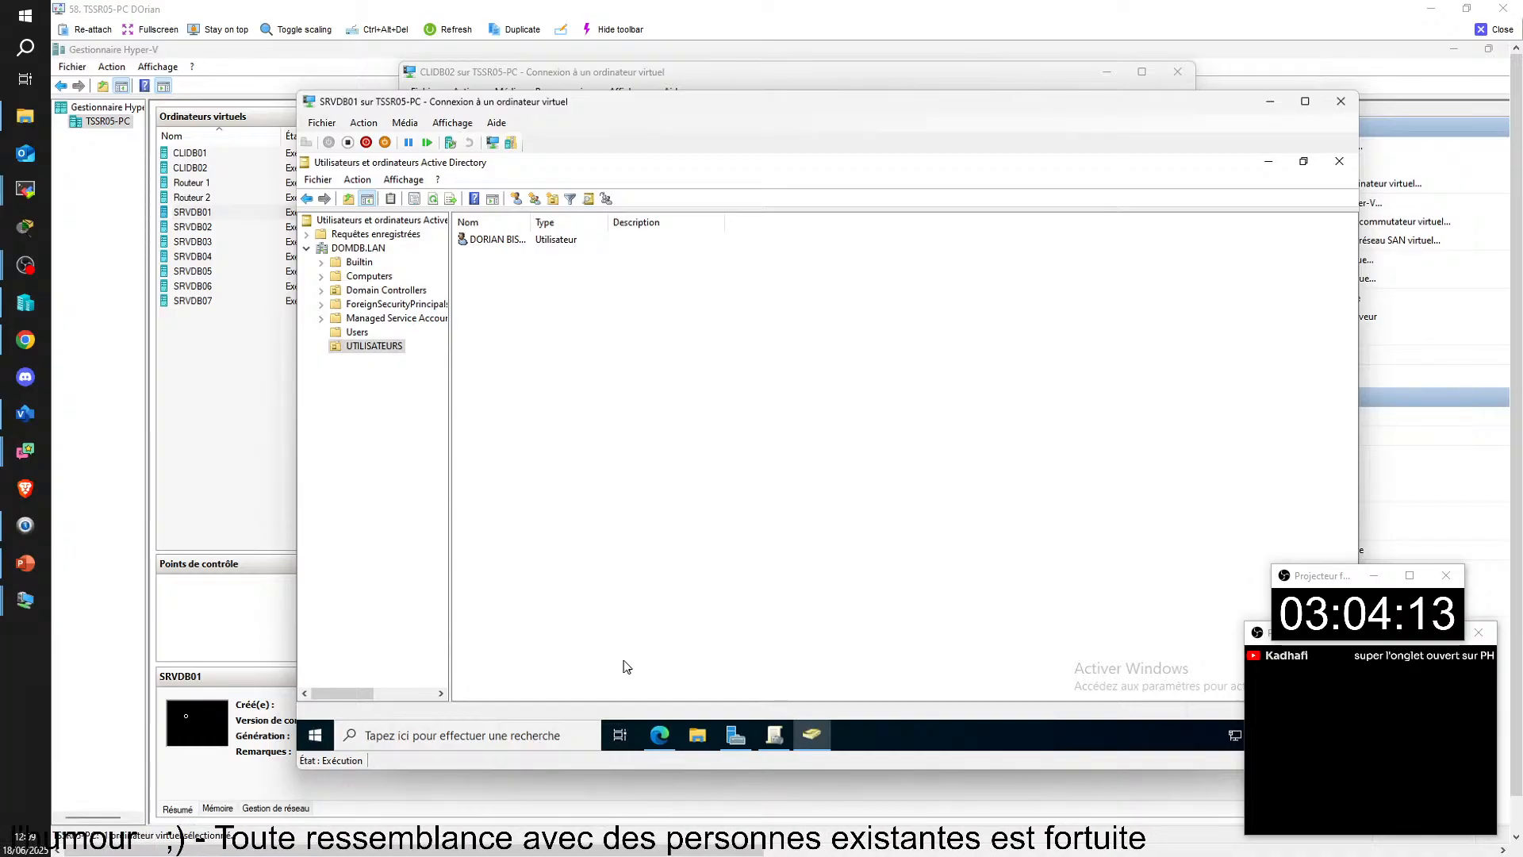
Step: Switch to CLIDB02 and run GPUPDATE in the command prompt to refresh the policies
mouse_move(592, 845)
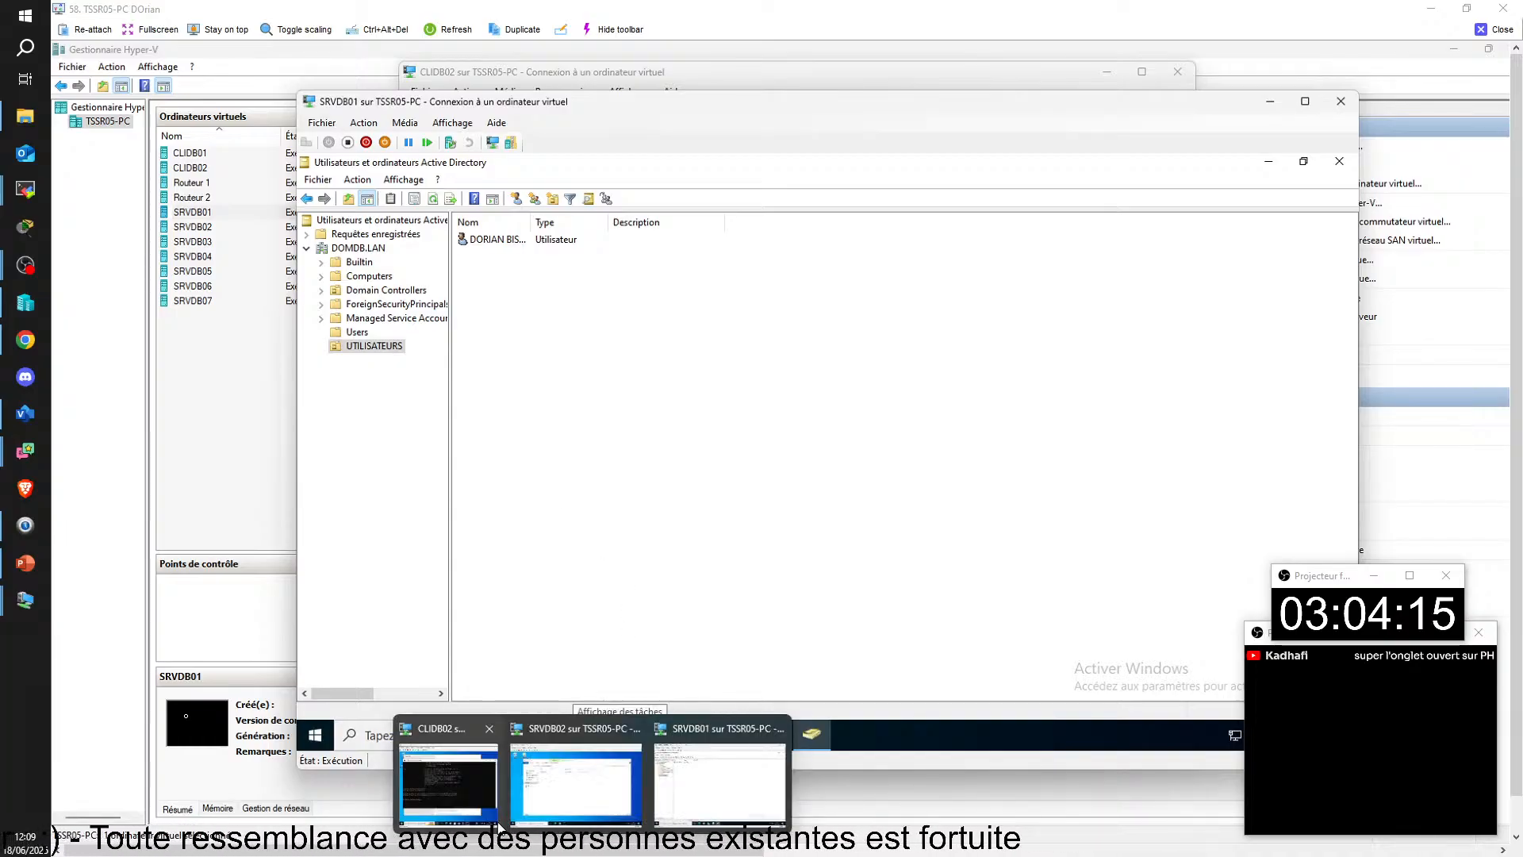
left_click(457, 803)
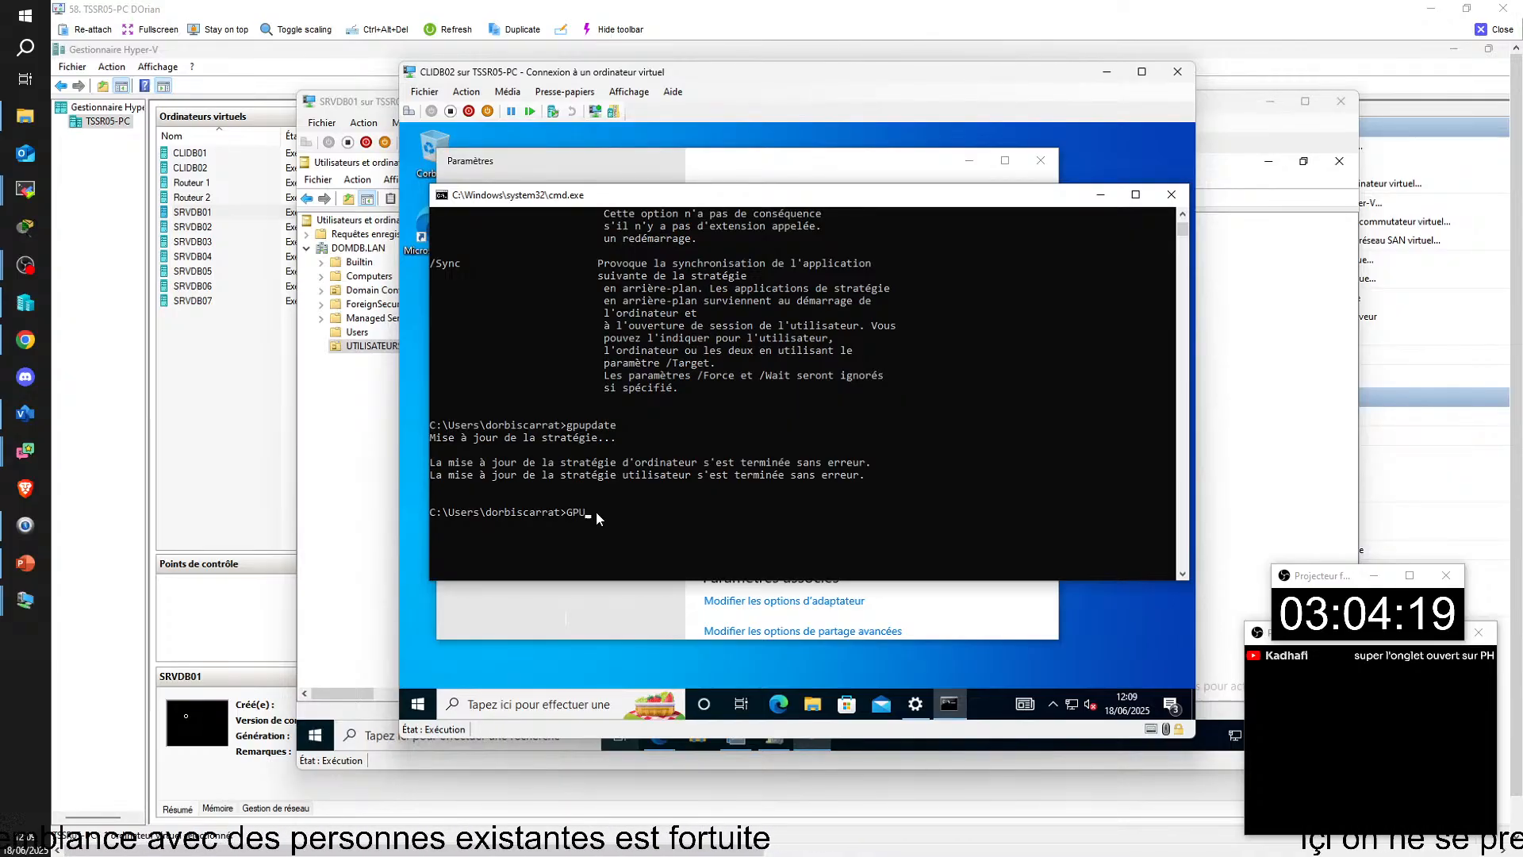
type("GPUPDATE")
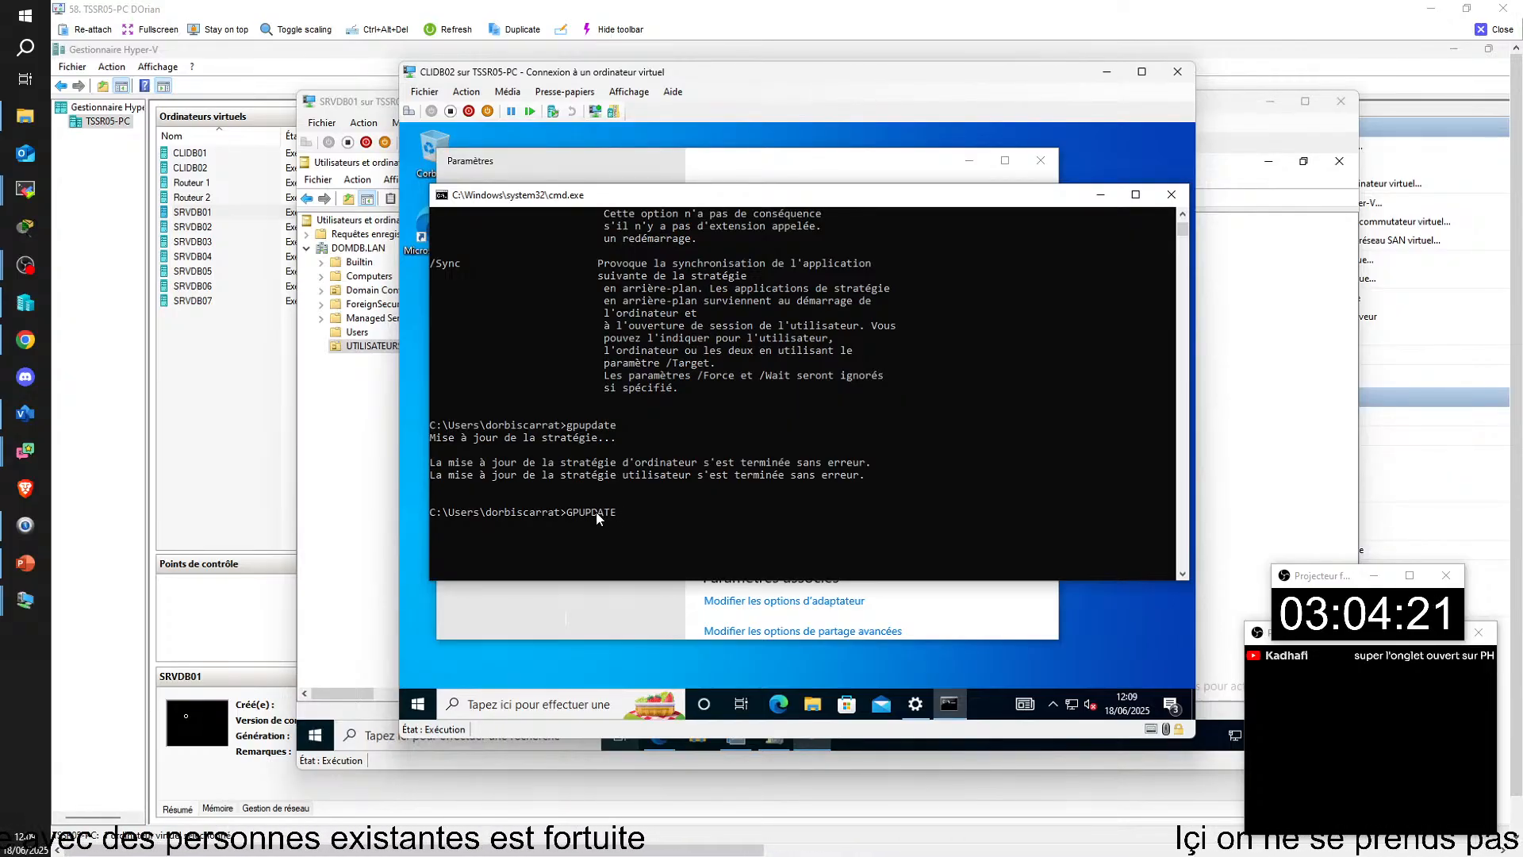
key("Return")
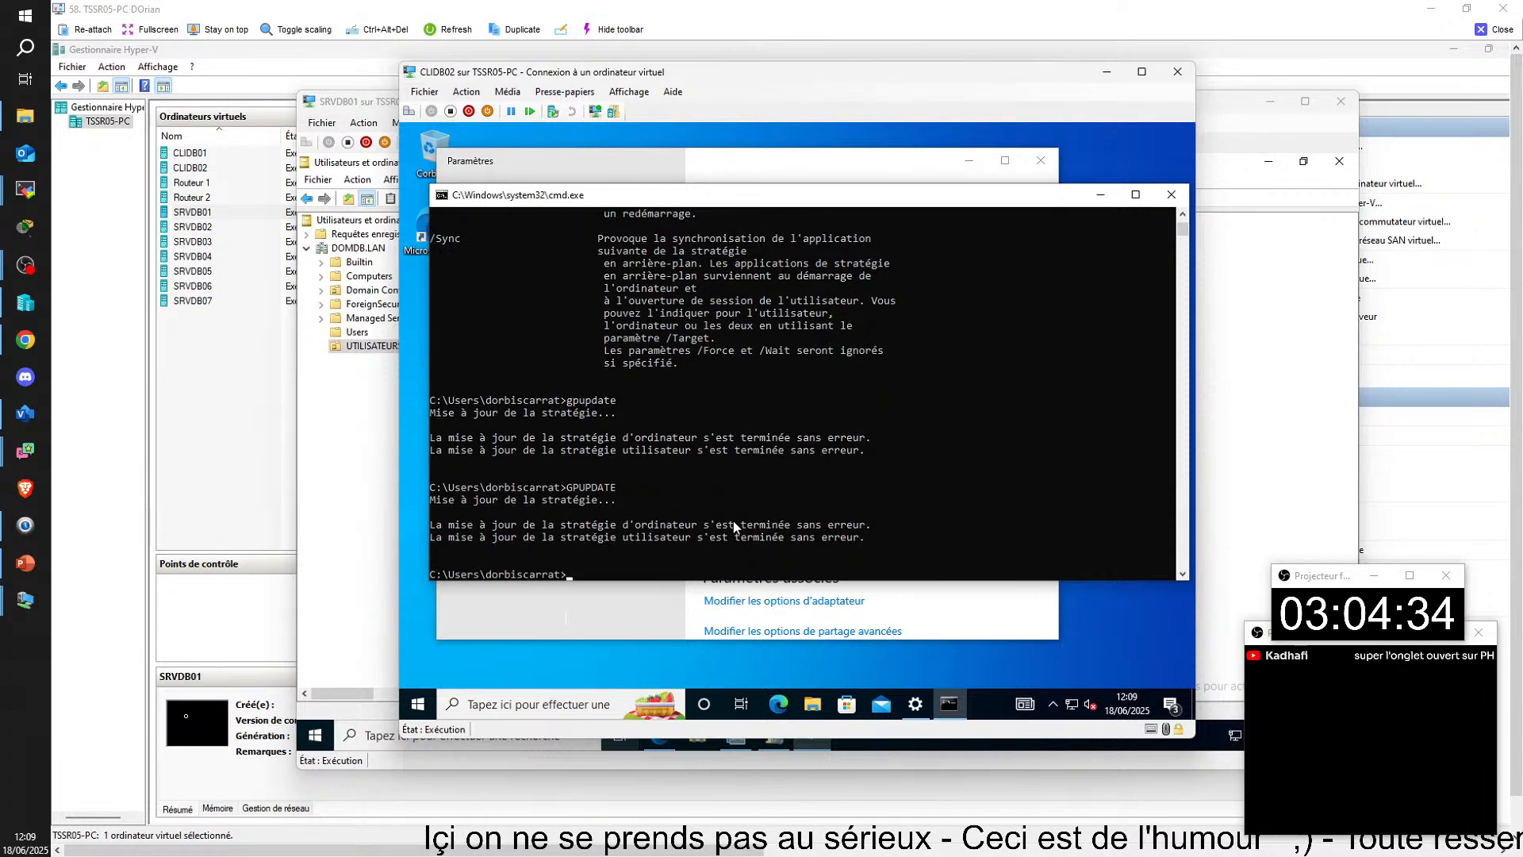
Step: Run gpresult -r on CLIDB02 and read the applied and denied policies in the user settings section
type("gpresu")
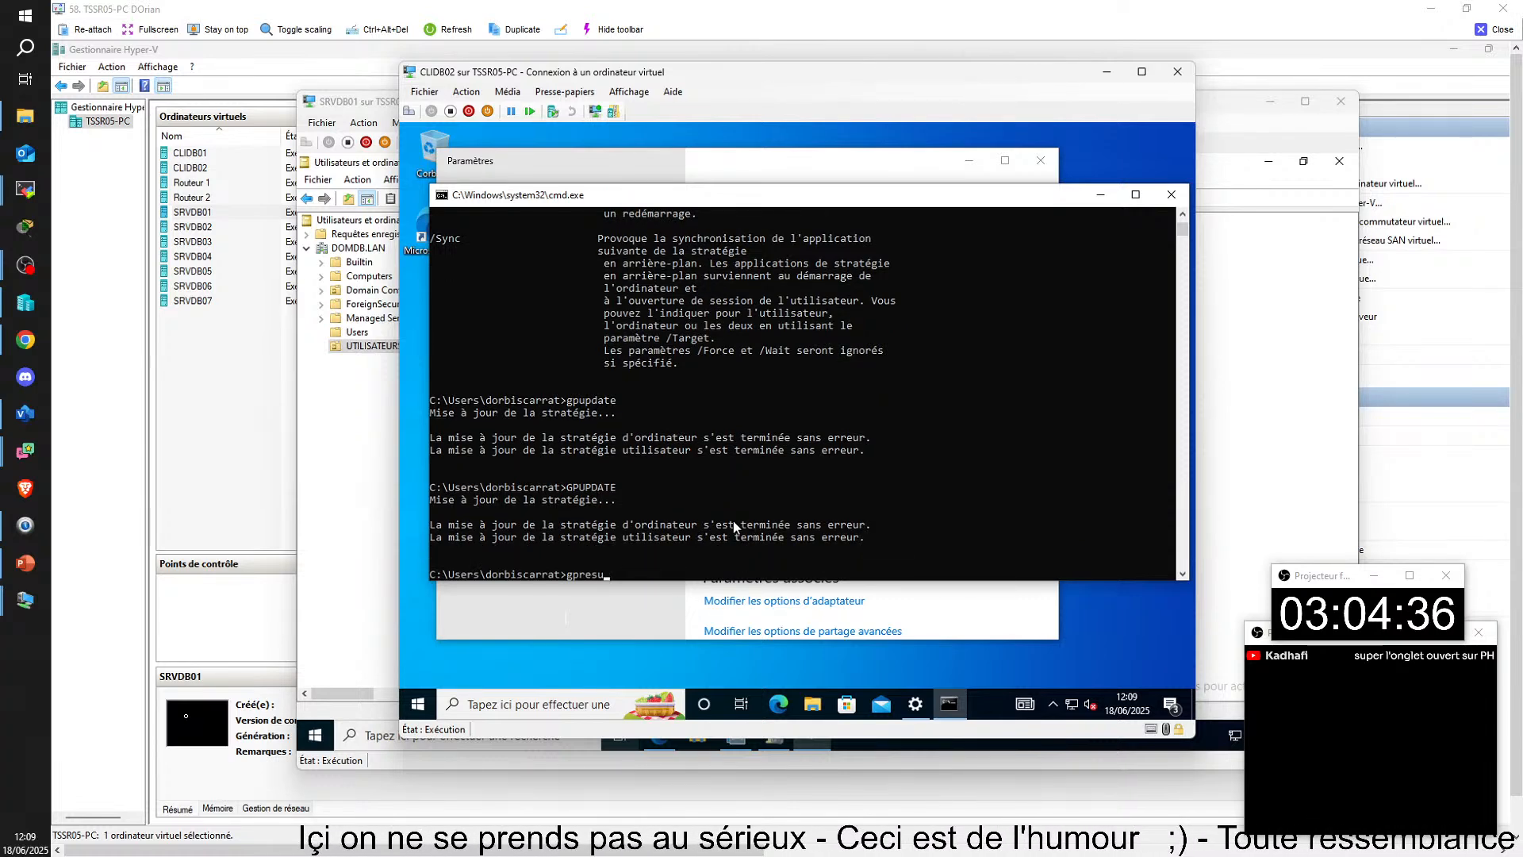
type("lt -r")
key("Return")
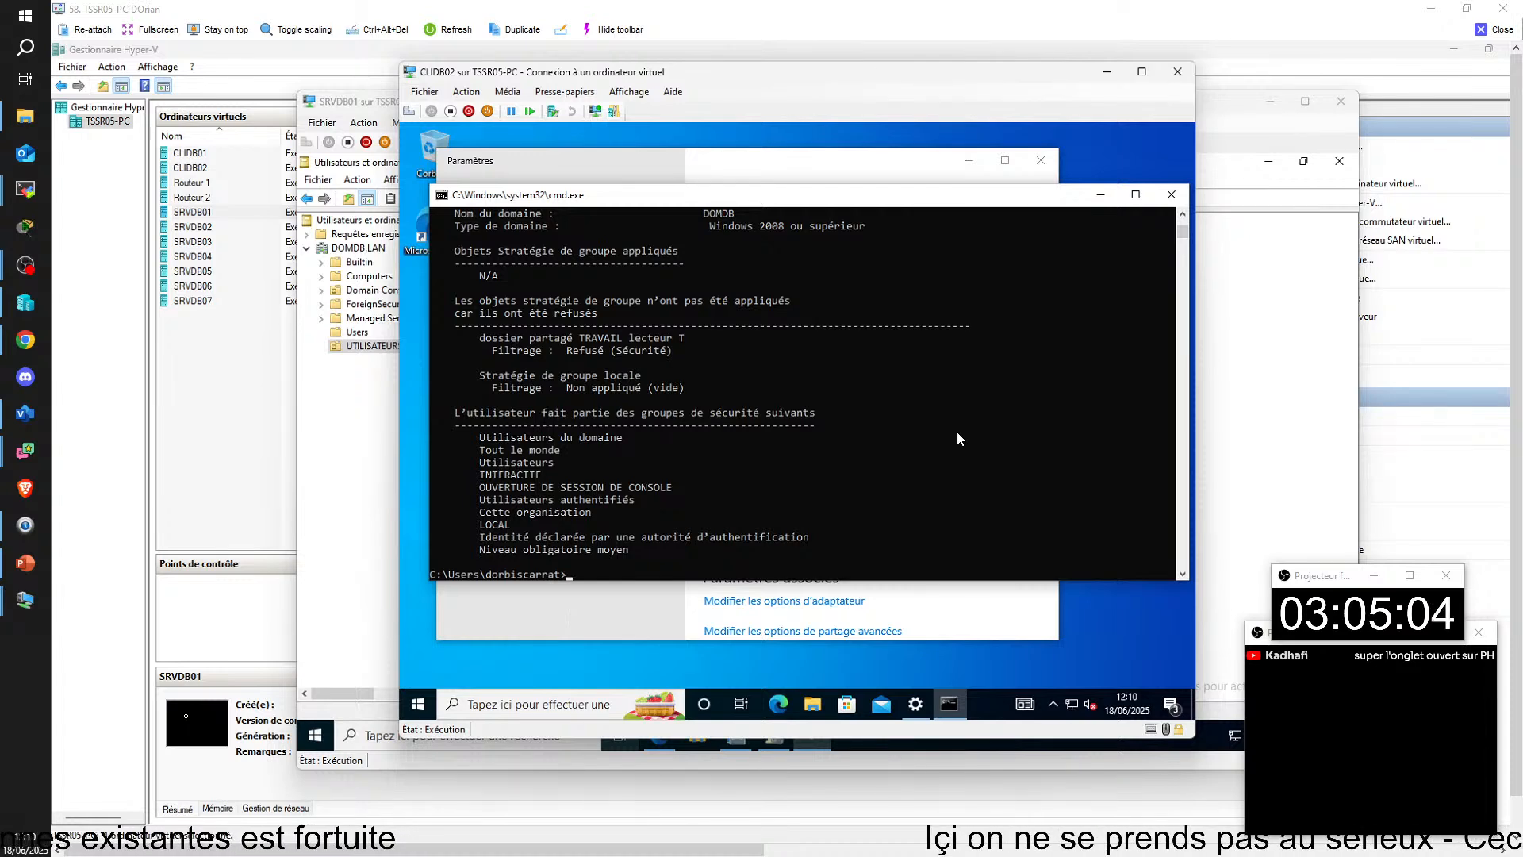
scroll(932, 416, "down", 1)
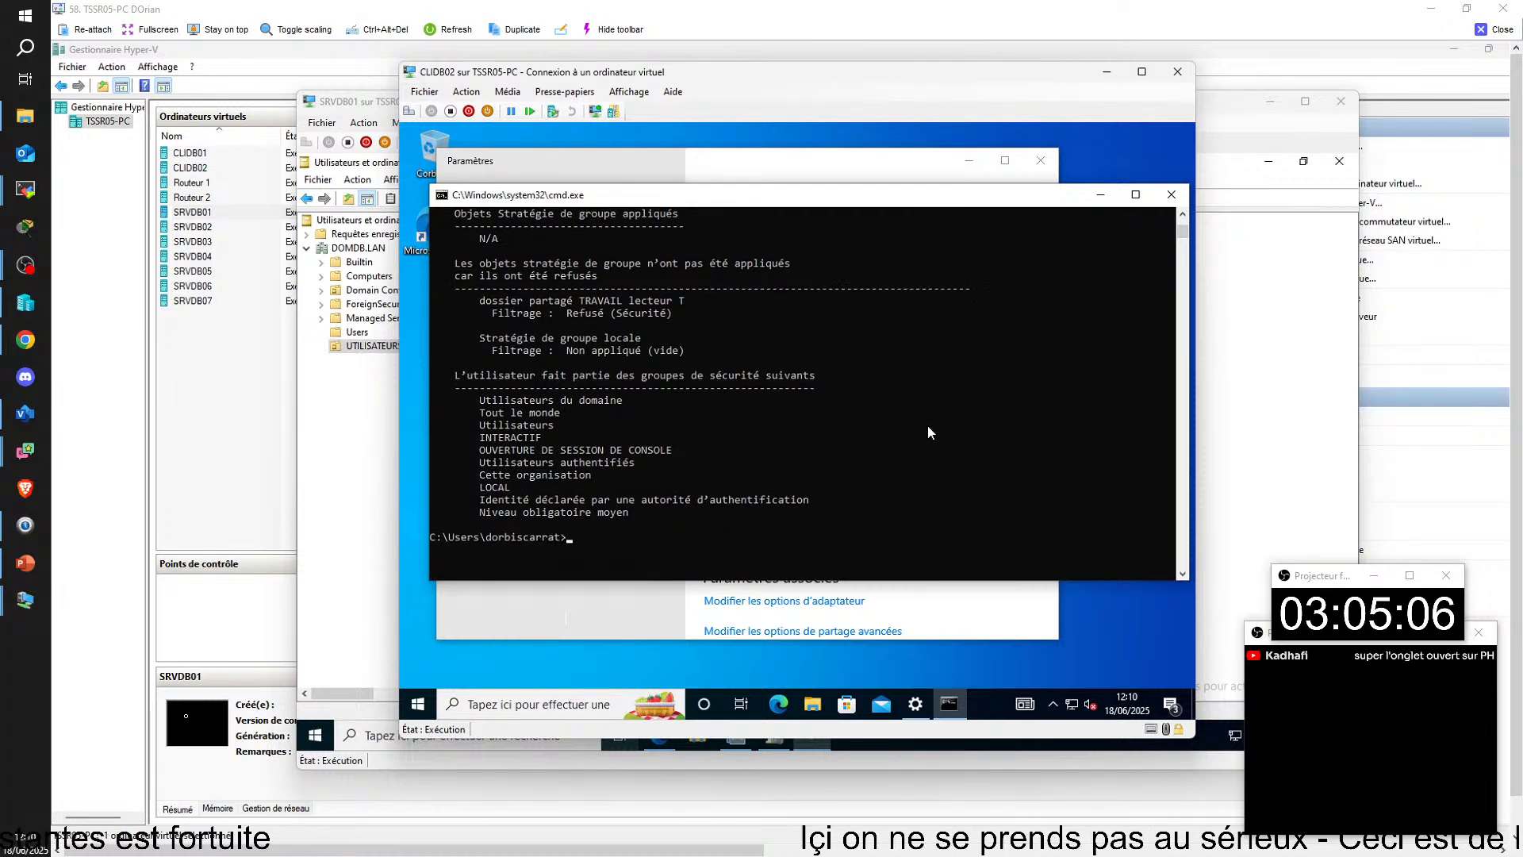
scroll(928, 431, "up", 4)
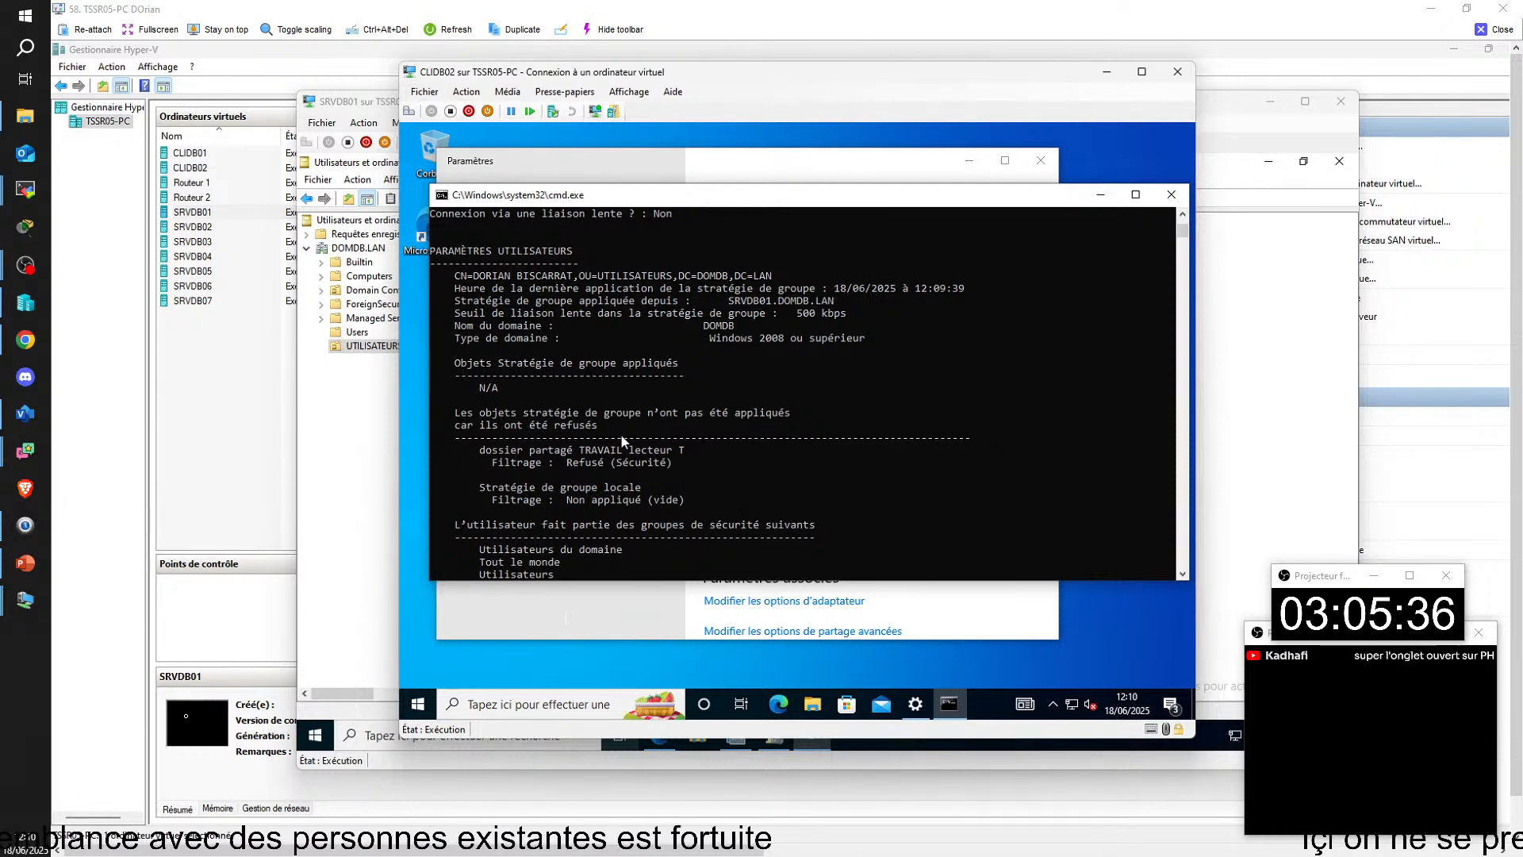
Step: On SRVDB01, check the group memberships of the user in UTILISATEURS and the scope of the dossier partagé TRAVAIL lecteur T policy
left_click(367, 471)
left_click(373, 250)
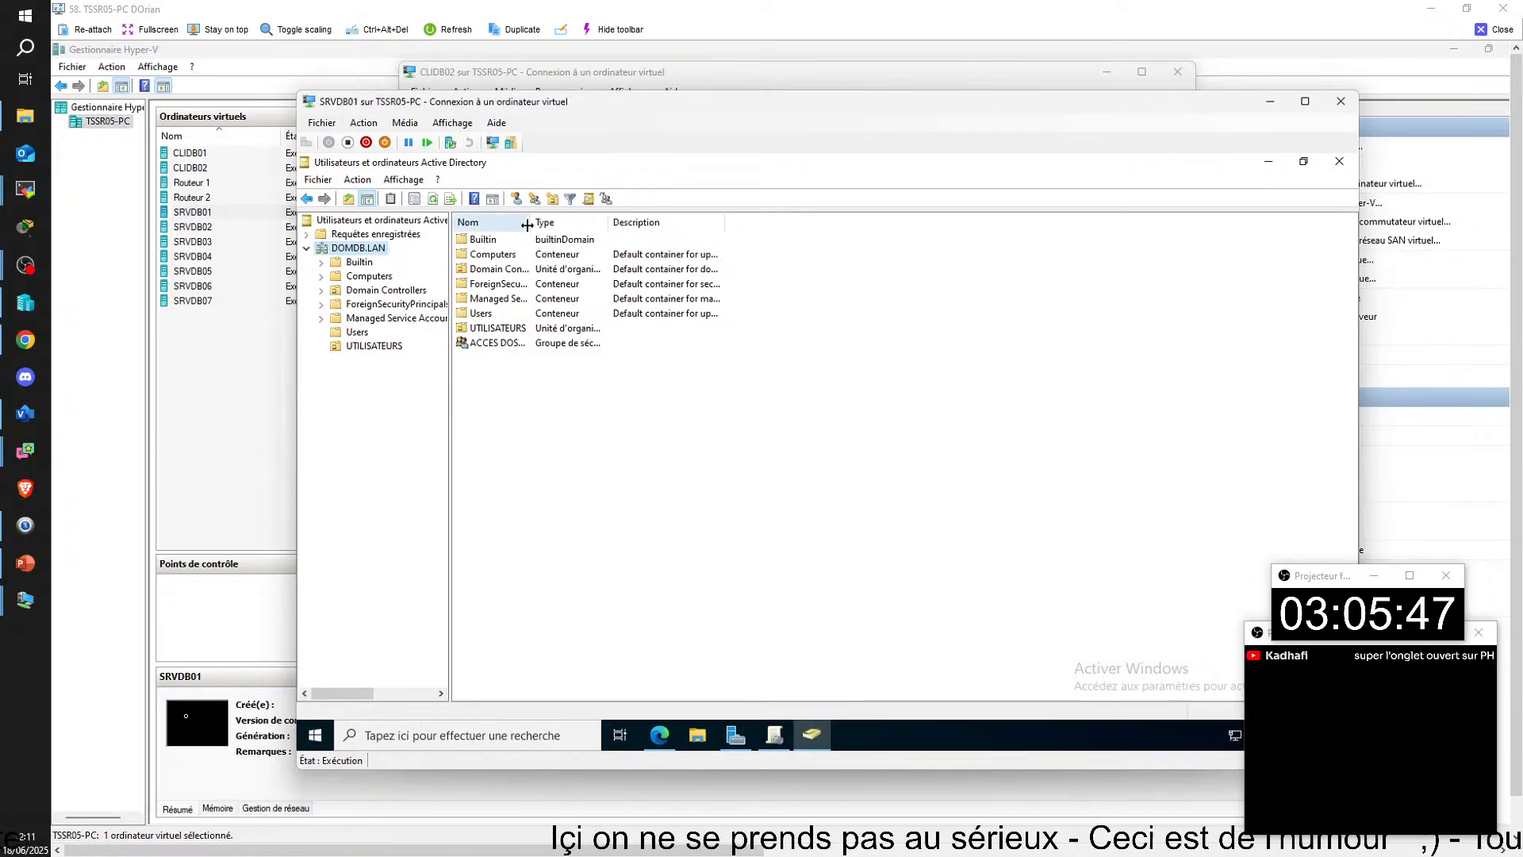
left_click_drag(529, 224, 699, 228)
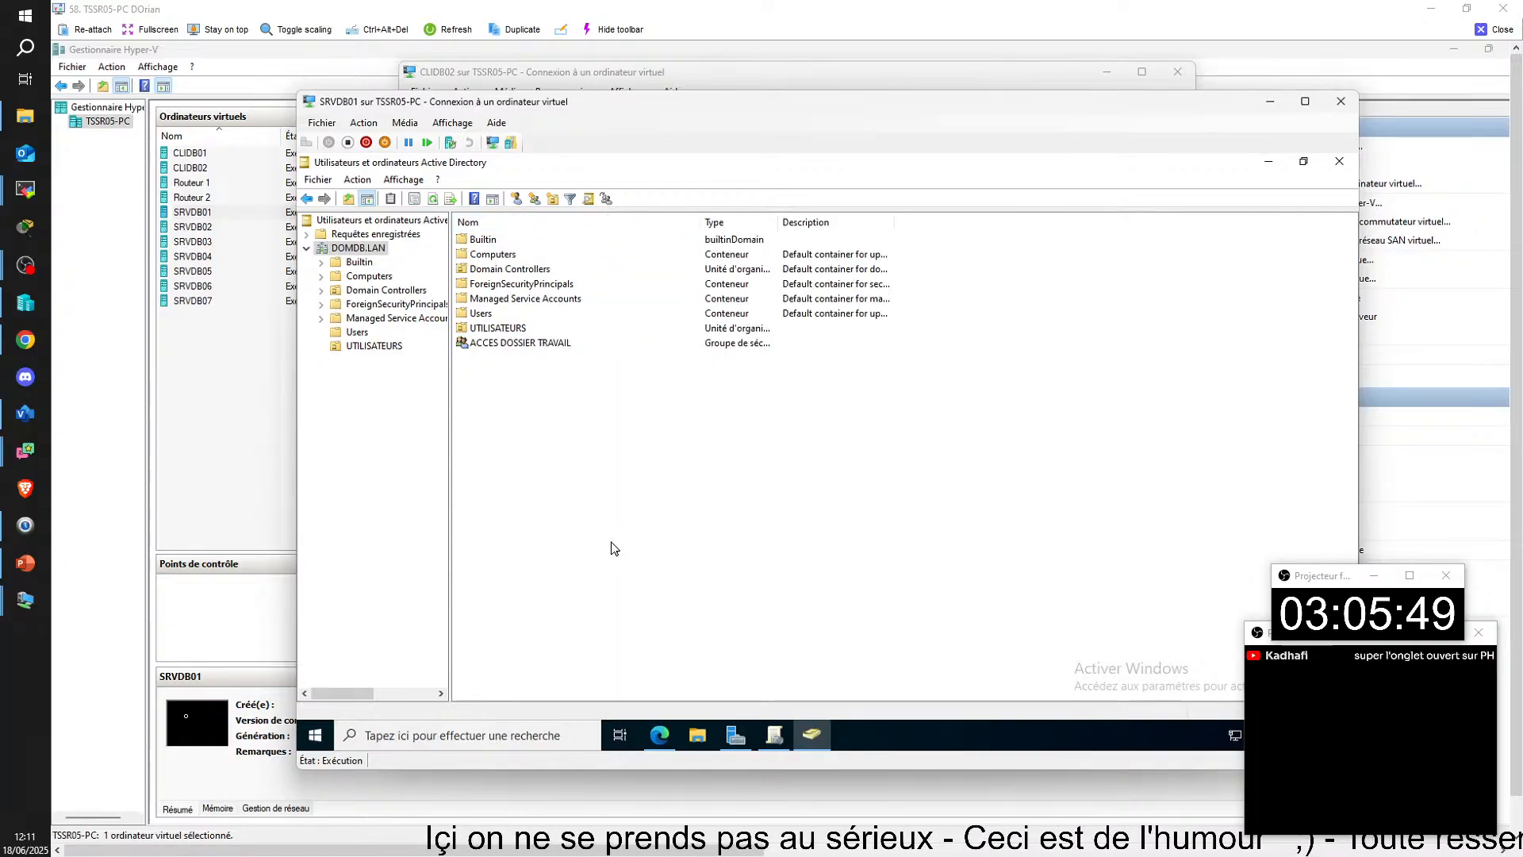
double_click(501, 329)
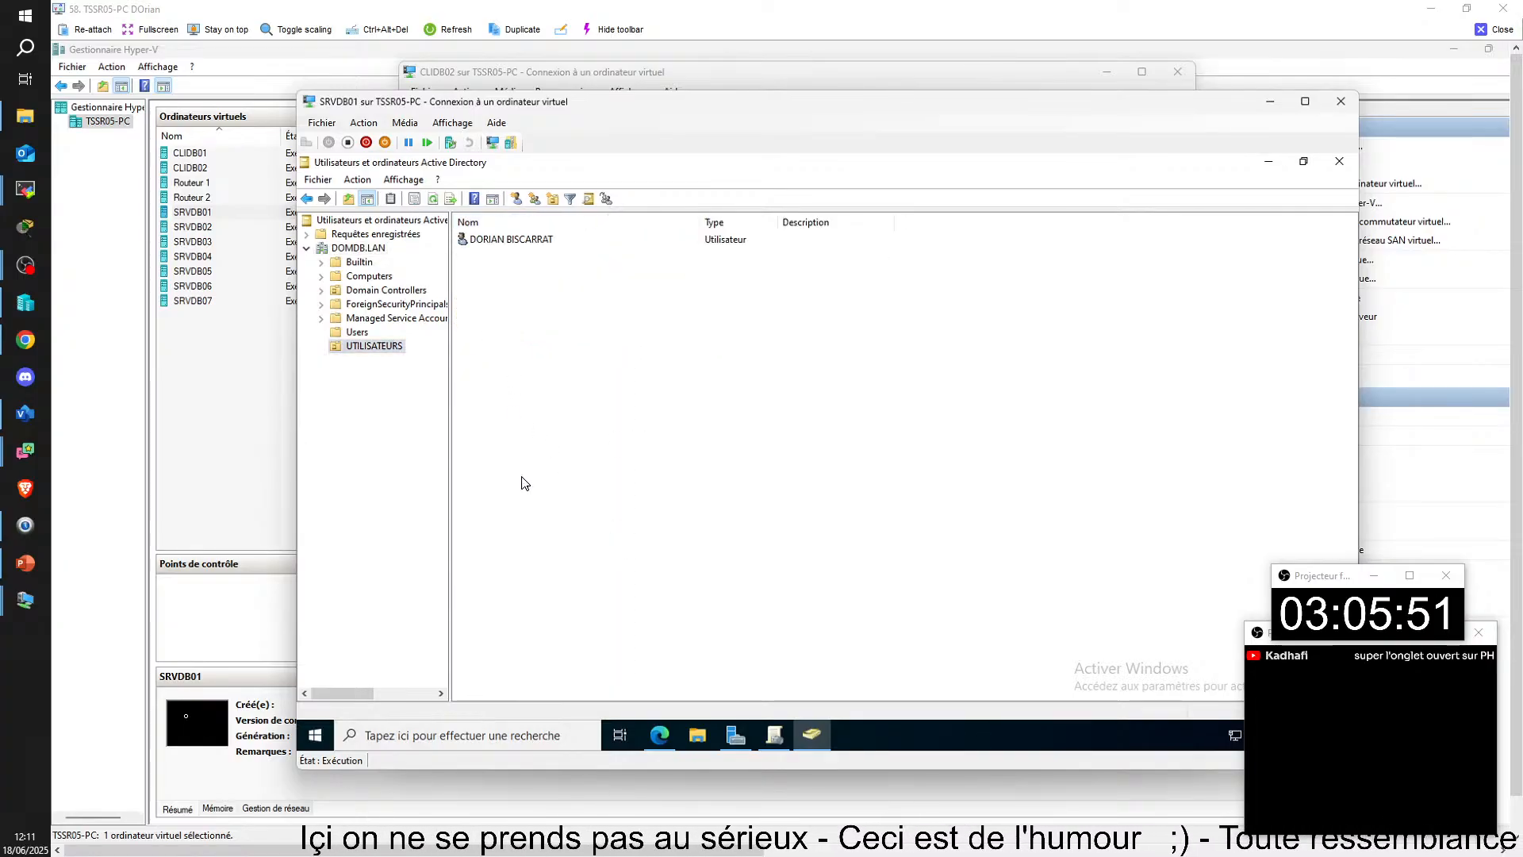
double_click(505, 241)
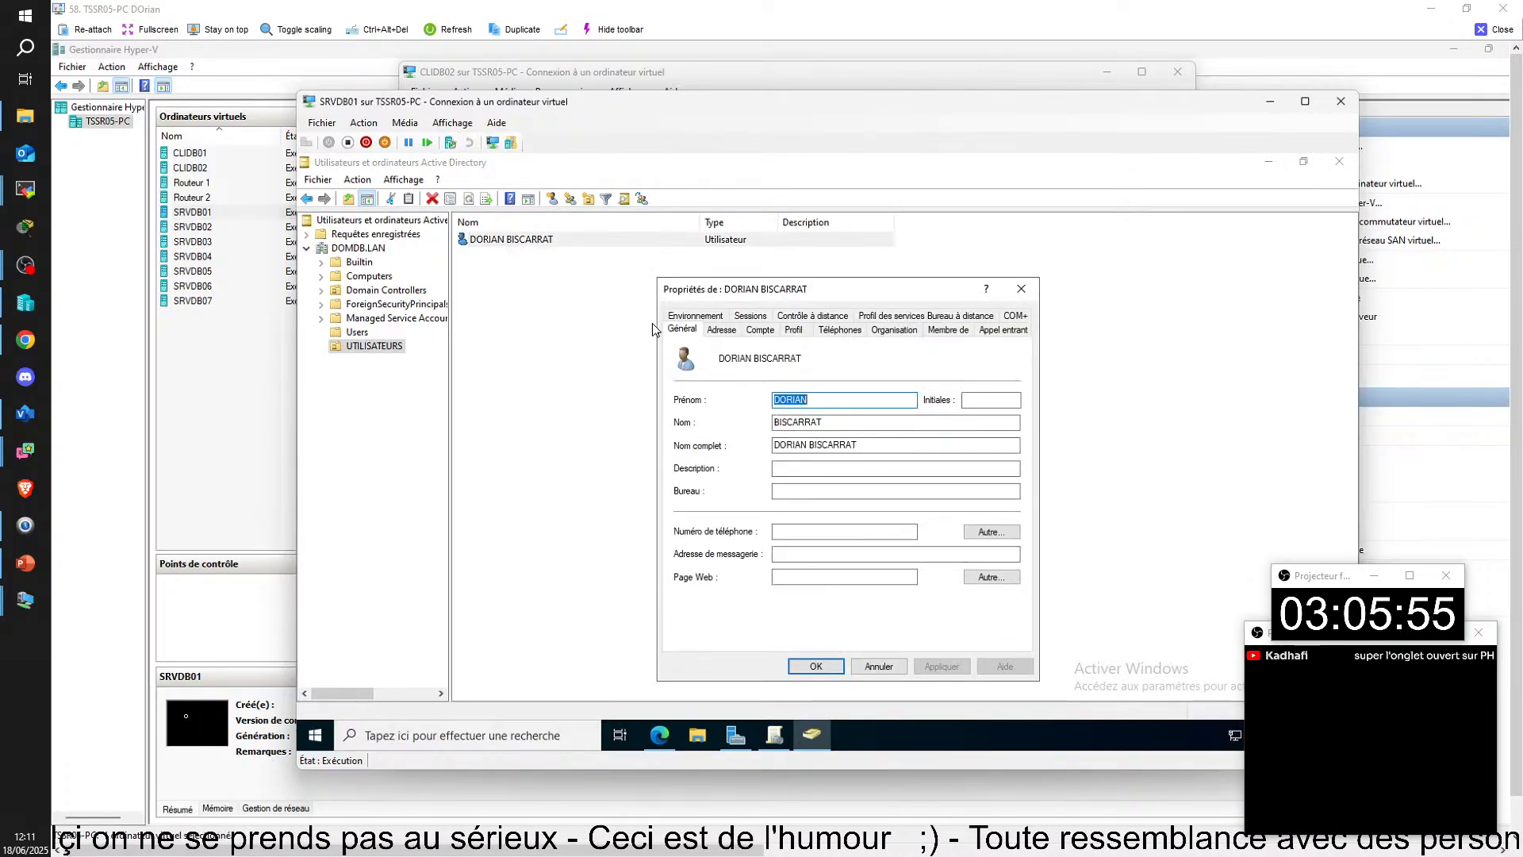
left_click(950, 330)
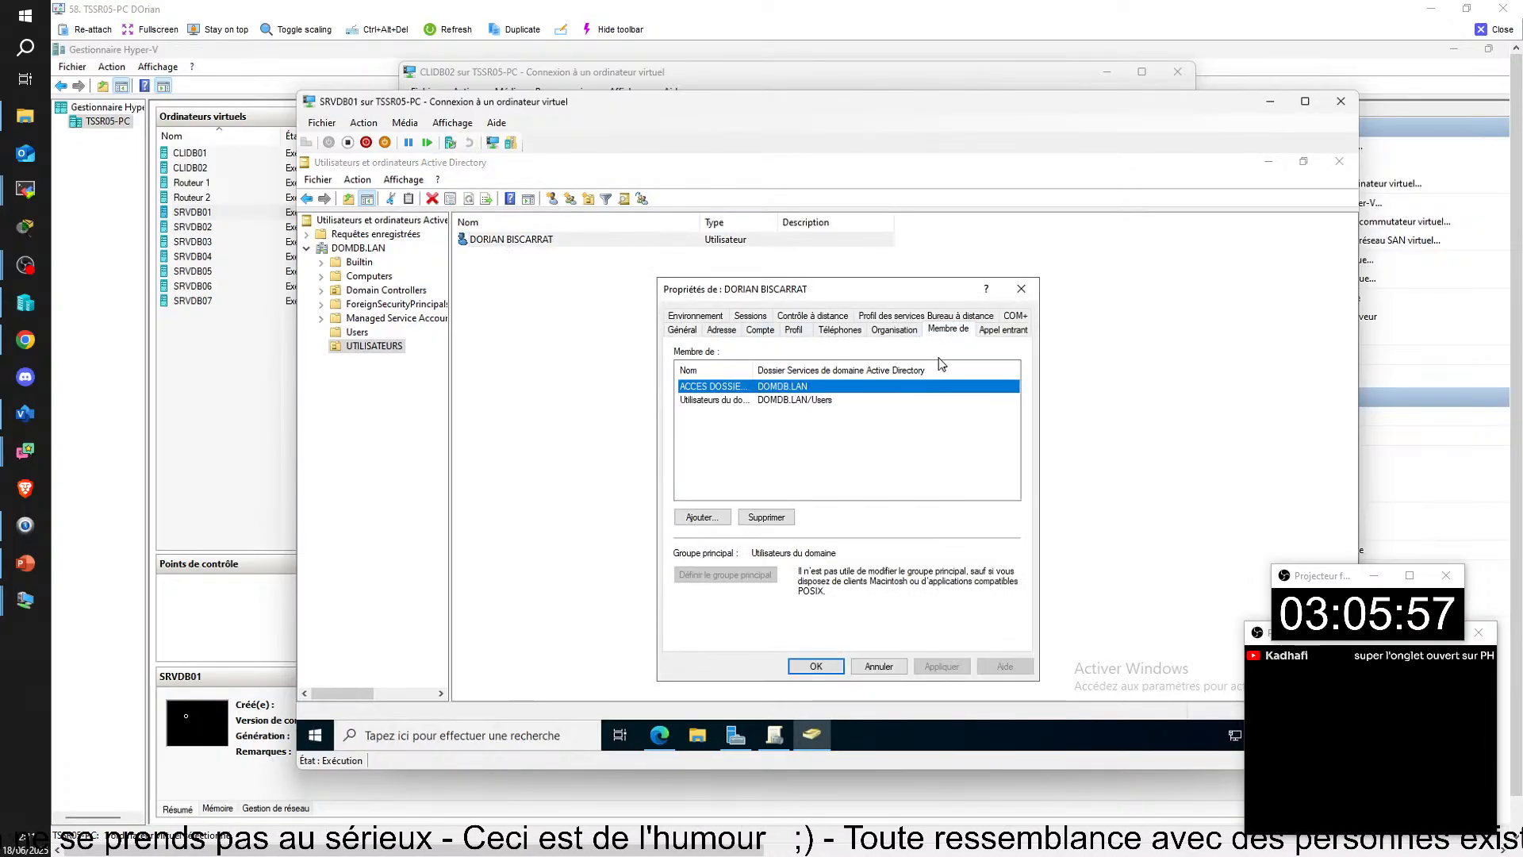
left_click_drag(858, 378, 894, 378)
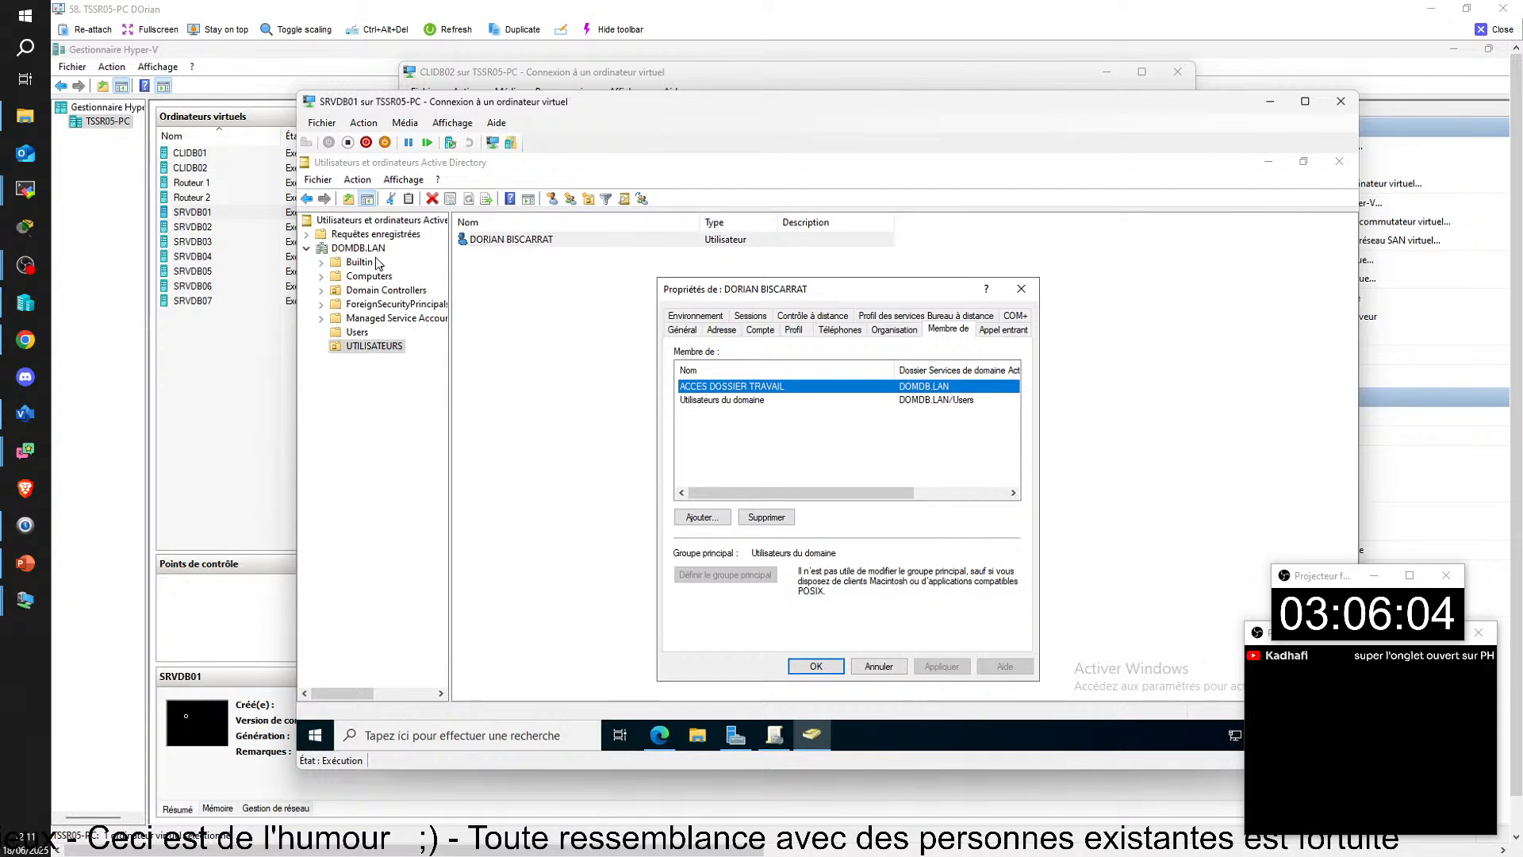
left_click(815, 665)
left_click(775, 735)
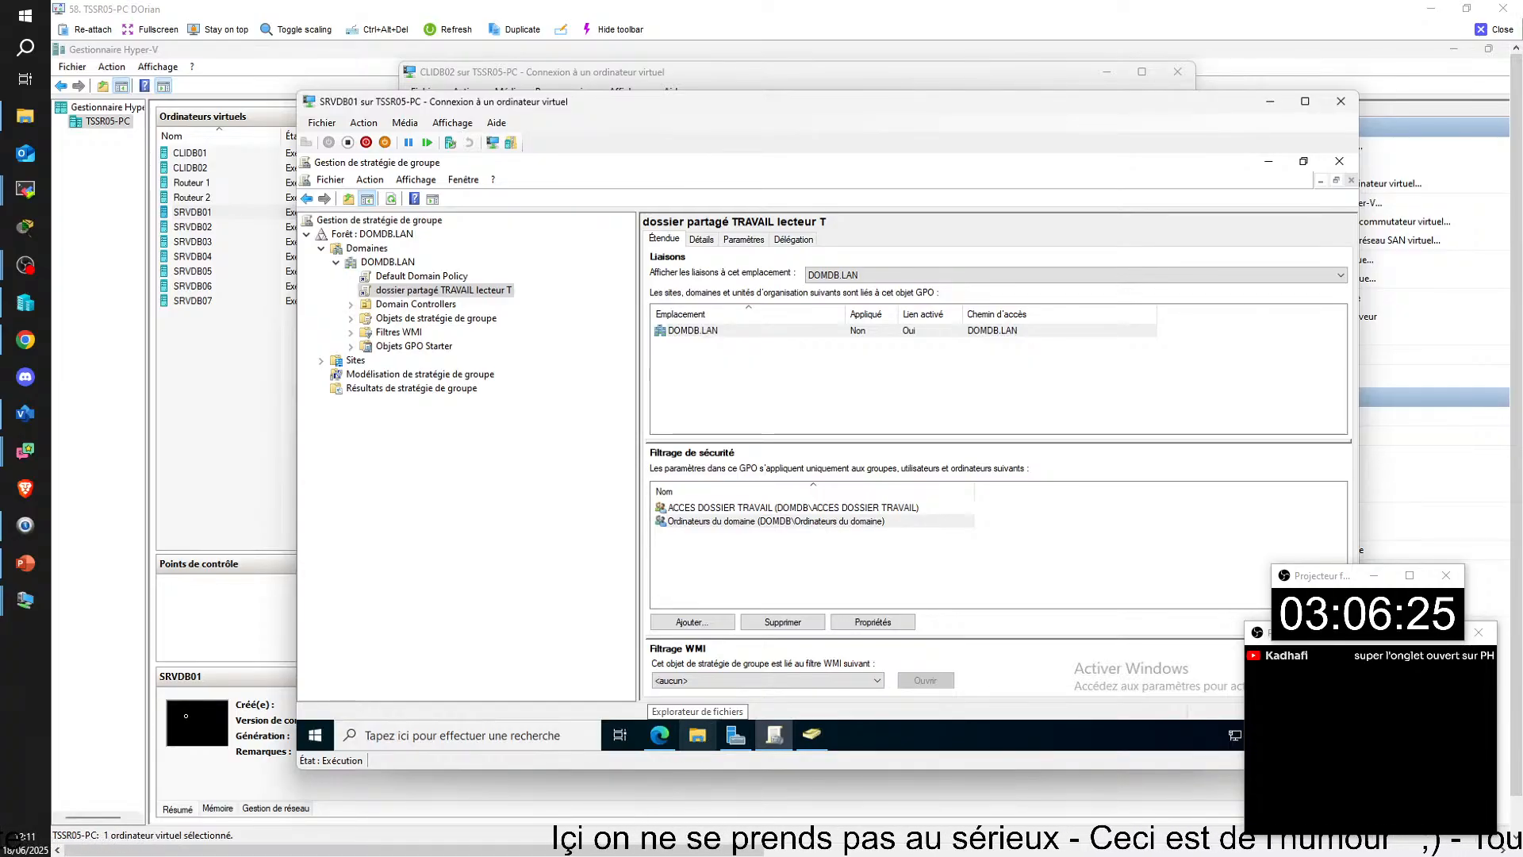
Step: Switch to the CLIDB02 virtual machine and set its network adapter's virtual switch to VSWITCH-PRIV01
mouse_move(775, 734)
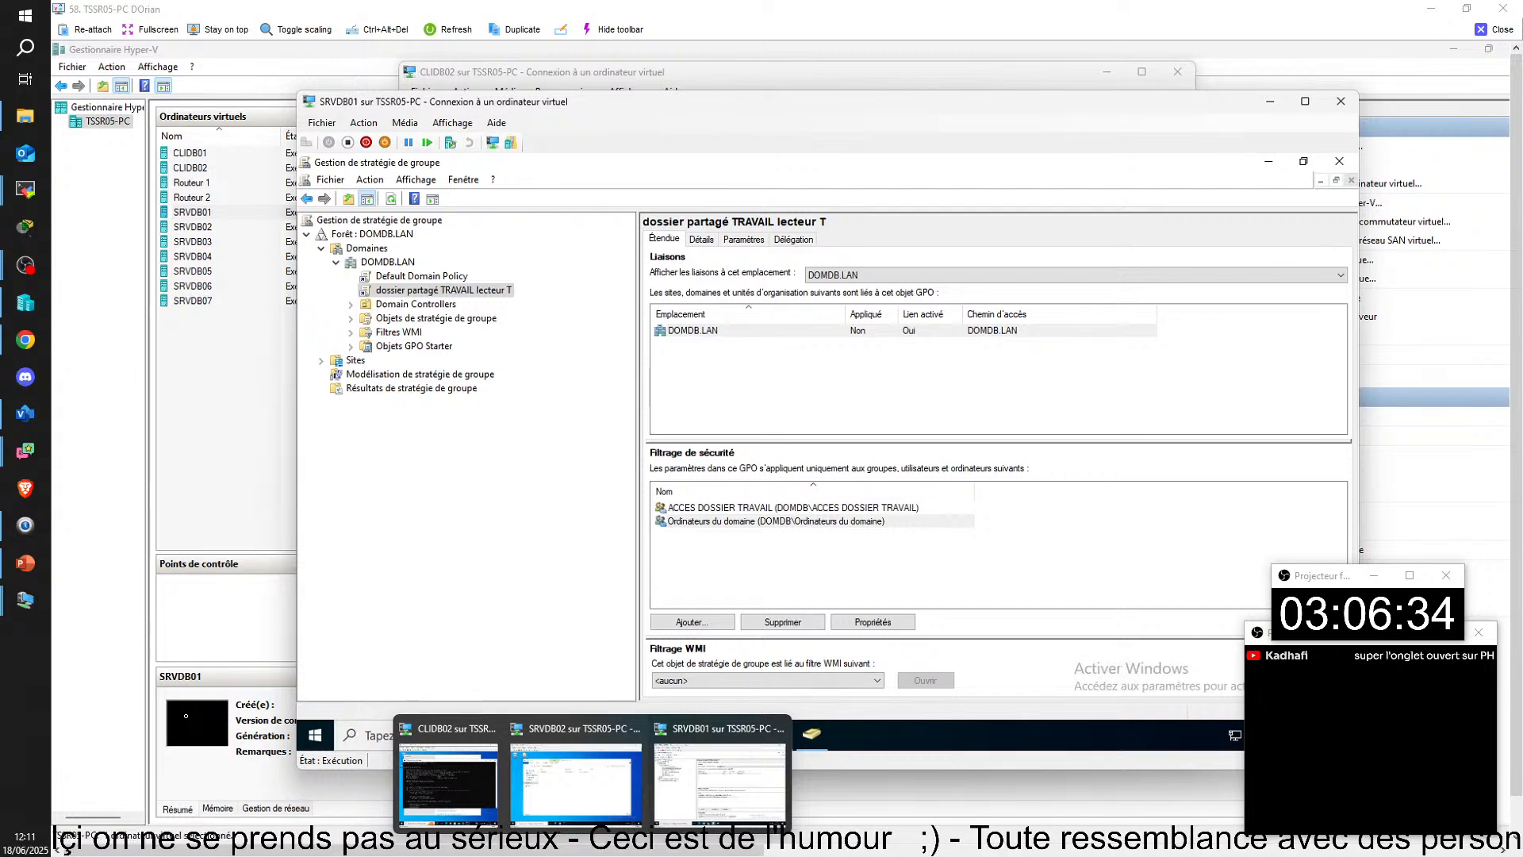
left_click(435, 773)
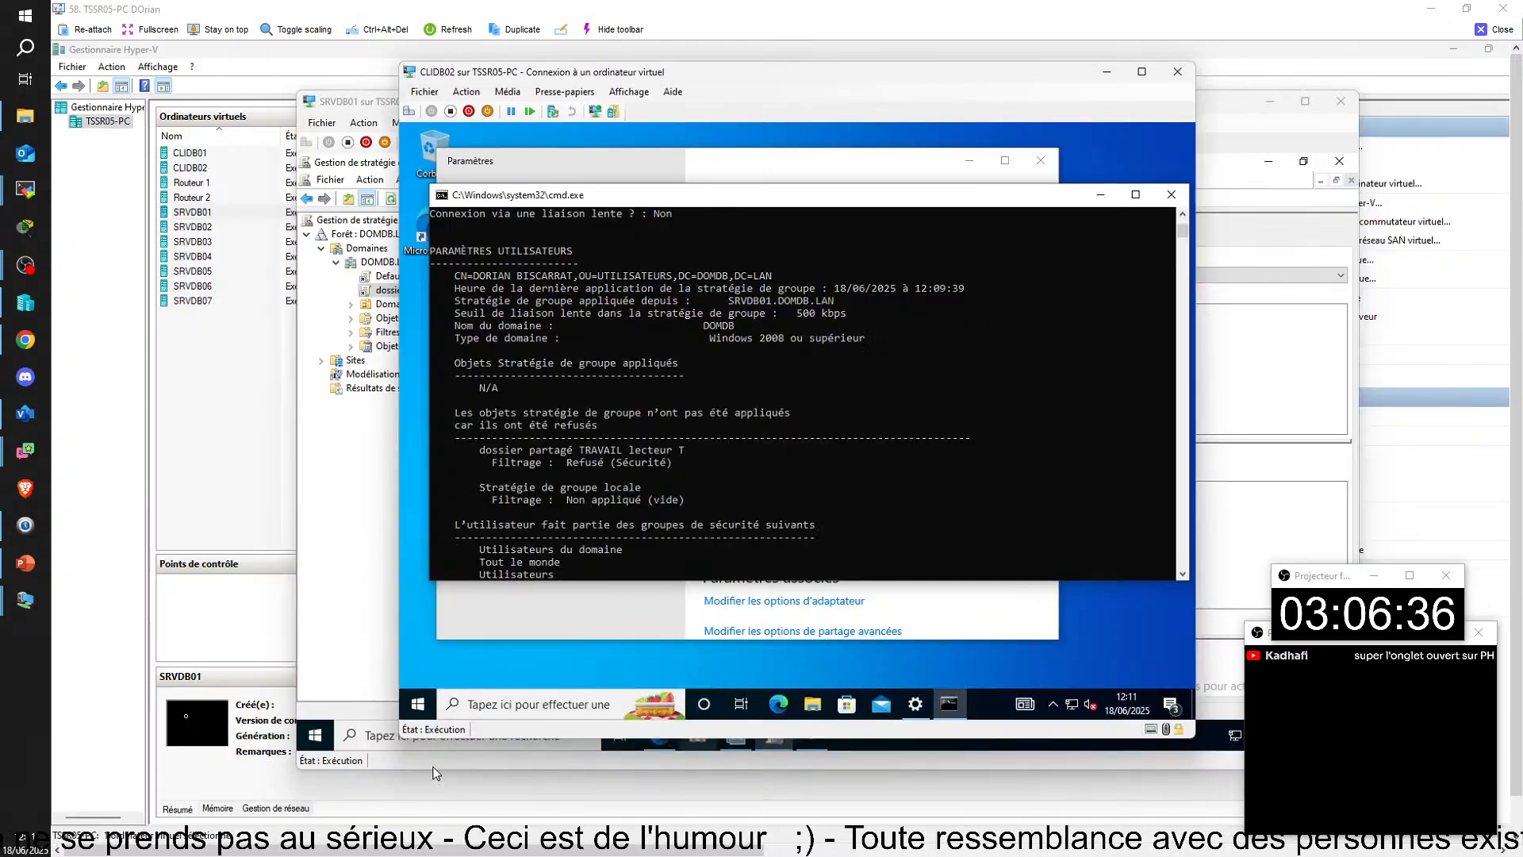
left_click(424, 92)
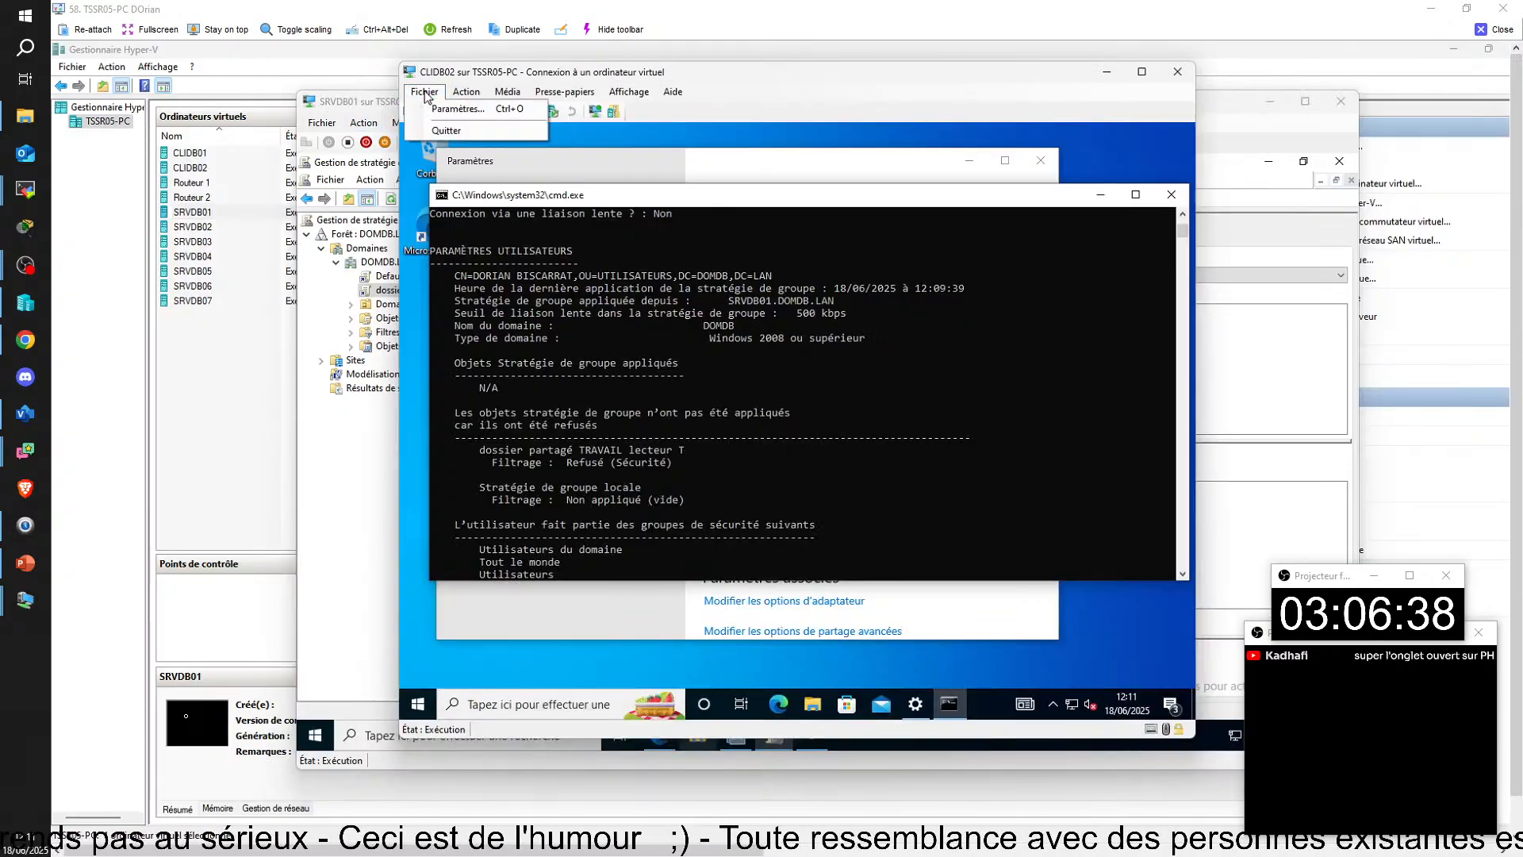
left_click(435, 109)
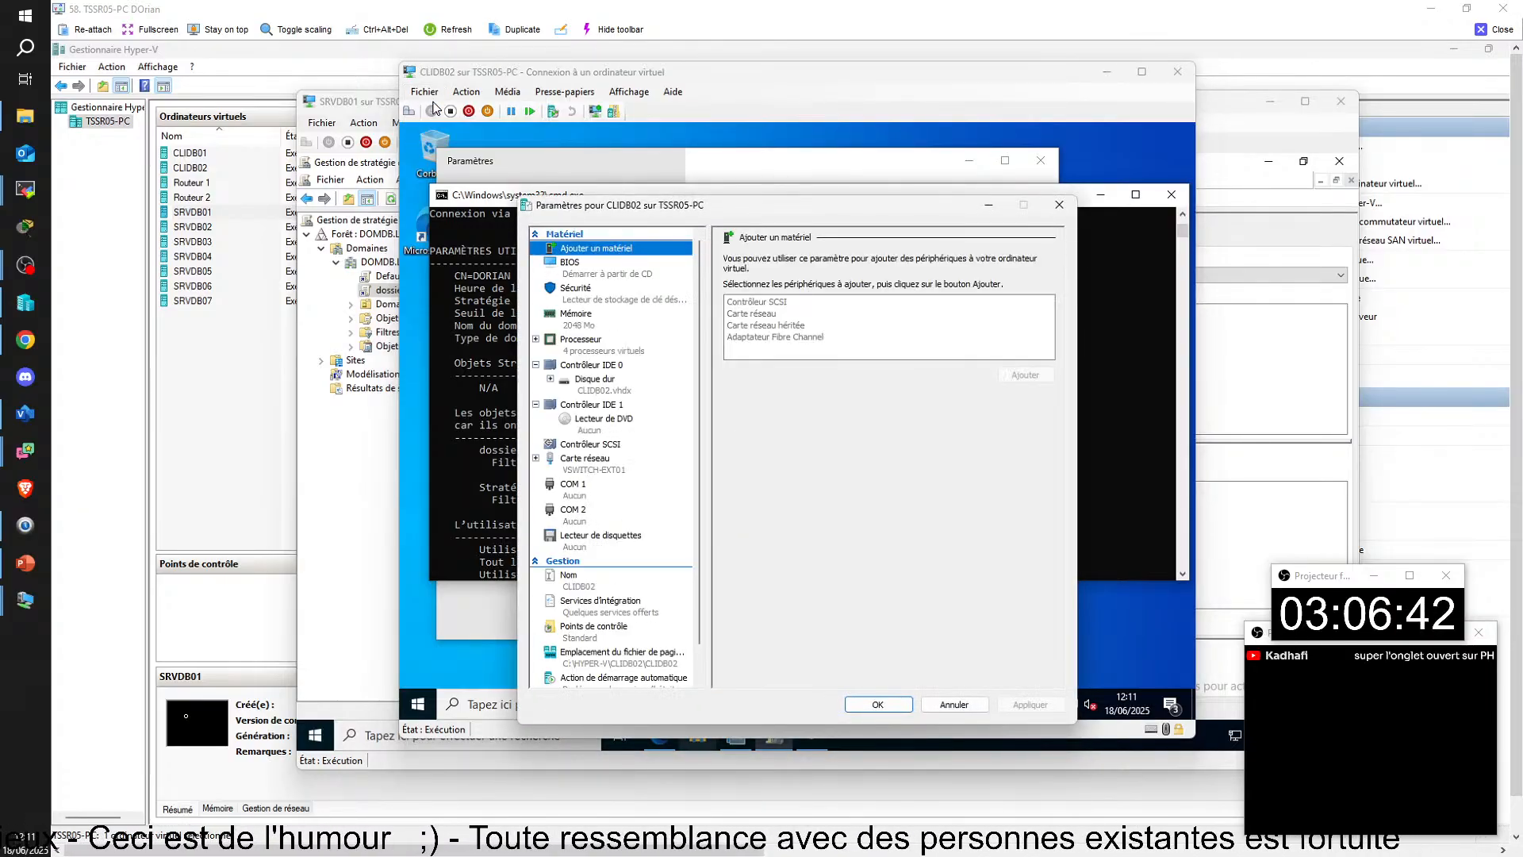
left_click(587, 459)
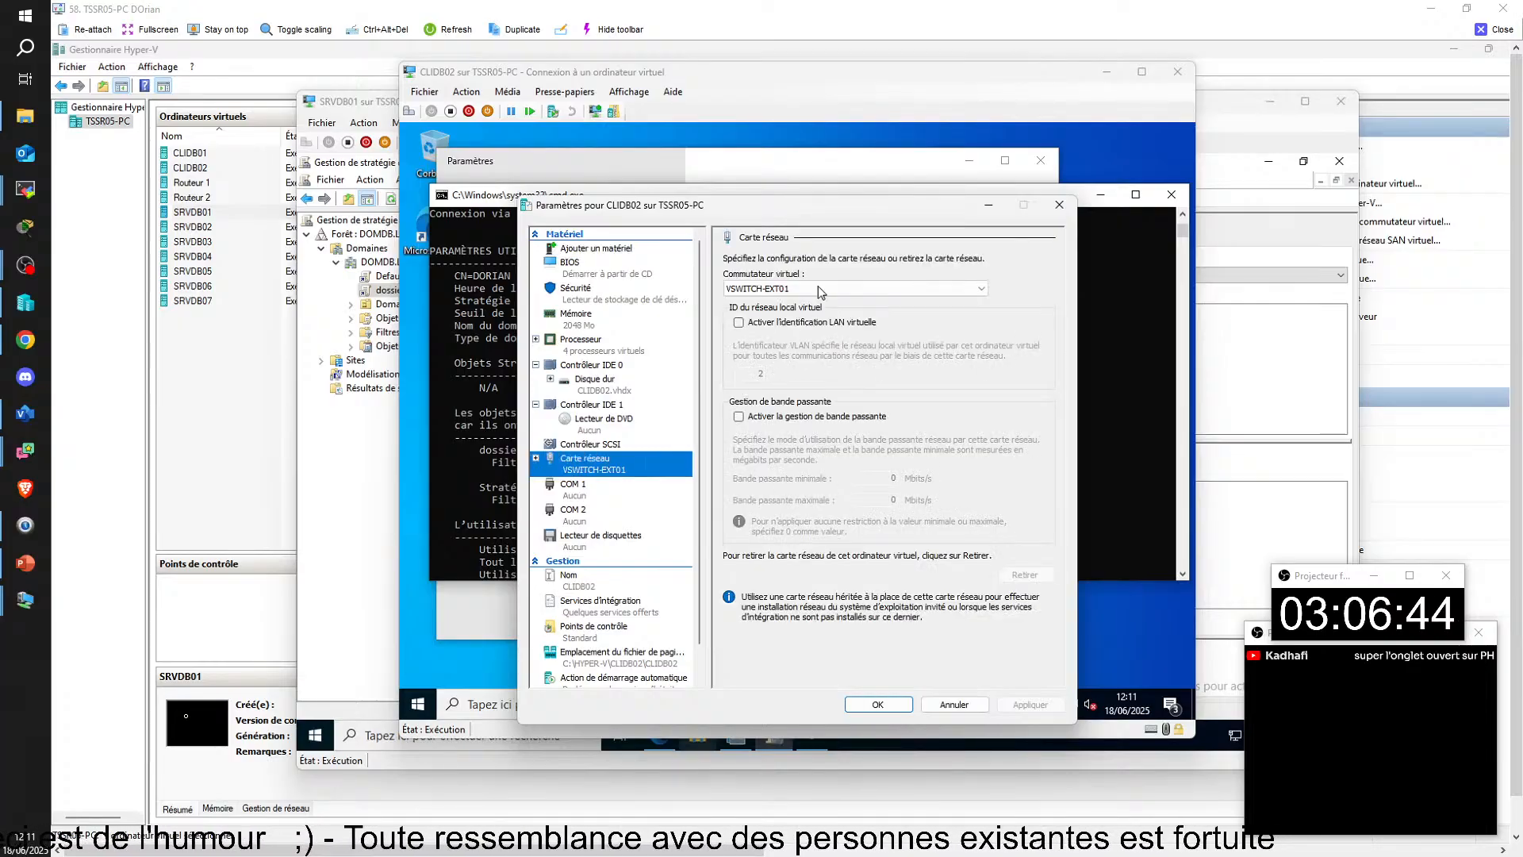
left_click(817, 288)
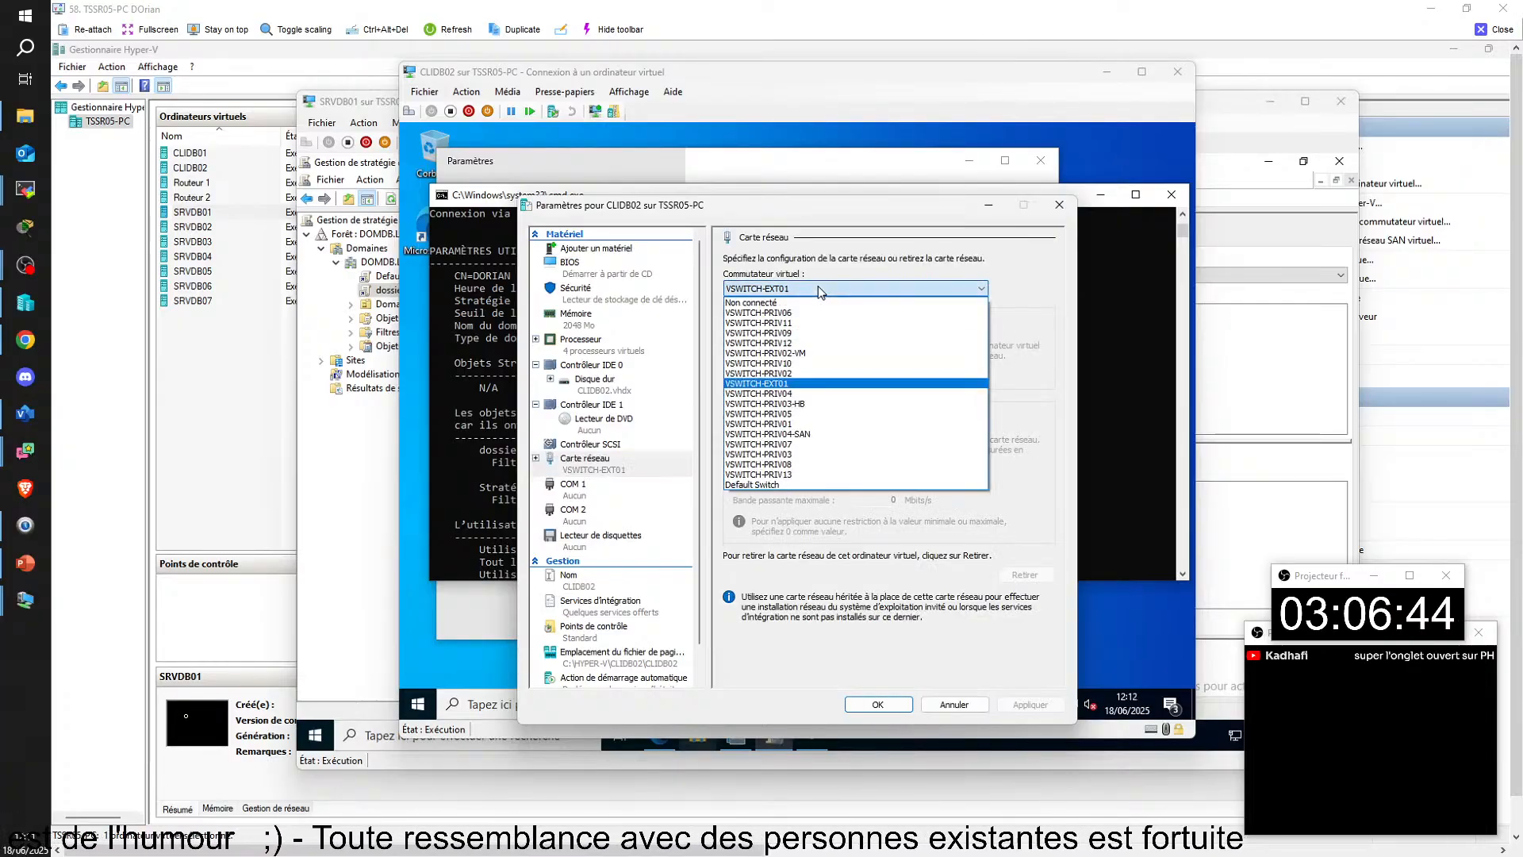
left_click(810, 423)
left_click(876, 708)
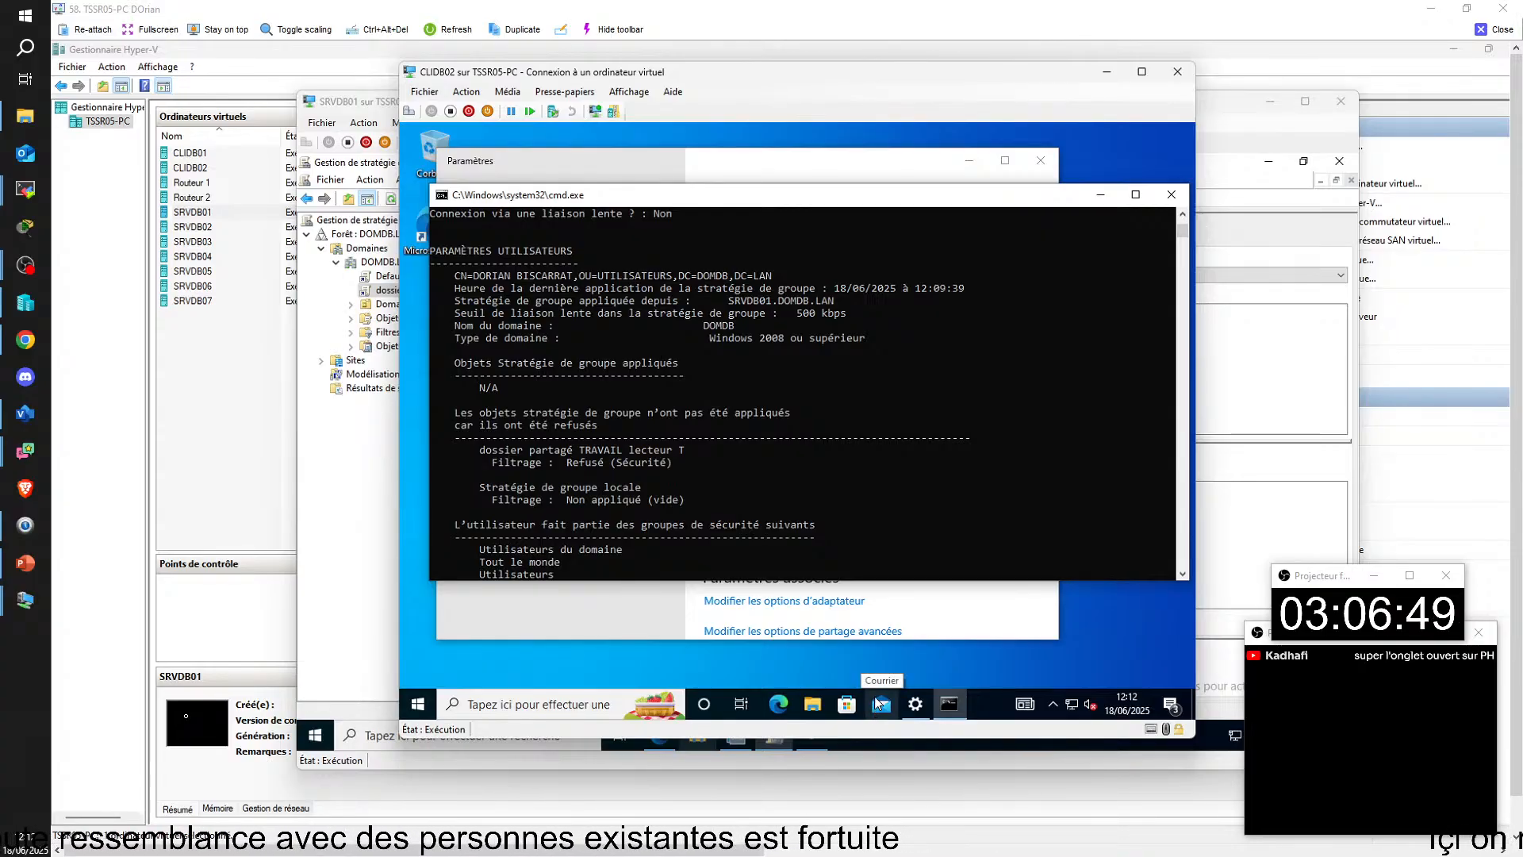
Step: Sign the domain user out of CLIDB02 and sign back in by entering the account password
left_click(418, 704)
left_click(418, 521)
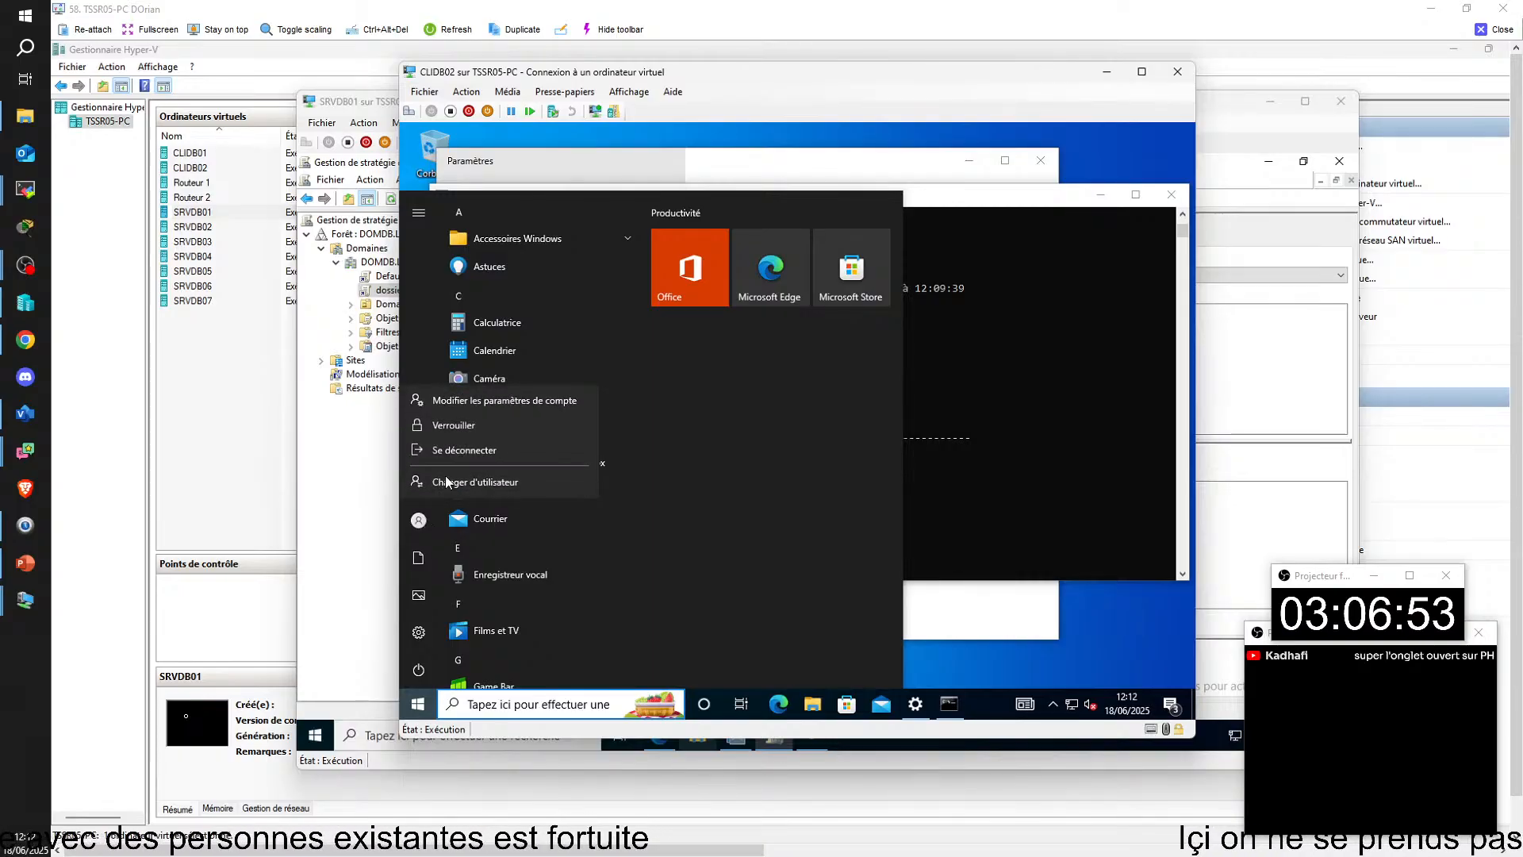
left_click(456, 453)
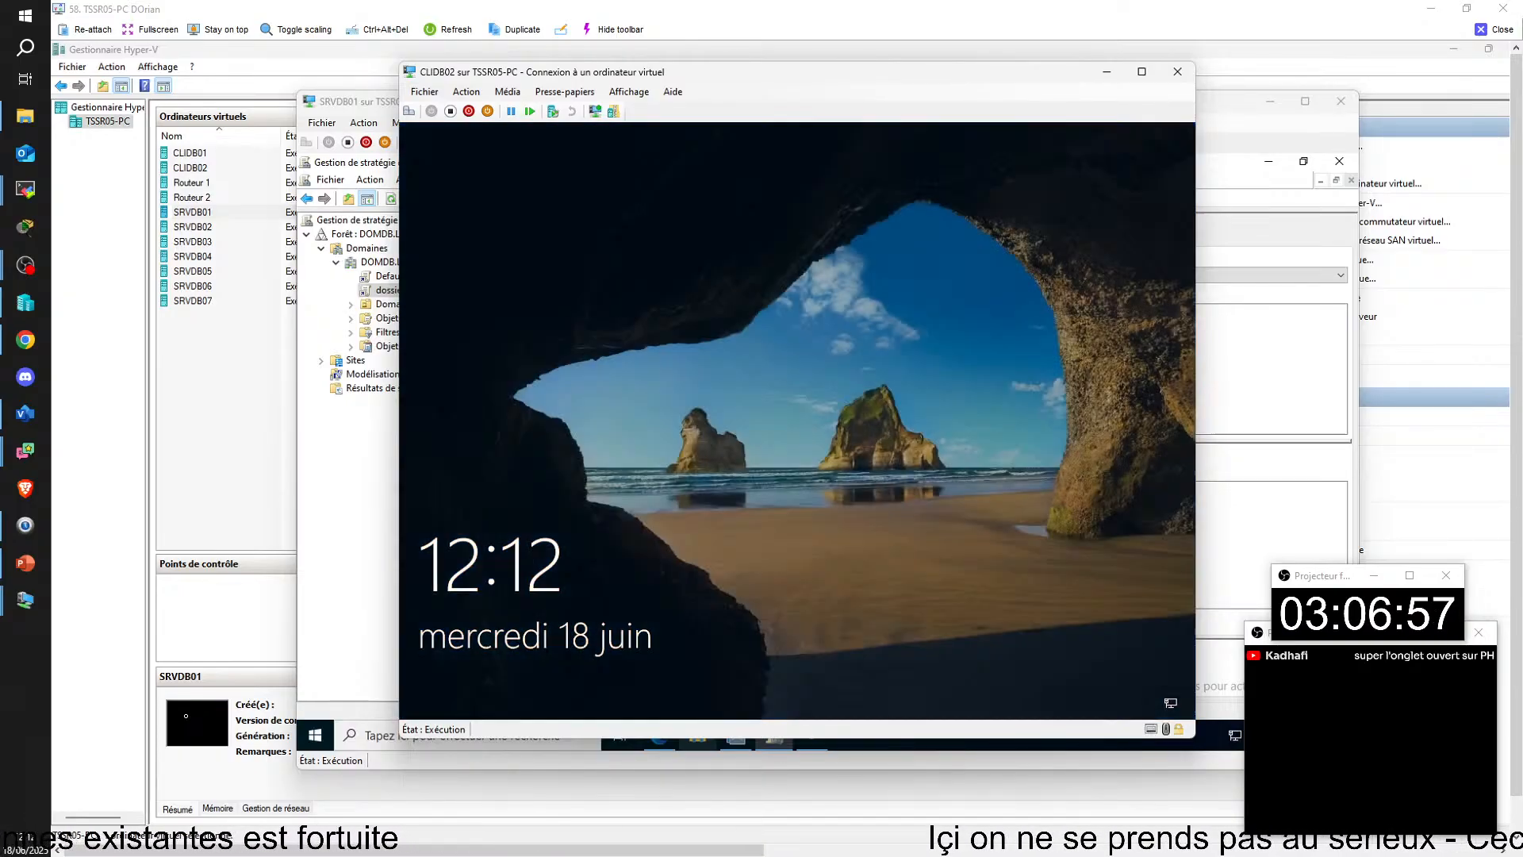
left_click(792, 411)
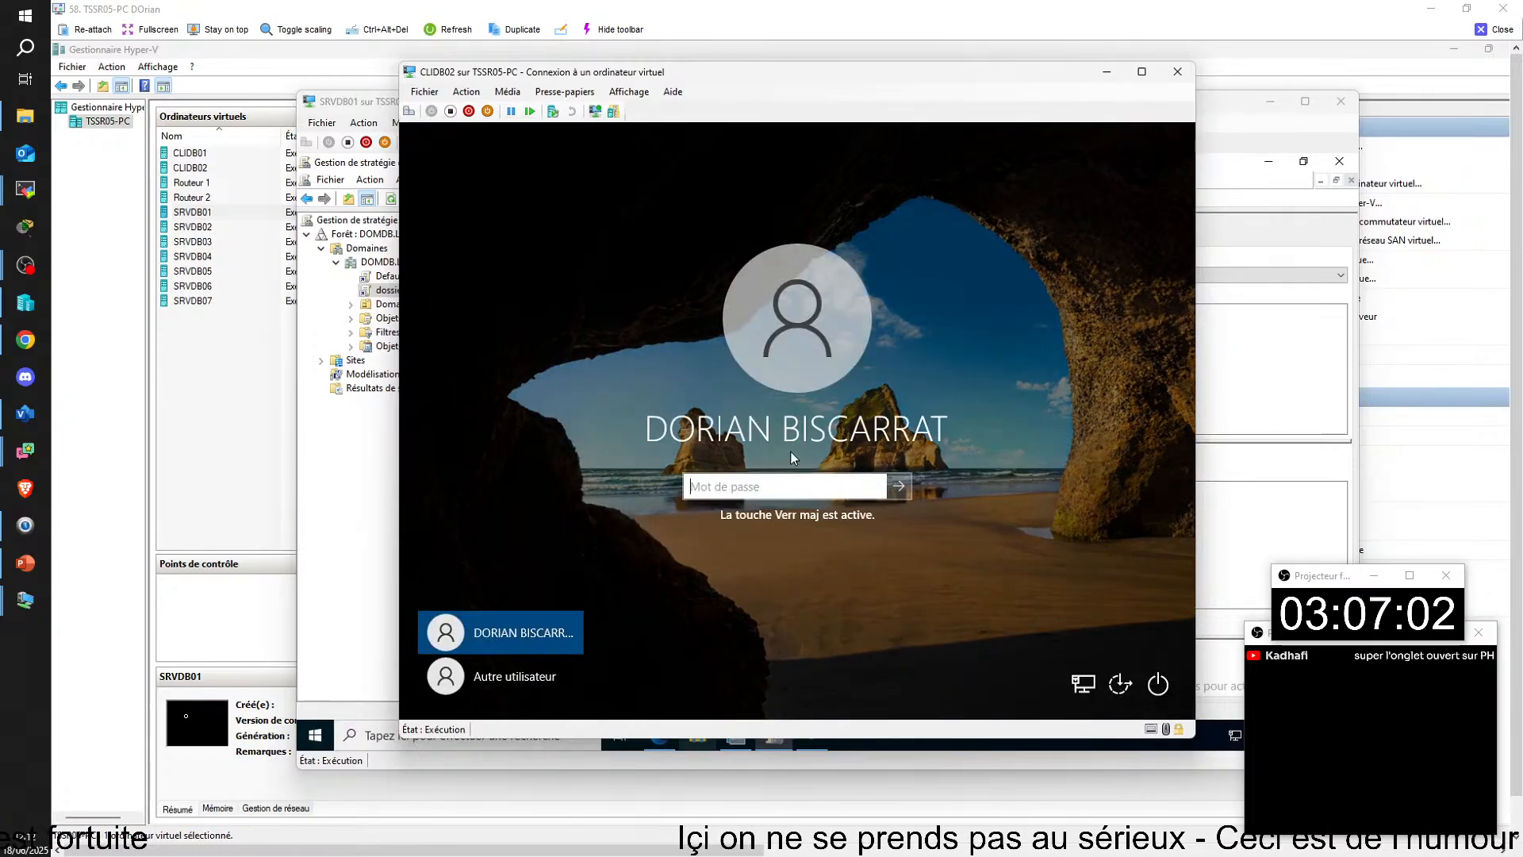
type("•••••••")
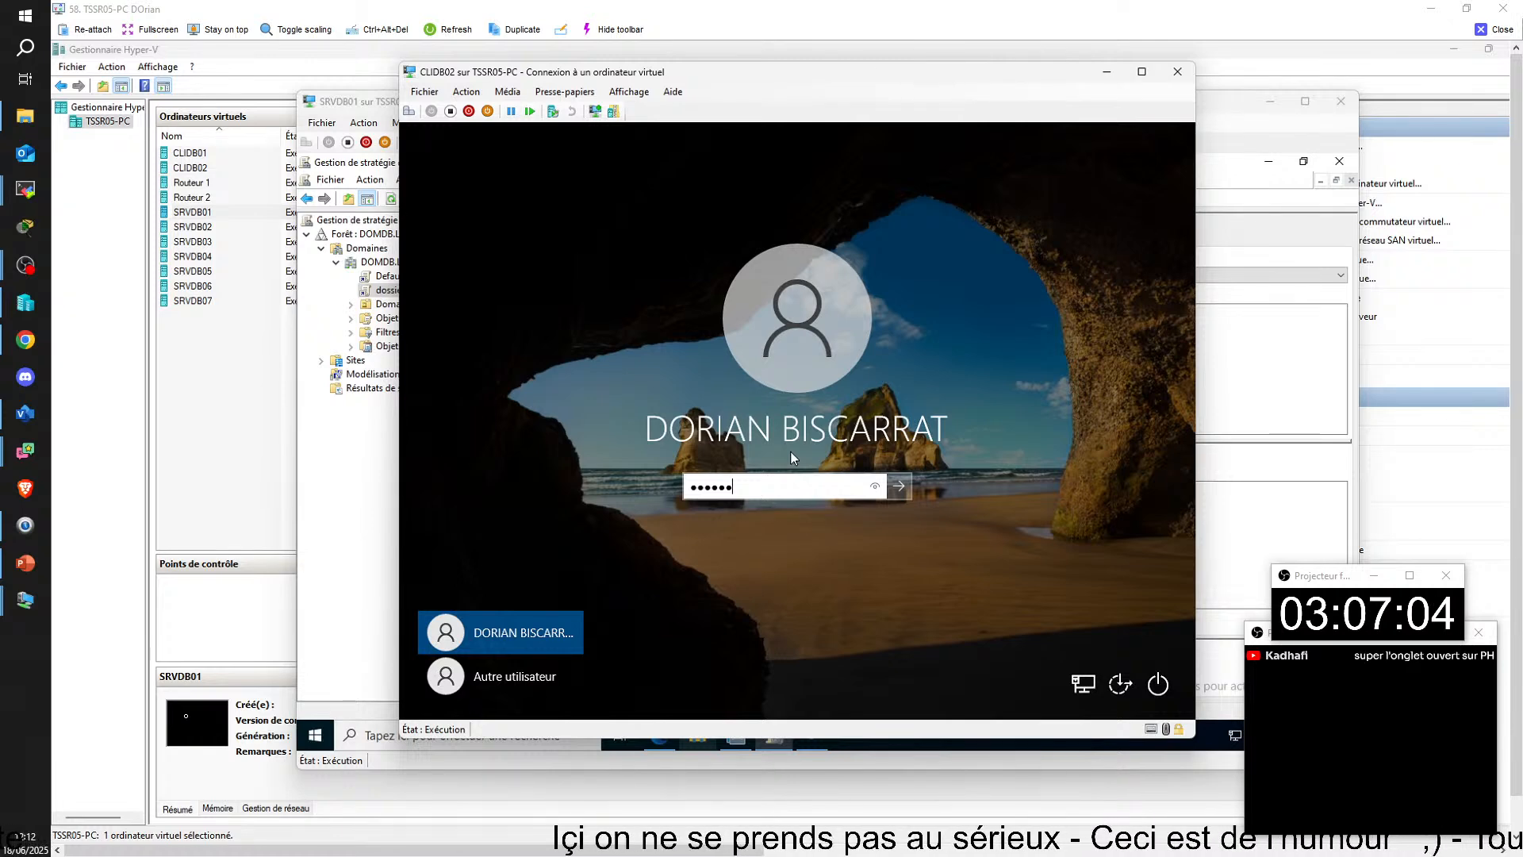
key("Return")
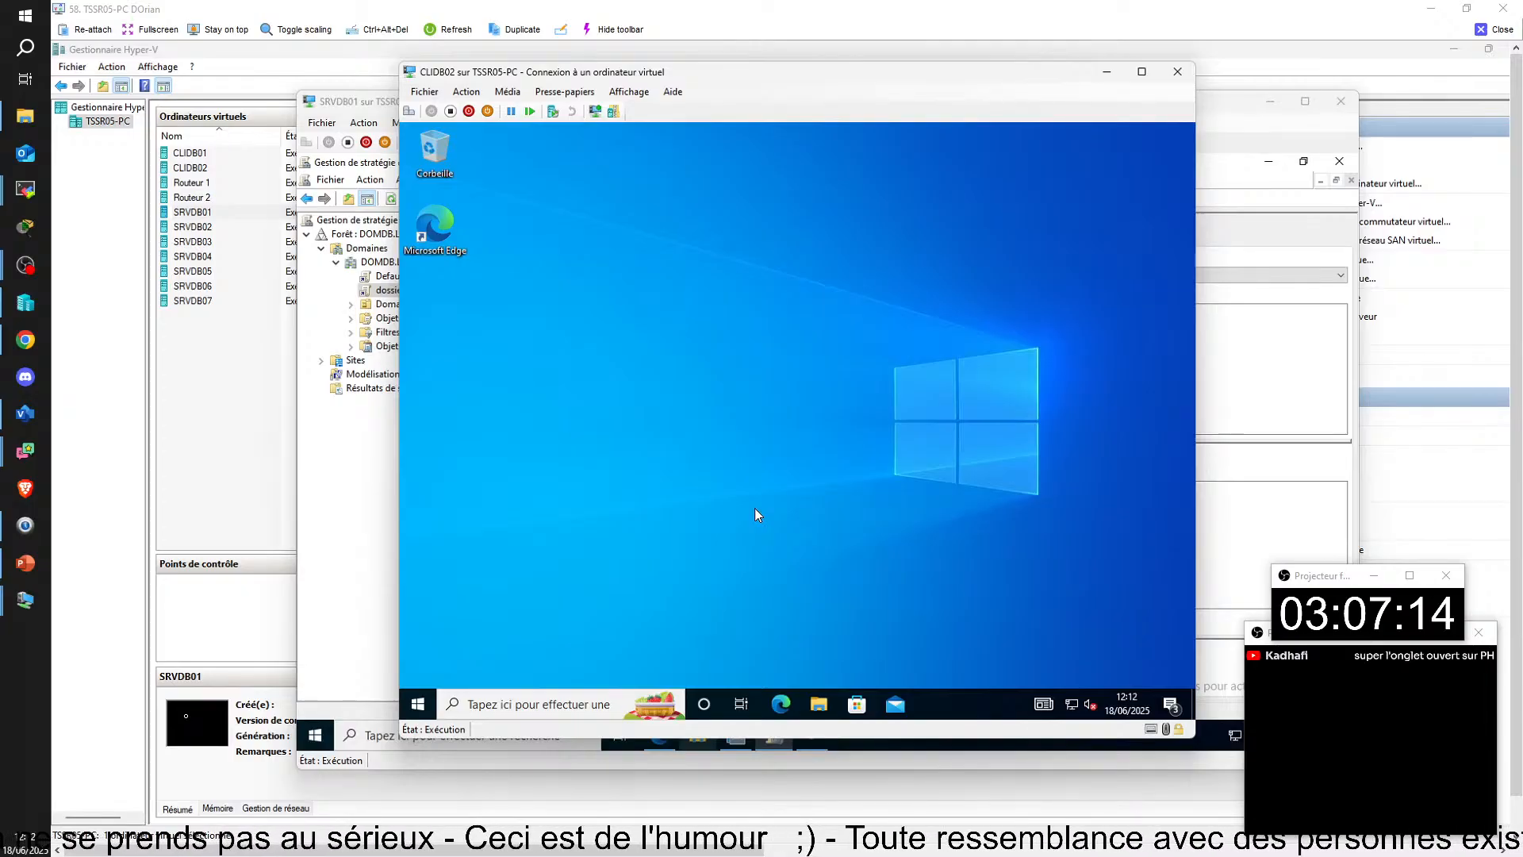
Step: Run gpresult -r in a command prompt on CLIDB02, and check Ce PC for the mapped T: network drive
key("super+r")
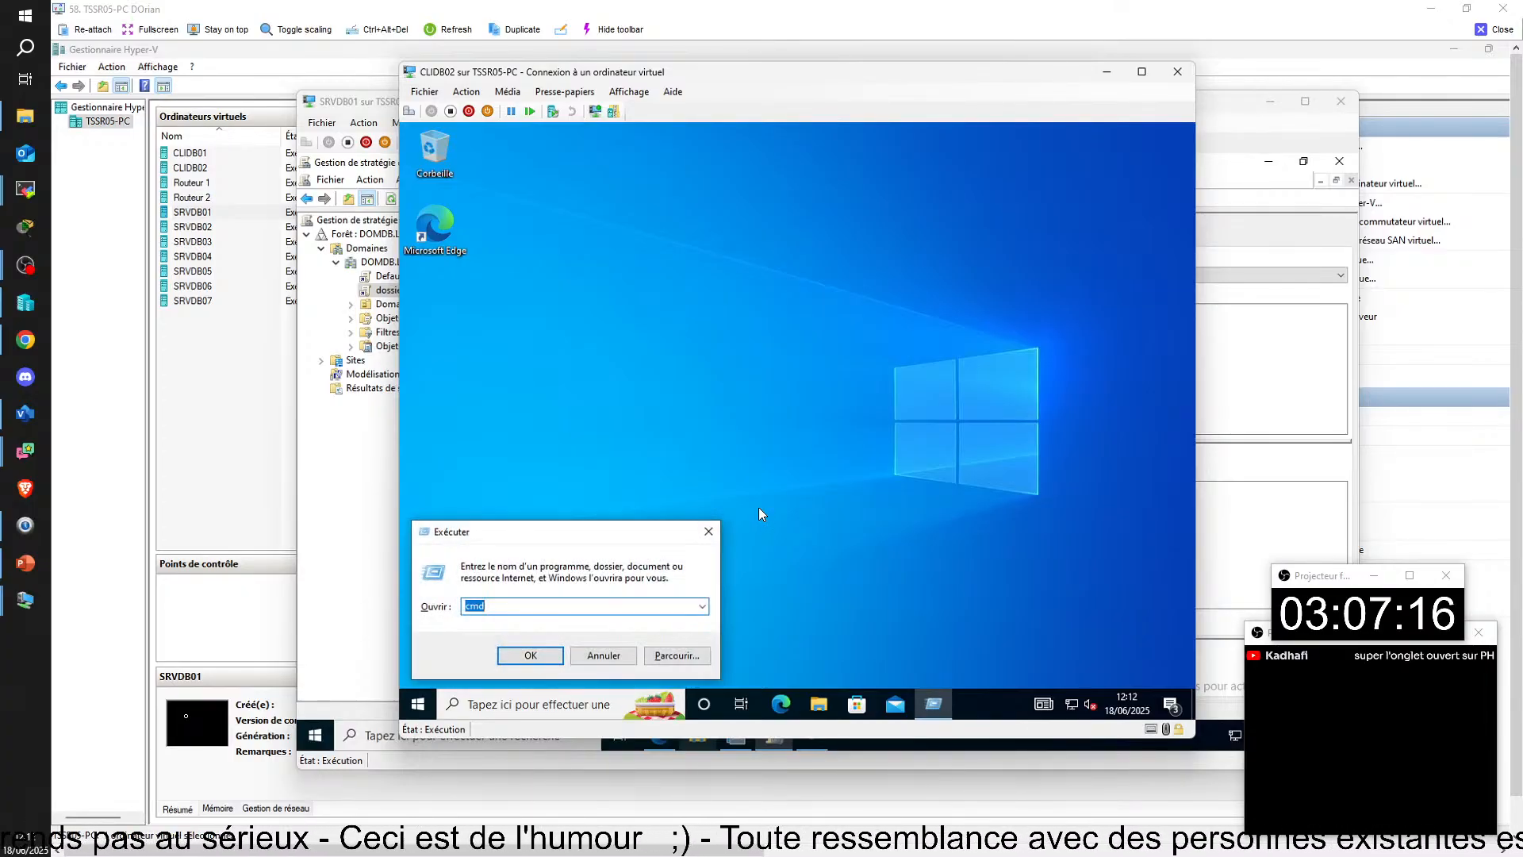
key("Return")
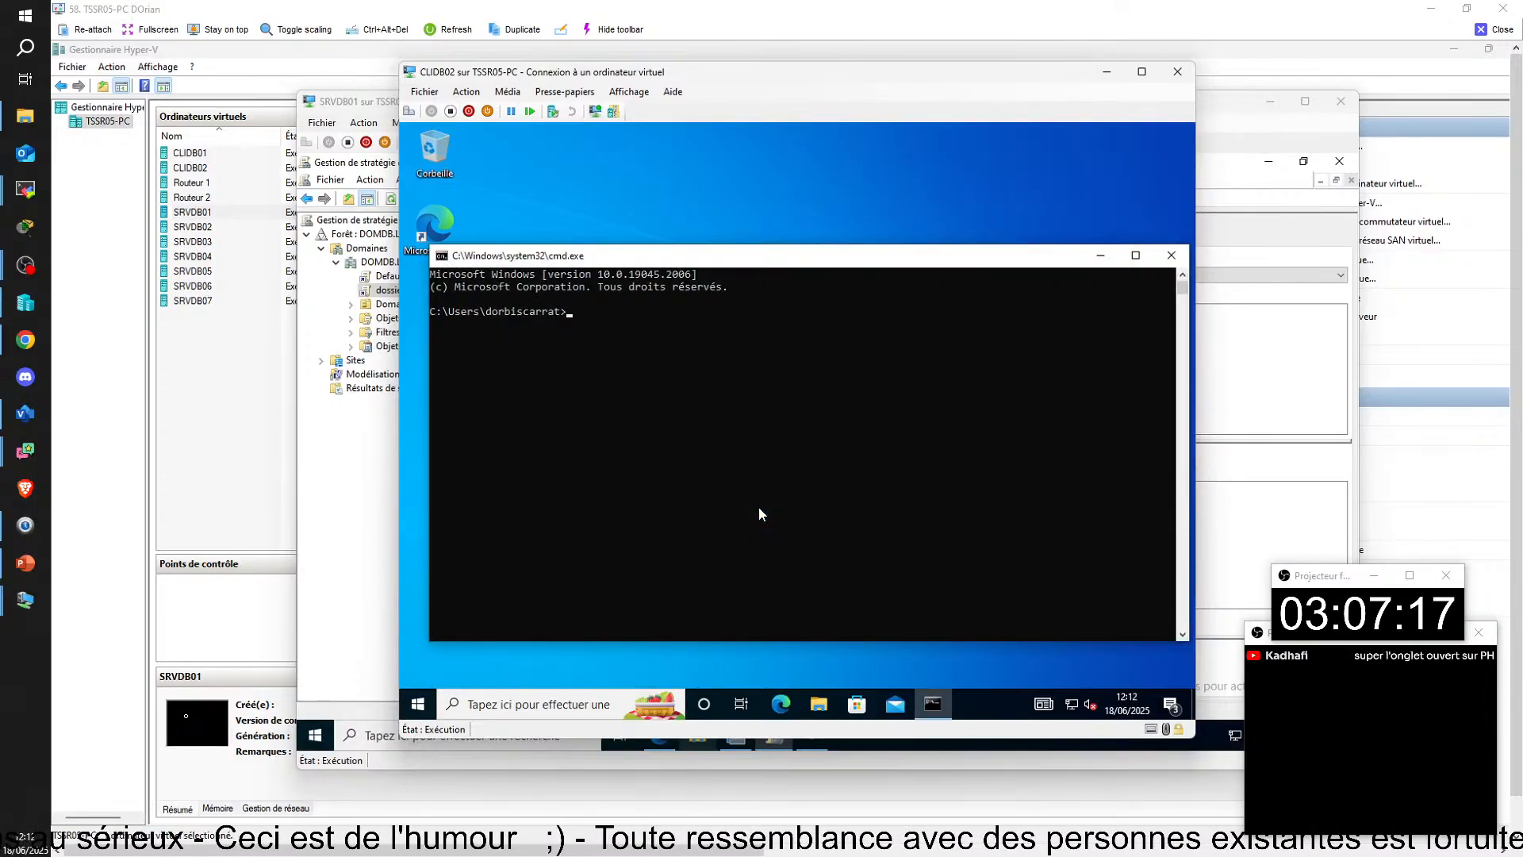
type("gpre")
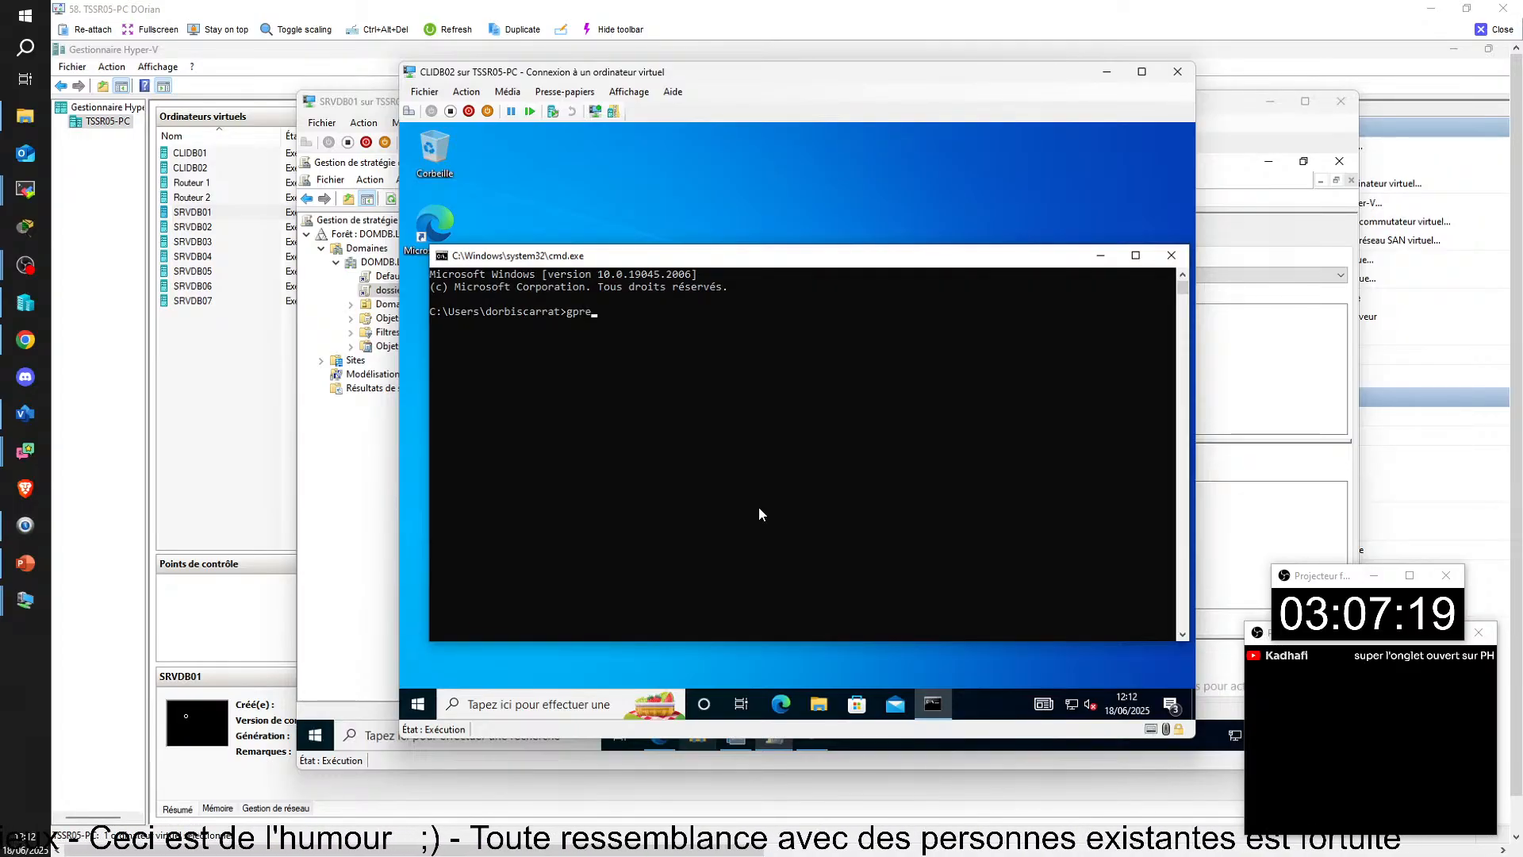
type("sult -r")
key("Return")
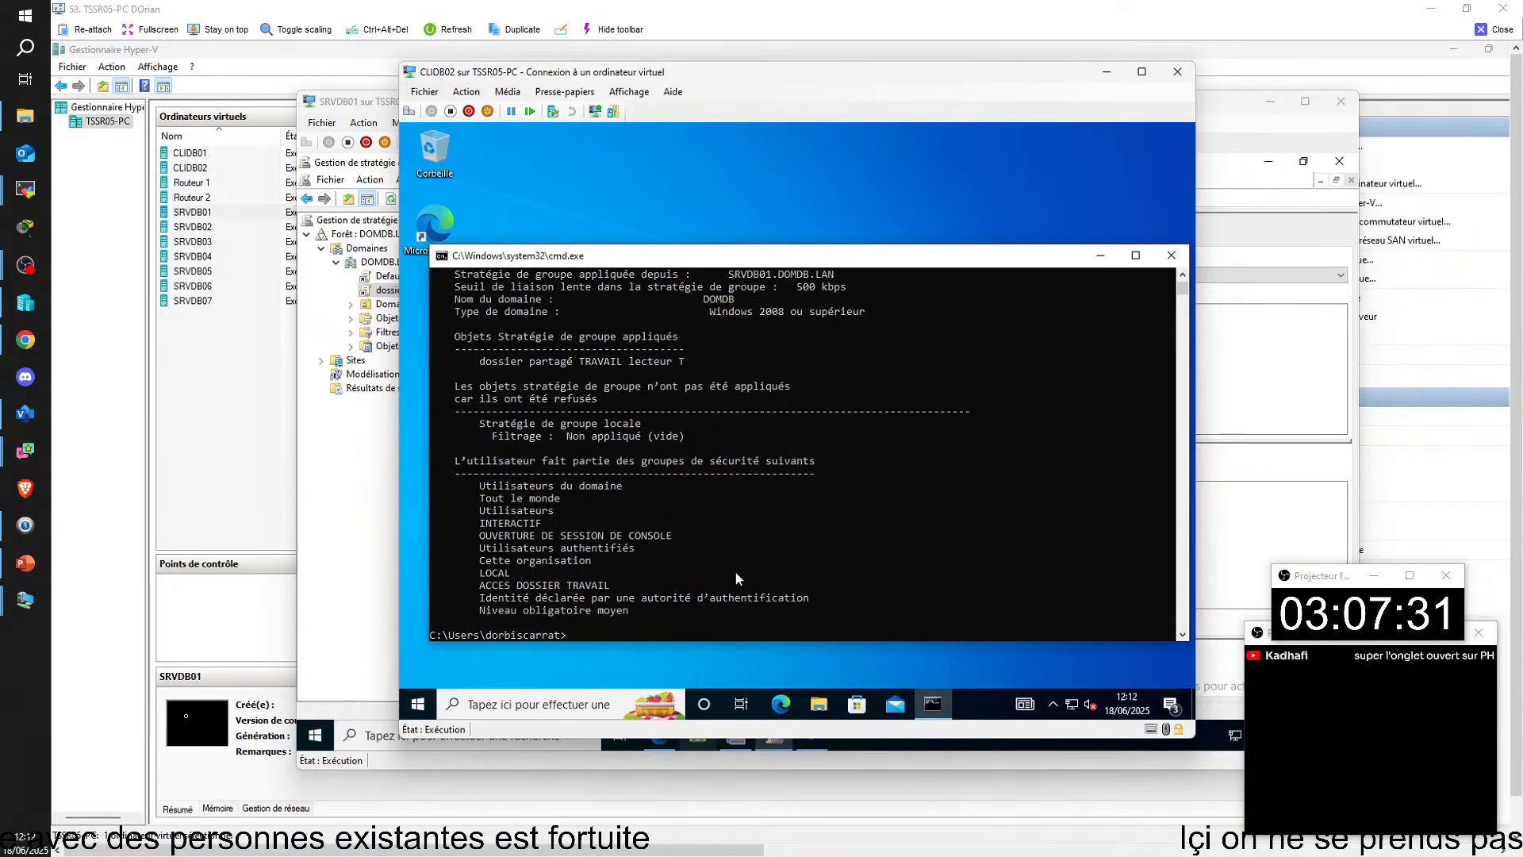
left_click(819, 707)
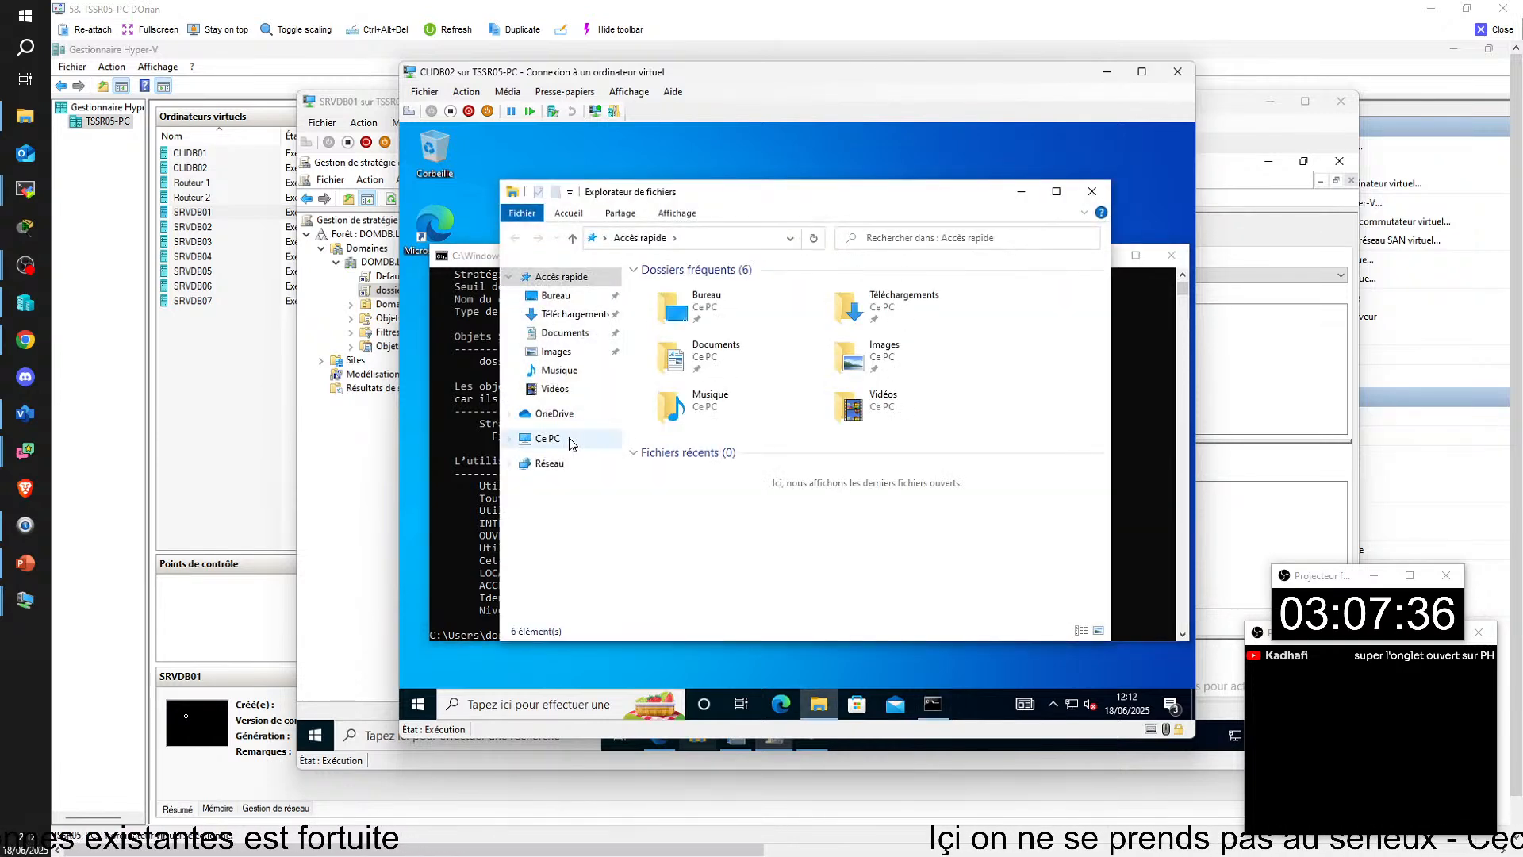
left_click(546, 439)
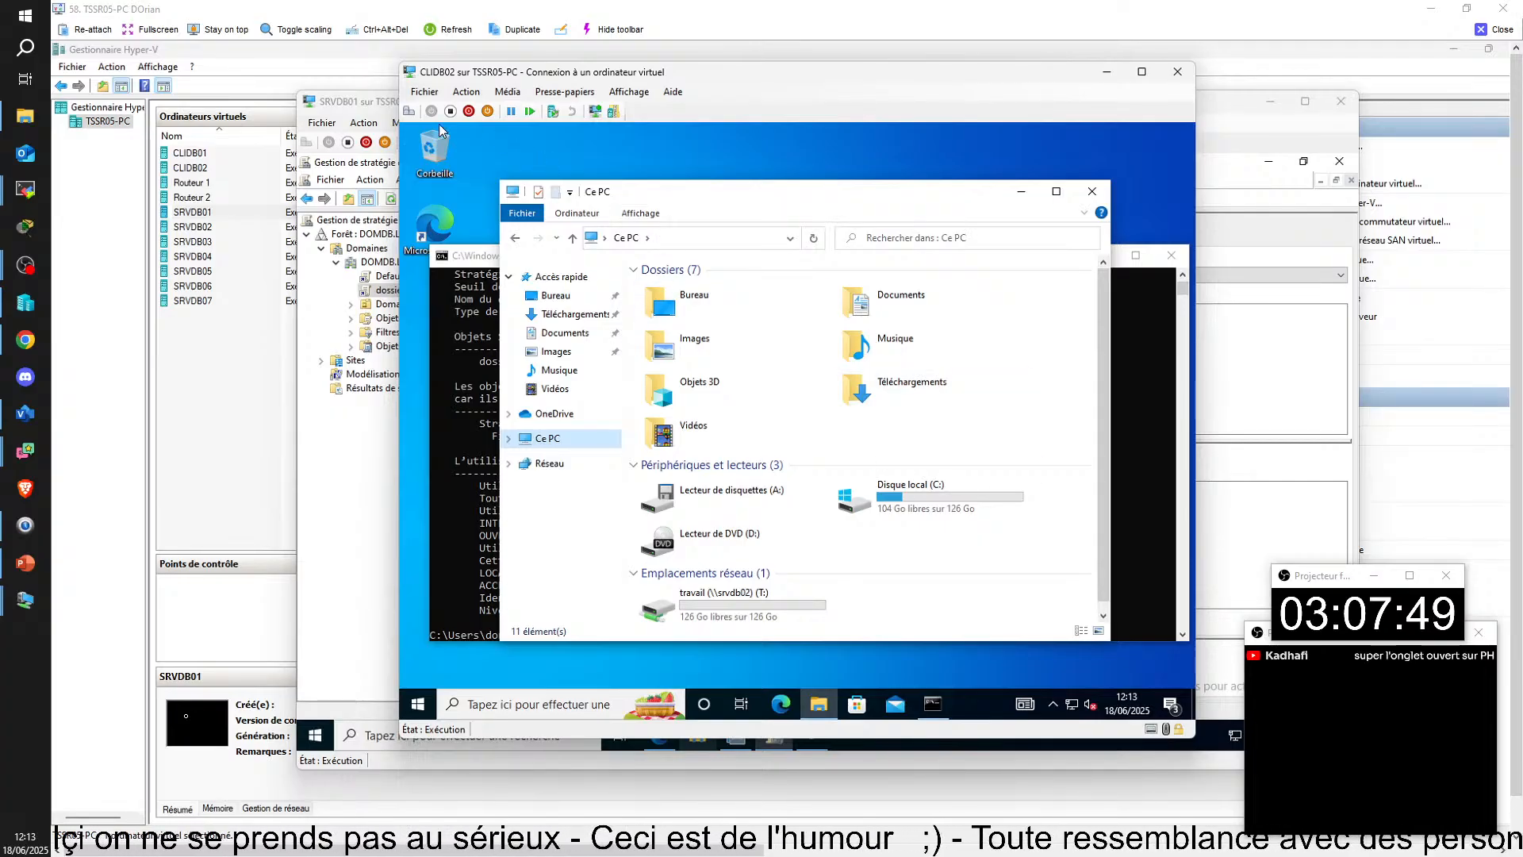
Step: Sign the domain user out of the Windows session on CLIDB02
left_click(425, 91)
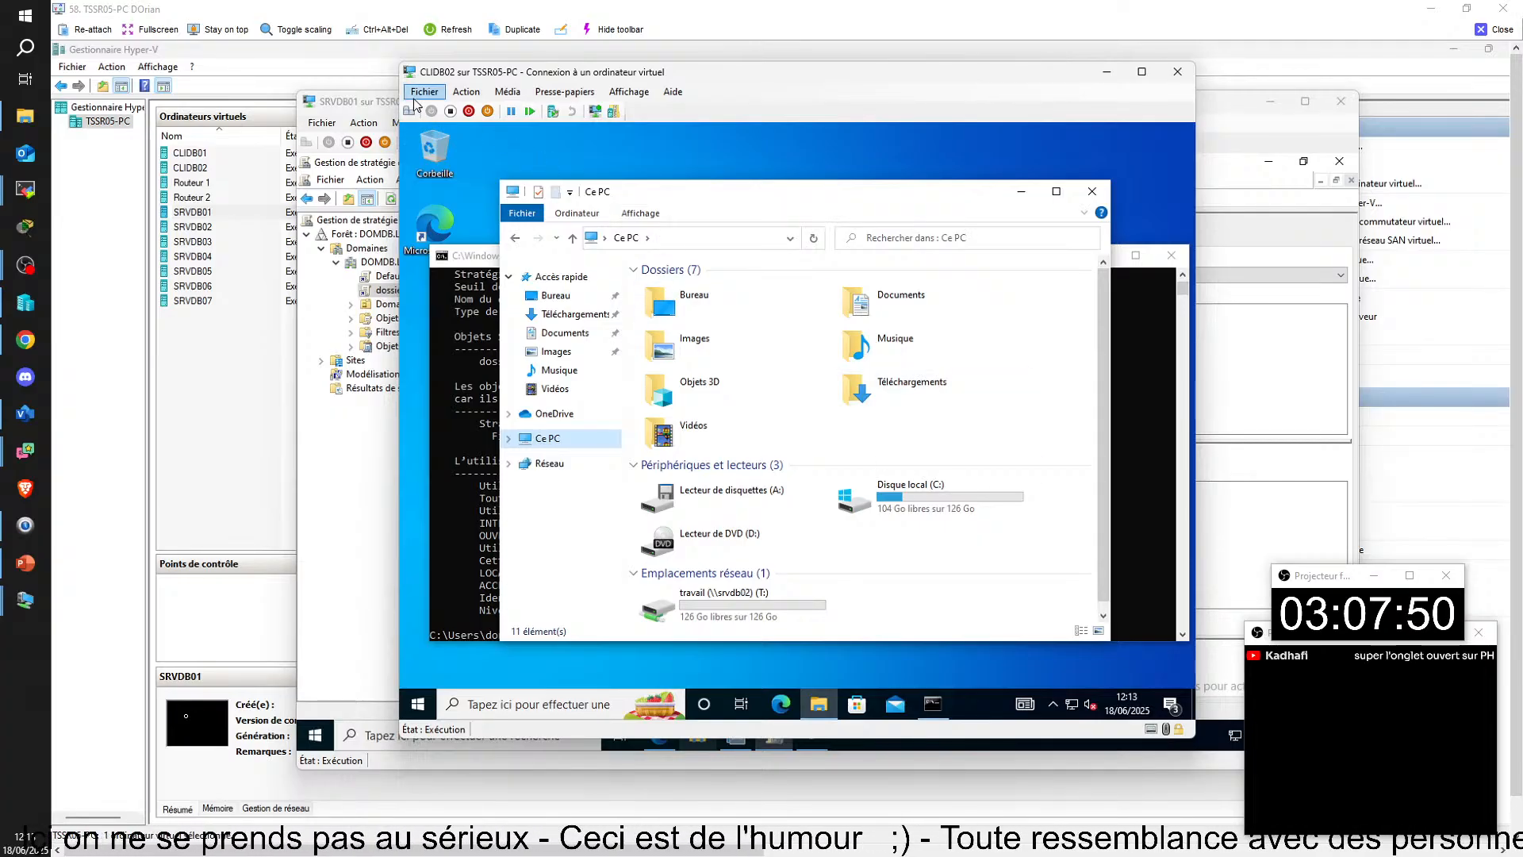
left_click(418, 706)
left_click(418, 521)
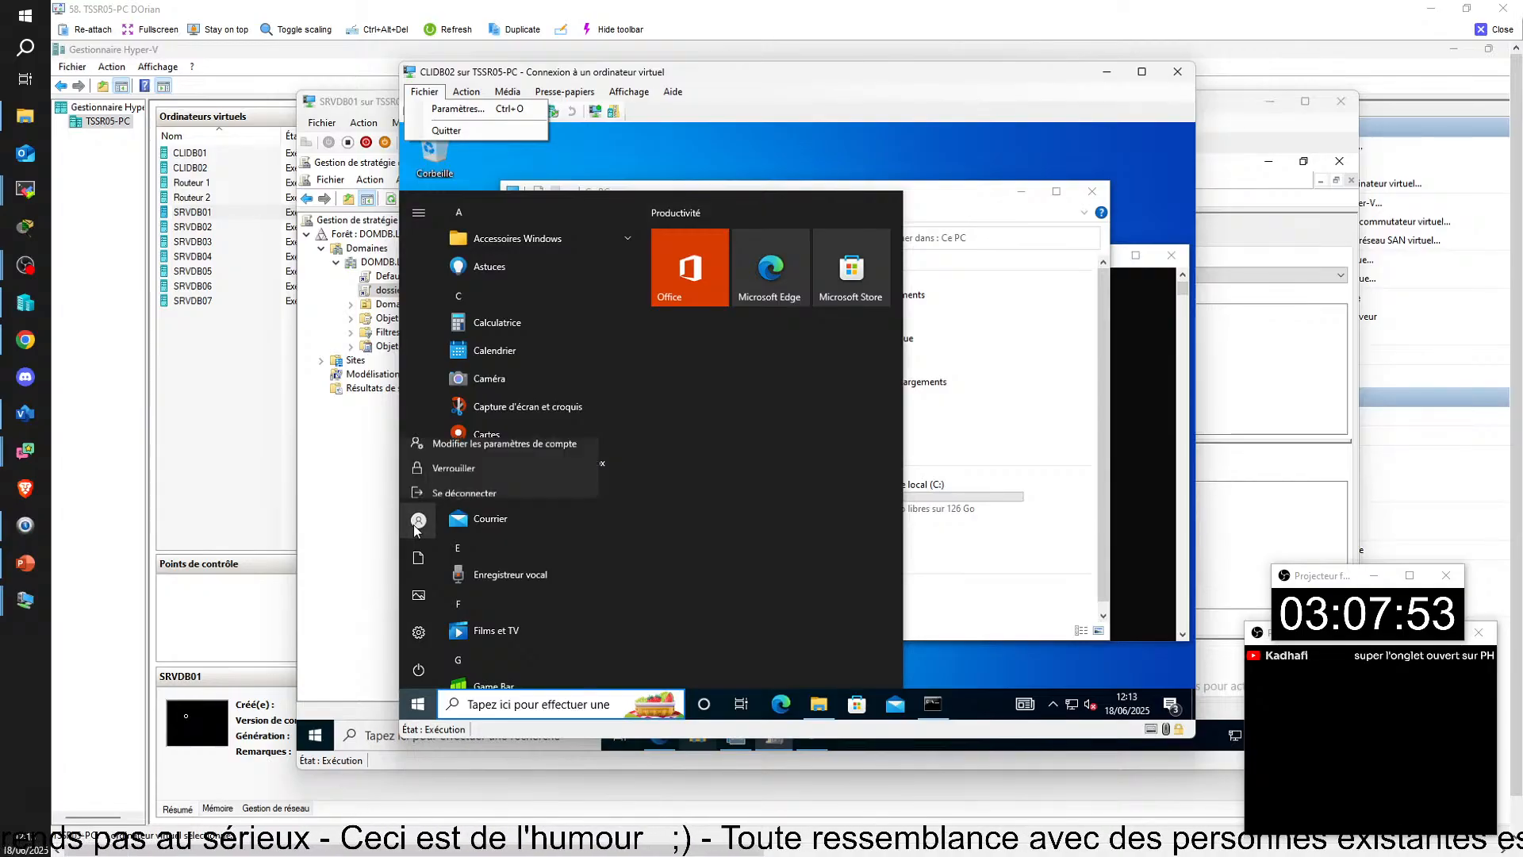
left_click(465, 451)
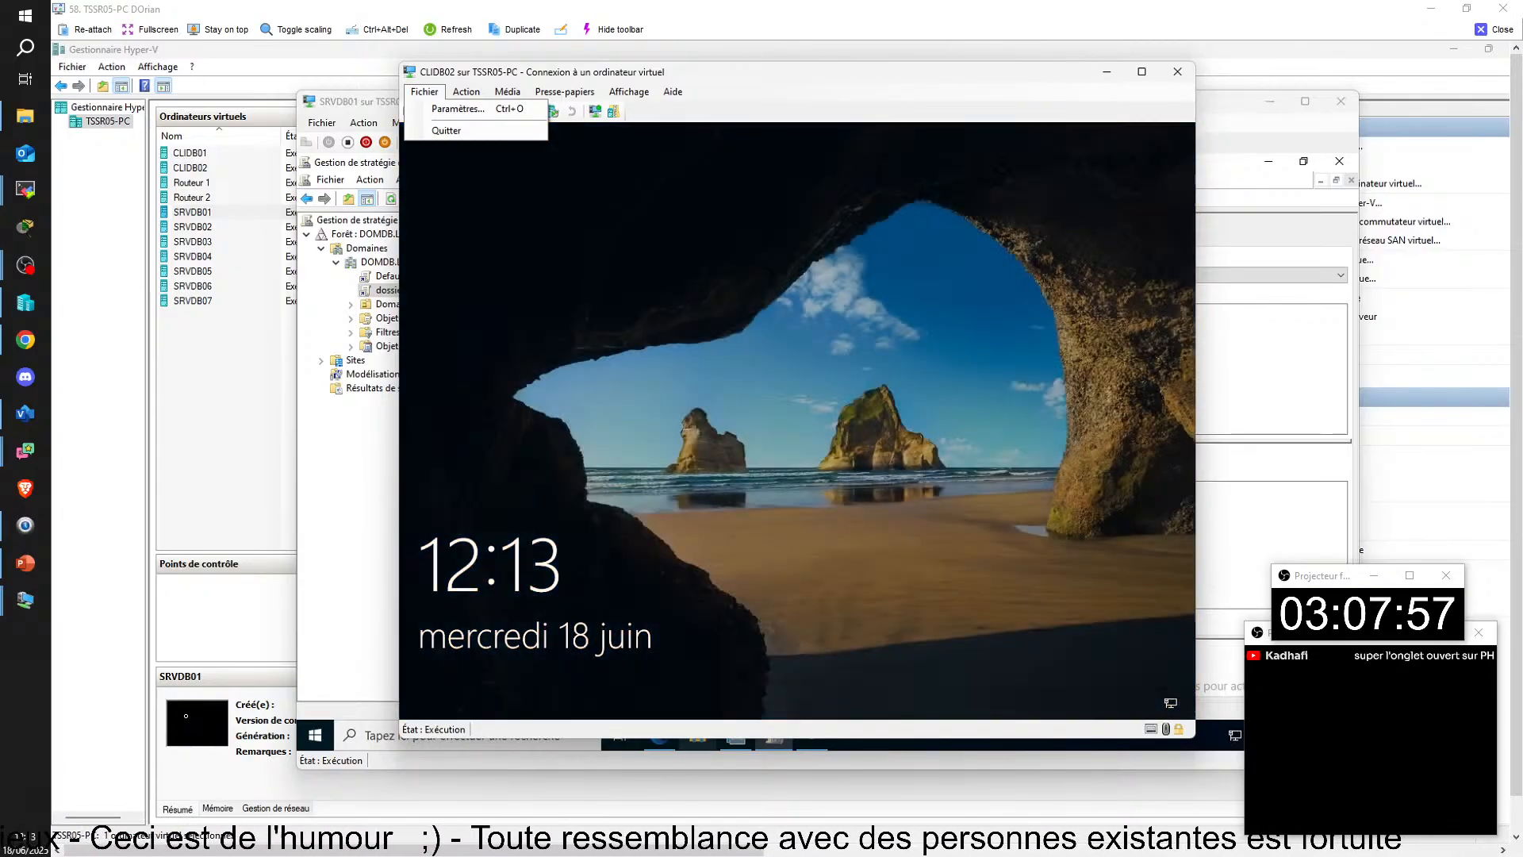
Step: Set the virtual switch of CLIDB02's network adapter to VSWITCH-EXT01
left_click(471, 115)
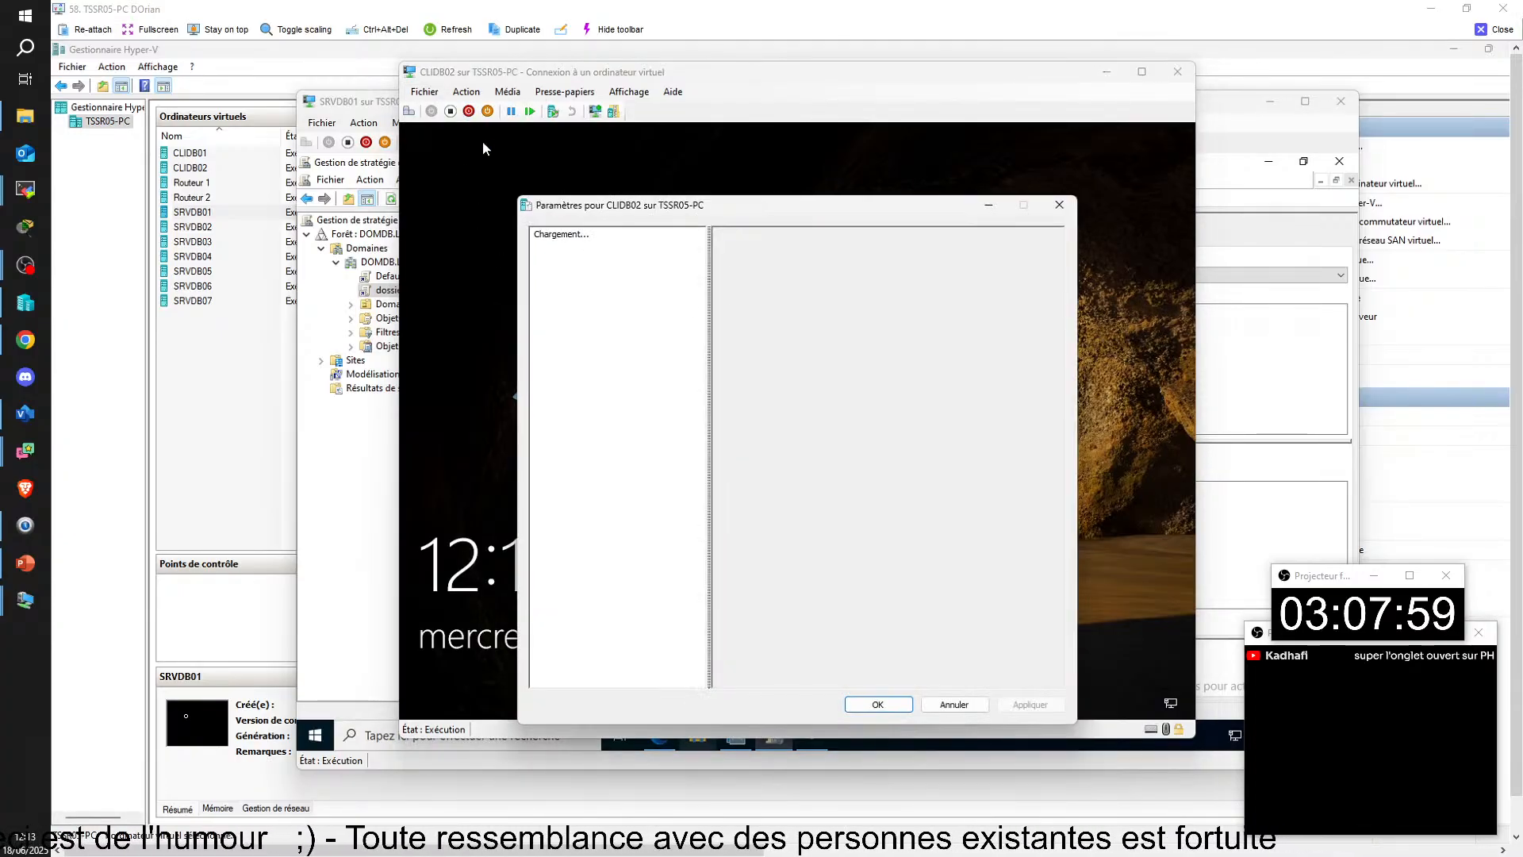
left_click(616, 470)
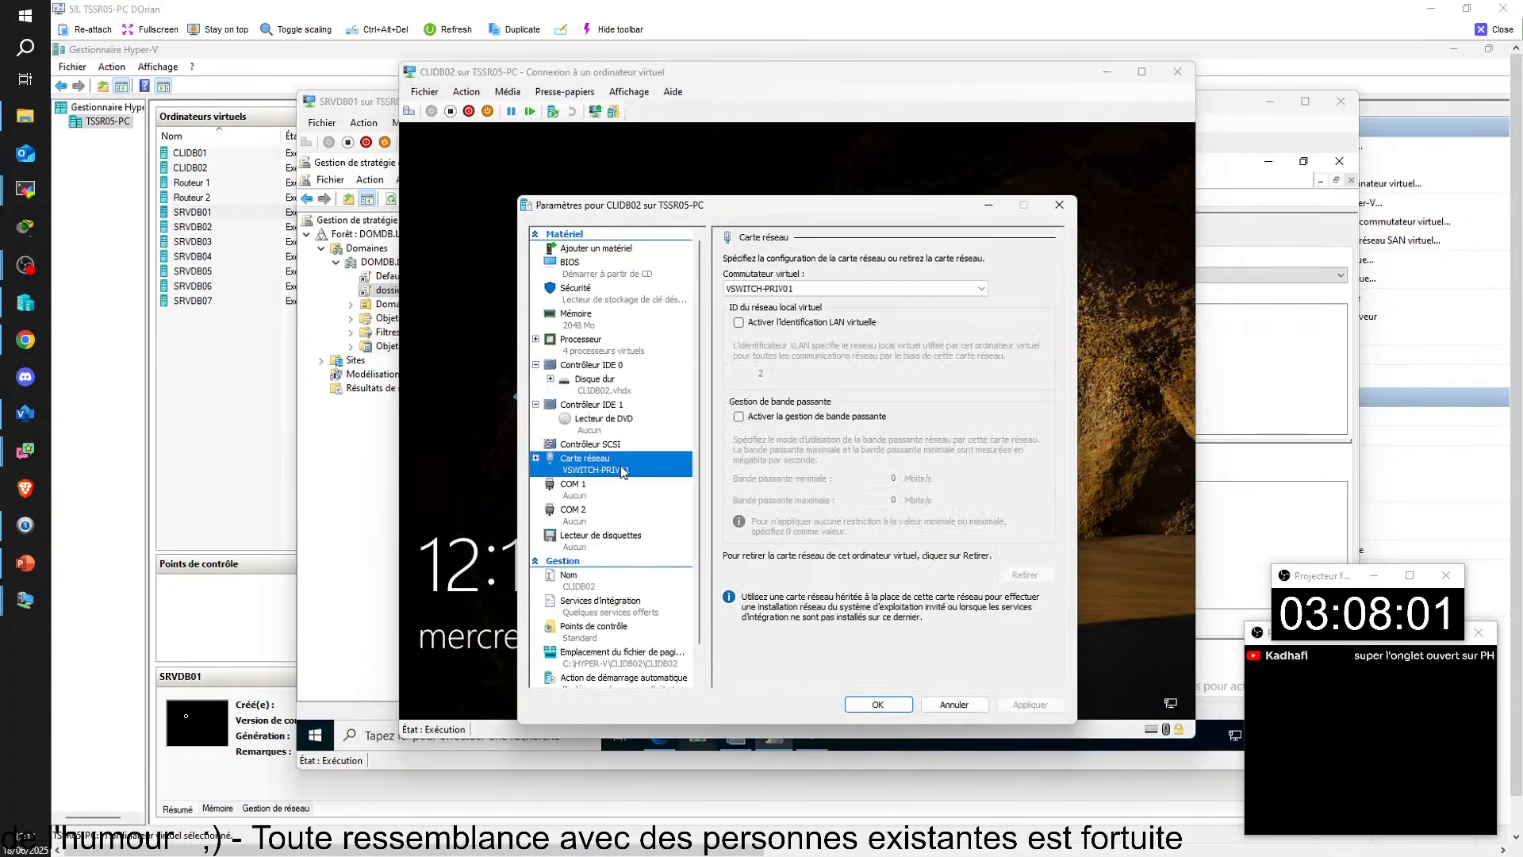
left_click(825, 290)
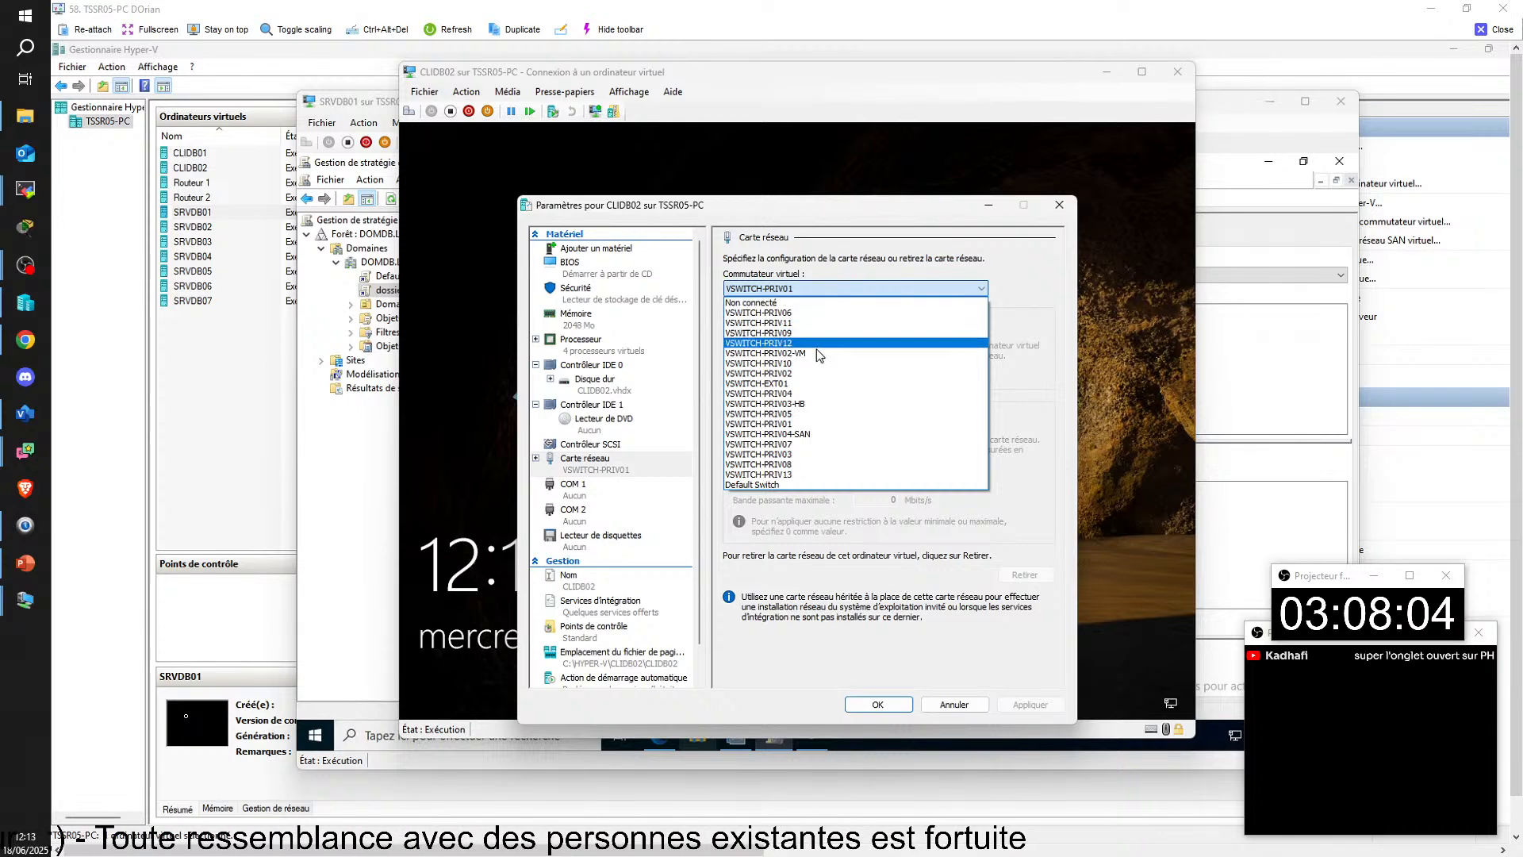
left_click(829, 383)
left_click(876, 704)
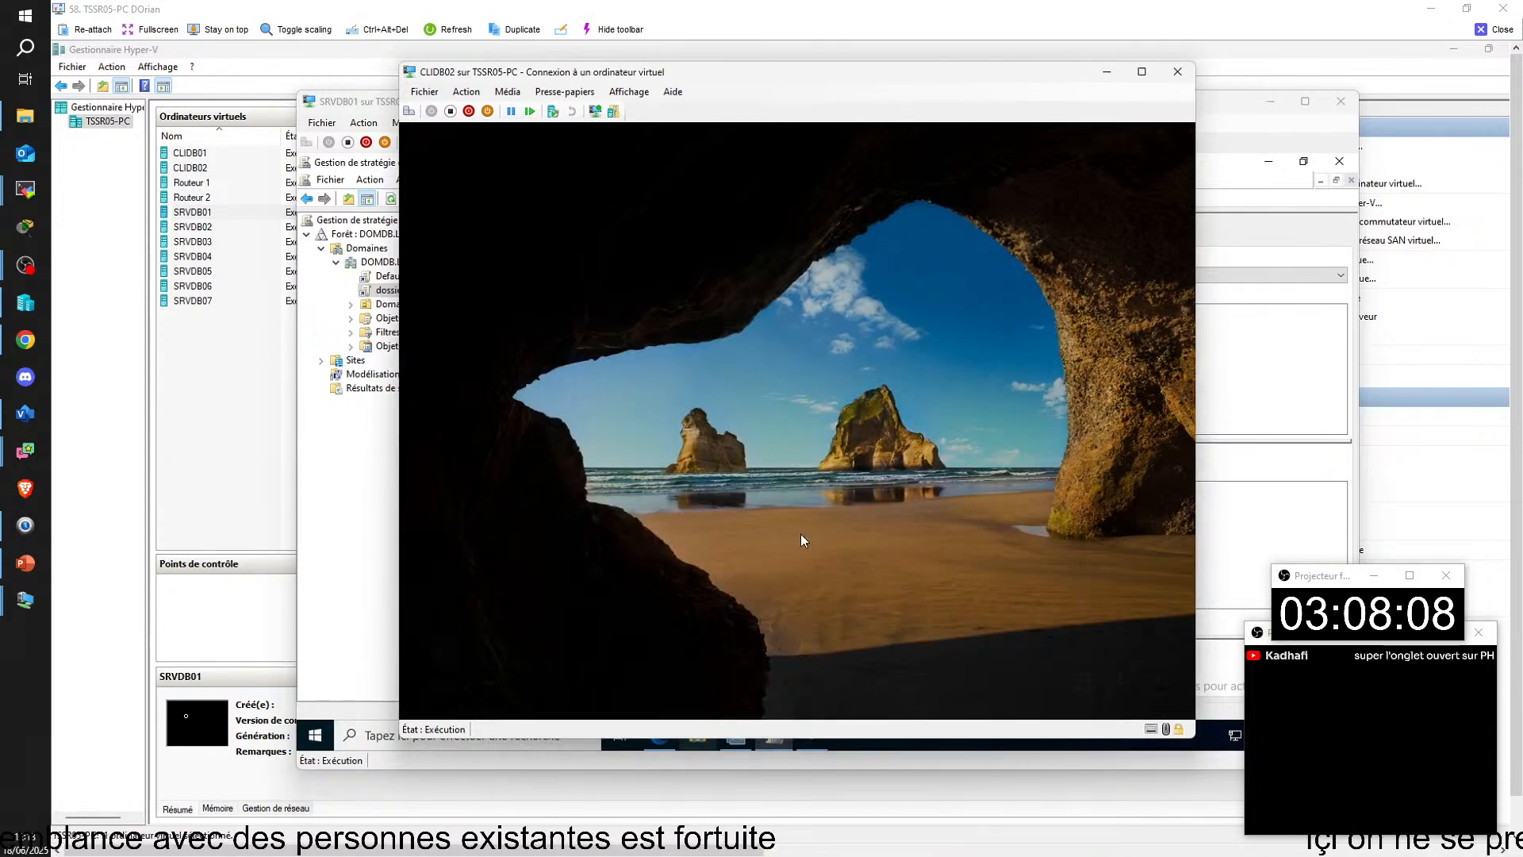
Step: Sign back in to CLIDB02 with the account password and check Ce PC for the T: drive
left_click(801, 533)
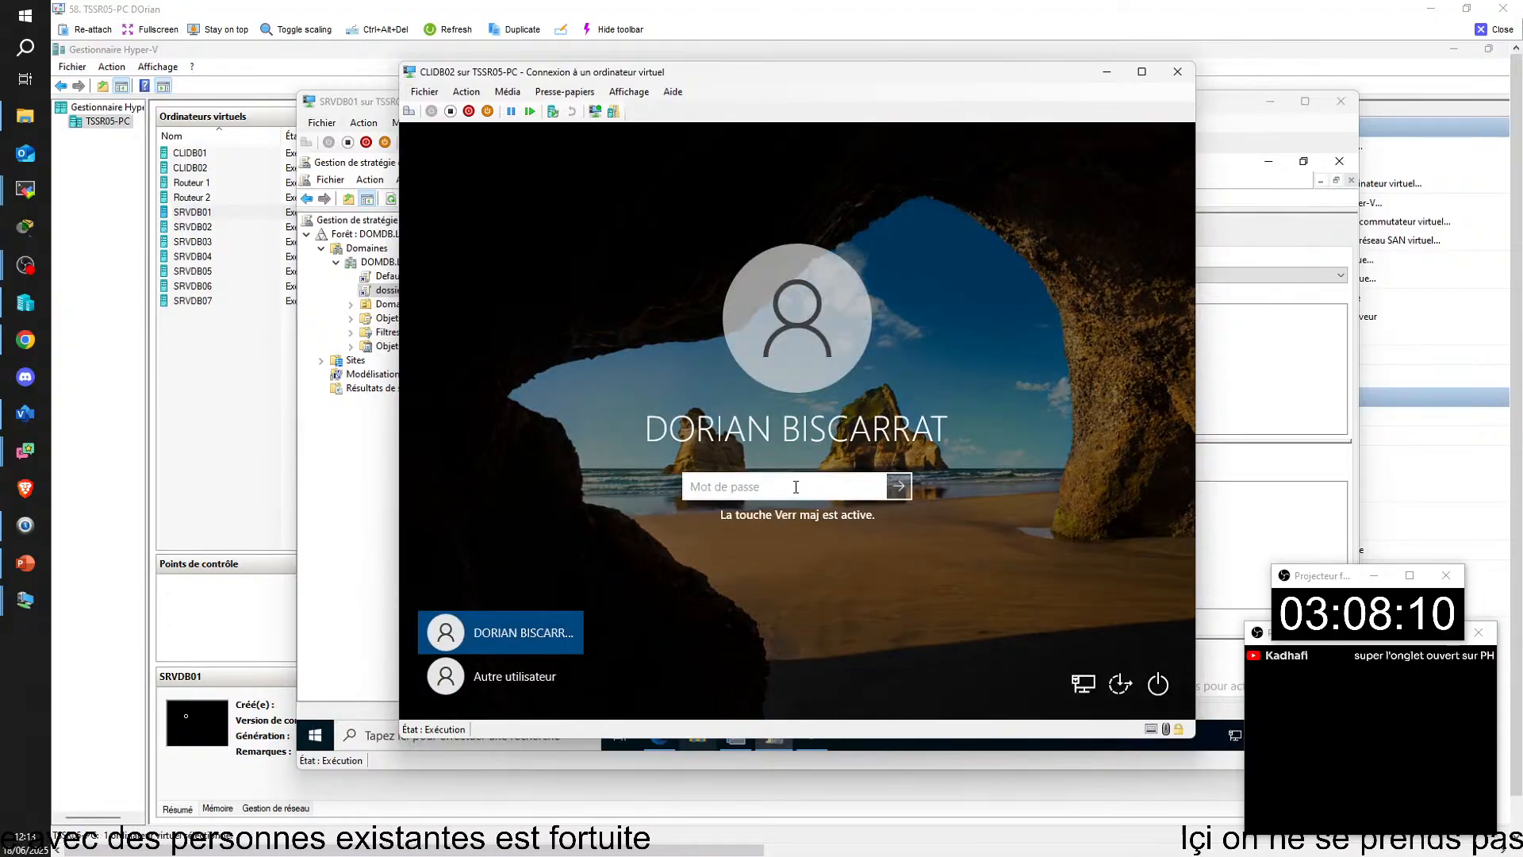
type("*********")
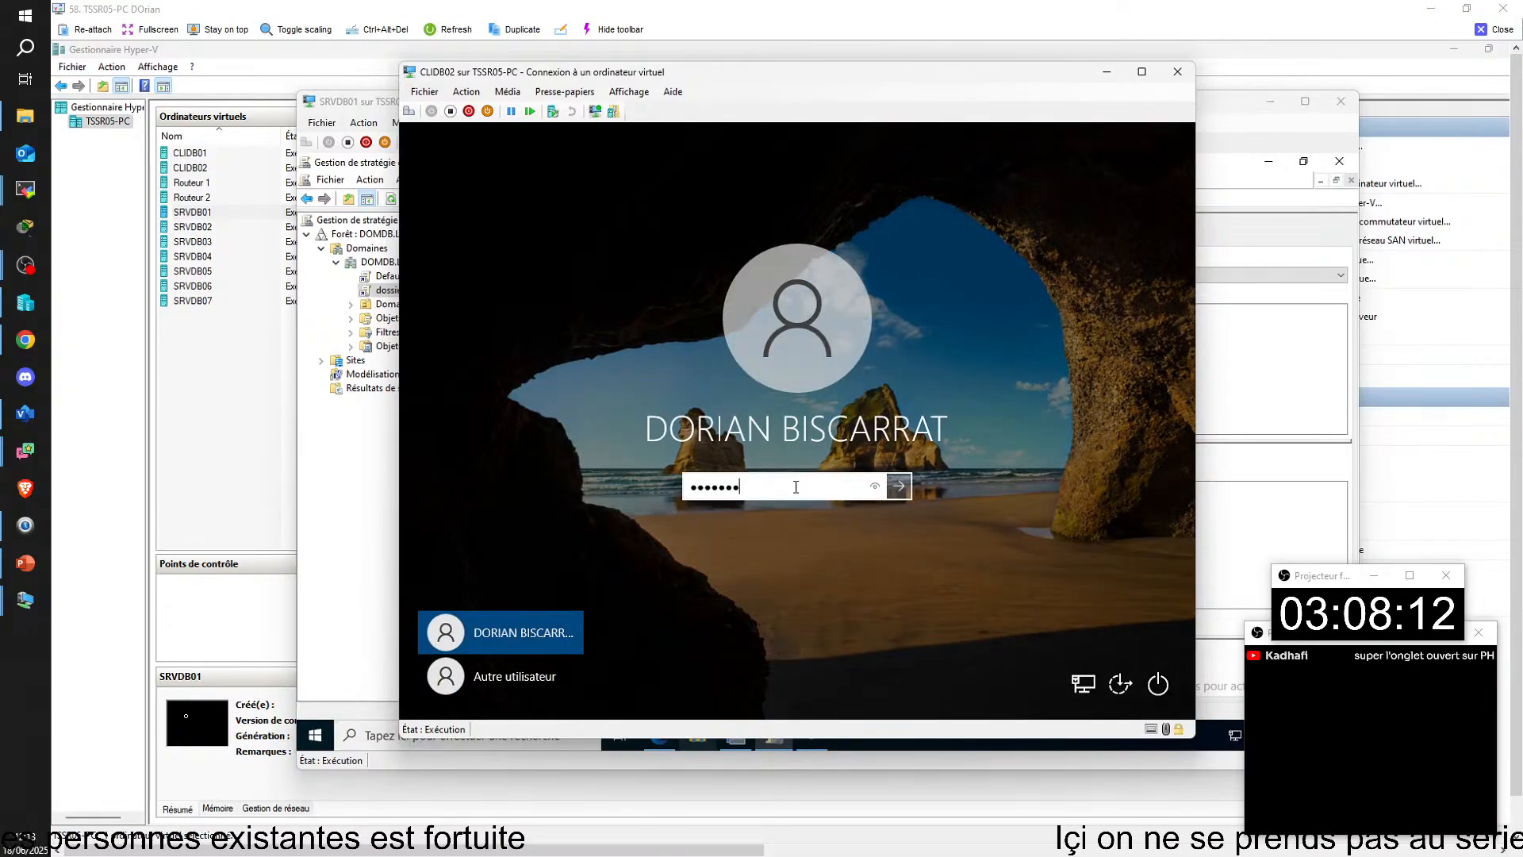
key("Return")
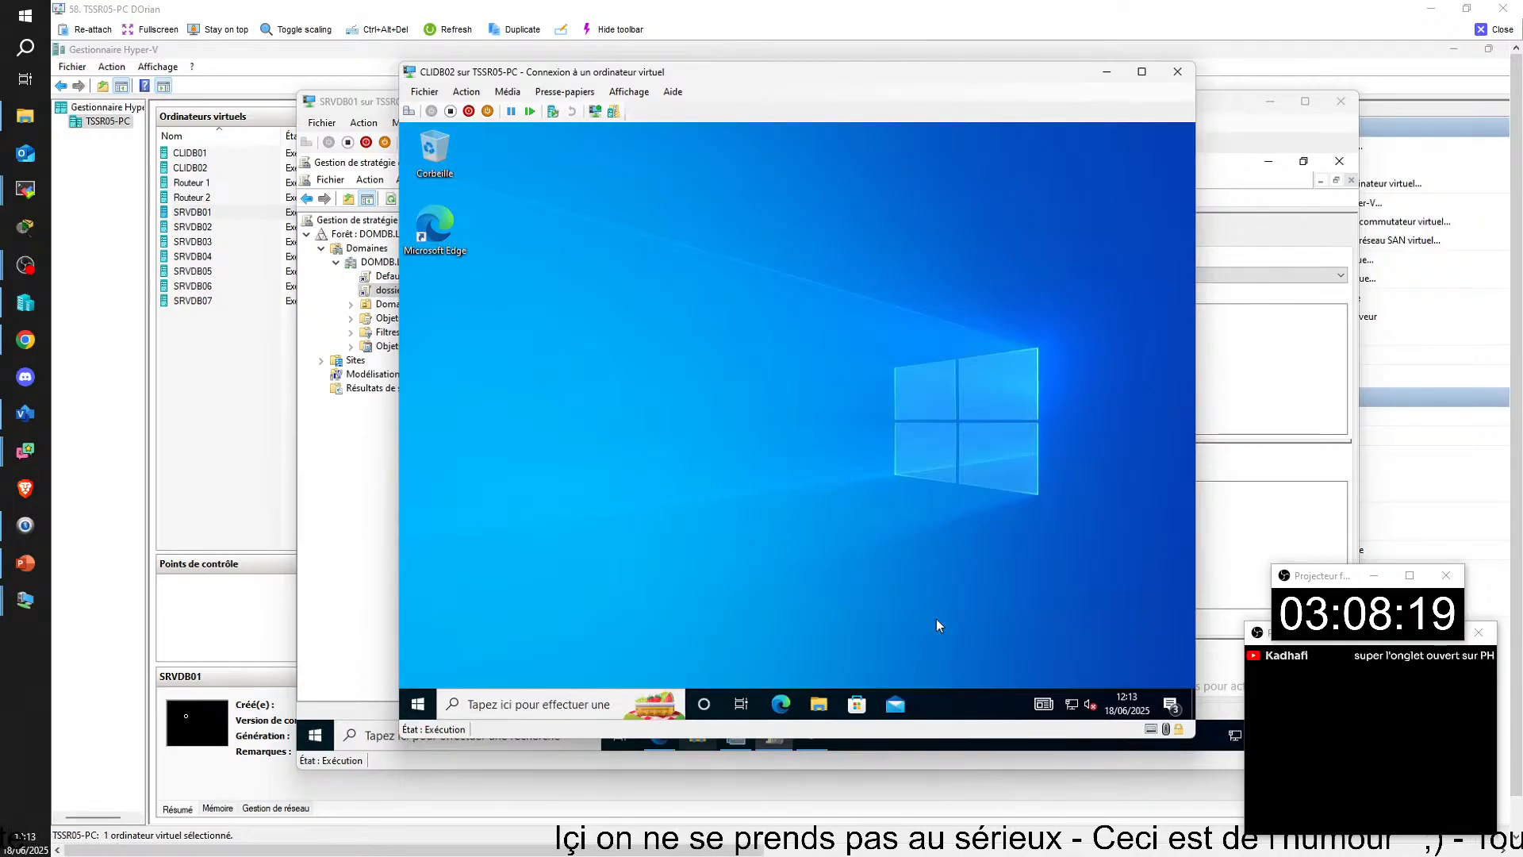
key("super+e")
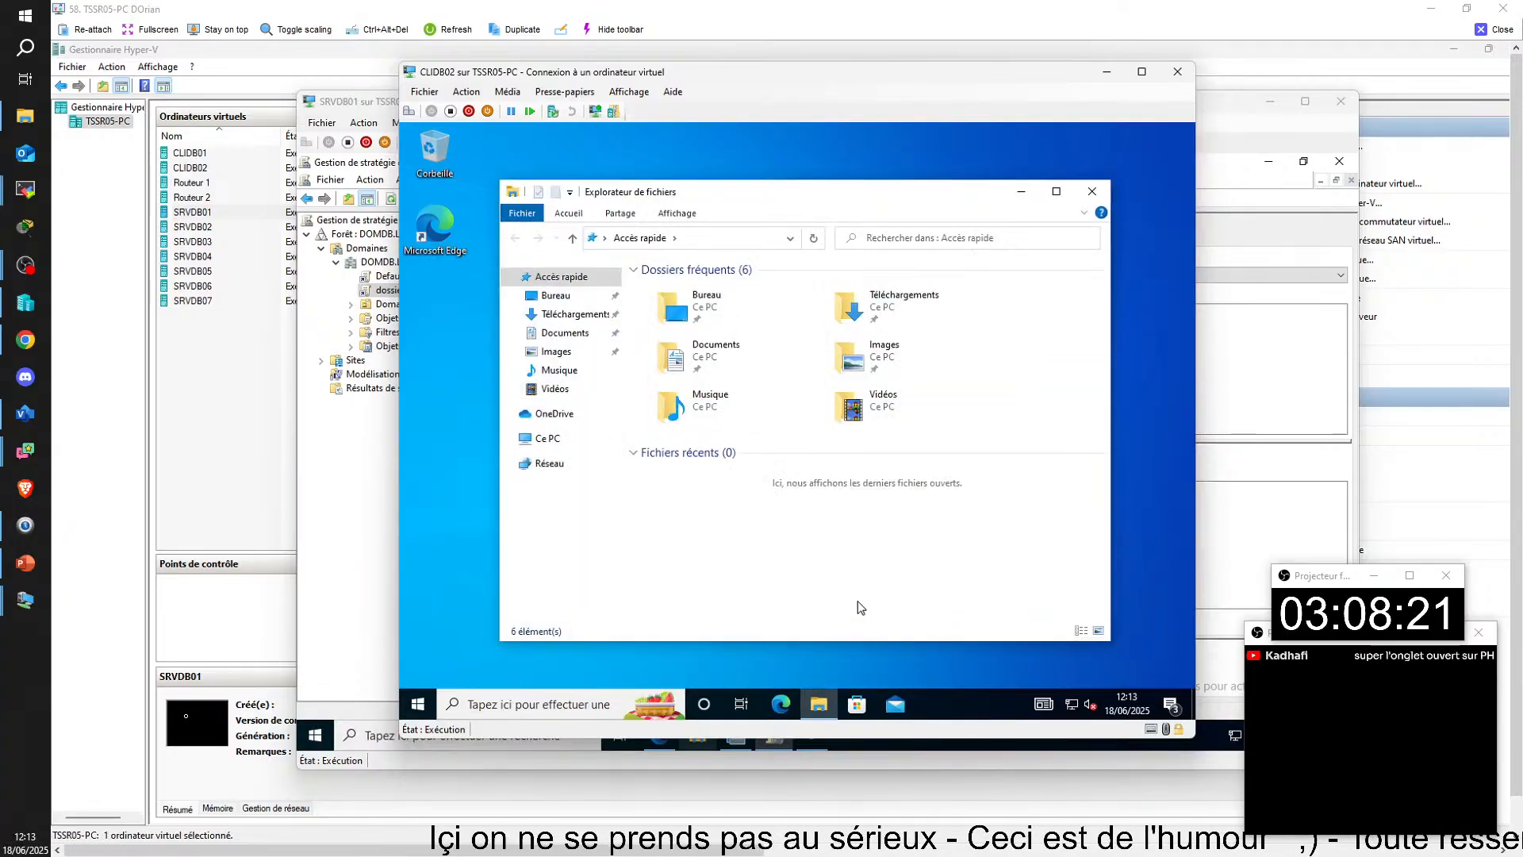
left_click(554, 441)
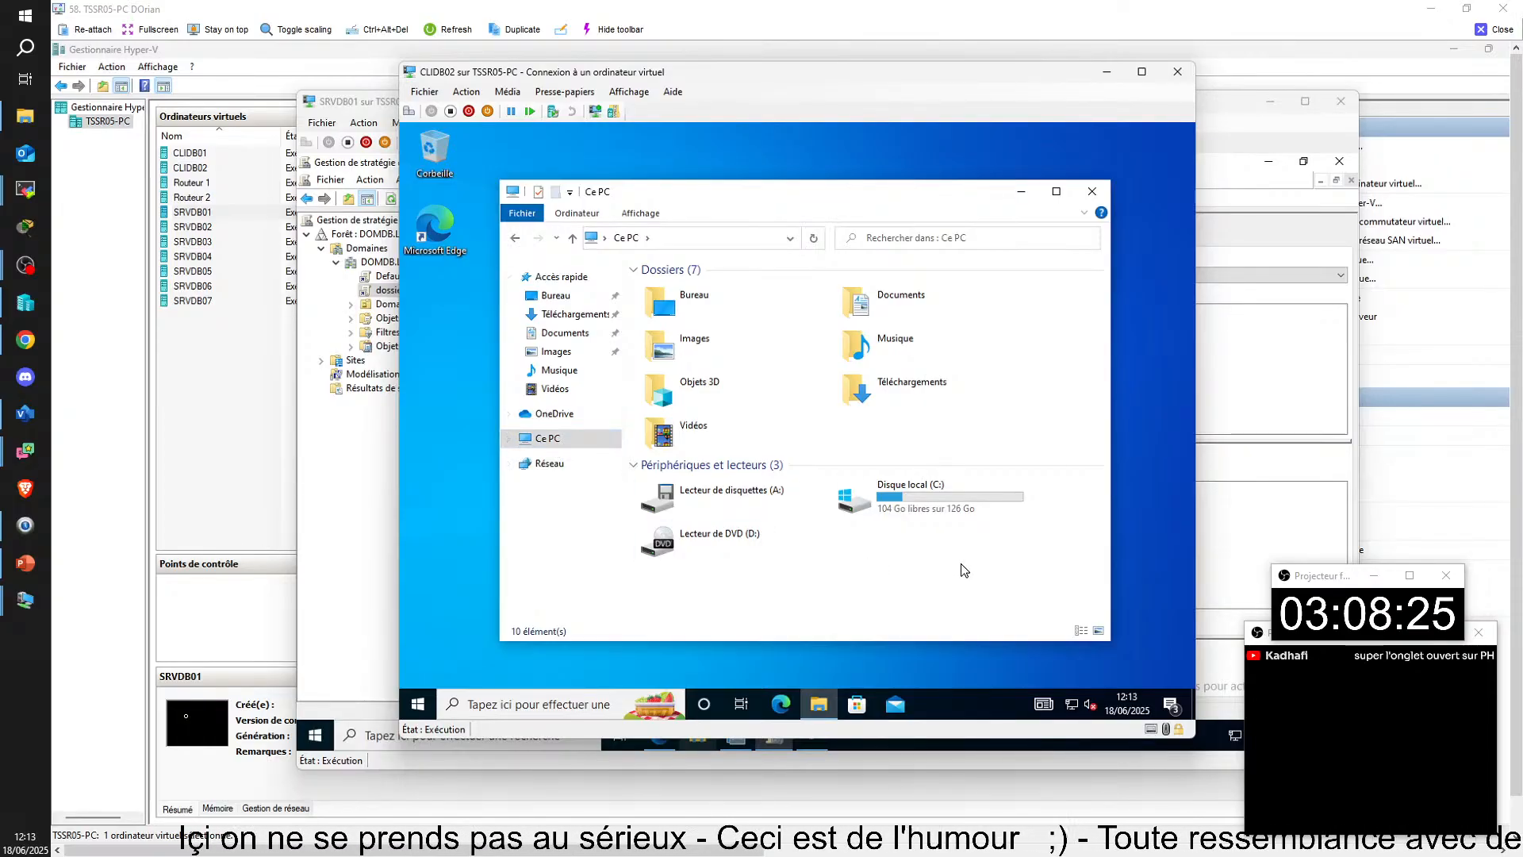
Step: Search for the VPN settings on CLIDB02 and connect the VPN-JONTIL02 connection
left_click(418, 703)
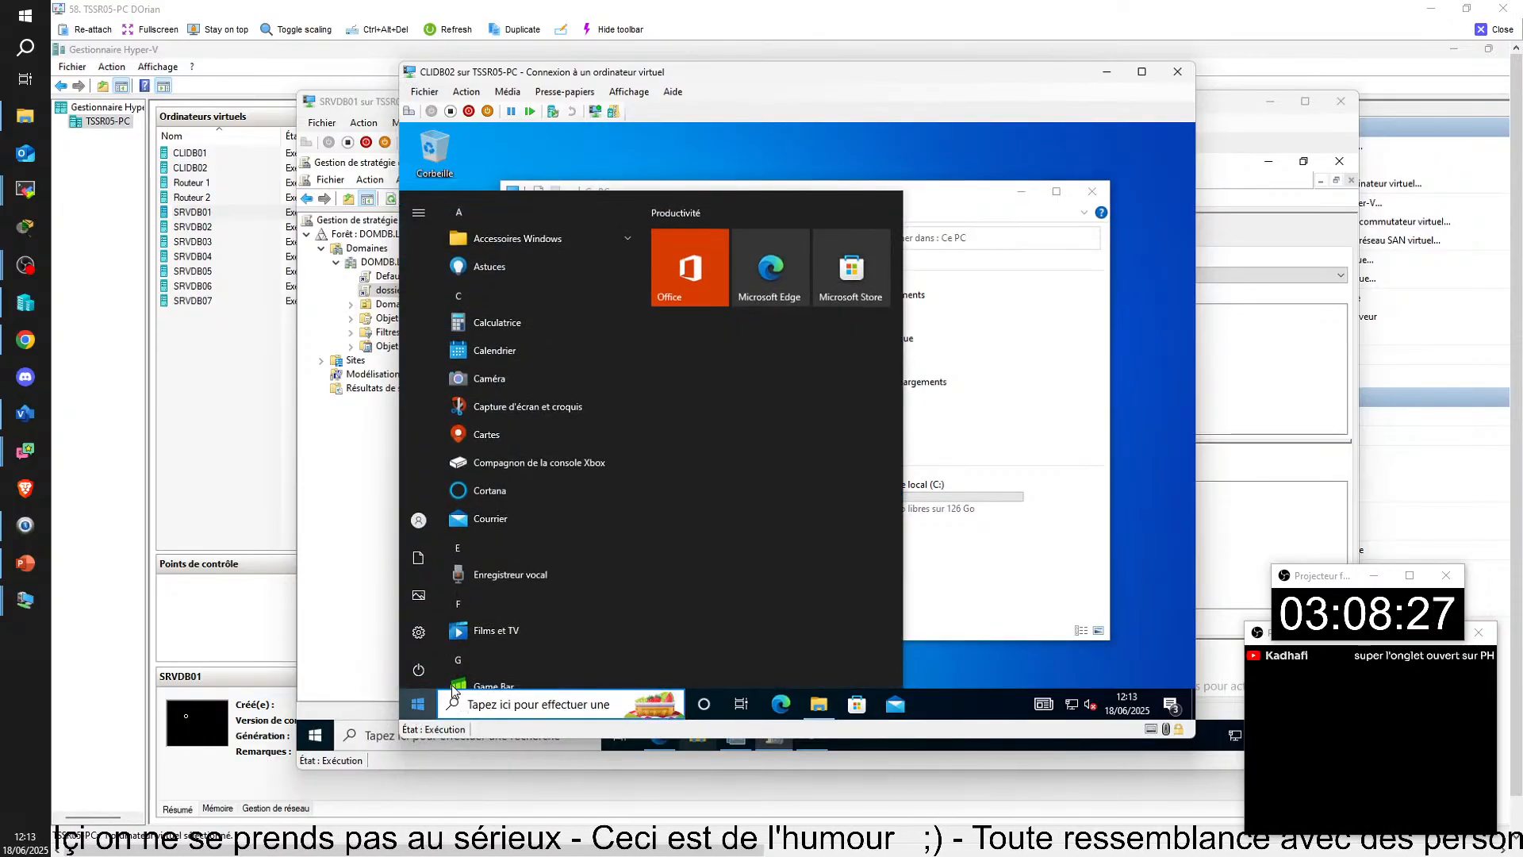
type("vpn")
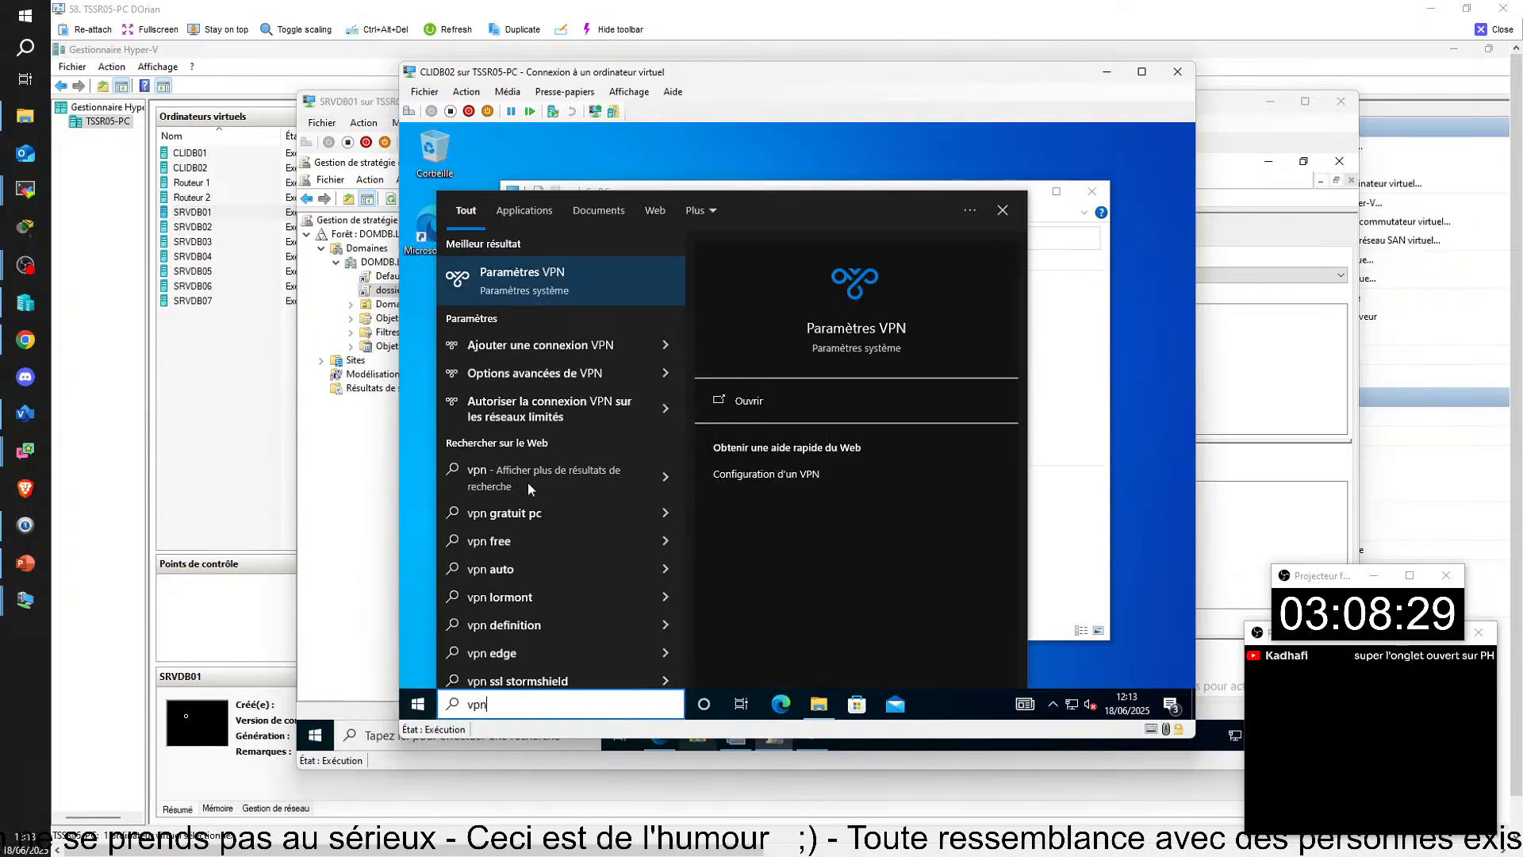
left_click(531, 292)
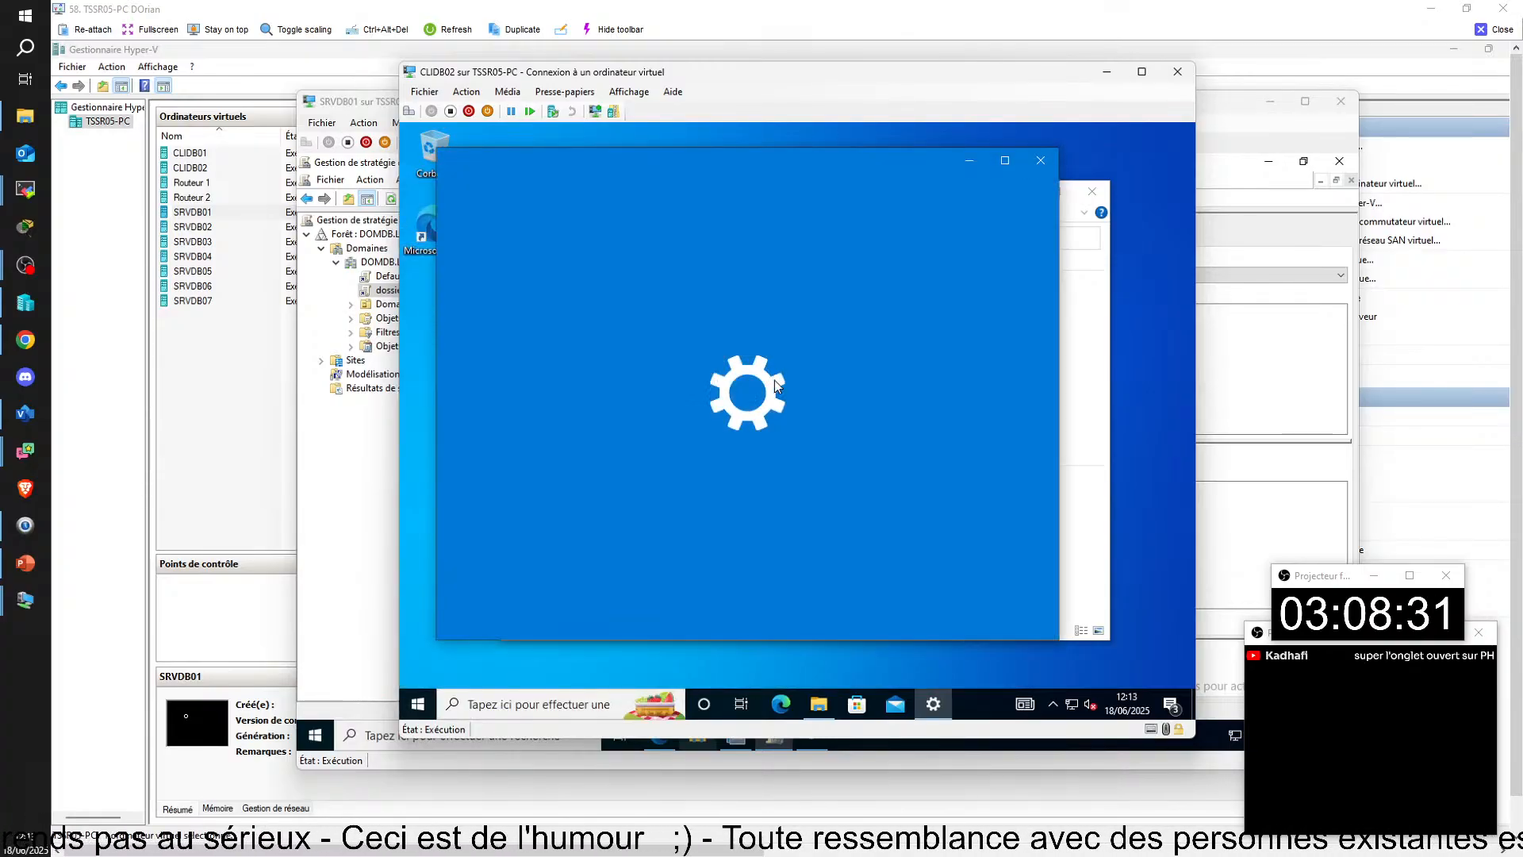
left_click(781, 309)
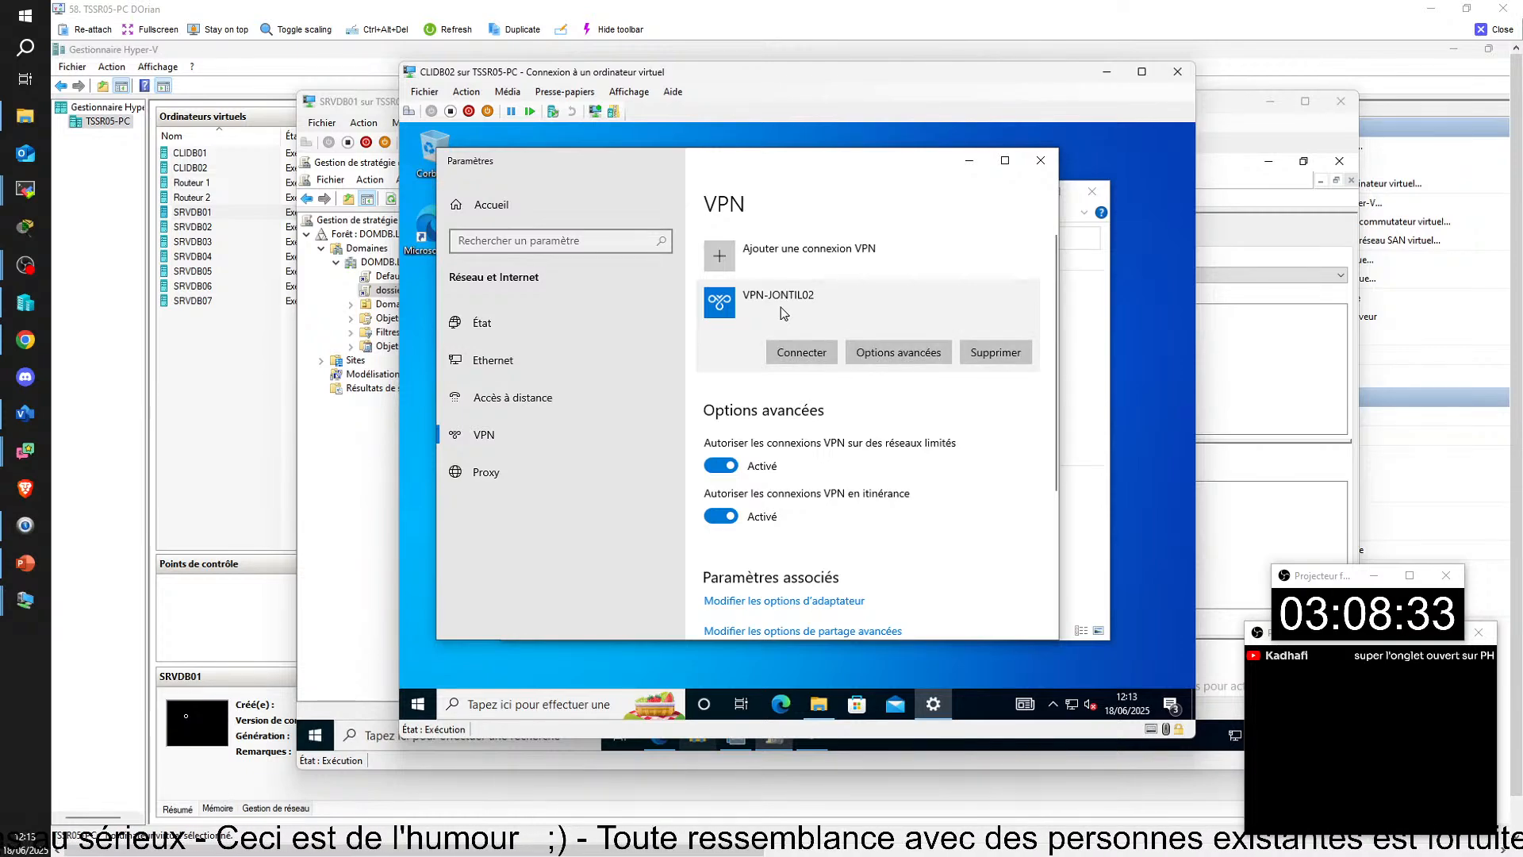
left_click(801, 352)
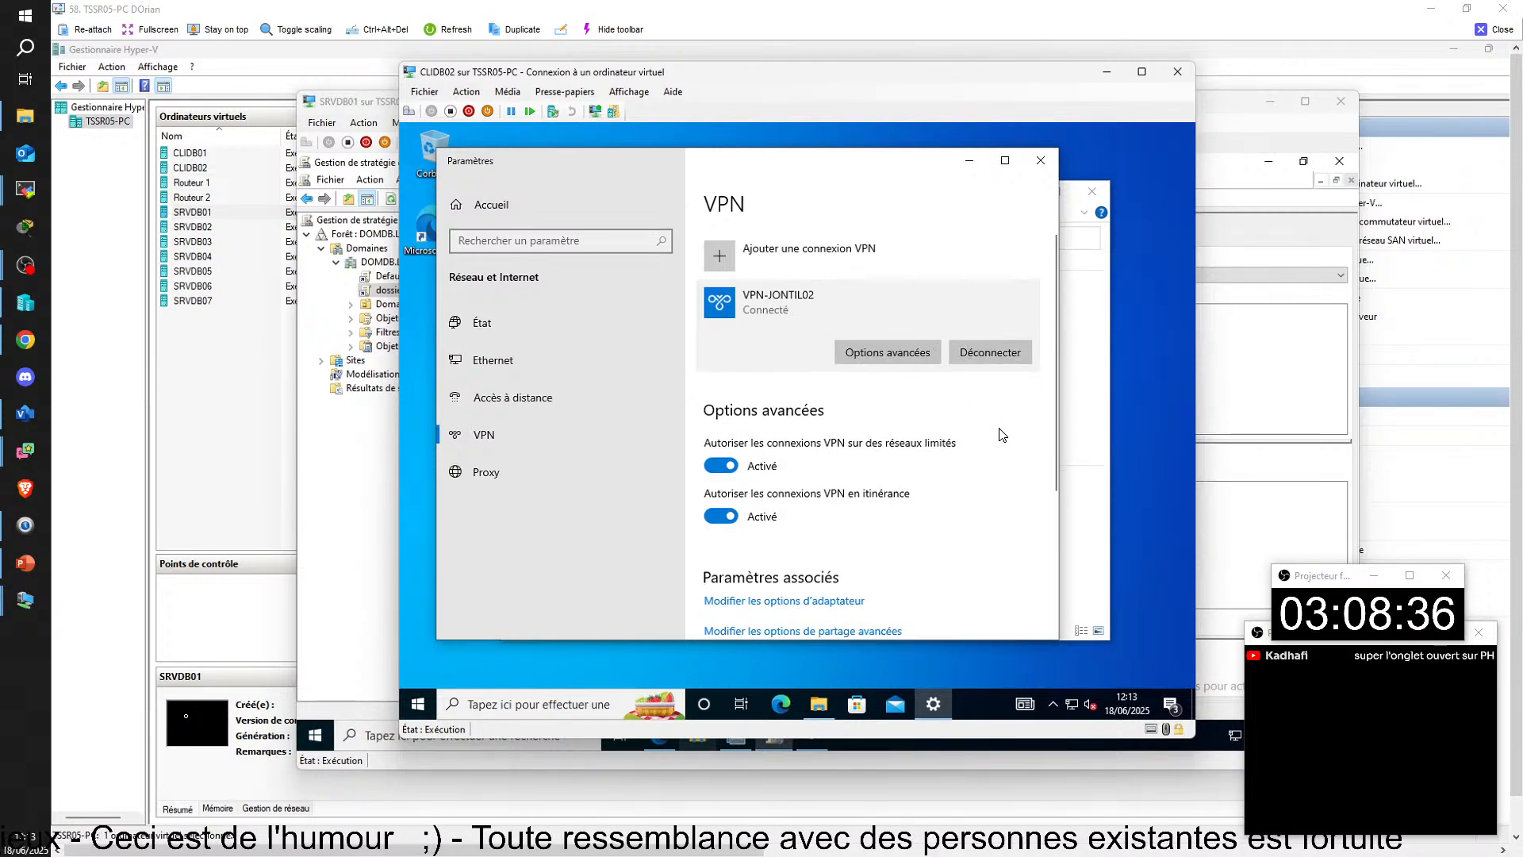
Step: Check Ce PC on CLIDB02, refresh the group policies with gpupdate in a command prompt, and check Ce PC again for the T: drive
key("super+e")
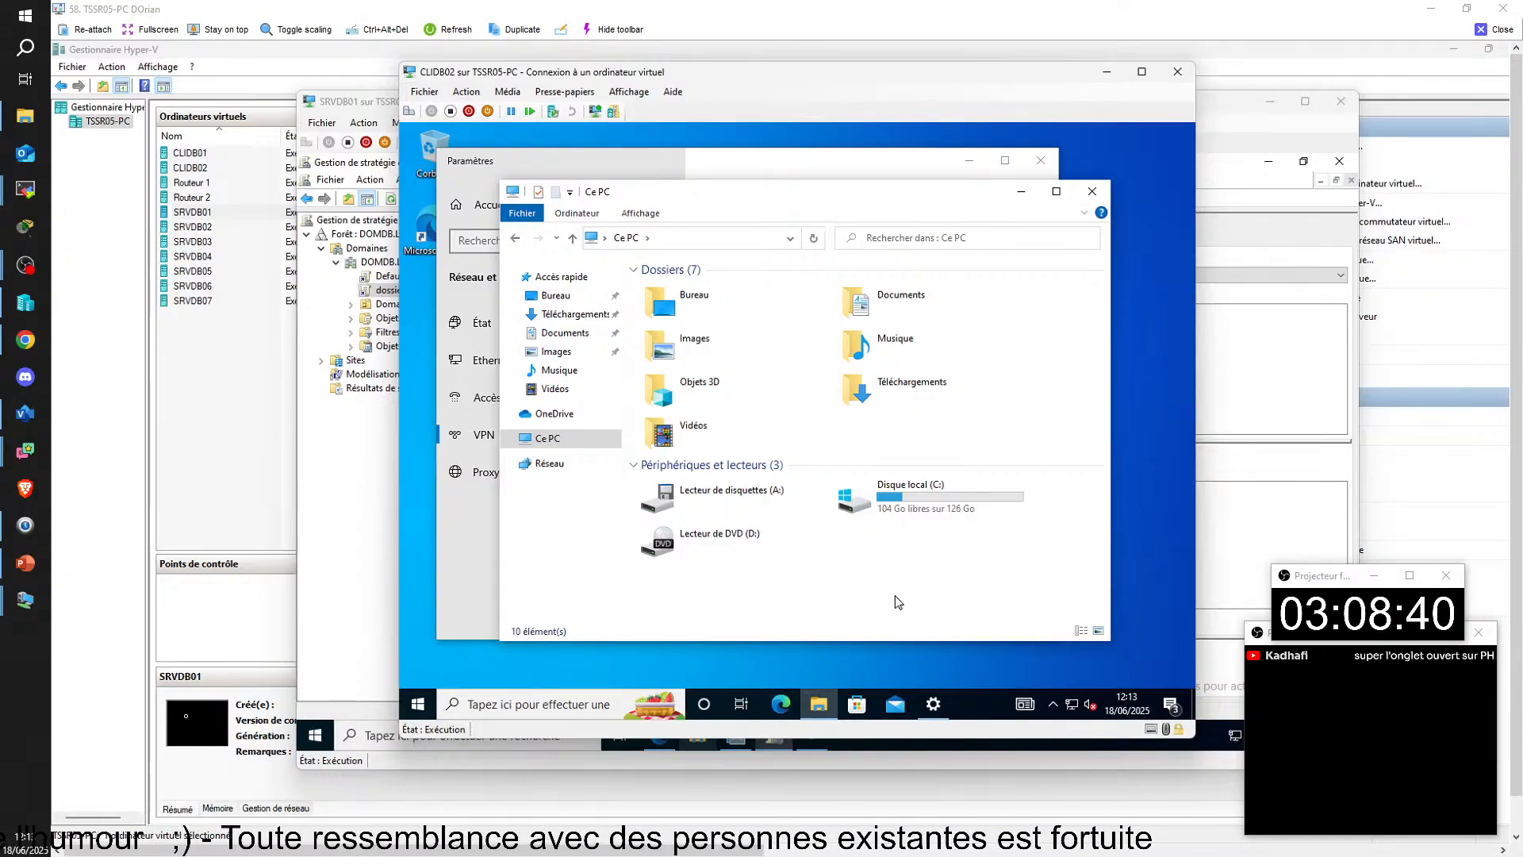
key("super+r")
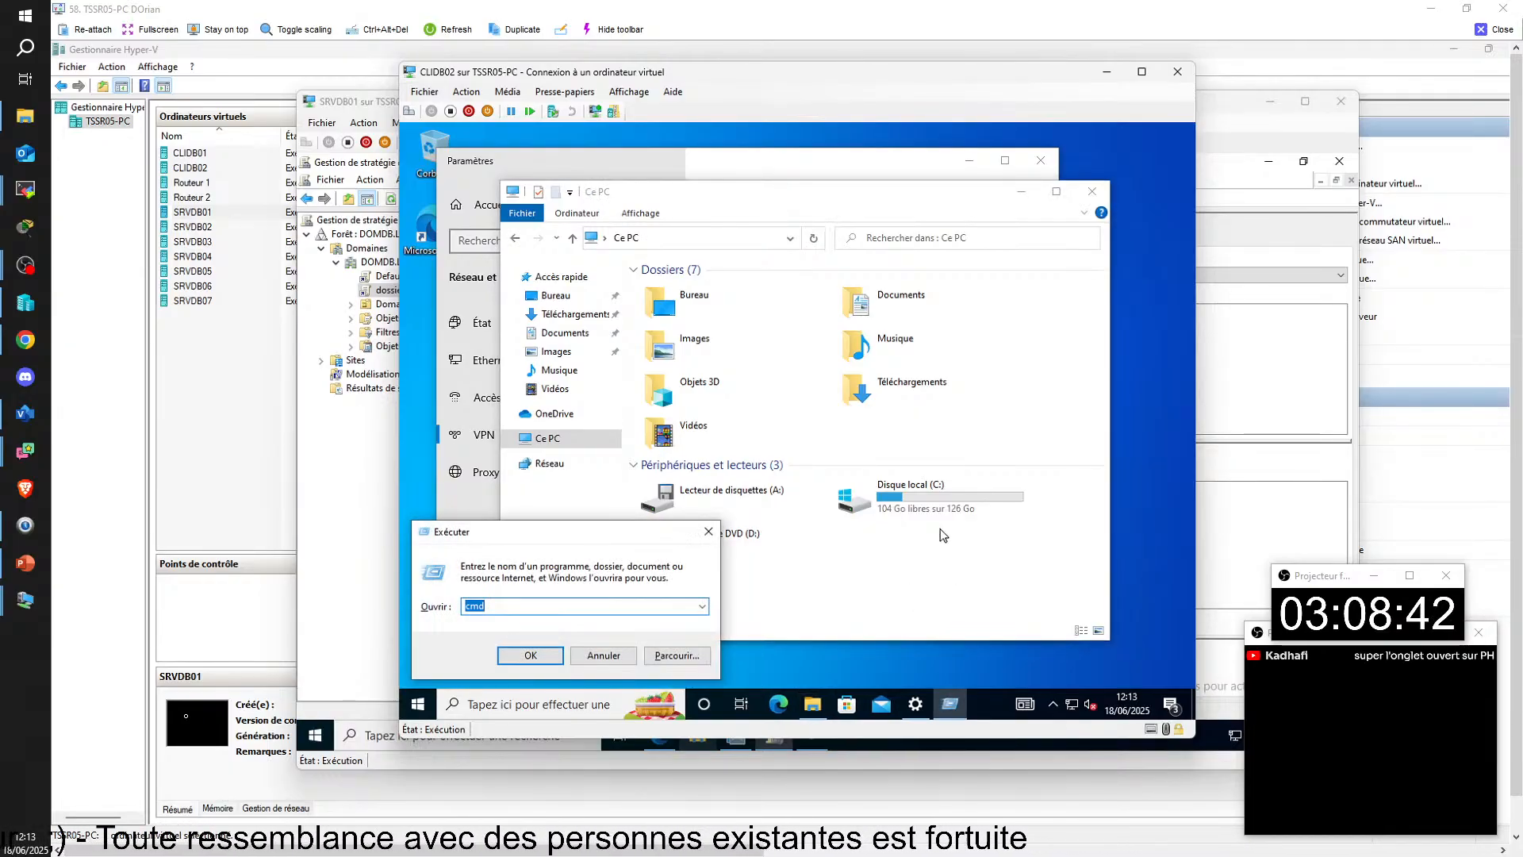
key("Return")
type("gp")
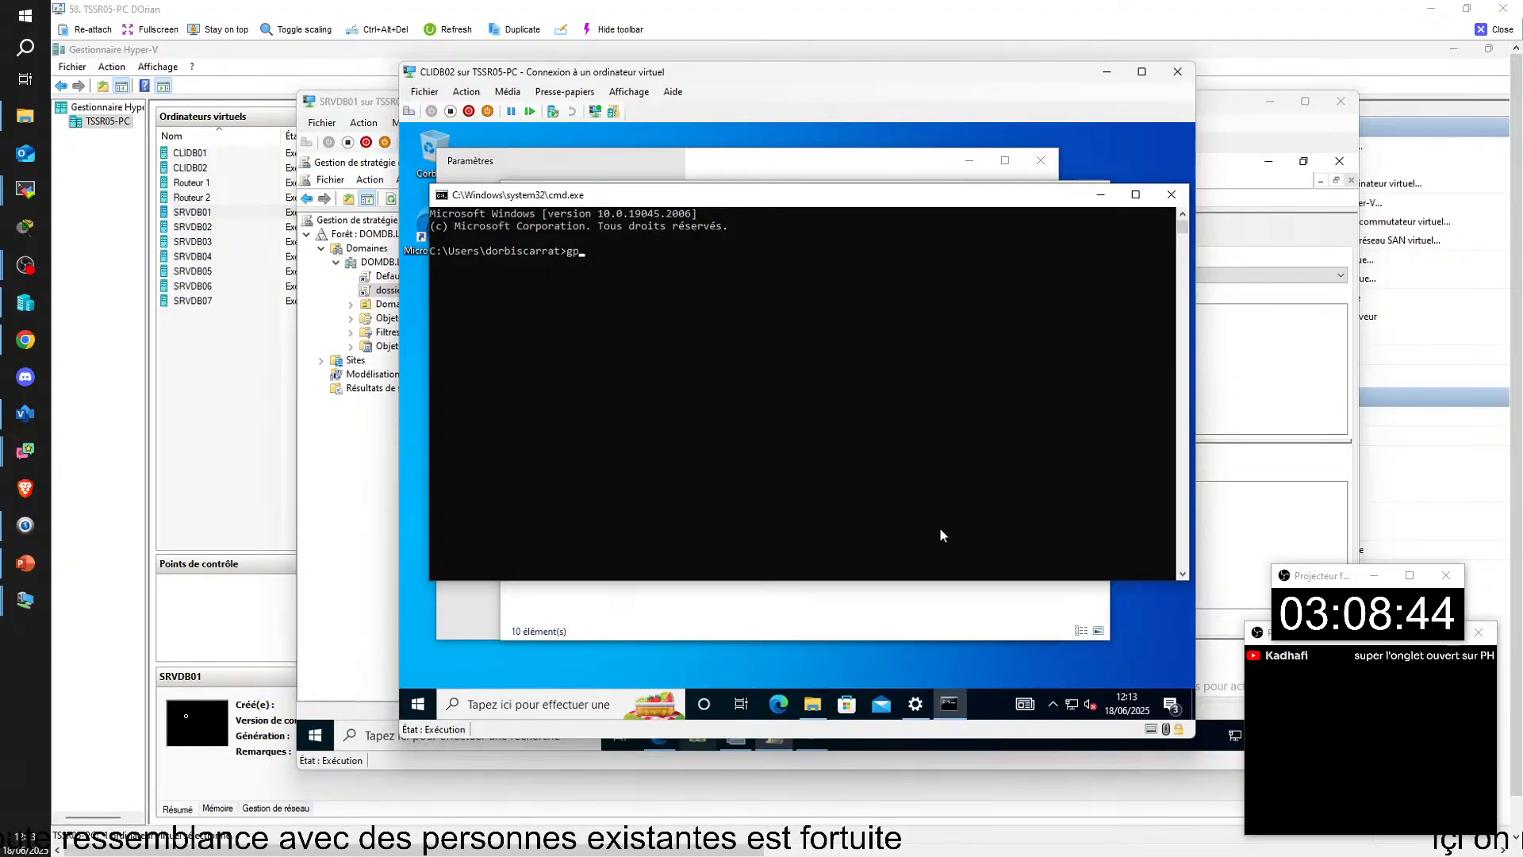
type("update")
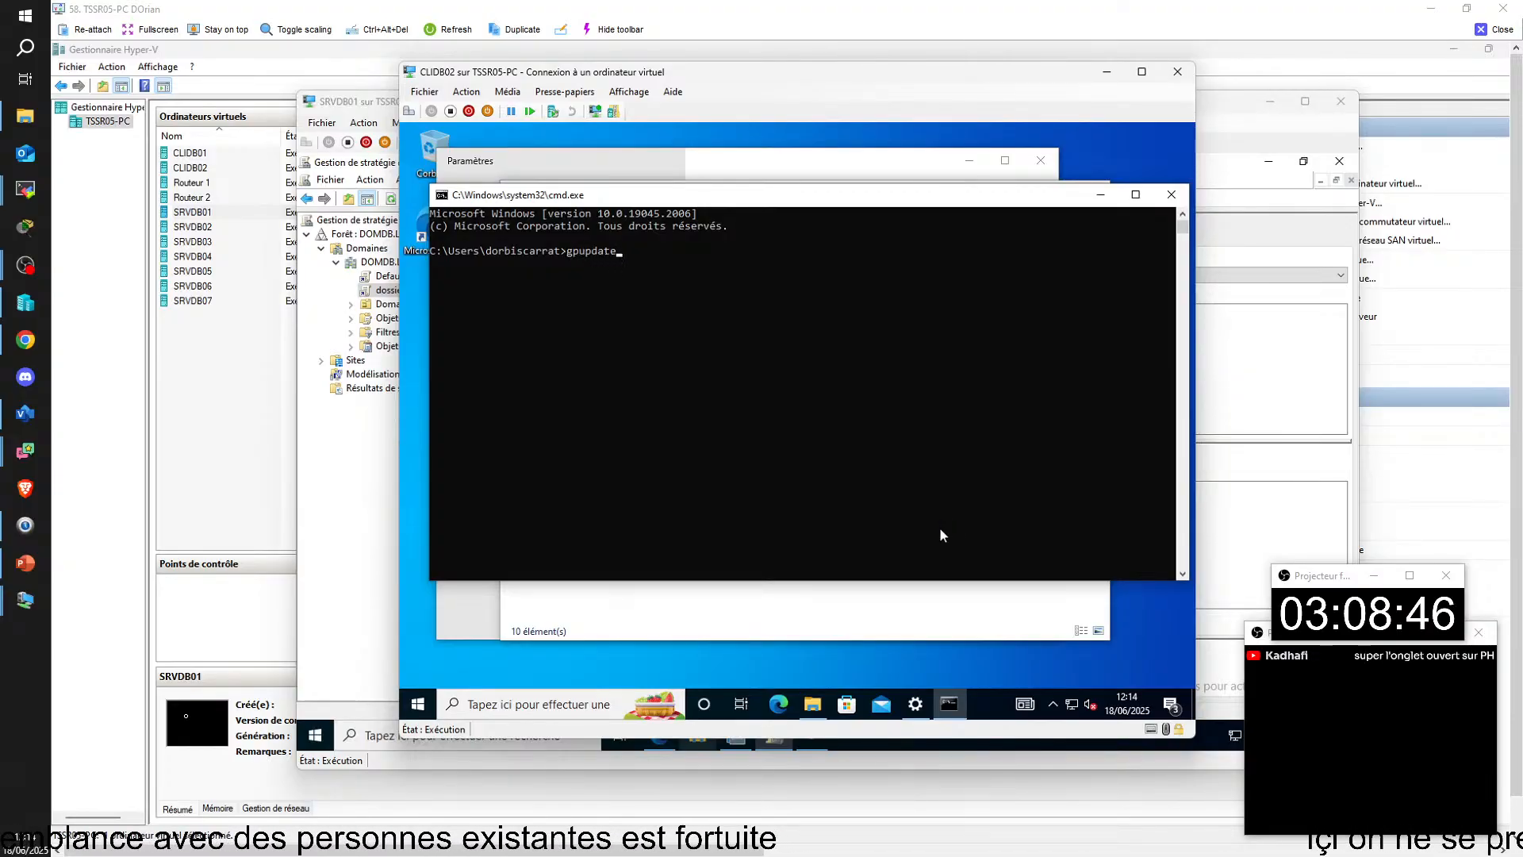
key("Return")
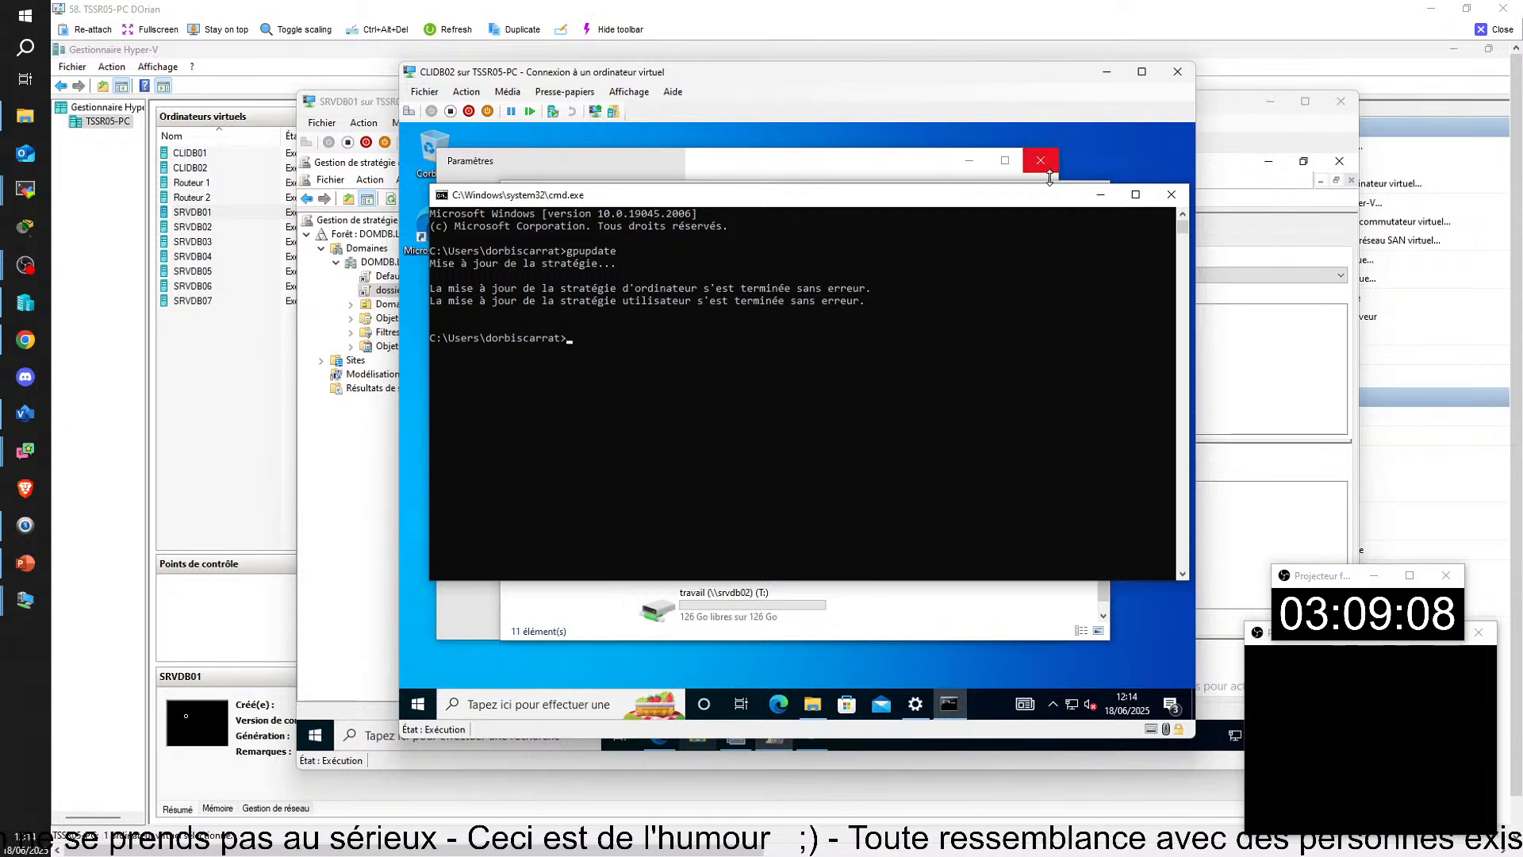
left_click(1101, 195)
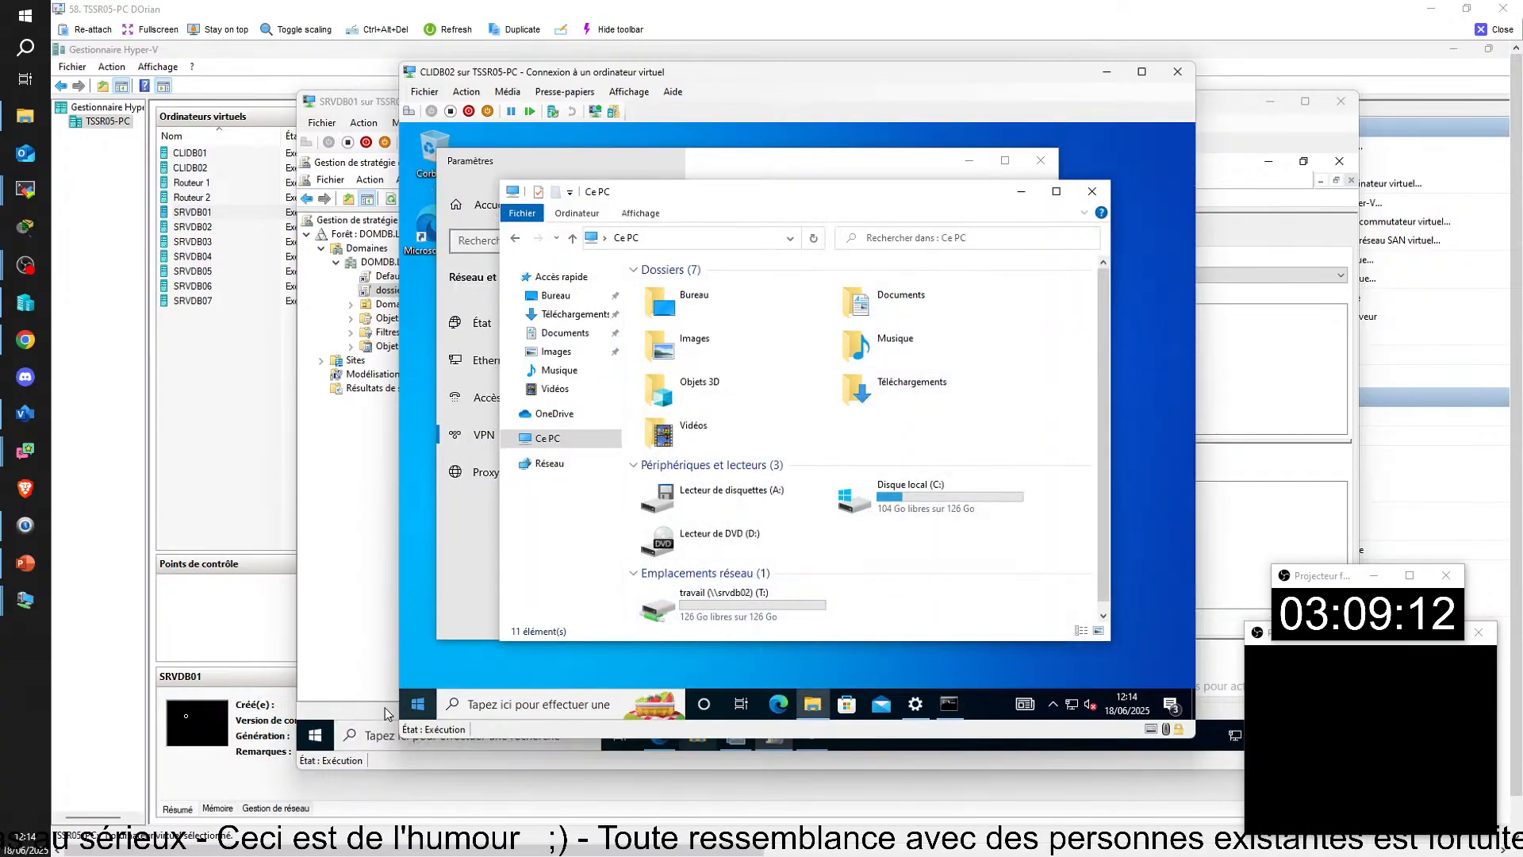
Step: Sign the domain user out of CLIDB02 and check the network connections offered on its sign-in screen
left_click(412, 704)
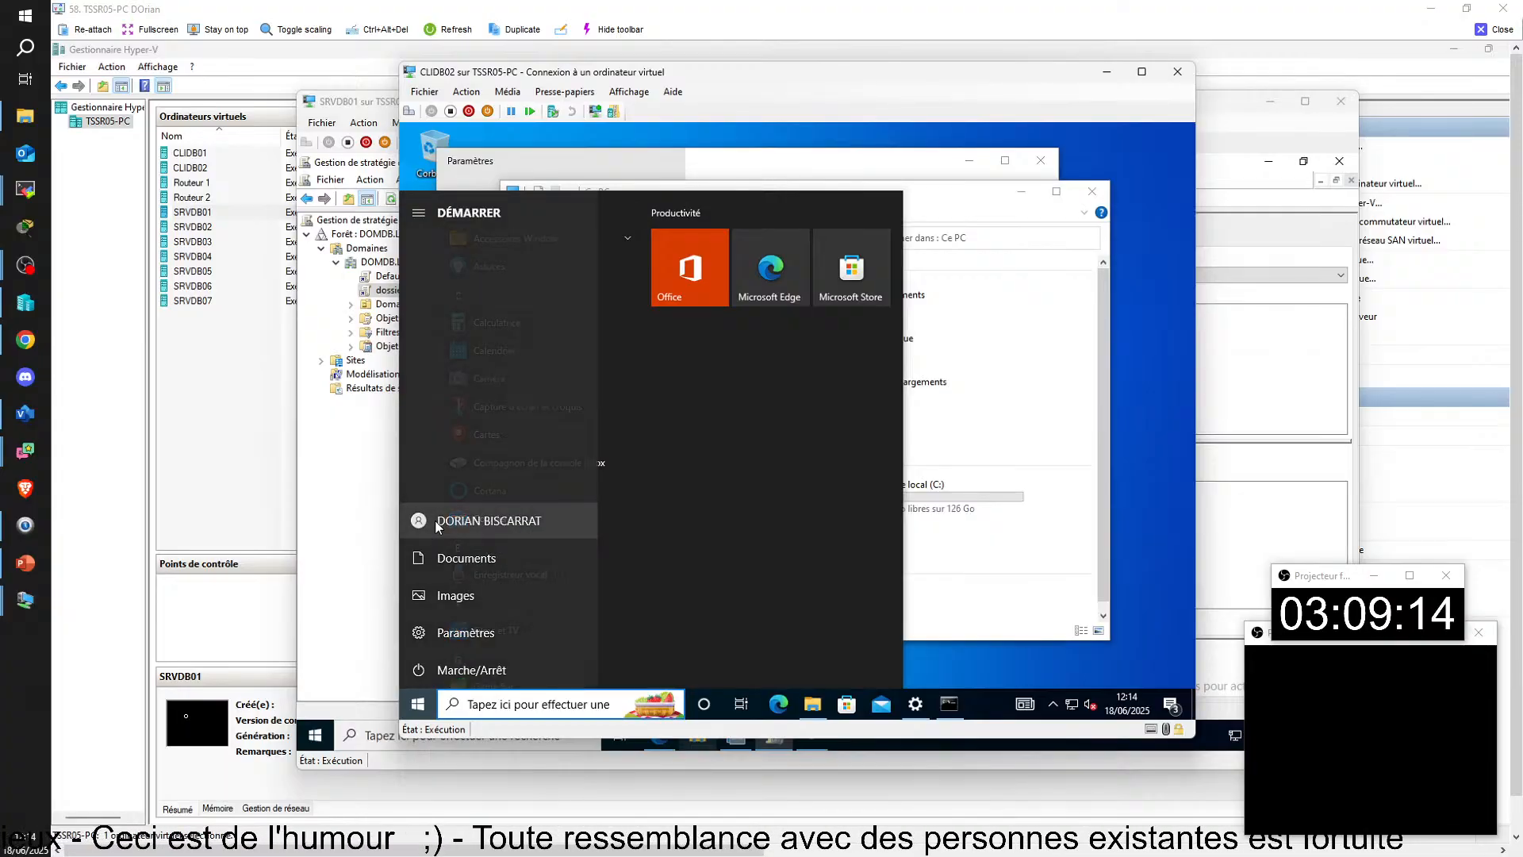
left_click(439, 523)
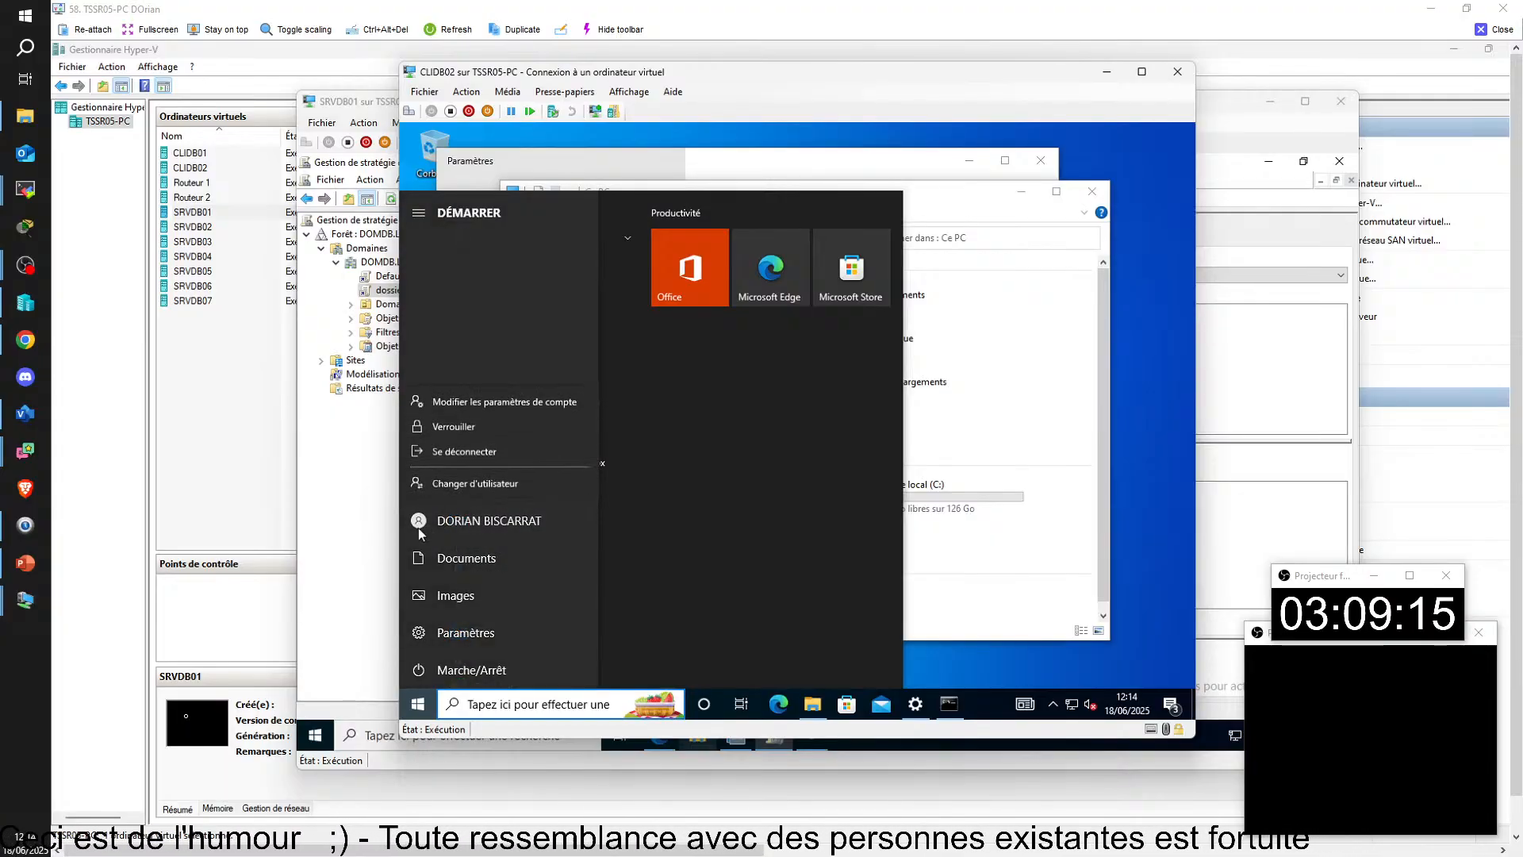
left_click(454, 452)
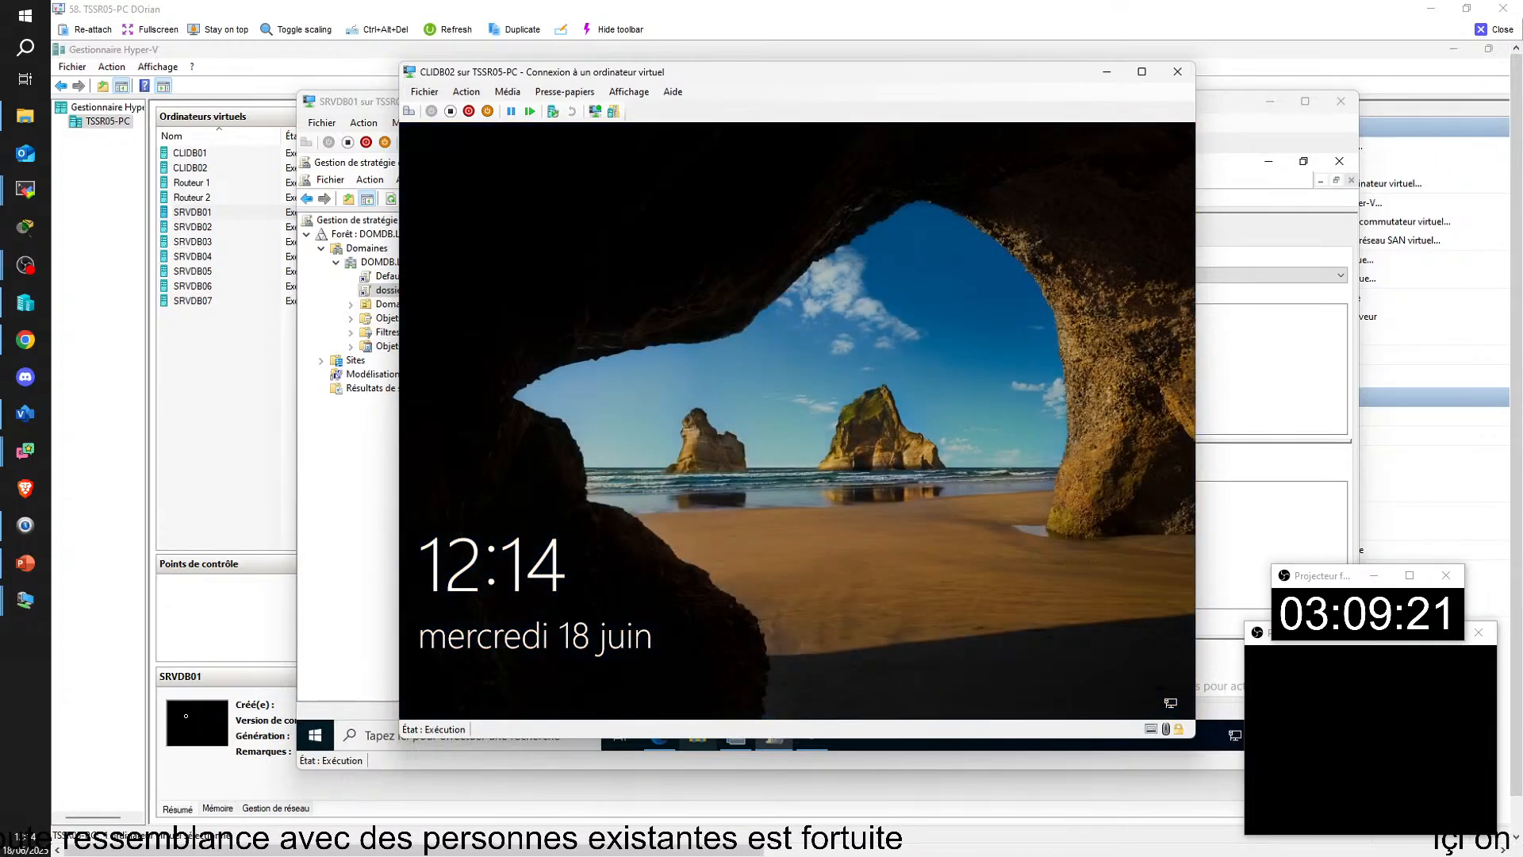
left_click(808, 398)
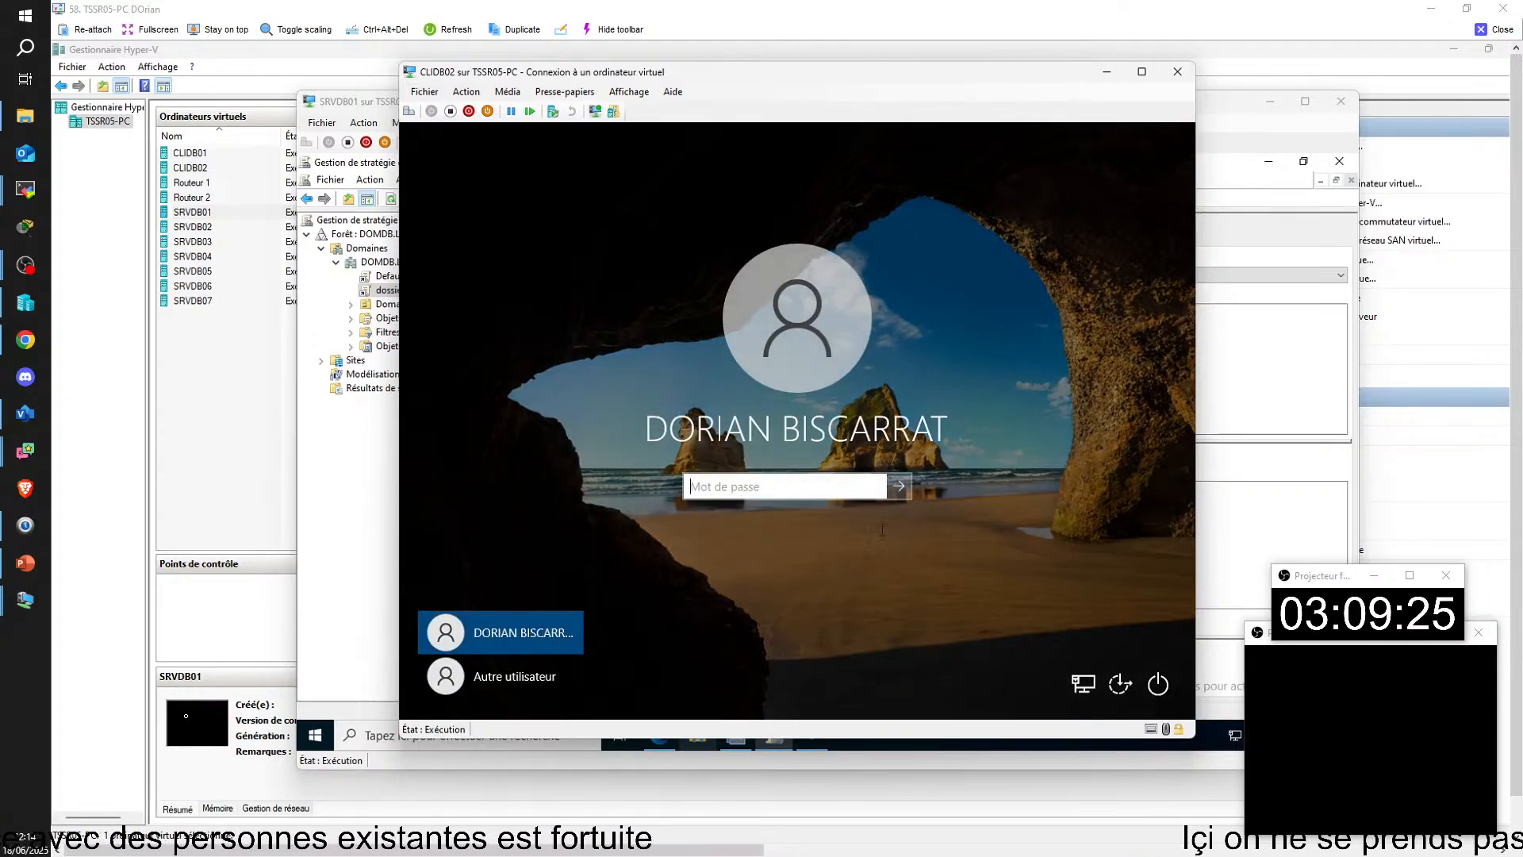
left_click(1083, 684)
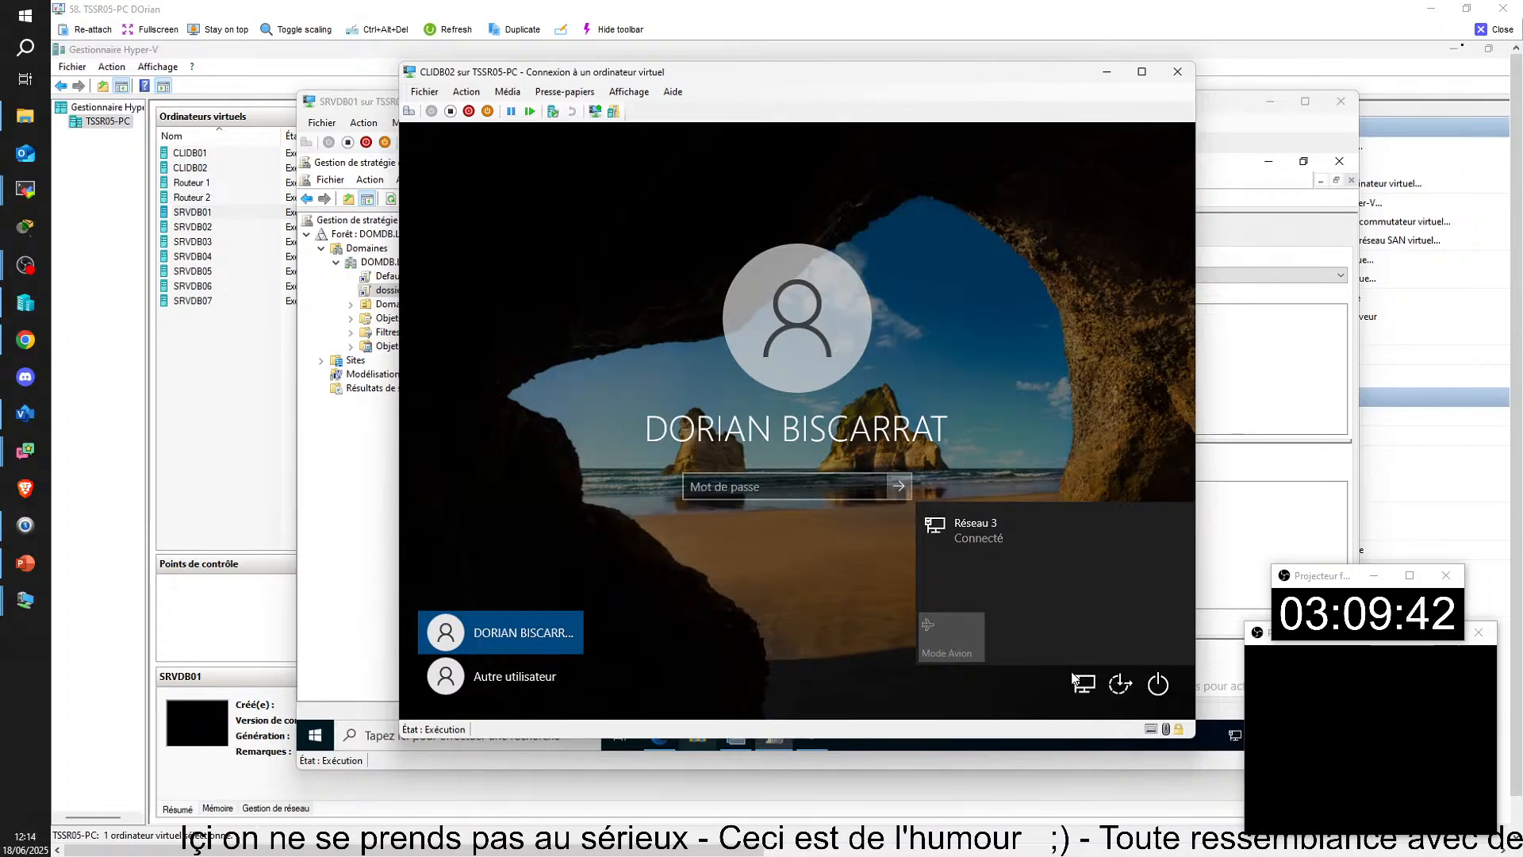
Step: Switch to the TSSR14-PC remote session and bring the CLIKL01 virtual machine forward to view its Ce PC window
left_click(1495, 31)
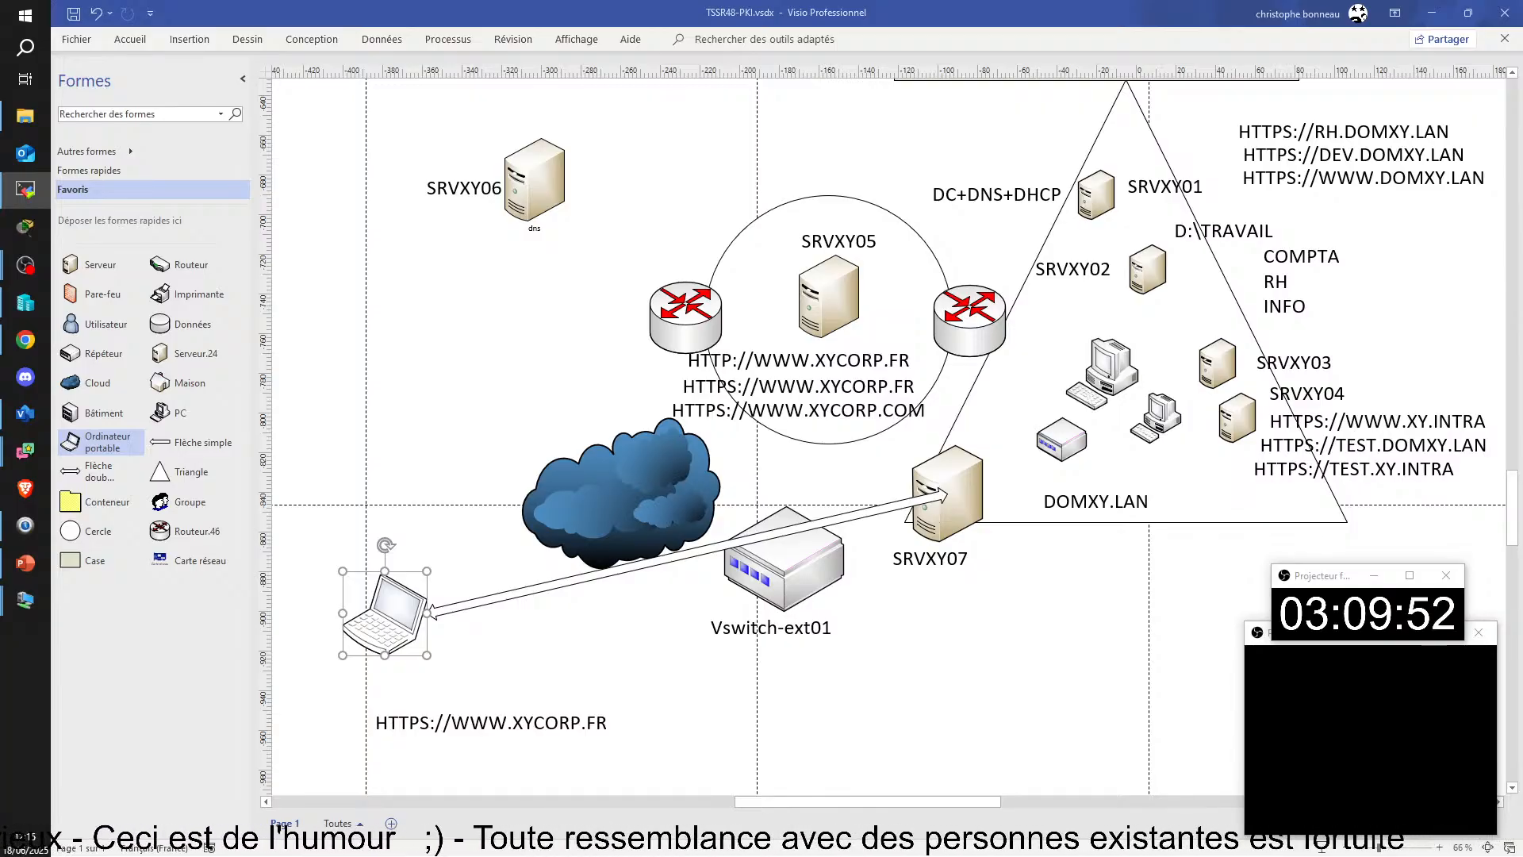
left_click_drag(1522, 571, 908, 14)
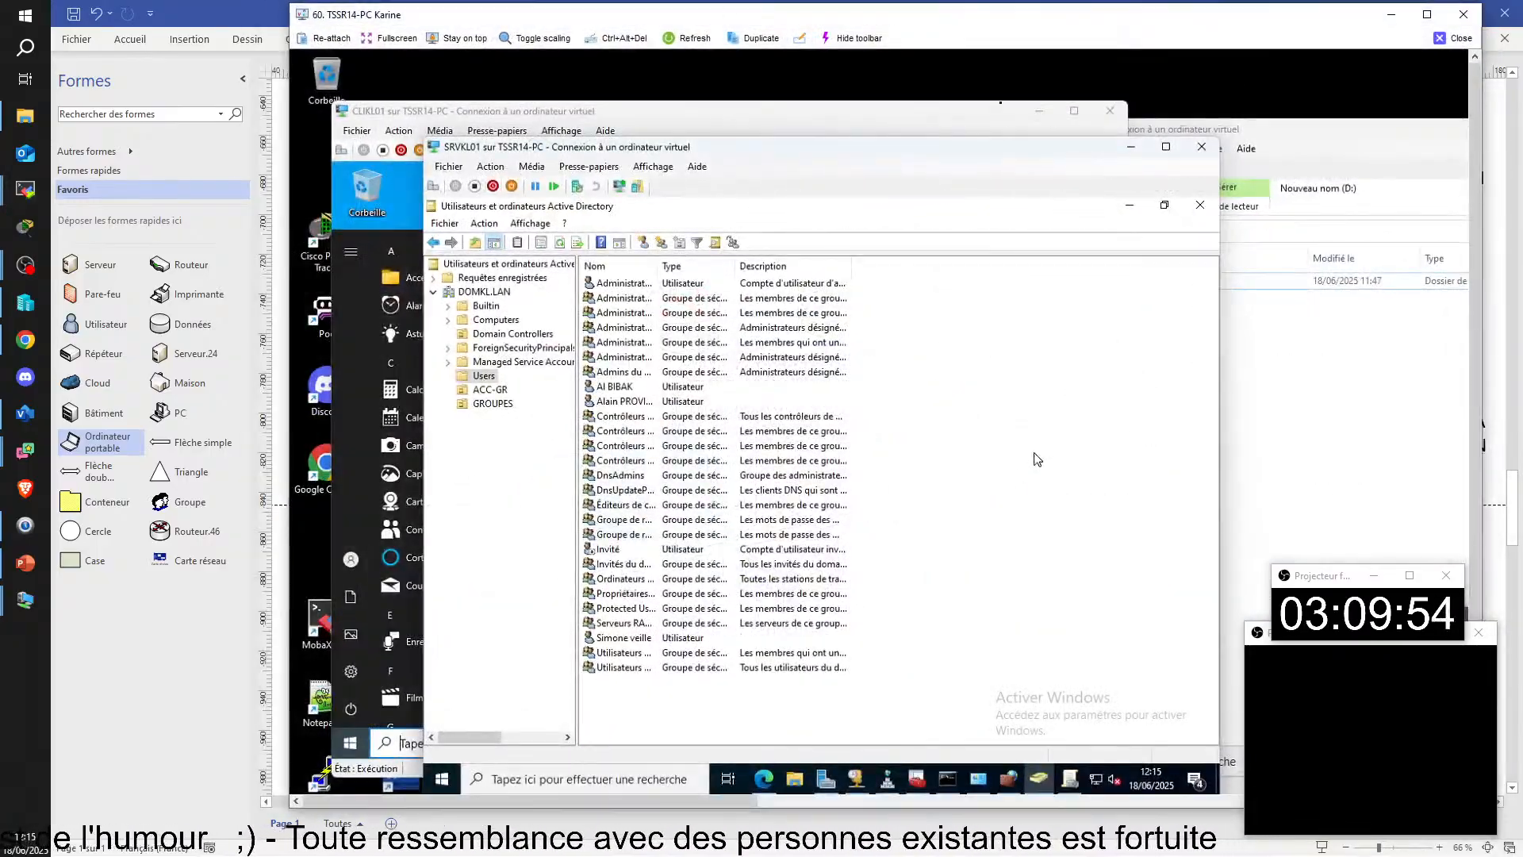
left_click(1426, 14)
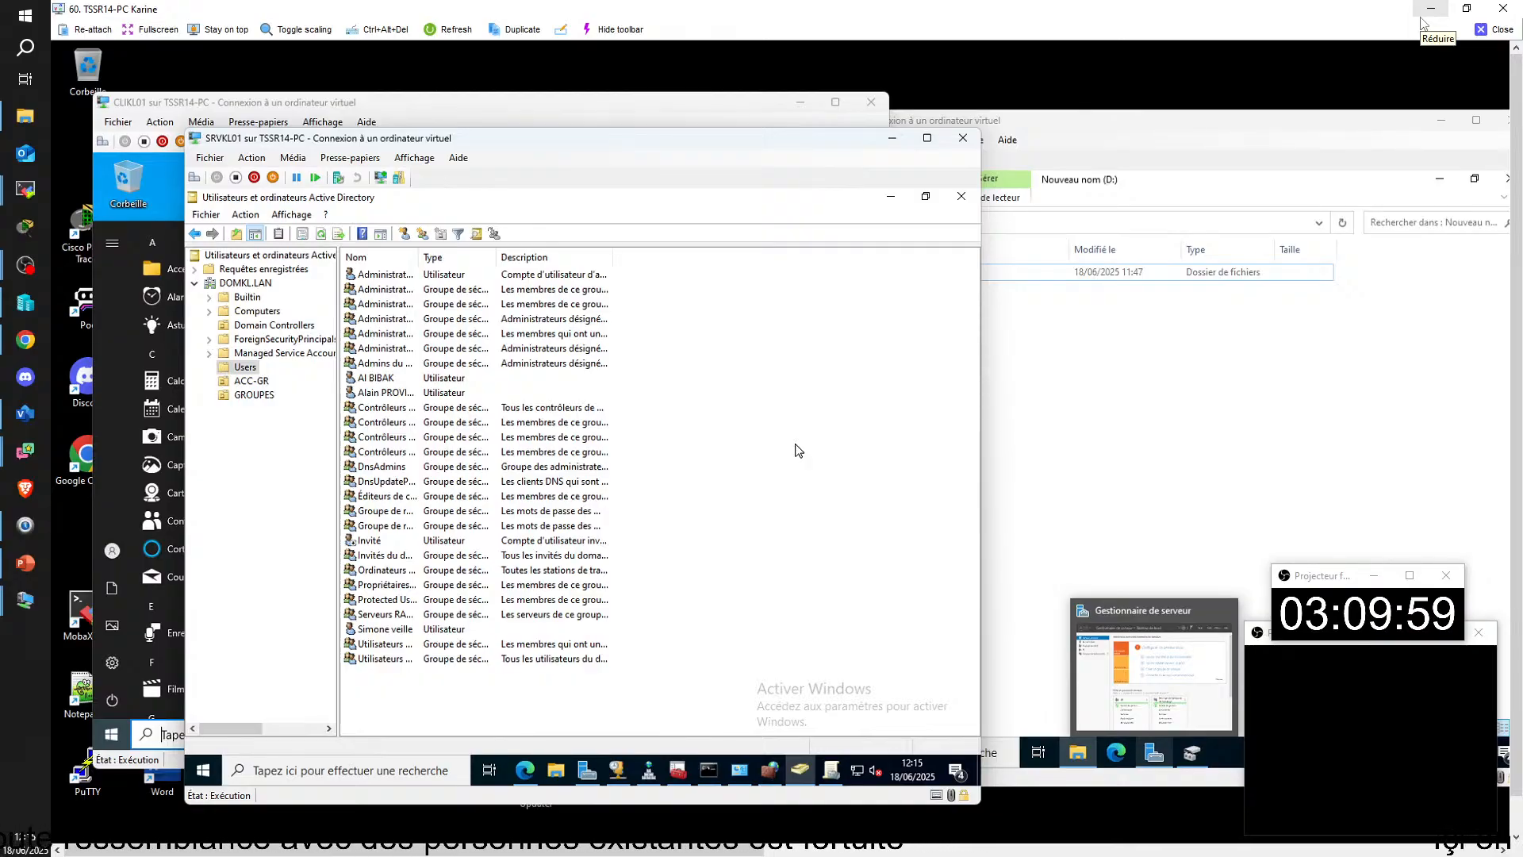
left_click(167, 107)
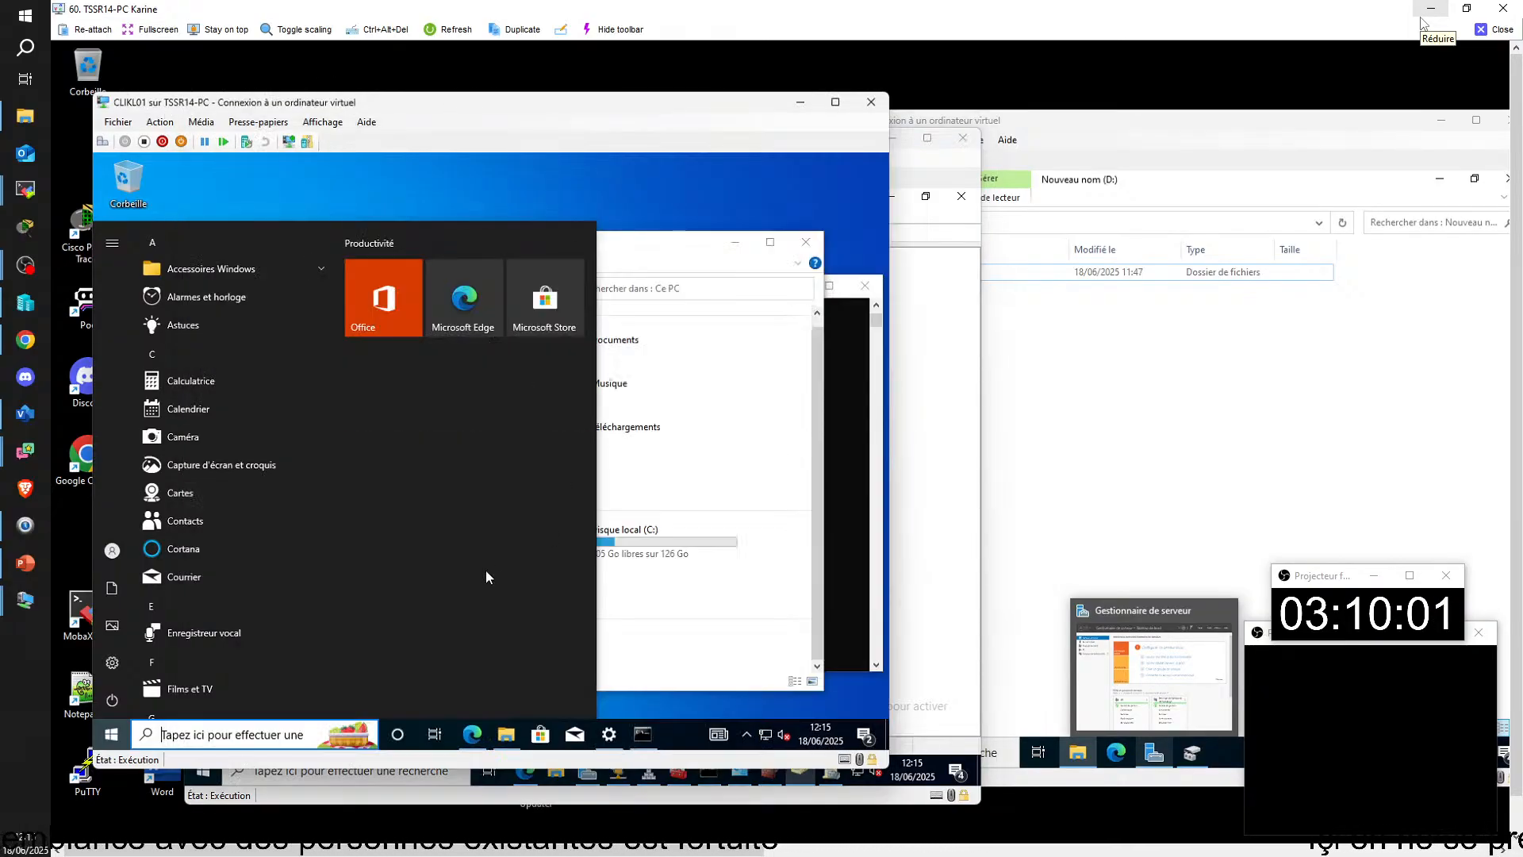
left_click(734, 202)
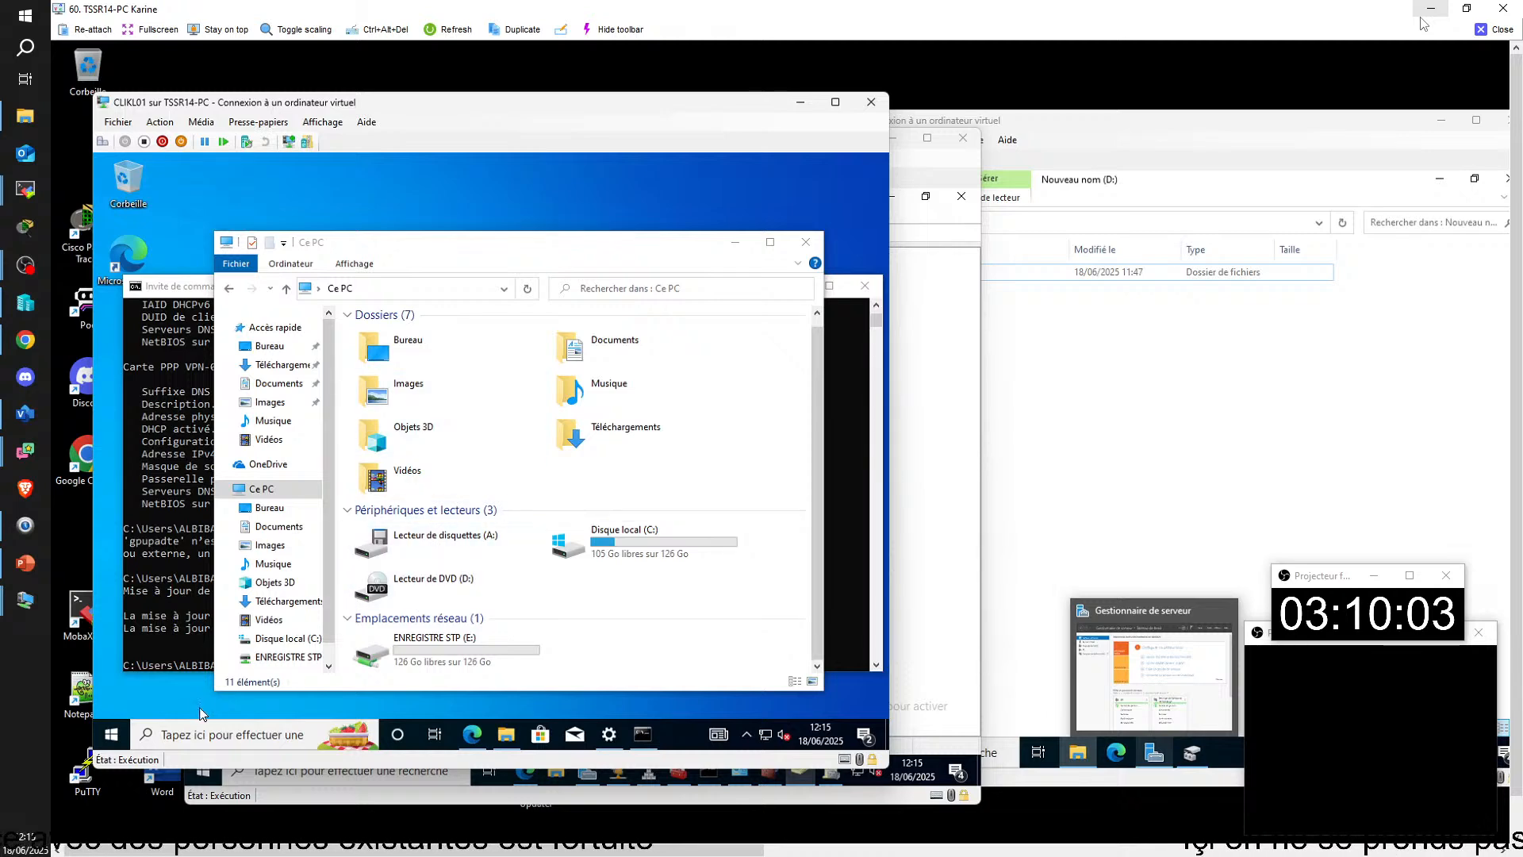
Step: Sign the user out of CLIKL01 and check the VPN-01 network sign-in option on its sign-in screen
left_click(111, 735)
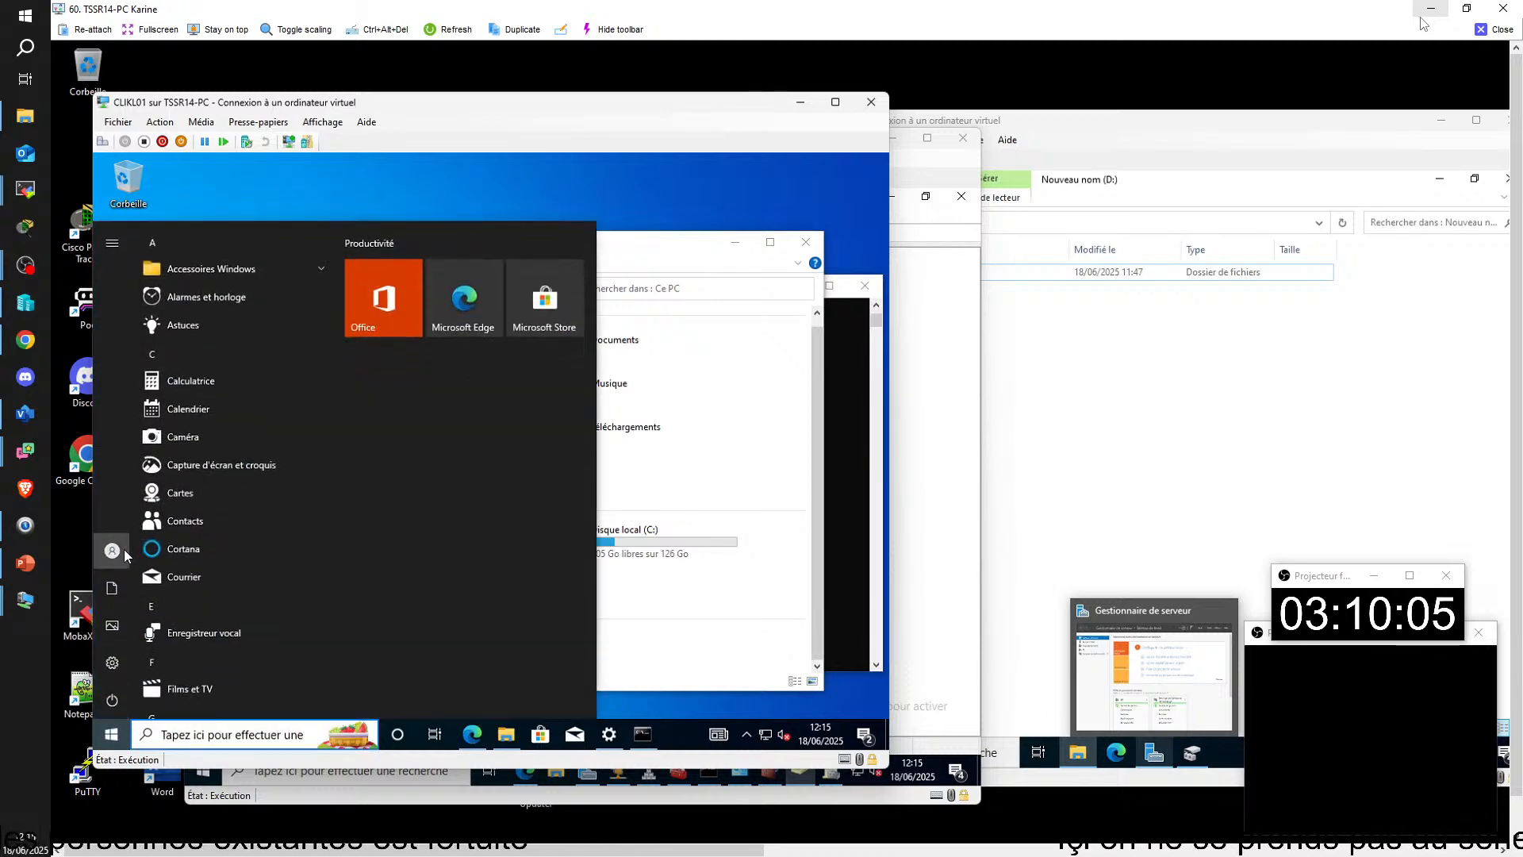
left_click(124, 555)
left_click(137, 482)
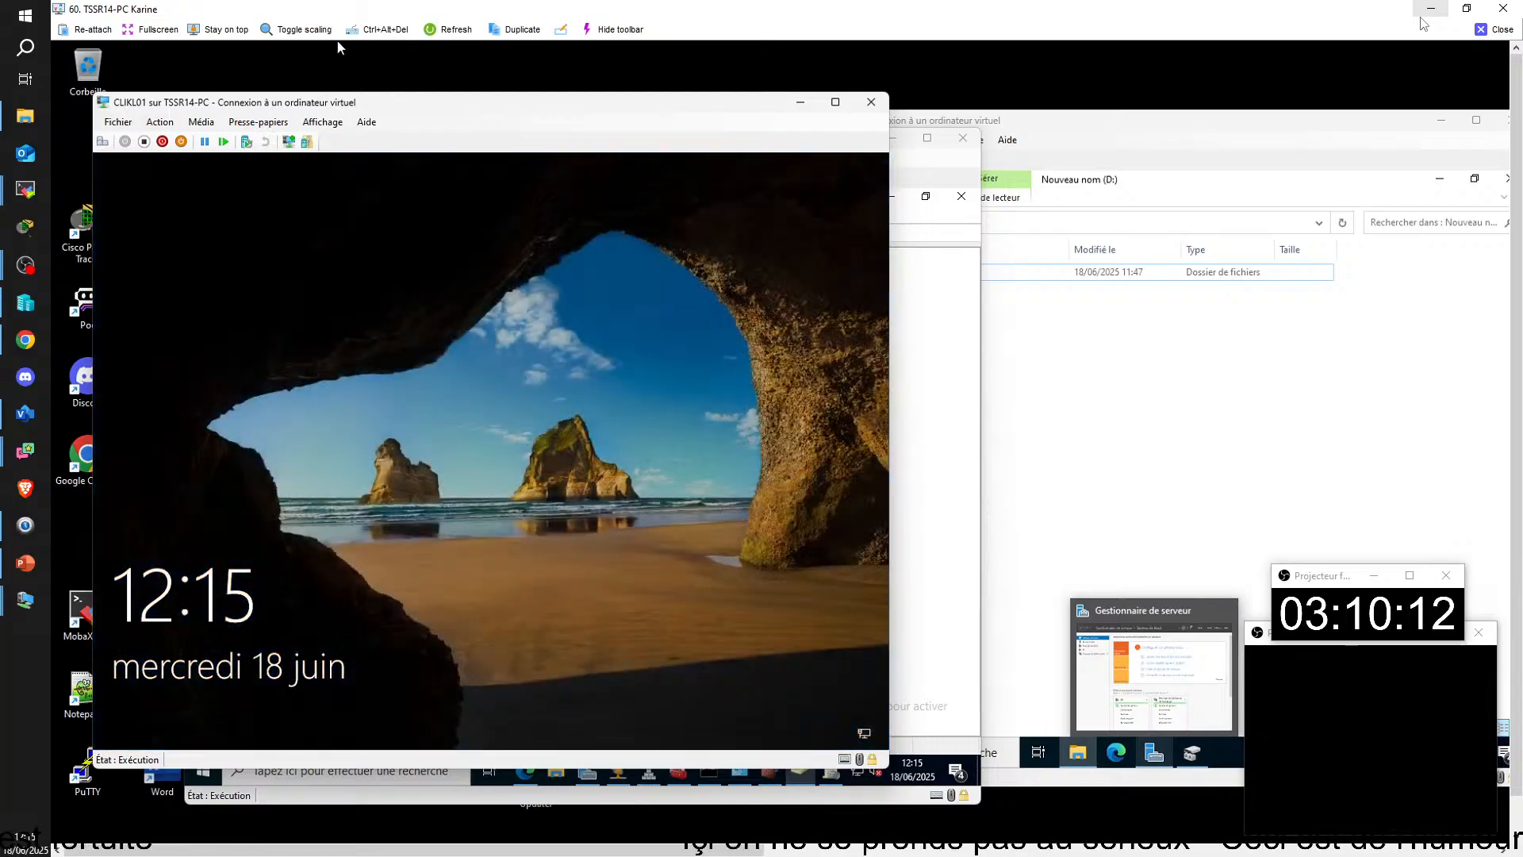
left_click(453, 334)
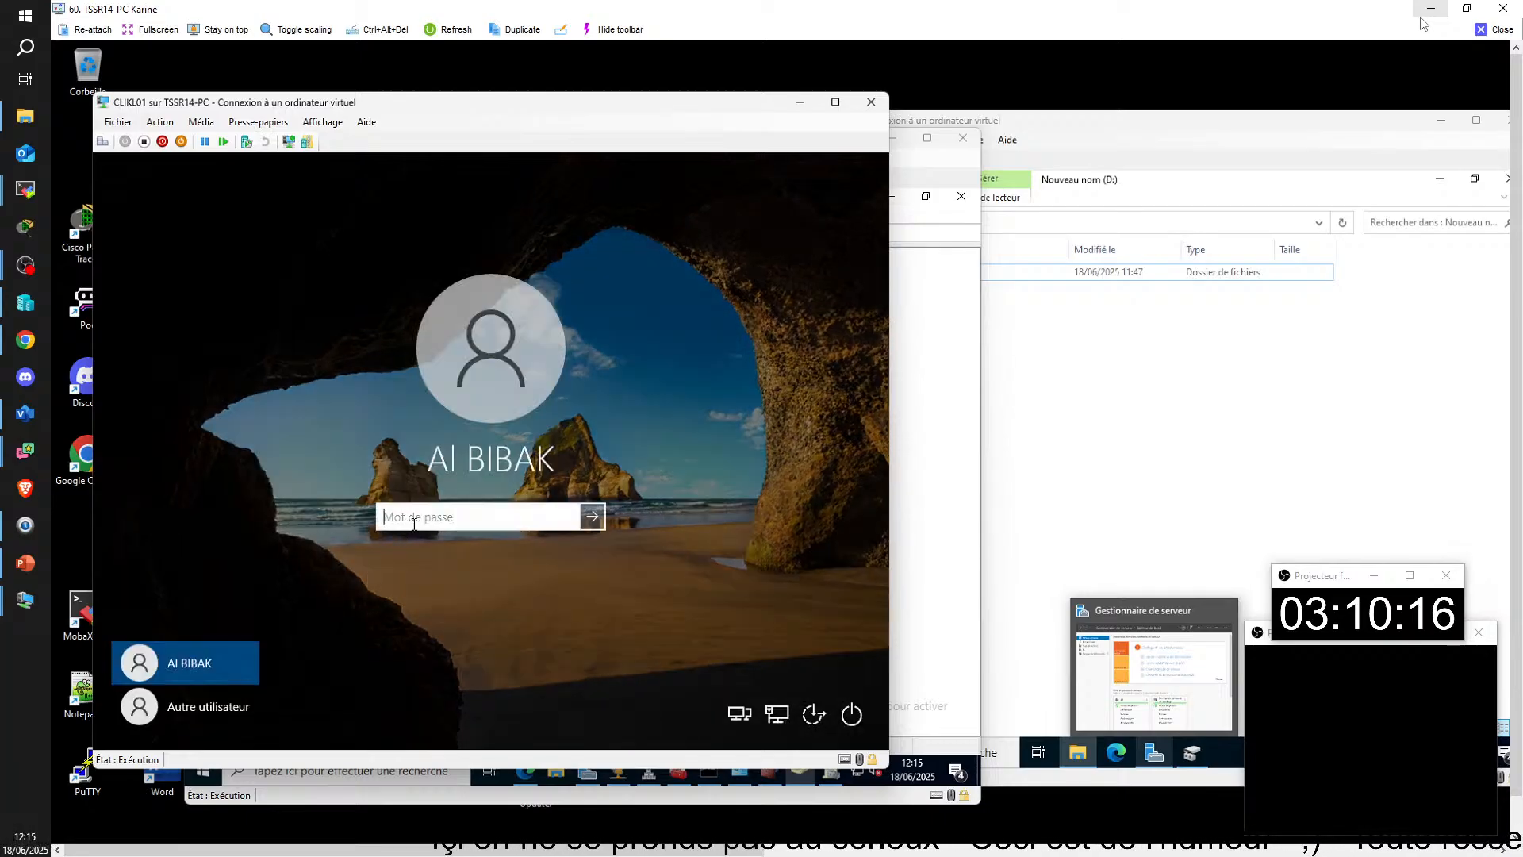
left_click(740, 717)
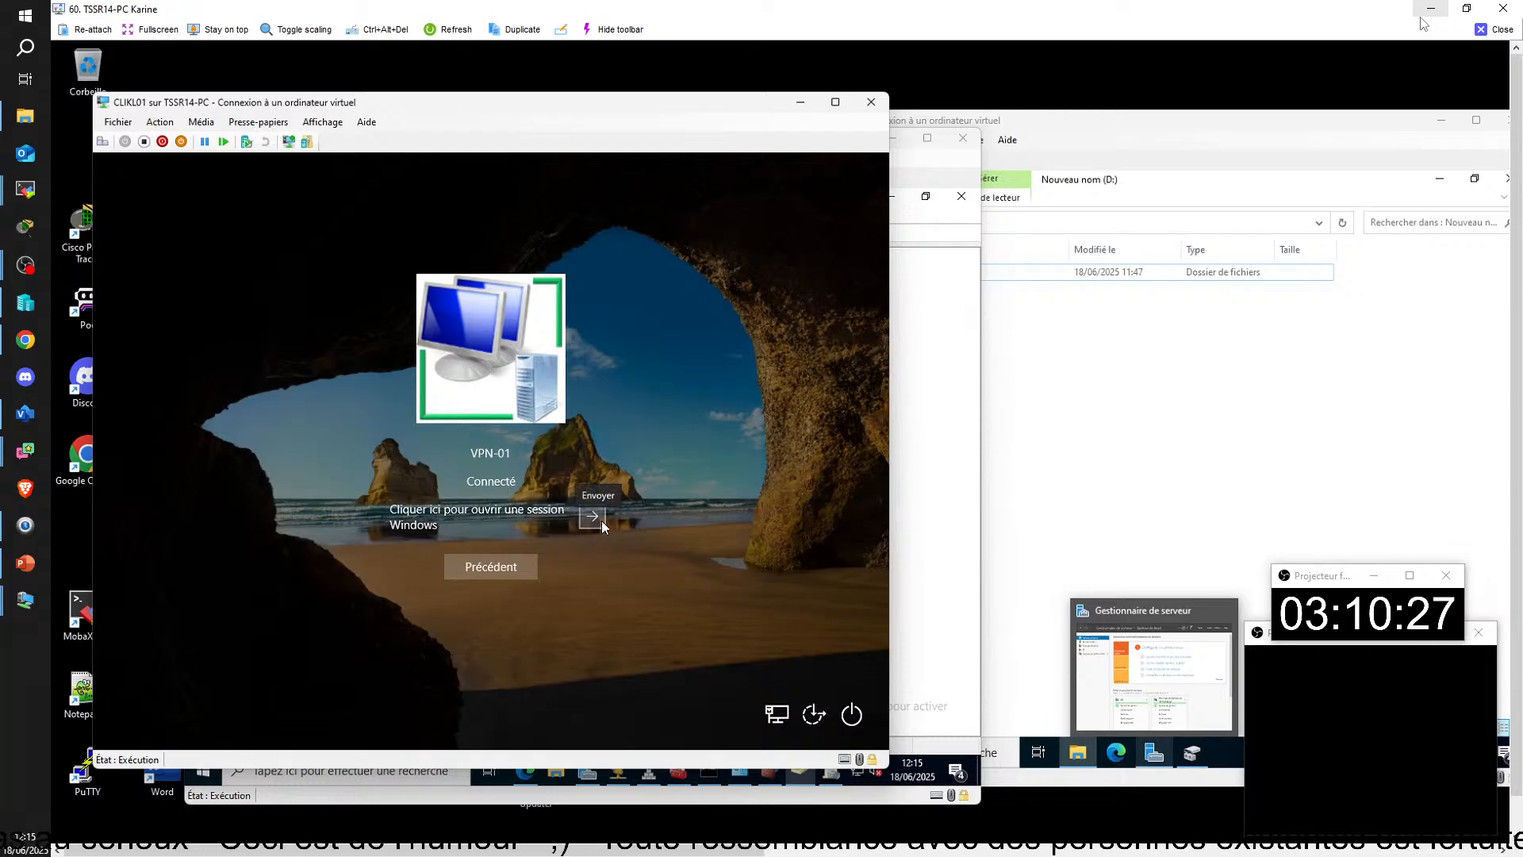
left_click(494, 571)
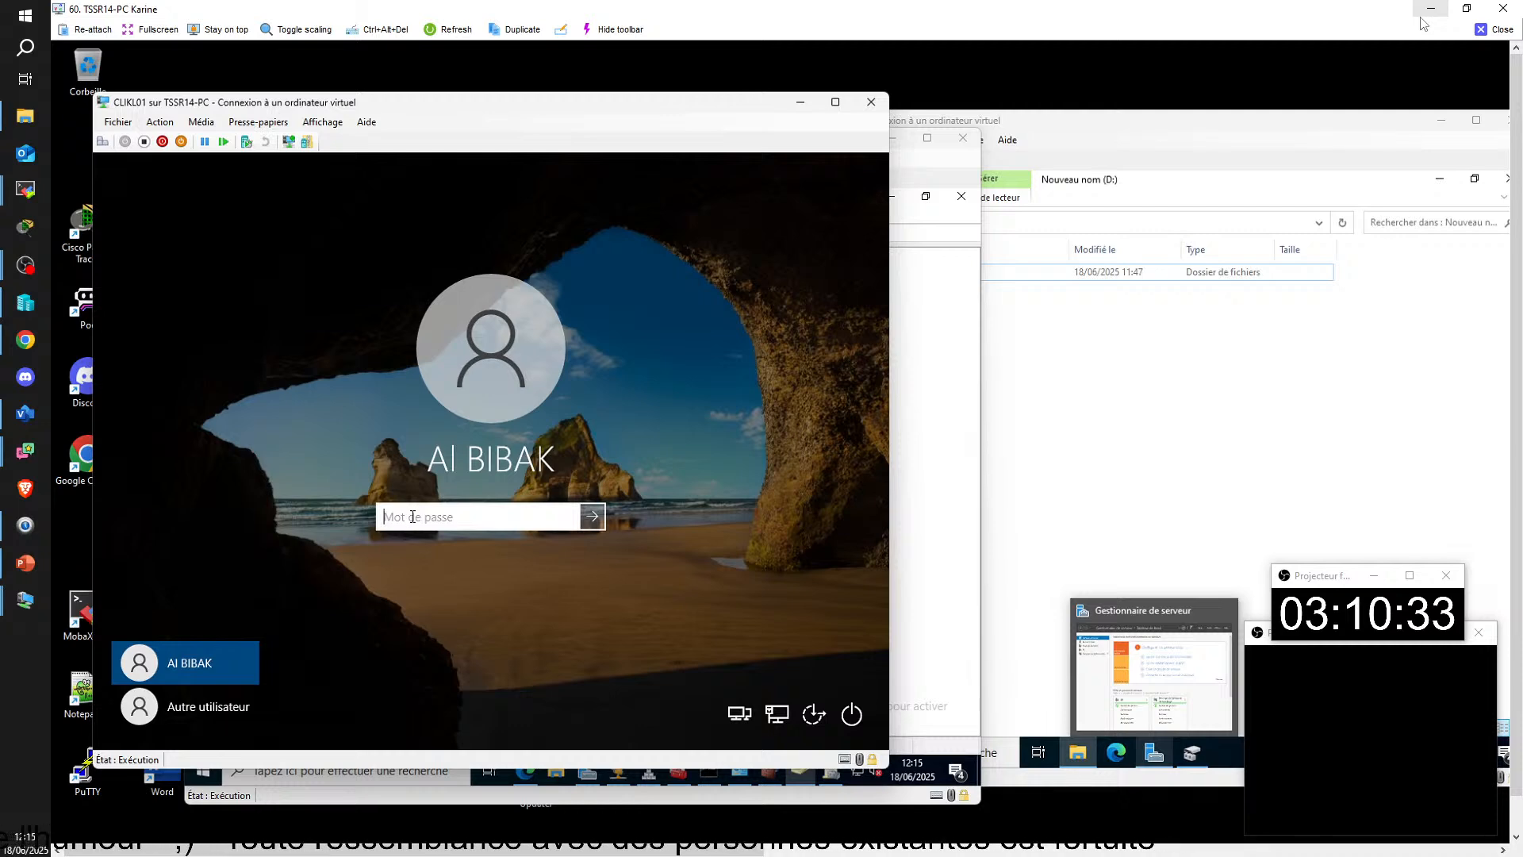
Step: Sign back in to CLIKL01 by entering the account password
key("Caps_Lock")
type("•")
key("Caps_Lock")
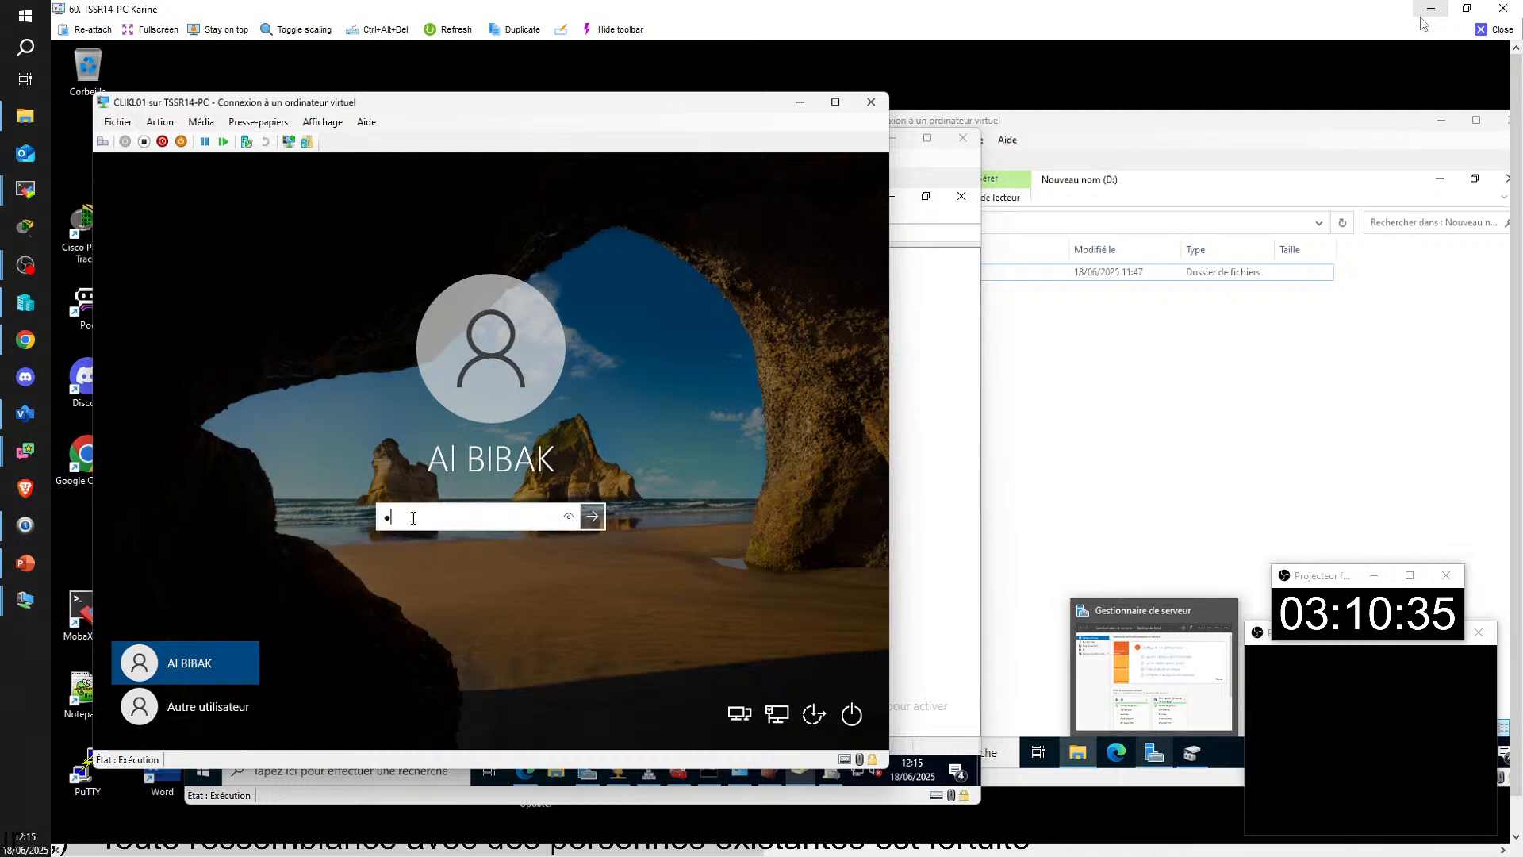
type("••••")
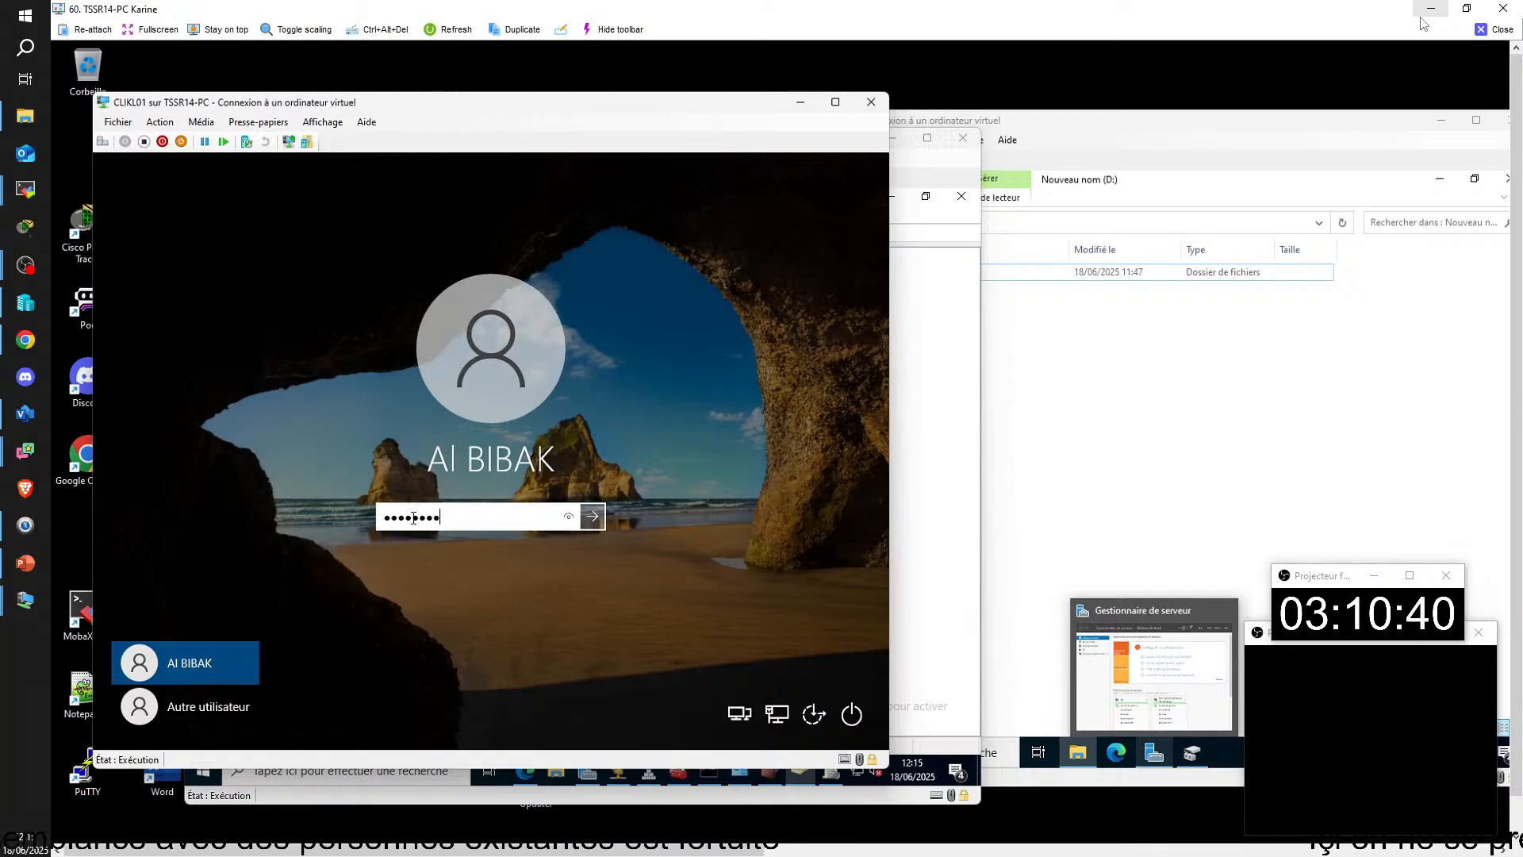
key("Return")
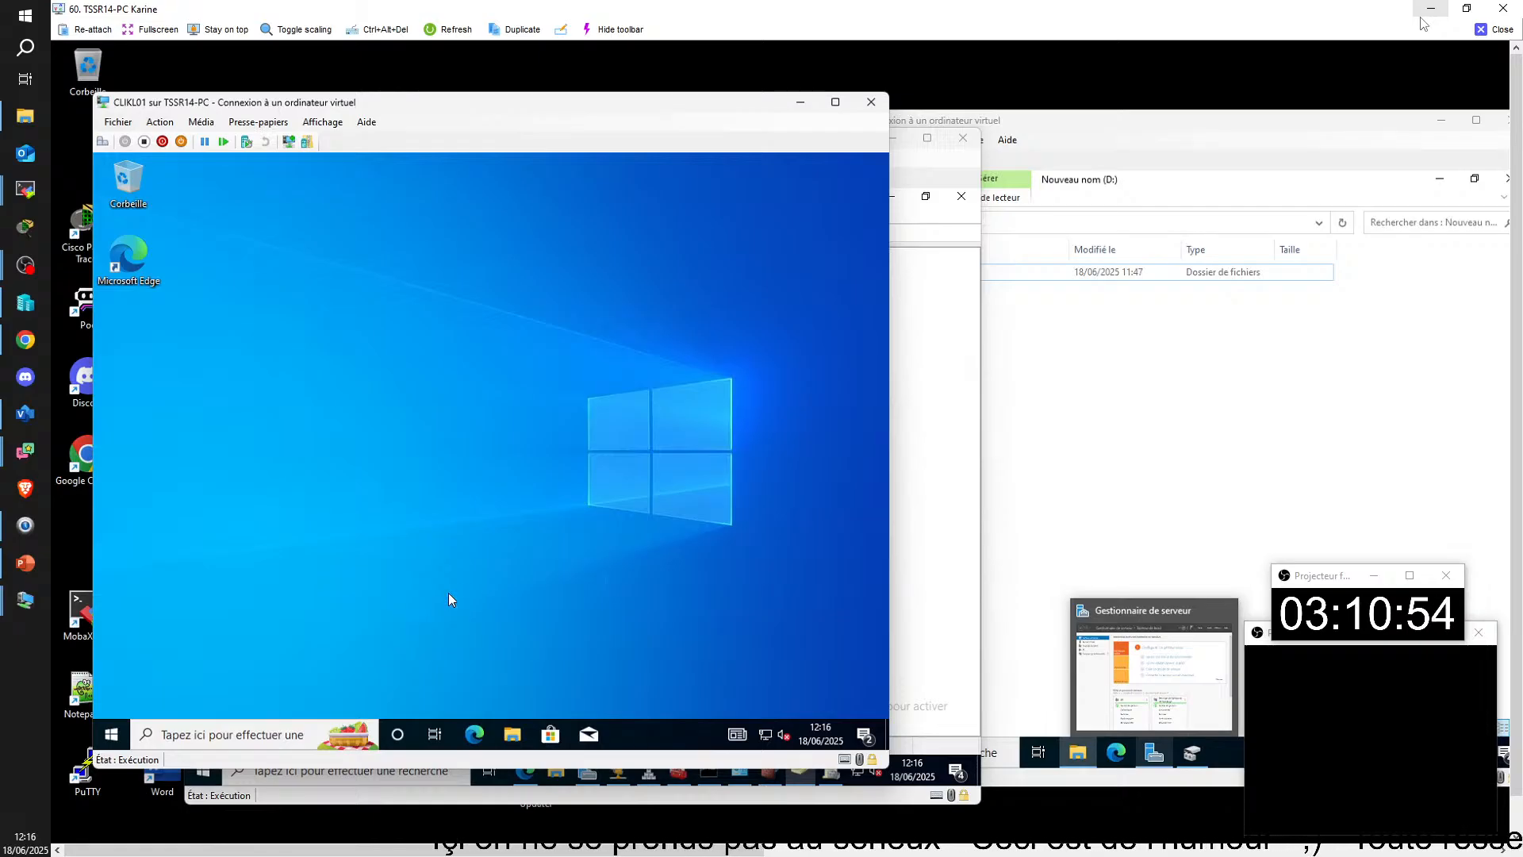
Step: Search for the VPN settings on CLIKL01 and disconnect the VPN-01 connection
left_click(284, 736)
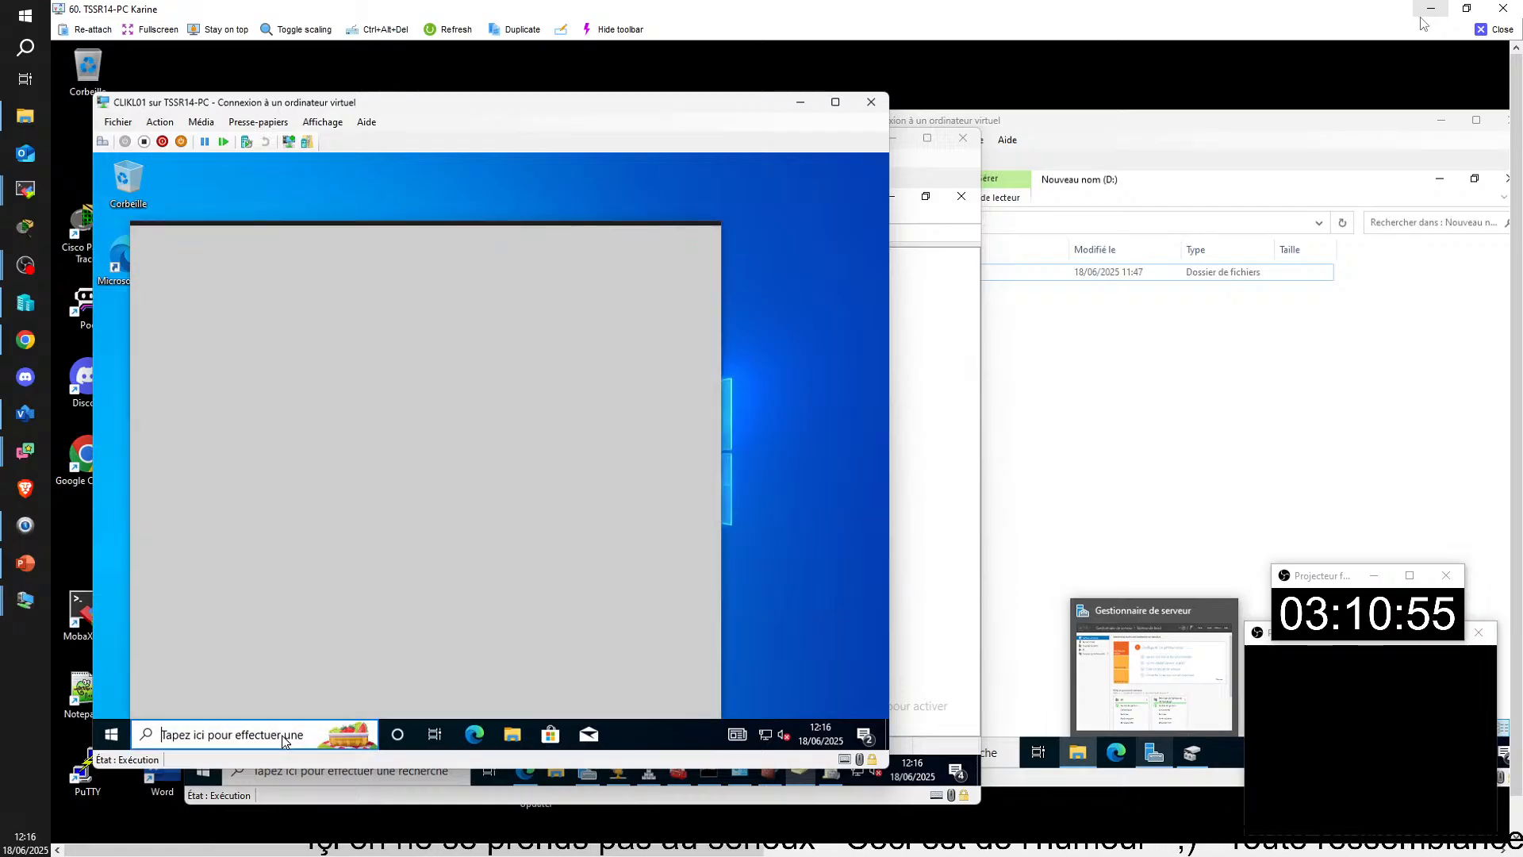
type("vp")
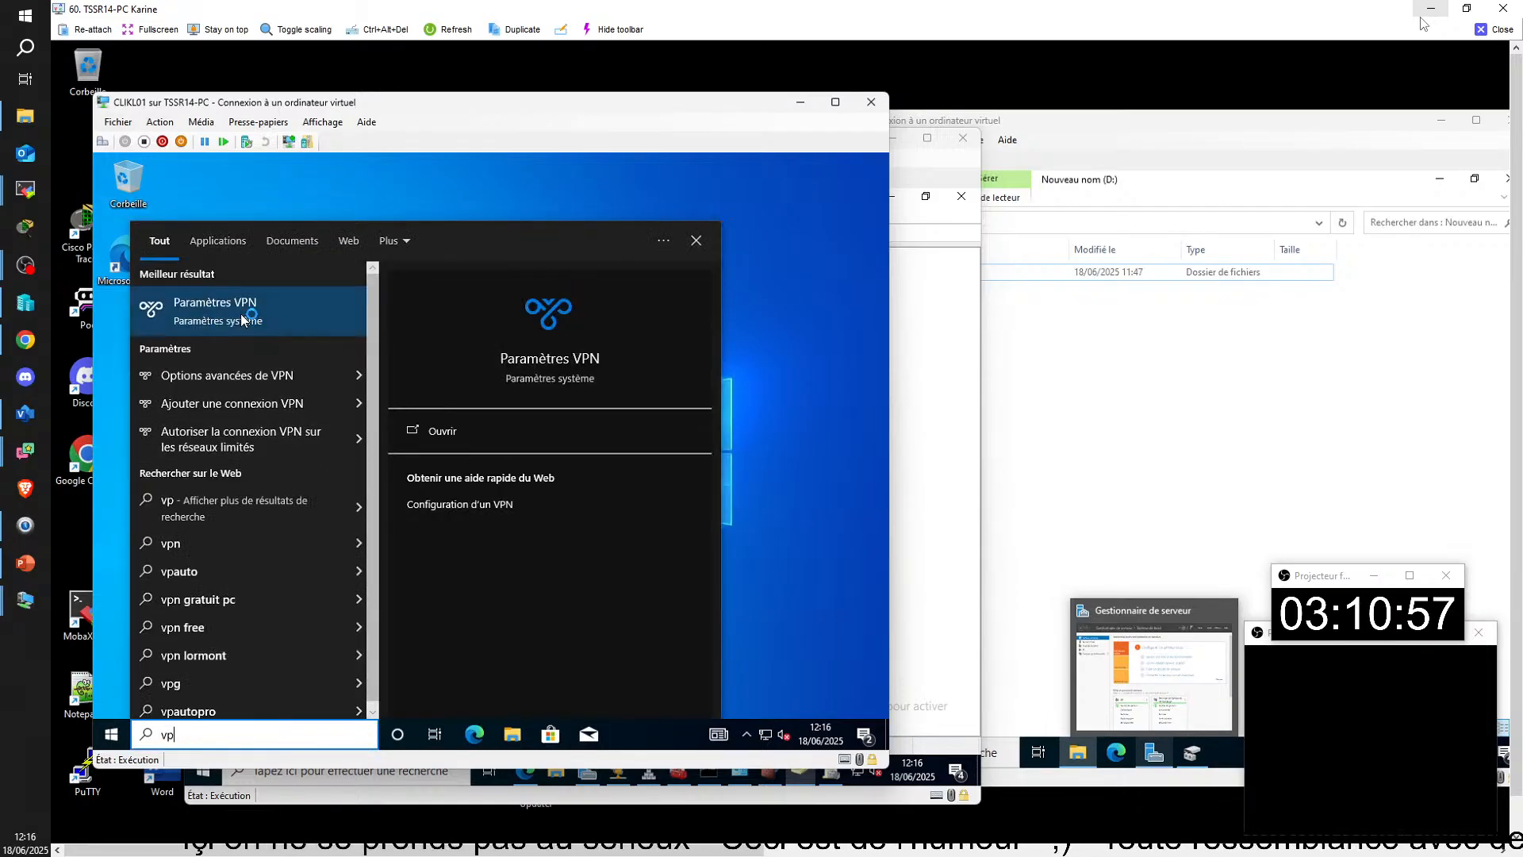
left_click(243, 317)
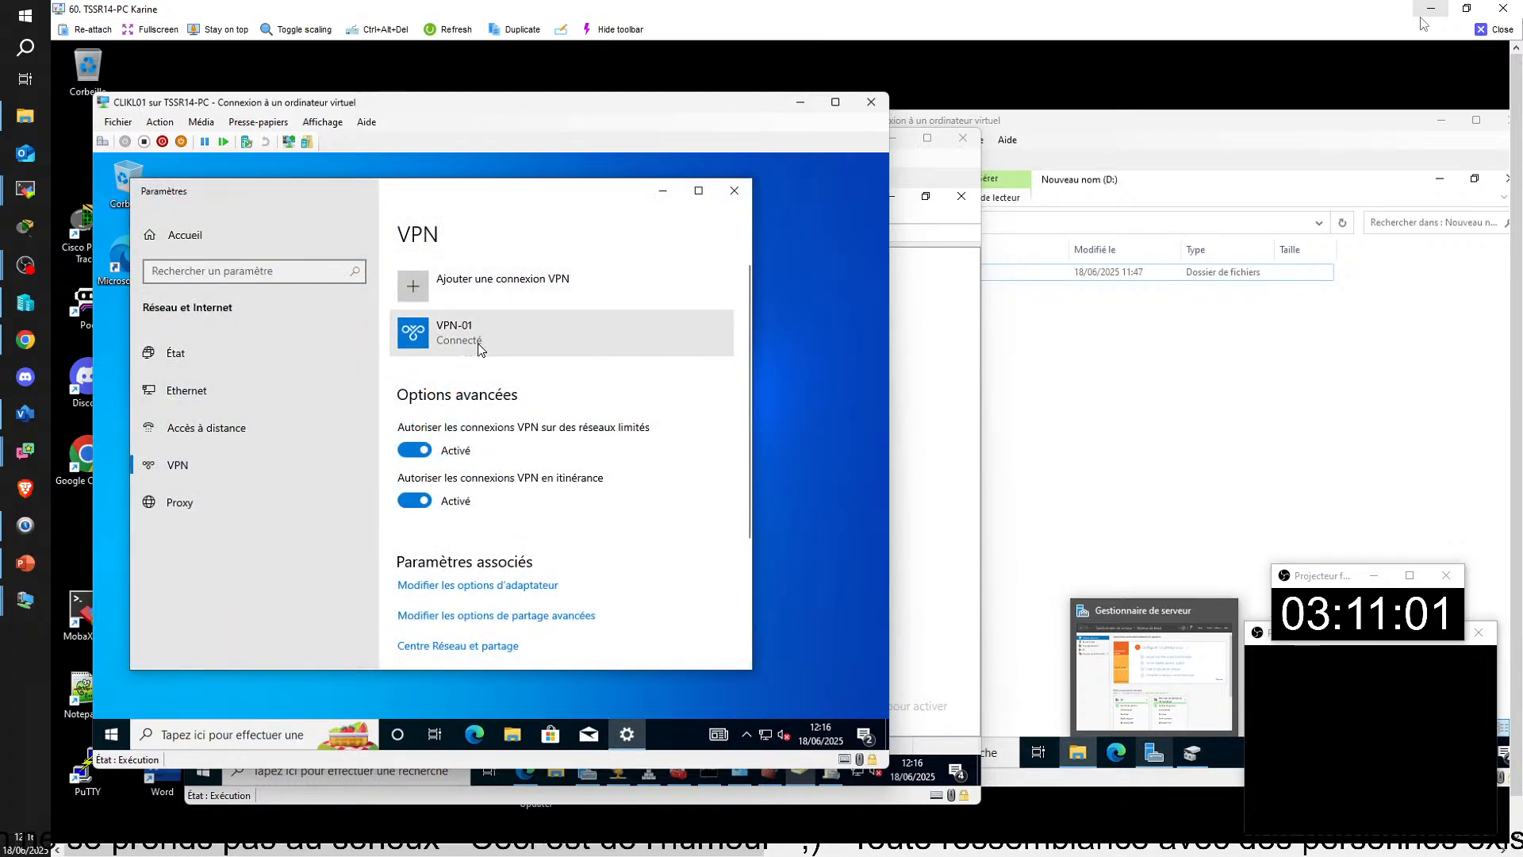
left_click(518, 353)
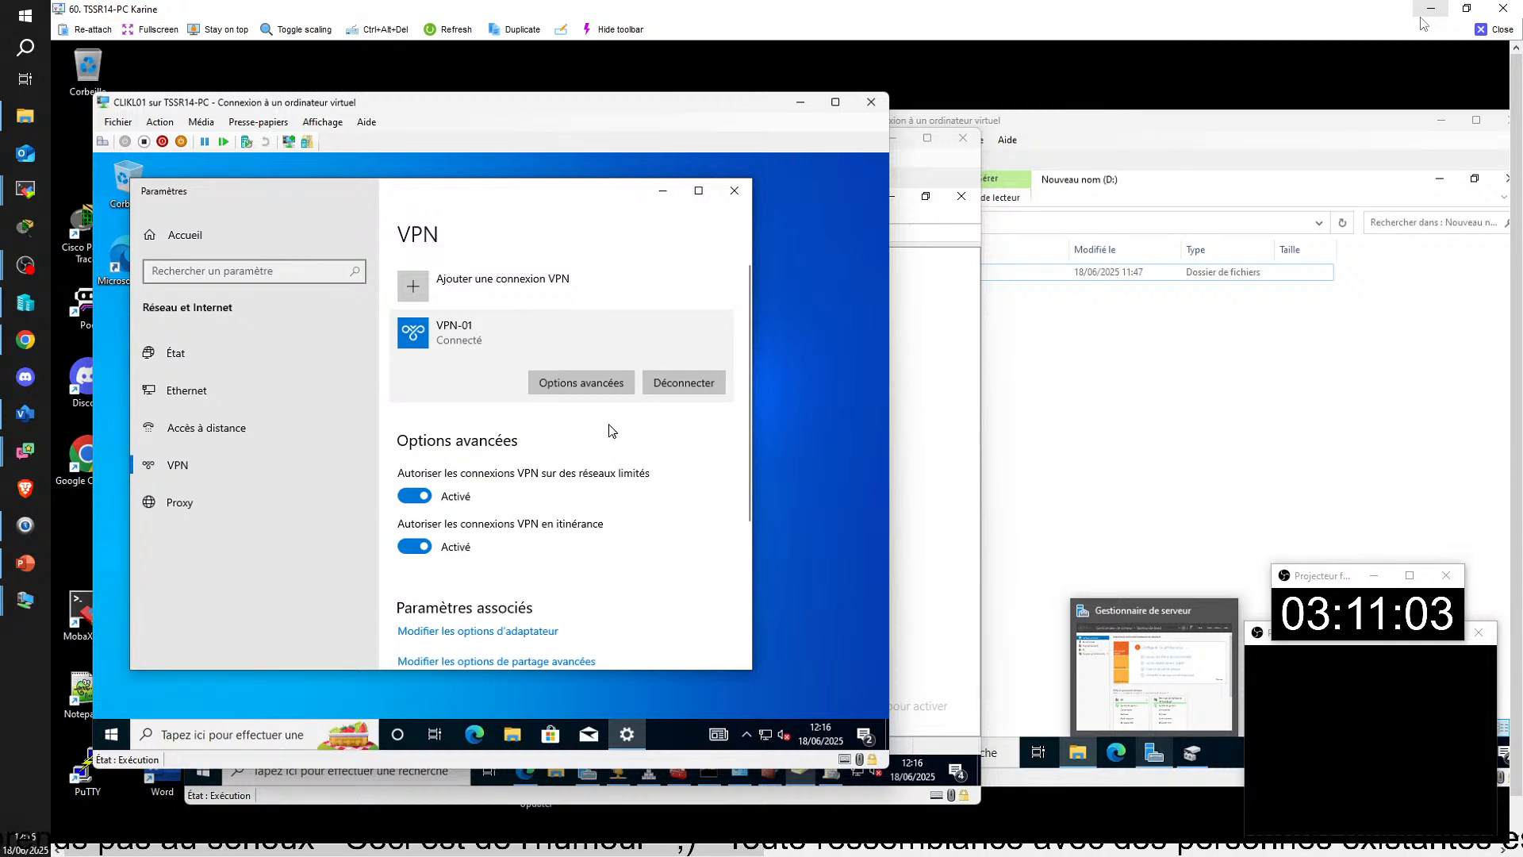
left_click(690, 383)
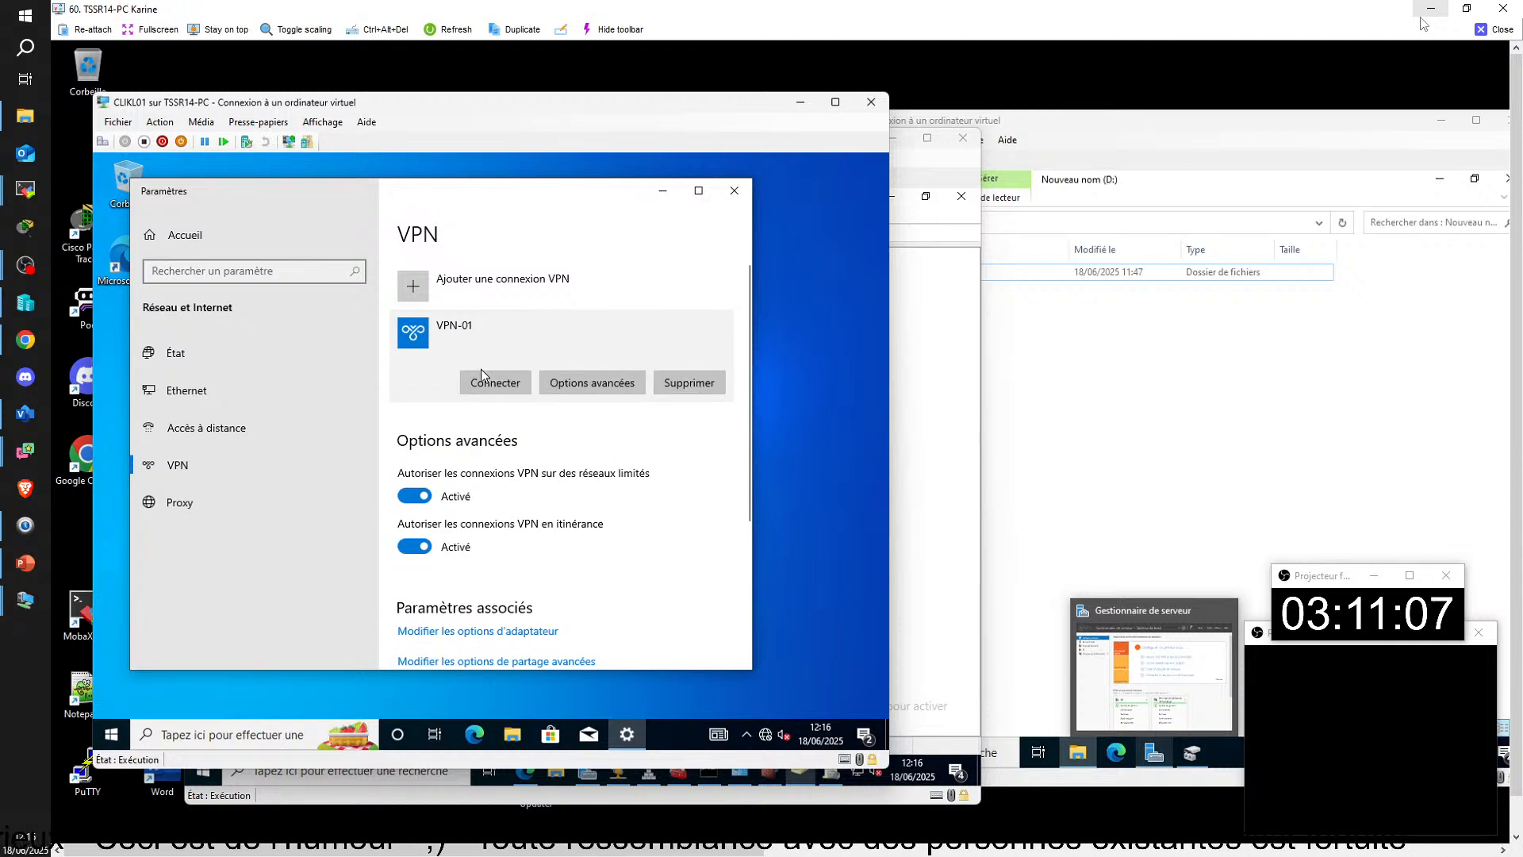
Step: Sign the user out of the Windows session on CLIKL01 with VPN-01 disconnected
left_click(103, 735)
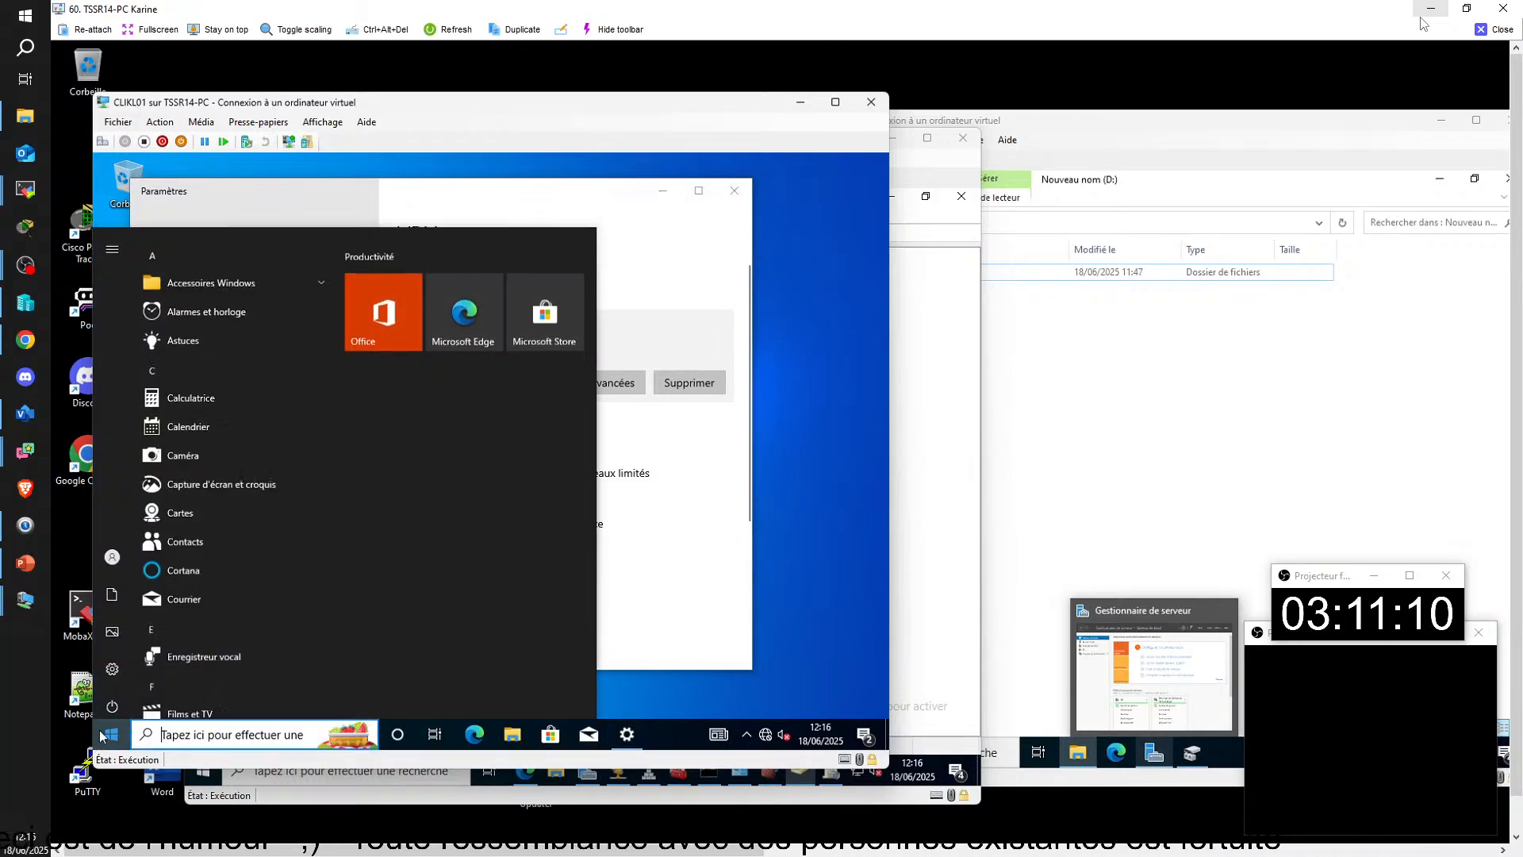
left_click(118, 548)
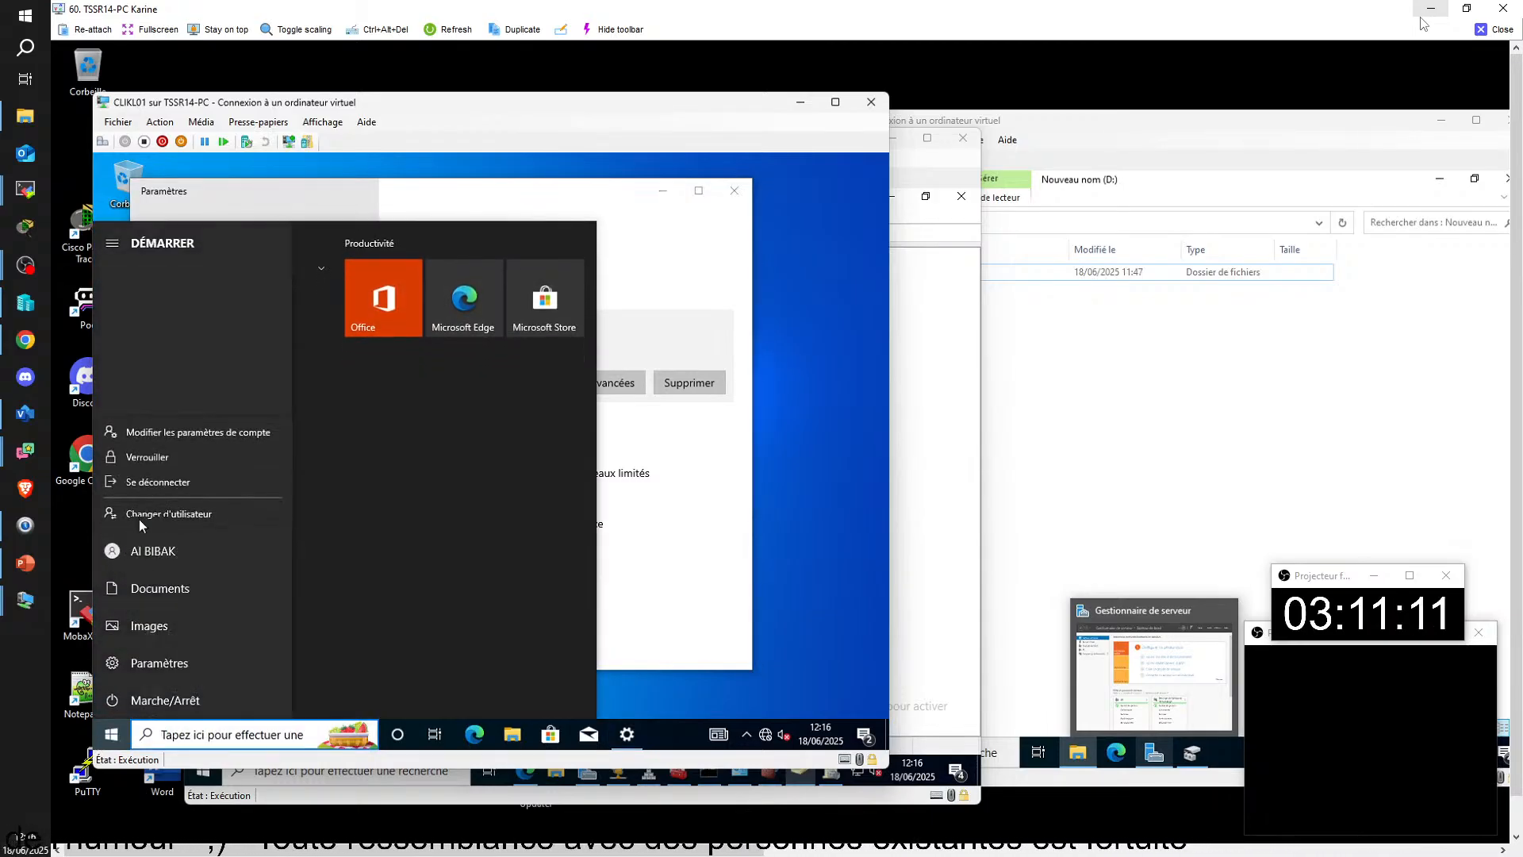
left_click(151, 480)
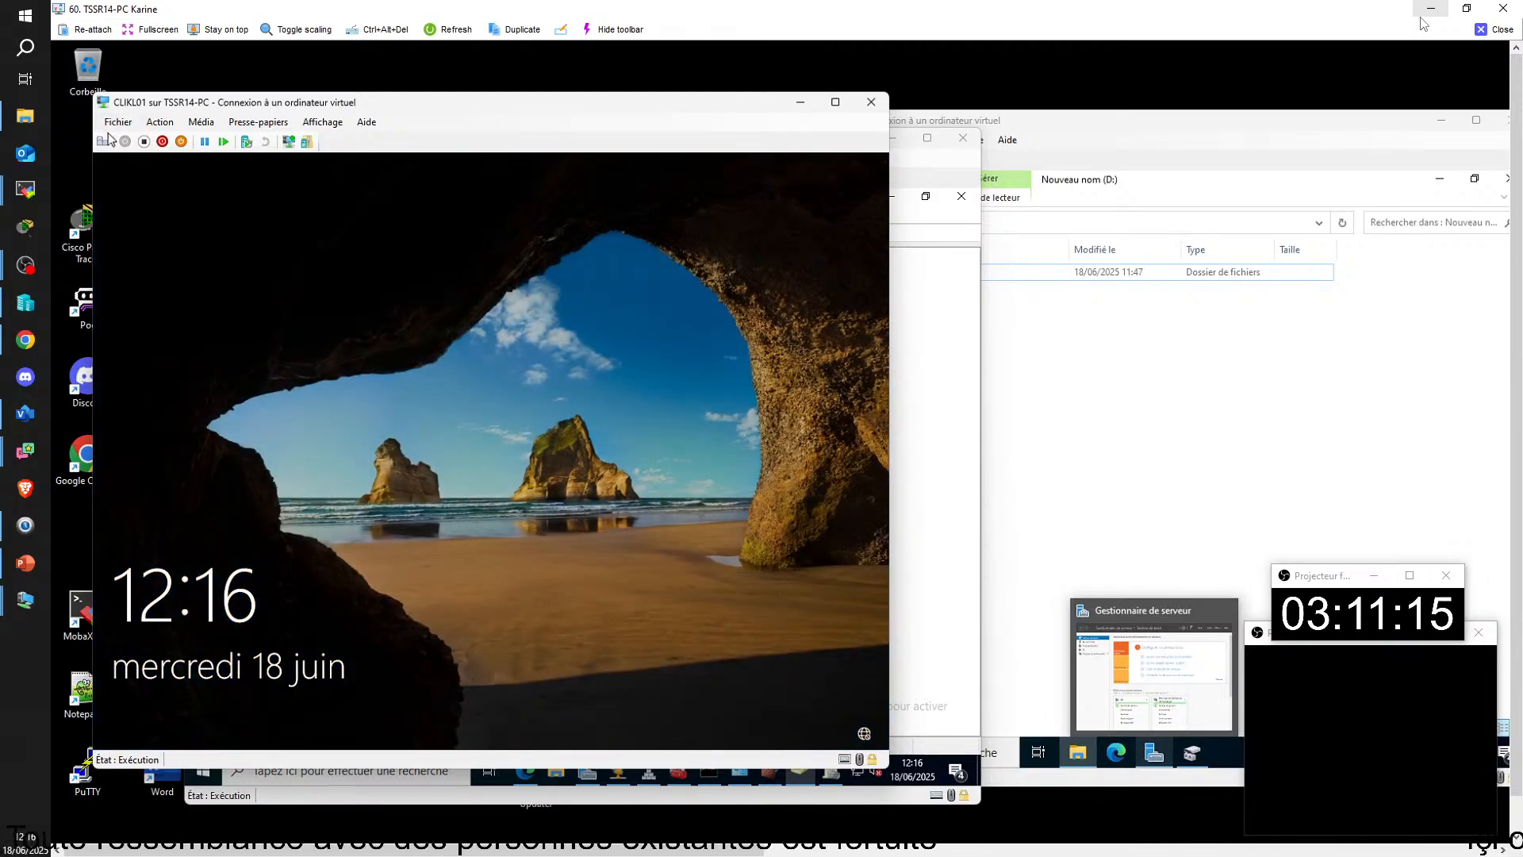
Step: Bring up the sign-in form on the CLIKL01 lock screen and enter the account password
left_click(273, 308)
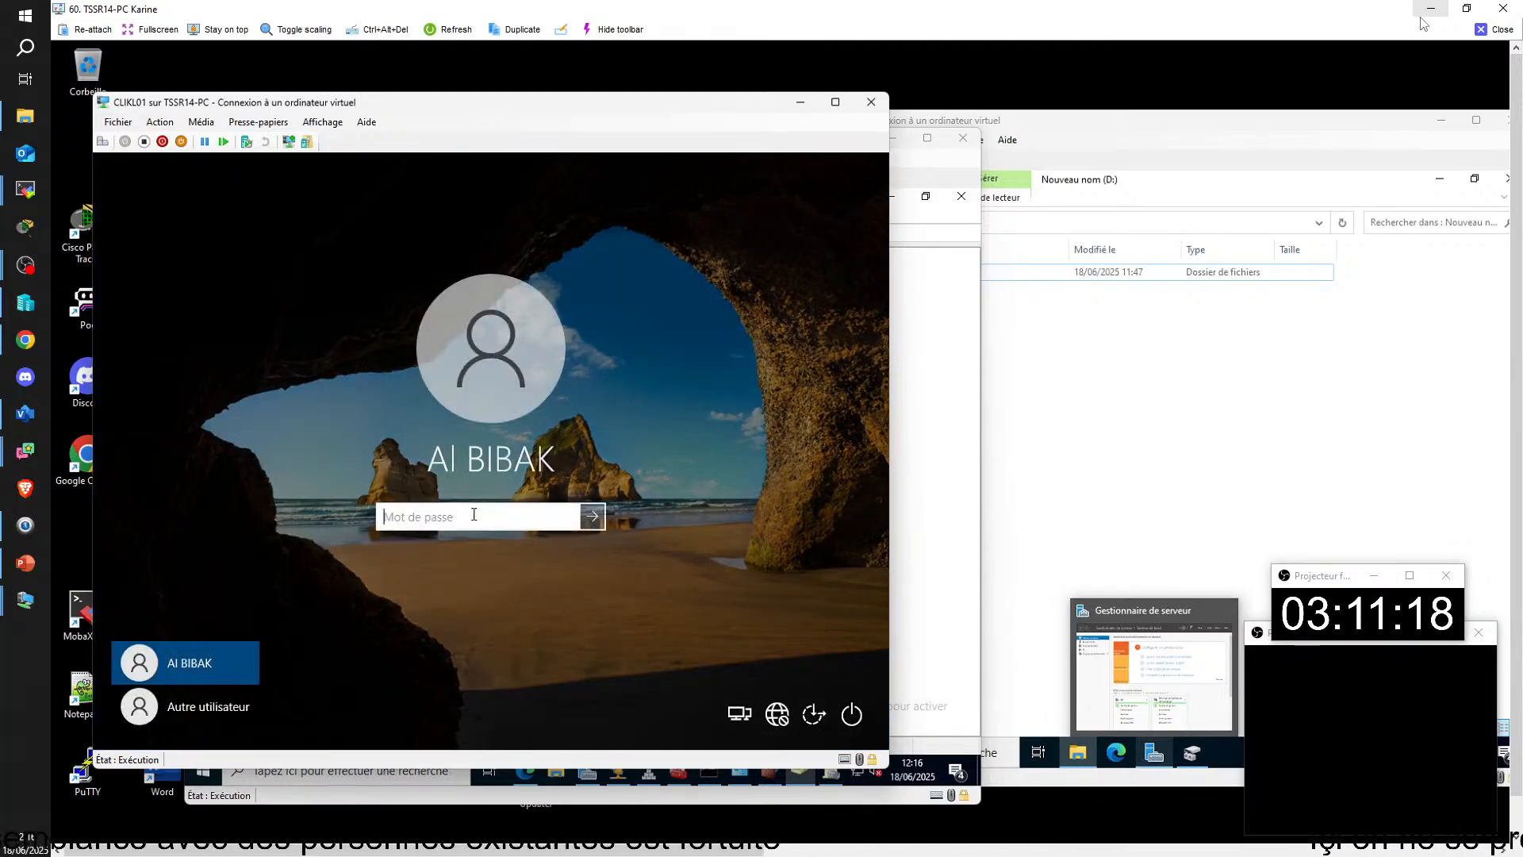
key("Caps_Lock")
type("•")
key("Caps_Lock")
type("•")
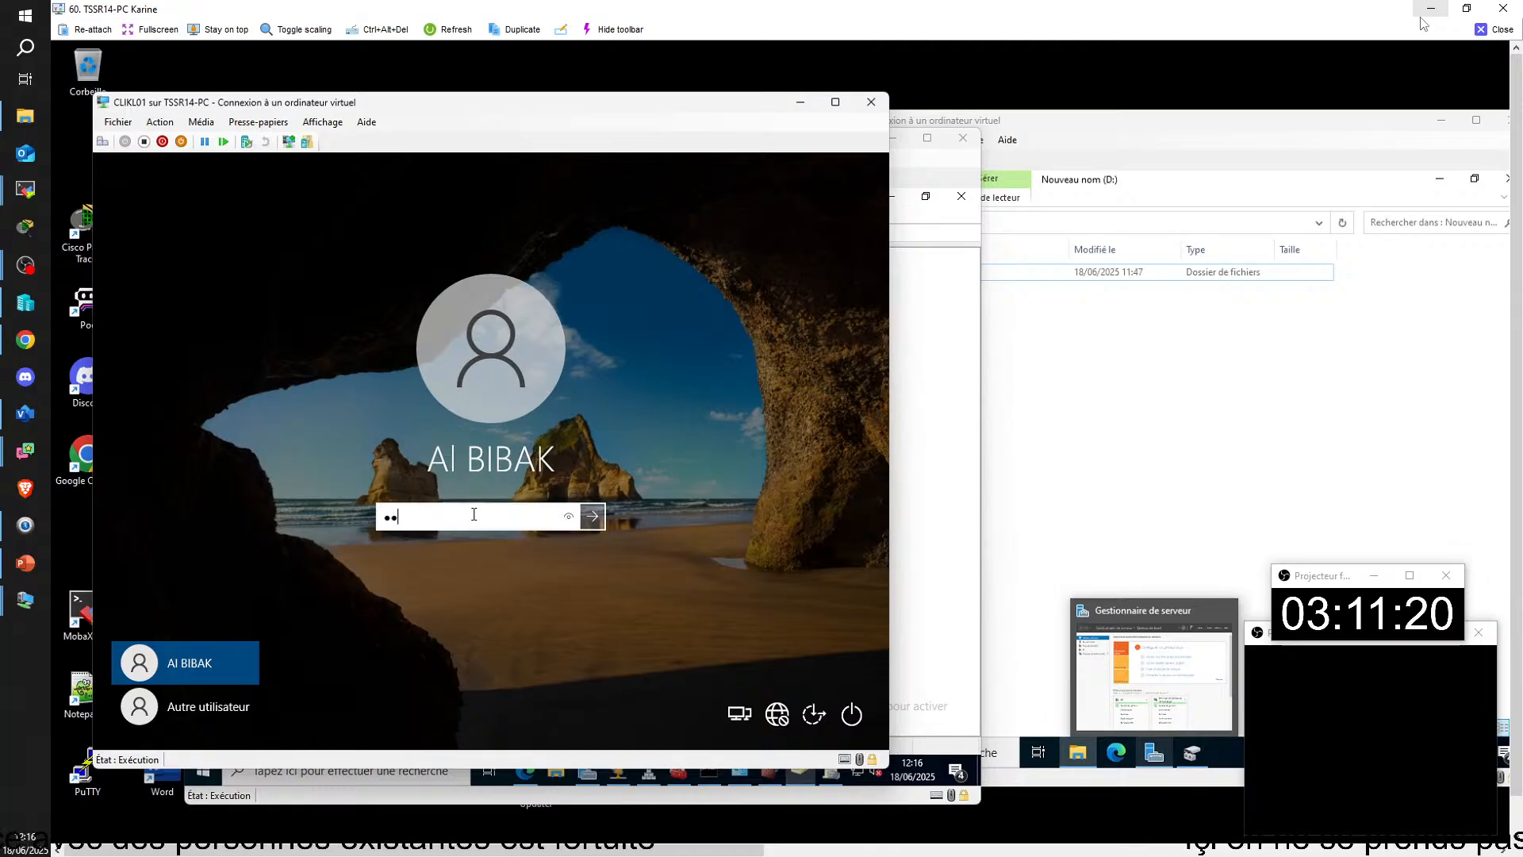
type("•••")
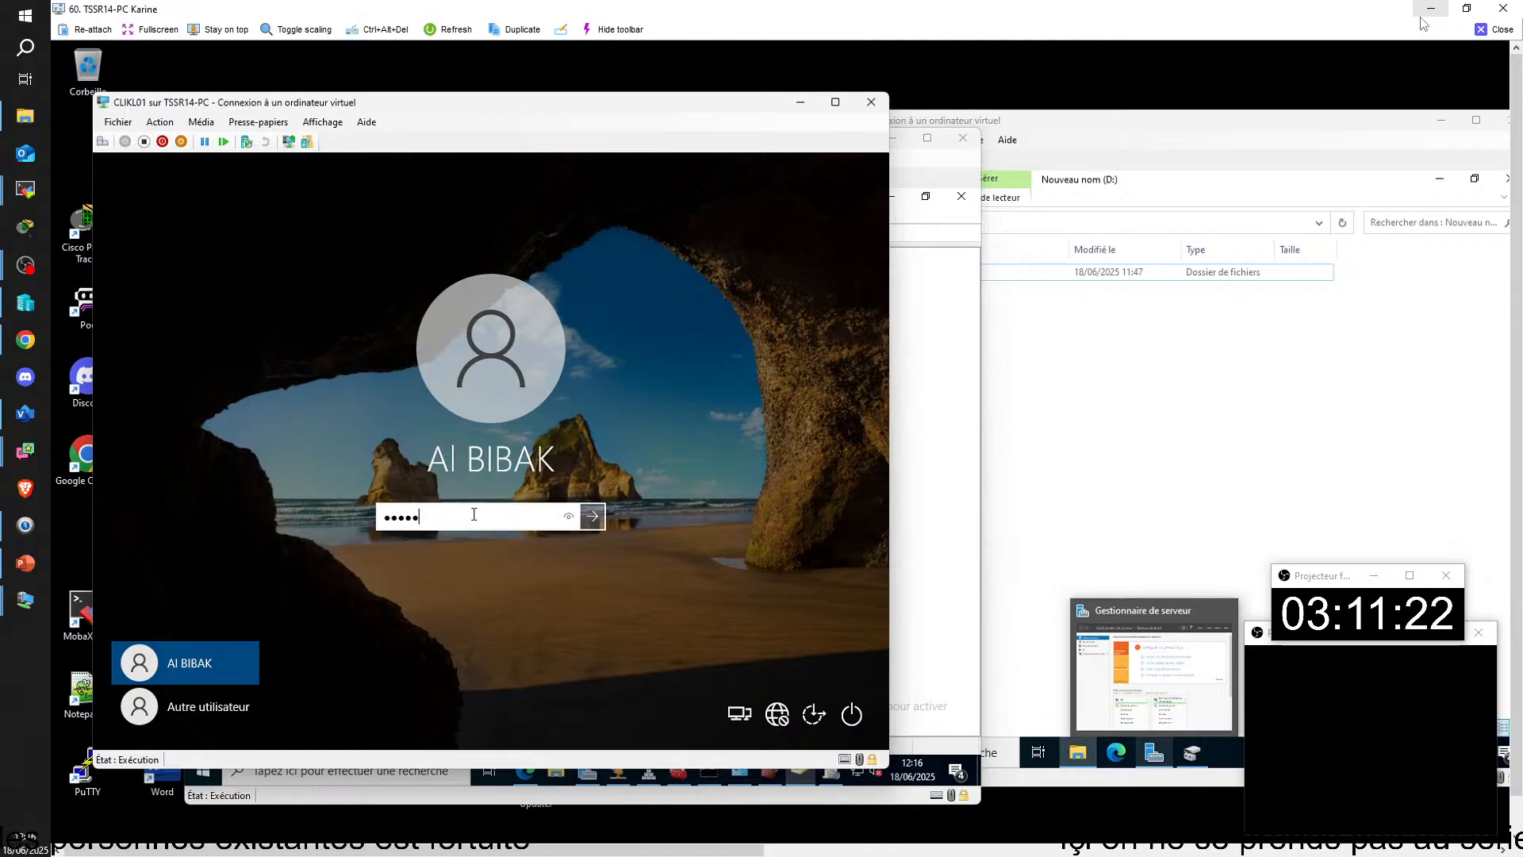
type("••••")
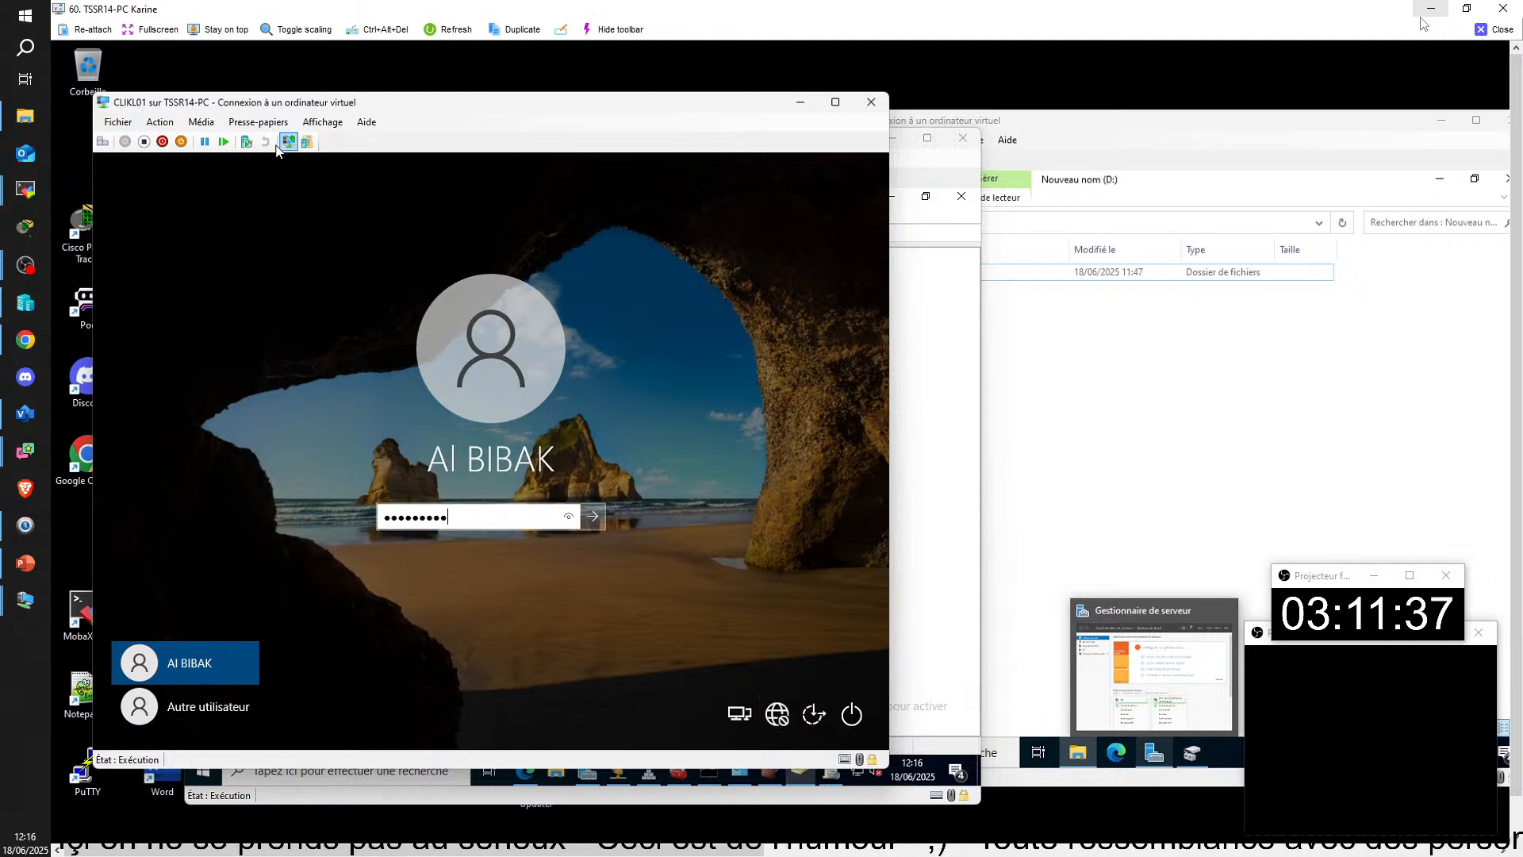
Step: Check the CLIKL01 virtual machine's hardware settings, close them, and submit the sign-in to open the Windows session
left_click(133, 120)
left_click(151, 140)
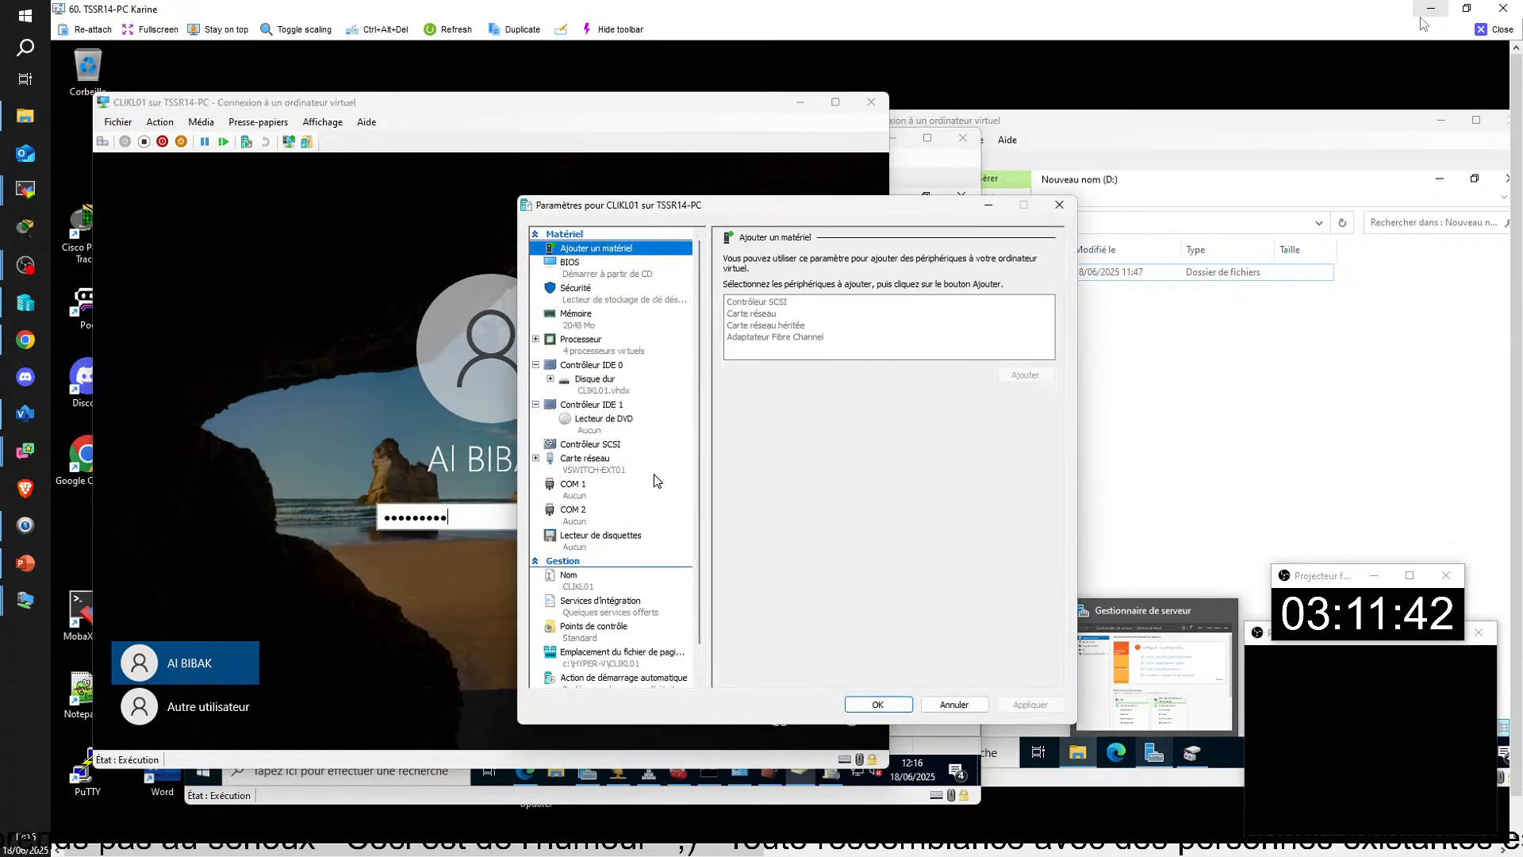
left_click(895, 706)
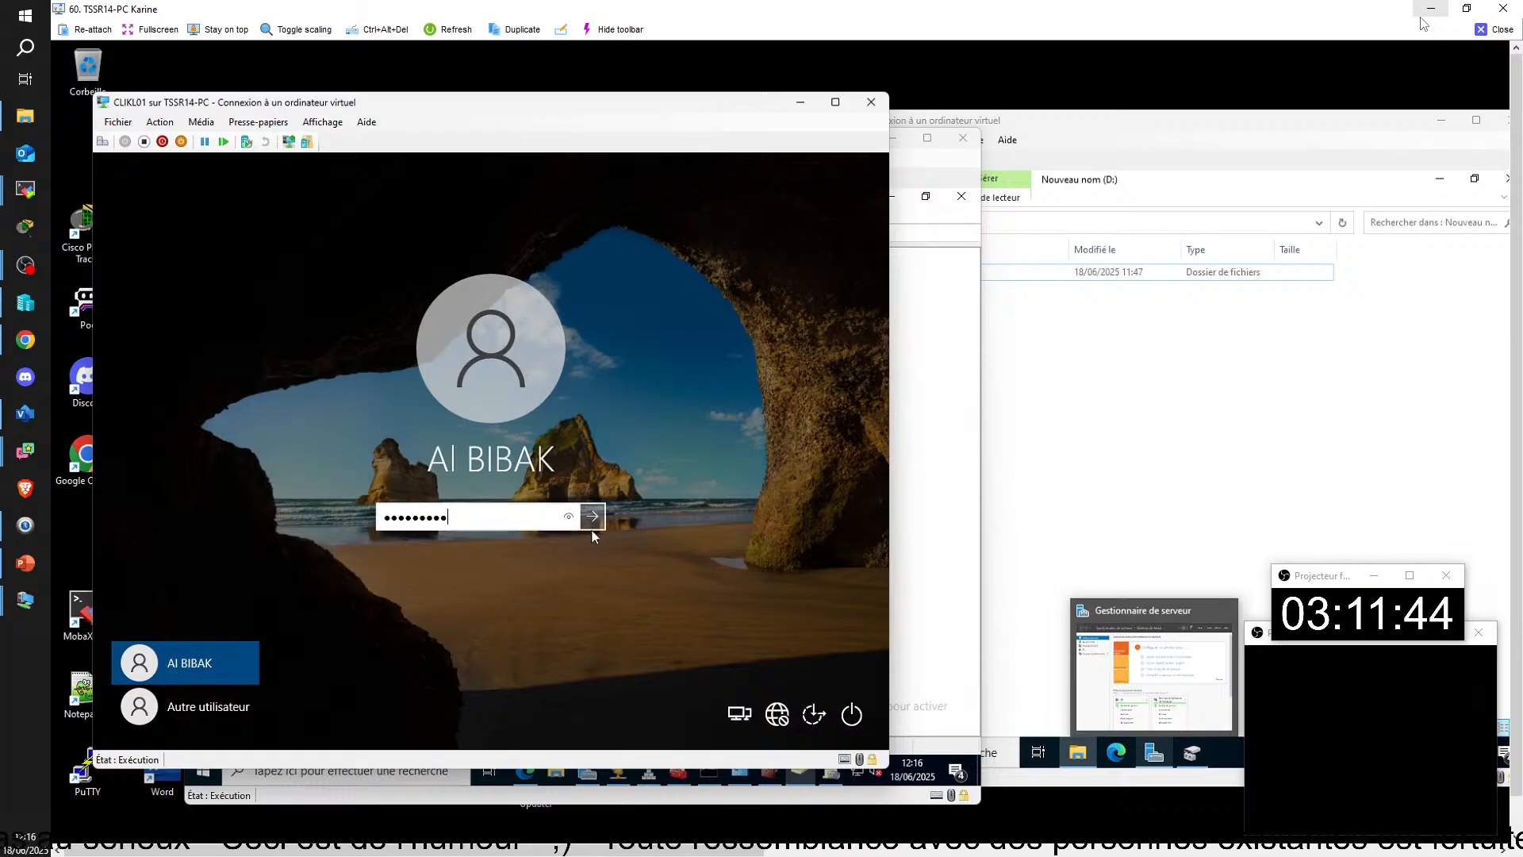
left_click(589, 517)
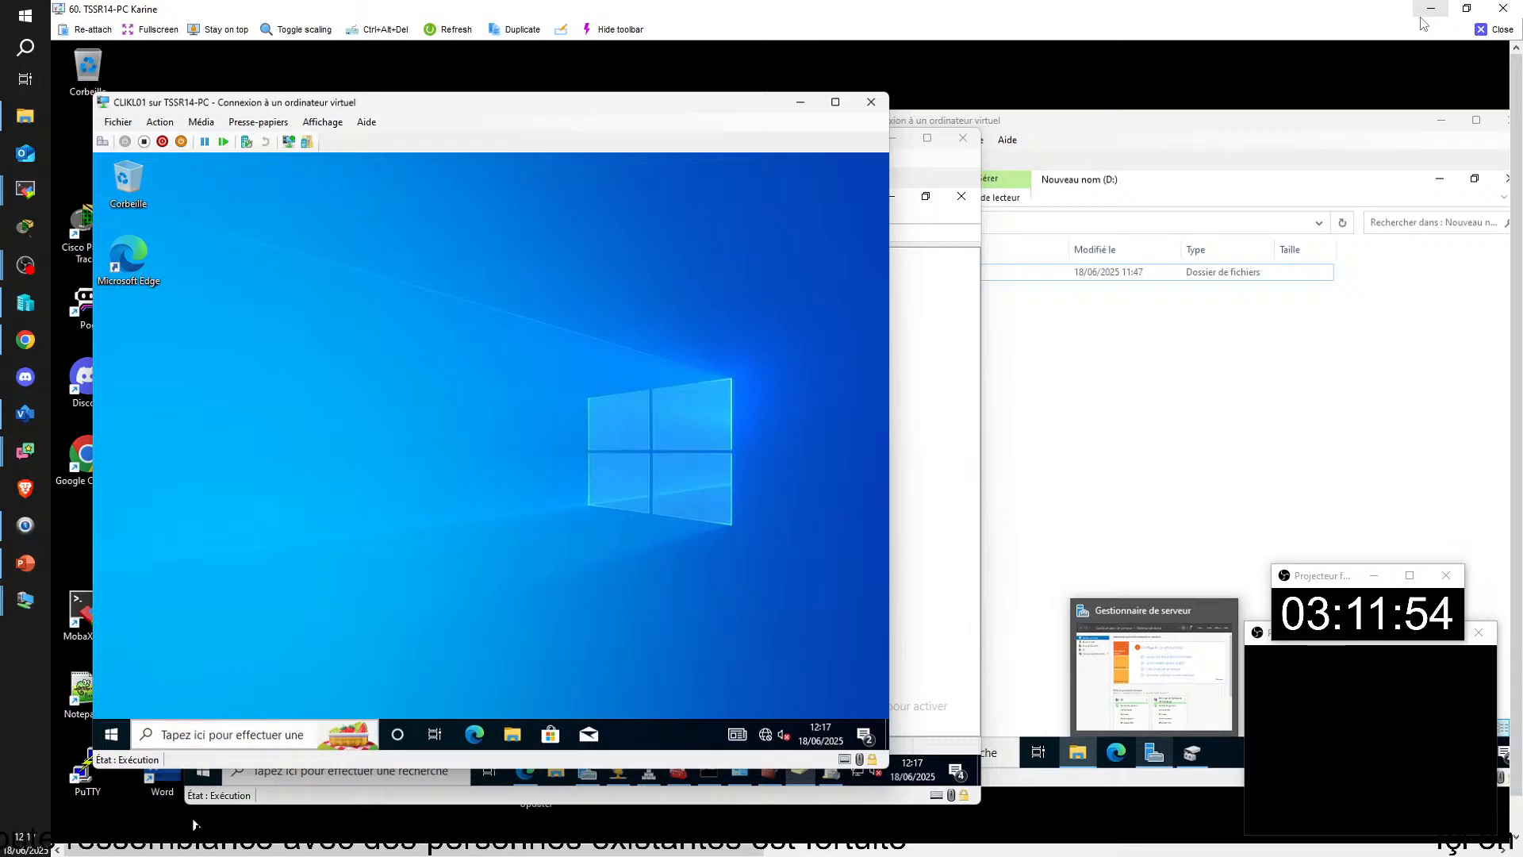
Step: Open a command prompt on CLIKL01 and display the full IP configuration with ipconfig /all
left_click(230, 733)
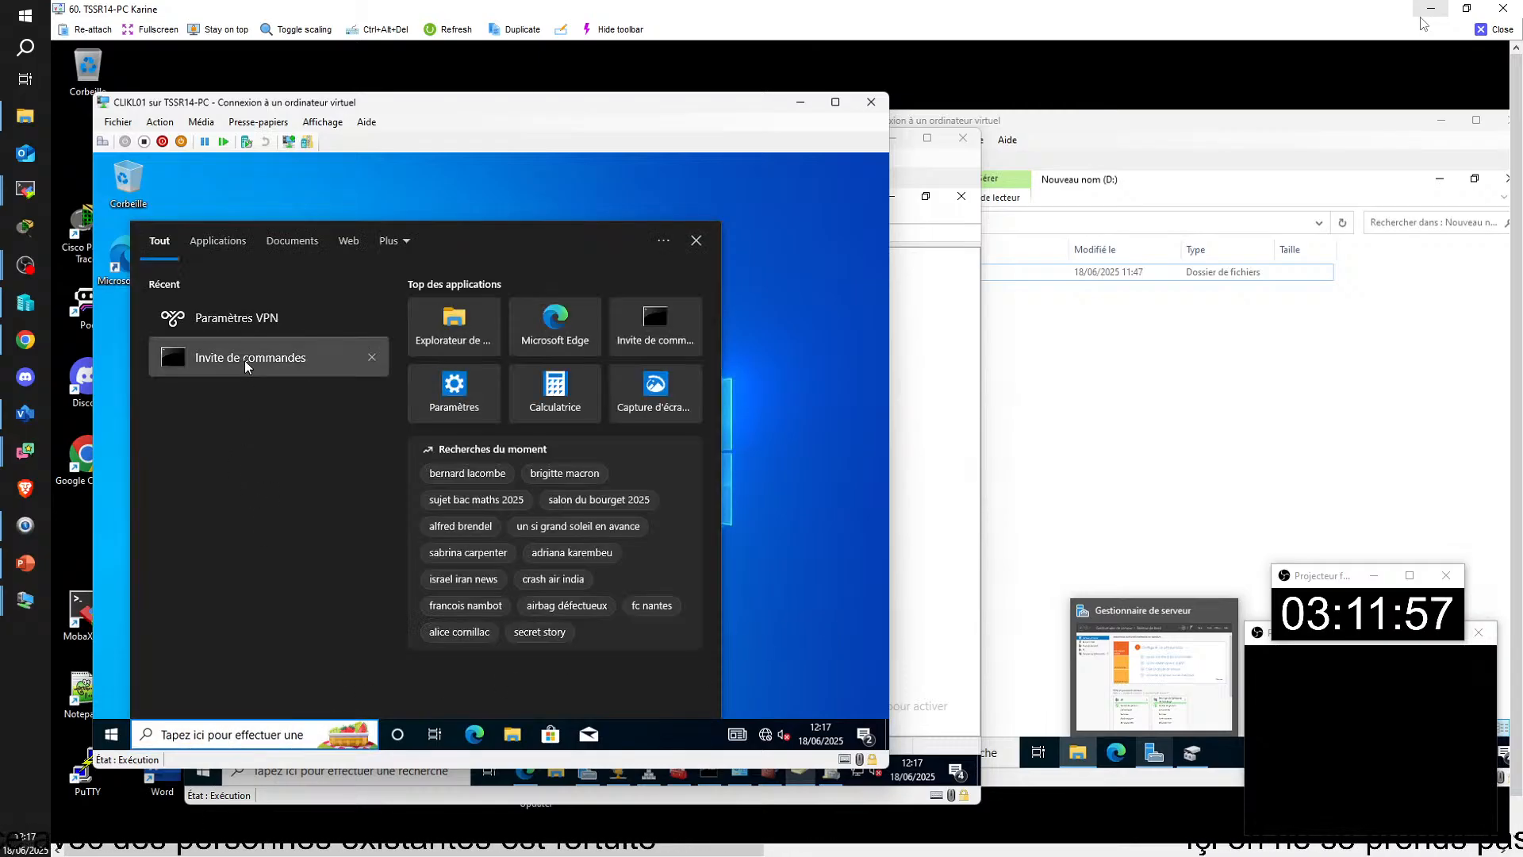
left_click(423, 416)
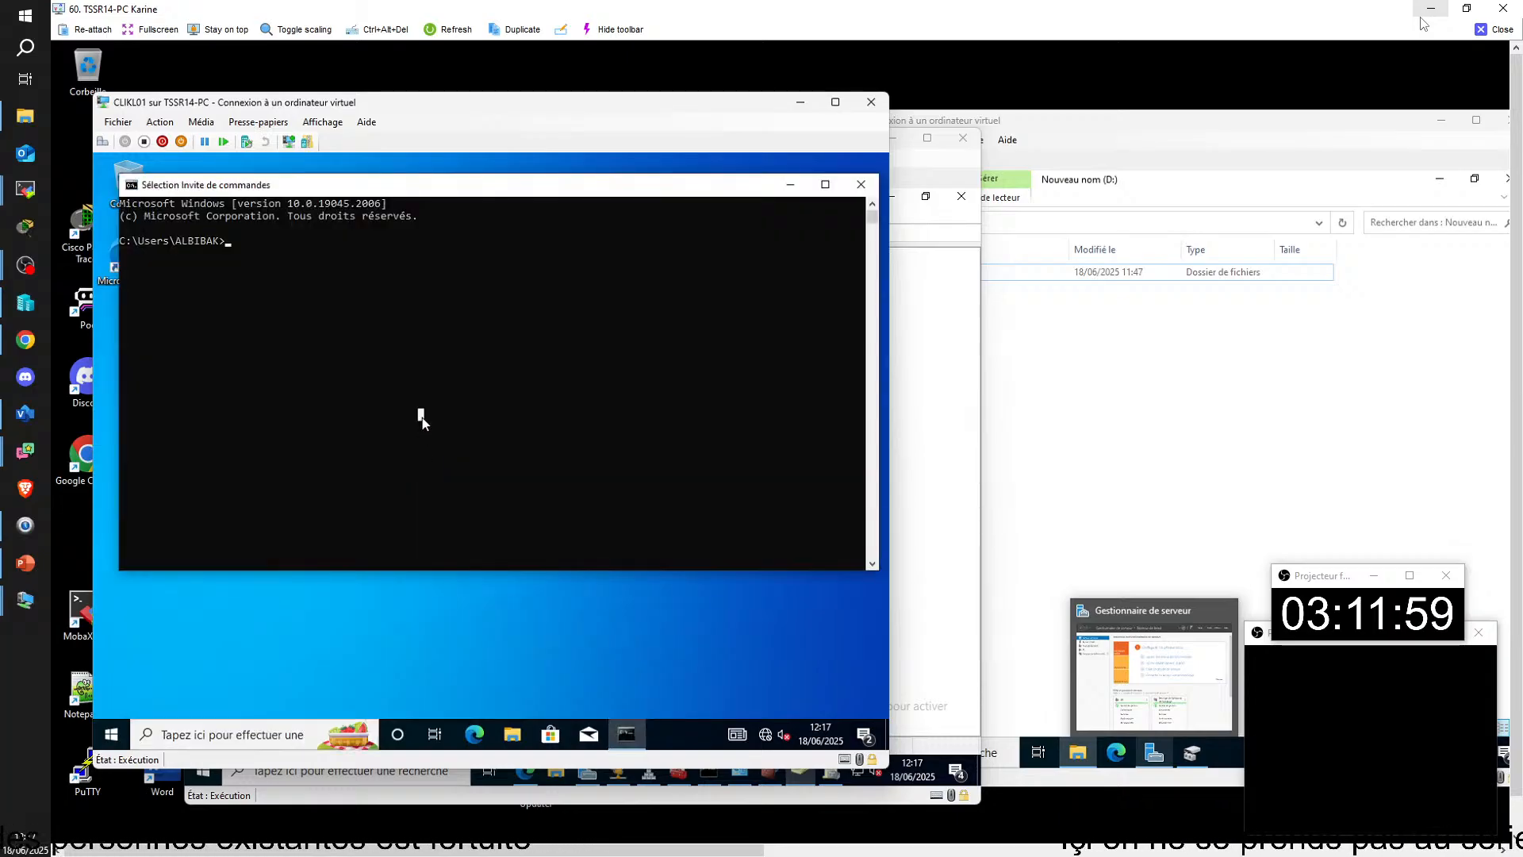
type("ipconfig")
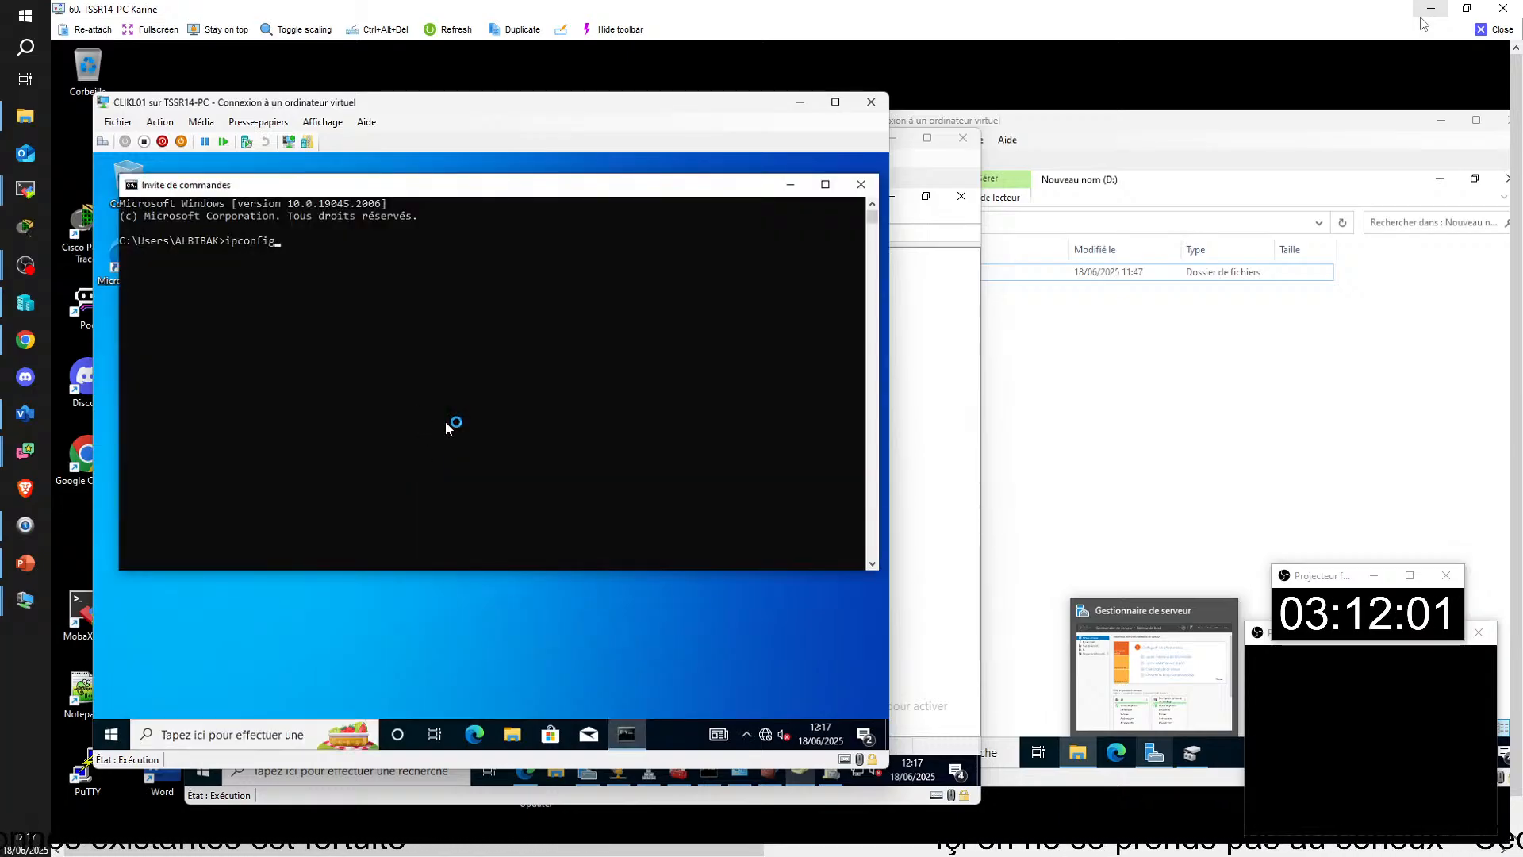
type(" /all")
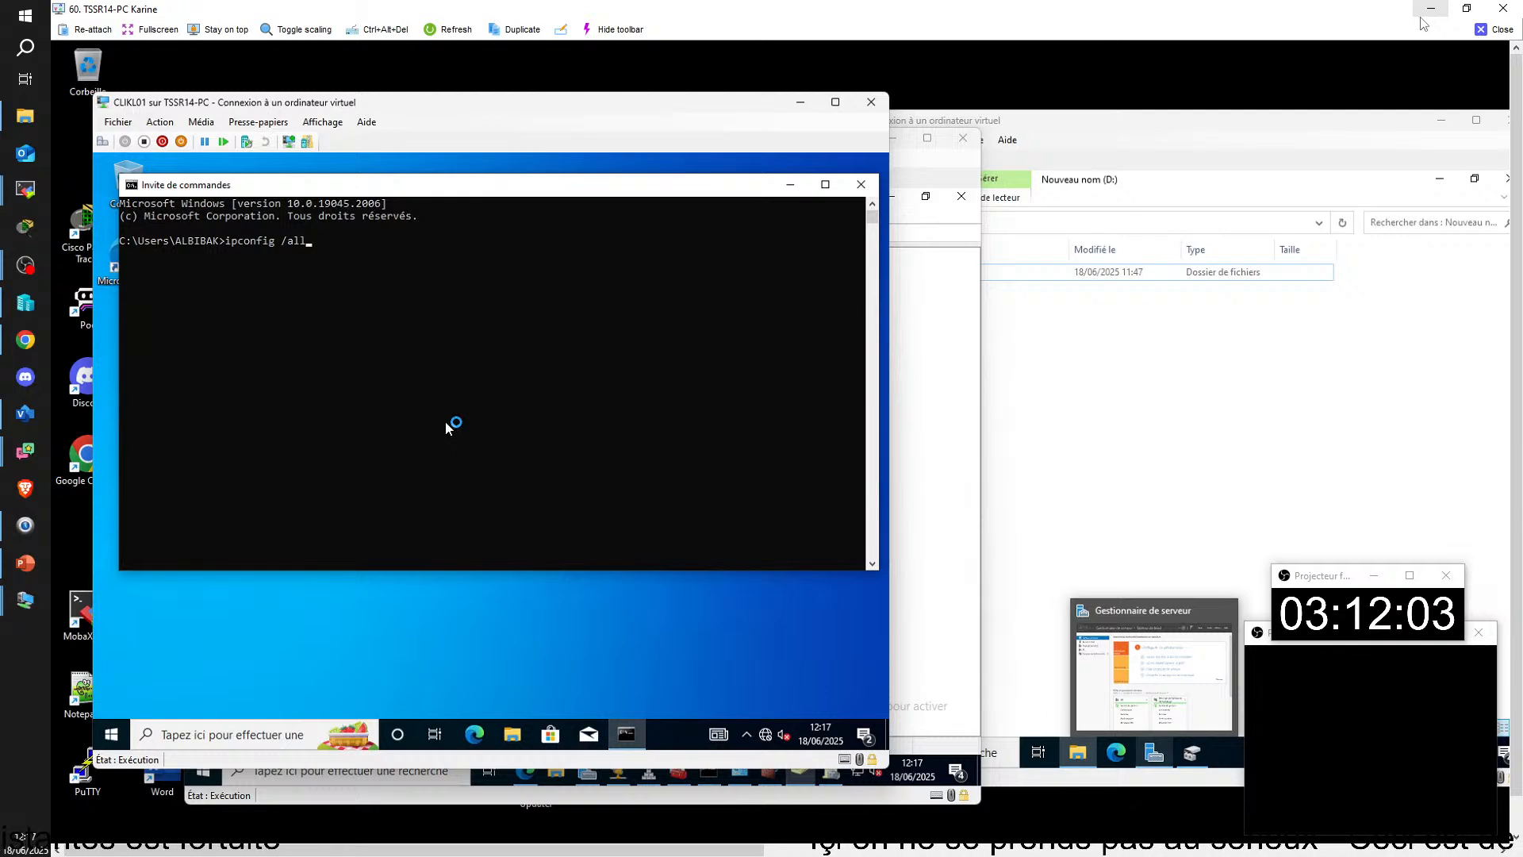
key("Return")
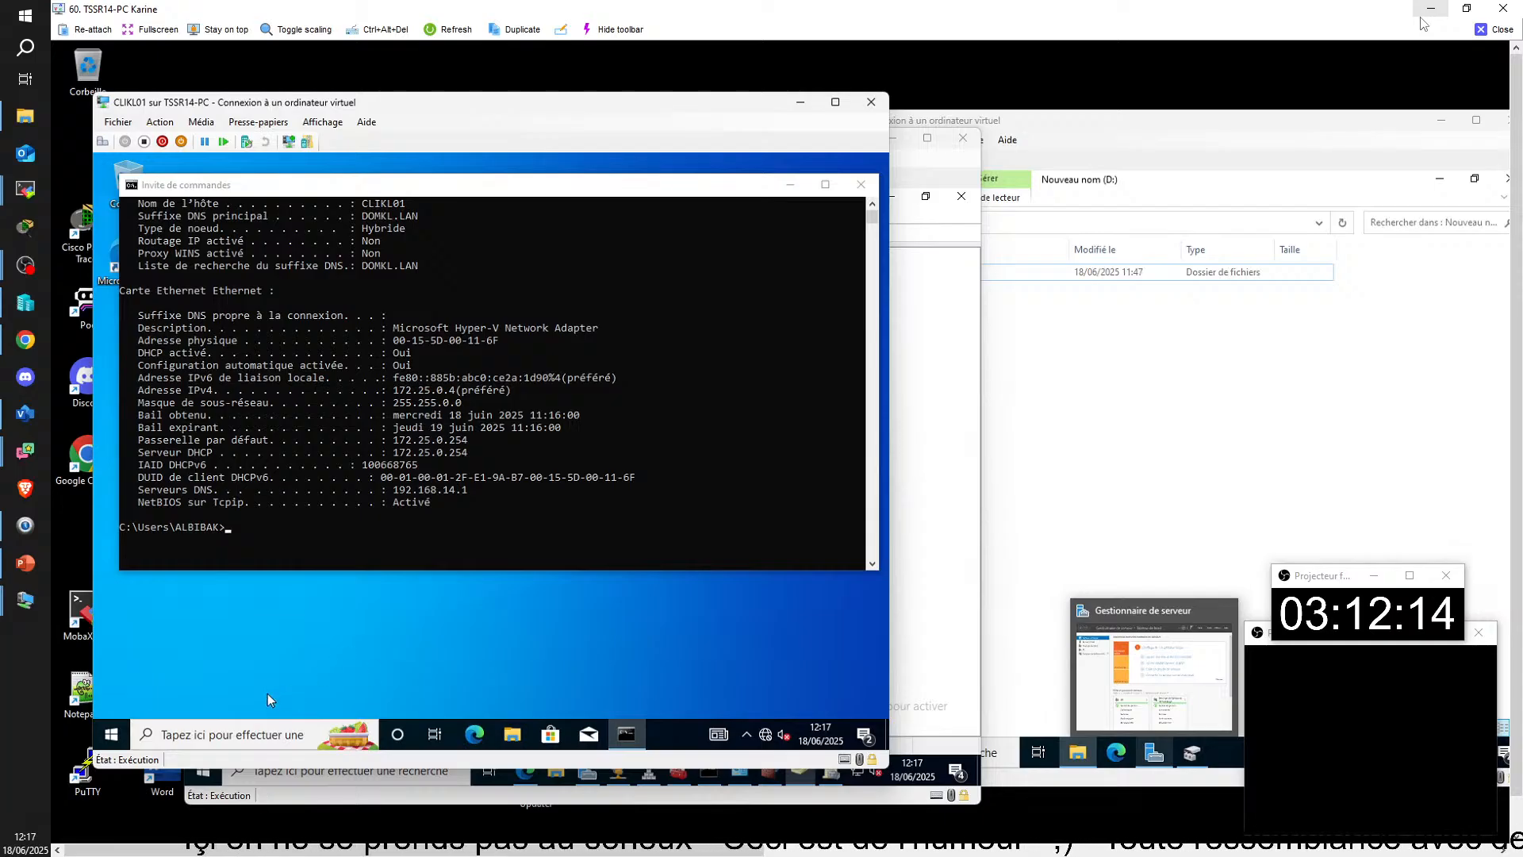
Step: Open the network connections window on CLIKL01 by running ncpa.cpl
left_click(231, 726)
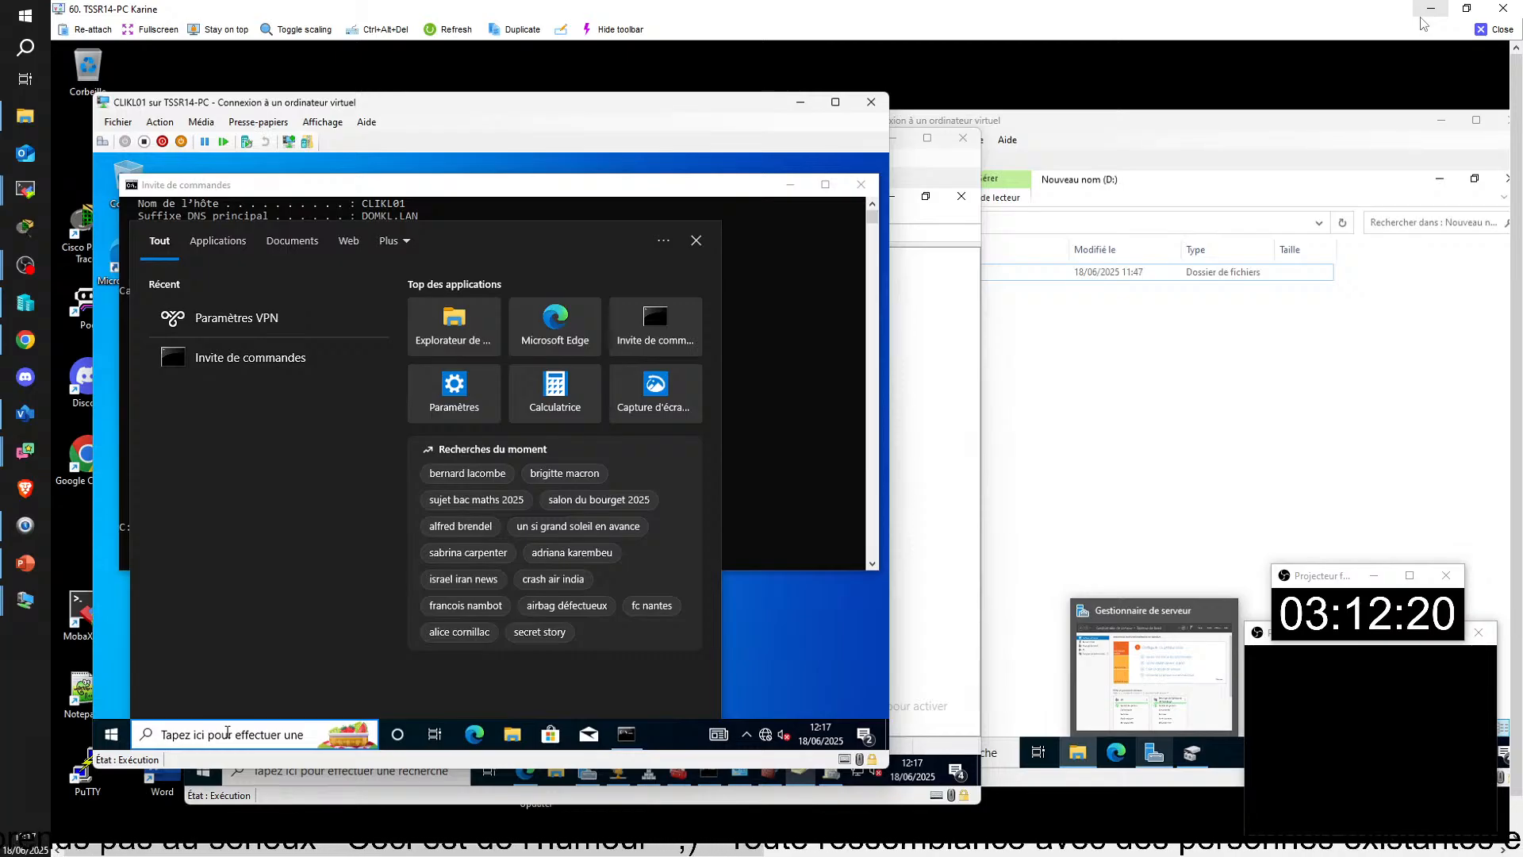
type("e")
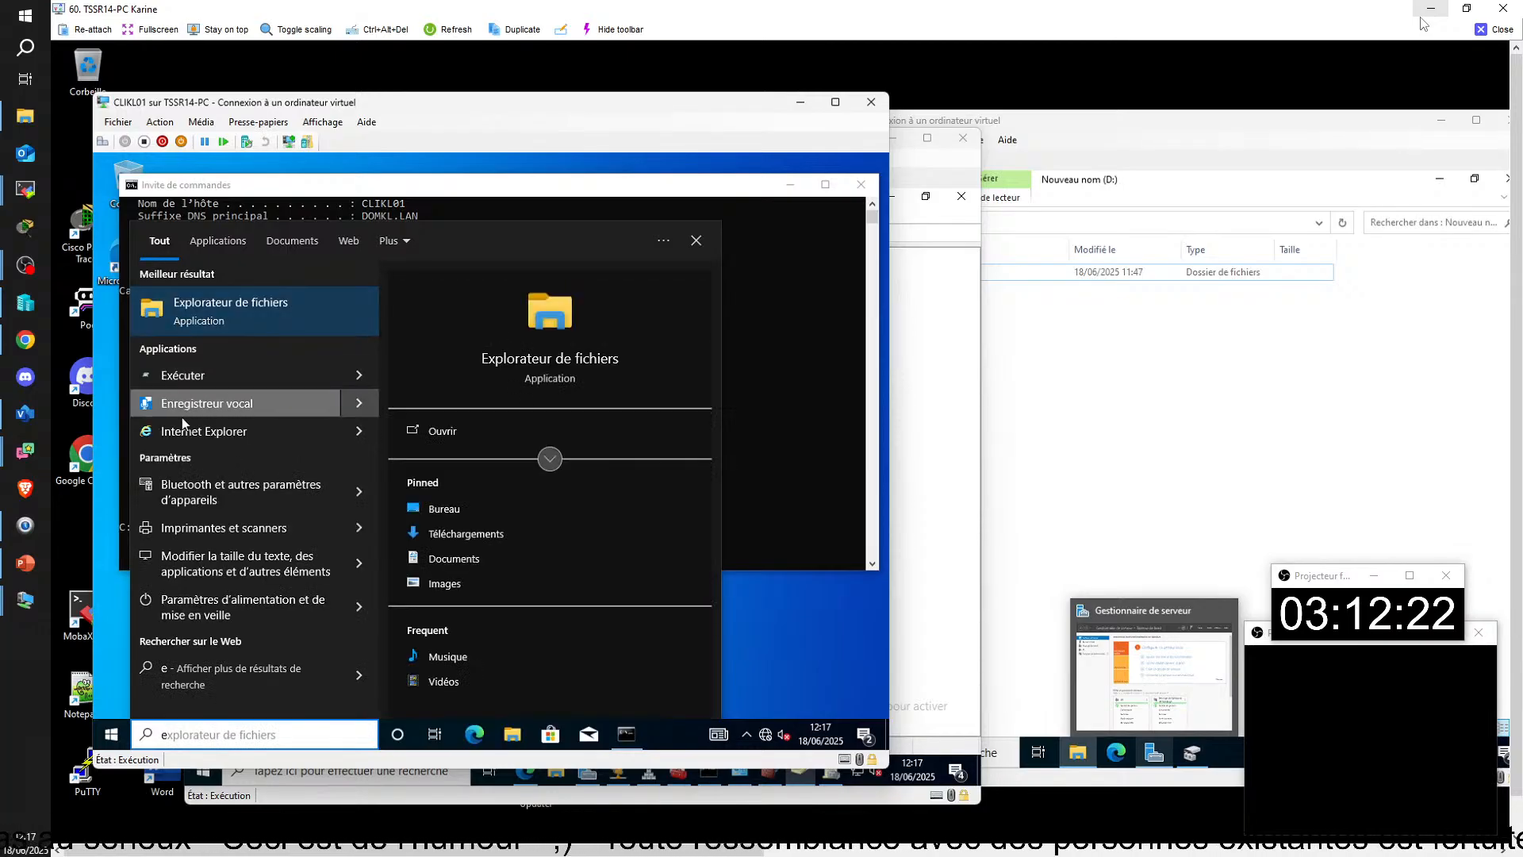
left_click(184, 379)
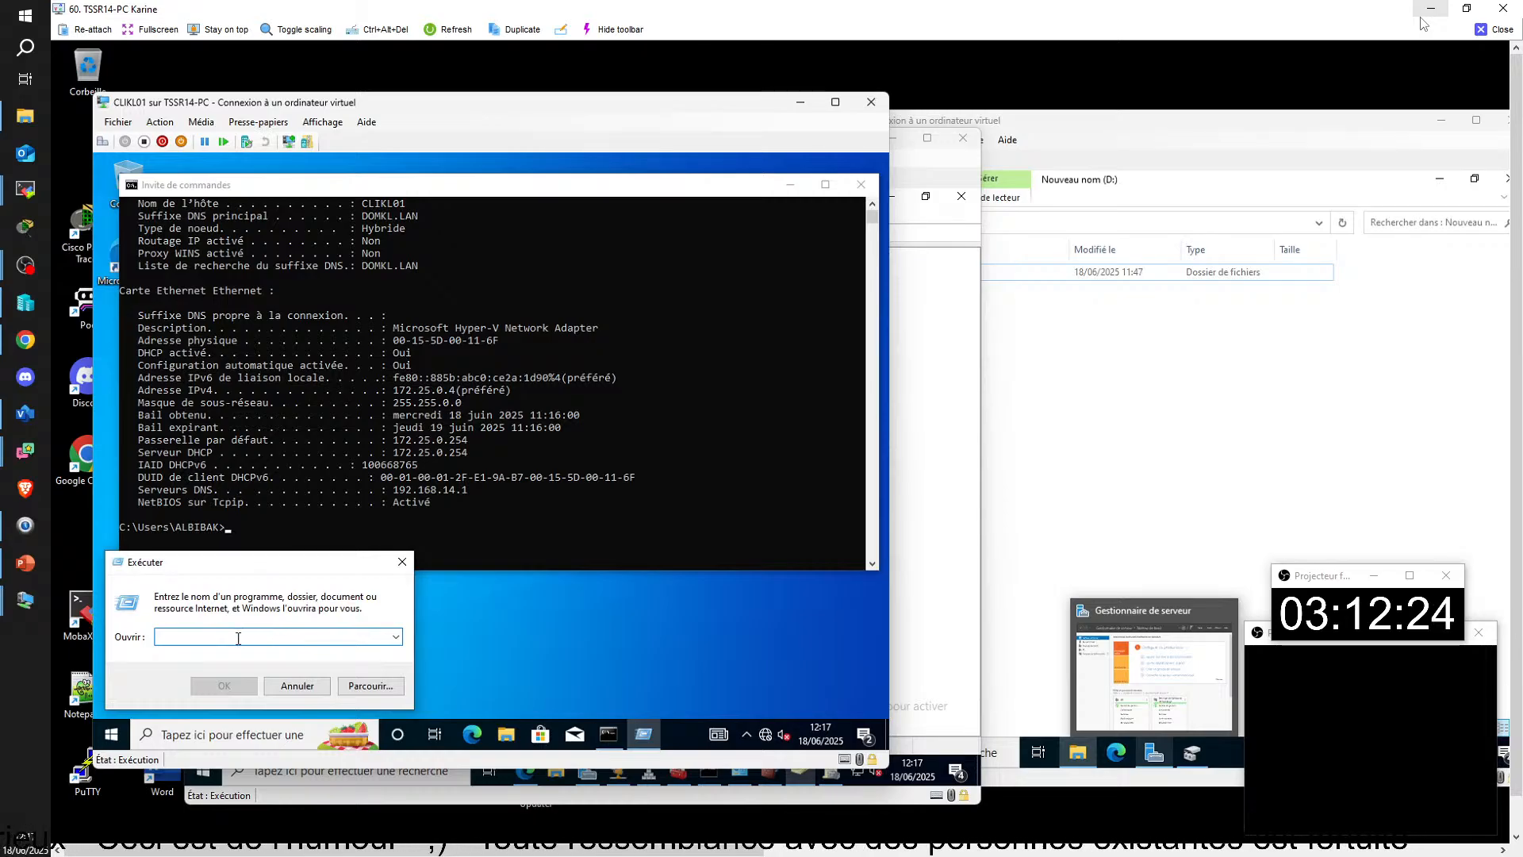
type("ncpa")
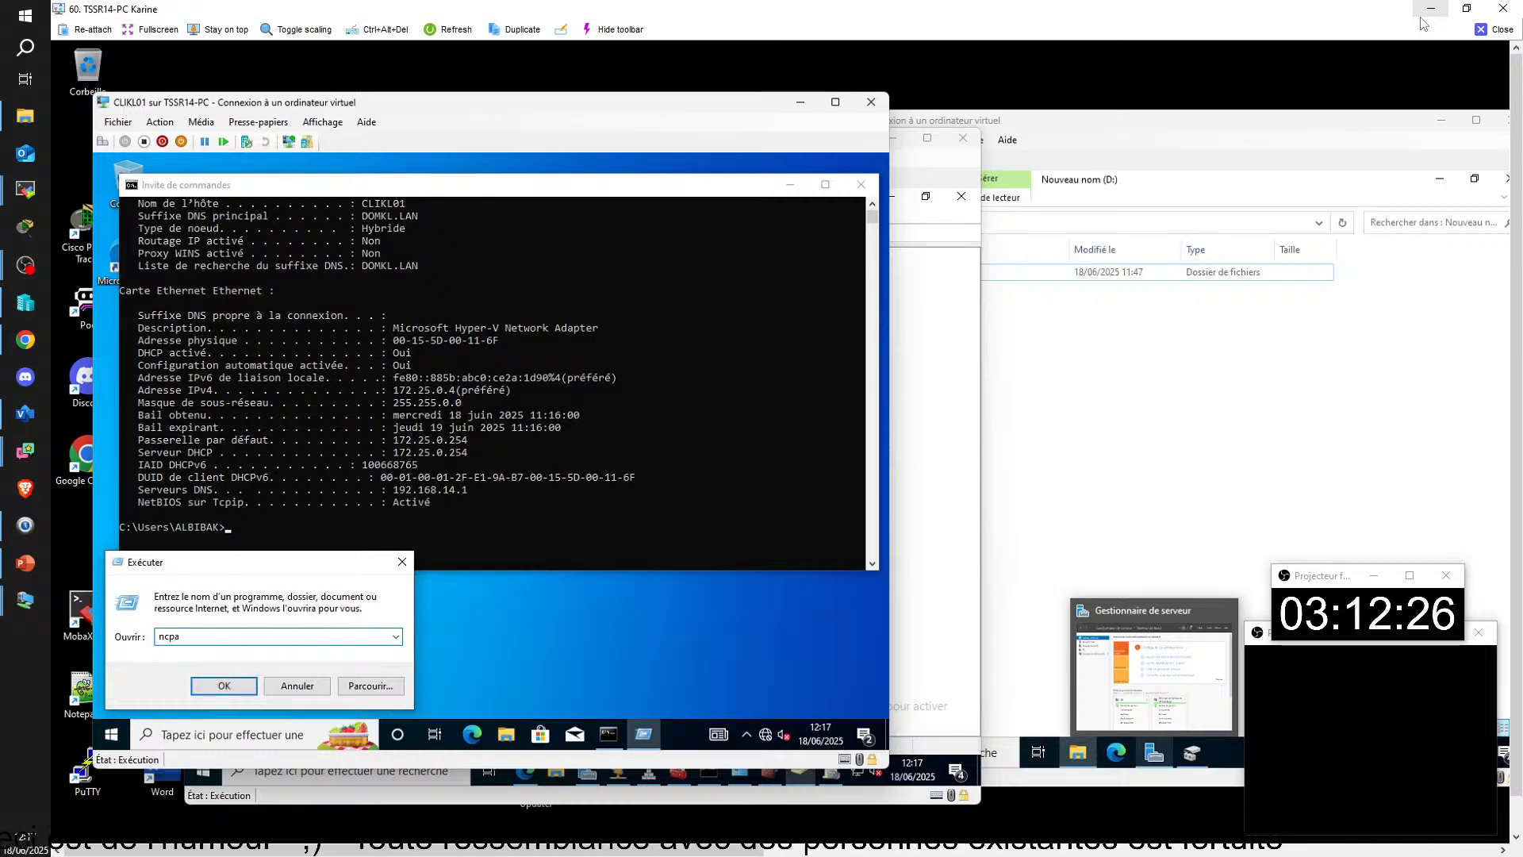
type(".cpl")
key("Return")
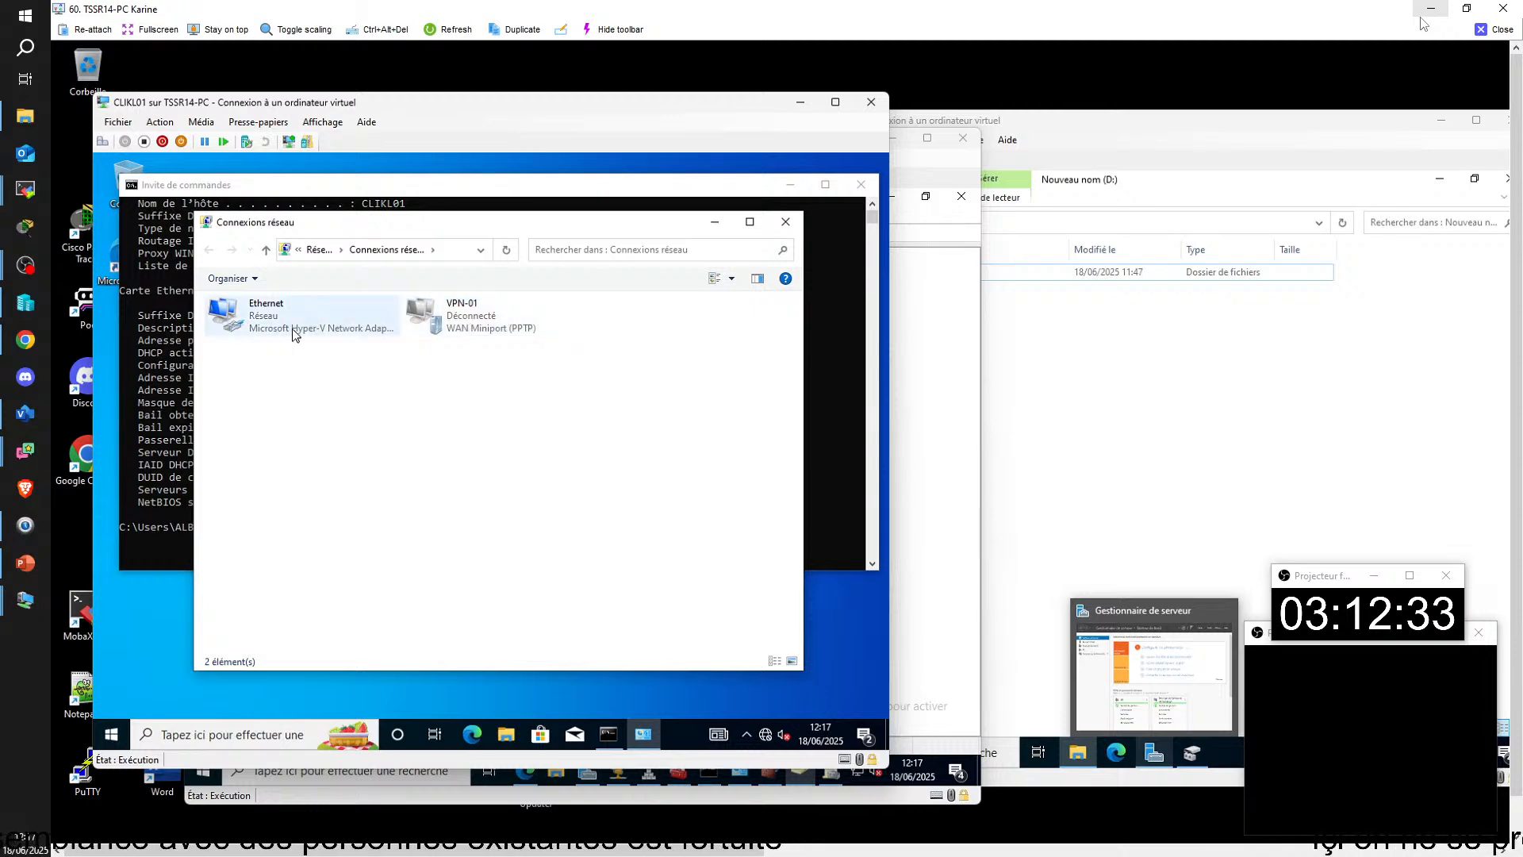
Step: Open the Ethernet adapter's properties, authorizing access with the administrateur account and its password
right_click(289, 330)
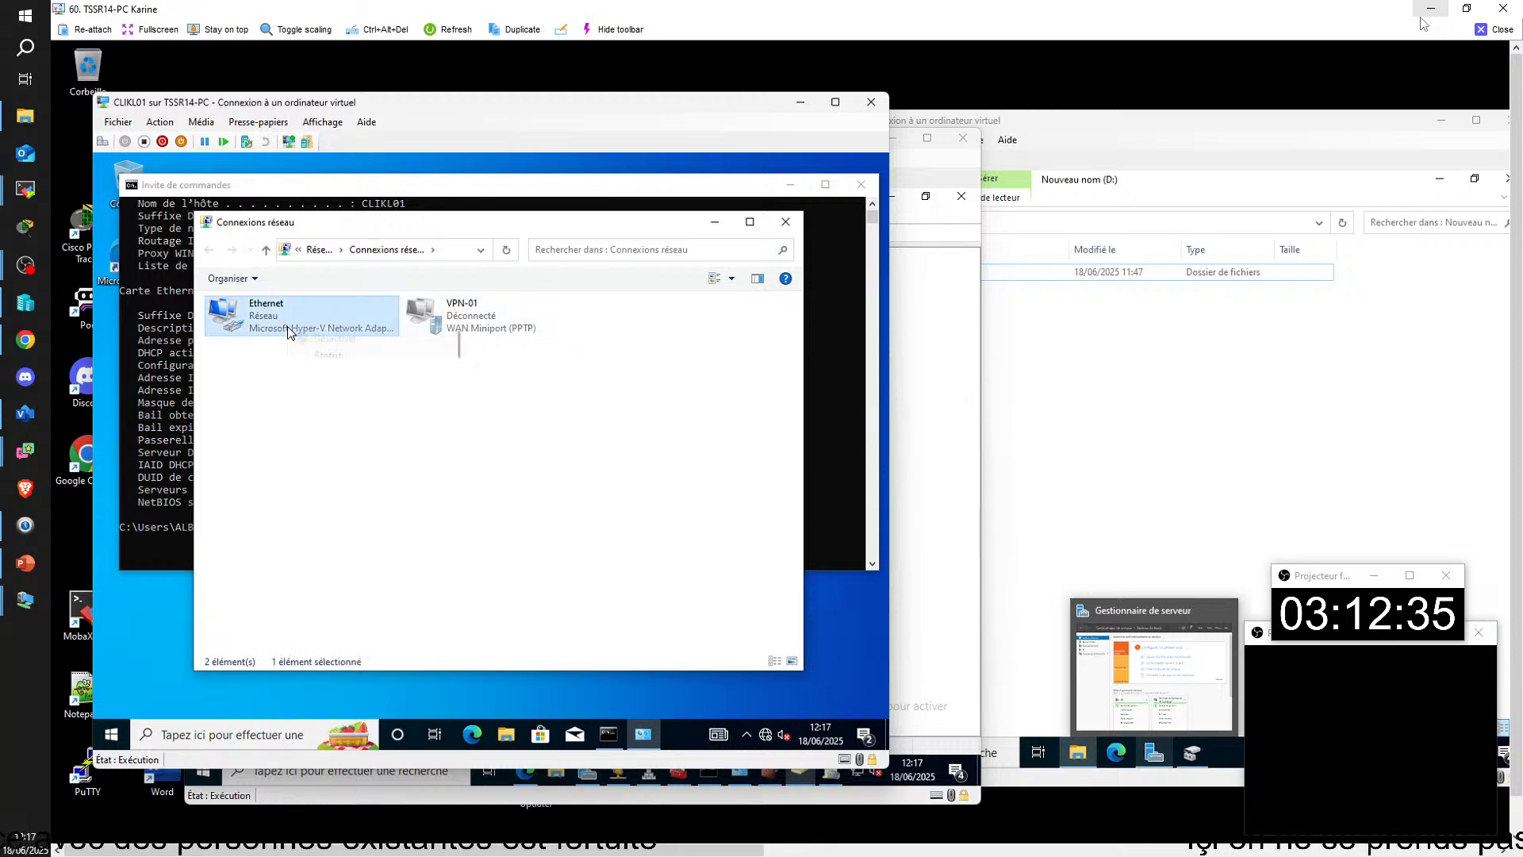
left_click(337, 474)
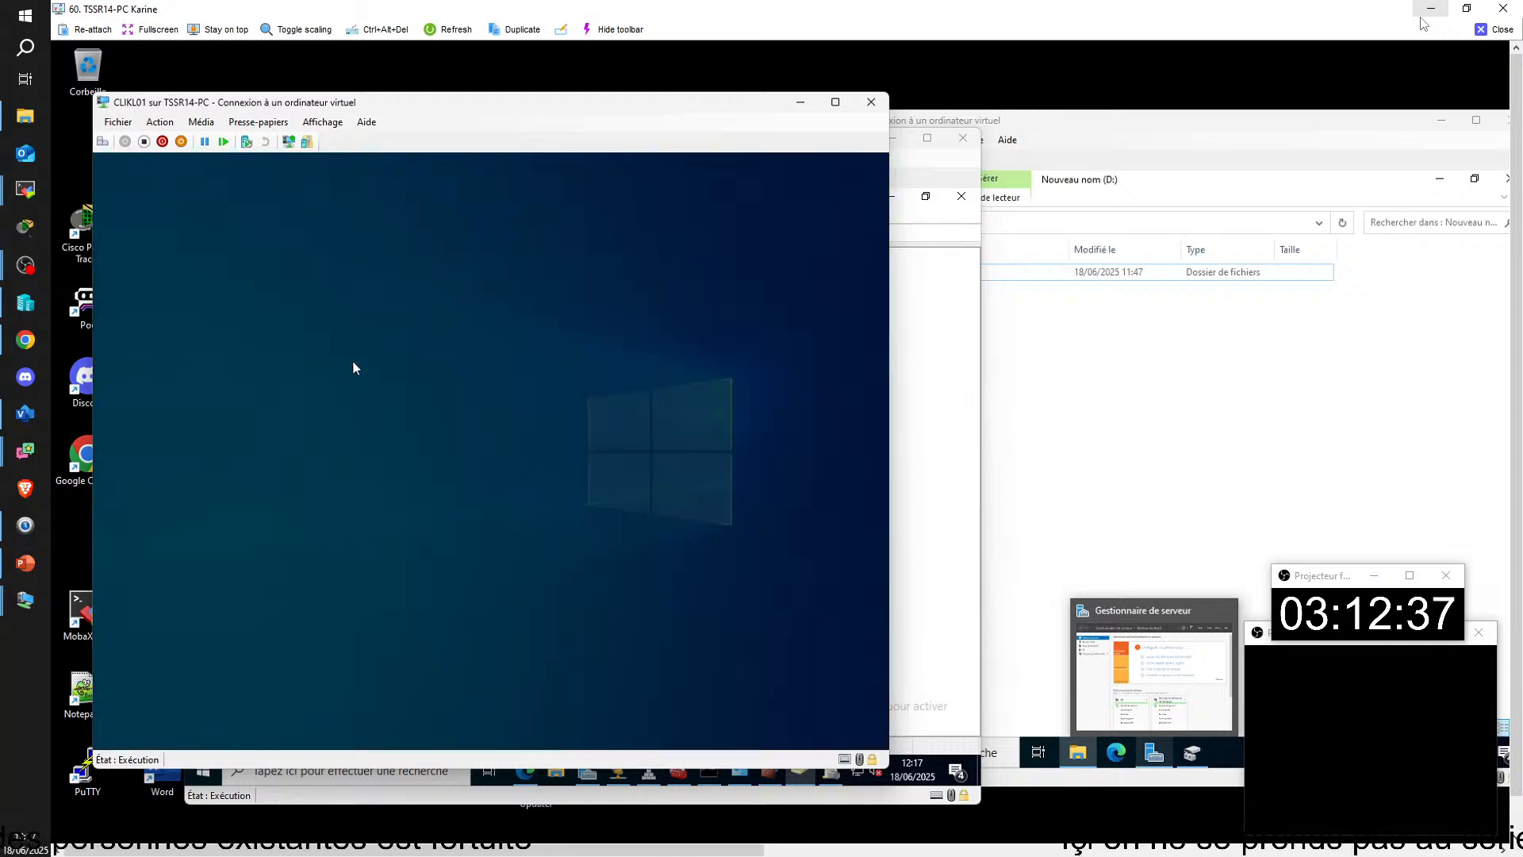
type("a")
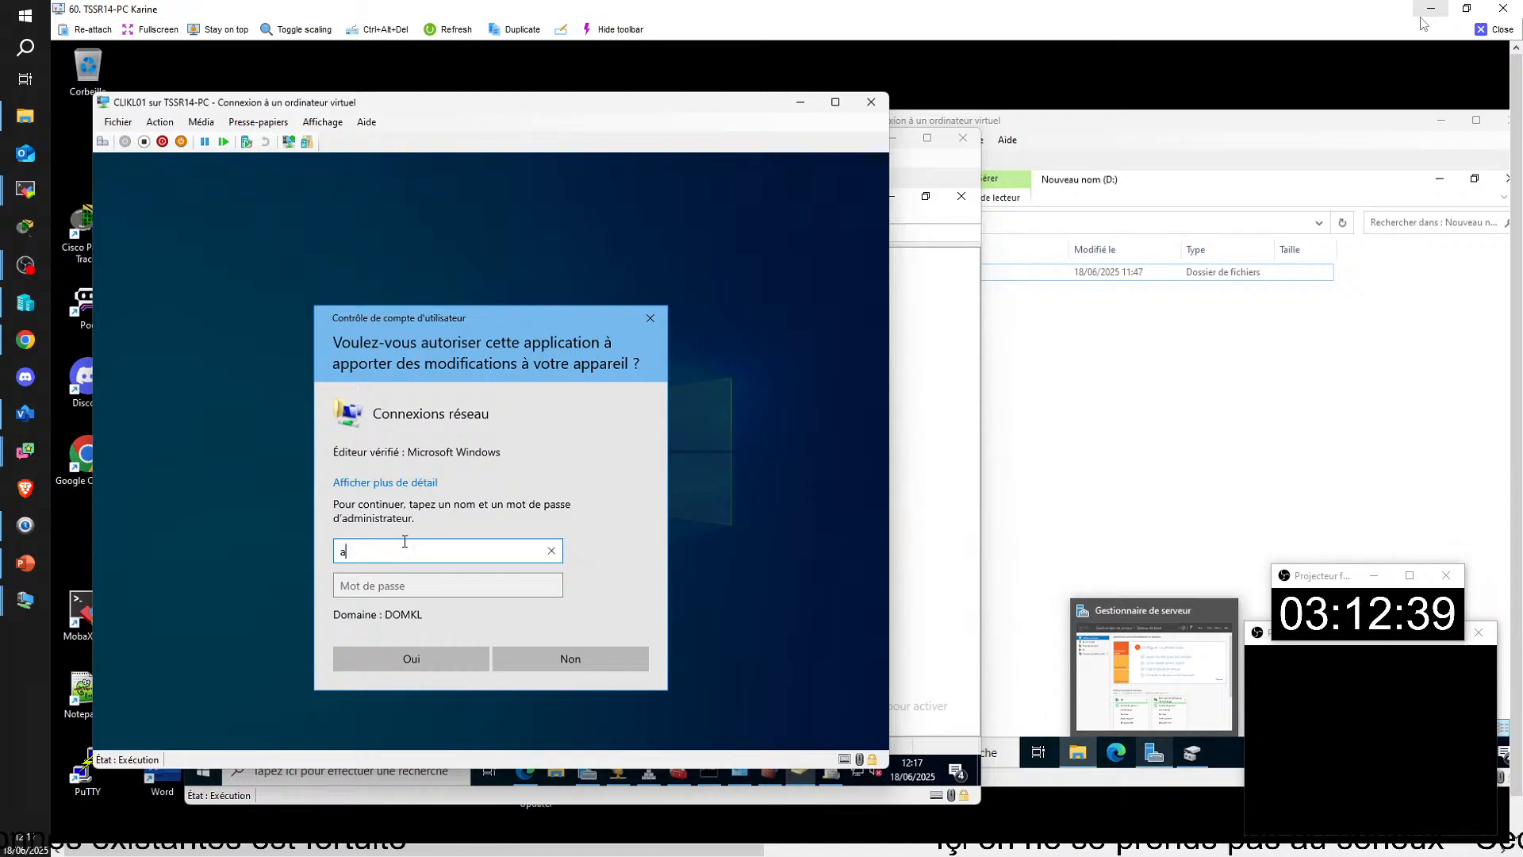
type("dministra")
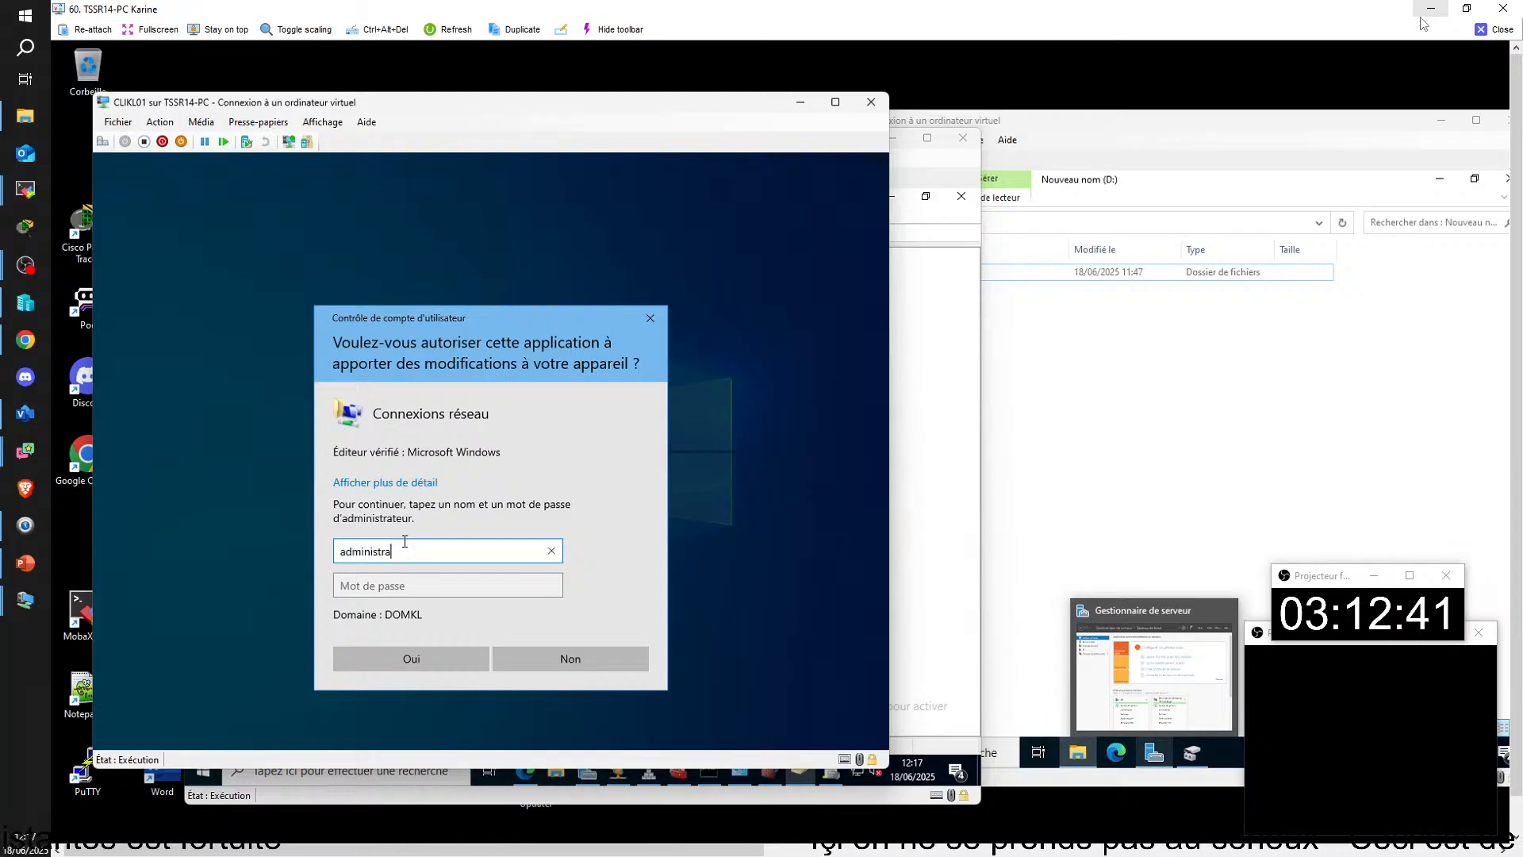
type("teur")
left_click(436, 586)
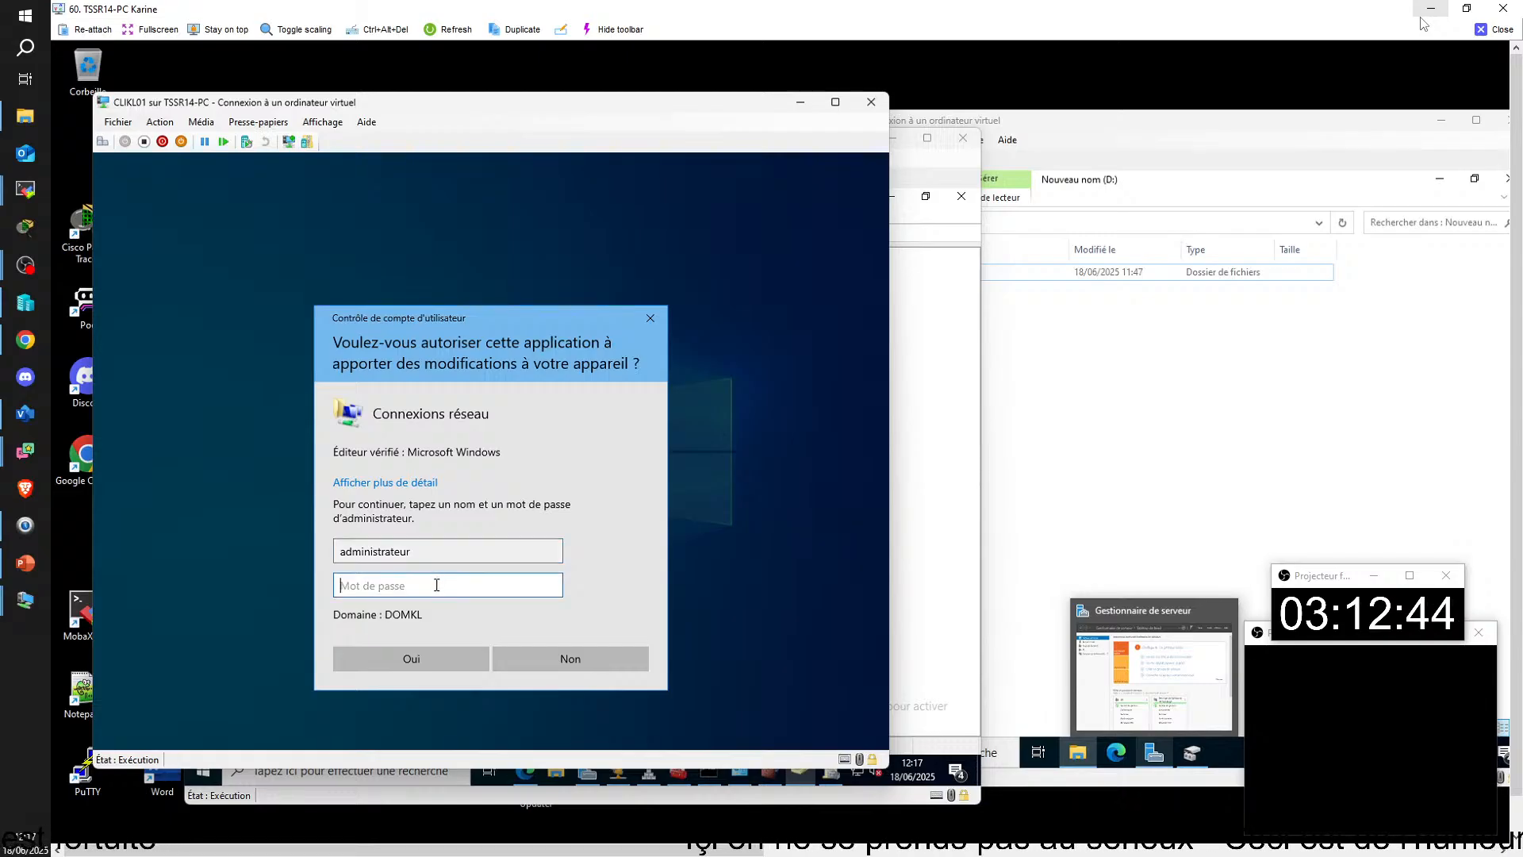
key("Caps_Lock")
type("•")
key("Caps_Lock")
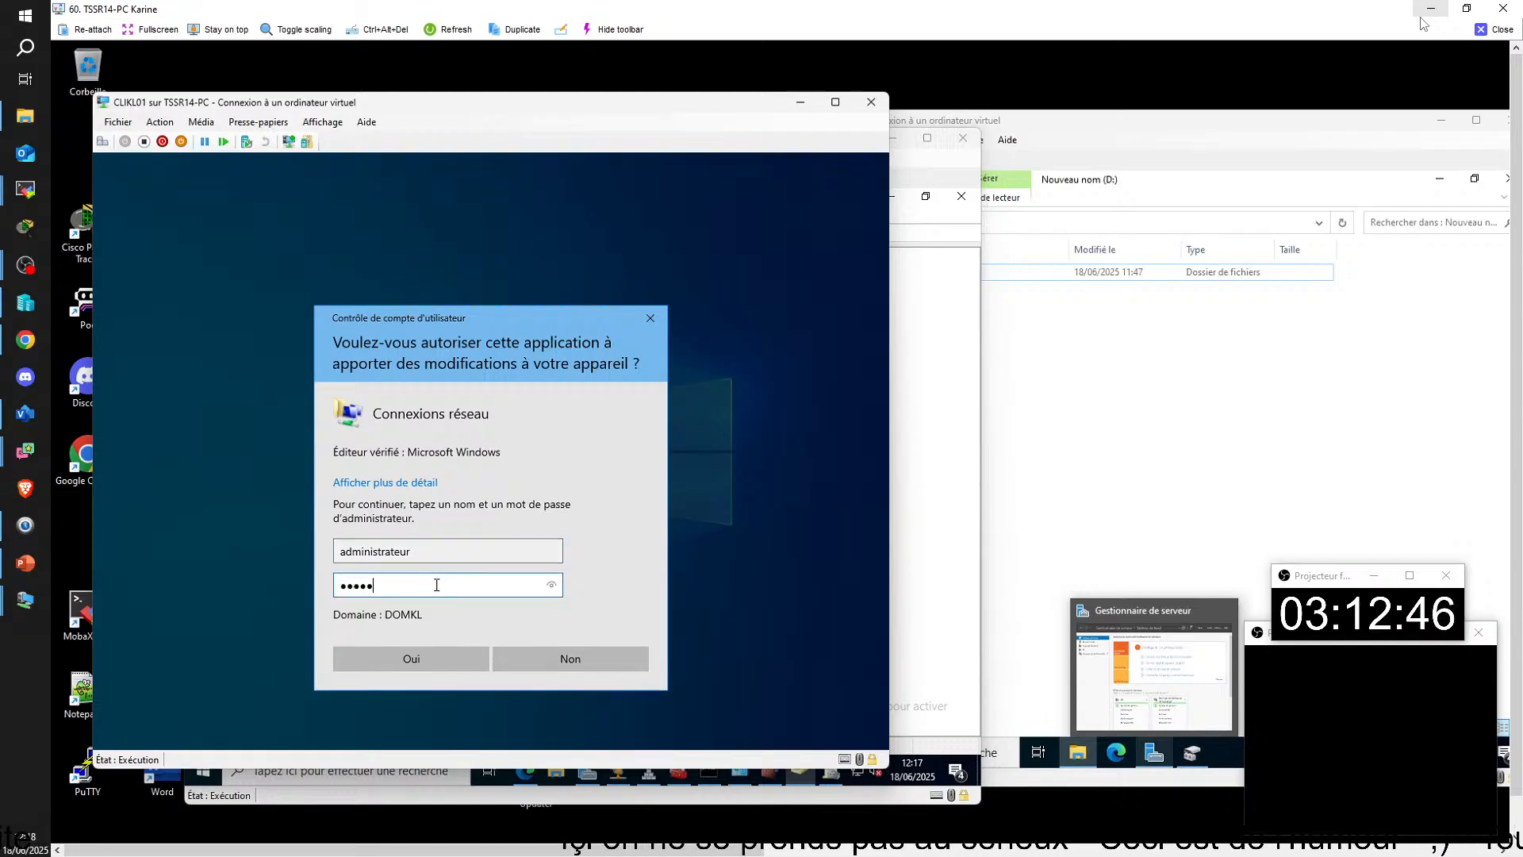
type("••")
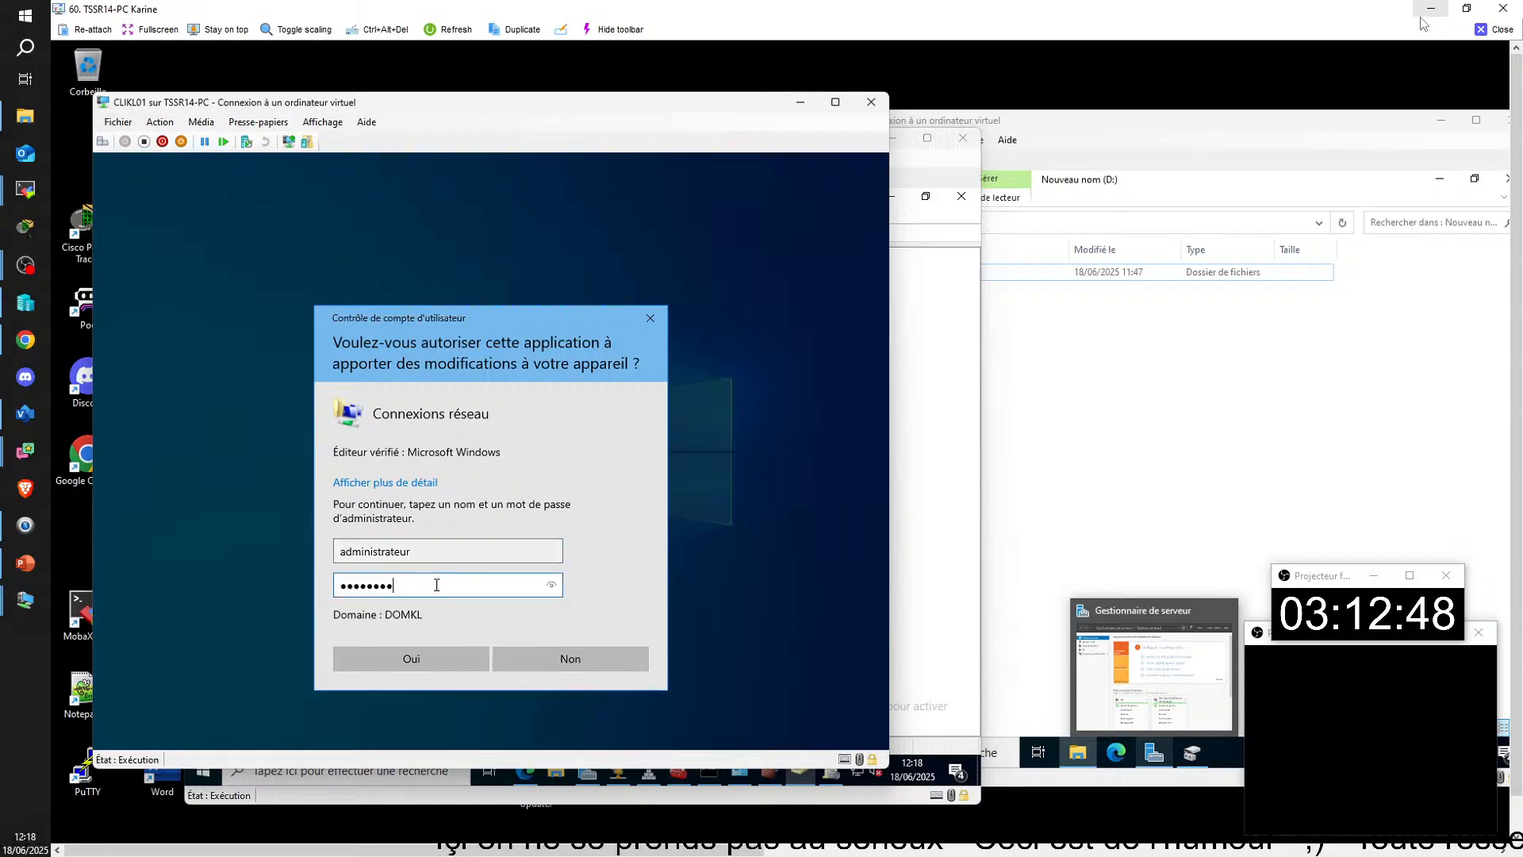
key("Return")
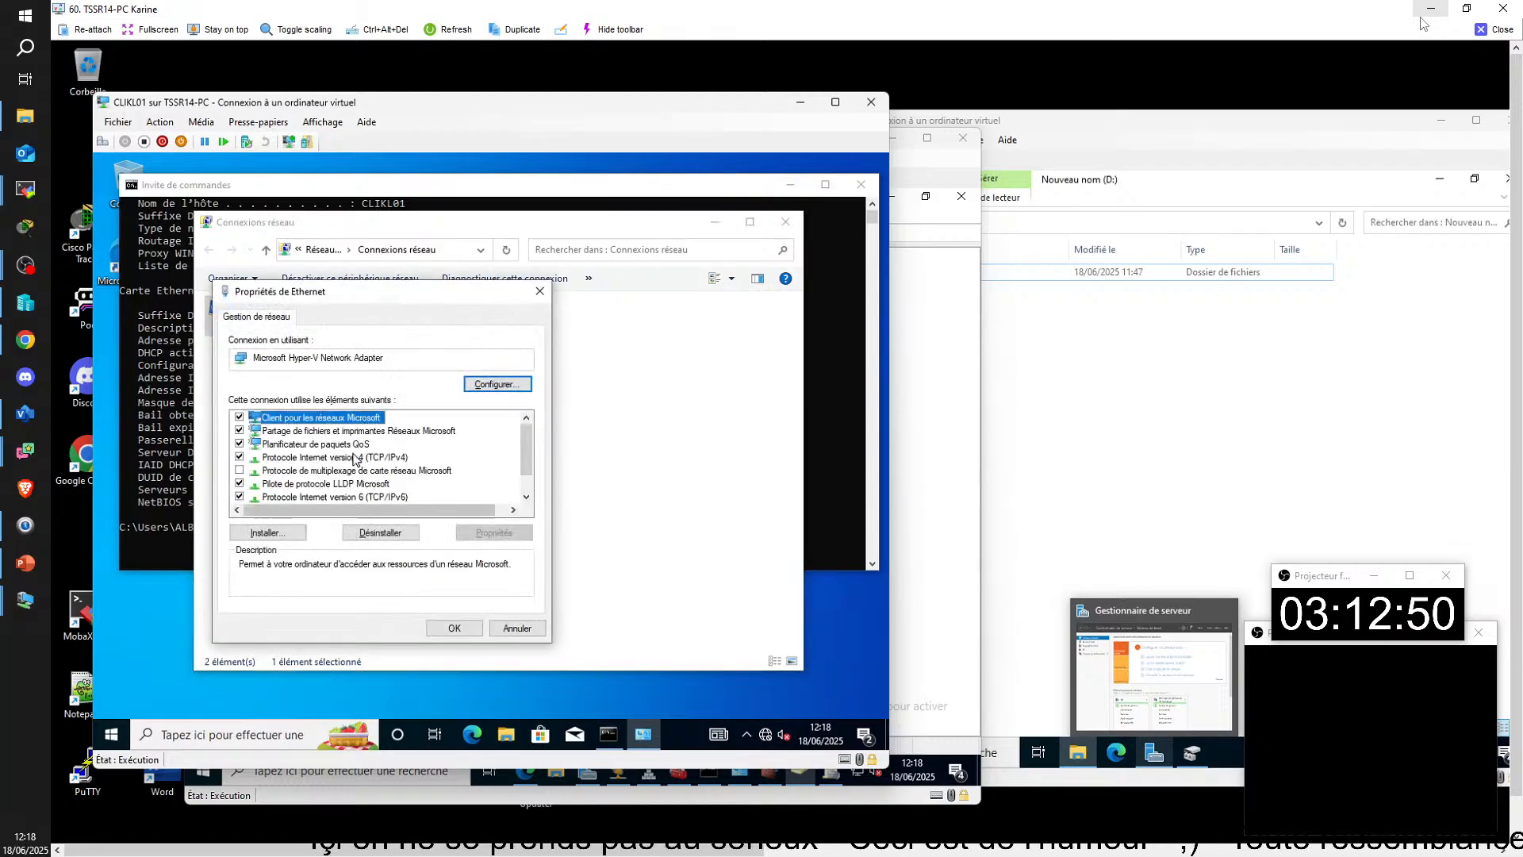
Step: Set the Ethernet adapter's IPv4 properties to obtain DNS server addresses automatically, apply the change and close the network connections window
double_click(357, 457)
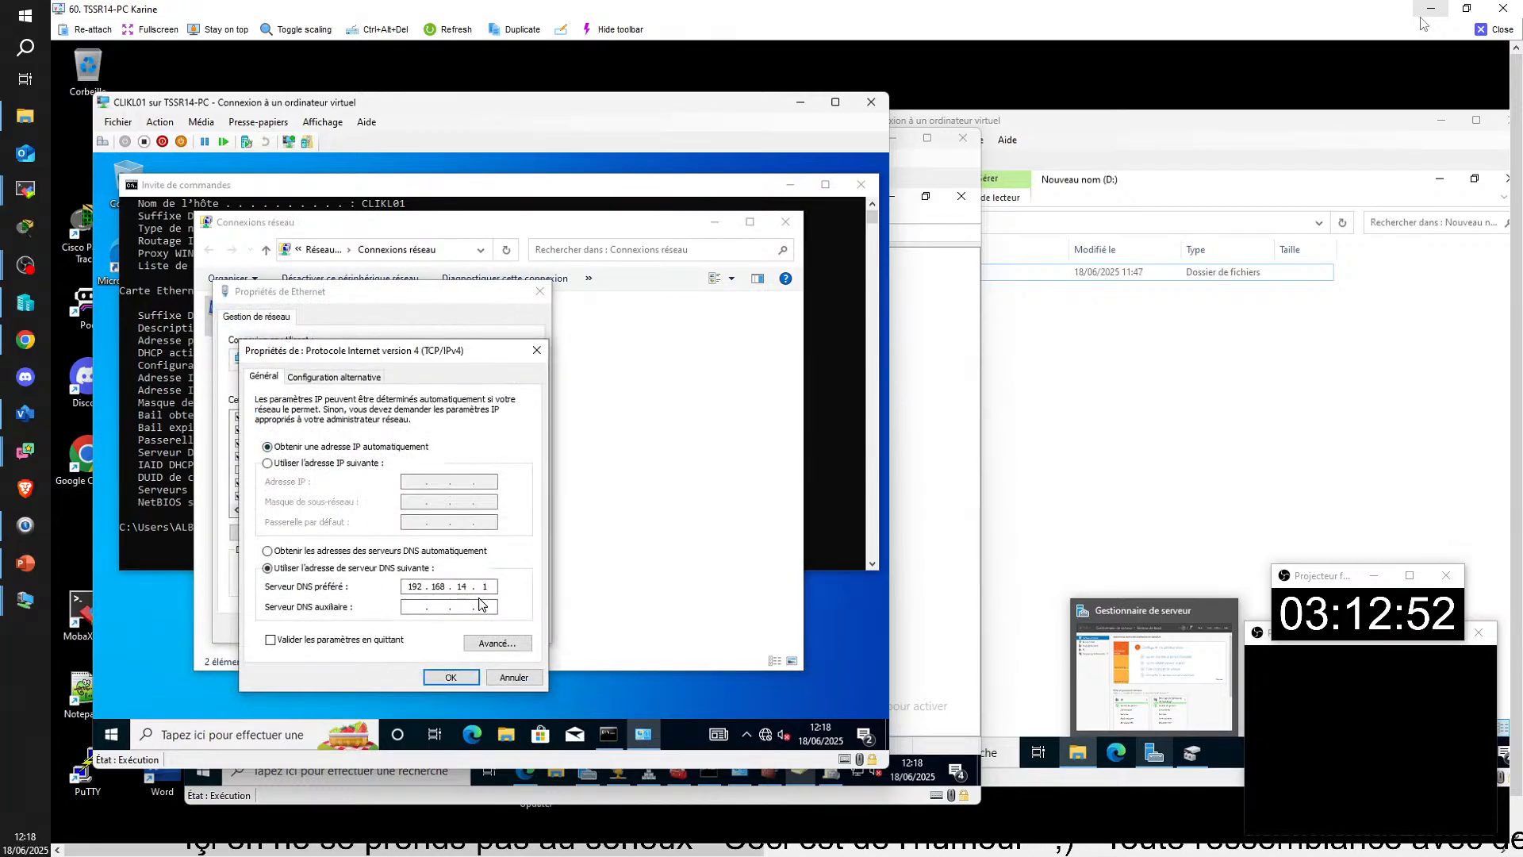
left_click(268, 550)
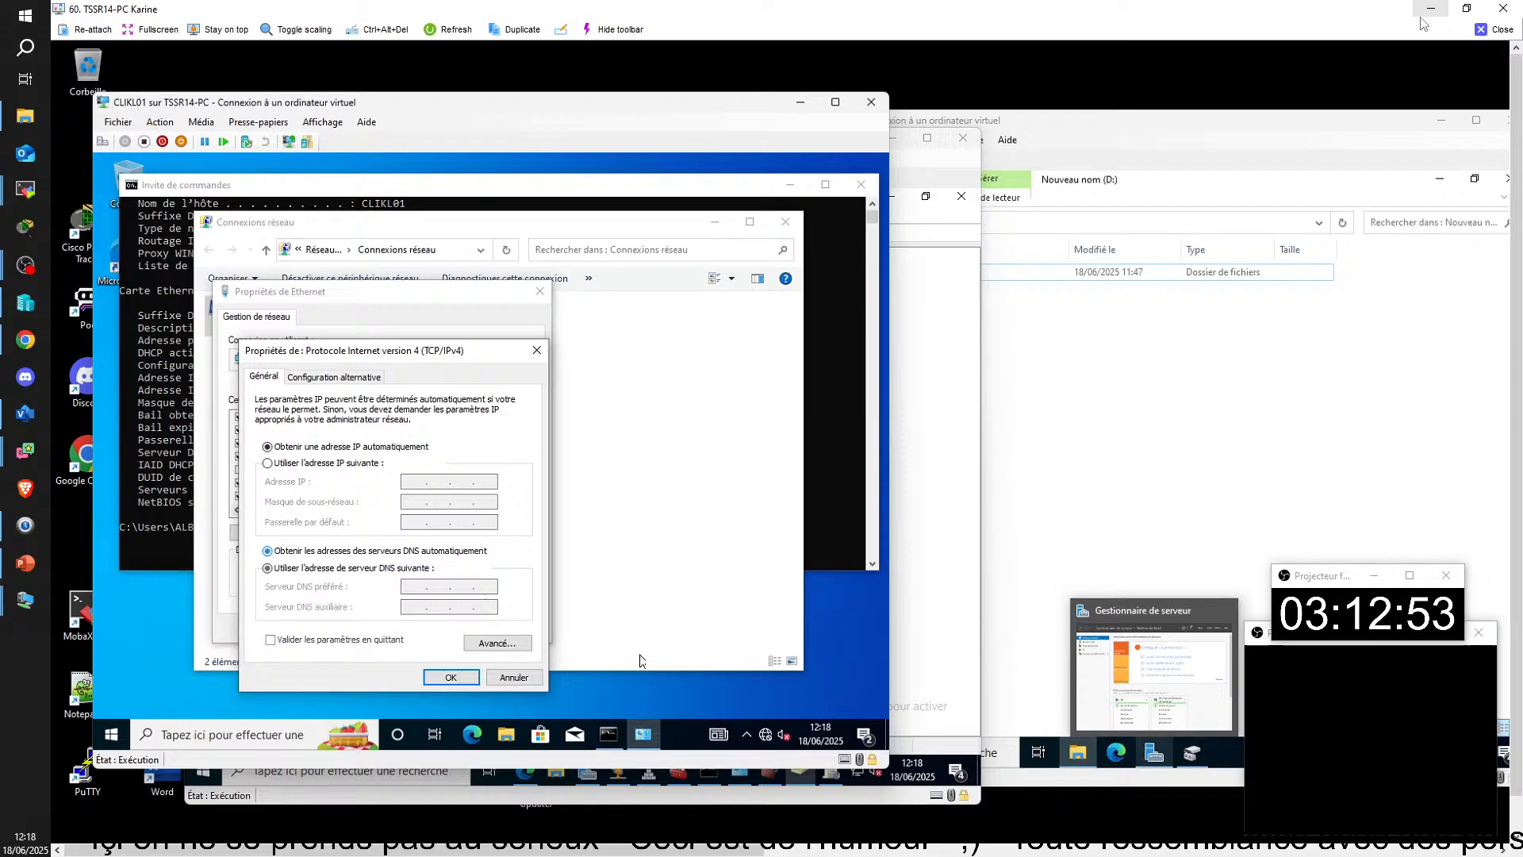
left_click(451, 675)
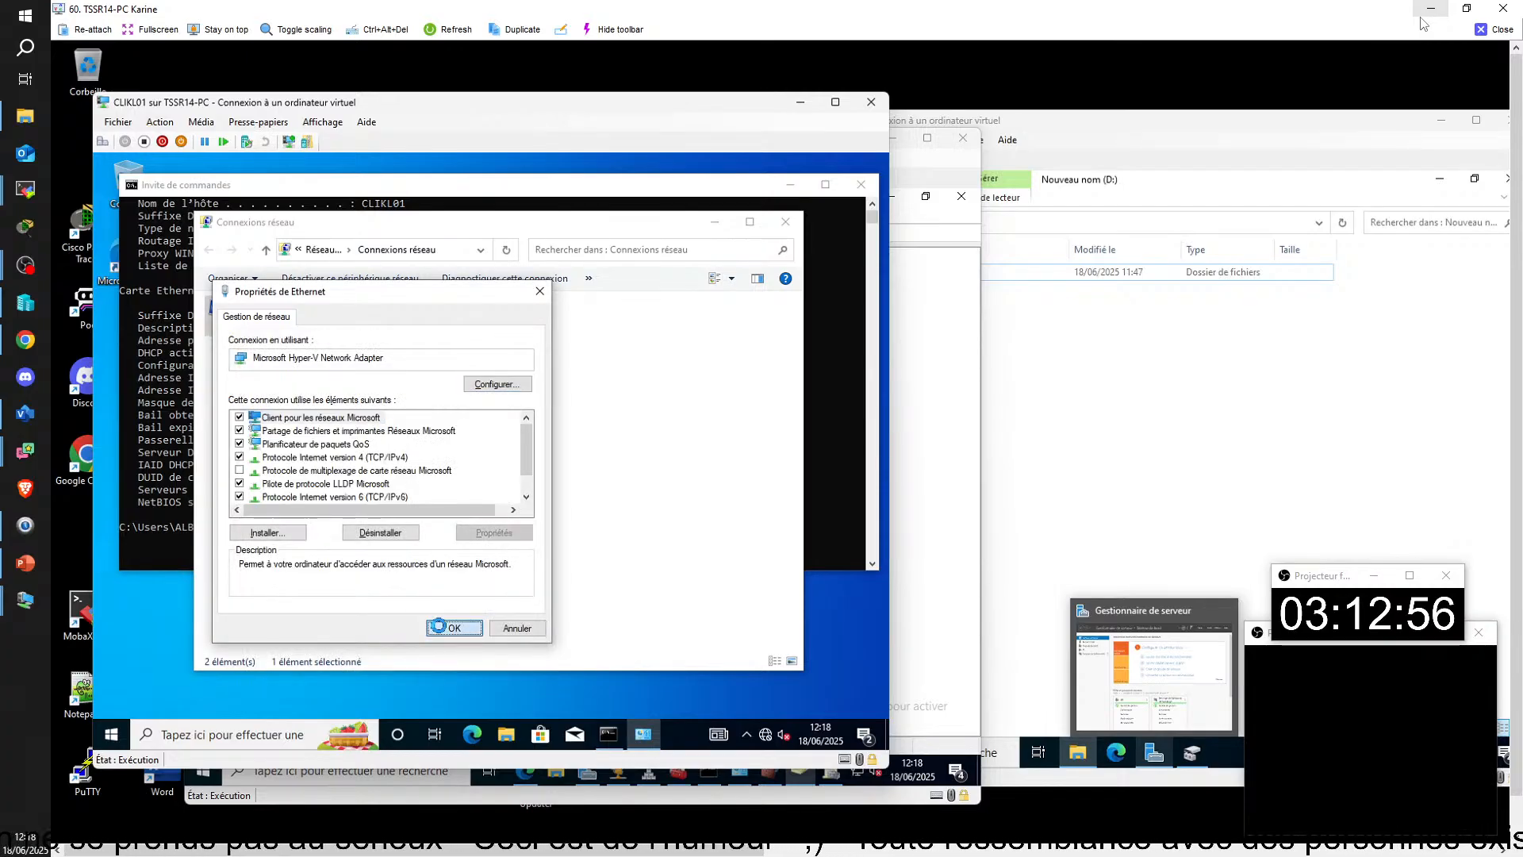
left_click(453, 627)
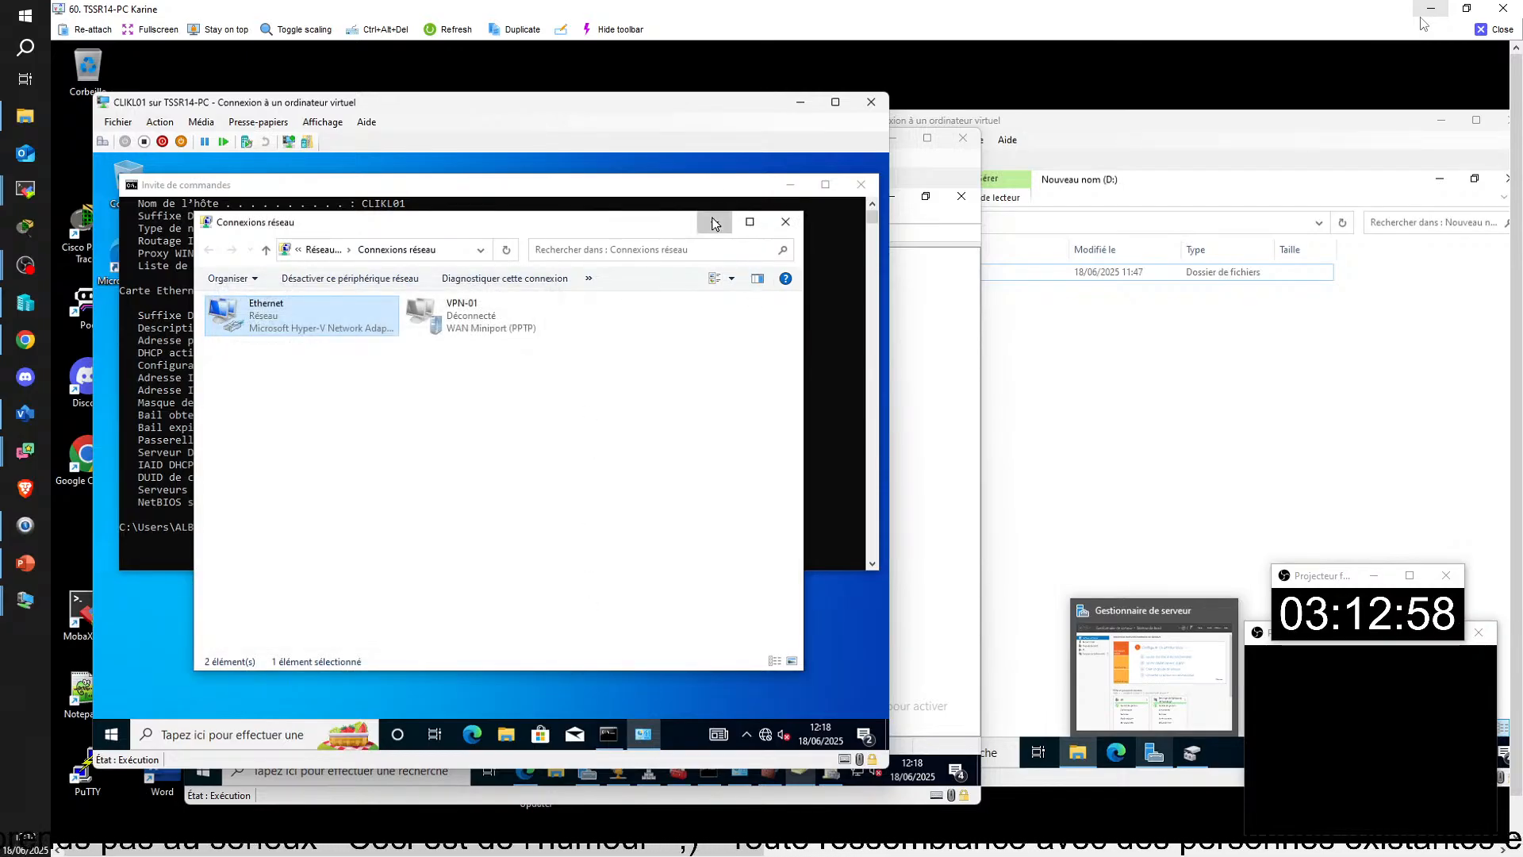
left_click(785, 221)
Step: Run ipconfig /all again in the command prompt to check the DNS servers after the adapter change
left_click(435, 539)
type("ipconfig /all")
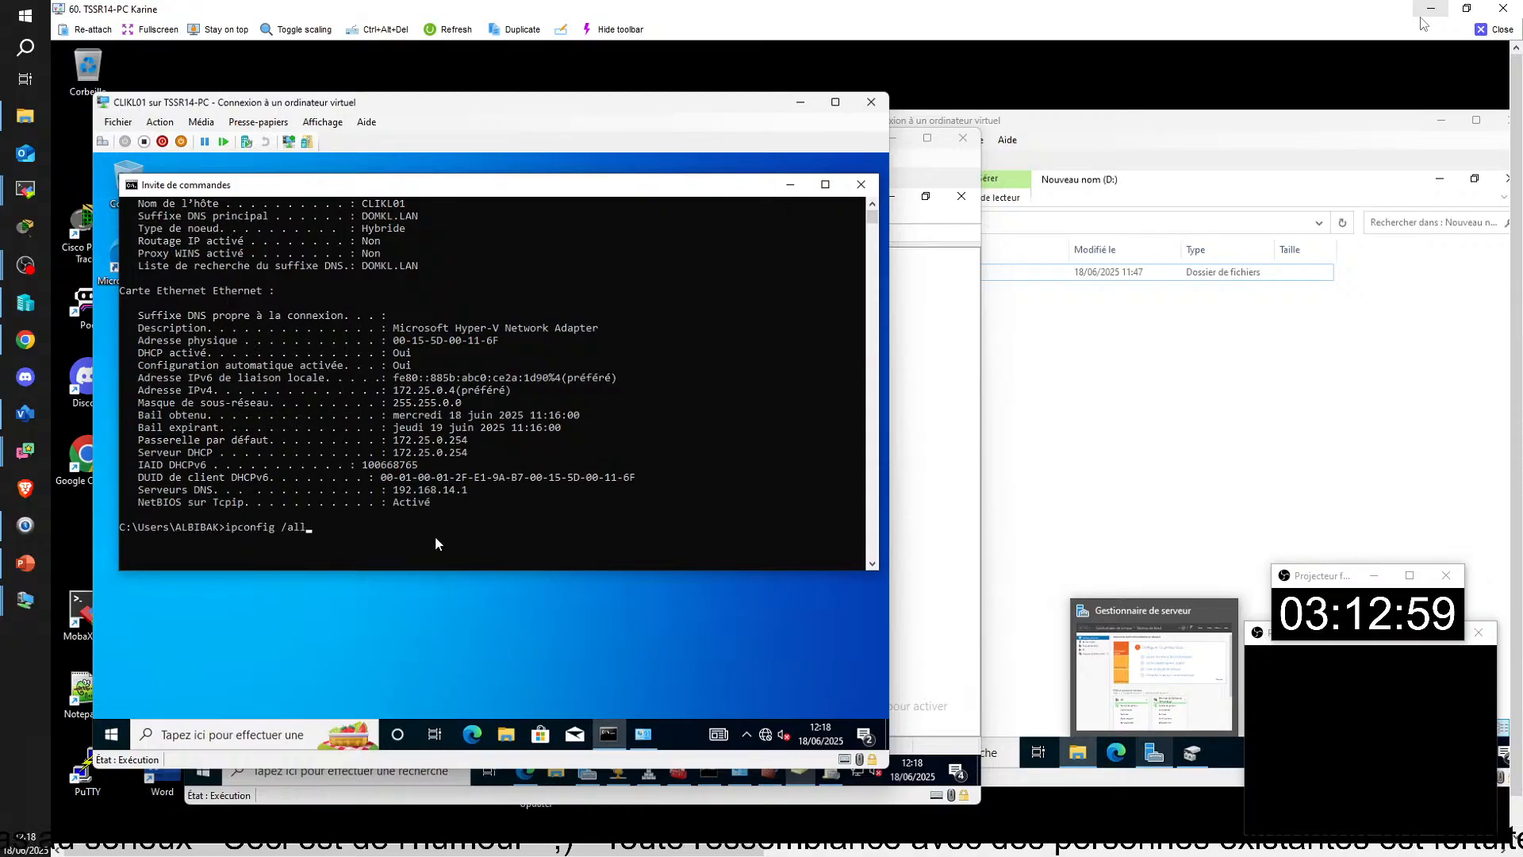
key("Return")
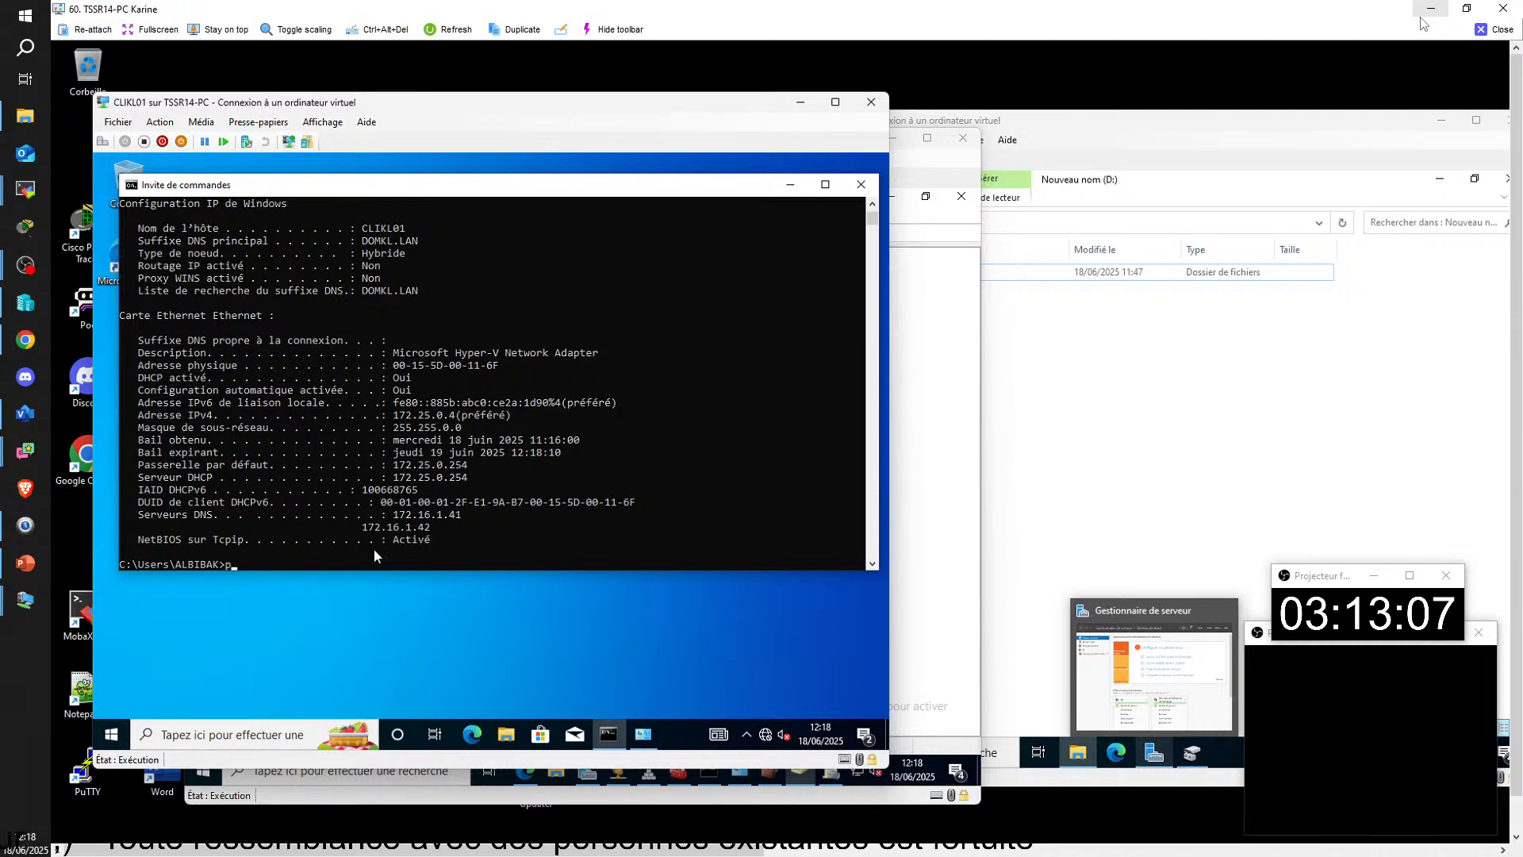
Step: Ping 8.8.8.8 from CLIKL01 to test internet connectivity
type("ping 8.8.8.8")
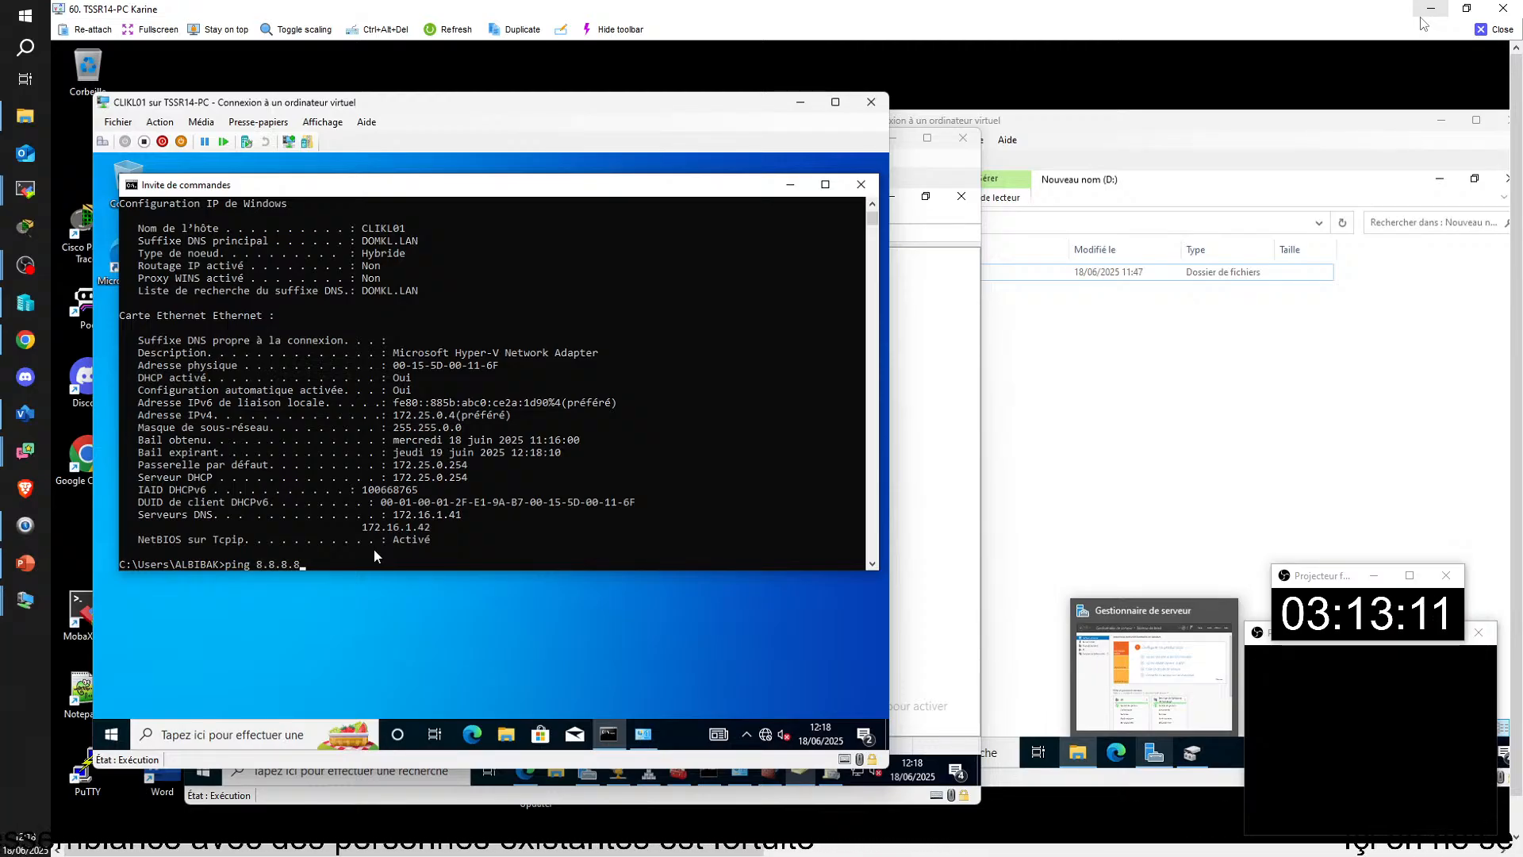
key("Return")
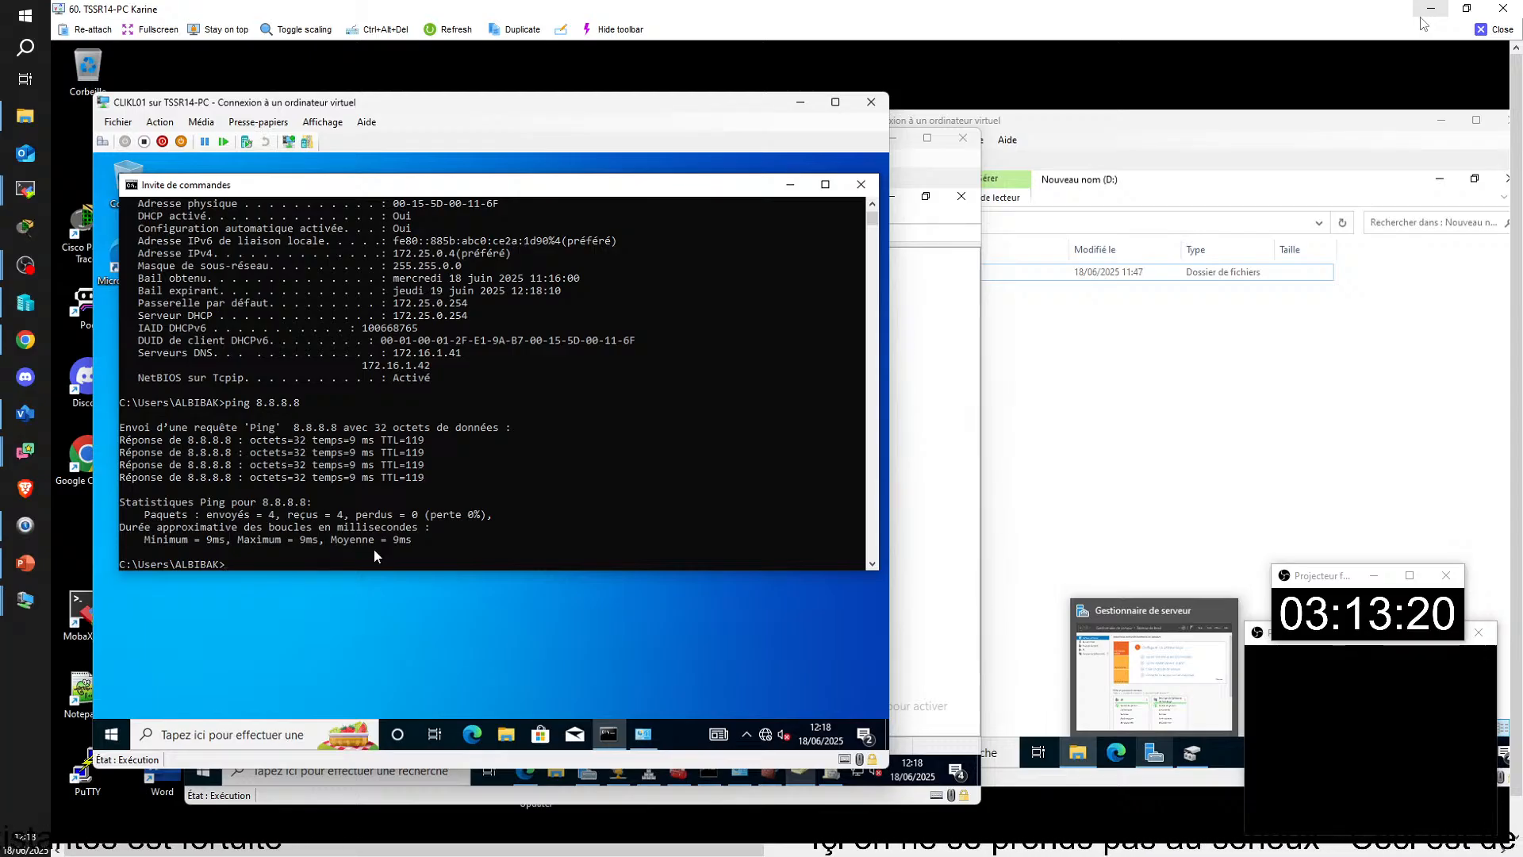
type("ping")
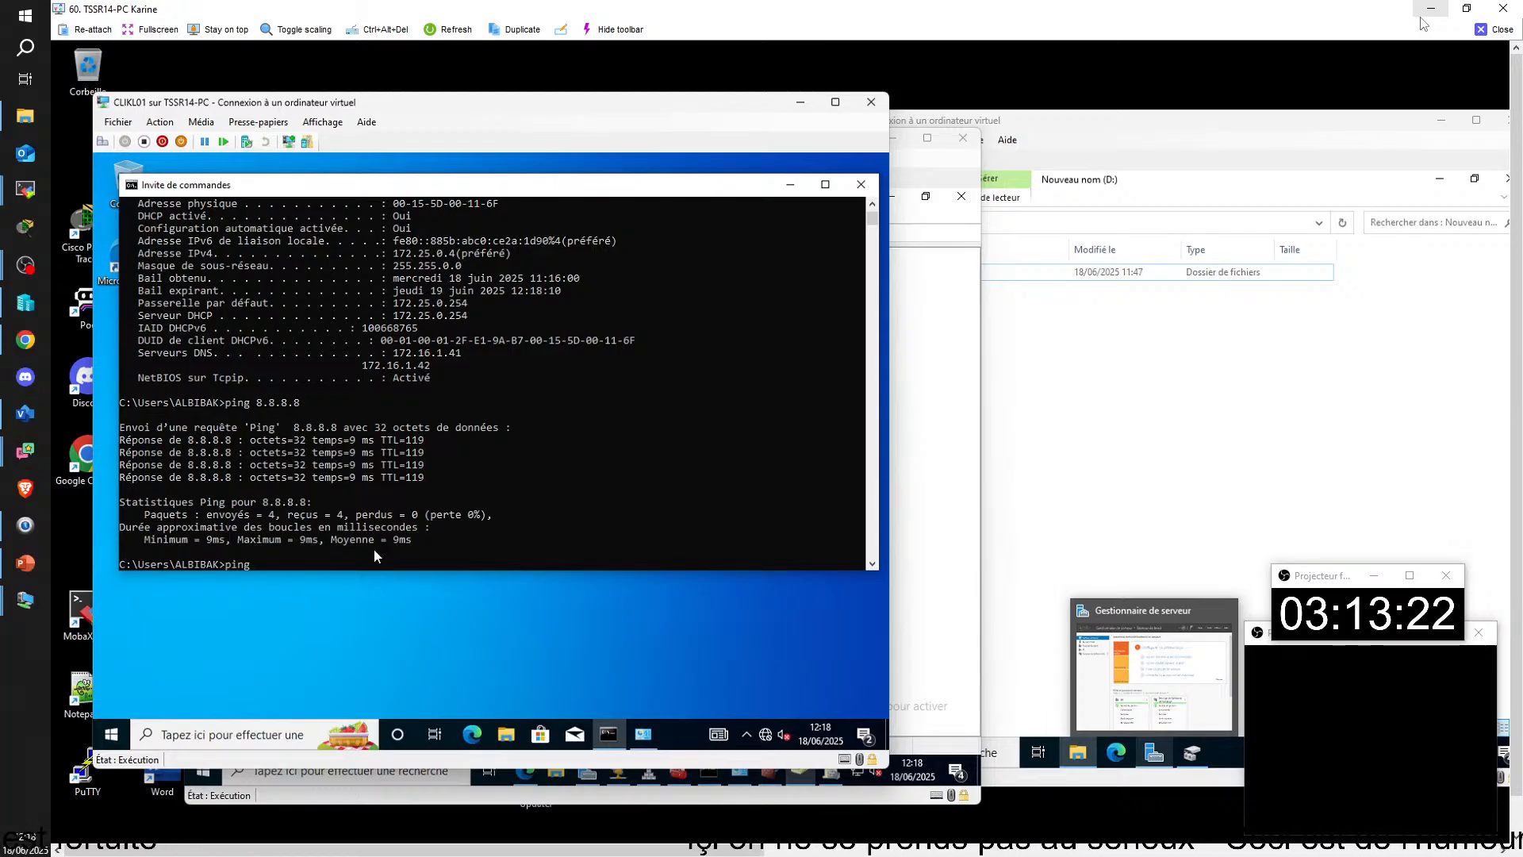
type(" www.")
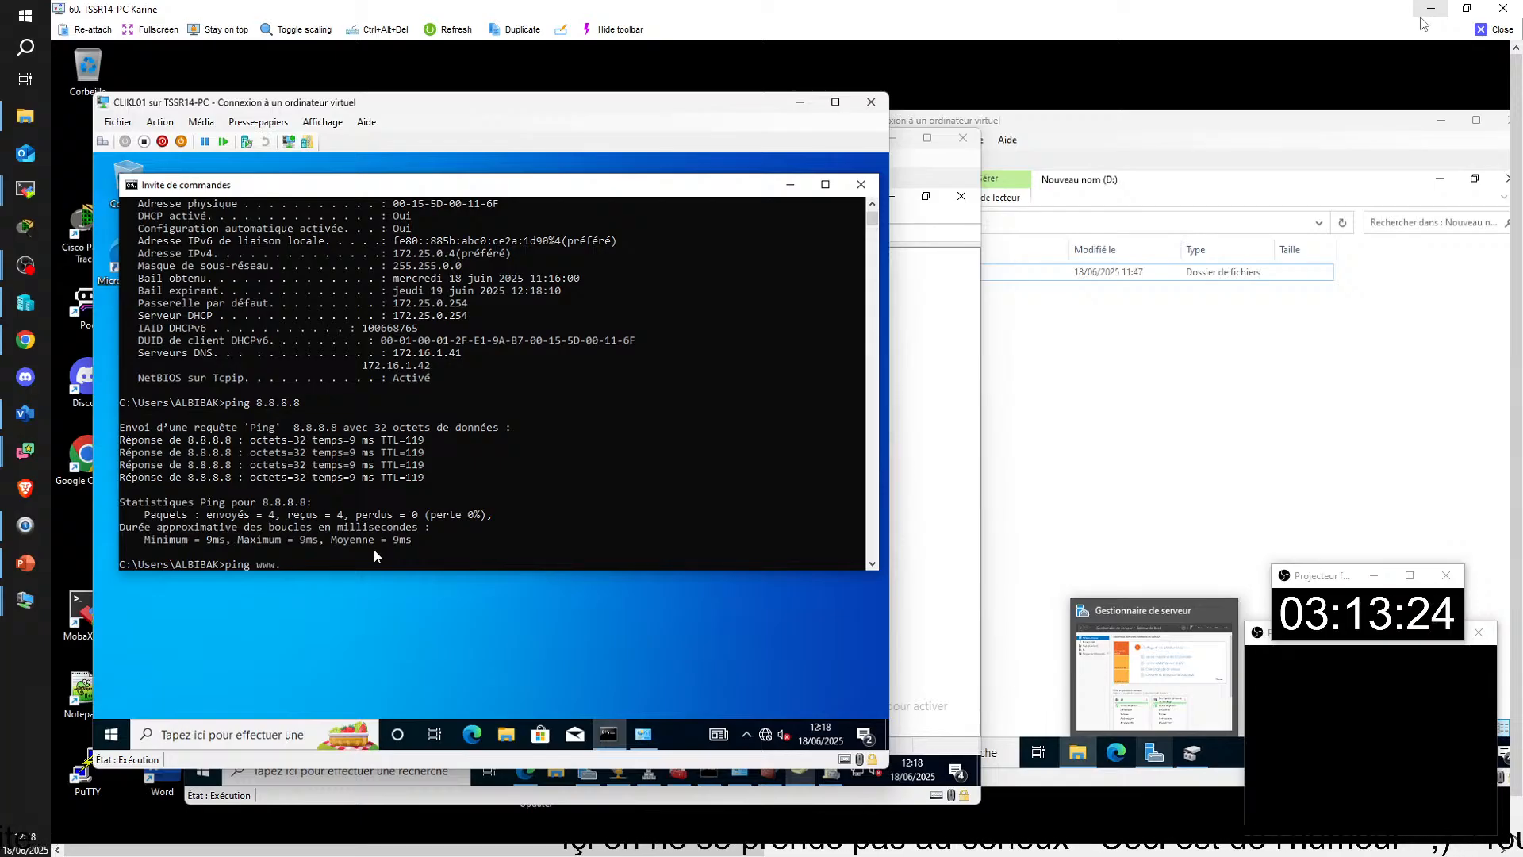
type("psg")
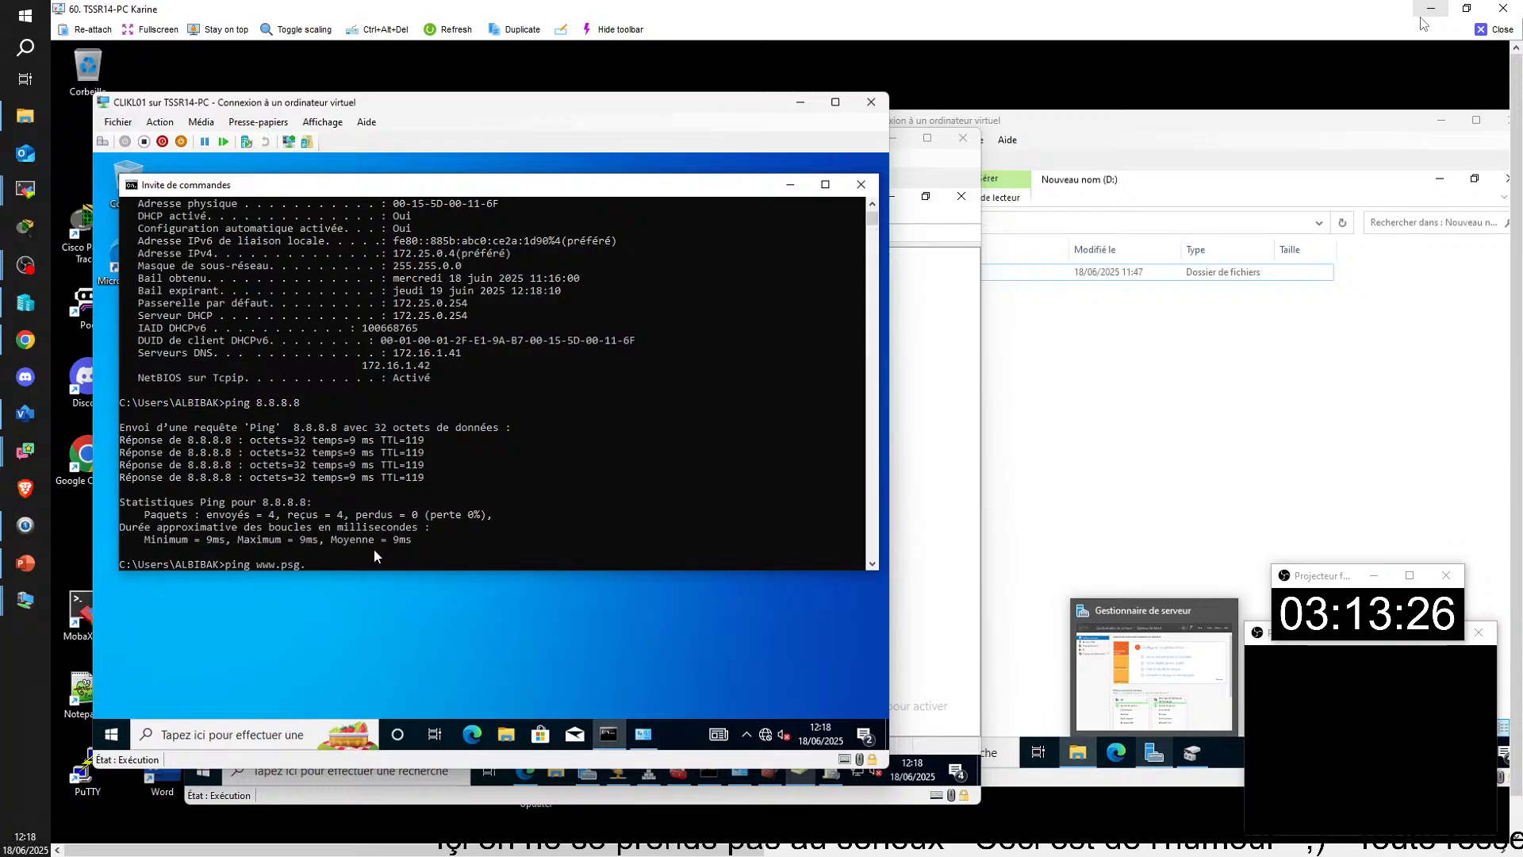
type(".fr")
key("Return")
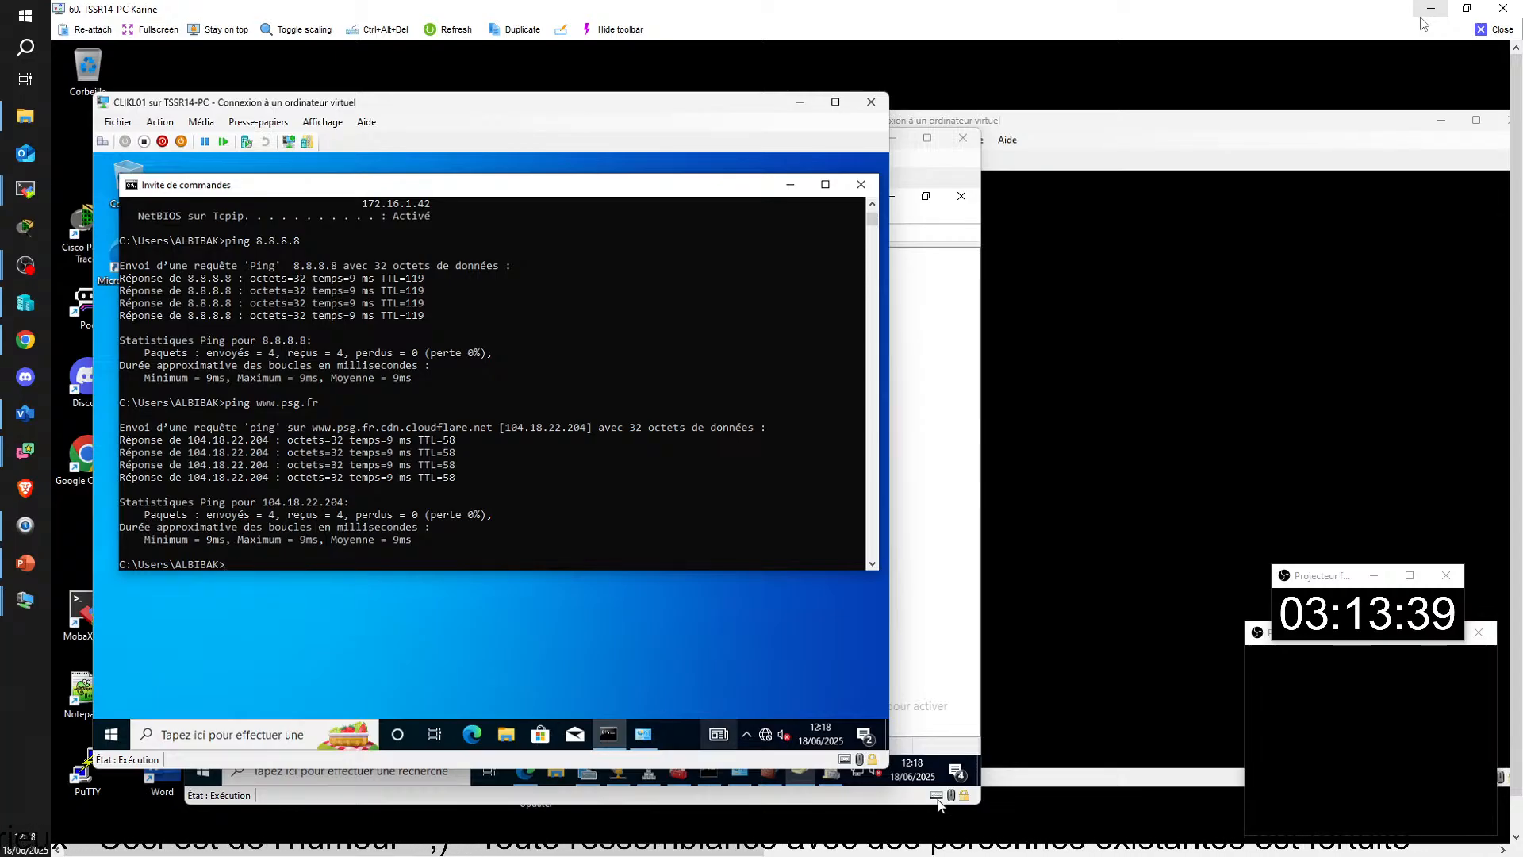
mouse_move(765, 732)
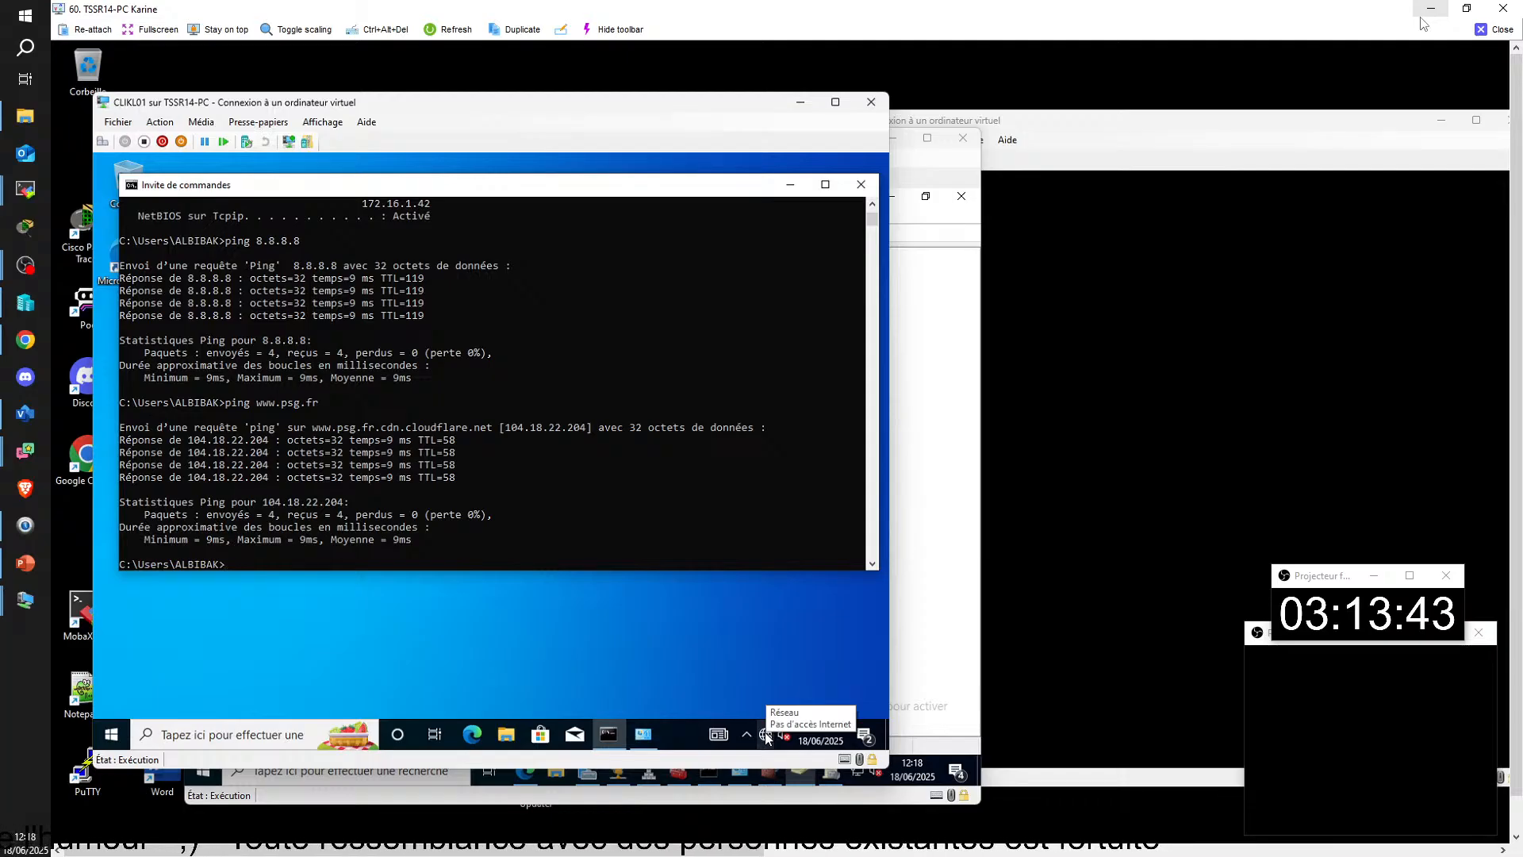
Step: Open Microsoft Edge on CLIKL01, load the PSG-Inter Milan news article and dismiss the Windows firewall notification
left_click(474, 738)
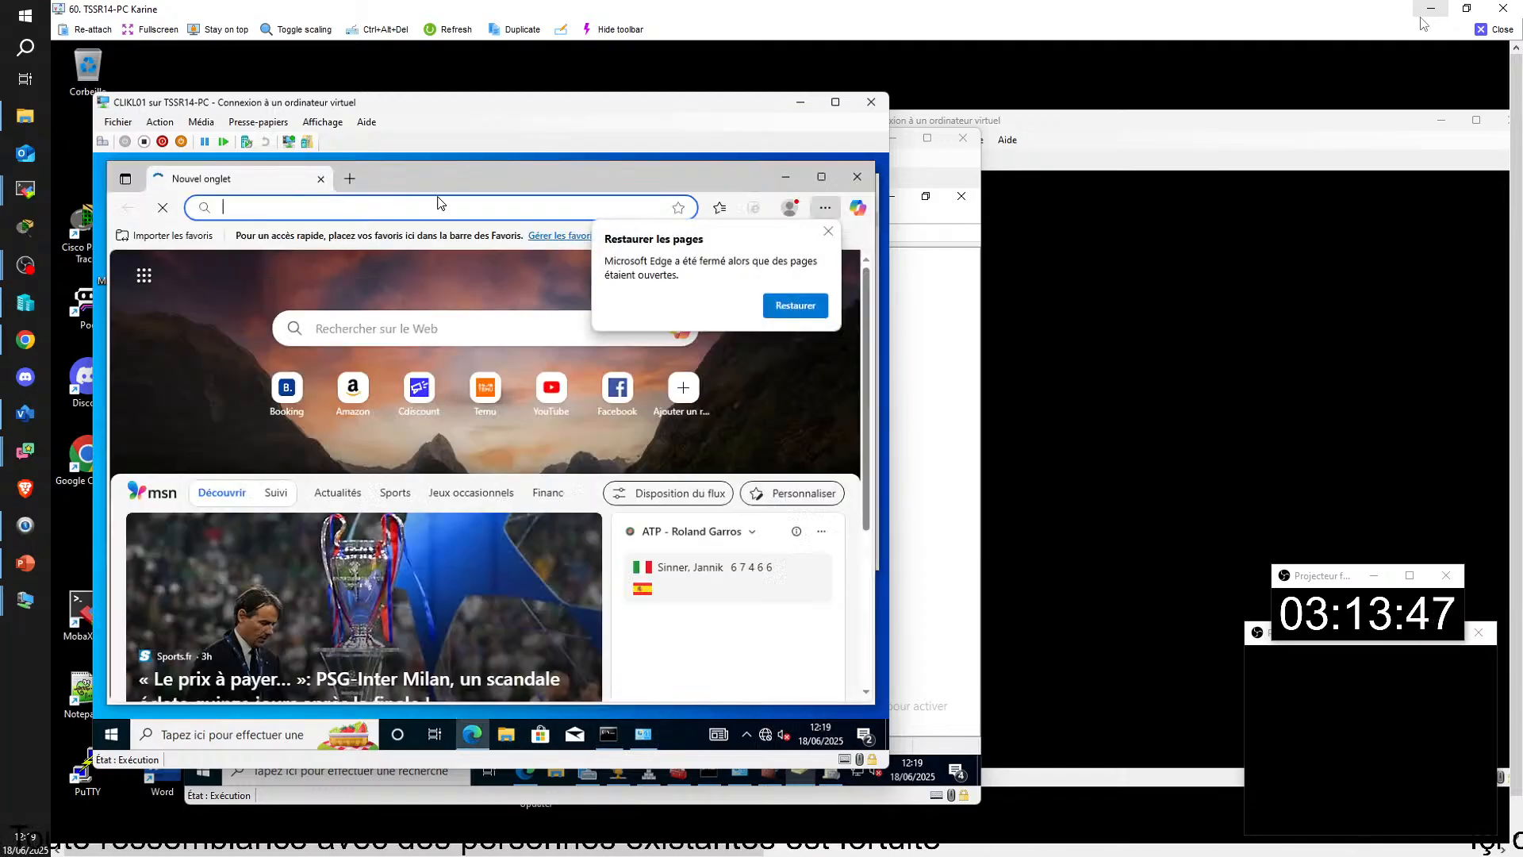
left_click(441, 203)
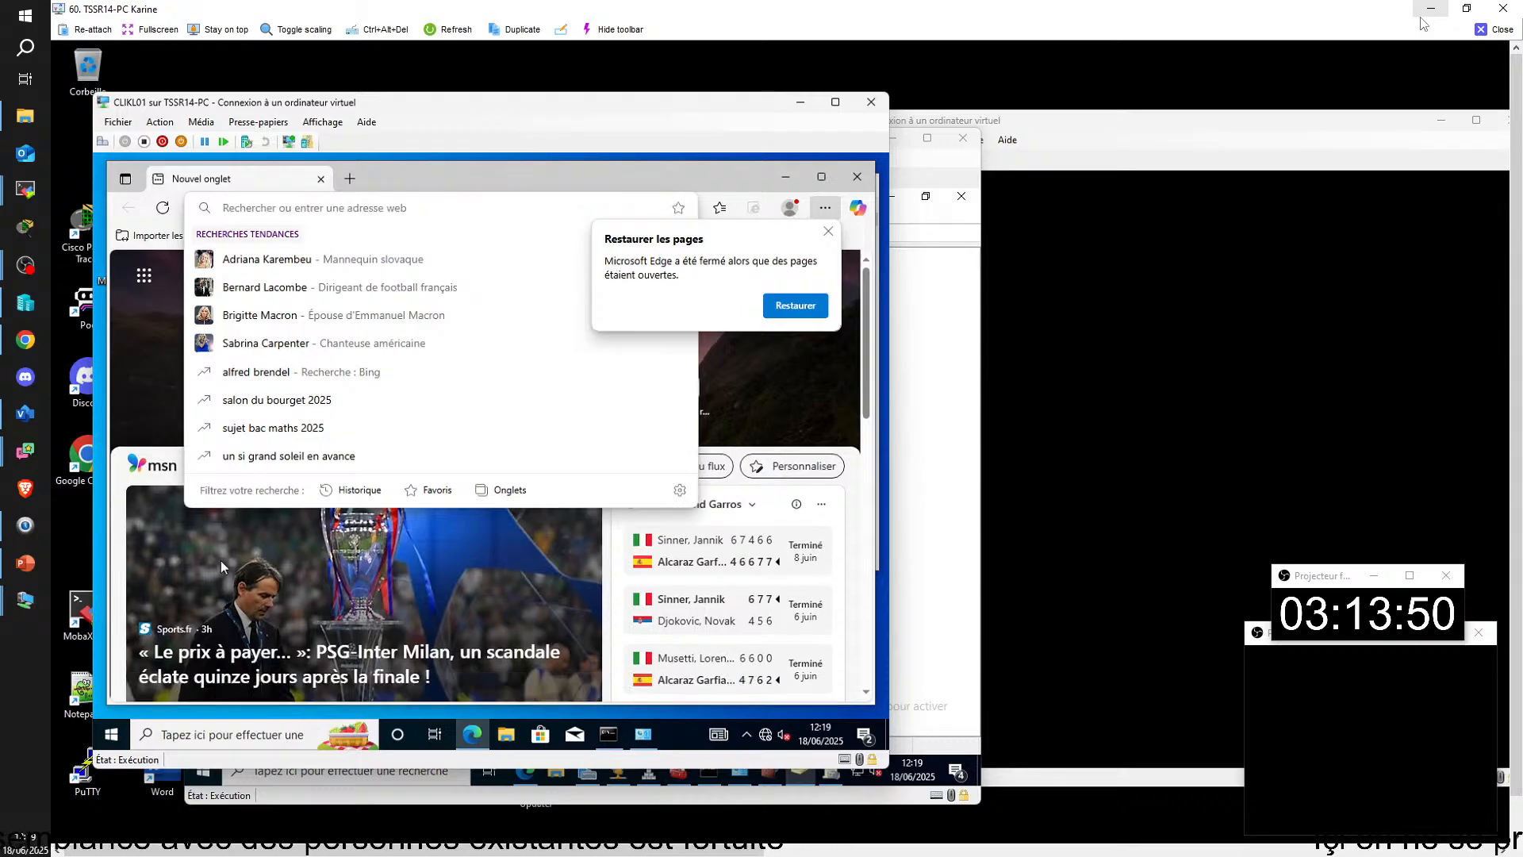
left_click(221, 560)
left_click(831, 234)
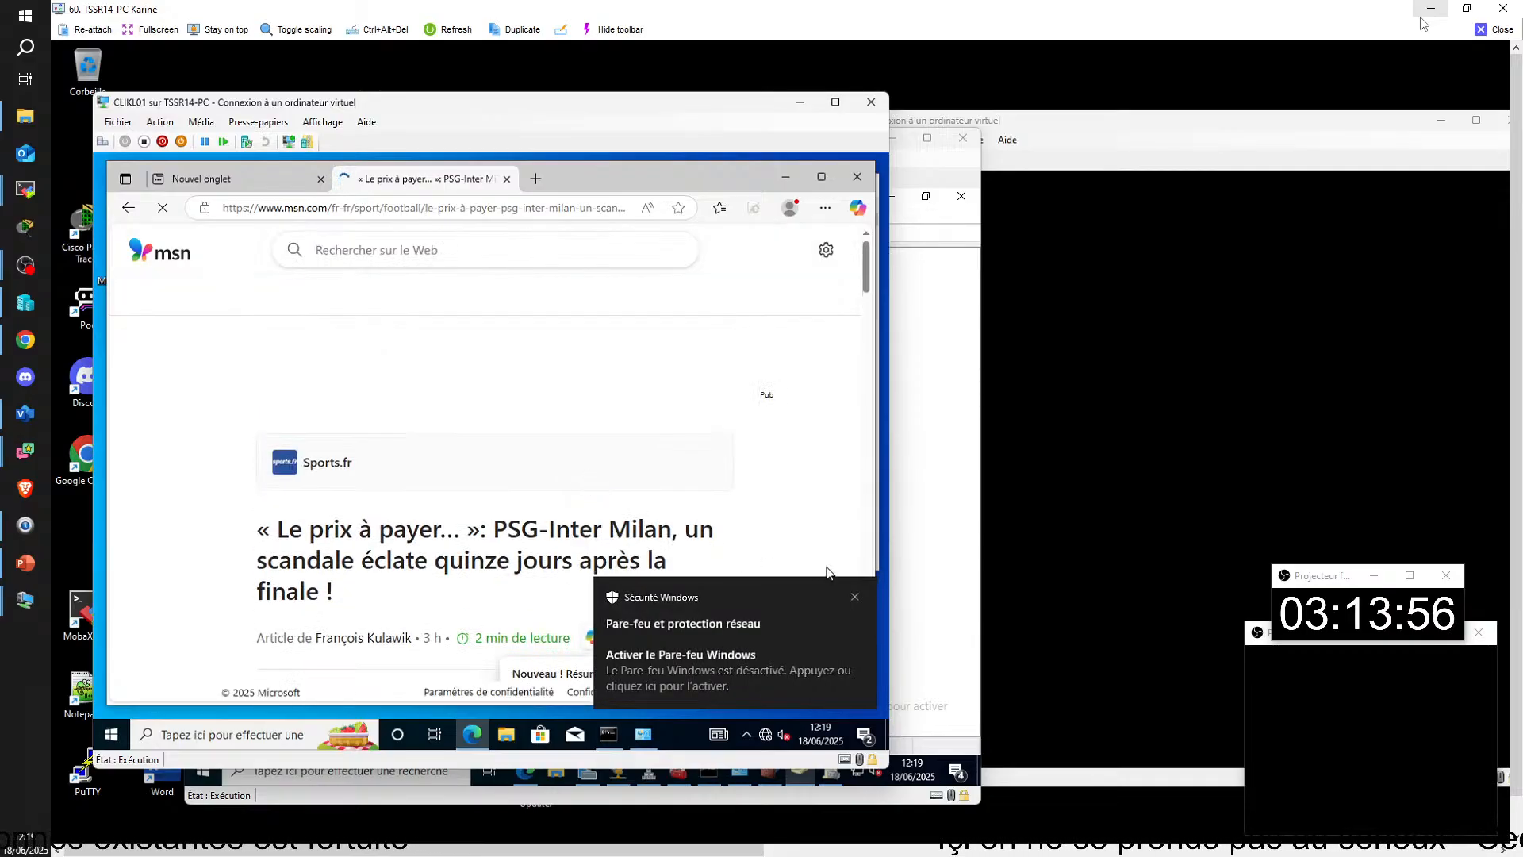
left_click(855, 597)
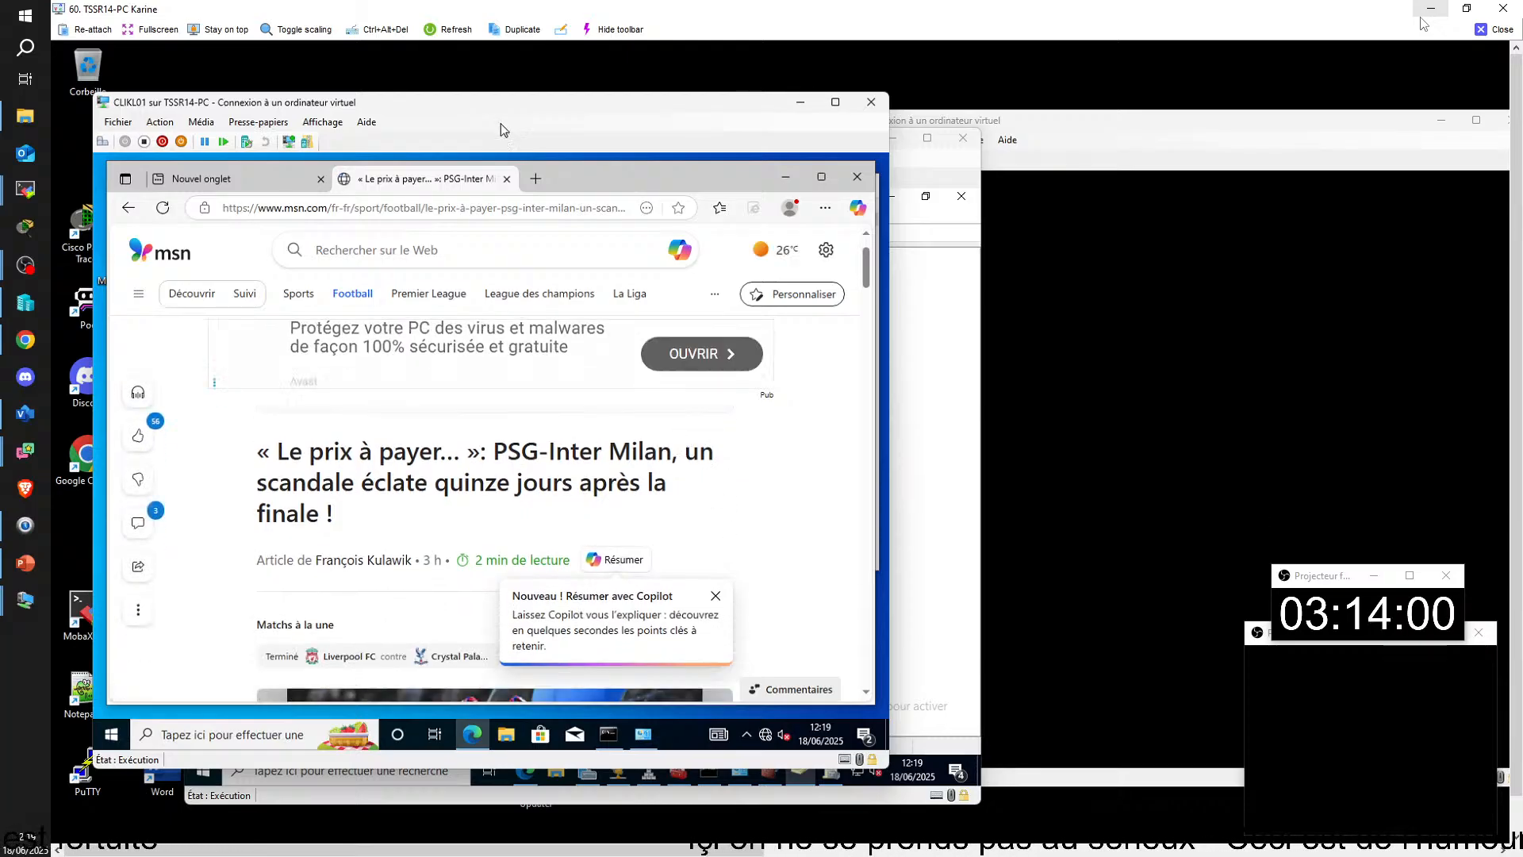
Step: Search for YouTube from the MSN page and open the YouTube site, closing its tab and minimizing the browser when done
left_click(498, 243)
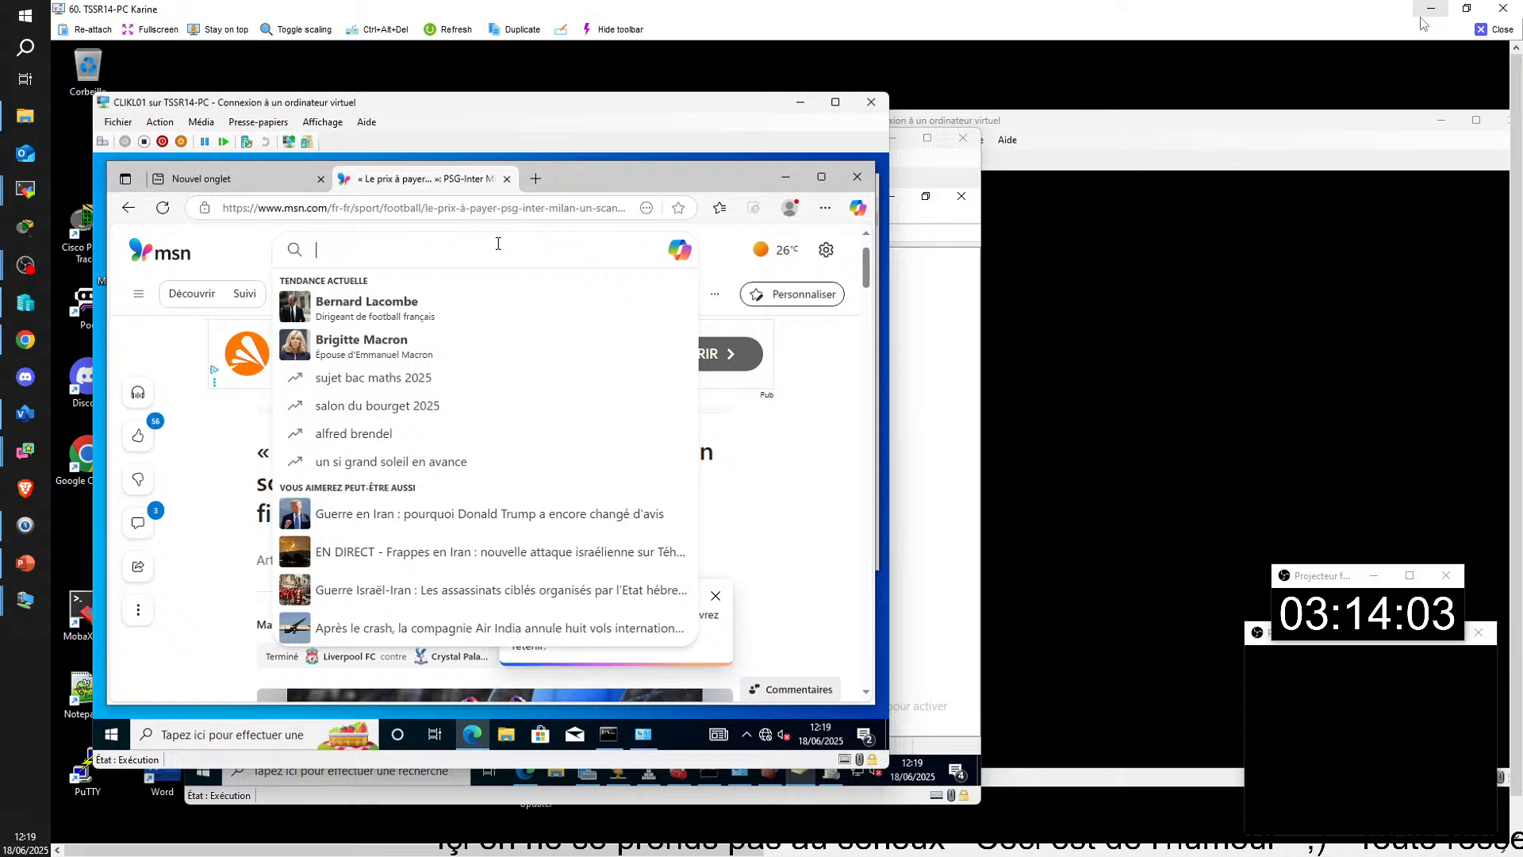
type("you")
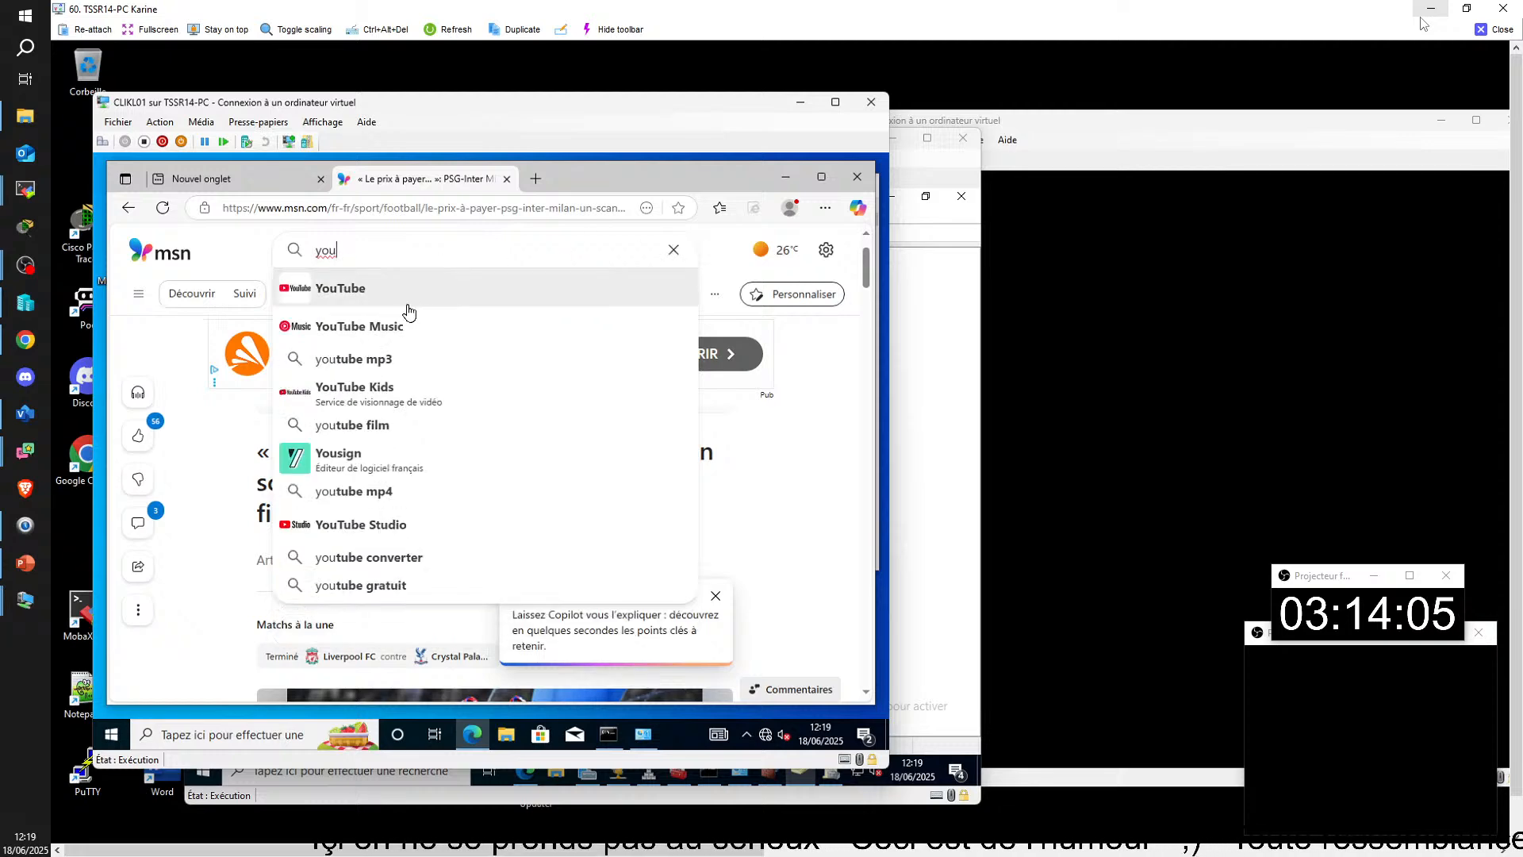
left_click(407, 305)
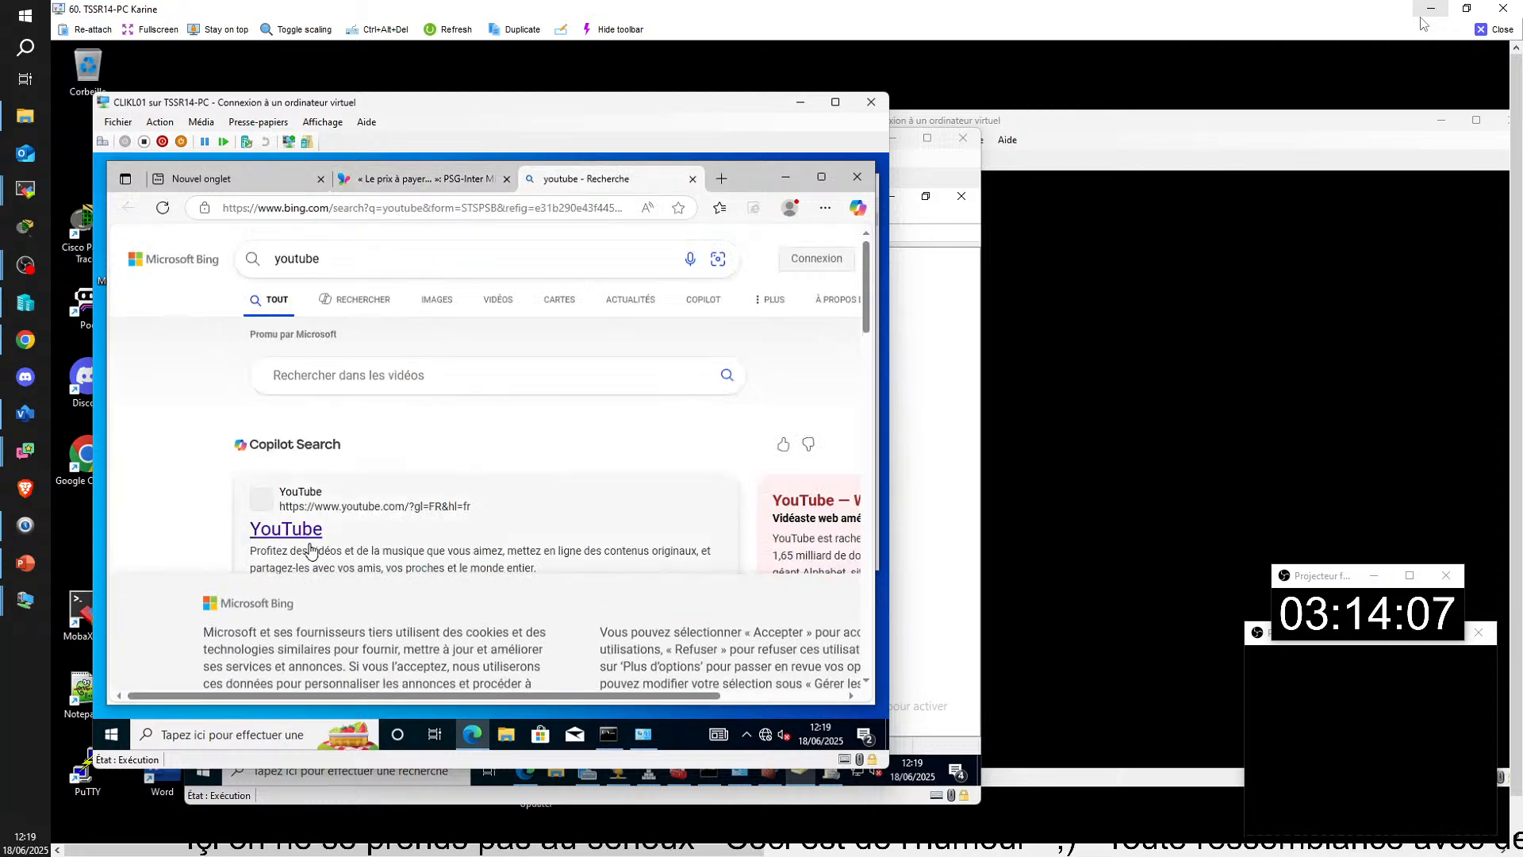
left_click(293, 652)
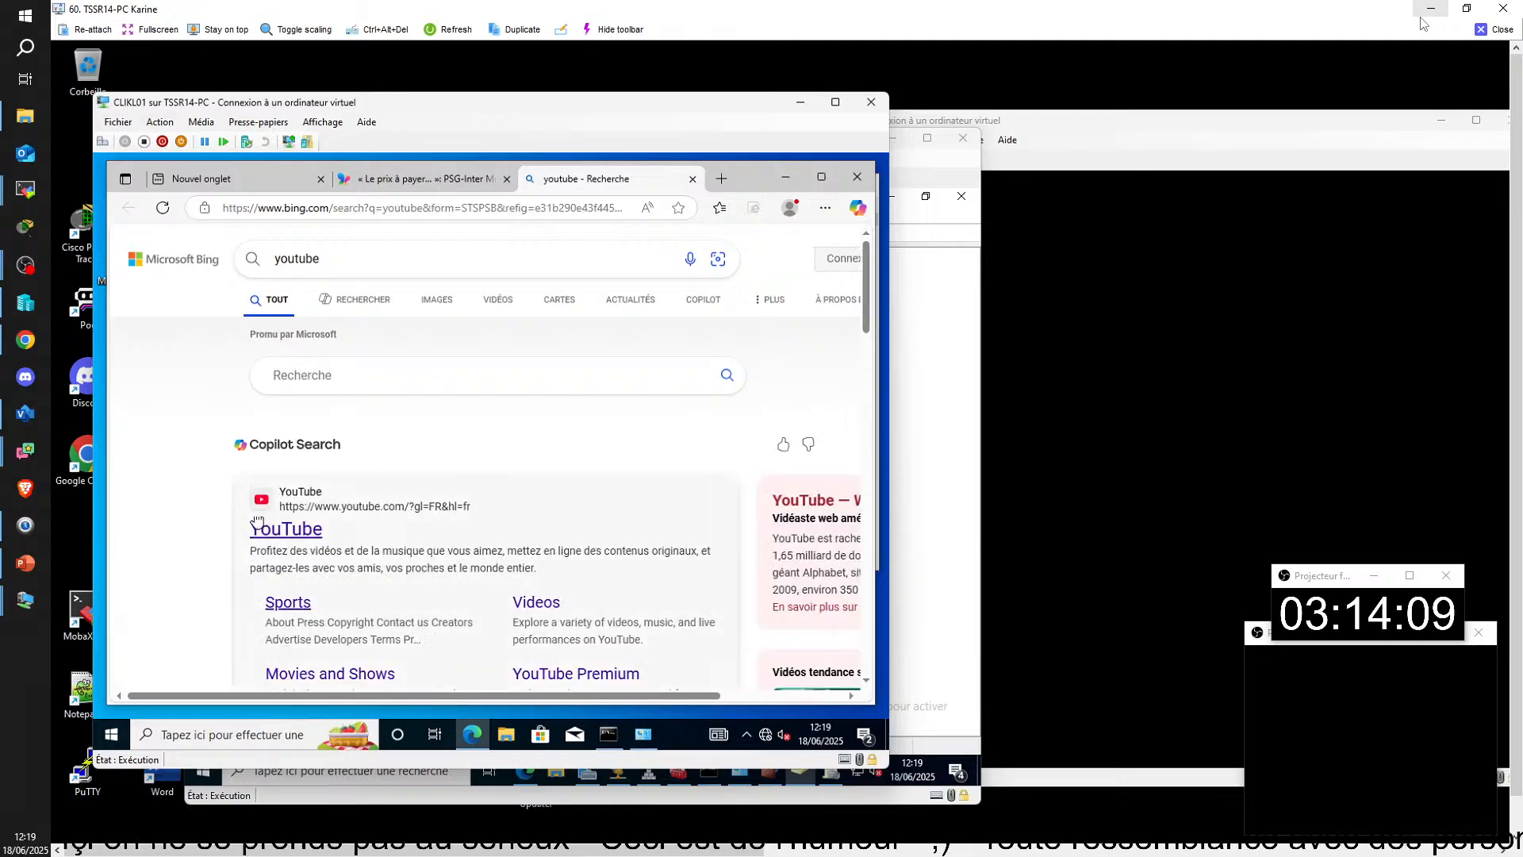
left_click(262, 527)
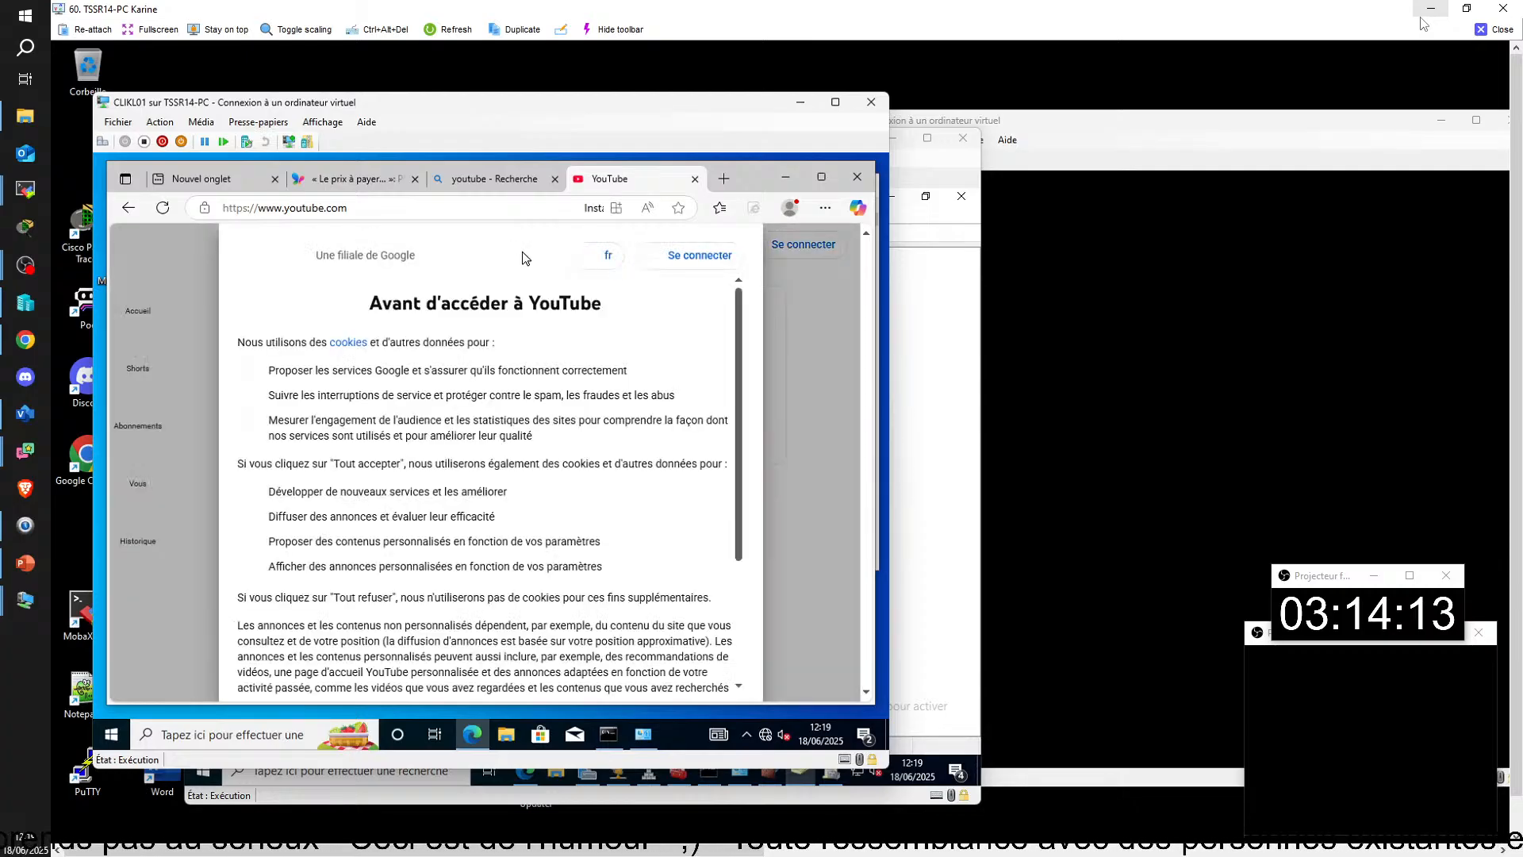
scroll(624, 567, "down", 3)
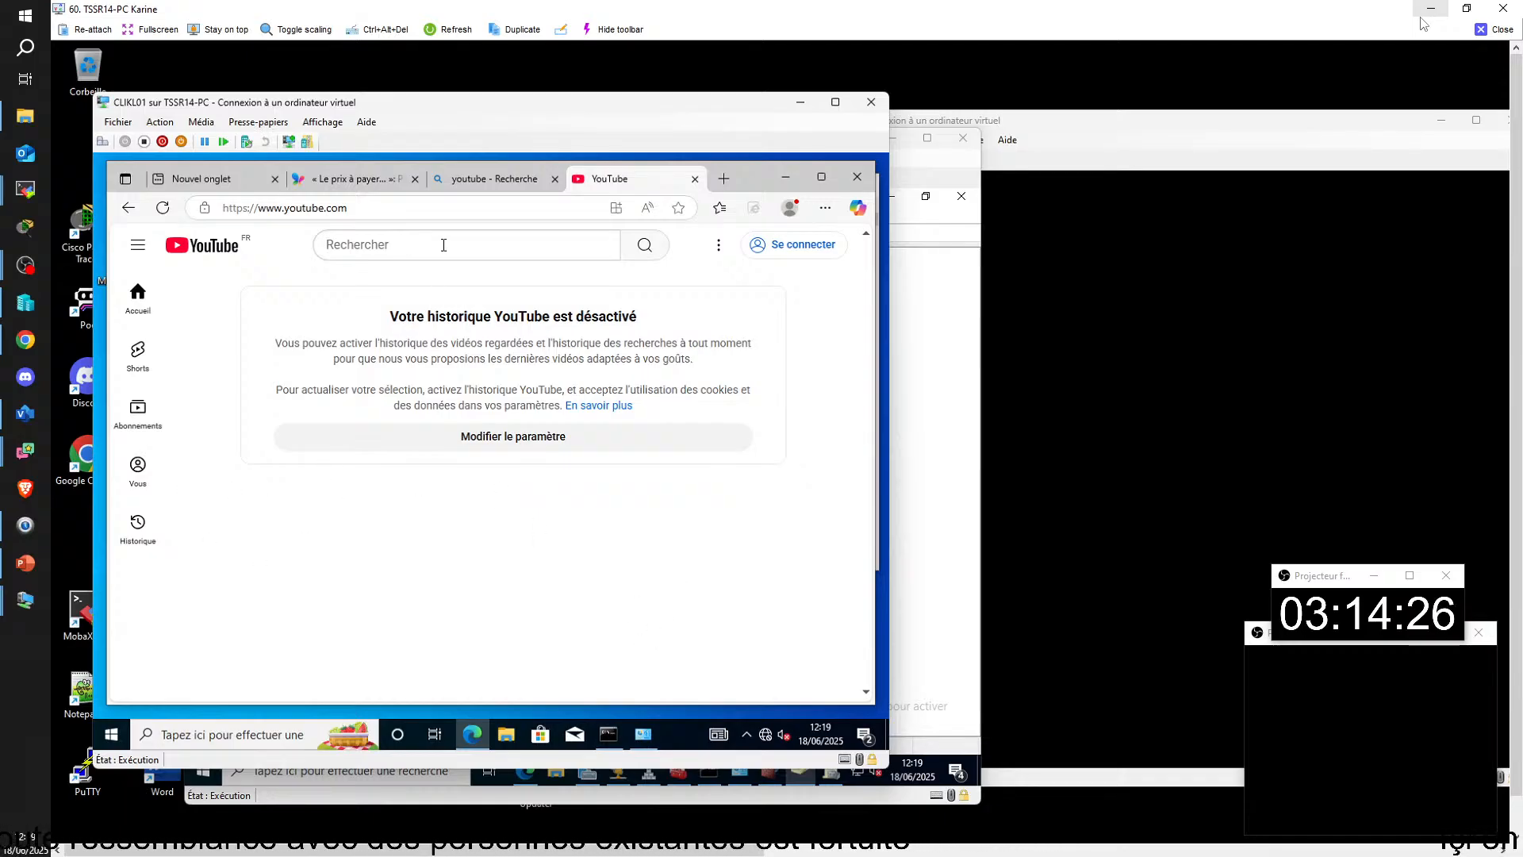
left_click(695, 179)
left_click(788, 179)
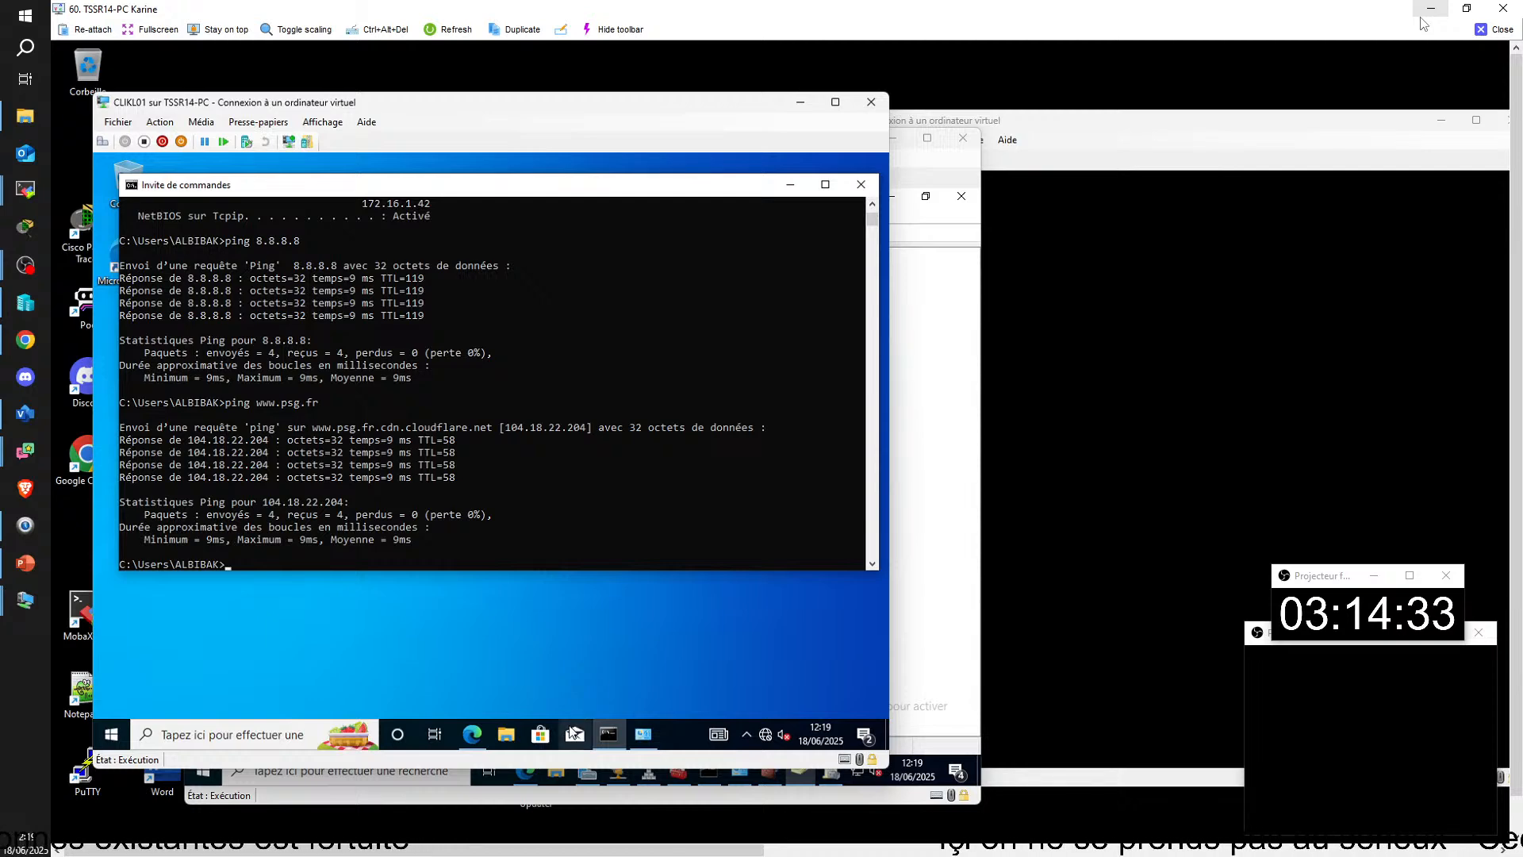
Step: Bring the SRVKL01 virtual machine window, with Active Directory users and computers, to the front
left_click(931, 660)
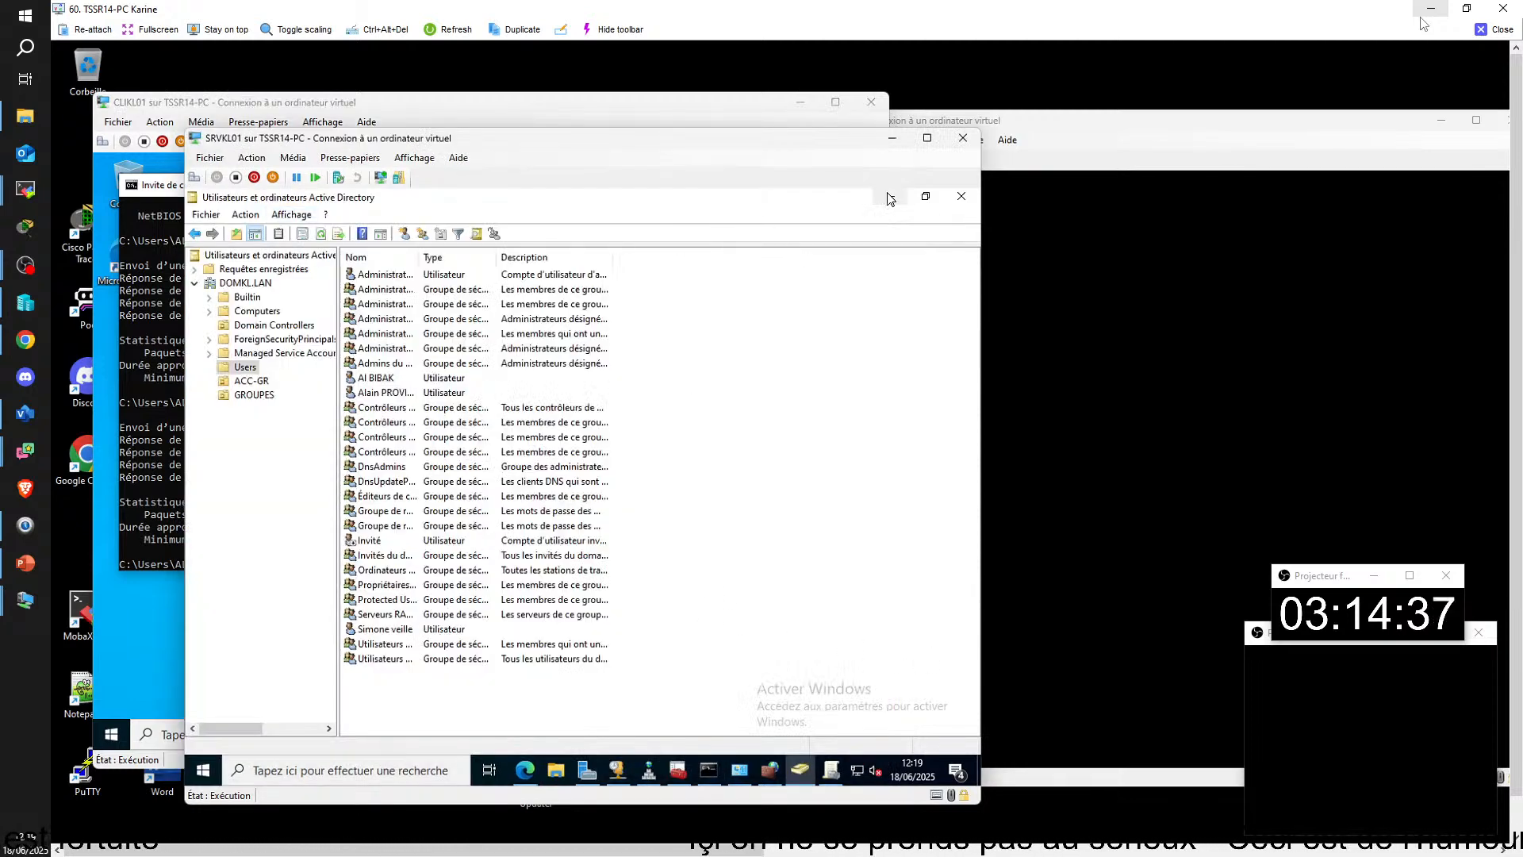
left_click(893, 140)
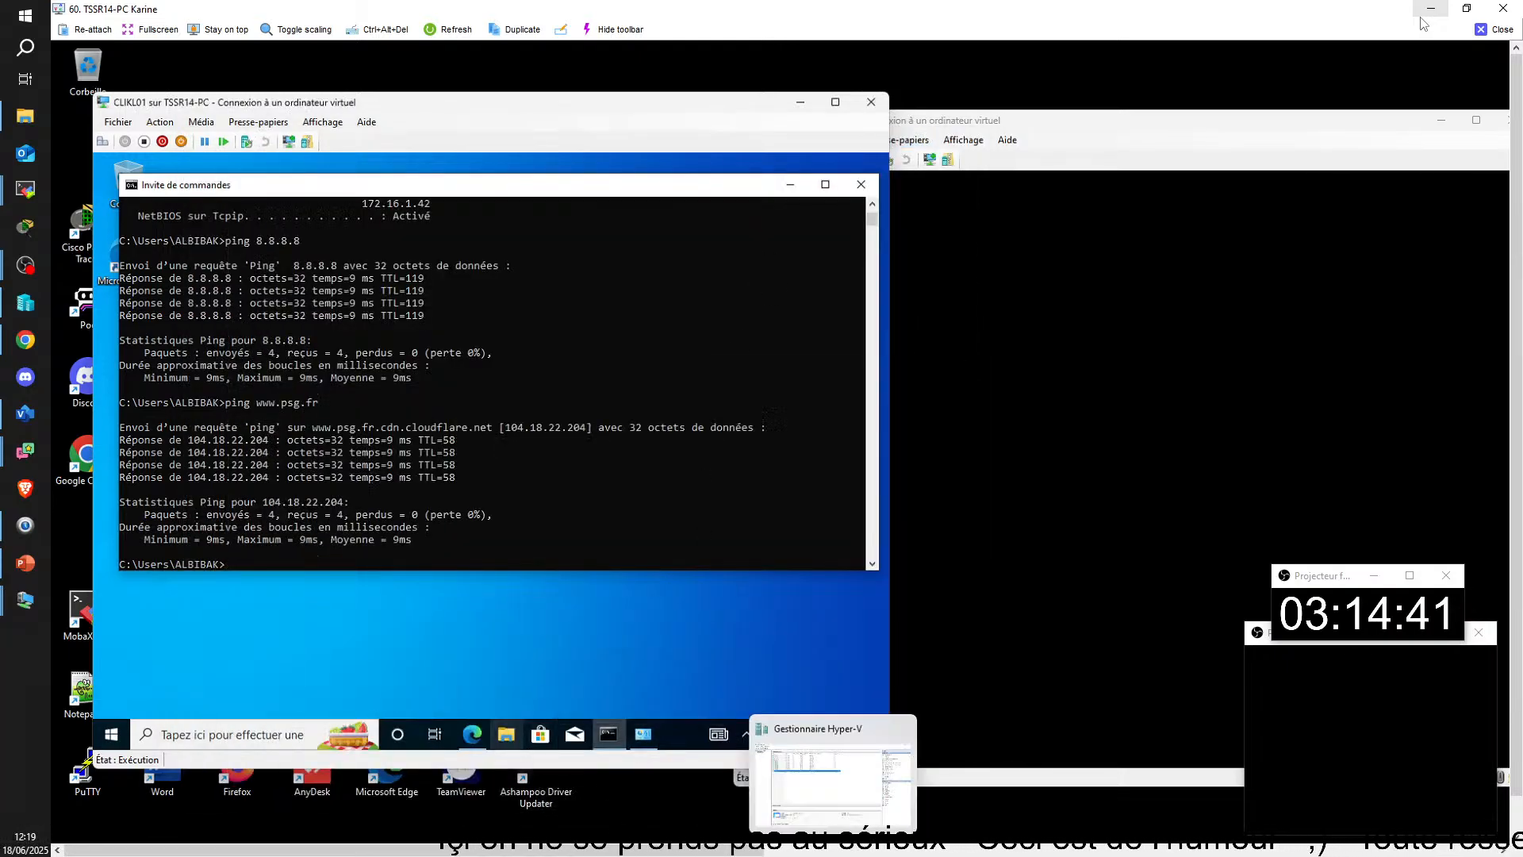
mouse_move(860, 840)
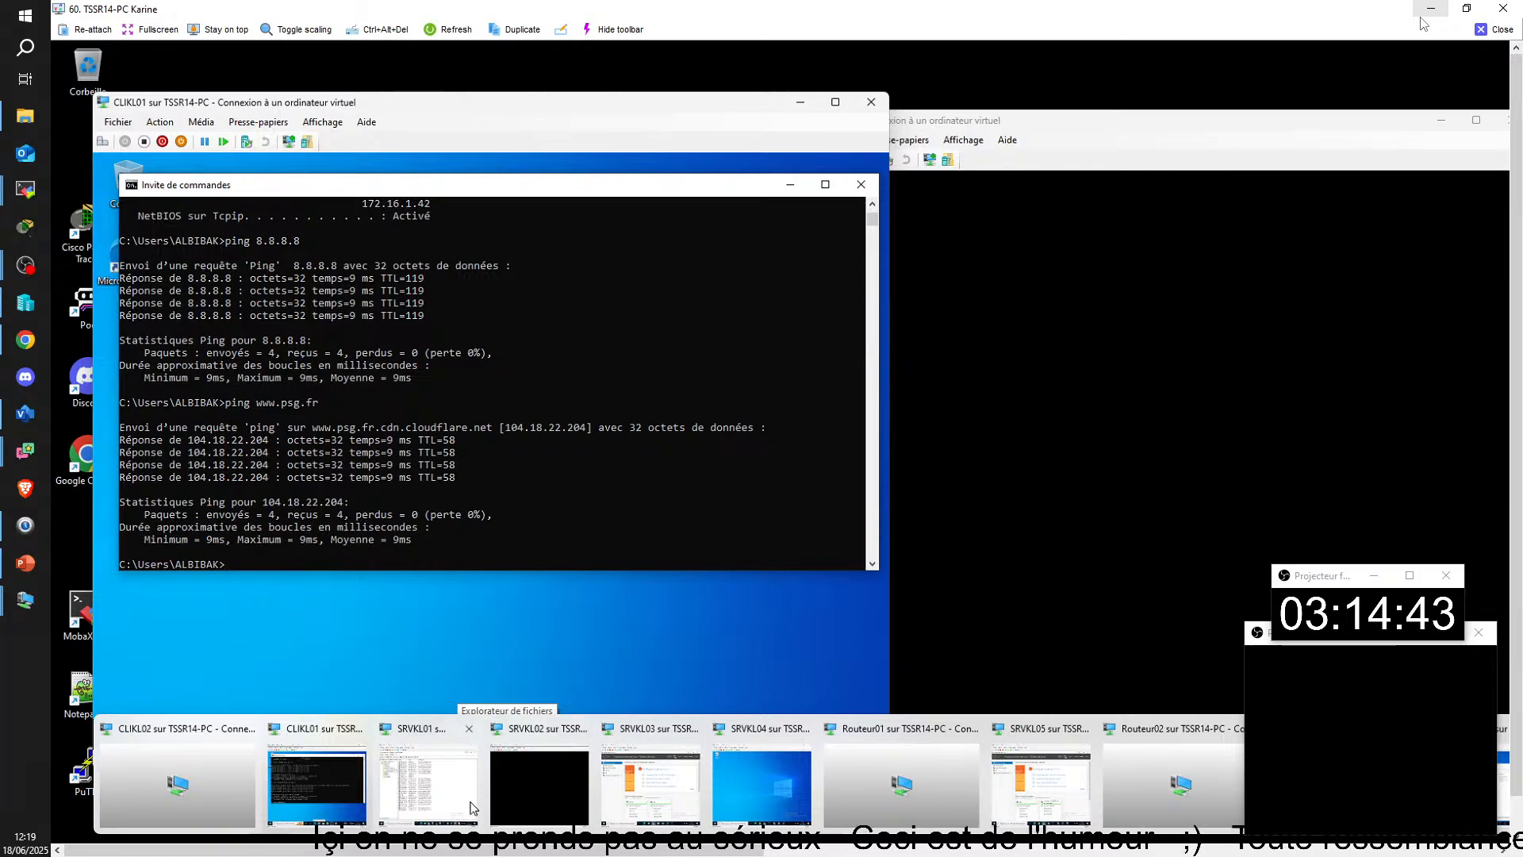
left_click(429, 782)
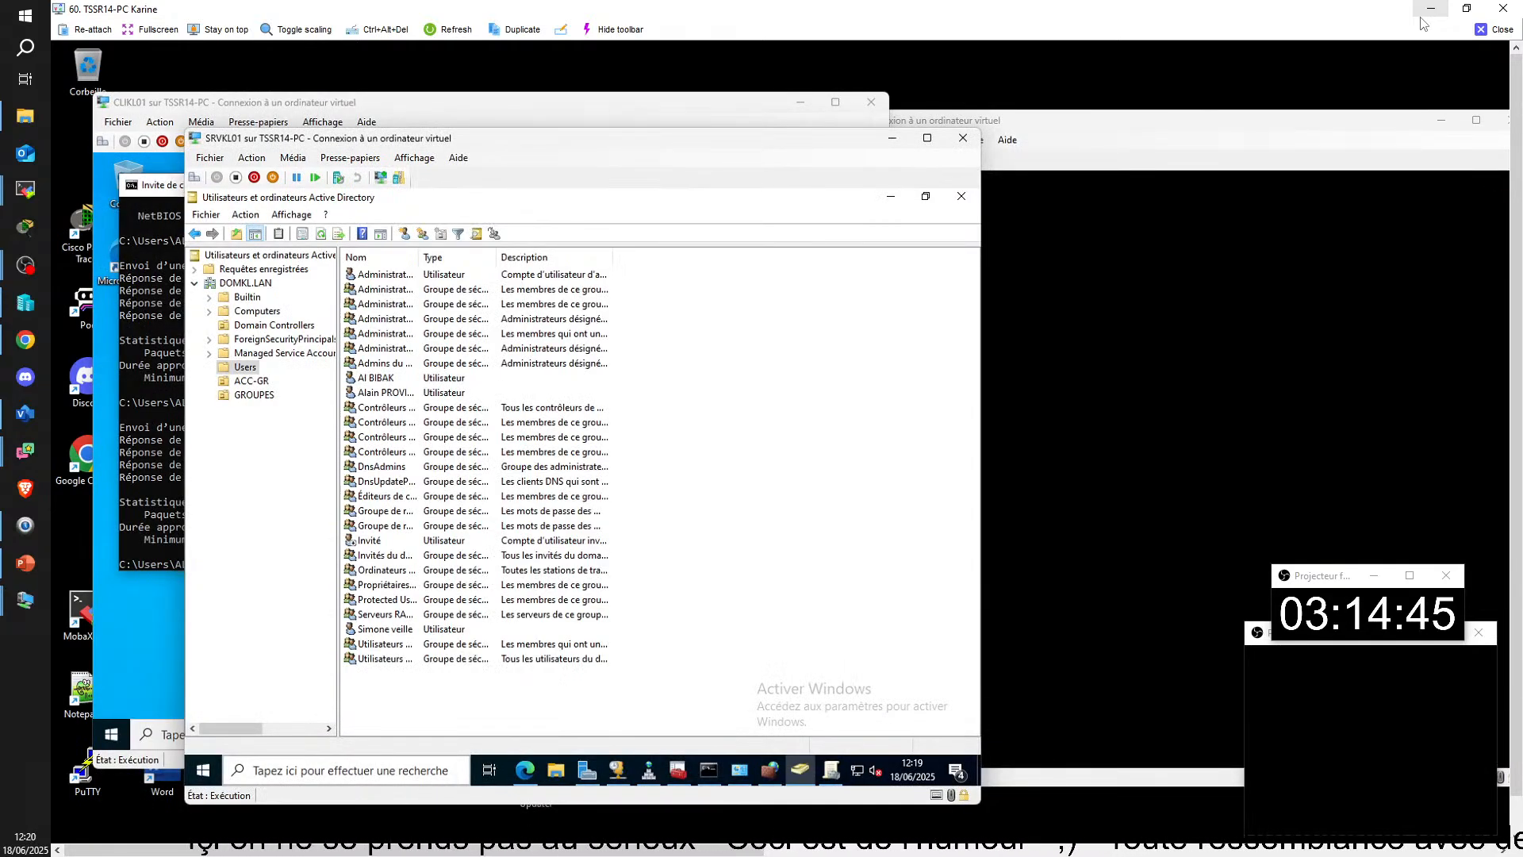
Step: Switch to the SRVKL02 virtual machine and enter the password for DOMKL\administrateur on its sign-in screen
mouse_move(865, 840)
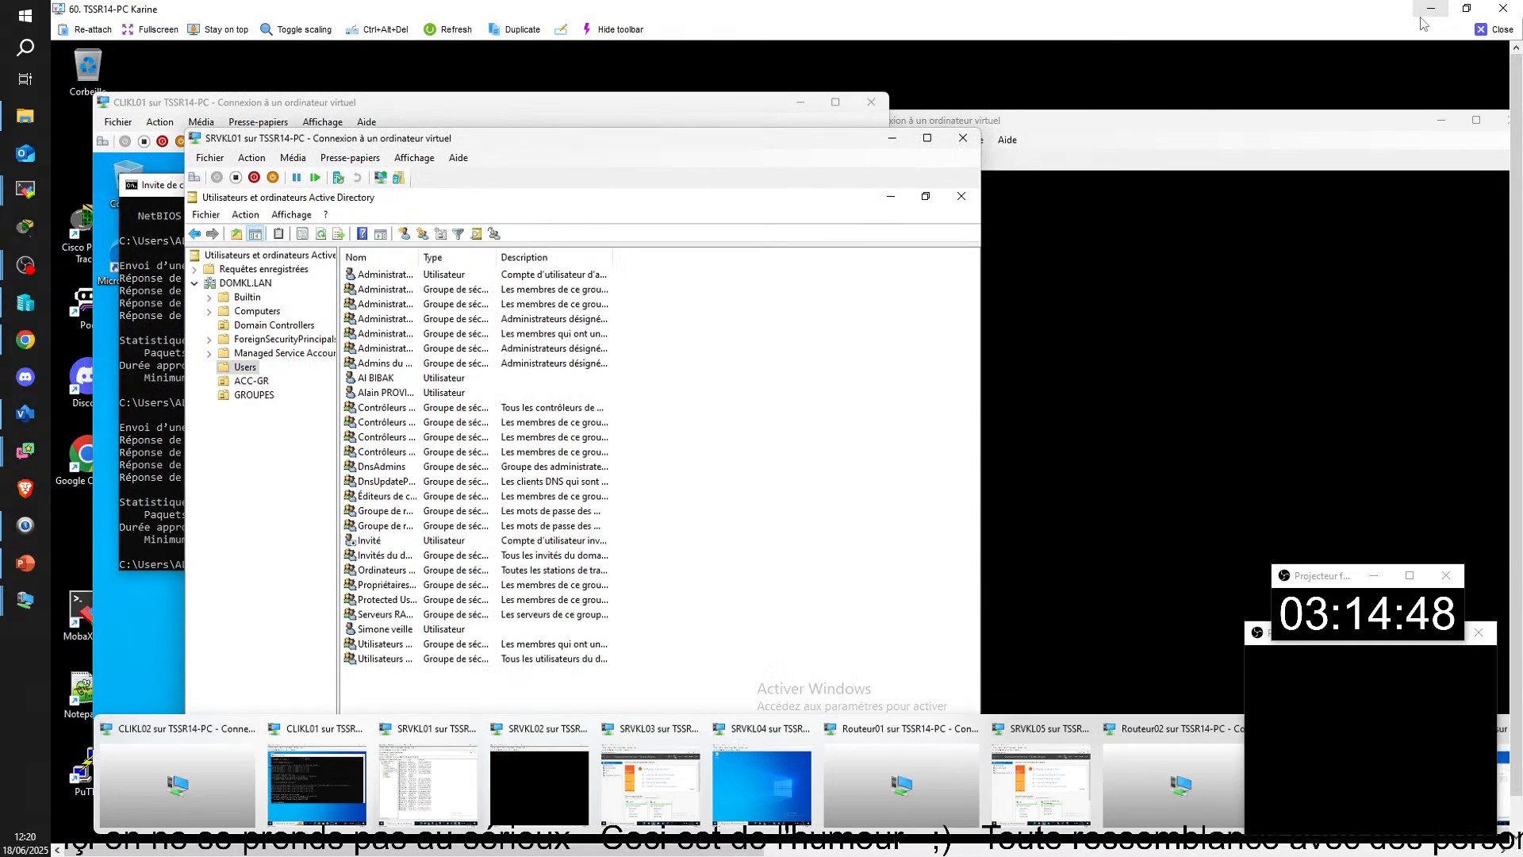
left_click(544, 782)
key("ctrl+alt+End")
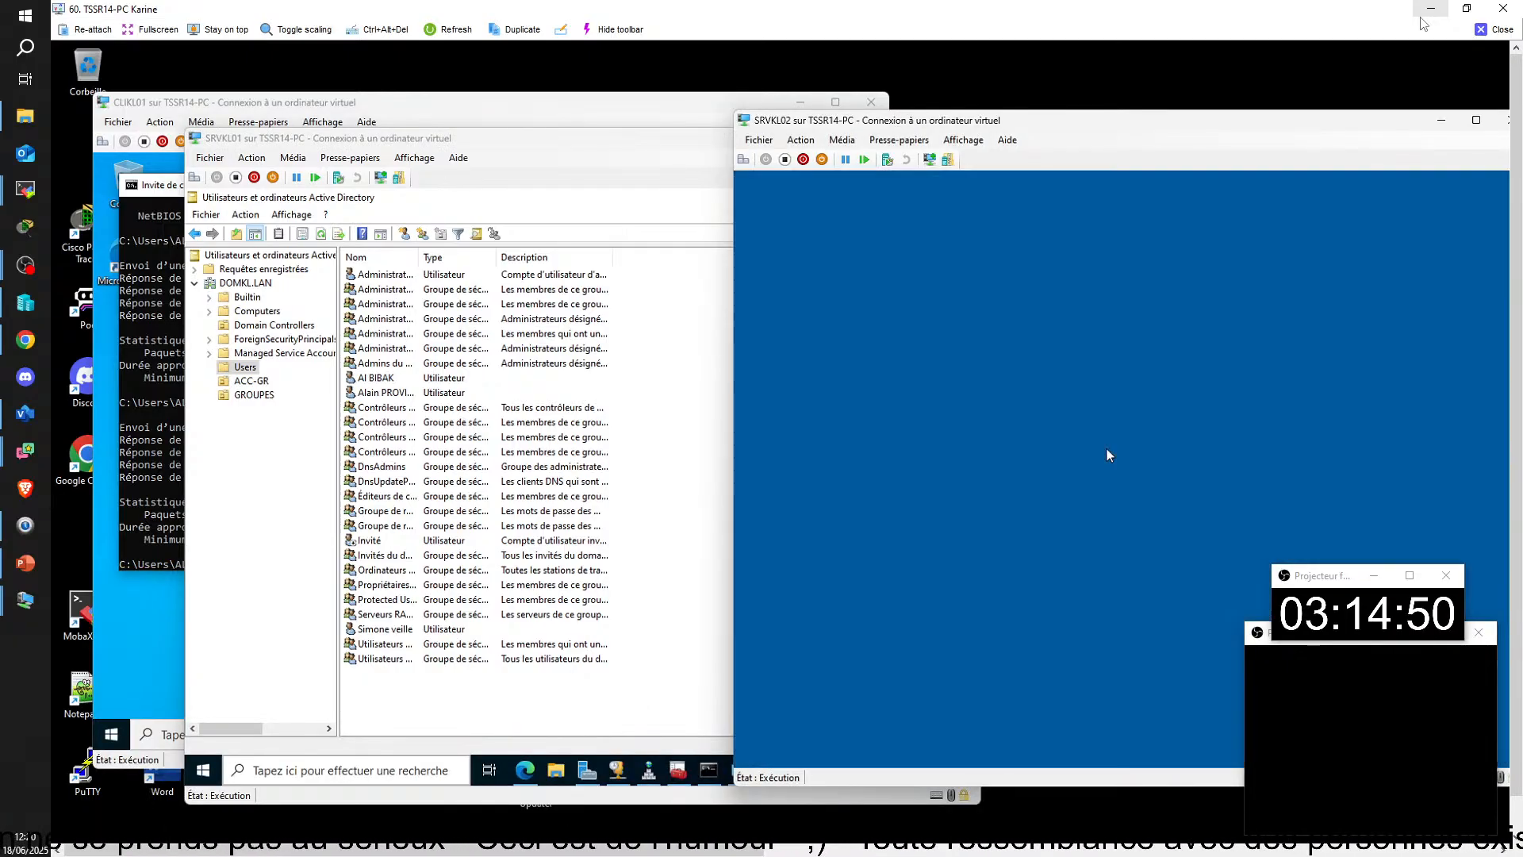
key("Caps_Lock")
type("•")
key("Caps_Lock")
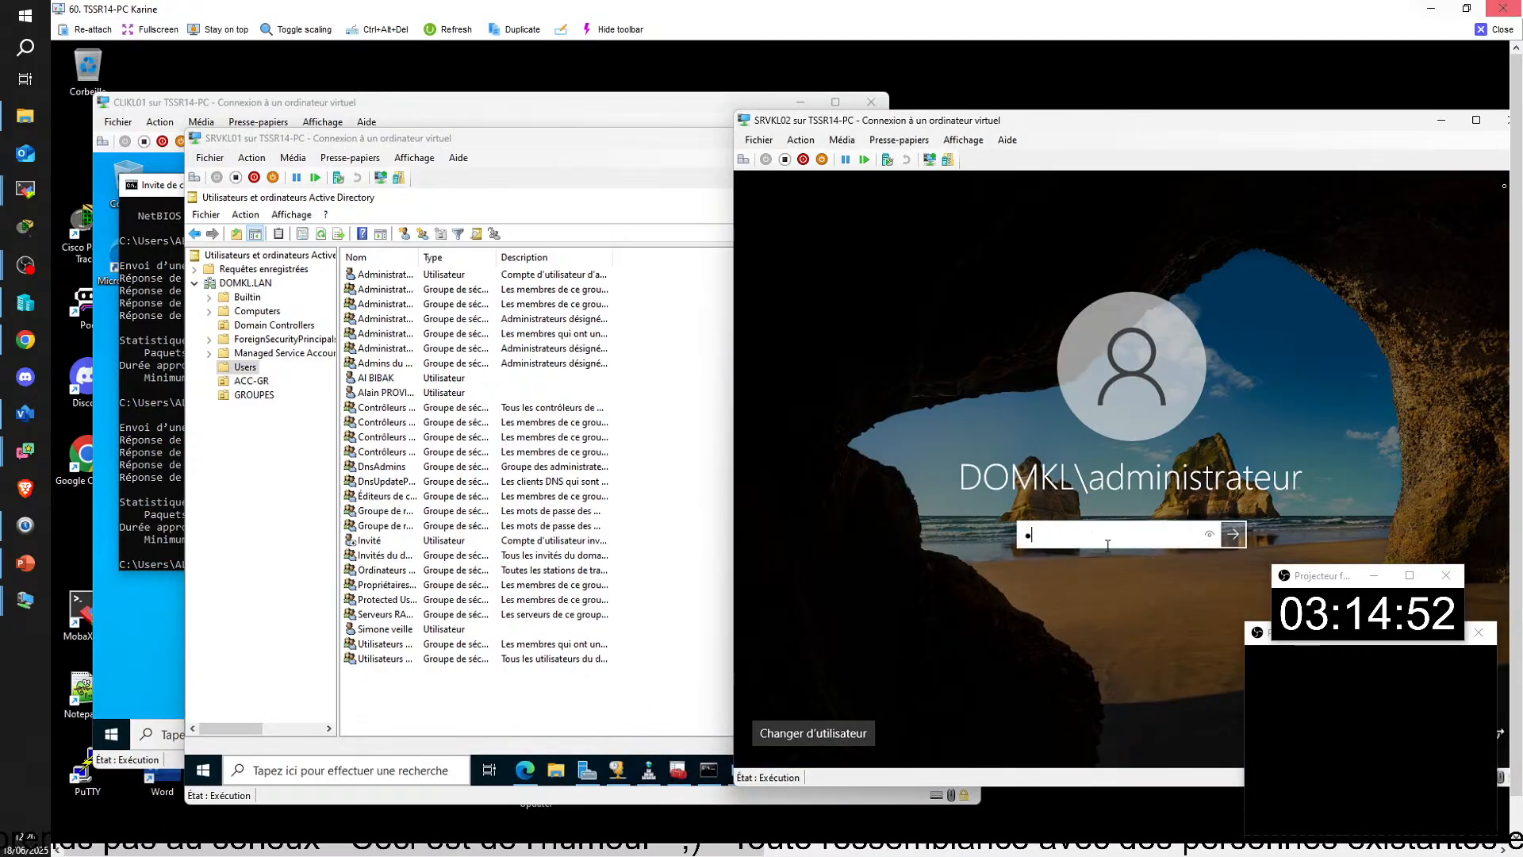
type("••")
Step: Close the TSSR14-PC remote view and bring up the TSSR02-PC remote view maximized
left_click(1496, 30)
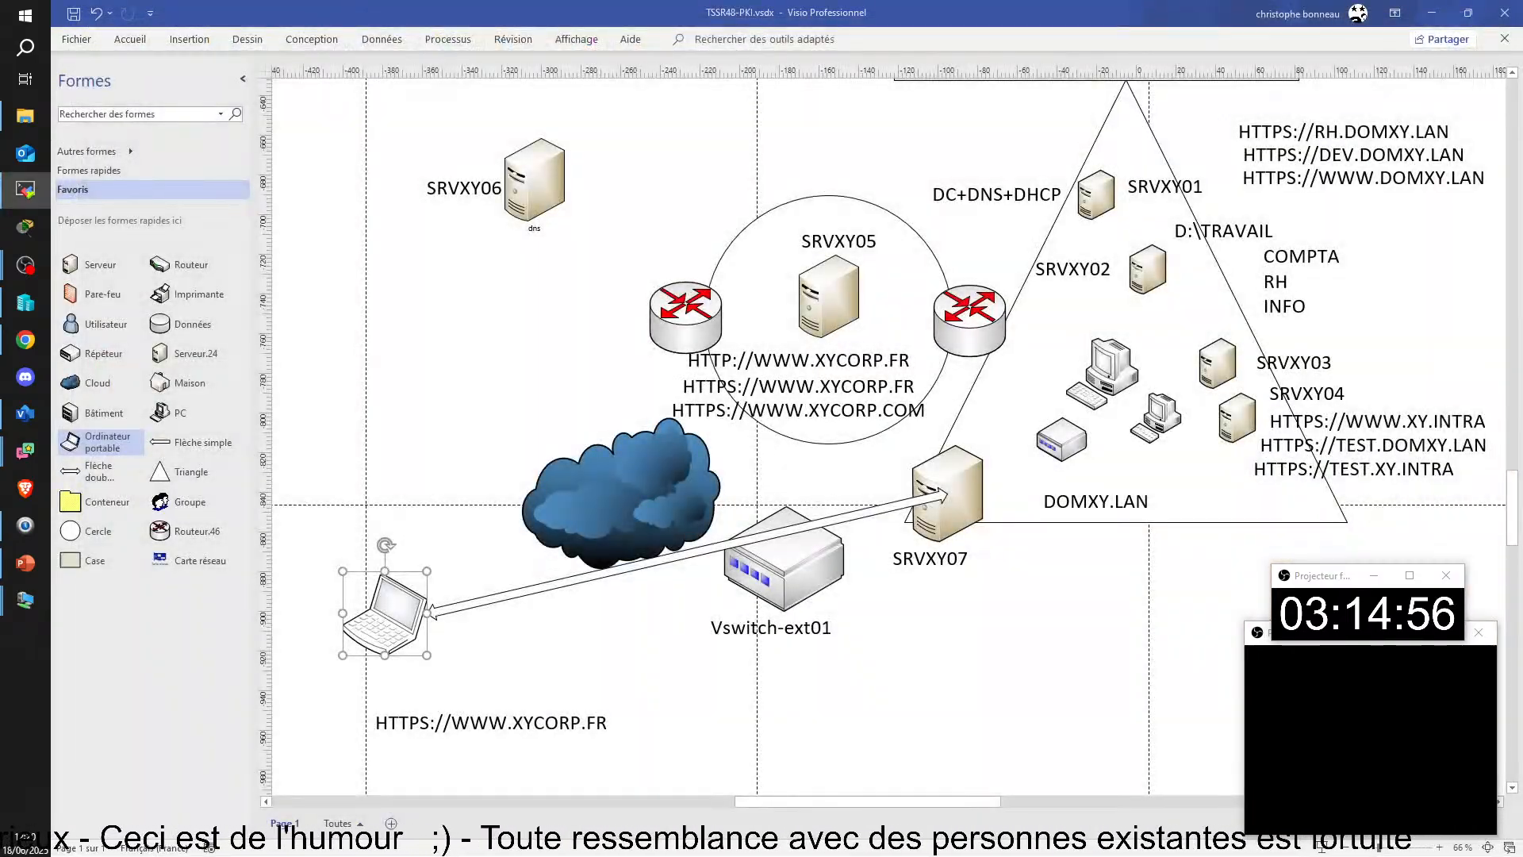
left_click_drag(1519, 524, 689, 43)
key("super+Up")
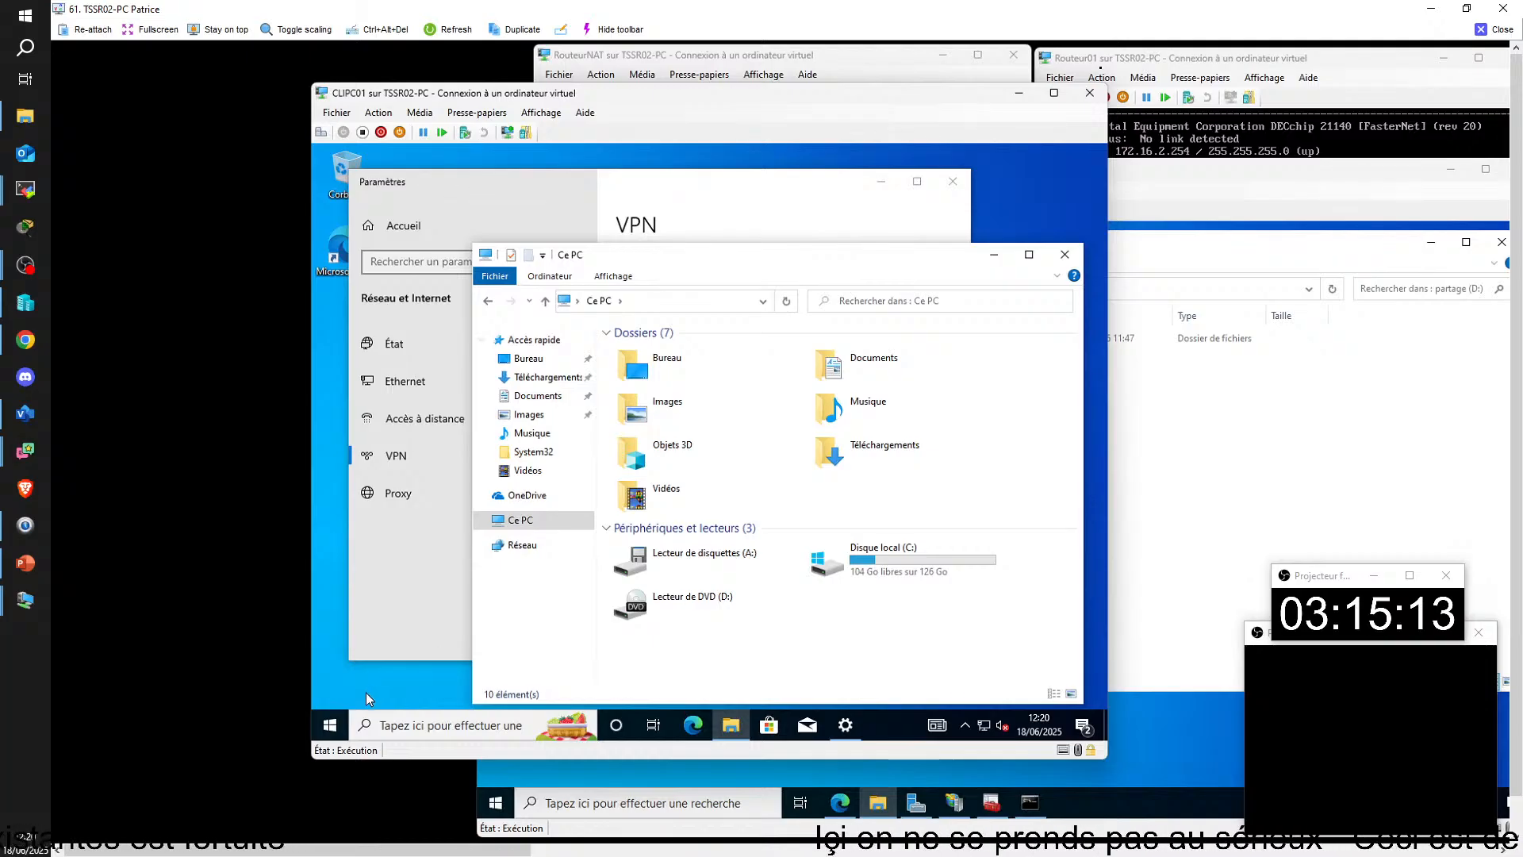
Step: On CLIPC01, search for \\Srvpc02\ and open its TRAVAIL shared folder
left_click(406, 727)
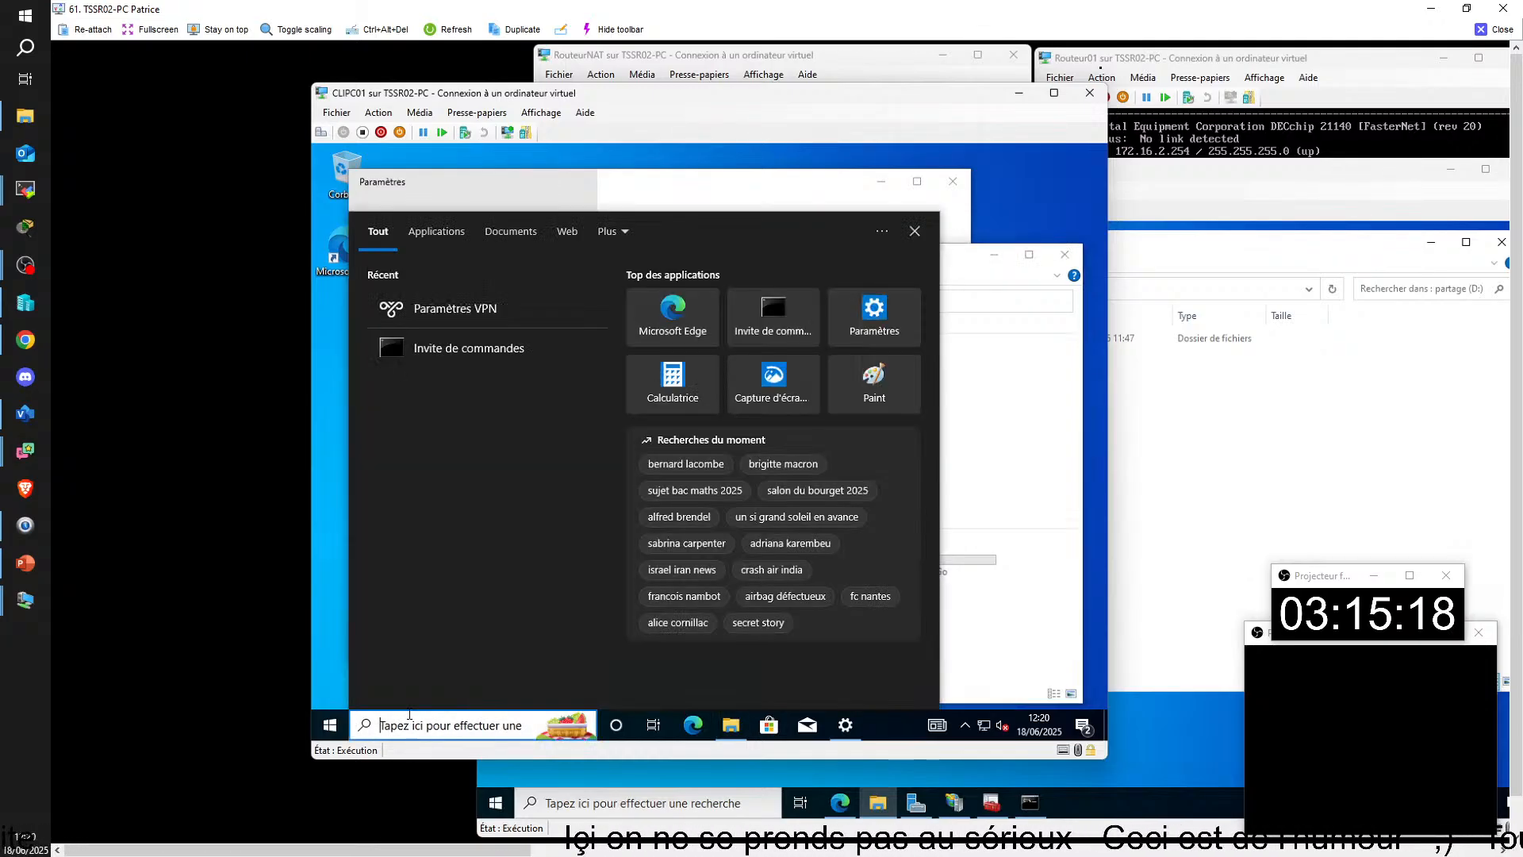
type("\\\\")
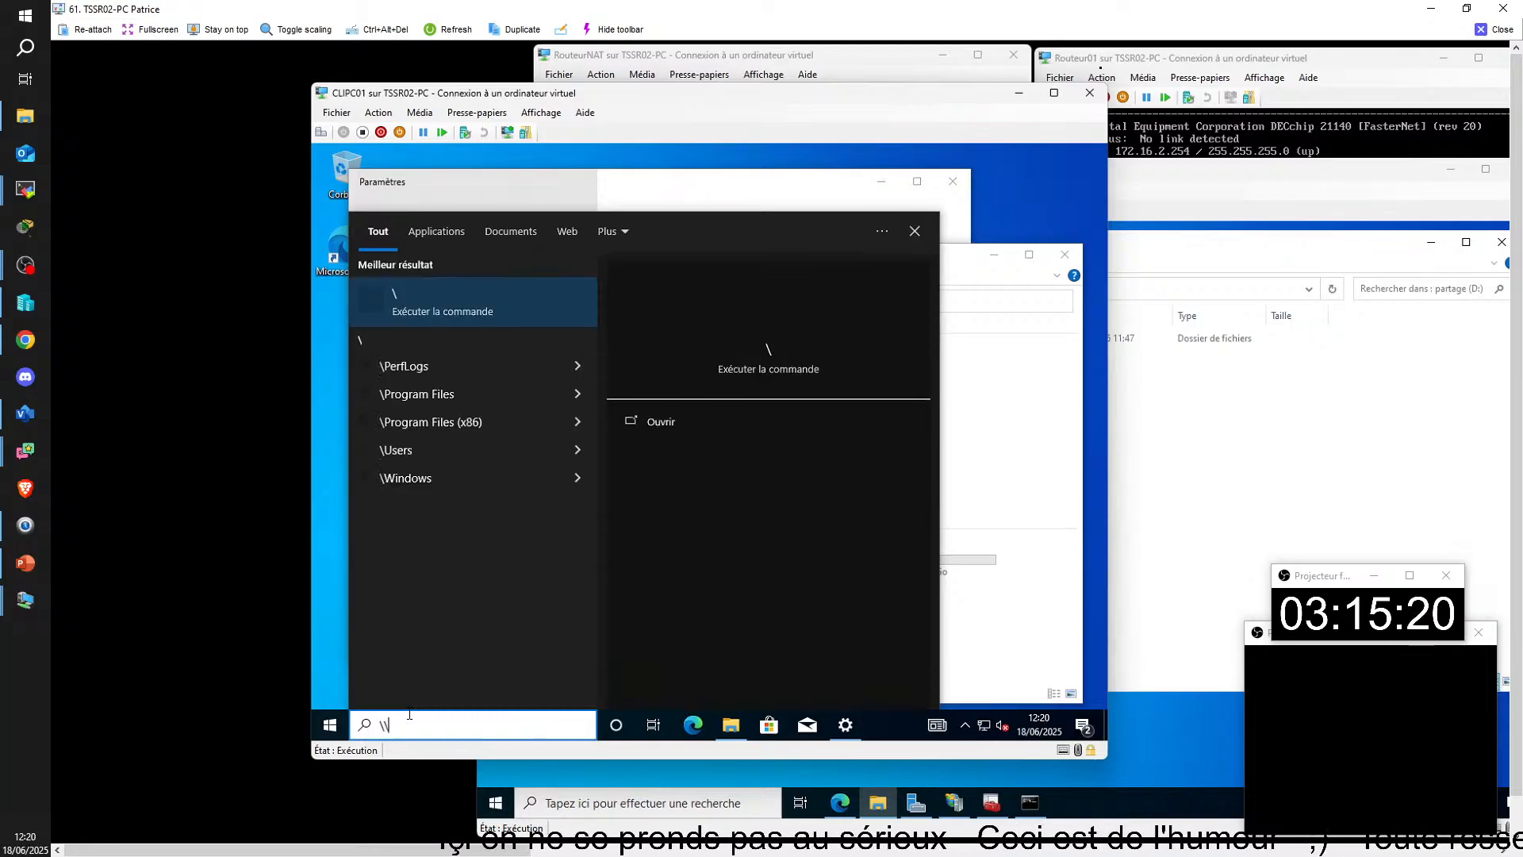
type("Srvpc02")
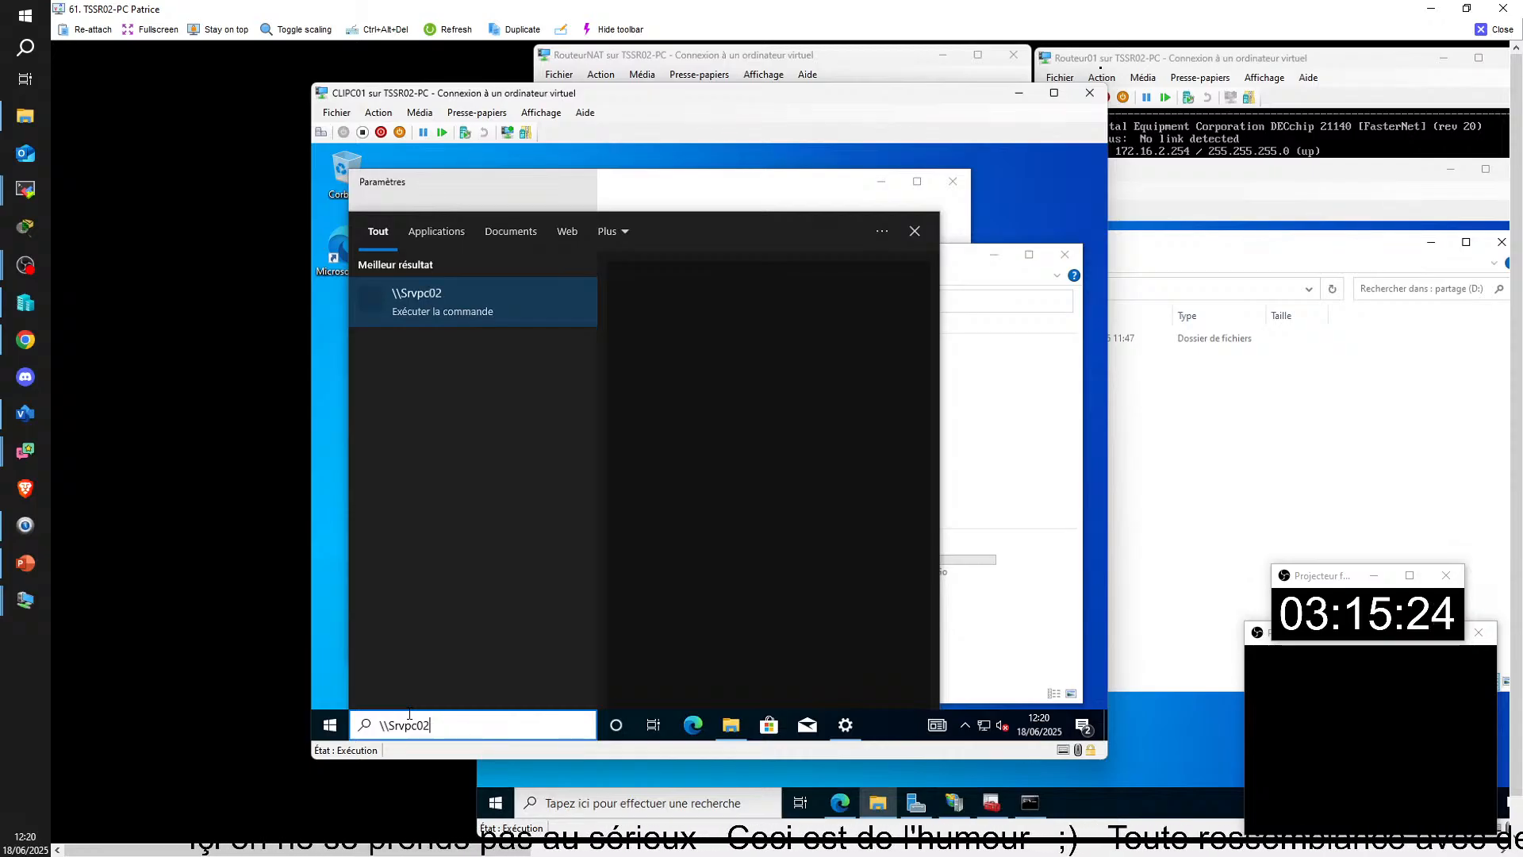
type("\\")
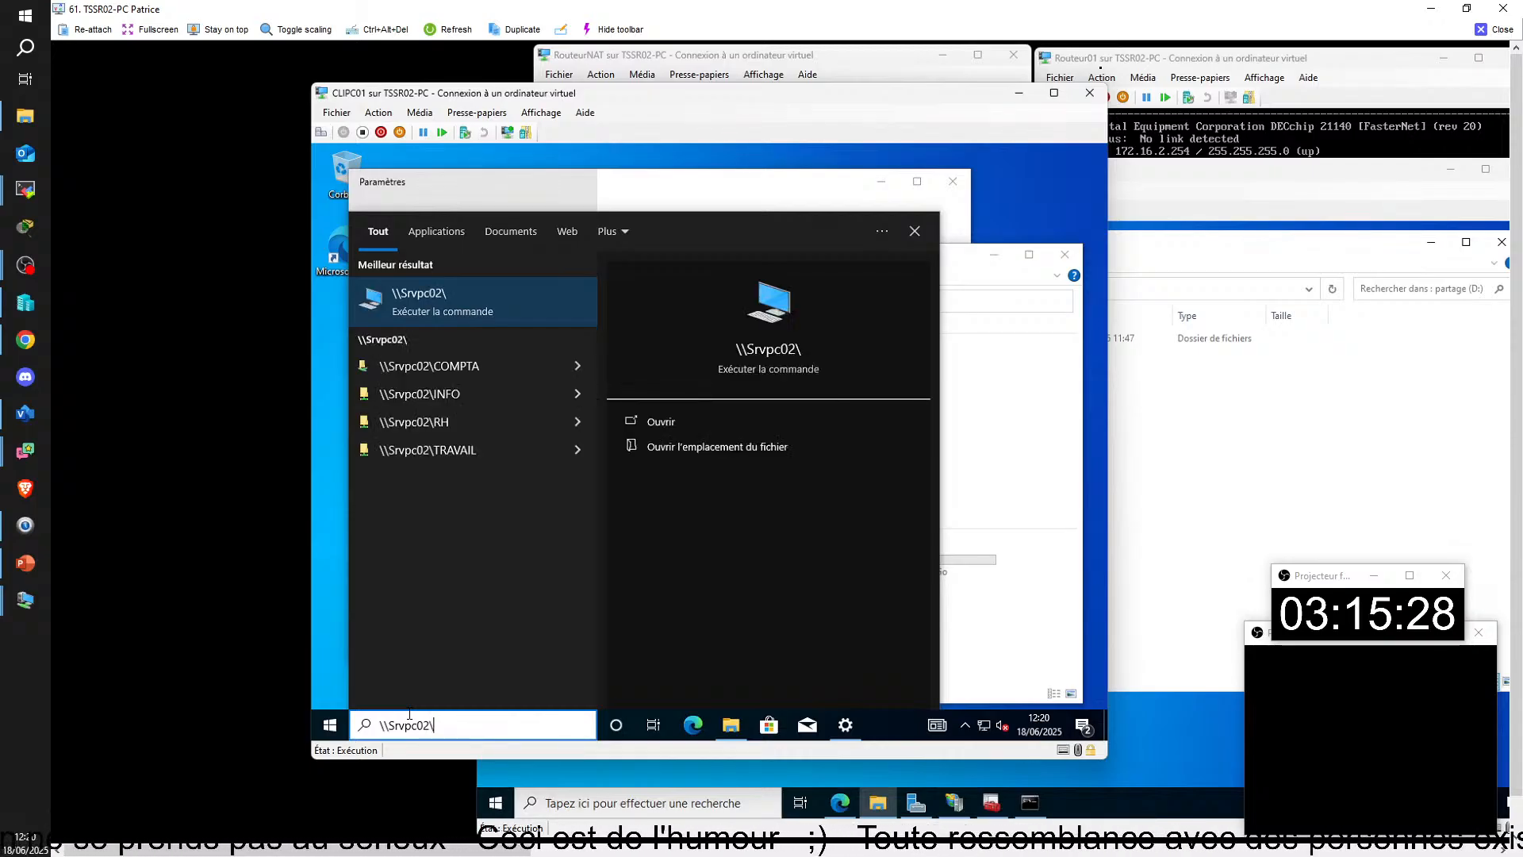
left_click(466, 450)
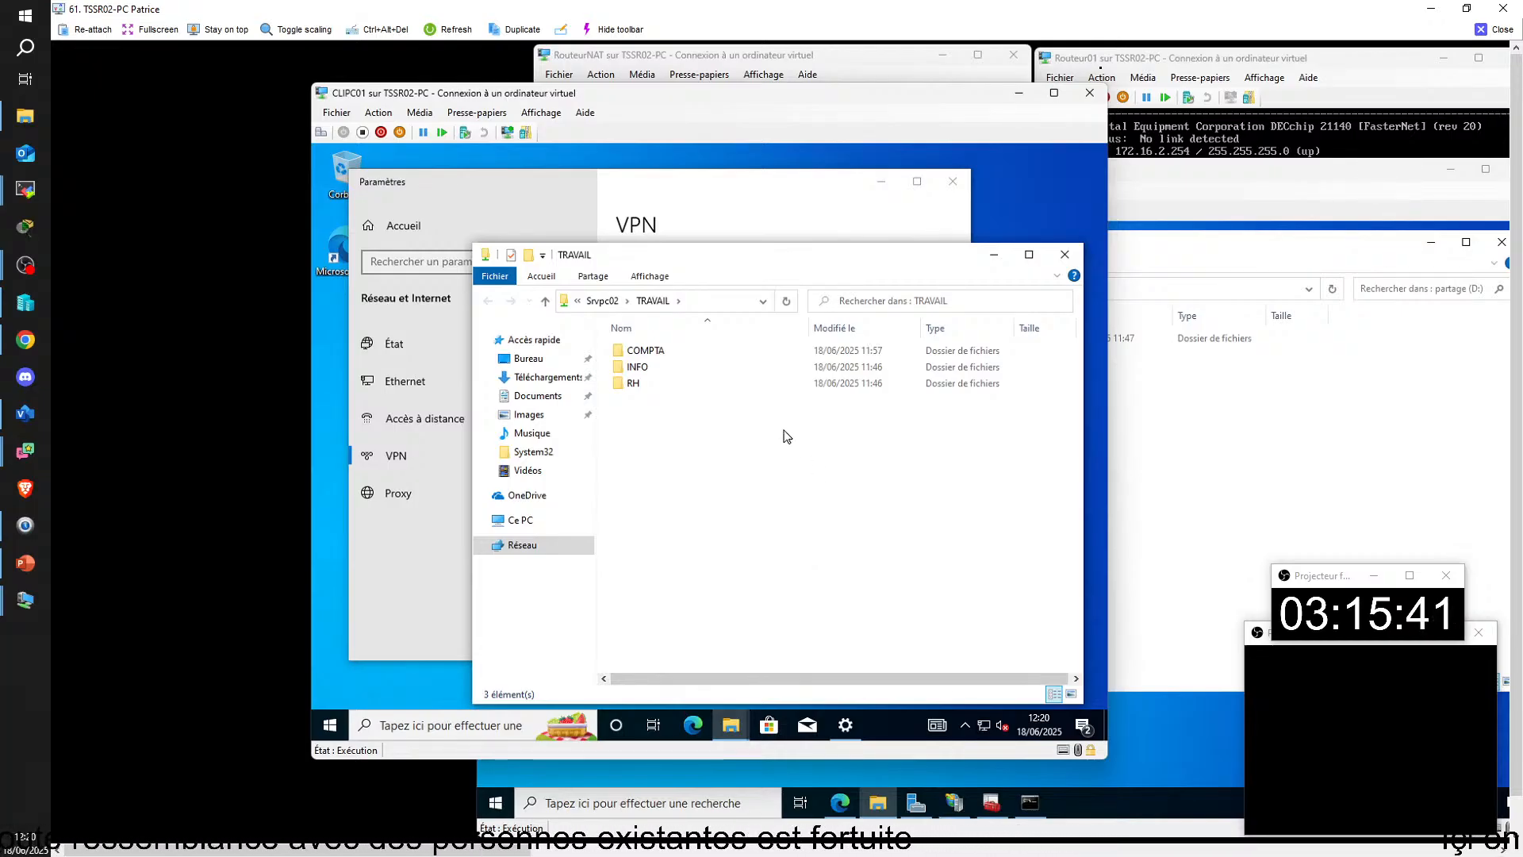
Step: Show Ce PC in File Explorer on CLIPC01, open a second window of it and move that window higher
left_click(514, 528)
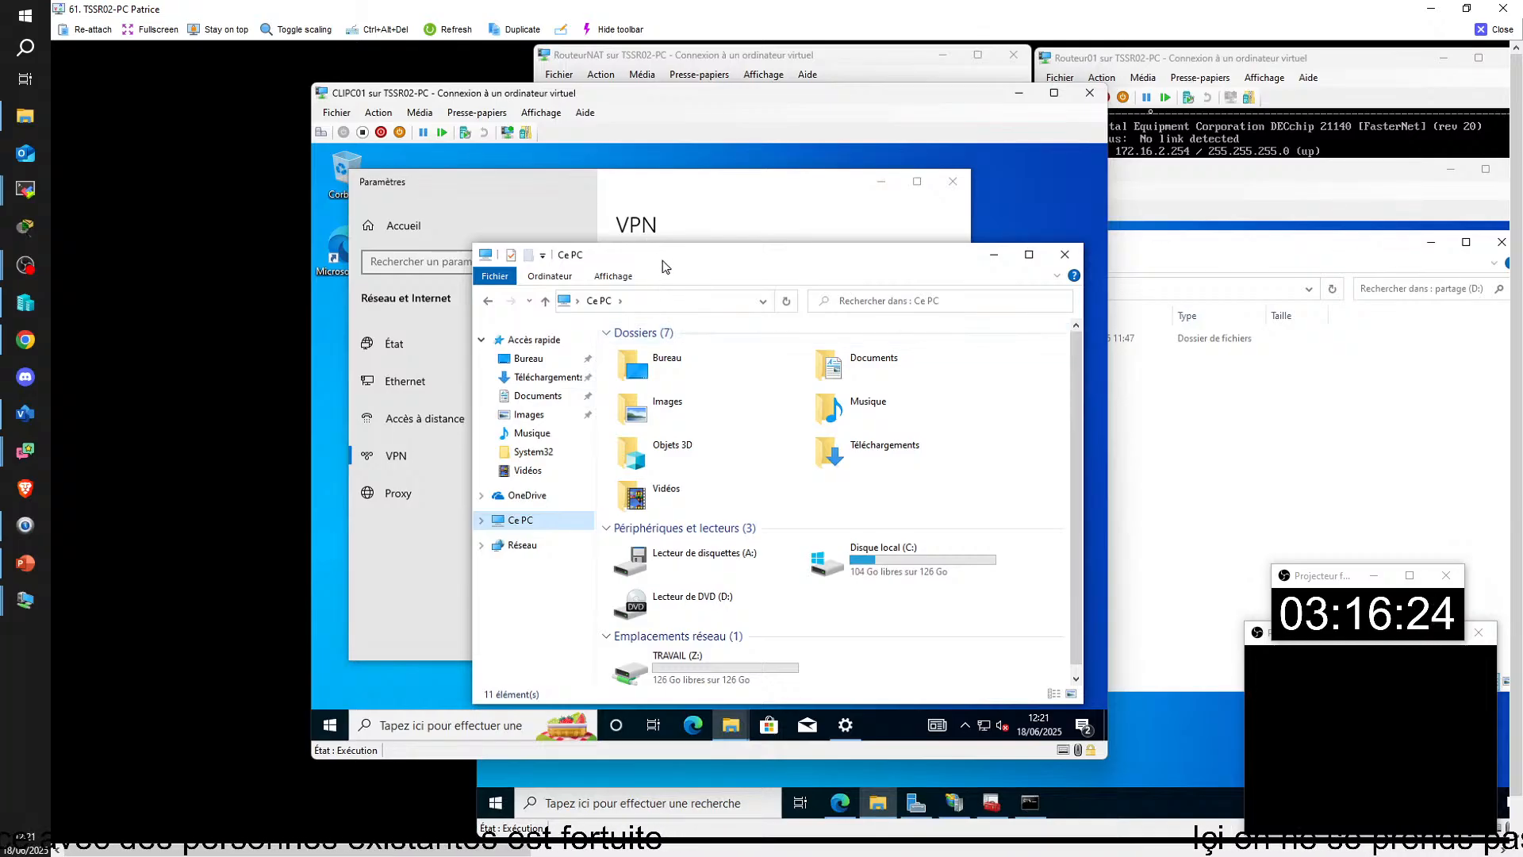
key("ctrl+n")
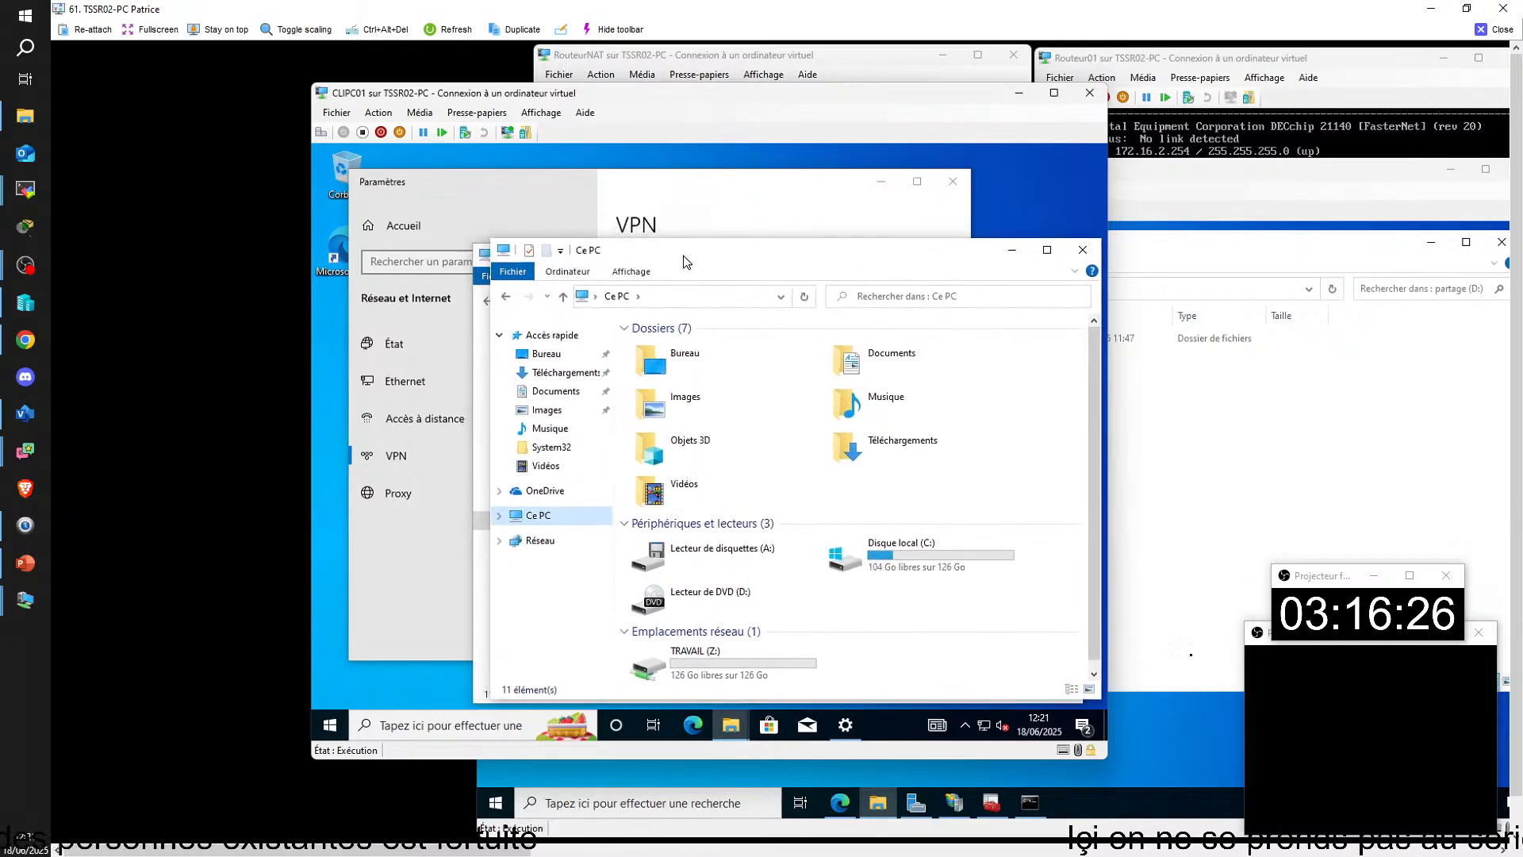
left_click_drag(682, 262, 684, 214)
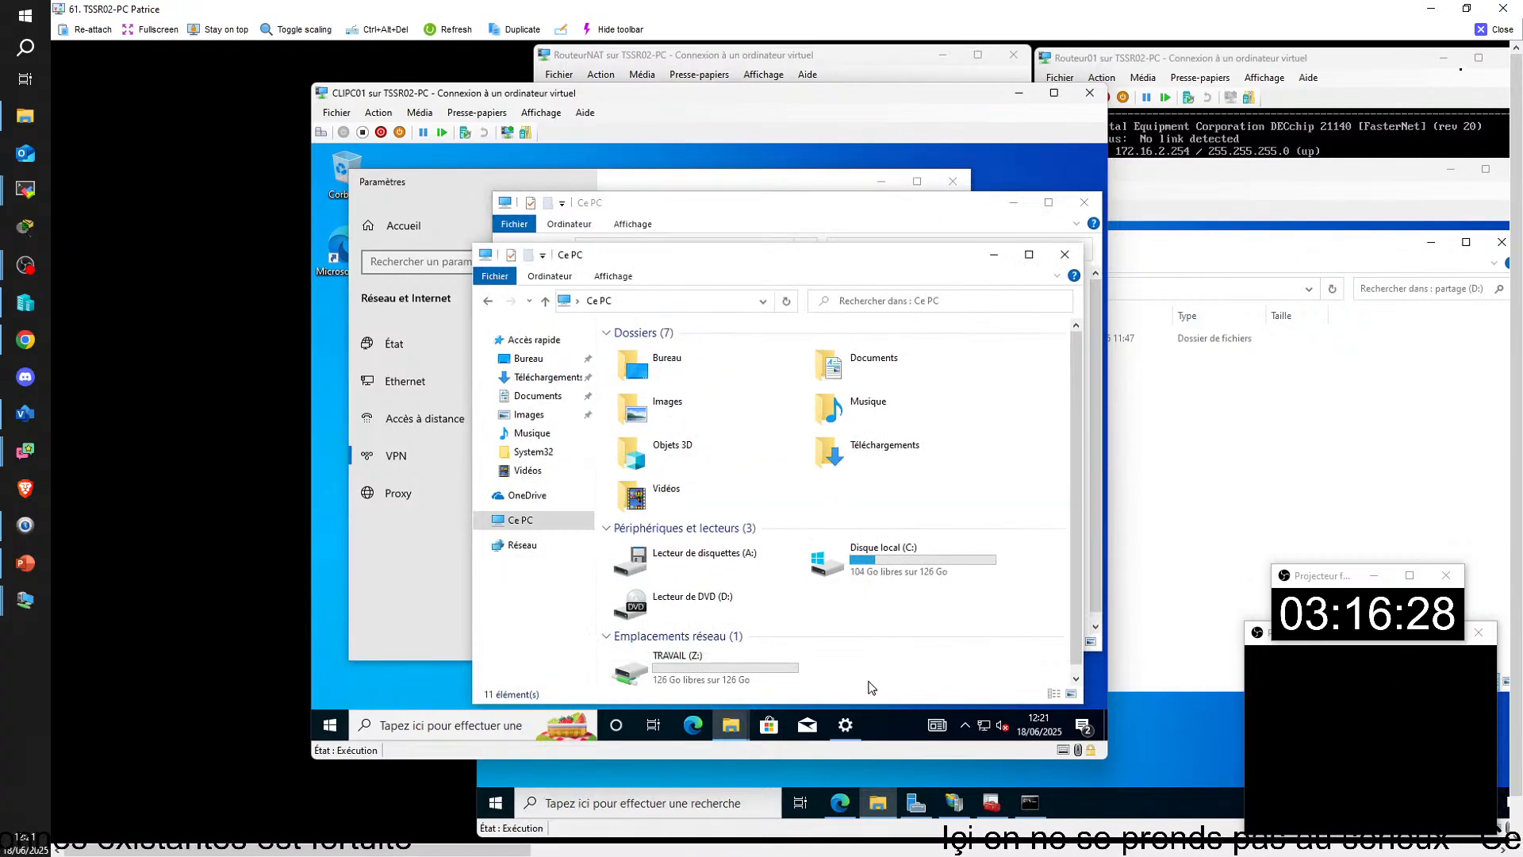
Step: Close the TSSR02-PC remote view and switch back to the TSSR14-PC remote view showing CLIKL01's VPN settings
left_click(1494, 32)
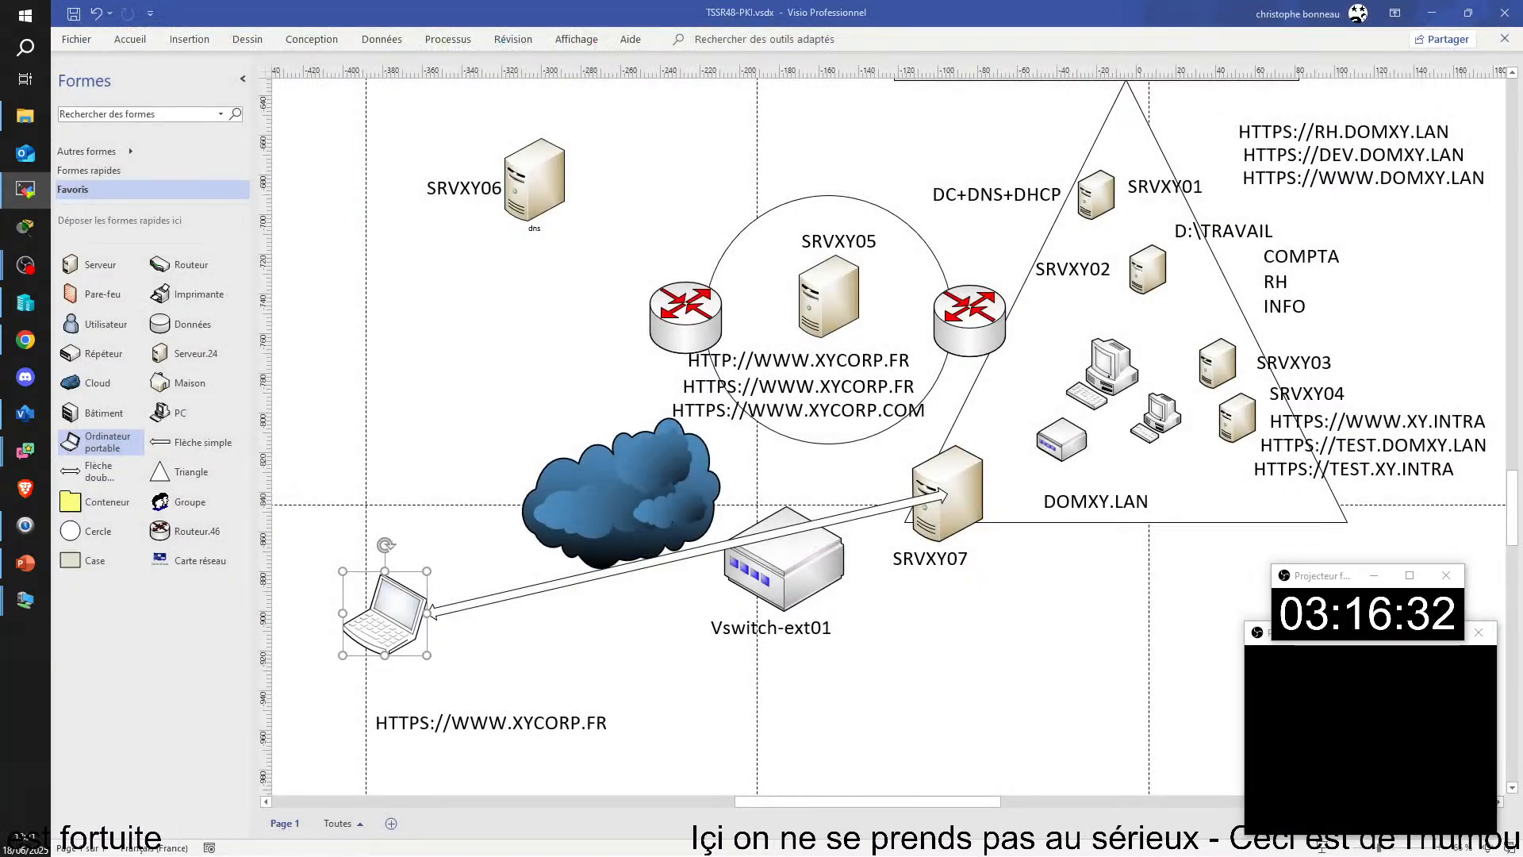
key("alt+Tab")
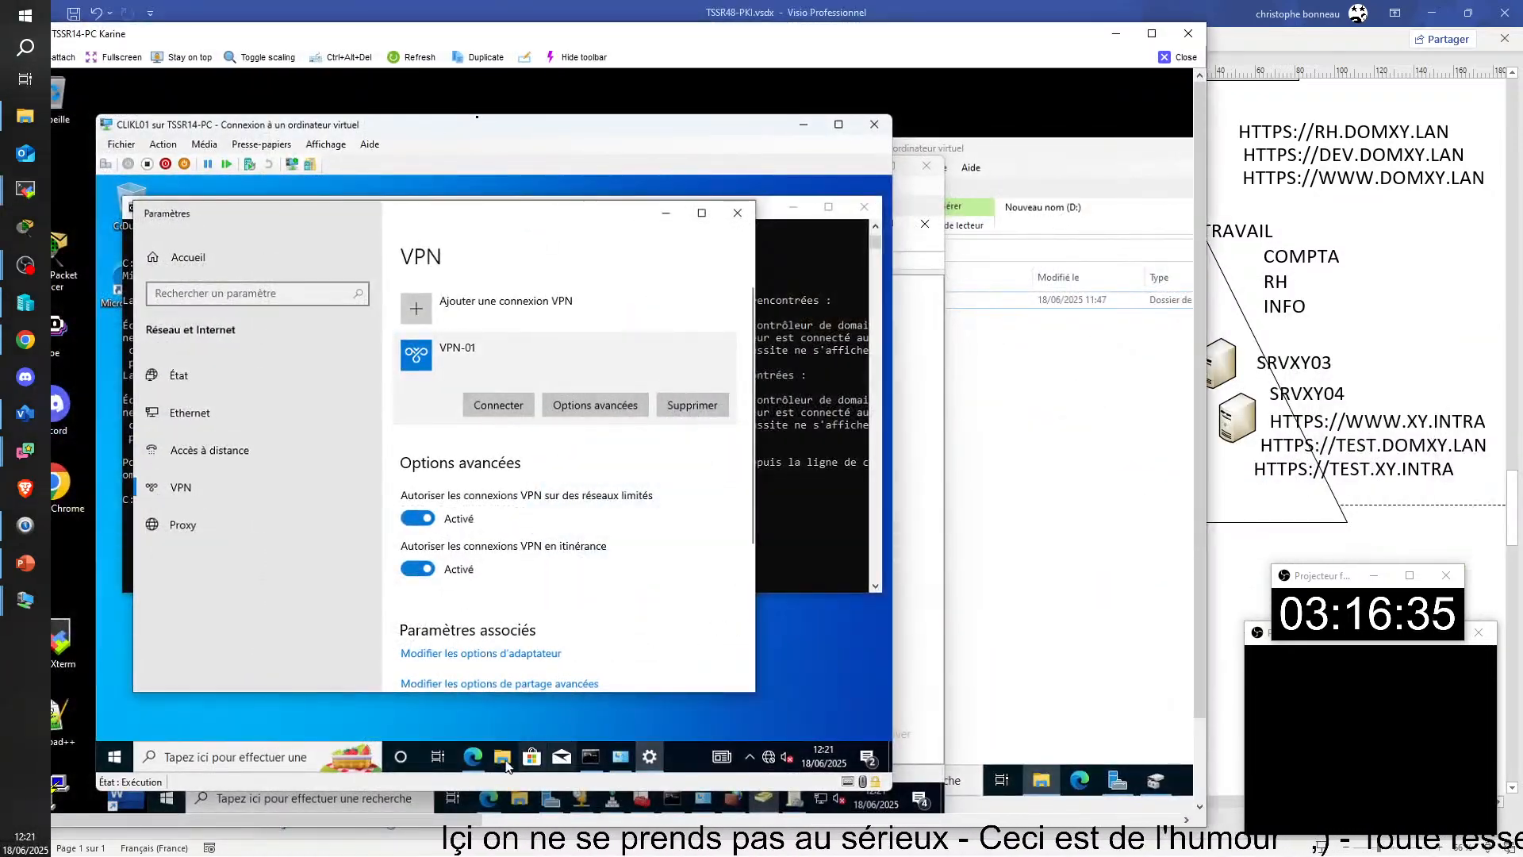
Step: Connect VPN-01 on CLIKL01 and force a group policy update with gpupdate /force in the command prompt
left_click(508, 401)
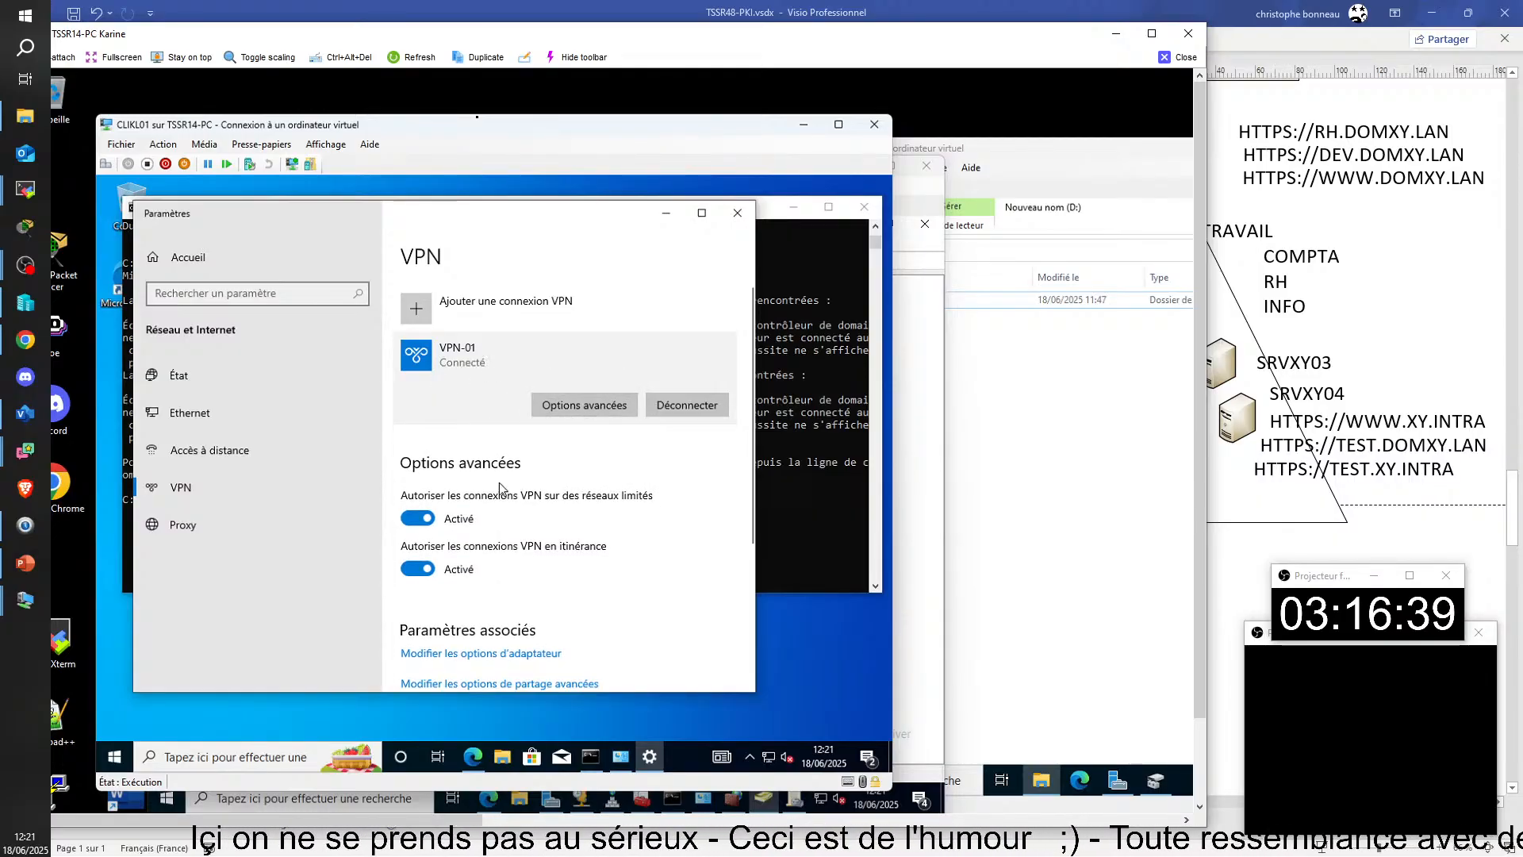
left_click(503, 763)
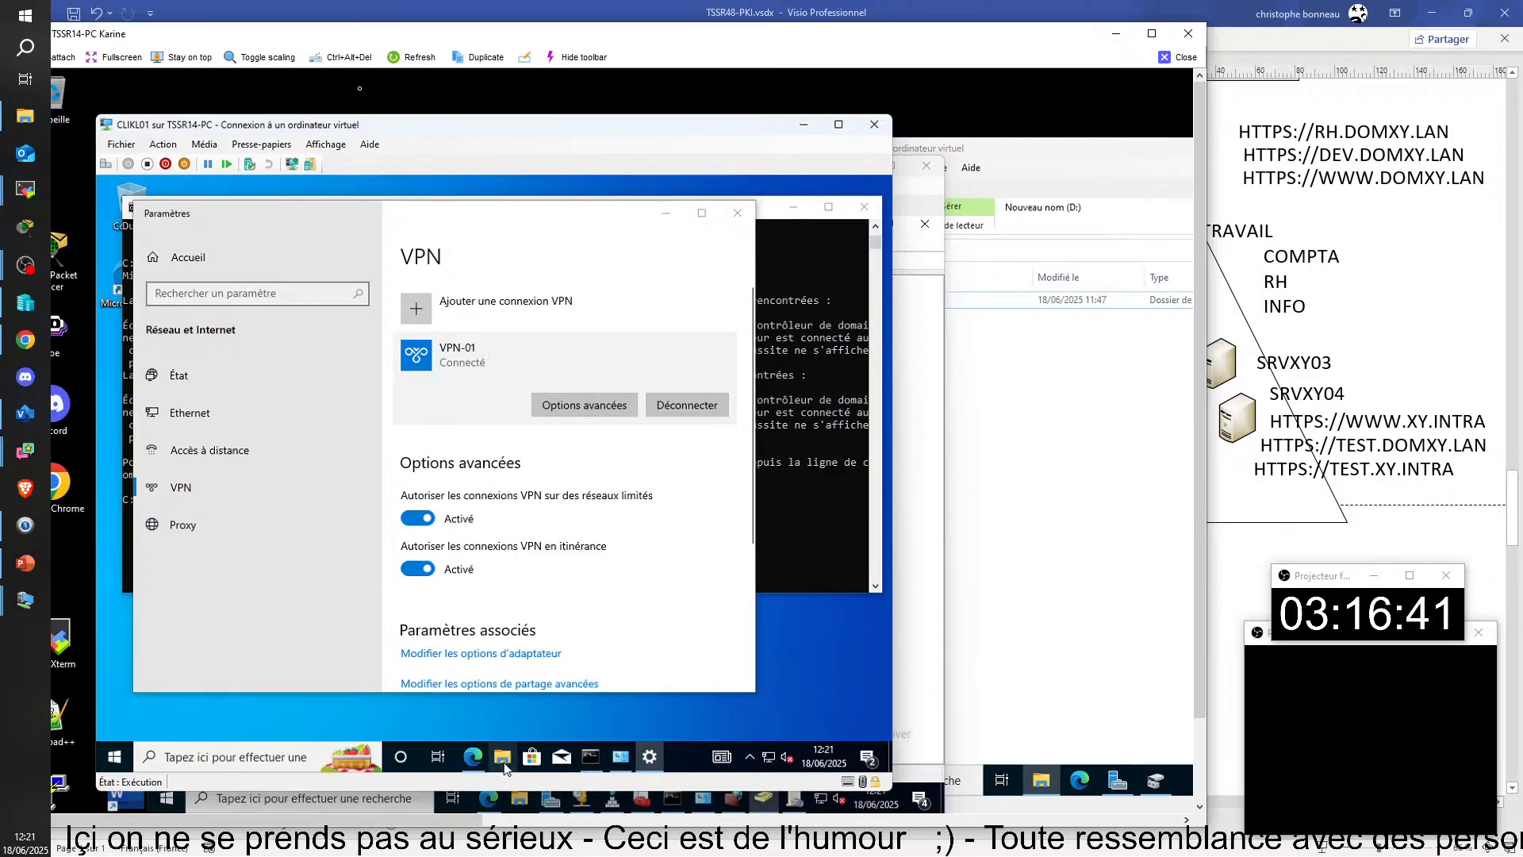
left_click(815, 544)
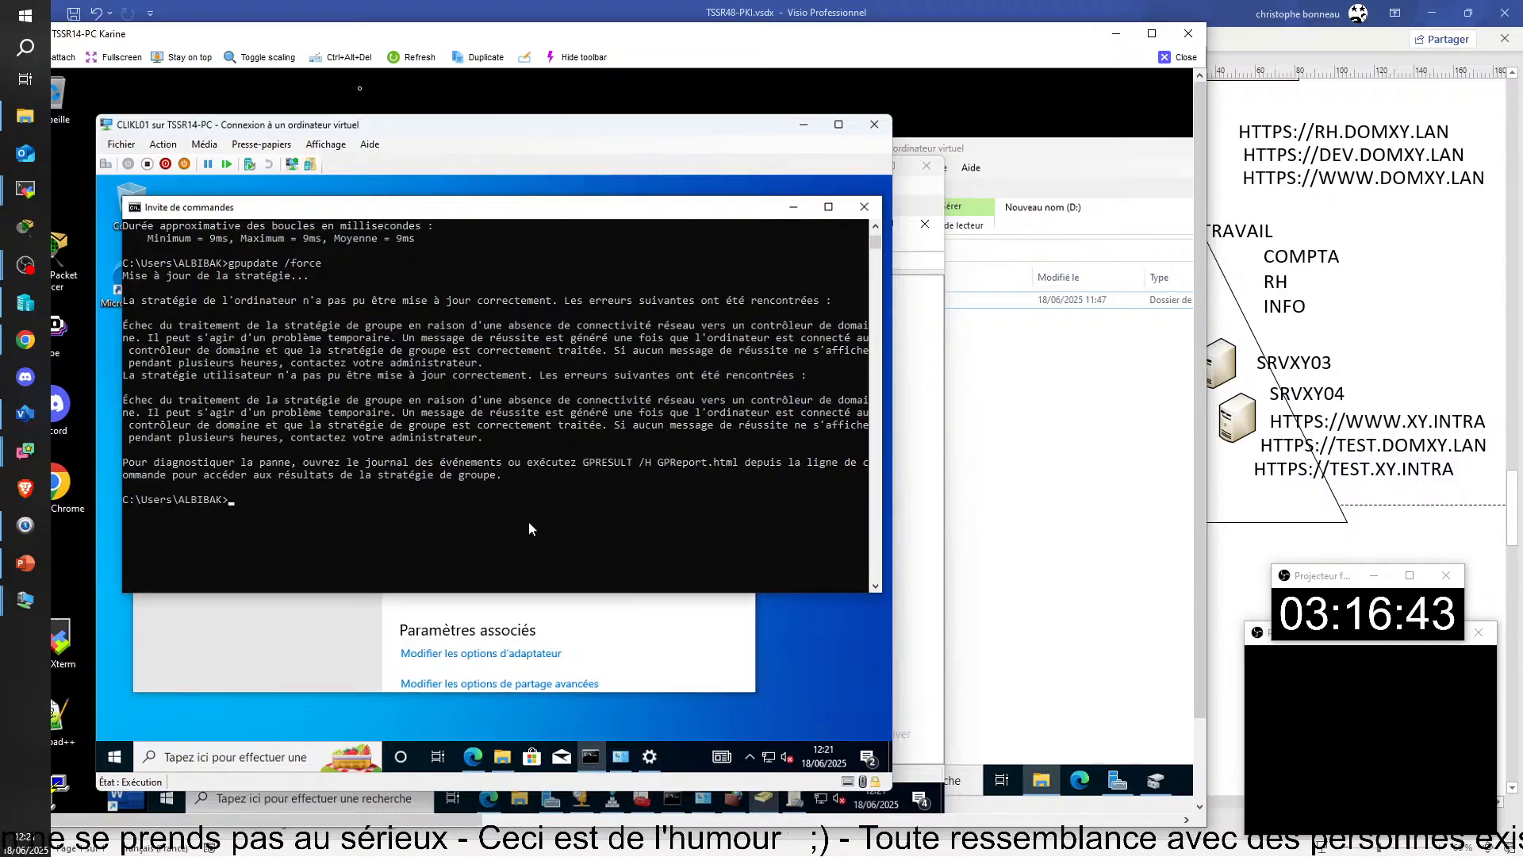
key("Up")
key("Return")
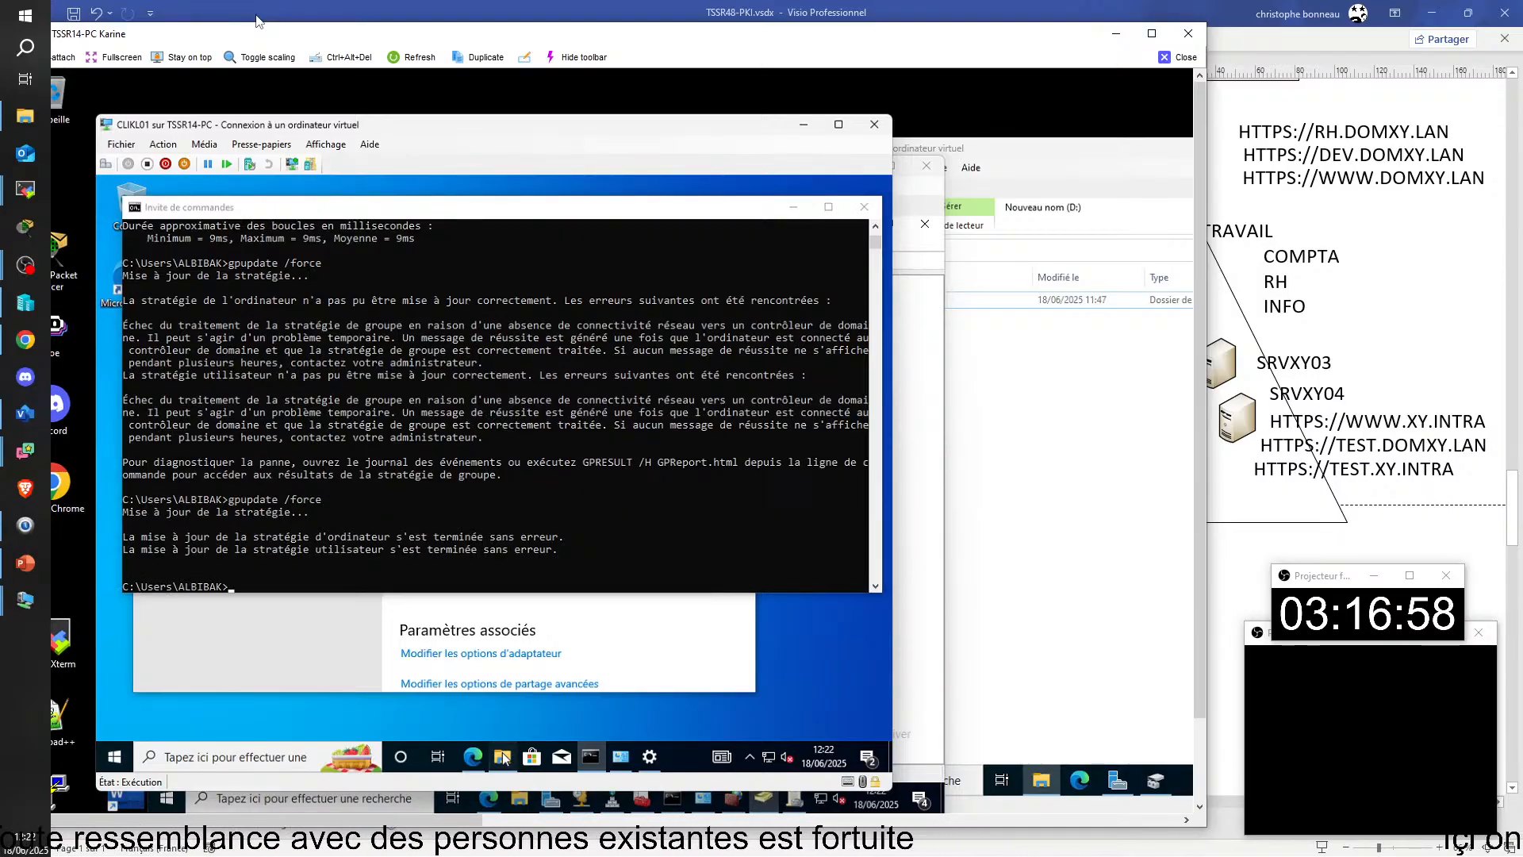
Step: Open File Explorer on CLIKL01 and show Ce PC to check its network locations
left_click(502, 758)
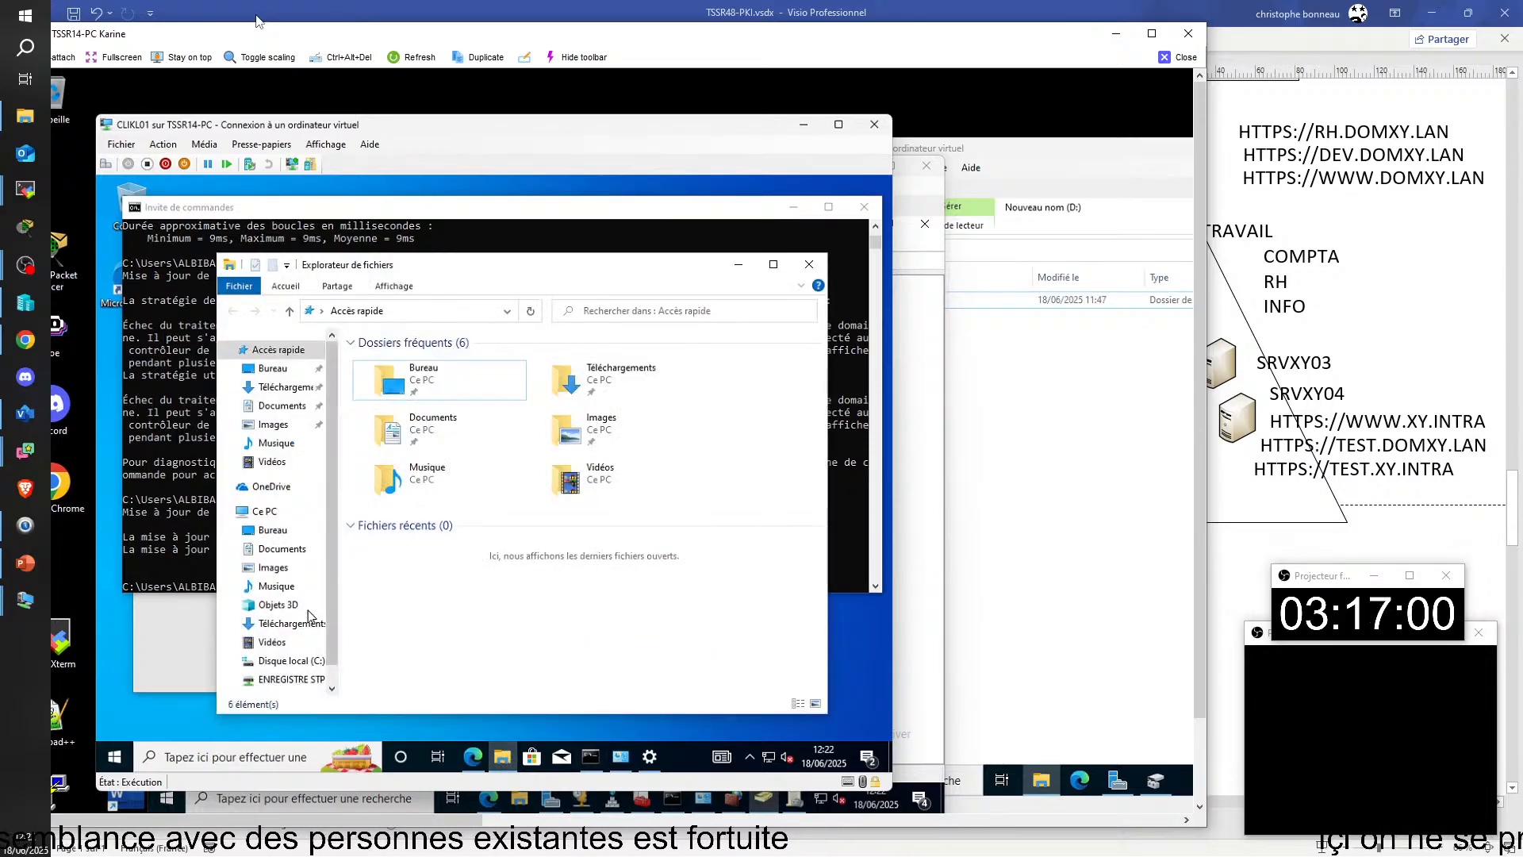
left_click(268, 514)
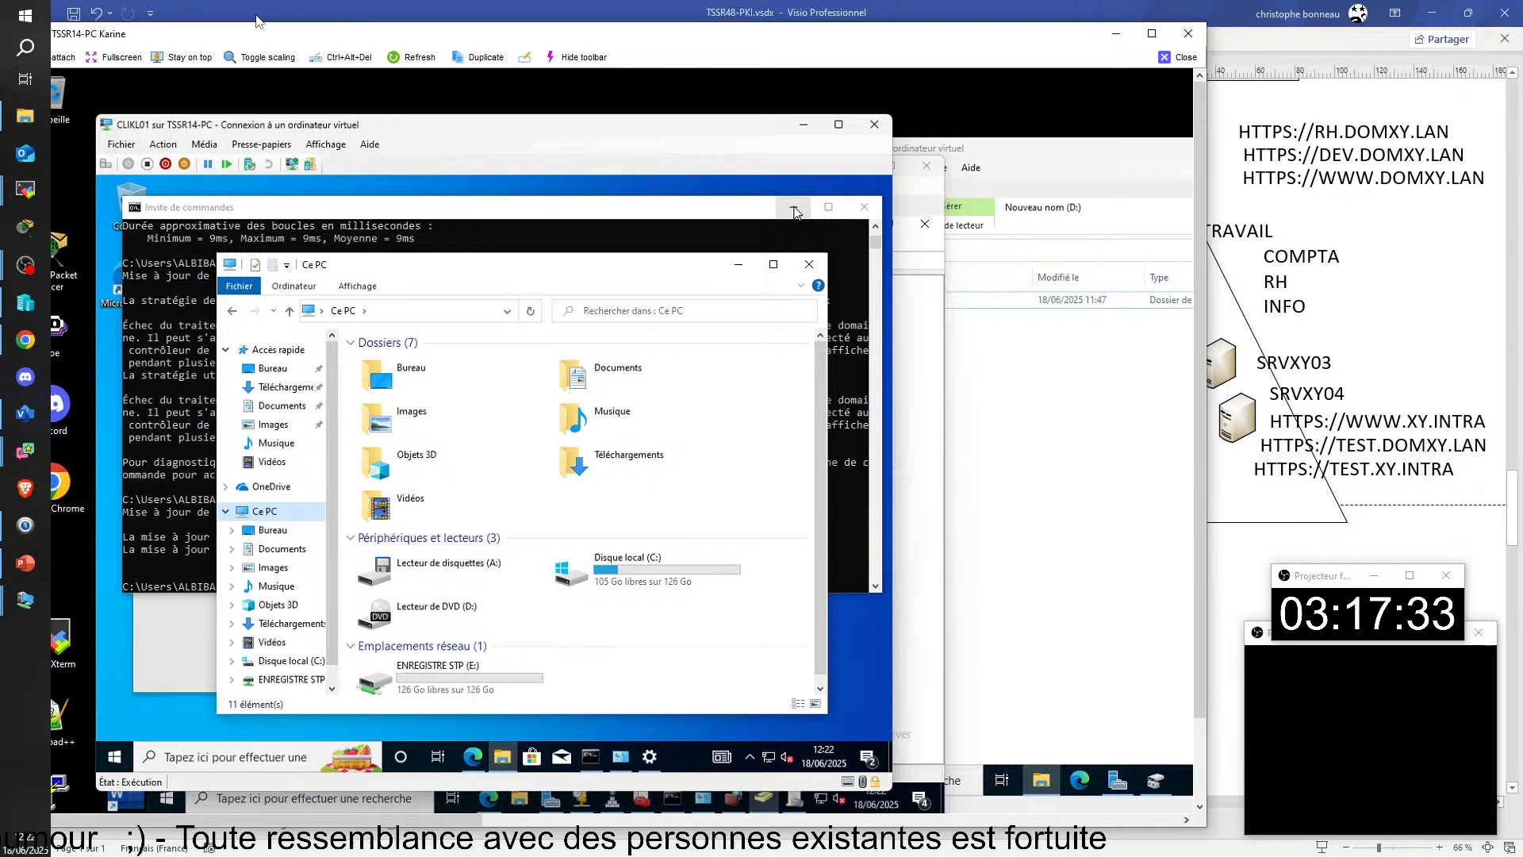
Step: Disconnect VPN-01 in the VPN settings, minimize the settings window and sign out of the Windows session on CLIKL01
left_click(650, 756)
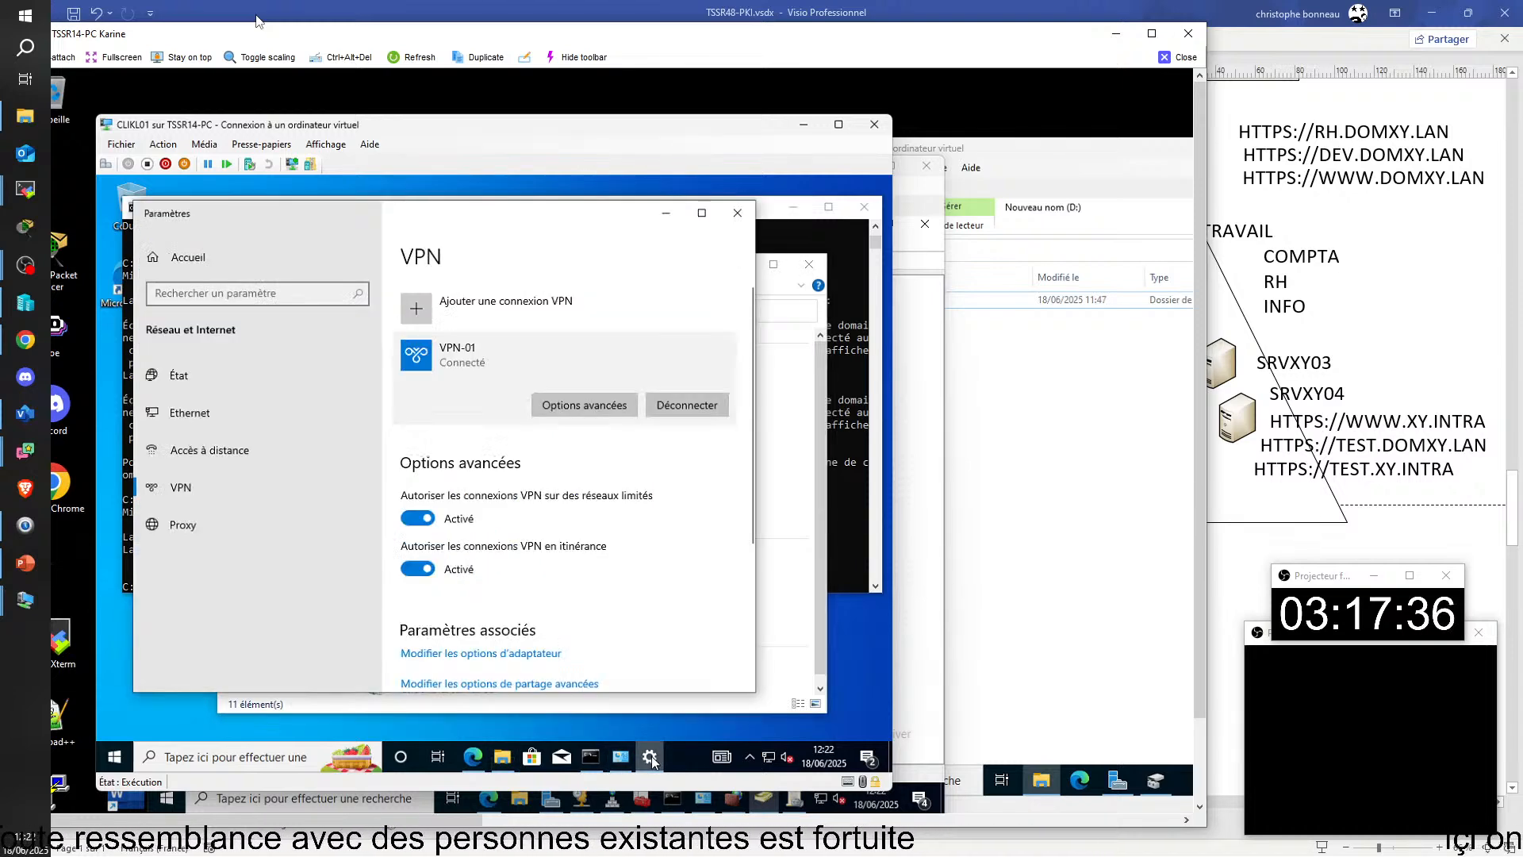
left_click(687, 405)
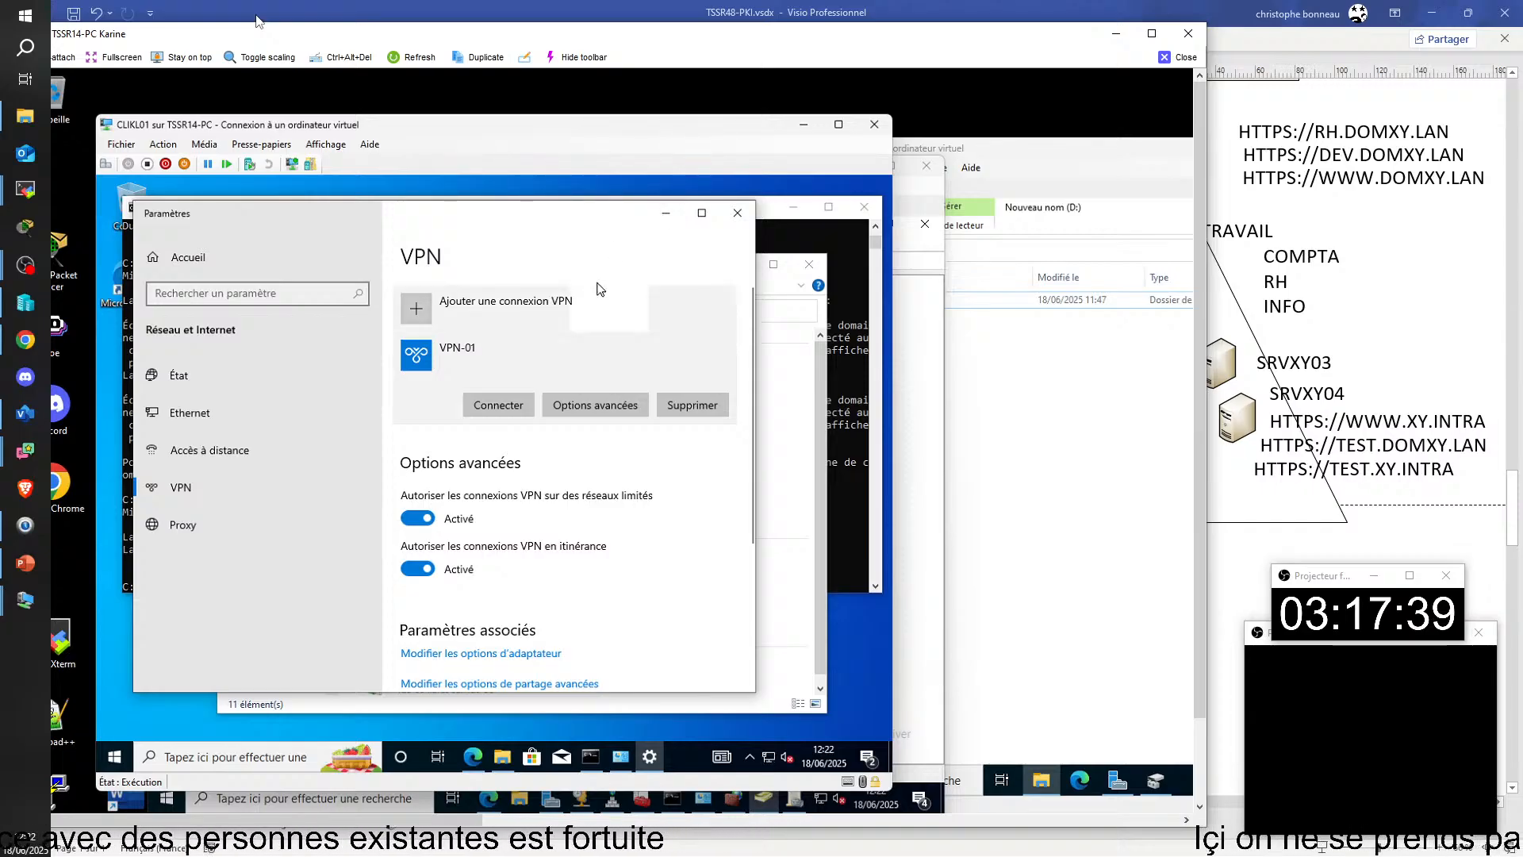
left_click(666, 213)
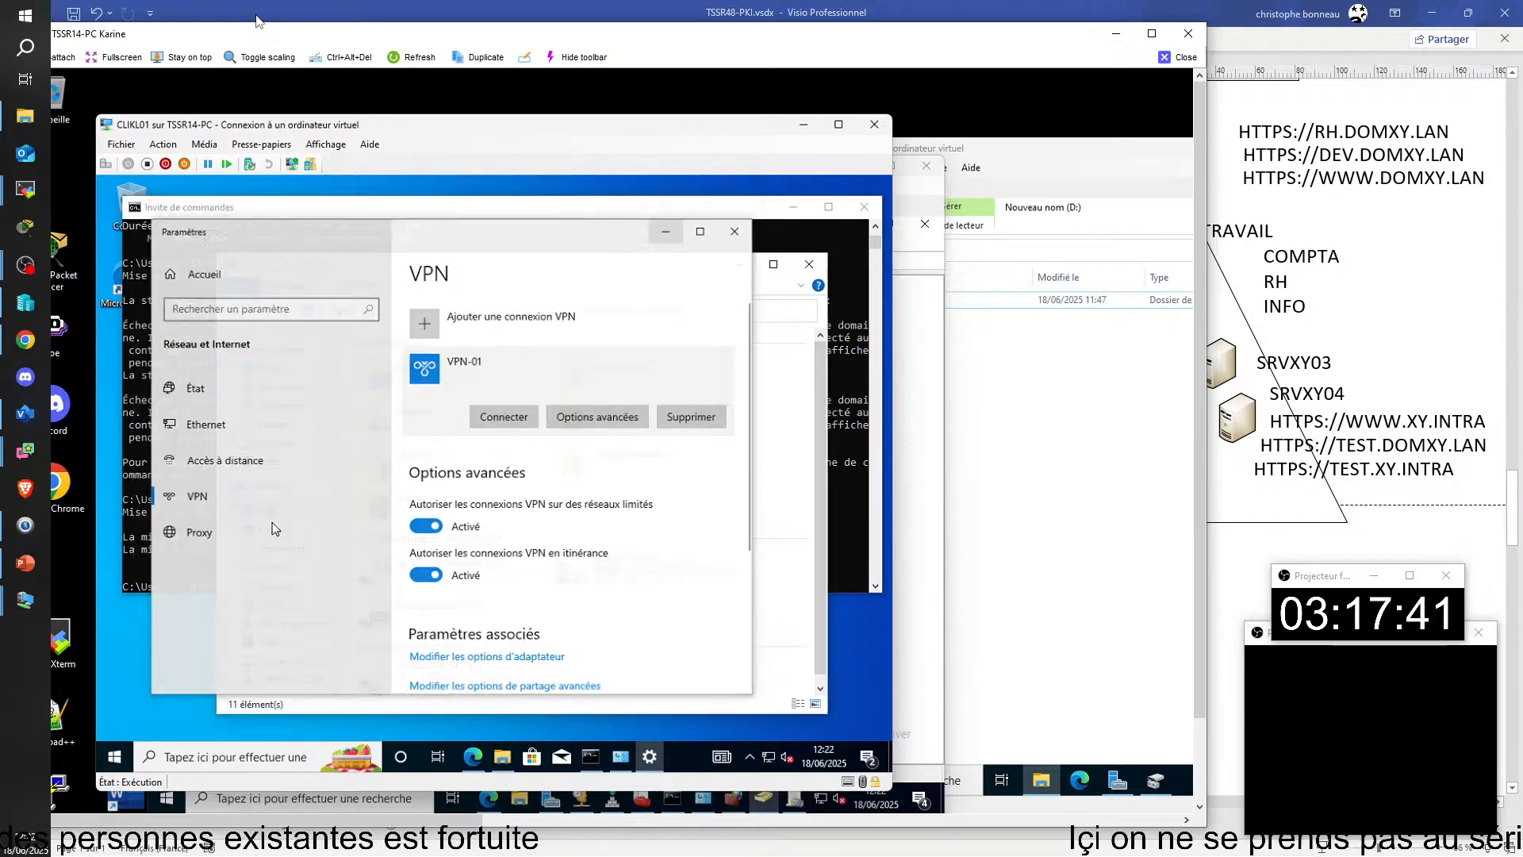
left_click(113, 757)
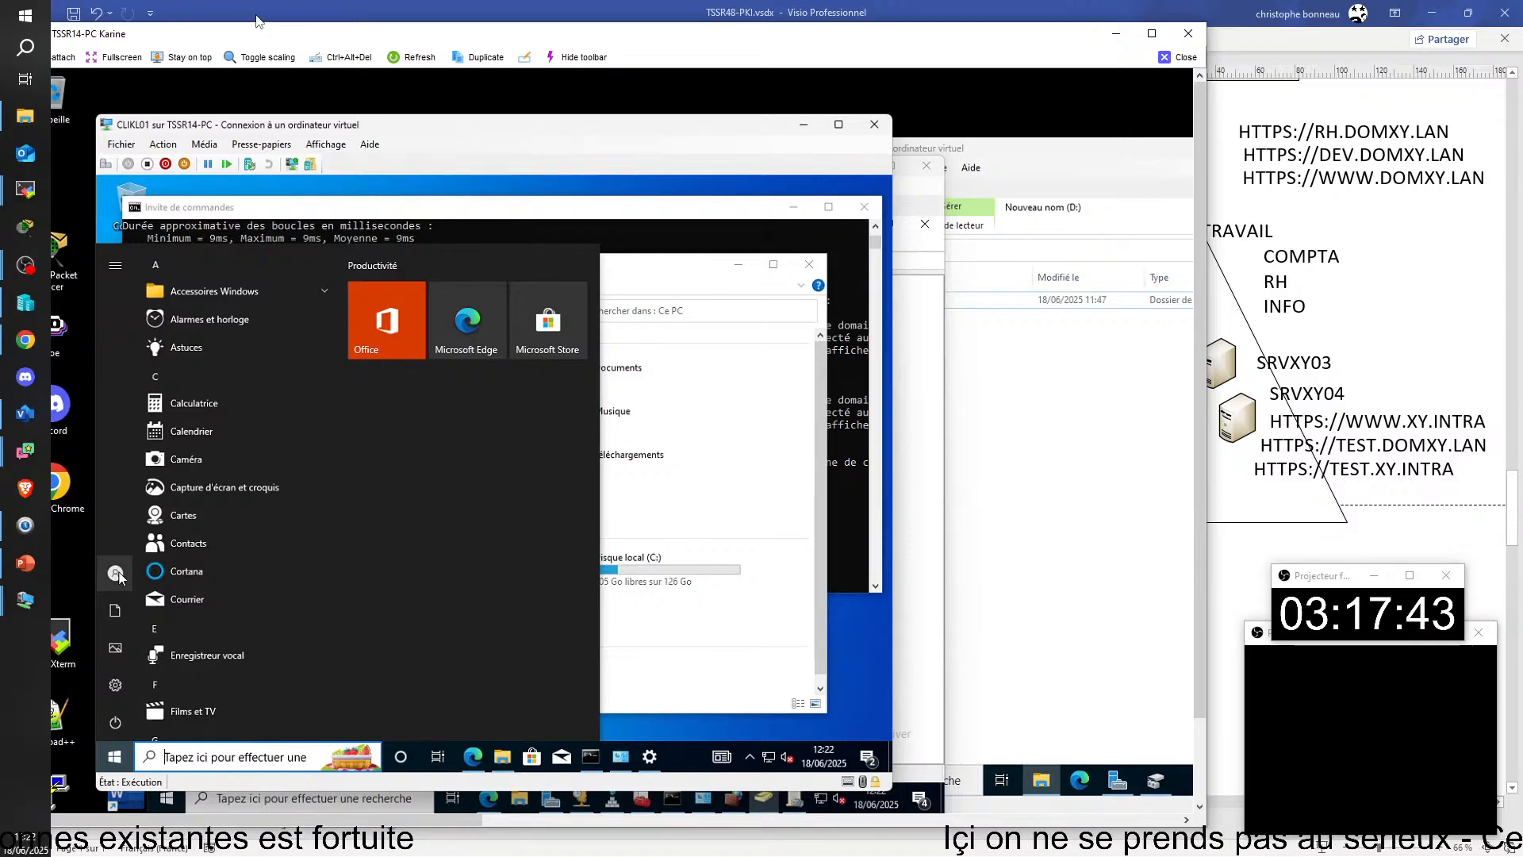
left_click(116, 572)
left_click(123, 506)
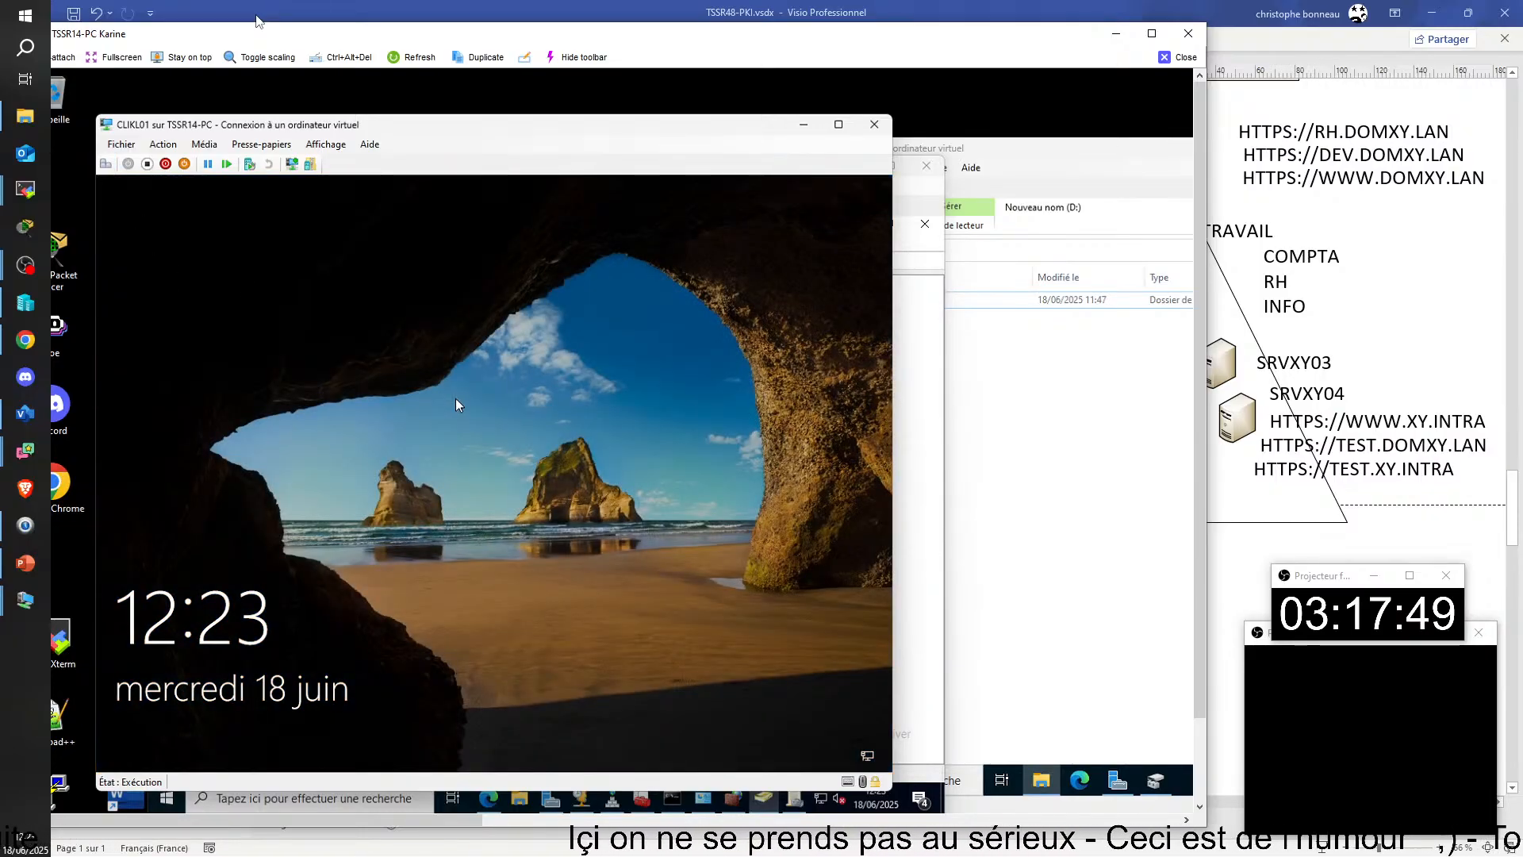
Step: On CLIKL01's sign-in screen, choose the network sign-in through VPN-01 and enter the account's user name
left_click(454, 399)
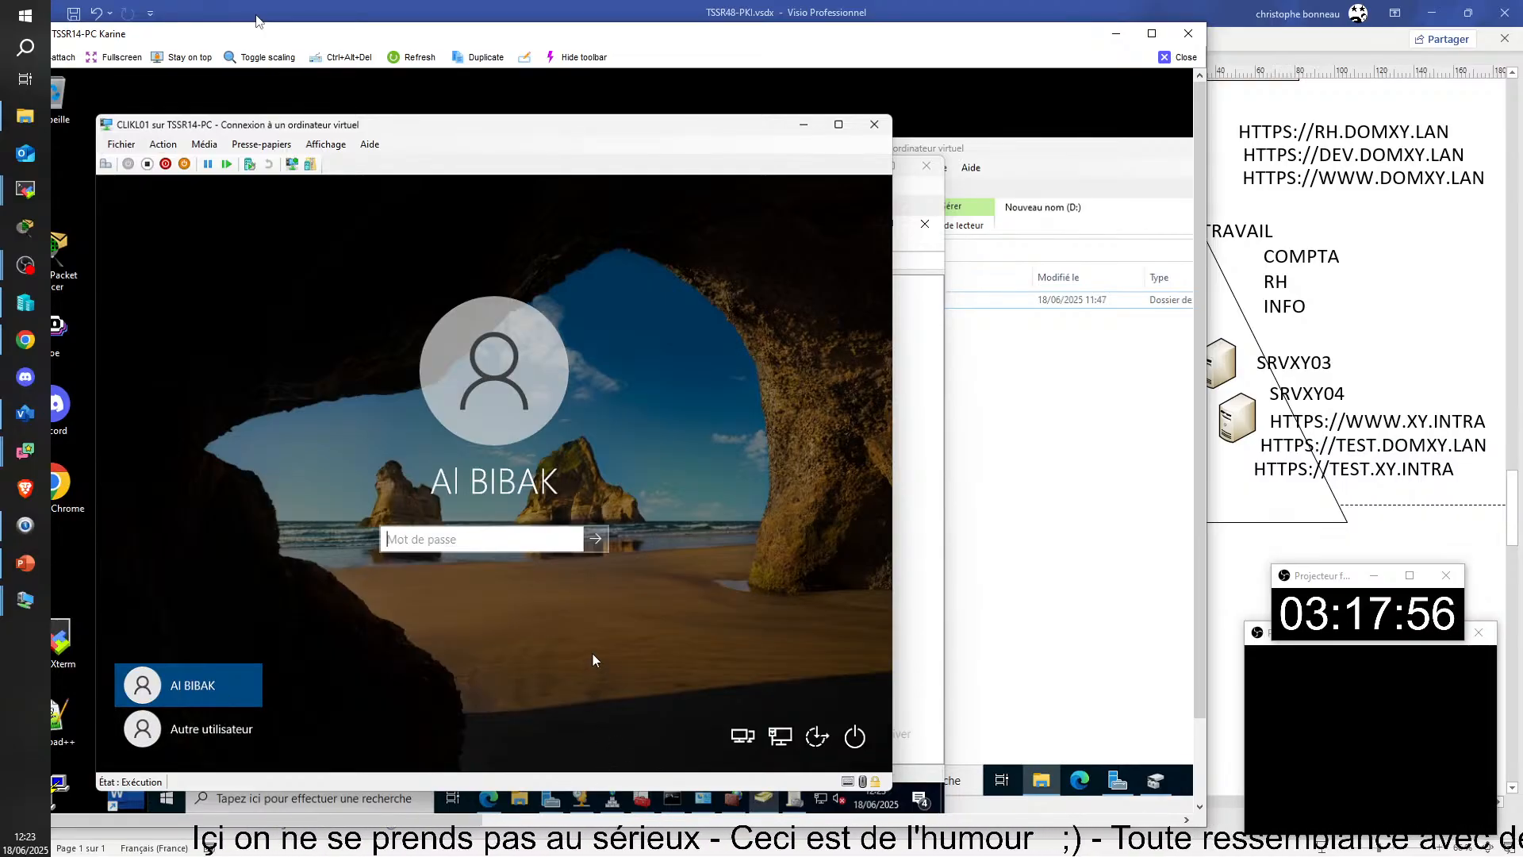
left_click(744, 737)
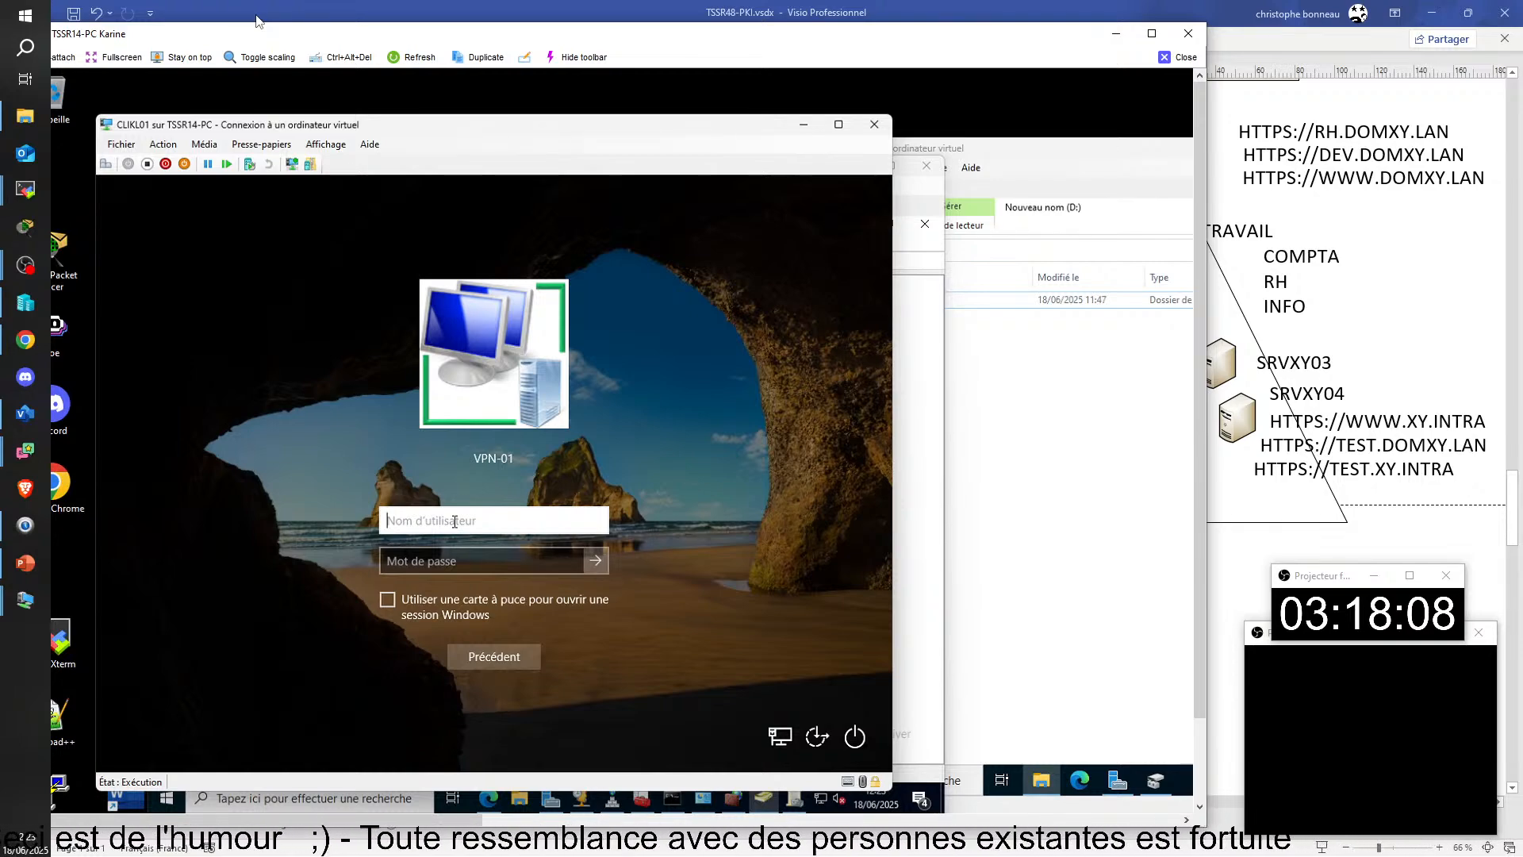
type("a")
key("BackSpace")
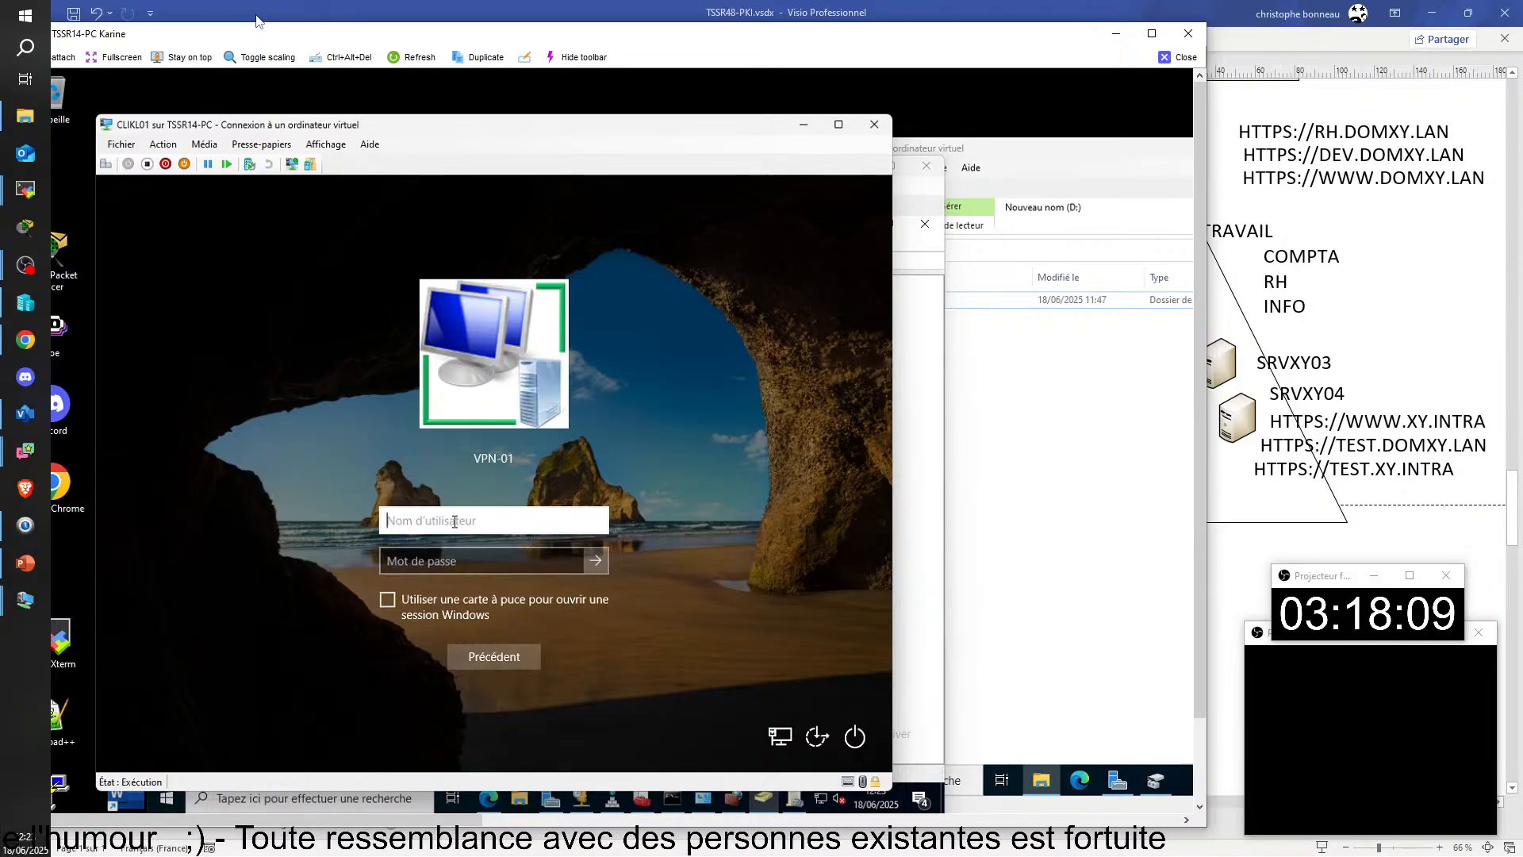
type("ALBIBA")
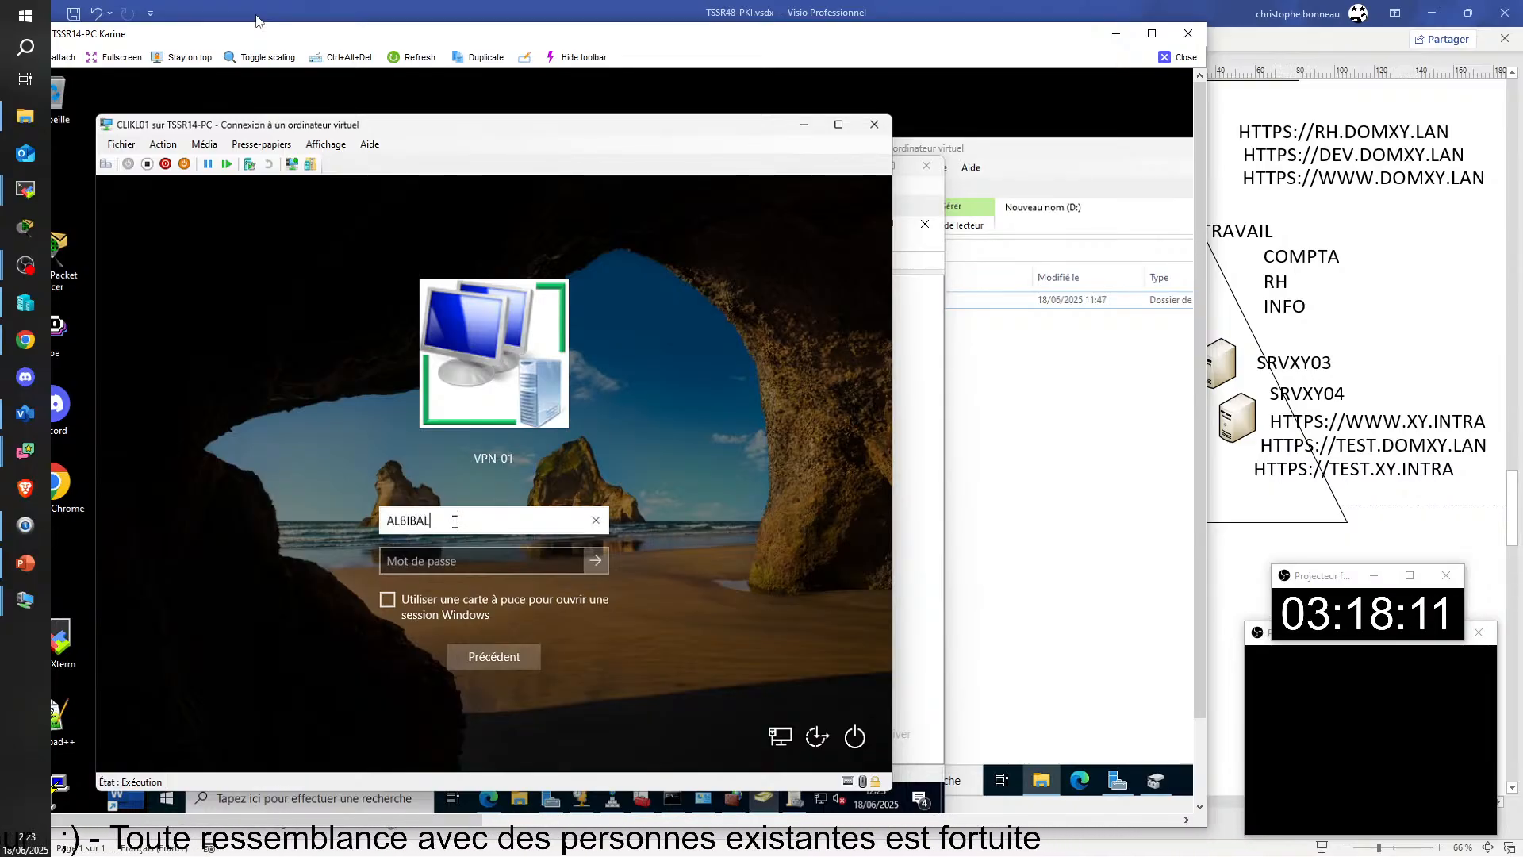
type("K")
Step: Enter the account password for the VPN-01 network sign-in with the correct capitalization and sign in to Windows
left_click(461, 565)
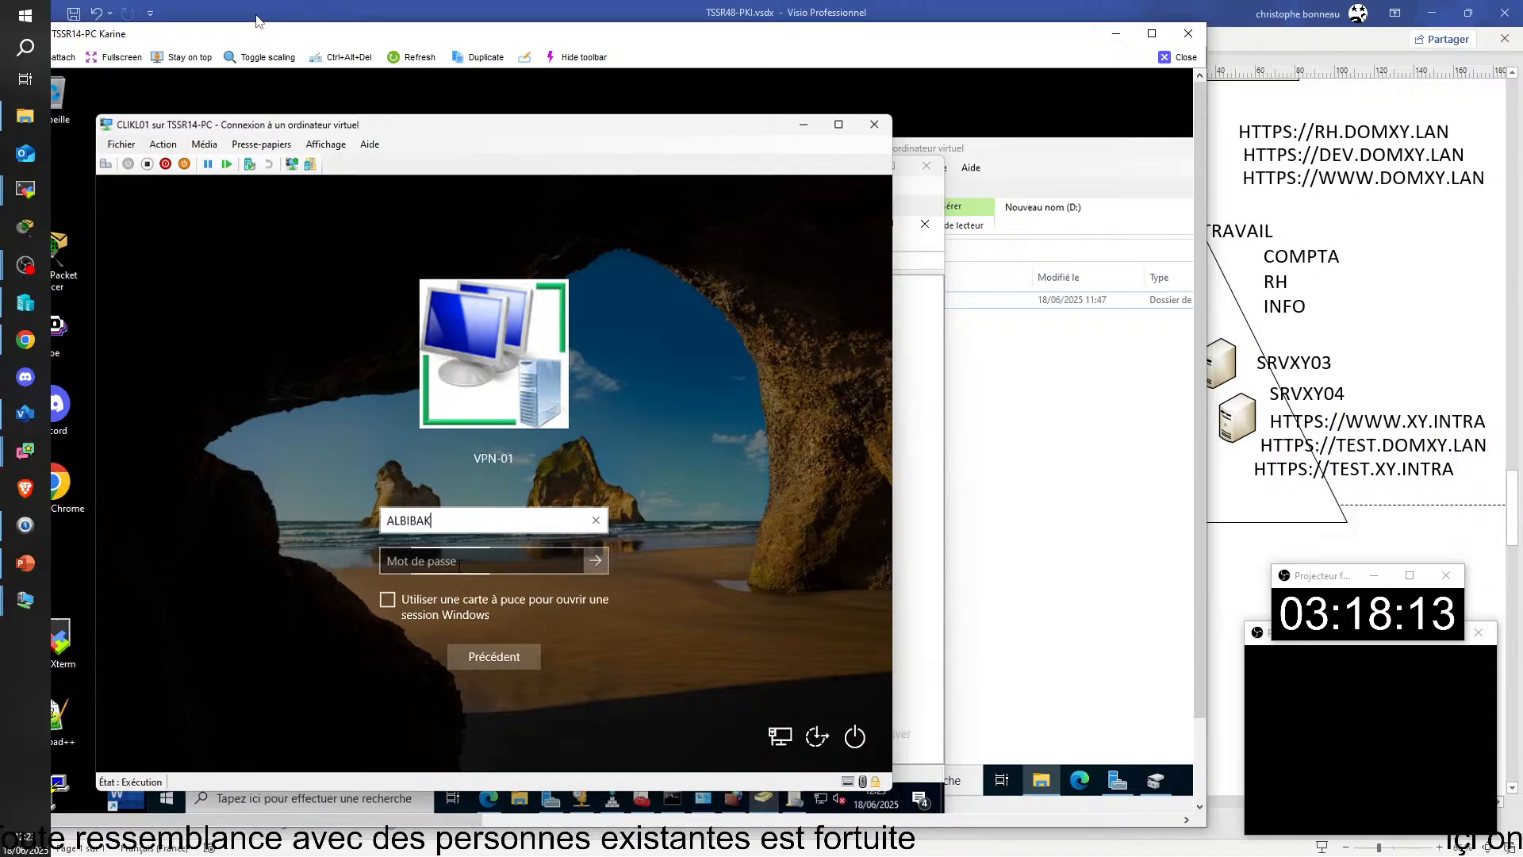
key("Caps_Lock")
type("•")
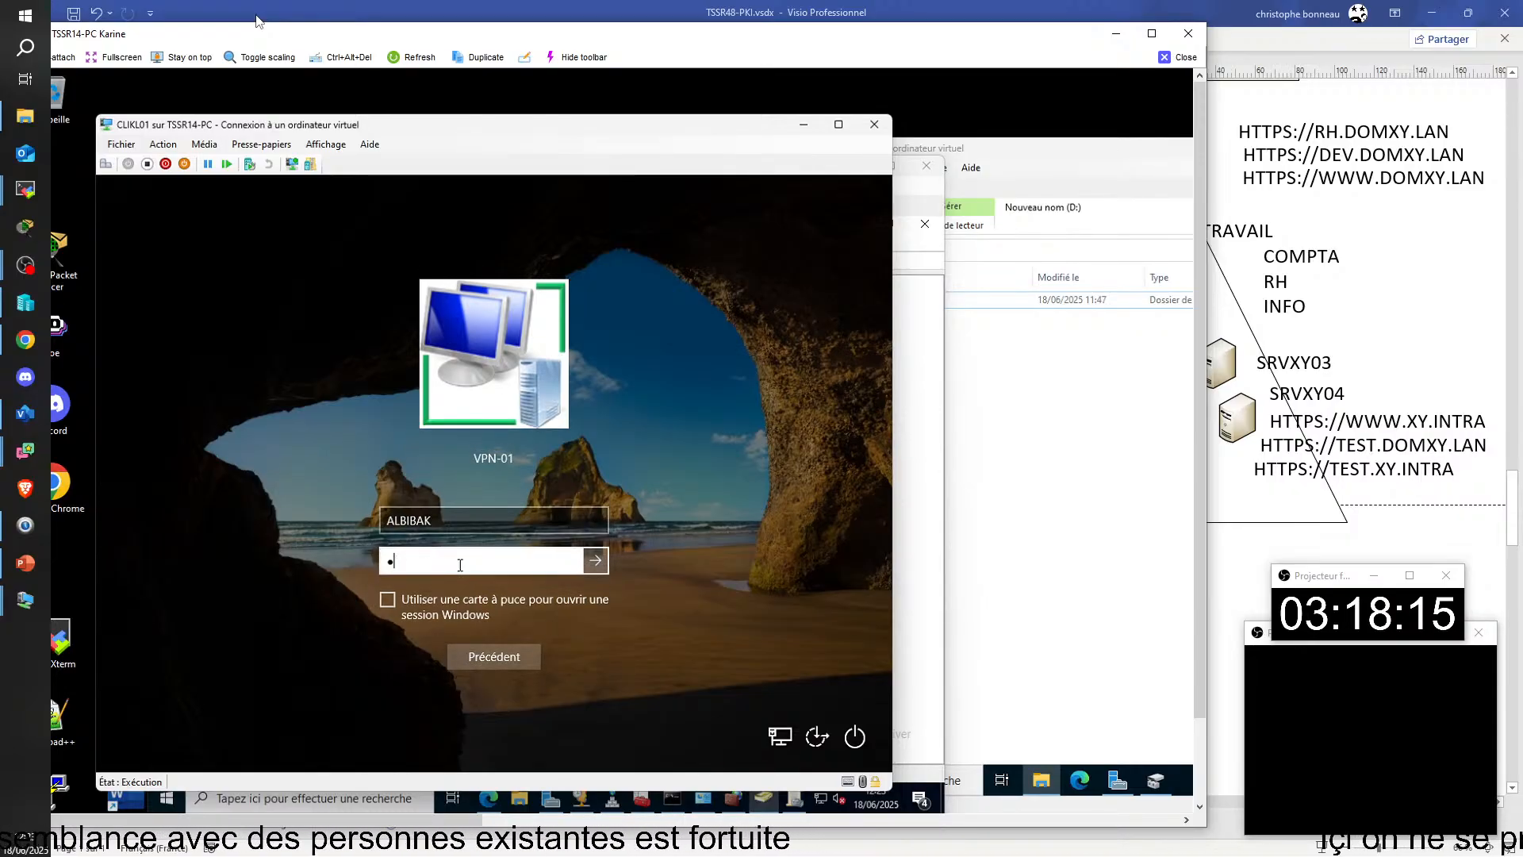
key("Caps_Lock")
type("••")
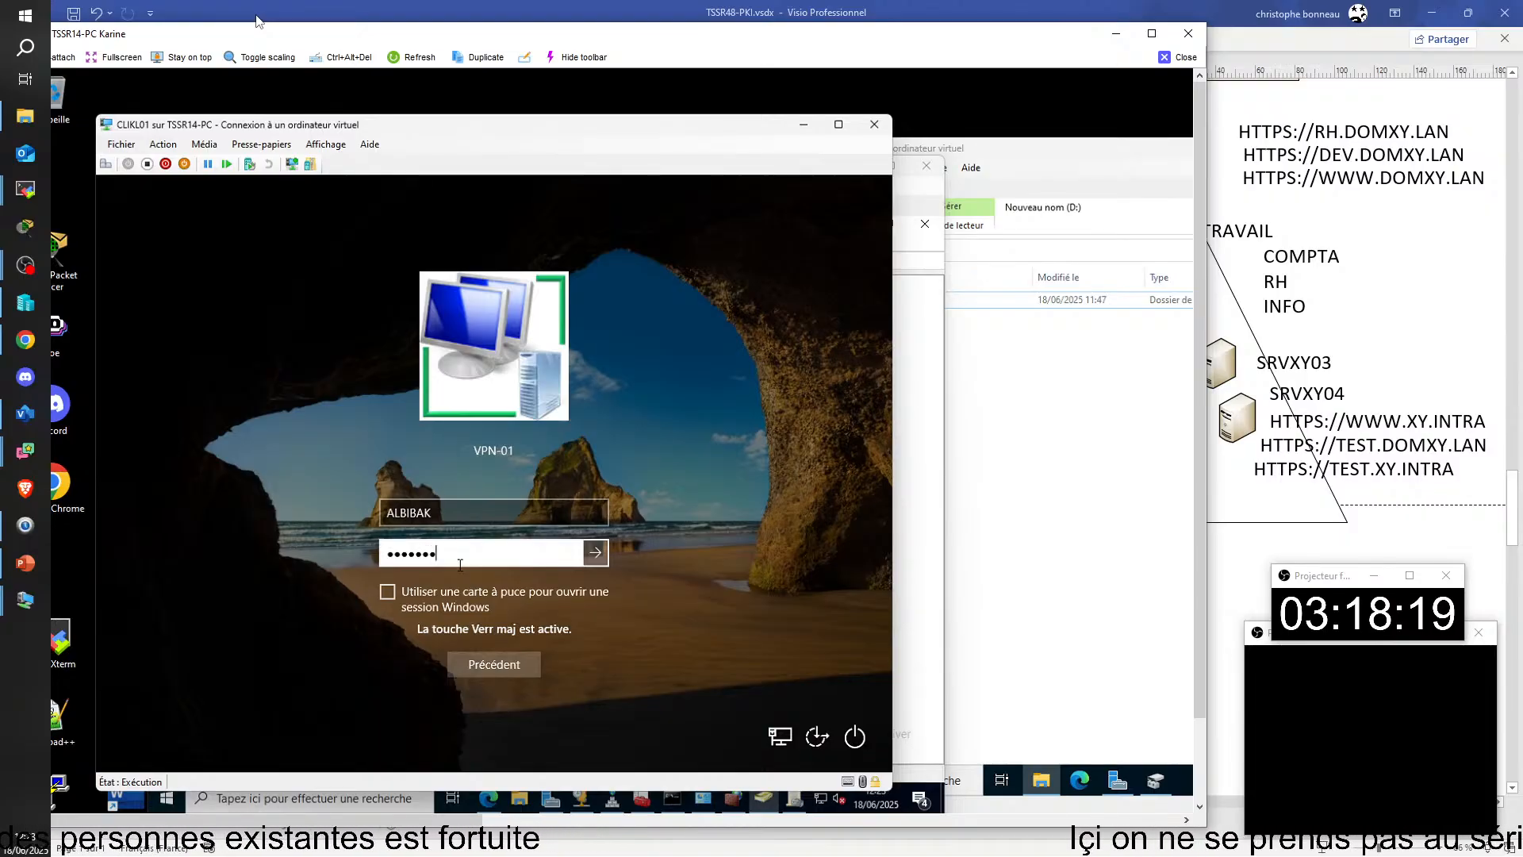
type("••")
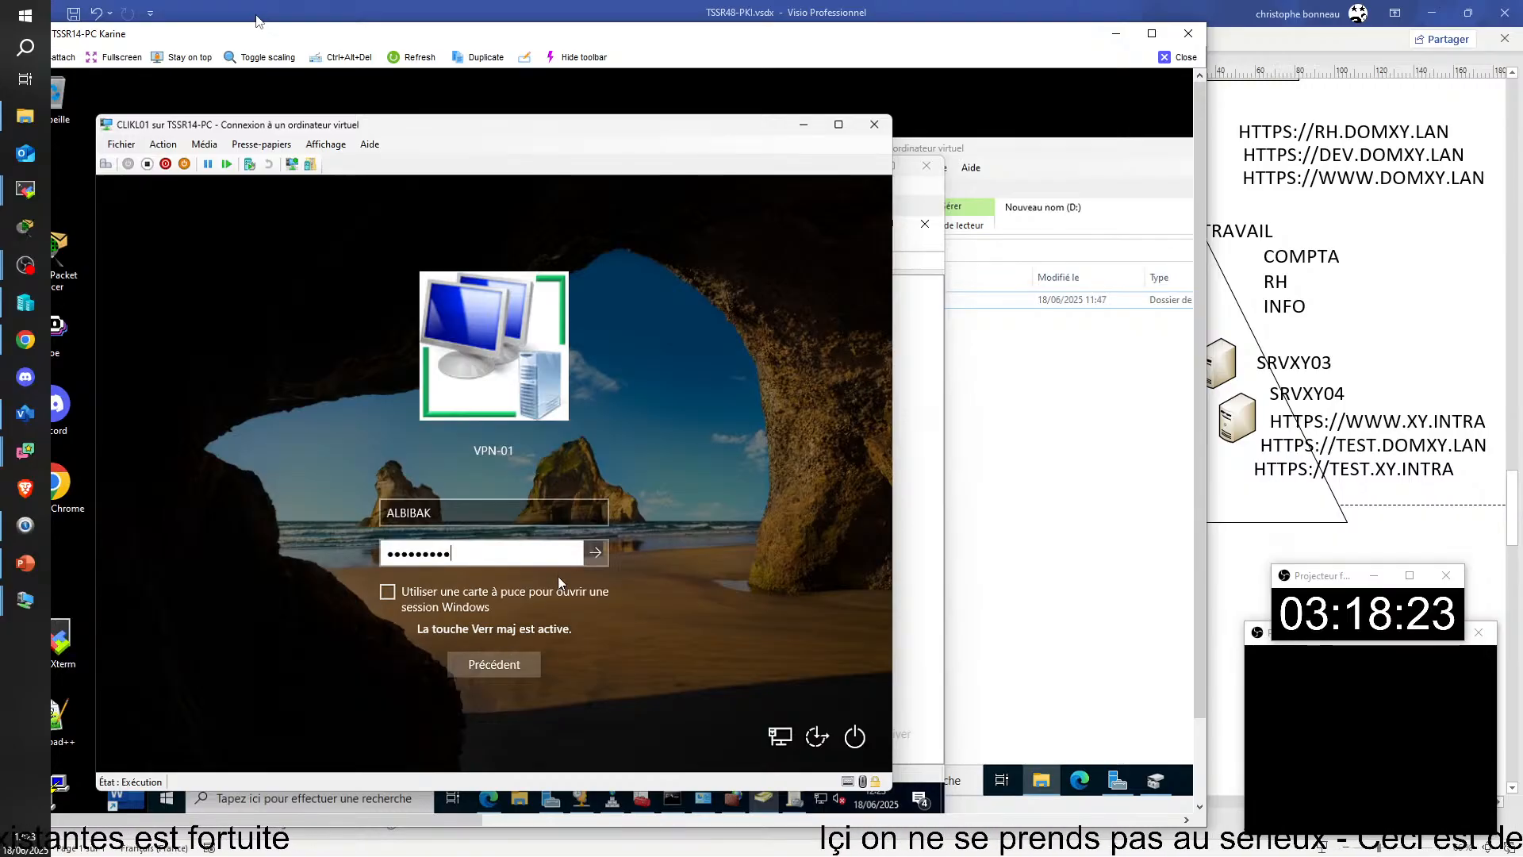
double_click(568, 553)
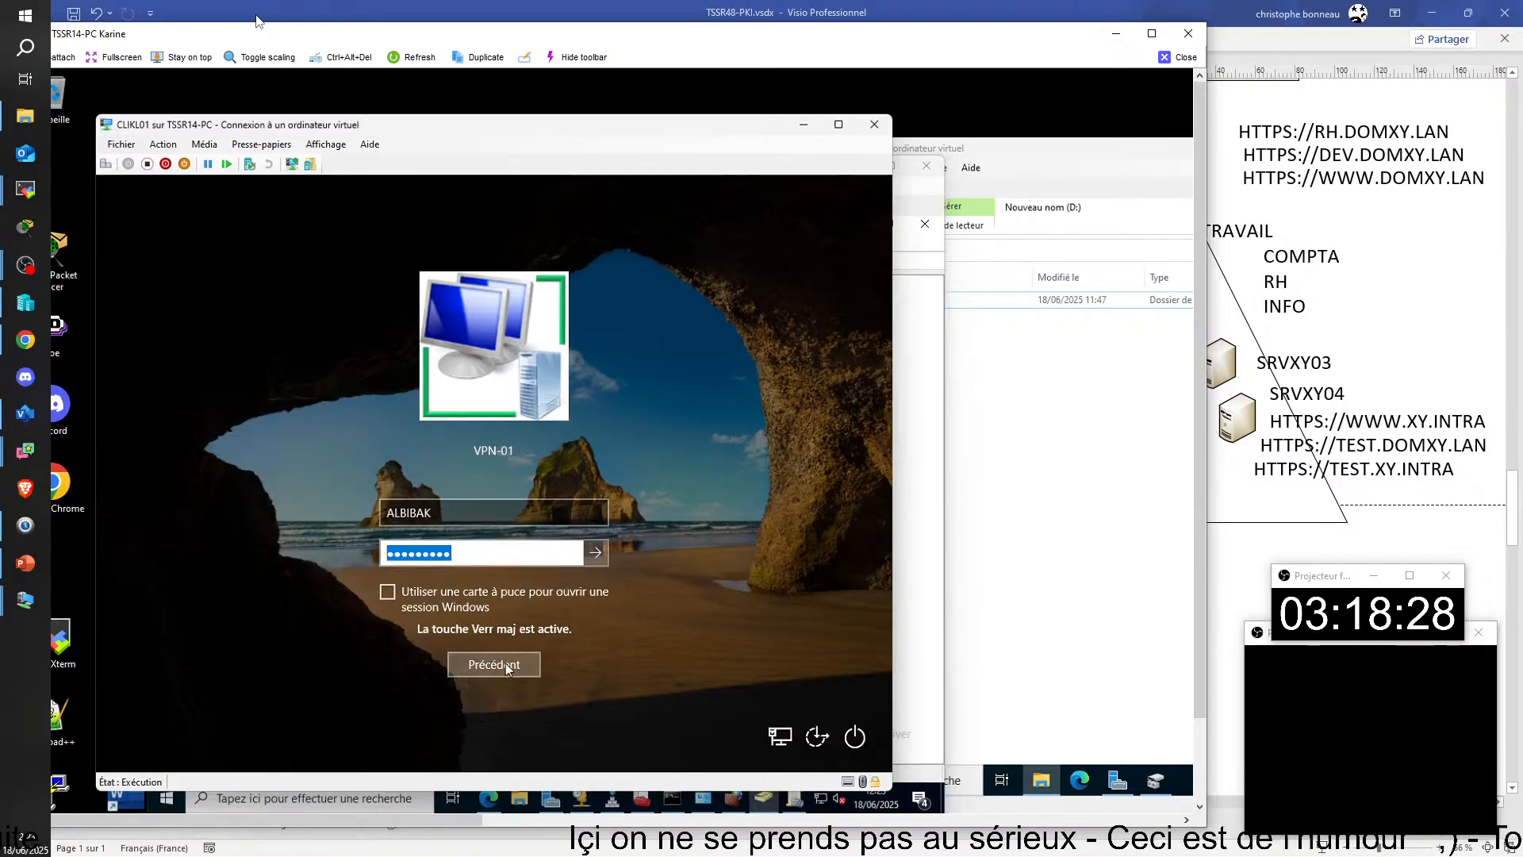
key("BackSpace")
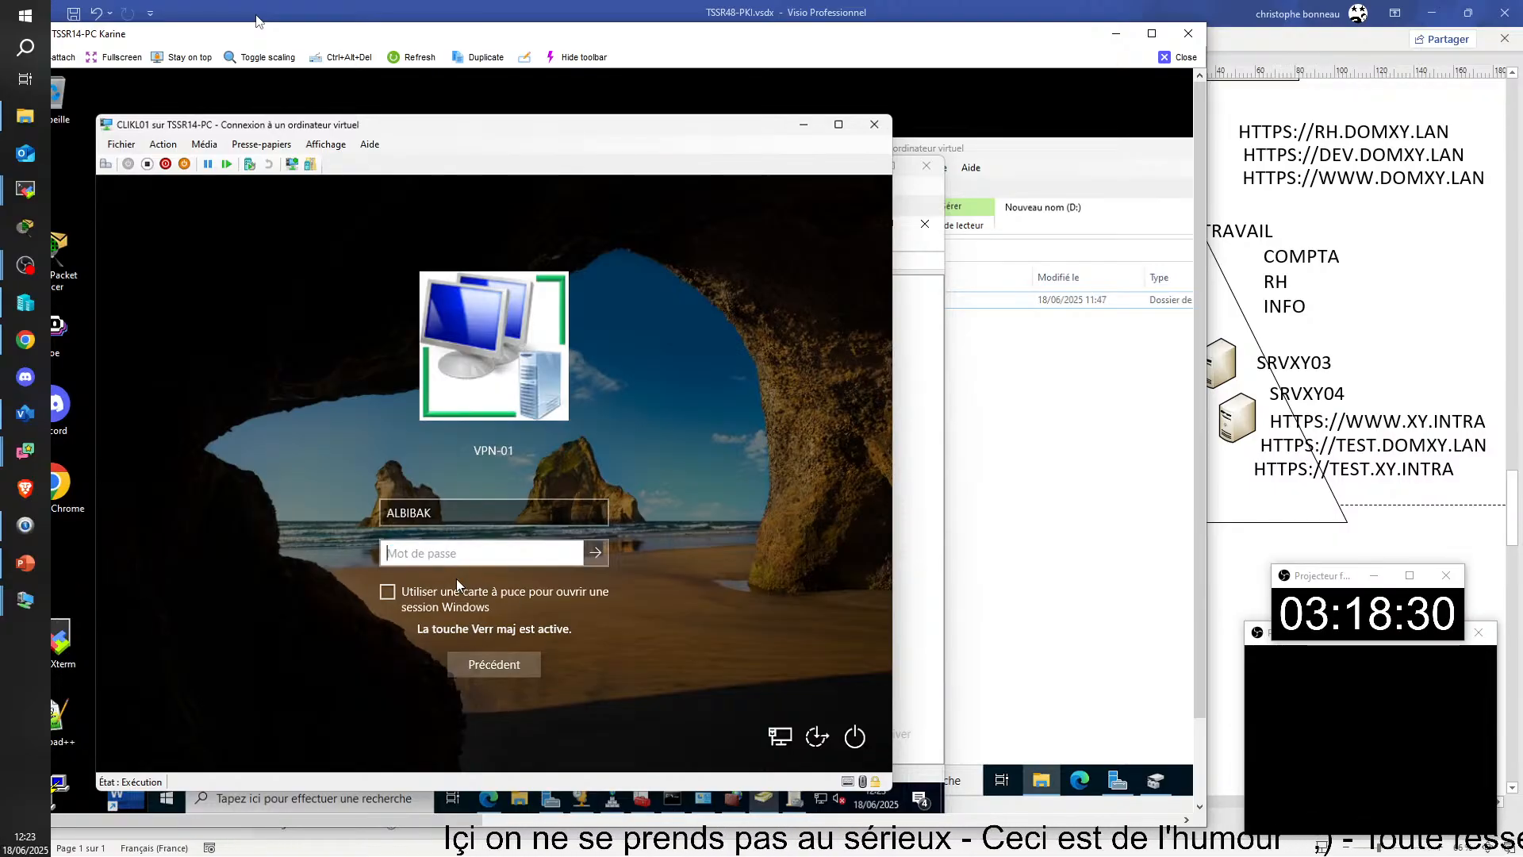
type("•")
key("Caps_Lock")
type("••••••••")
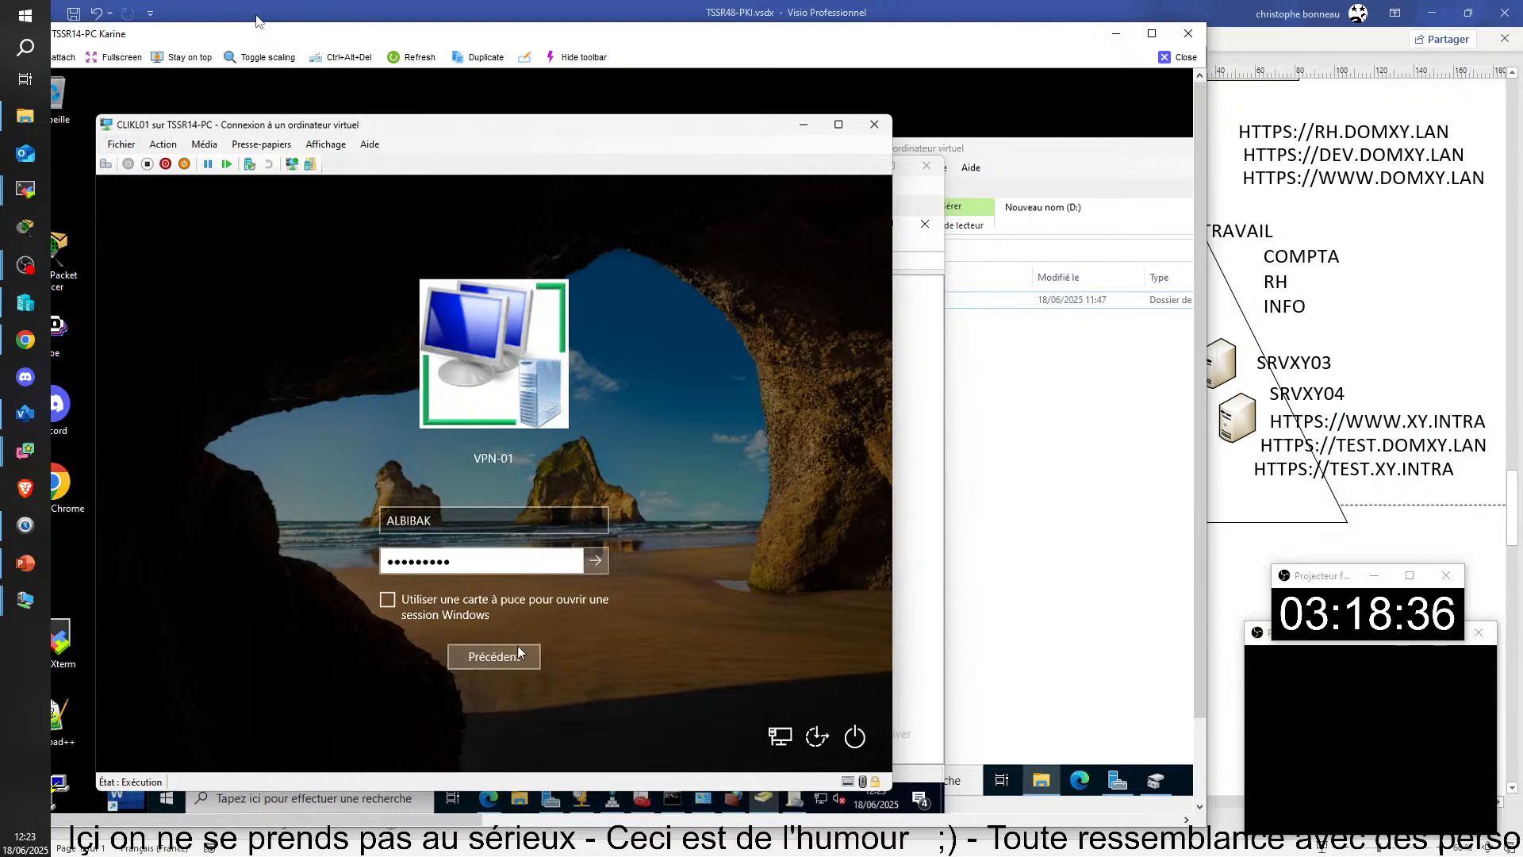
left_click(595, 561)
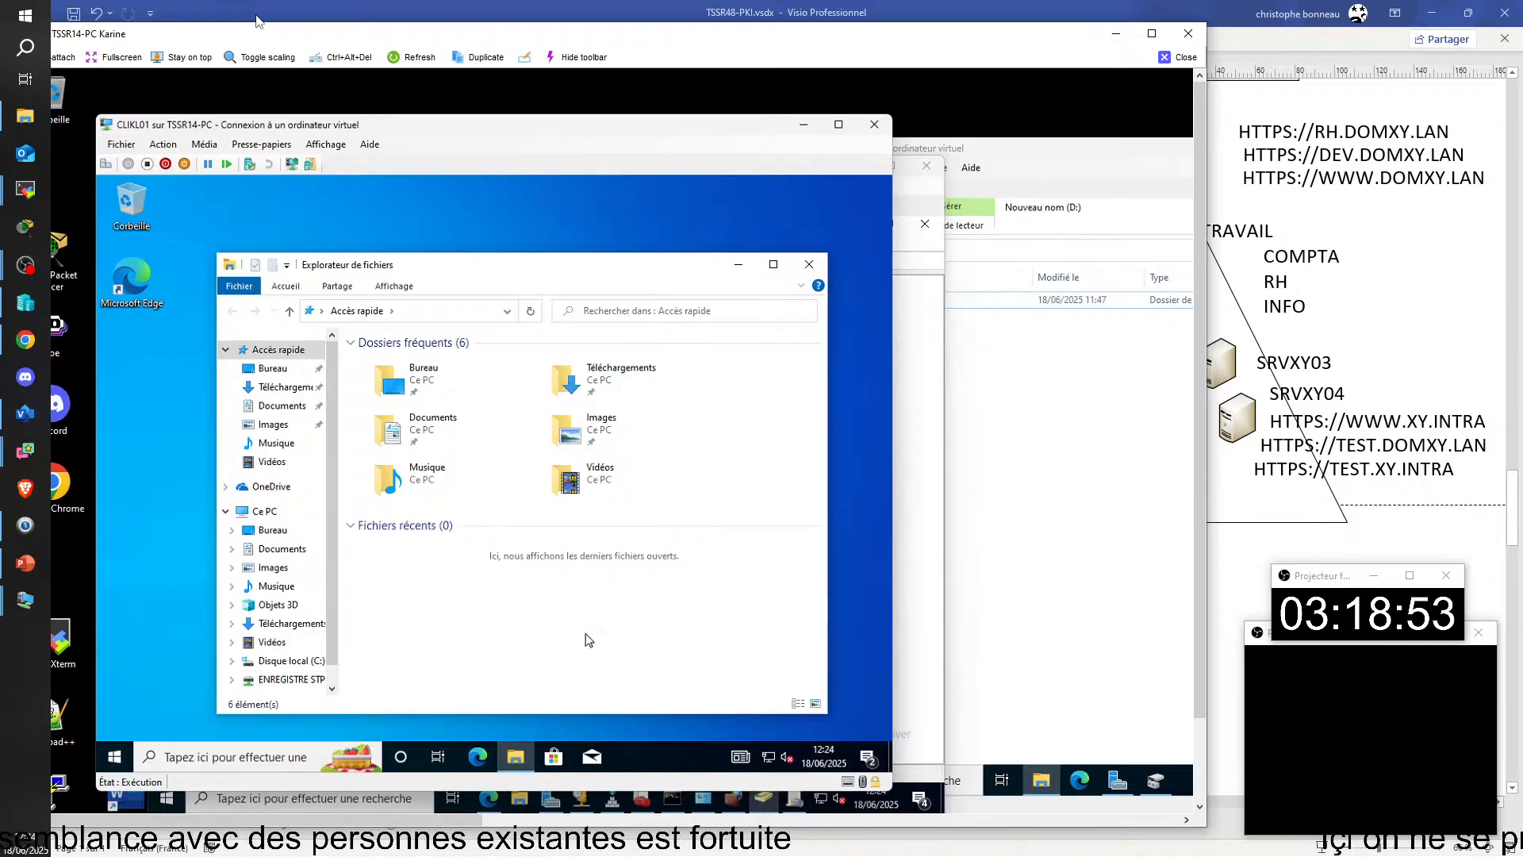
Step: Display Ce PC in the new session and check the drives under Emplacements réseau
left_click(264, 511)
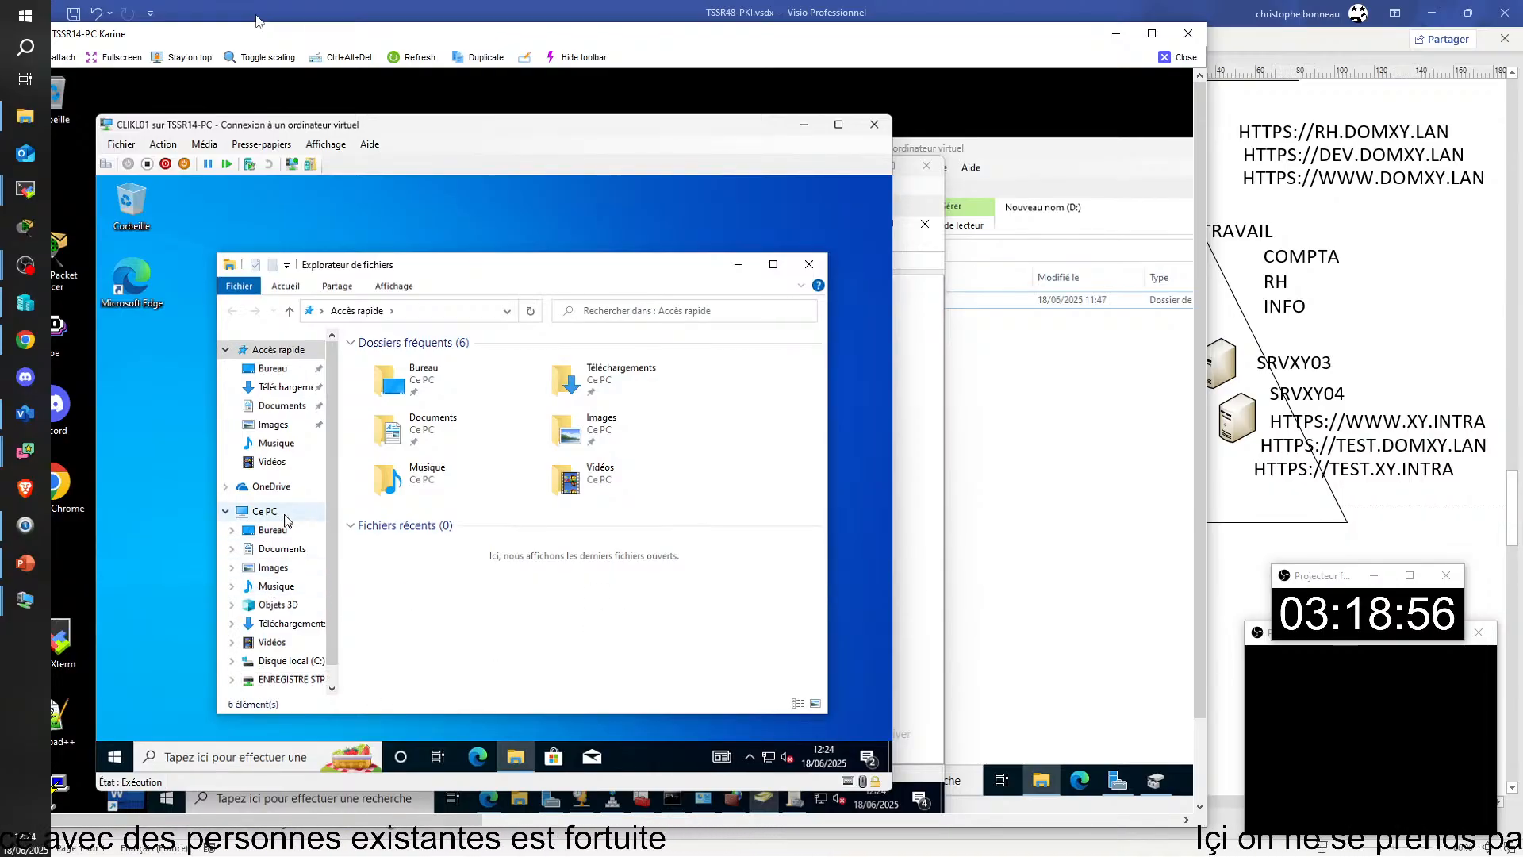
scroll(635, 651, "down", 1)
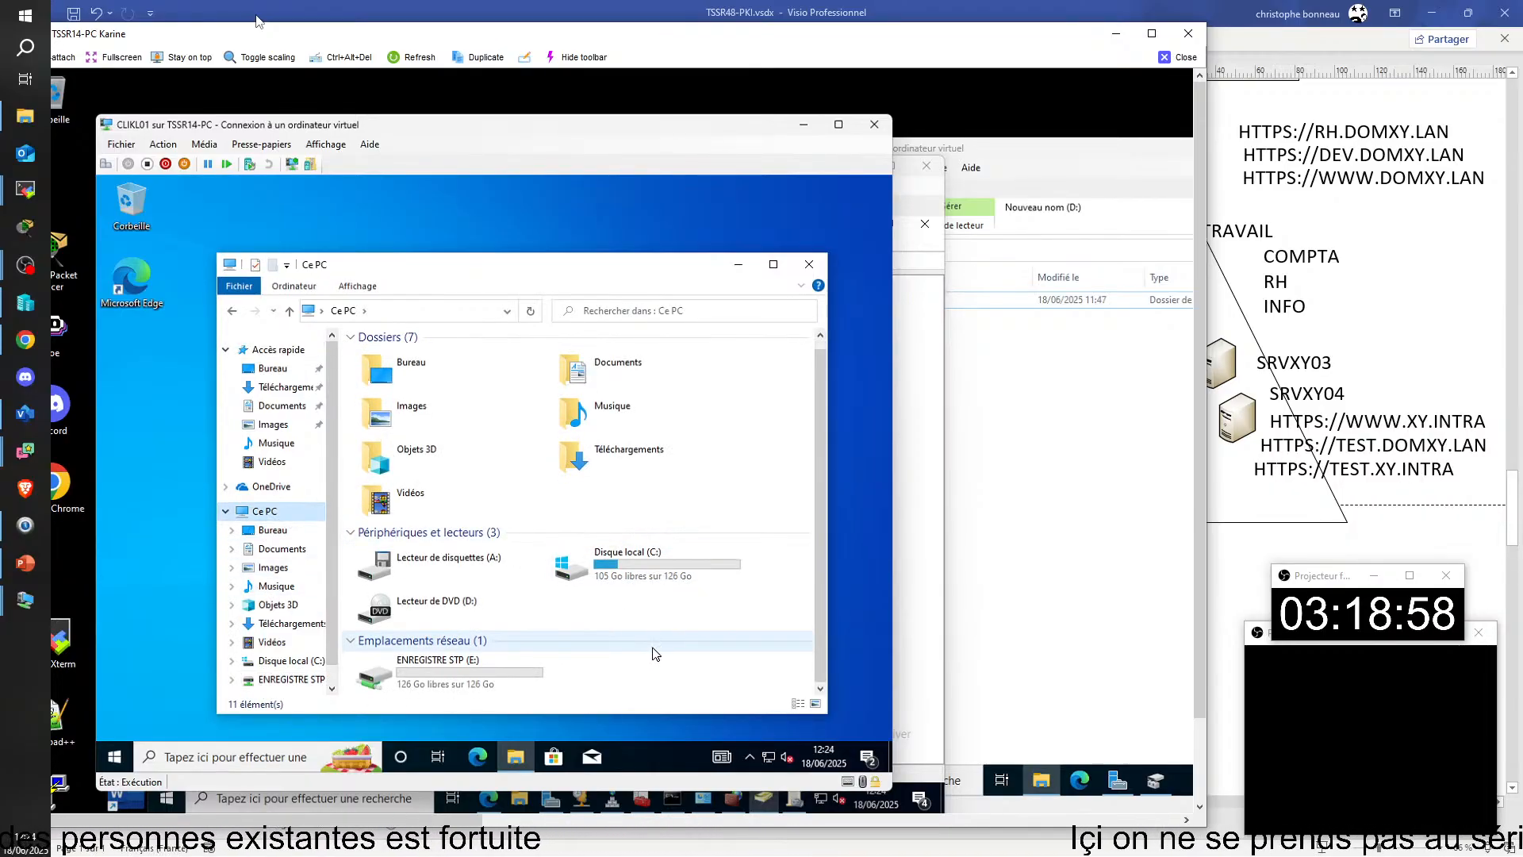
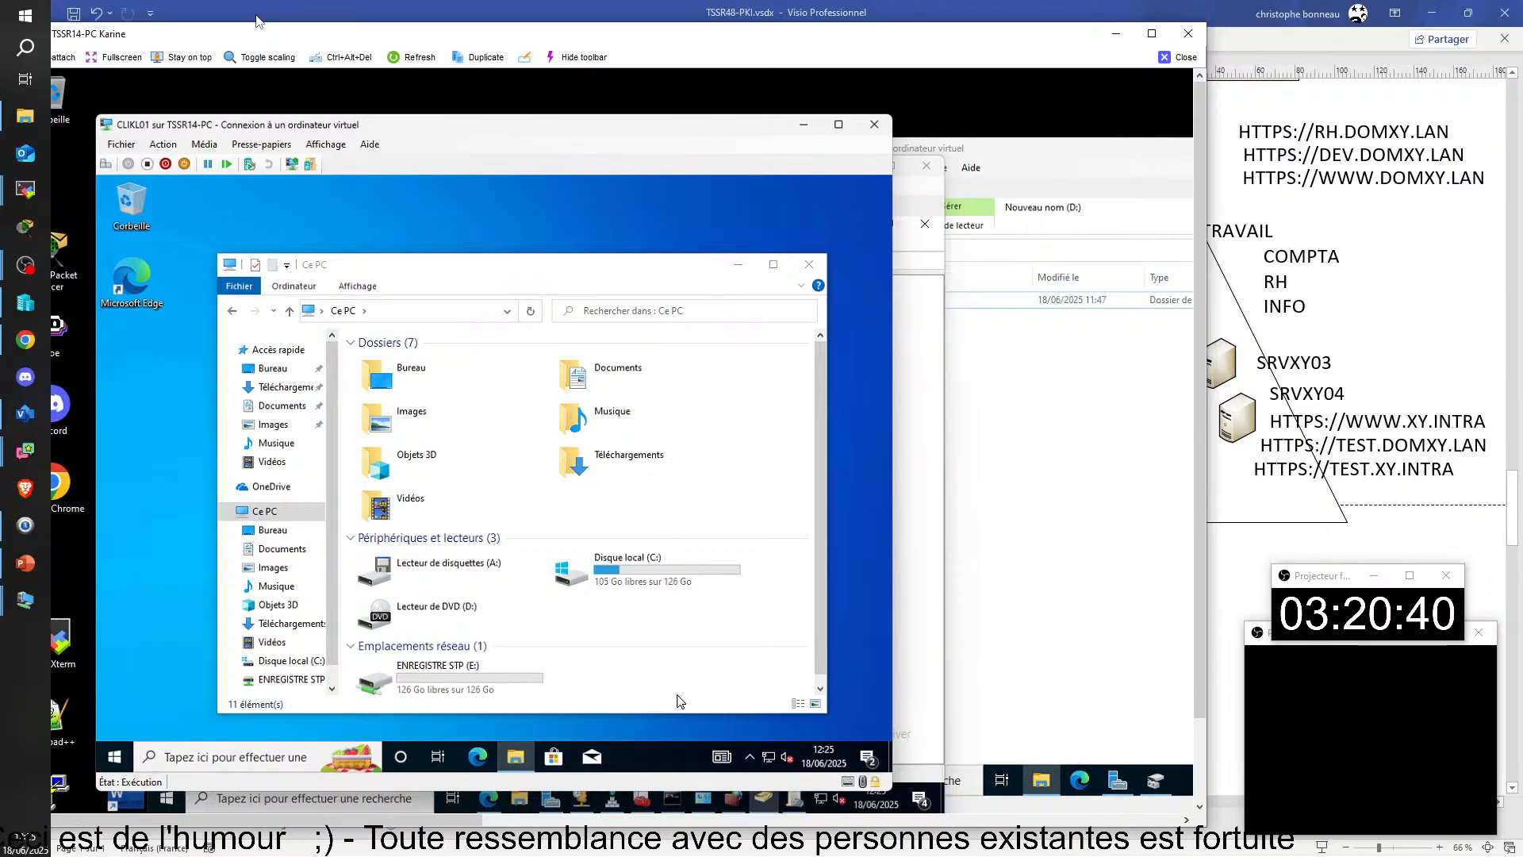
Step: Dismiss the Windows firewall notification on CLIKL01 and sign out of the Windows session
left_click(680, 702)
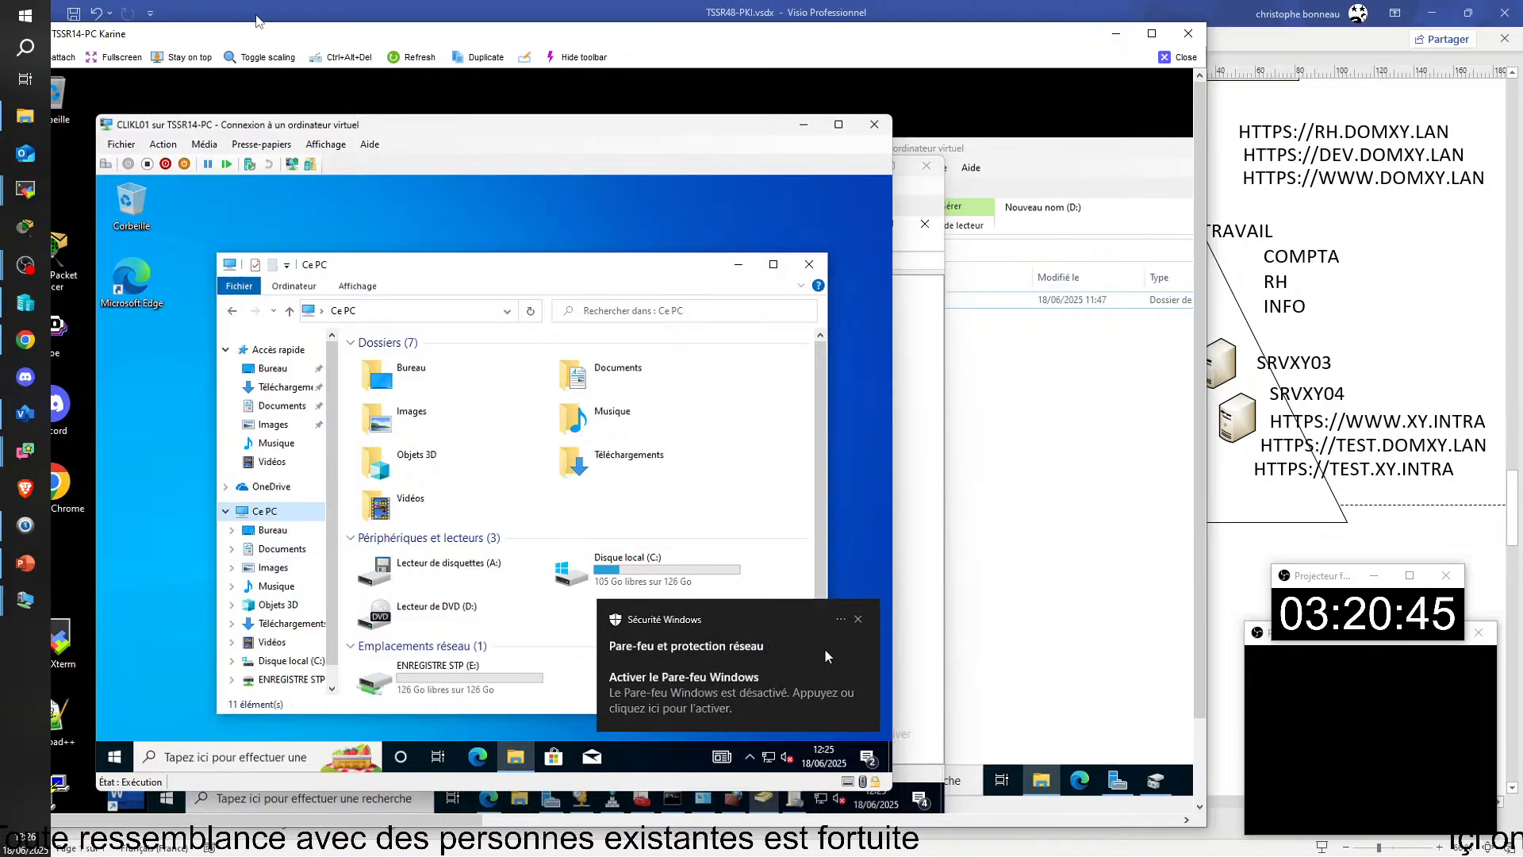
left_click(856, 617)
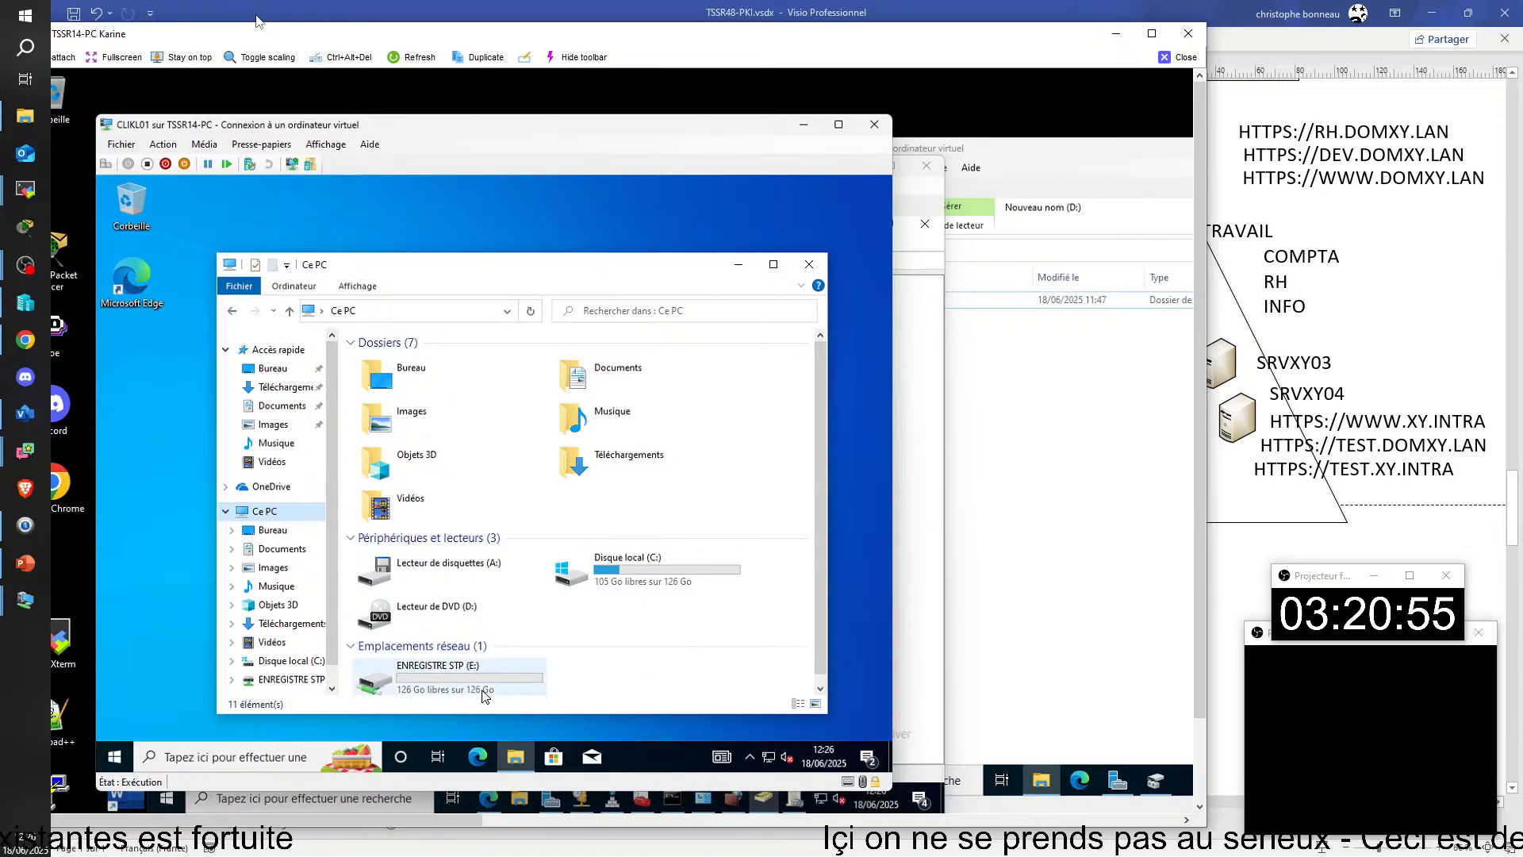
left_click(115, 757)
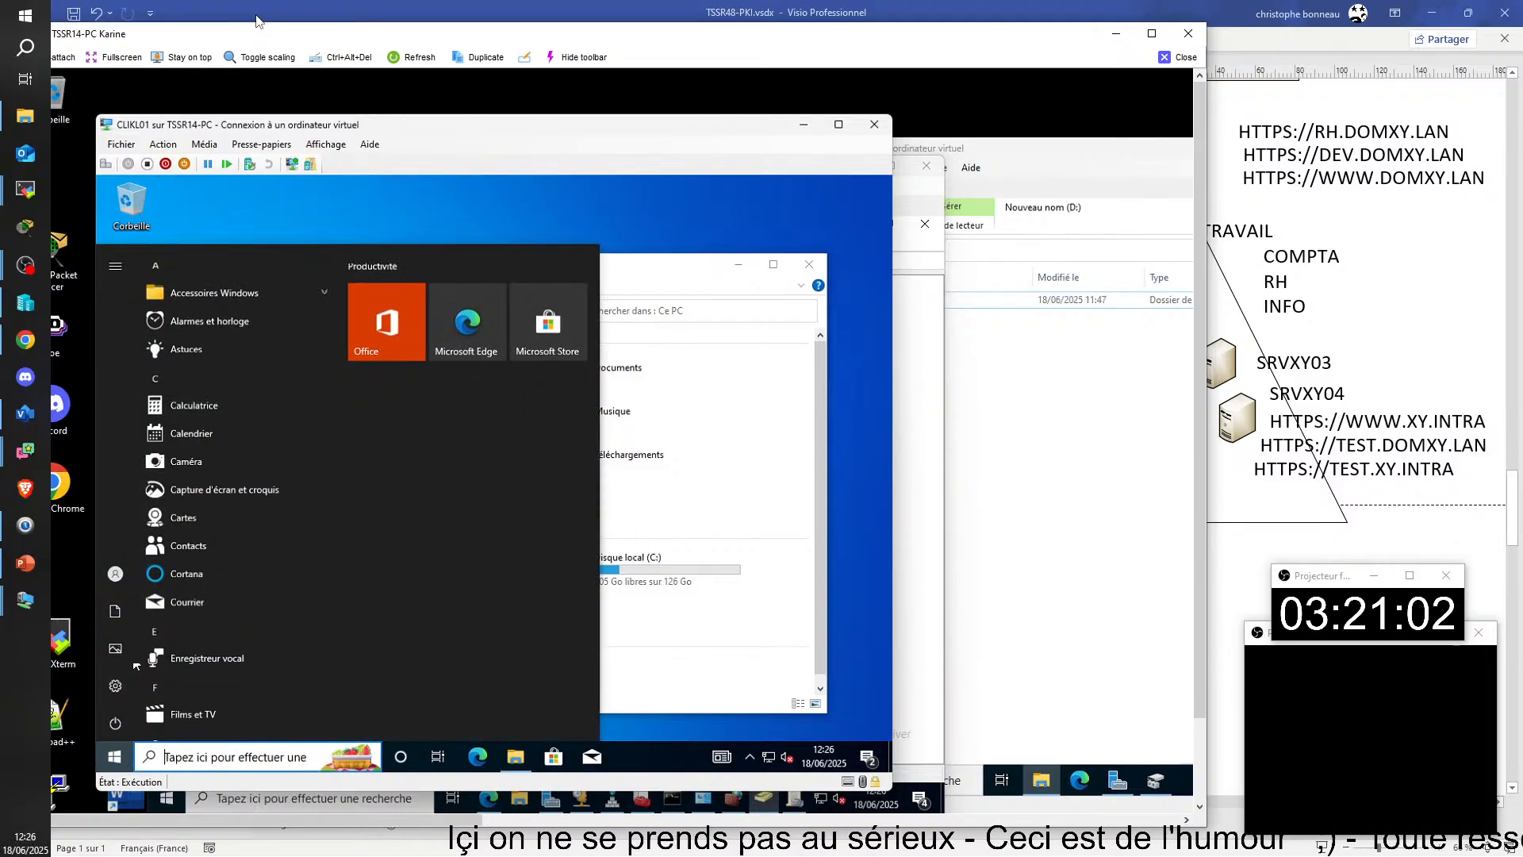
left_click(116, 574)
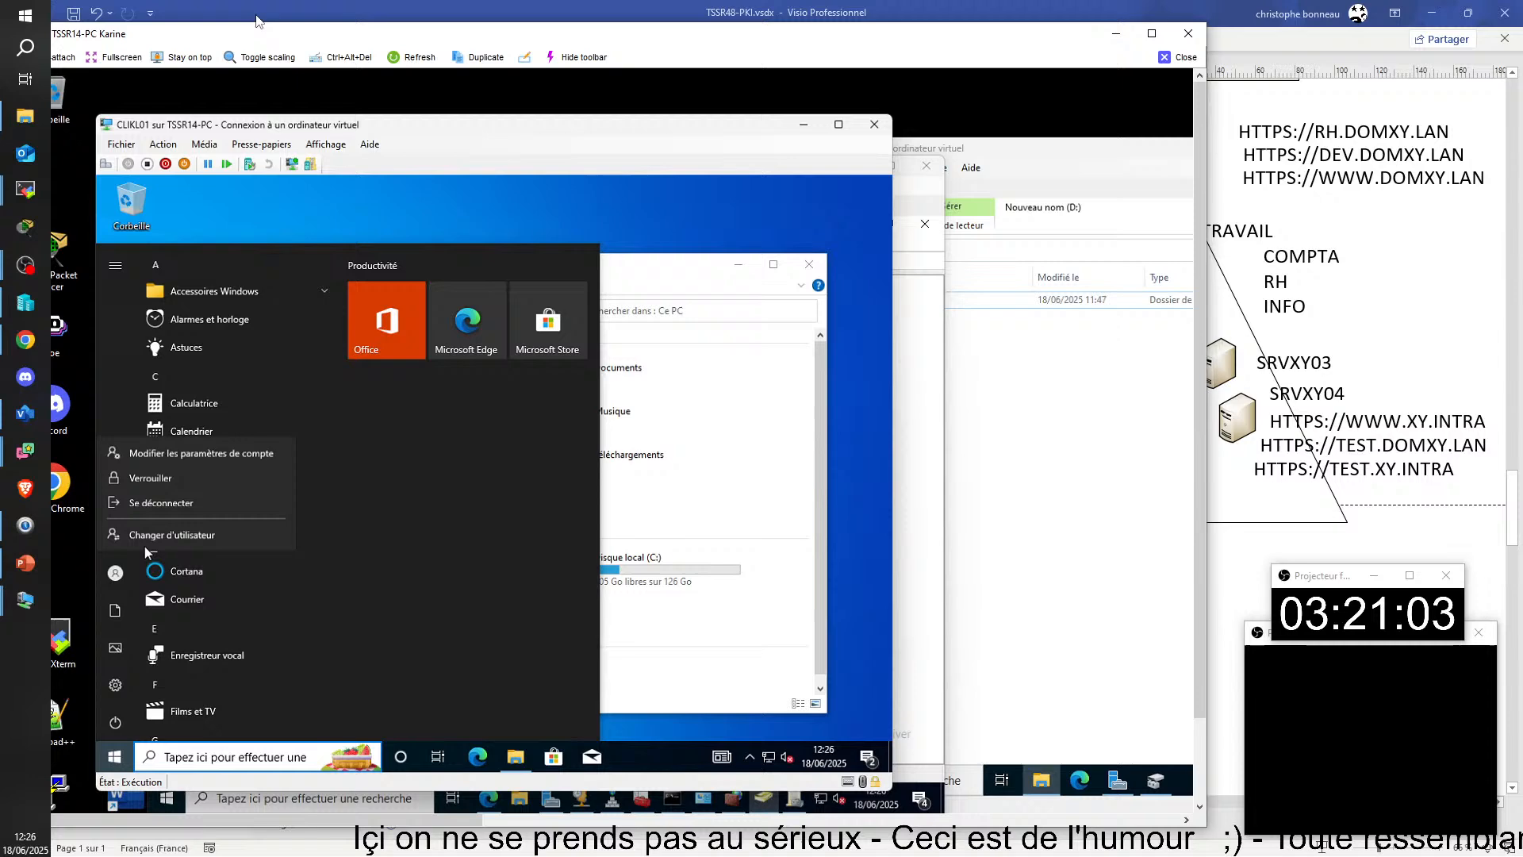
left_click(165, 500)
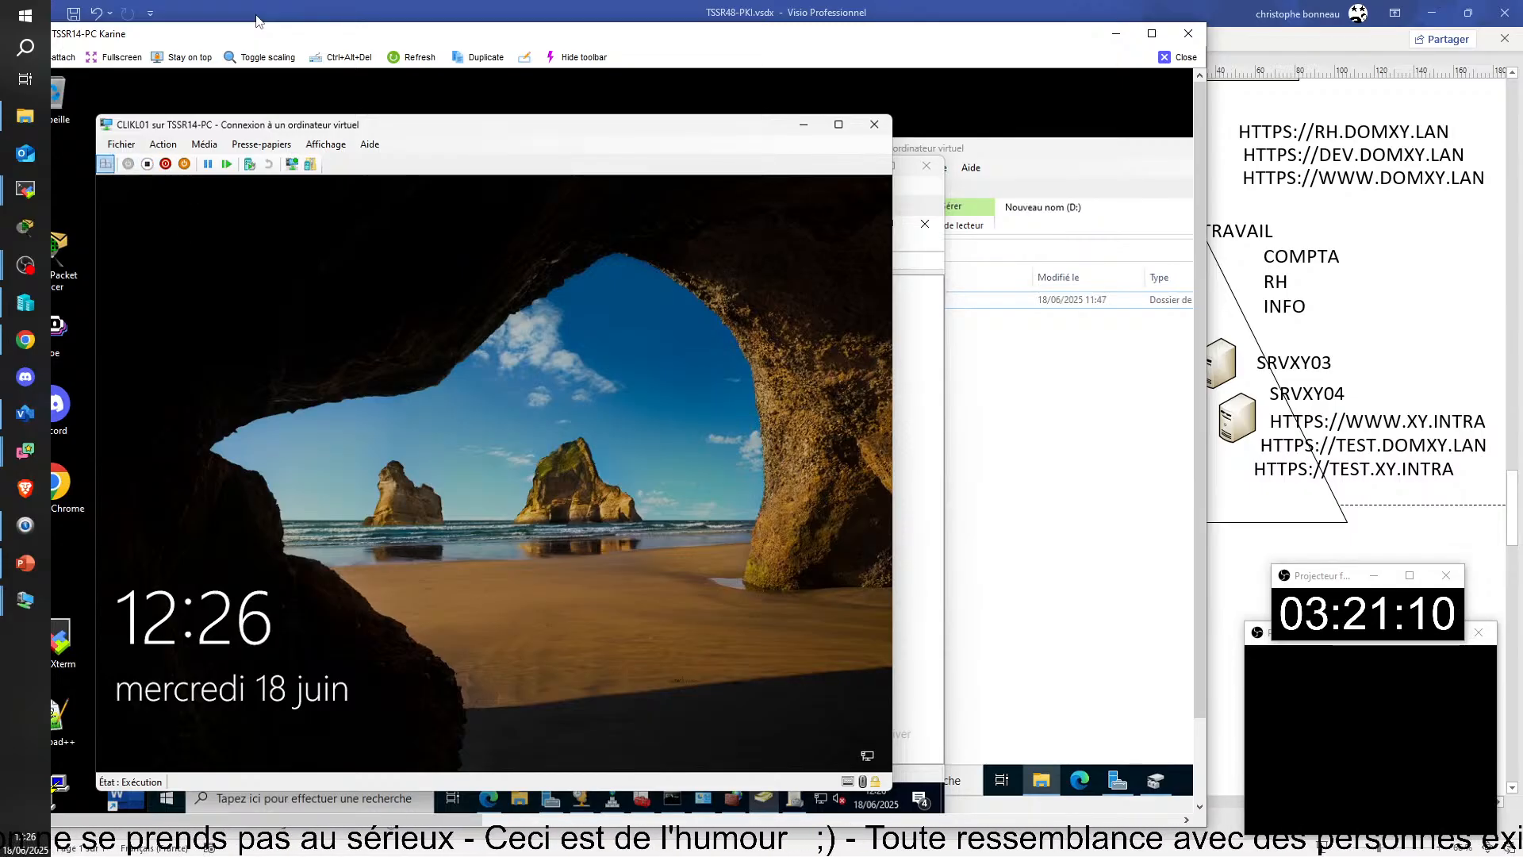
Step: Connect CLIKL01's network adapter to the virtual switch VSWITCH-PRIV01 in the virtual machine's settings and apply the change
left_click(118, 148)
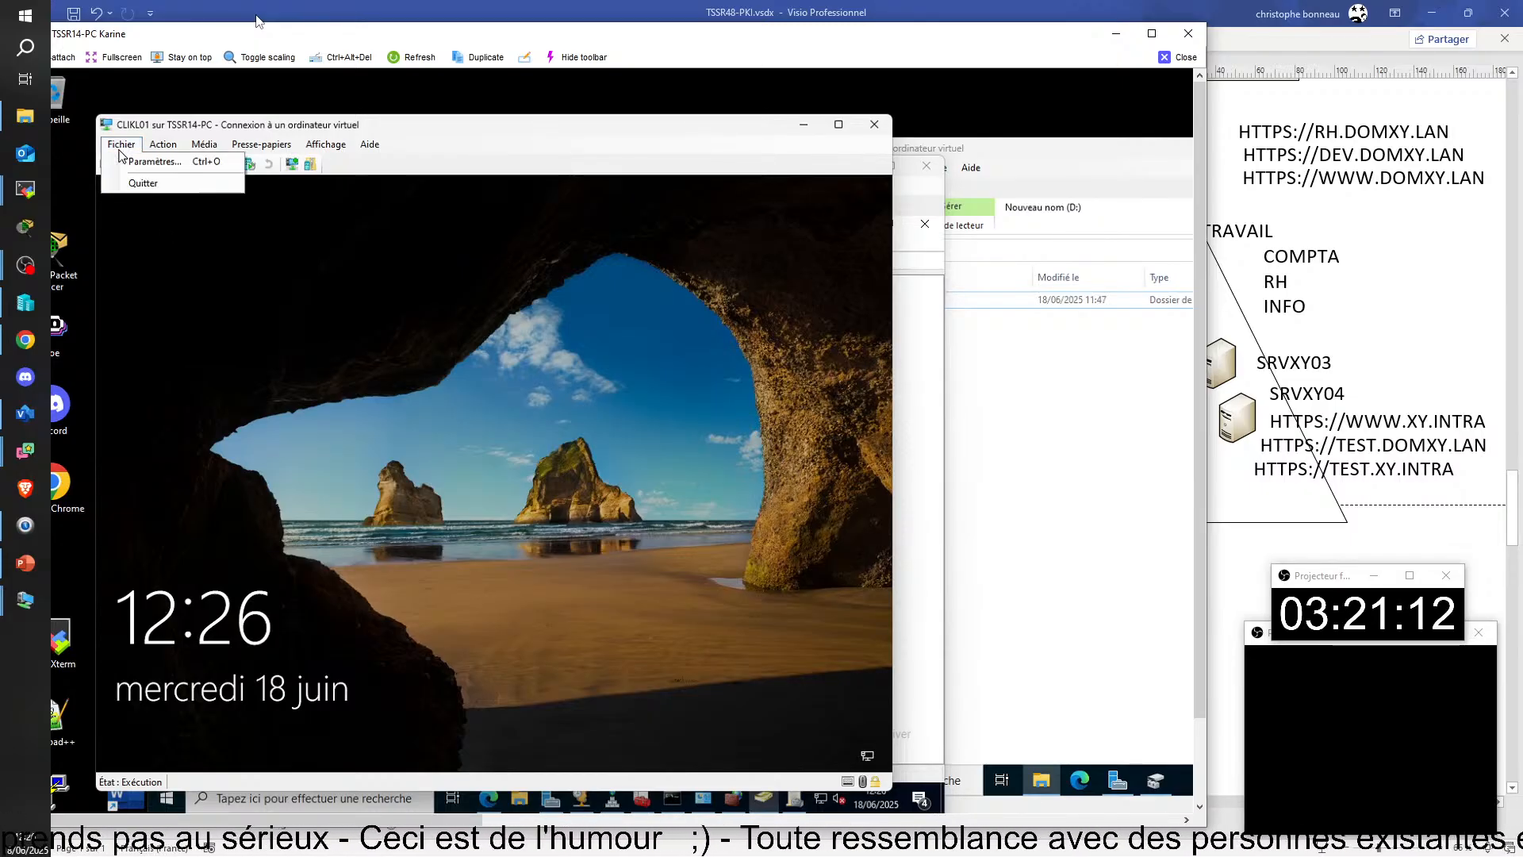
left_click(133, 161)
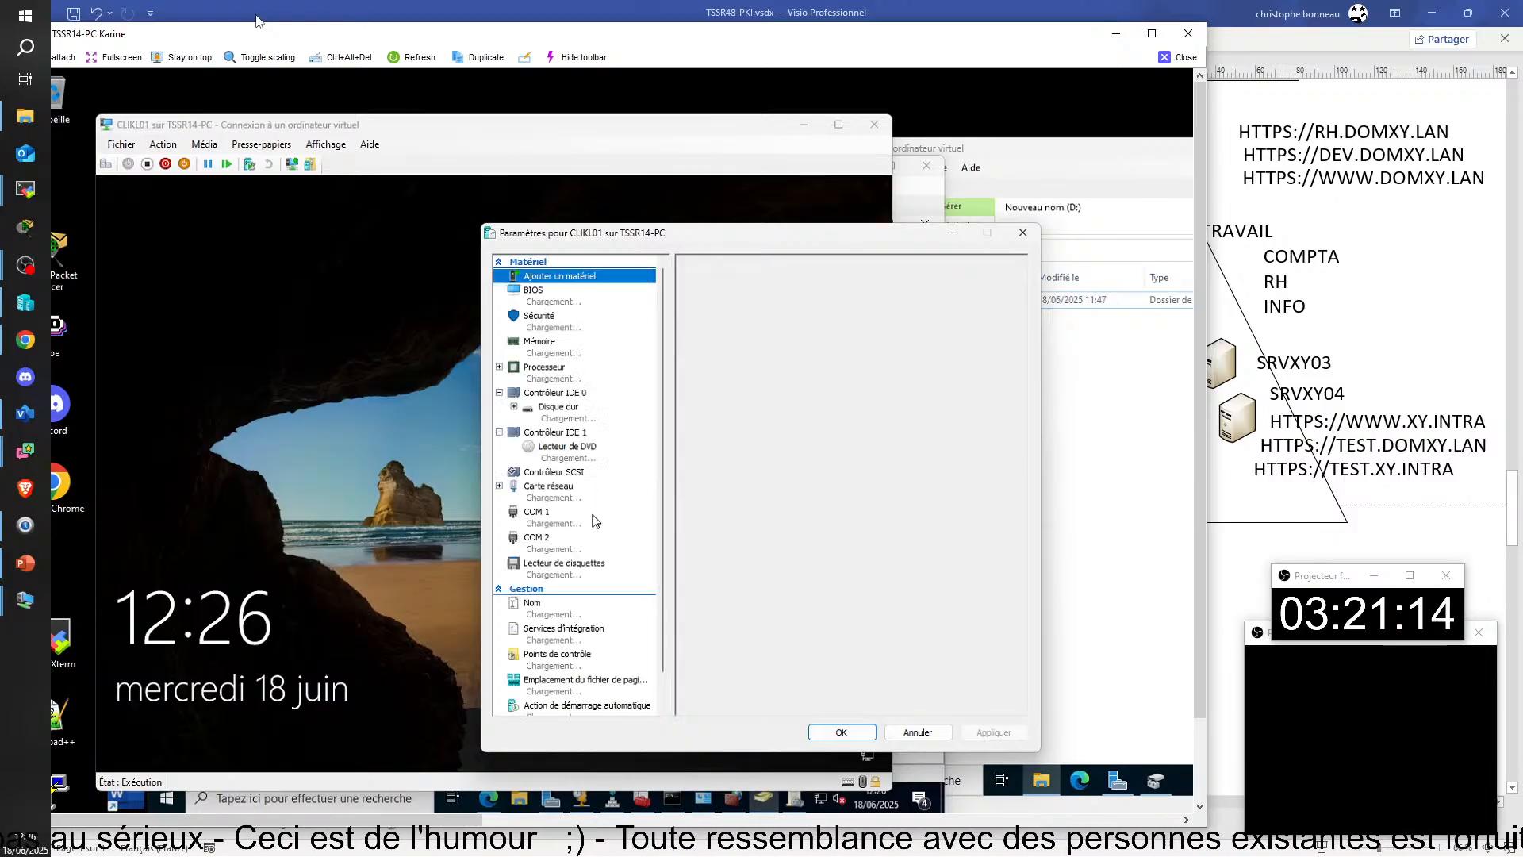
left_click(559, 493)
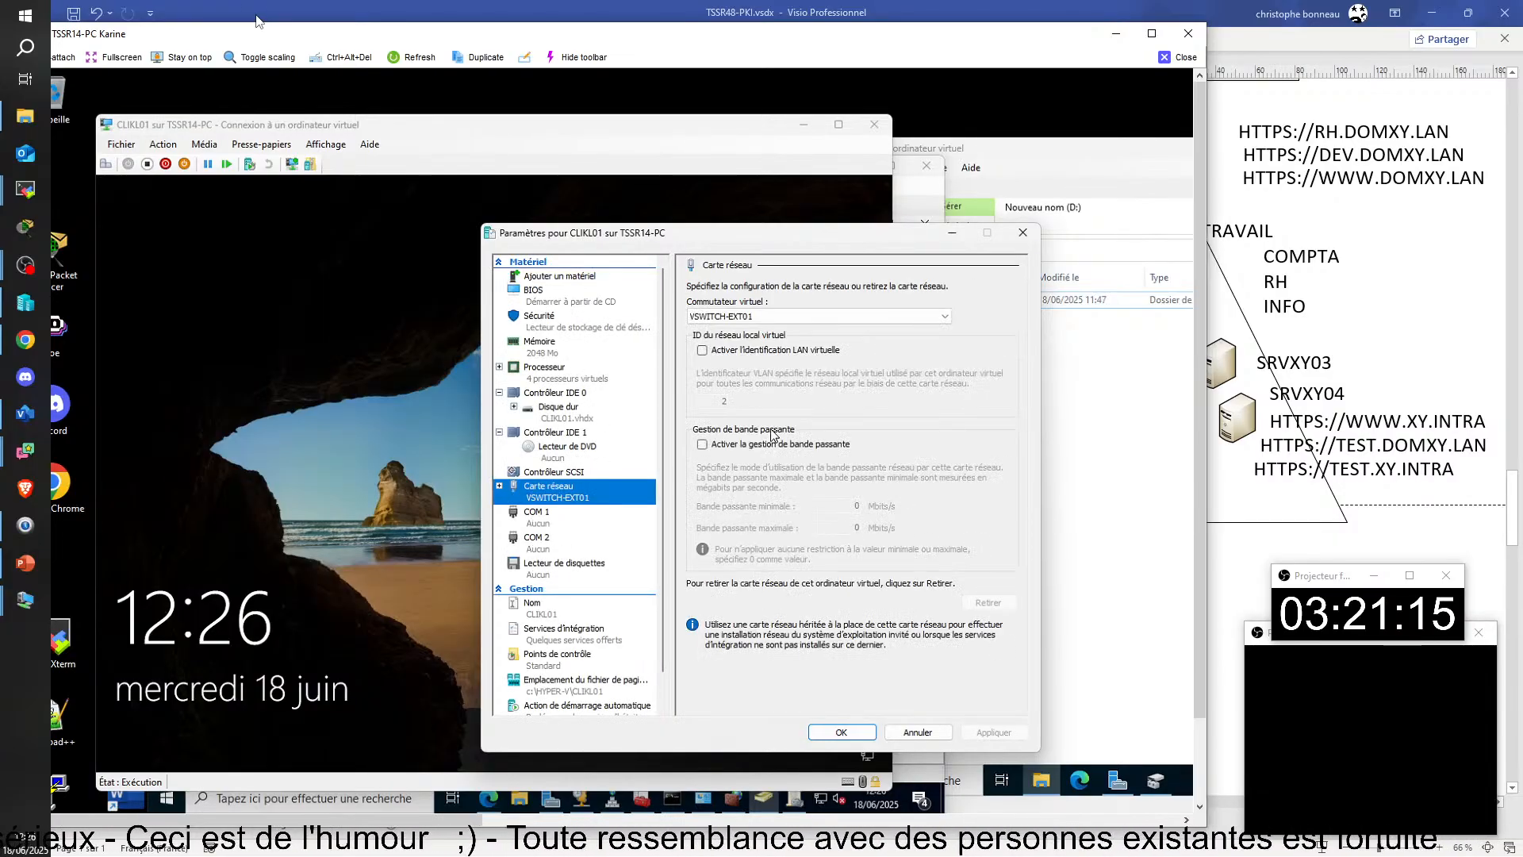
left_click(847, 316)
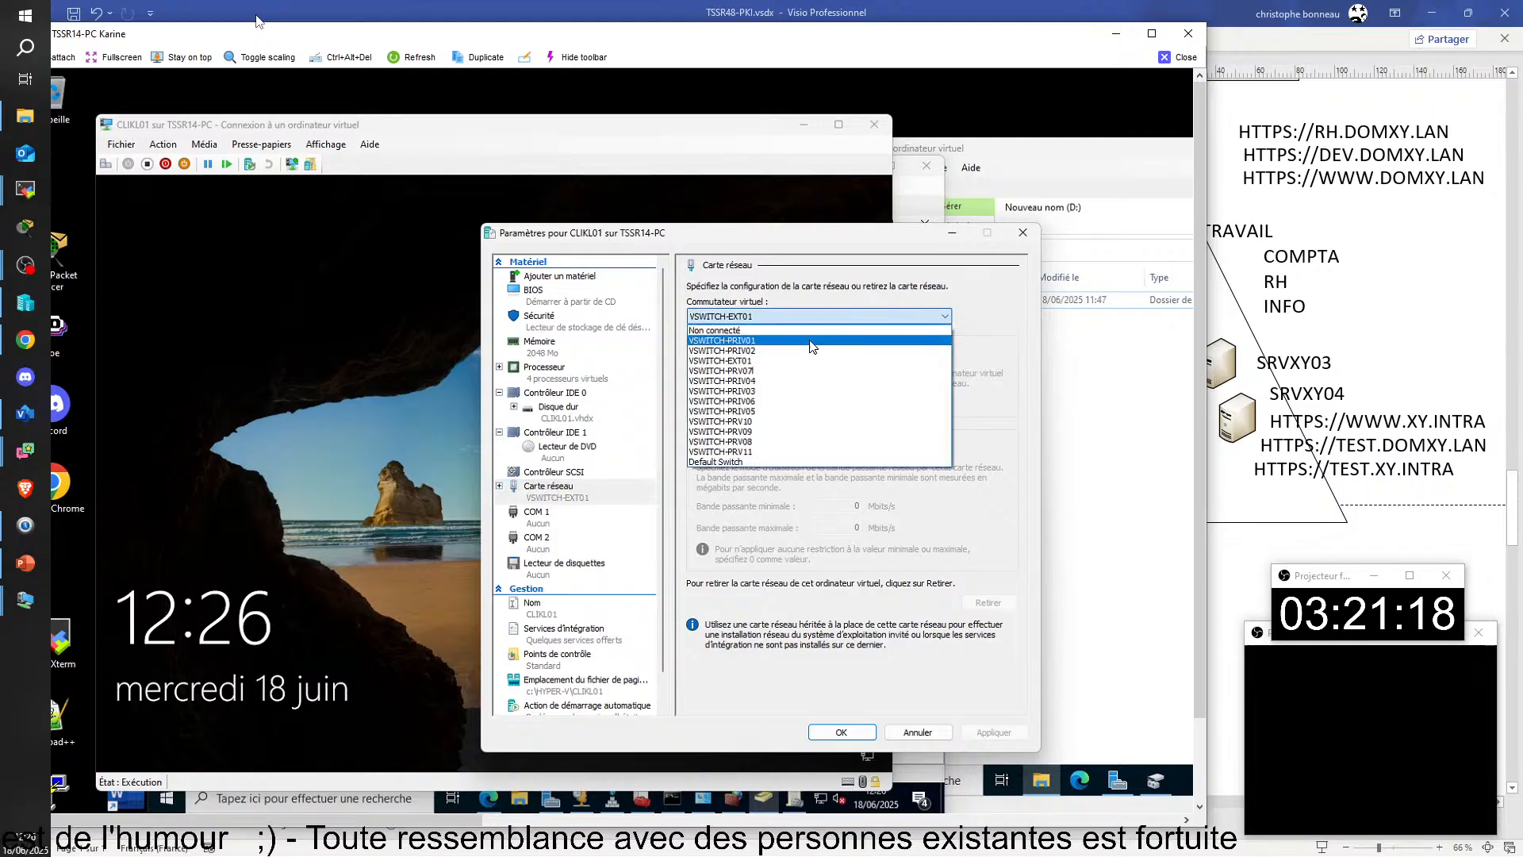
left_click(812, 341)
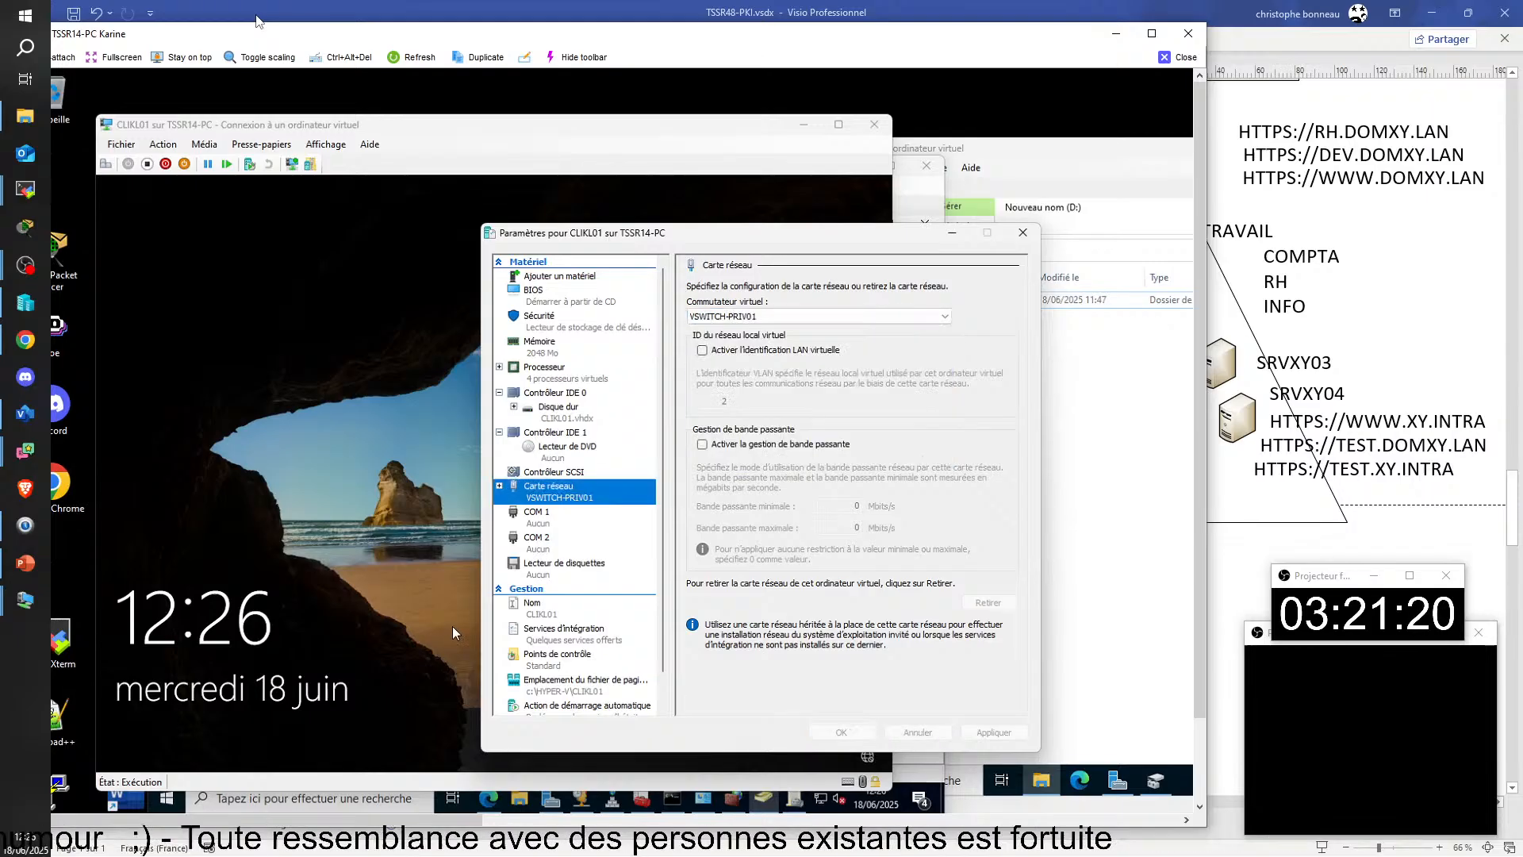
Step: Bring up the VPN-01 sign-in on CLIKL01's lock screen and begin entering the account's user name
left_click(690, 693)
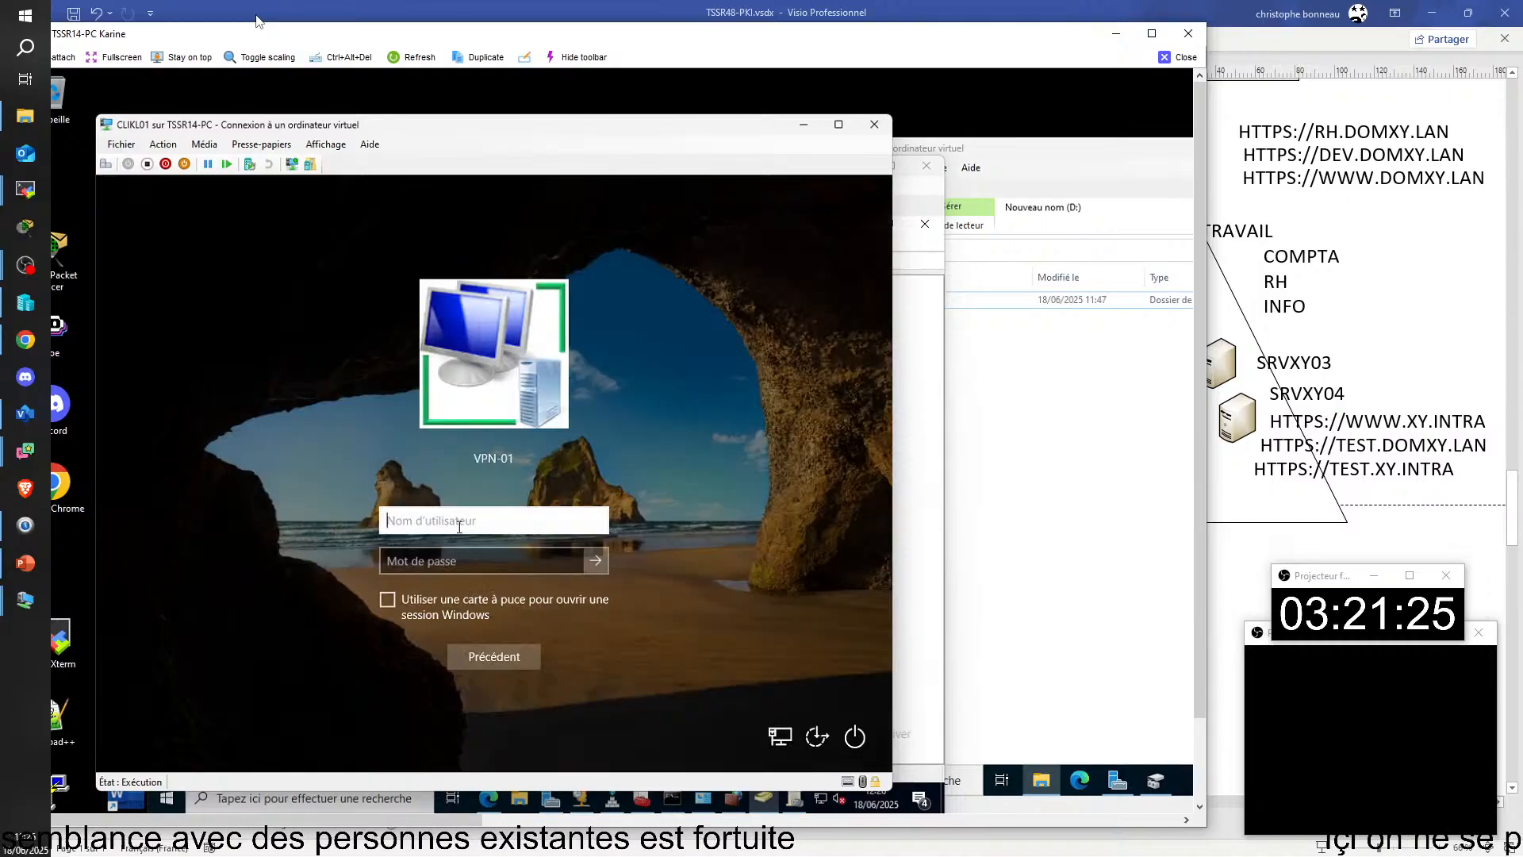
type("a")
key("BackSpace")
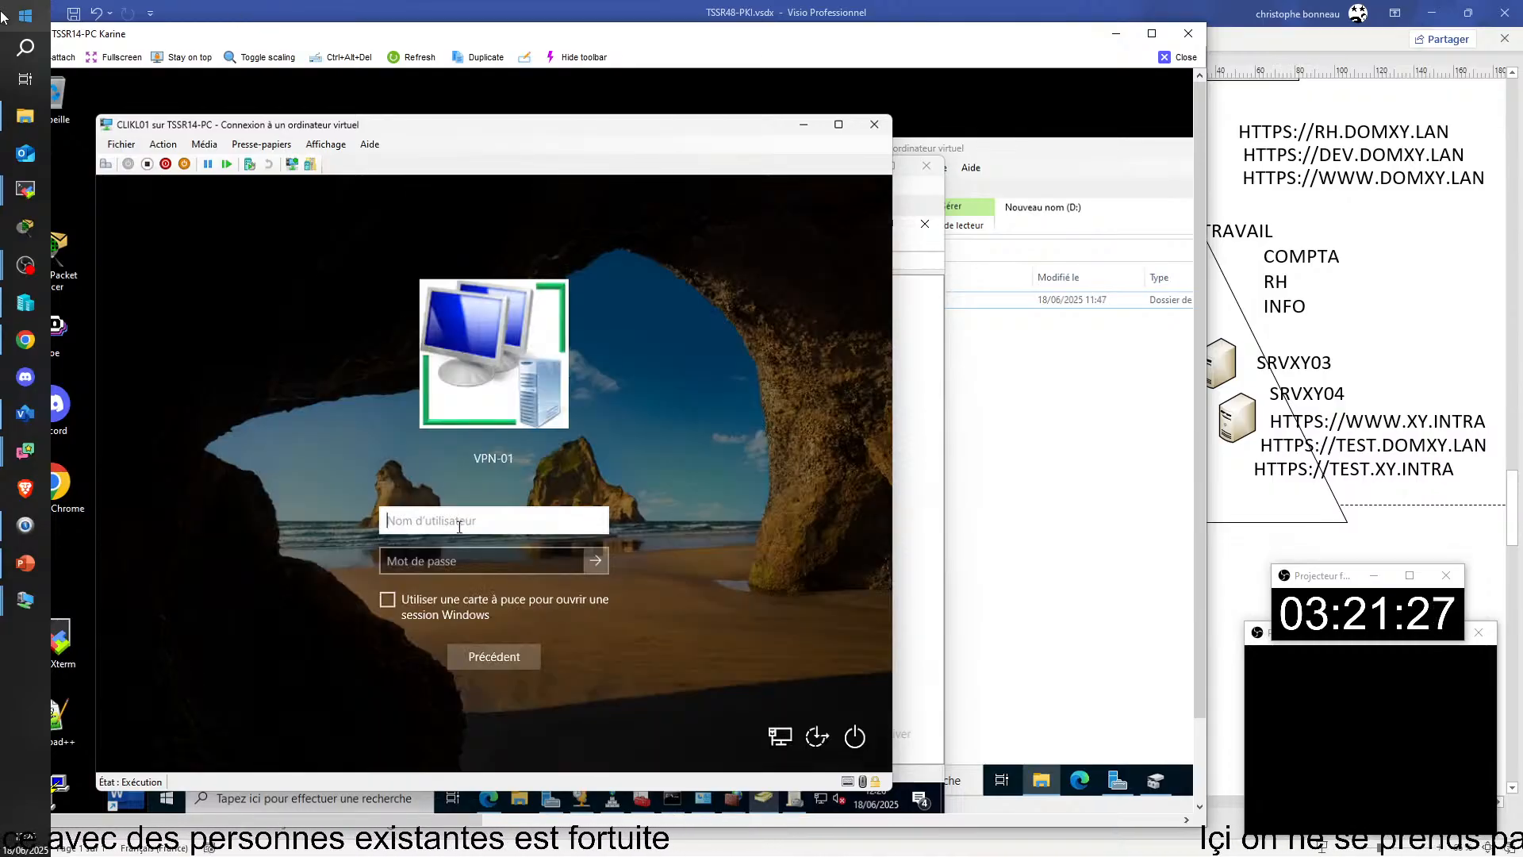
type("AL")
Step: Leave the TSSR14-PC remote view, switch to the TSSR05-PC remote session and open the VPN settings on CLIDB02
left_click(1184, 57)
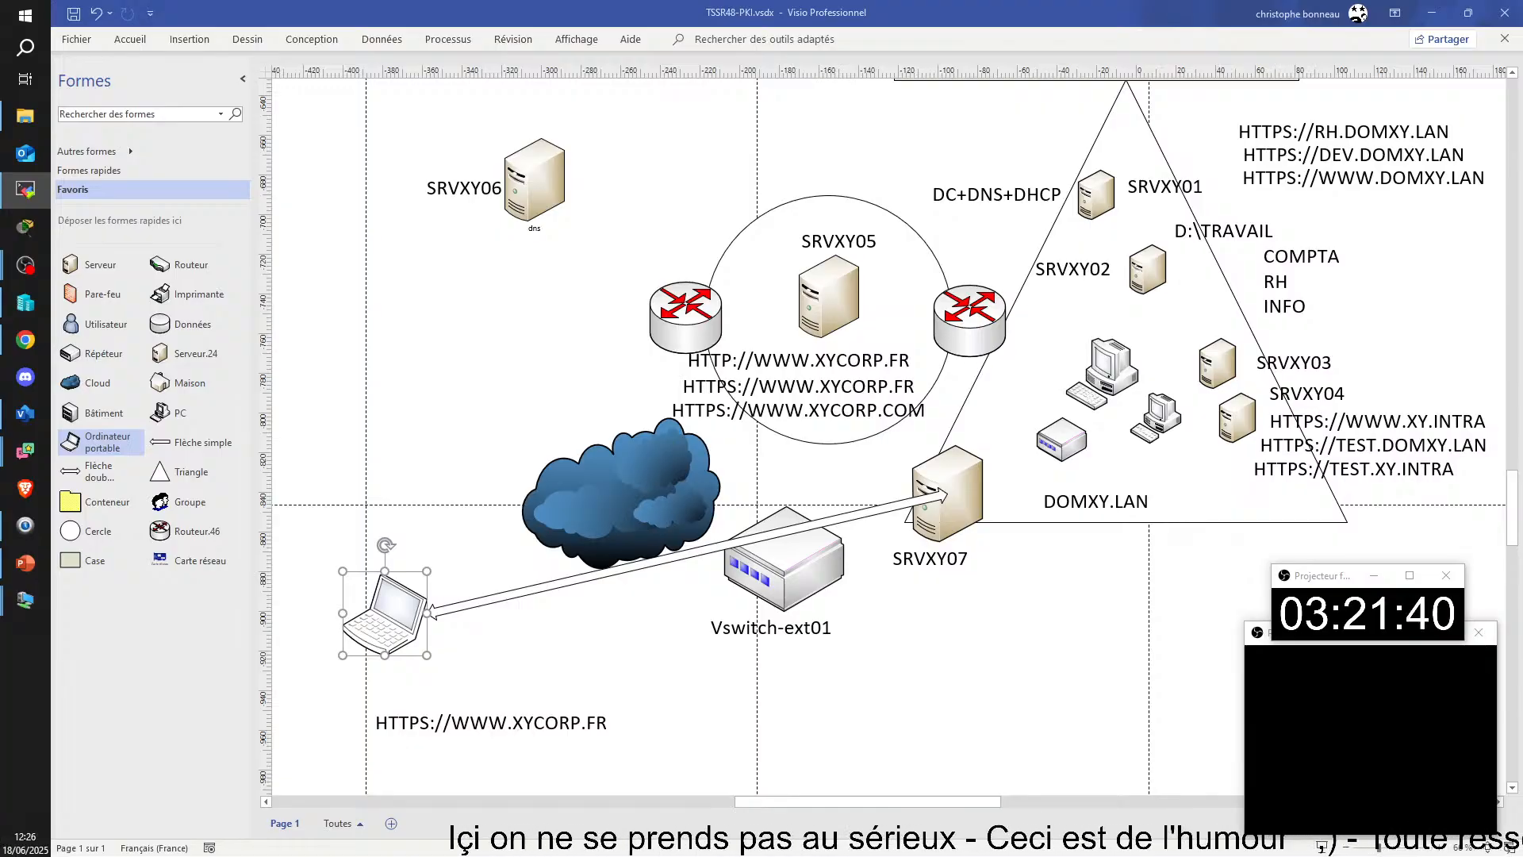
left_click_drag(399, 2, 361, 16)
left_click(1328, 17)
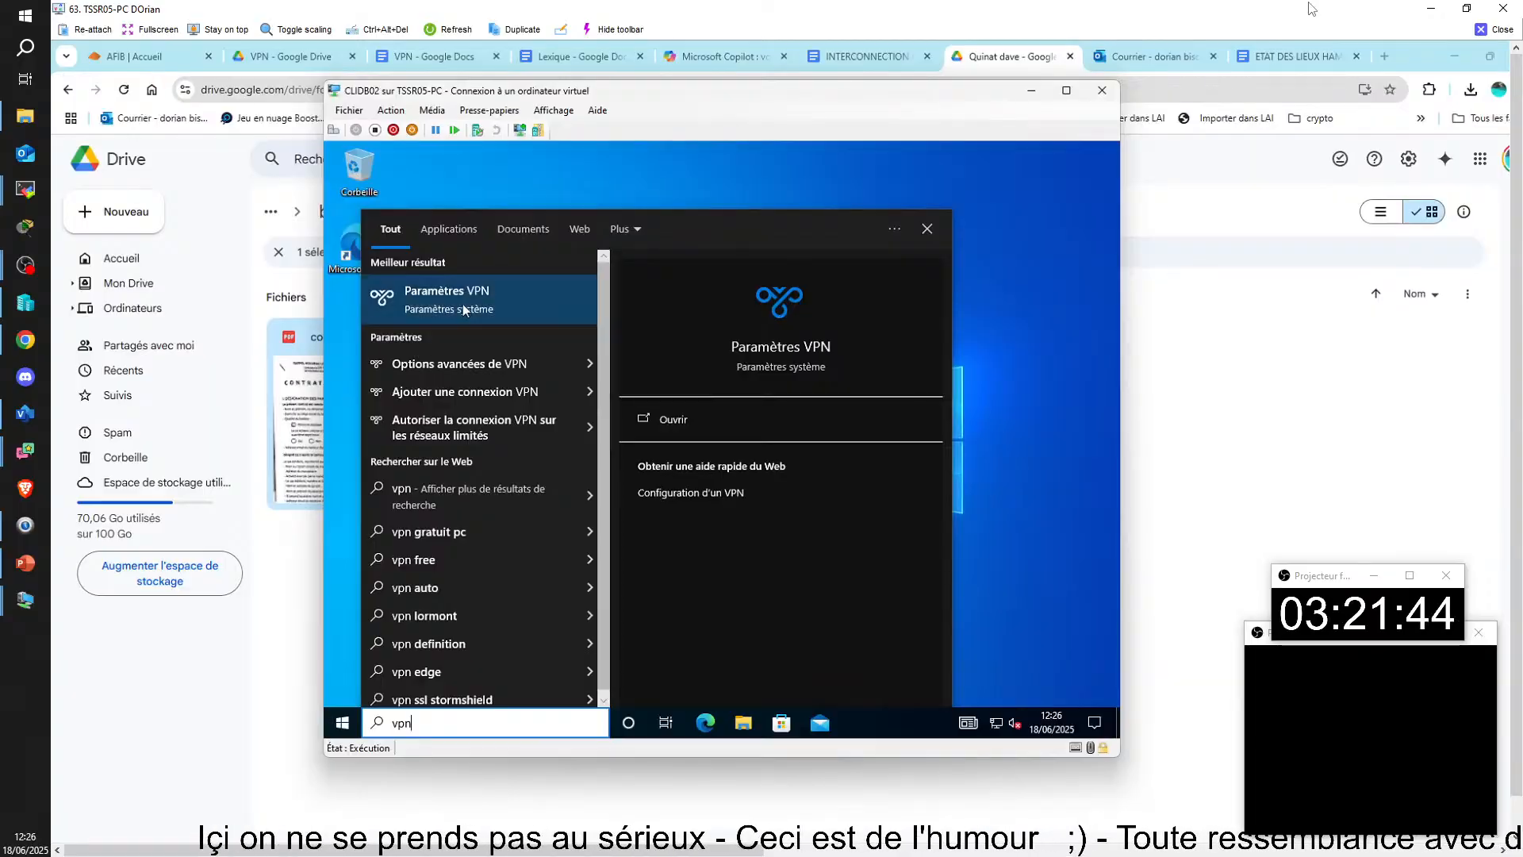
left_click(850, 391)
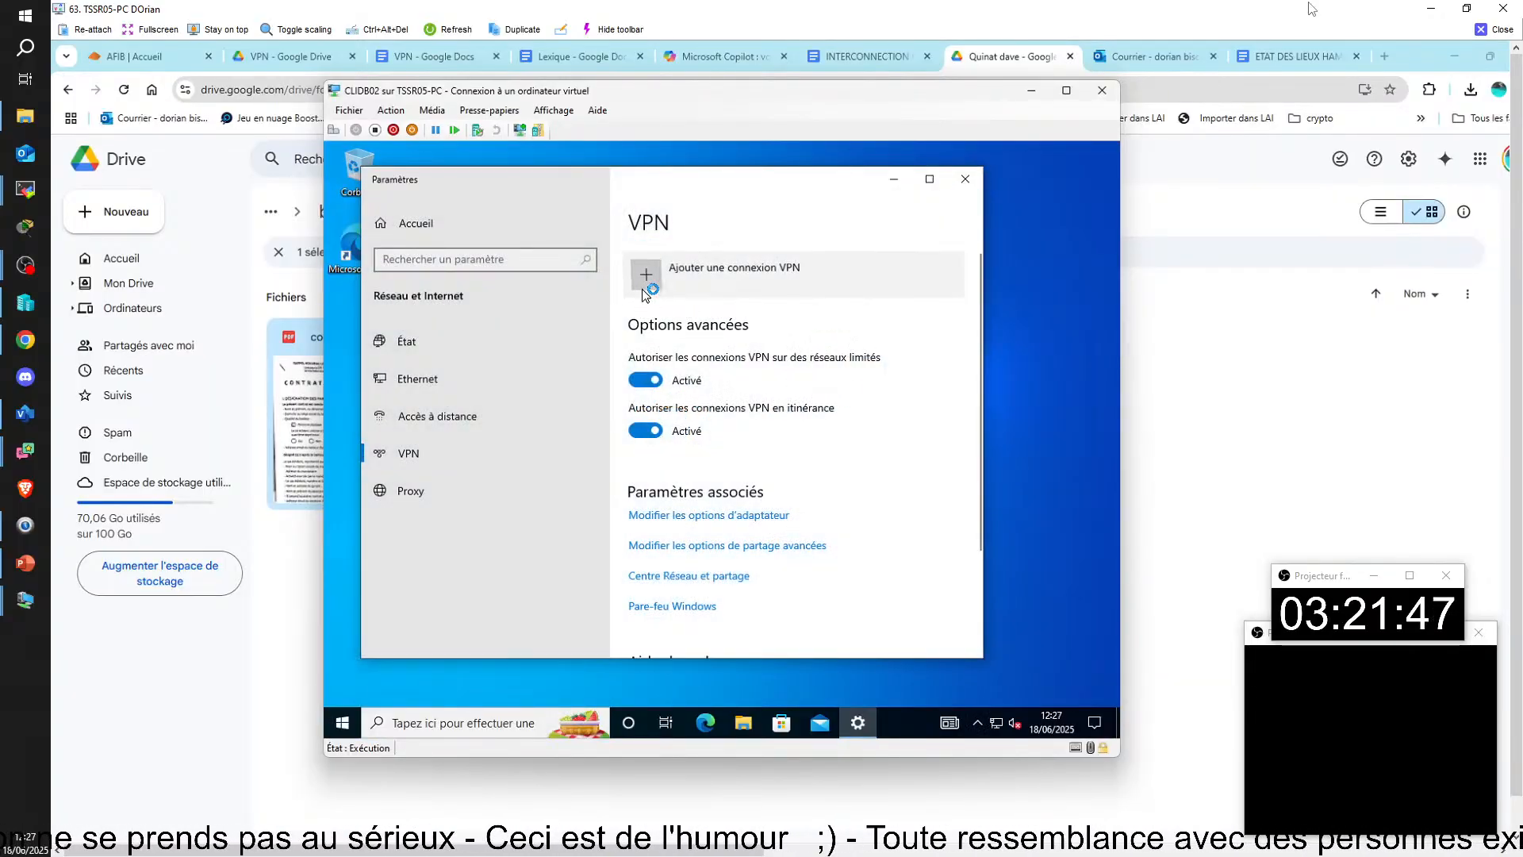
Step: Add a VPN connection on CLIDB02 named VPN-JONTIL03 with the server address 172.25.5.3
left_click(643, 286)
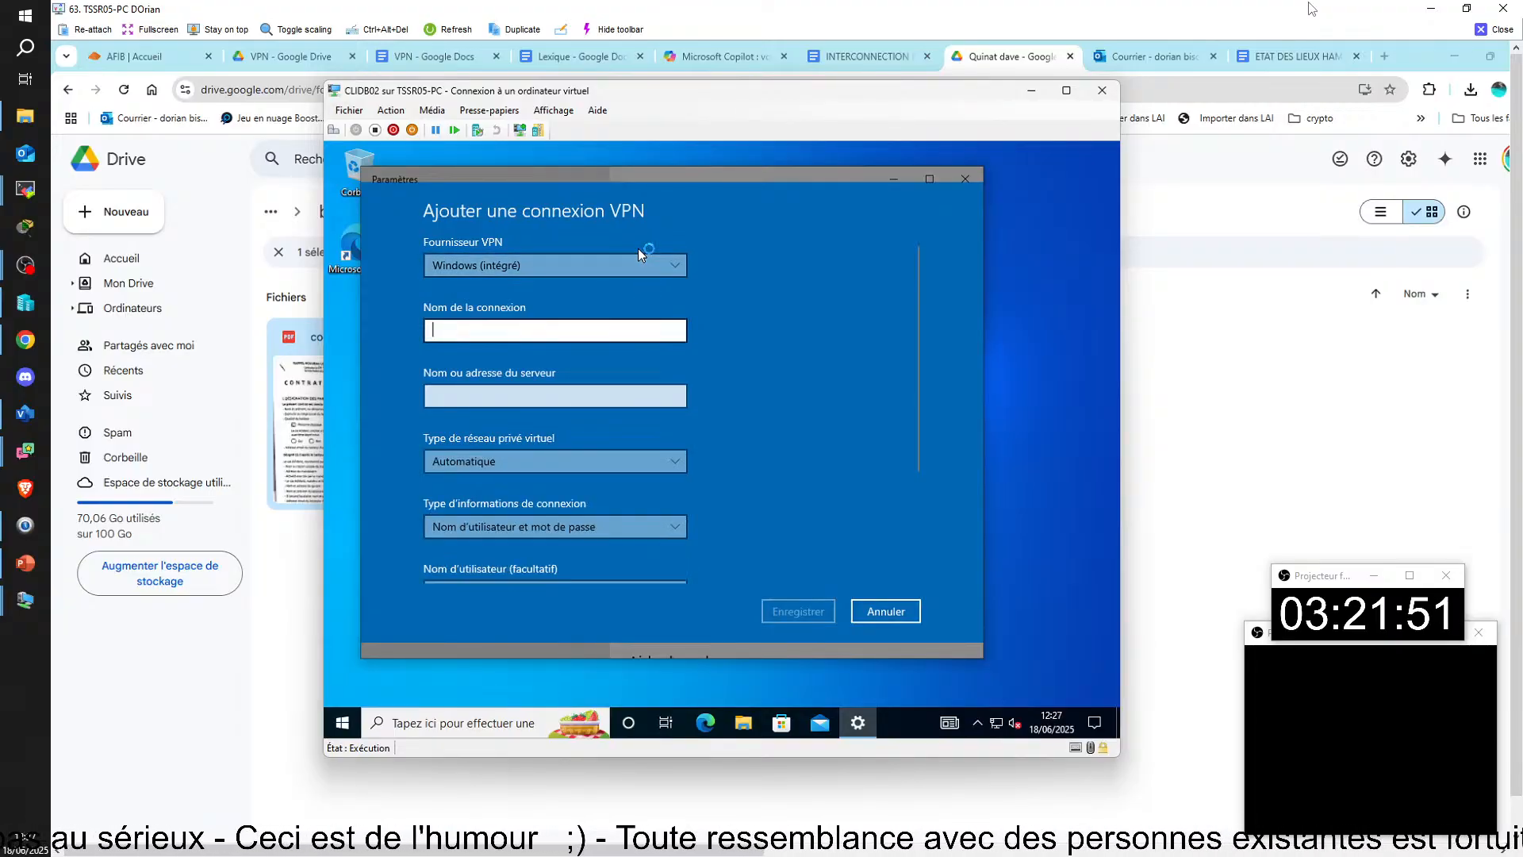
type("VP")
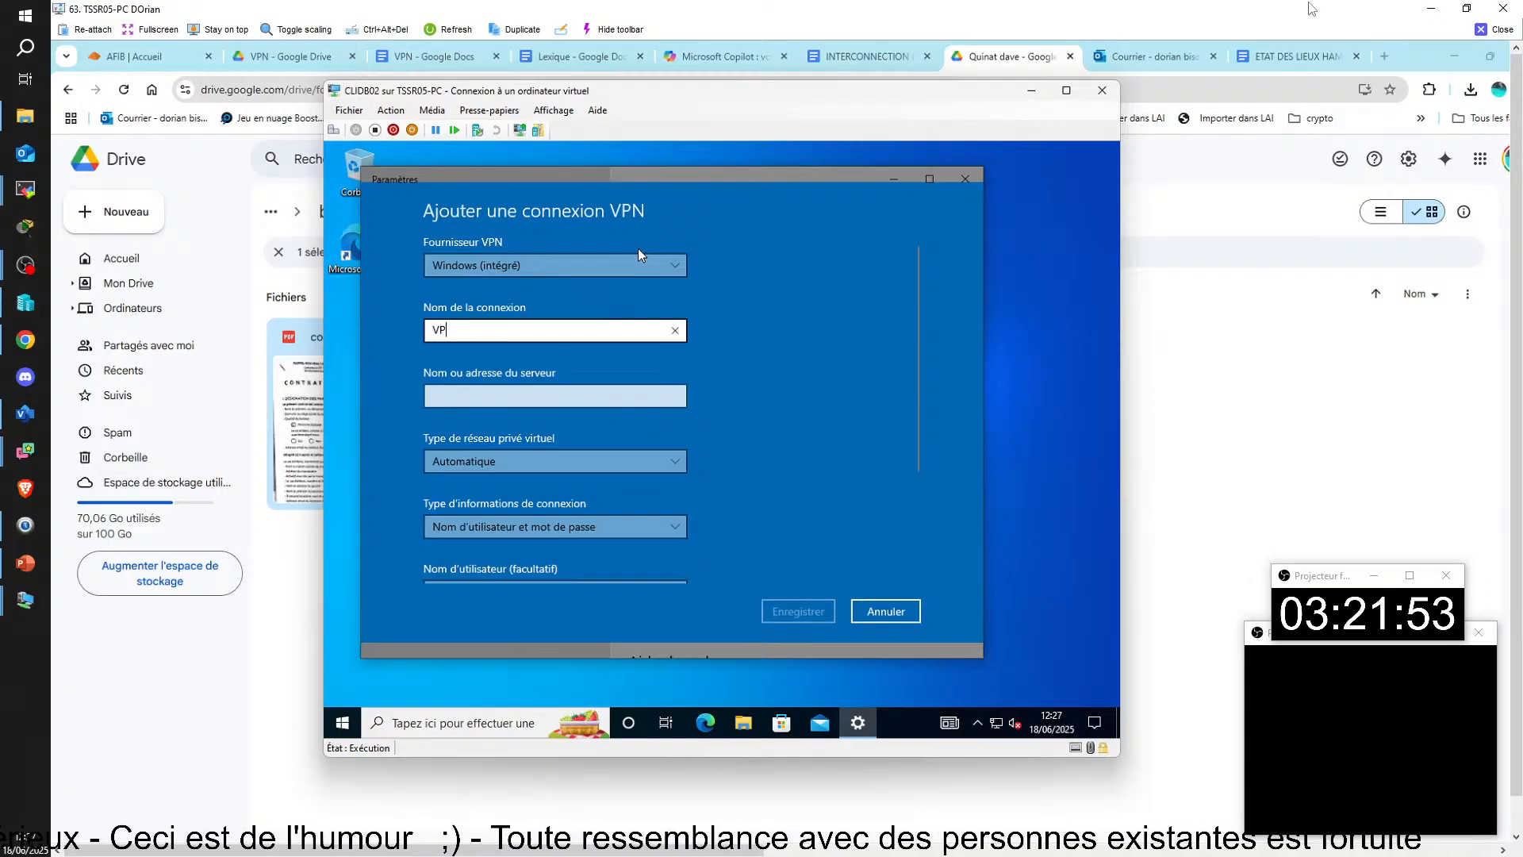
type("N-JO")
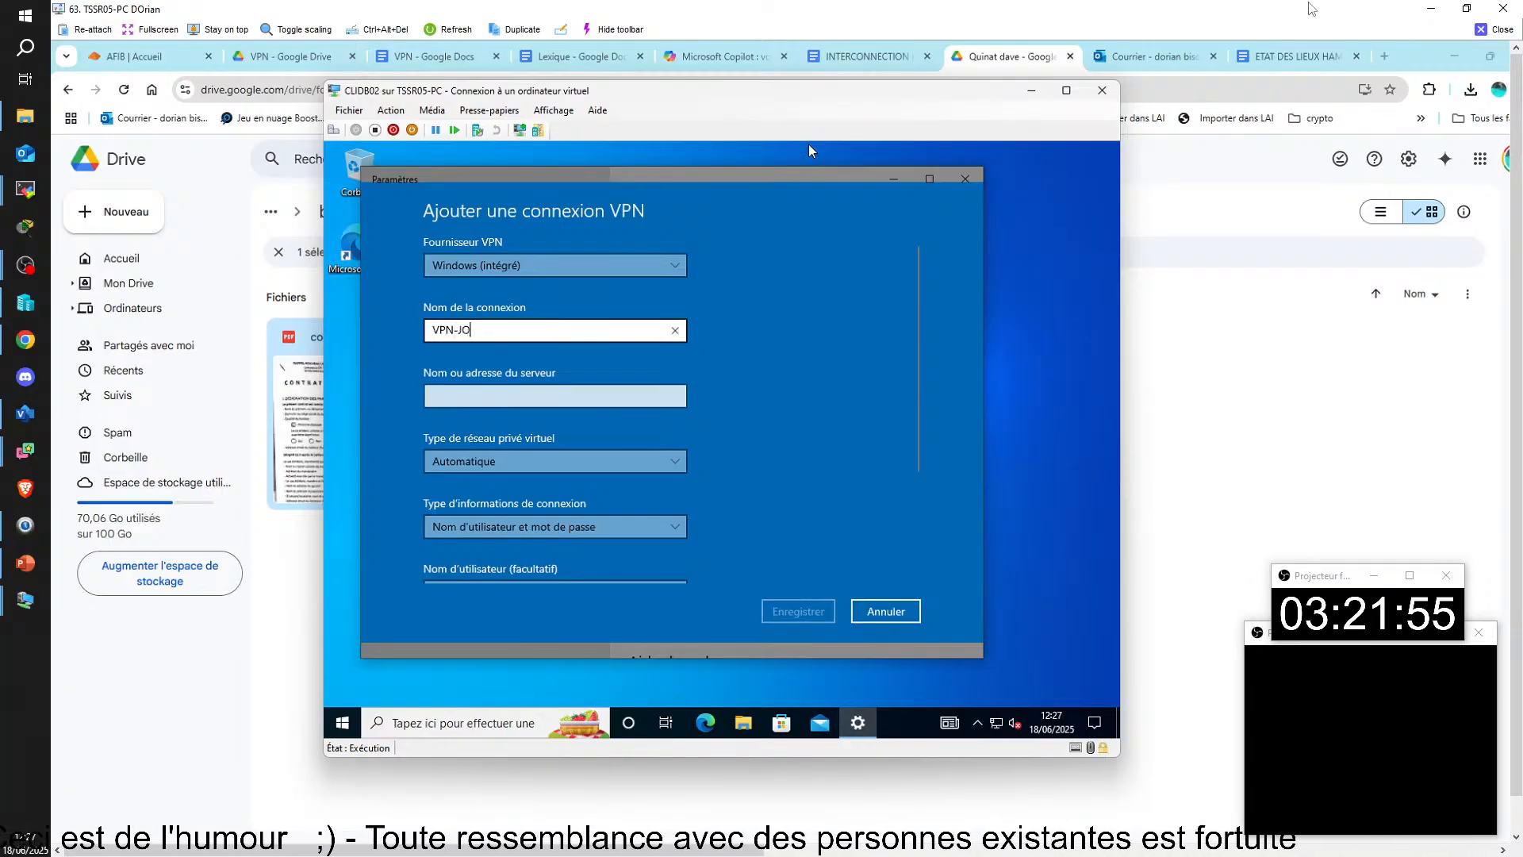
type("NTIL")
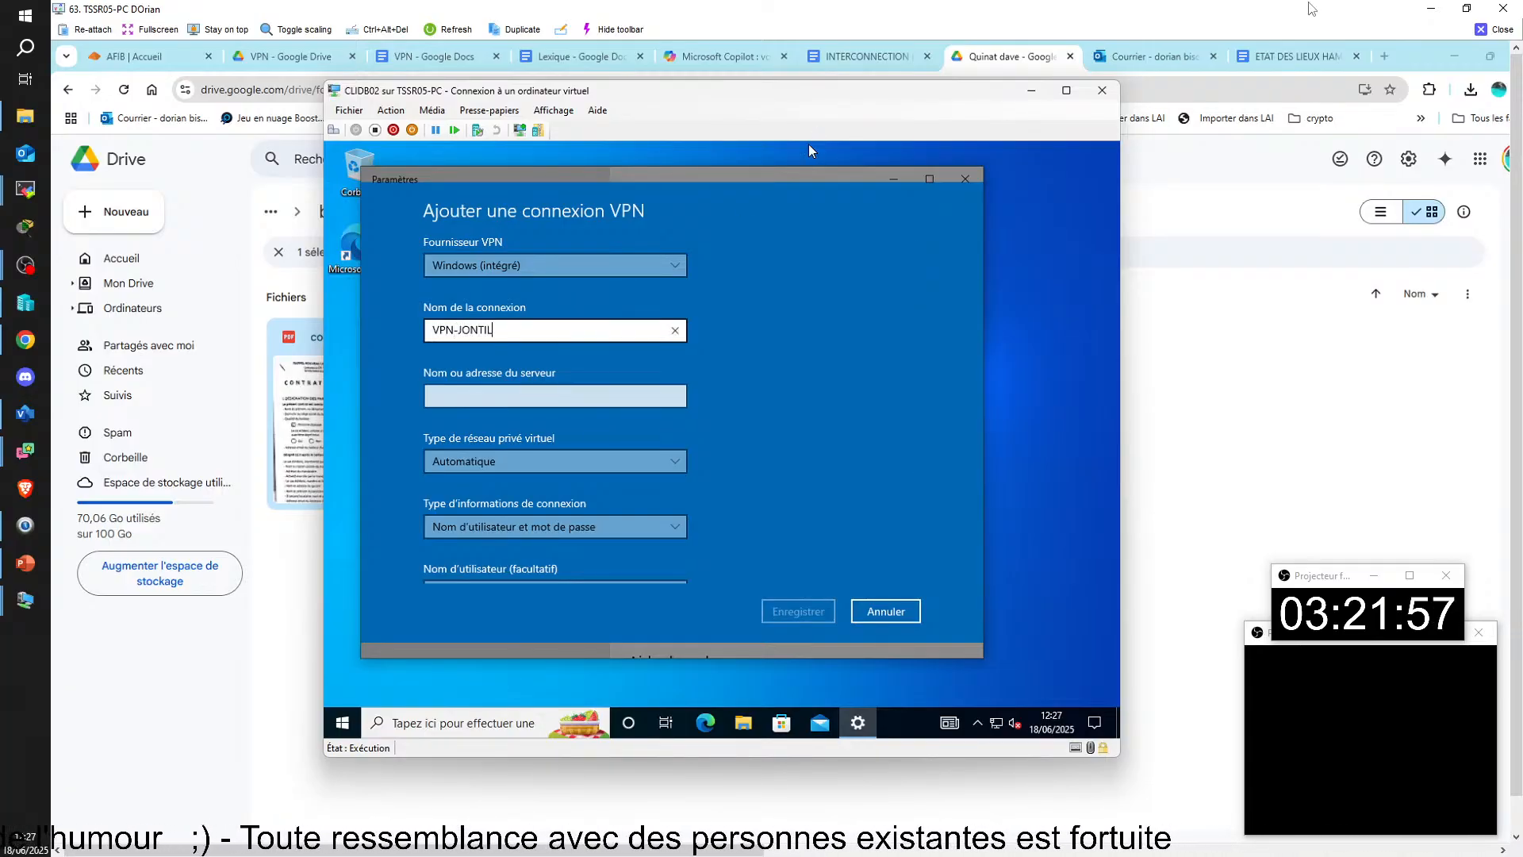
type("03")
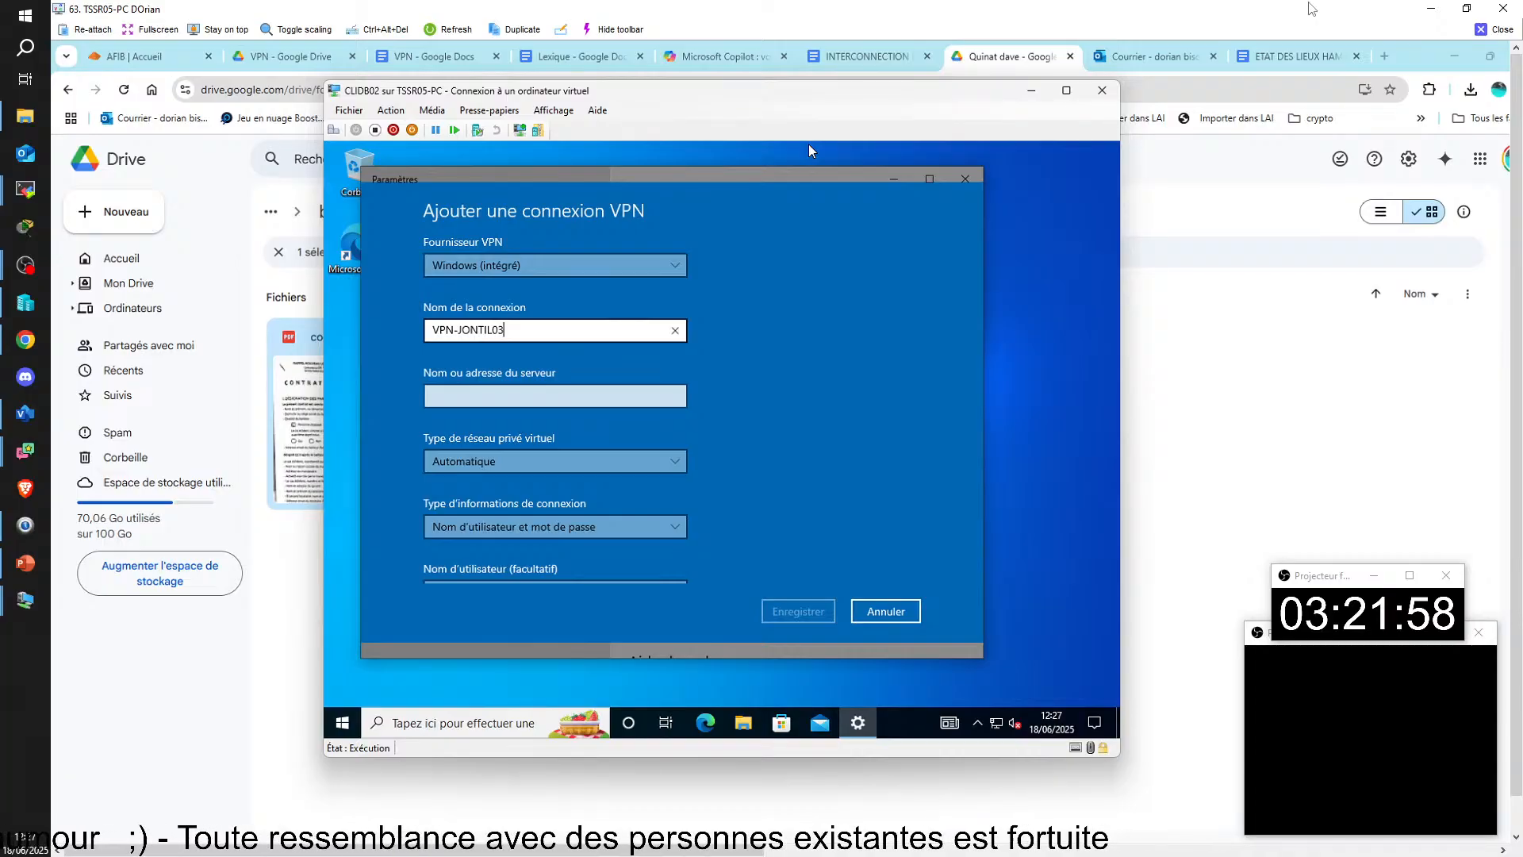
left_click(623, 394)
type("17")
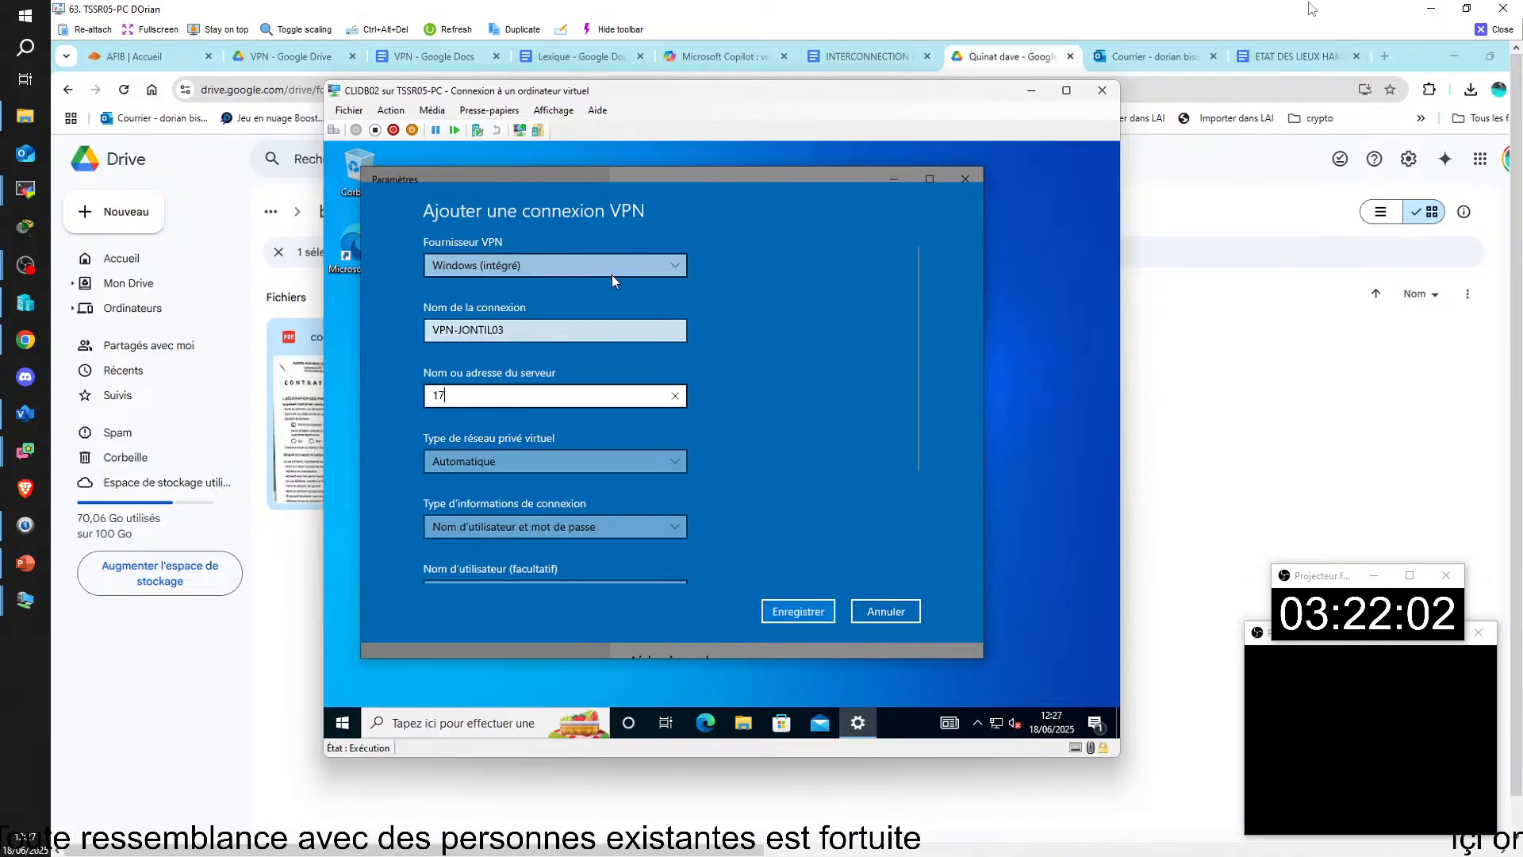
type("2.25.5.3")
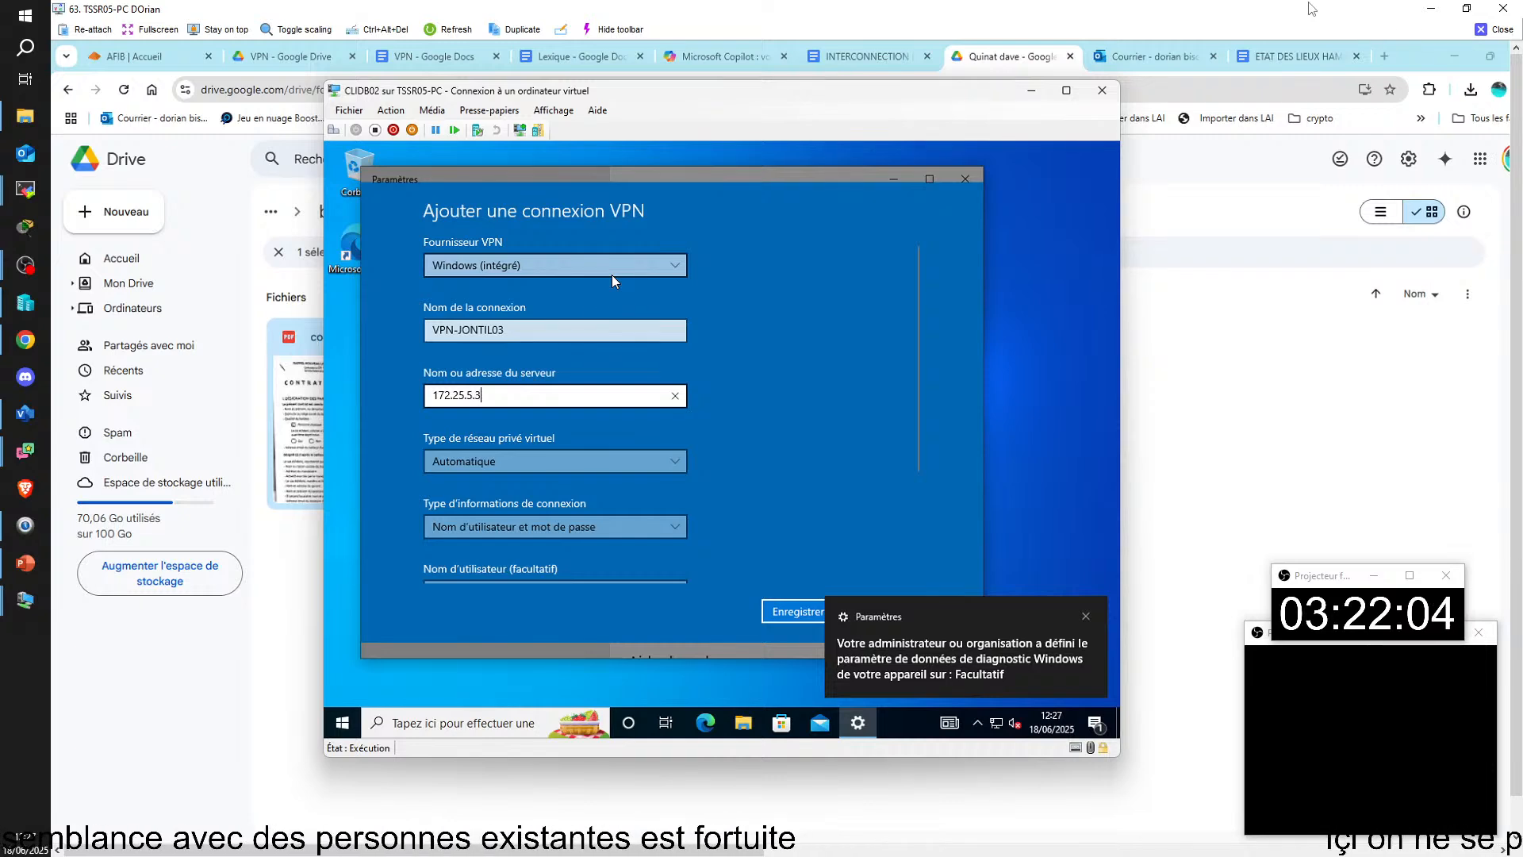
left_click(778, 437)
scroll(779, 437, "down", 3)
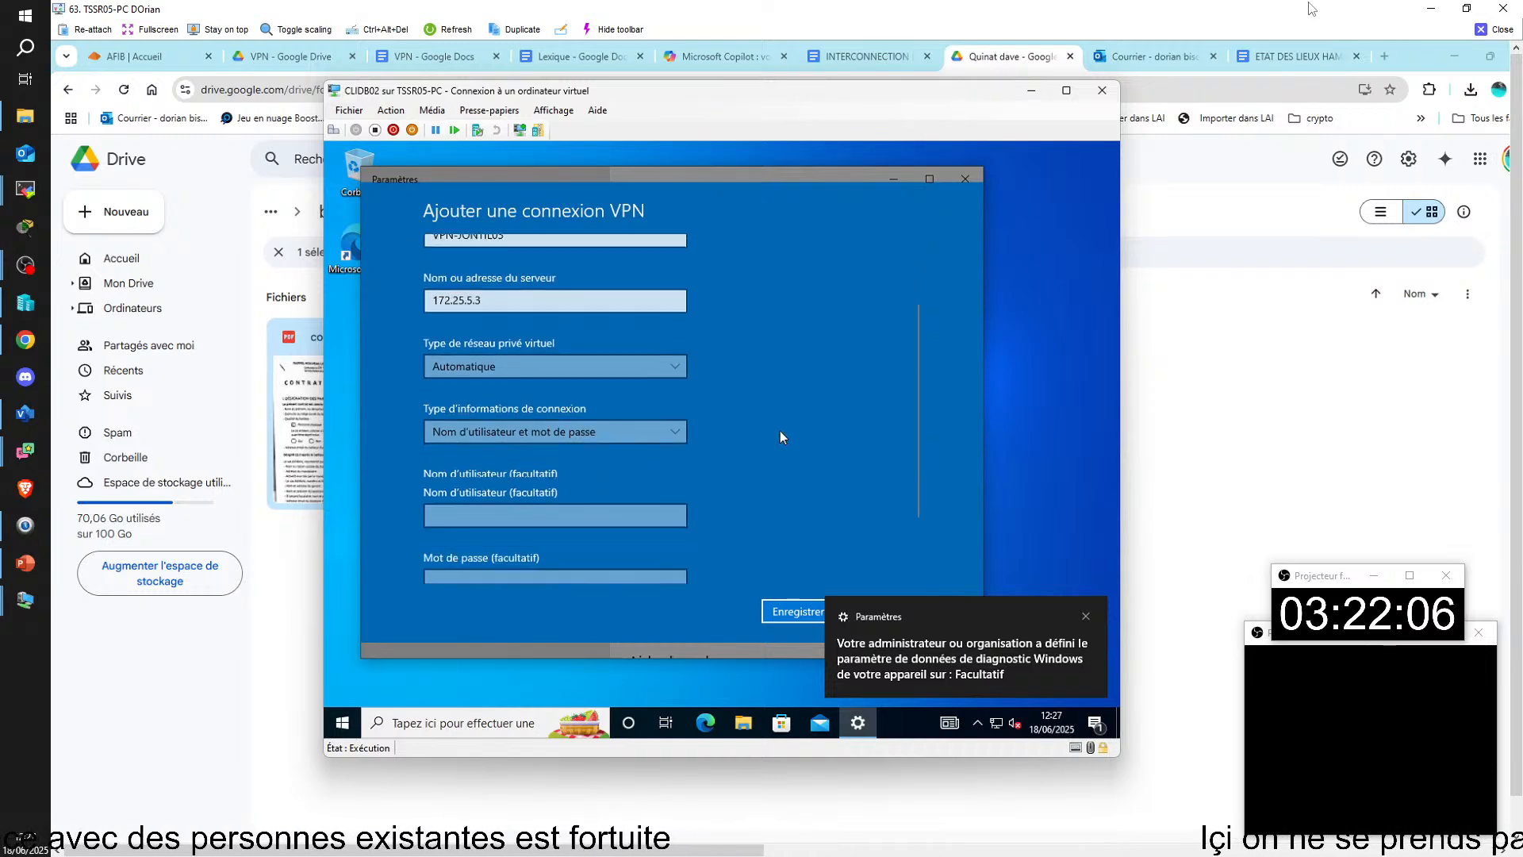
Step: Enter administrateur as the user name of the new VPN connection
left_click(559, 440)
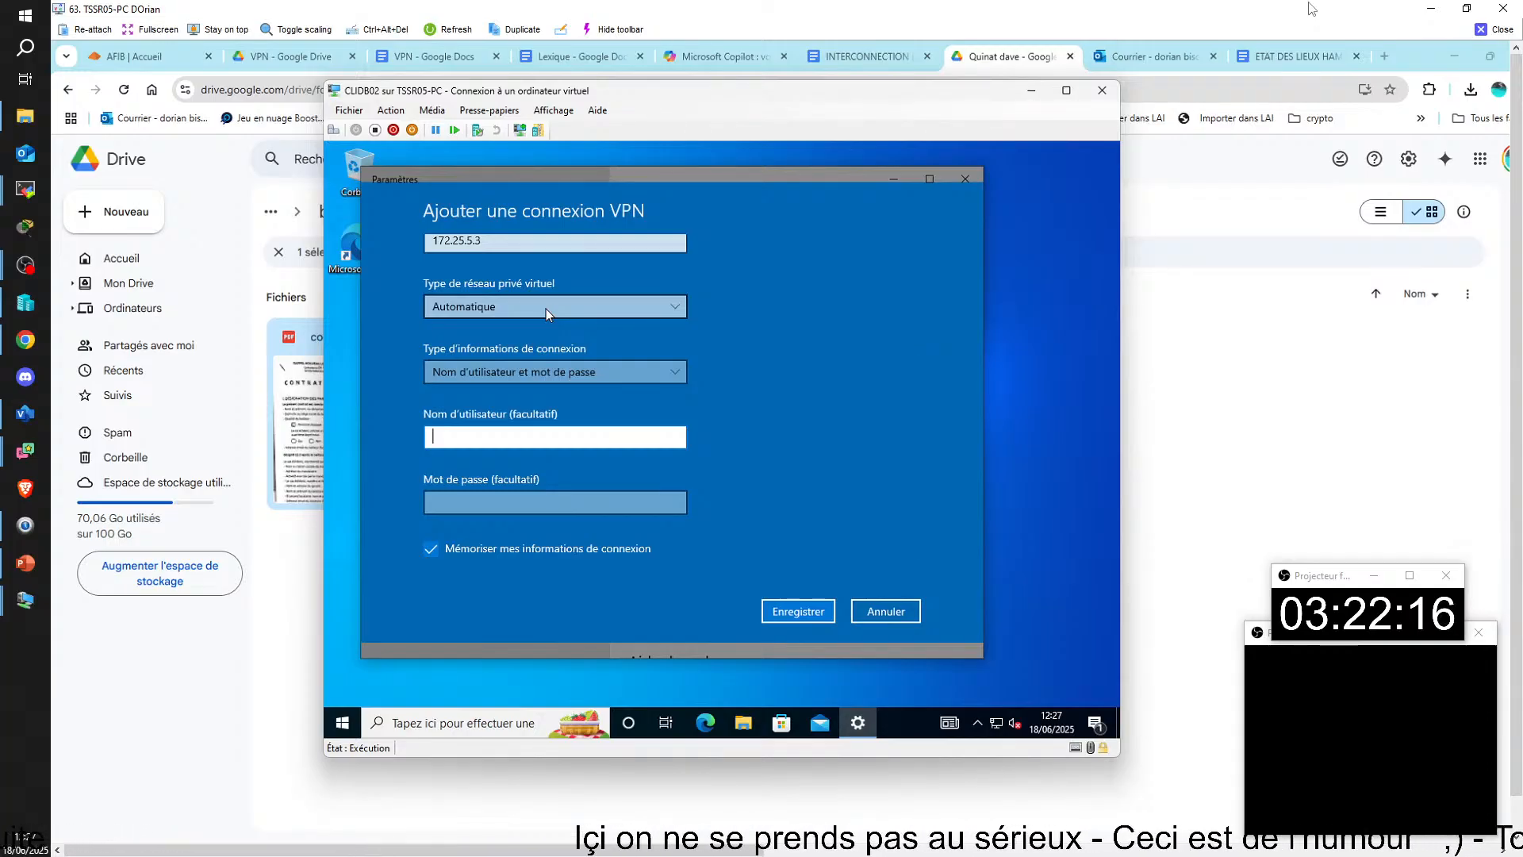
type("ad")
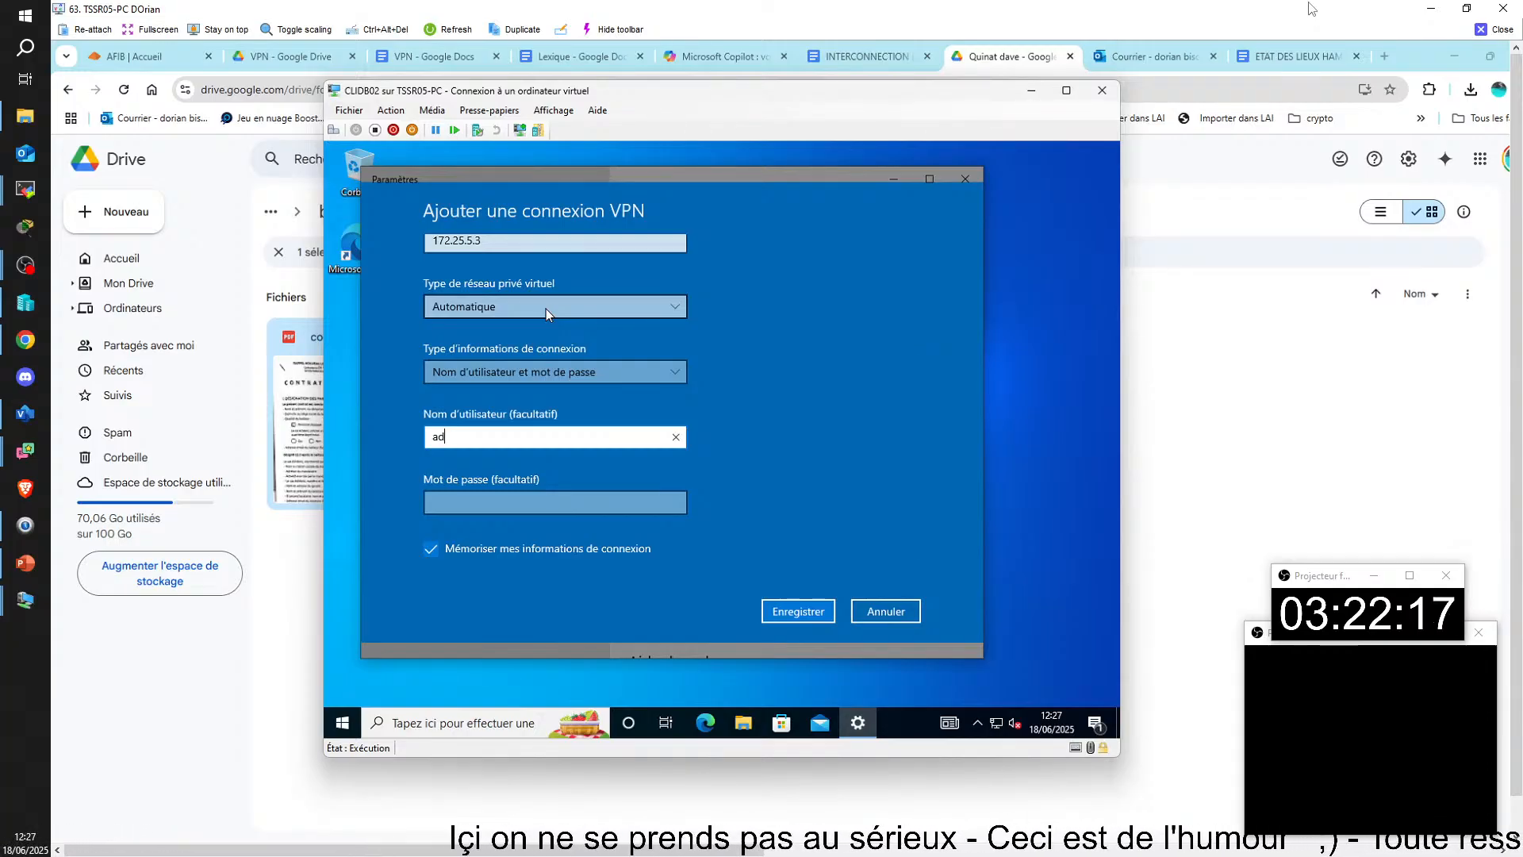
type("ministrateur")
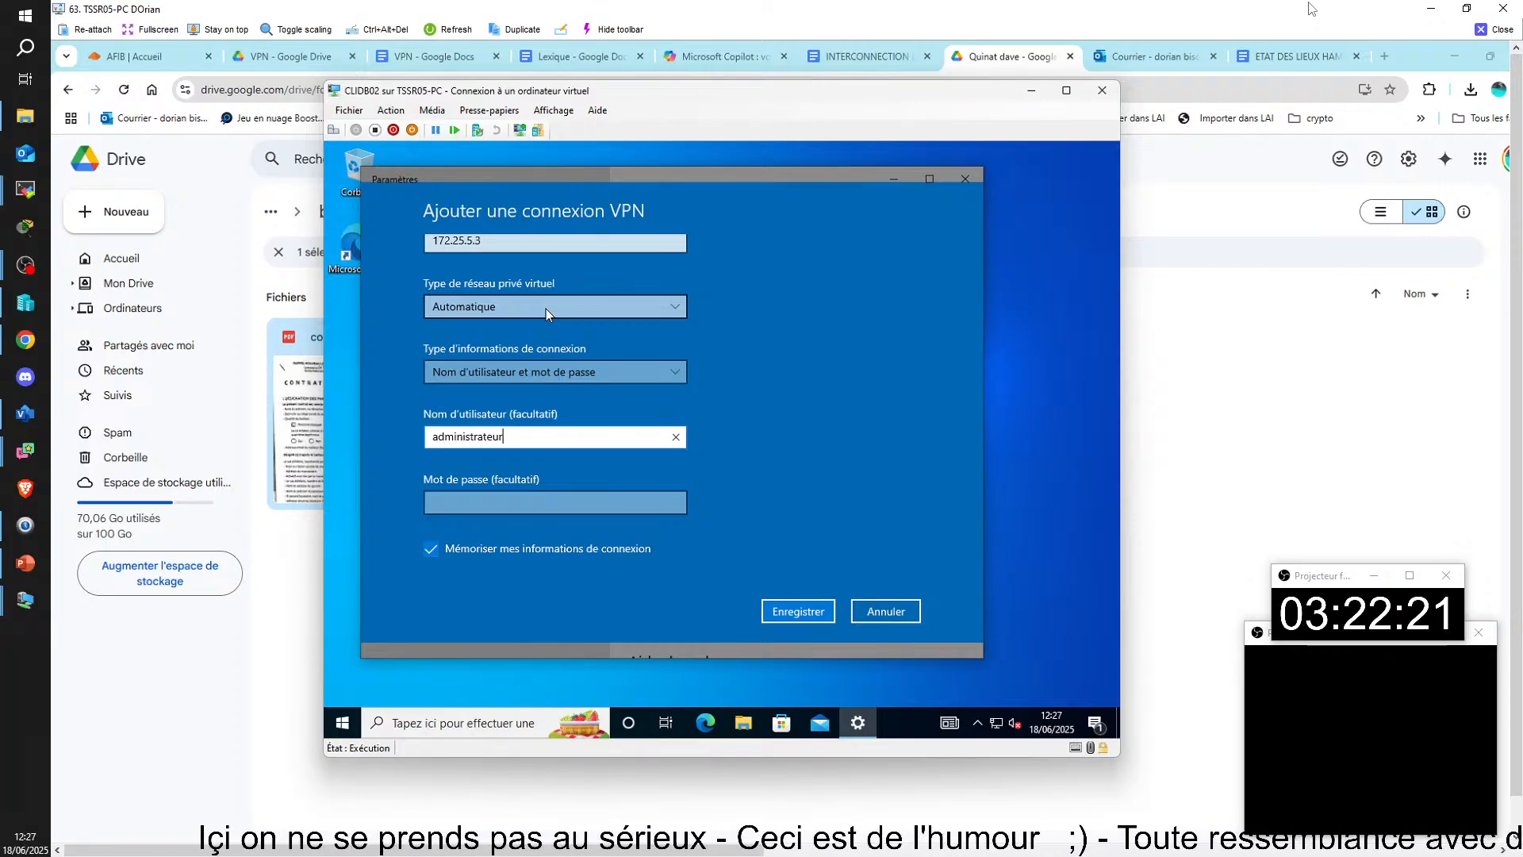
key("BackSpace")
key("BackSpace")
key("BackSpace")
key("BackSpace")
key("BackSpace")
key("BackSpace")
key("BackSpace")
key("BackSpace")
key("BackSpace")
key("BackSpace")
key("BackSpace")
key("BackSpace")
key("BackSpace")
key("BackSpace")
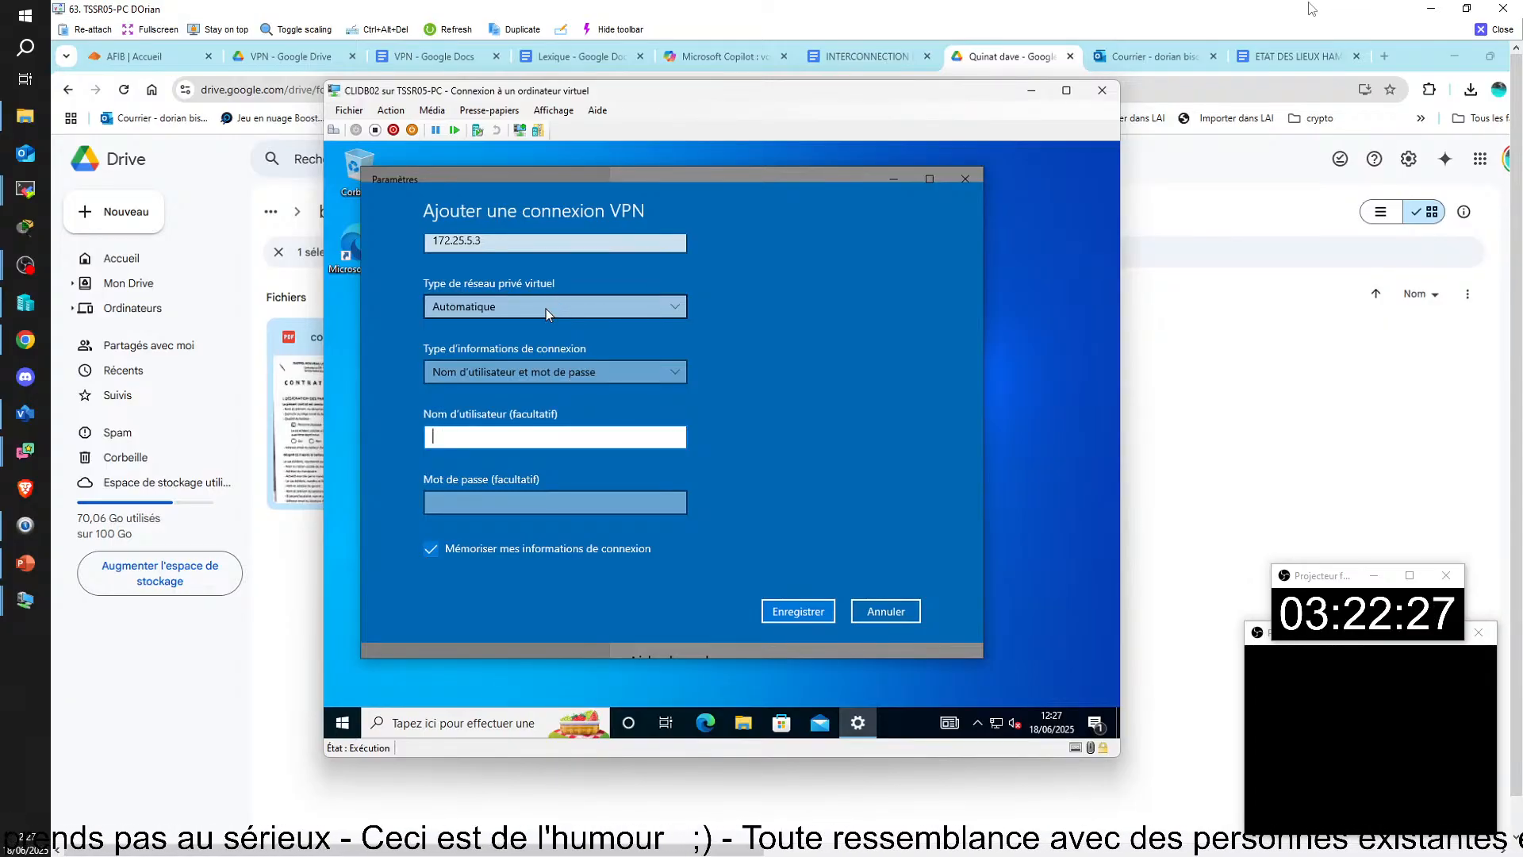
type("administrateur")
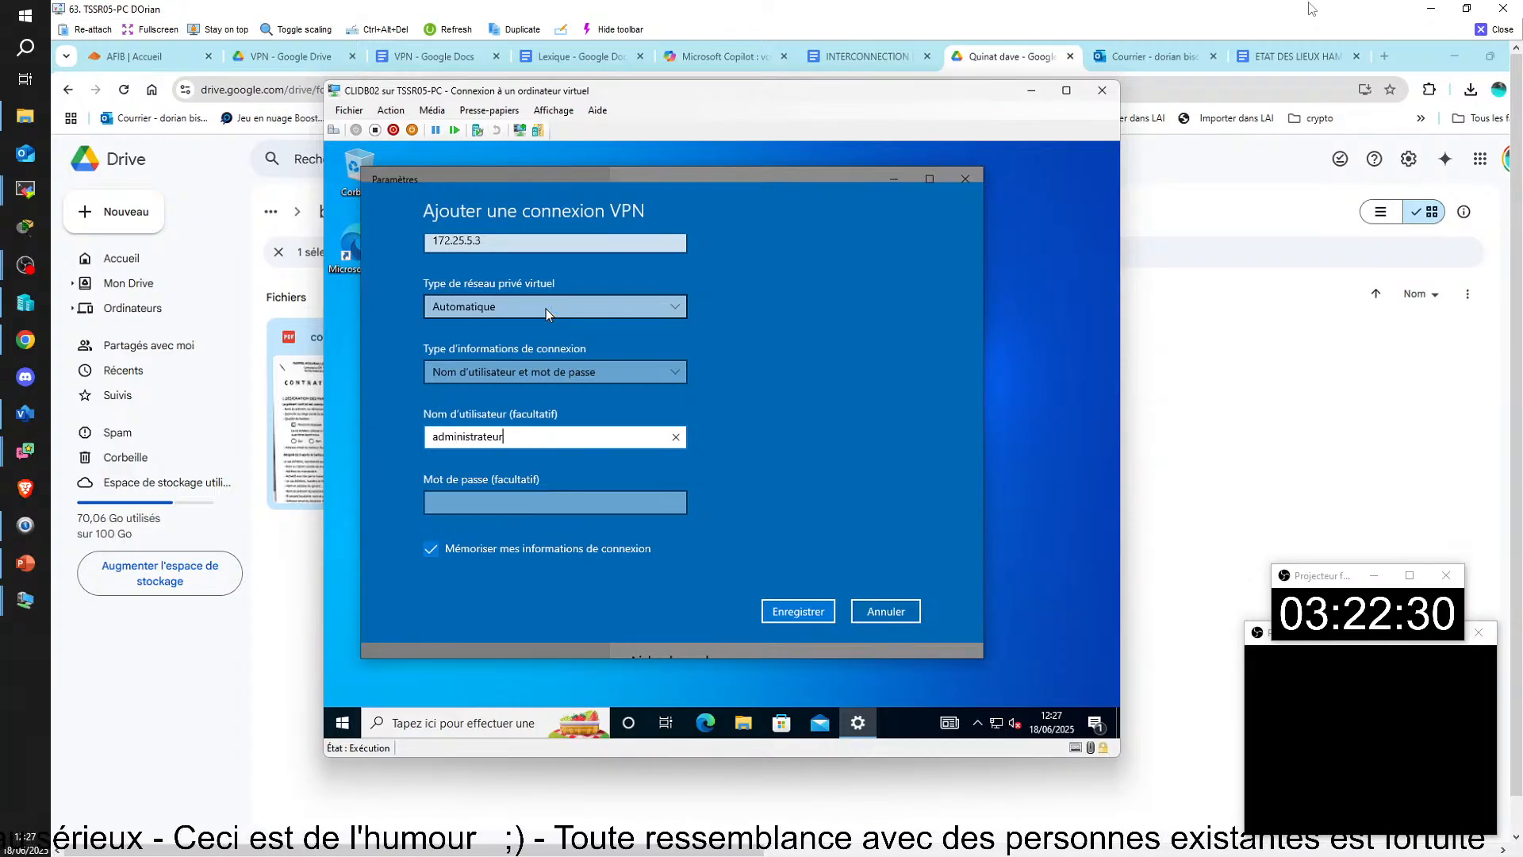
Step: Enter the account password for the new VPN connection and reveal it to check the entry
key("Tab")
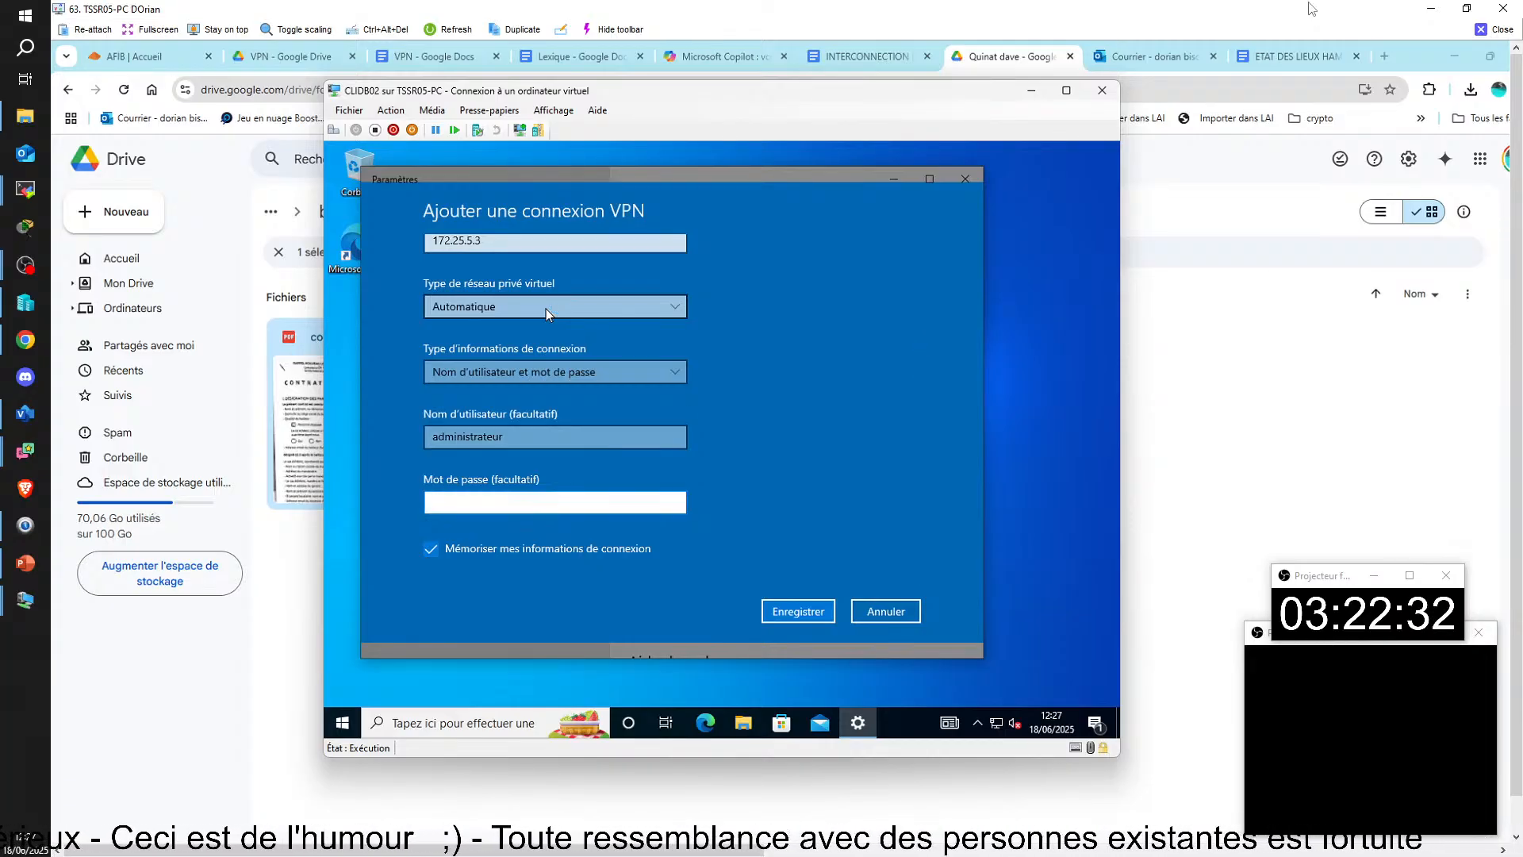
type("azerty")
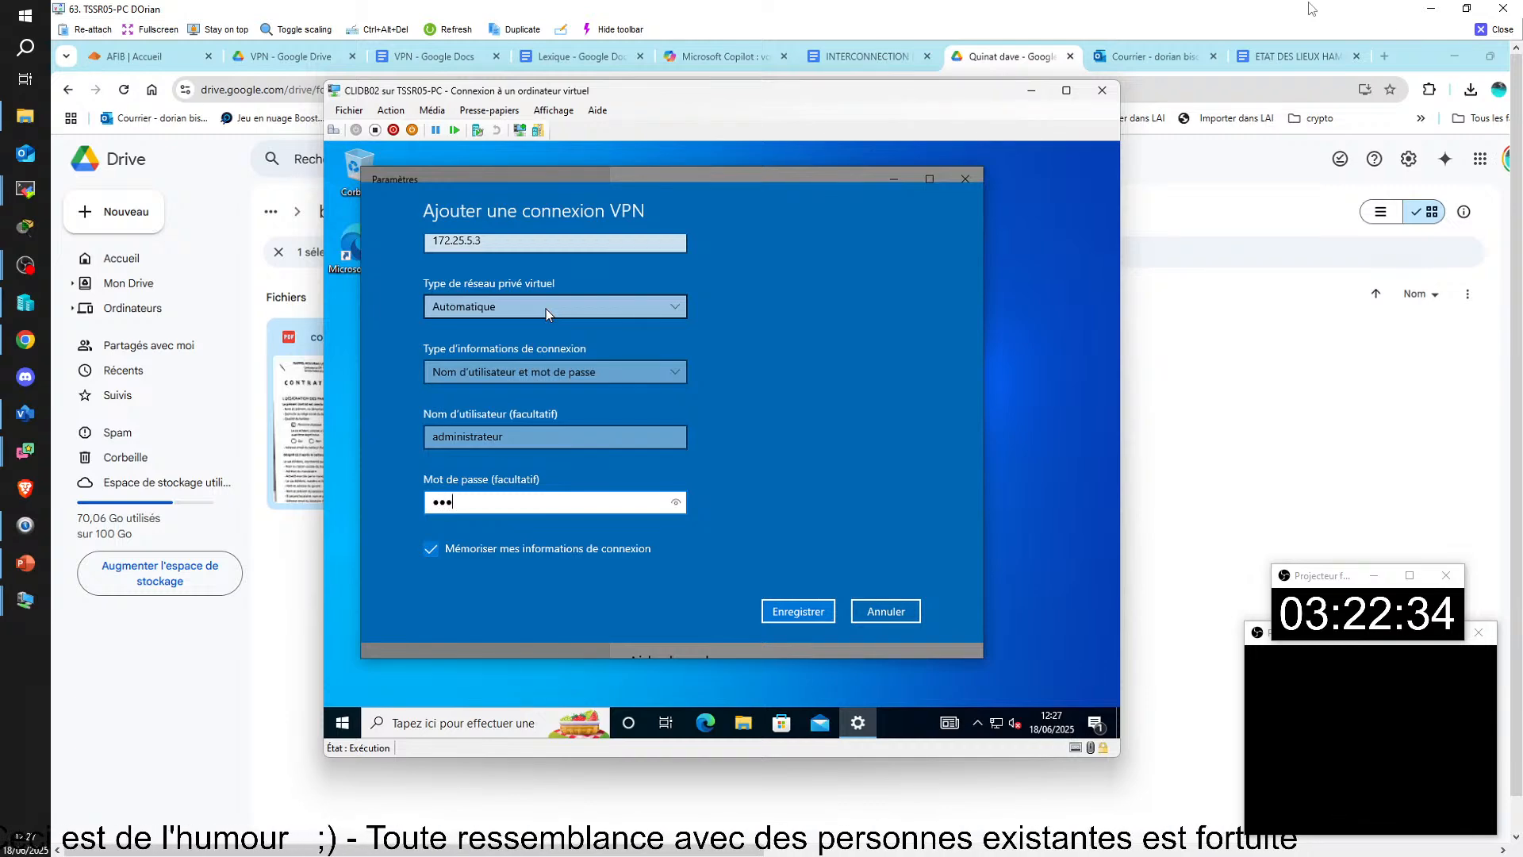
type("12")
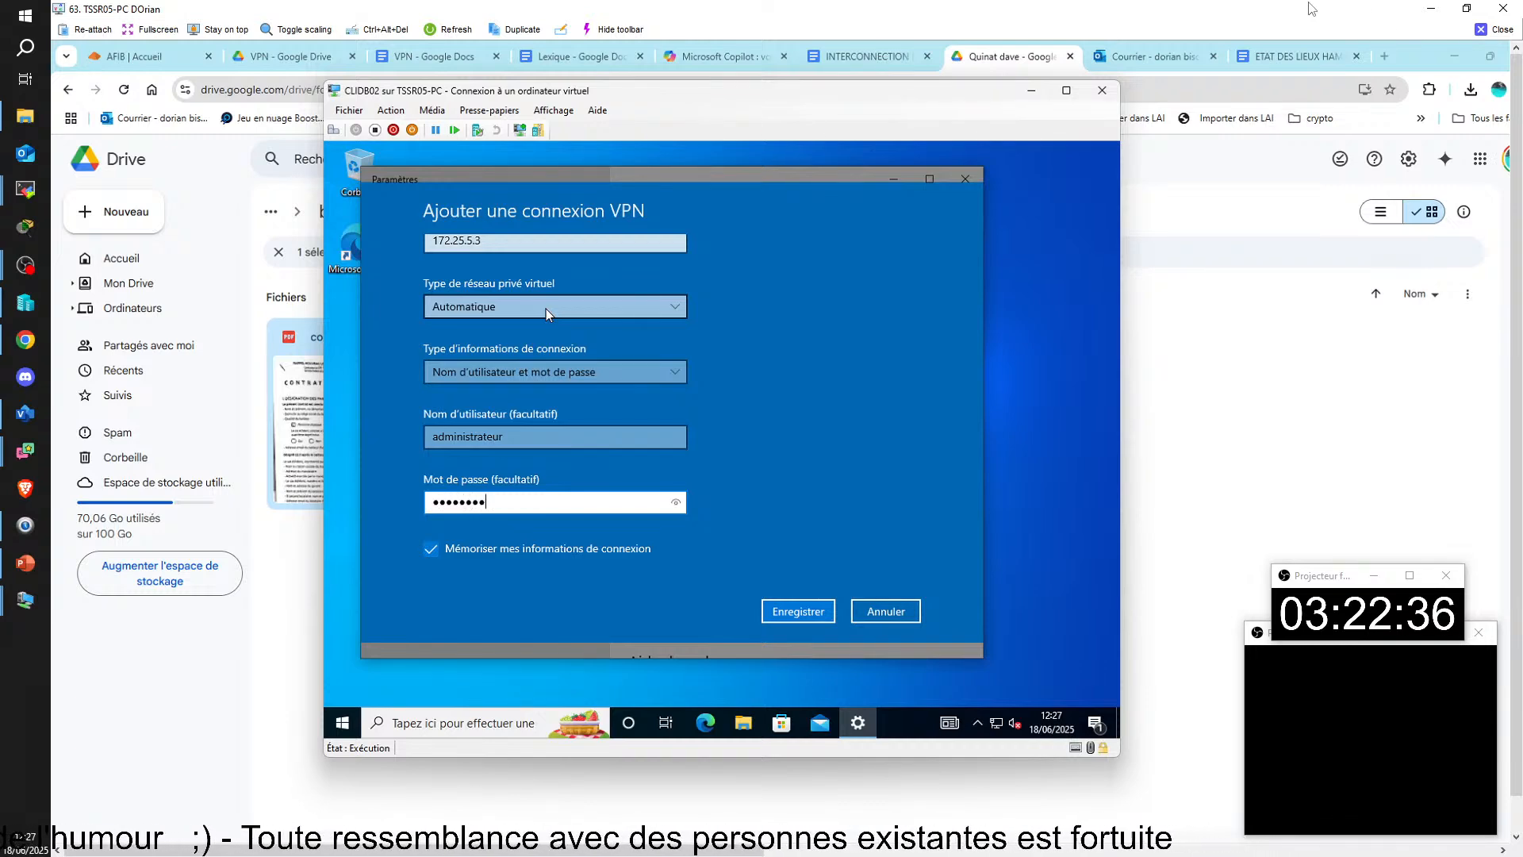
left_click(678, 505)
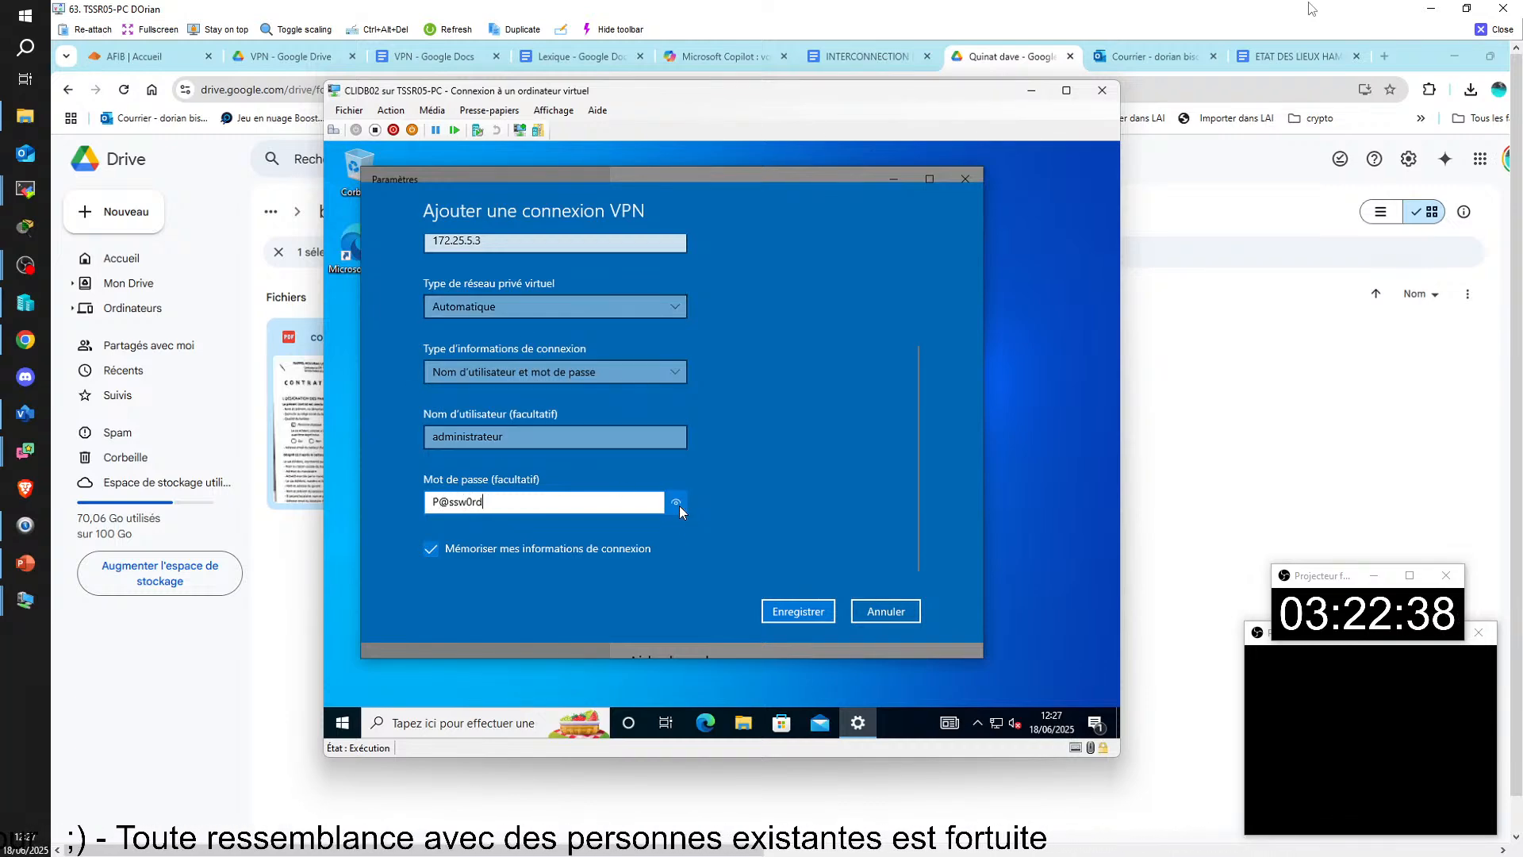
Step: Save the VPN-JONTIL03 connection and try to connect to it
left_click(797, 612)
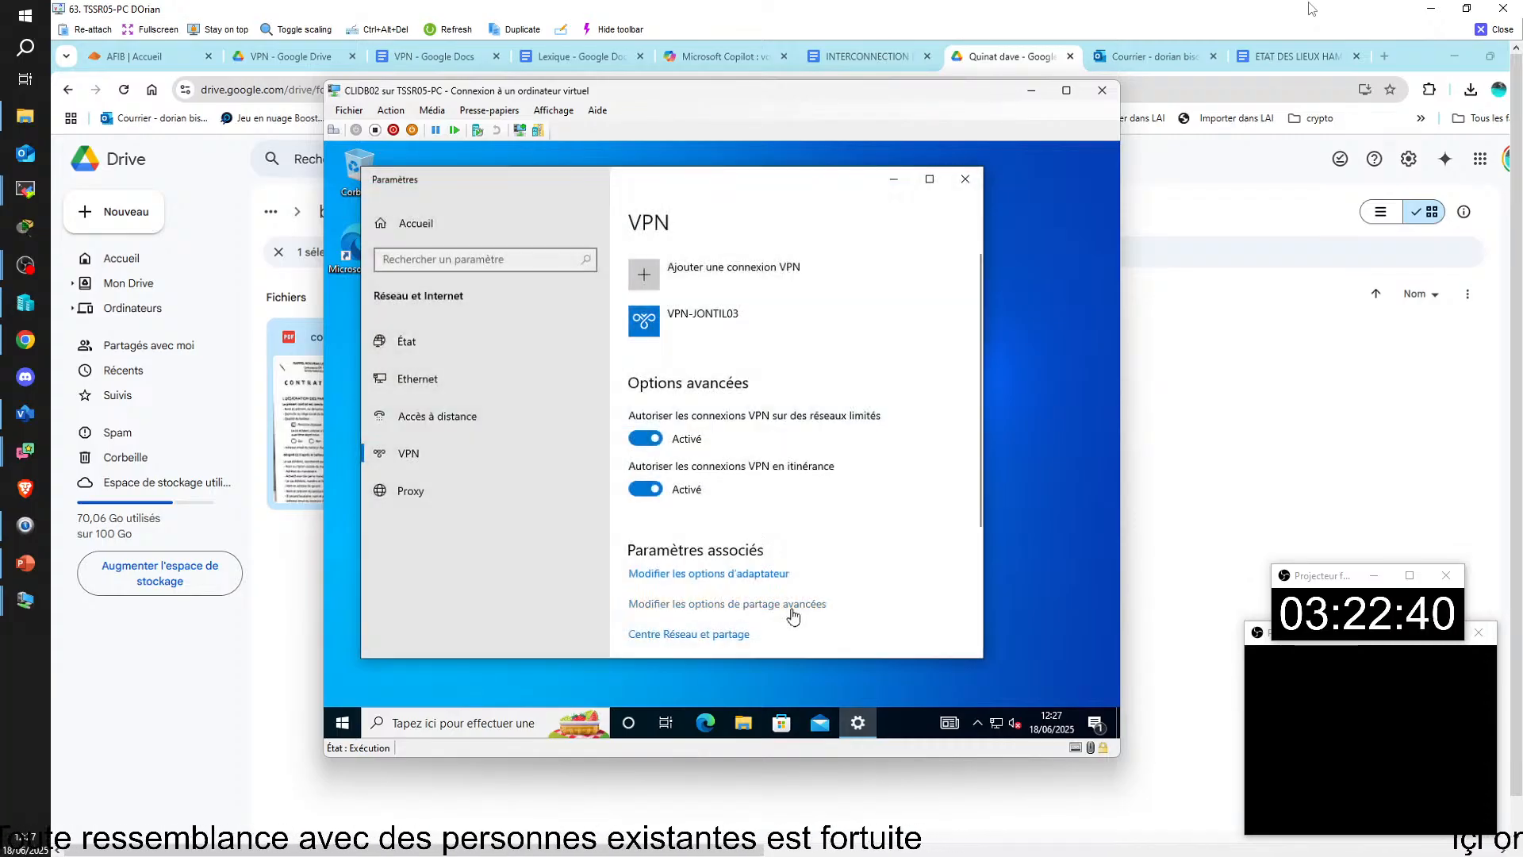
left_click(736, 325)
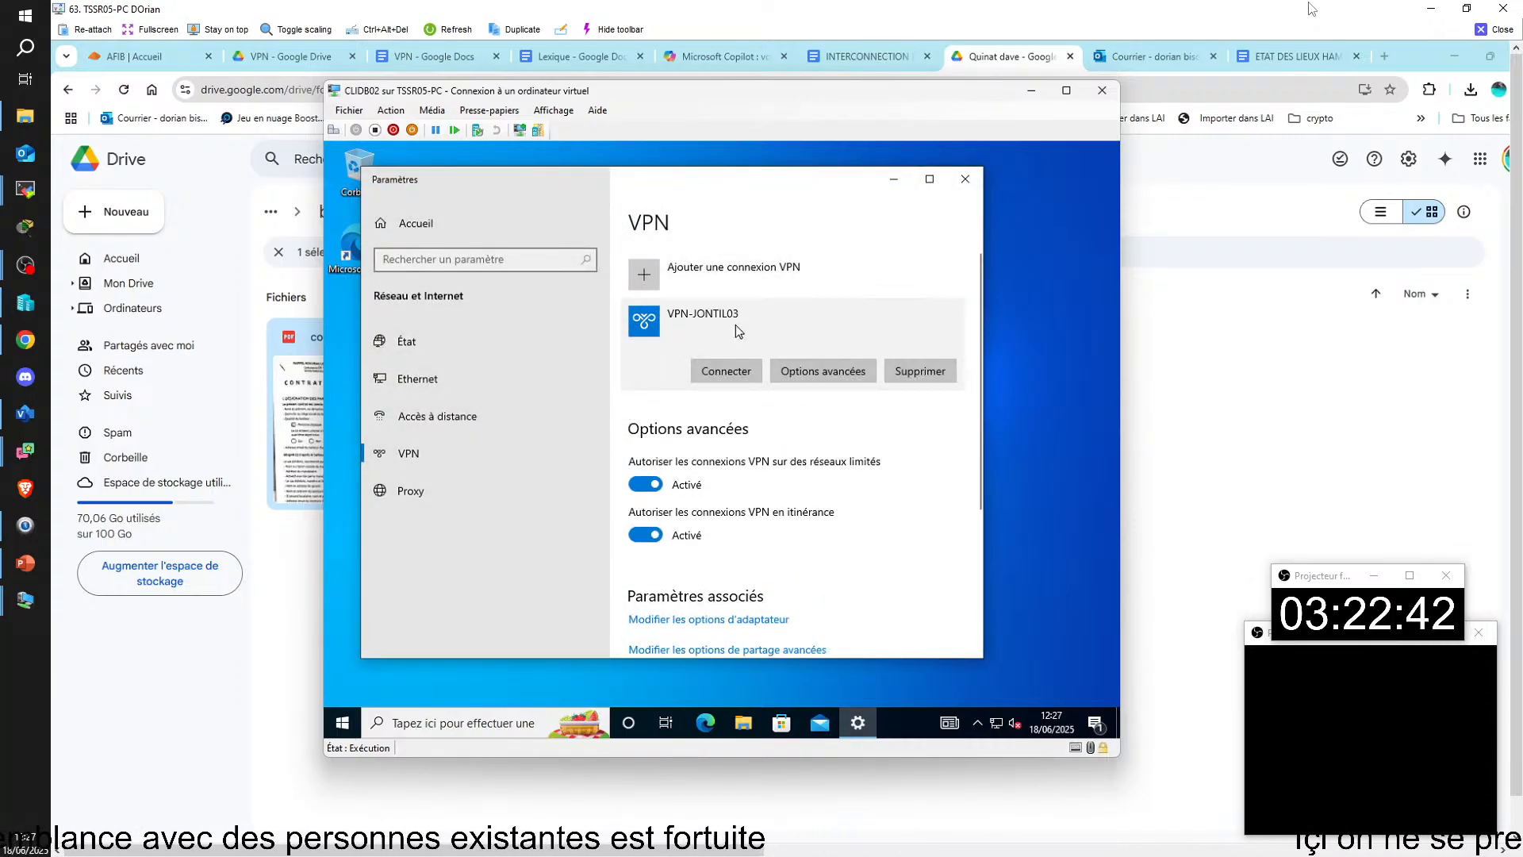
left_click(741, 371)
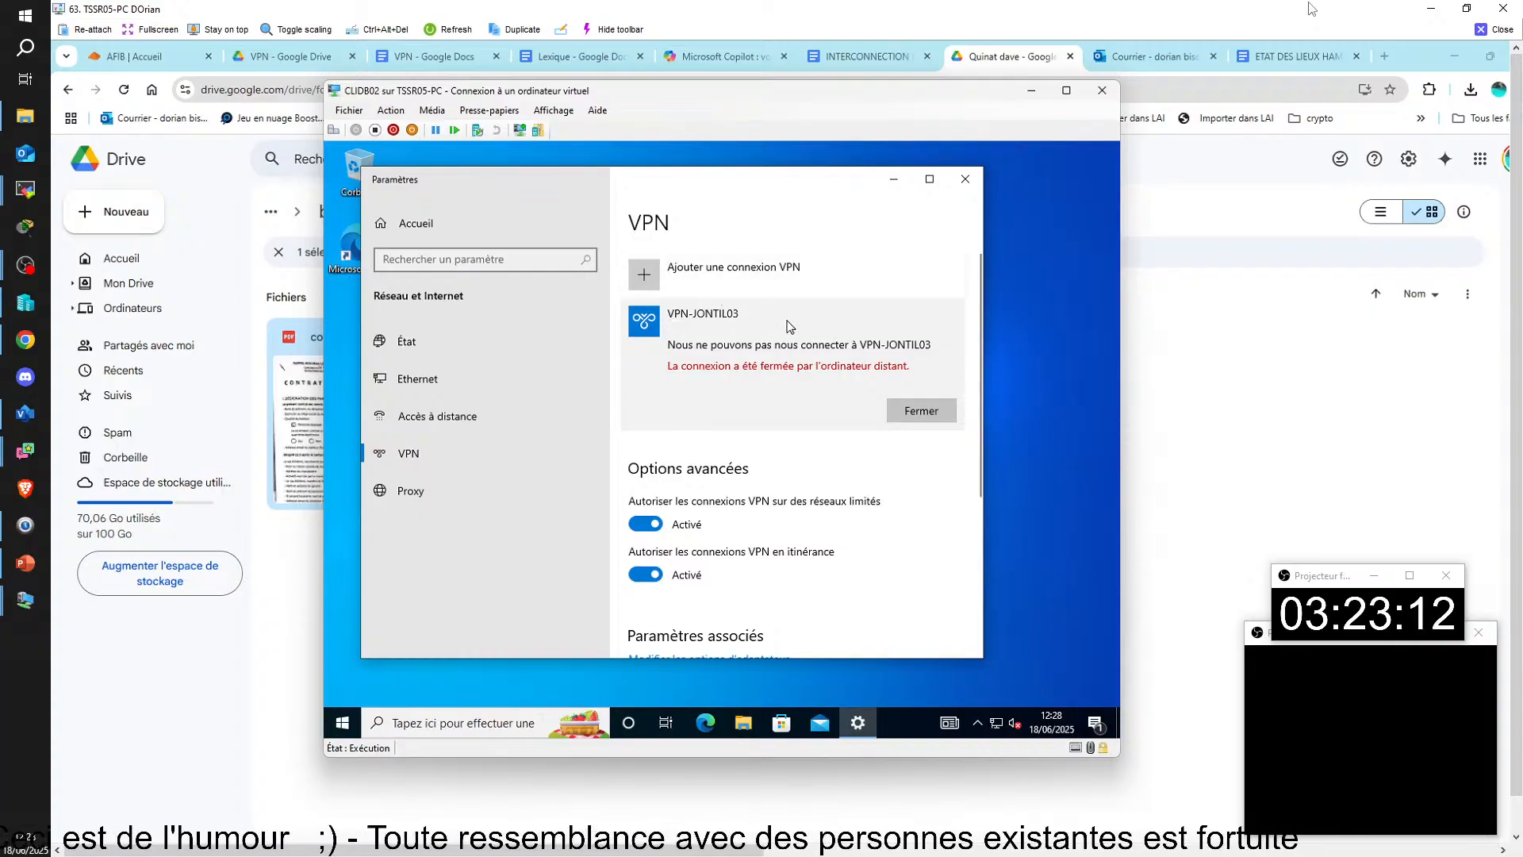
Step: Dismiss the failed attempt and try again to connect to VPN-JONTIL03 on CLIDB02
left_click(898, 411)
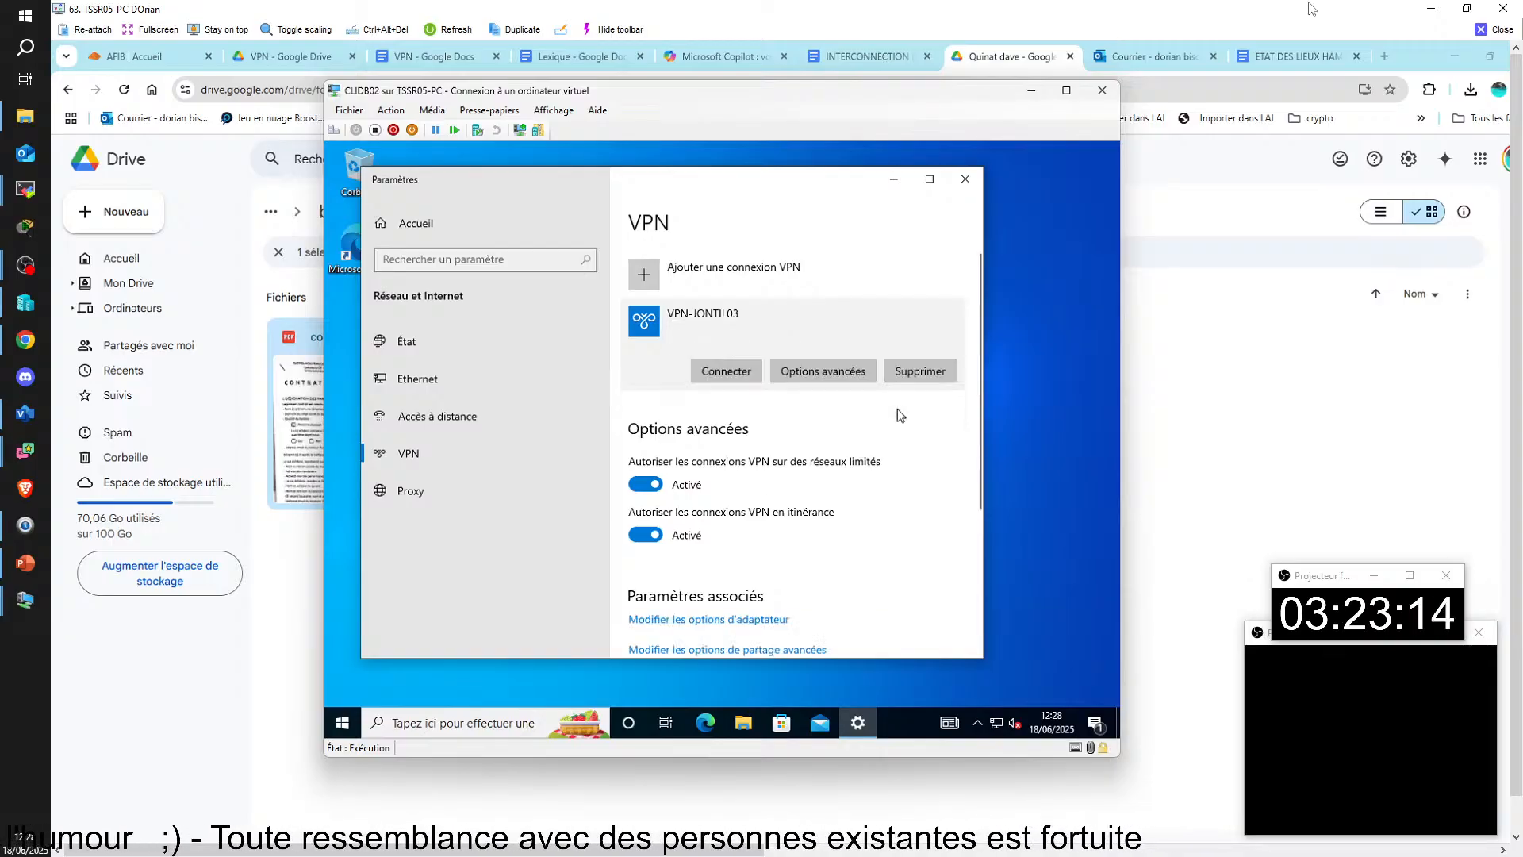
left_click(724, 375)
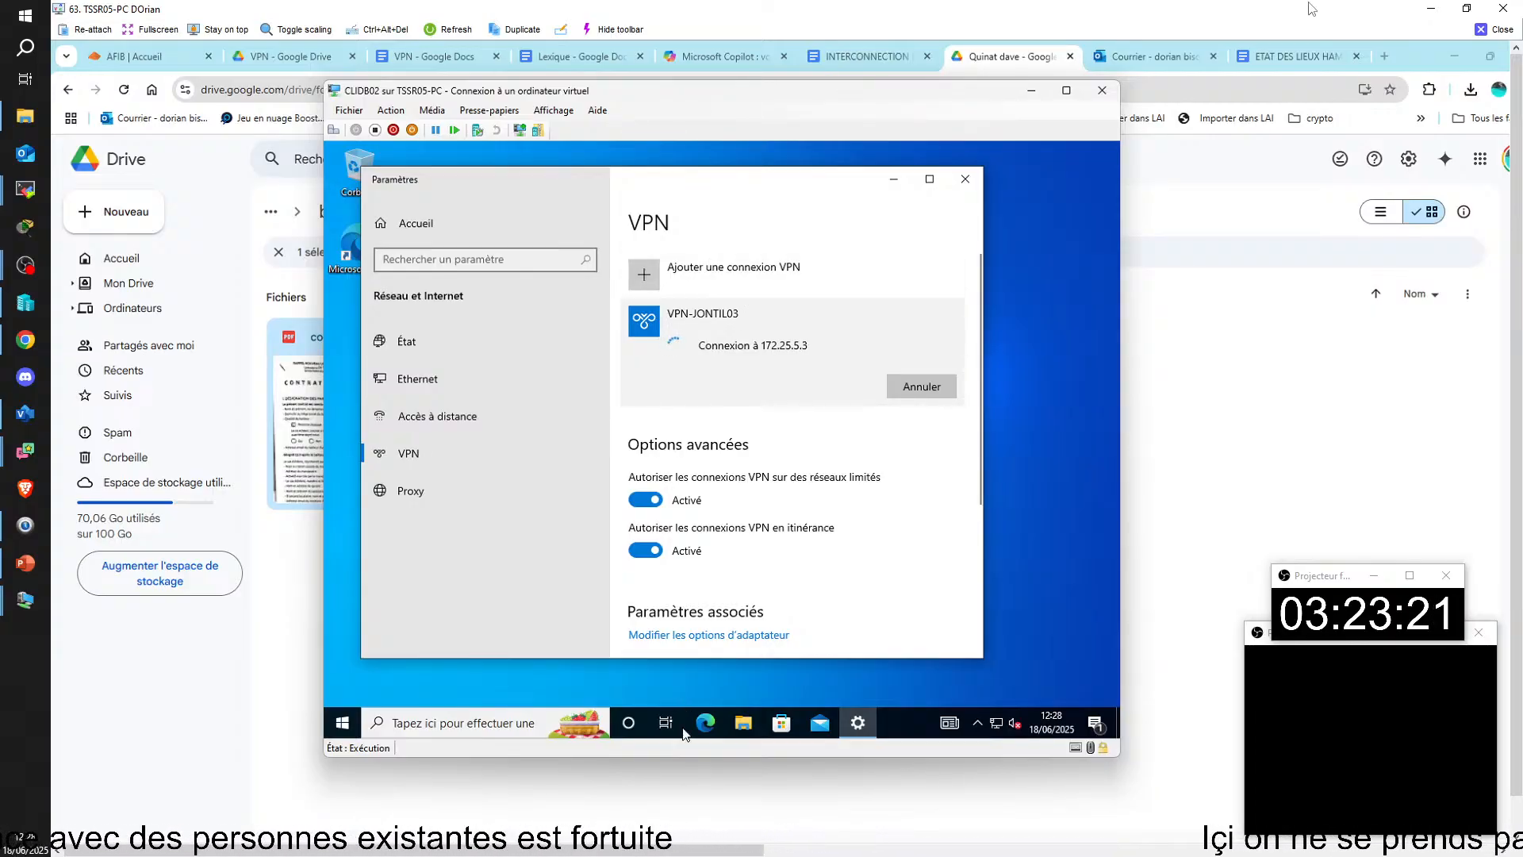
Step: Open the SRVDB07 virtual machine from Hyper-V Manager at 1366 by 768 pixels and sign in to DOMDB\administrateur with the account password
mouse_move(592, 850)
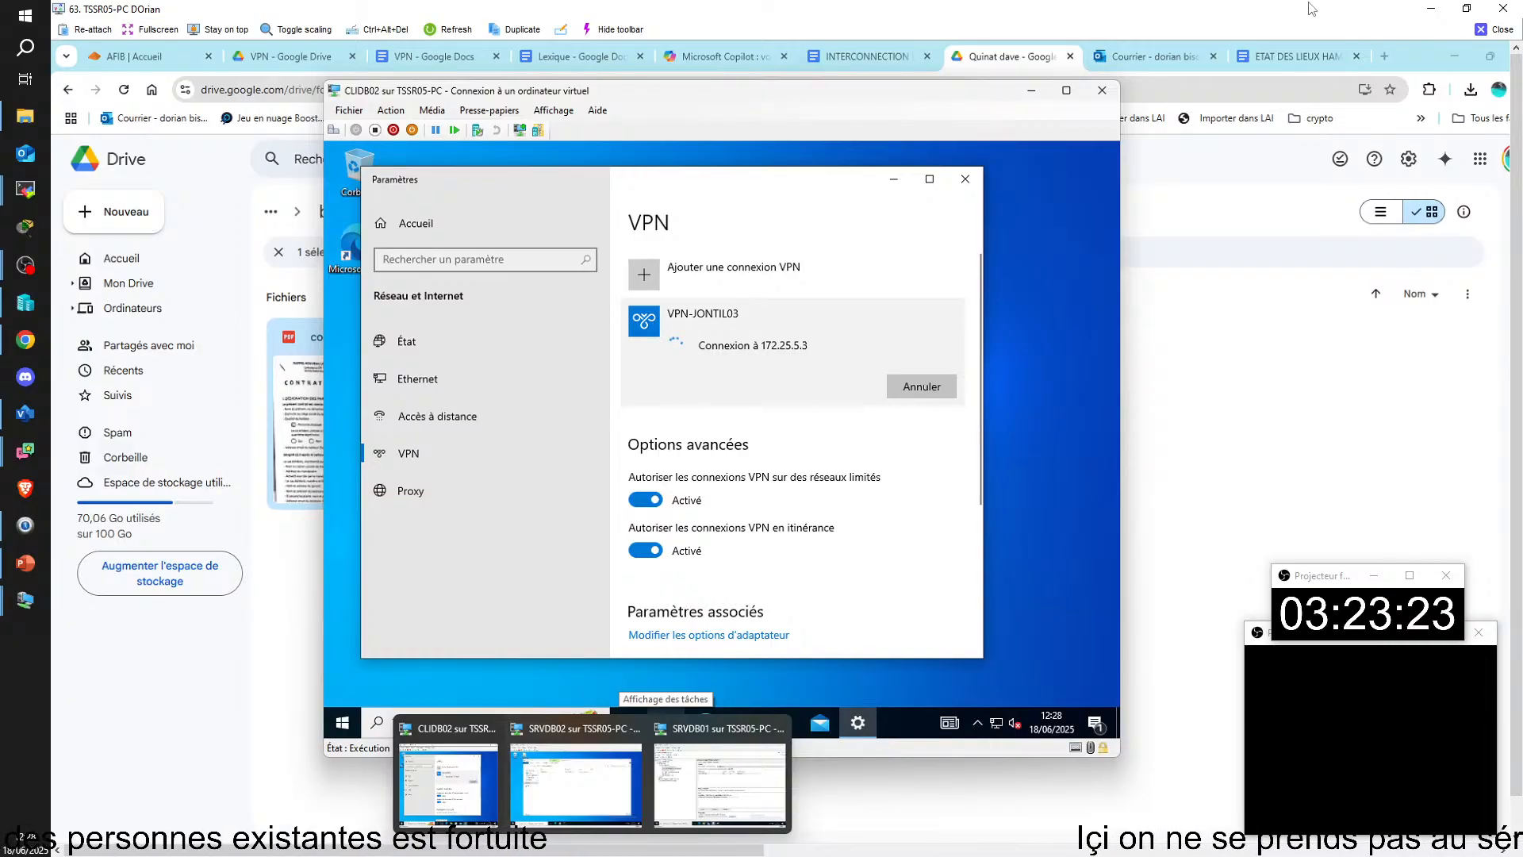
left_click(556, 850)
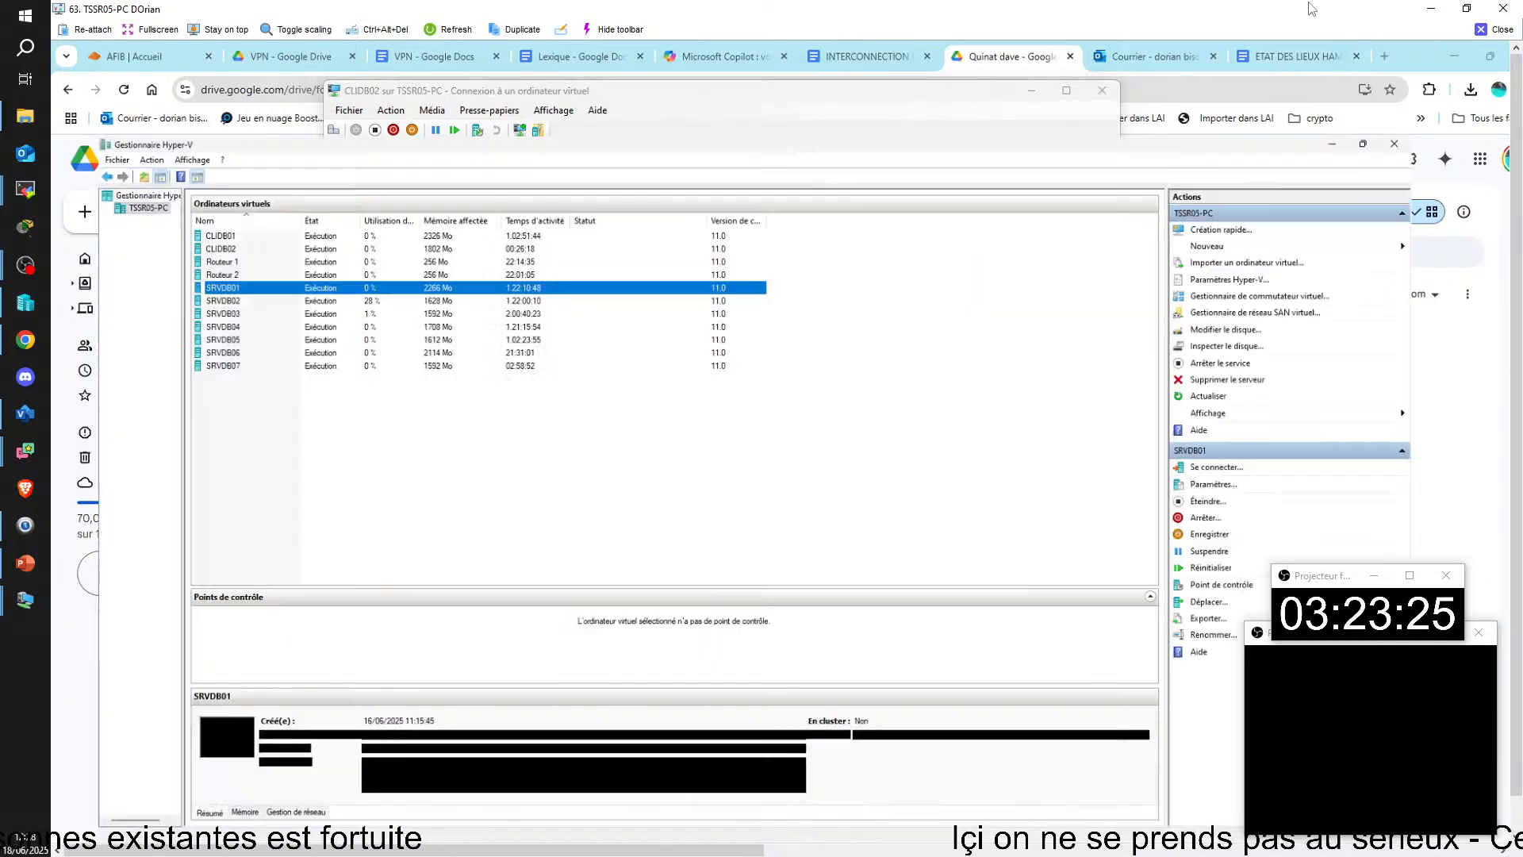
left_click(192, 301)
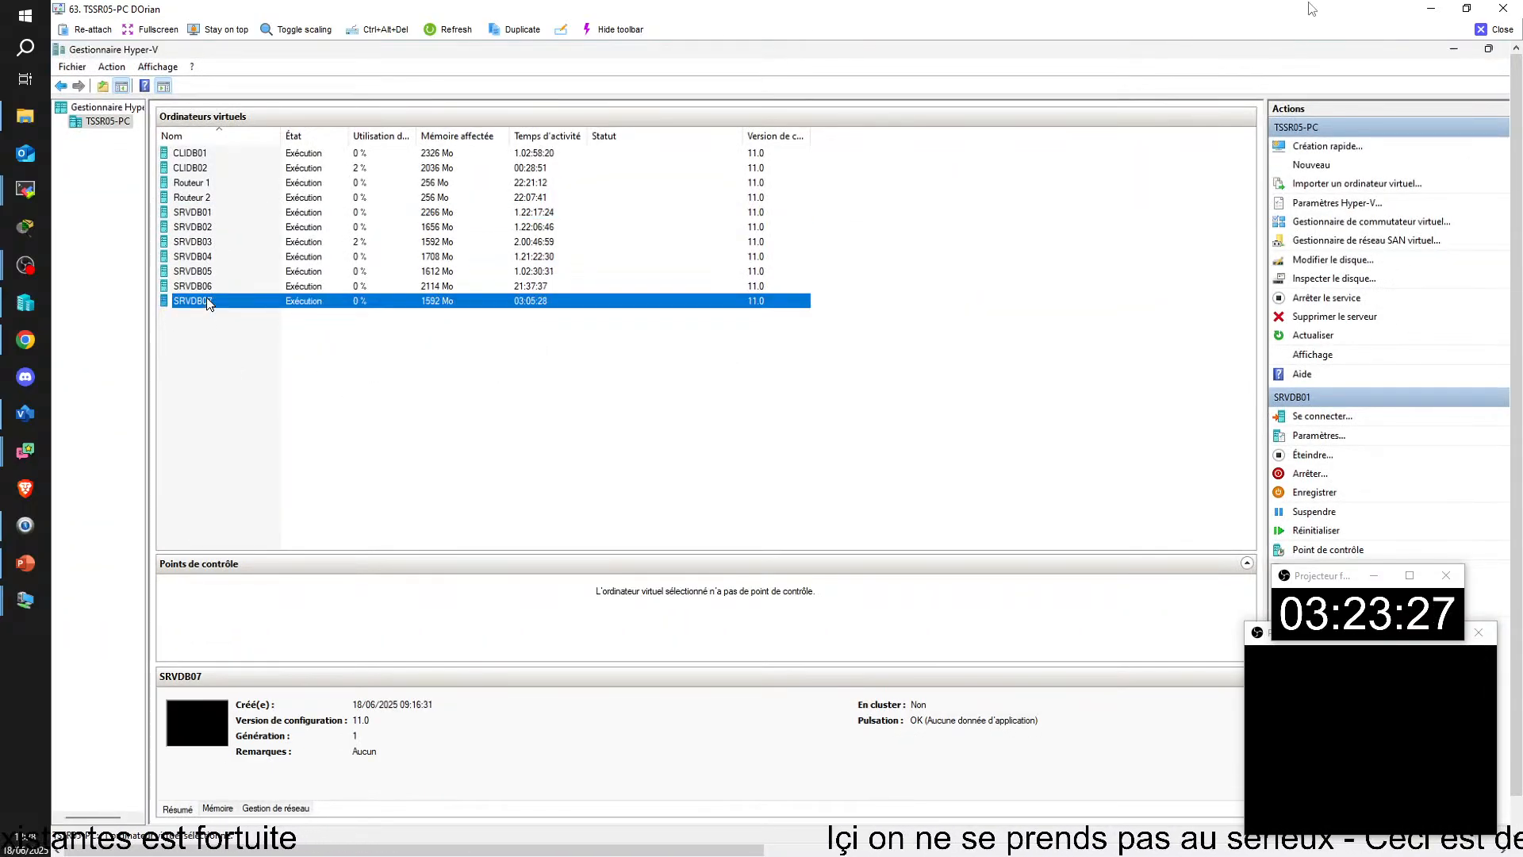
double_click(205, 302)
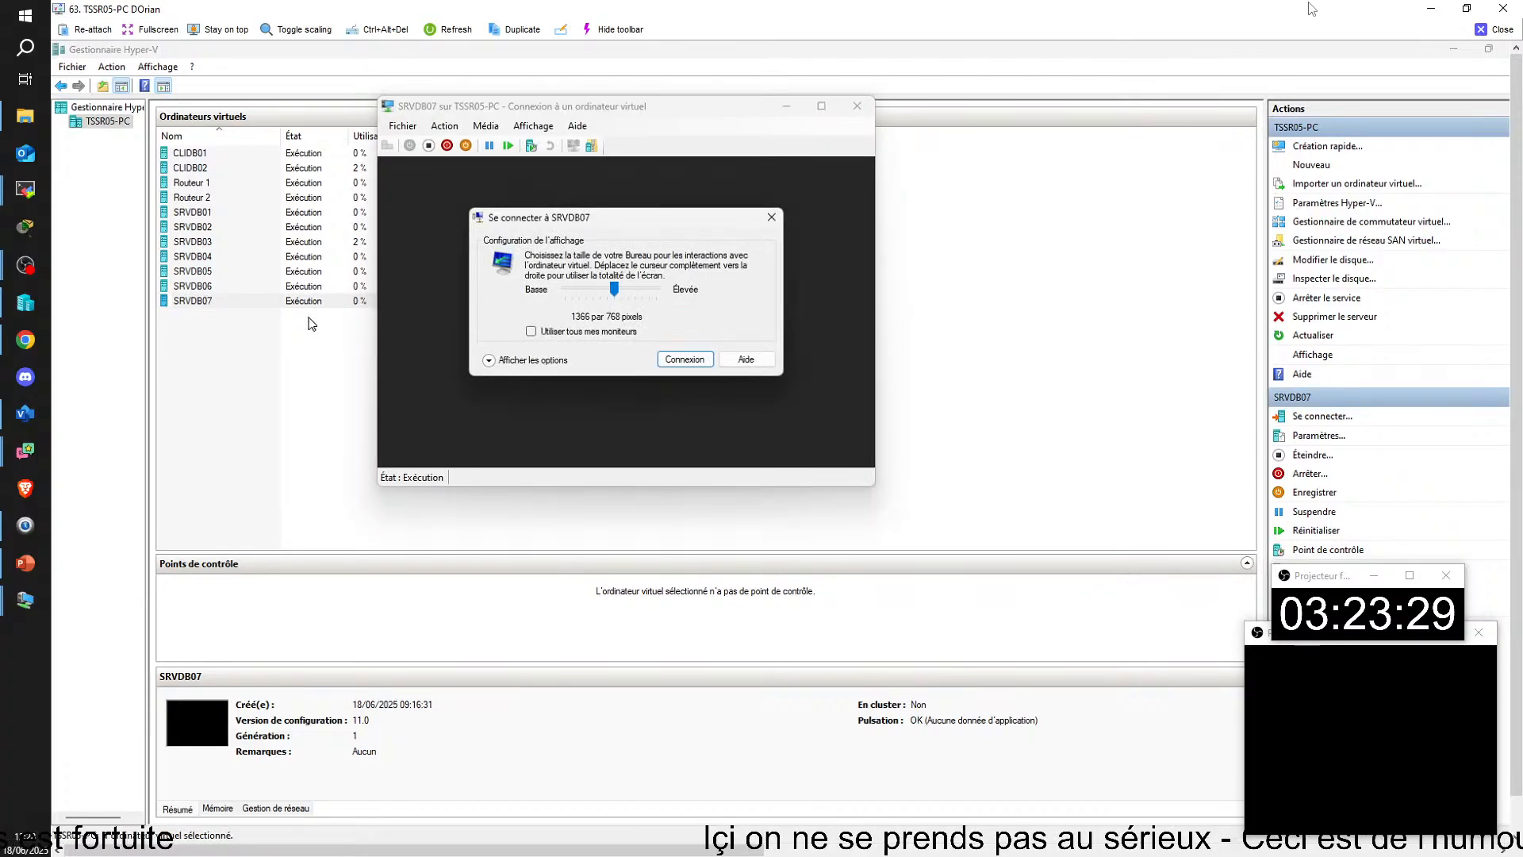
left_click(681, 357)
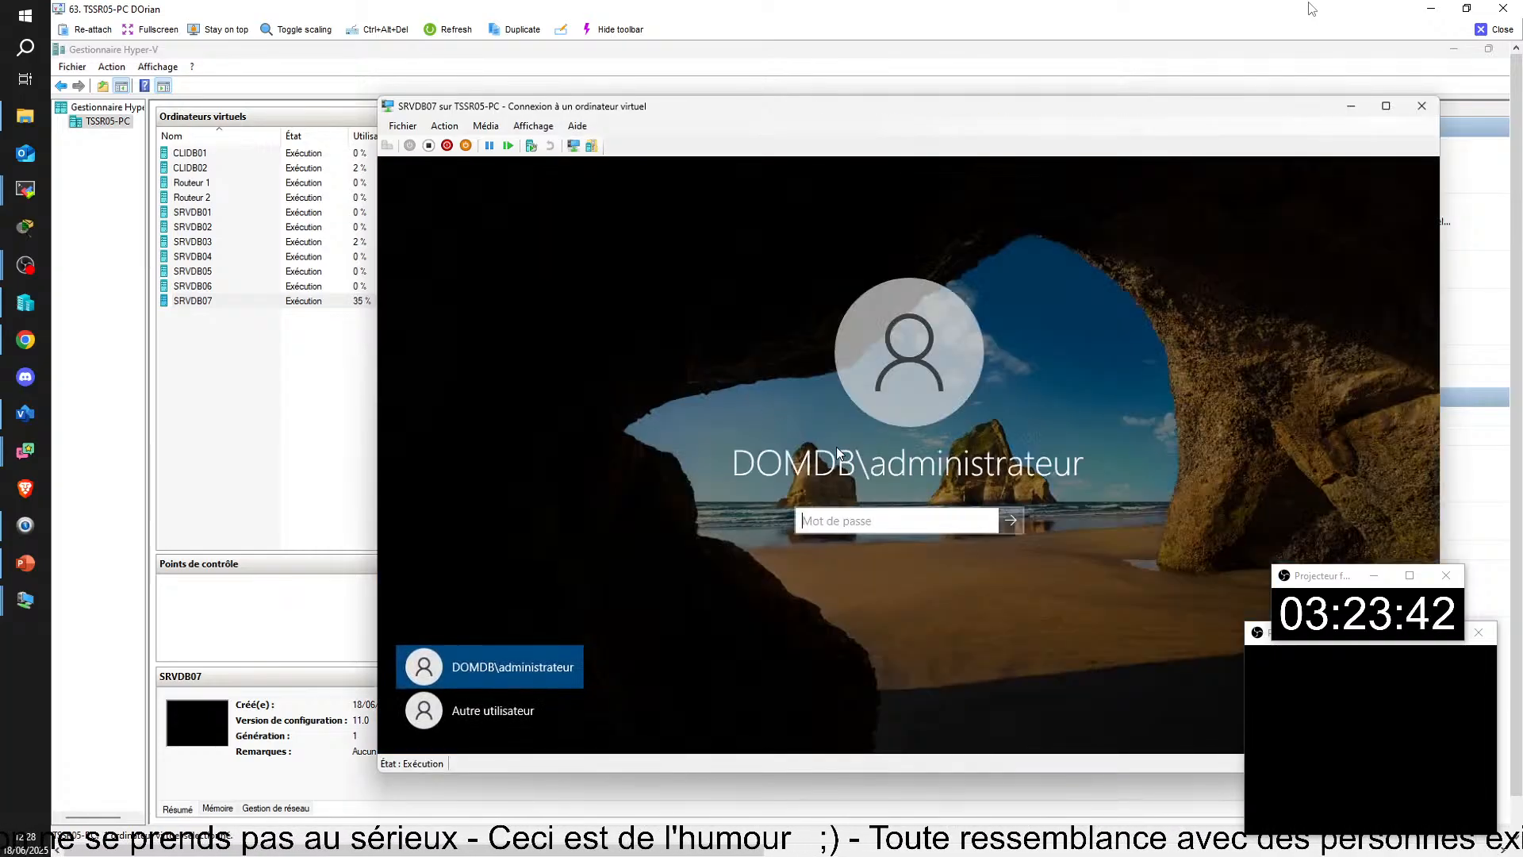
type("•••••")
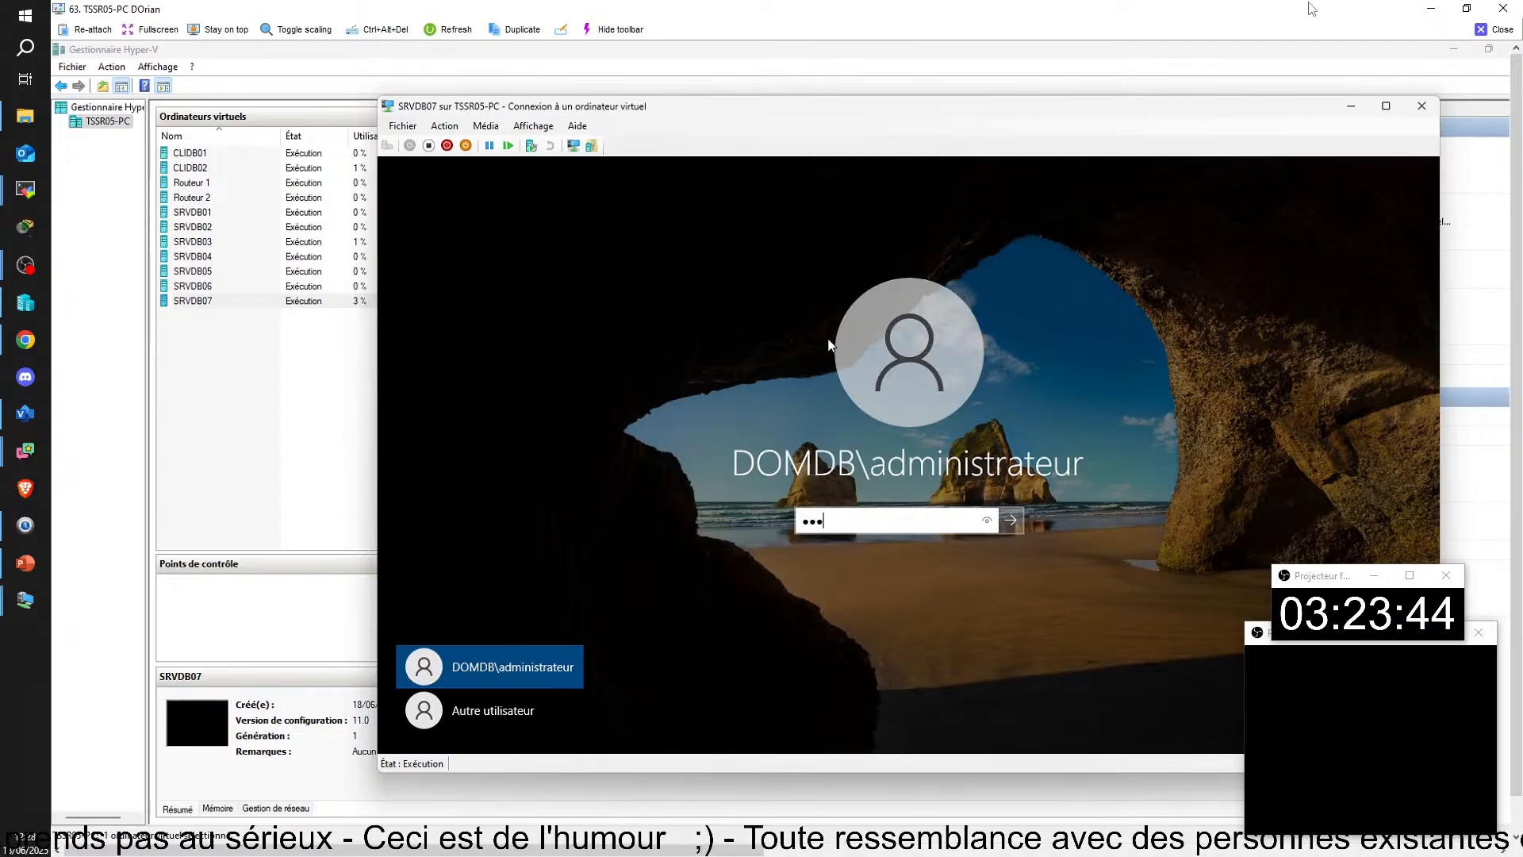
key("Return")
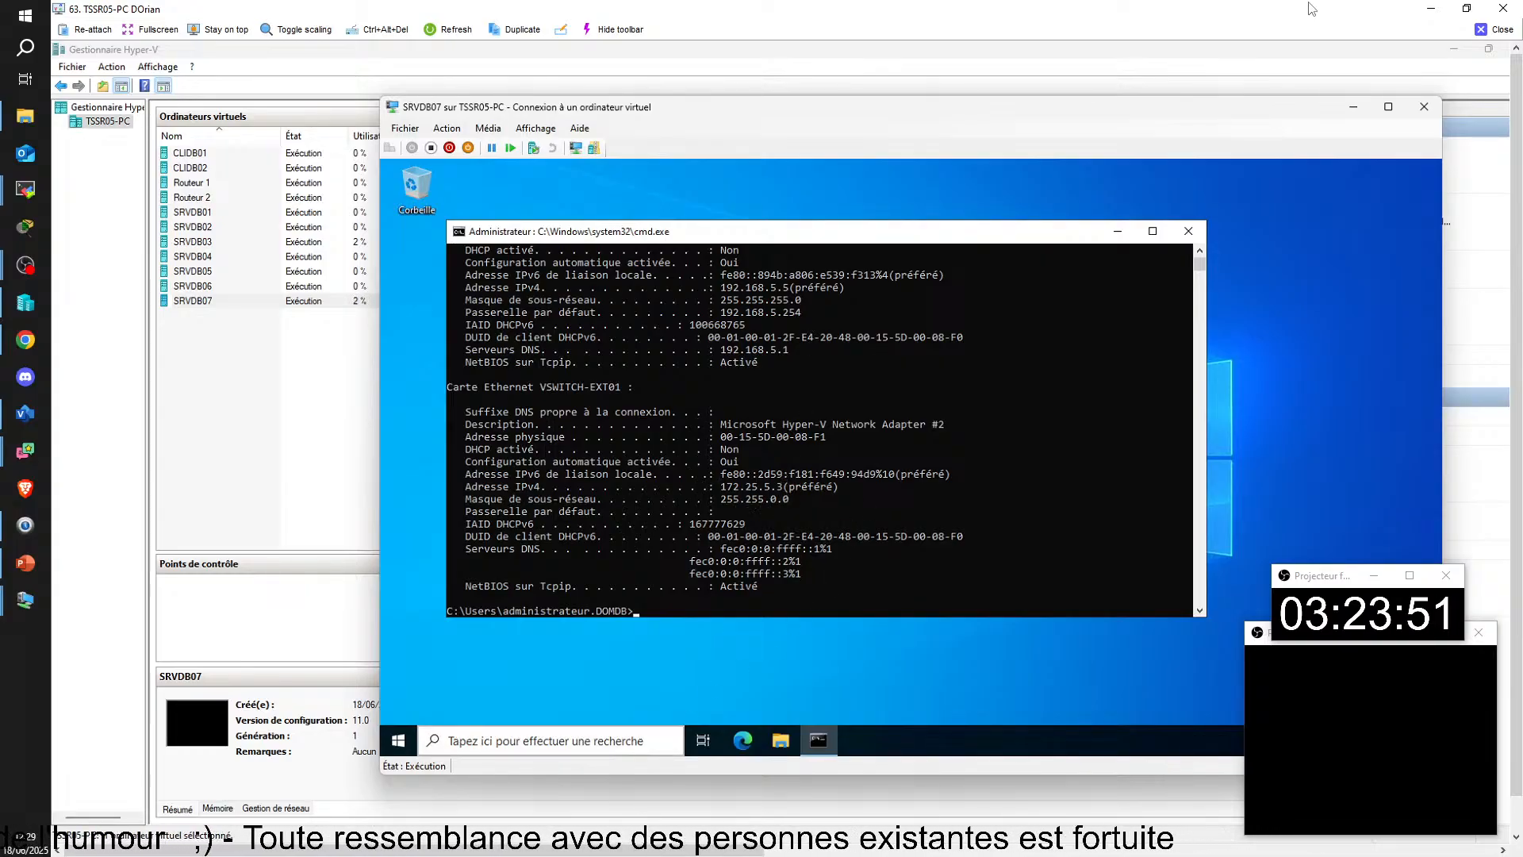
Step: Return to CLIDB02 and delete its VPN-JONTIL03 connection
mouse_move(592, 855)
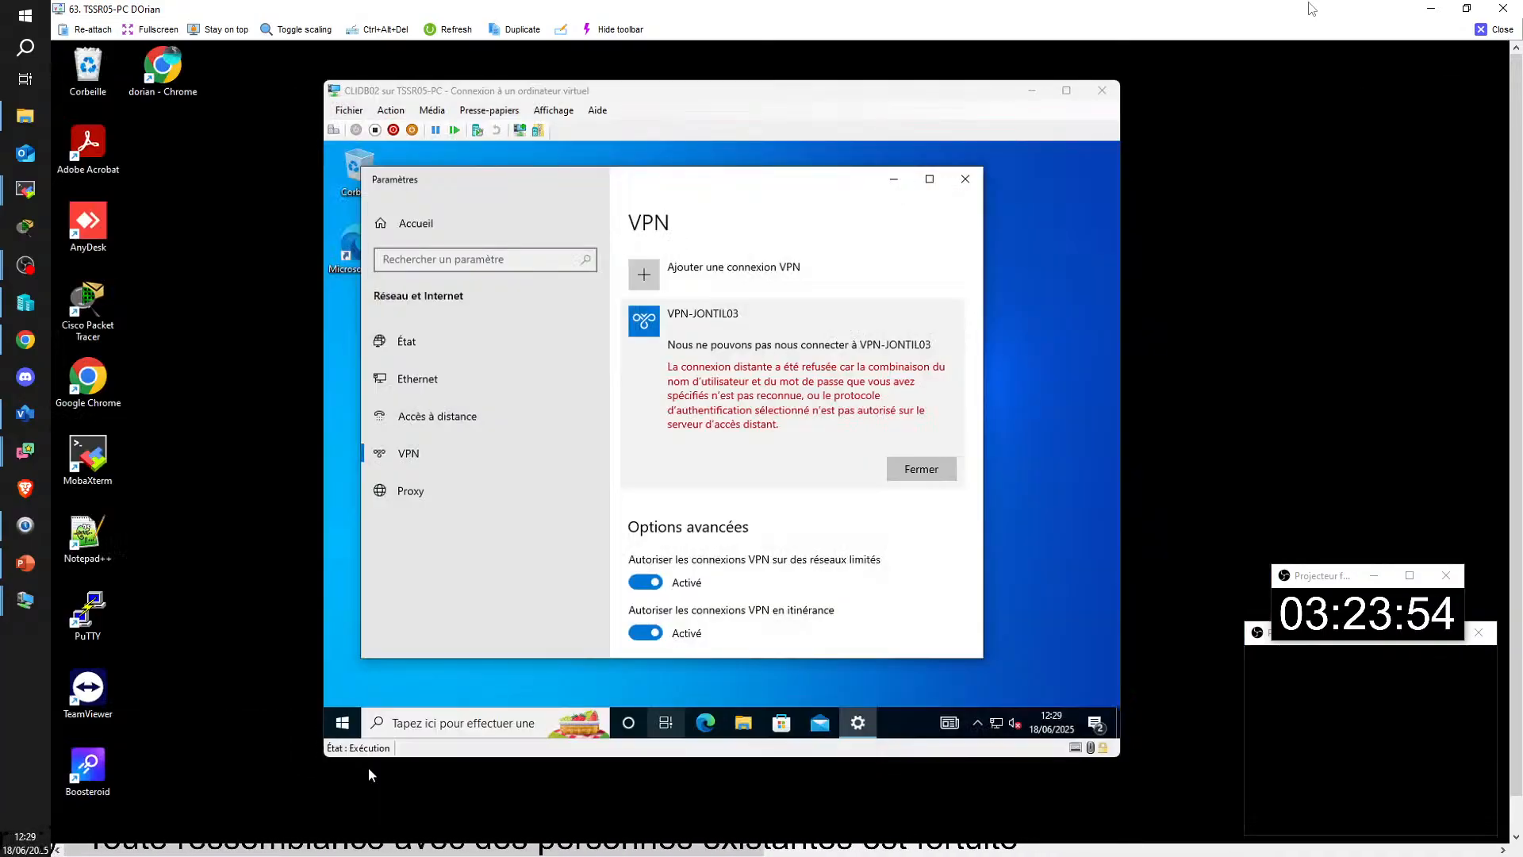
left_click(377, 782)
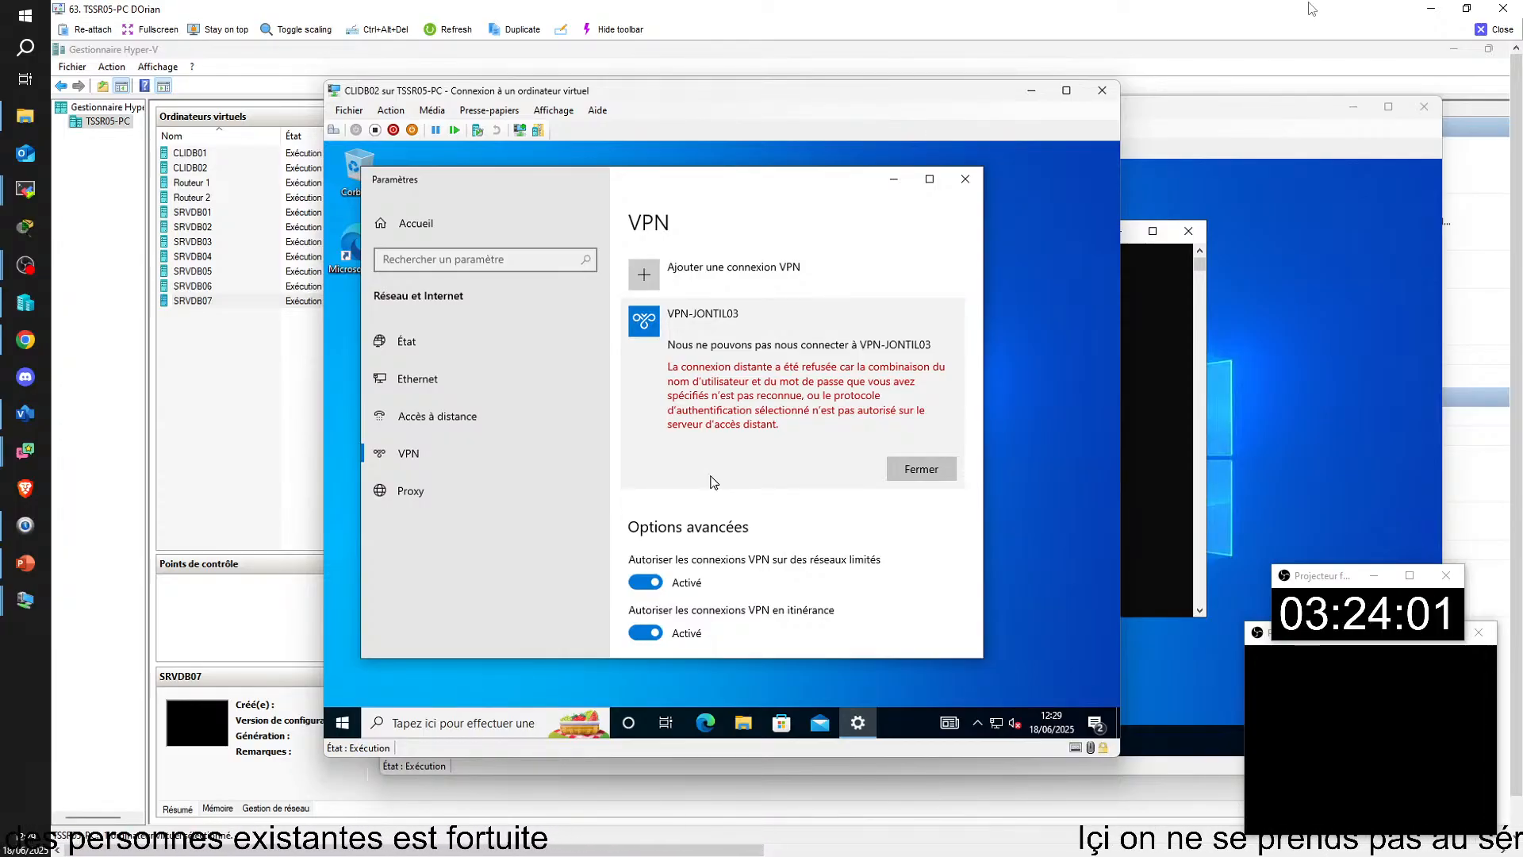
left_click(920, 470)
left_click(920, 370)
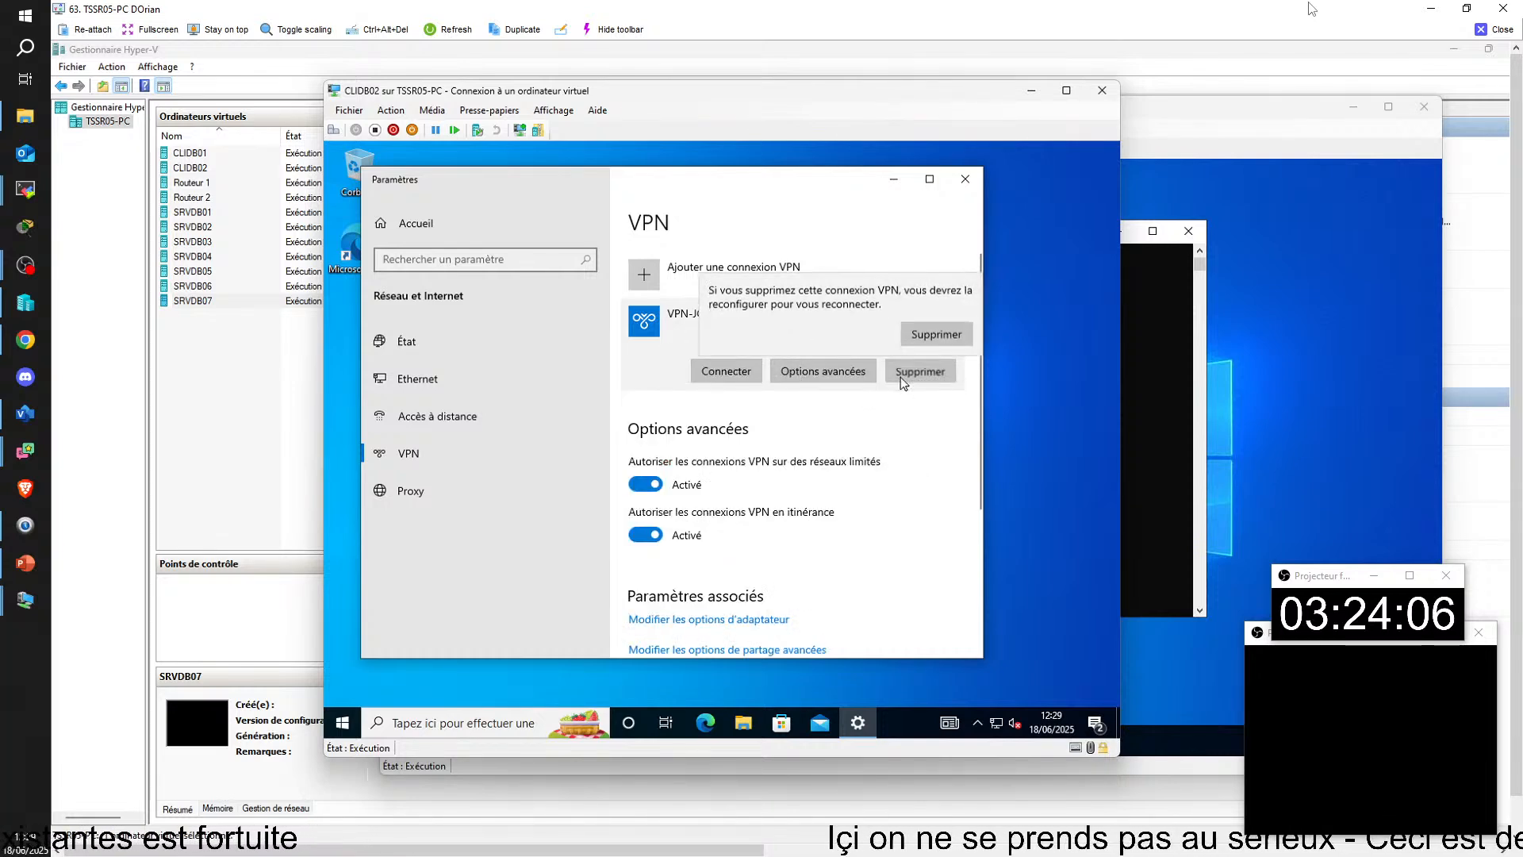
left_click(935, 324)
Step: Start a new VPN connection on CLIDB02 with the name VPN-JONTIL03 and the server address 172.25.5.3
left_click(698, 274)
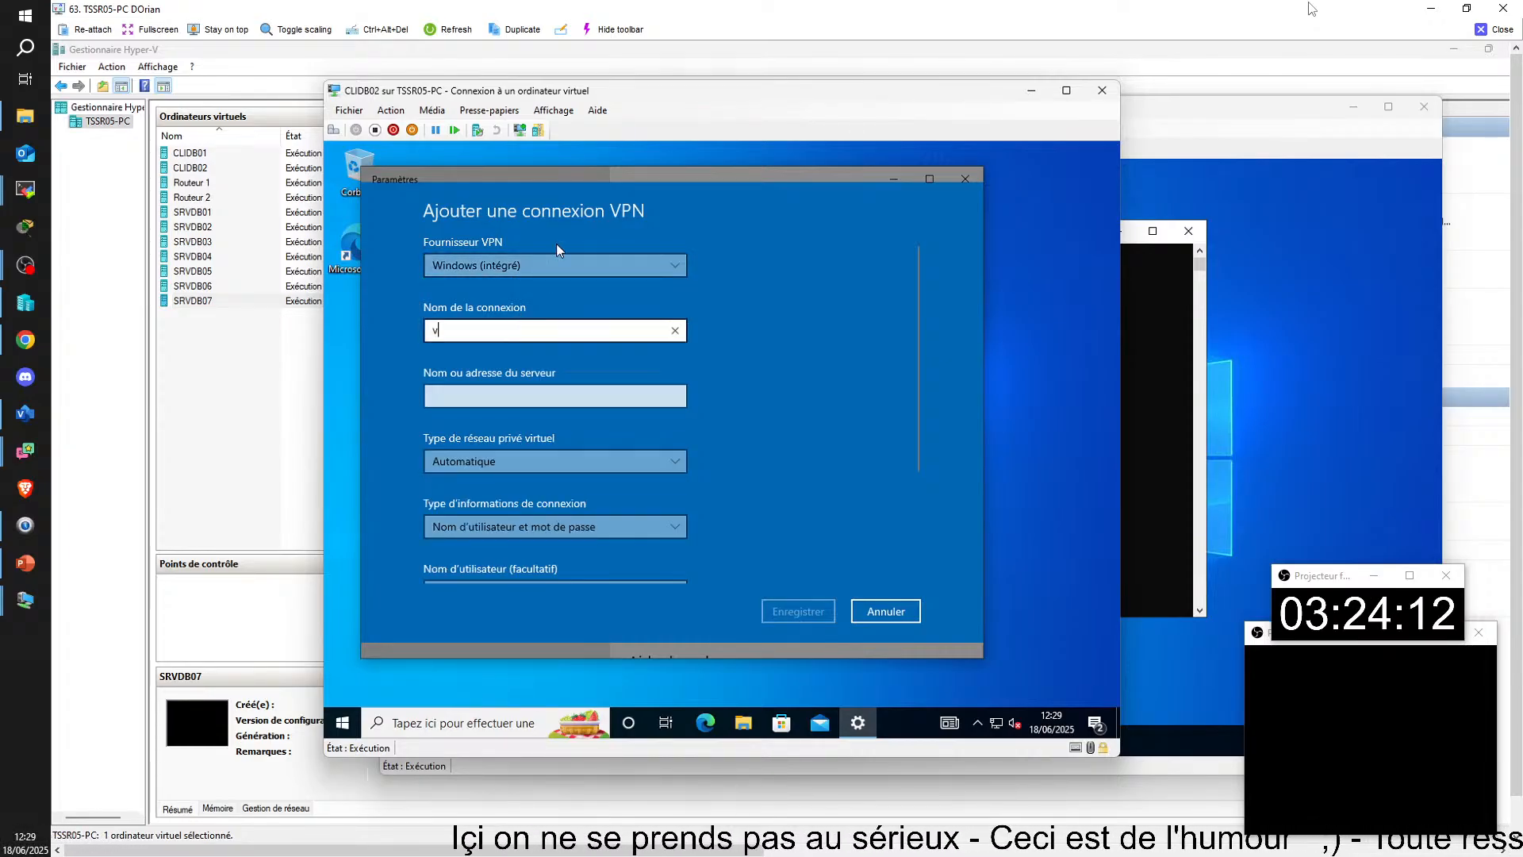
type("VP")
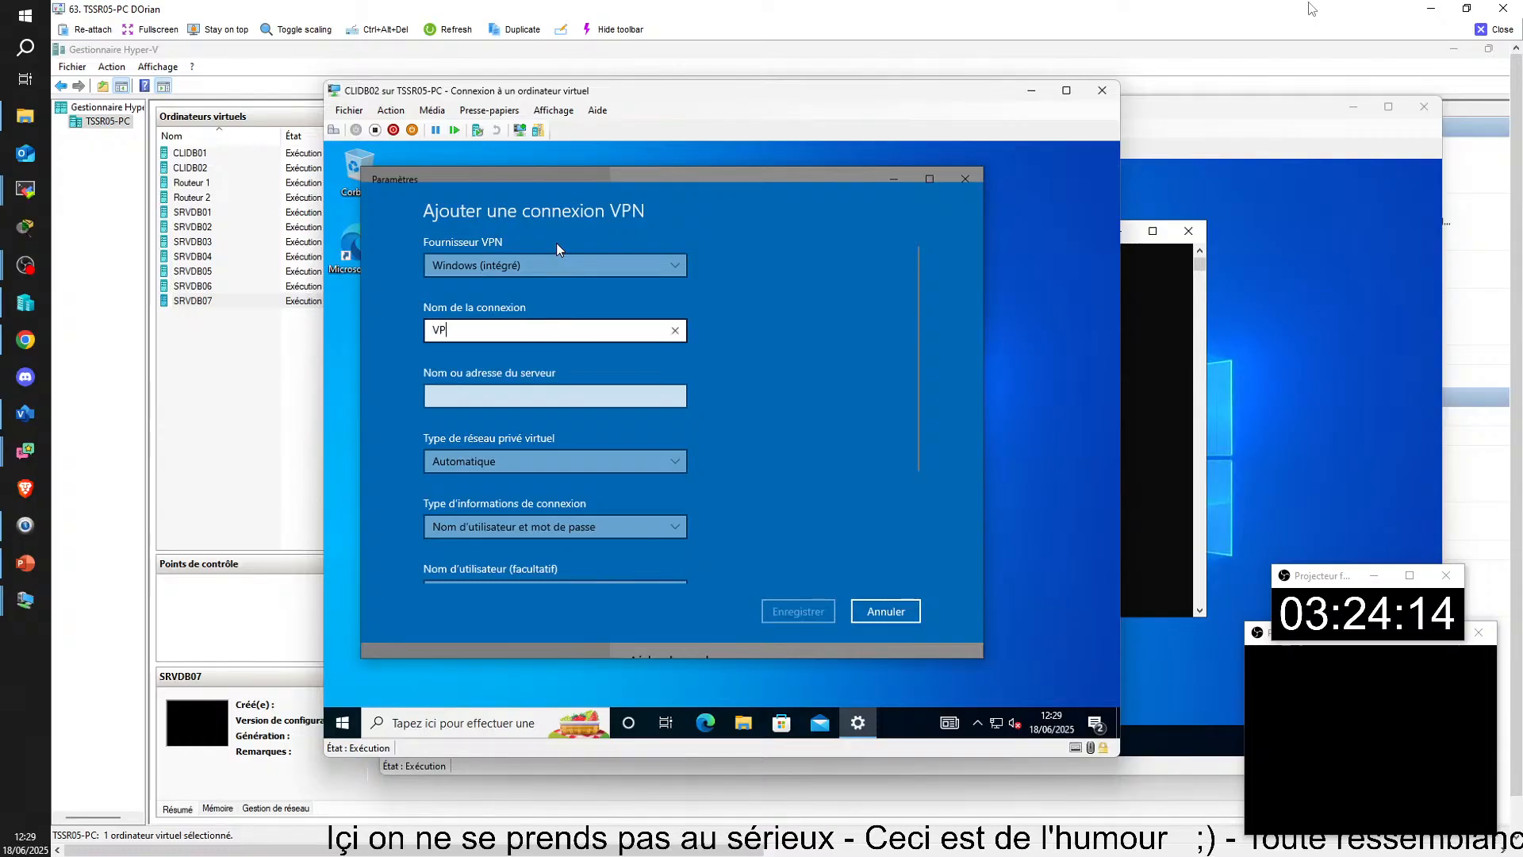
type("N-JONTIL03")
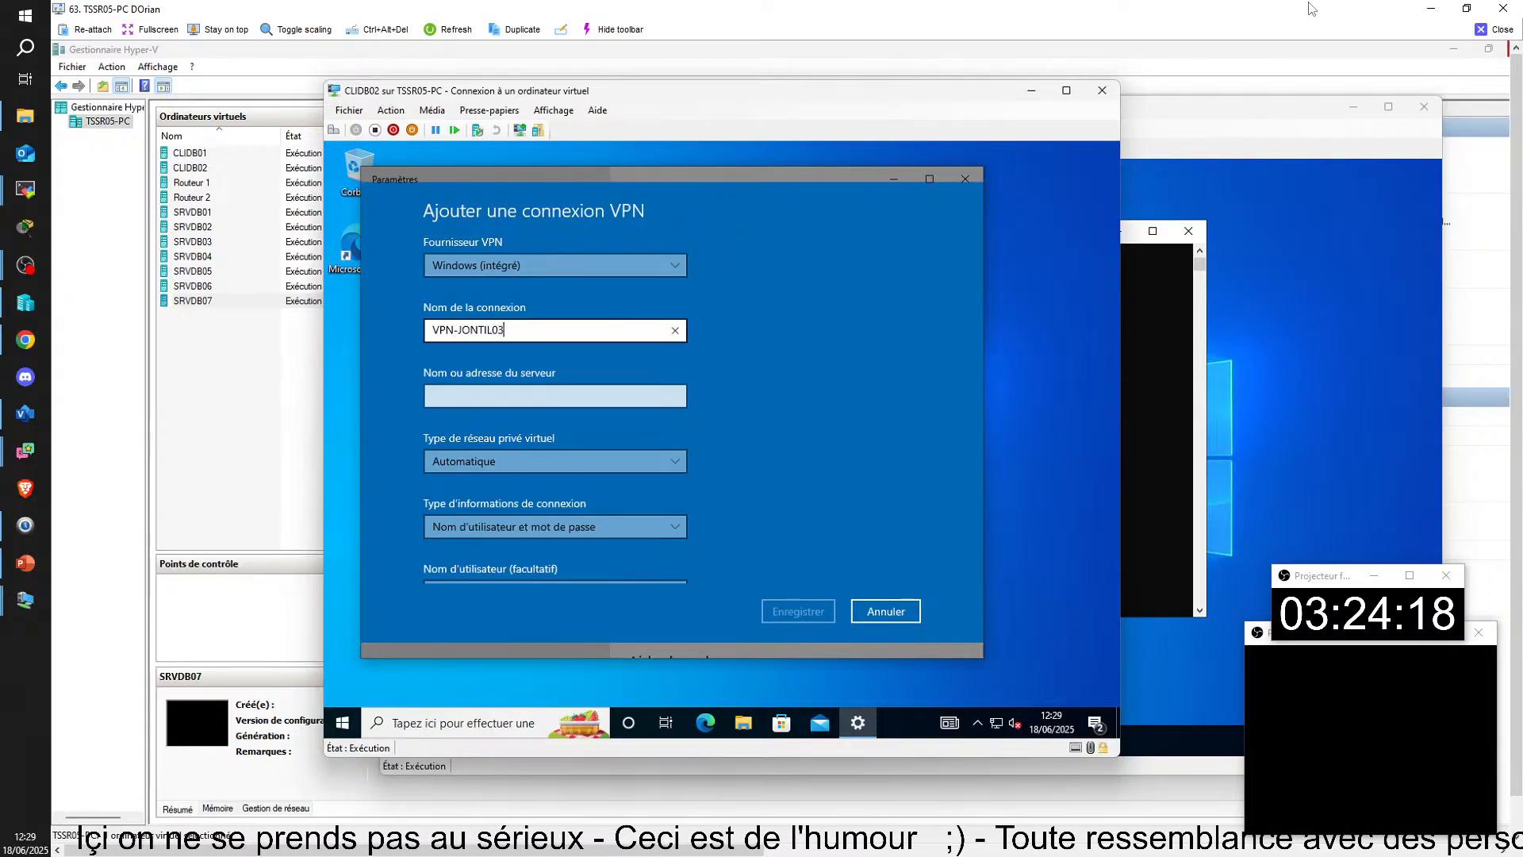
key("Tab")
type("1")
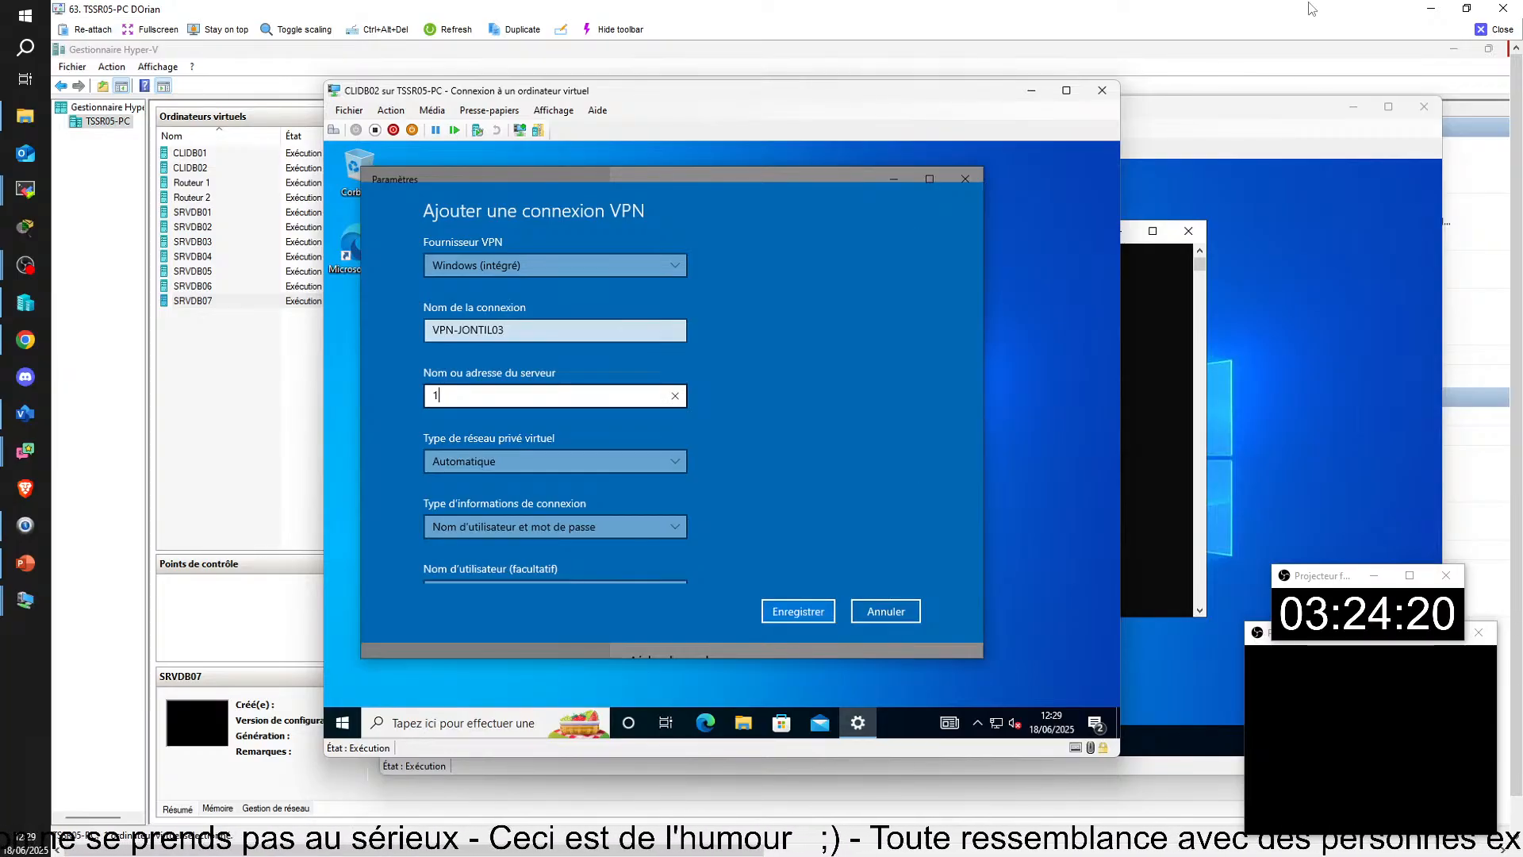
type("72.25.5.3")
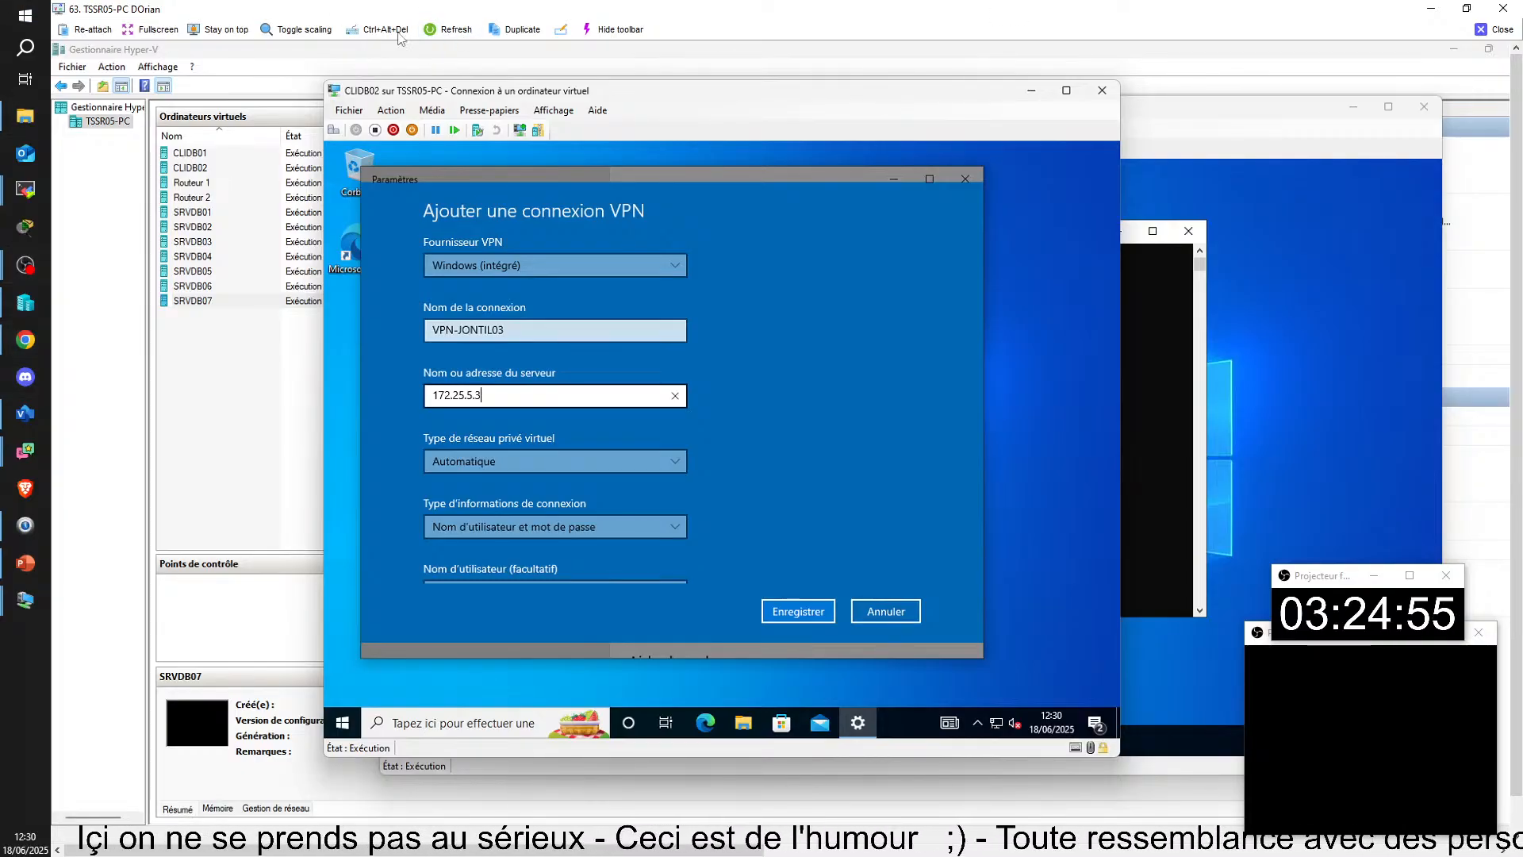
Step: Close the remote view of TSSR05-PC and return to the Visio network diagram
left_click(1503, 9)
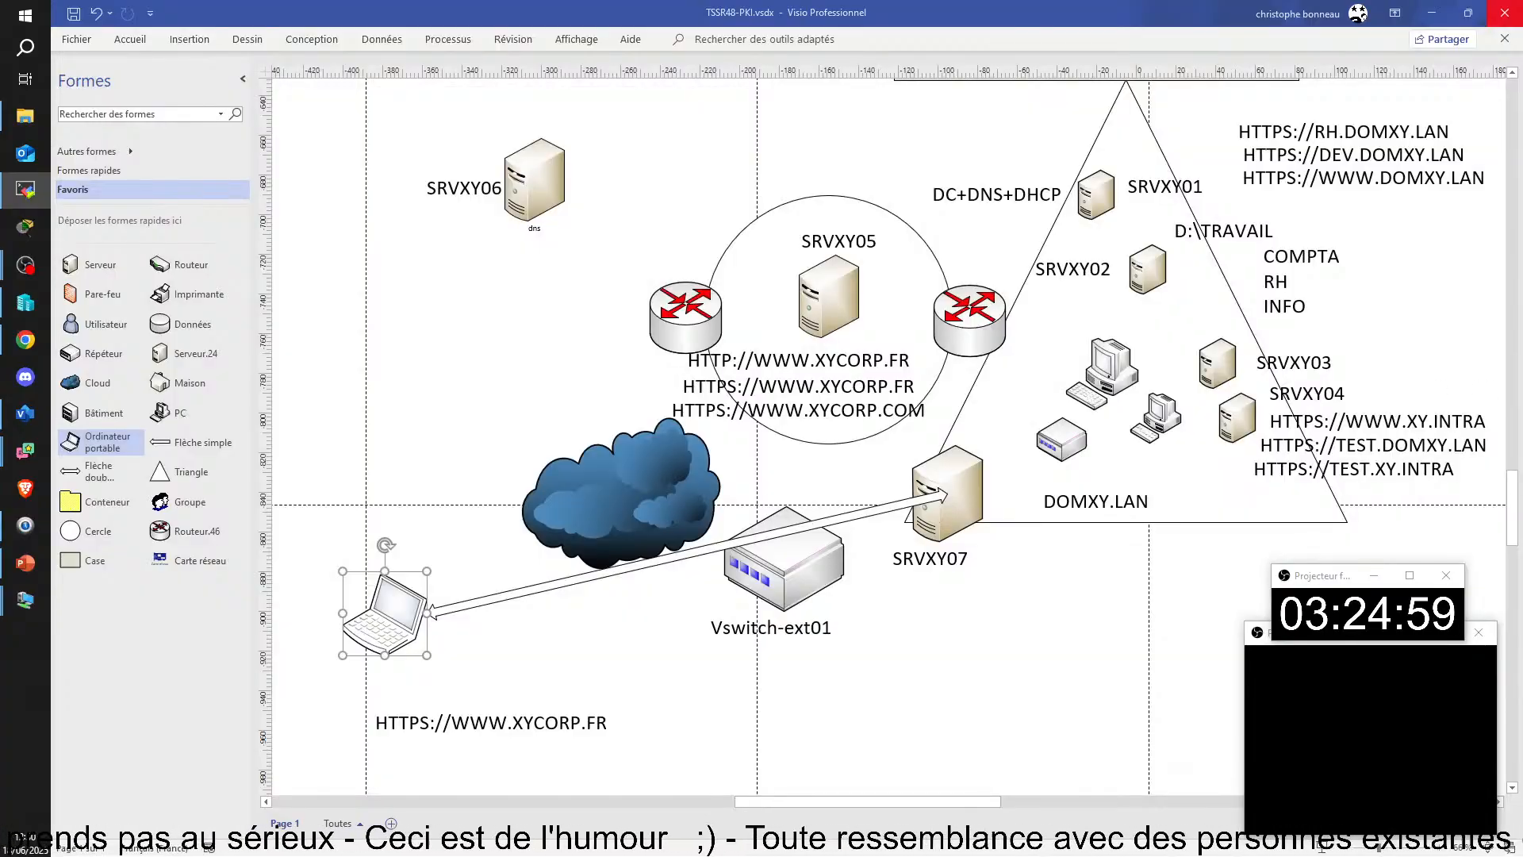